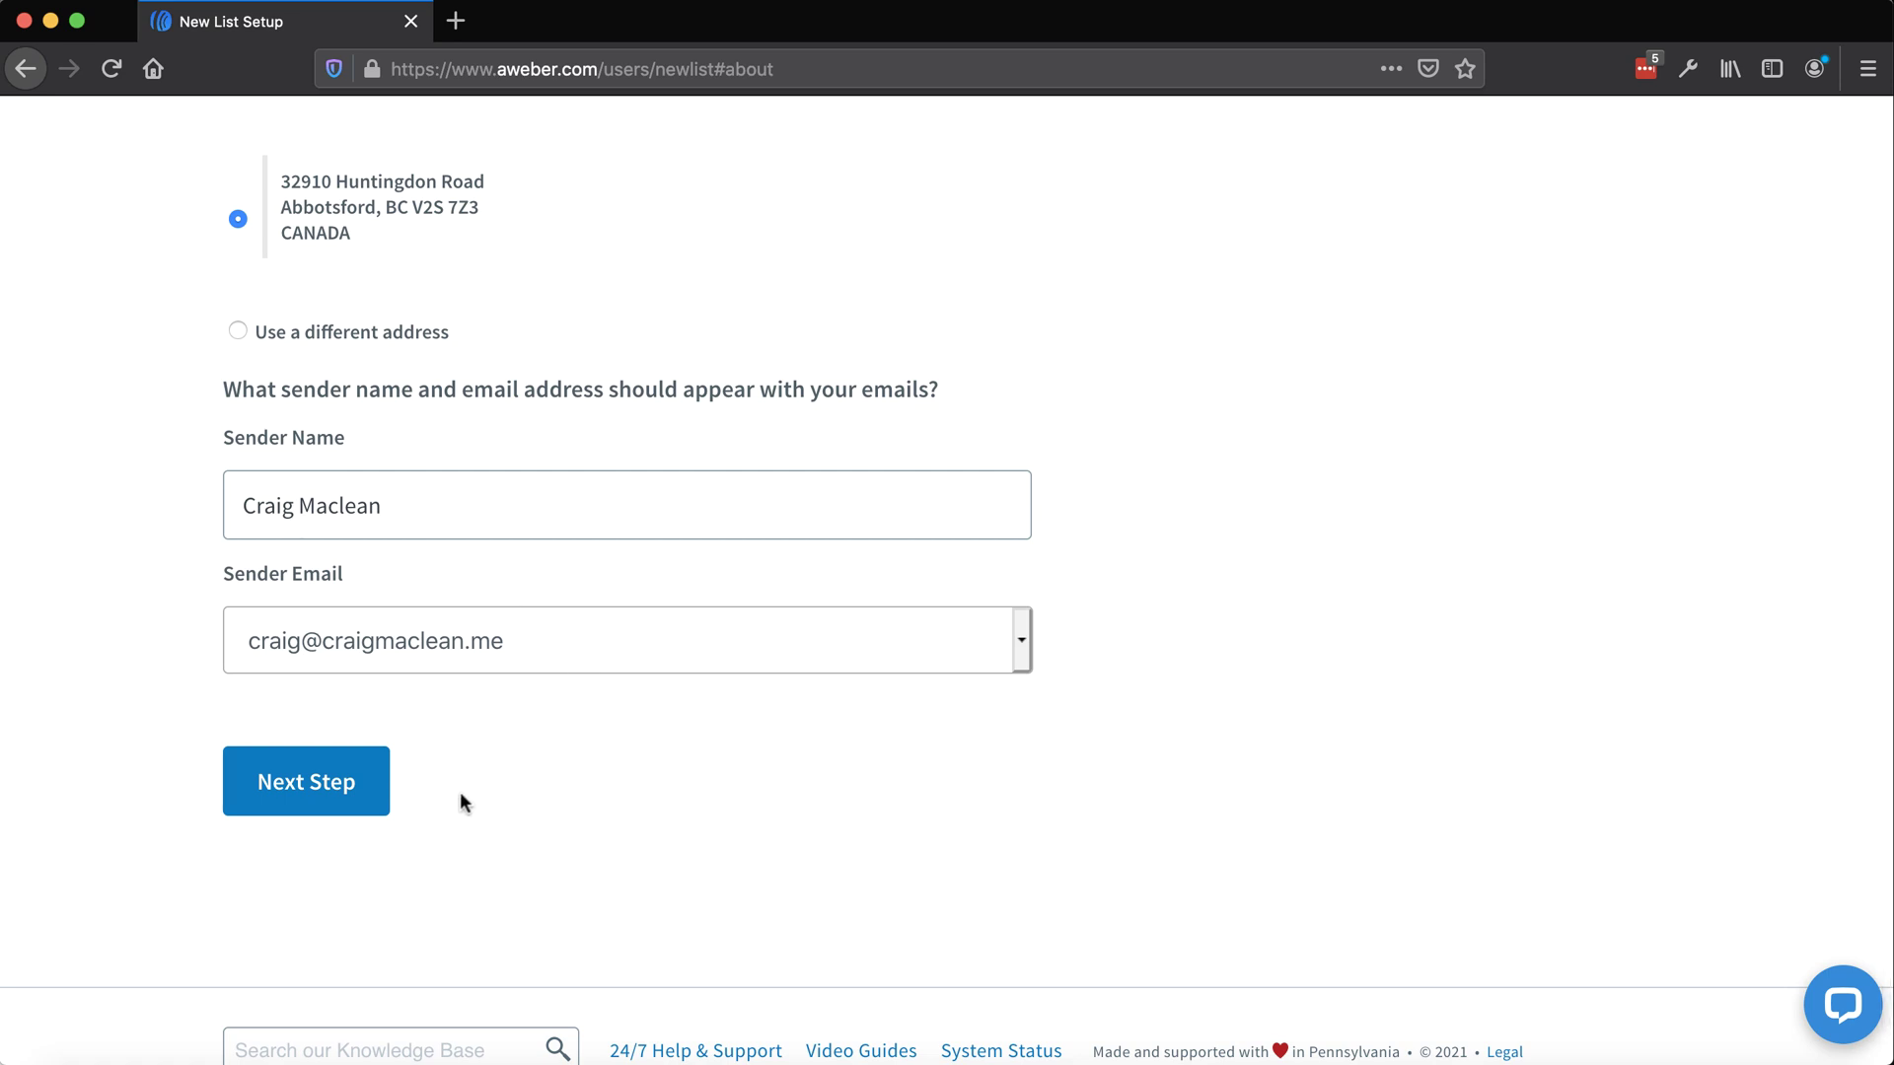
Step: Name the new list 'Digital Marketing Secrets'
{"action": "left_click", "coordinate": [326, 815]}
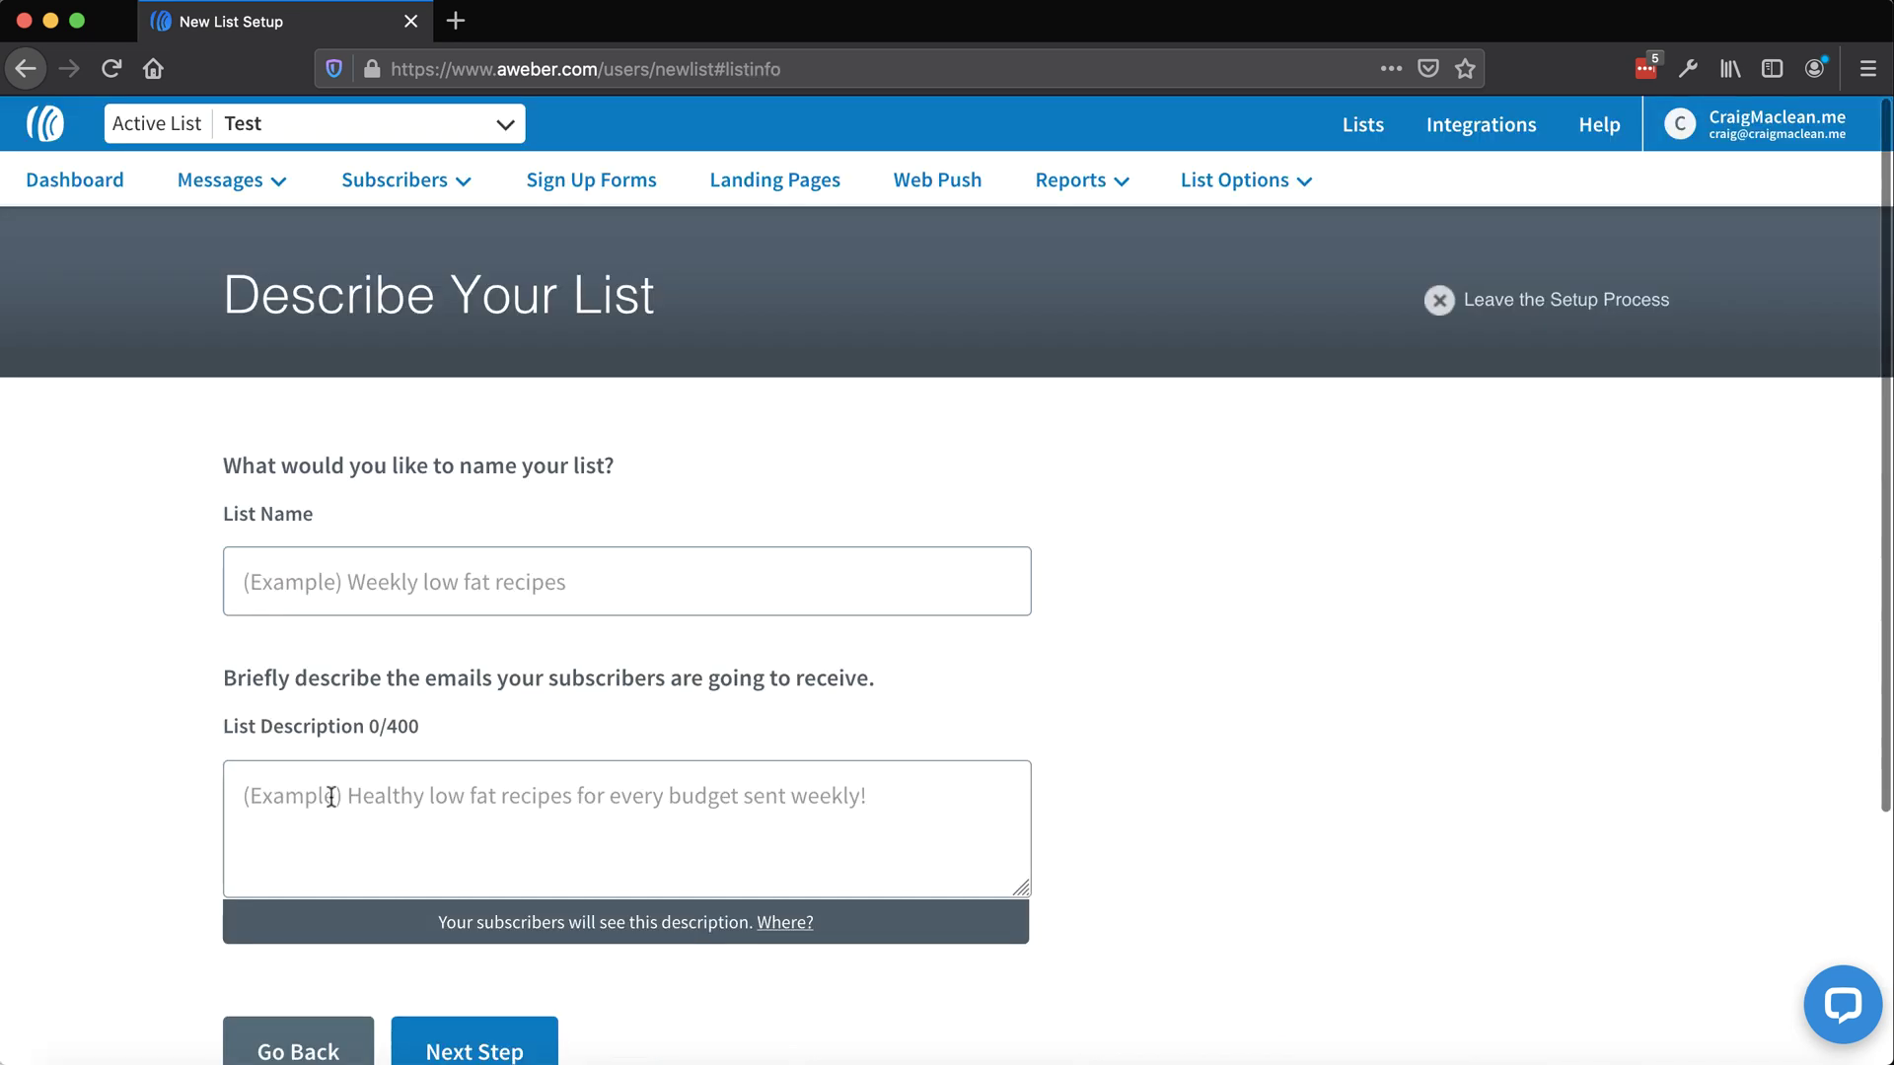
{"action": "left_click", "coordinate": [341, 586]}
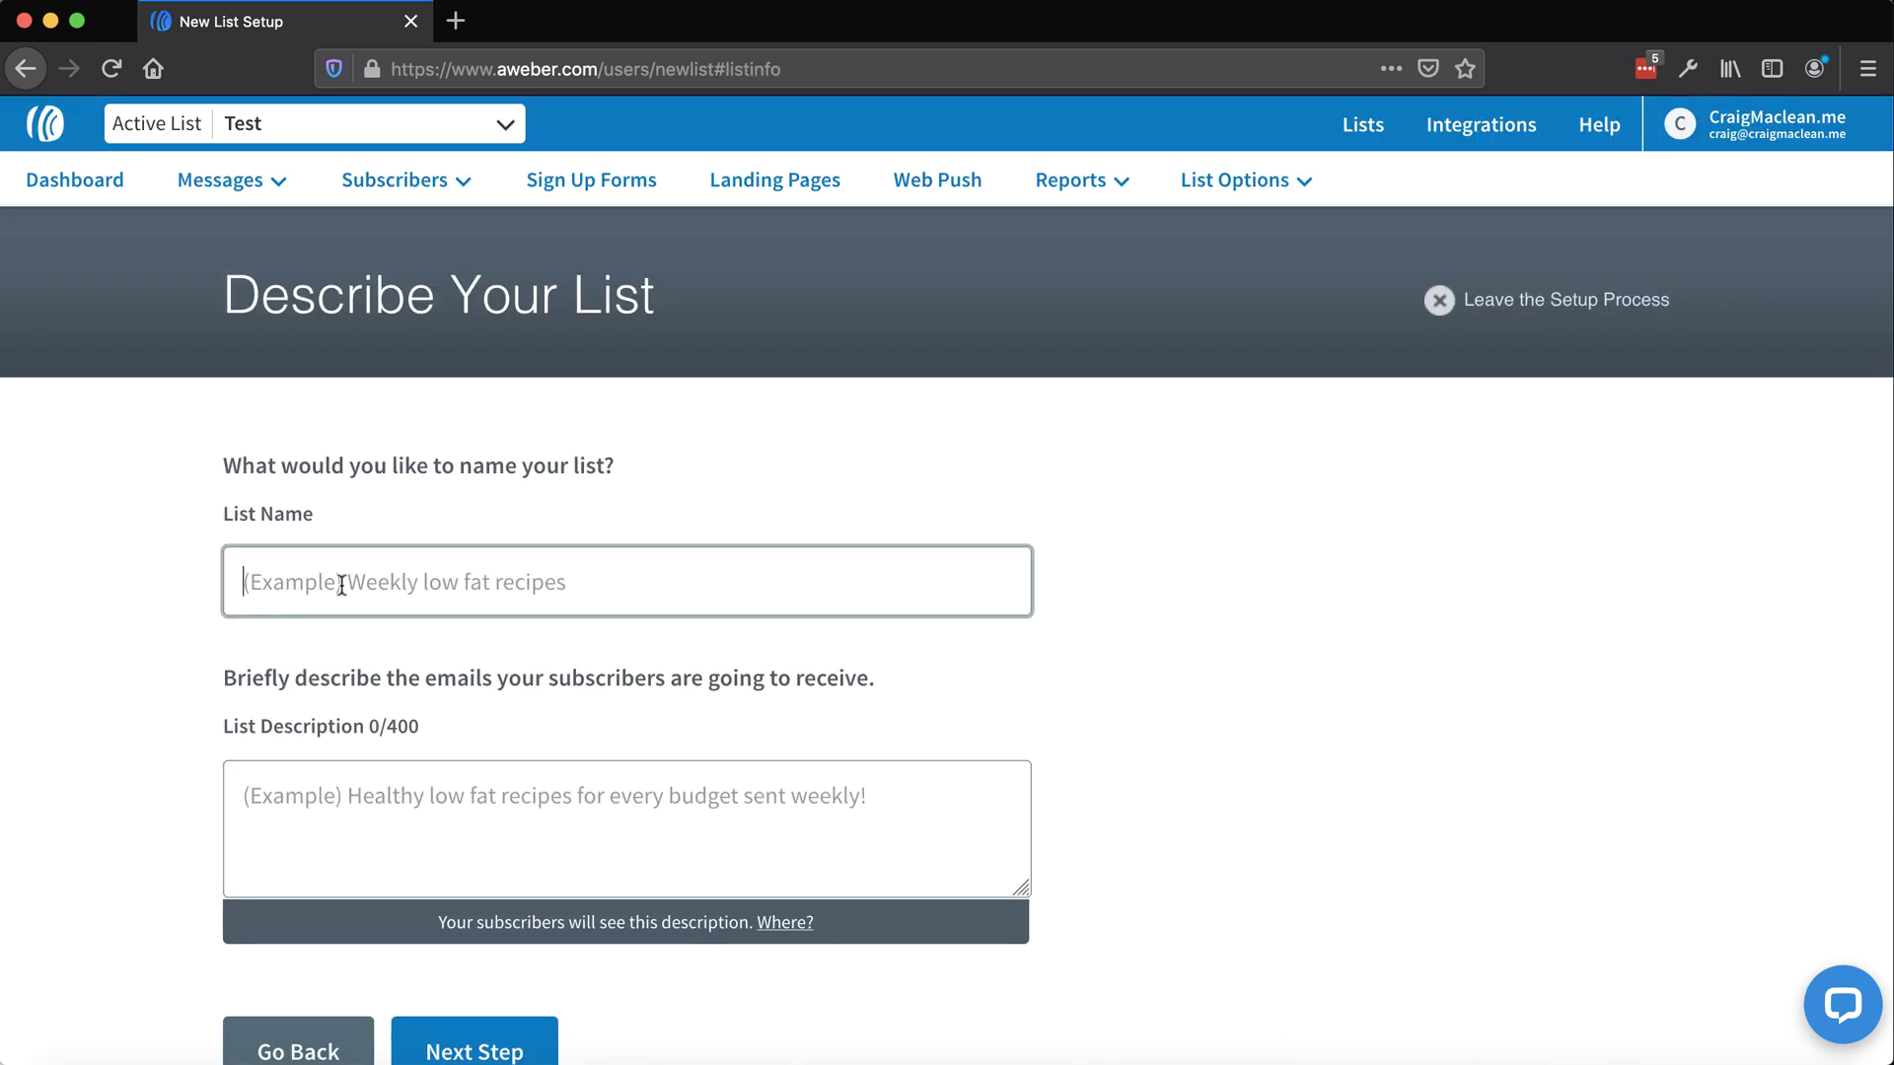
{"action": "type", "text": "Digital "}
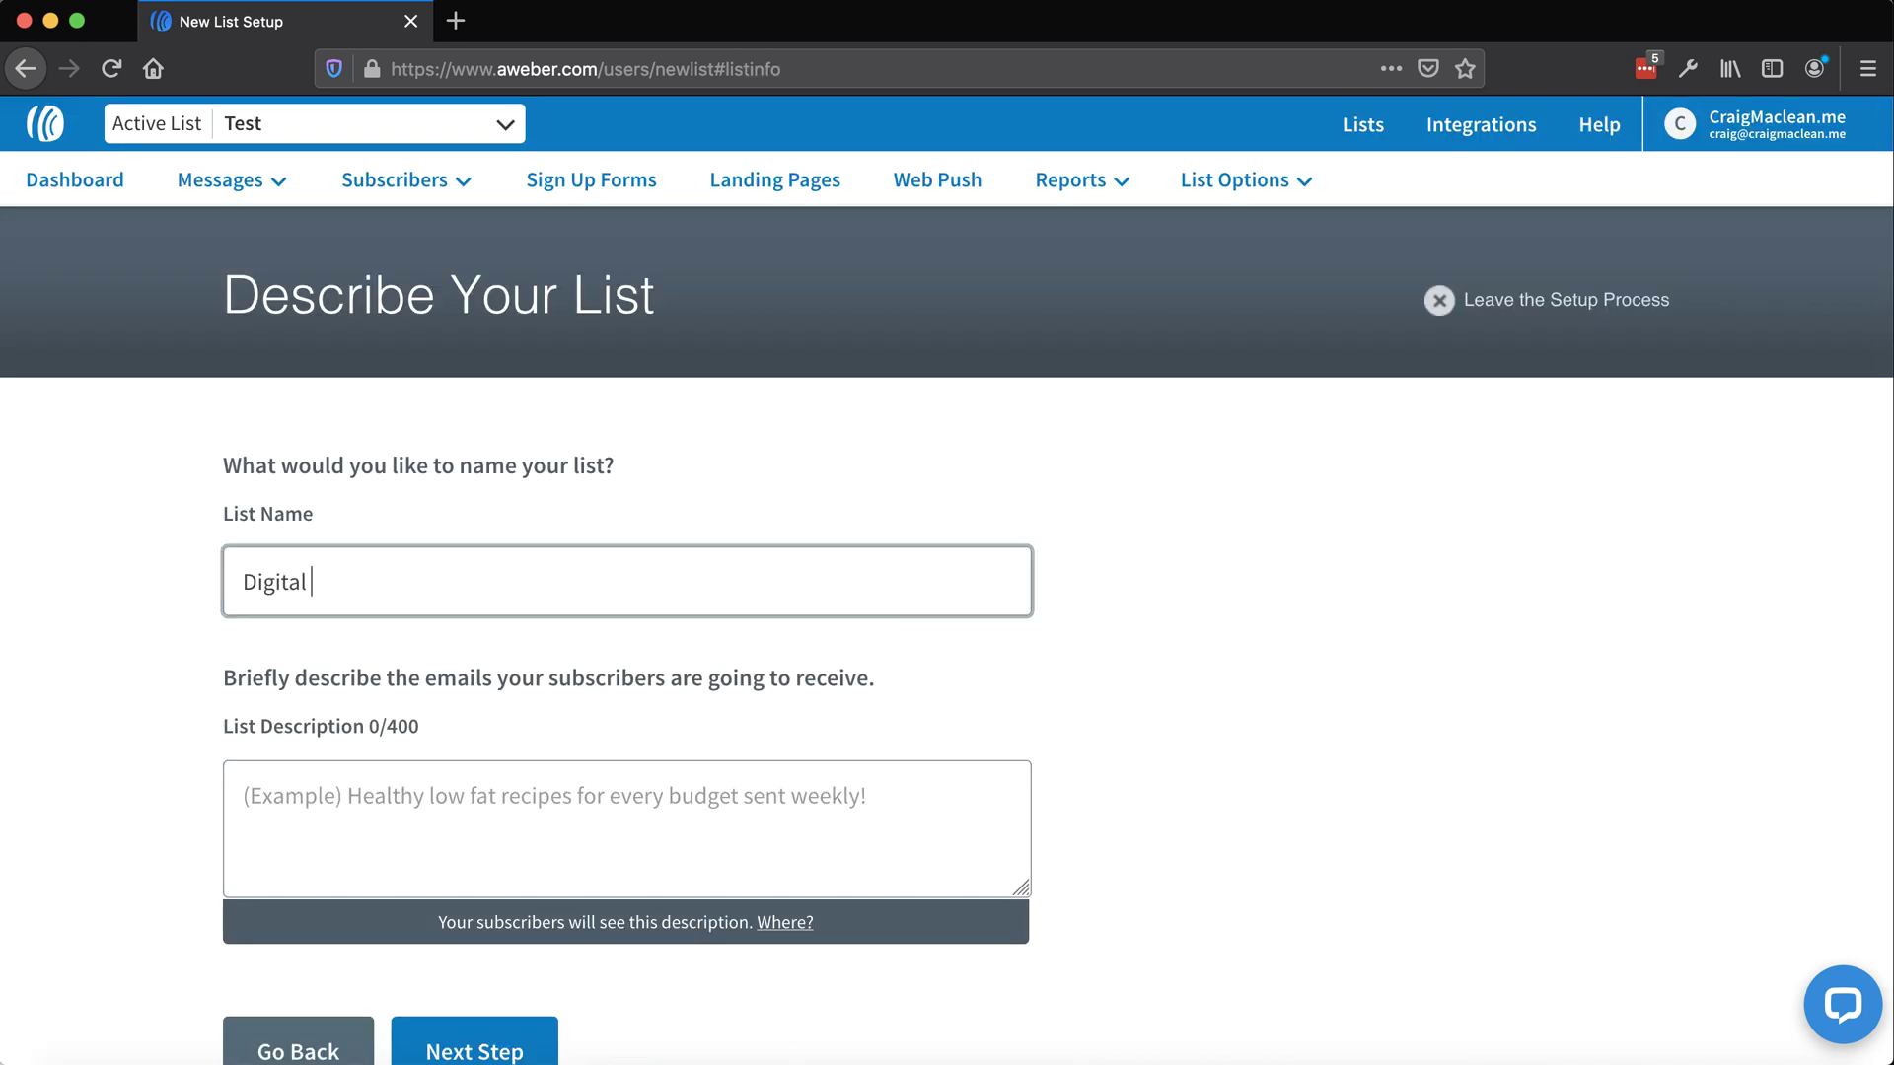
{"action": "type", "text": "Marketing Secrets"}
{"action": "key", "text": "BackSpace"}
{"action": "type", "text": "Secrets"}
Step: Add the description 'Digital Marketing Secrets book sales' and move to the confirmation message step
{"action": "left_click", "coordinate": [176, 779]}
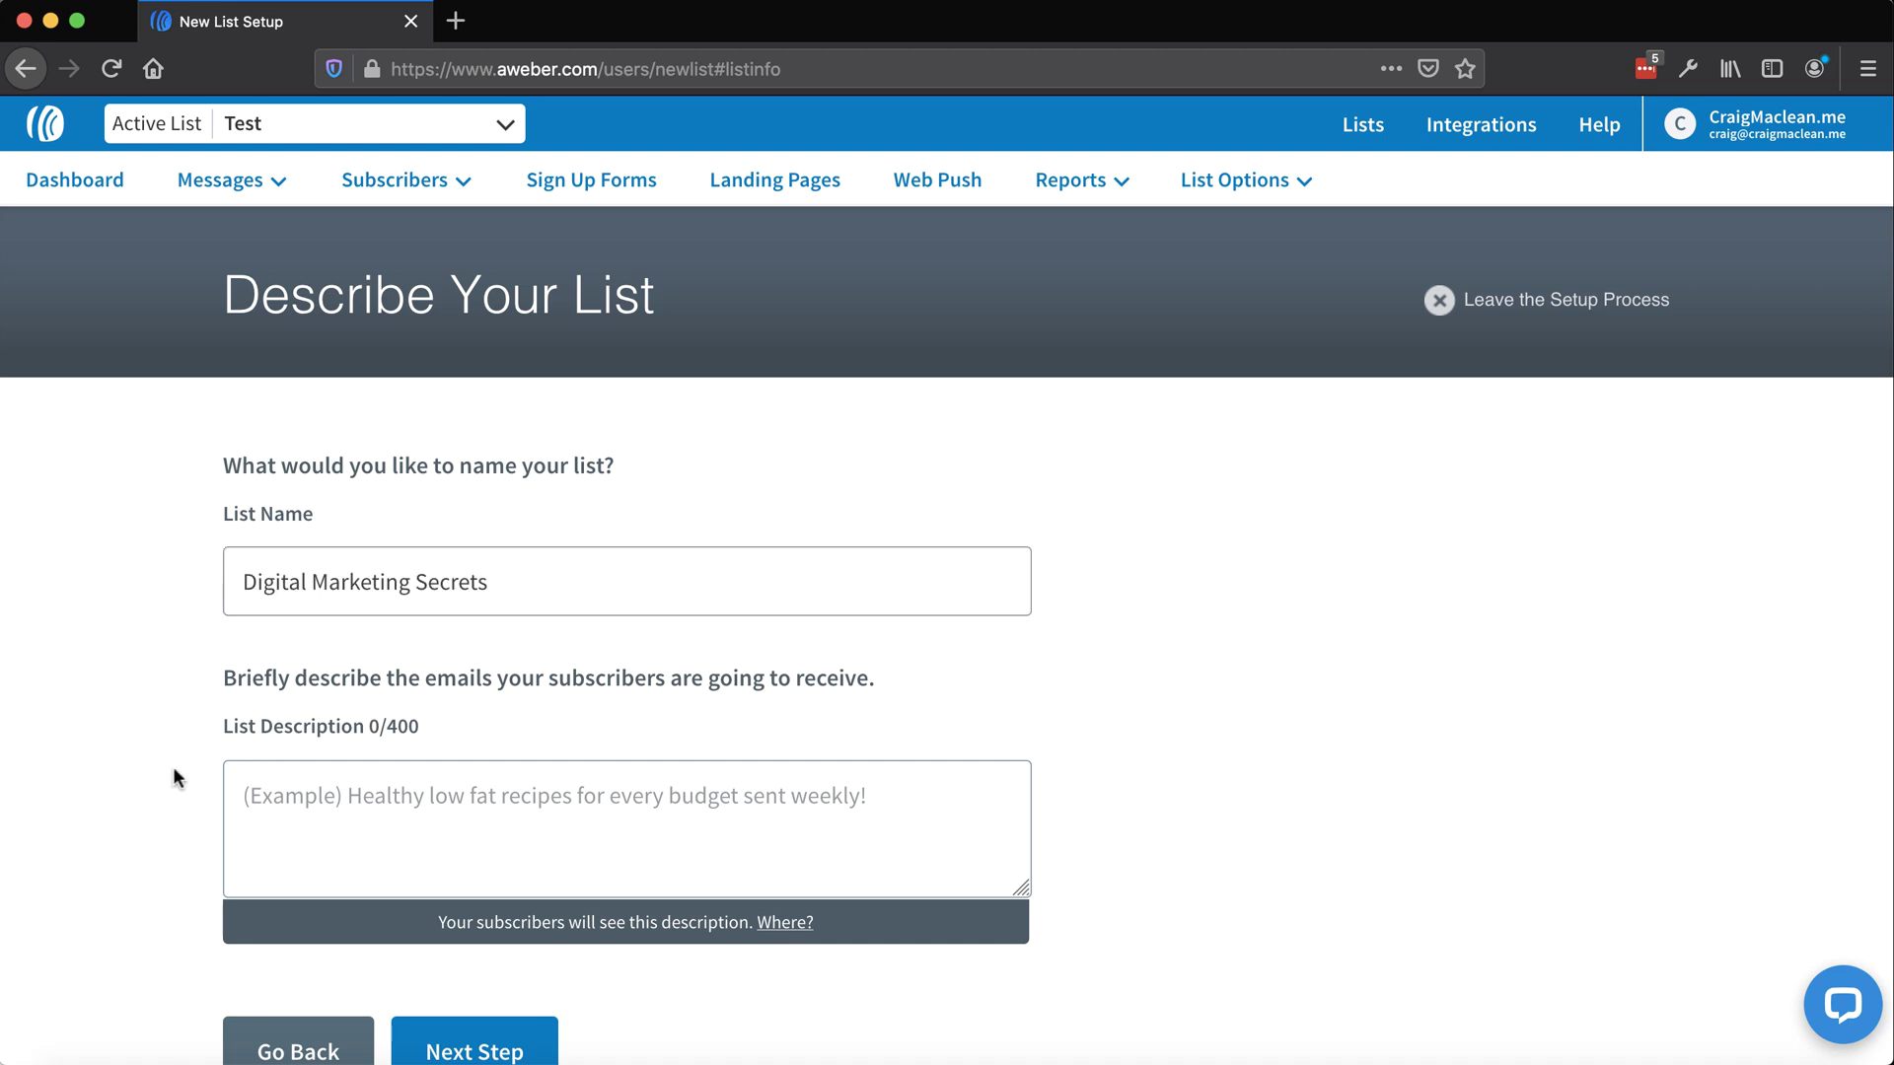
{"action": "left_click", "coordinate": [386, 802]}
{"action": "type", "text": "Digital Marketing Secrets"}
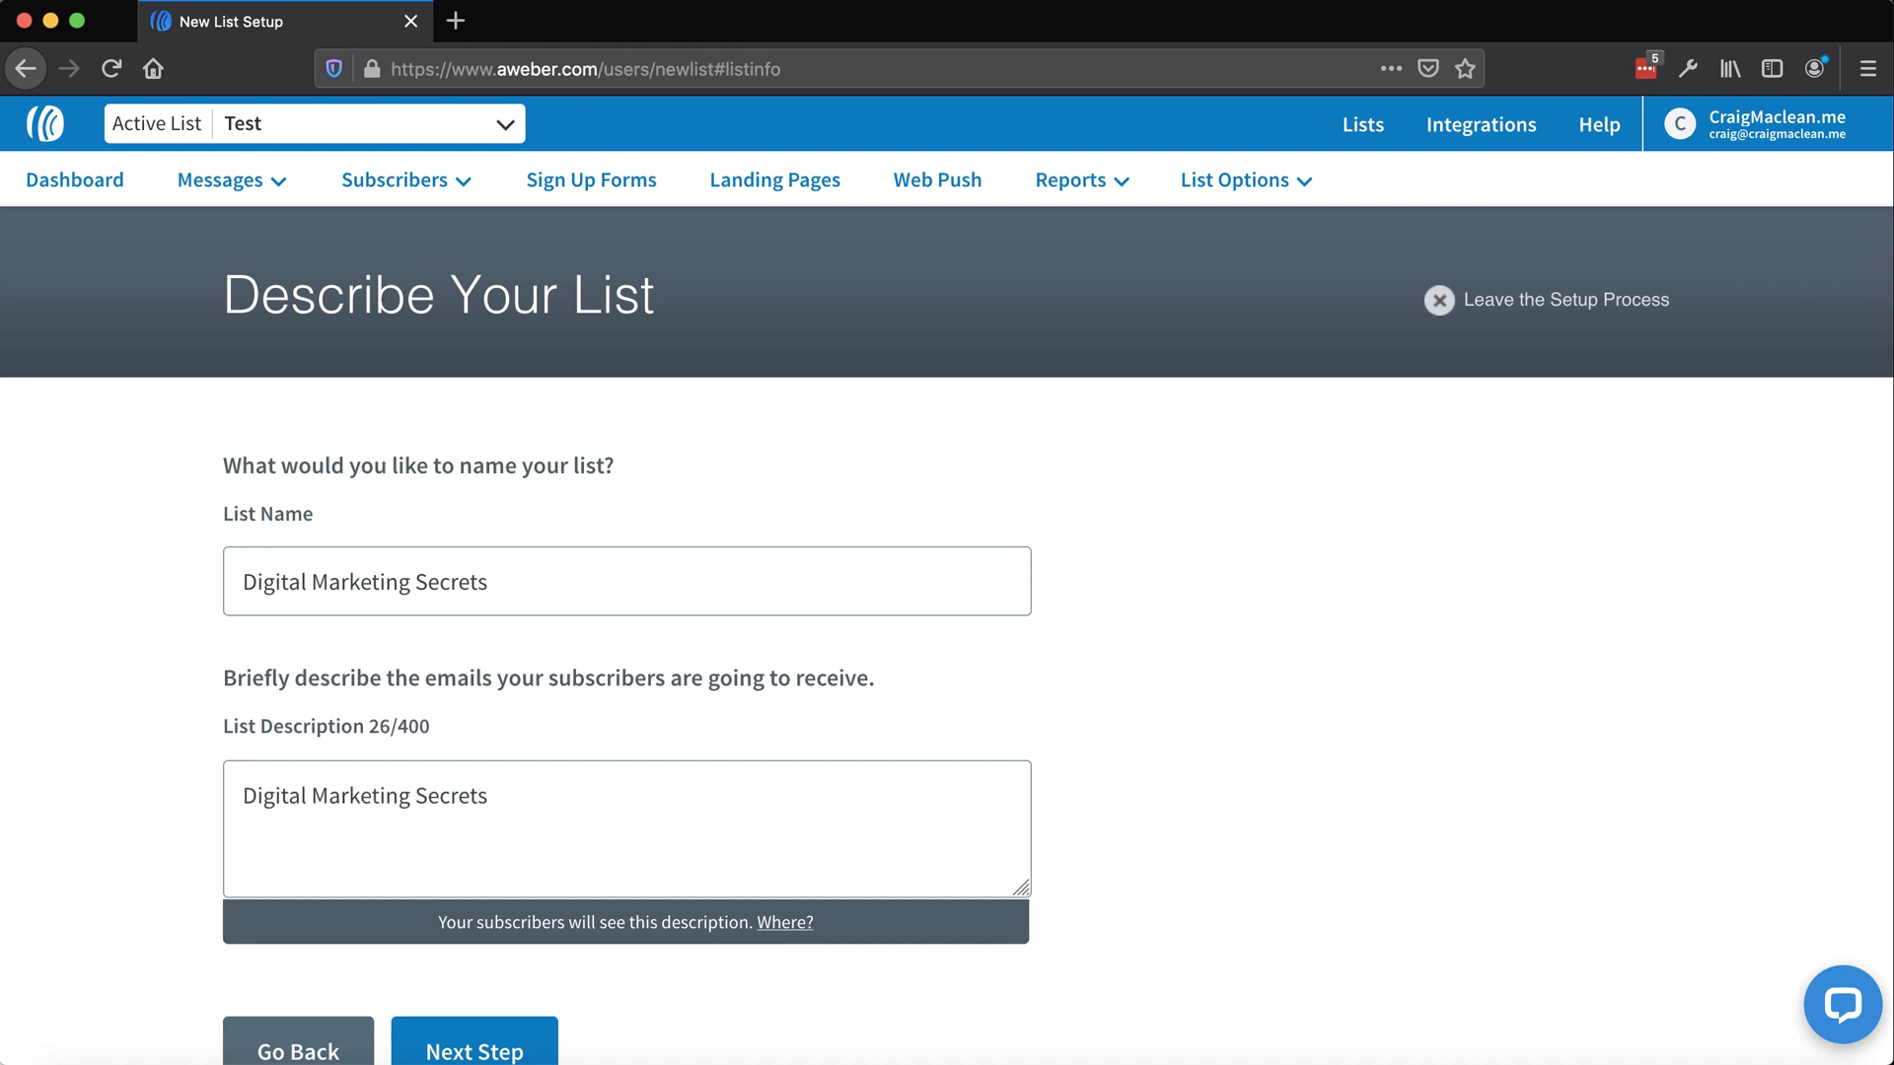
{"action": "type", "text": "book sales"}
{"action": "scroll", "coordinate": [567, 581], "scroll_direction": "down", "scroll_amount": 3}
{"action": "left_click", "coordinate": [517, 927]}
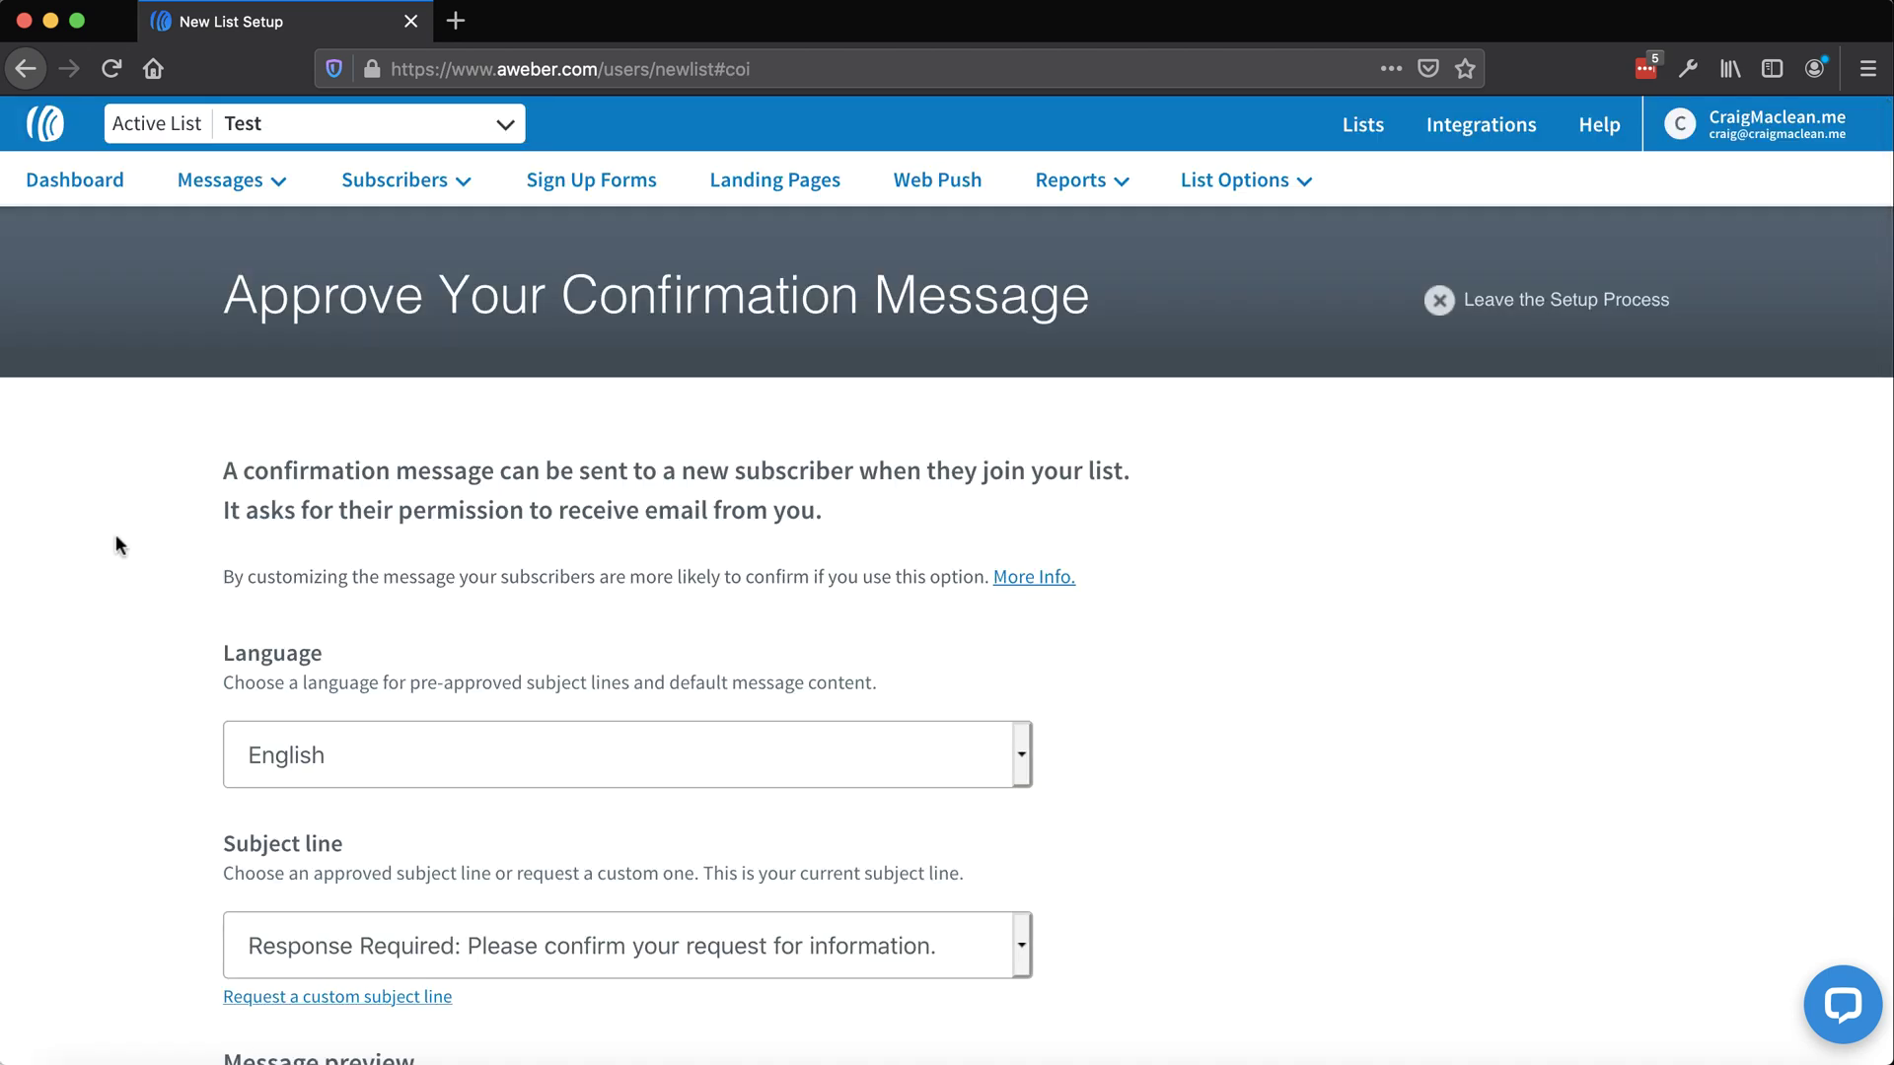
Step: Keep the current confirmation email subject line
{"action": "scroll", "coordinate": [115, 538], "scroll_direction": "down", "scroll_amount": 4}
{"action": "scroll", "coordinate": [116, 545], "scroll_direction": "down", "scroll_amount": 1}
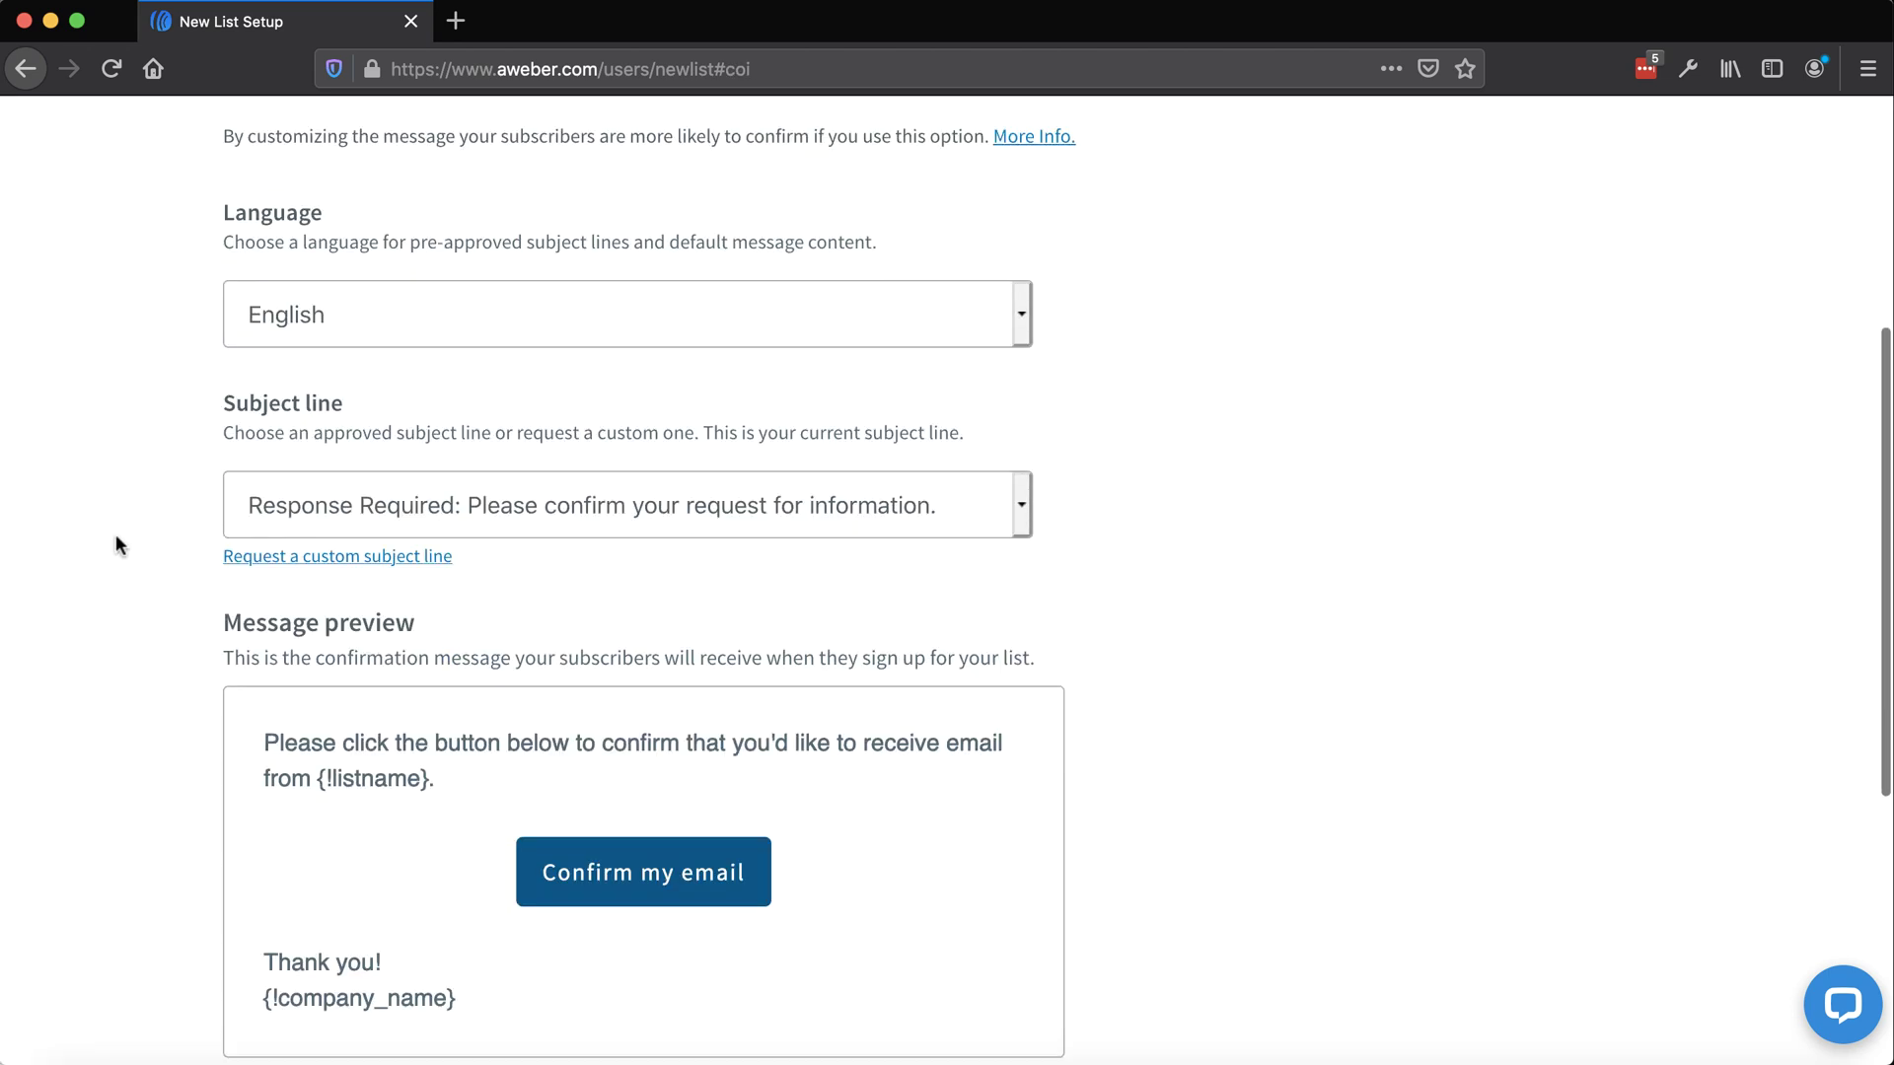
{"action": "left_click", "coordinate": [405, 495]}
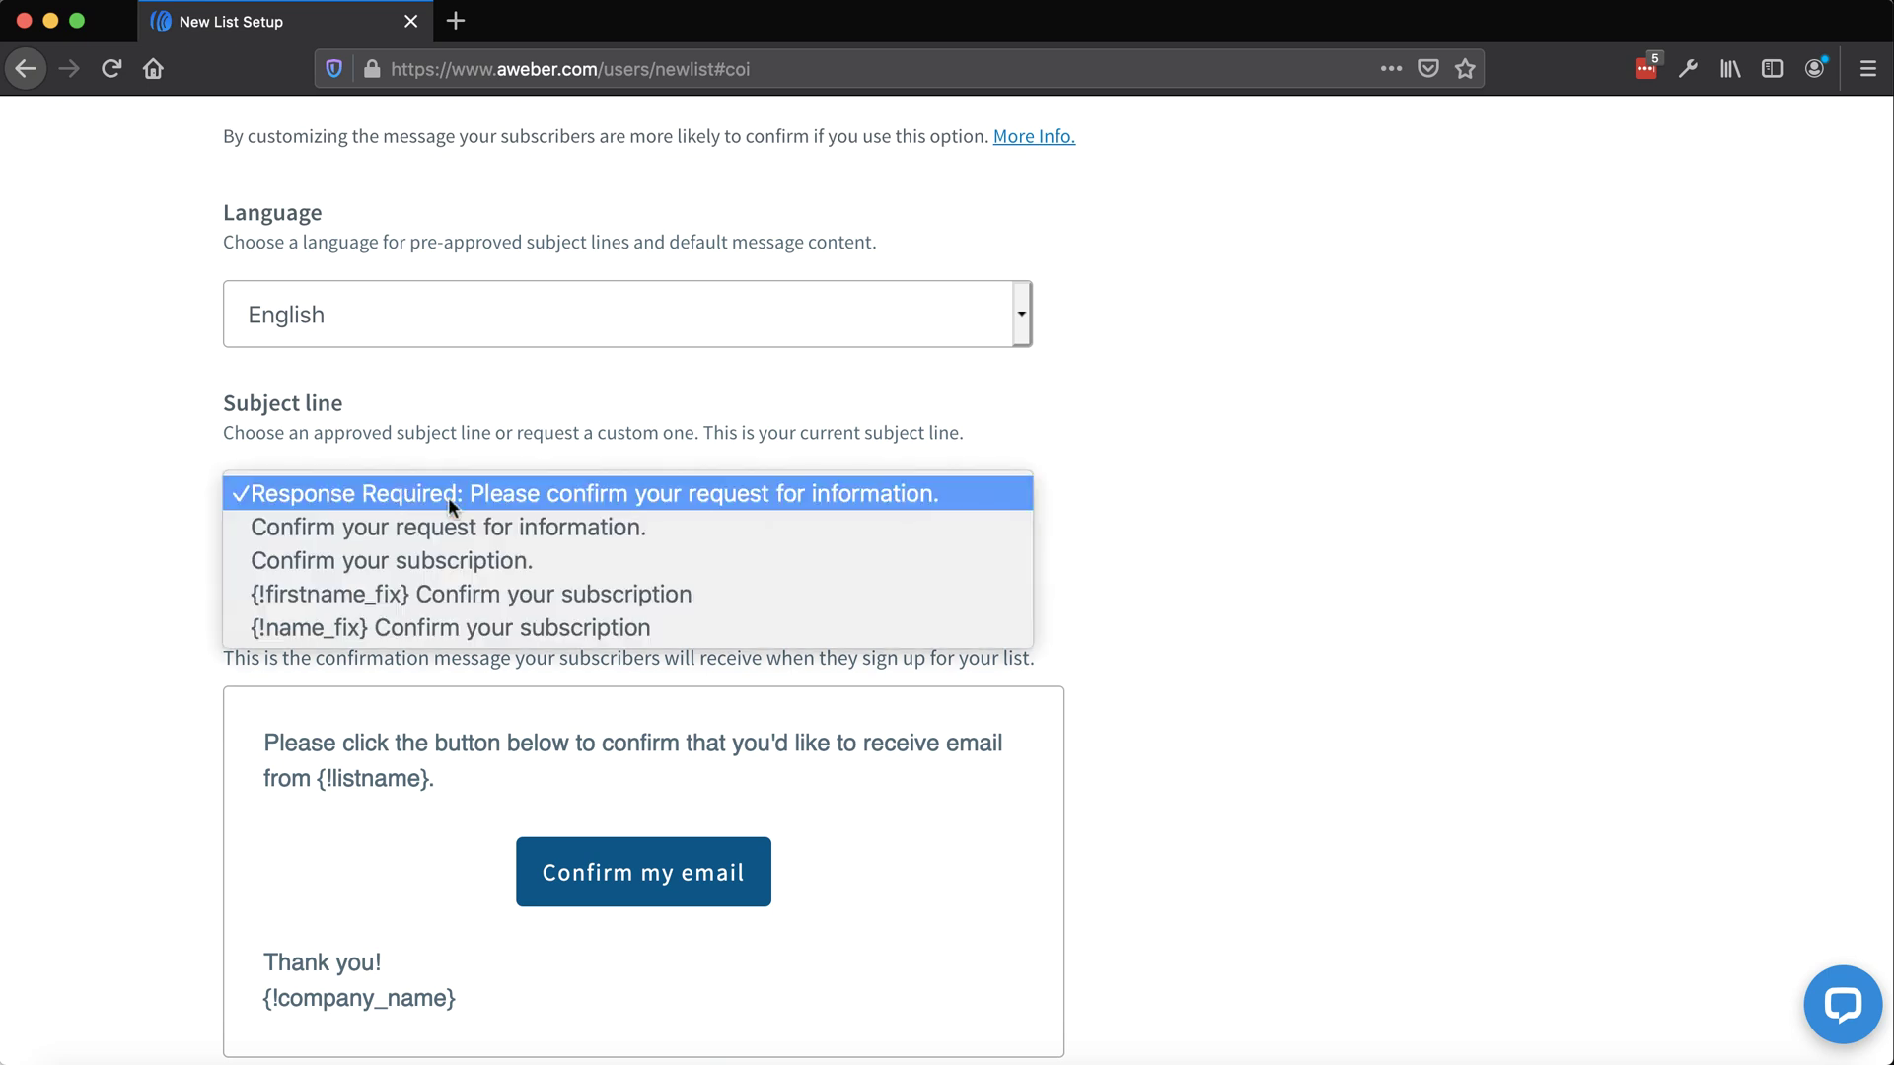
{"action": "left_click", "coordinate": [448, 497]}
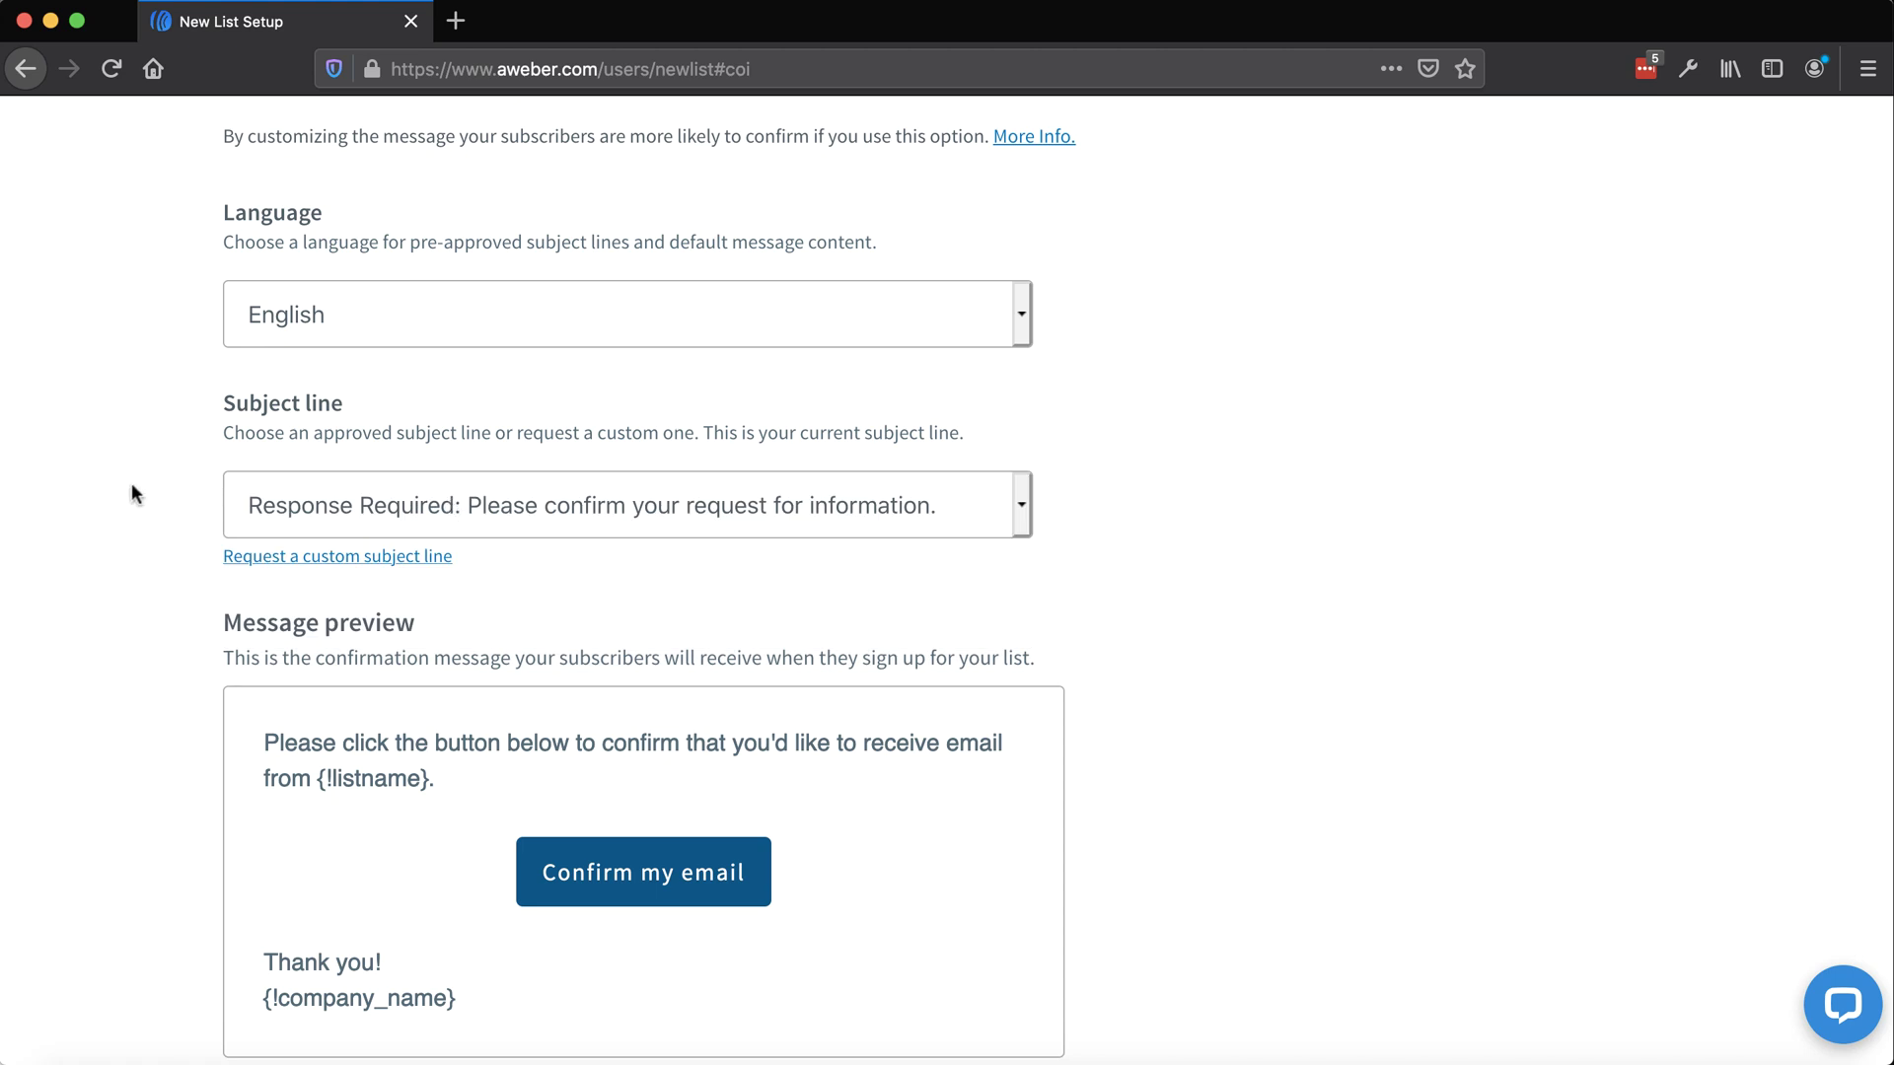
{"action": "scroll", "coordinate": [132, 483], "scroll_direction": "down", "scroll_amount": 3}
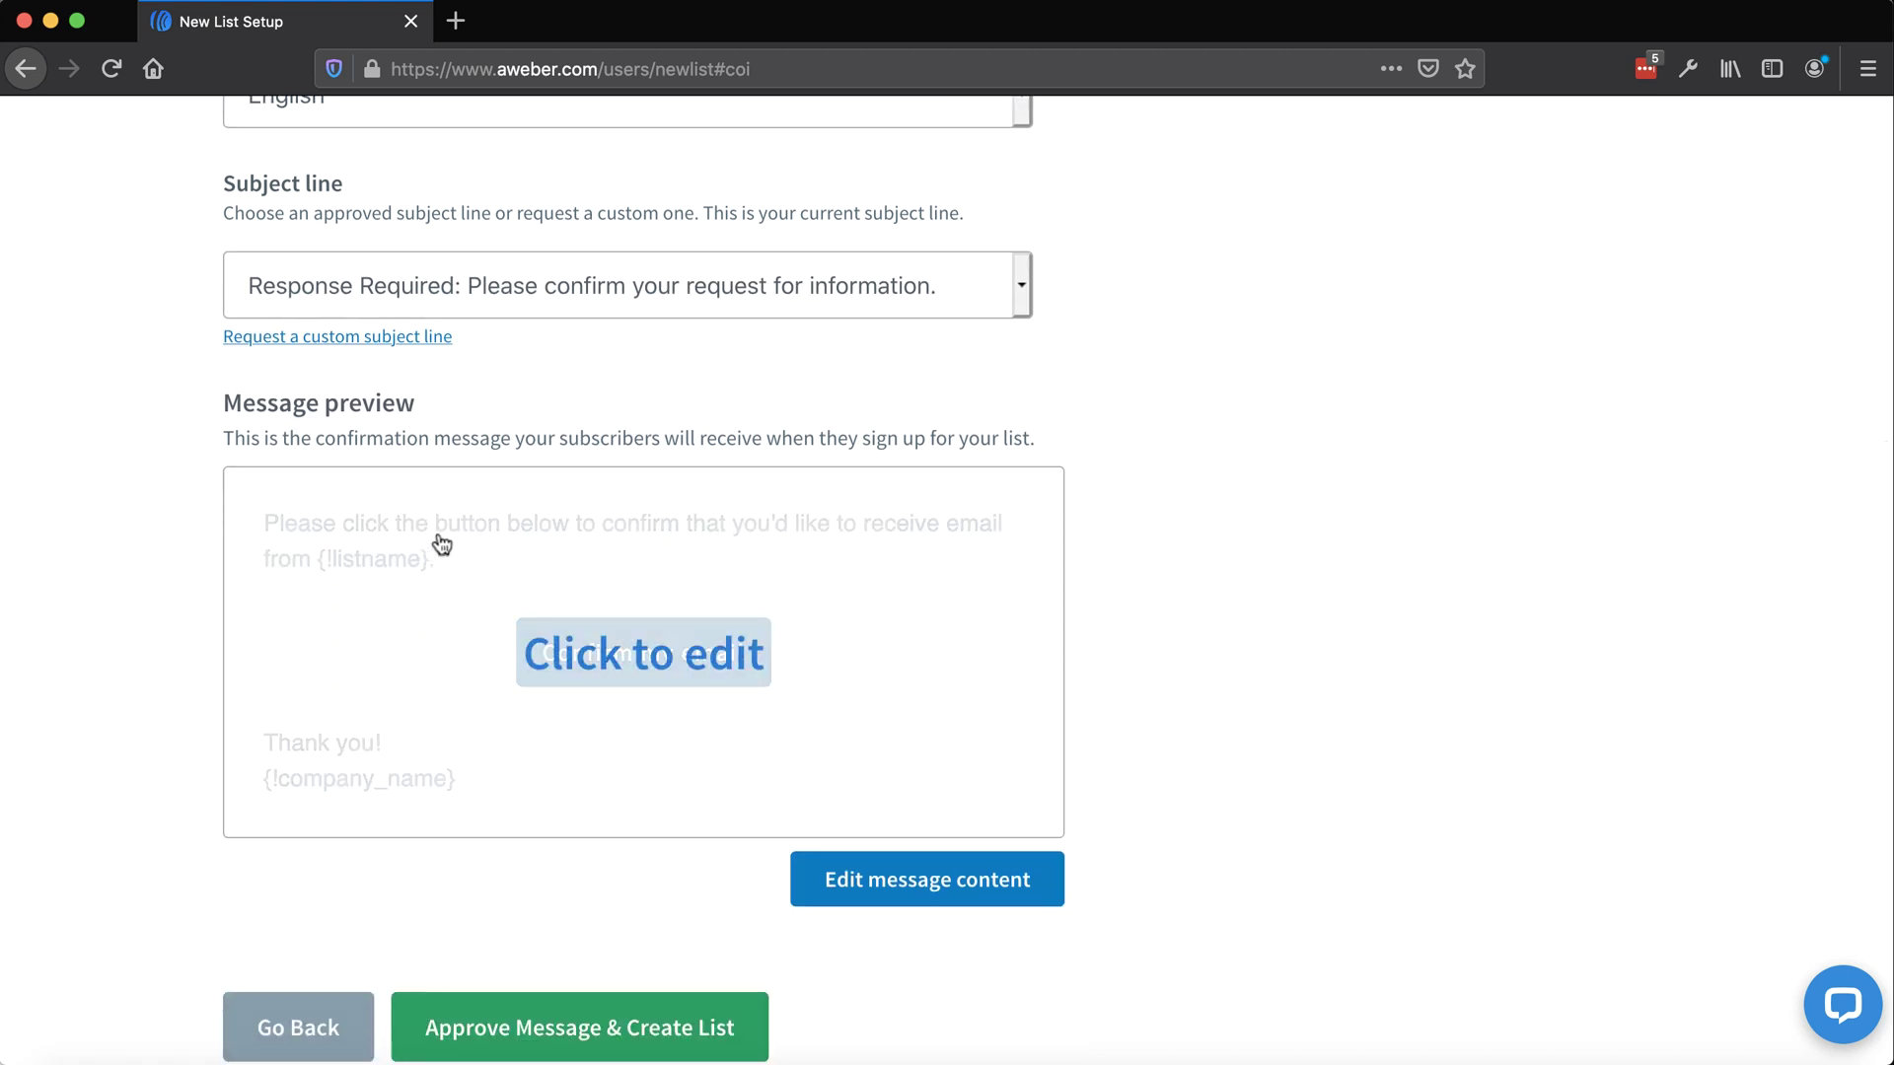
Step: Replace the header with 'Hi' plus the subscriber's First Name and the pasted confirmation sentence
{"action": "left_click", "coordinate": [440, 545]}
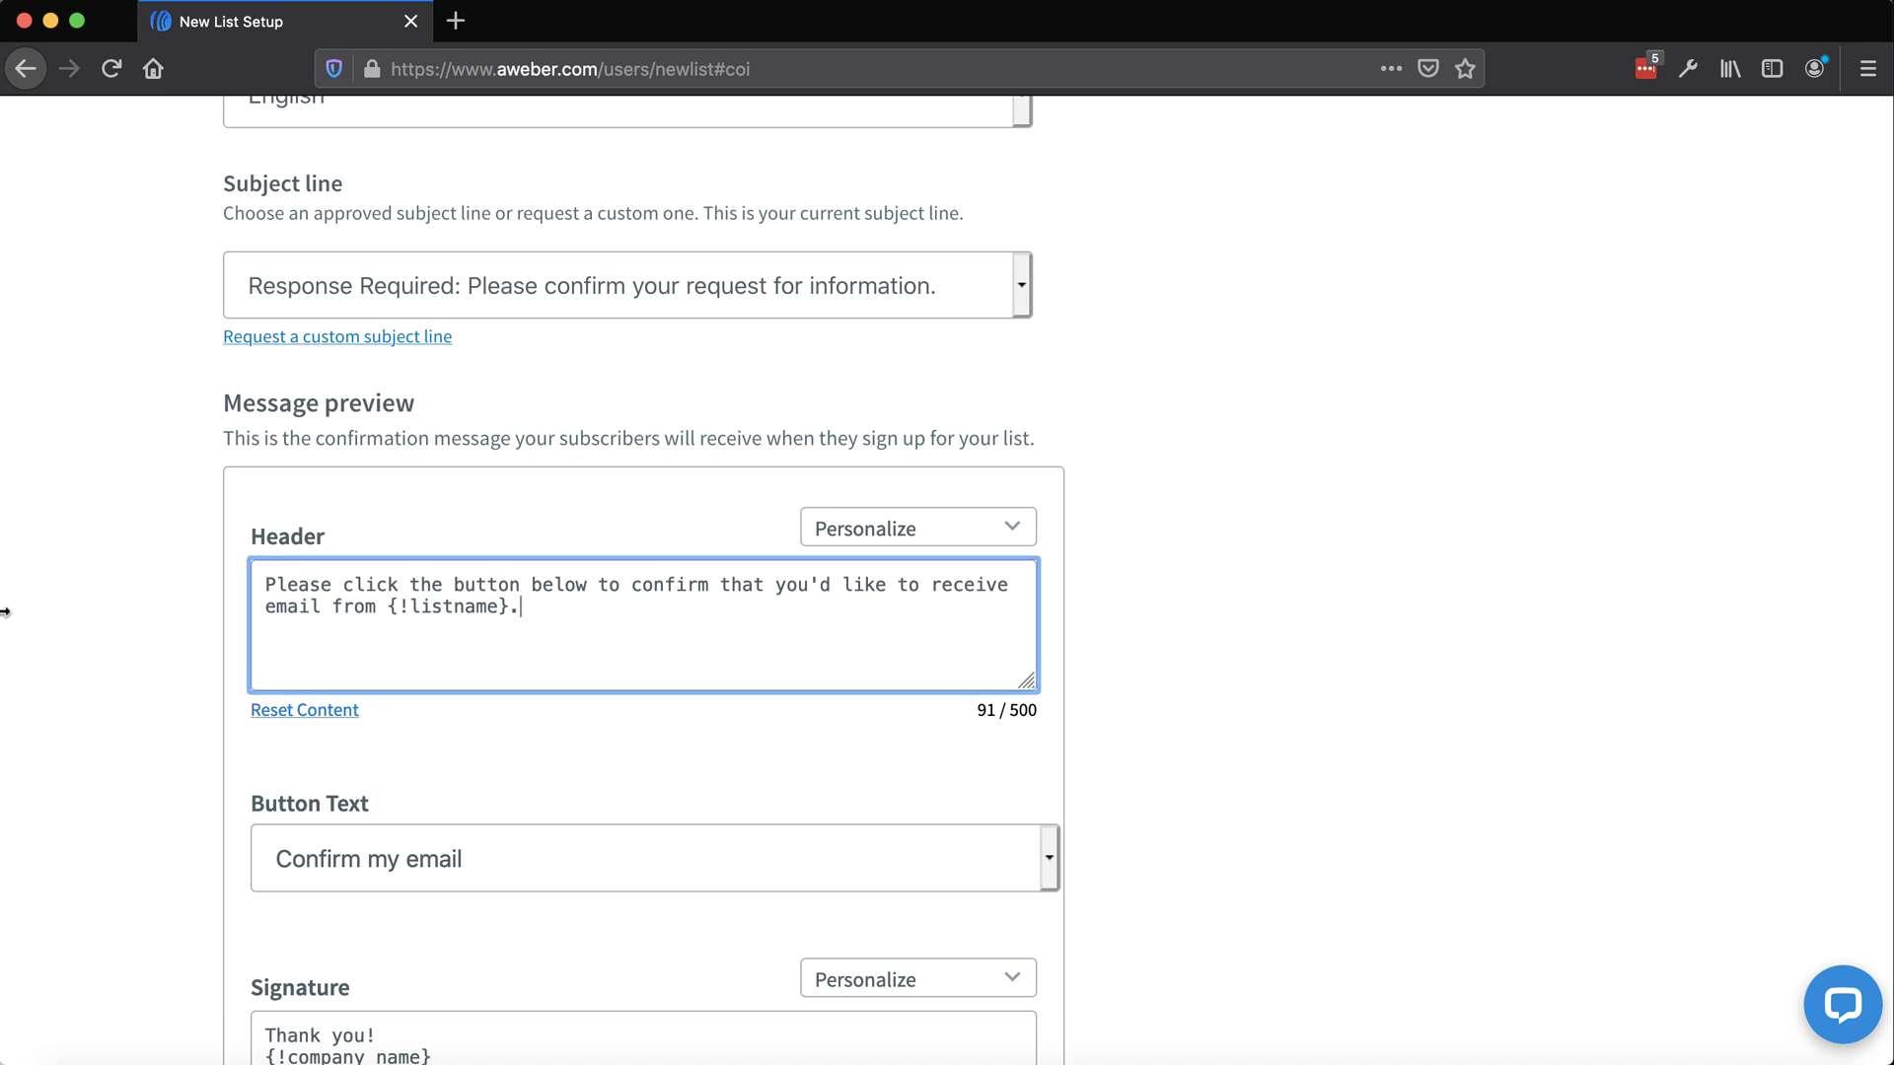
{"action": "key", "text": "super+a"}
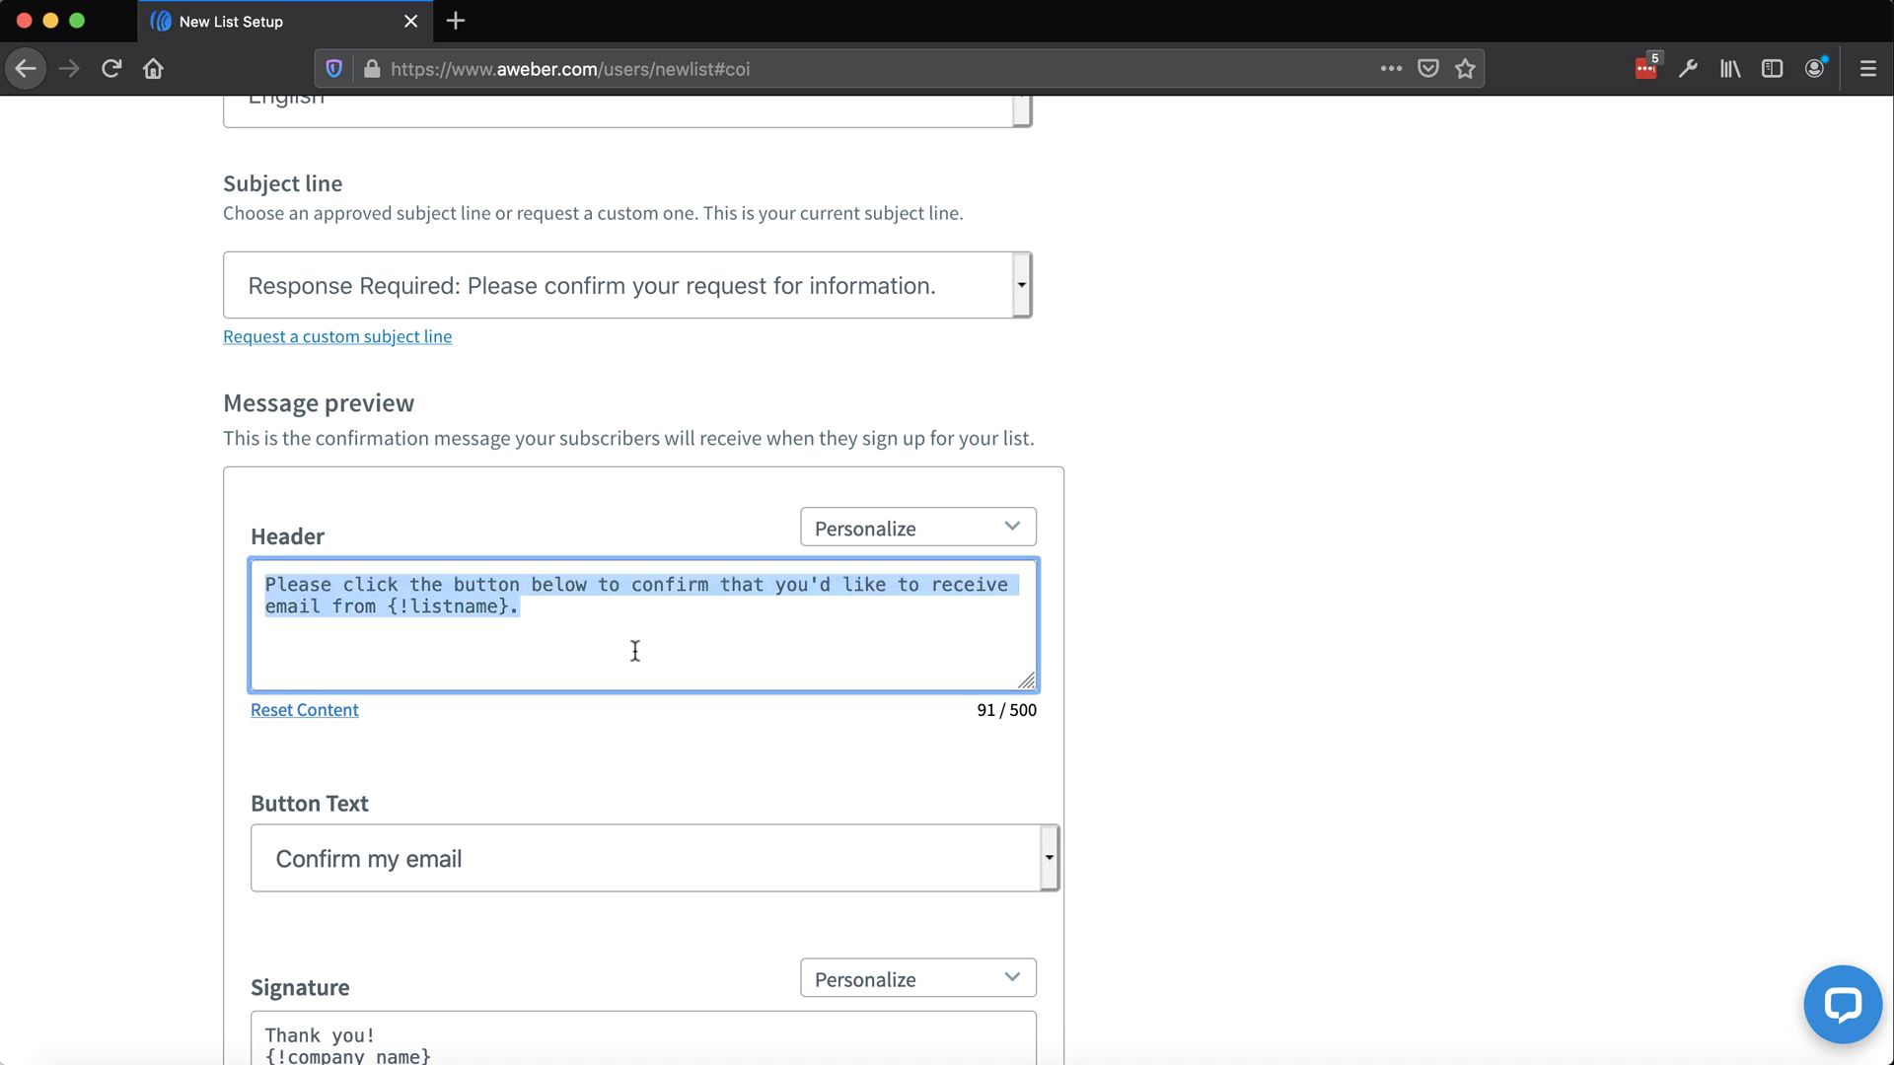
{"action": "key", "text": "BackSpace"}
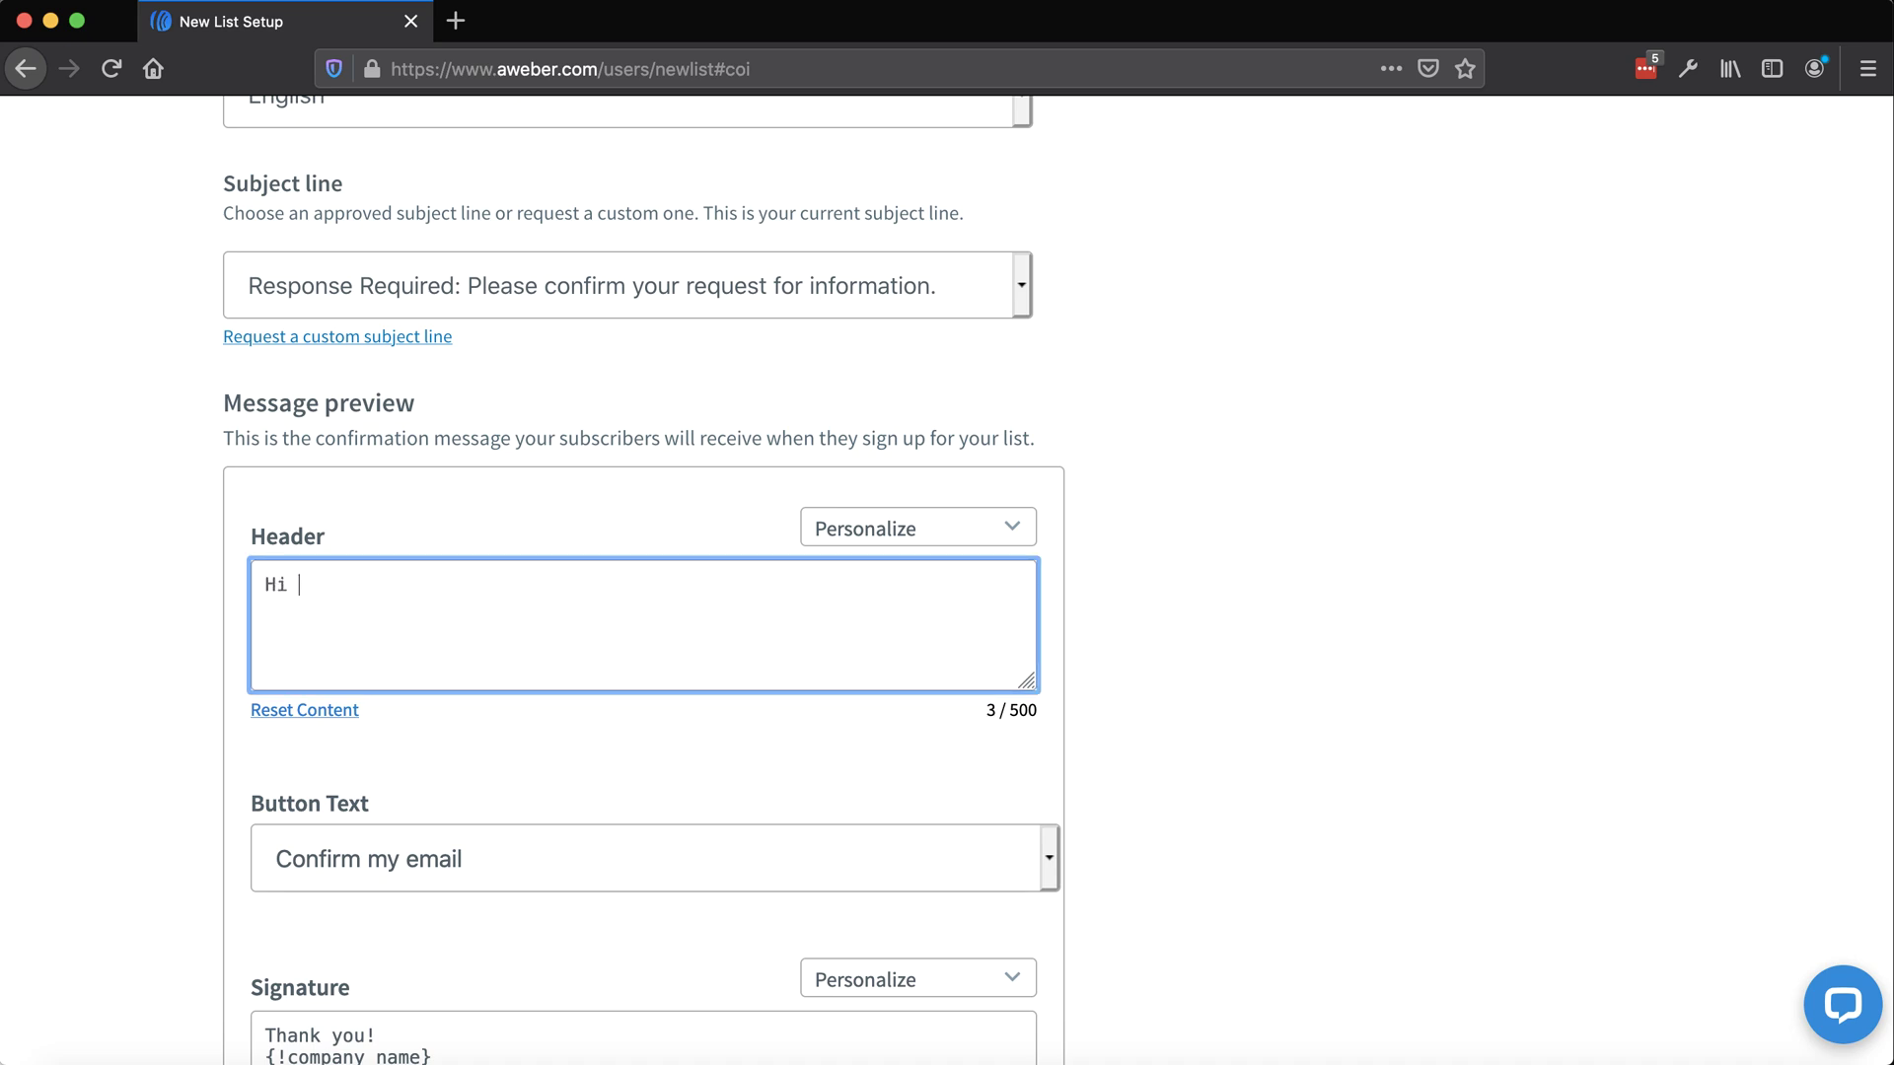
{"action": "type", "text": "Hi"}
{"action": "left_click", "coordinate": [953, 537]}
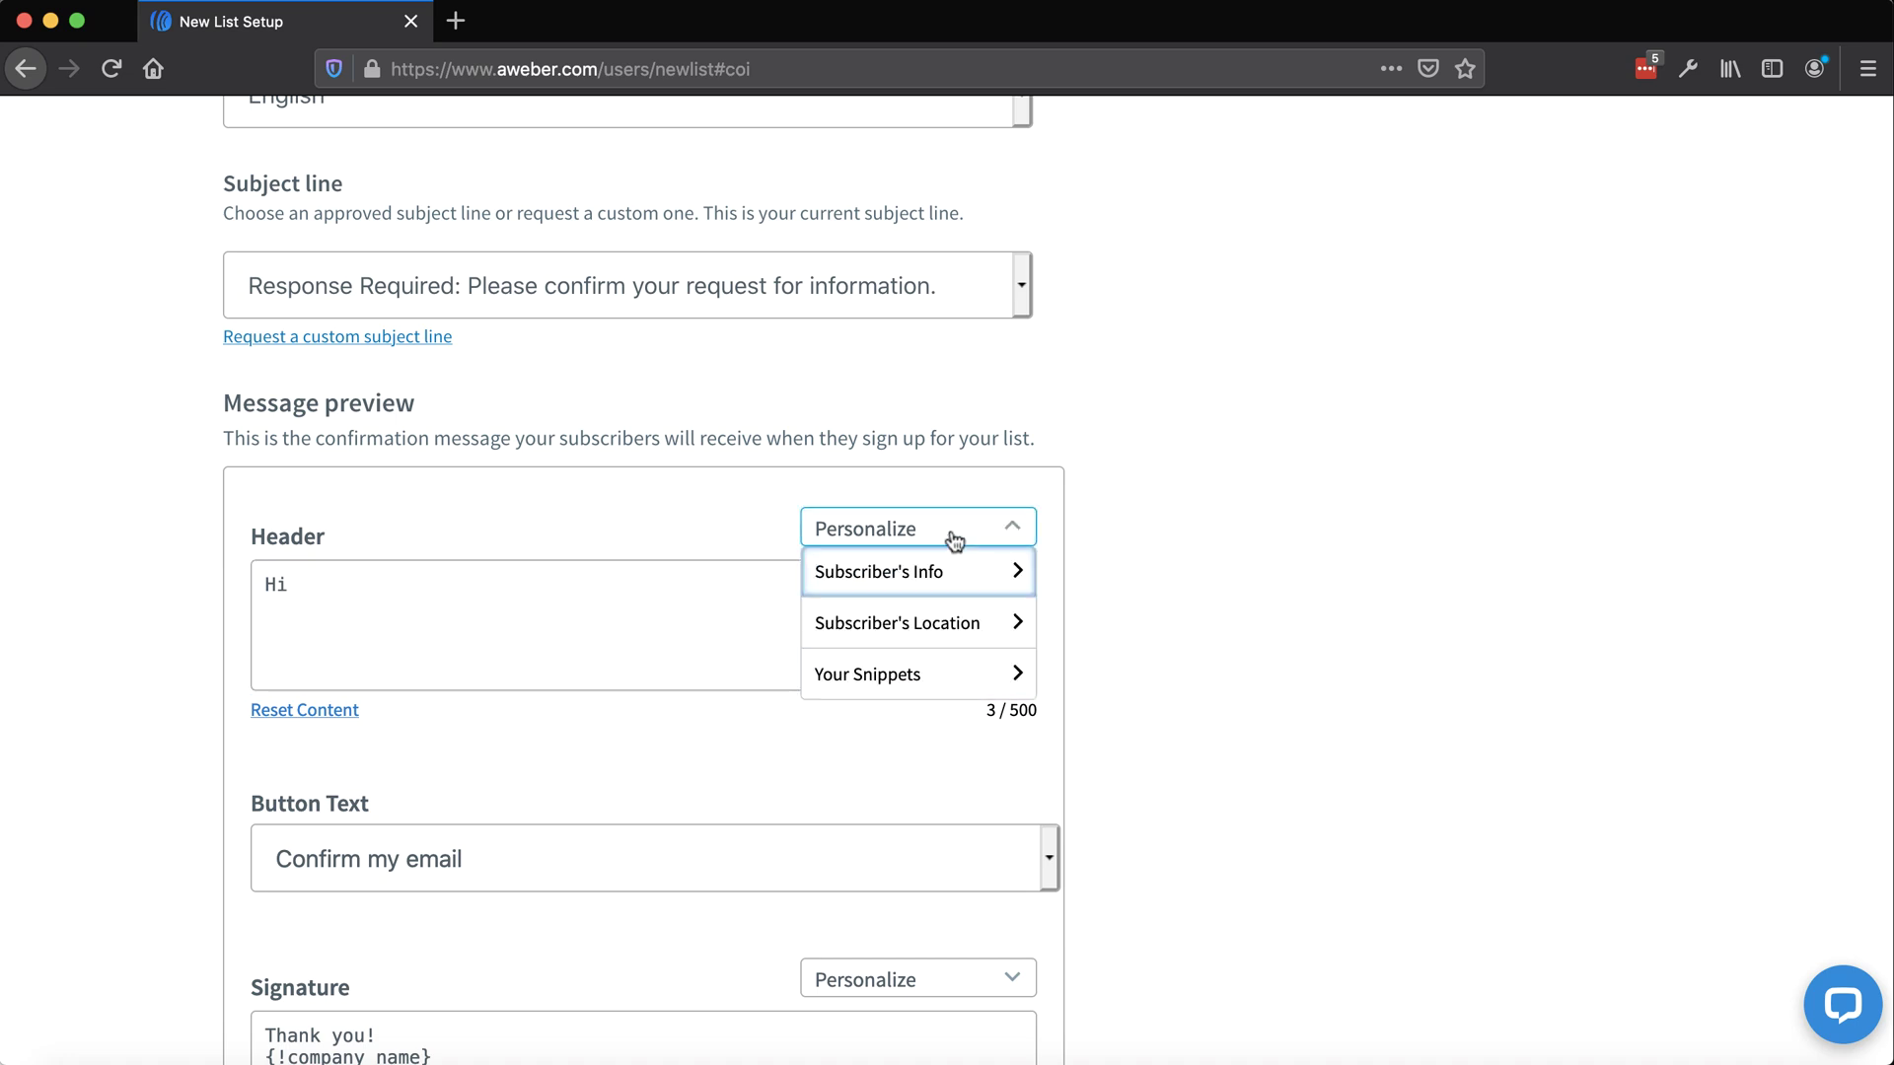
{"action": "left_click", "coordinate": [900, 582]}
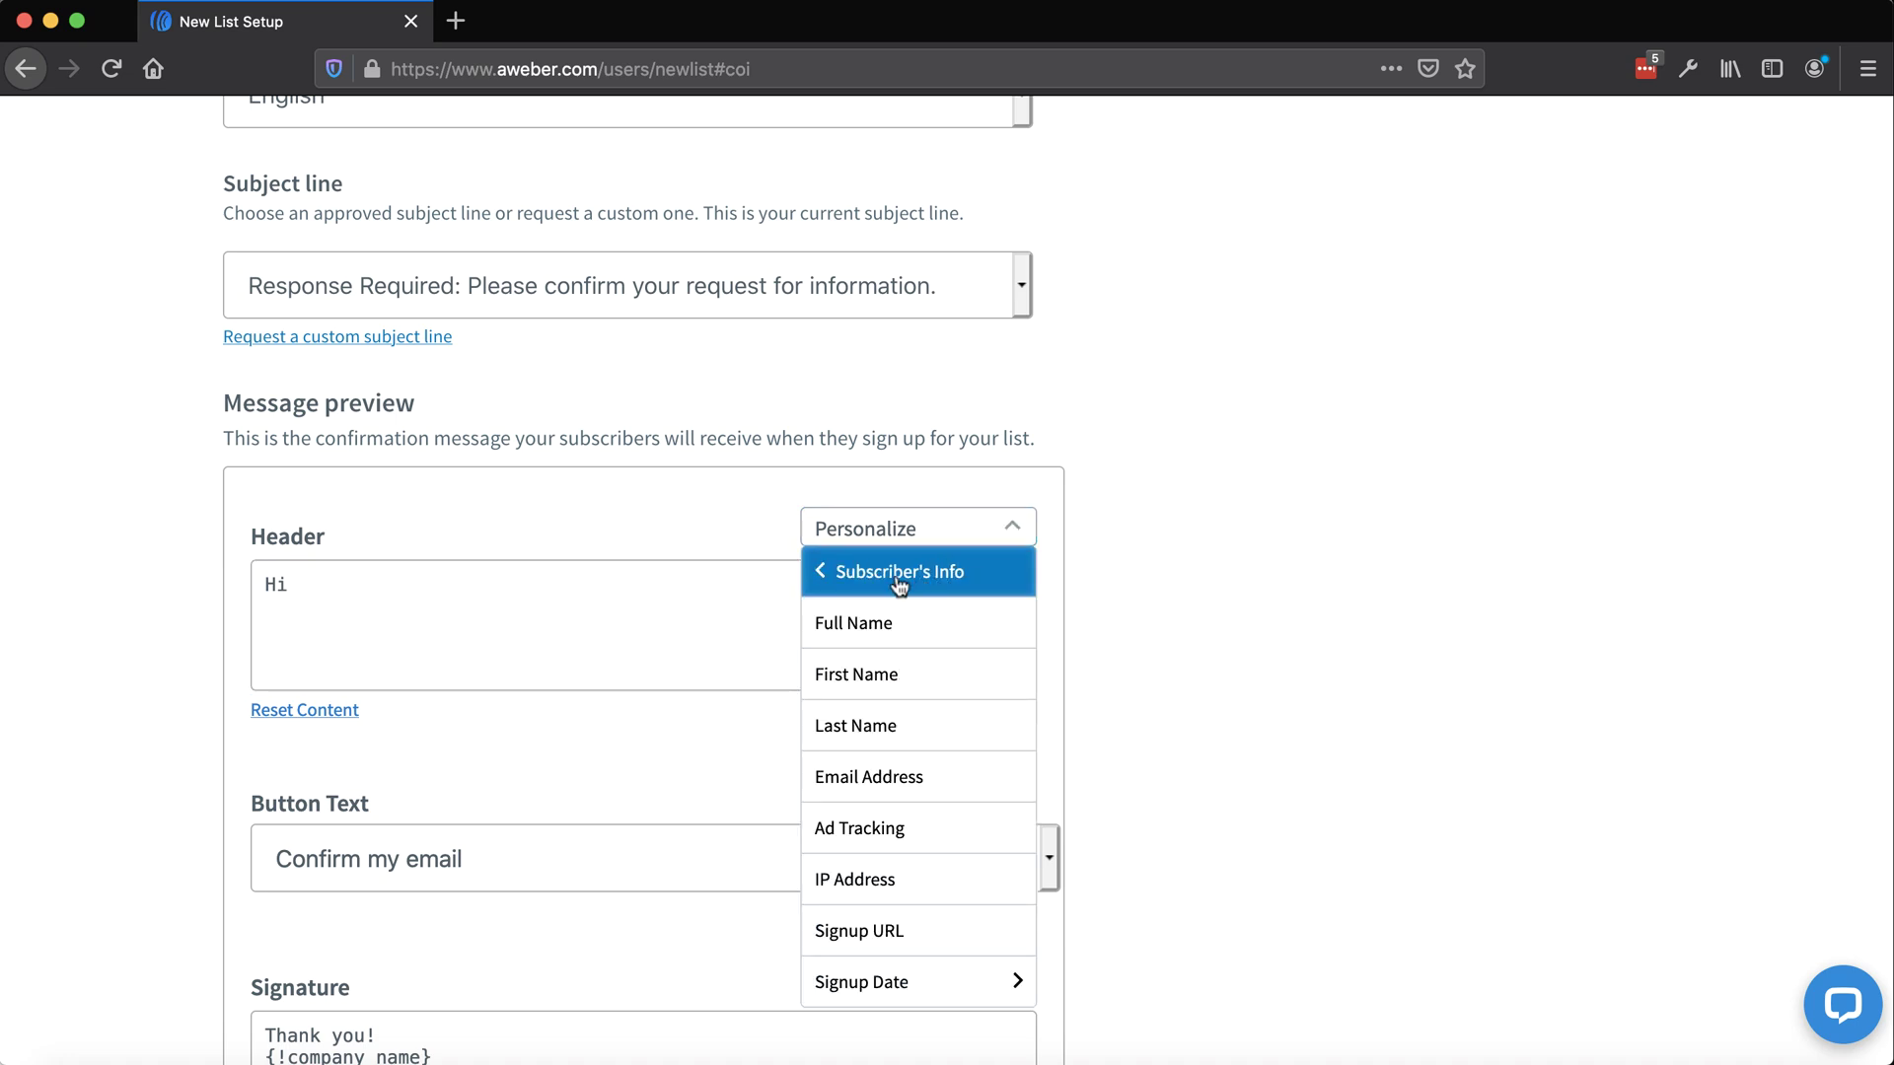
{"action": "left_click", "coordinate": [868, 673]}
{"action": "left_click", "coordinate": [751, 585]}
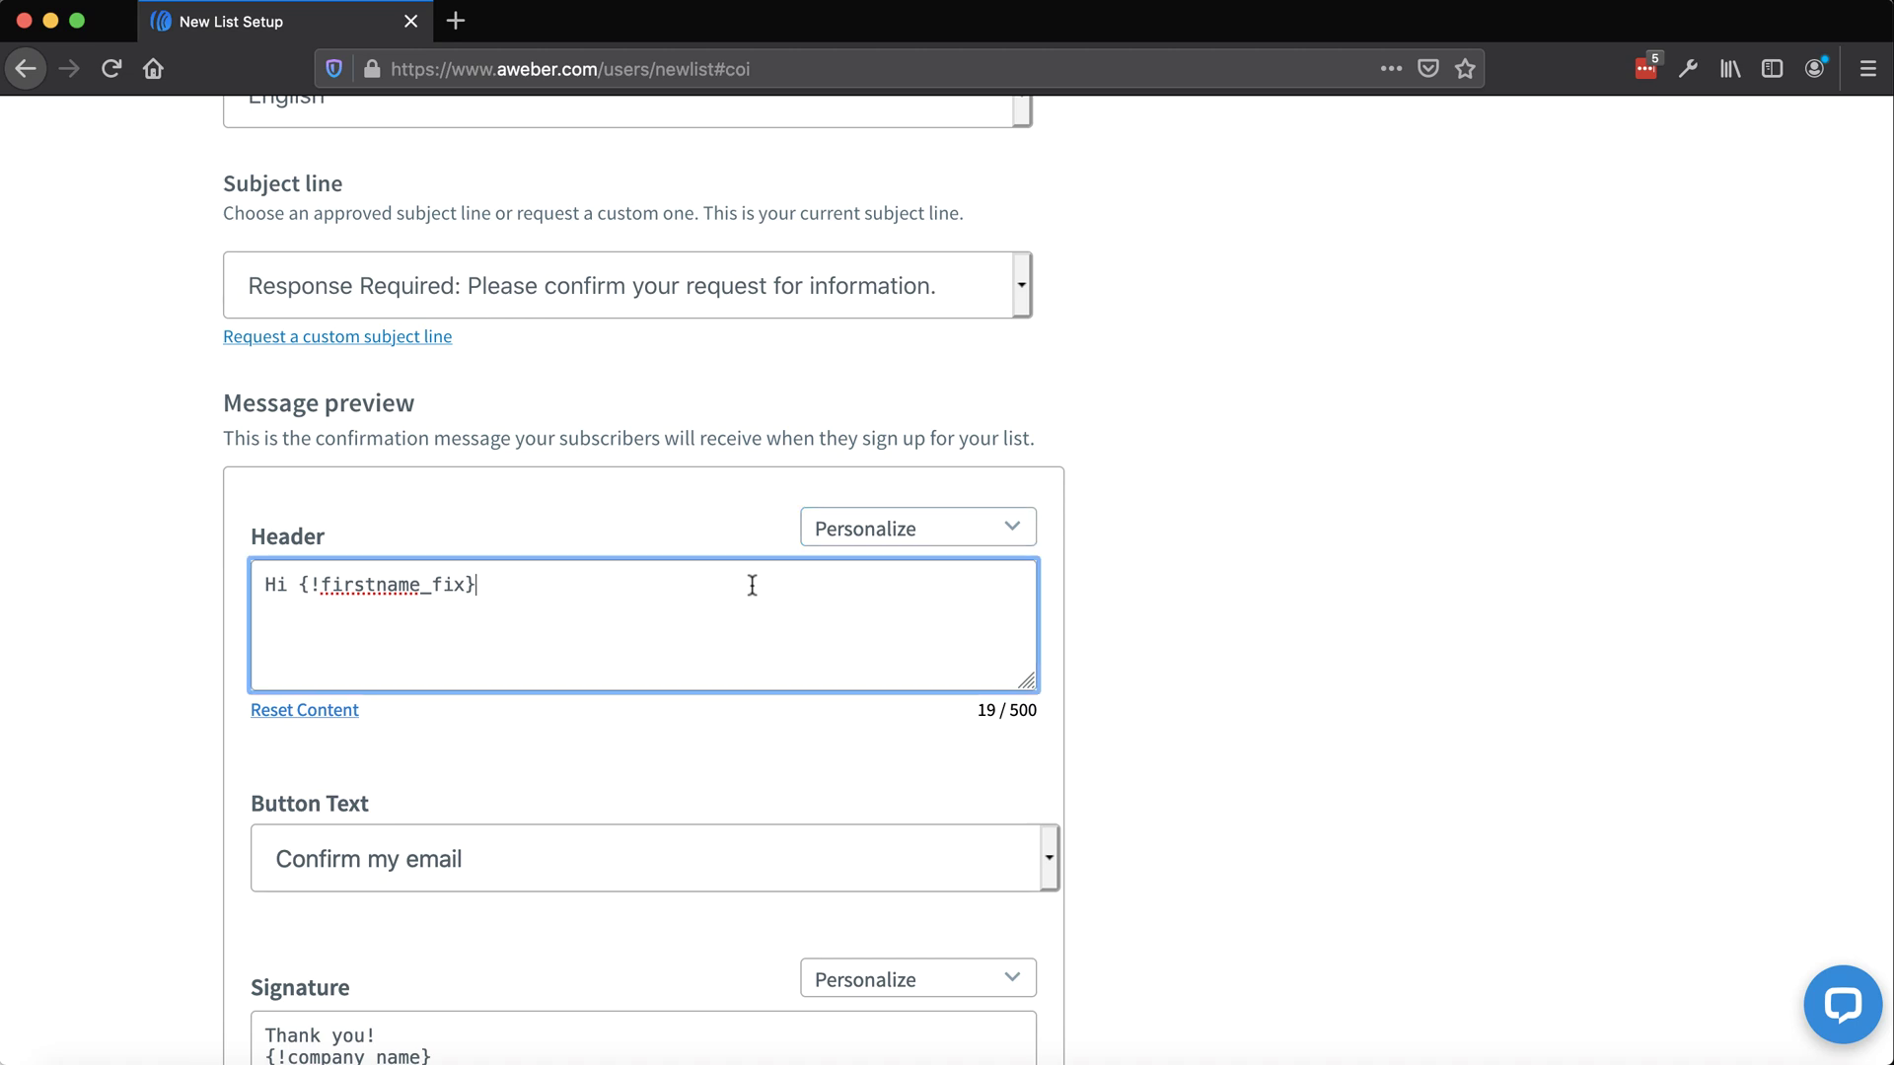
{"action": "type", "text": ","}
{"action": "type", "text": "Please click the button below to confirm your email and receive your copy of 'Digital Marketing Secrets Revealed.'"}
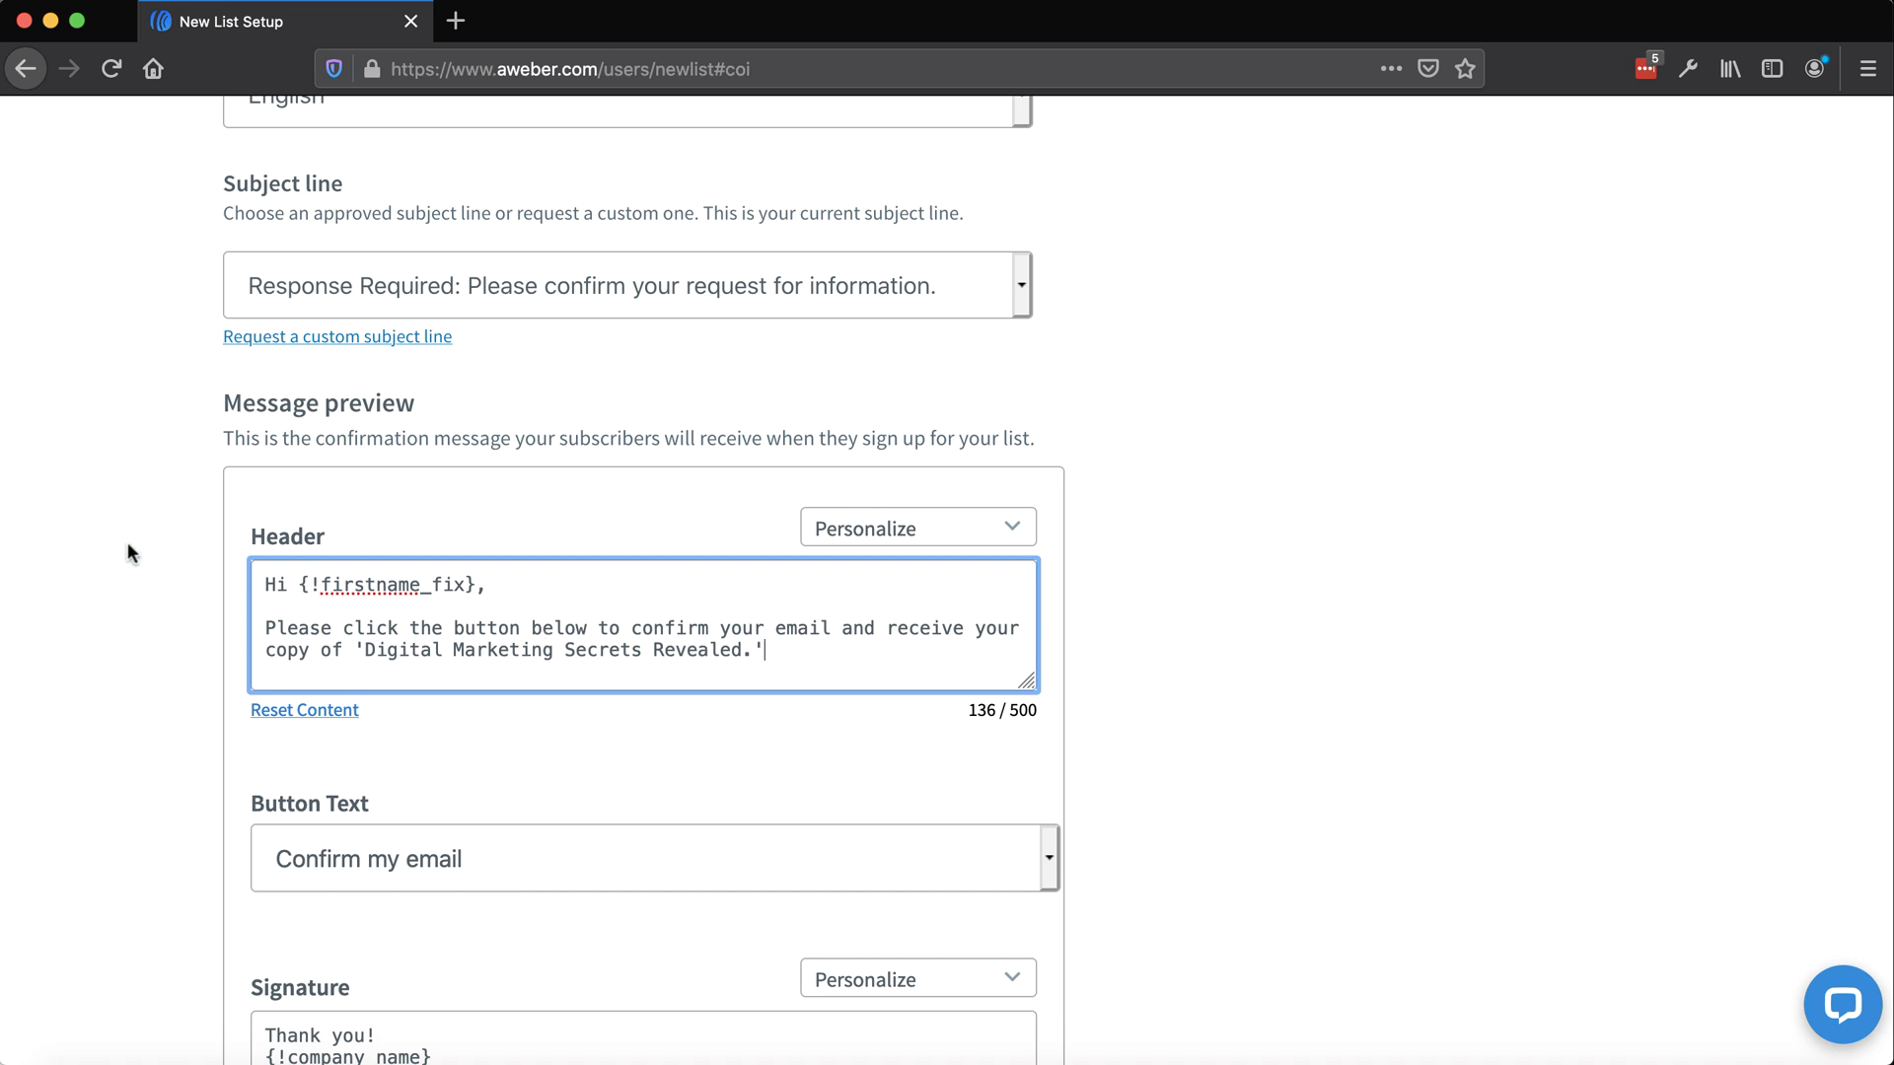
Step: Keep 'Confirm my email' as the button text
{"action": "scroll", "coordinate": [162, 533], "scroll_direction": "down", "scroll_amount": 2}
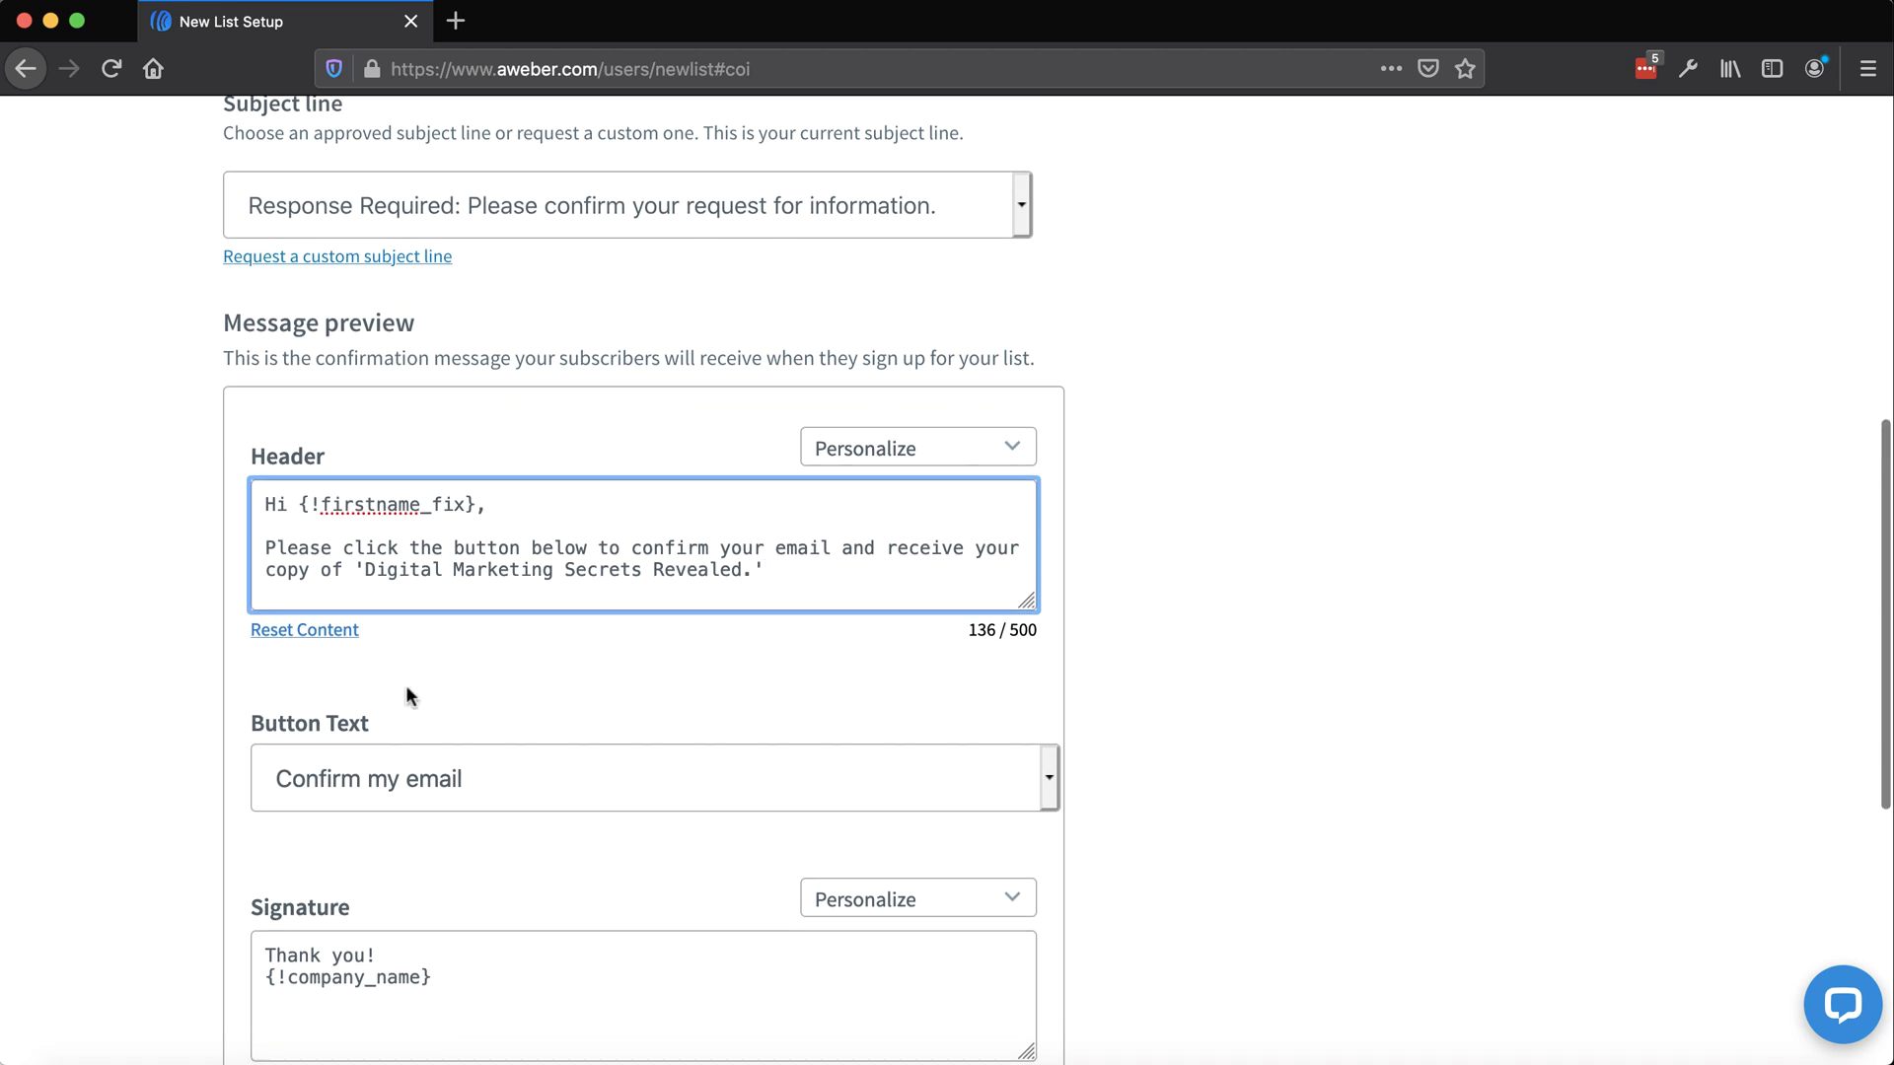
{"action": "scroll", "coordinate": [3, 636], "scroll_direction": "down", "scroll_amount": 5}
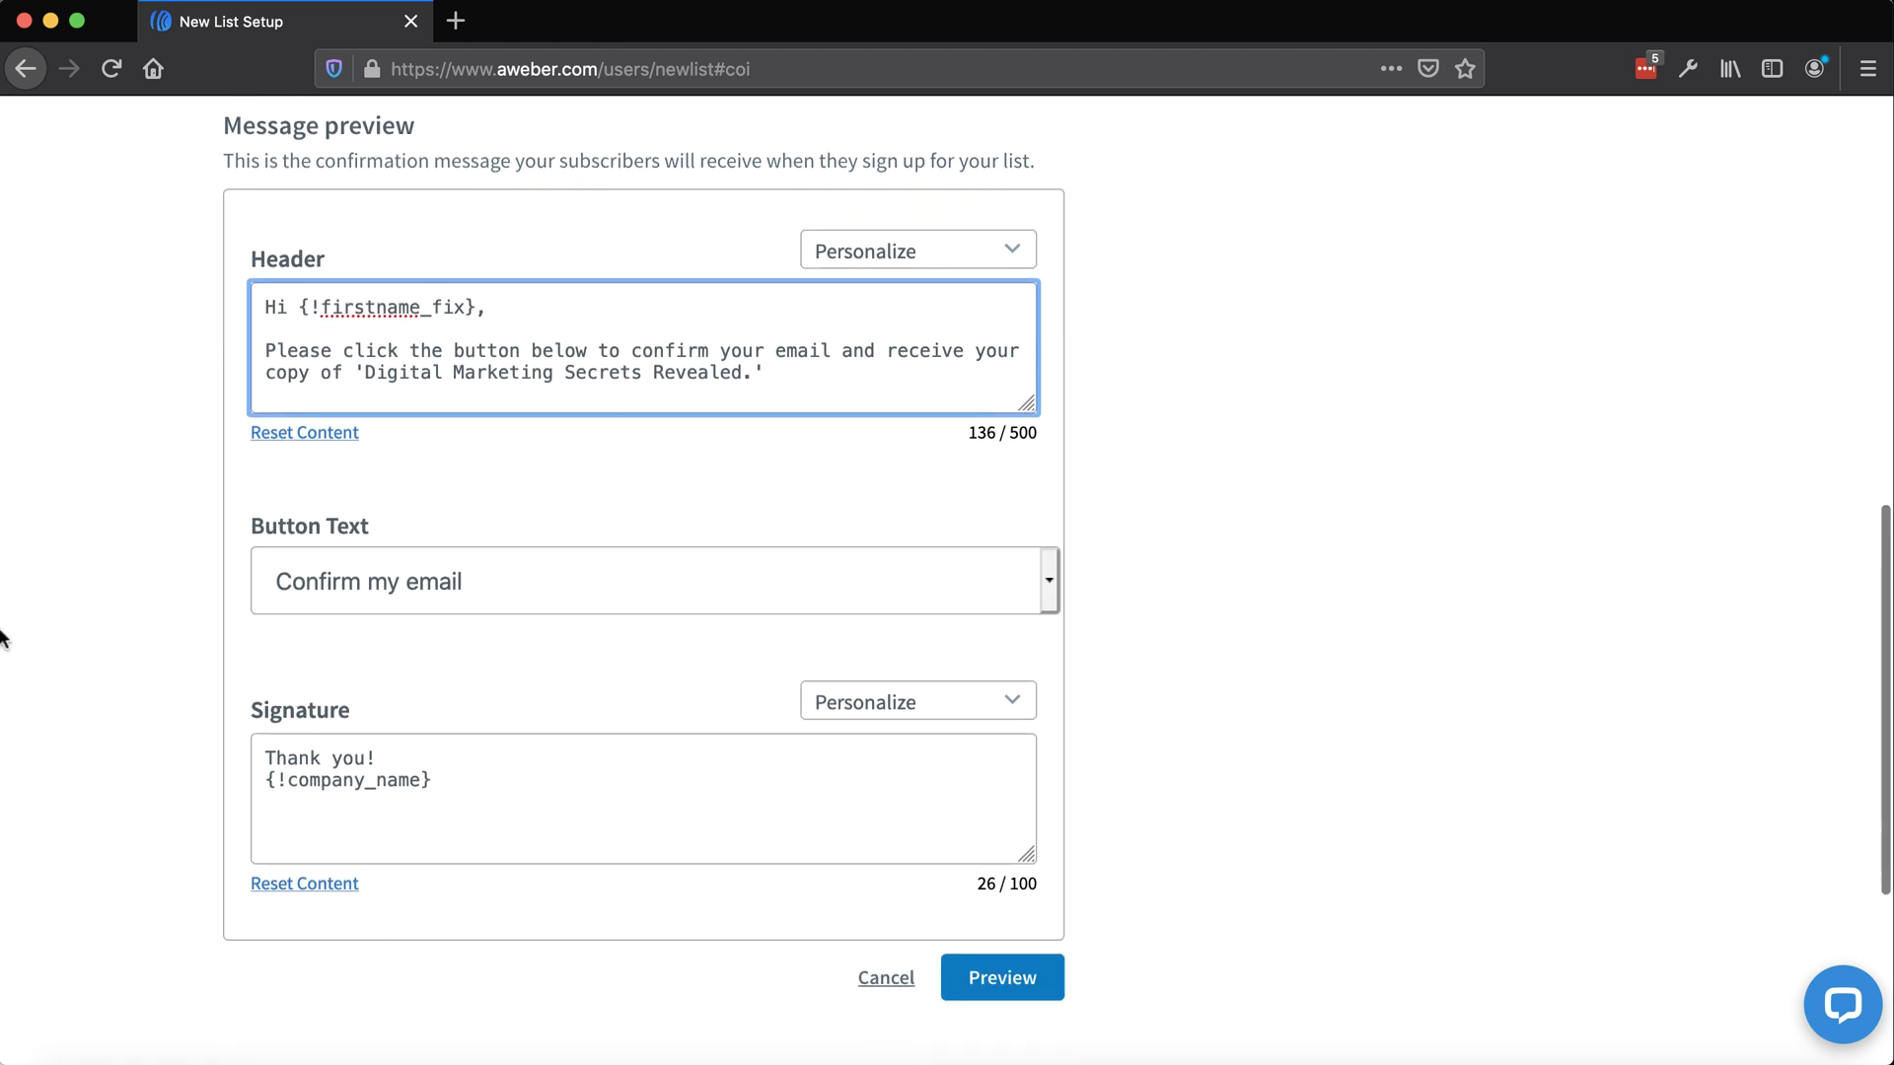
{"action": "left_click", "coordinate": [411, 588]}
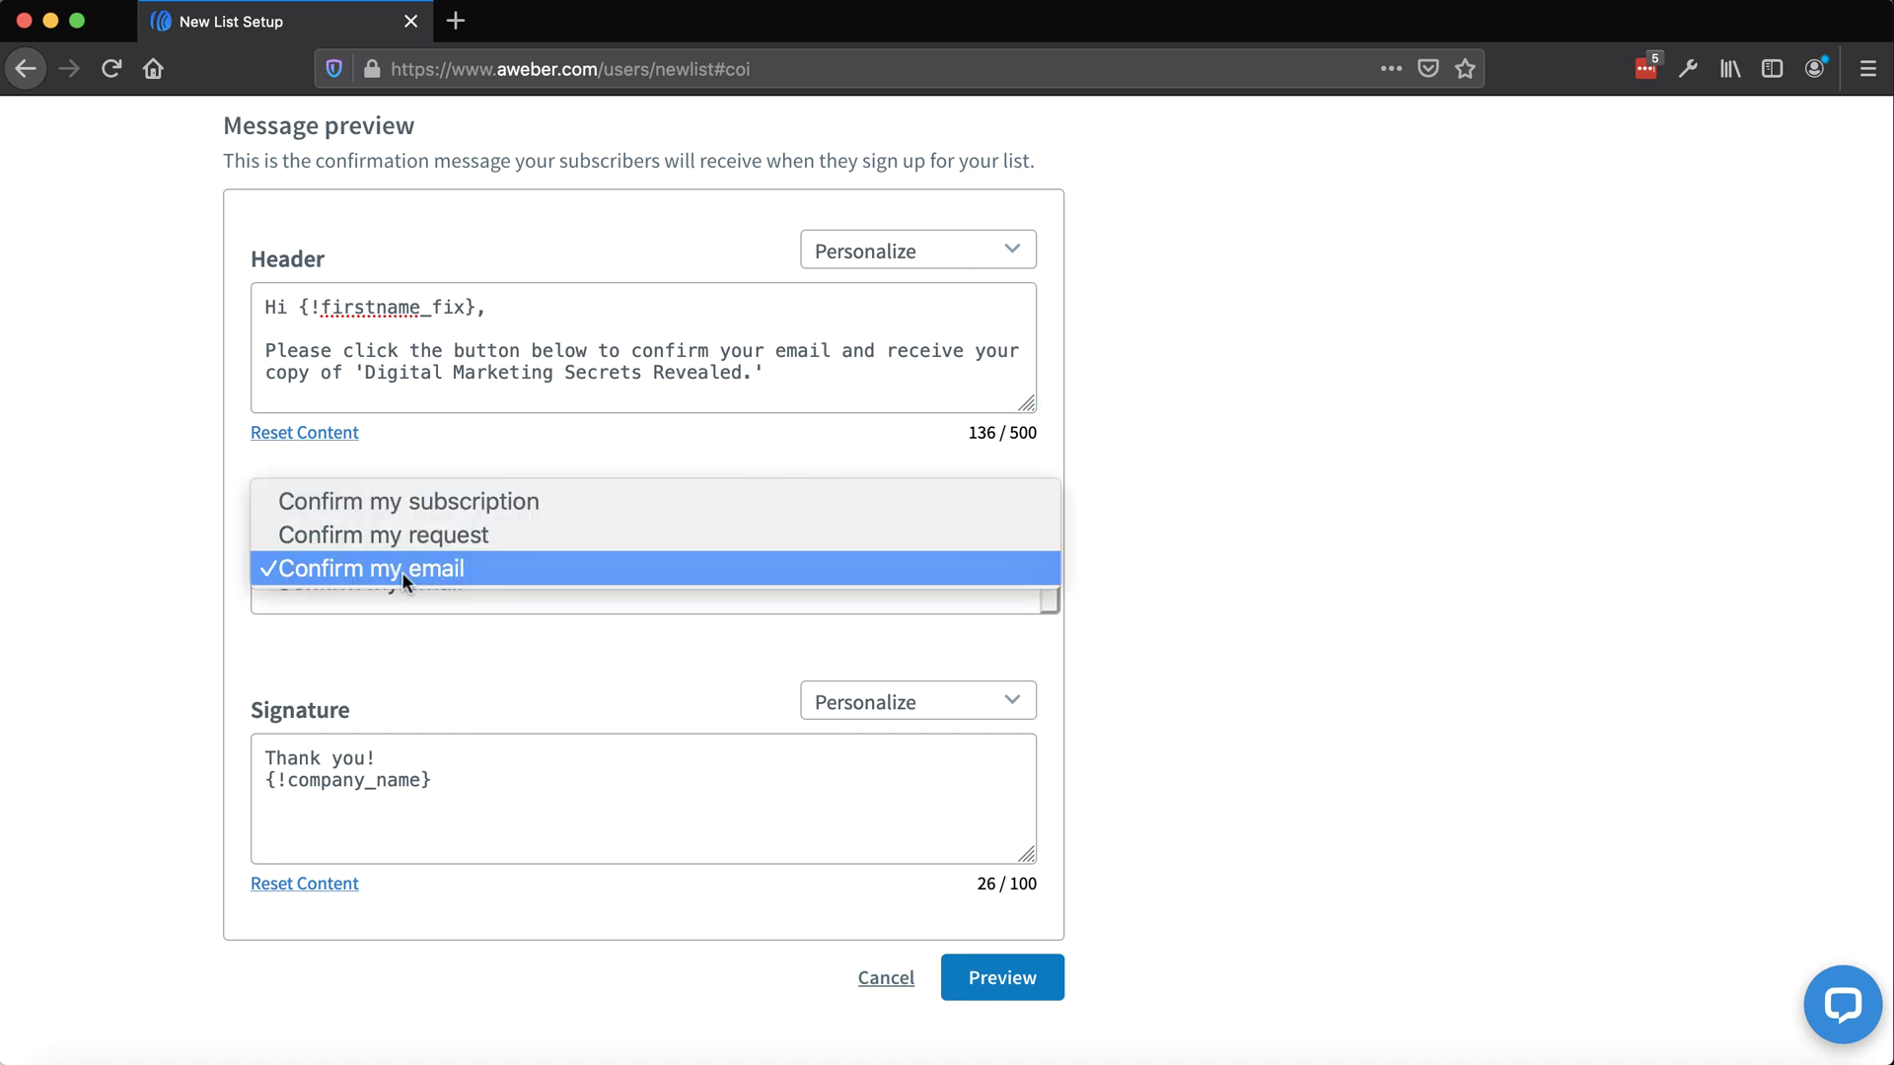
{"action": "left_click", "coordinate": [401, 571]}
{"action": "scroll", "coordinate": [128, 627], "scroll_direction": "down", "scroll_amount": 5}
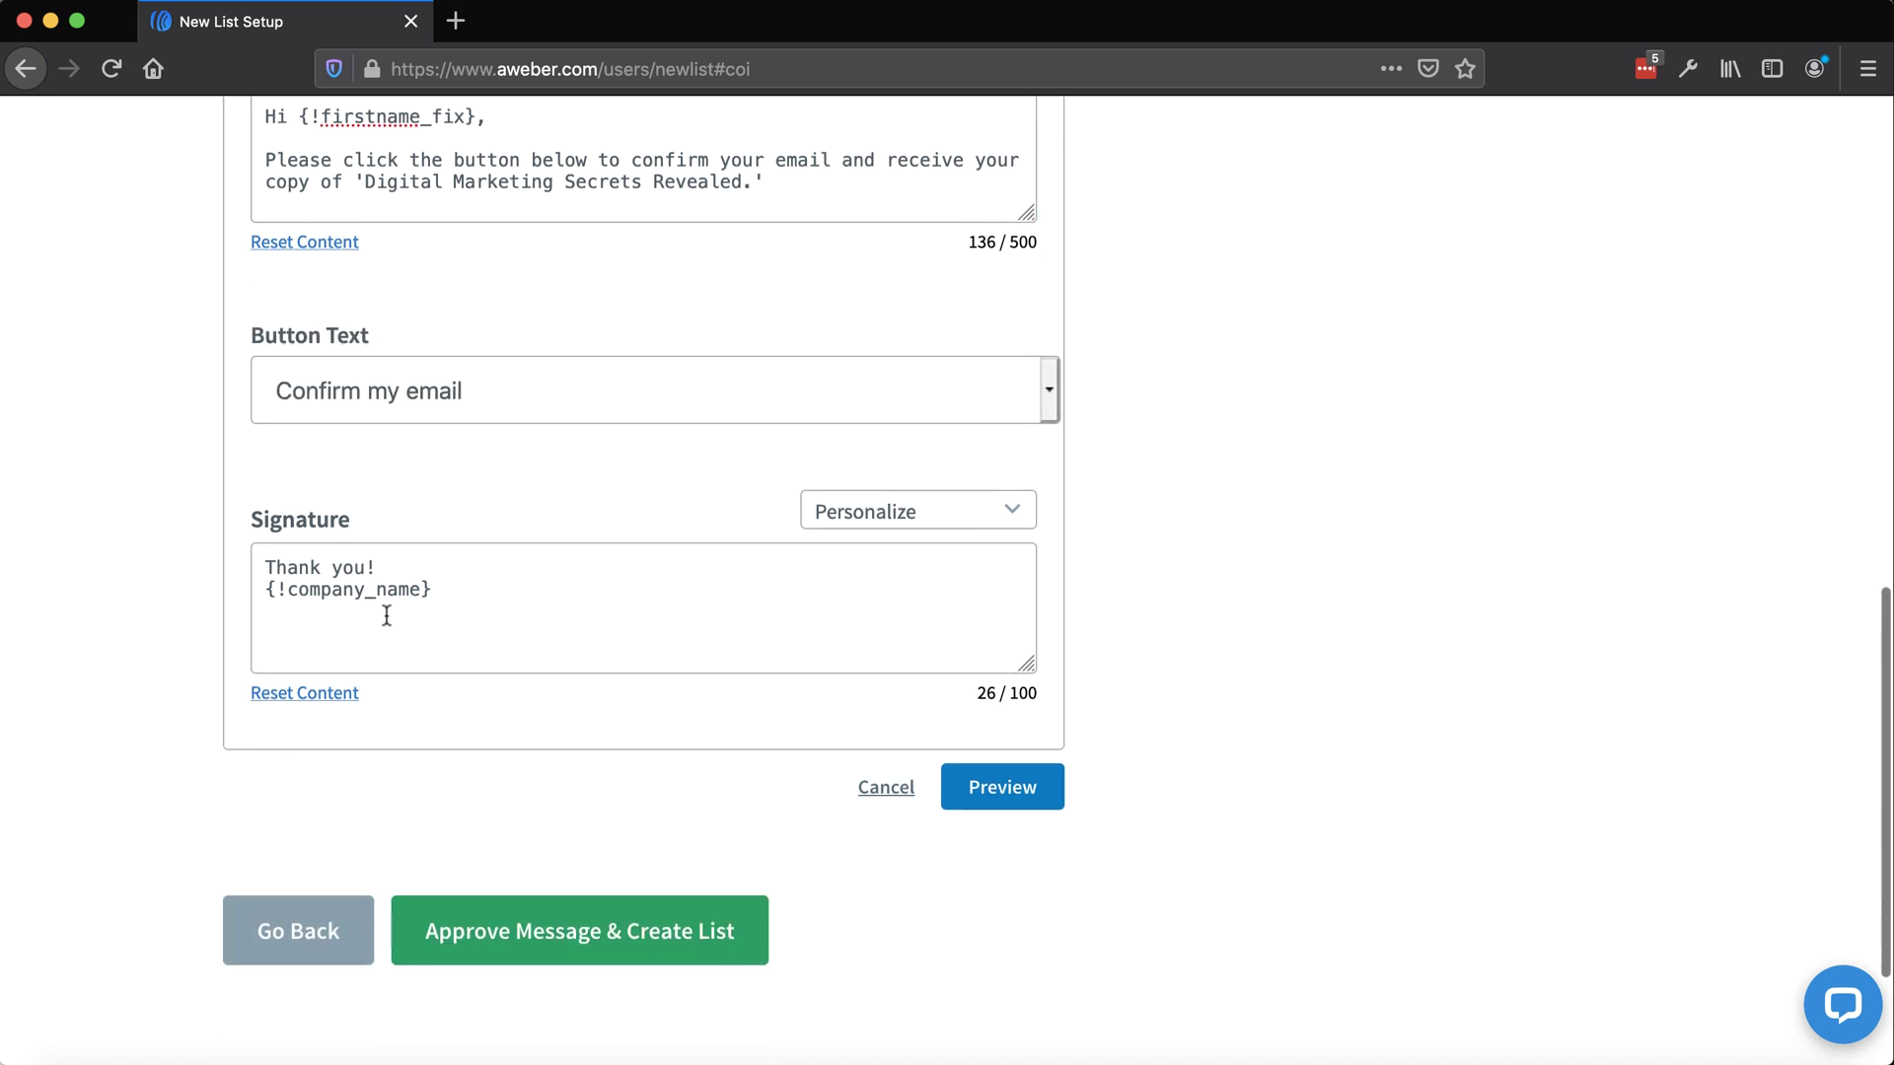
Step: Replace the signature's company name placeholder with the sender's name, then preview the message
{"action": "left_click", "coordinate": [434, 560]}
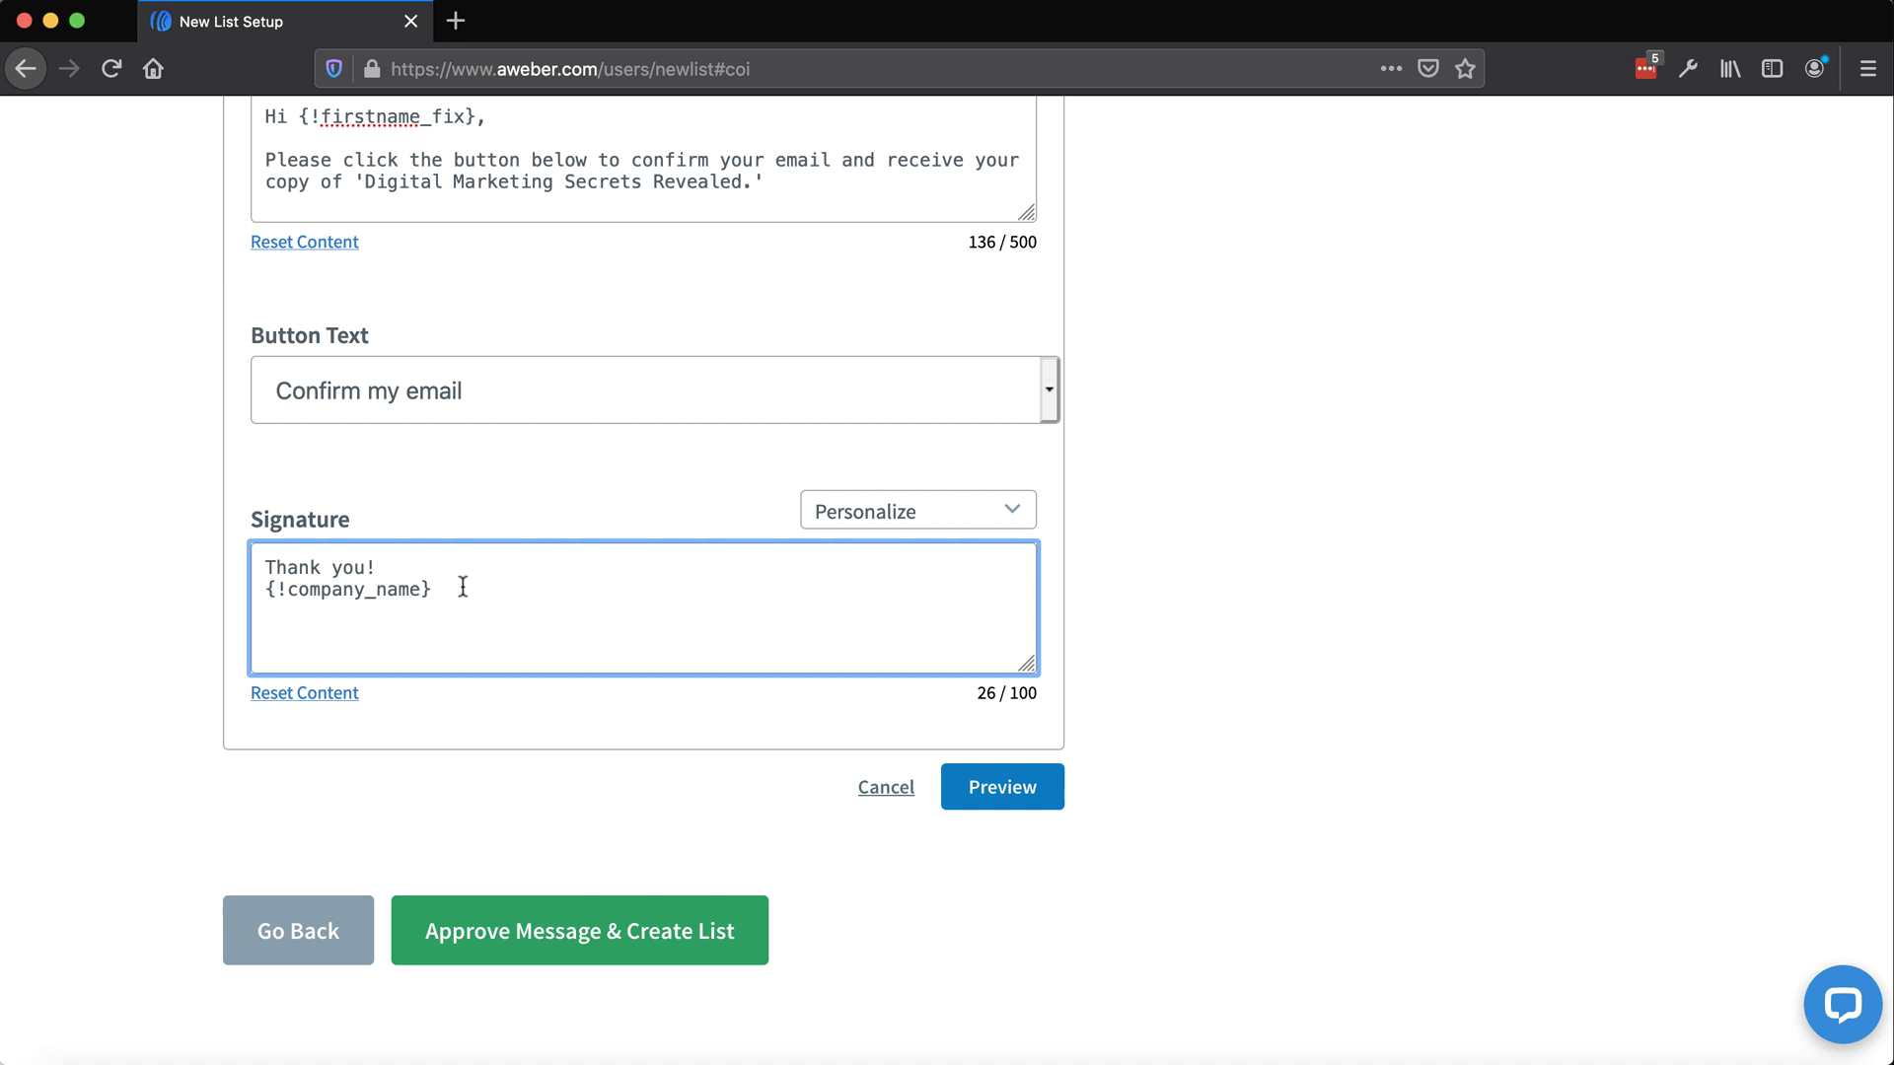
{"action": "key", "text": "Return"}
{"action": "left_click", "coordinate": [458, 612]}
{"action": "key", "text": "super+shift+Left"}
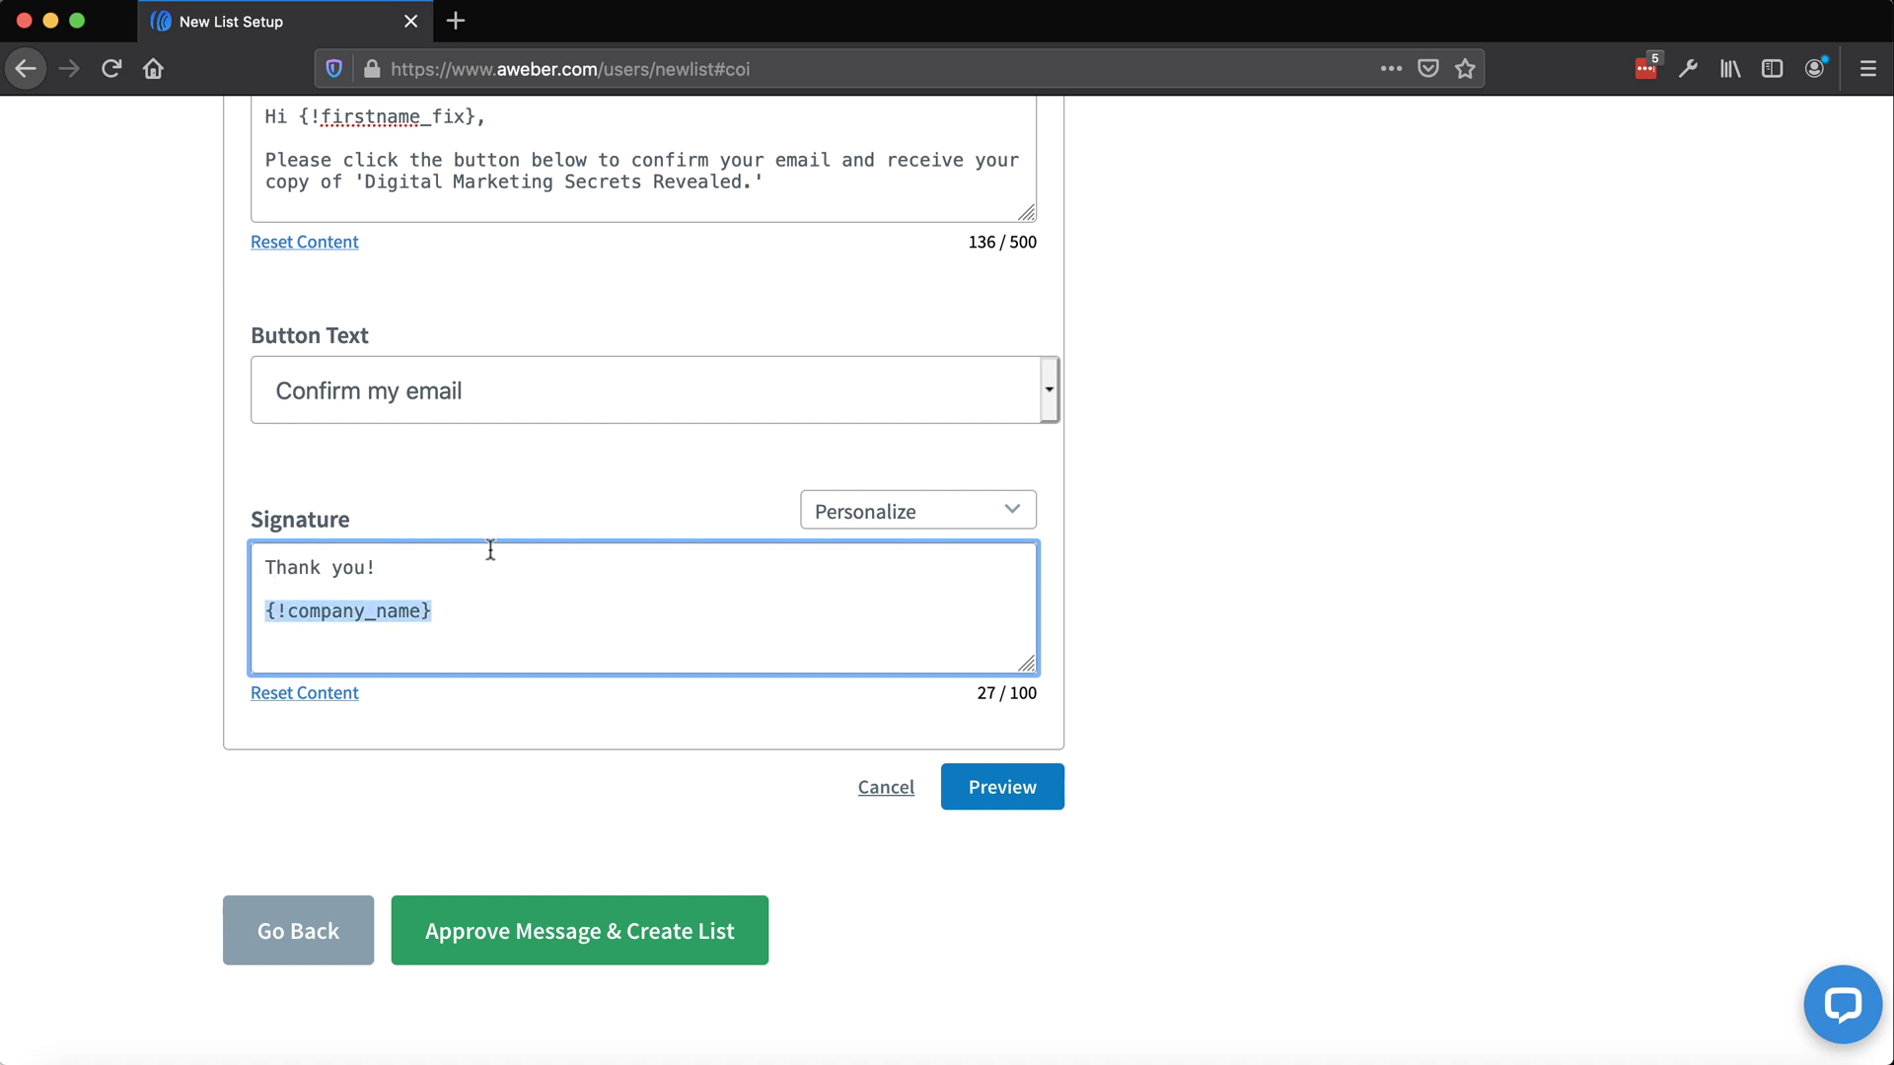
{"action": "type", "text": "- Craig"}
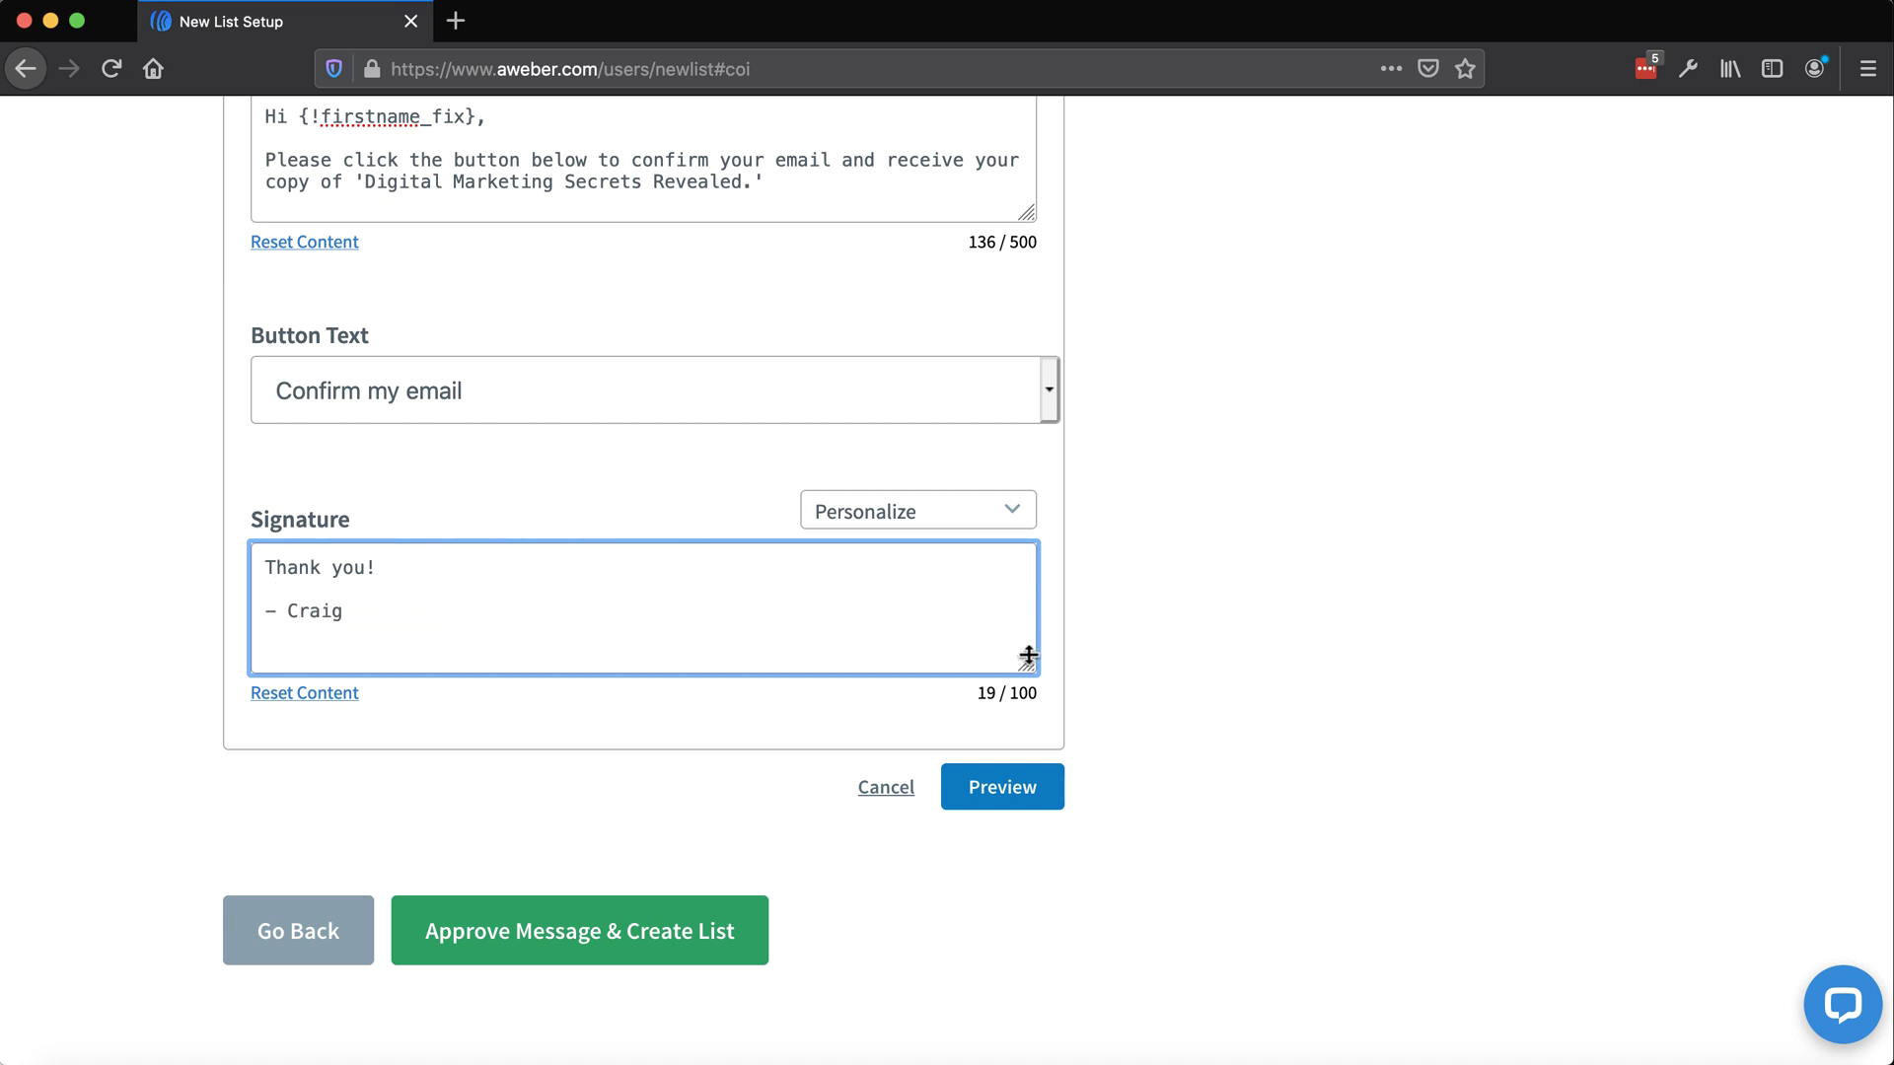
{"action": "left_click", "coordinate": [1038, 779]}
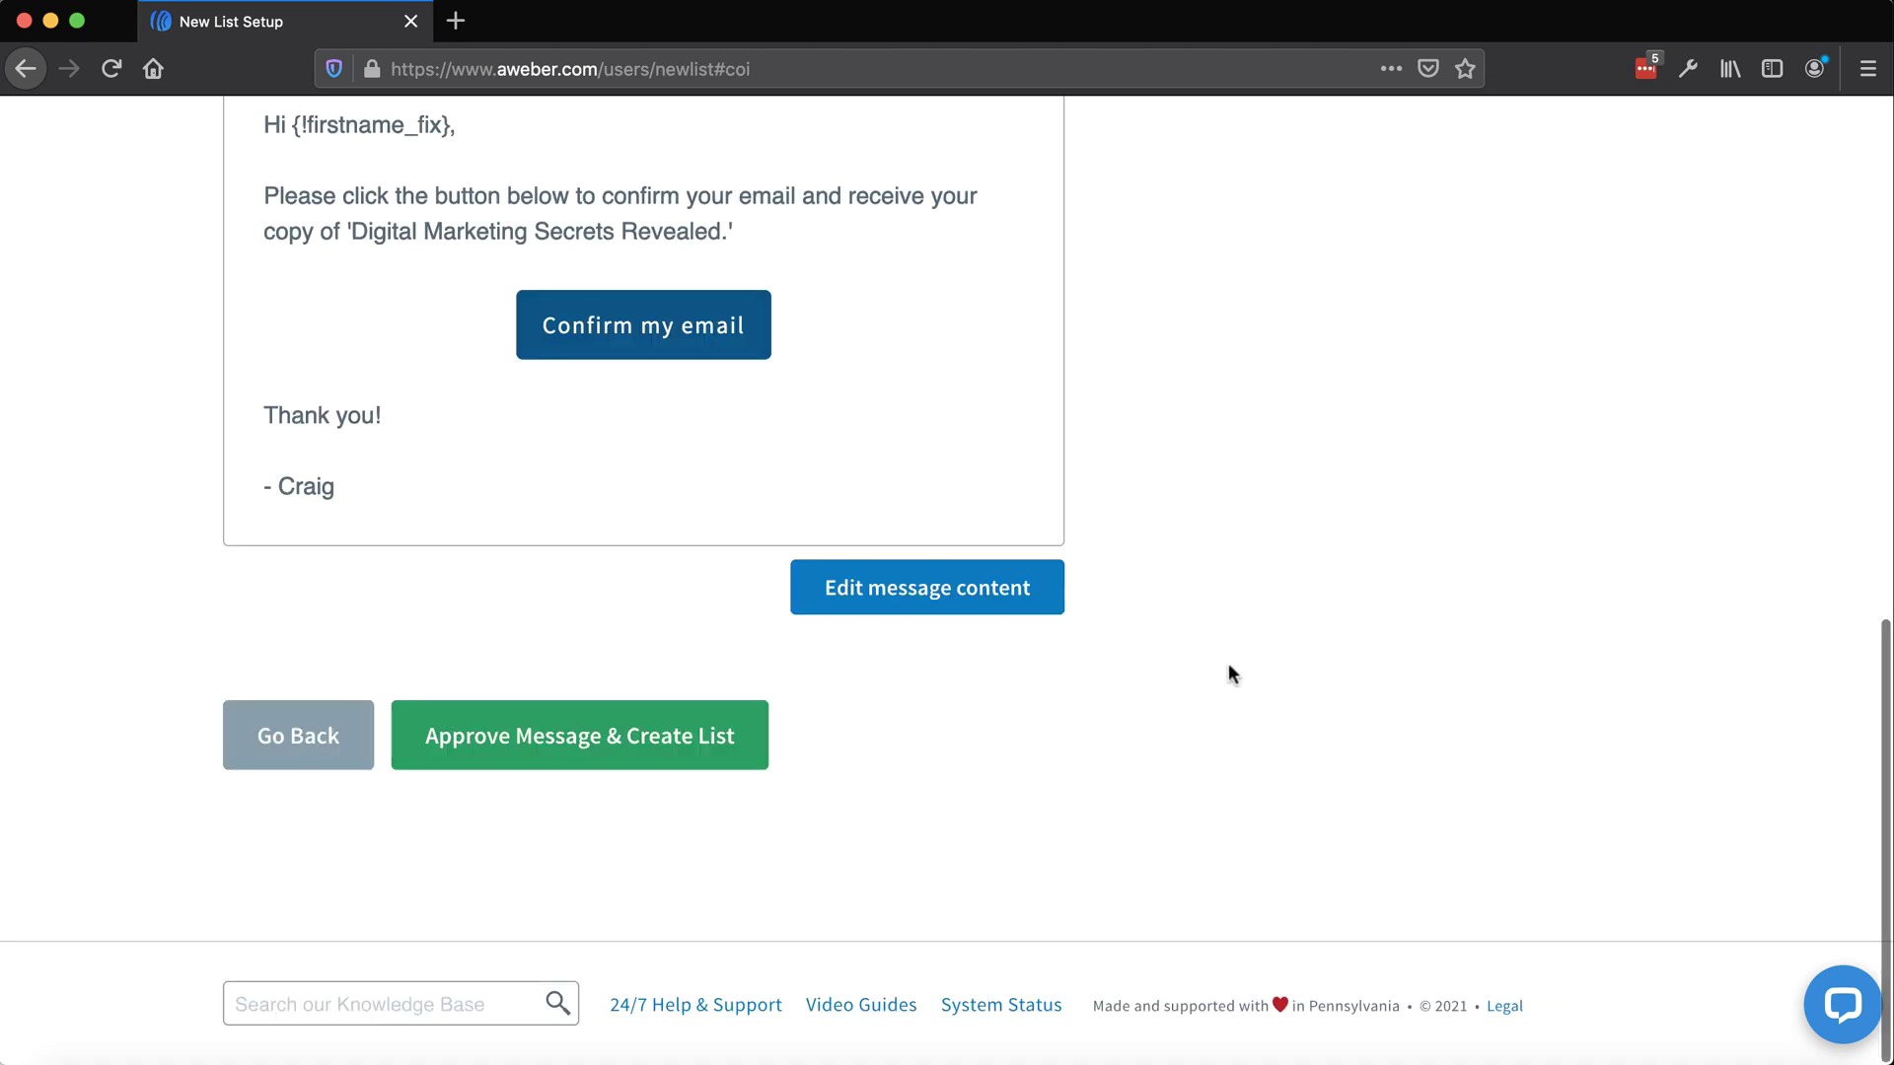
{"action": "scroll", "coordinate": [1229, 664], "scroll_direction": "up", "scroll_amount": 3}
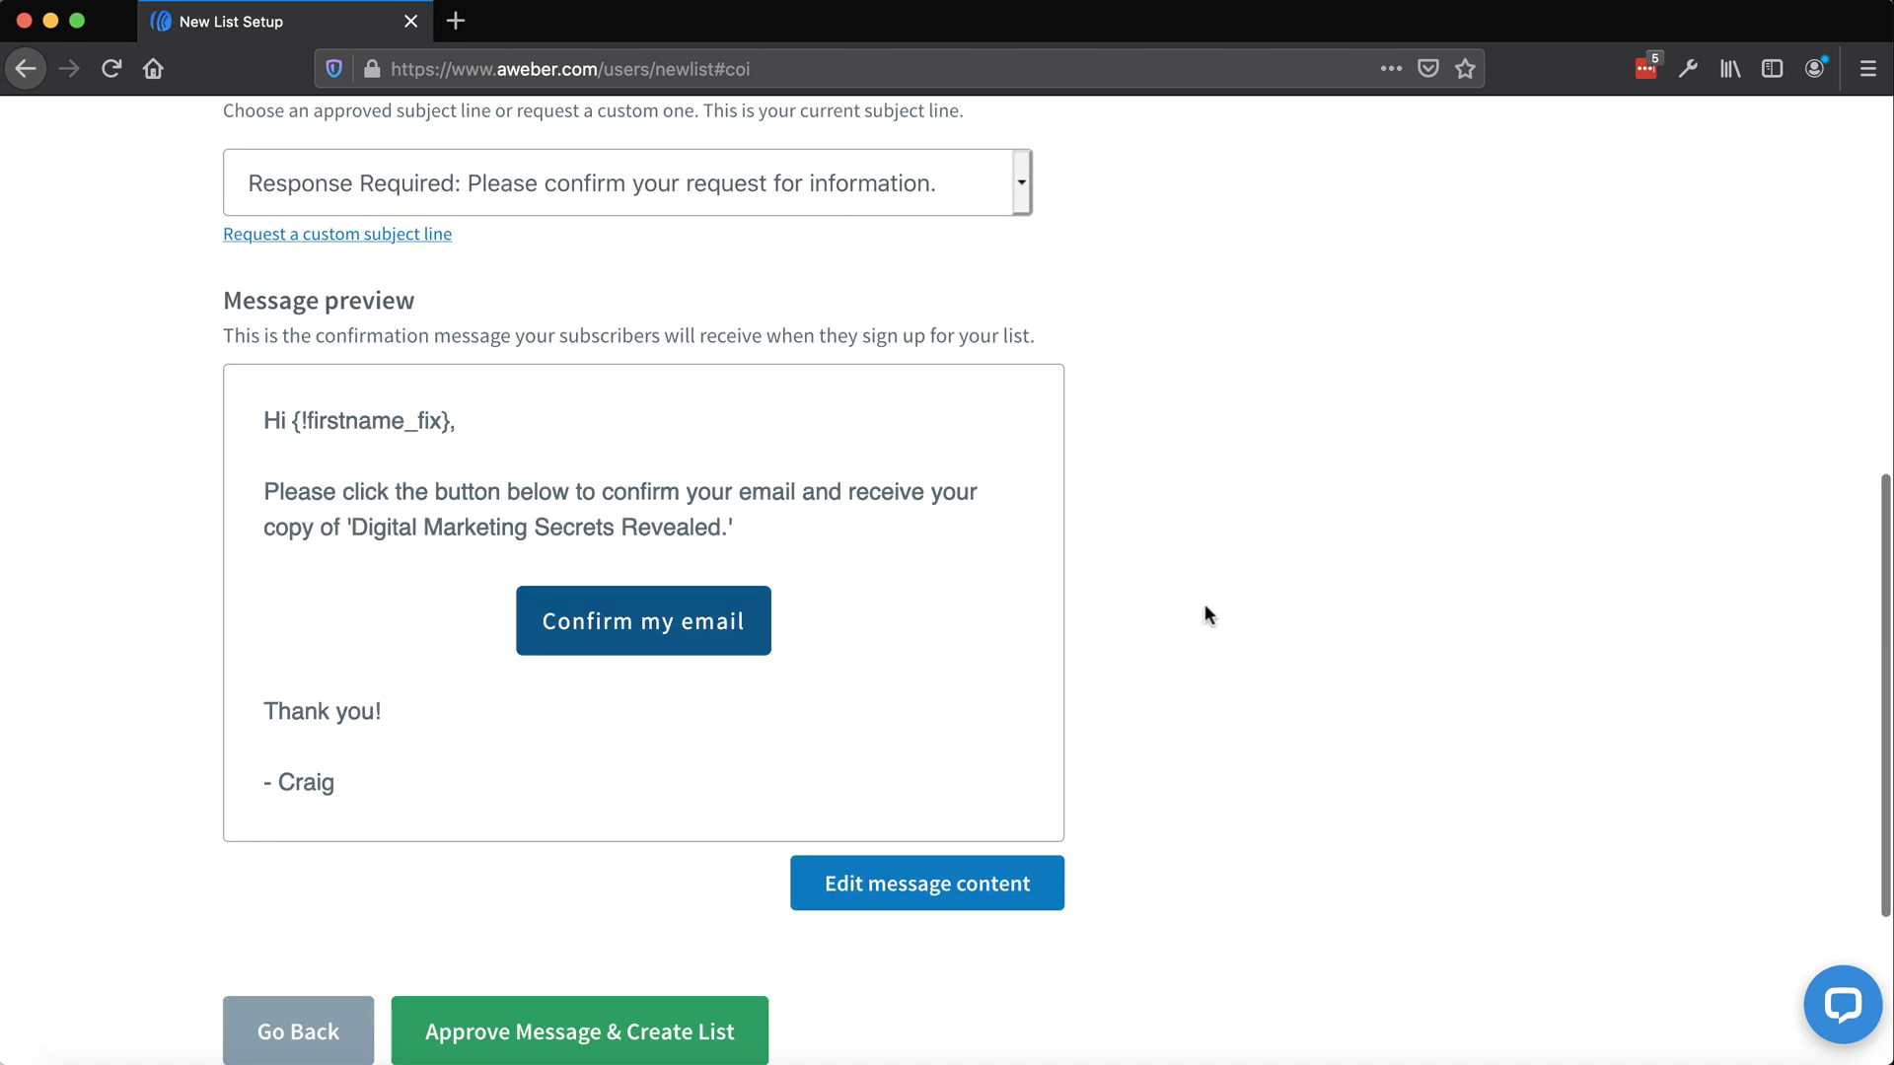
{"action": "scroll", "coordinate": [1204, 604], "scroll_direction": "down", "scroll_amount": 2}
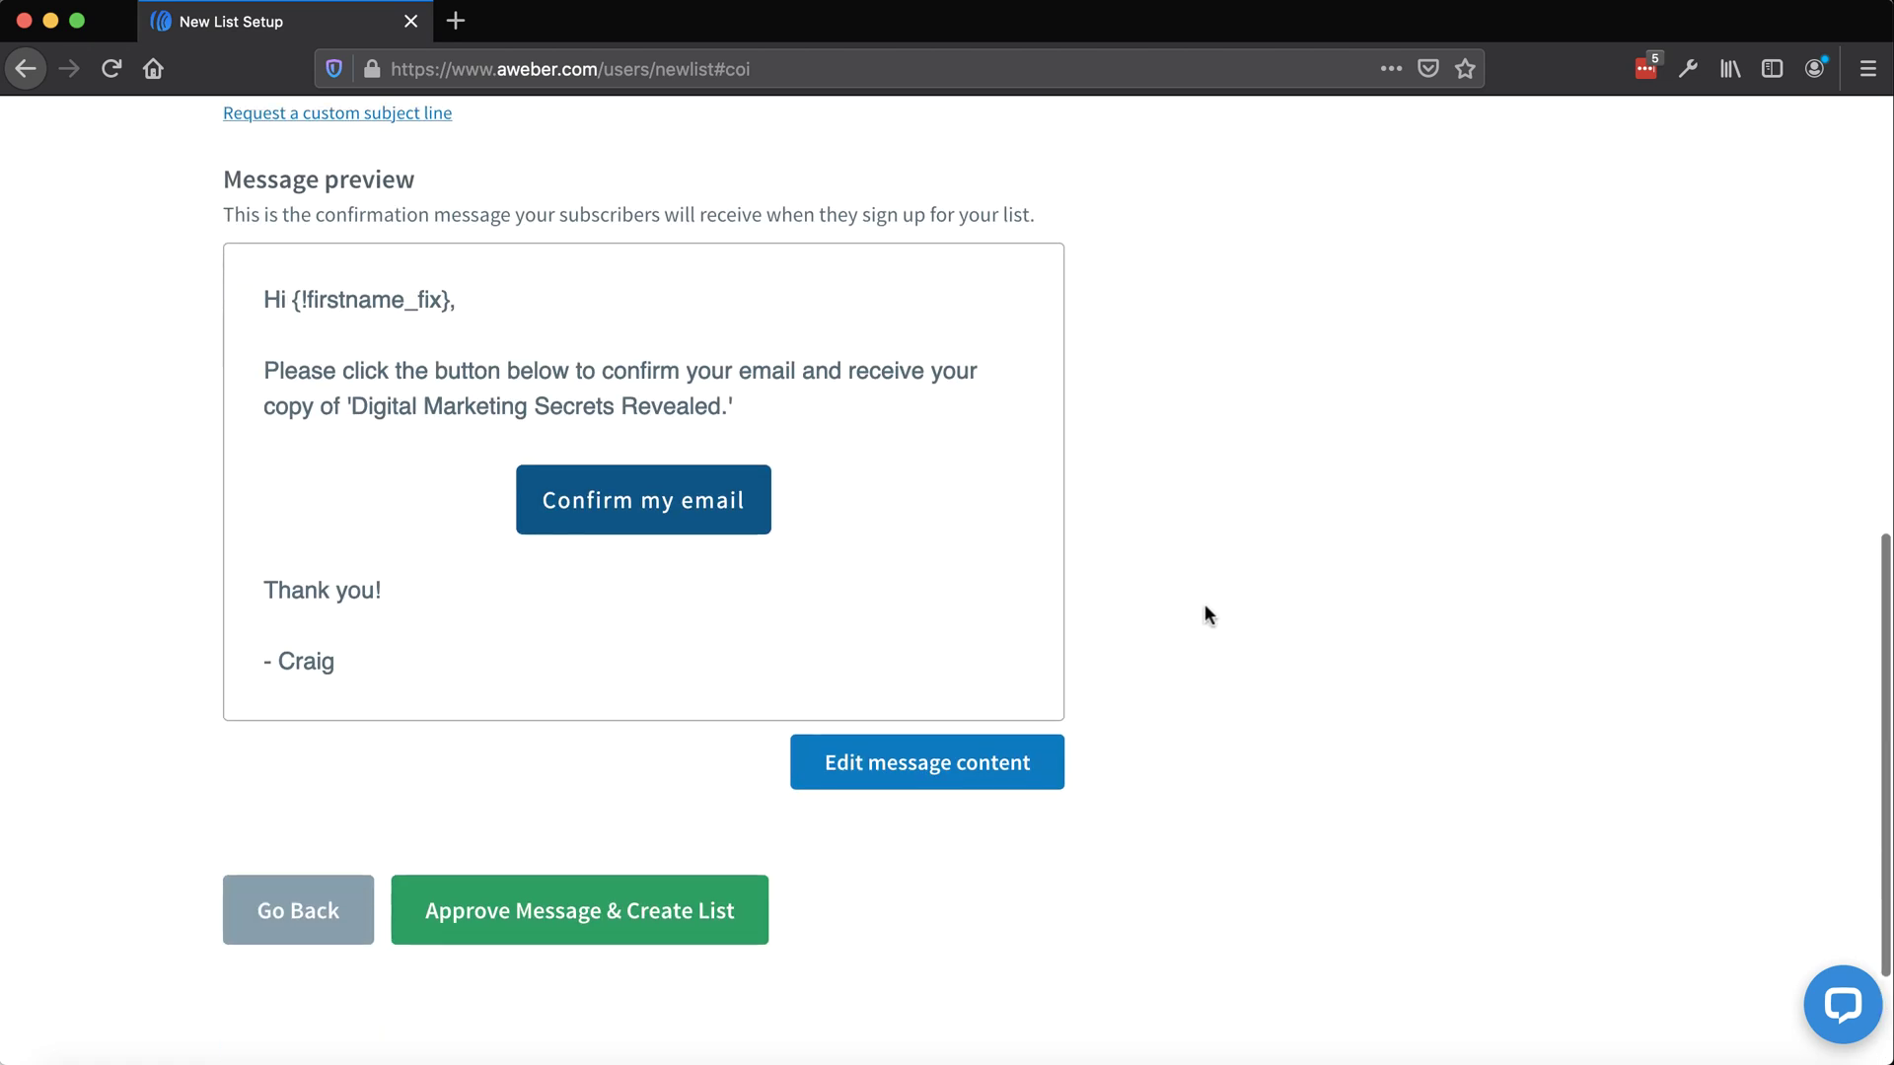
Step: Approve the confirmation message to create the list and open its settings page
{"action": "left_click", "coordinate": [665, 942]}
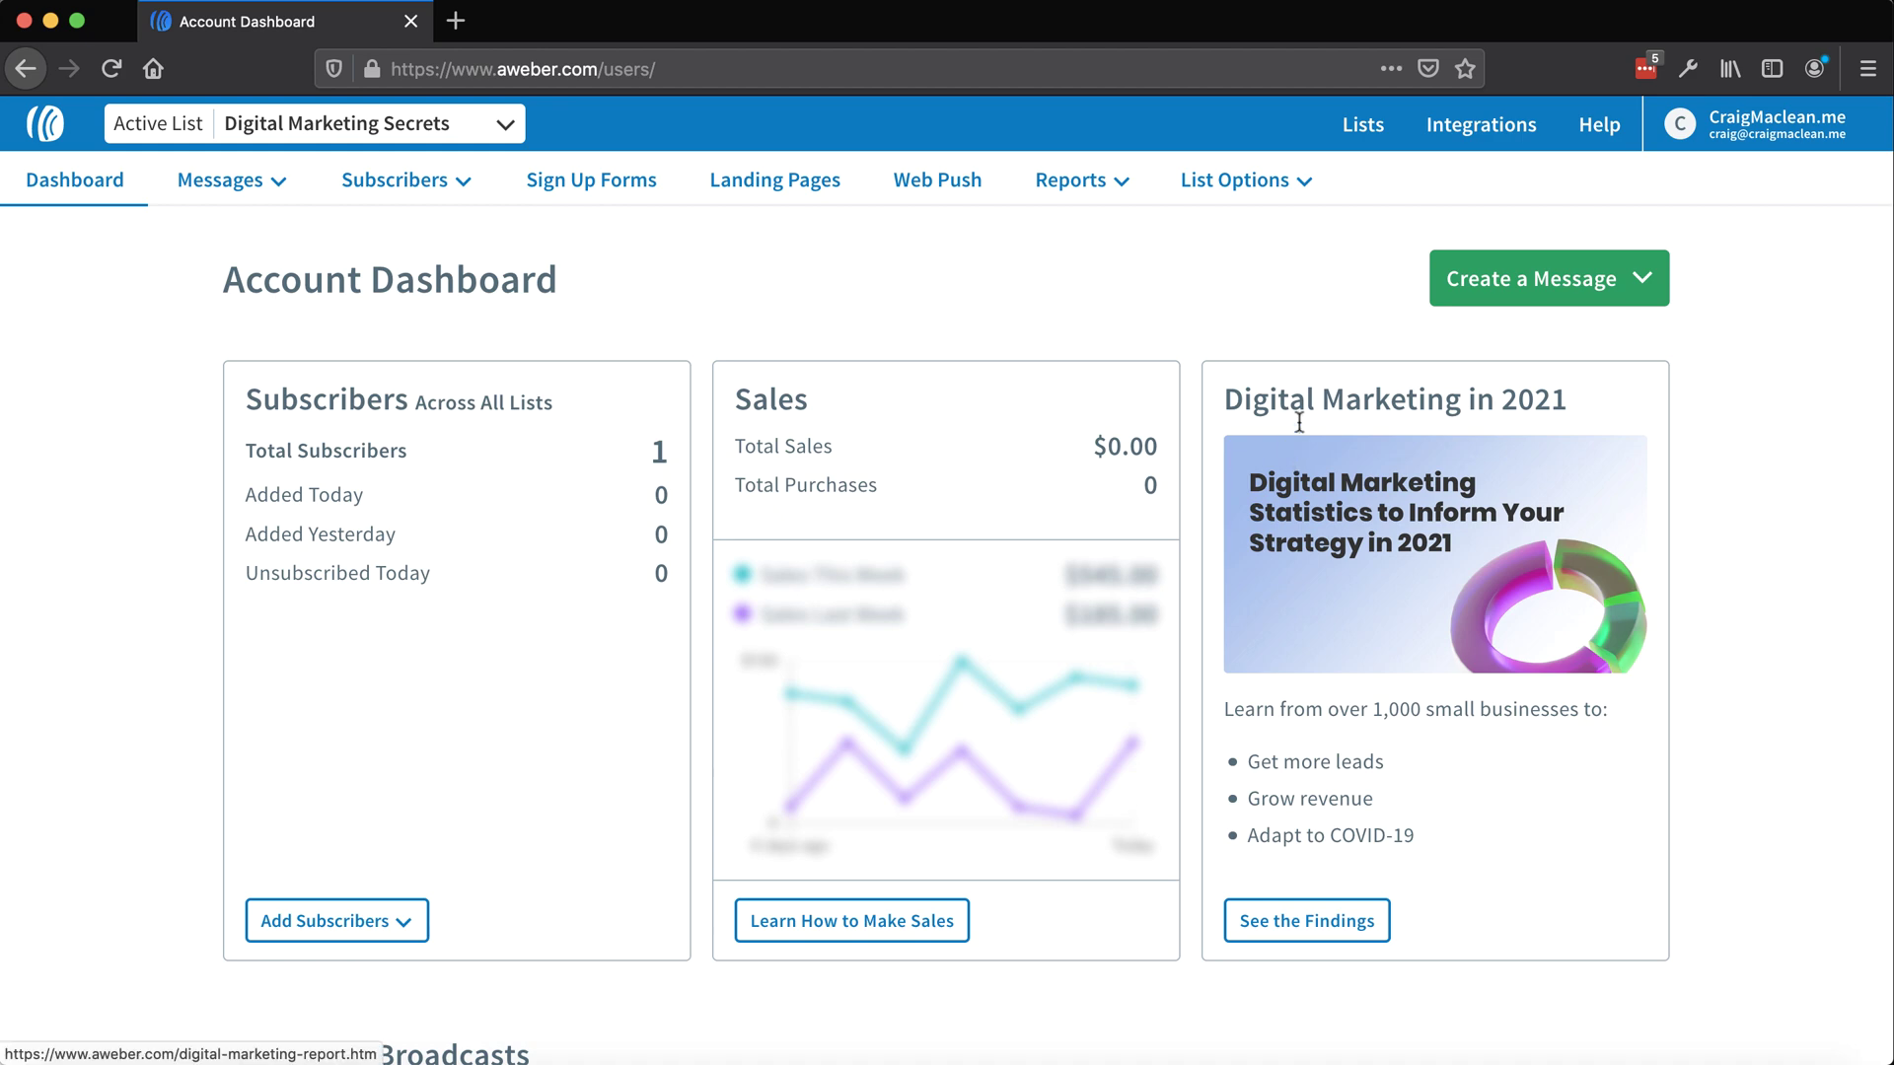
{"action": "left_click", "coordinate": [1253, 193]}
{"action": "left_click", "coordinate": [1253, 189]}
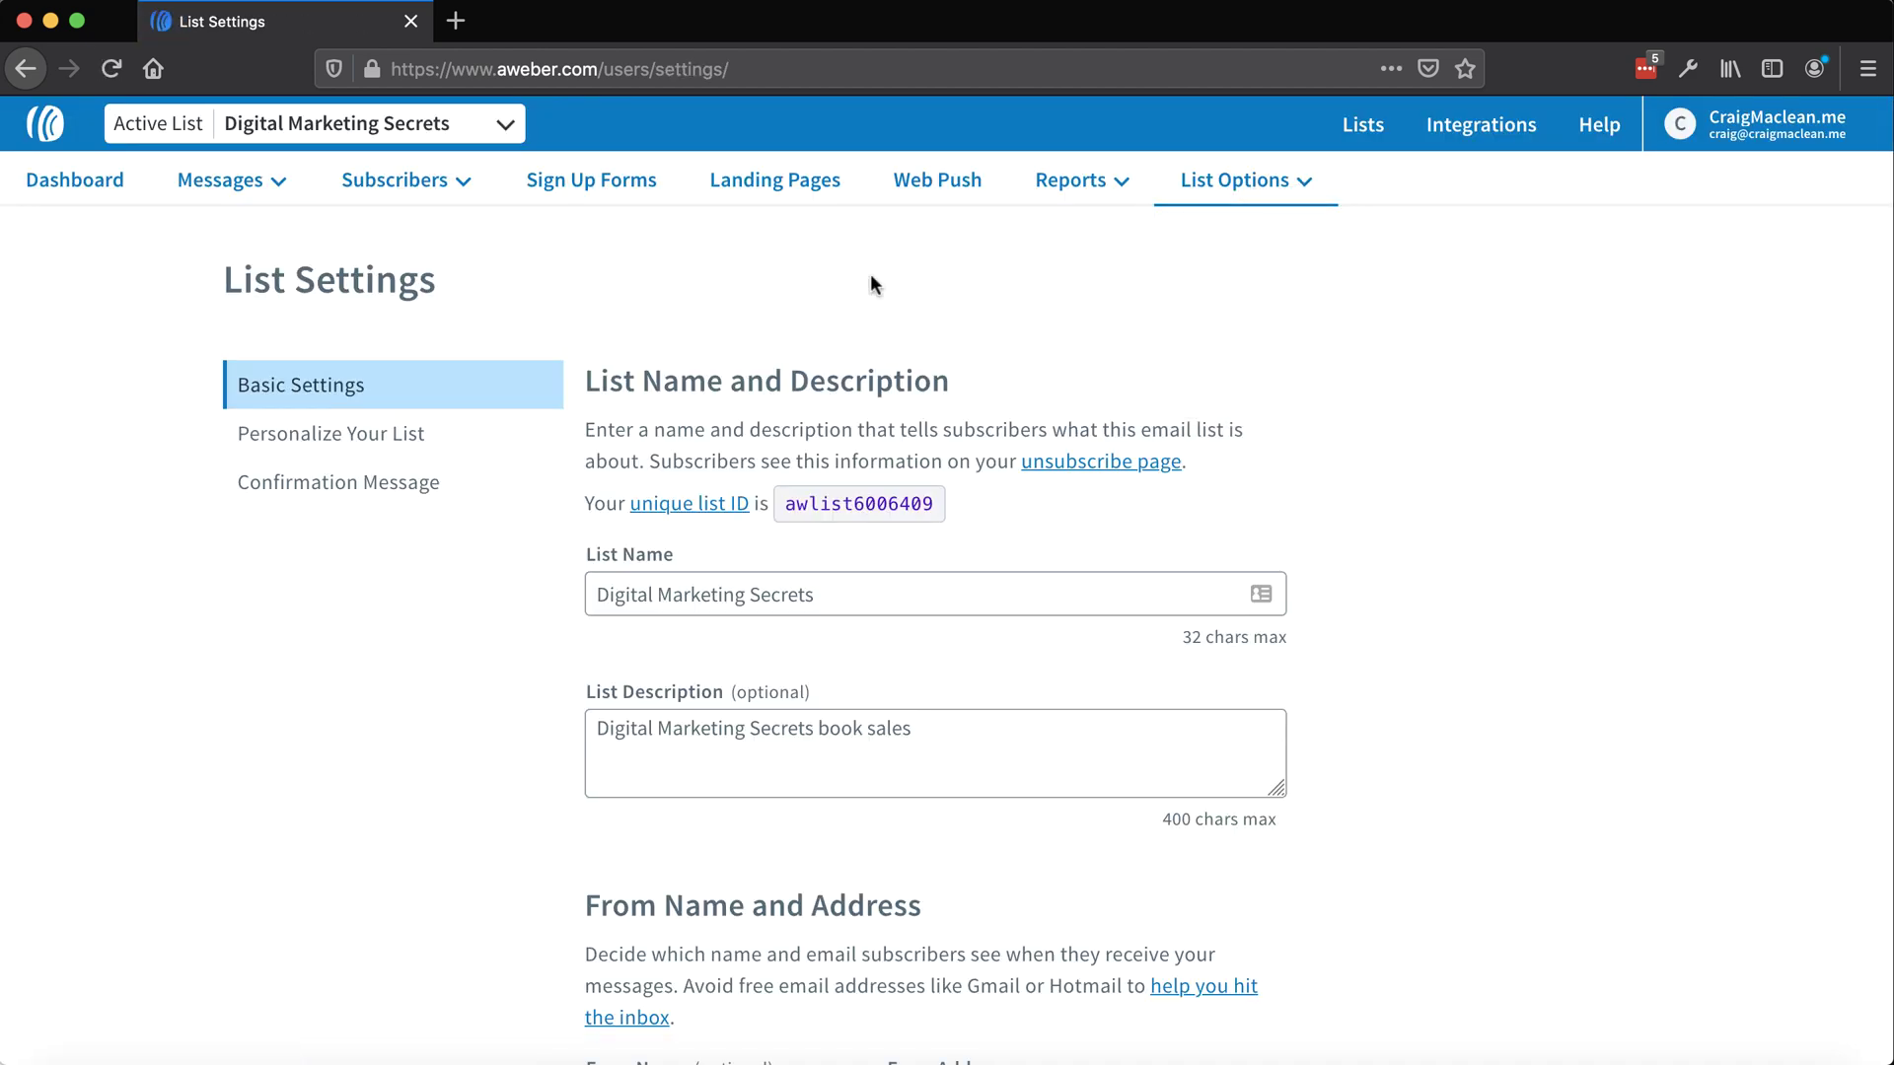
Step: Add the owner's email address and first name as a notification recipient and save all settings
{"action": "scroll", "coordinate": [871, 275], "scroll_direction": "down", "scroll_amount": 15}
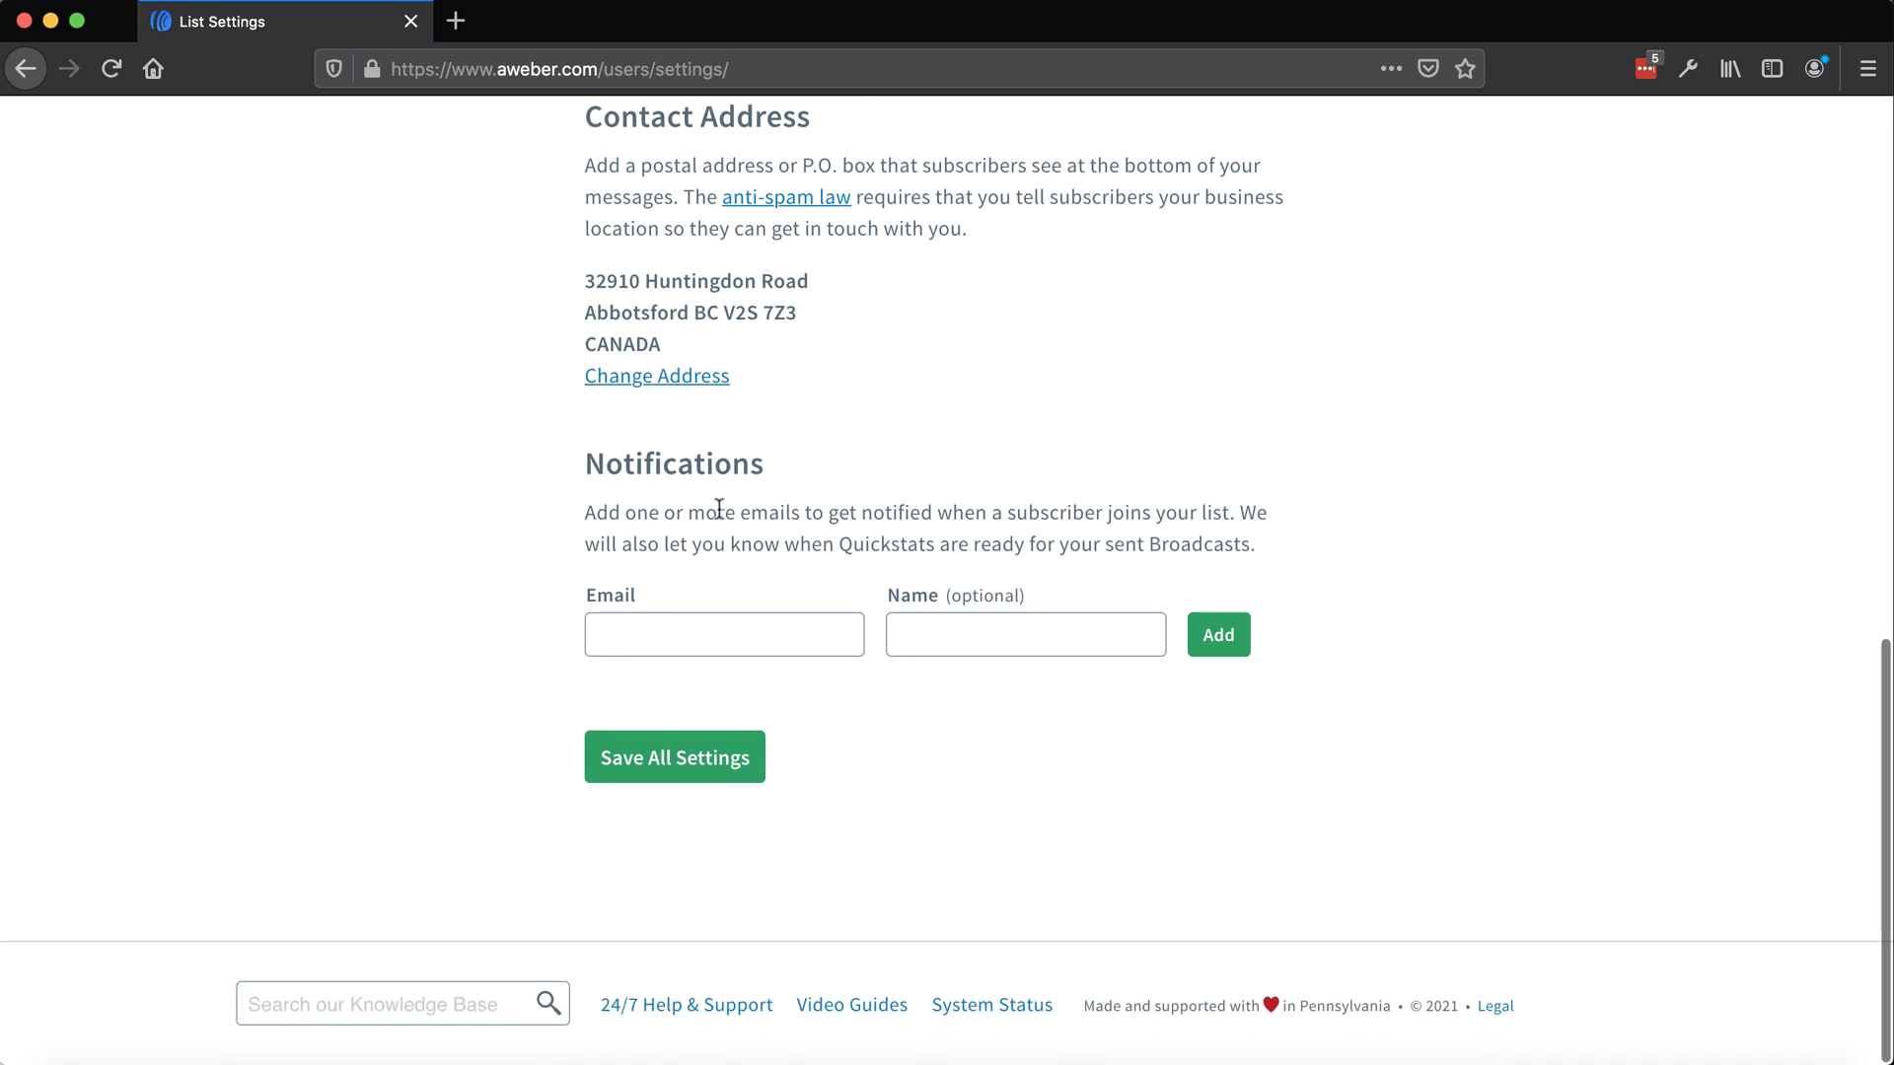
{"action": "left_click", "coordinate": [797, 619]}
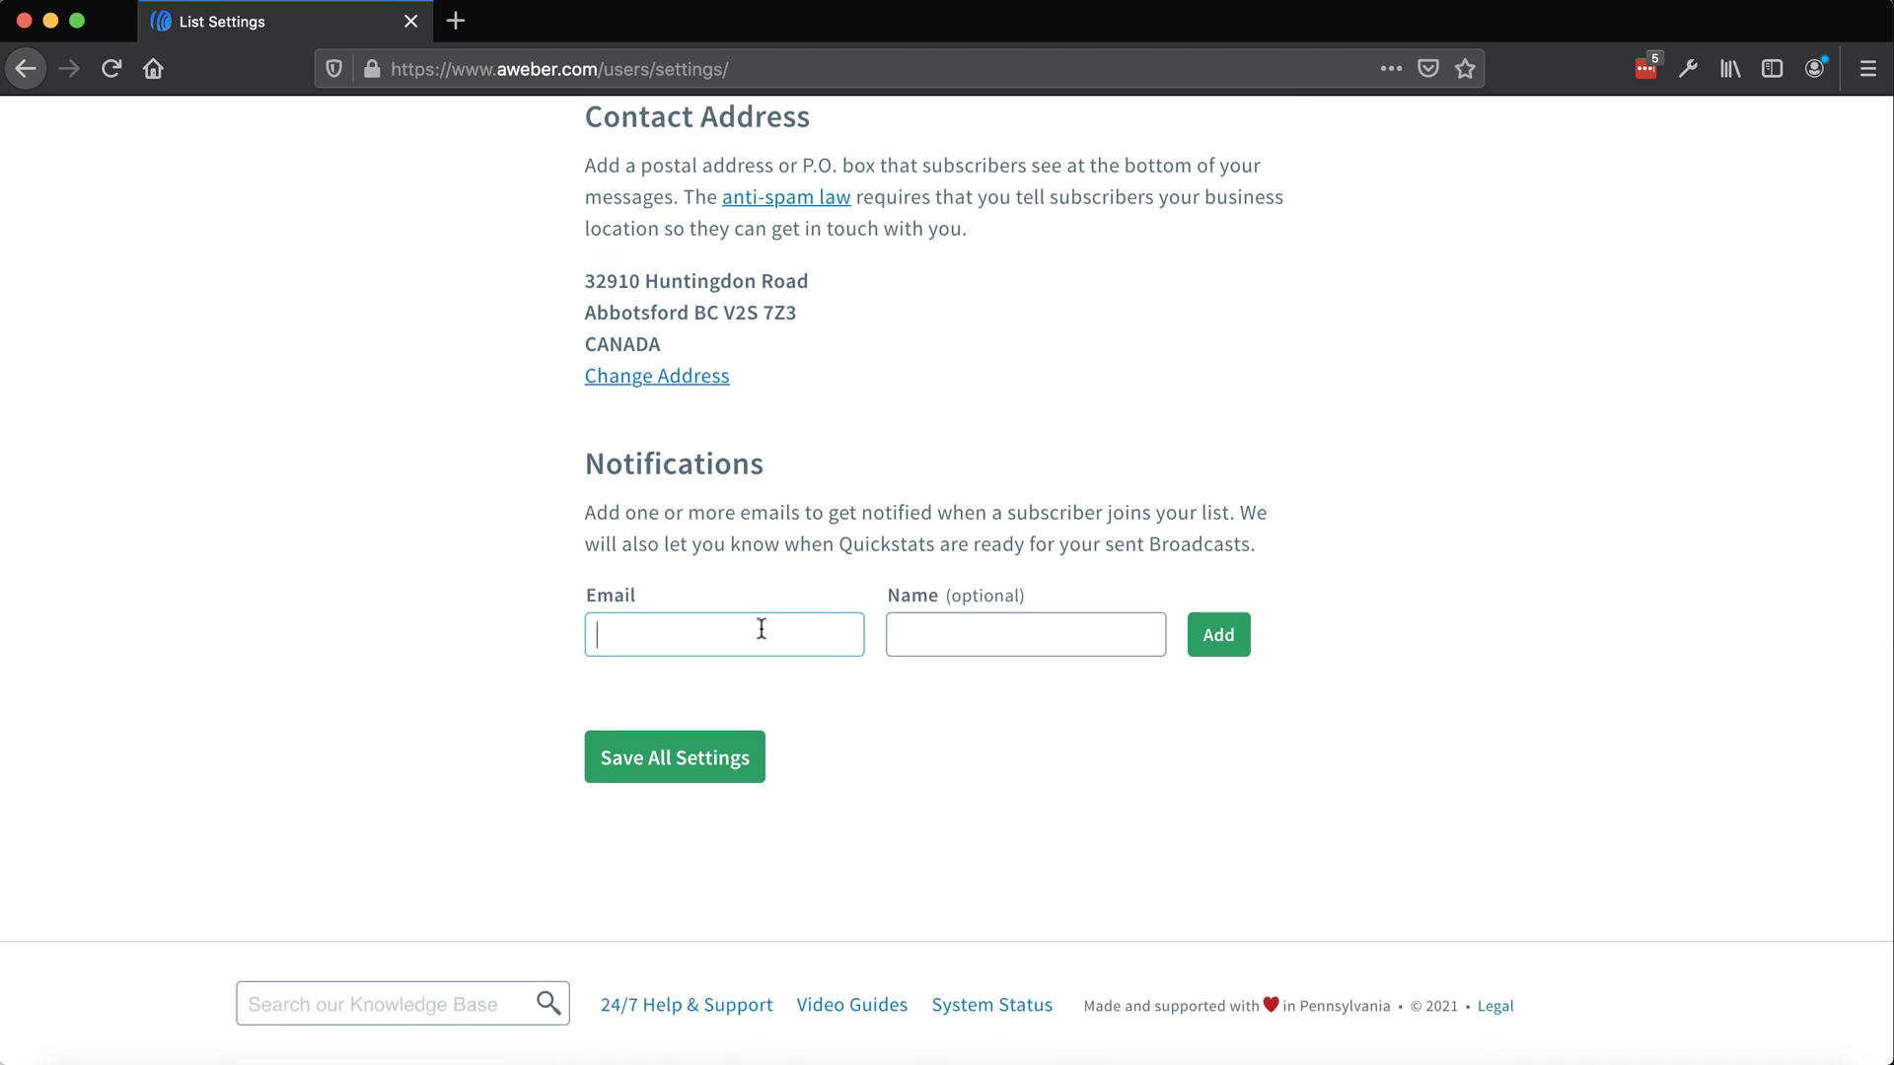
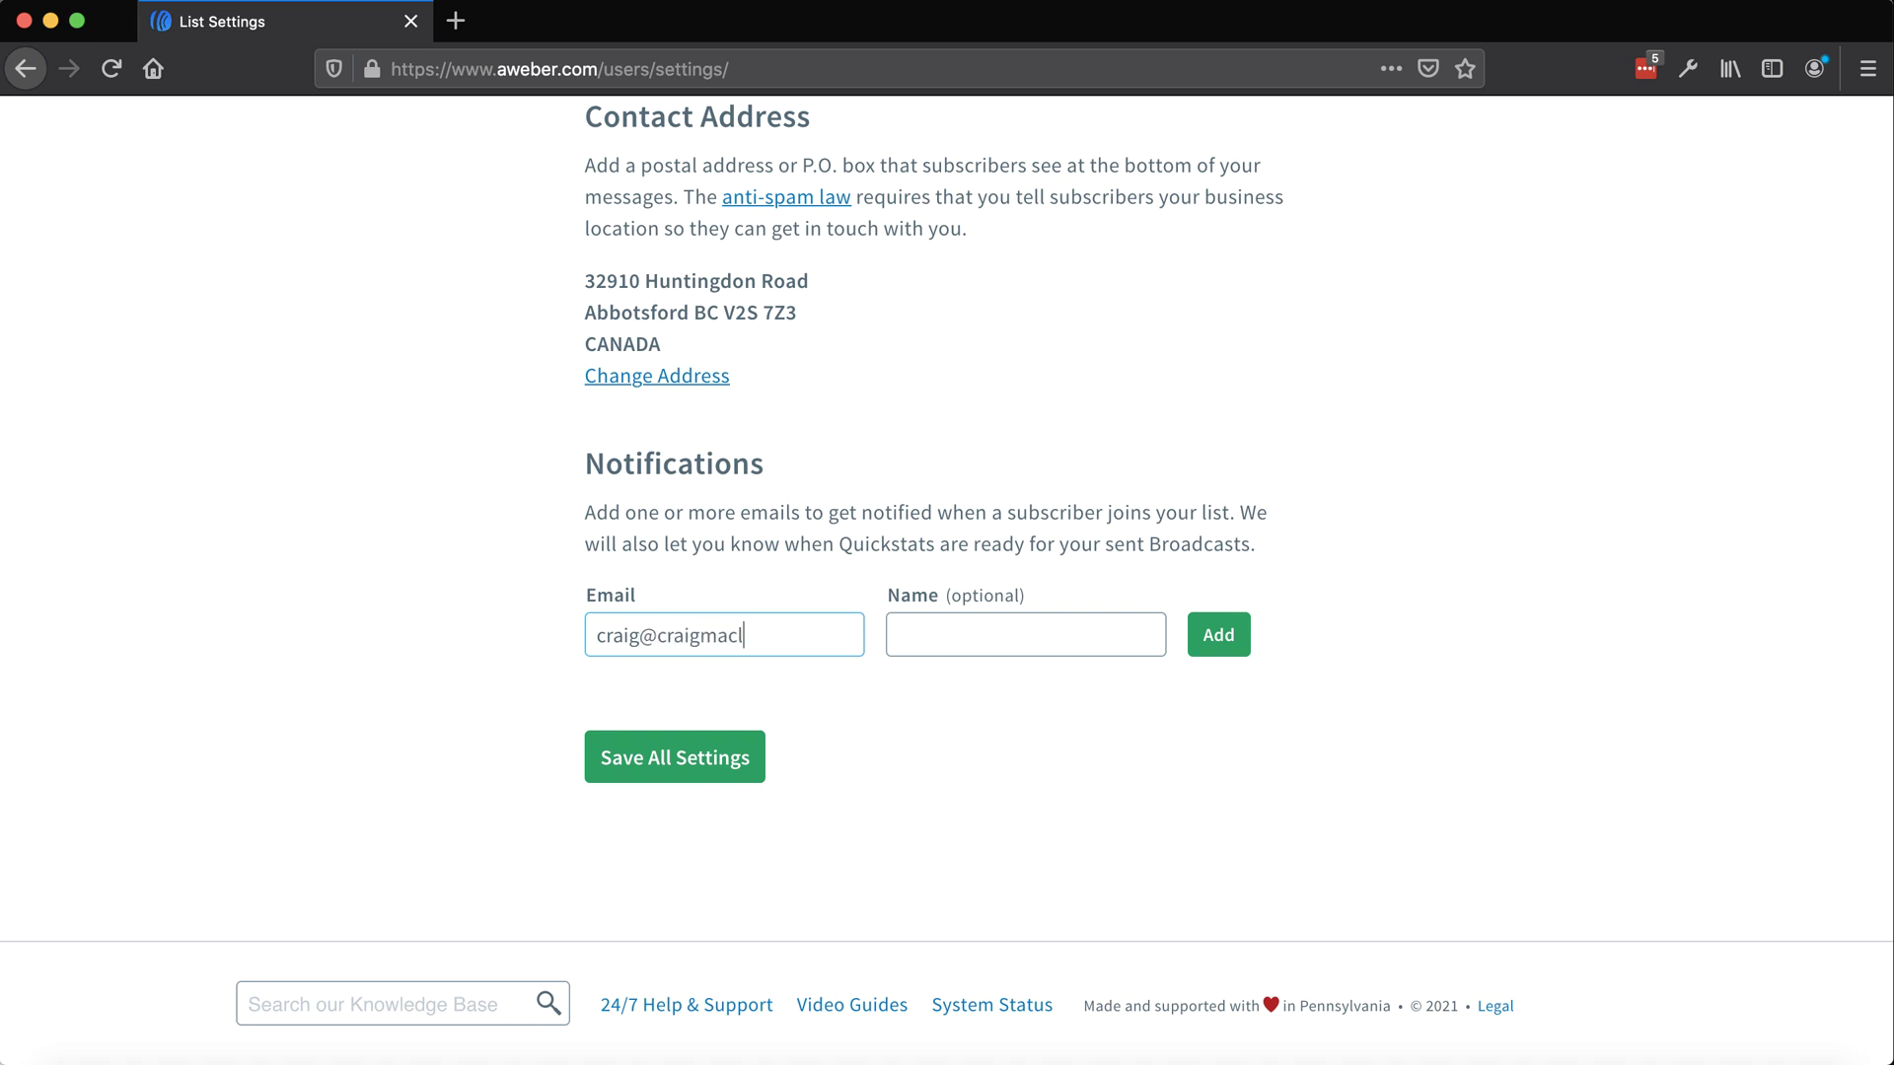
{"action": "left_click", "coordinate": [1209, 636]}
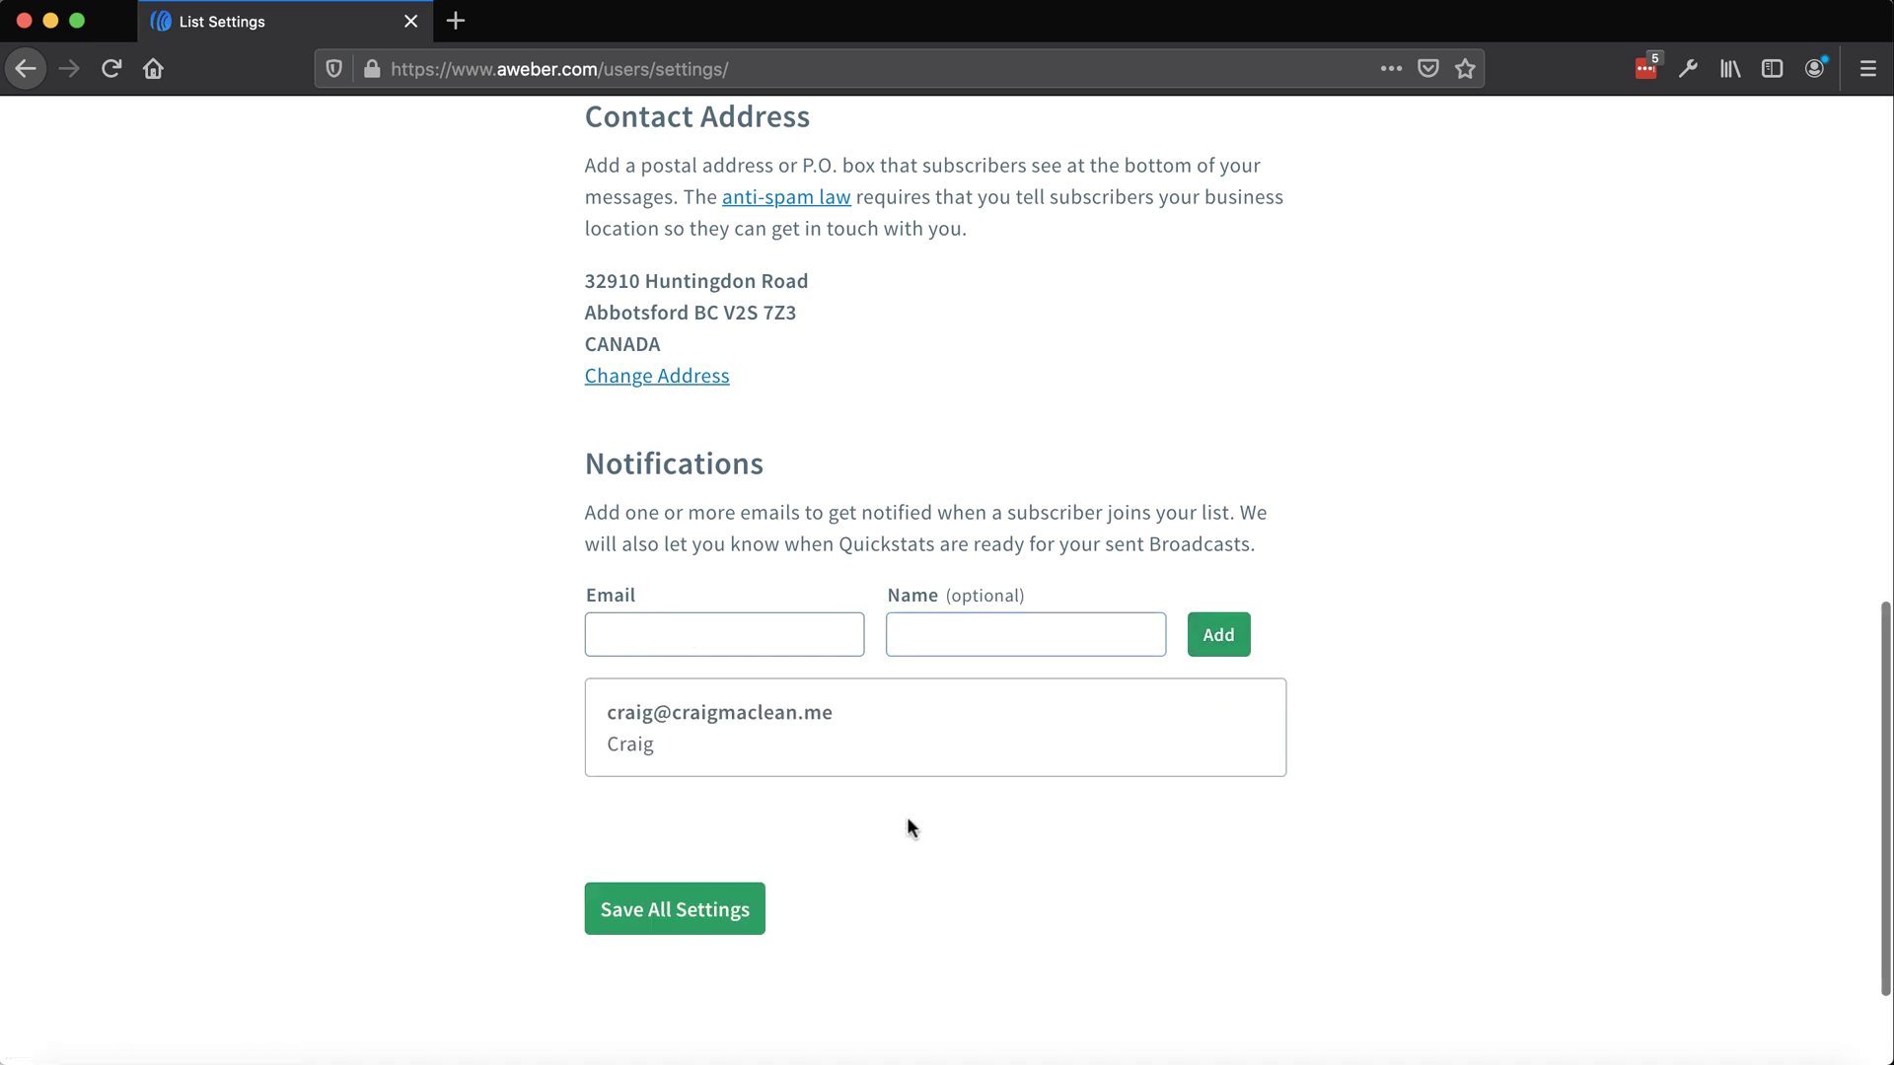
{"action": "left_click", "coordinate": [693, 940]}
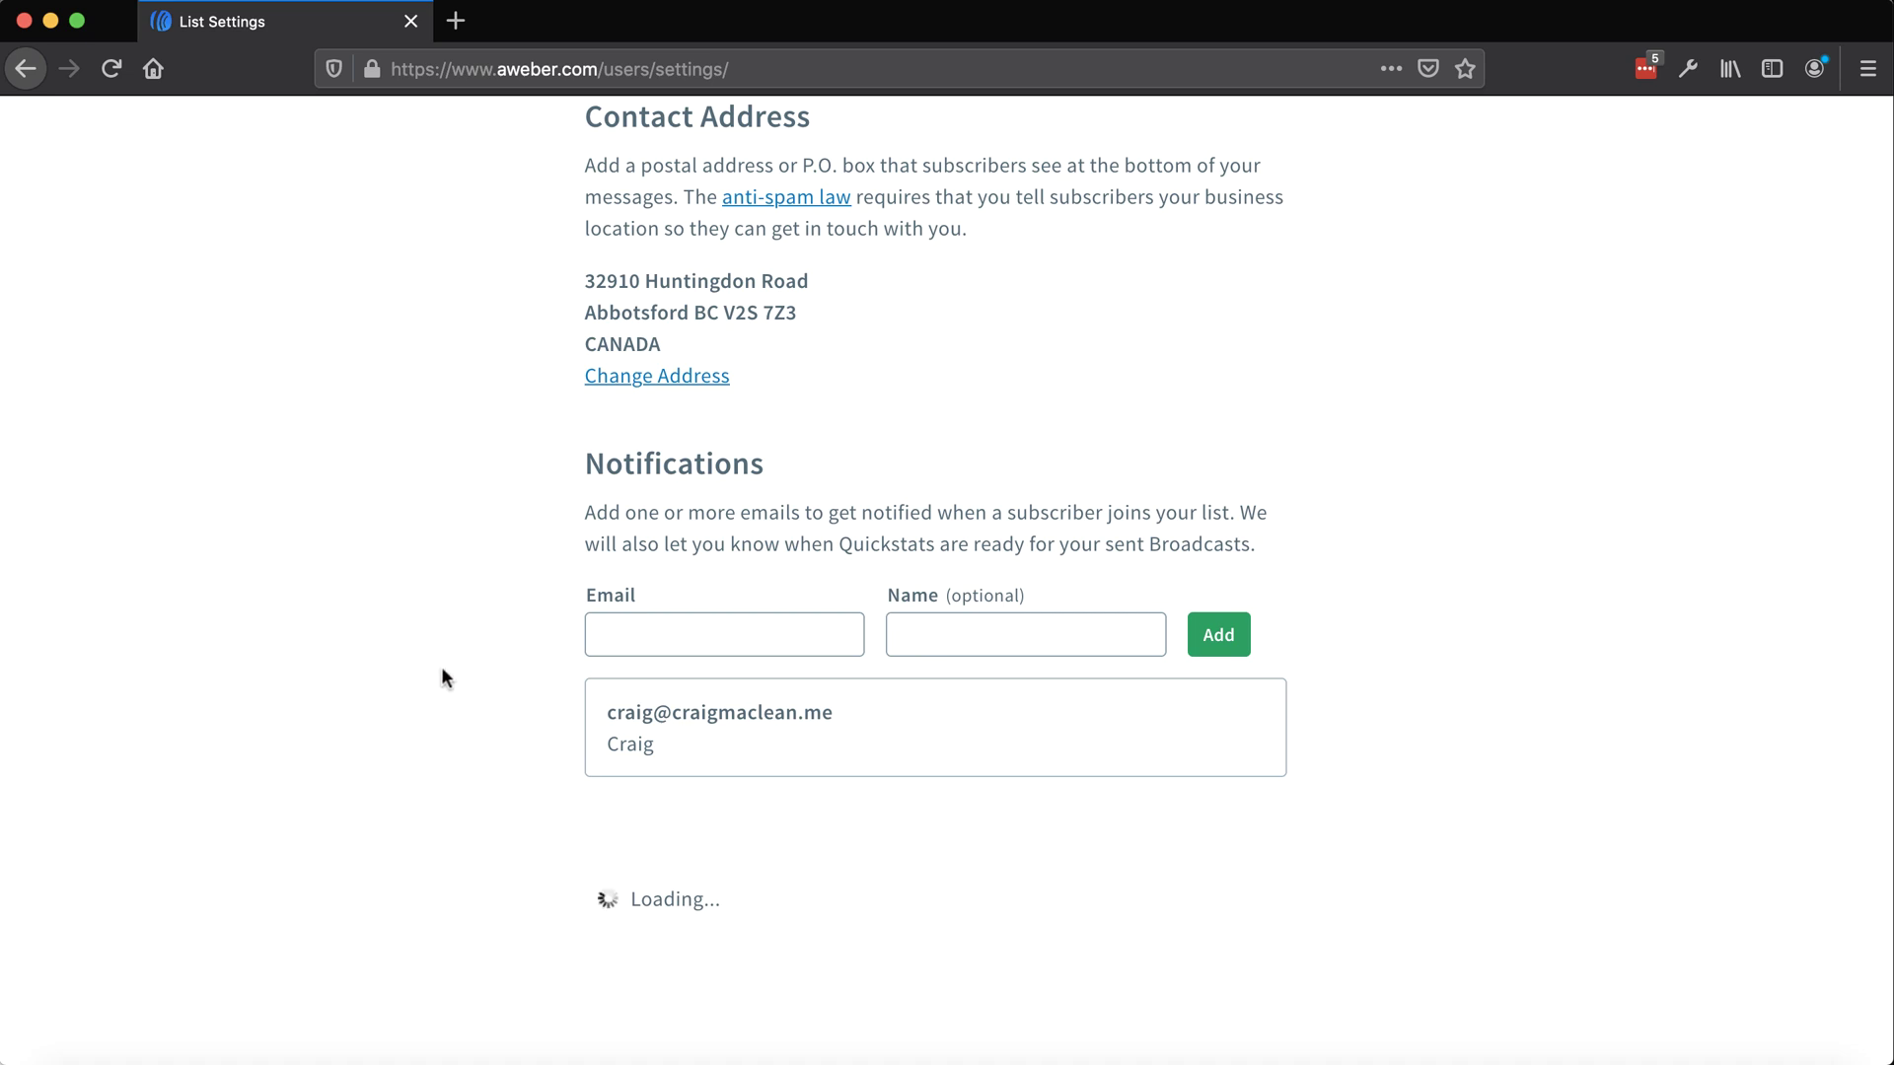
{"action": "scroll", "coordinate": [441, 666], "scroll_direction": "up", "scroll_amount": 15}
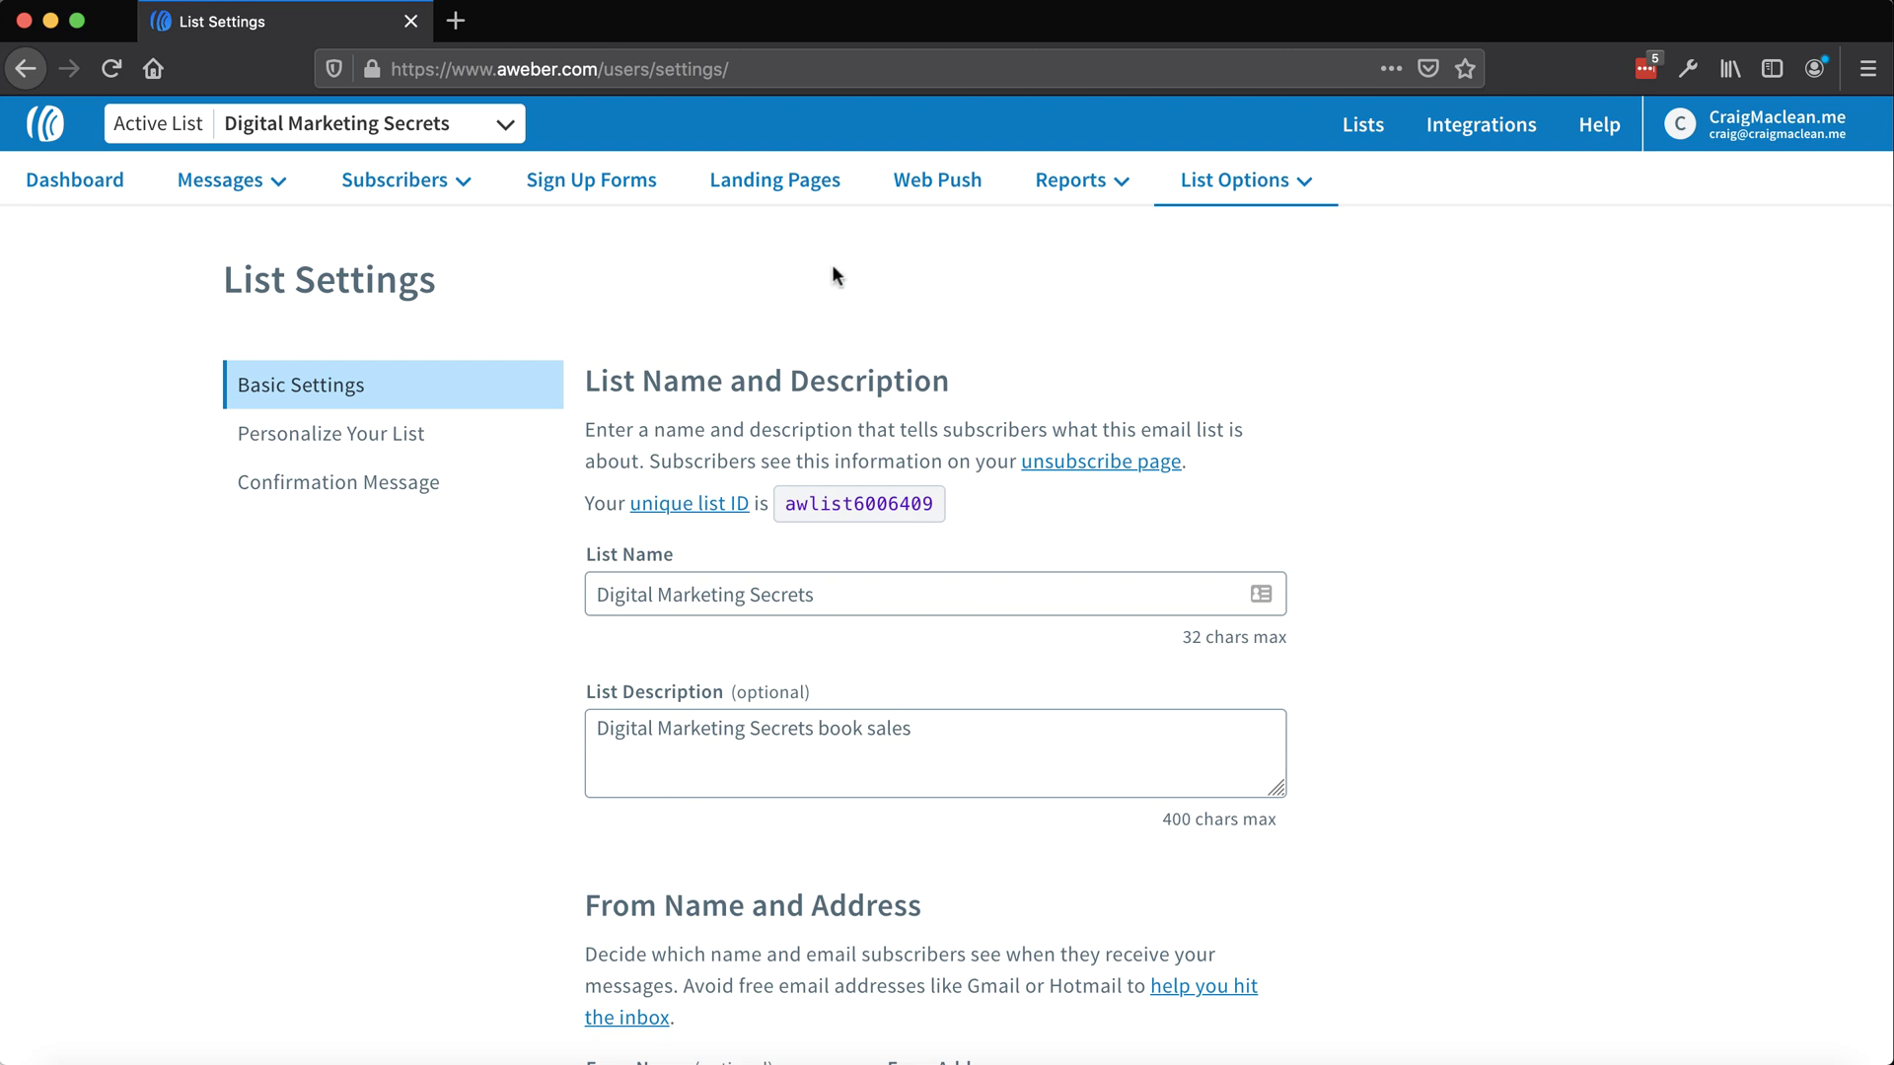
Step: Start creating a new landing page from the Landing Pages section
{"action": "left_click", "coordinate": [796, 196]}
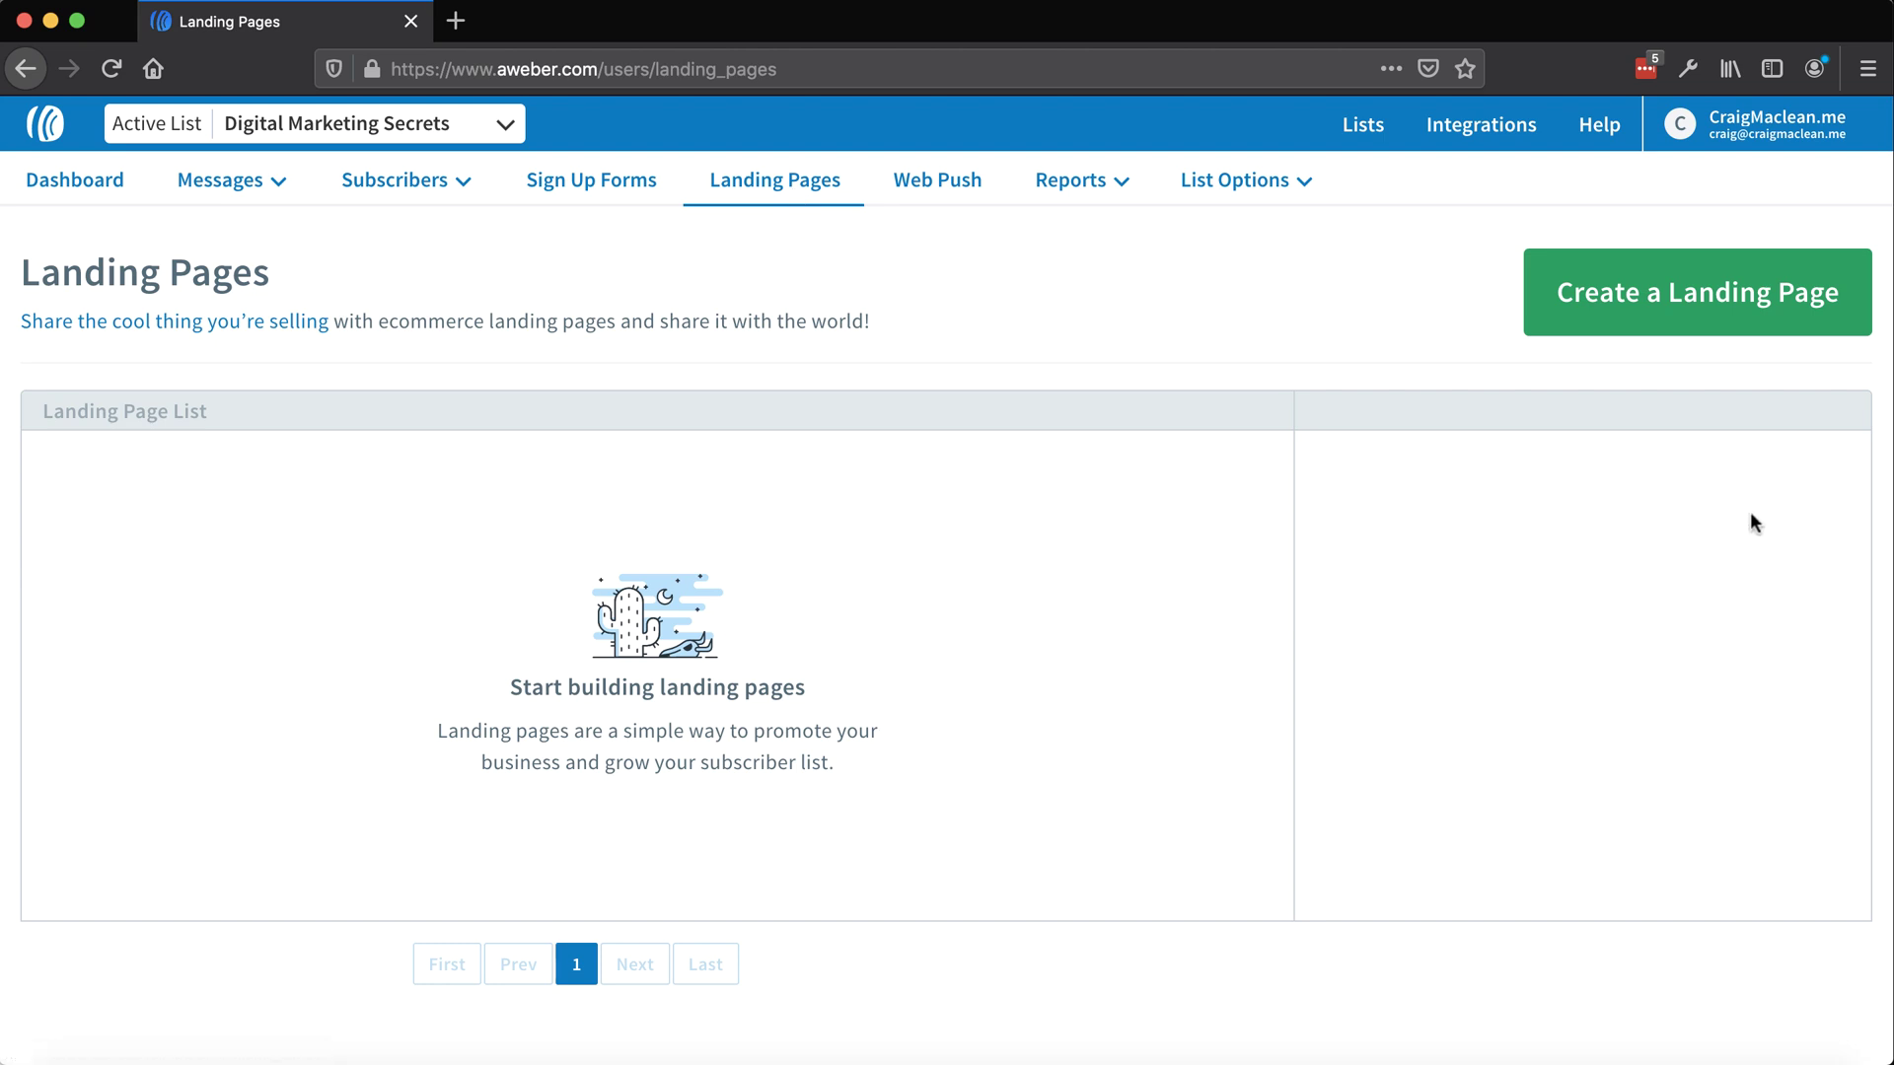
{"action": "left_click", "coordinate": [1754, 324]}
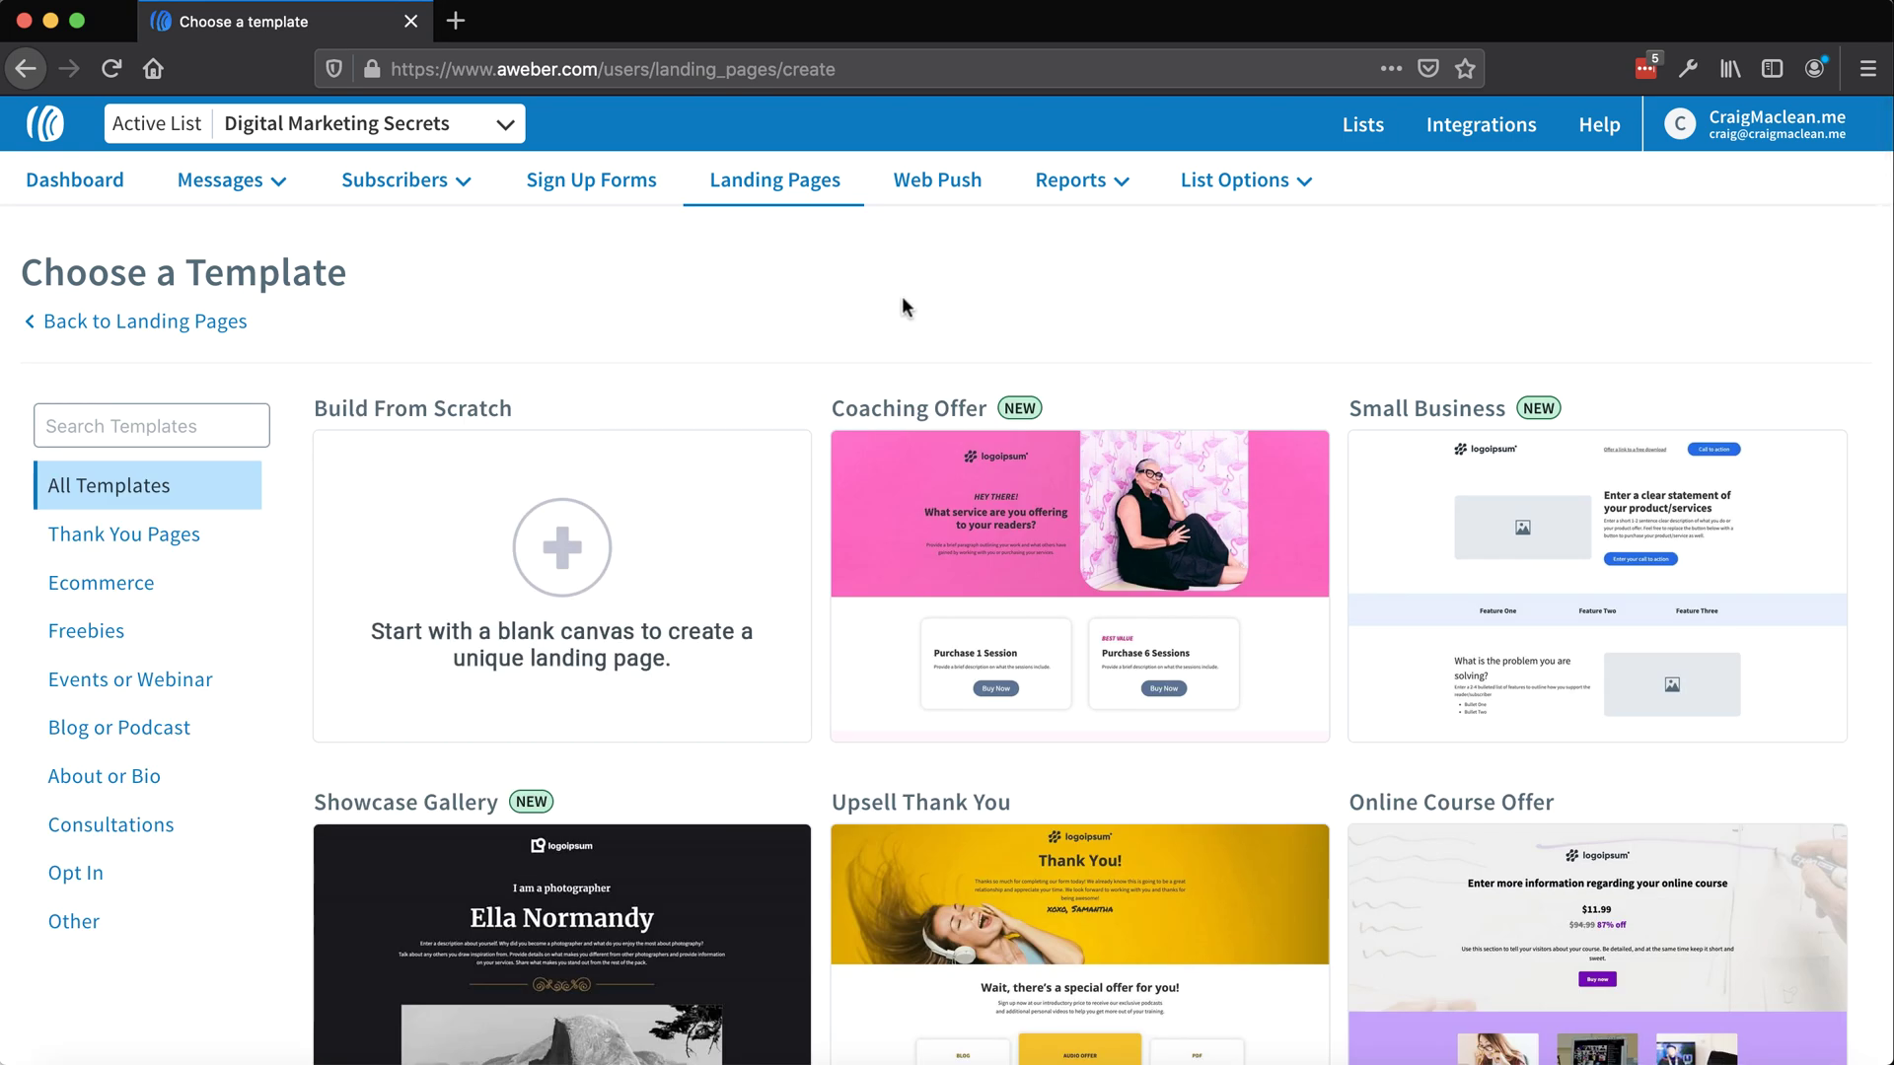
{"action": "scroll", "coordinate": [801, 645], "scroll_direction": "down", "scroll_amount": 3}
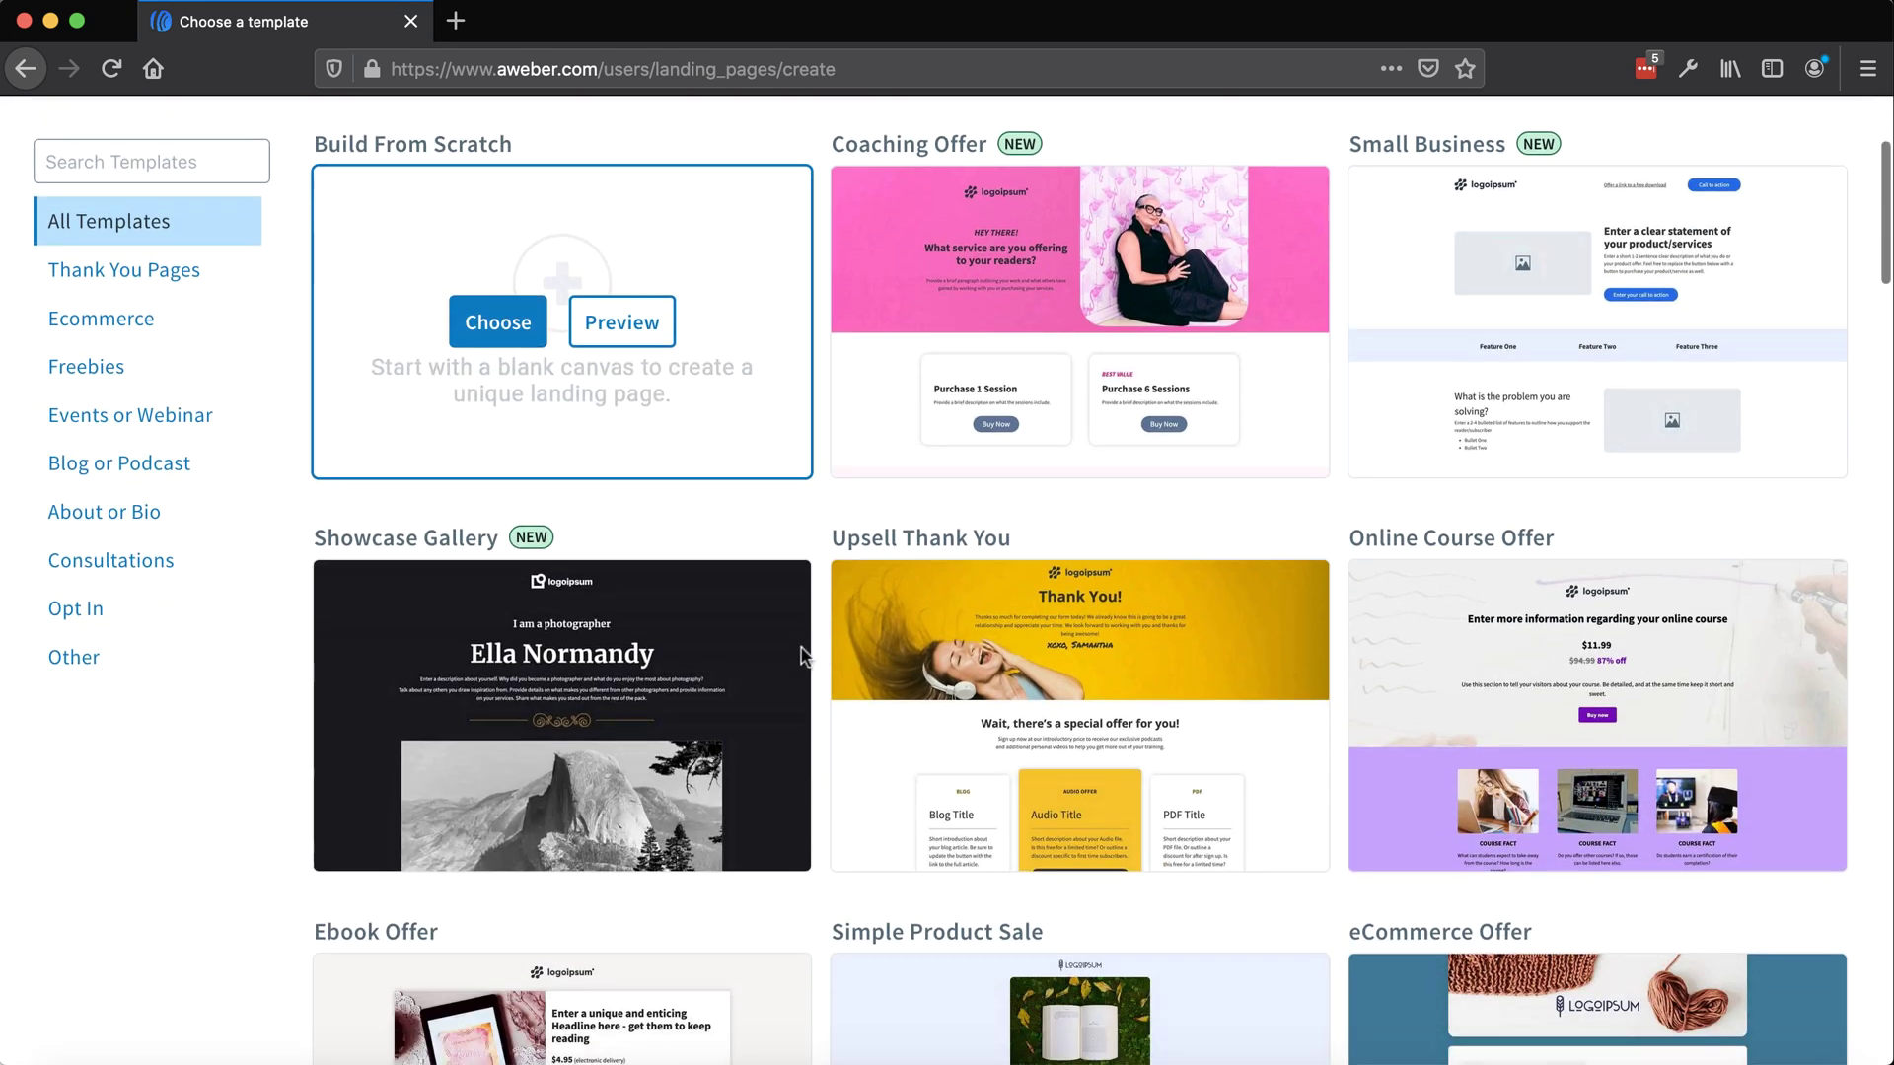
{"action": "scroll", "coordinate": [803, 656], "scroll_direction": "down", "scroll_amount": 15}
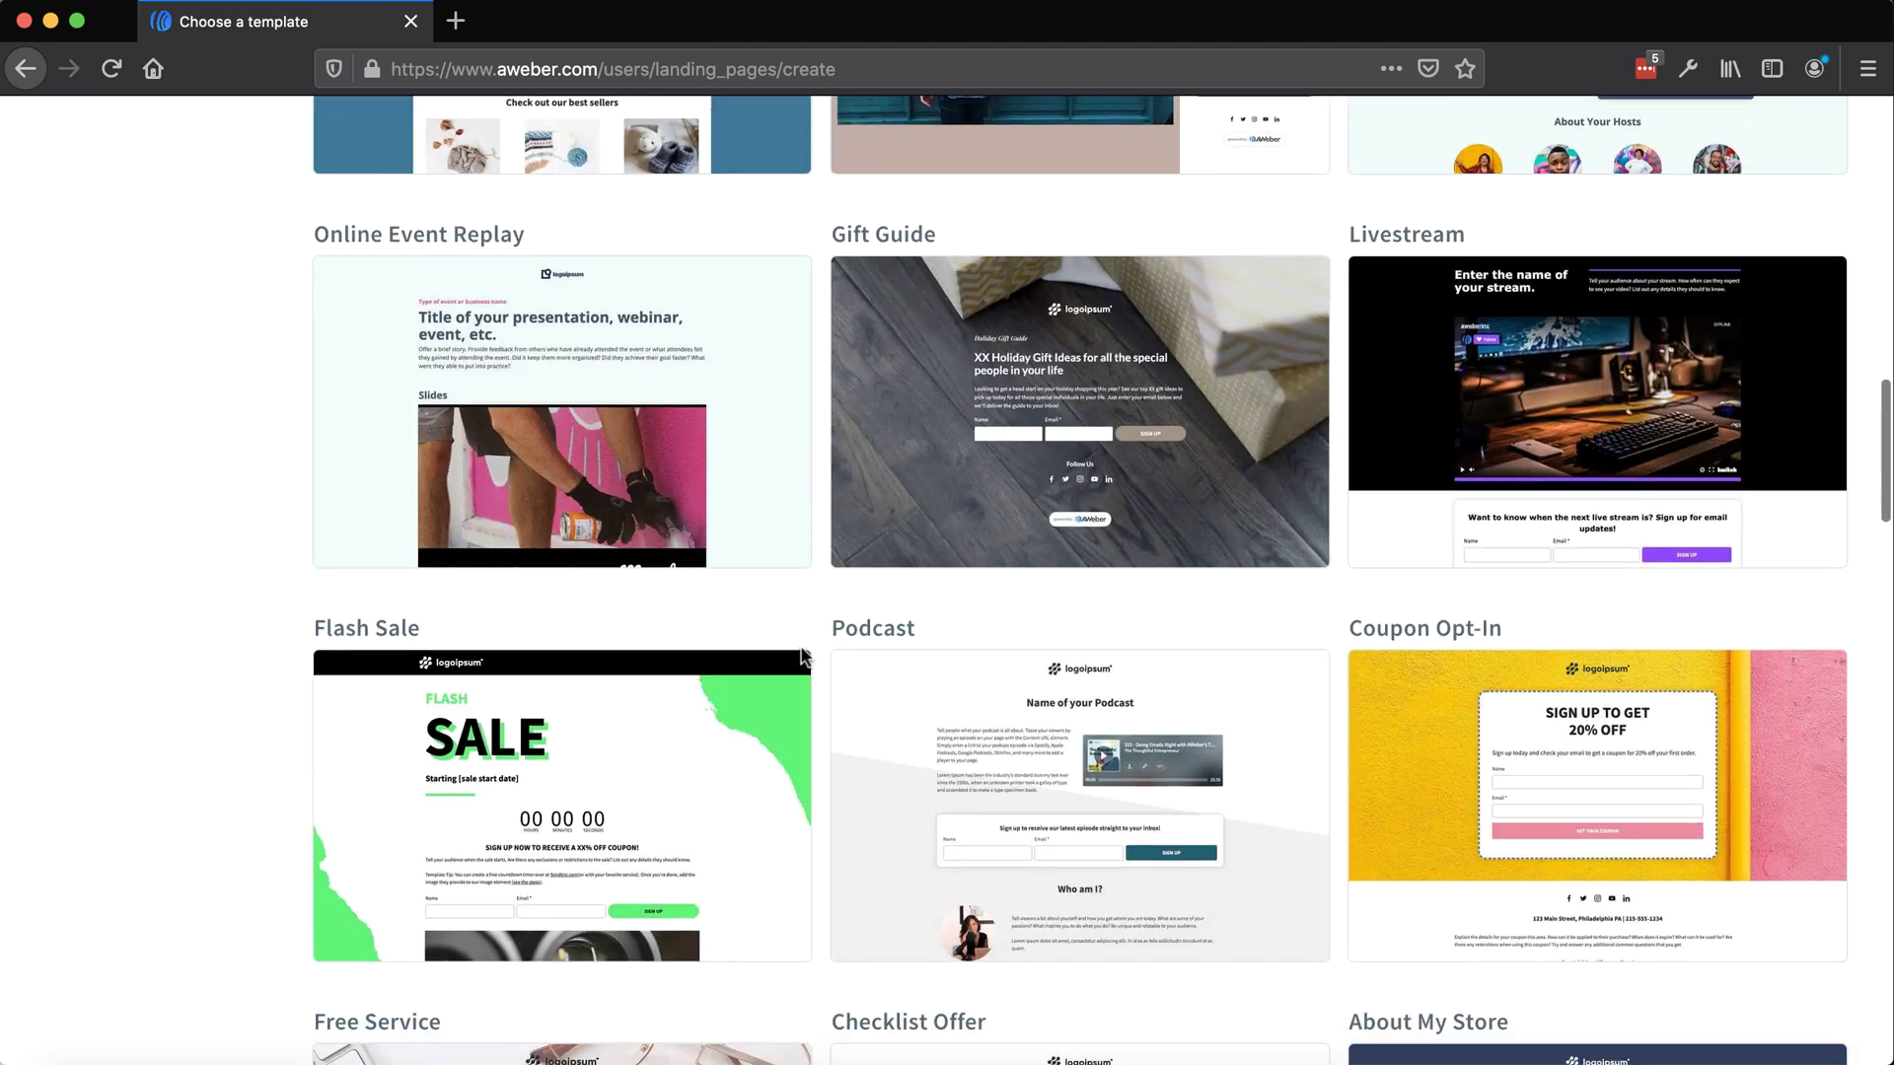
{"action": "scroll", "coordinate": [802, 654], "scroll_direction": "up", "scroll_amount": 18}
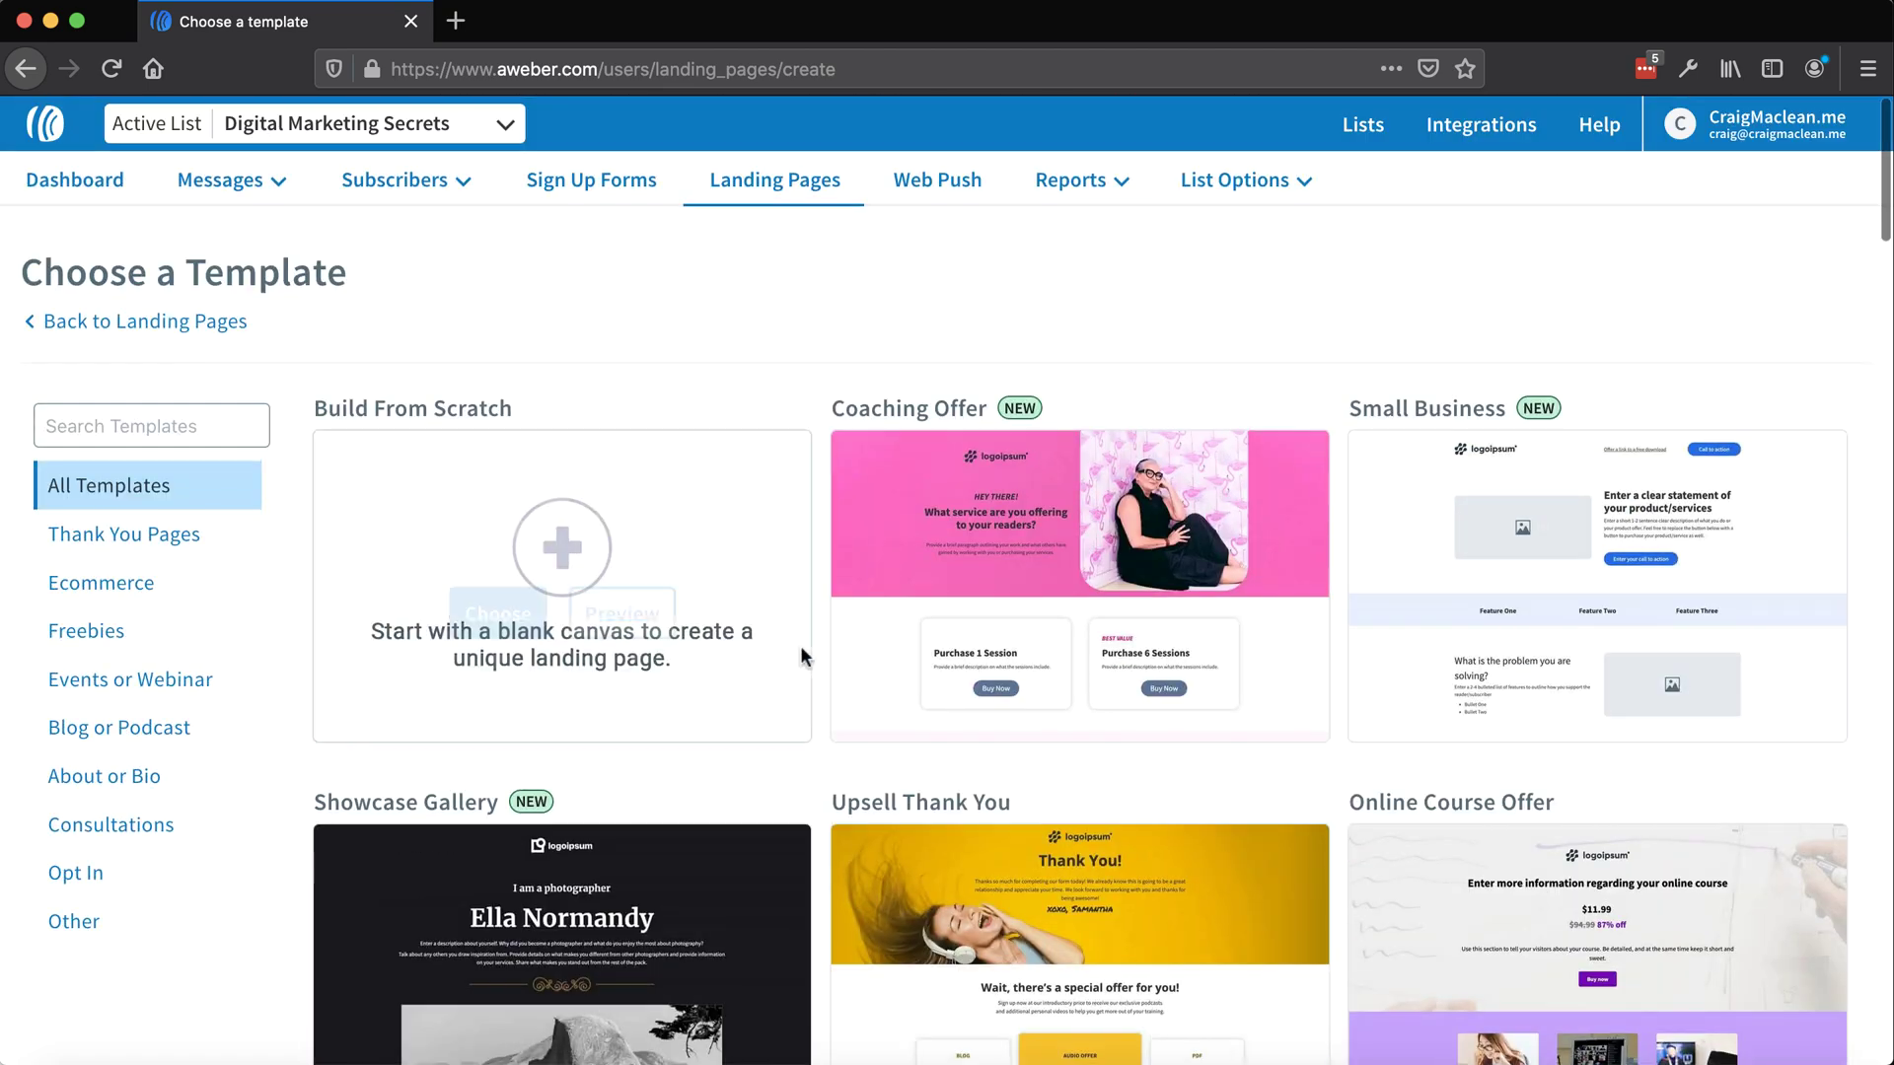
Step: Filter templates to Ecommerce and preview the Sell a Product template
{"action": "left_click", "coordinate": [91, 584]}
{"action": "scroll", "coordinate": [785, 569], "scroll_direction": "down", "scroll_amount": 5}
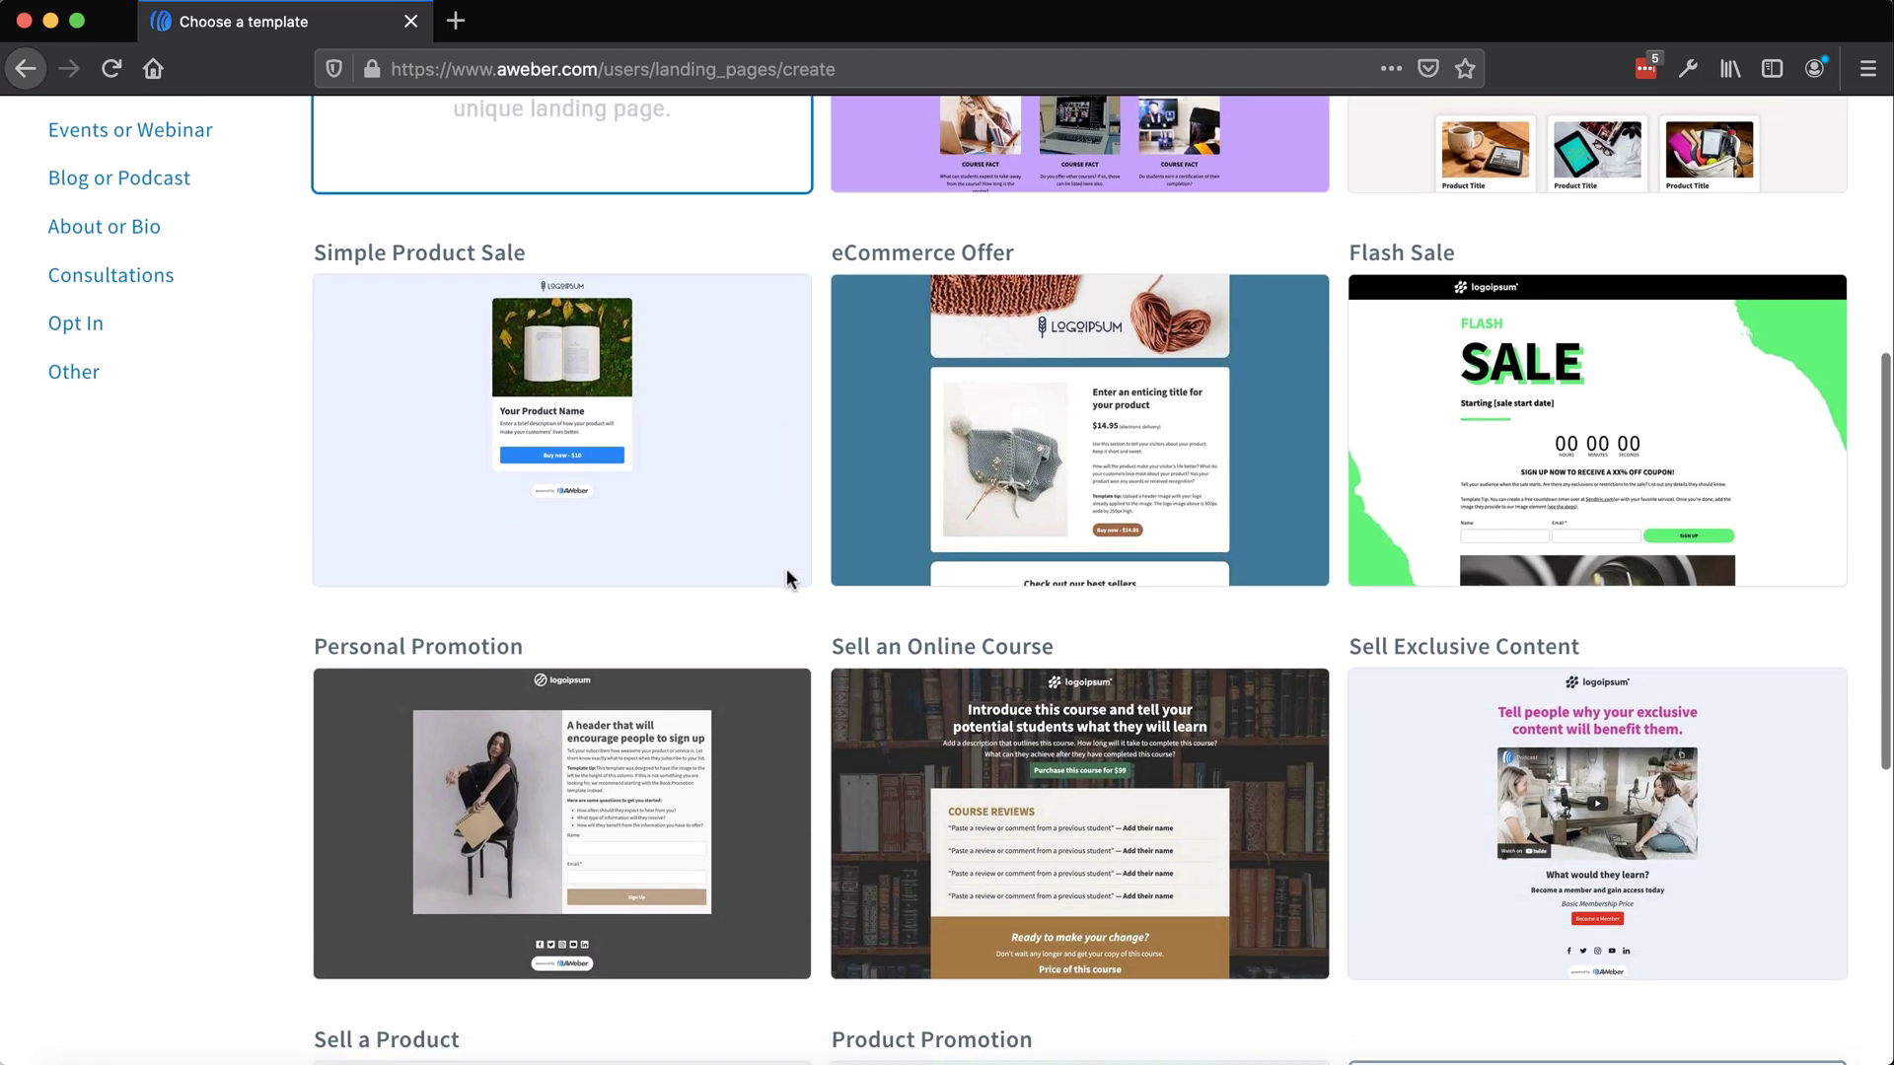
{"action": "scroll", "coordinate": [785, 569], "scroll_direction": "down", "scroll_amount": 5}
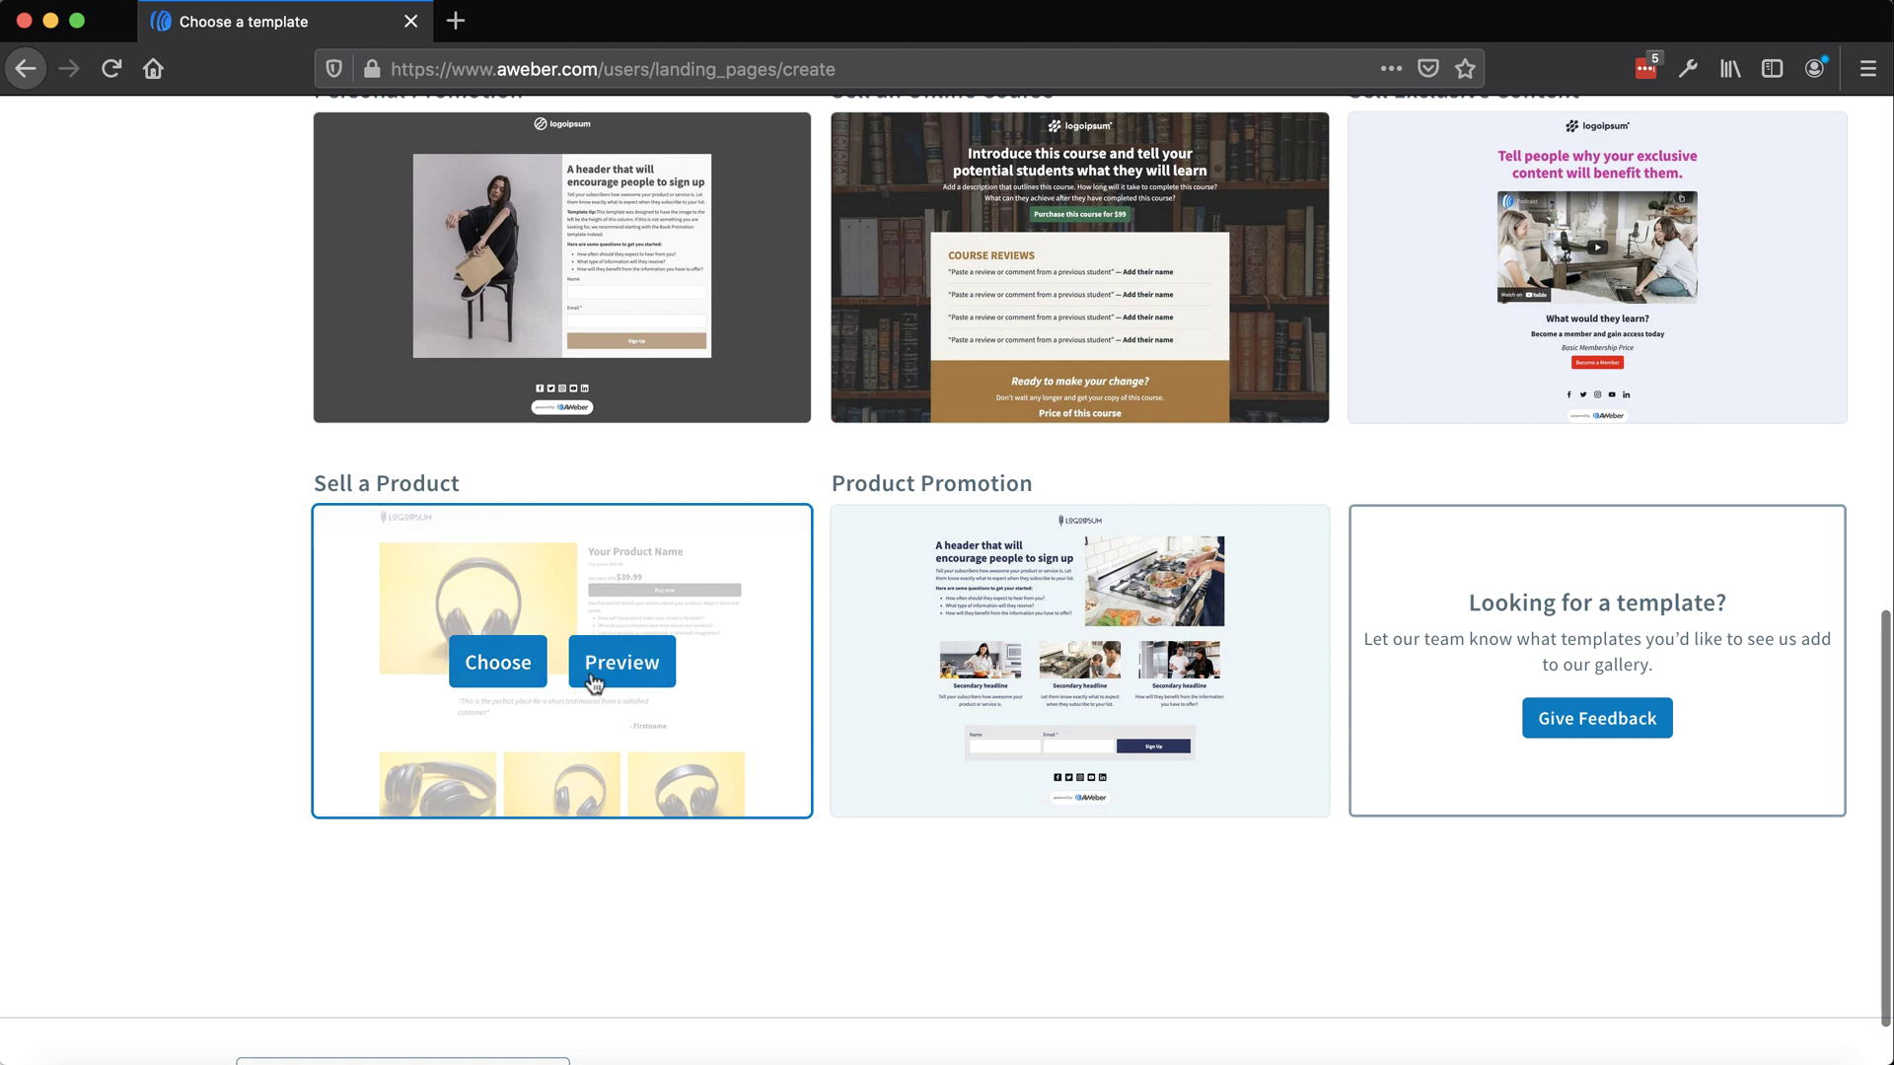
{"action": "left_click", "coordinate": [605, 679]}
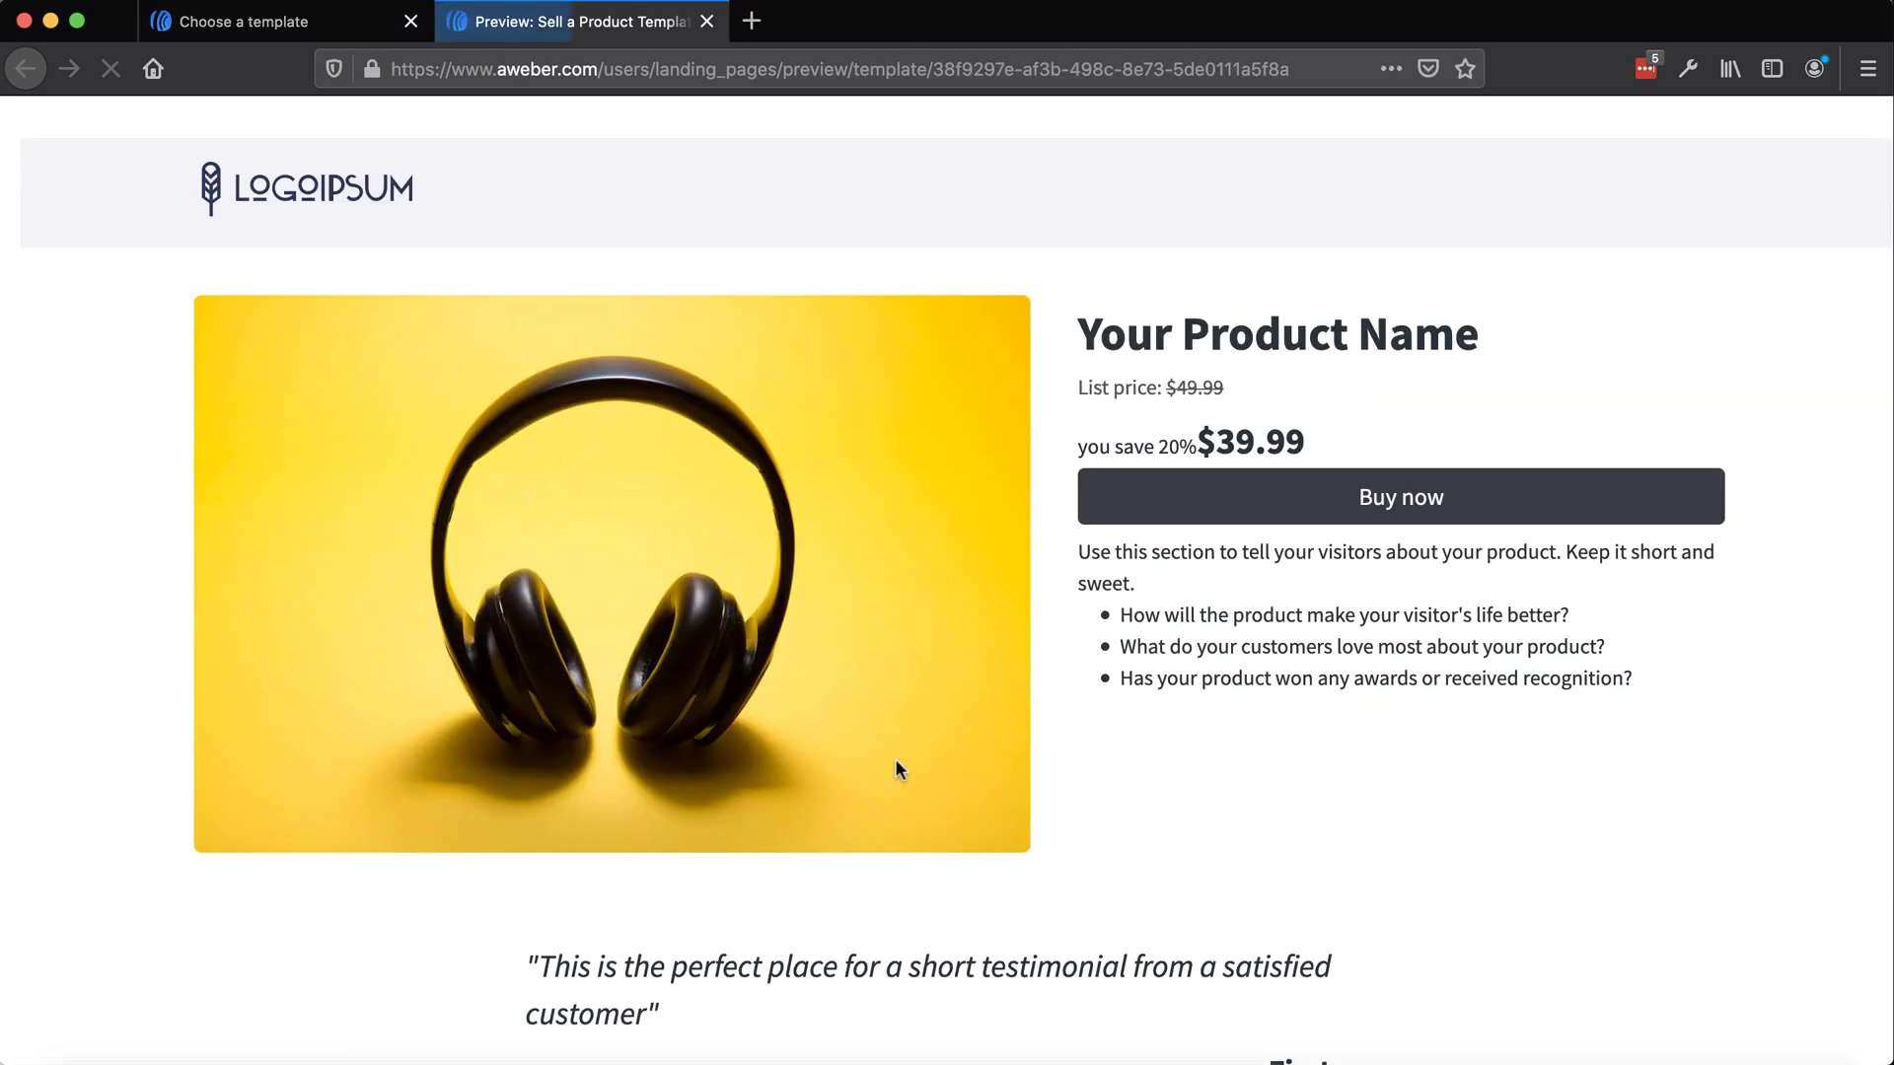
{"action": "scroll", "coordinate": [863, 500], "scroll_direction": "down", "scroll_amount": 8}
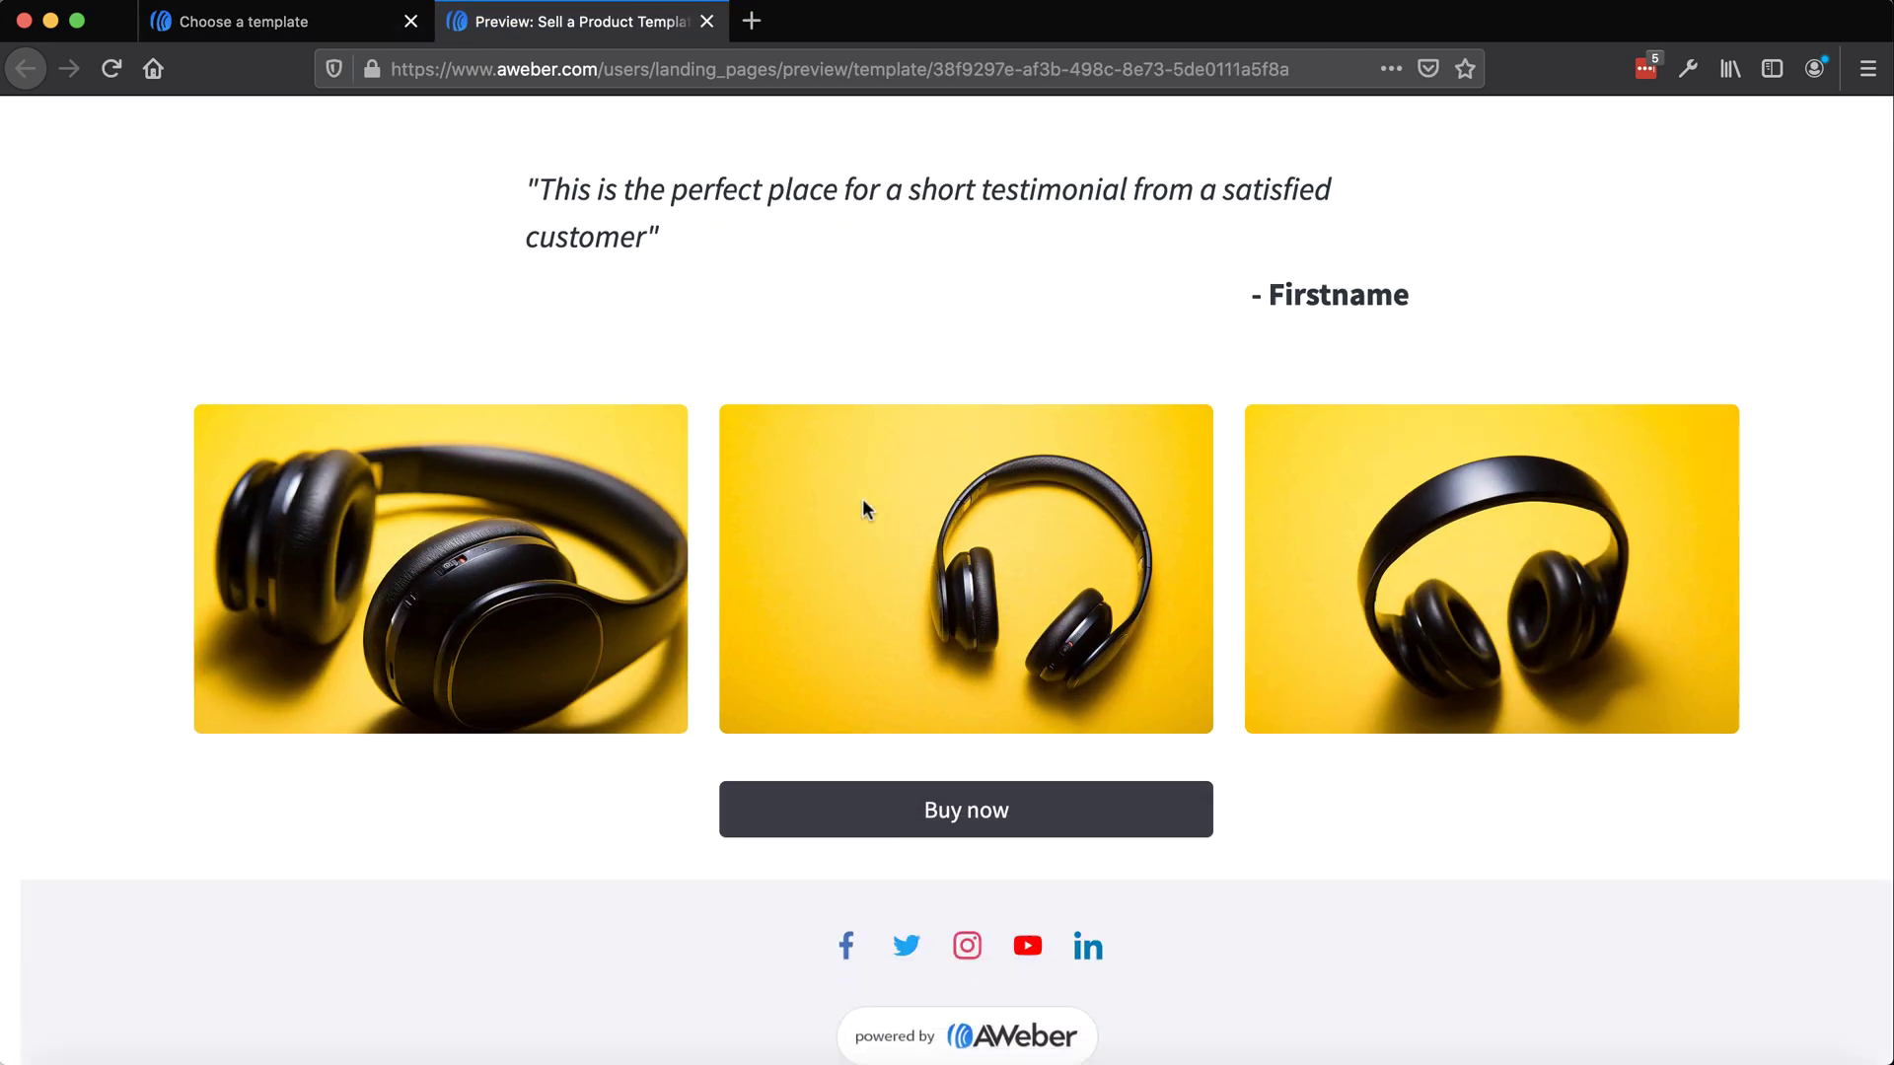
{"action": "scroll", "coordinate": [863, 501], "scroll_direction": "up", "scroll_amount": 8}
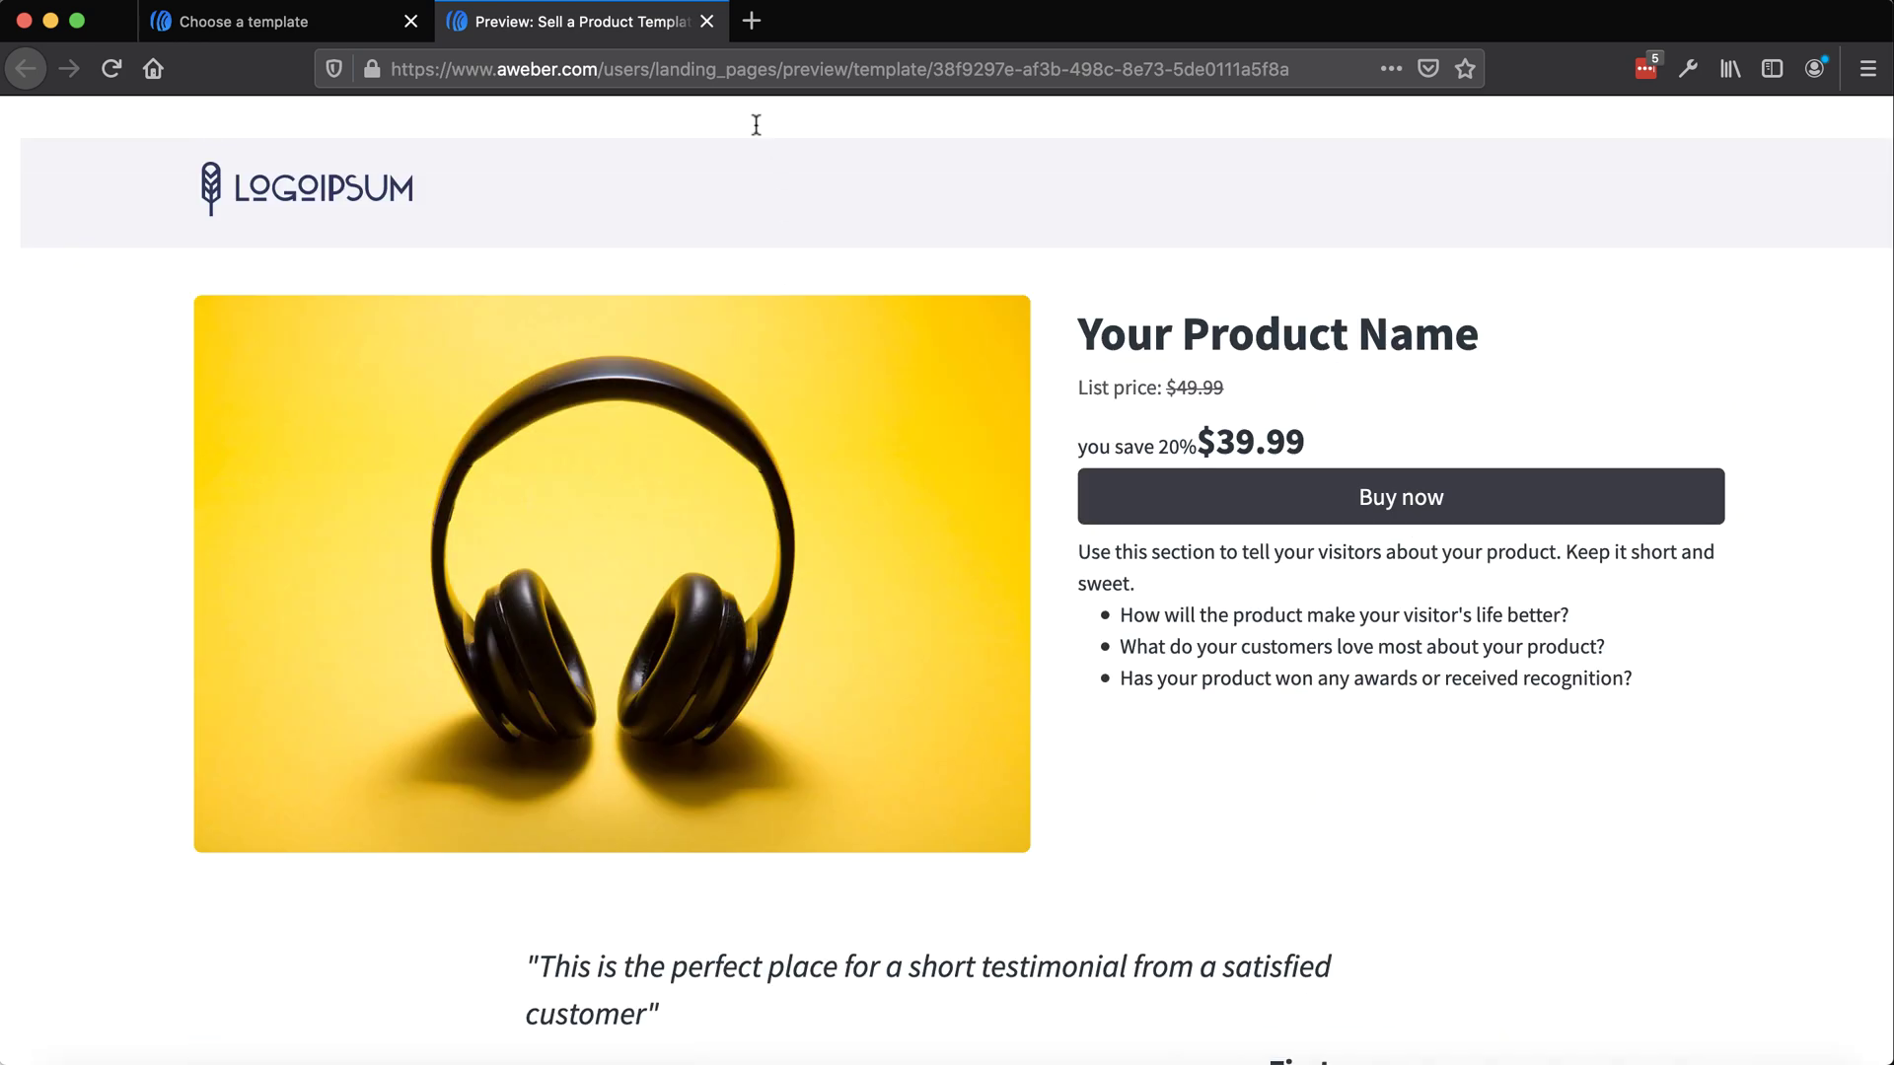
Step: Start a page from Sell a Product, name it 'Digital Marketing Secrets Revealed Ebook', and select the logo
{"action": "left_click", "coordinate": [706, 21]}
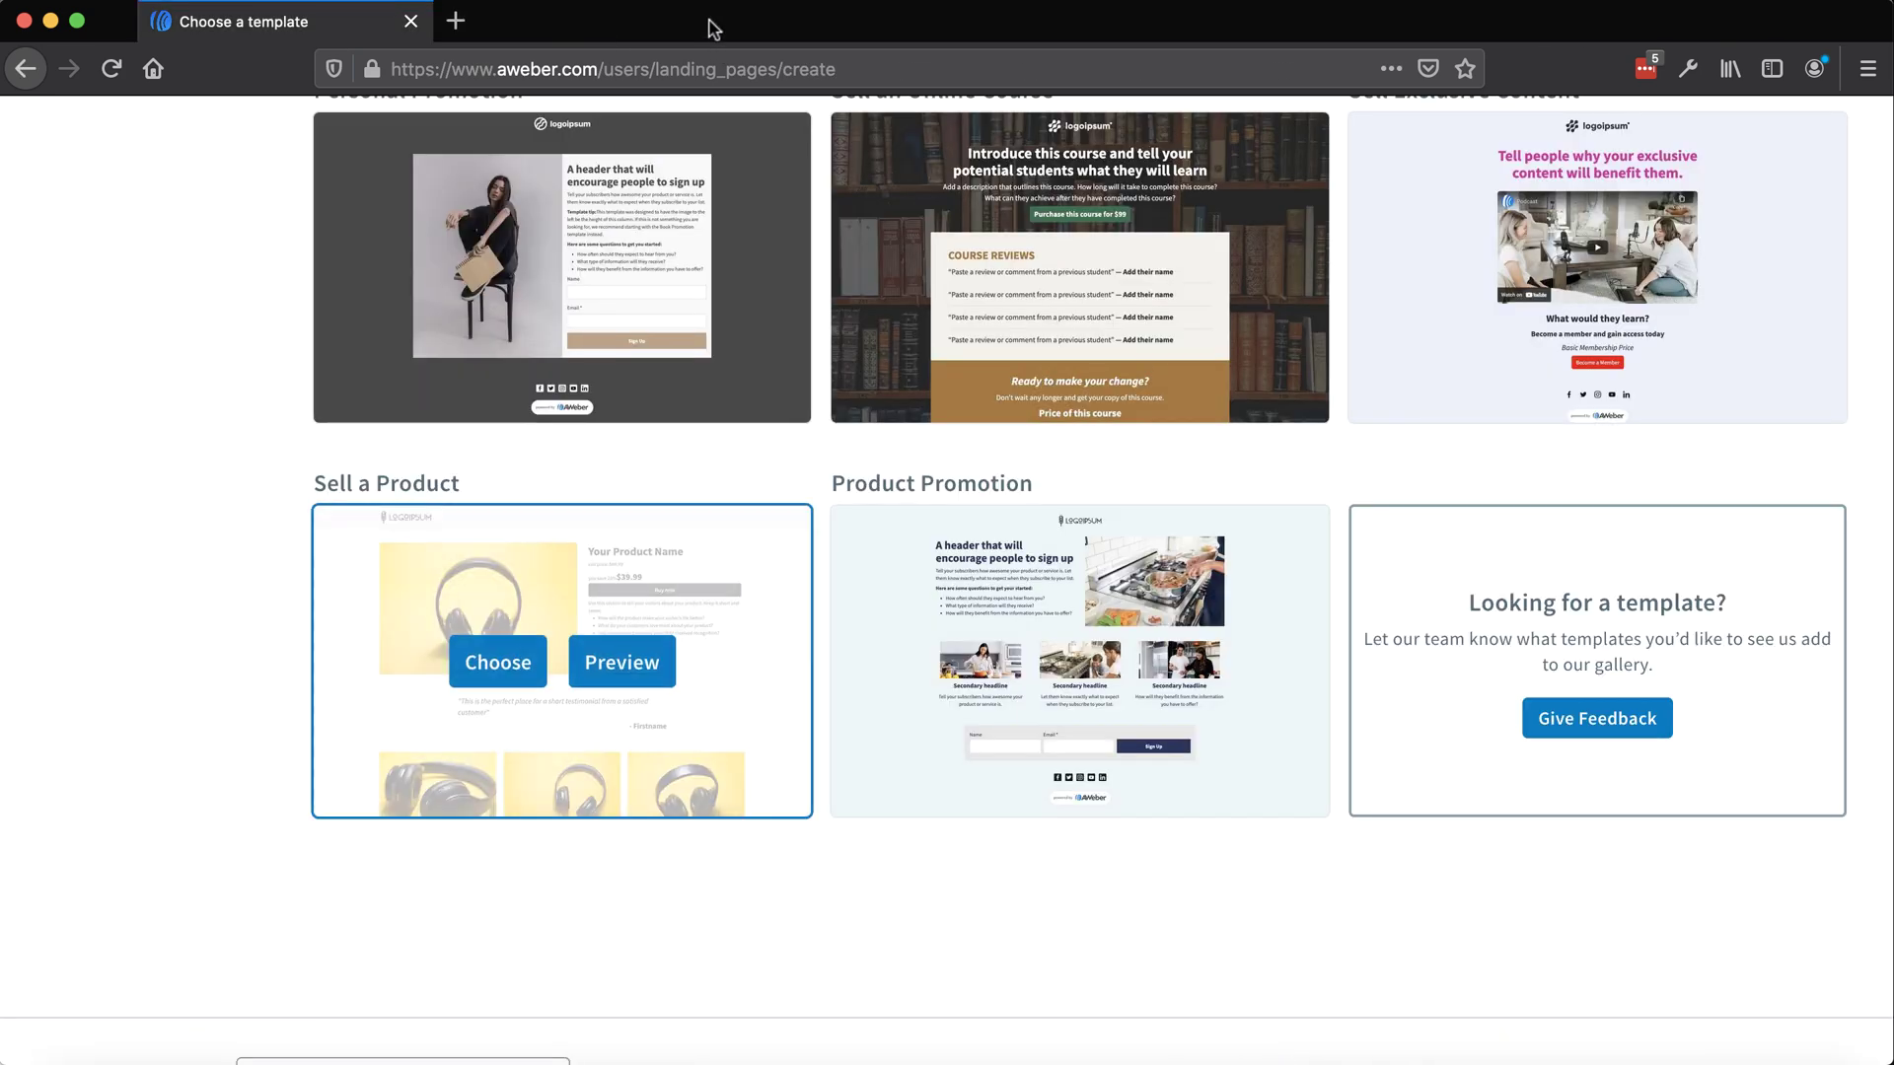
{"action": "left_click", "coordinate": [509, 668]}
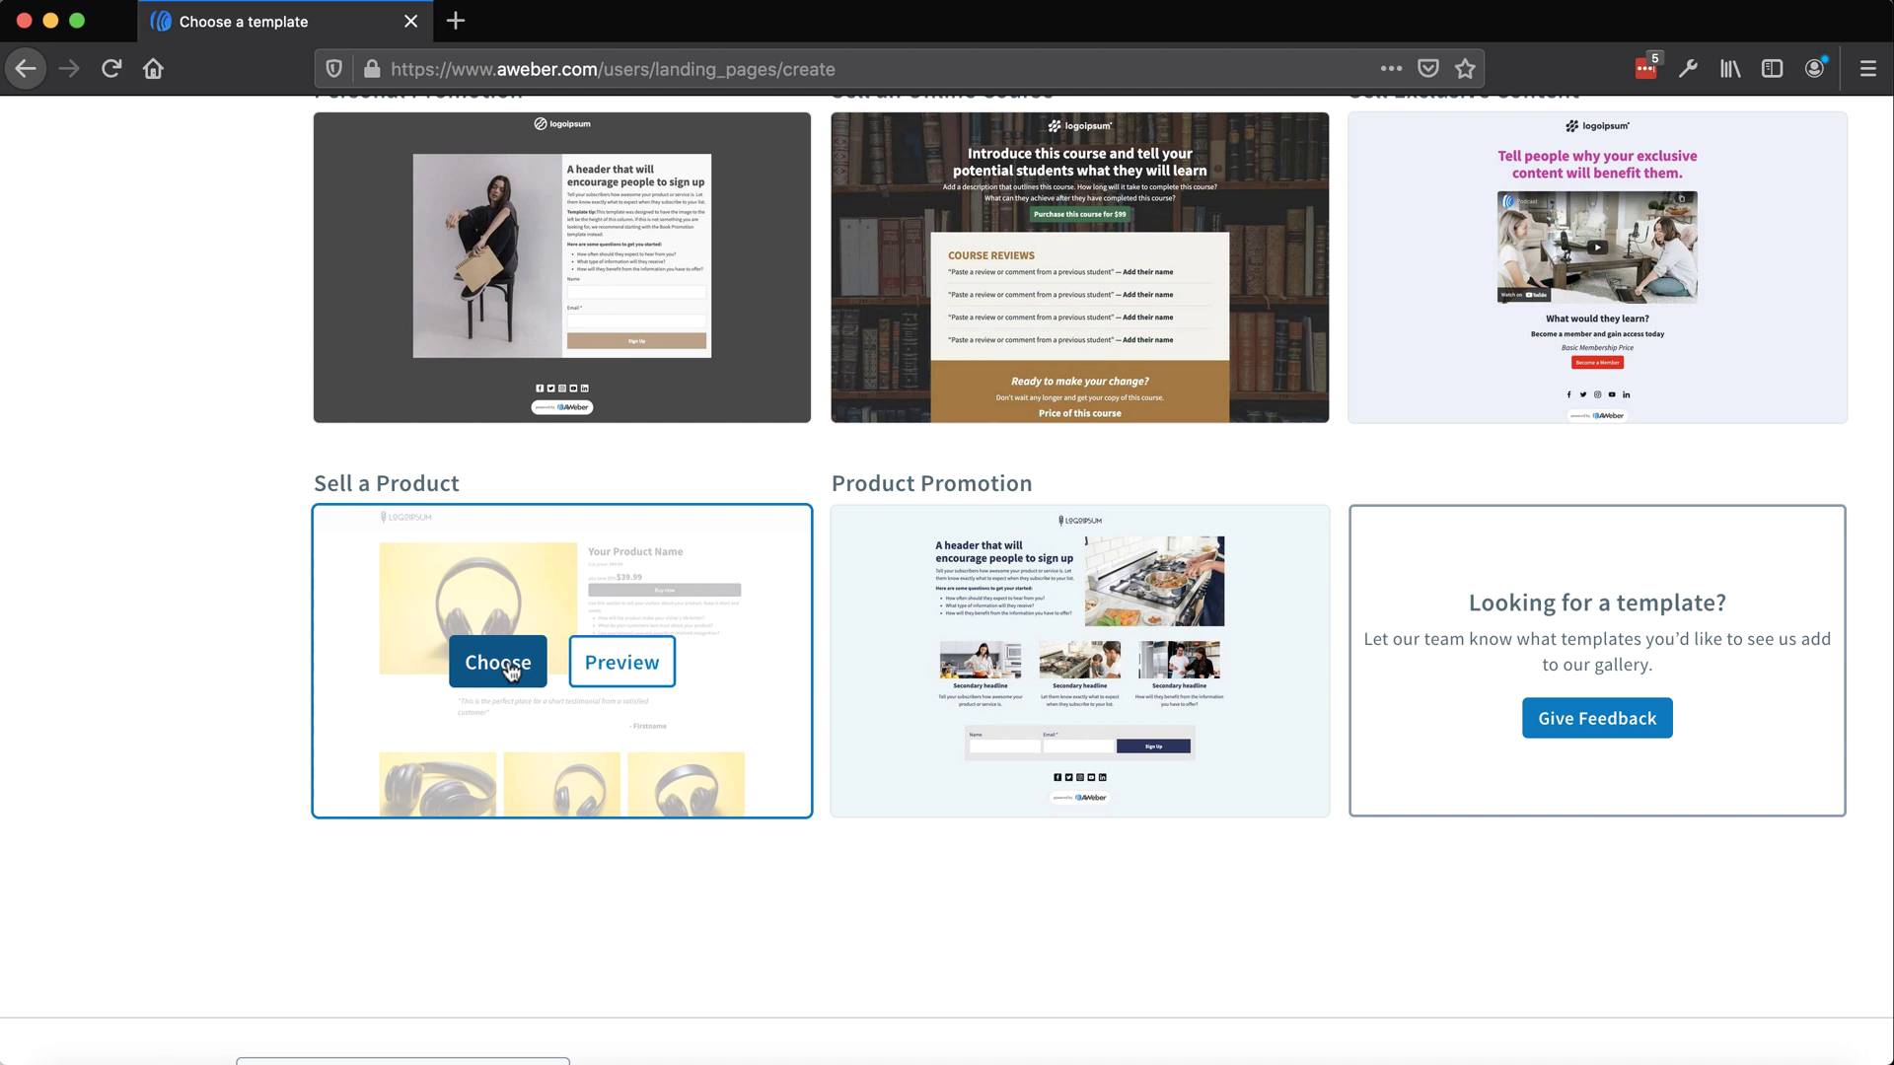
{"action": "left_click", "coordinate": [509, 669]}
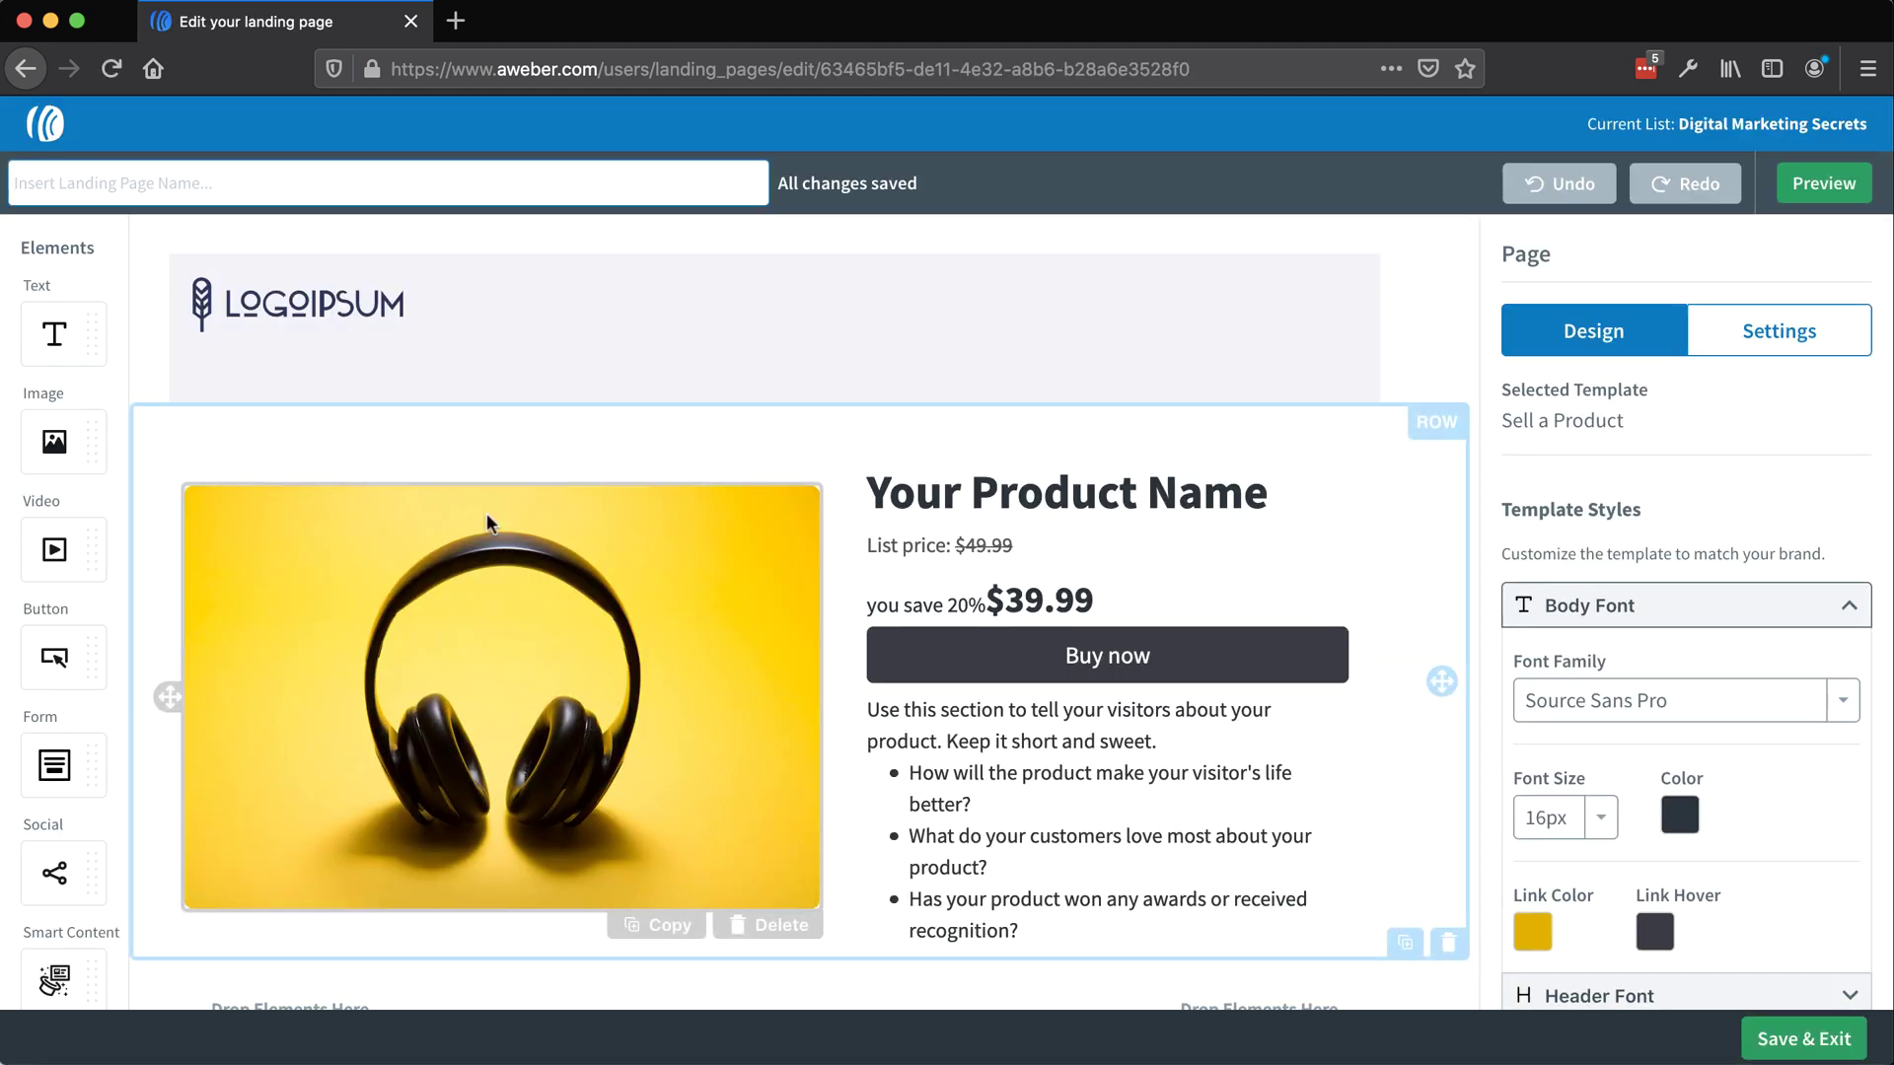
{"action": "left_click", "coordinate": [233, 184]}
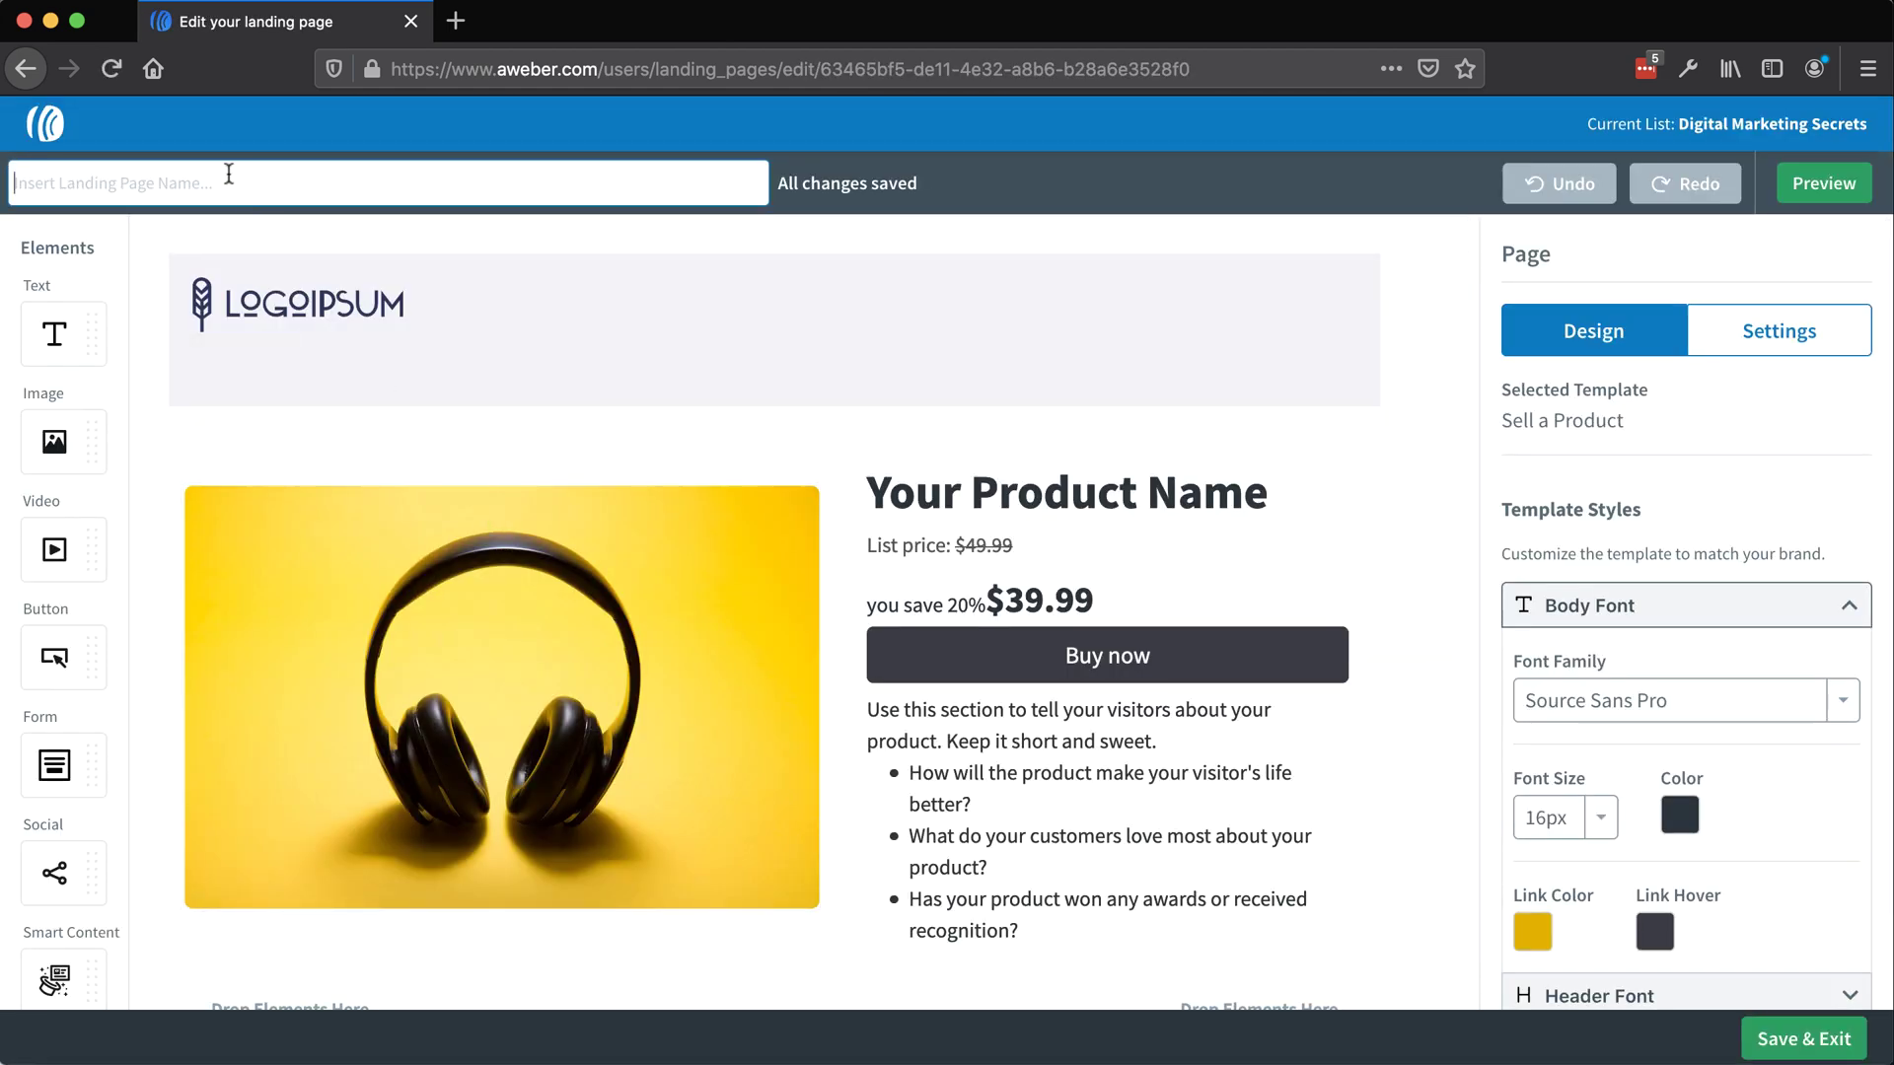
{"action": "type", "text": "Digital Marketing Secrets Revealed Ebook"}
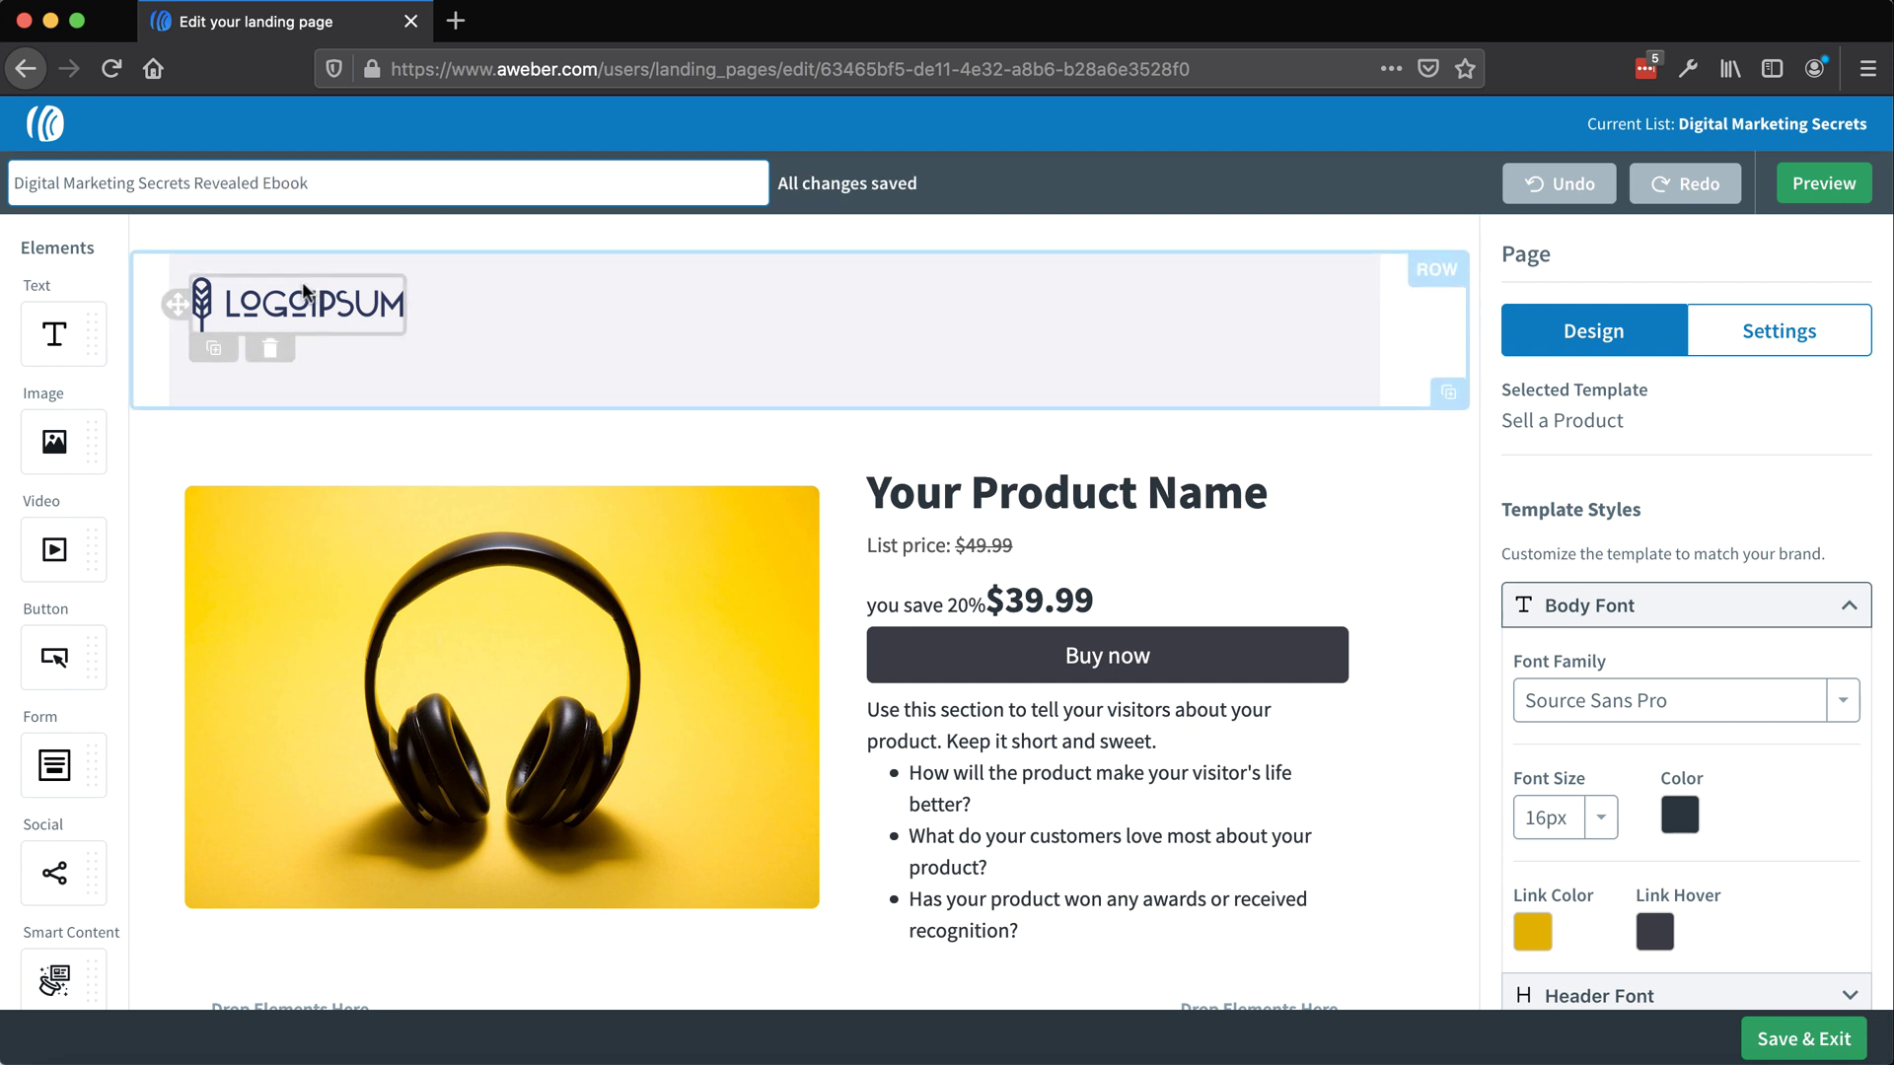
{"action": "left_click", "coordinate": [390, 306]}
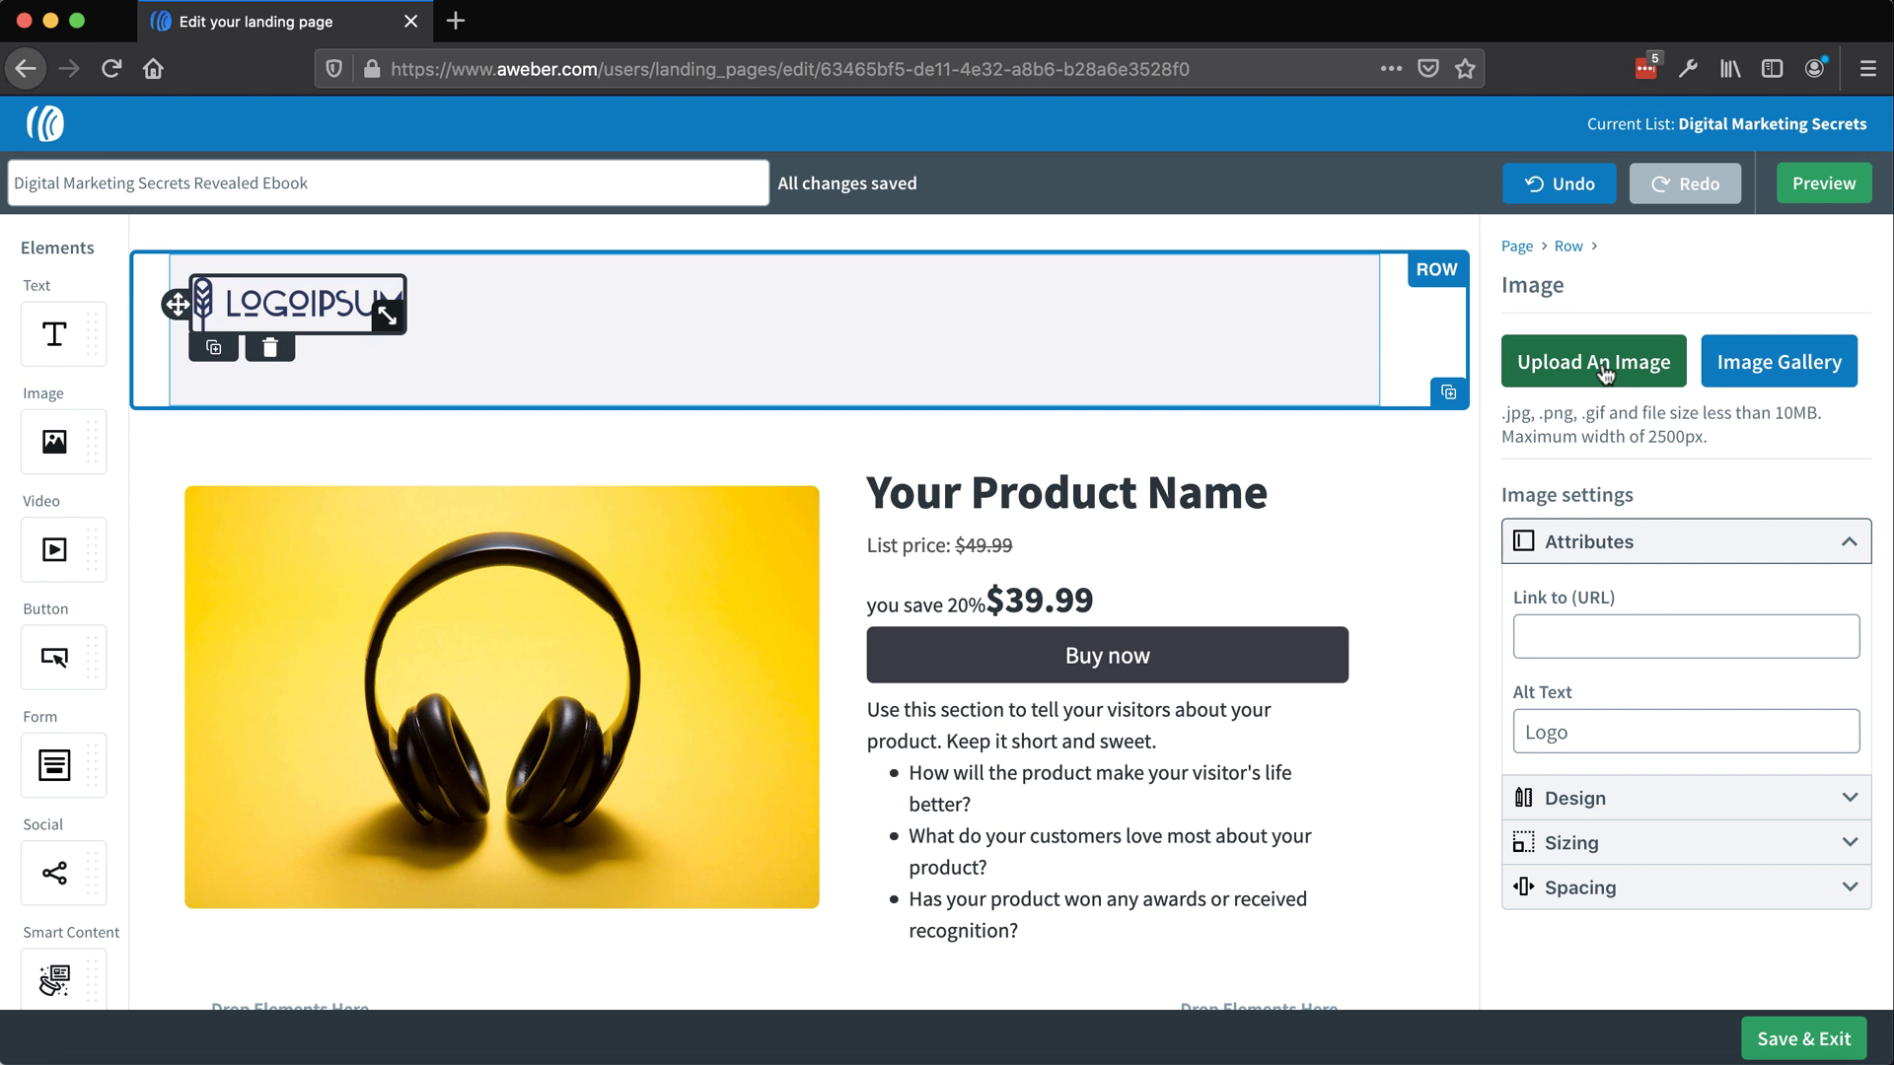
Step: Upload the personal logo file to replace the placeholder logo
{"action": "left_click", "coordinate": [1603, 373]}
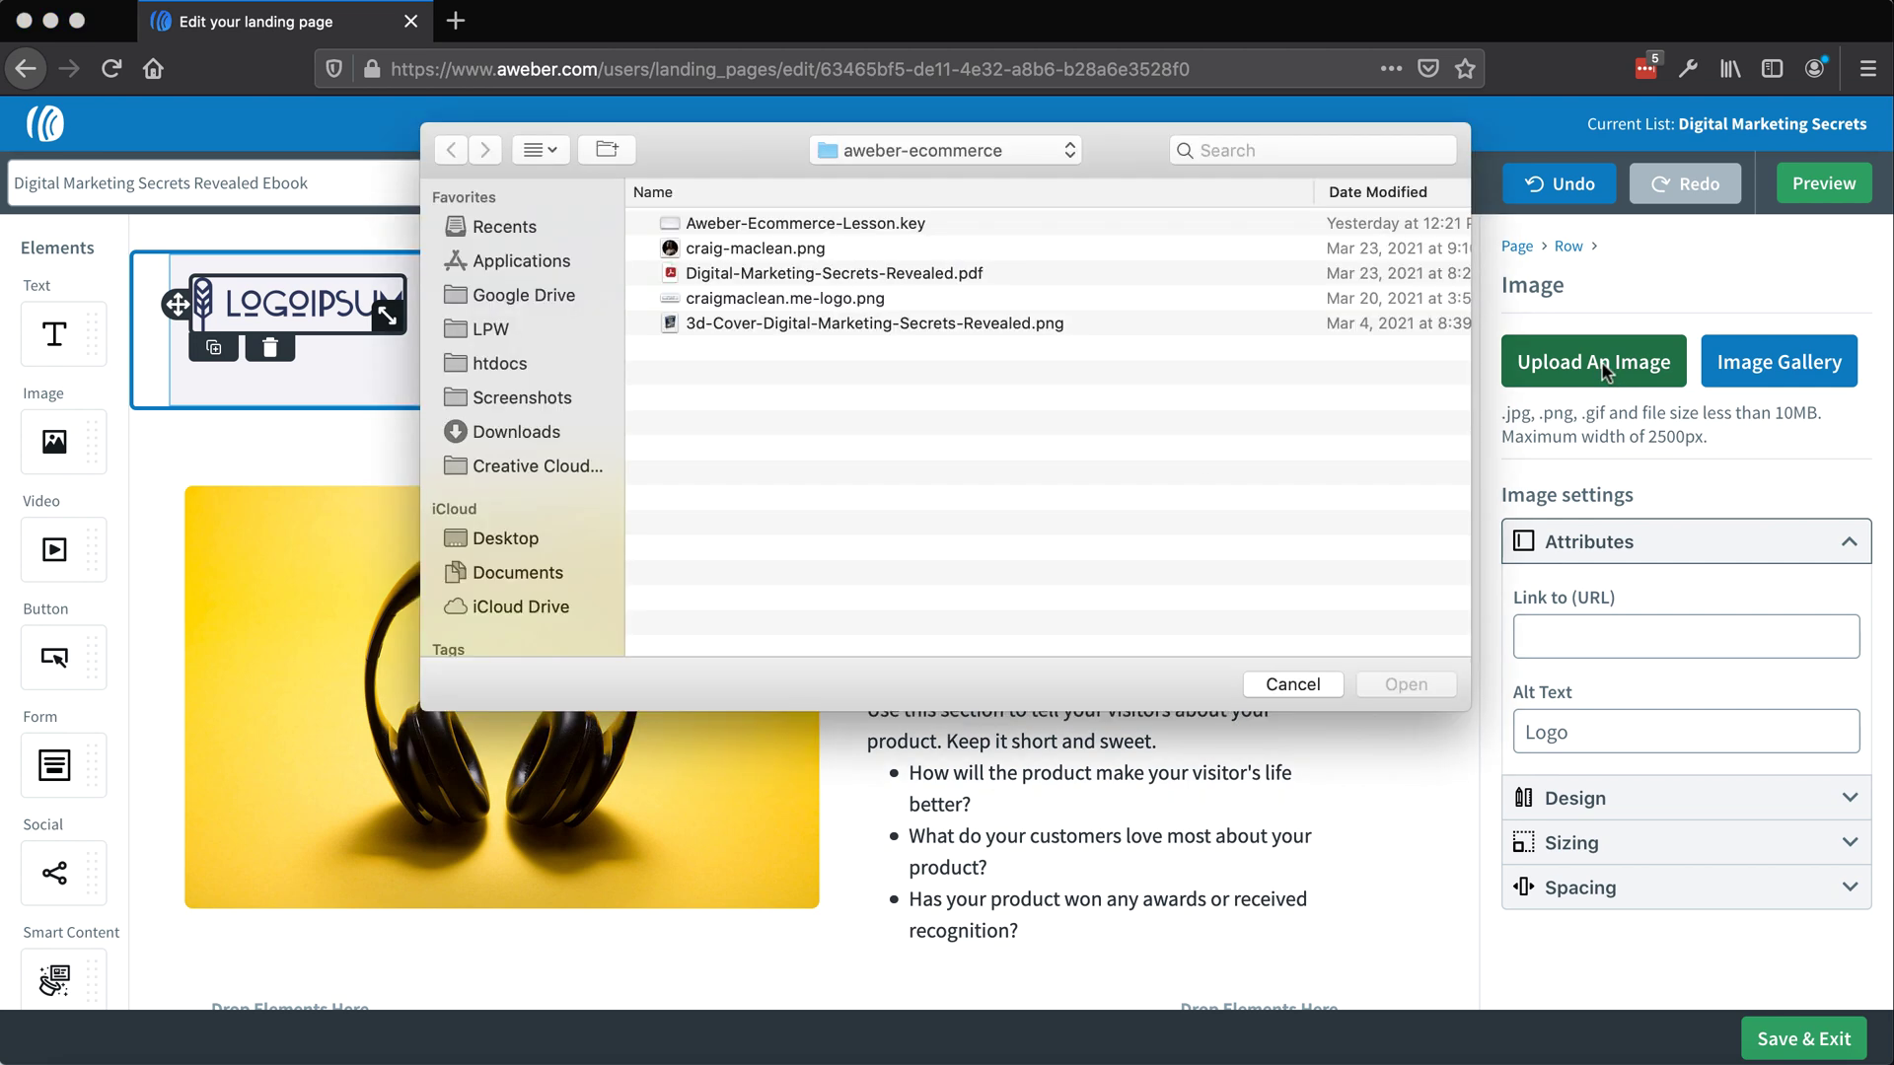
{"action": "left_click", "coordinate": [868, 300]}
{"action": "left_click", "coordinate": [1405, 686]}
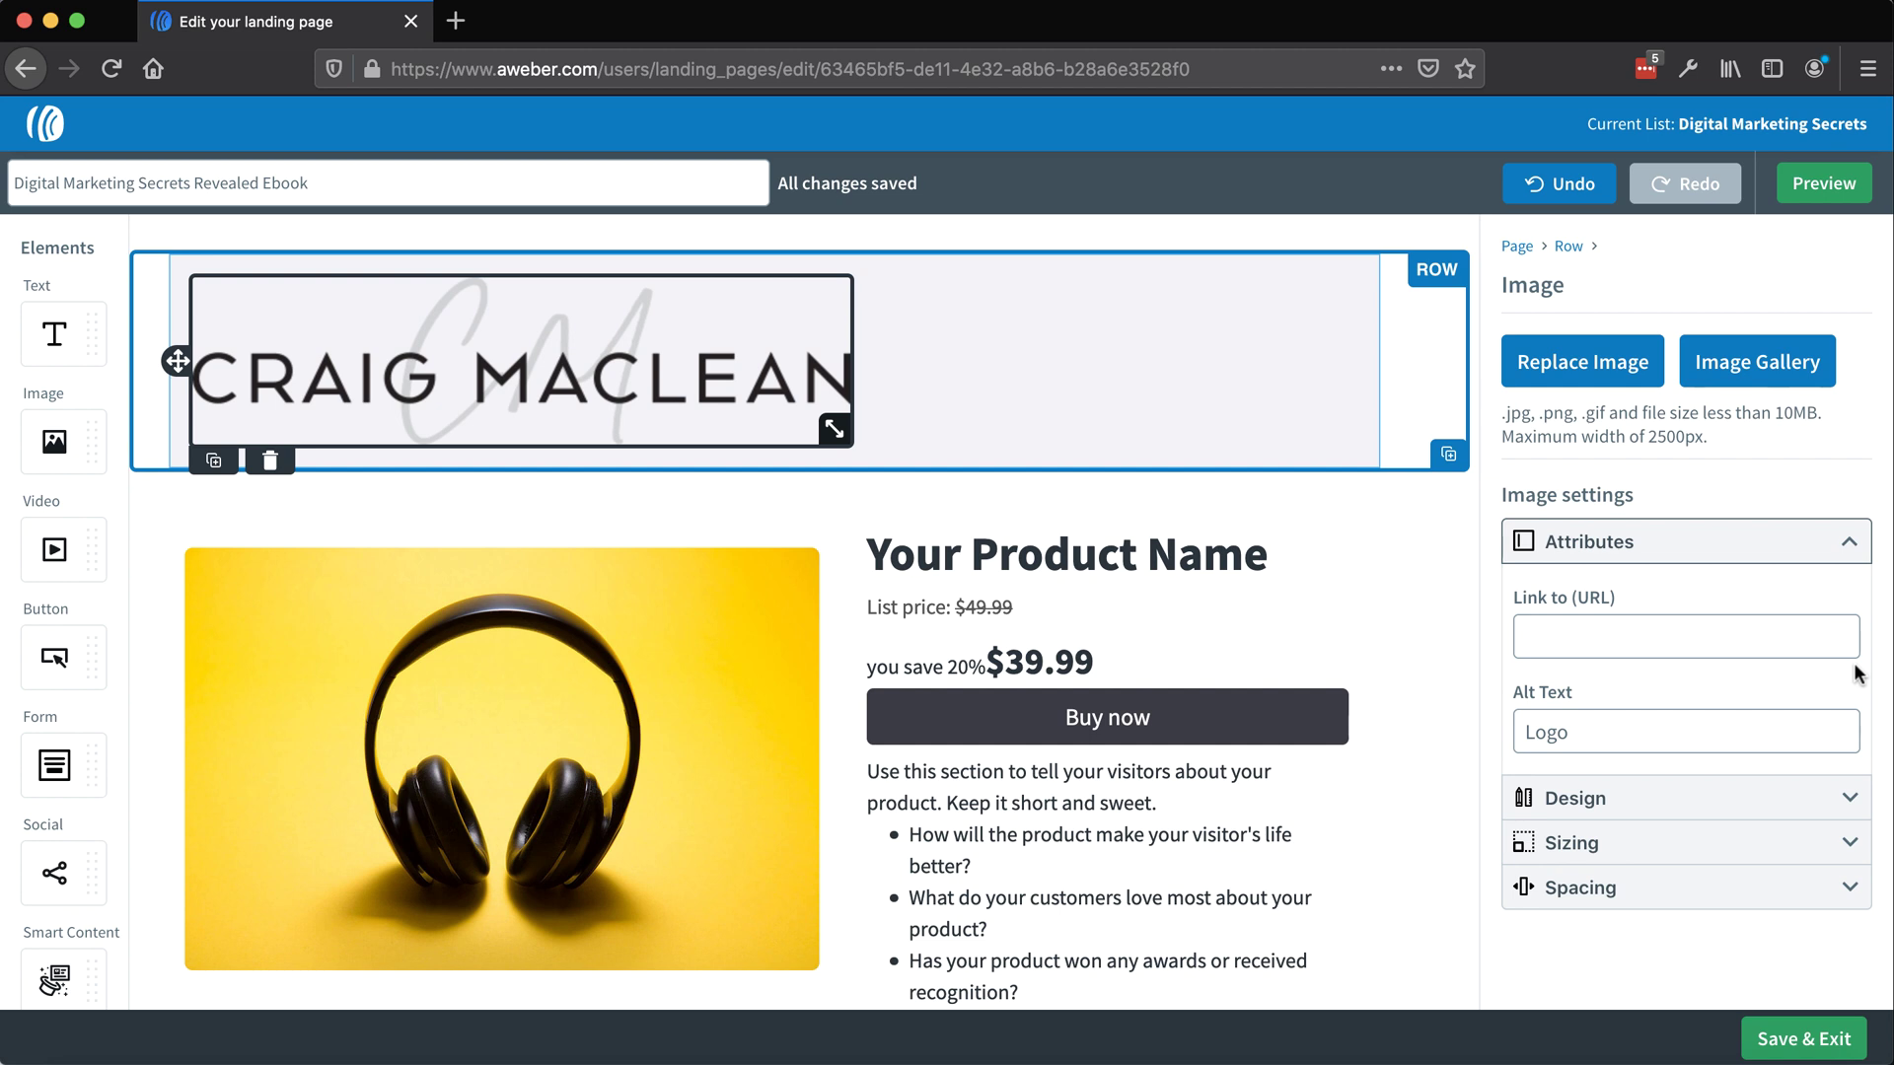
Step: Link the logo to the author's website and set the site name as alt text
{"action": "left_click", "coordinate": [1790, 649]}
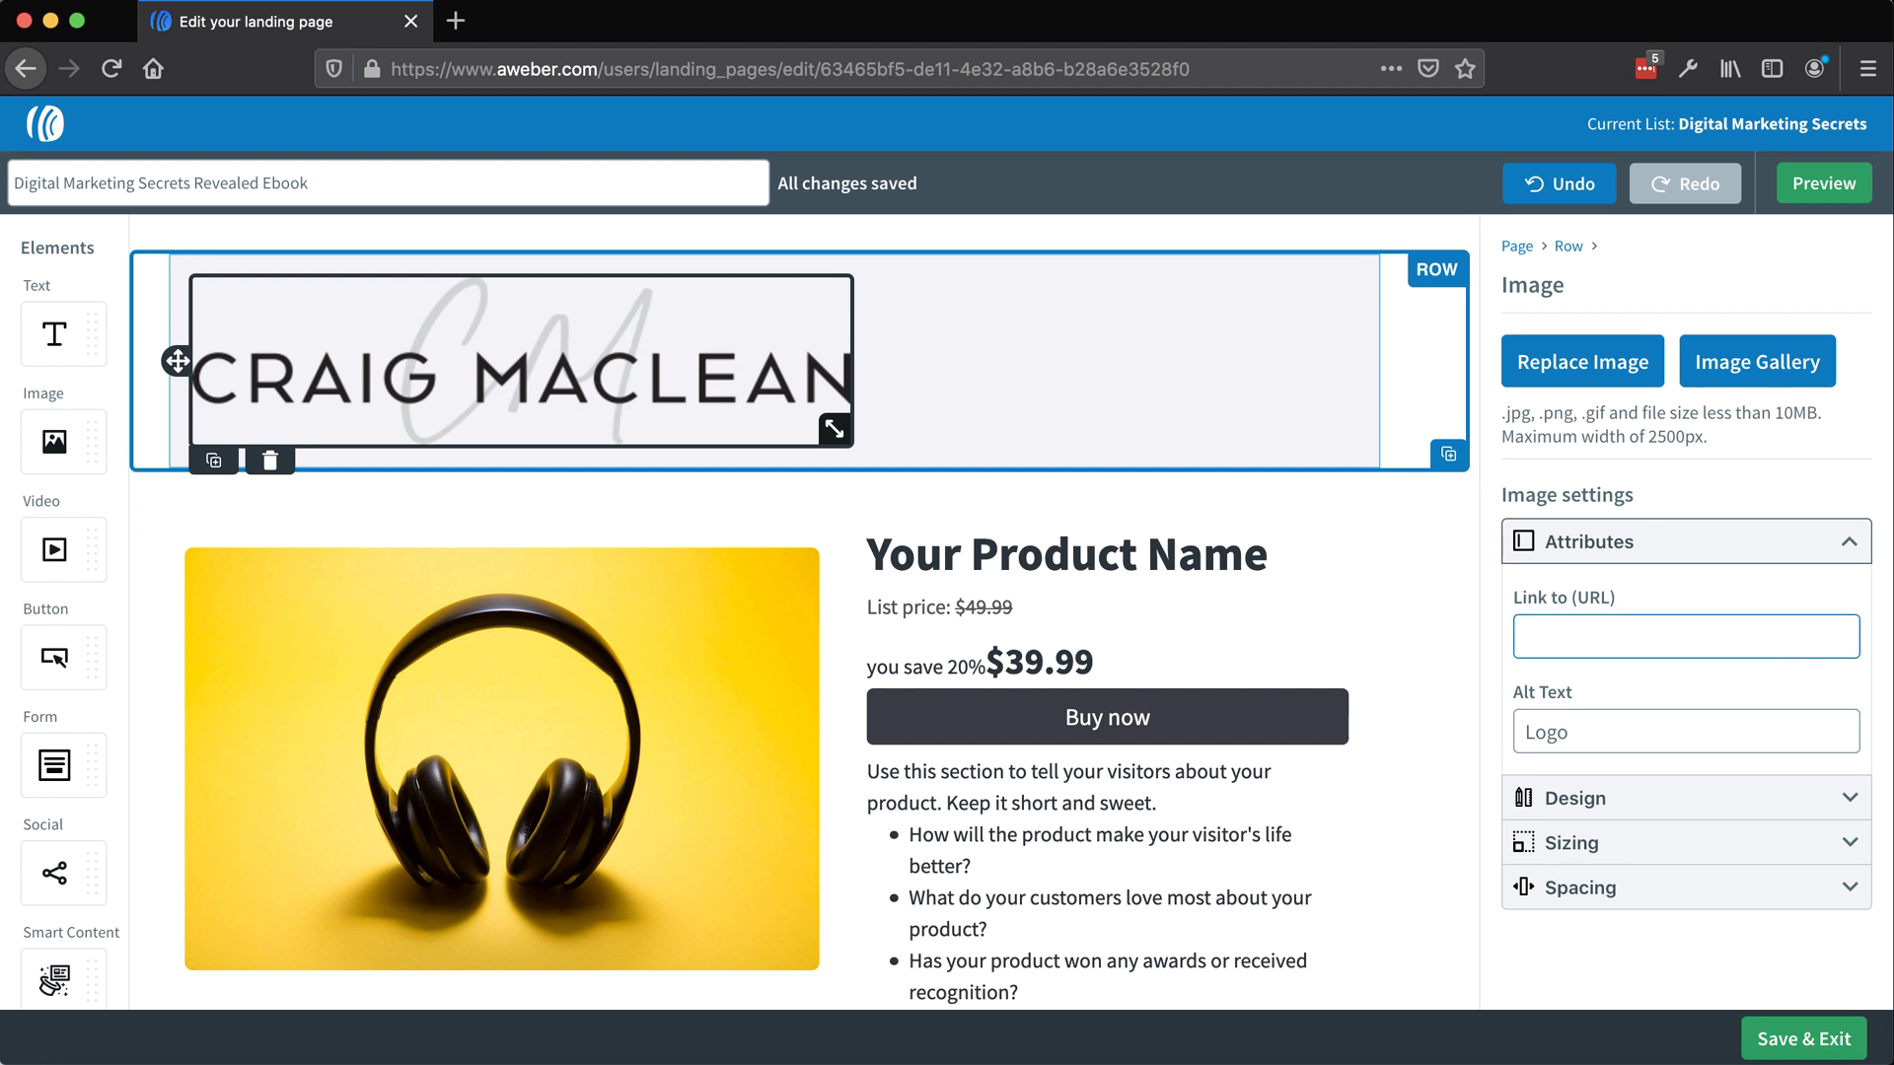
{"action": "type", "text": "https://craigmaclean.me"}
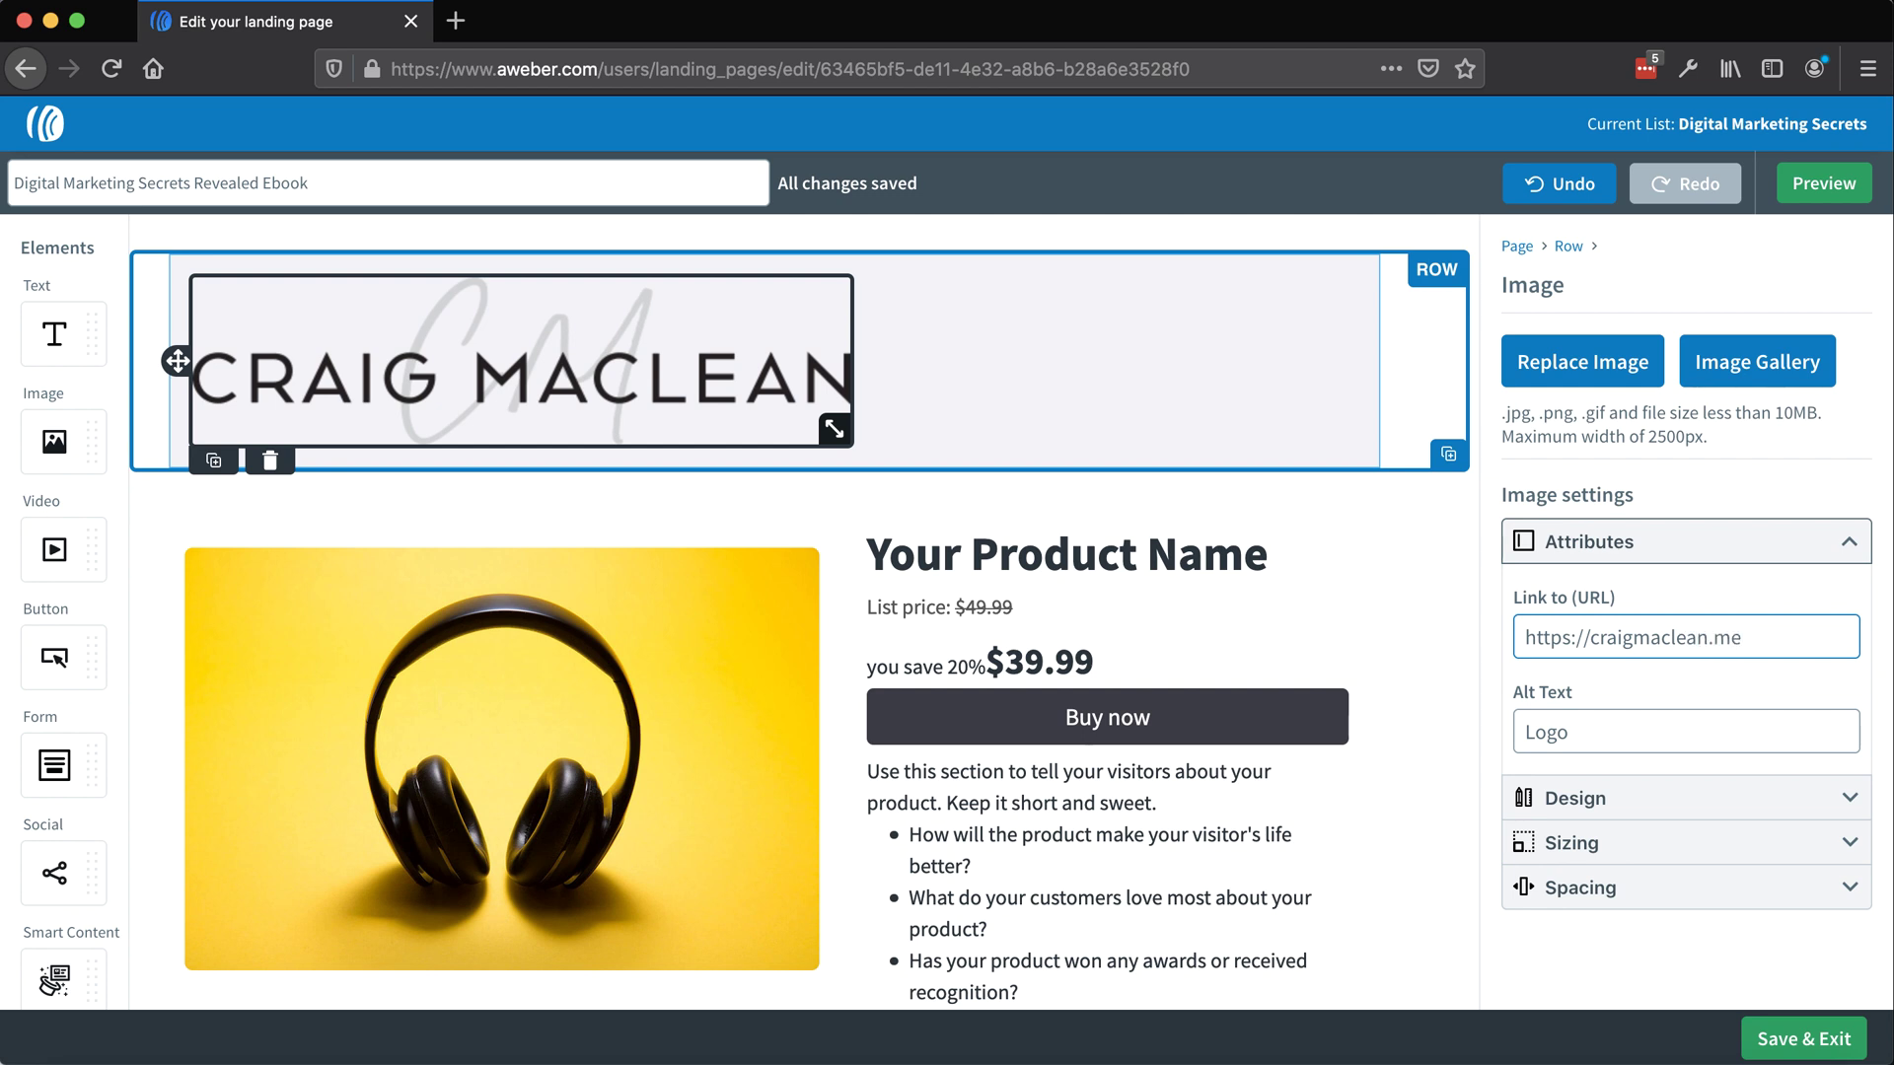
{"action": "left_click", "coordinate": [1601, 730]}
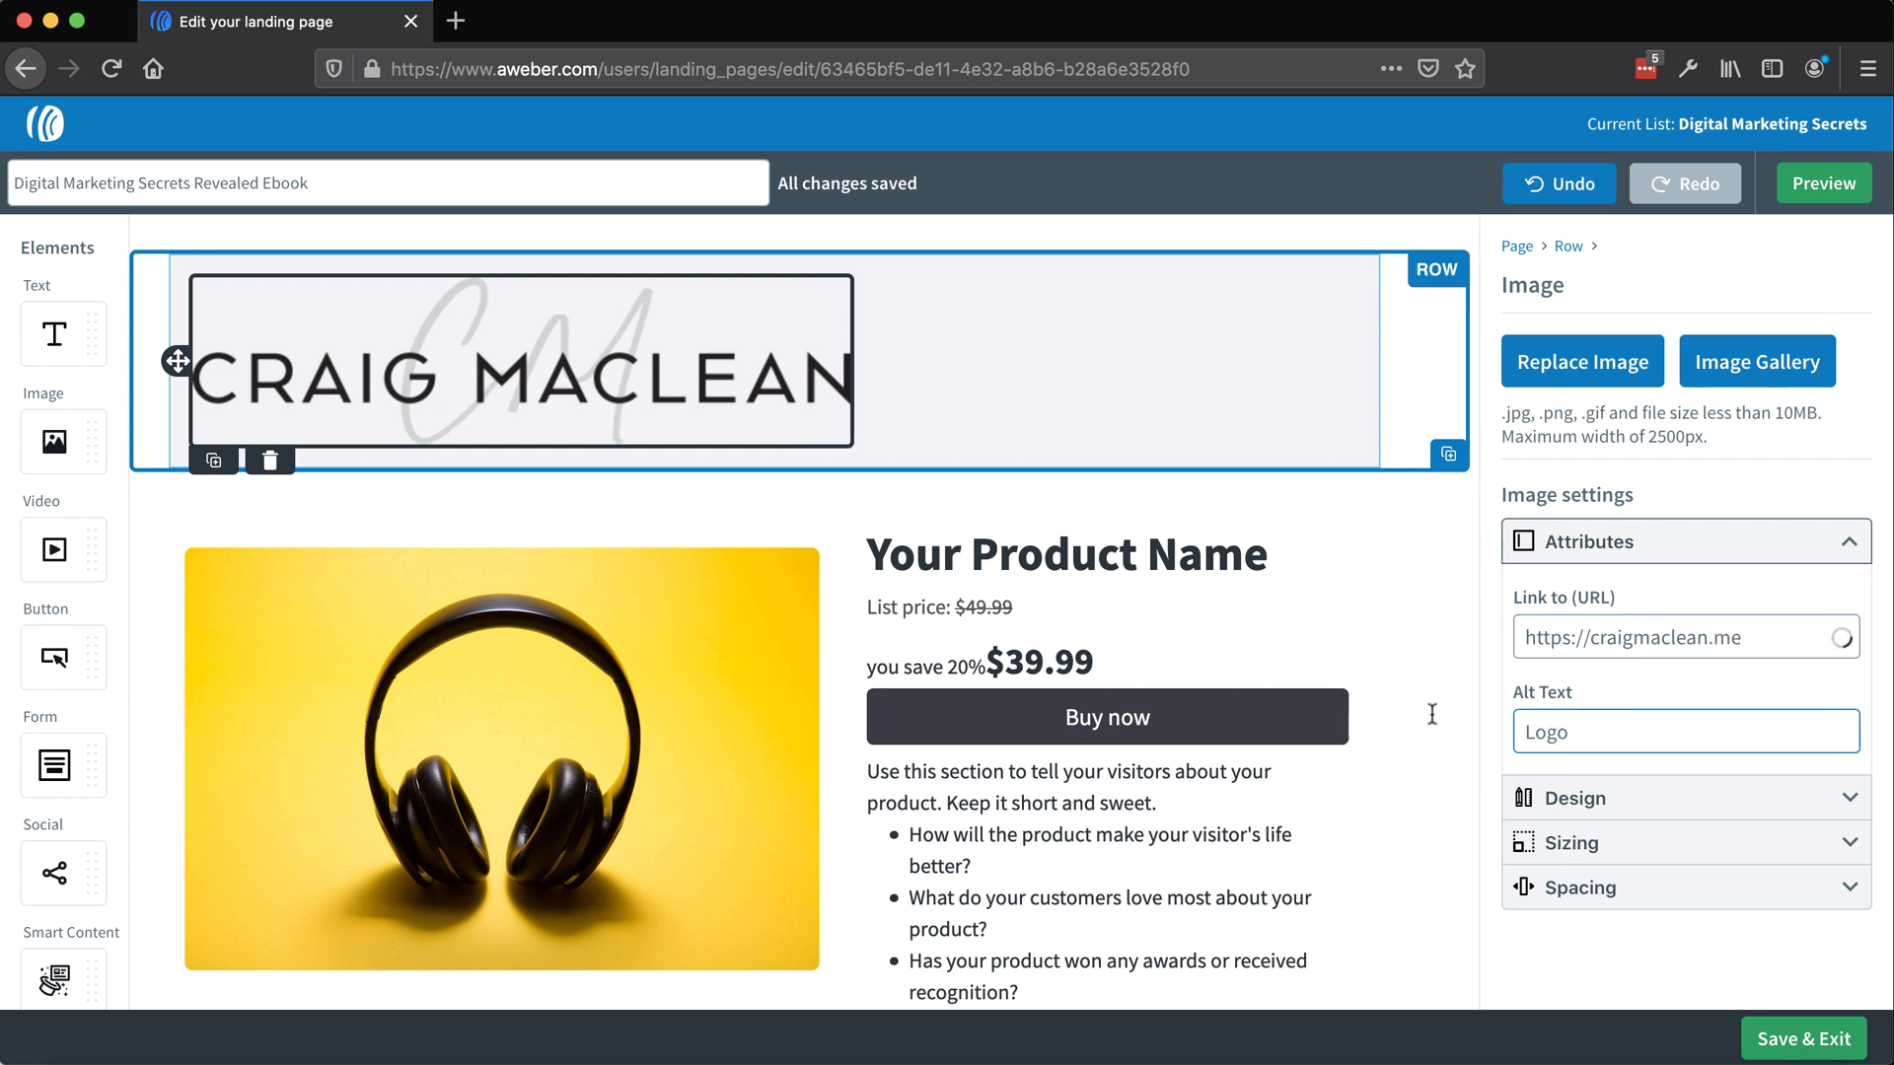
{"action": "key", "text": "ctrl+a"}
{"action": "key", "text": "BackSpace"}
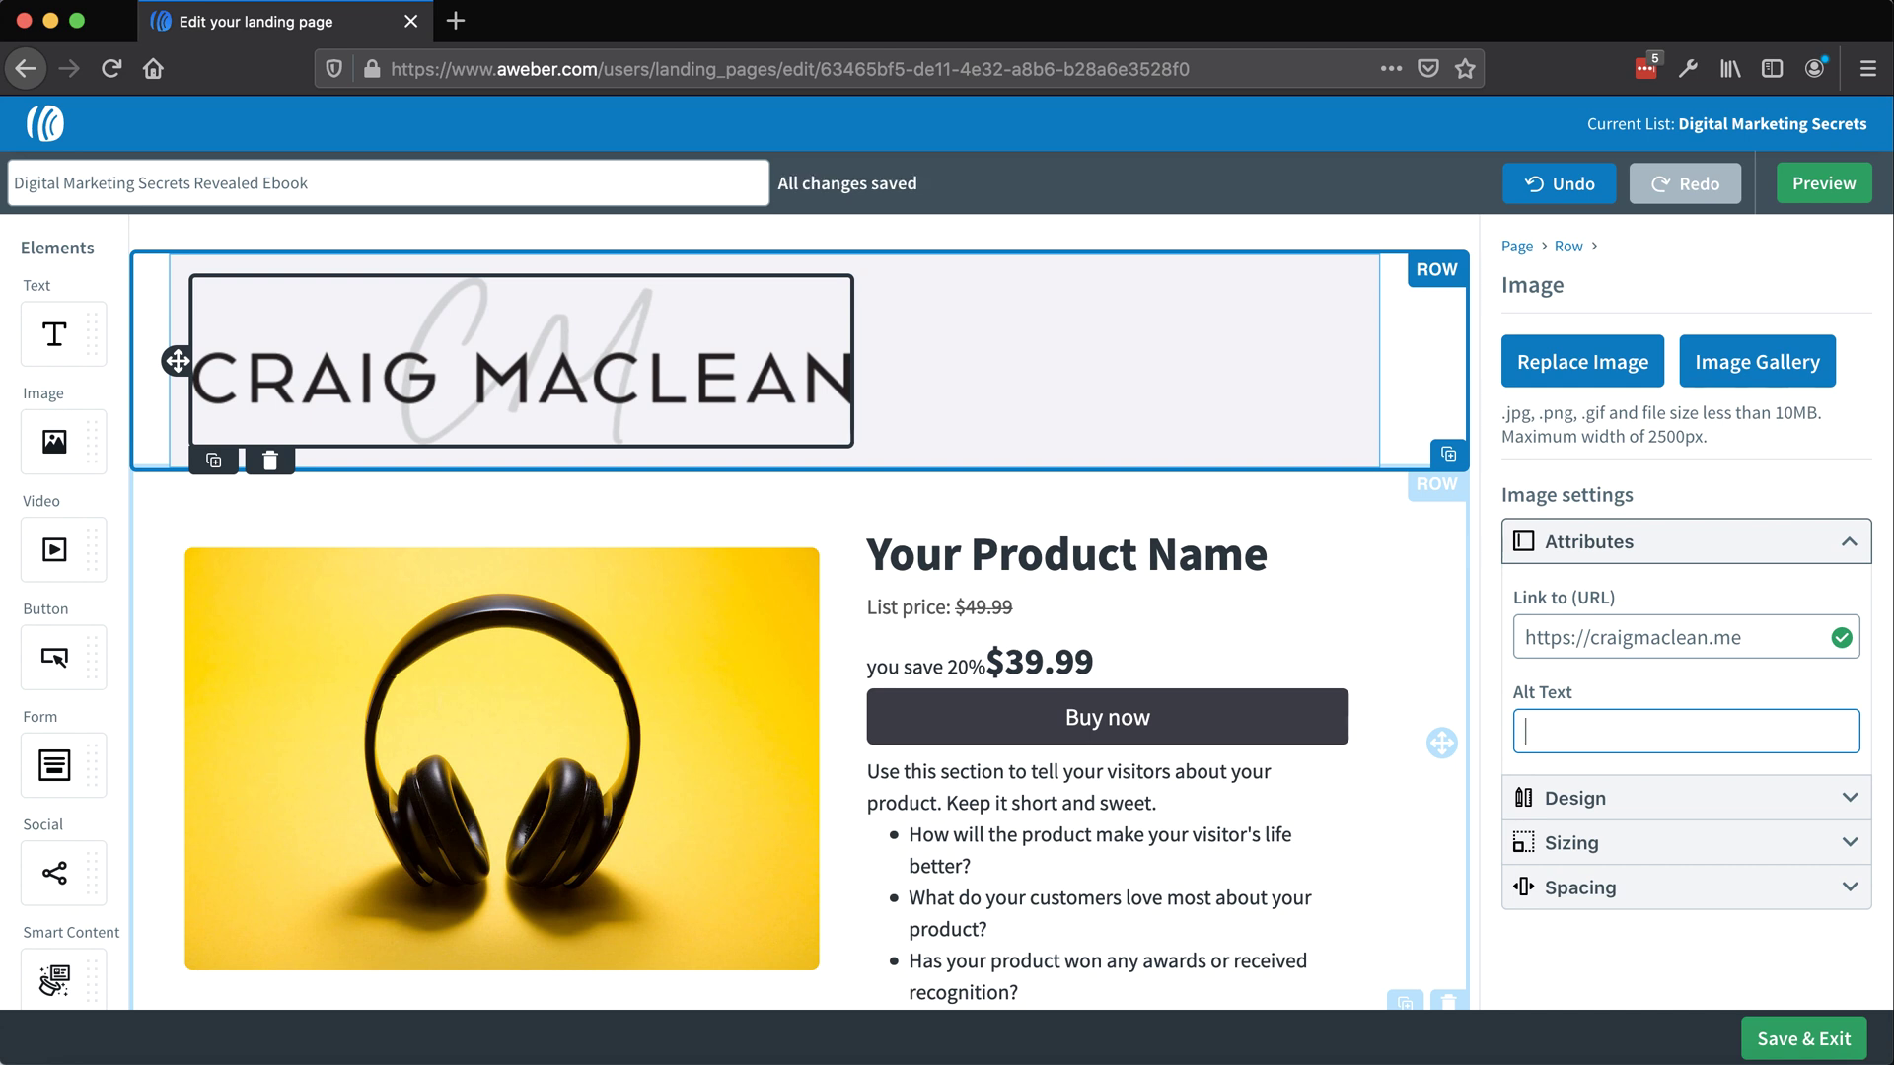
{"action": "type", "text": "CraigMaclean.me"}
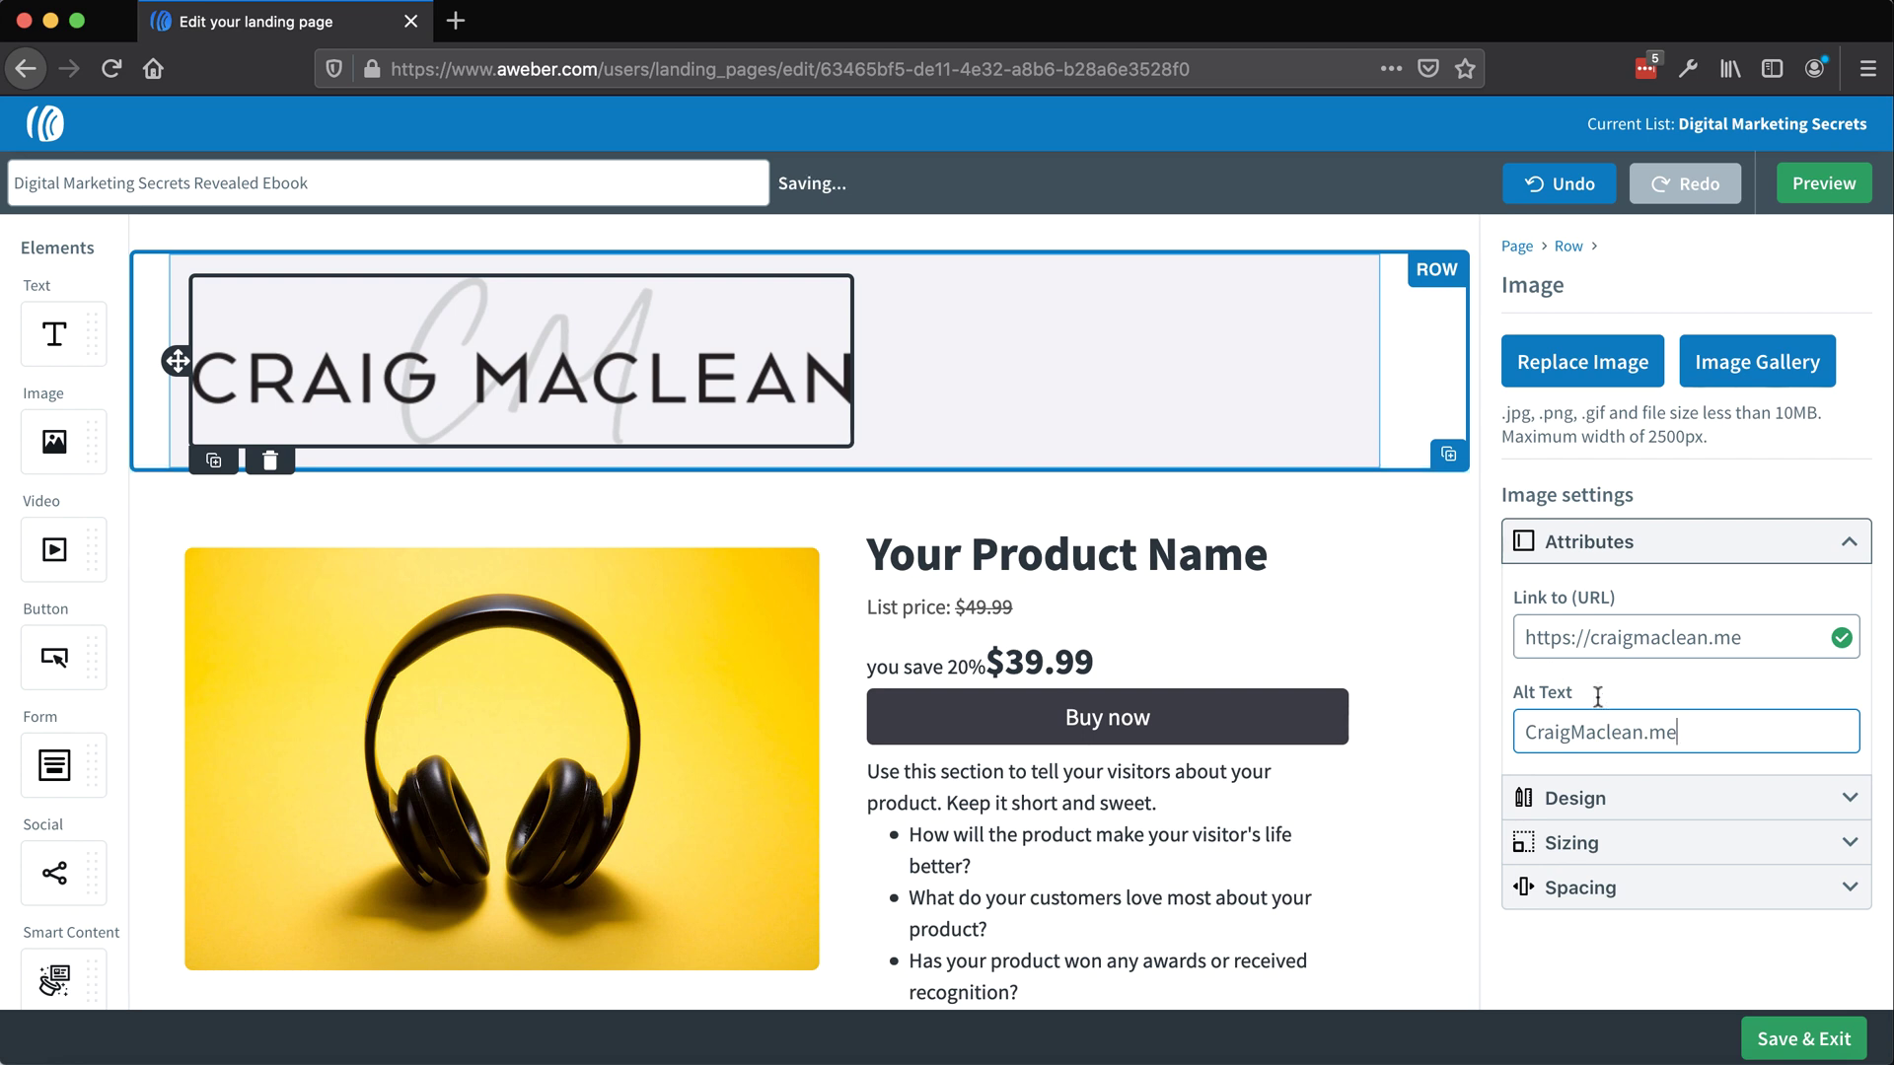
{"action": "left_click", "coordinate": [1646, 795]}
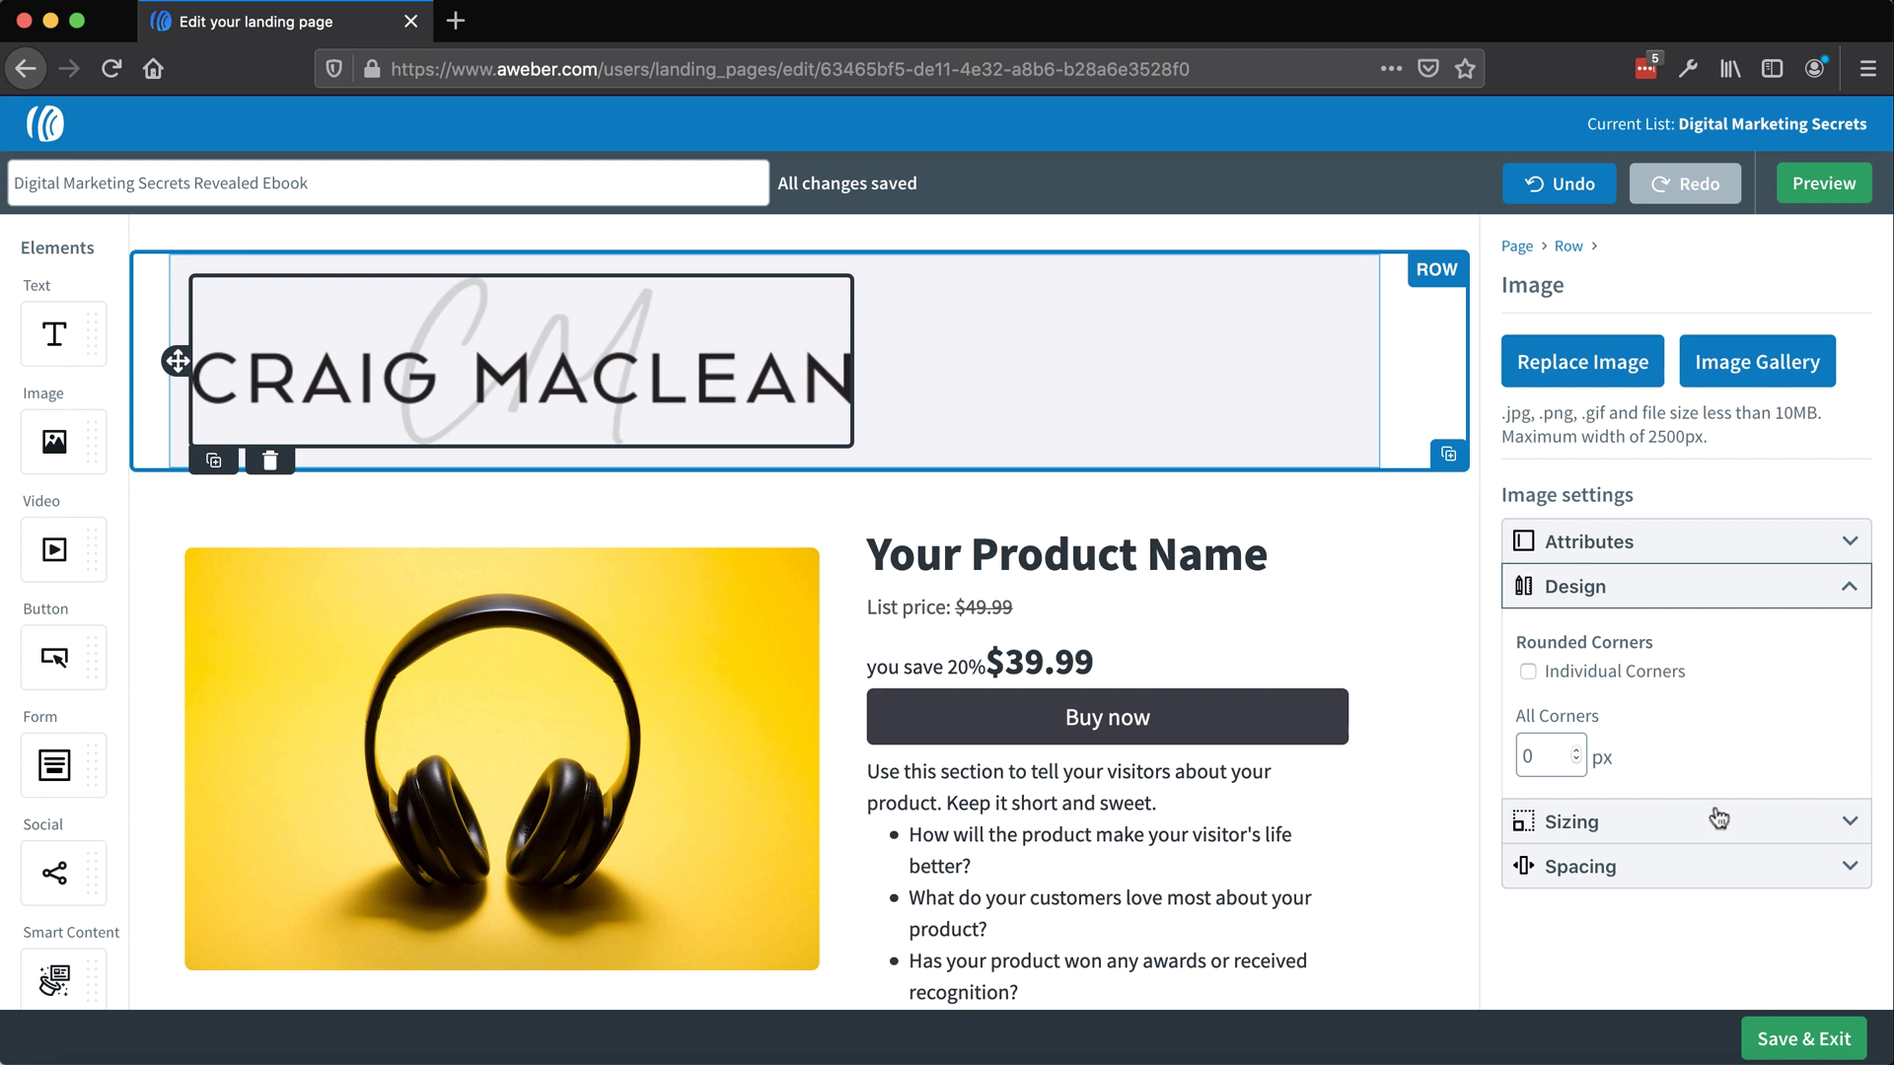
Step: Turn off Auto Width and shrink the logo to 358 by 91 px
{"action": "left_click", "coordinate": [1749, 823]}
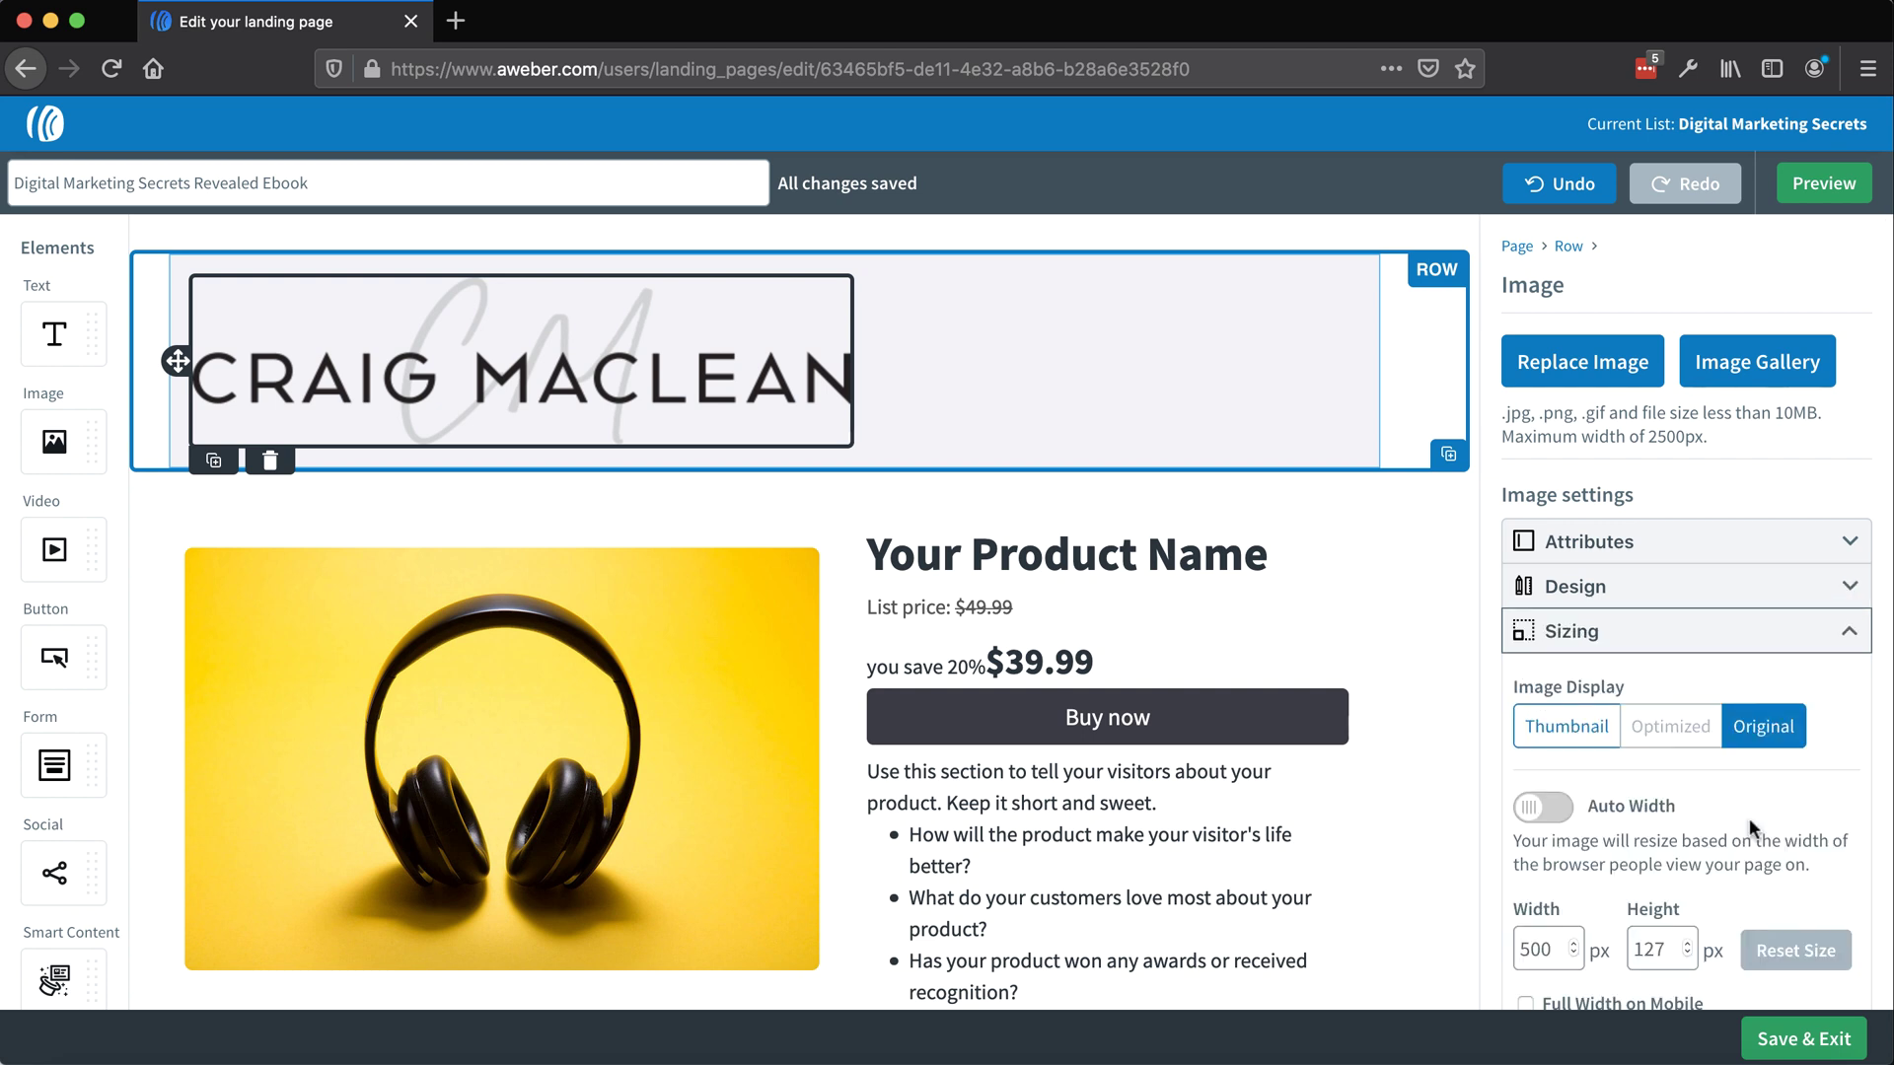
{"action": "scroll", "coordinate": [1749, 819], "scroll_direction": "down", "scroll_amount": 1}
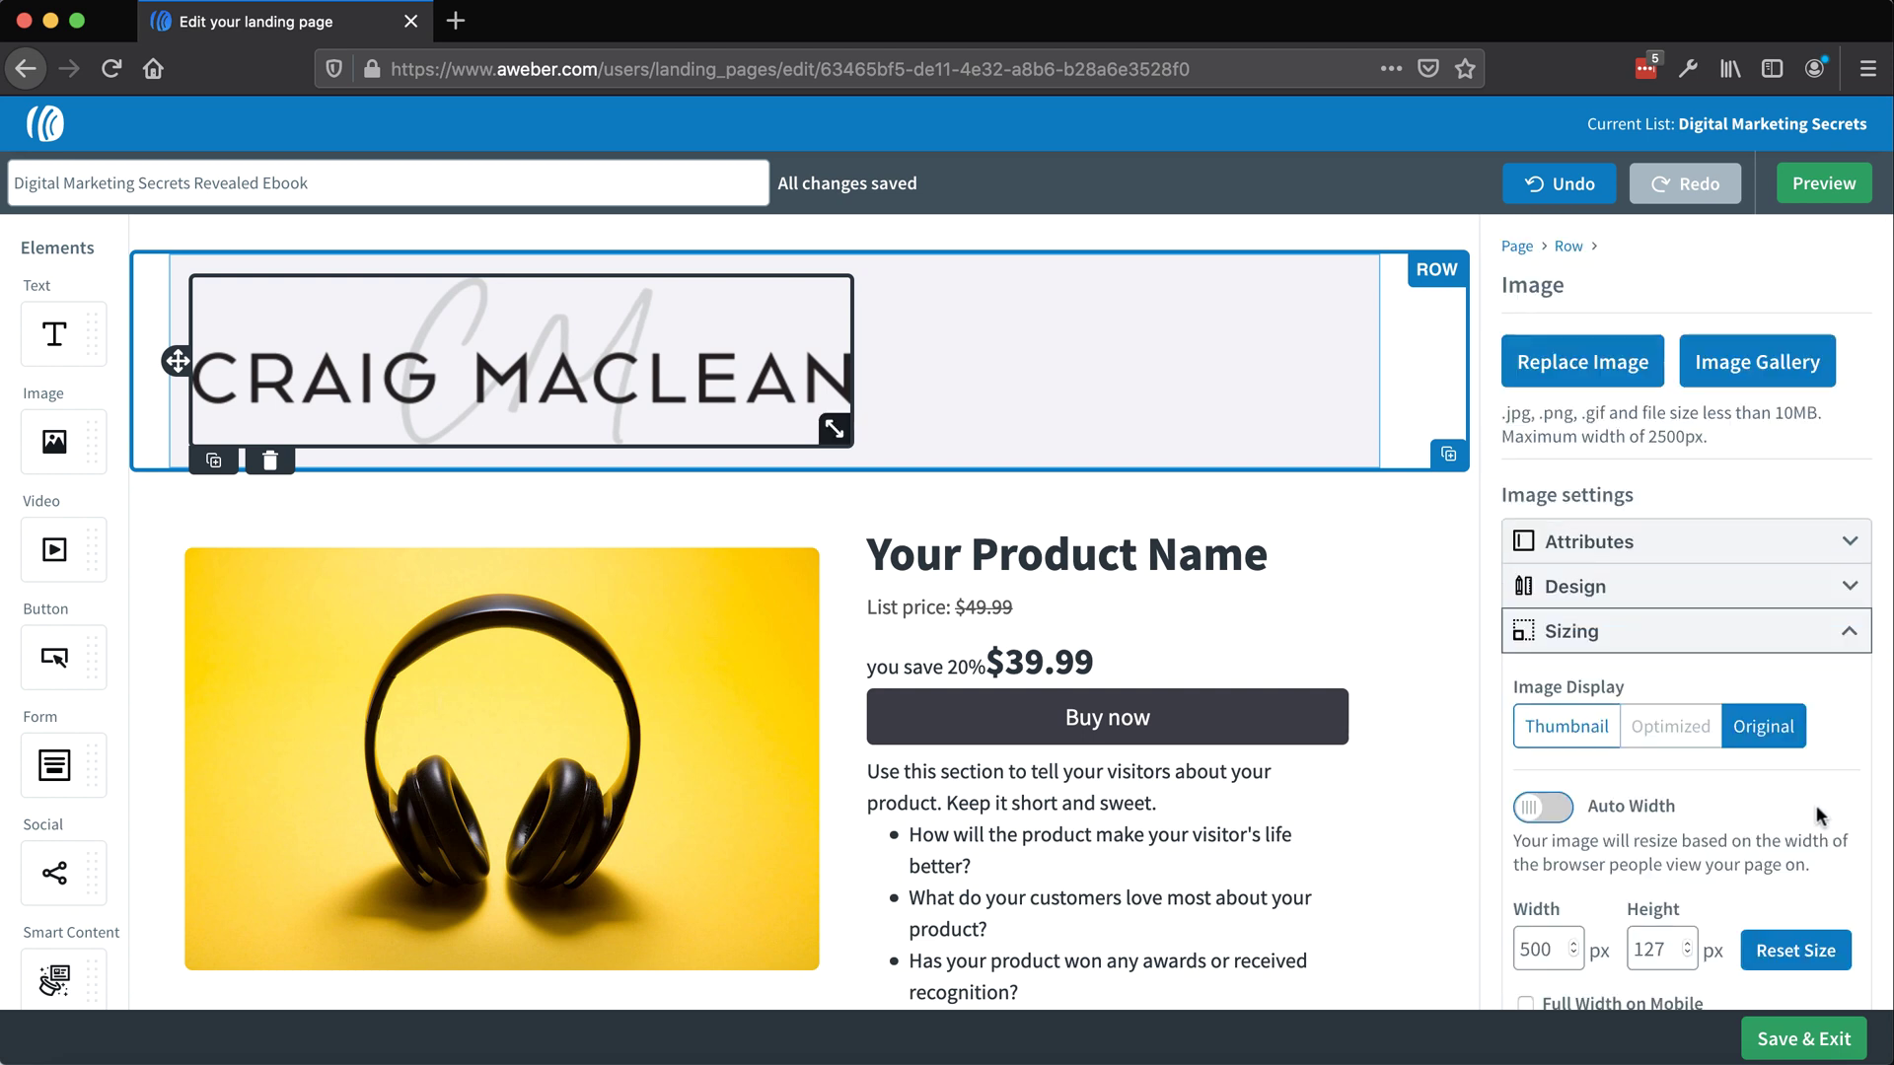
{"action": "scroll", "coordinate": [1760, 784], "scroll_direction": "down", "scroll_amount": 1}
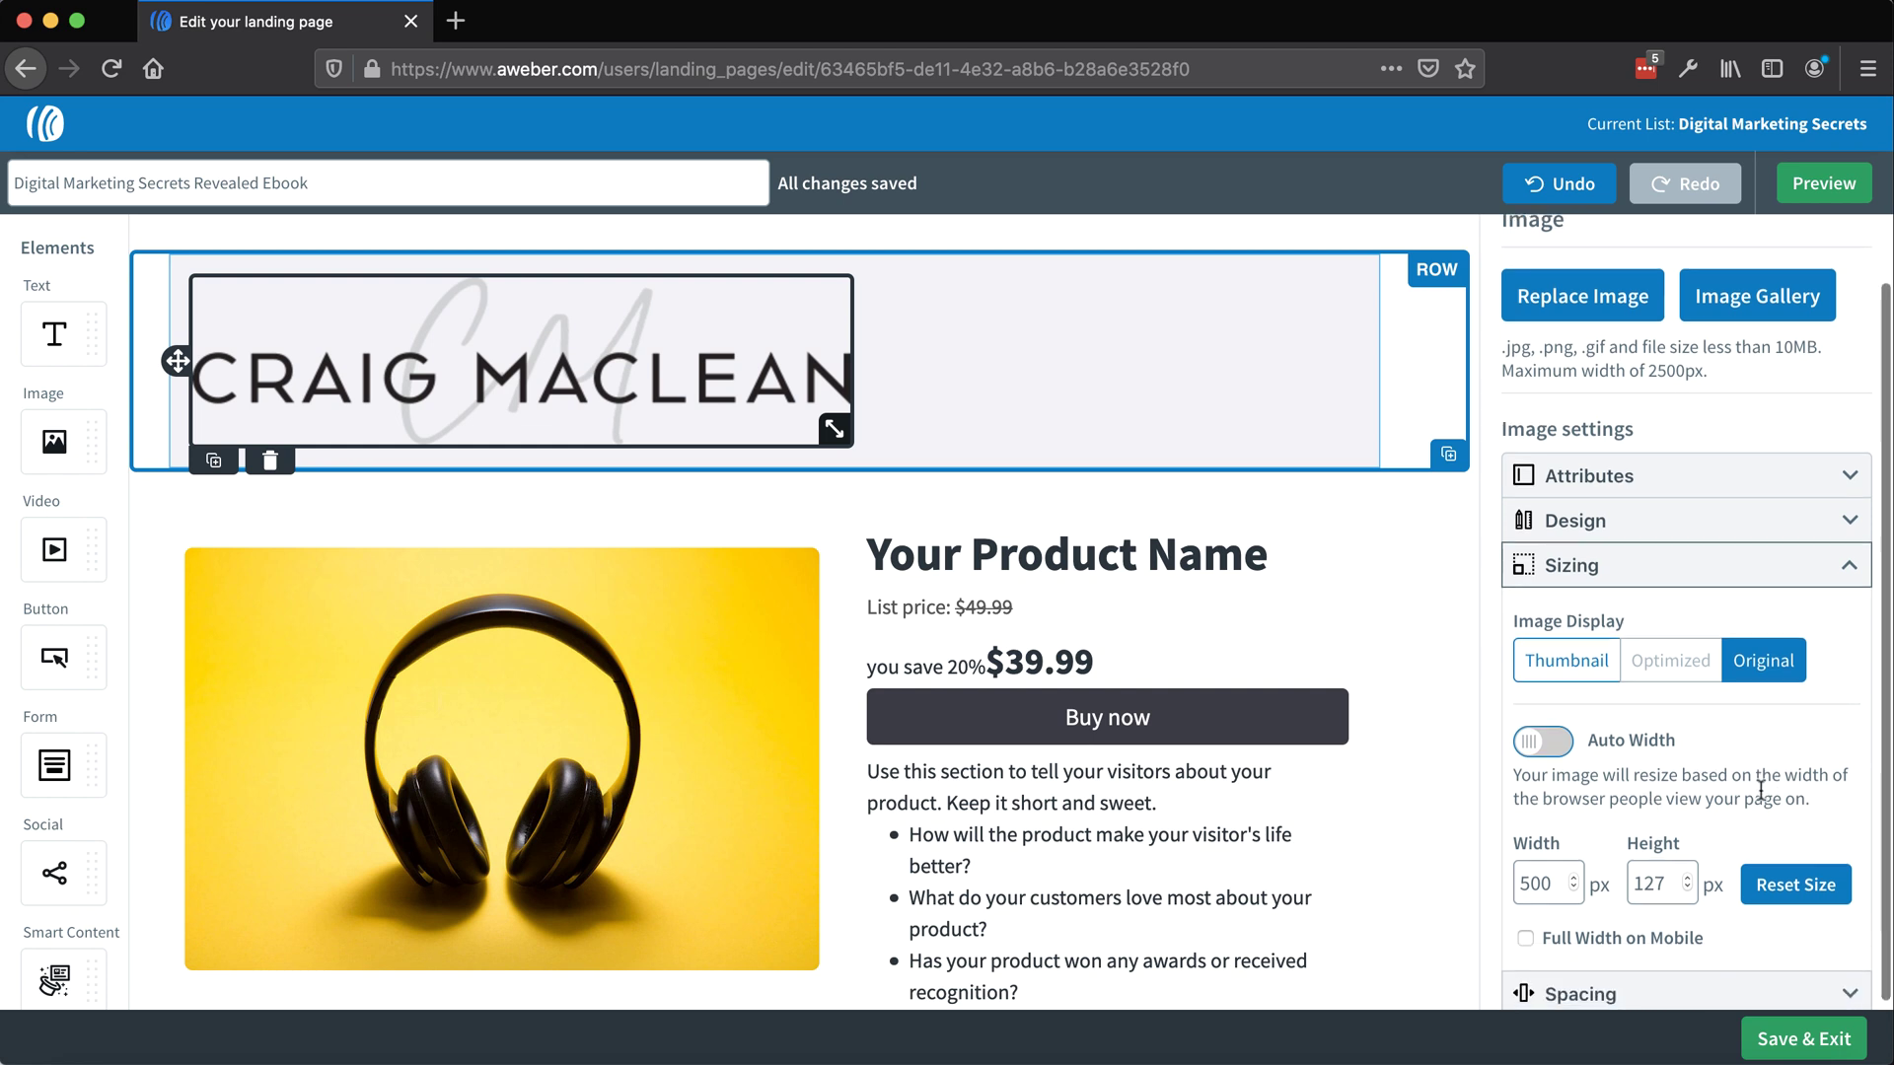
{"action": "left_click", "coordinate": [1555, 742]}
{"action": "left_click", "coordinate": [1553, 742]}
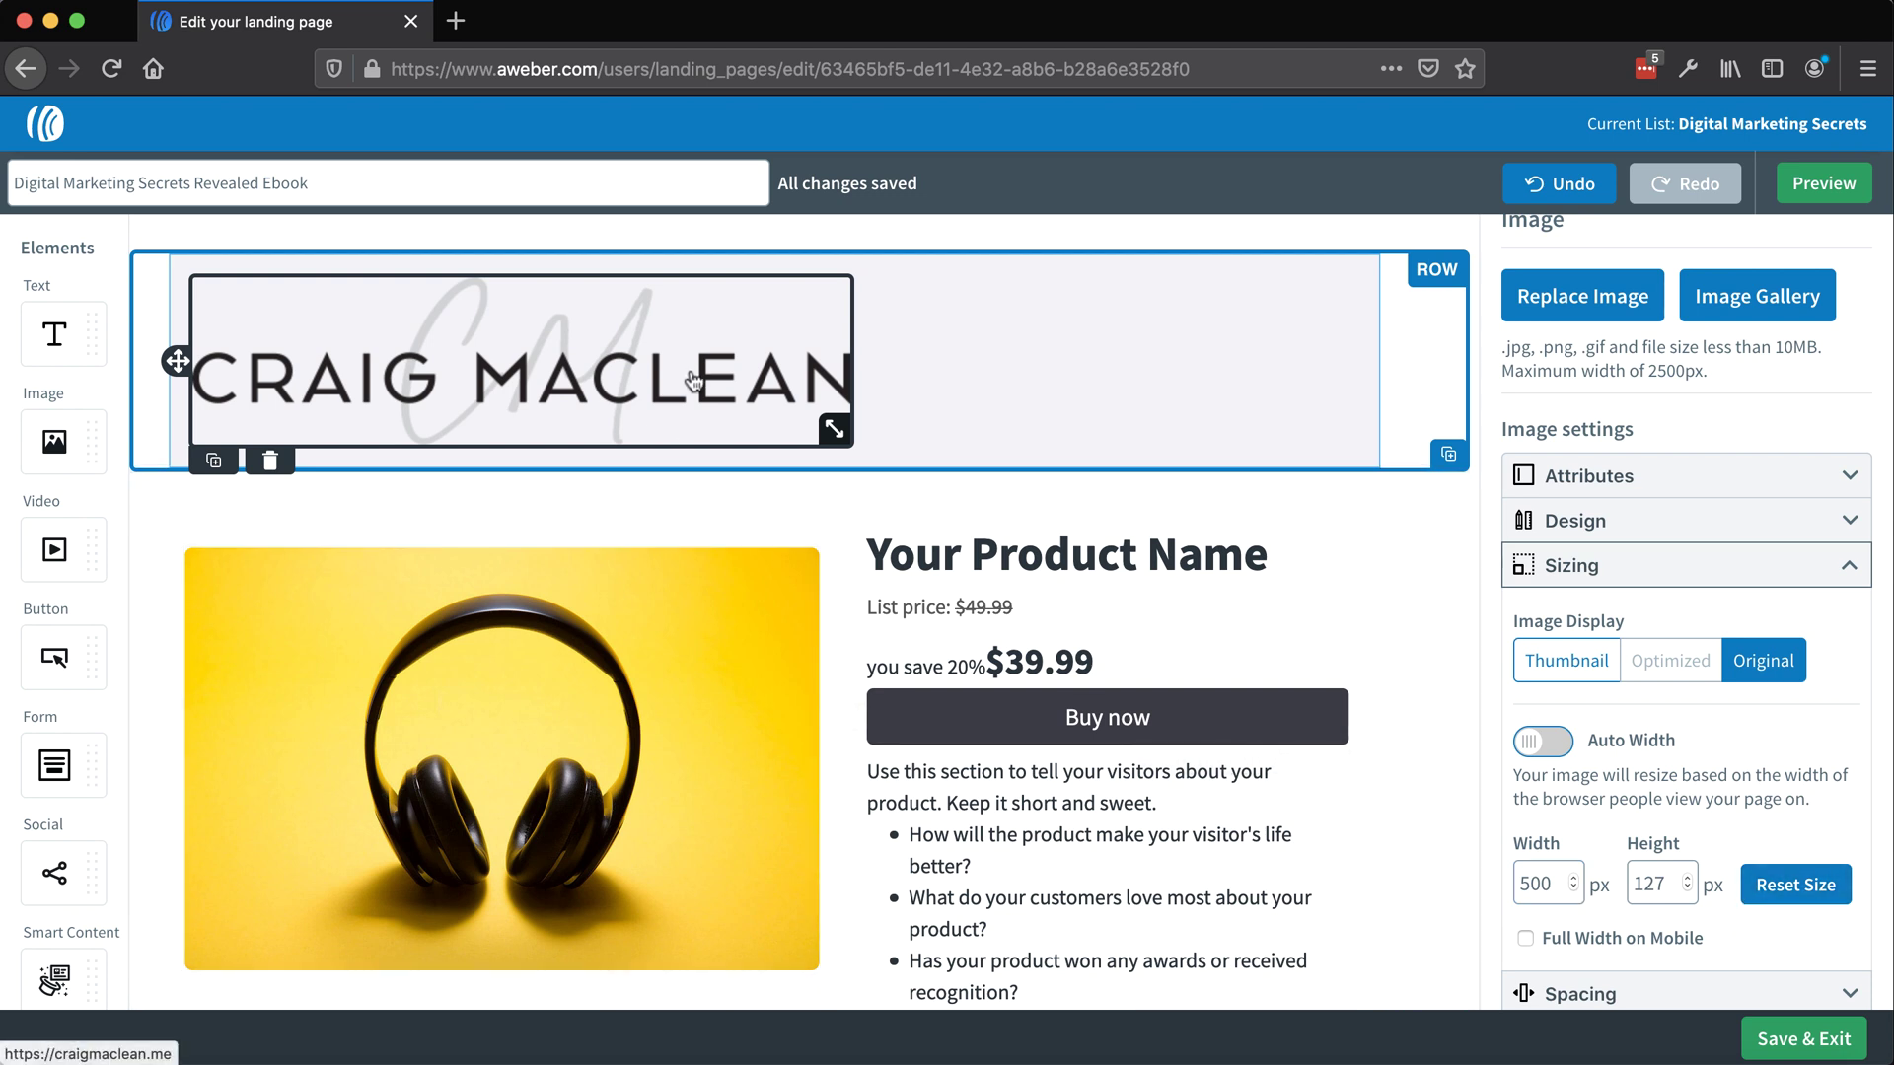
{"action": "left_click_drag", "start_coordinate": [836, 429], "coordinate": [679, 381]}
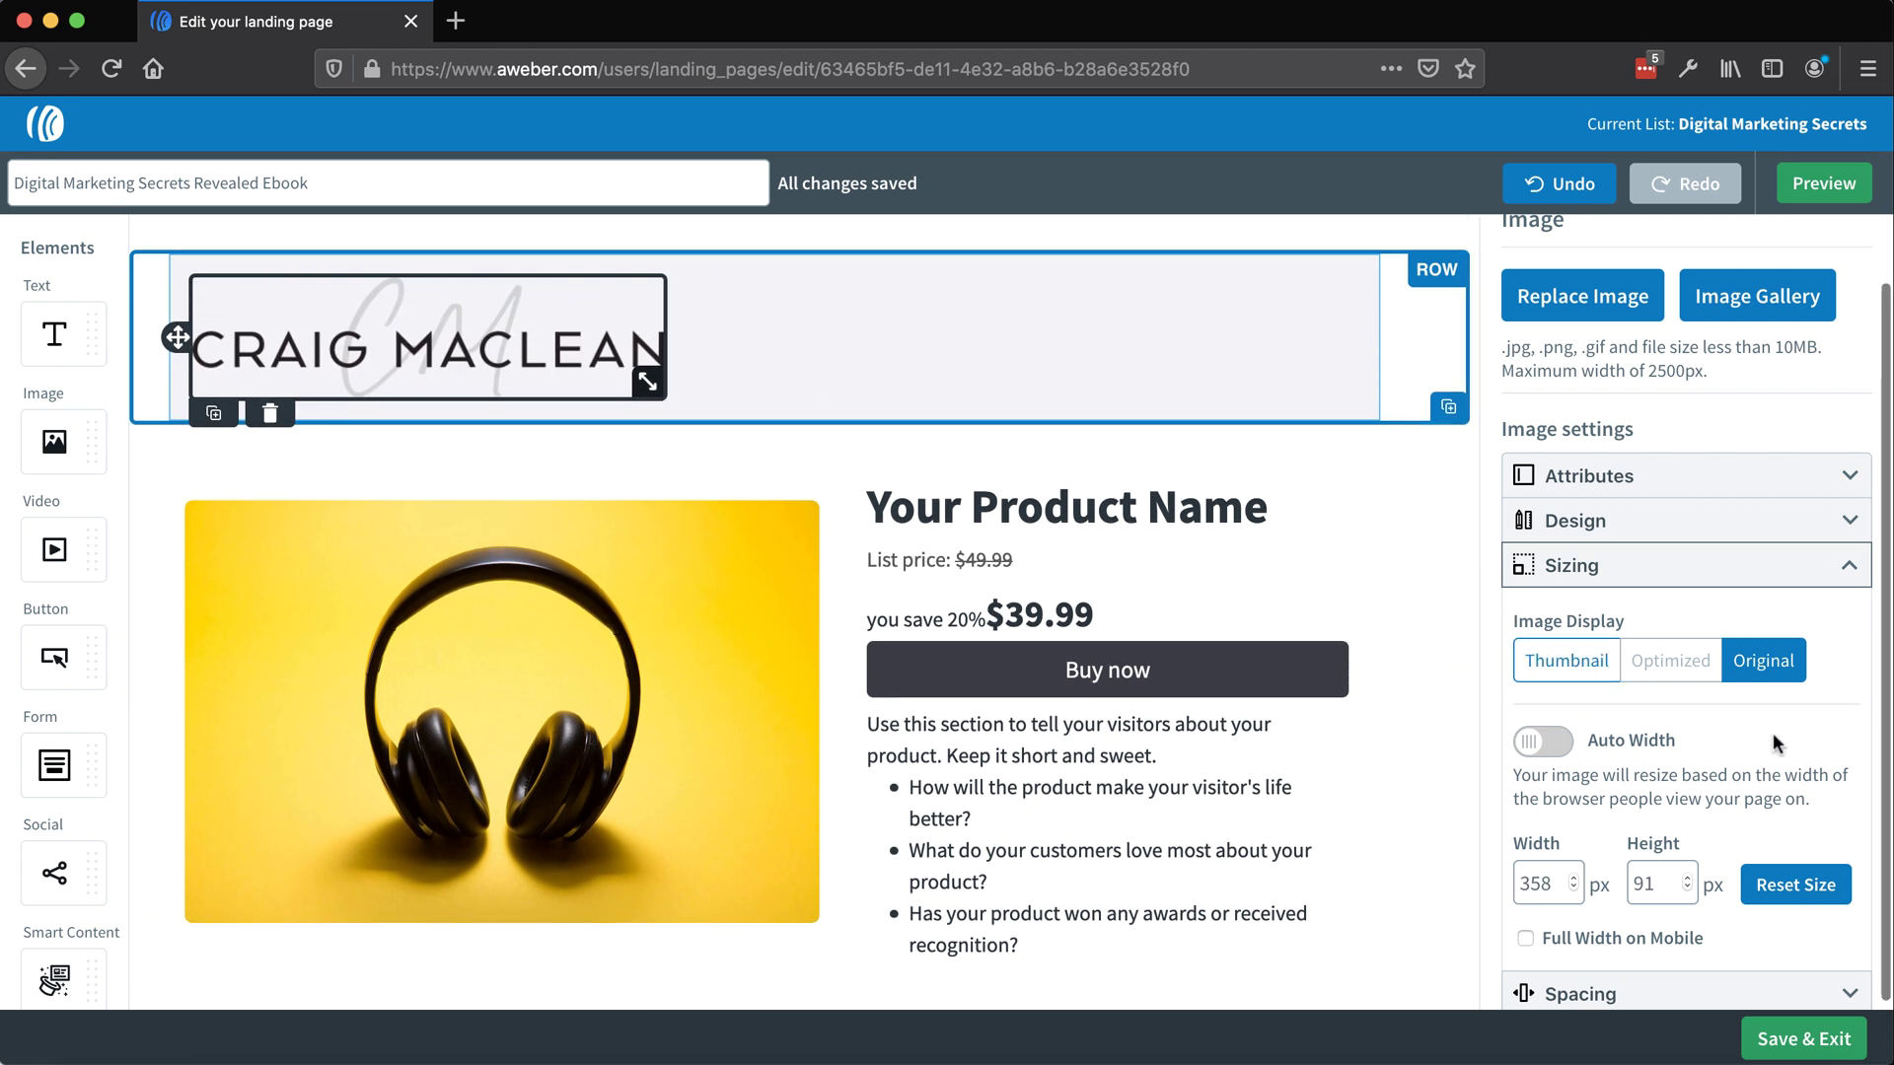
Step: Make the logo full width on mobile and centre it in the header row
{"action": "scroll", "coordinate": [1773, 732], "scroll_direction": "down", "scroll_amount": 1}
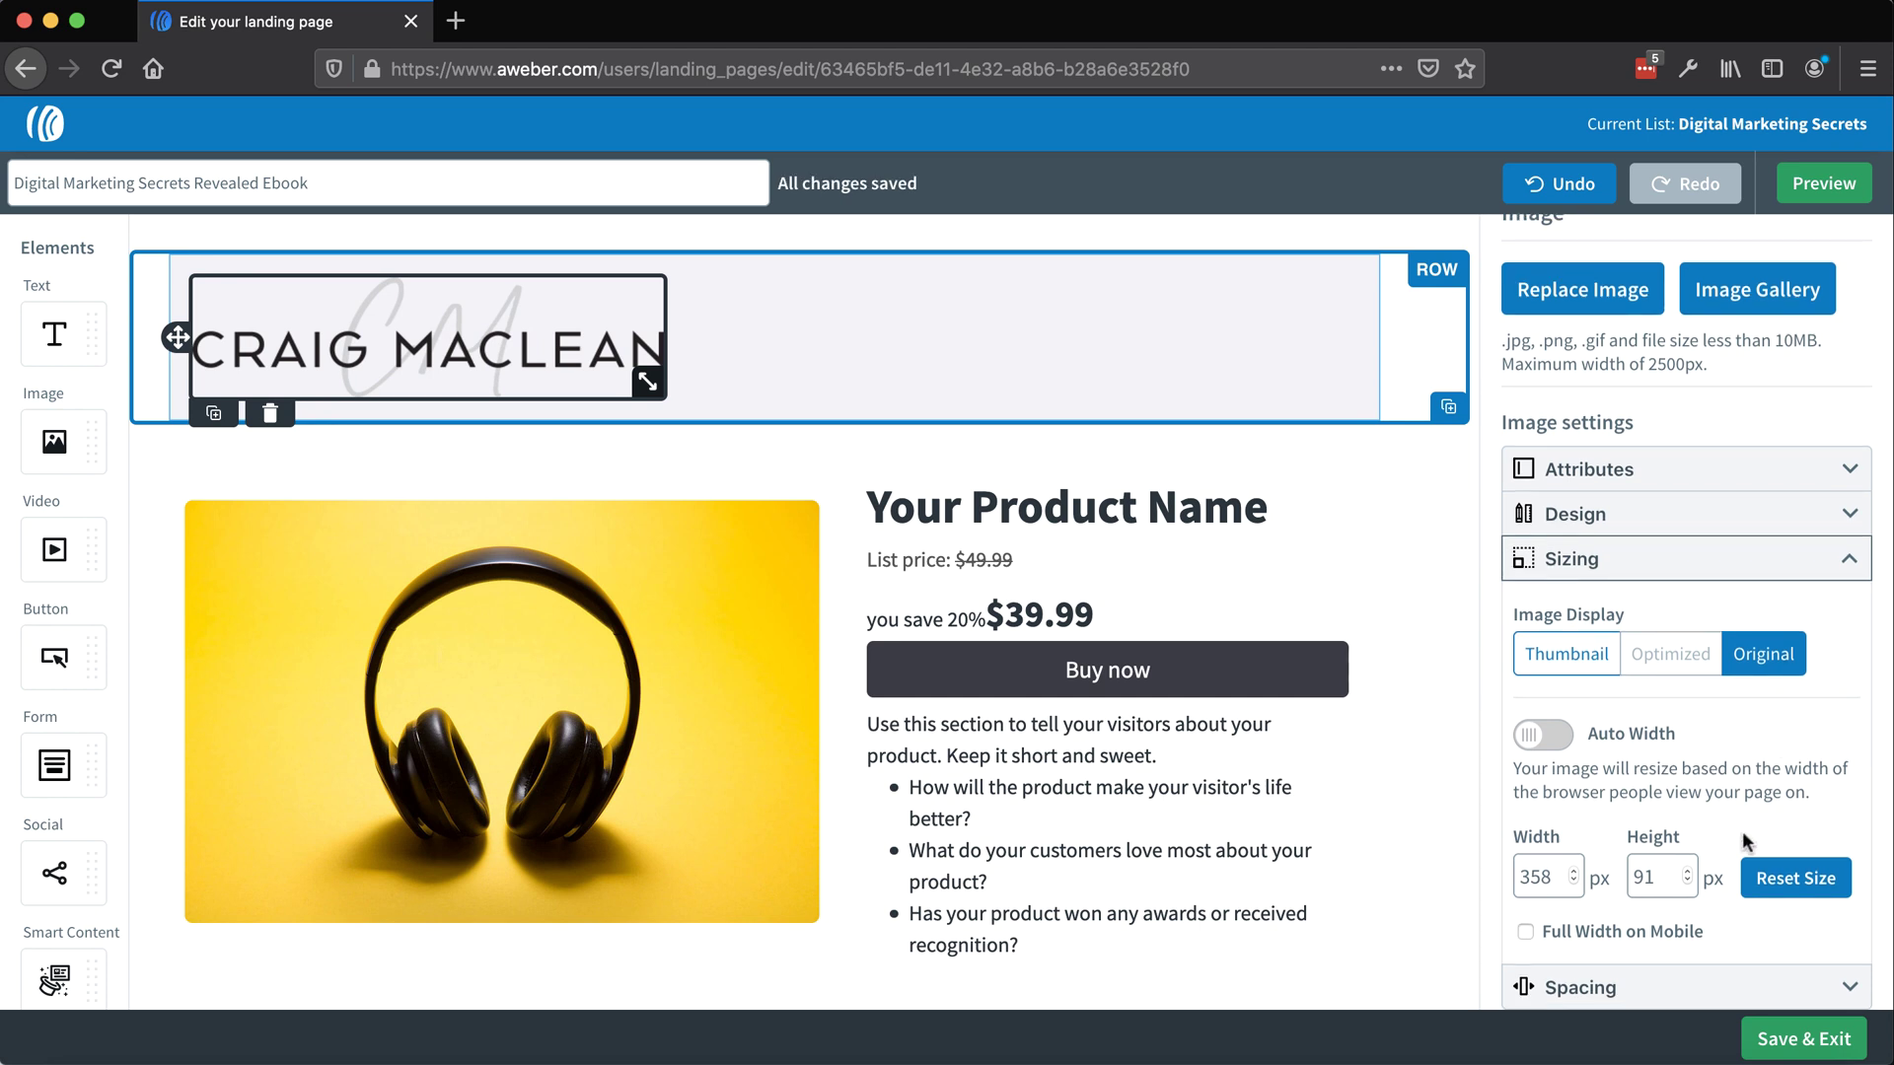
{"action": "left_click", "coordinate": [1591, 929]}
{"action": "left_click", "coordinate": [1822, 984]}
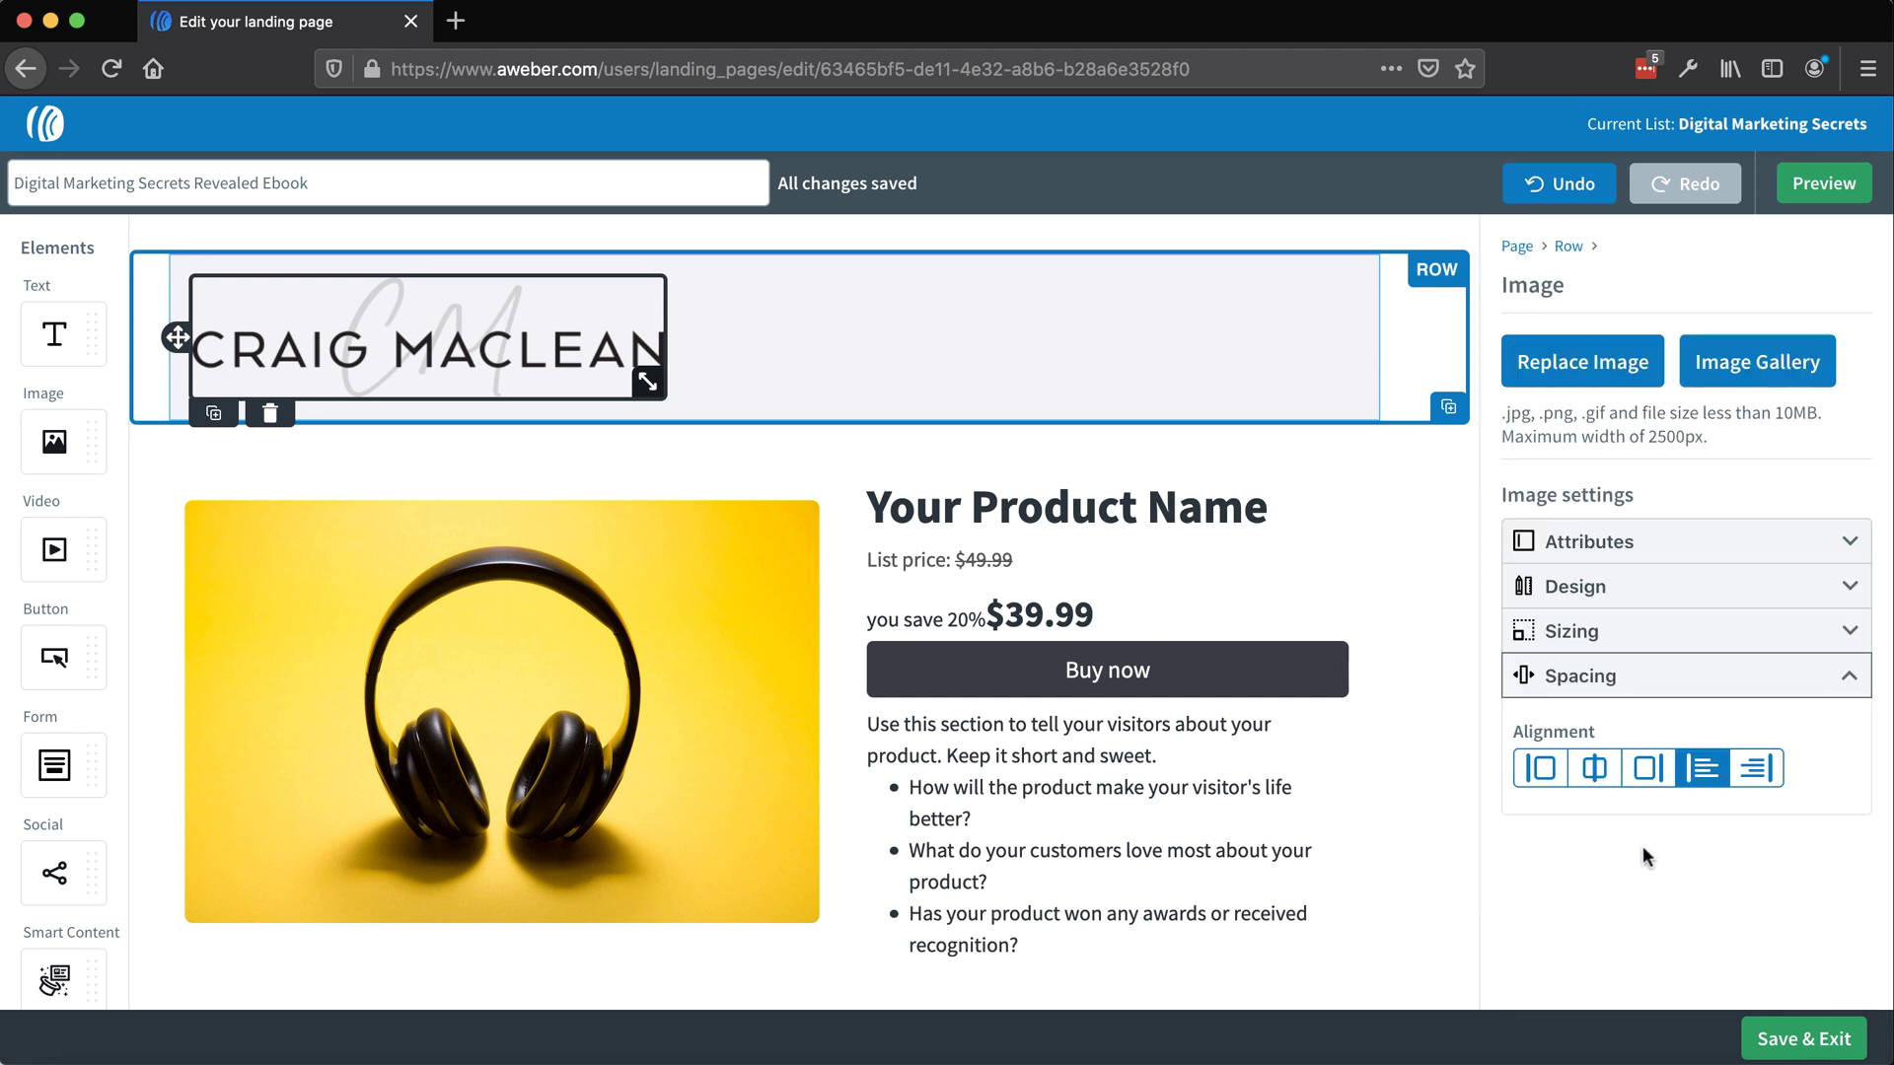
{"action": "left_click", "coordinate": [1596, 774]}
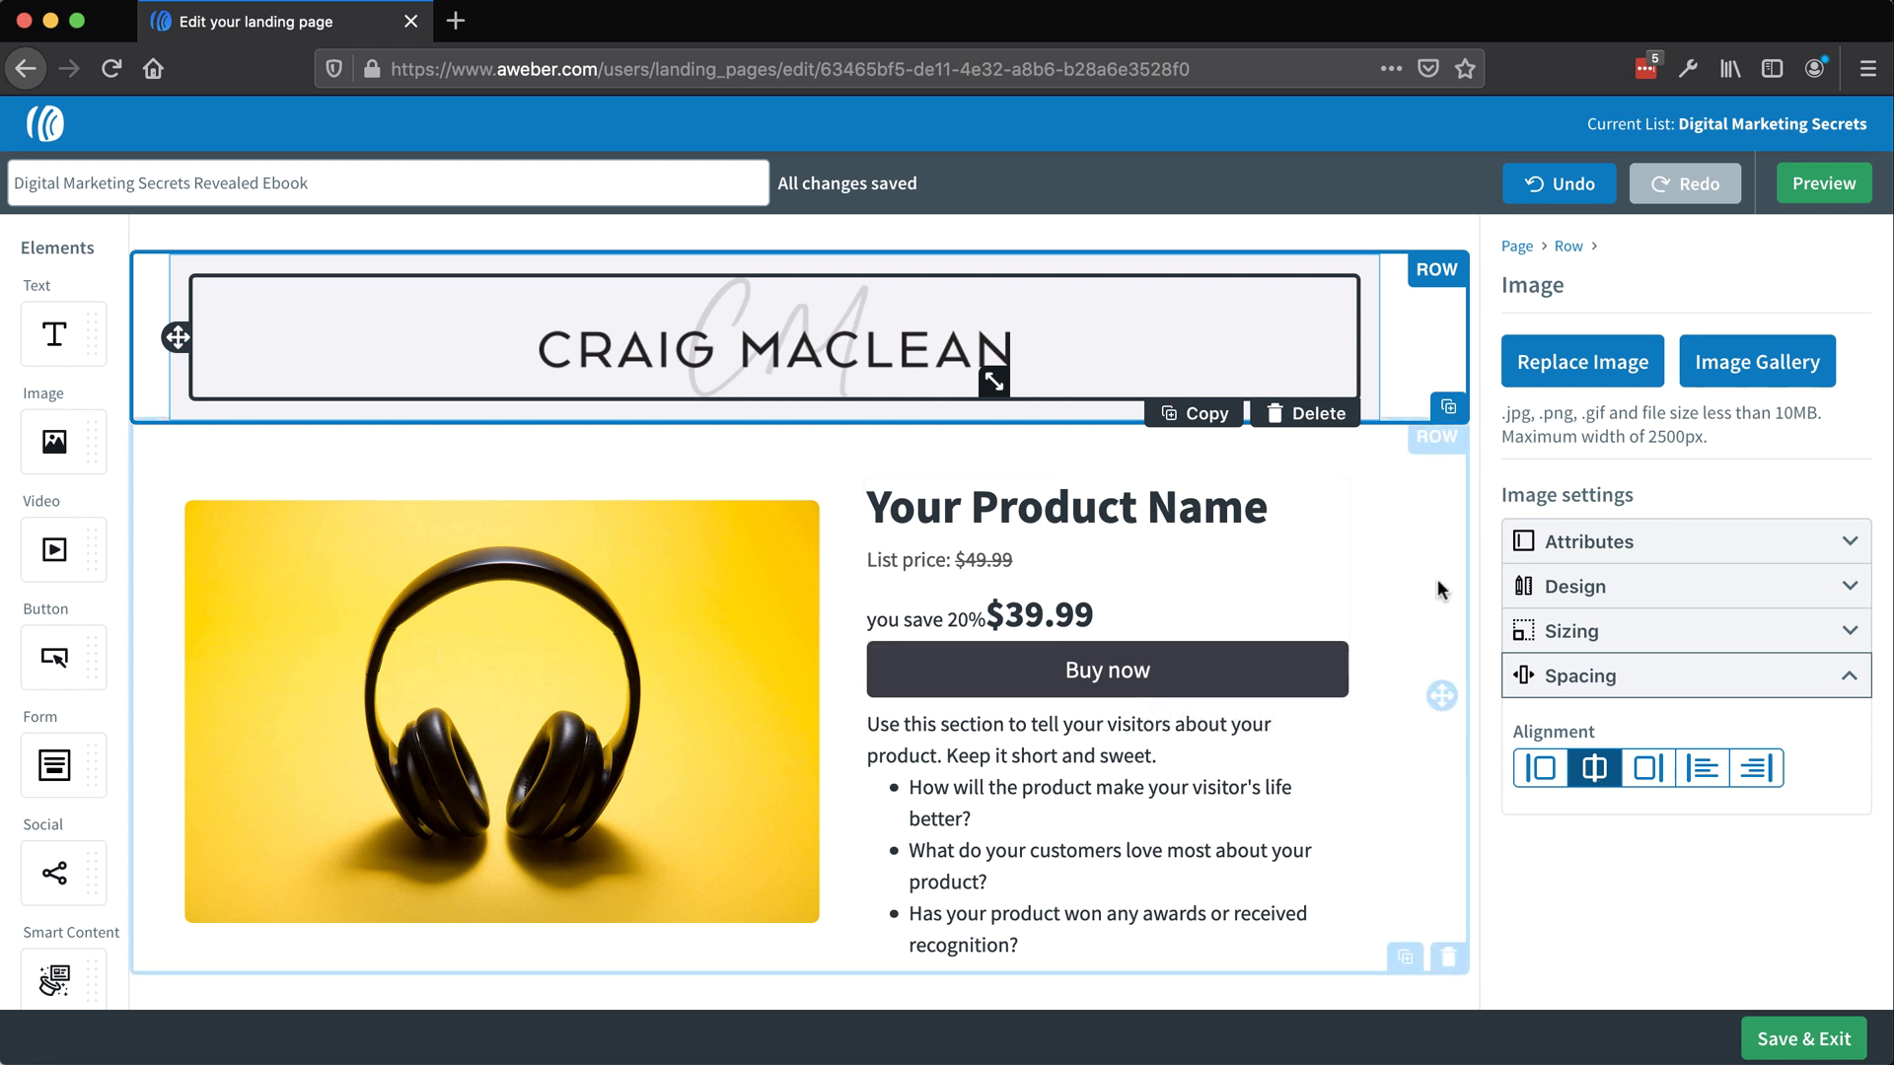
{"action": "scroll", "coordinate": [1399, 482], "scroll_direction": "down", "scroll_amount": 2}
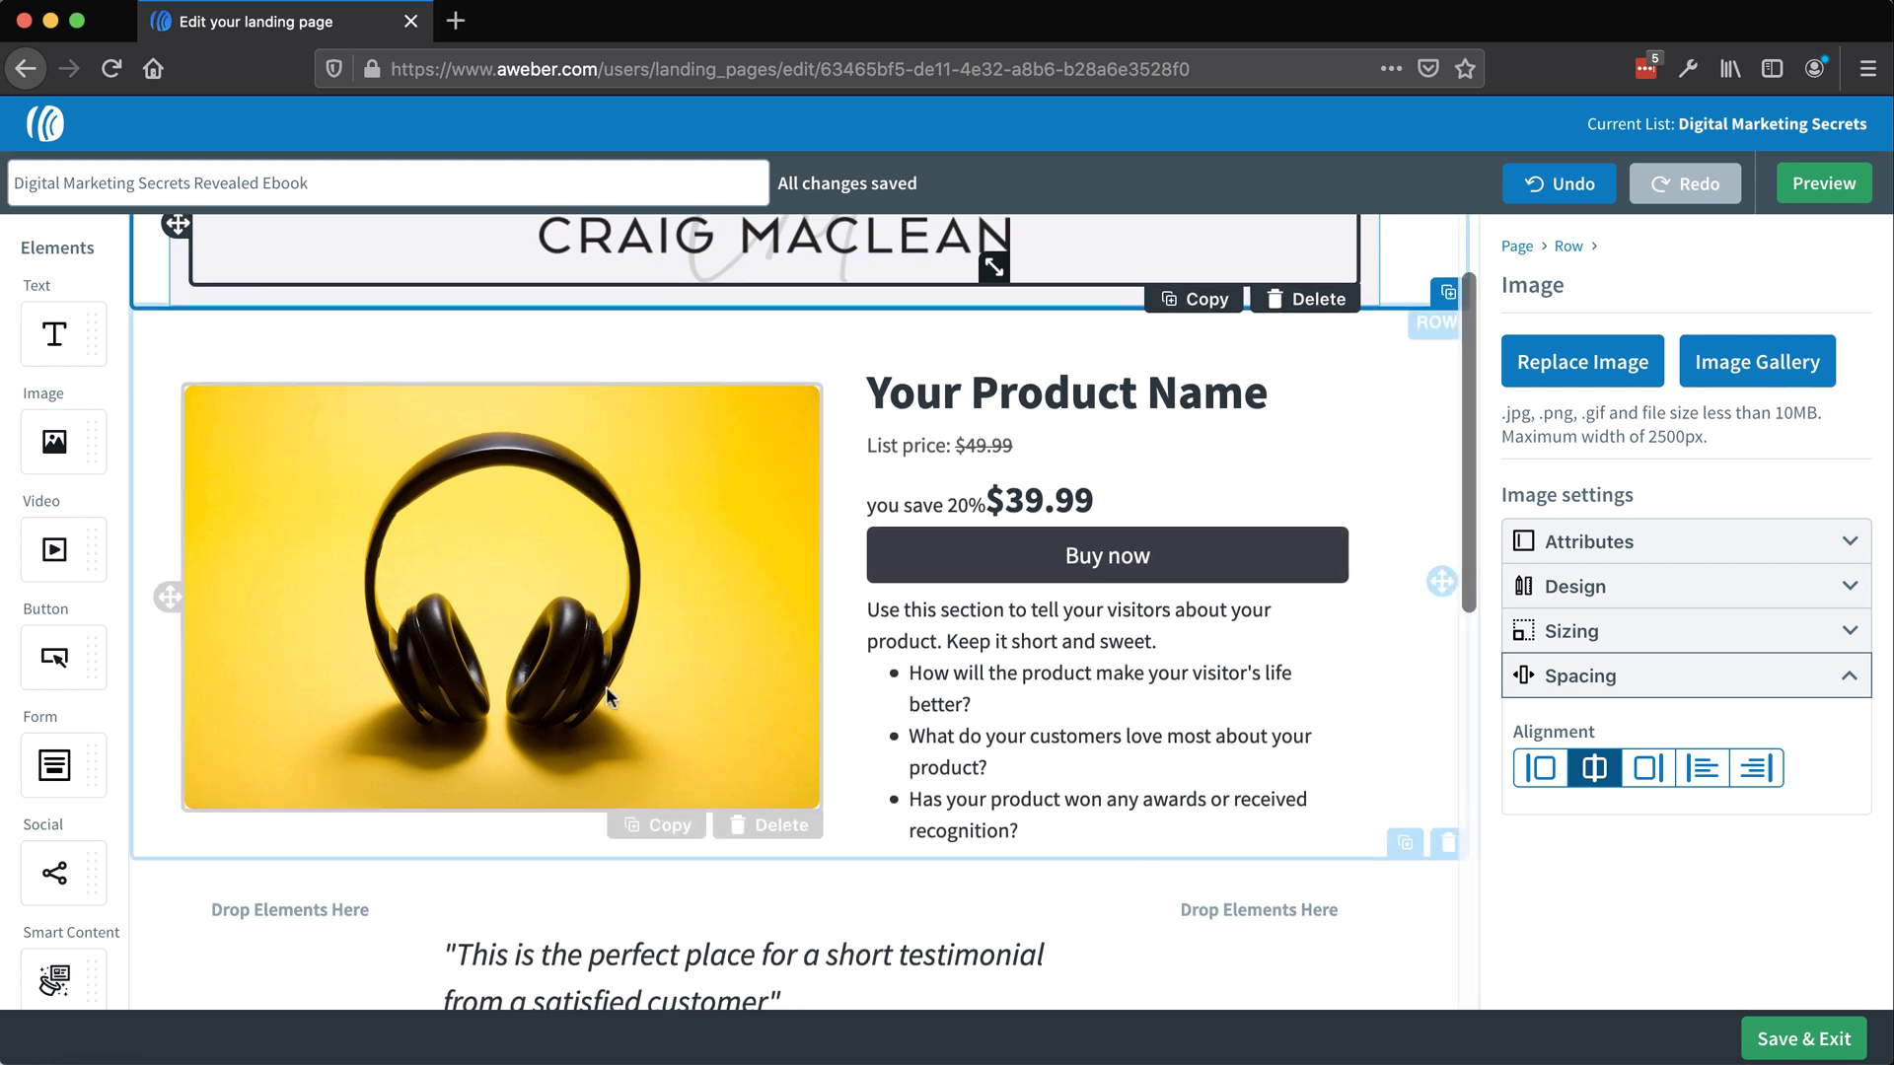
Step: Replace the headphones photo with 3d-Cover-Digital-Marketing-Secrets-Revealed.png
{"action": "left_click", "coordinate": [404, 556]}
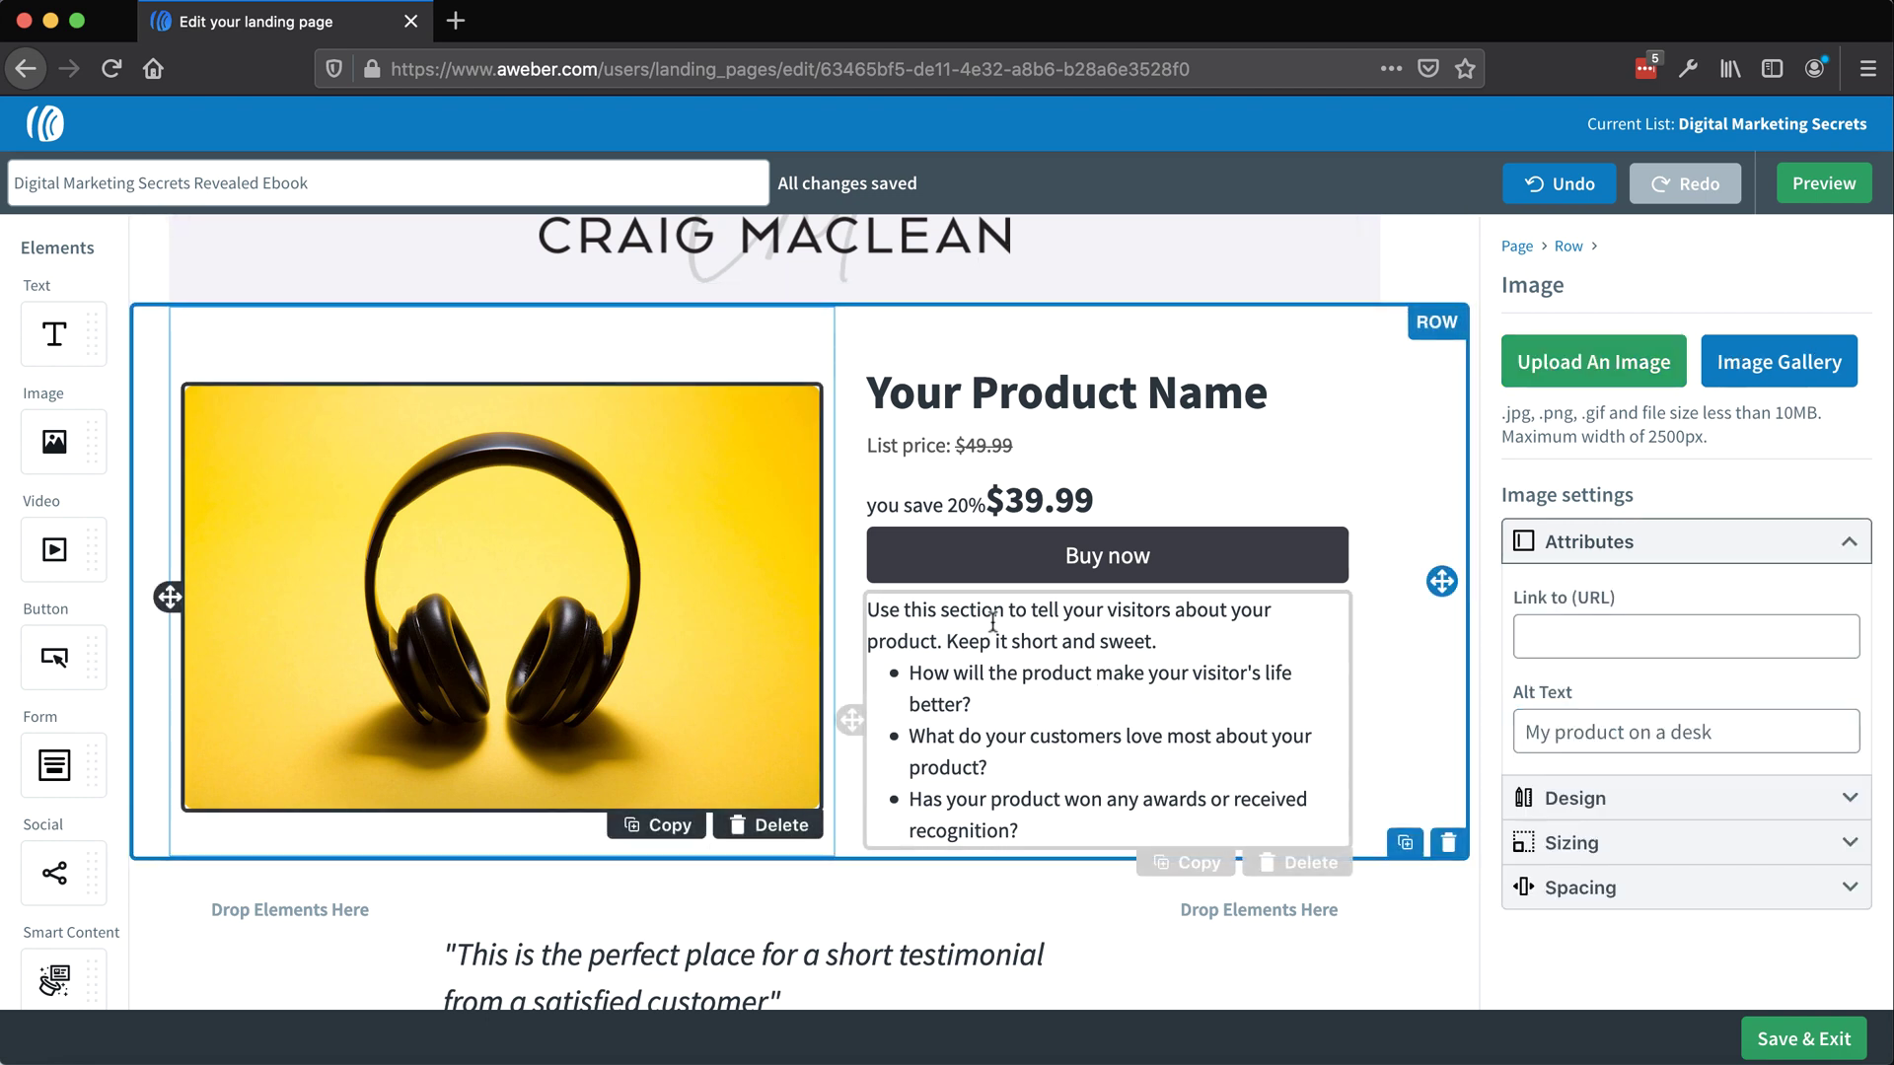
{"action": "left_click", "coordinate": [1592, 365]}
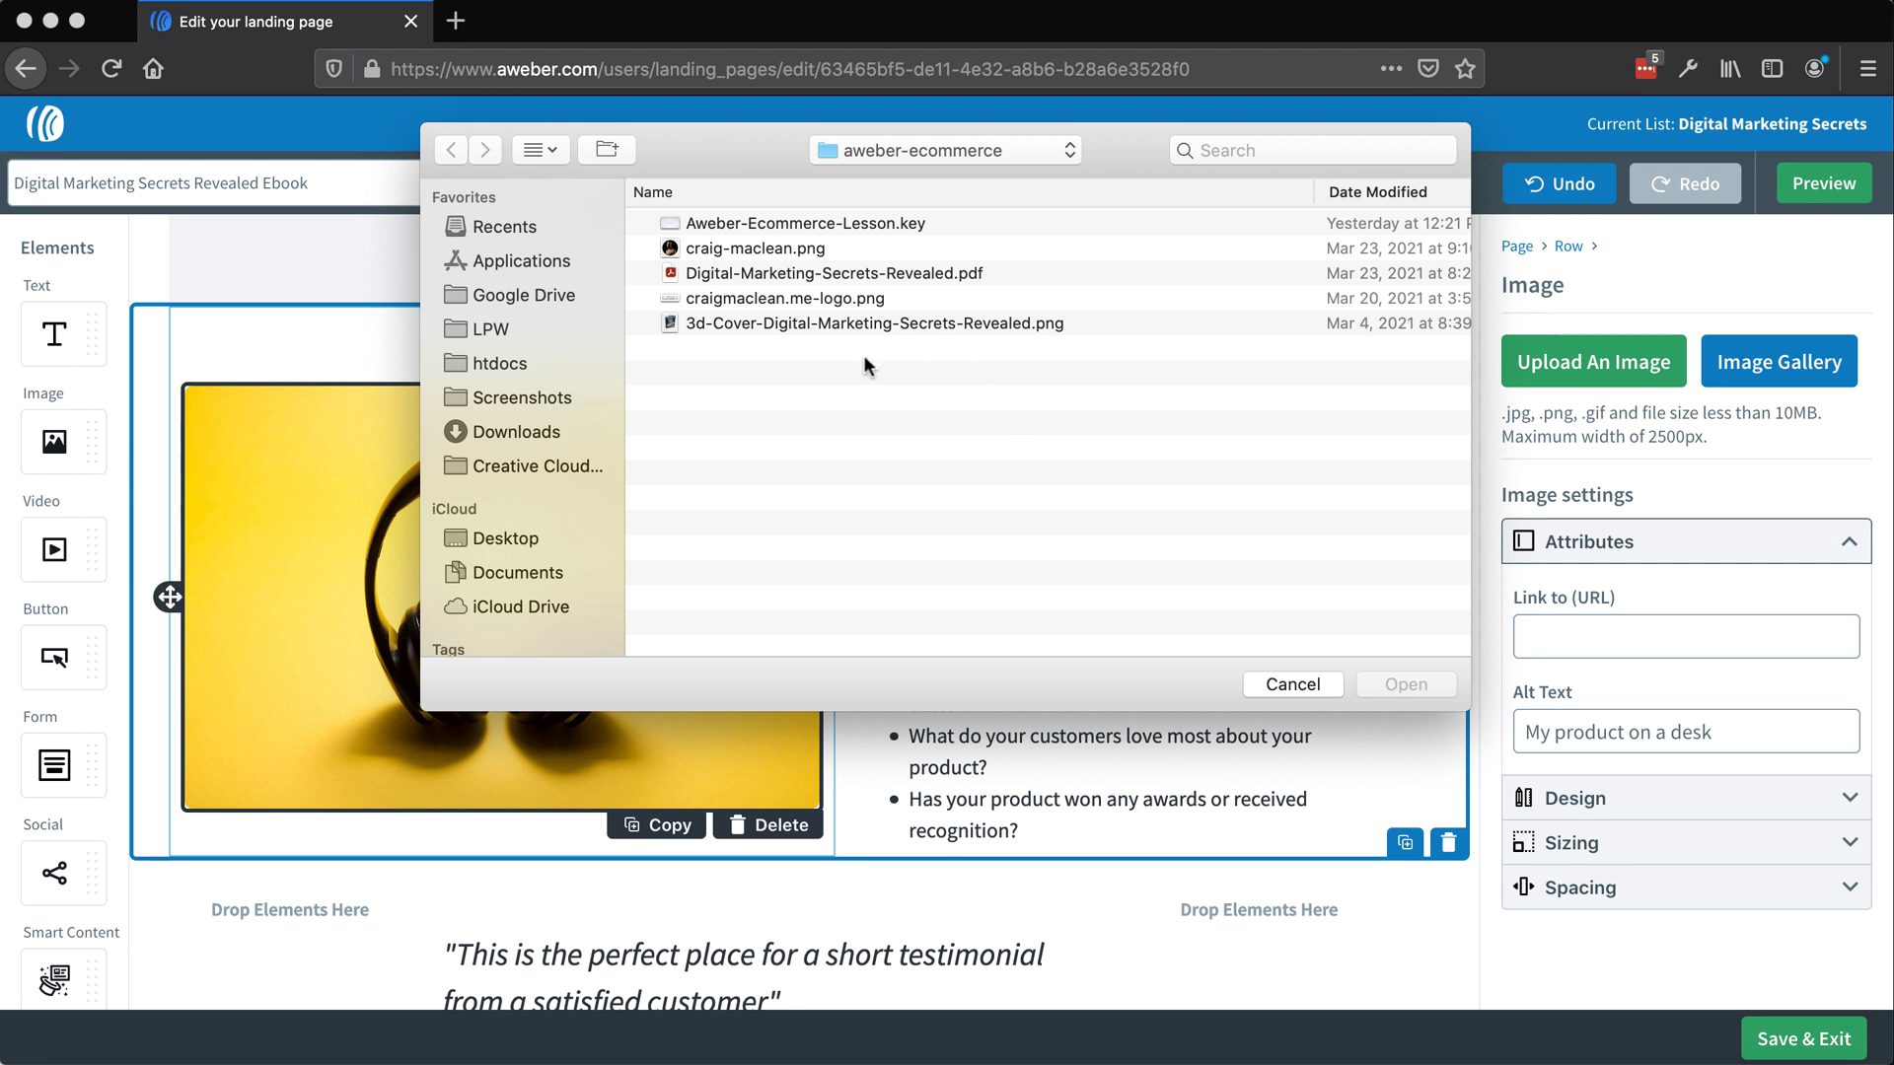
{"action": "left_click", "coordinate": [922, 326]}
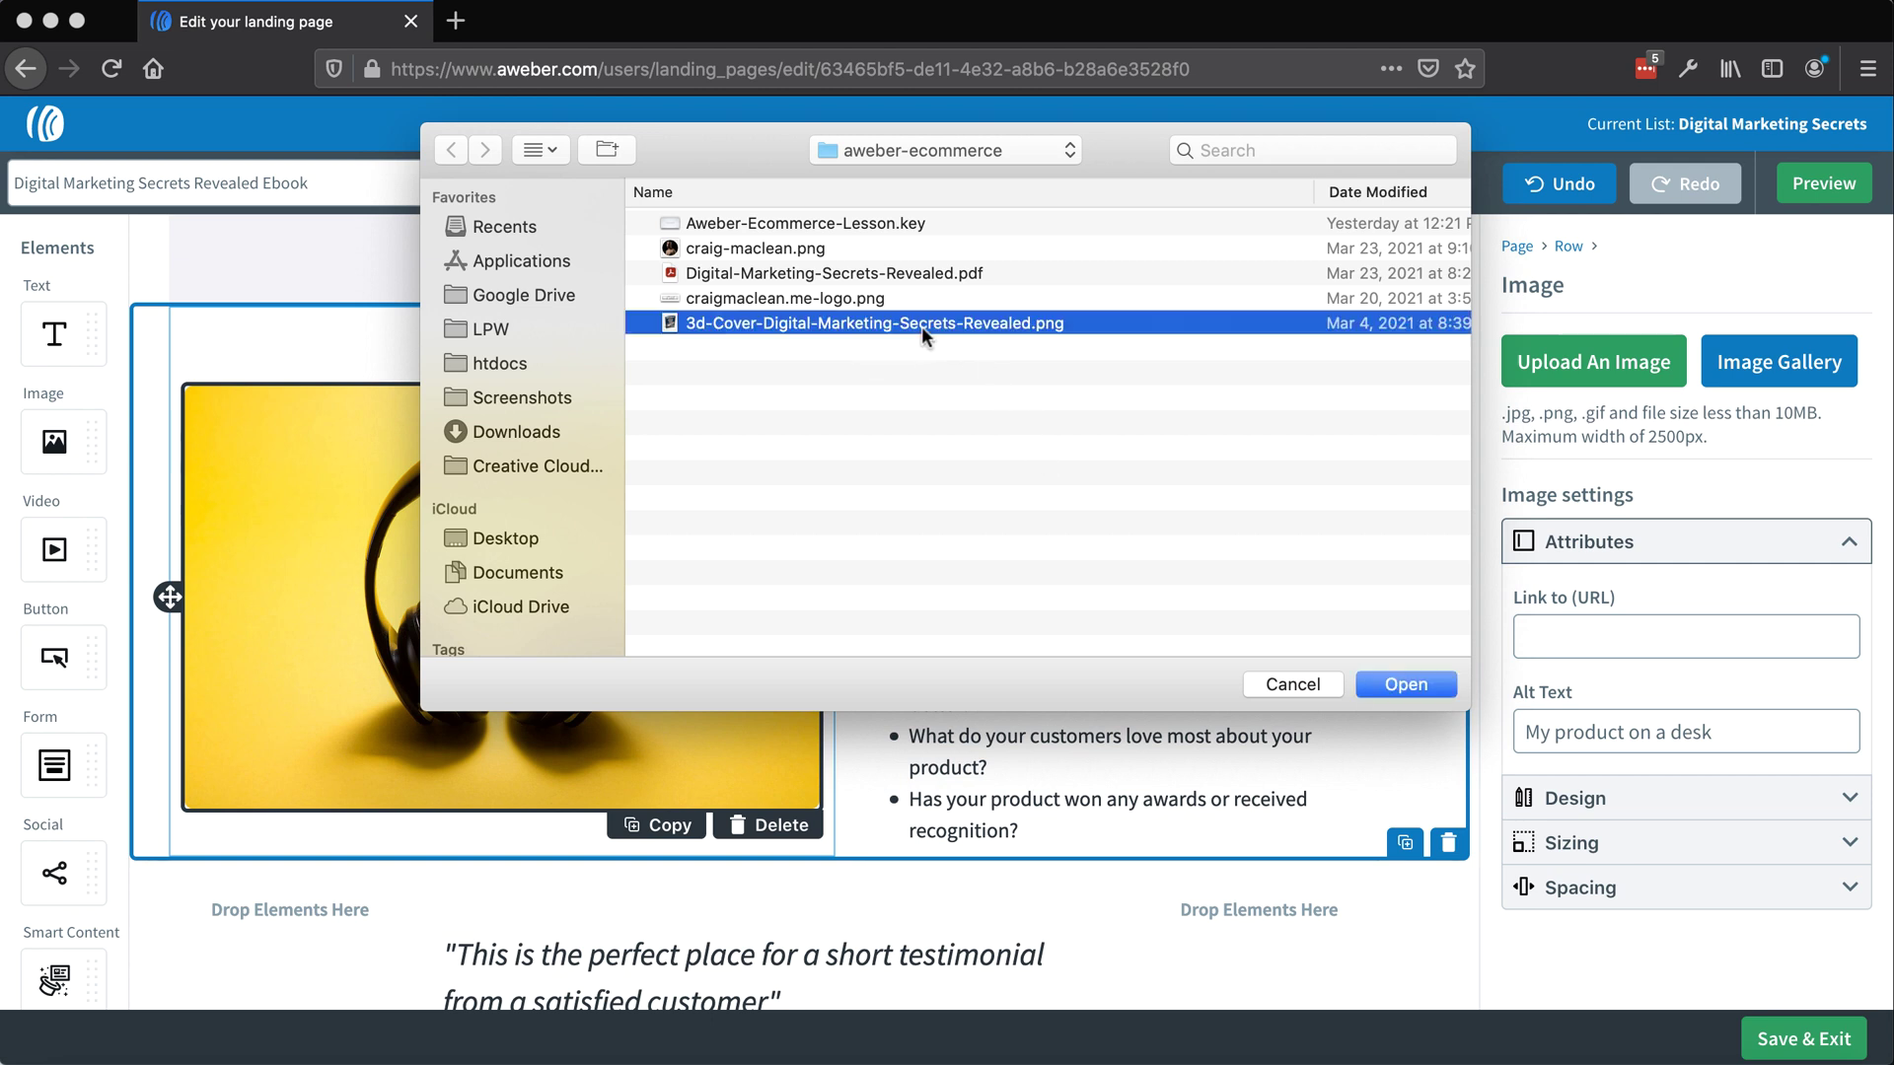
{"action": "left_click", "coordinate": [1443, 688]}
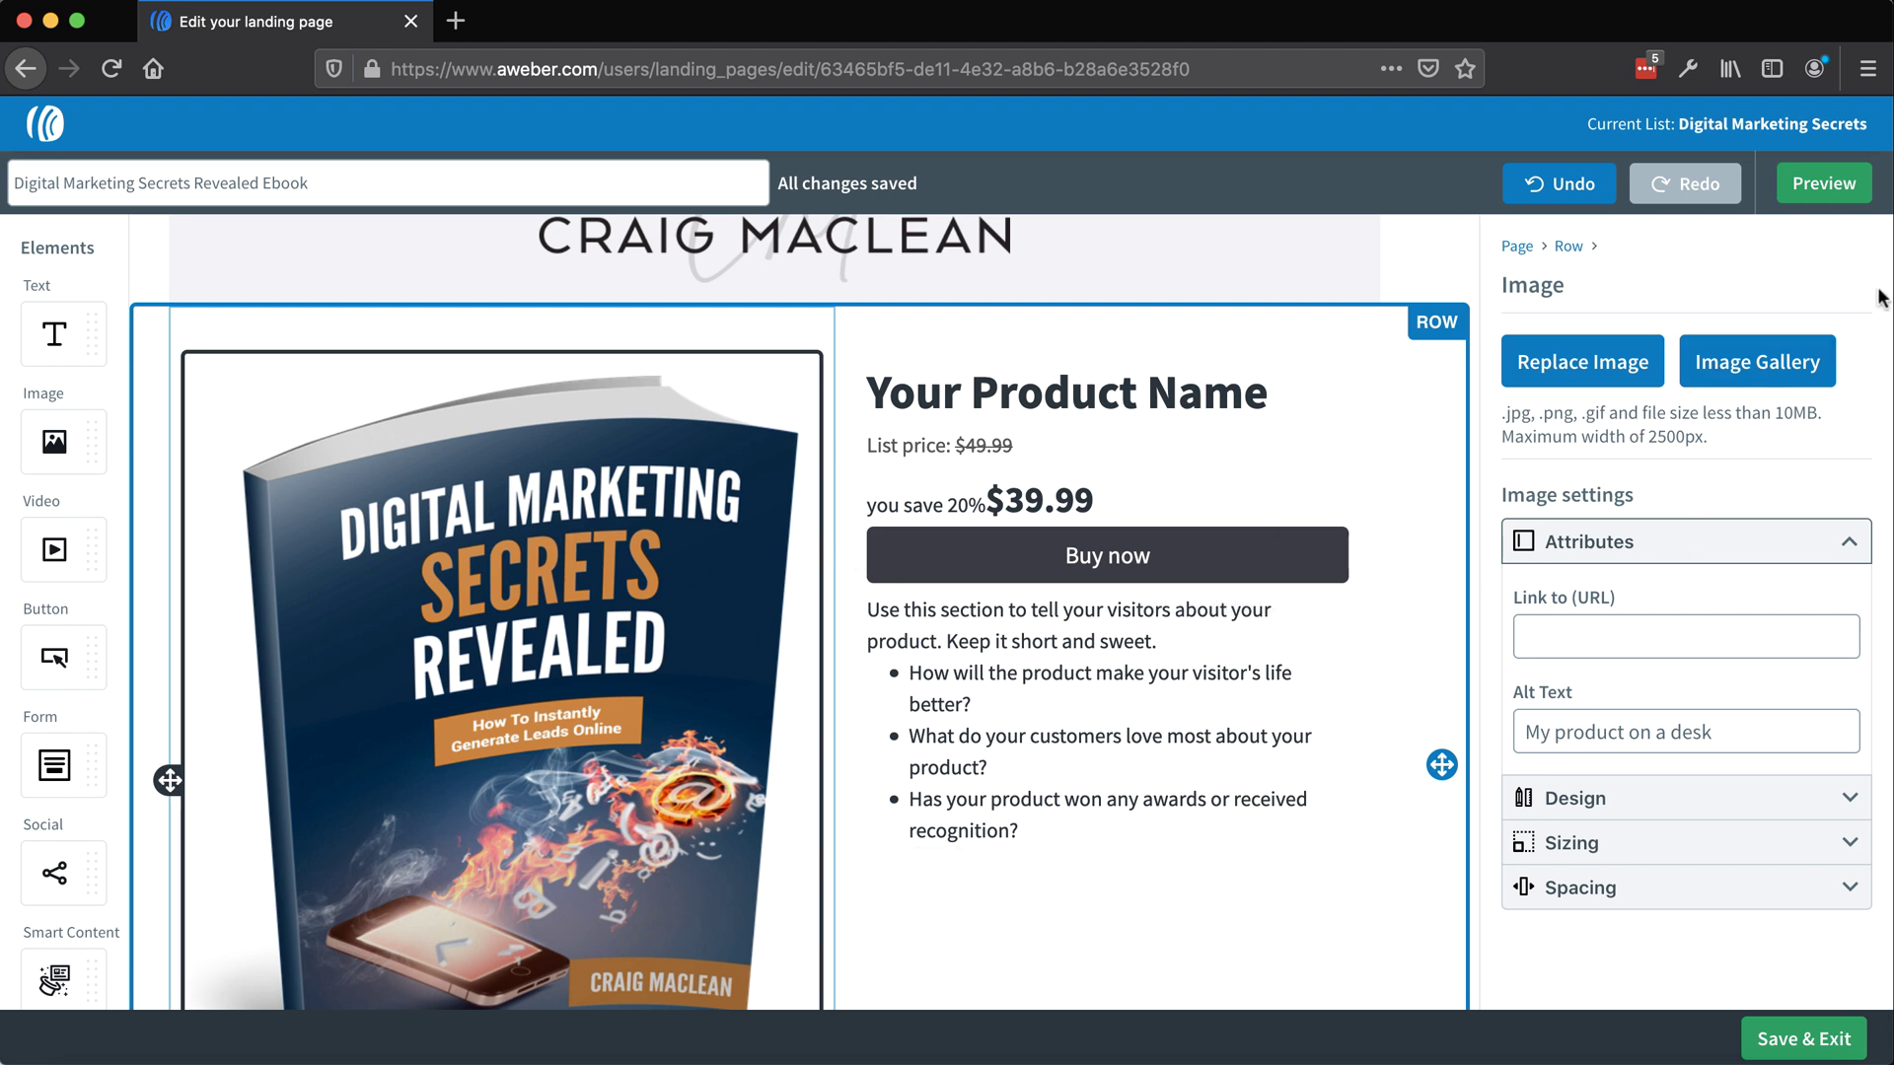
Step: Change the image alt text to 'Digital Marketing Secrets Revealed'
{"action": "left_click", "coordinate": [1759, 649]}
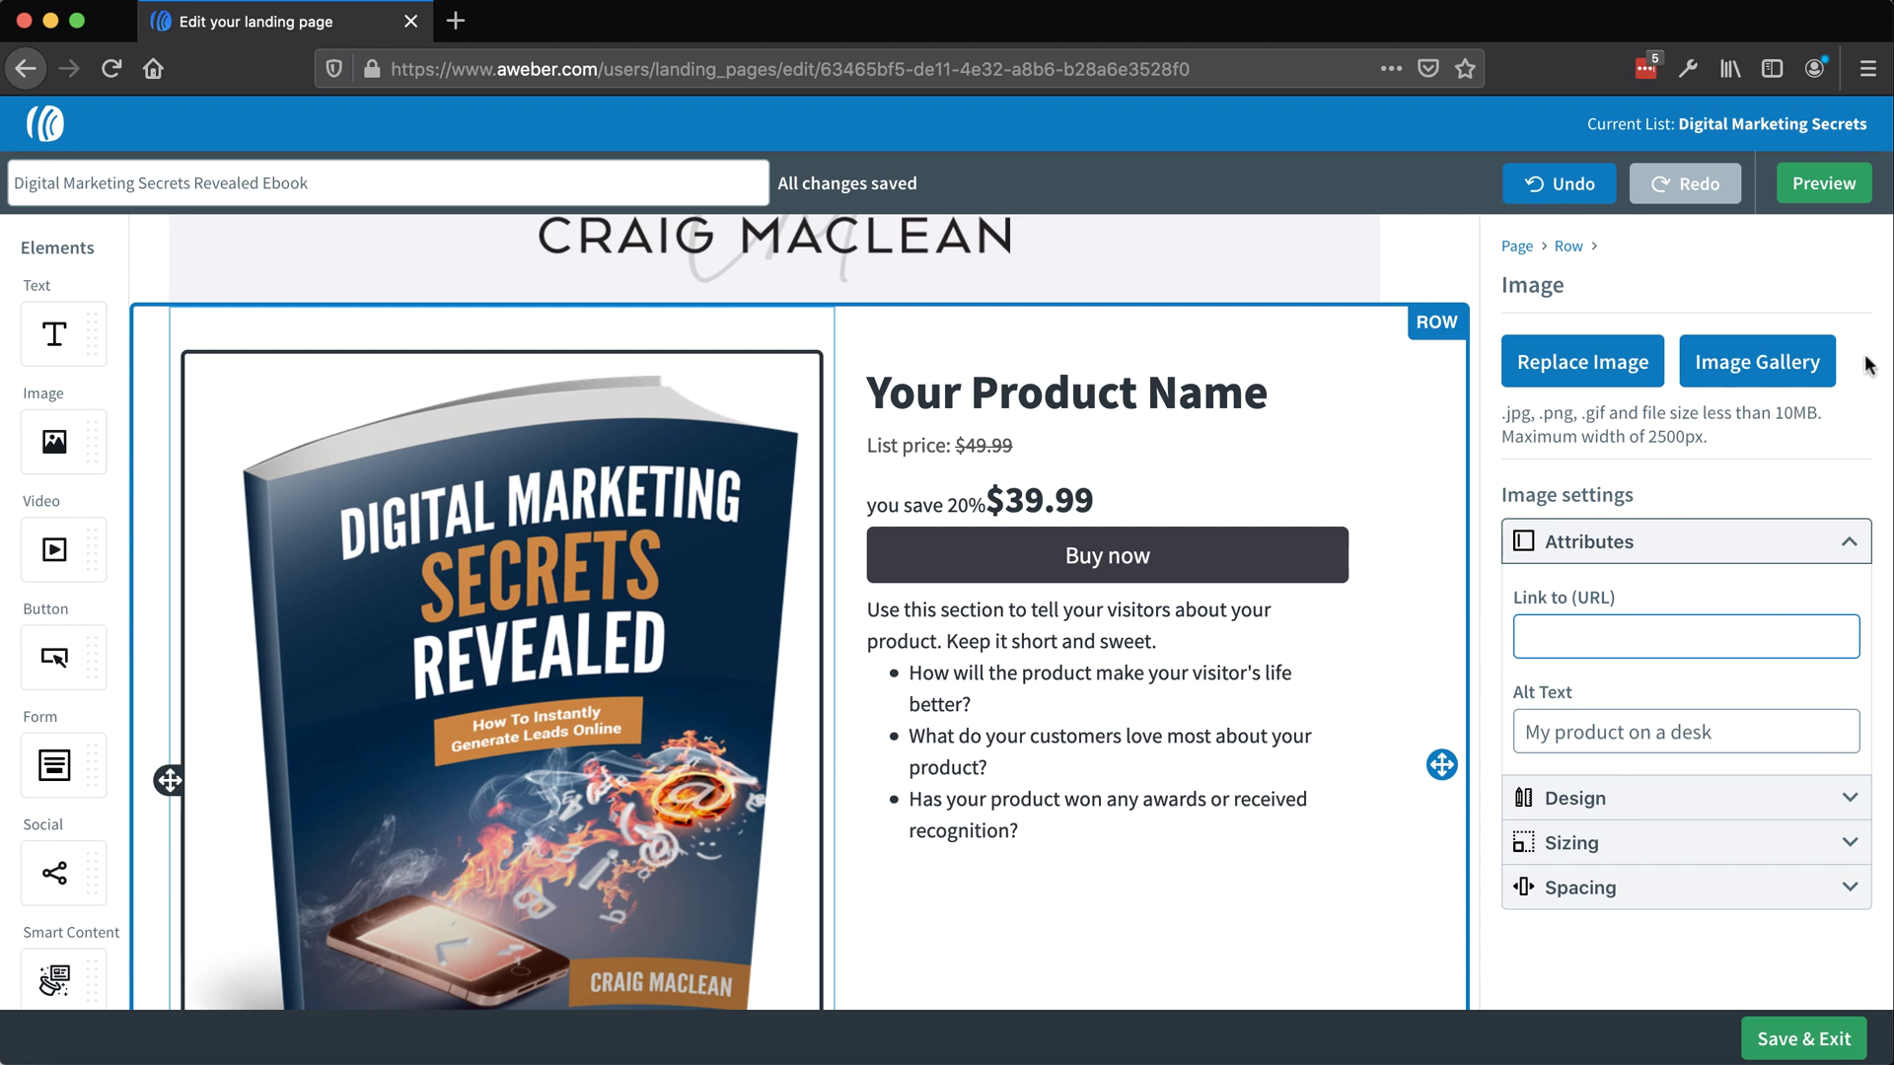
{"action": "left_click", "coordinate": [1755, 720]}
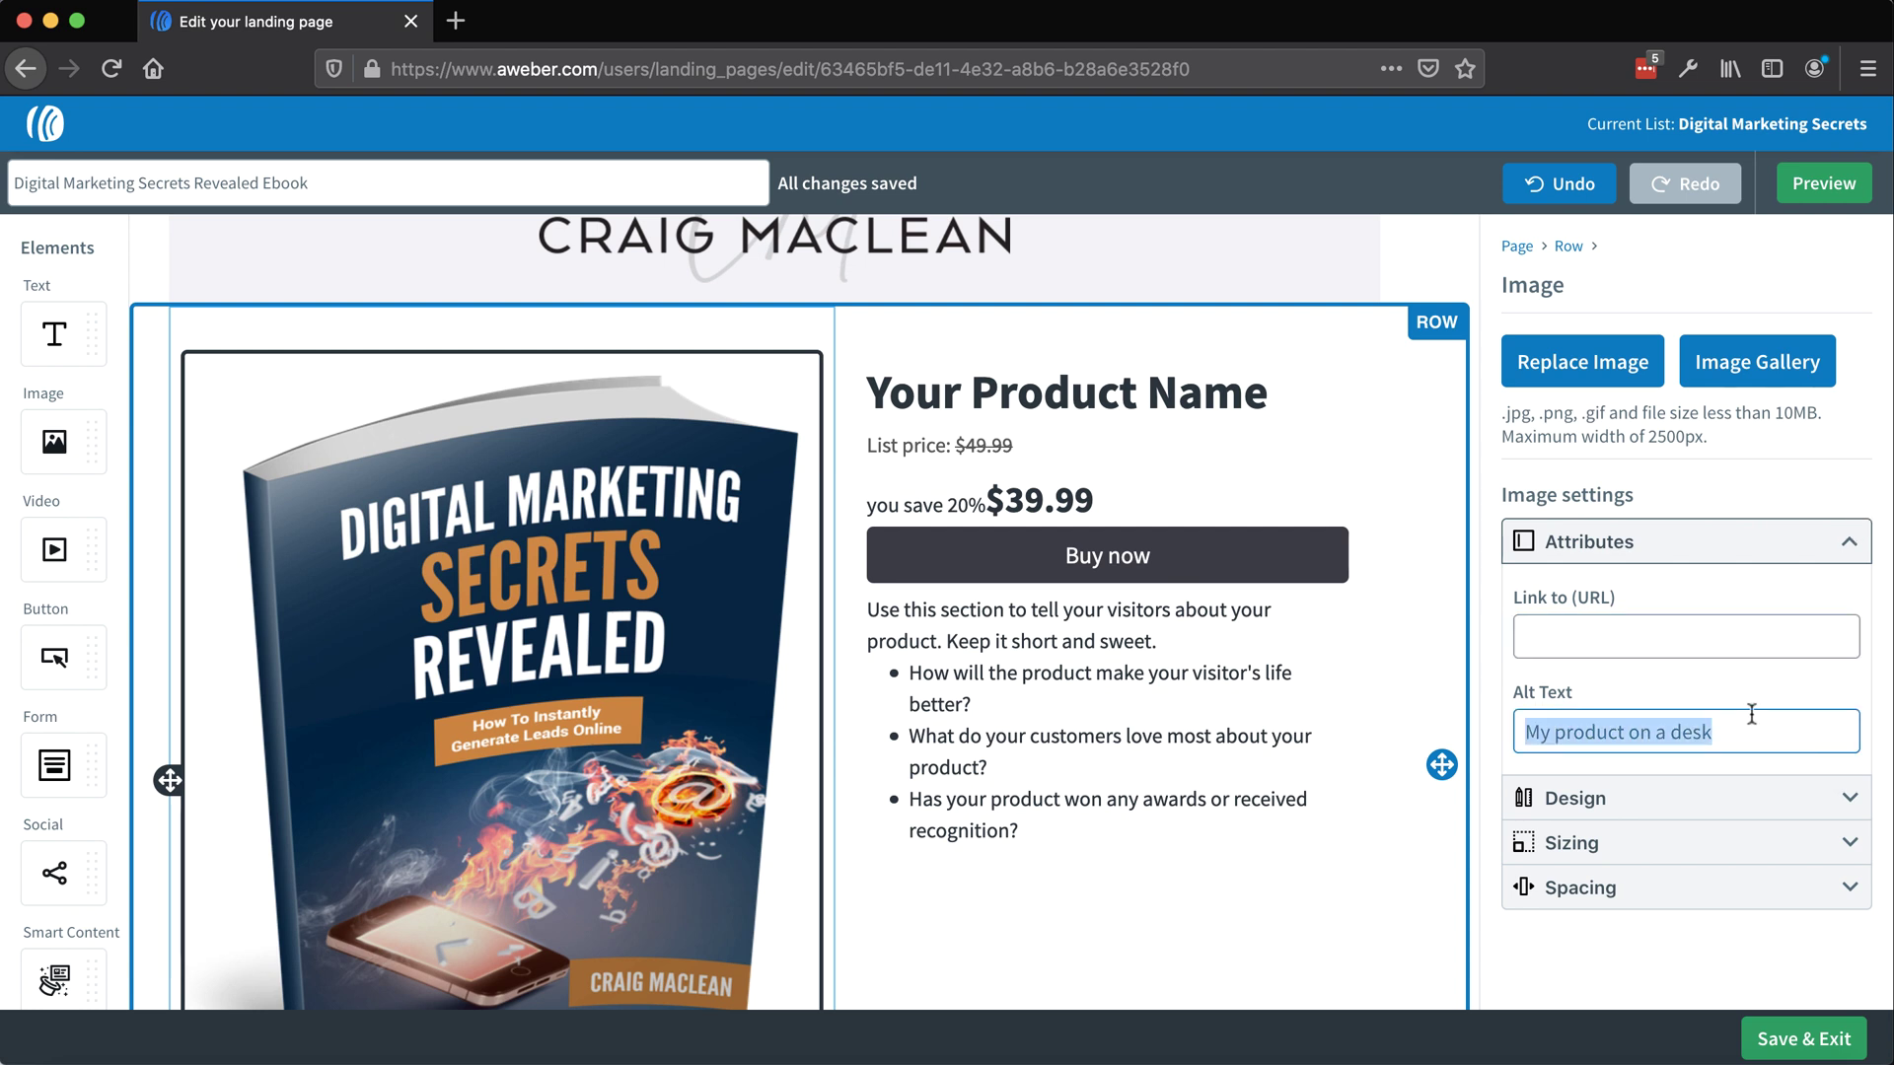
{"action": "key", "text": "BackSpace"}
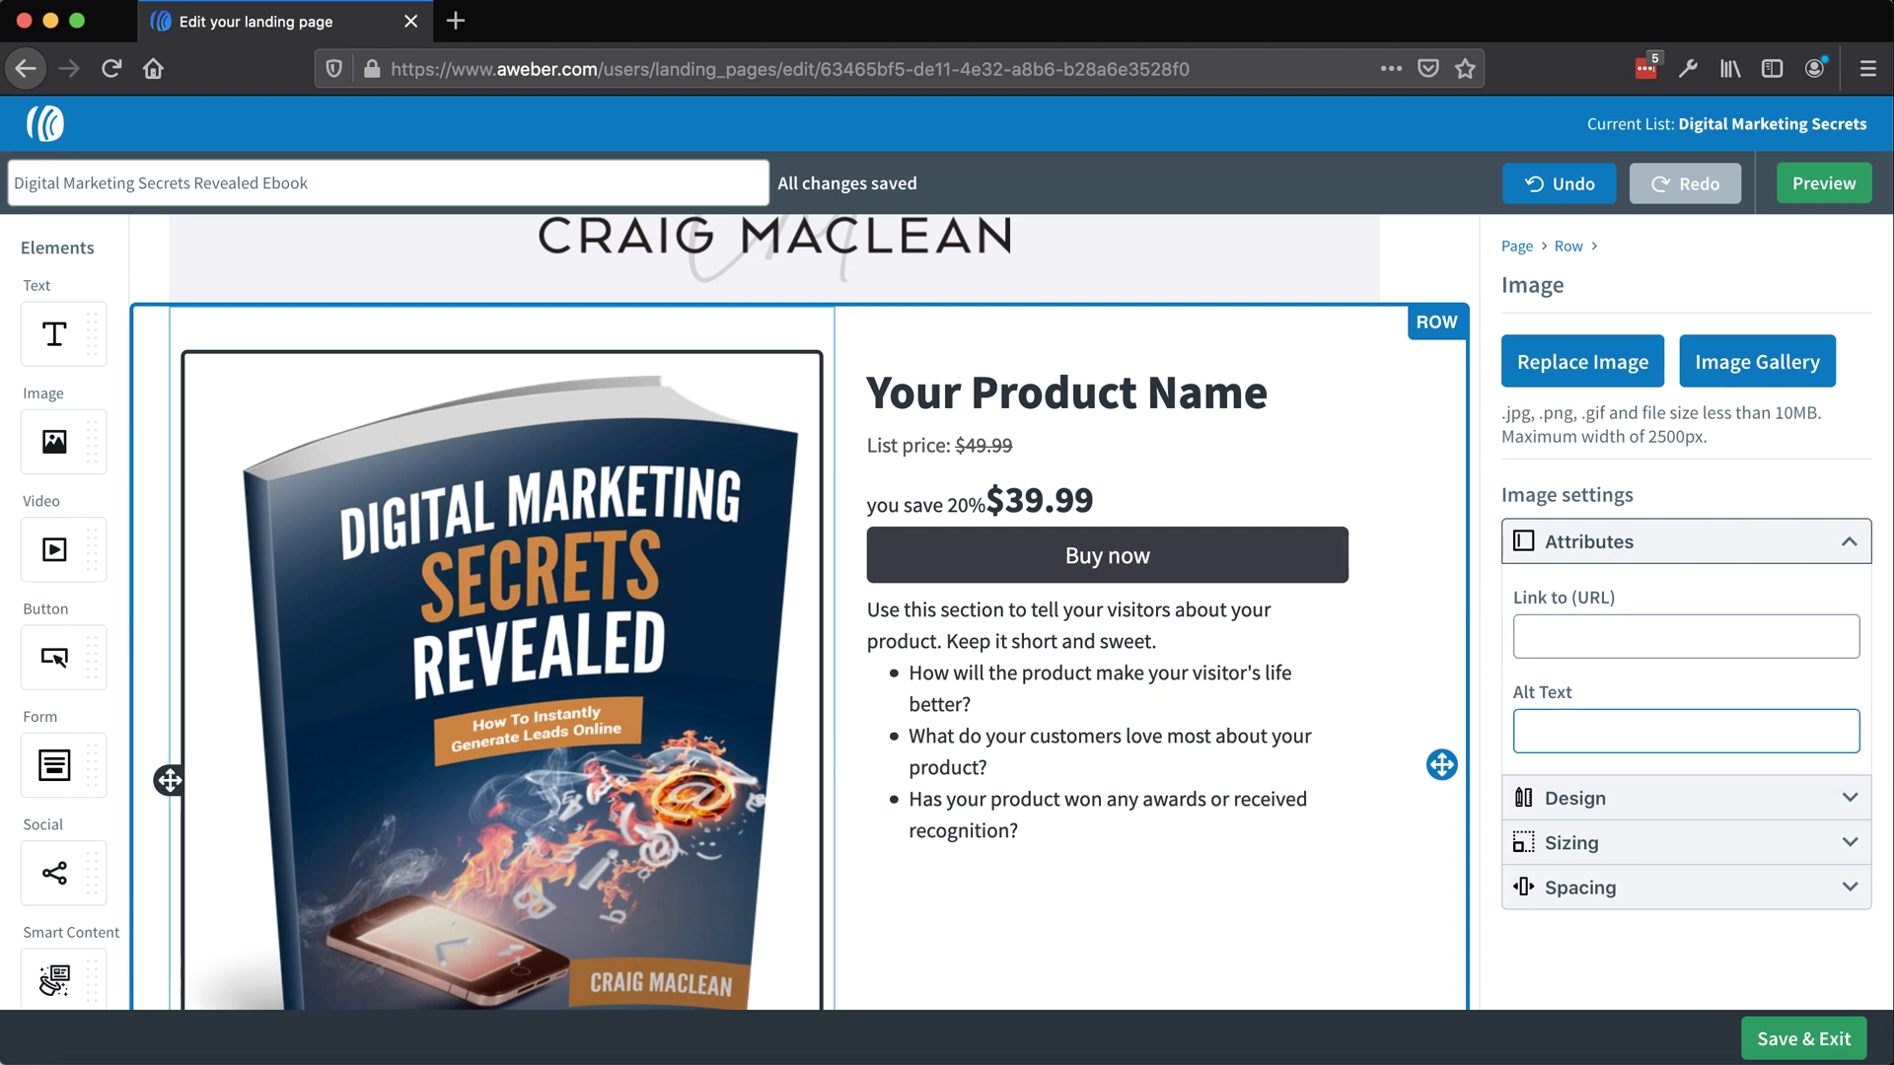
{"action": "type", "text": "Digital Marketing Secrets Revealed"}
{"action": "left_click", "coordinate": [1785, 793]}
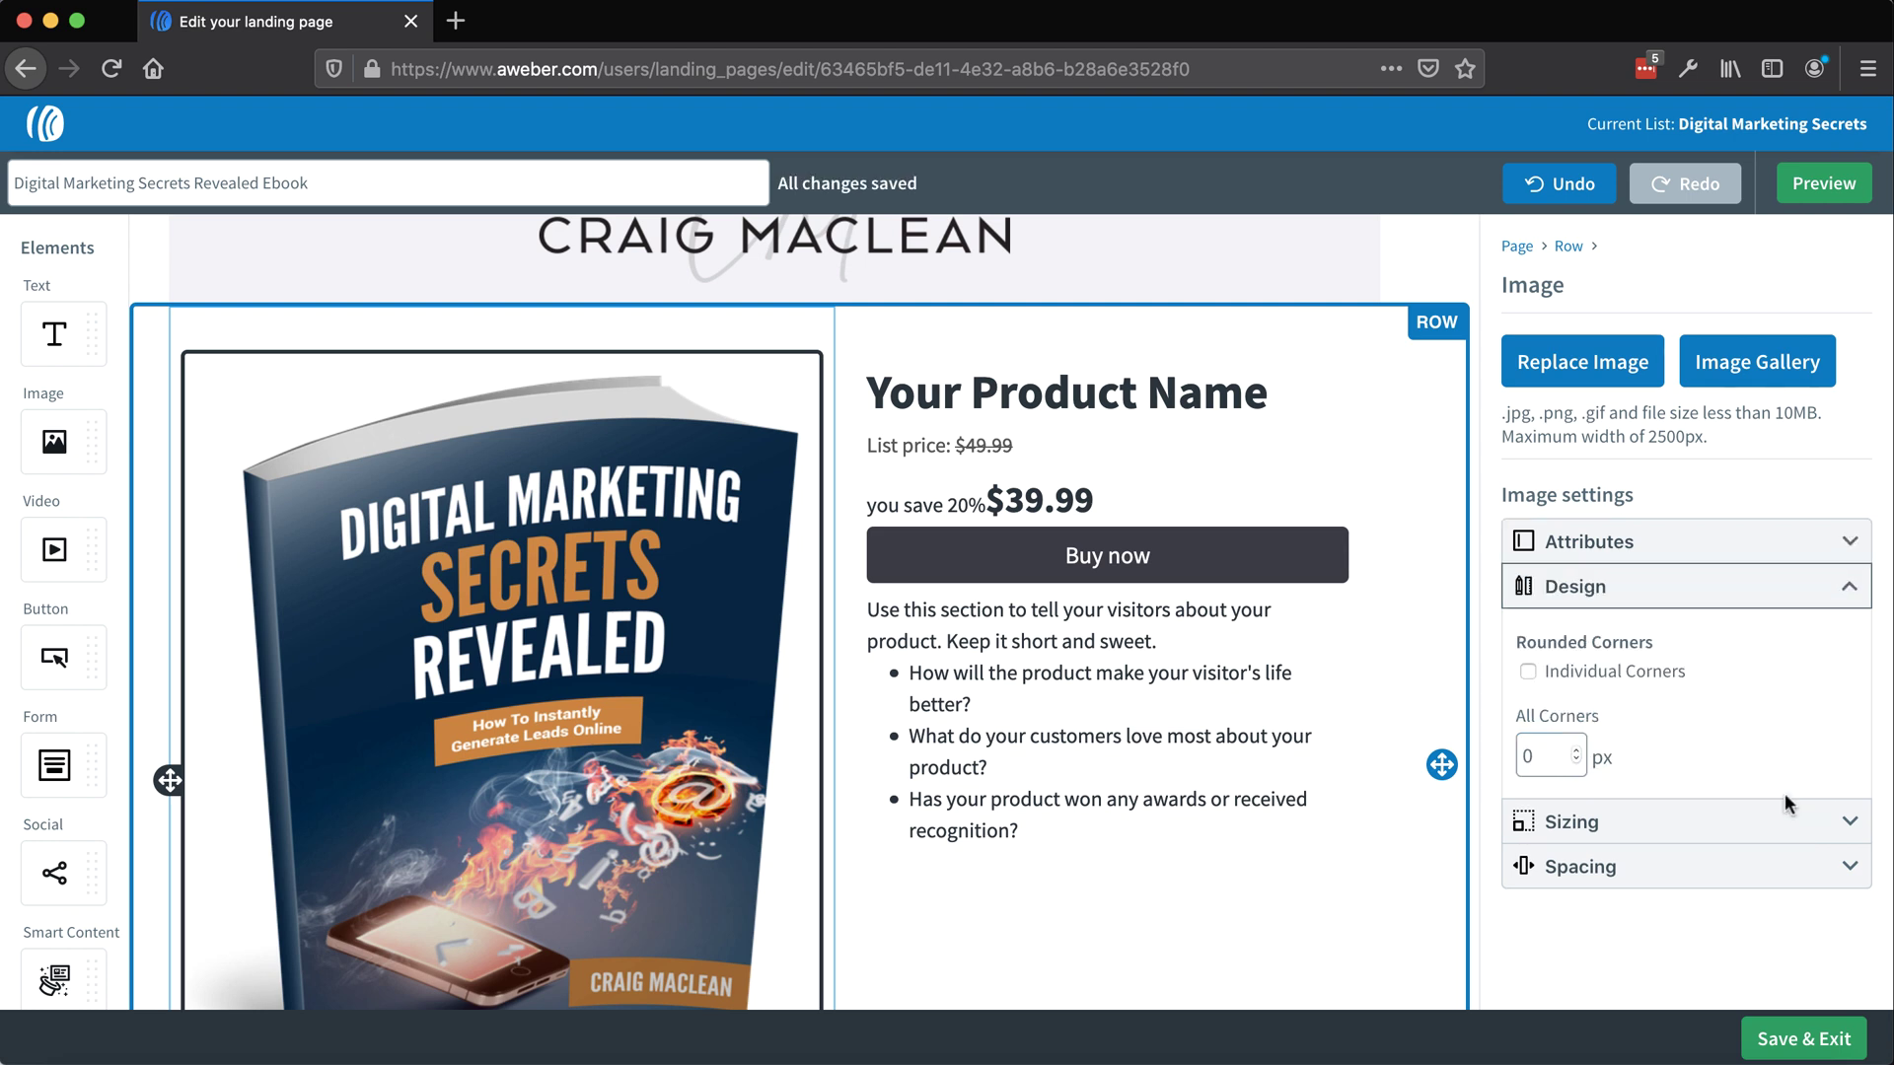
Step: Turn off Auto Width, resize the book cover to 342 by 460 px, and enable Full Width on Mobile
{"action": "left_click", "coordinate": [1688, 816]}
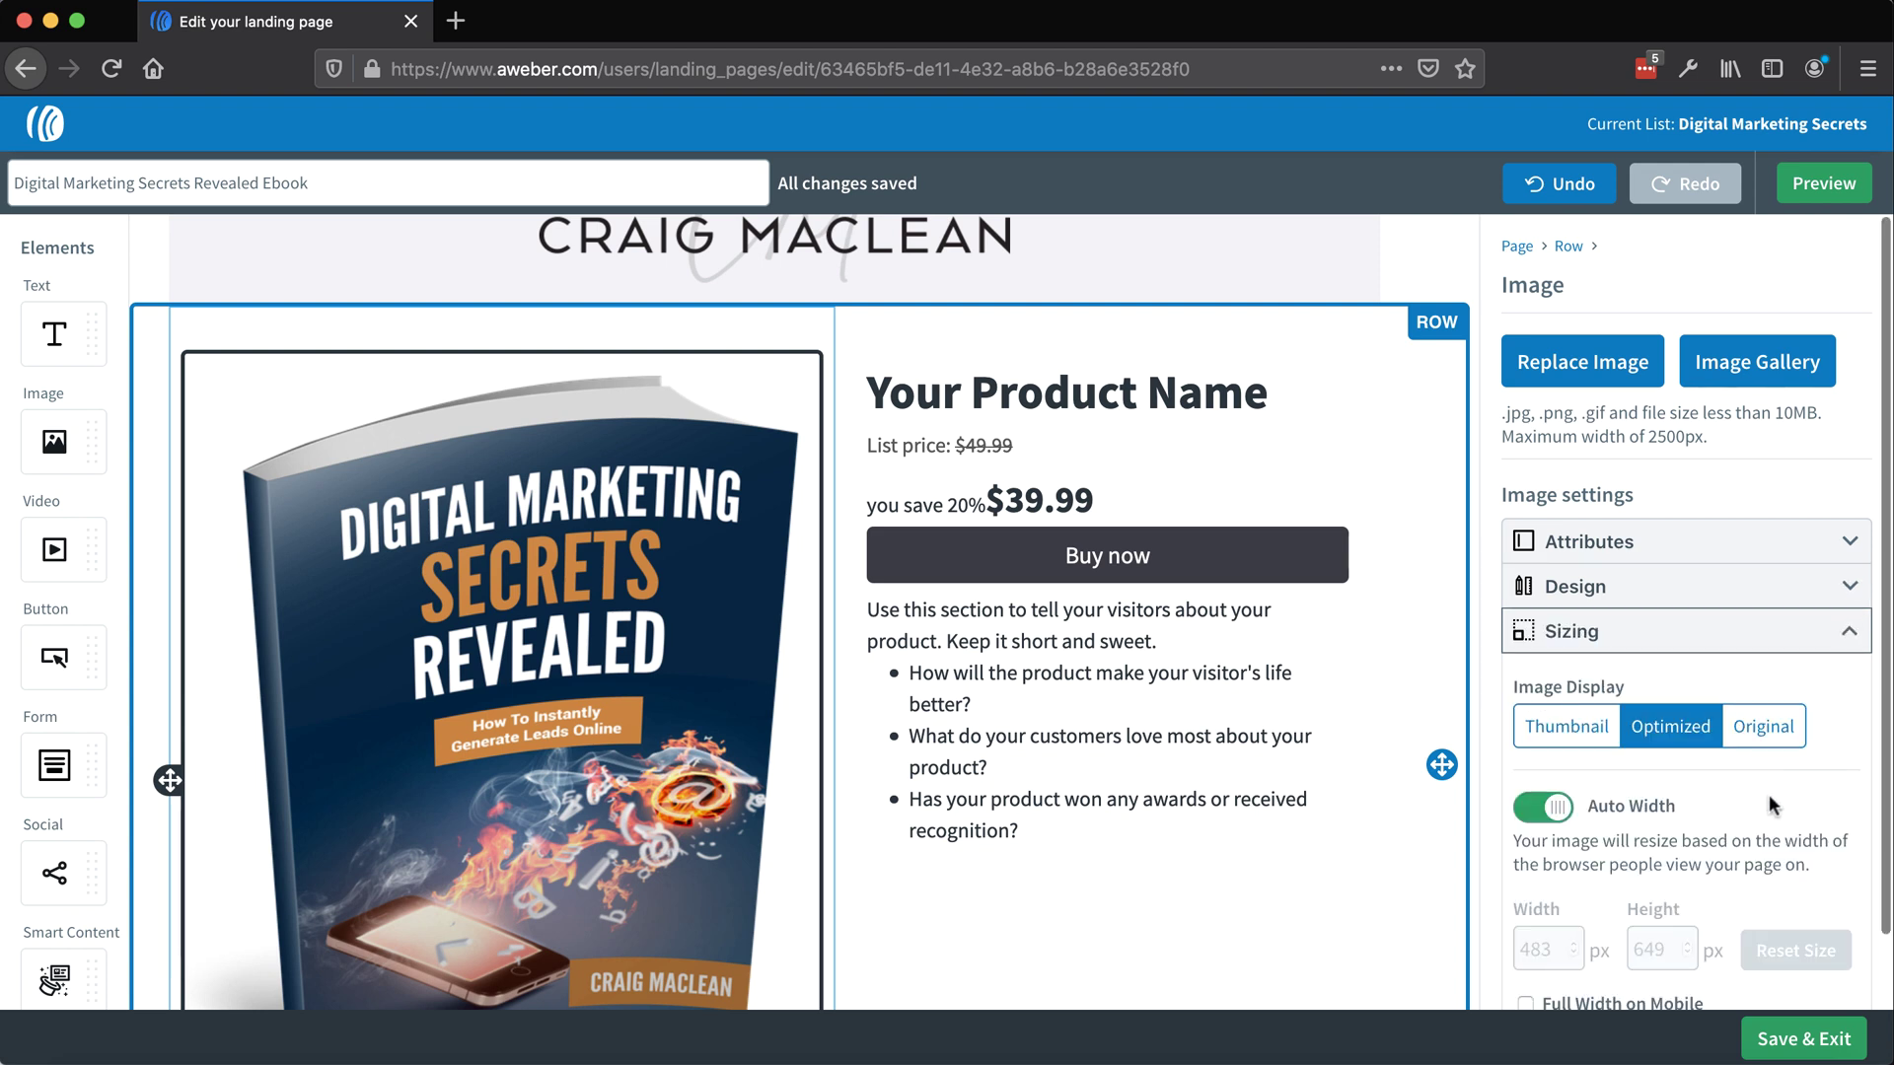
{"action": "scroll", "coordinate": [1454, 671], "scroll_direction": "down", "scroll_amount": 5}
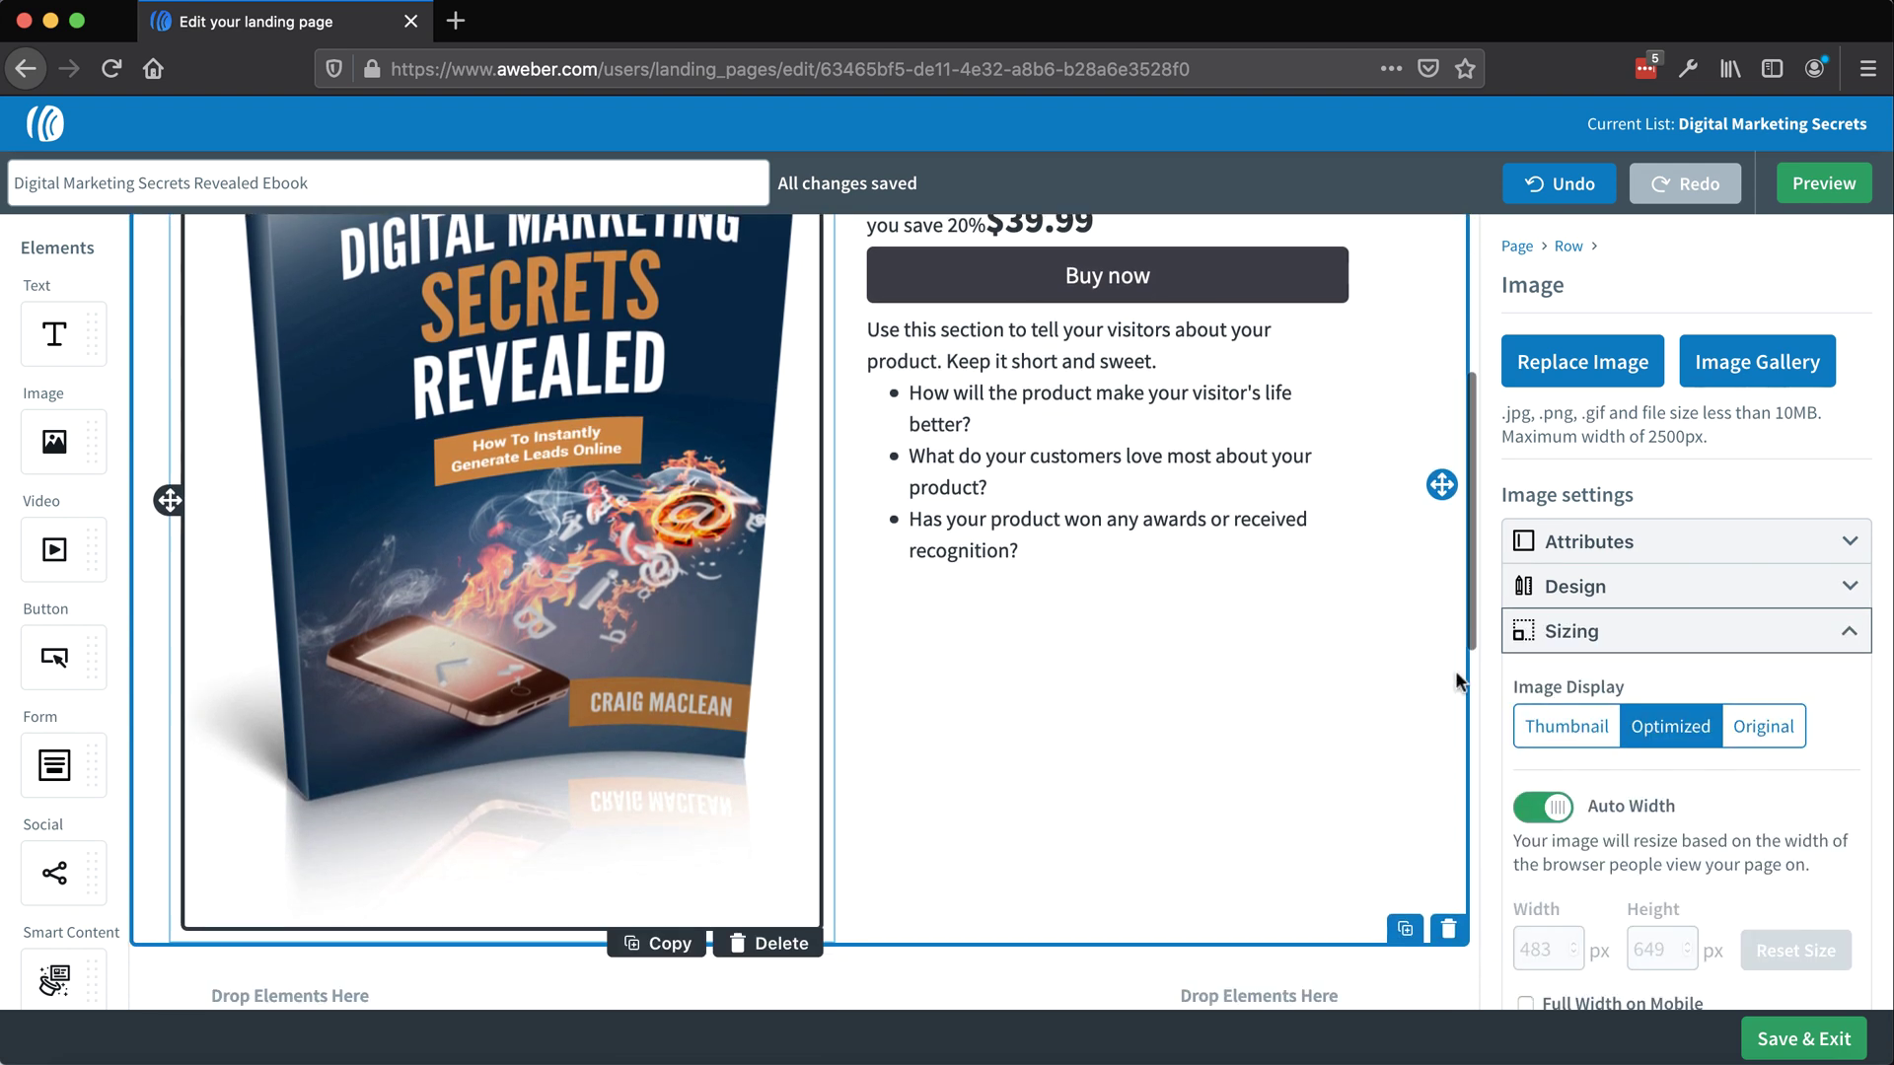
{"action": "scroll", "coordinate": [1454, 671], "scroll_direction": "up", "scroll_amount": 1}
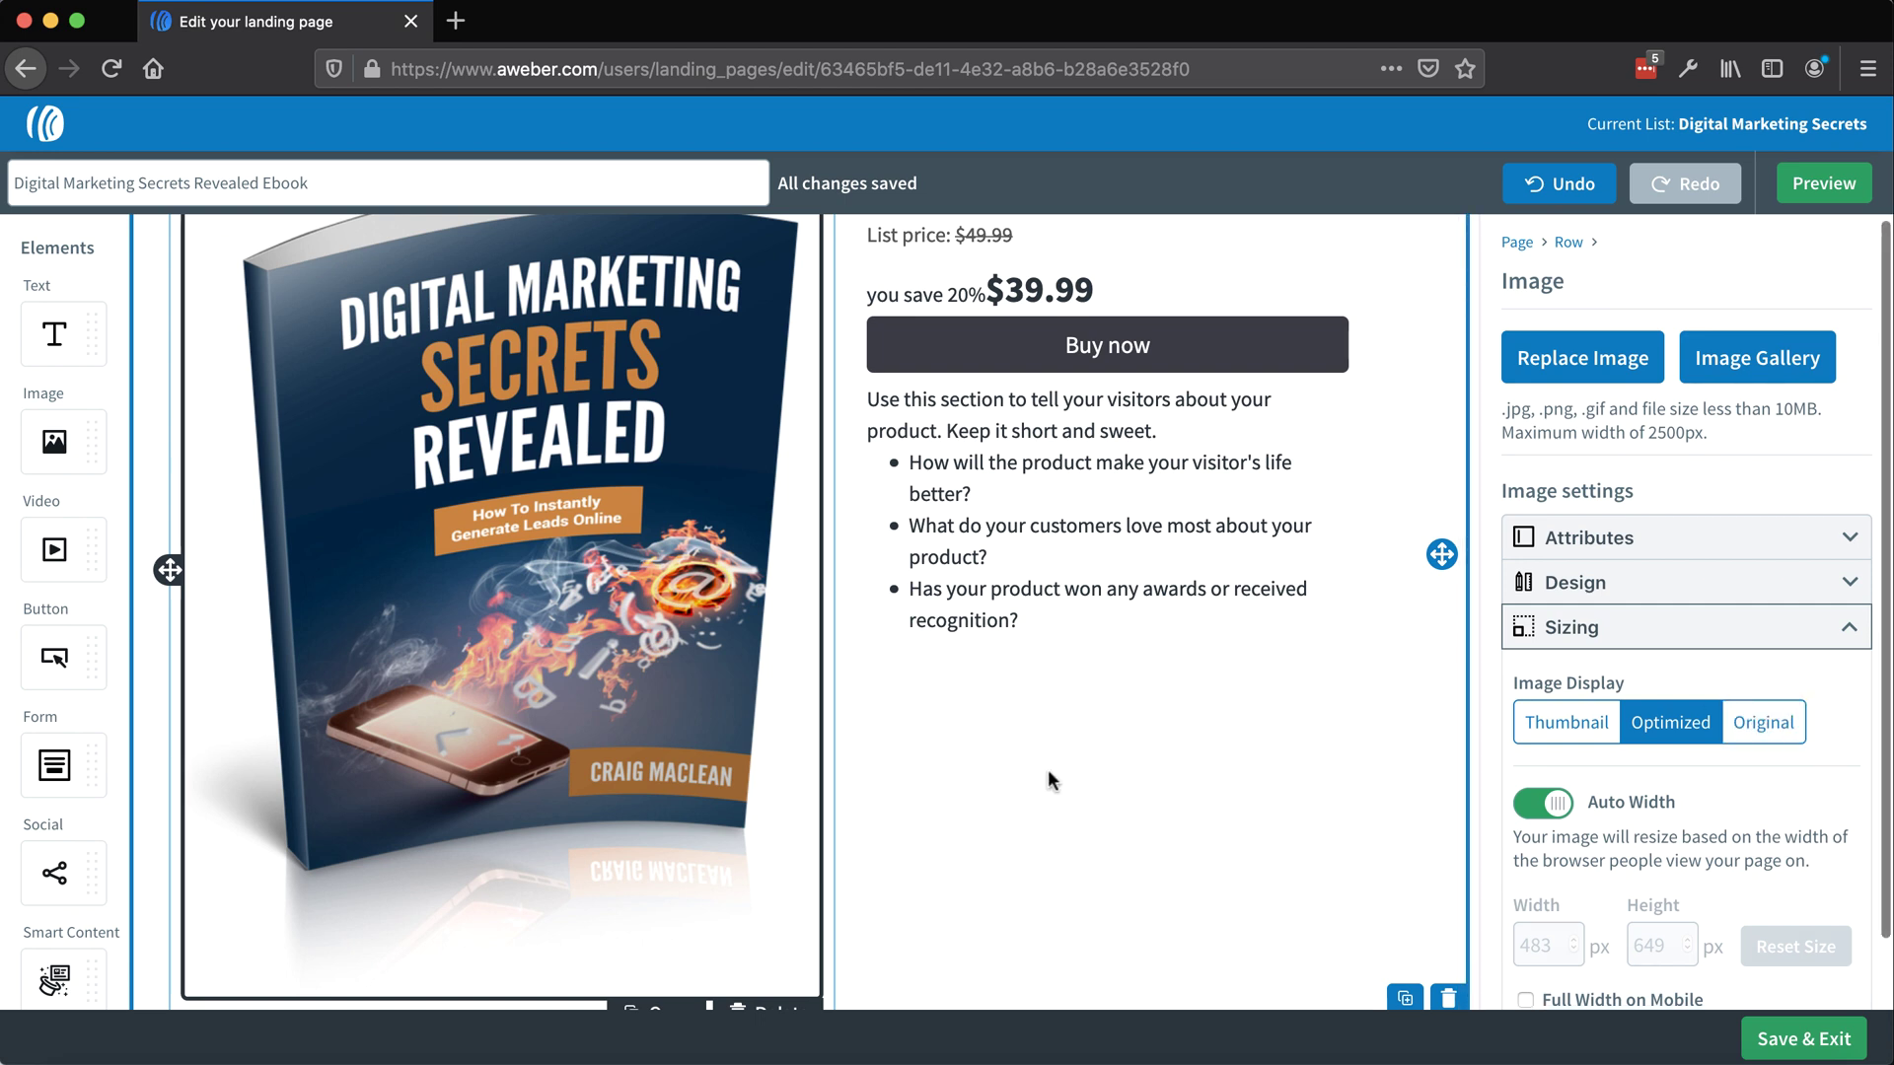
{"action": "scroll", "coordinate": [1047, 769], "scroll_direction": "down", "scroll_amount": 1}
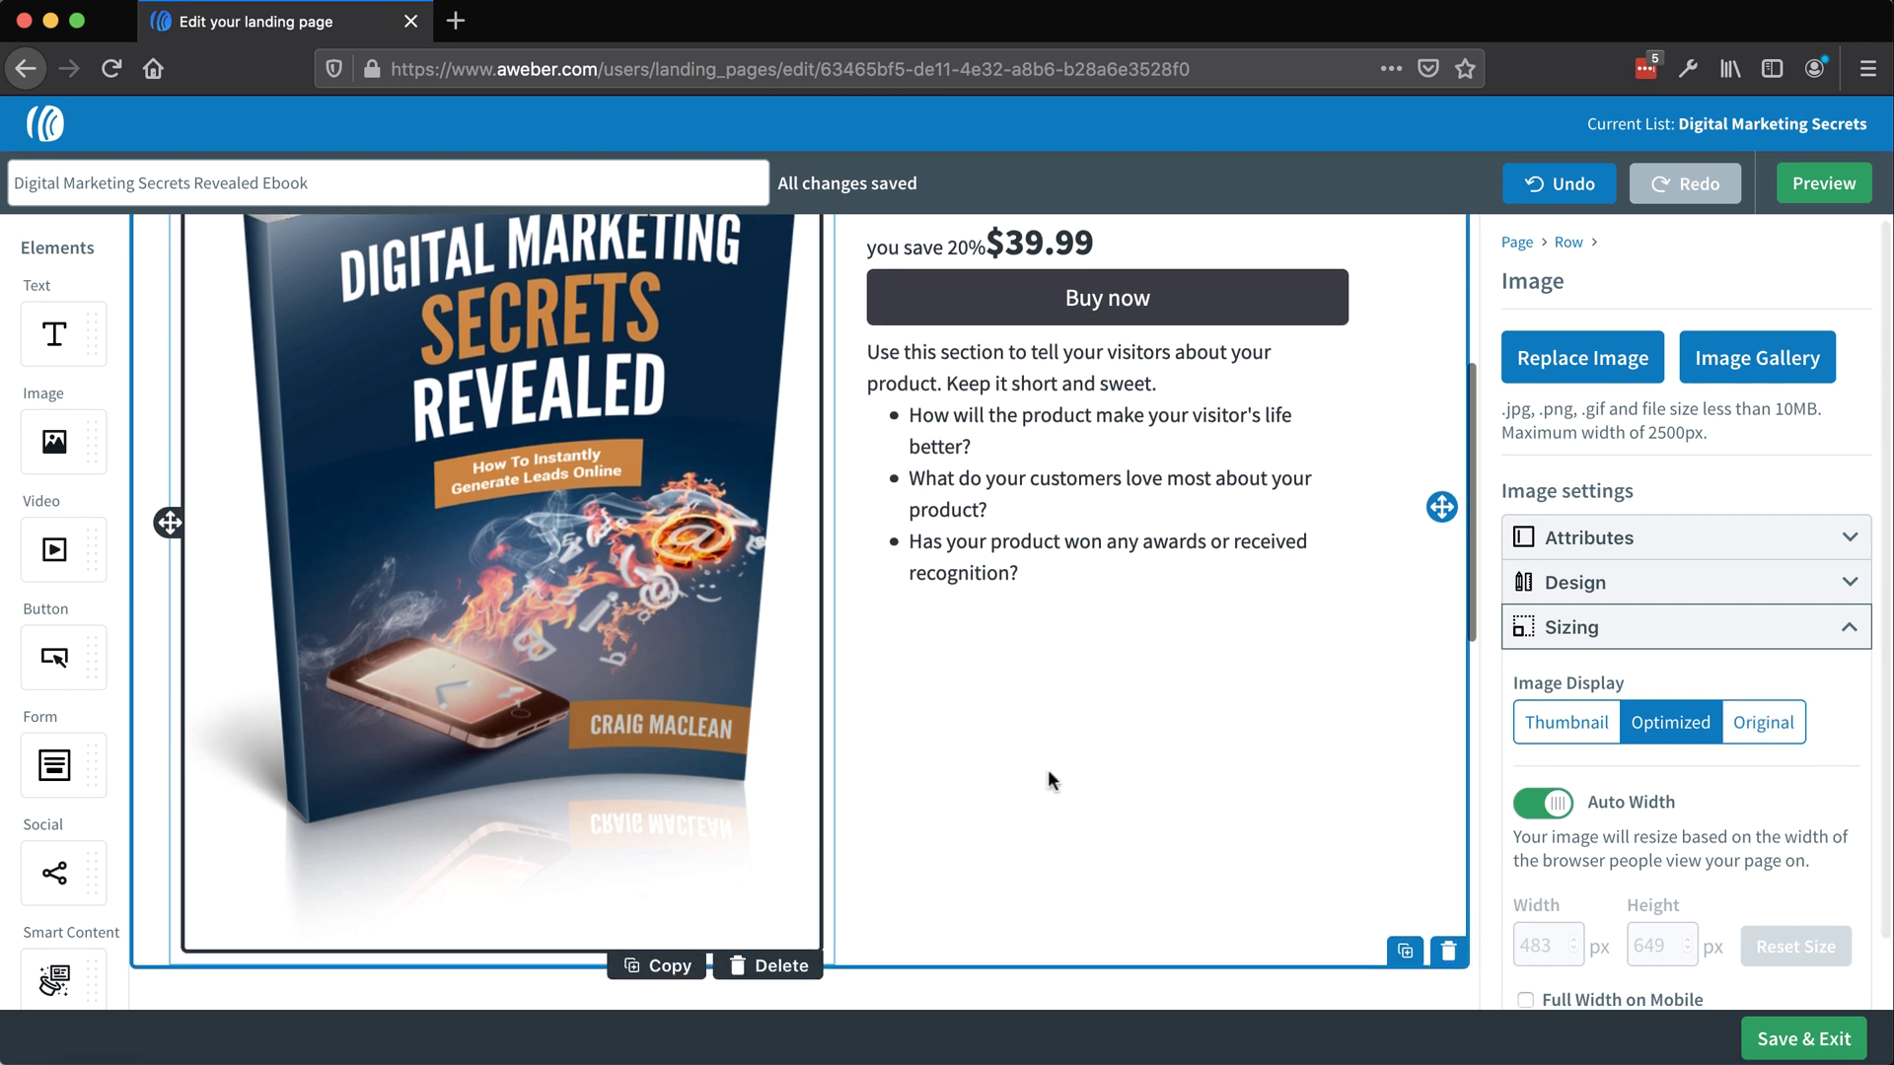
{"action": "left_click", "coordinate": [1551, 807]}
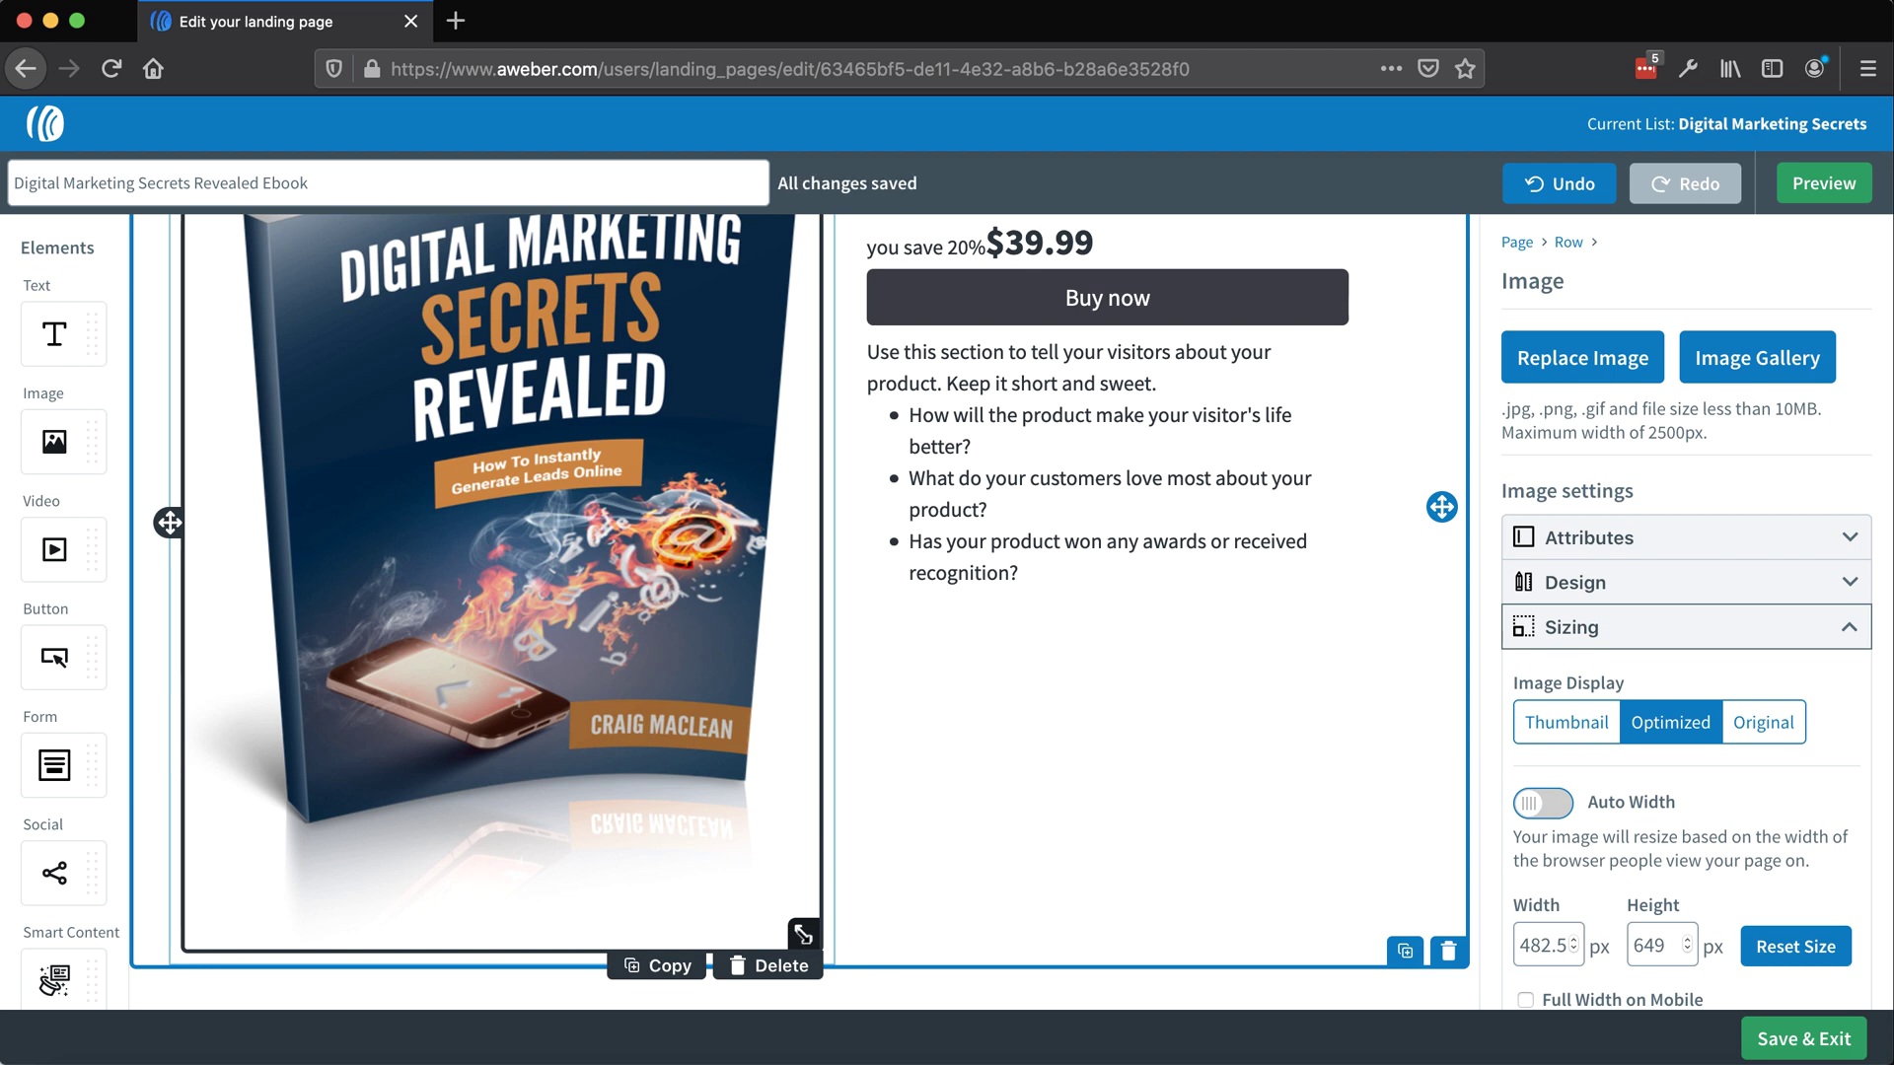
{"action": "left_click_drag", "start_coordinate": [804, 934], "coordinate": [605, 688]}
{"action": "scroll", "coordinate": [1044, 586], "scroll_direction": "up", "scroll_amount": 3}
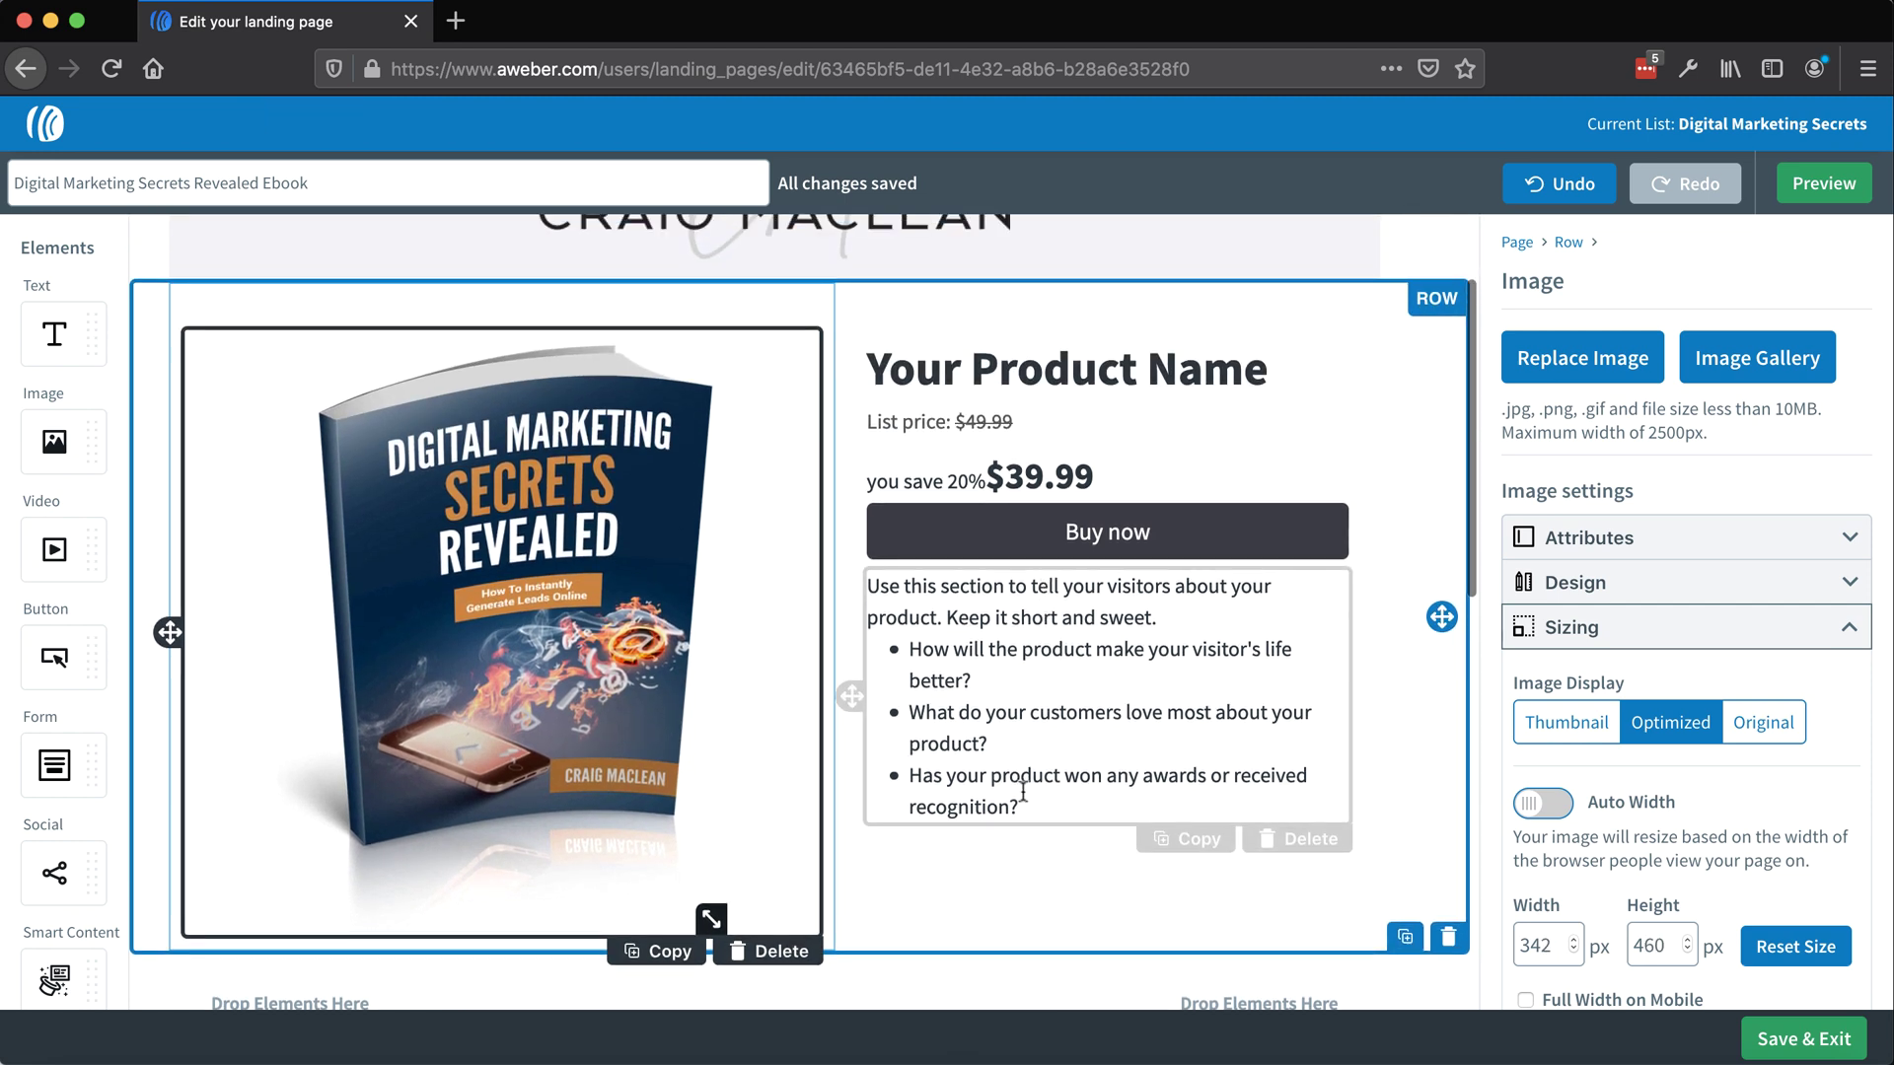
{"action": "scroll", "coordinate": [1625, 819], "scroll_direction": "down", "scroll_amount": 1}
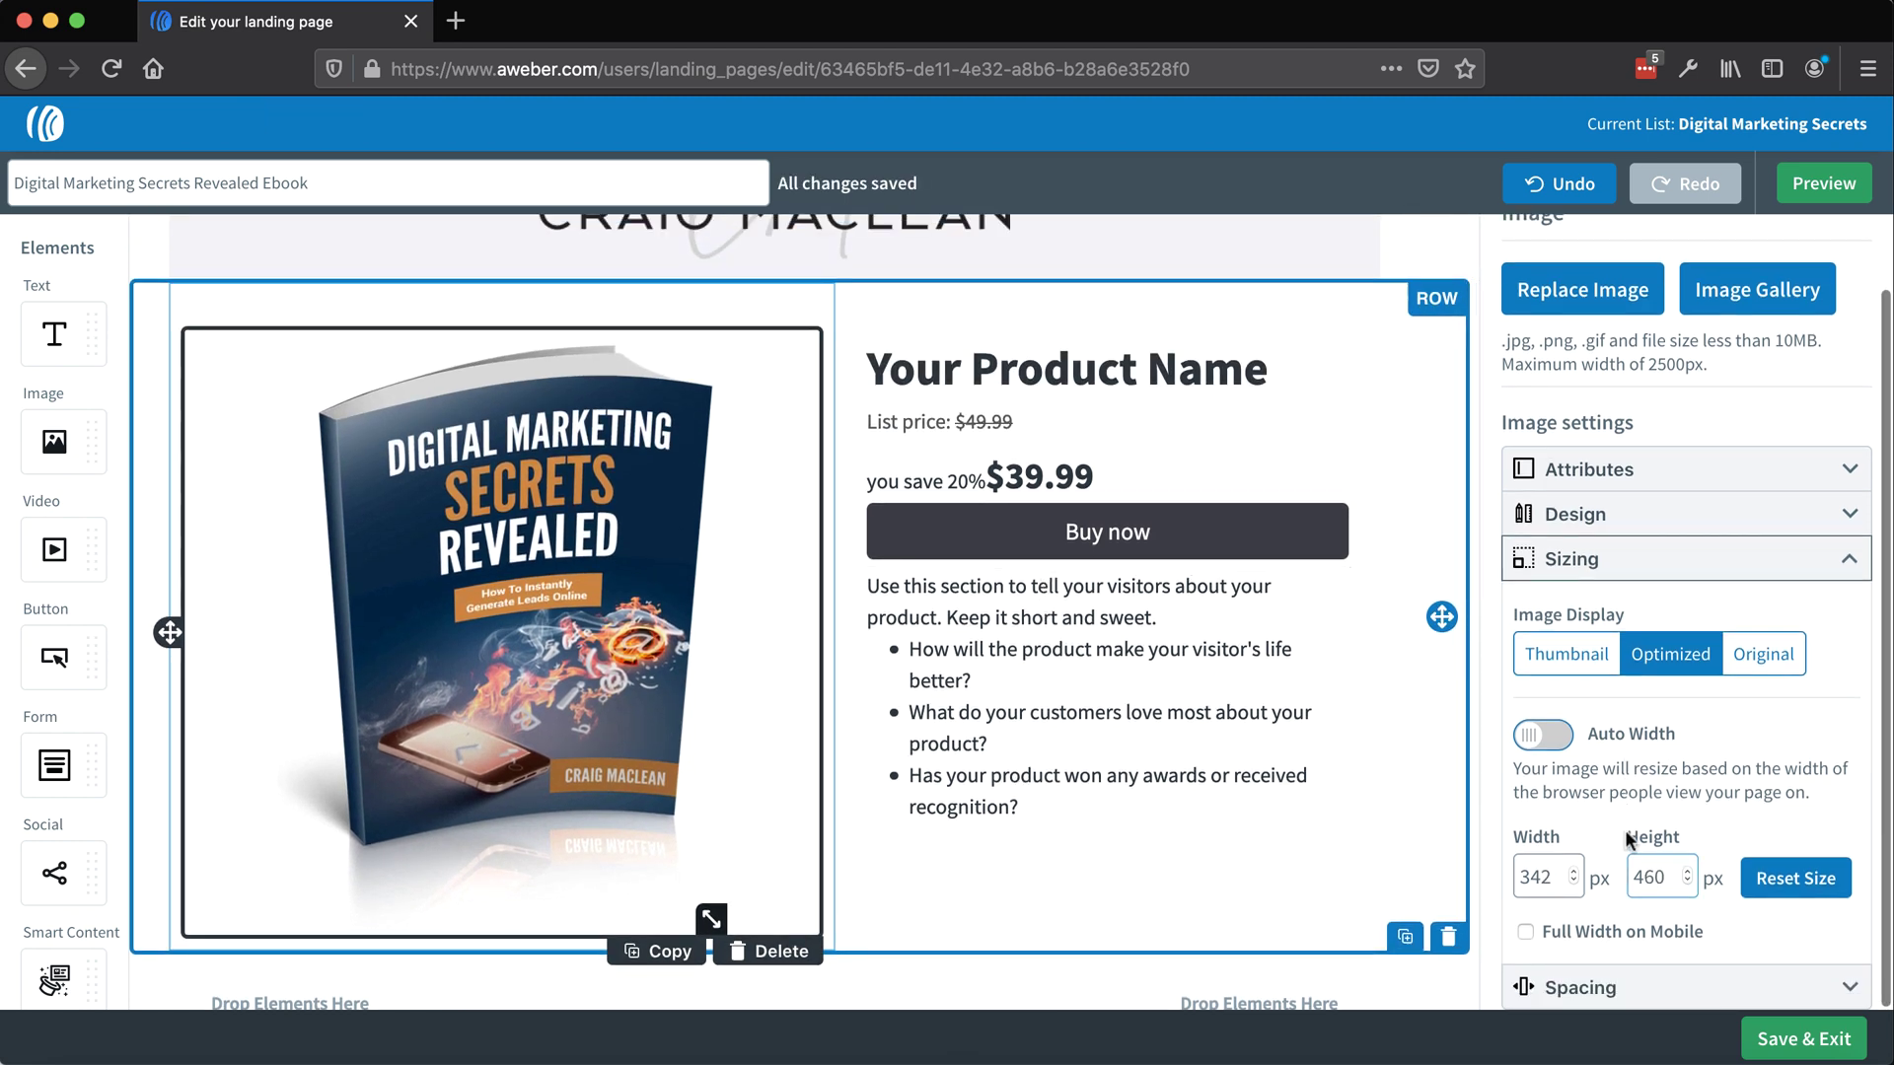
{"action": "left_click", "coordinate": [1613, 929]}
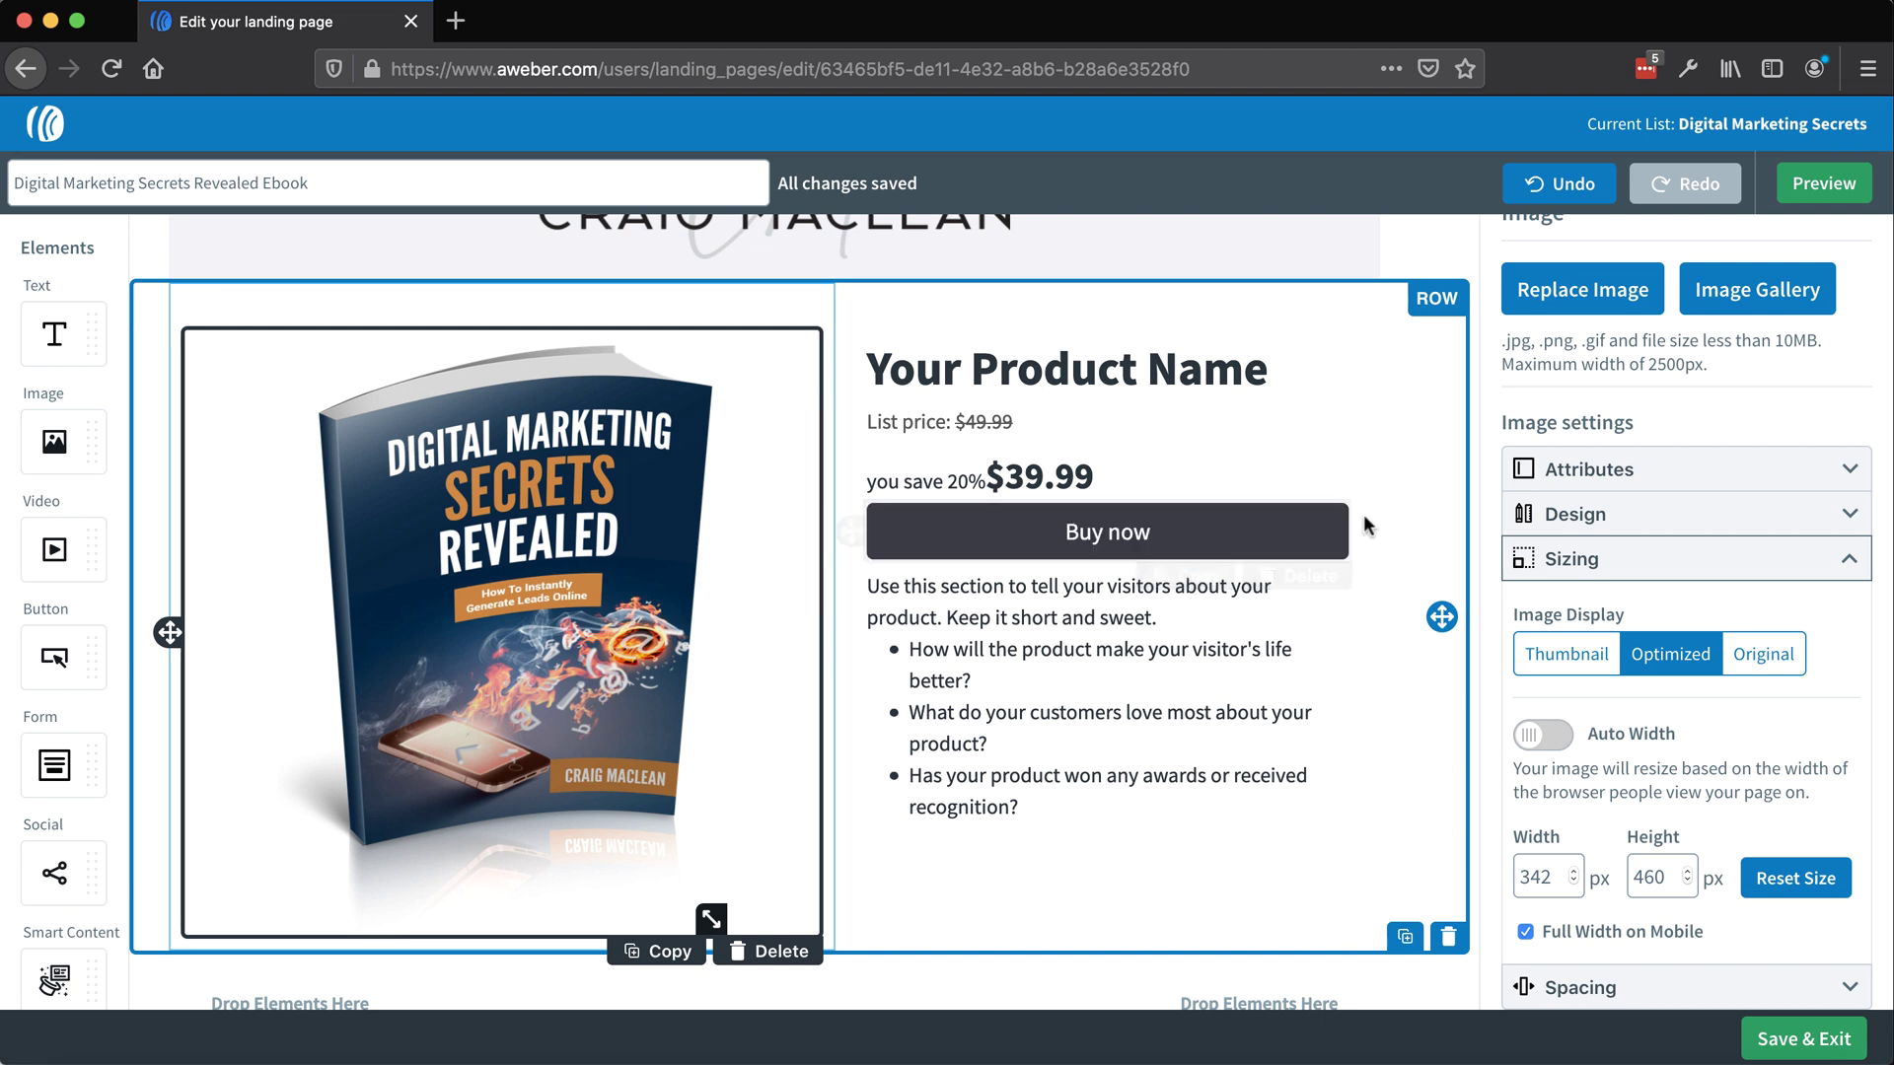
Step: Retitle the product heading 'Digital Marketing Secrets Revealed'
{"action": "left_click", "coordinate": [1167, 373]}
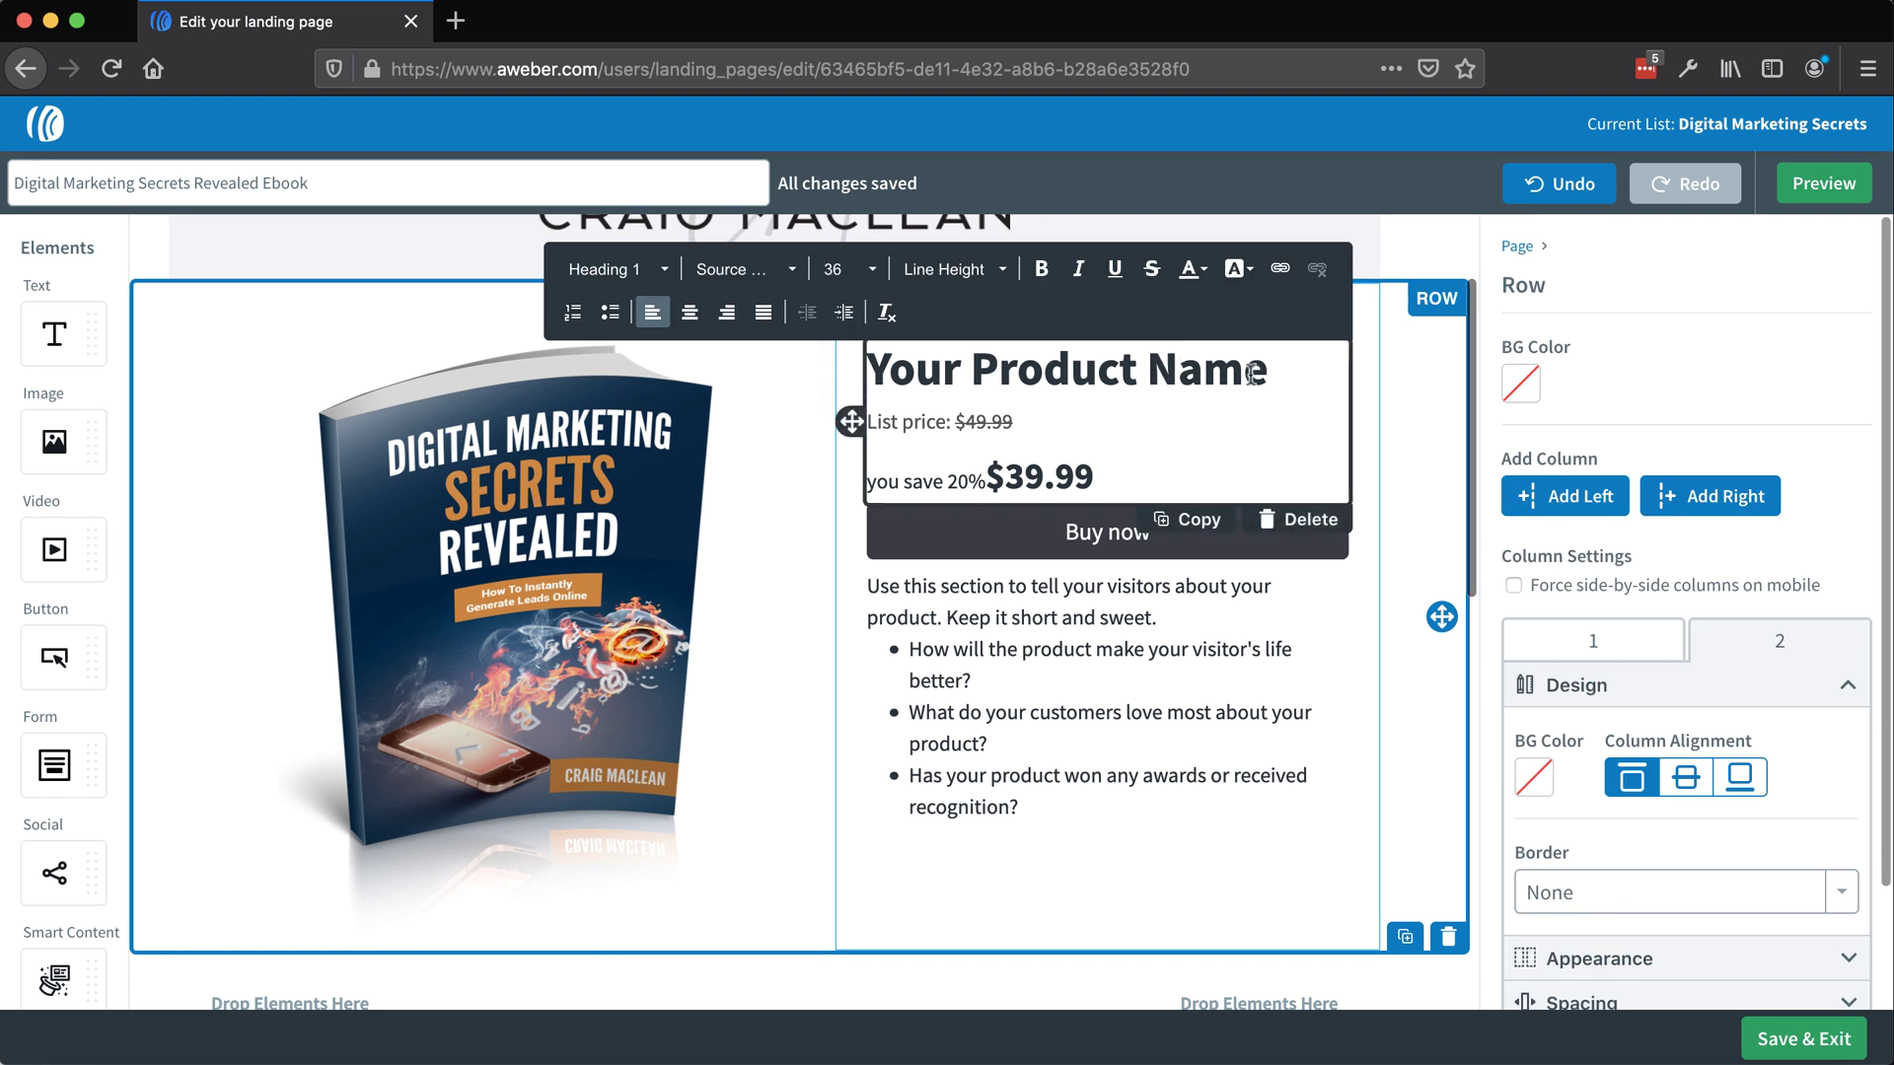
{"action": "double_click", "coordinate": [1271, 370]}
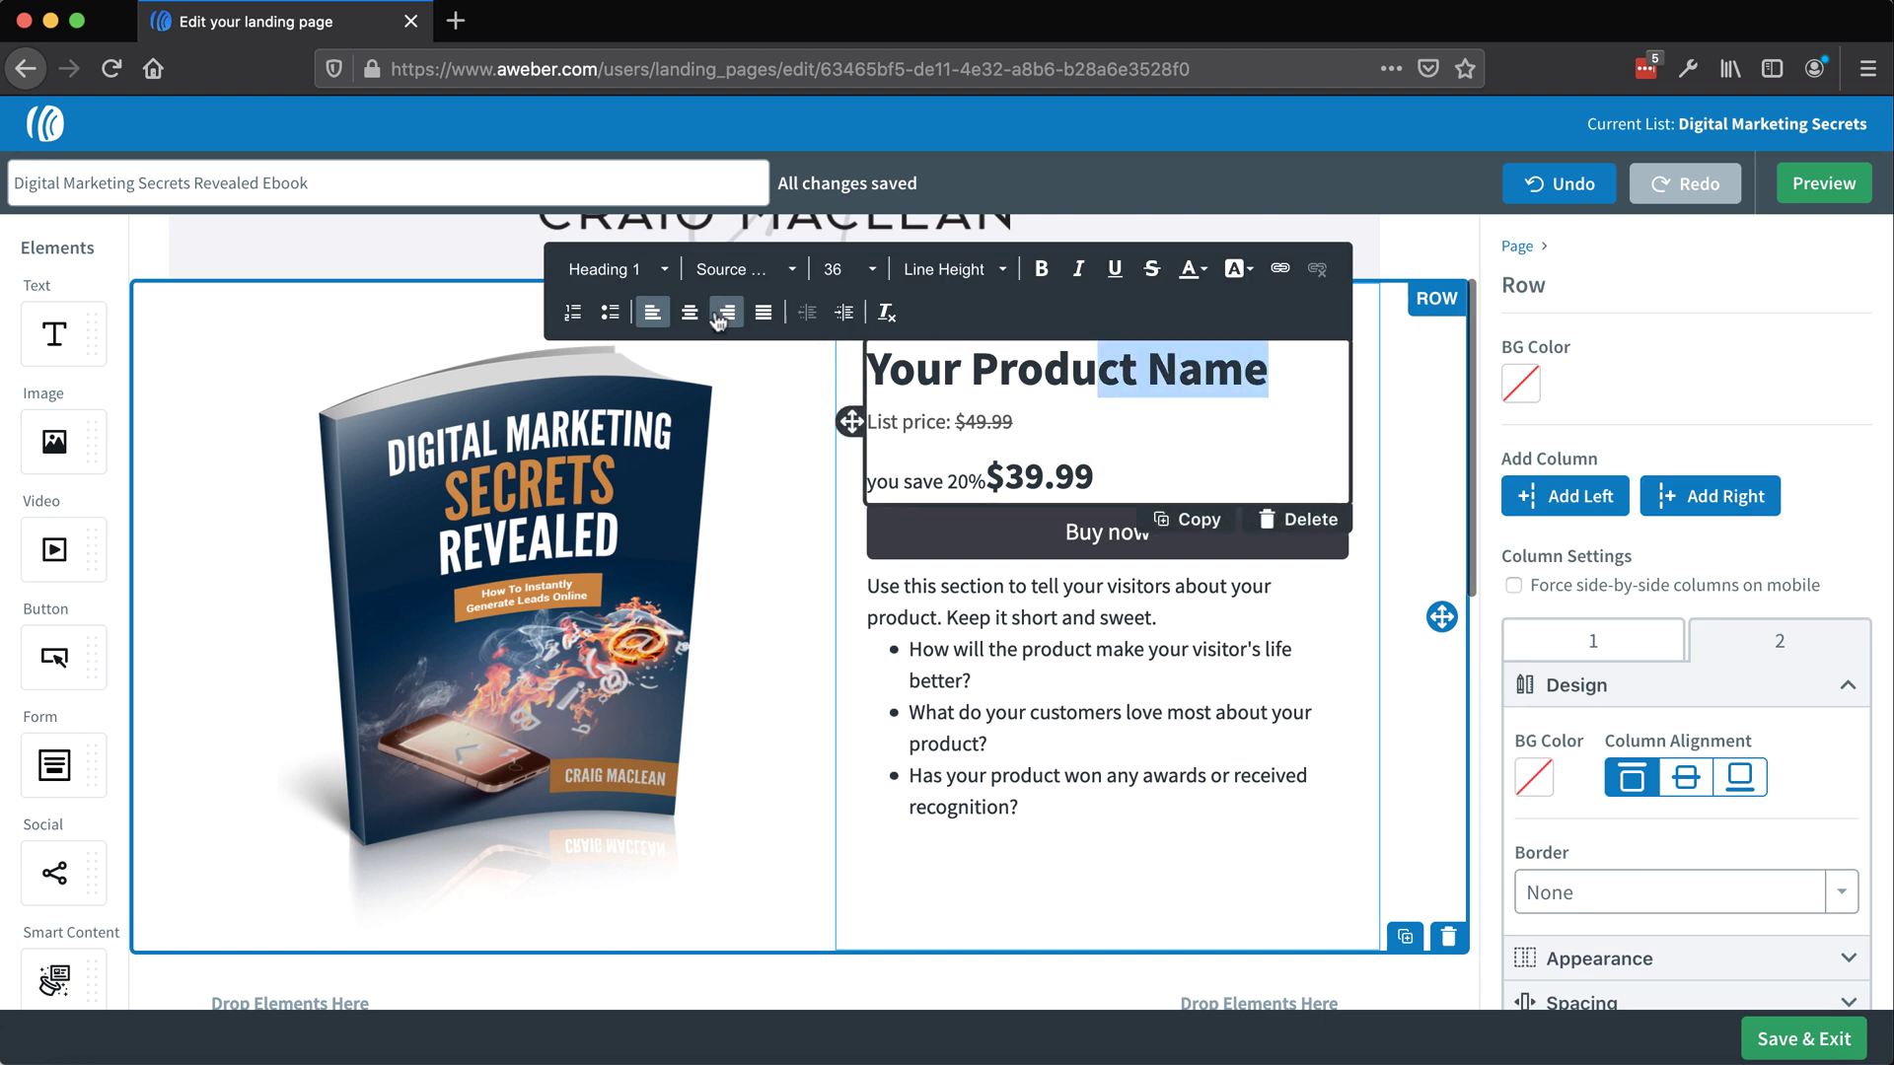
{"action": "triple_click", "coordinate": [1154, 362]}
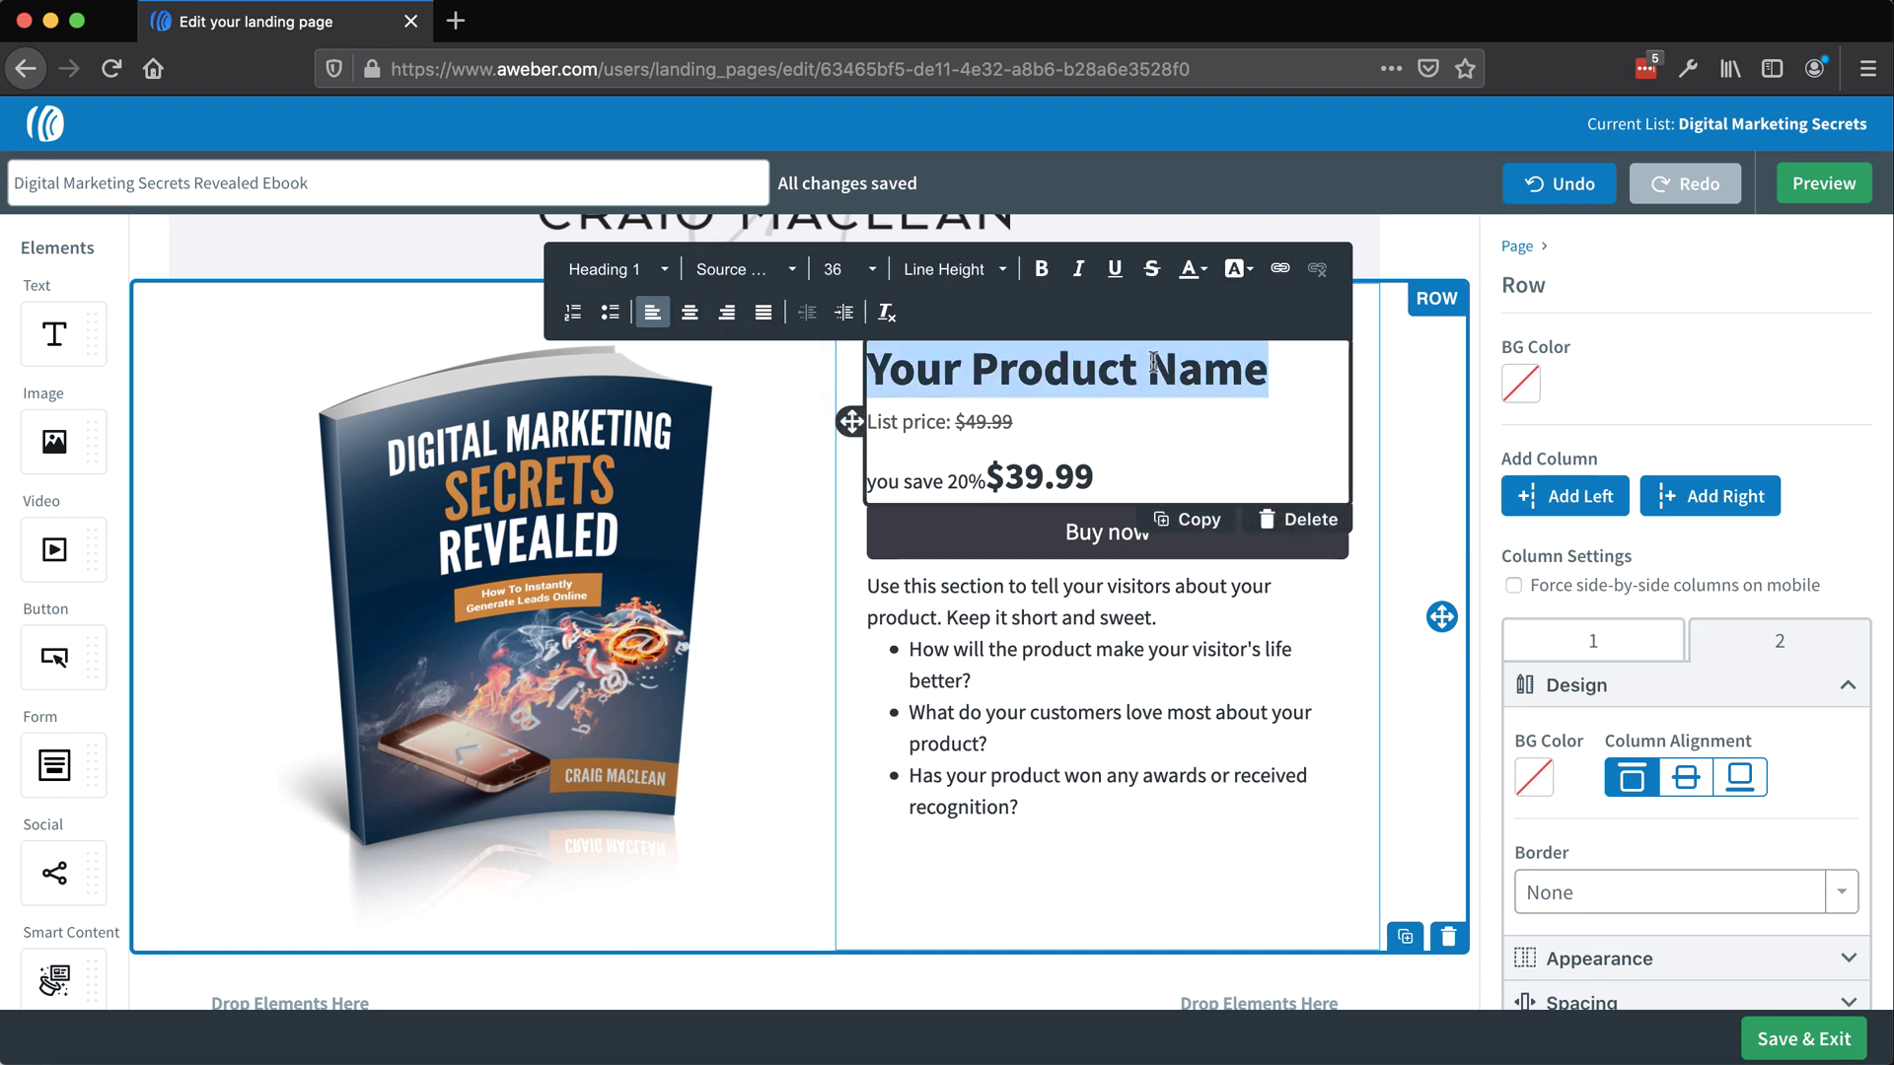
{"action": "type", "text": "Digital Marketing Secrets"}
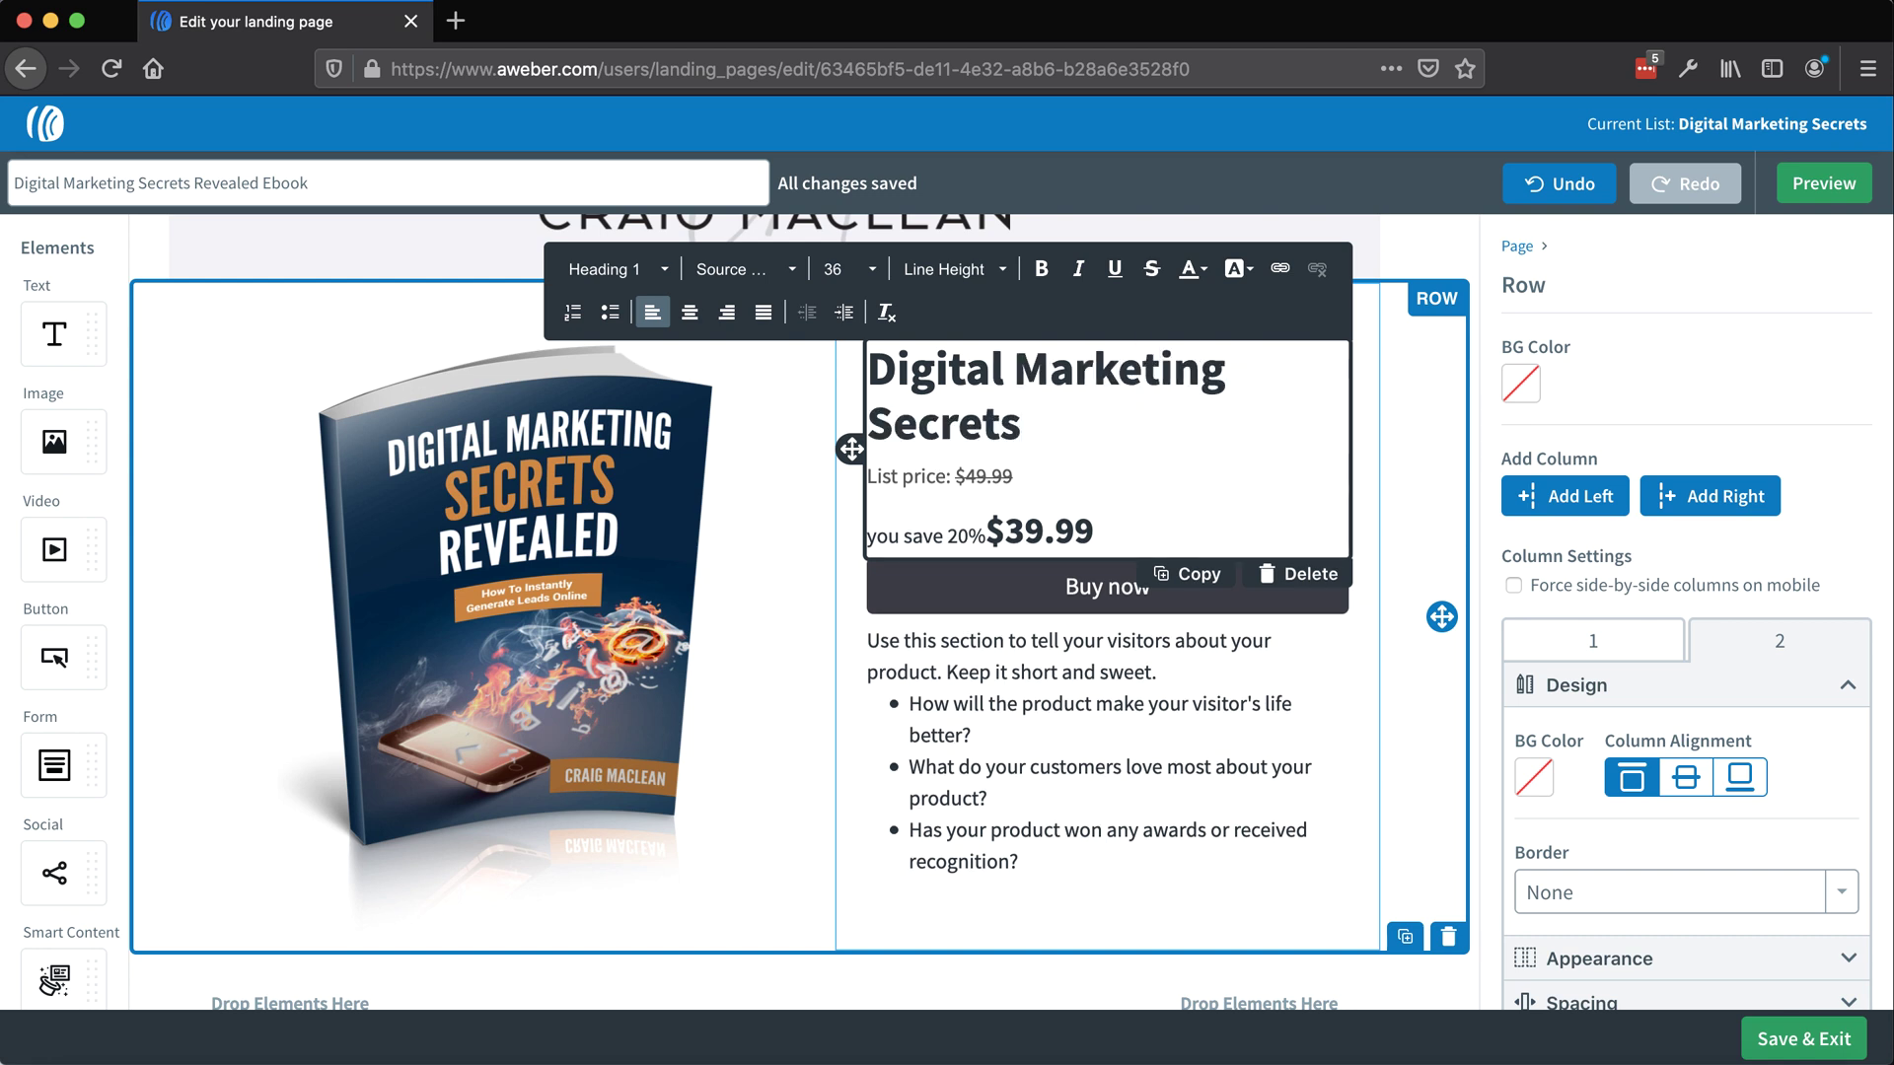
{"action": "type", "text": " Revealed"}
Step: Change the list price to $19.99, the price to $9.99, and delete 'you save 20%'
{"action": "left_click", "coordinate": [978, 478]}
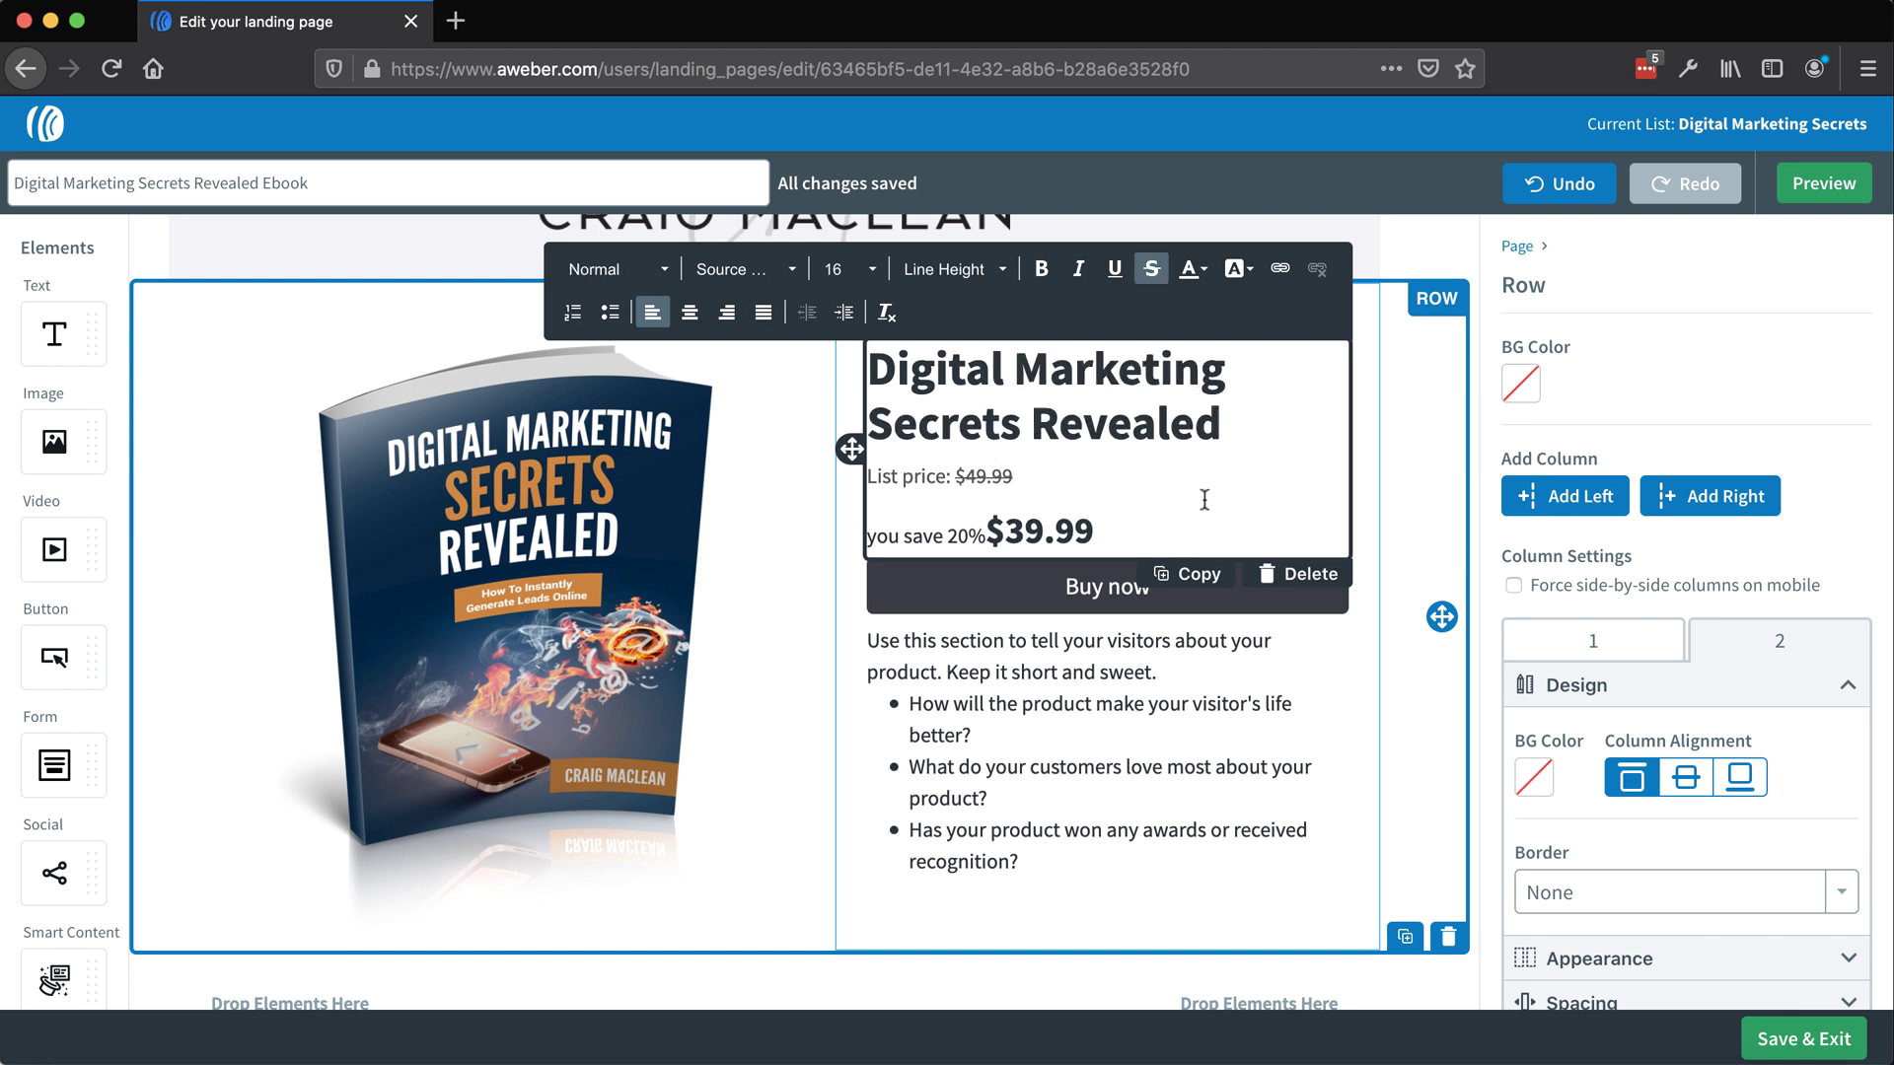
{"action": "key", "text": "Delete"}
{"action": "type", "text": "1"}
{"action": "left_click", "coordinate": [1026, 531]}
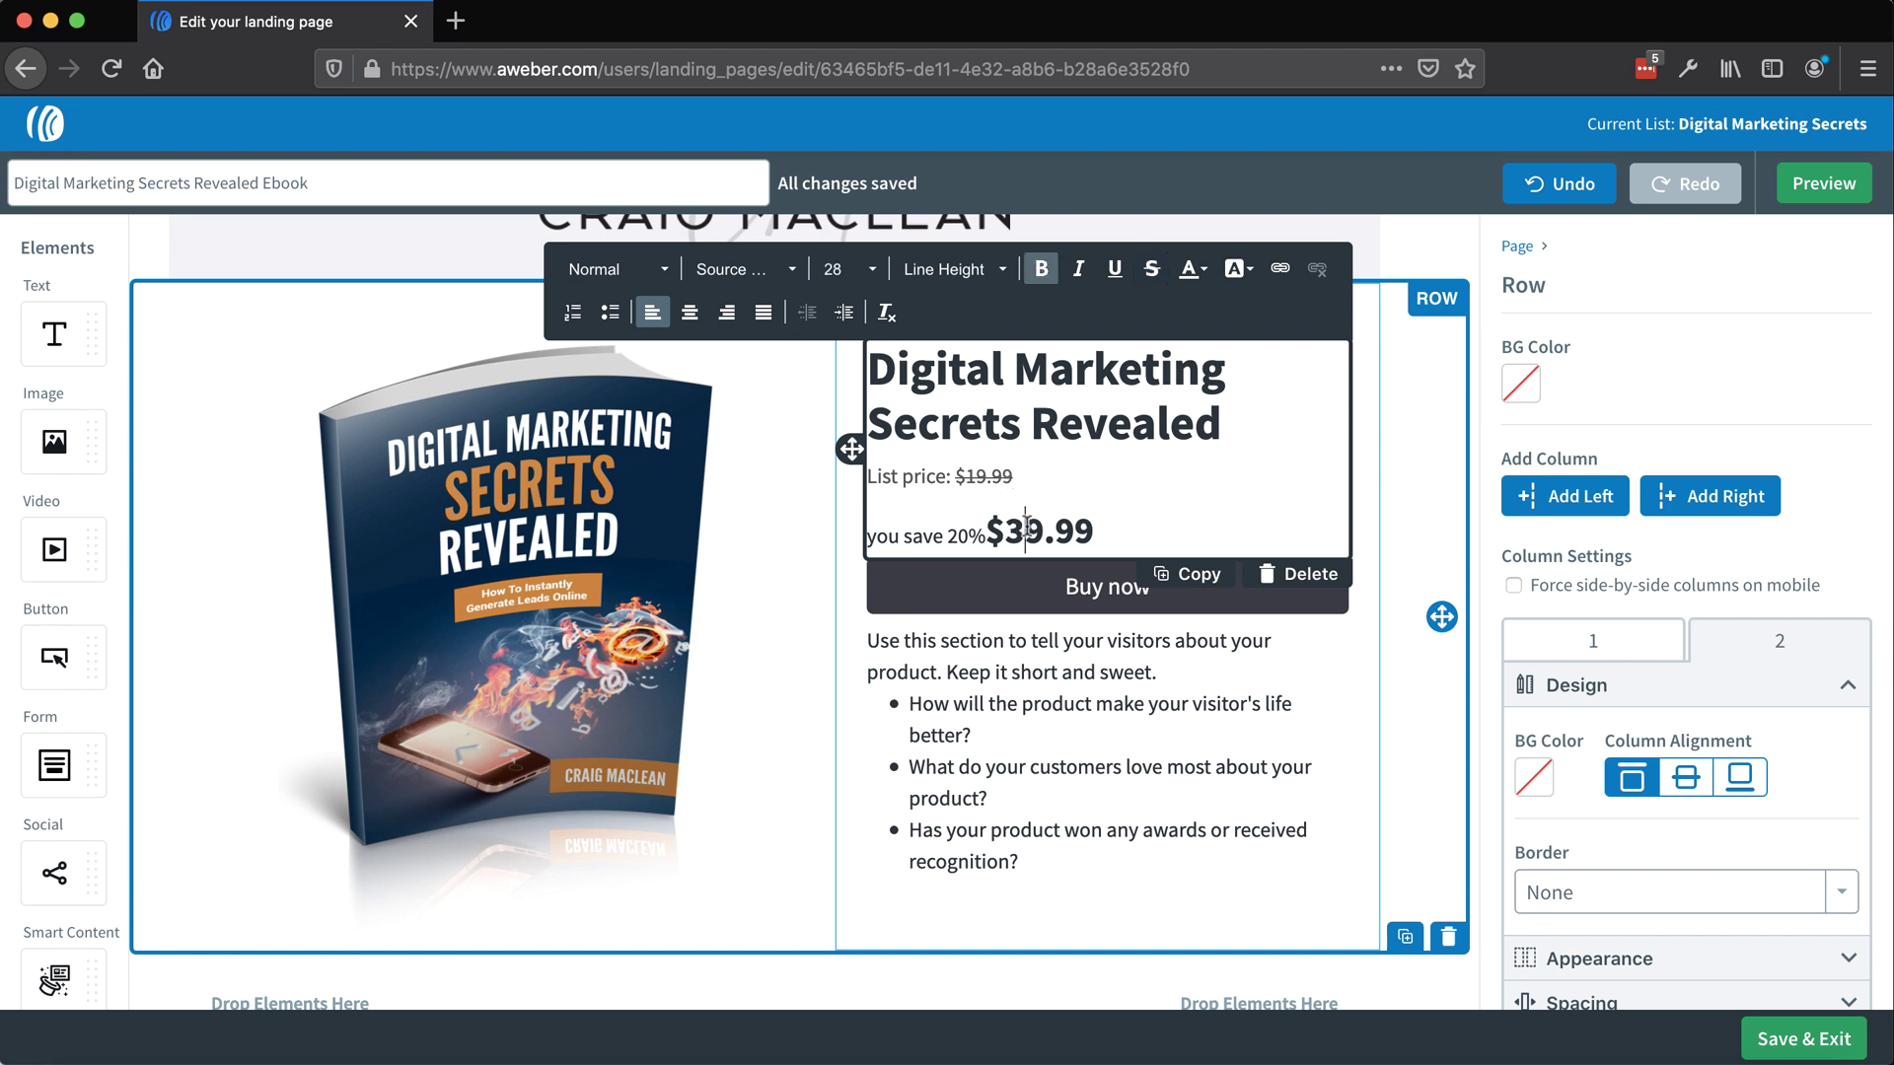
{"action": "key", "text": "BackSpace"}
{"action": "left_click_drag", "start_coordinate": [990, 541], "coordinate": [869, 538]}
{"action": "key", "text": "BackSpace"}
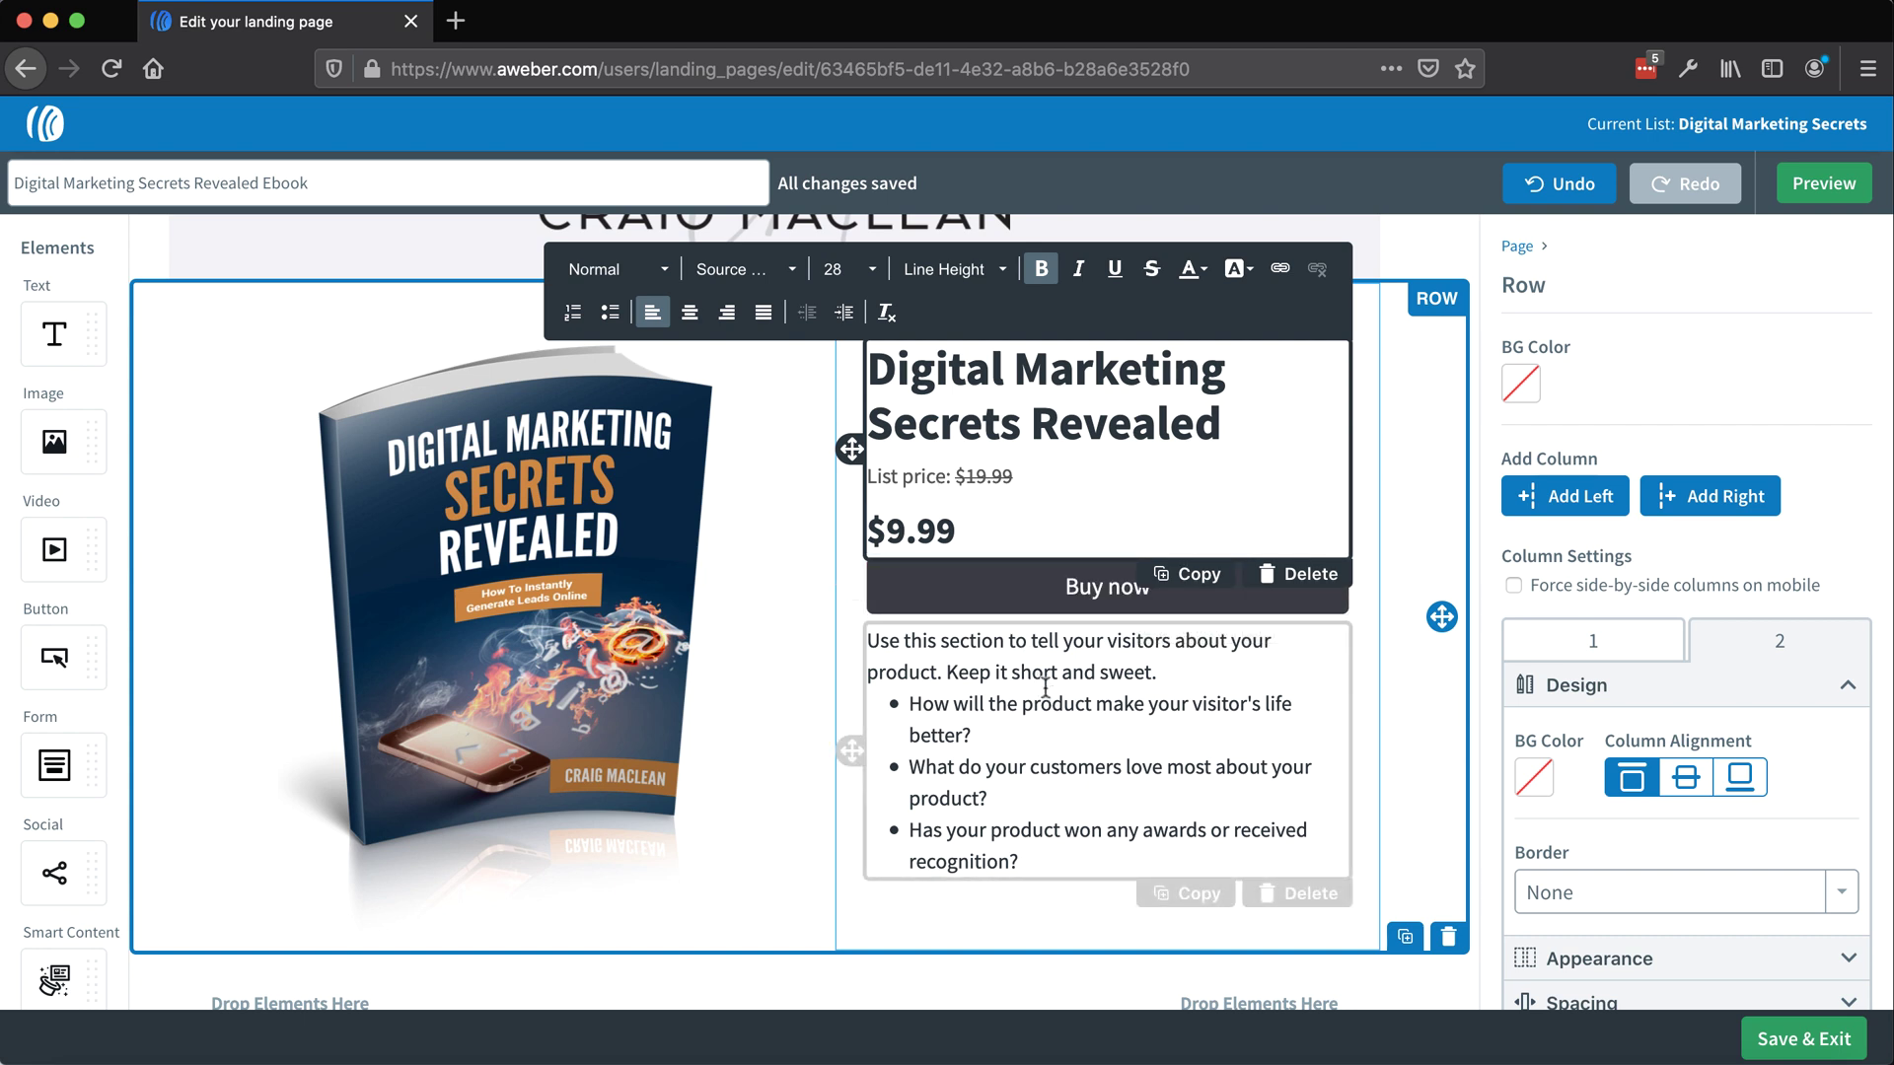
Step: Replace the placeholder description with the pasted paragraph about the book's online-business blueprint
{"action": "left_click", "coordinate": [940, 644]}
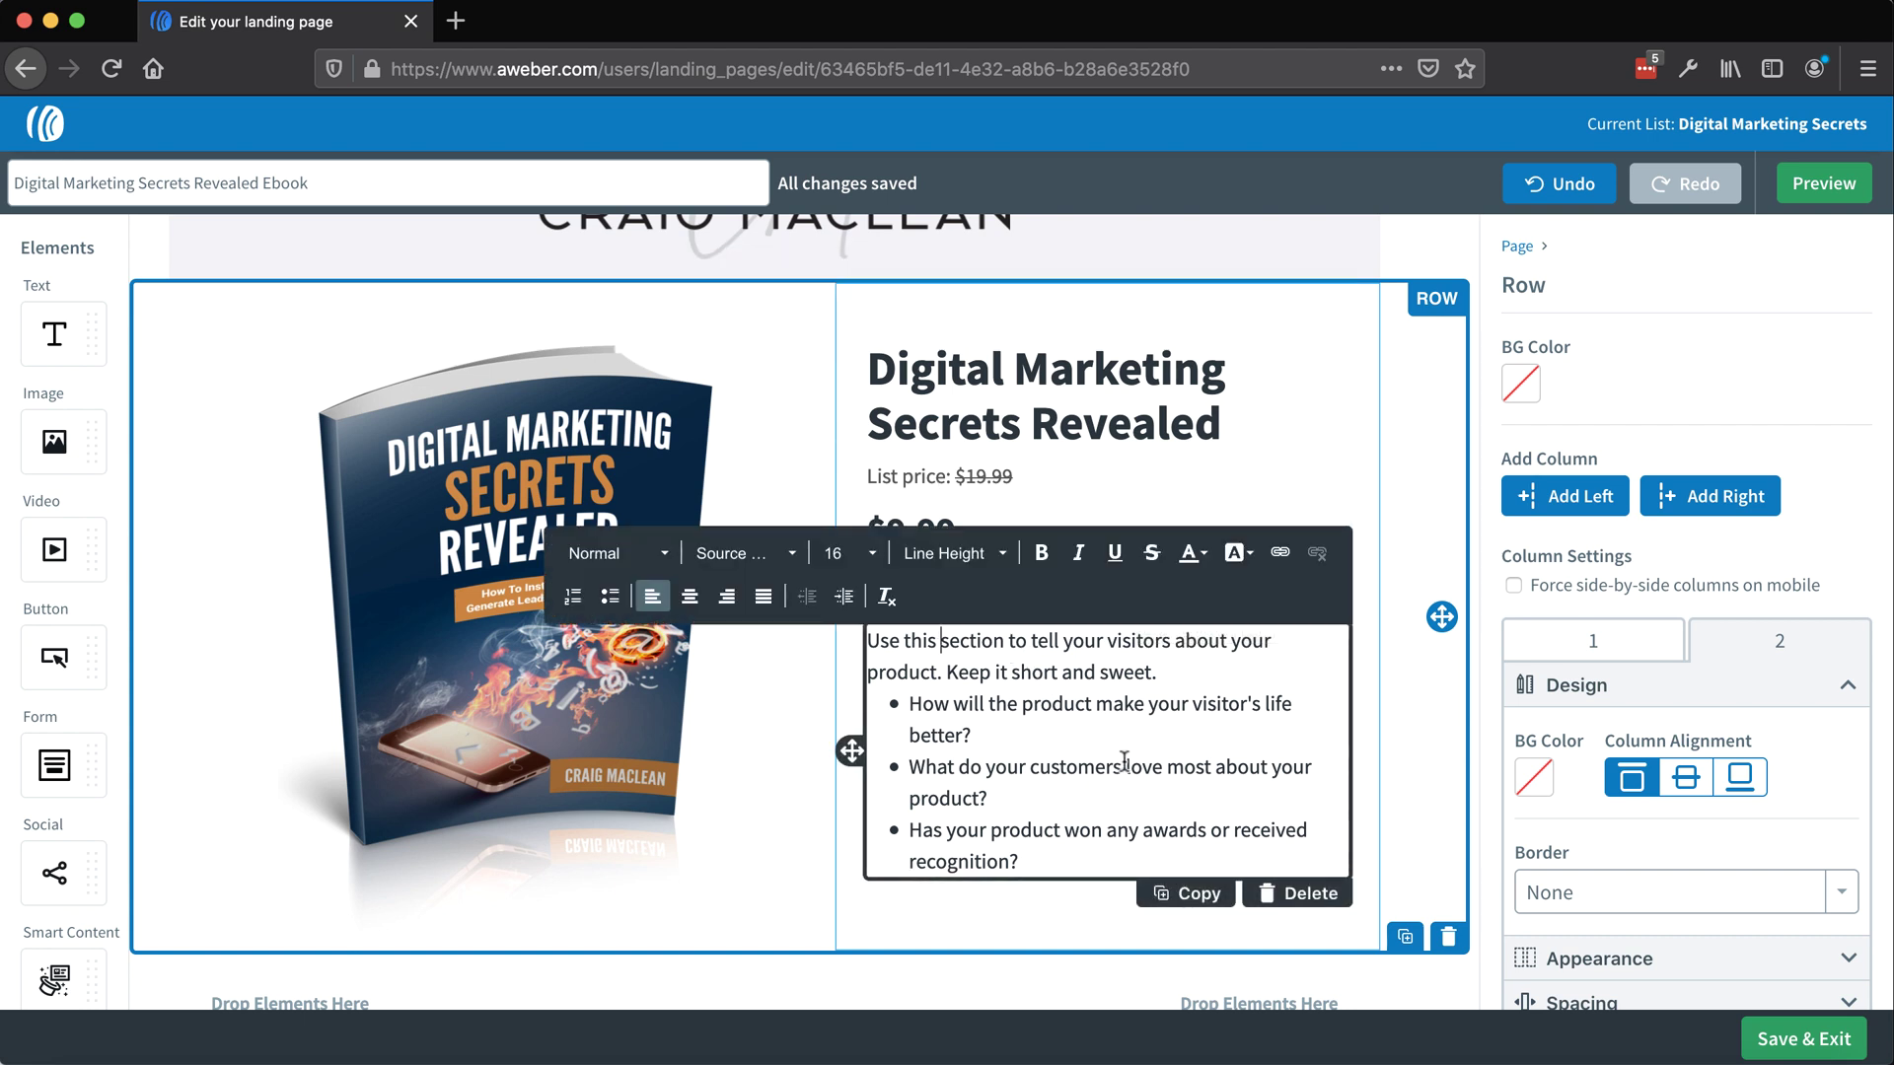
{"action": "left_click_drag", "start_coordinate": [1057, 857], "coordinate": [938, 798]}
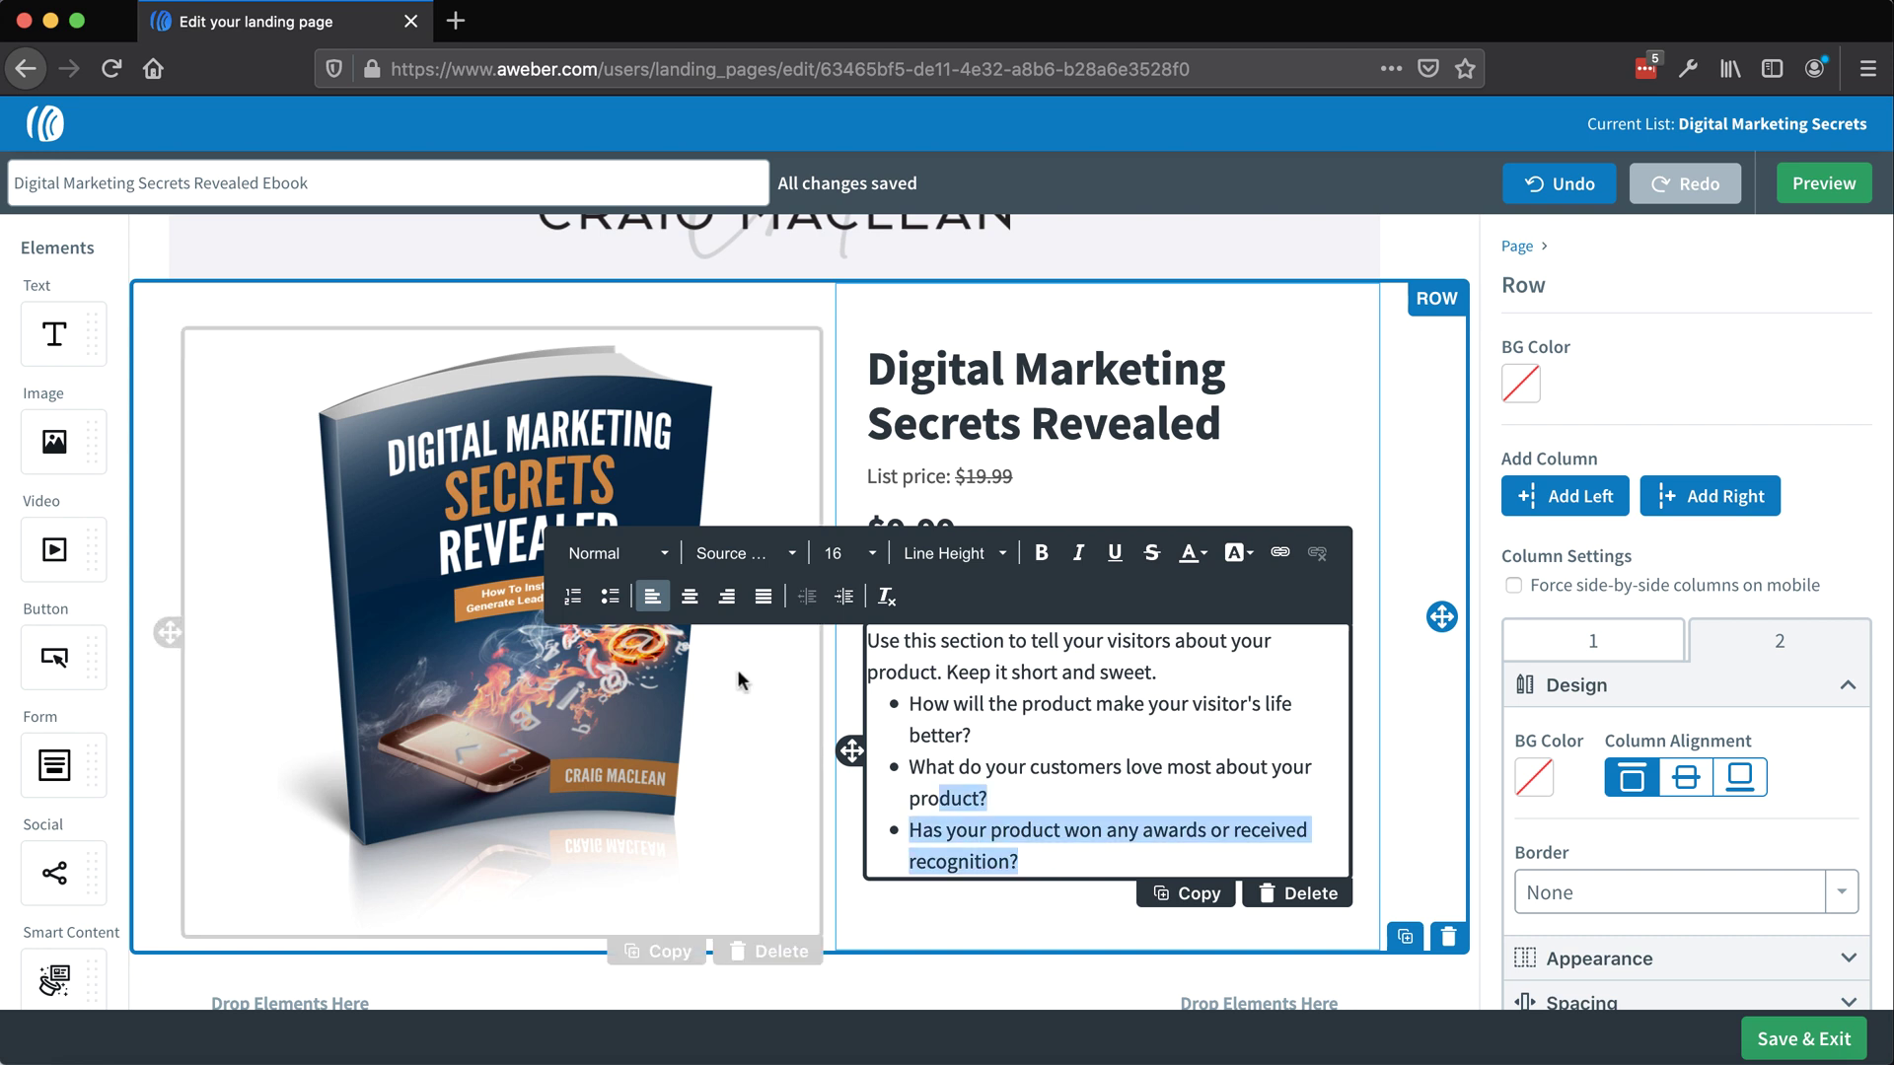
{"action": "key", "text": "super+a"}
{"action": "key", "text": "BackSpace"}
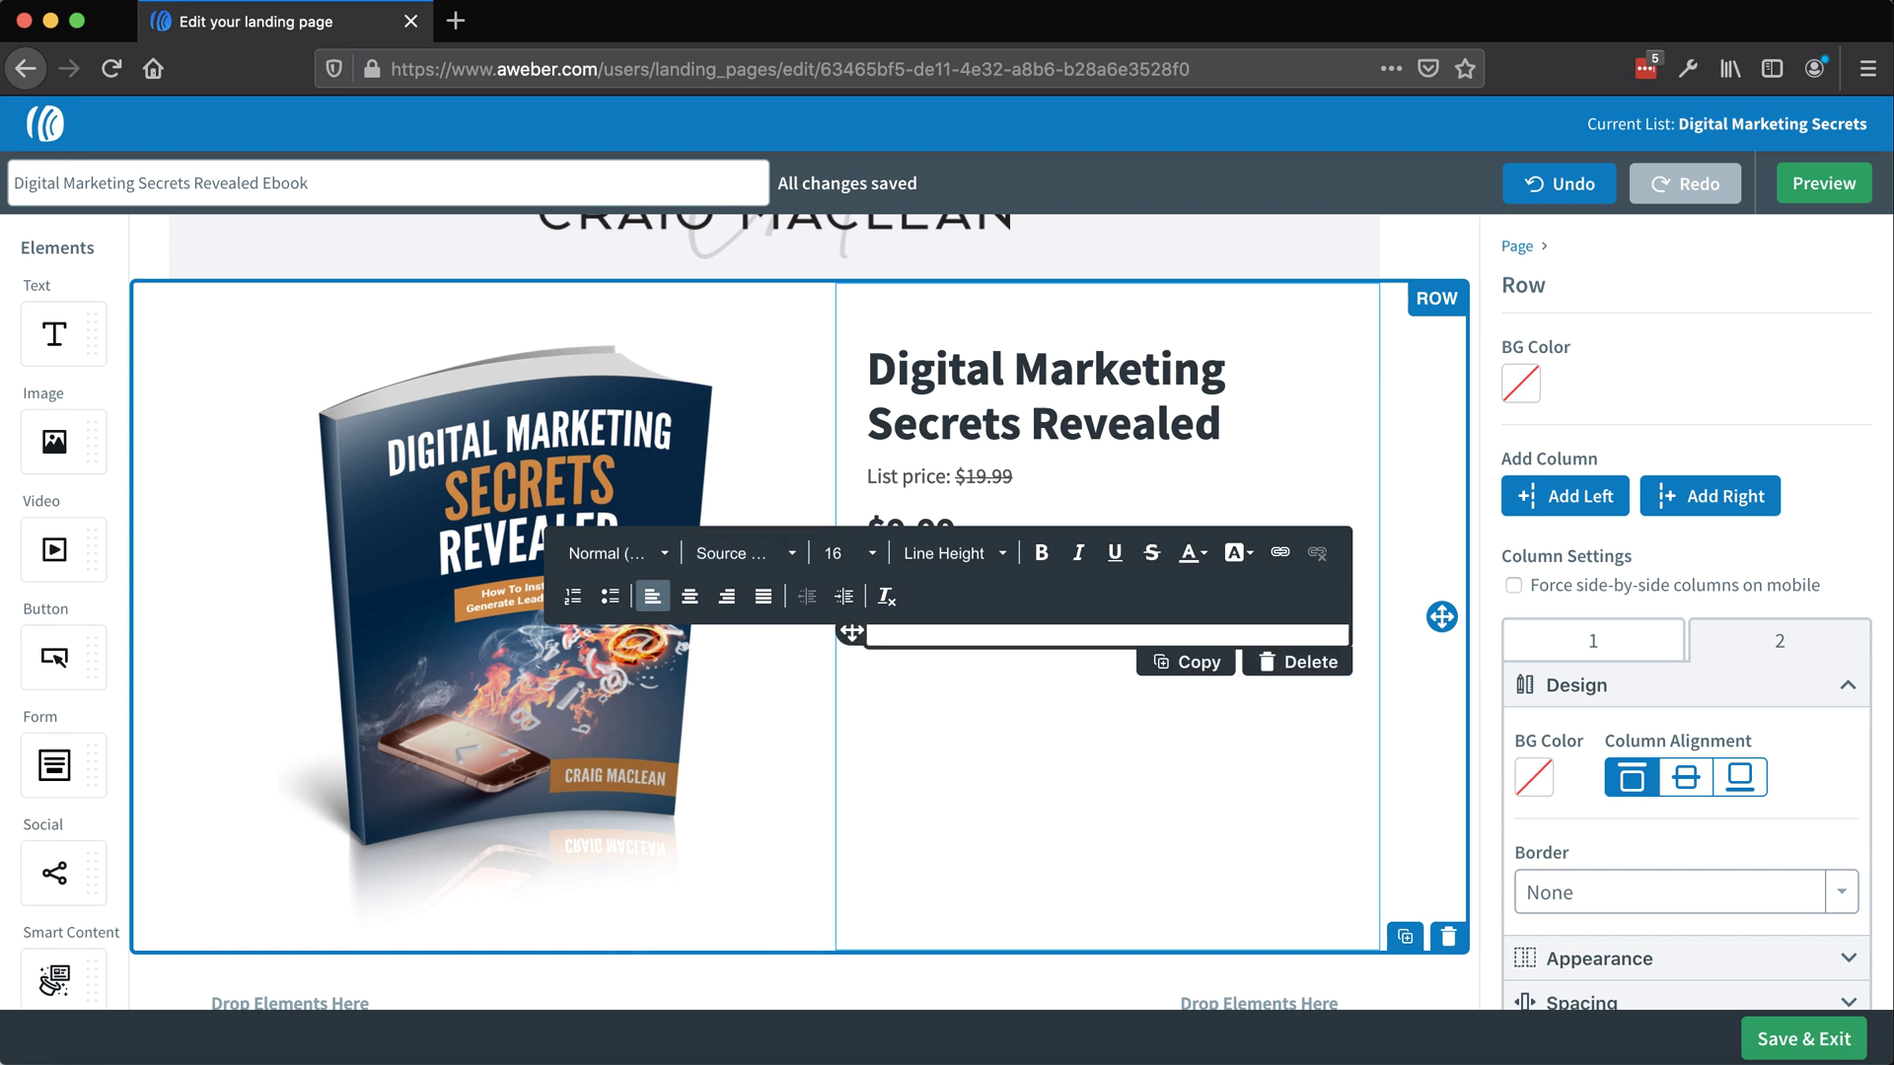
{"action": "type", "text": "This book provides you a blueprint on how to start, grow, and scale an online business. You'll discover how you can leverage our successes and turn your knowledge into a profitable online business."}
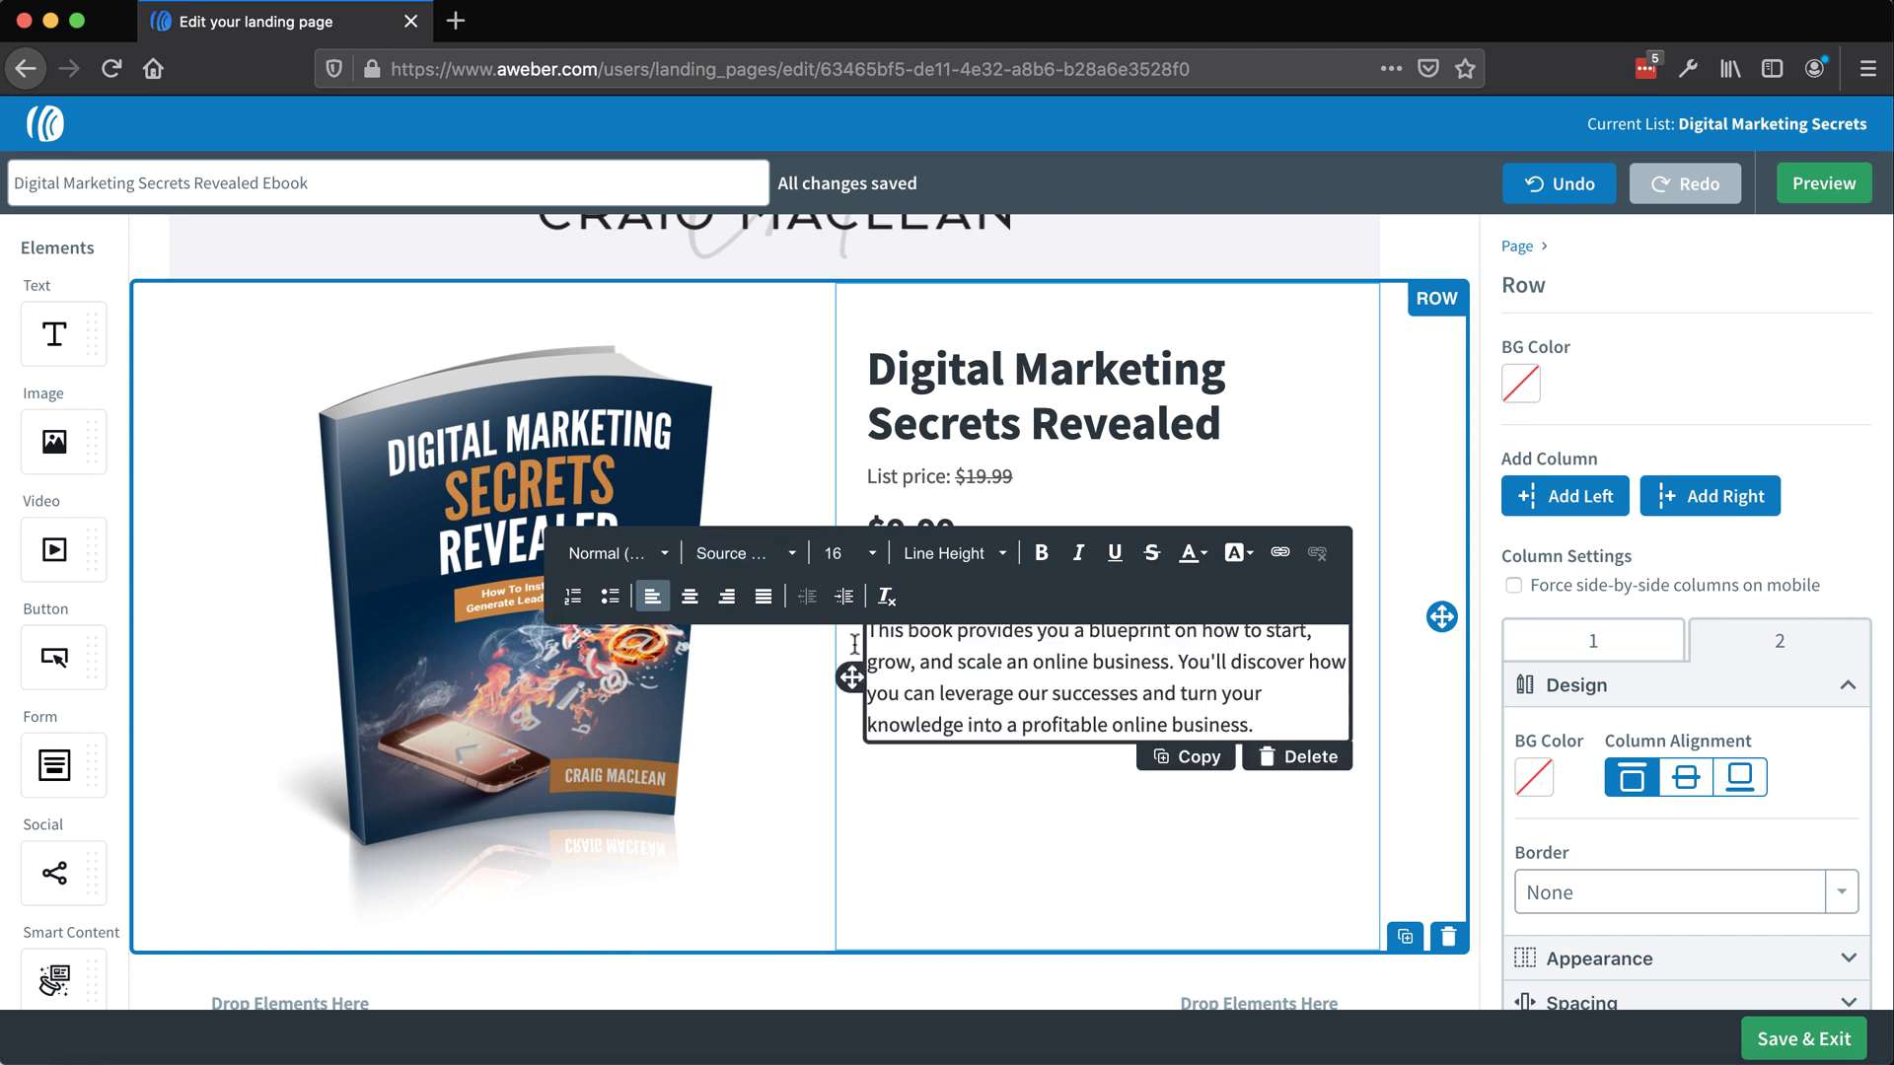
{"action": "left_click", "coordinate": [1434, 852]}
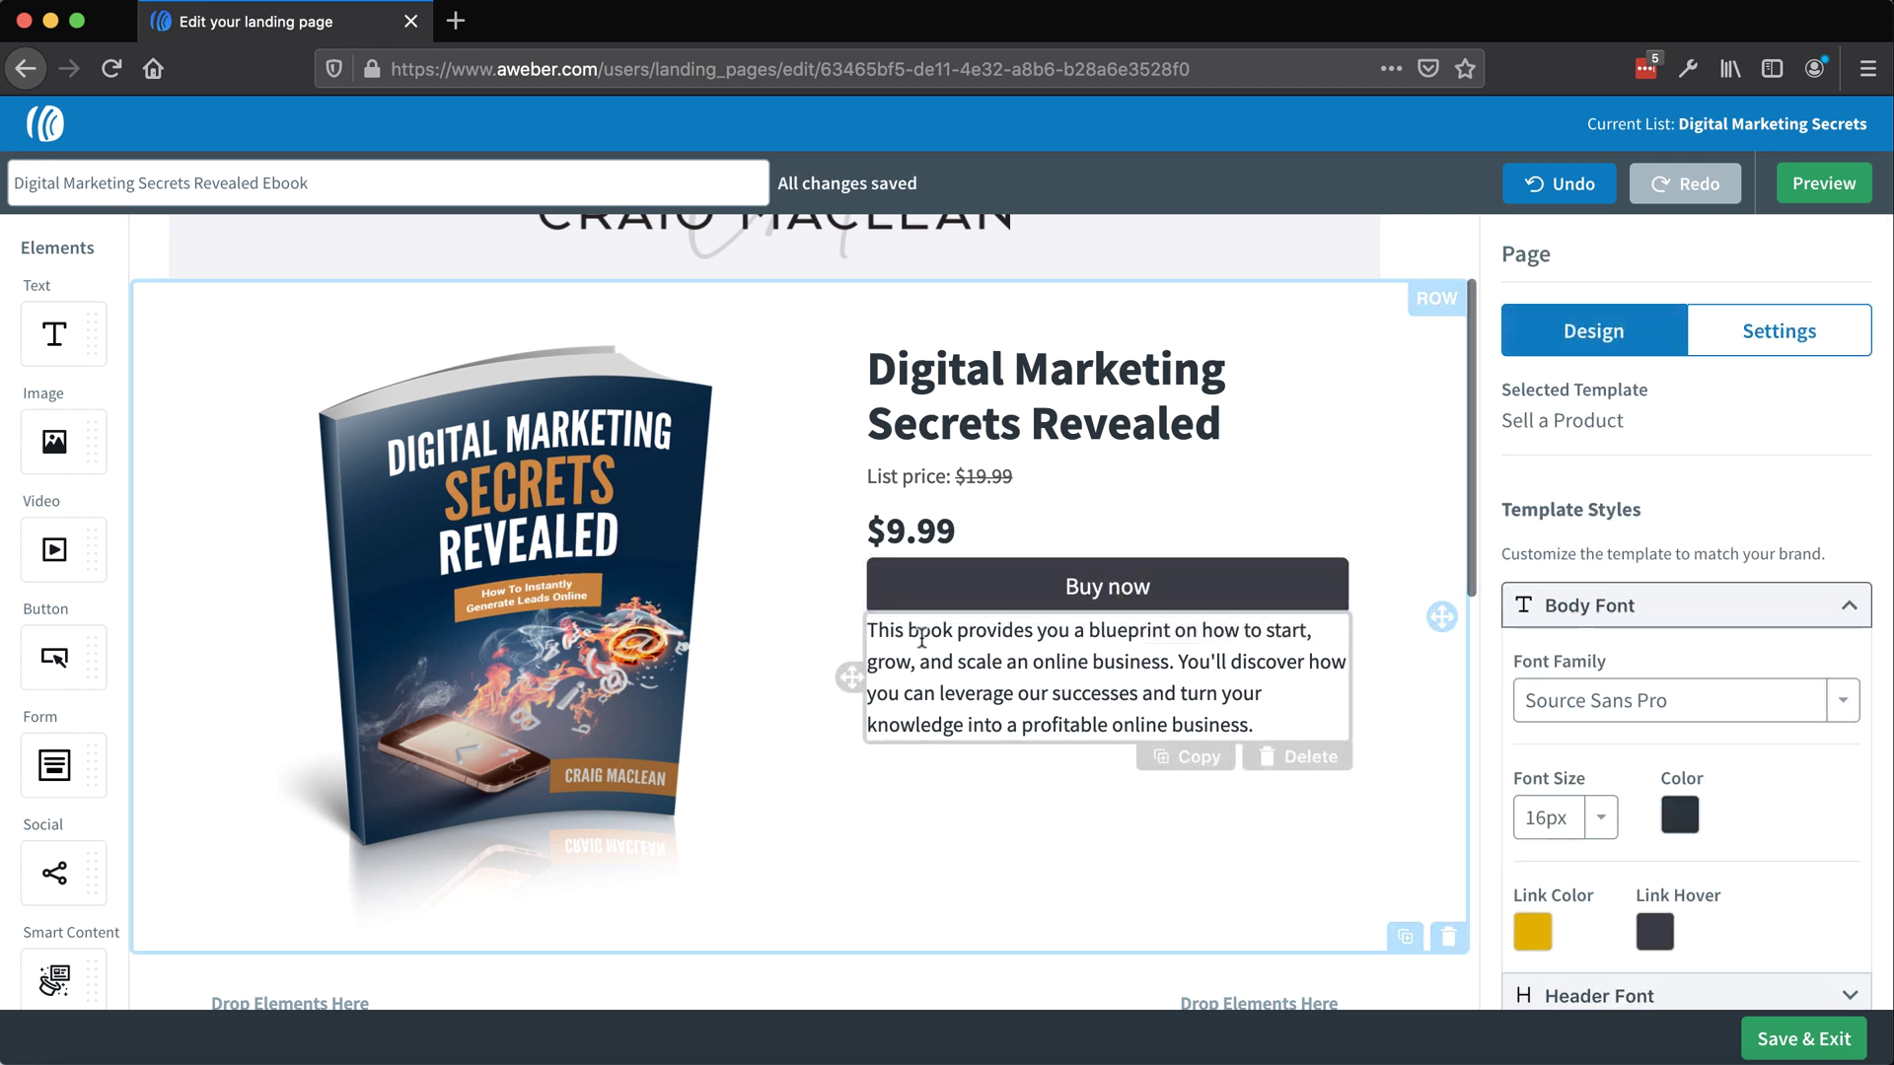
Step: Insert a blank line above the description paragraph to space it below the button
{"action": "left_click", "coordinate": [921, 632]}
{"action": "key", "text": "Up"}
{"action": "key", "text": "Return"}
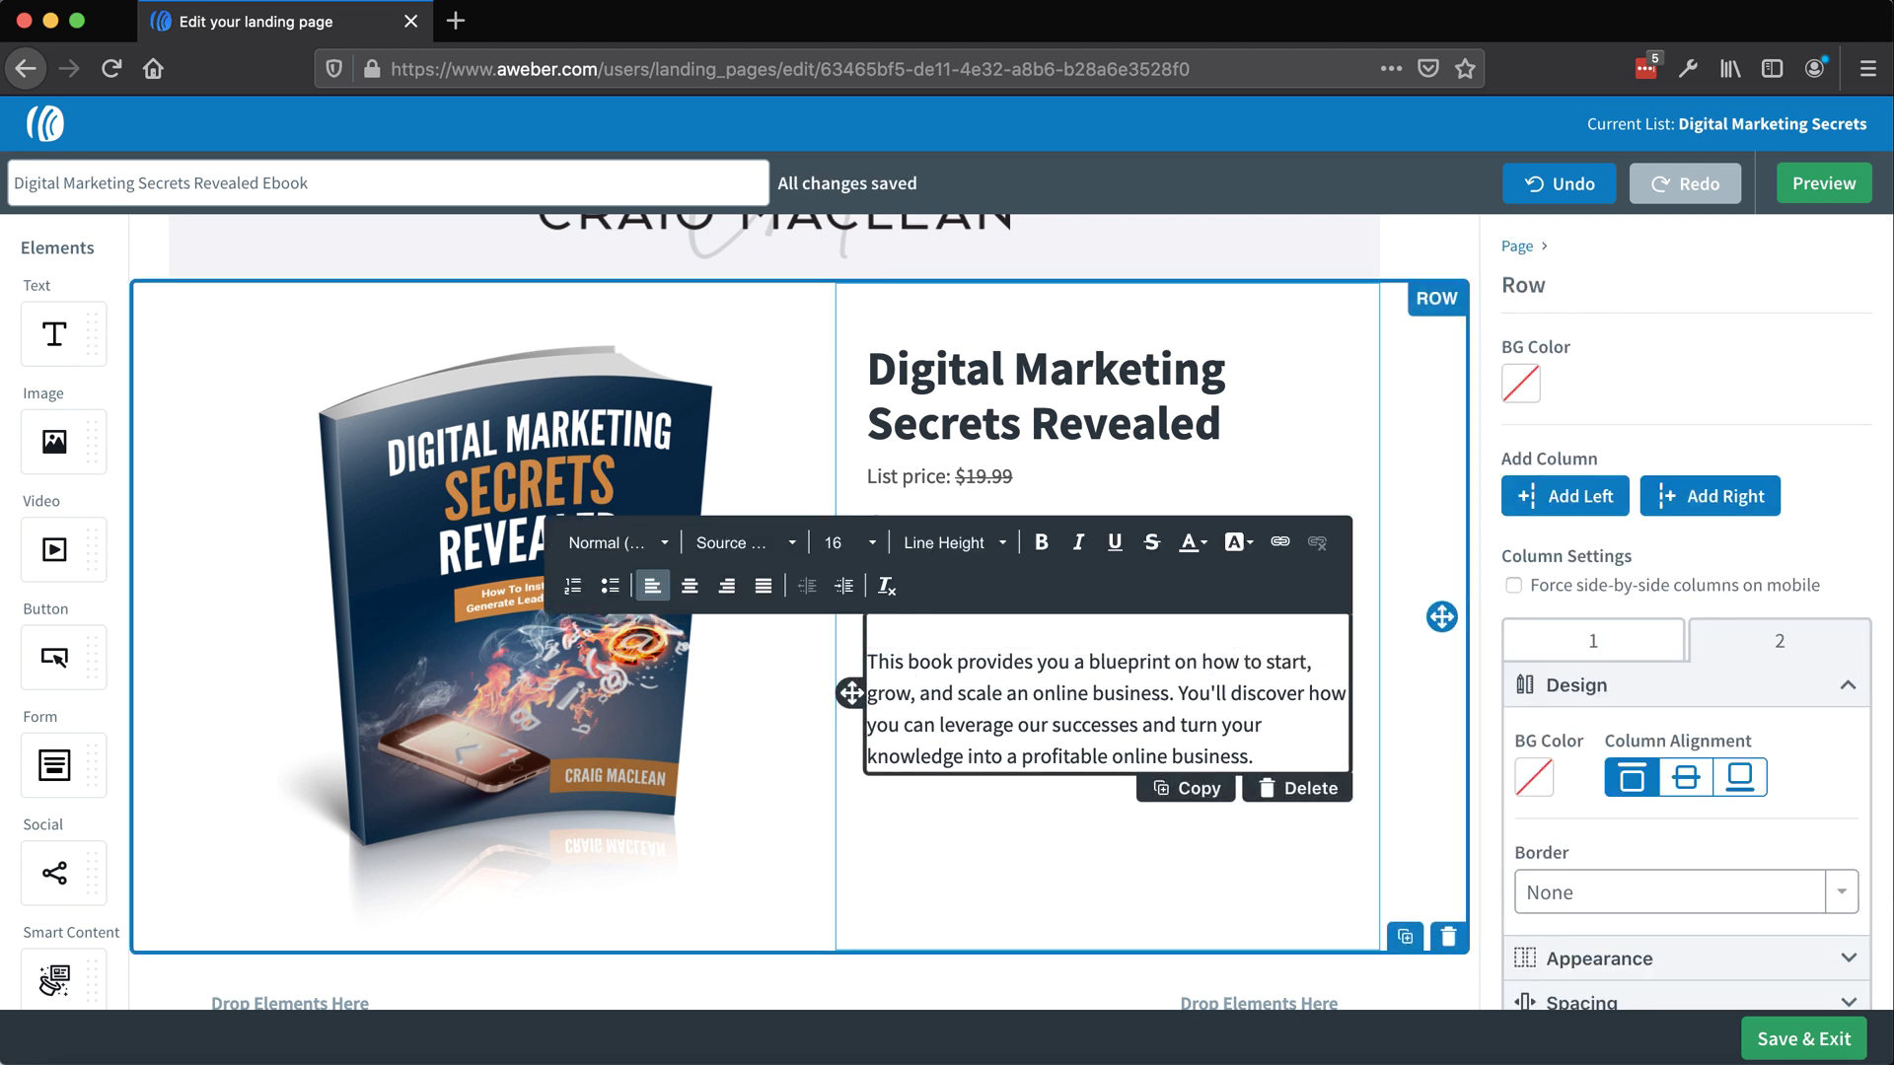
{"action": "left_click", "coordinate": [1451, 692]}
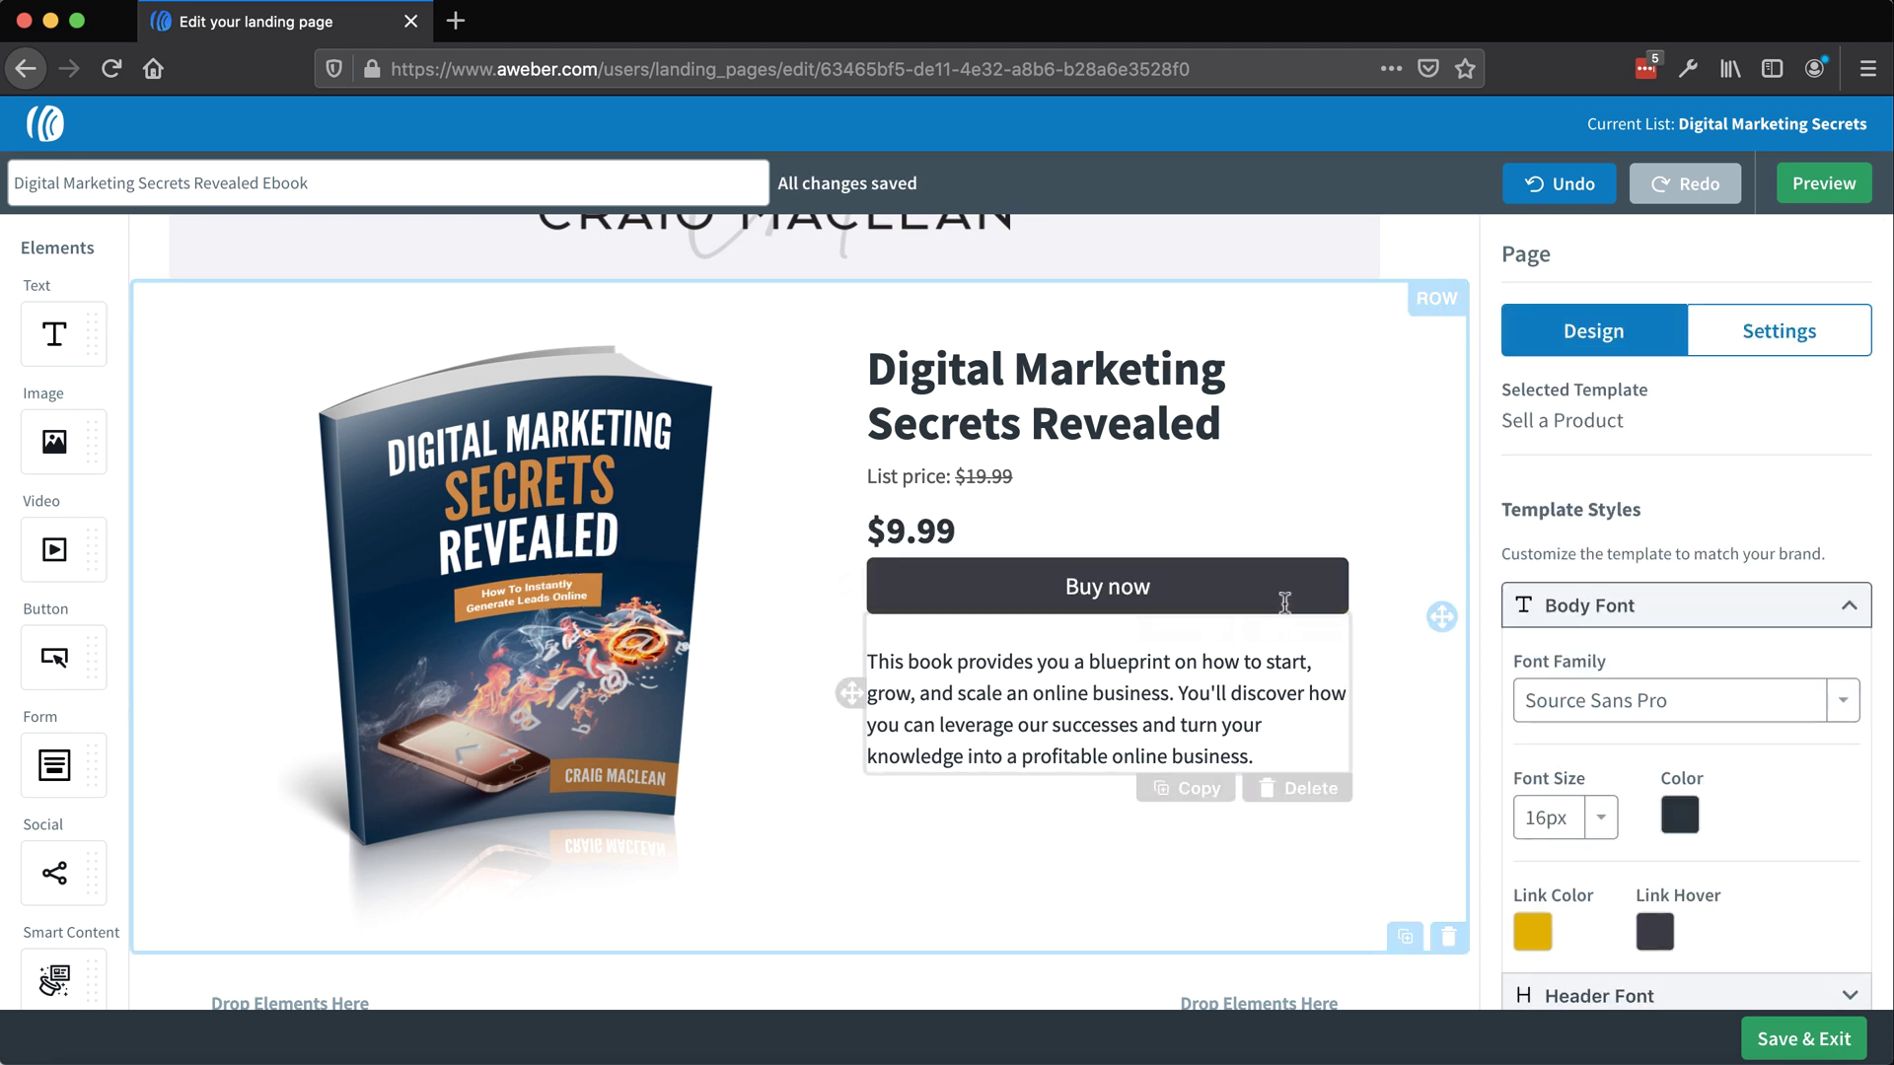
{"action": "left_click", "coordinate": [1177, 595]}
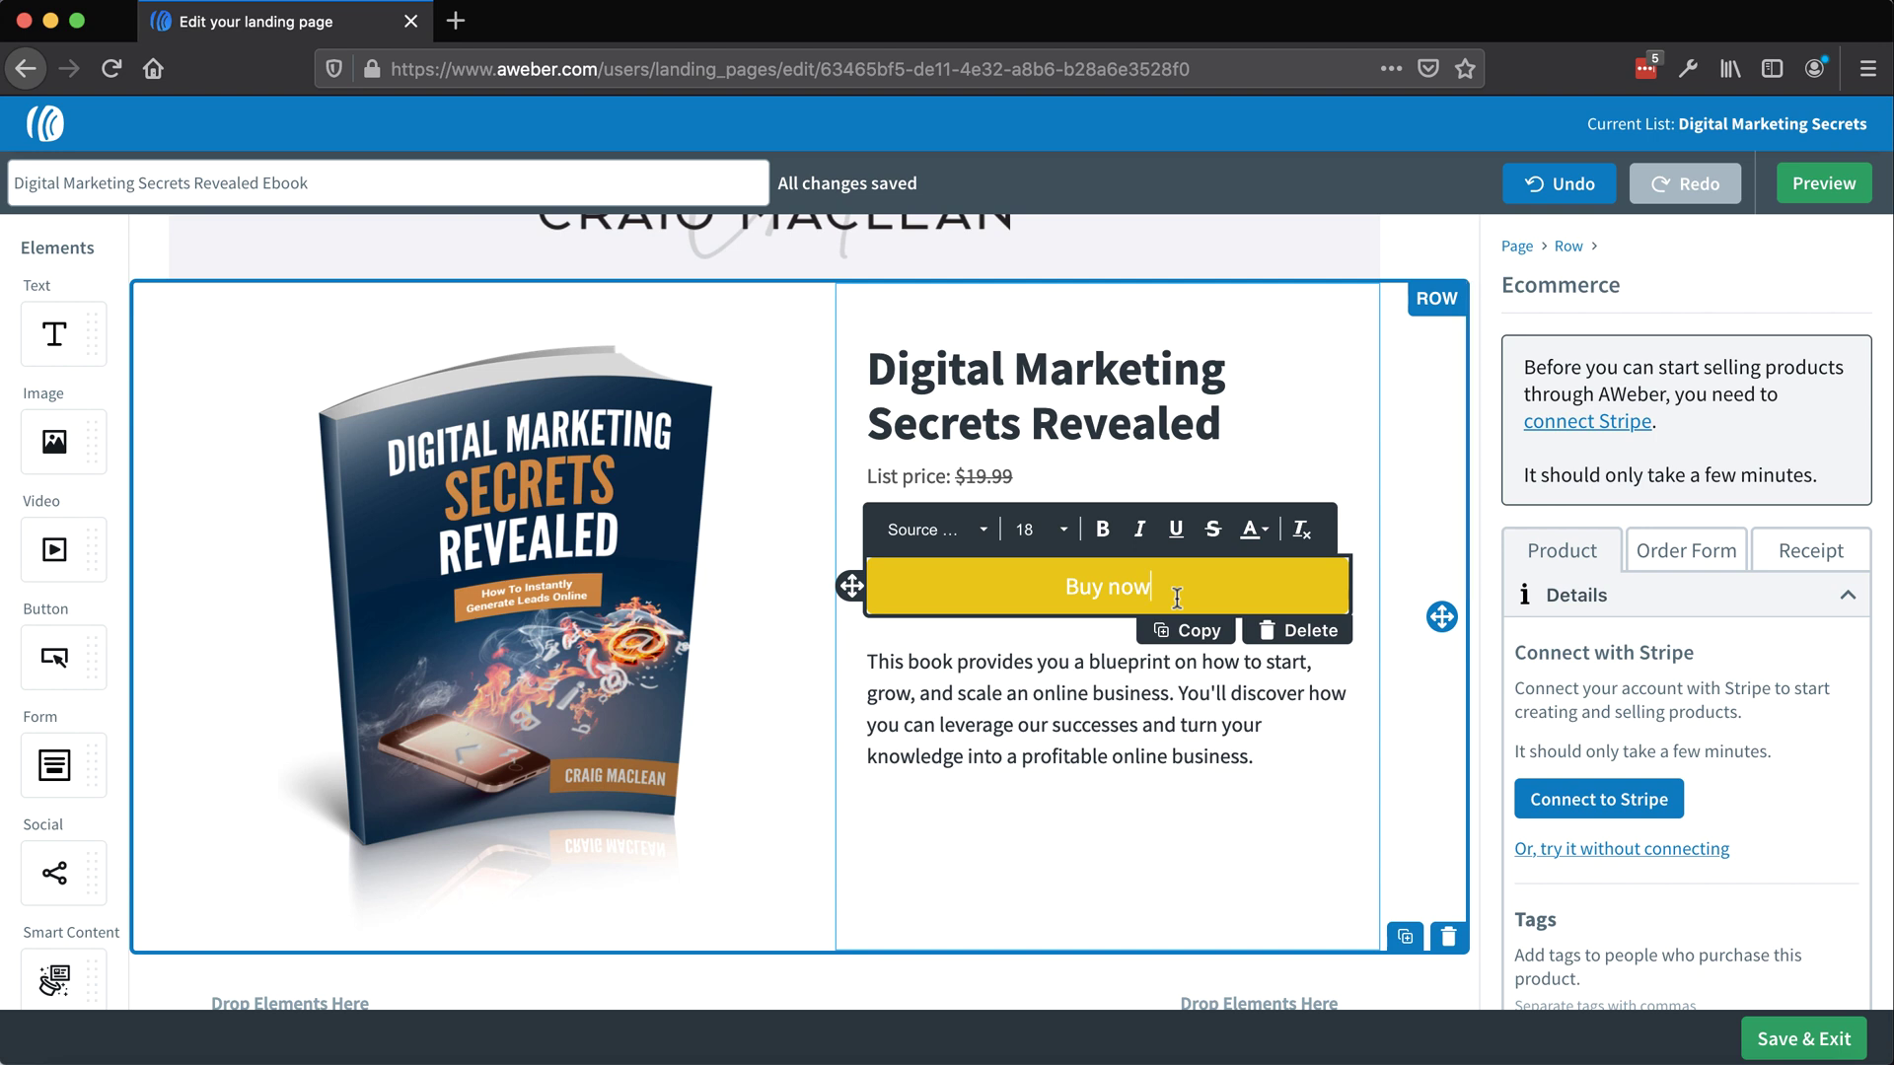
Step: Capitalize the button label so 'Buy now' reads 'Buy Now'
{"action": "key", "text": "Left"}
{"action": "key", "text": "Left"}
{"action": "key", "text": "BackSpace"}
{"action": "type", "text": "N"}
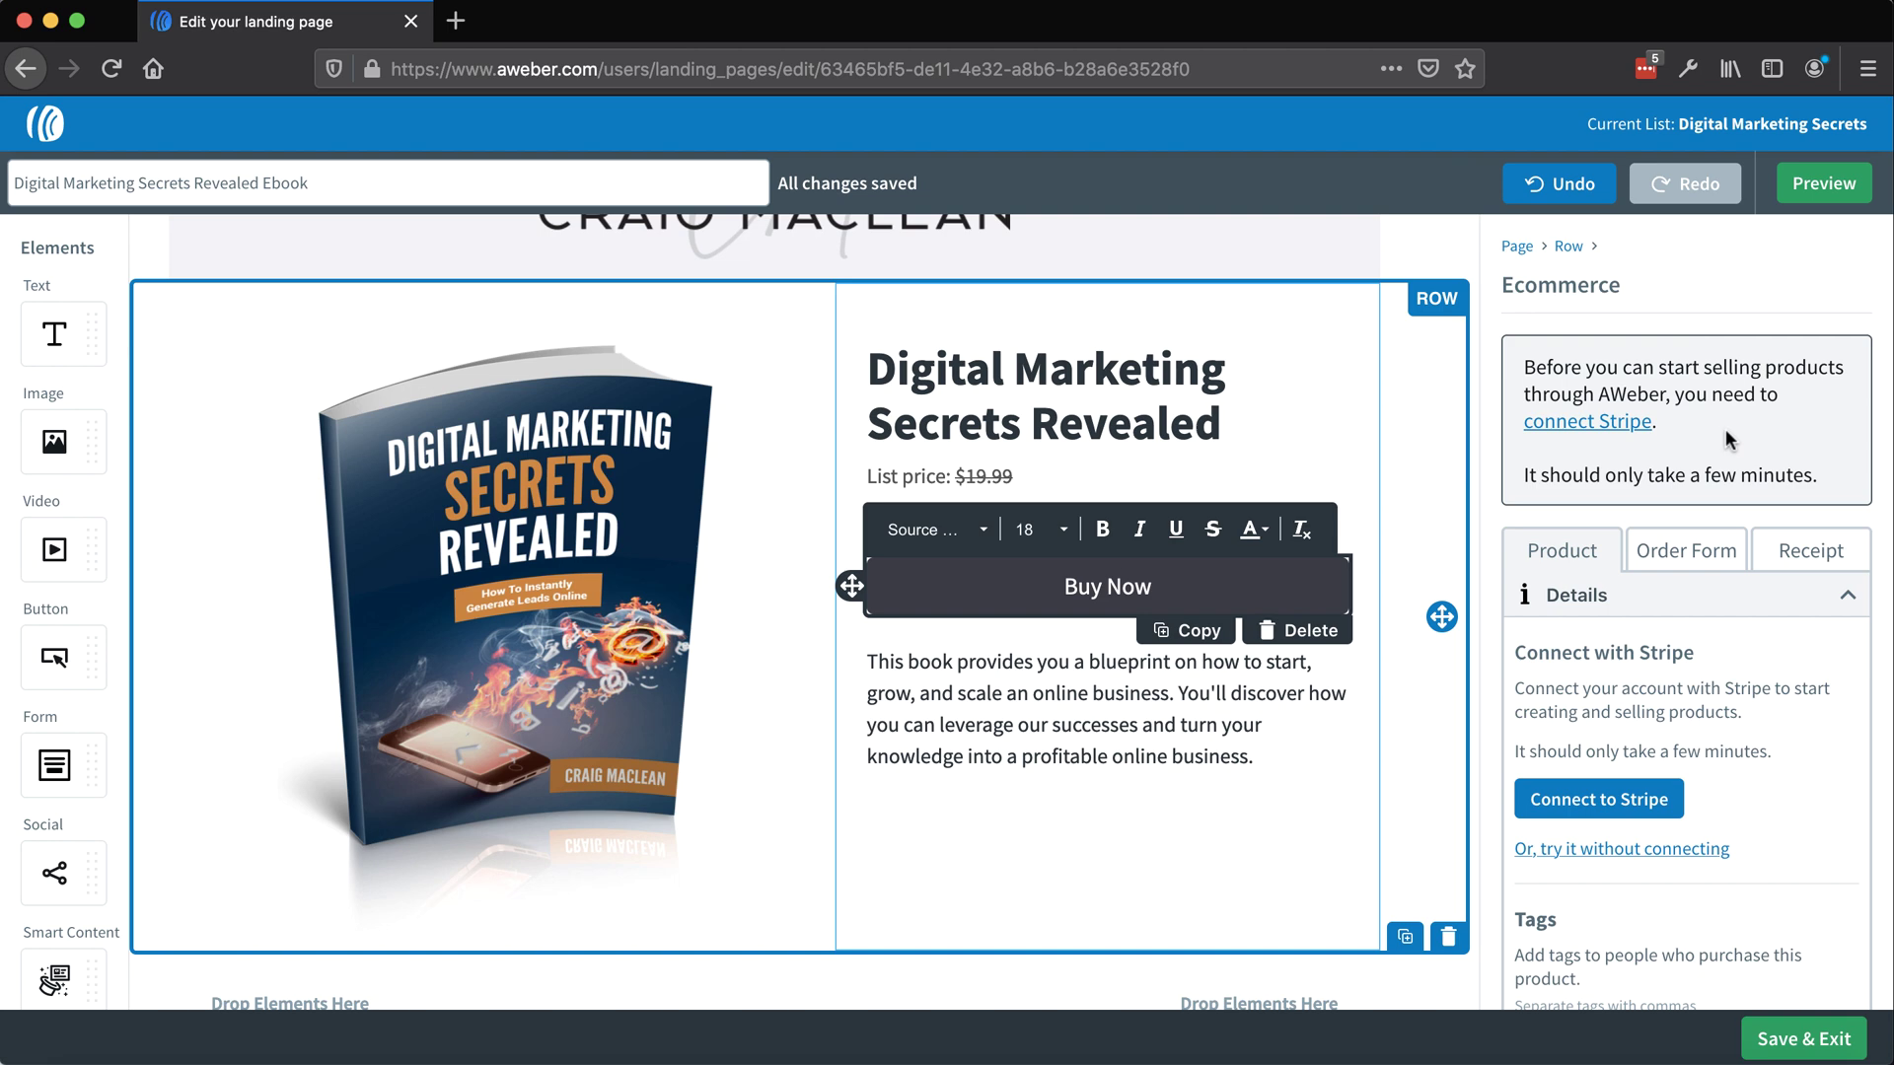
{"action": "left_click", "coordinate": [1618, 422]}
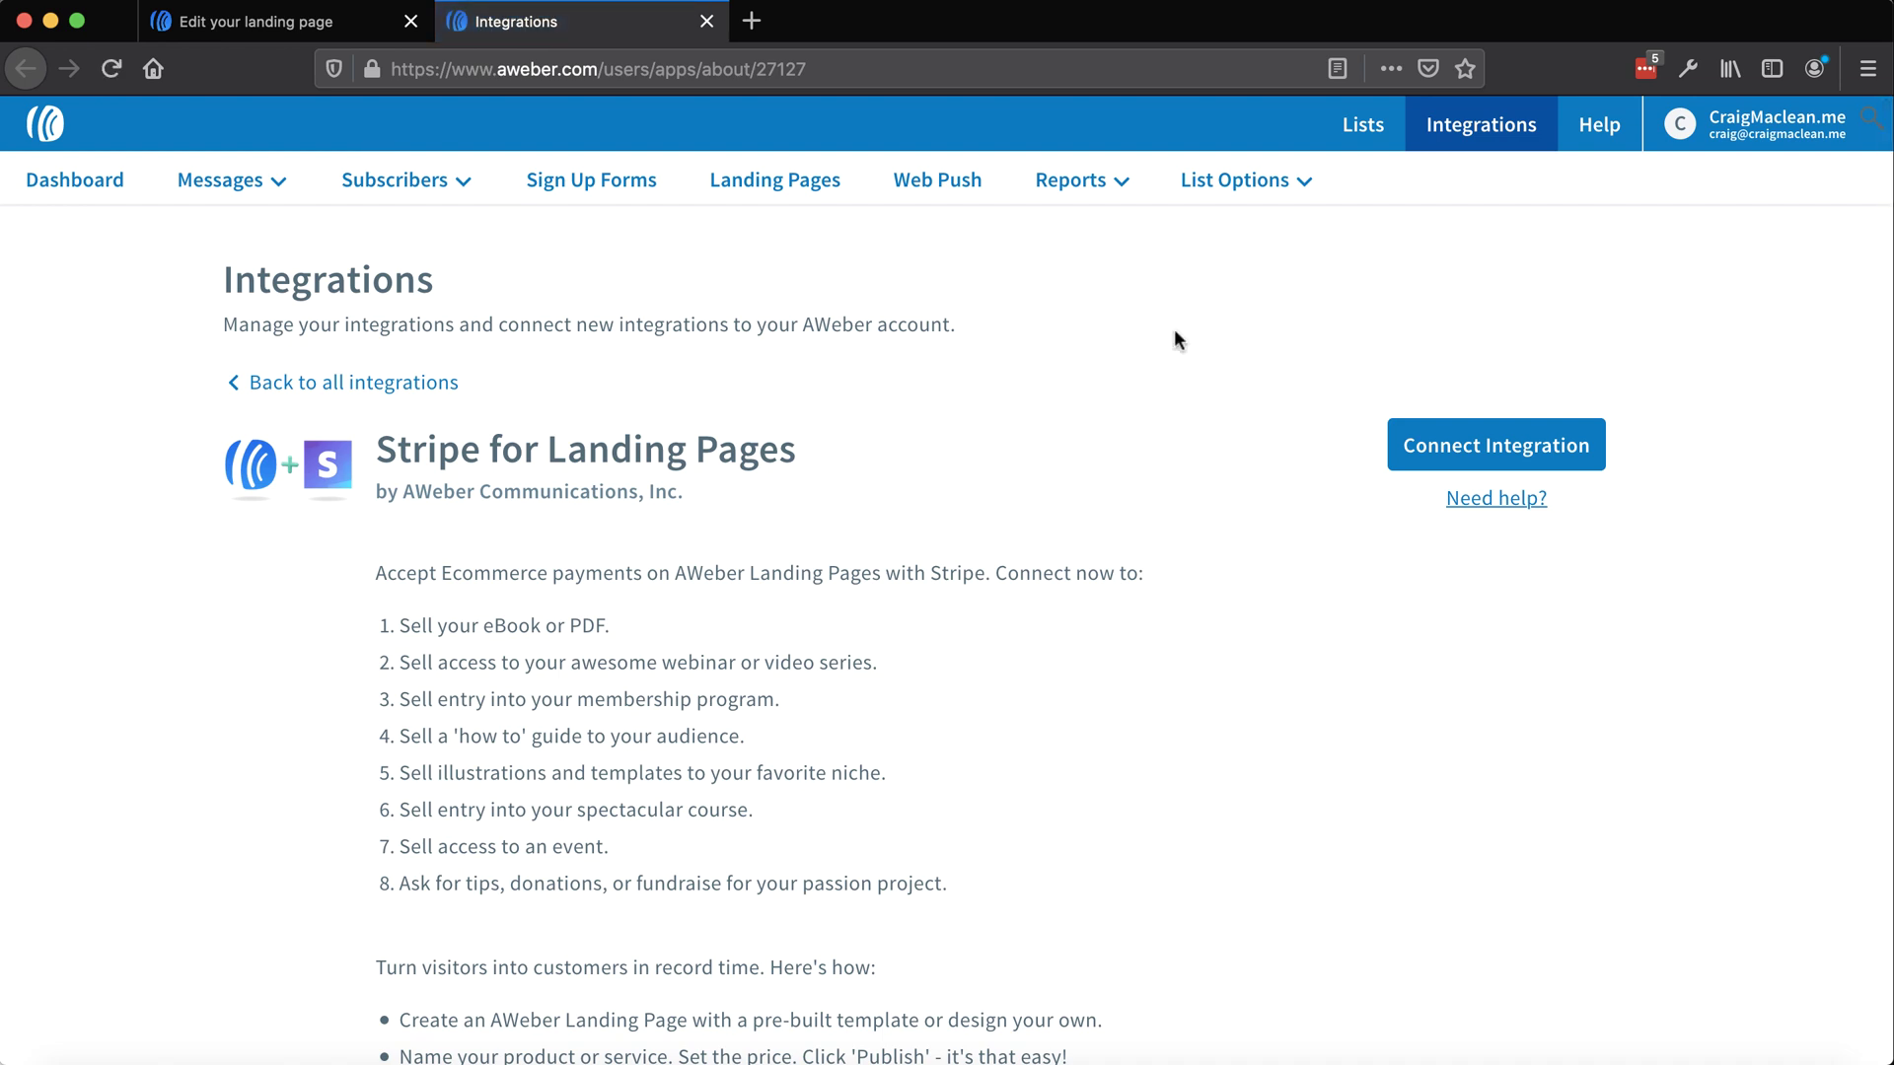
Step: Start connecting the Stripe for Landing Pages integration
{"action": "left_click", "coordinate": [1545, 447]}
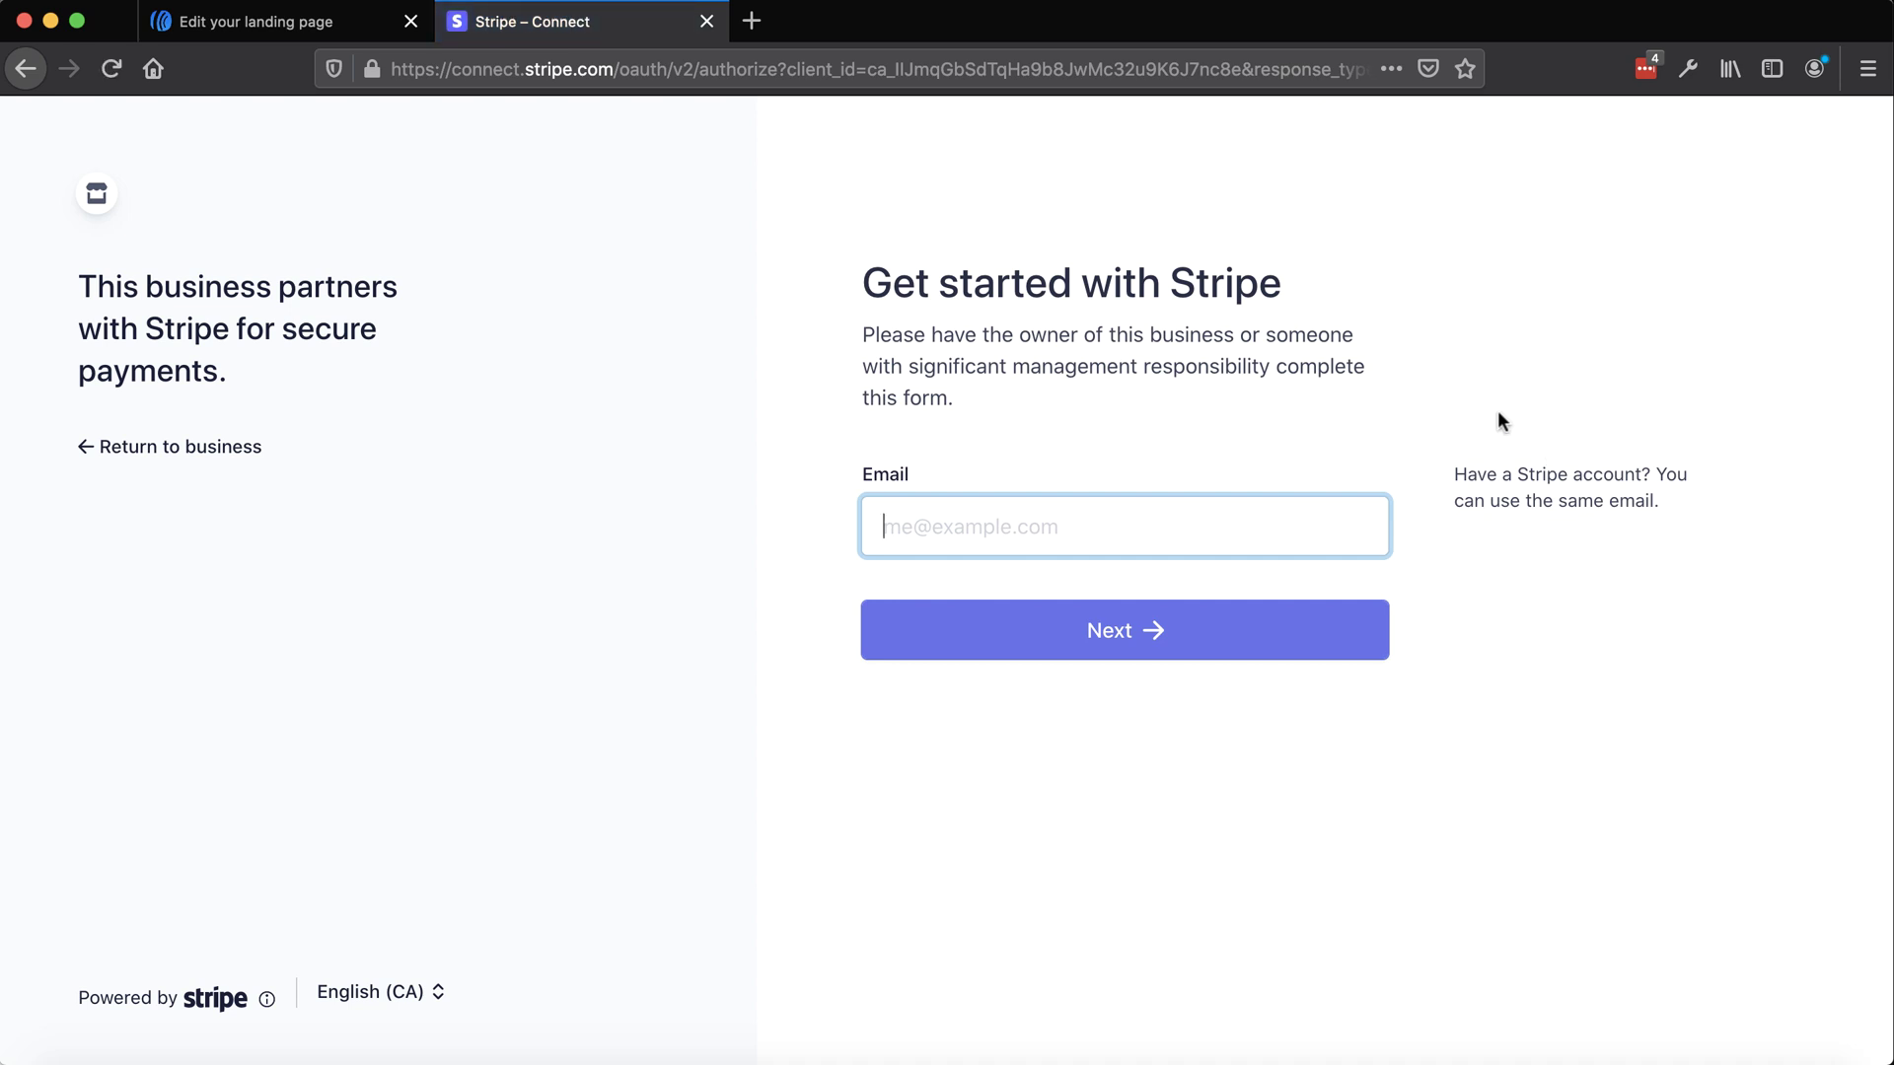
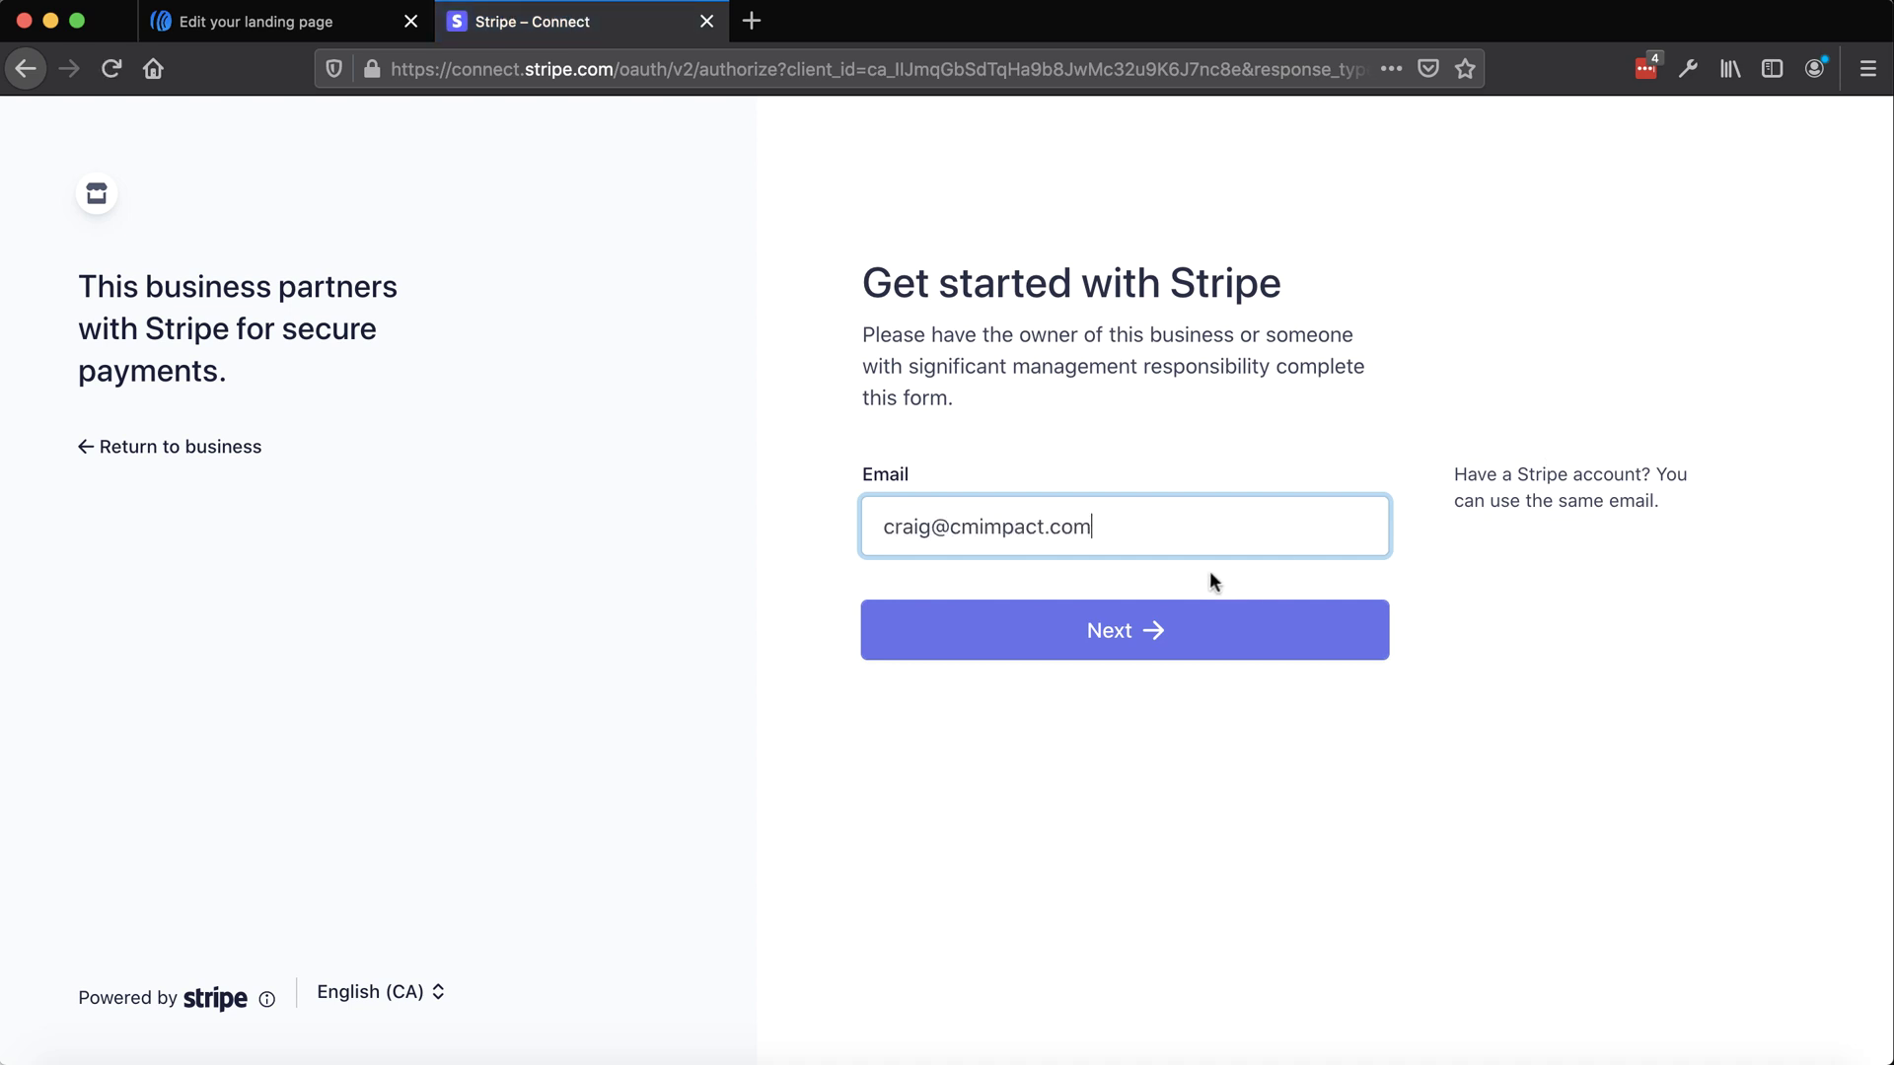
Step: Sign in to Stripe with the account e-mail, password and verification code, then connect the business account
{"action": "left_click", "coordinate": [1170, 637]}
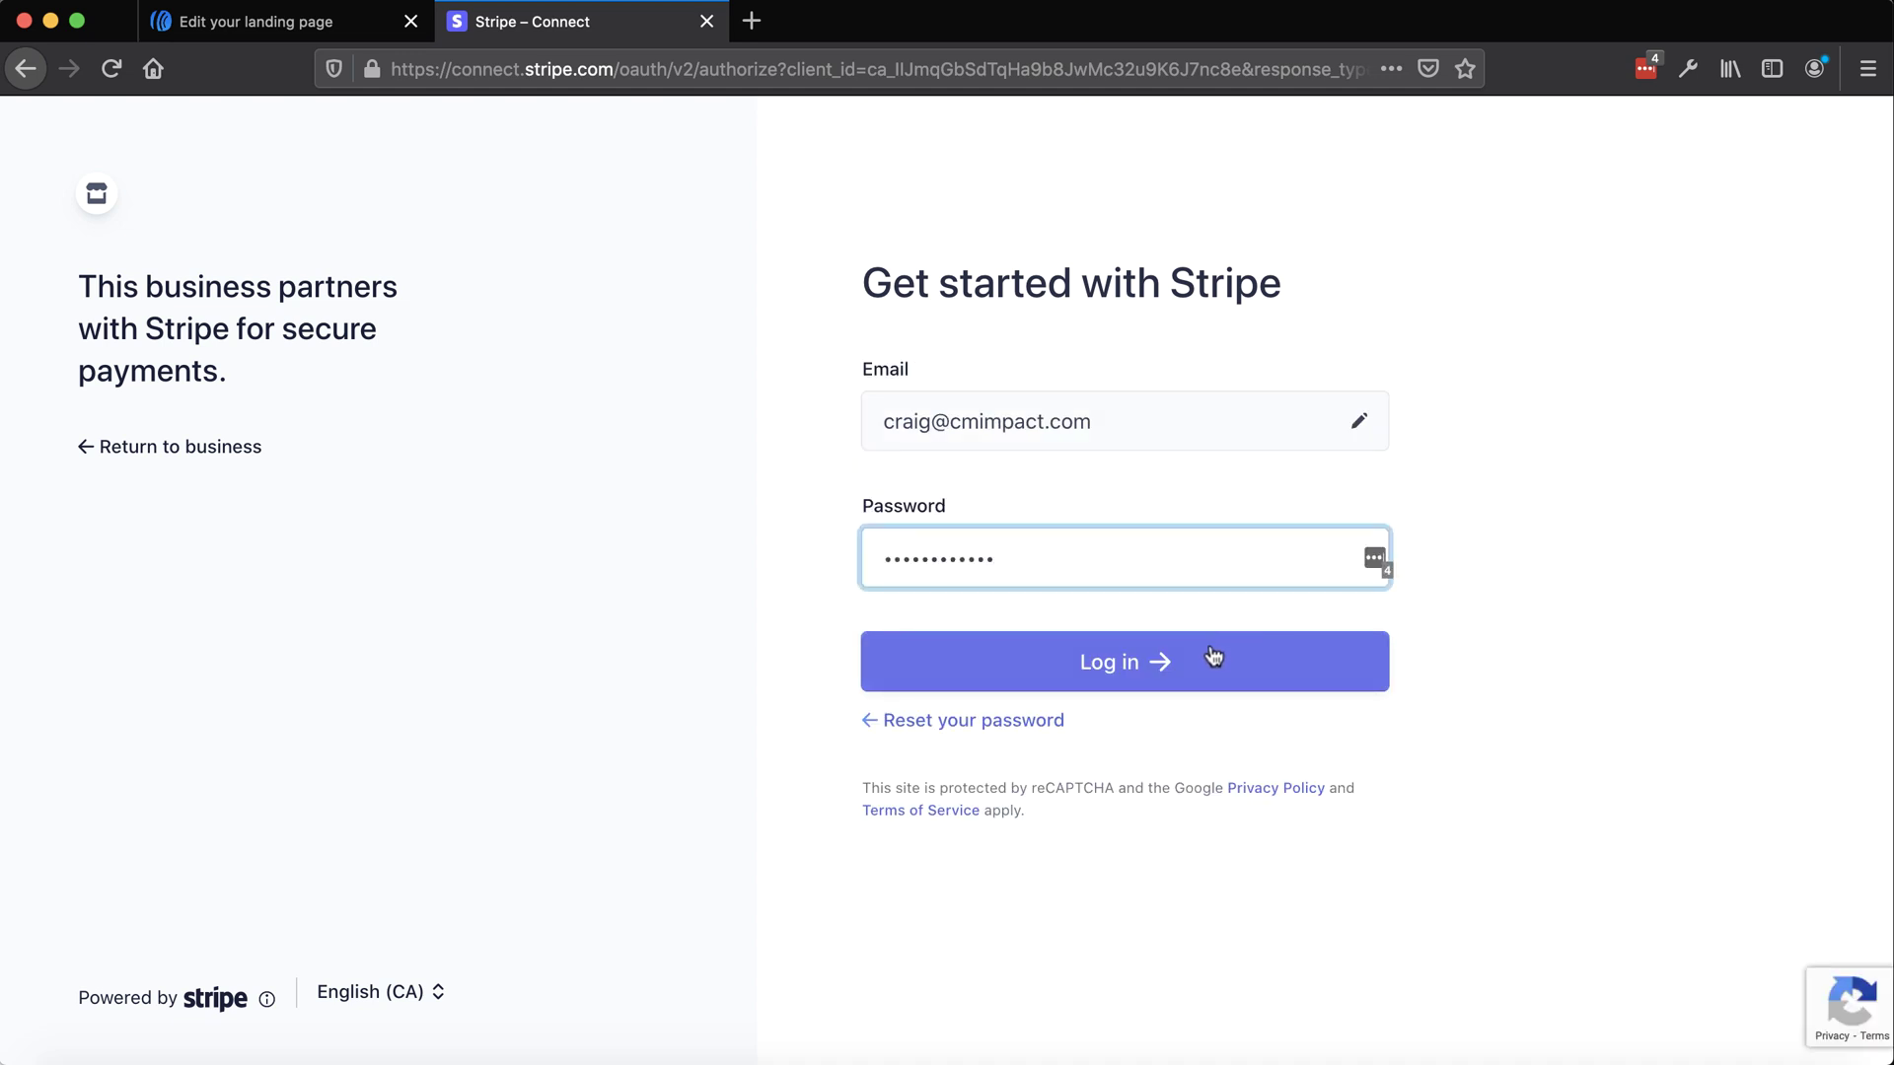
{"action": "left_click", "coordinate": [1189, 664]}
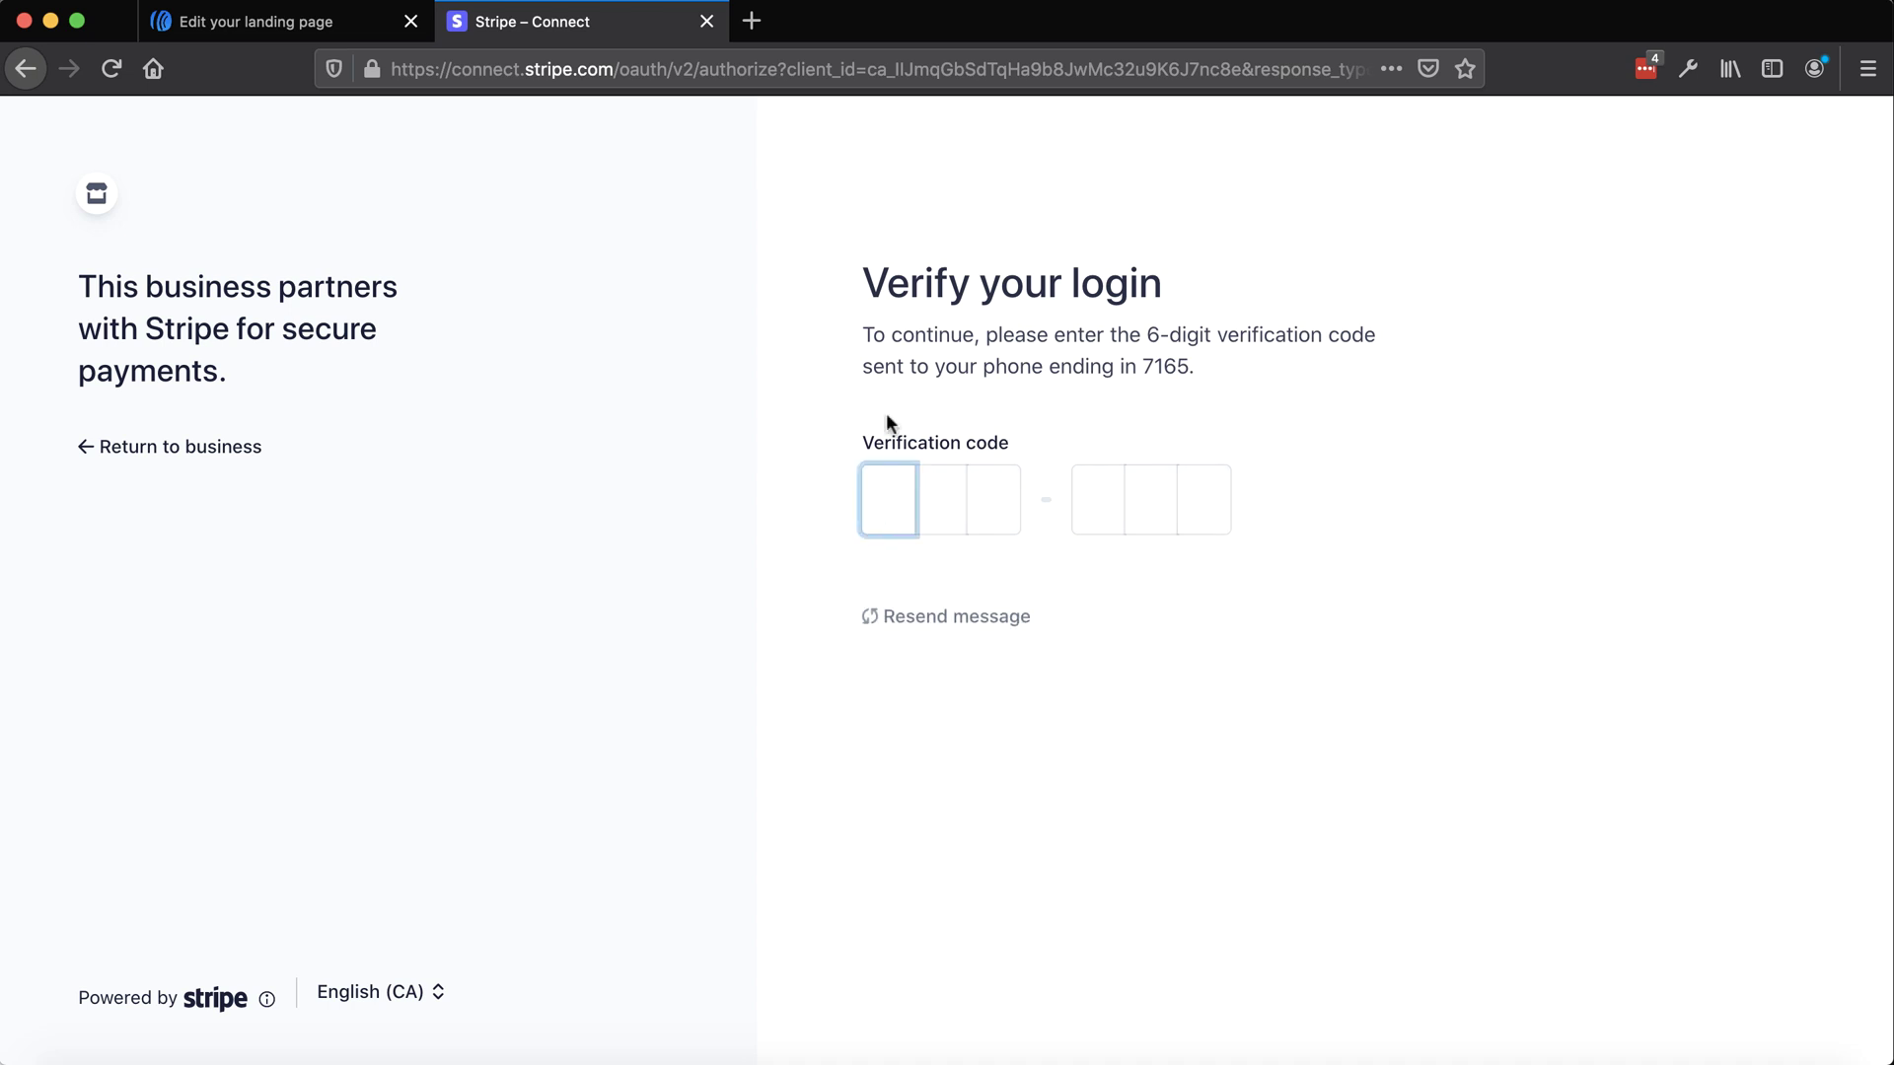
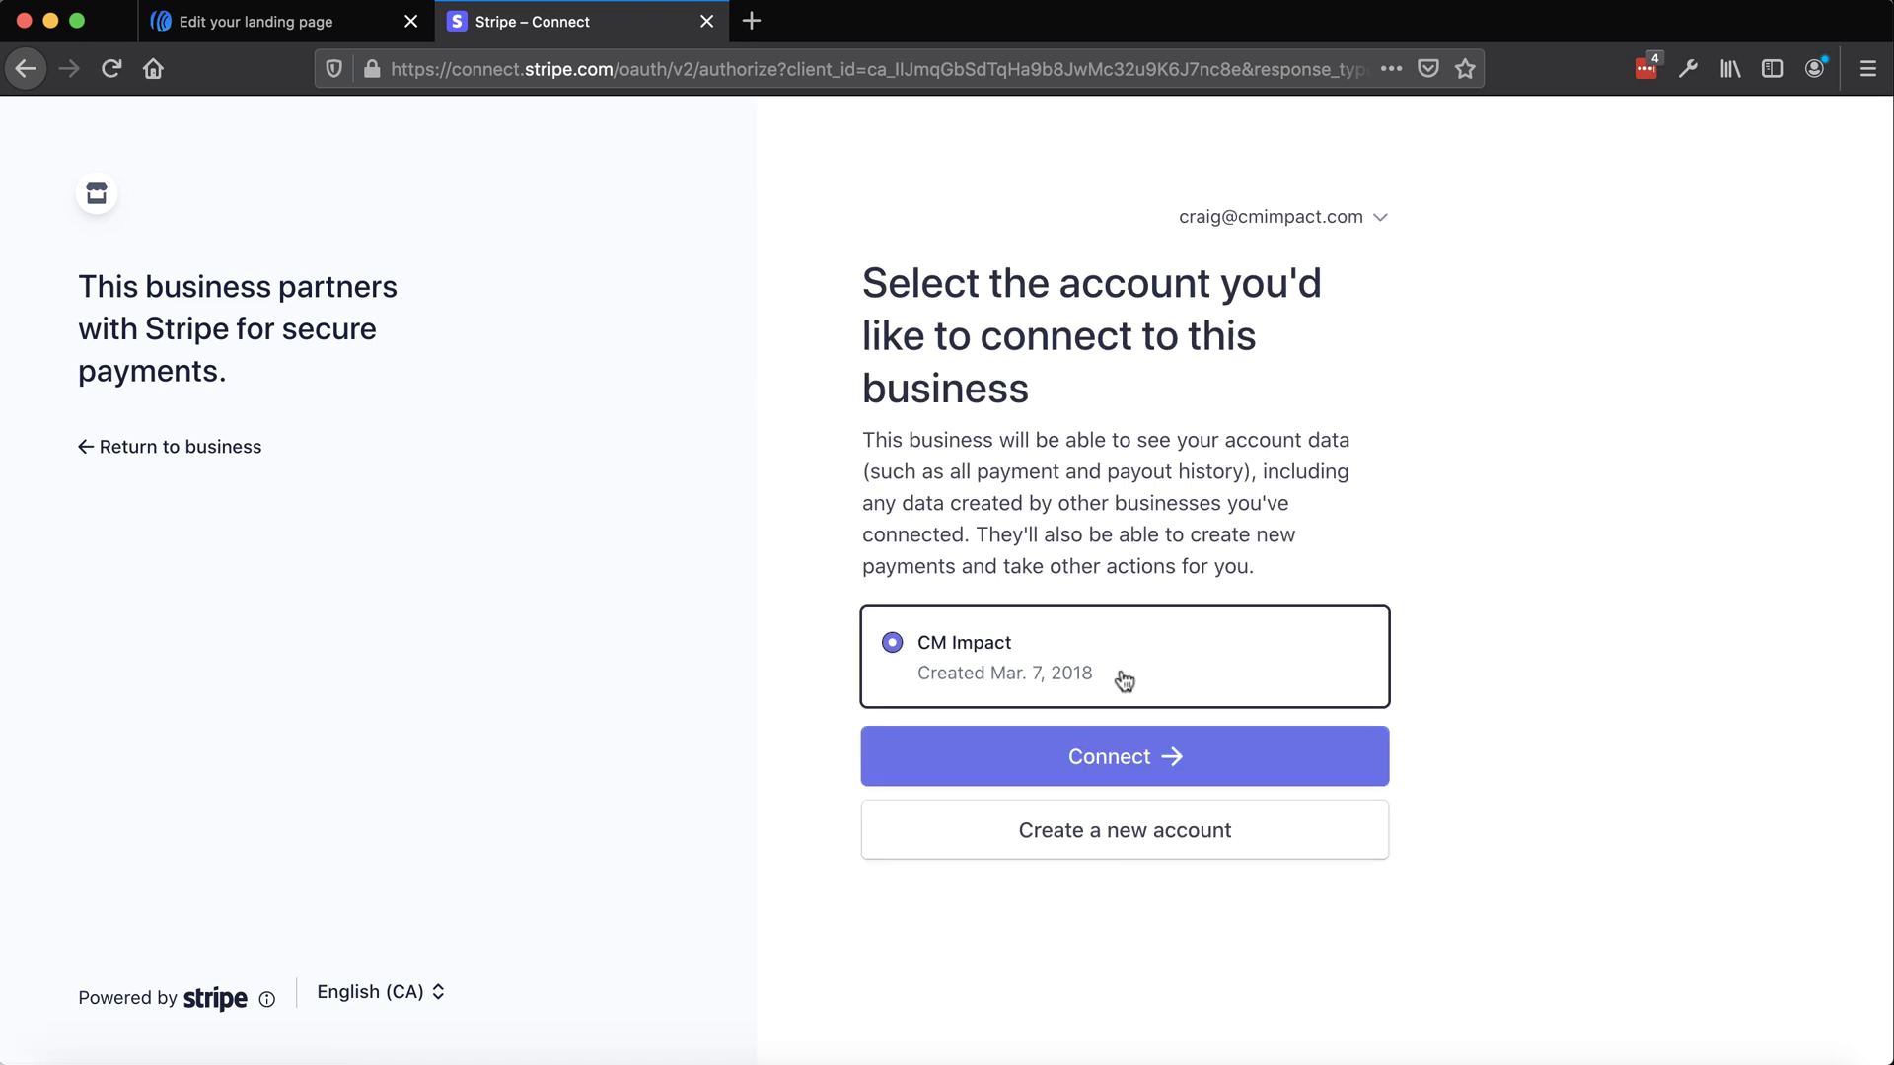
{"action": "left_click", "coordinate": [1115, 756]}
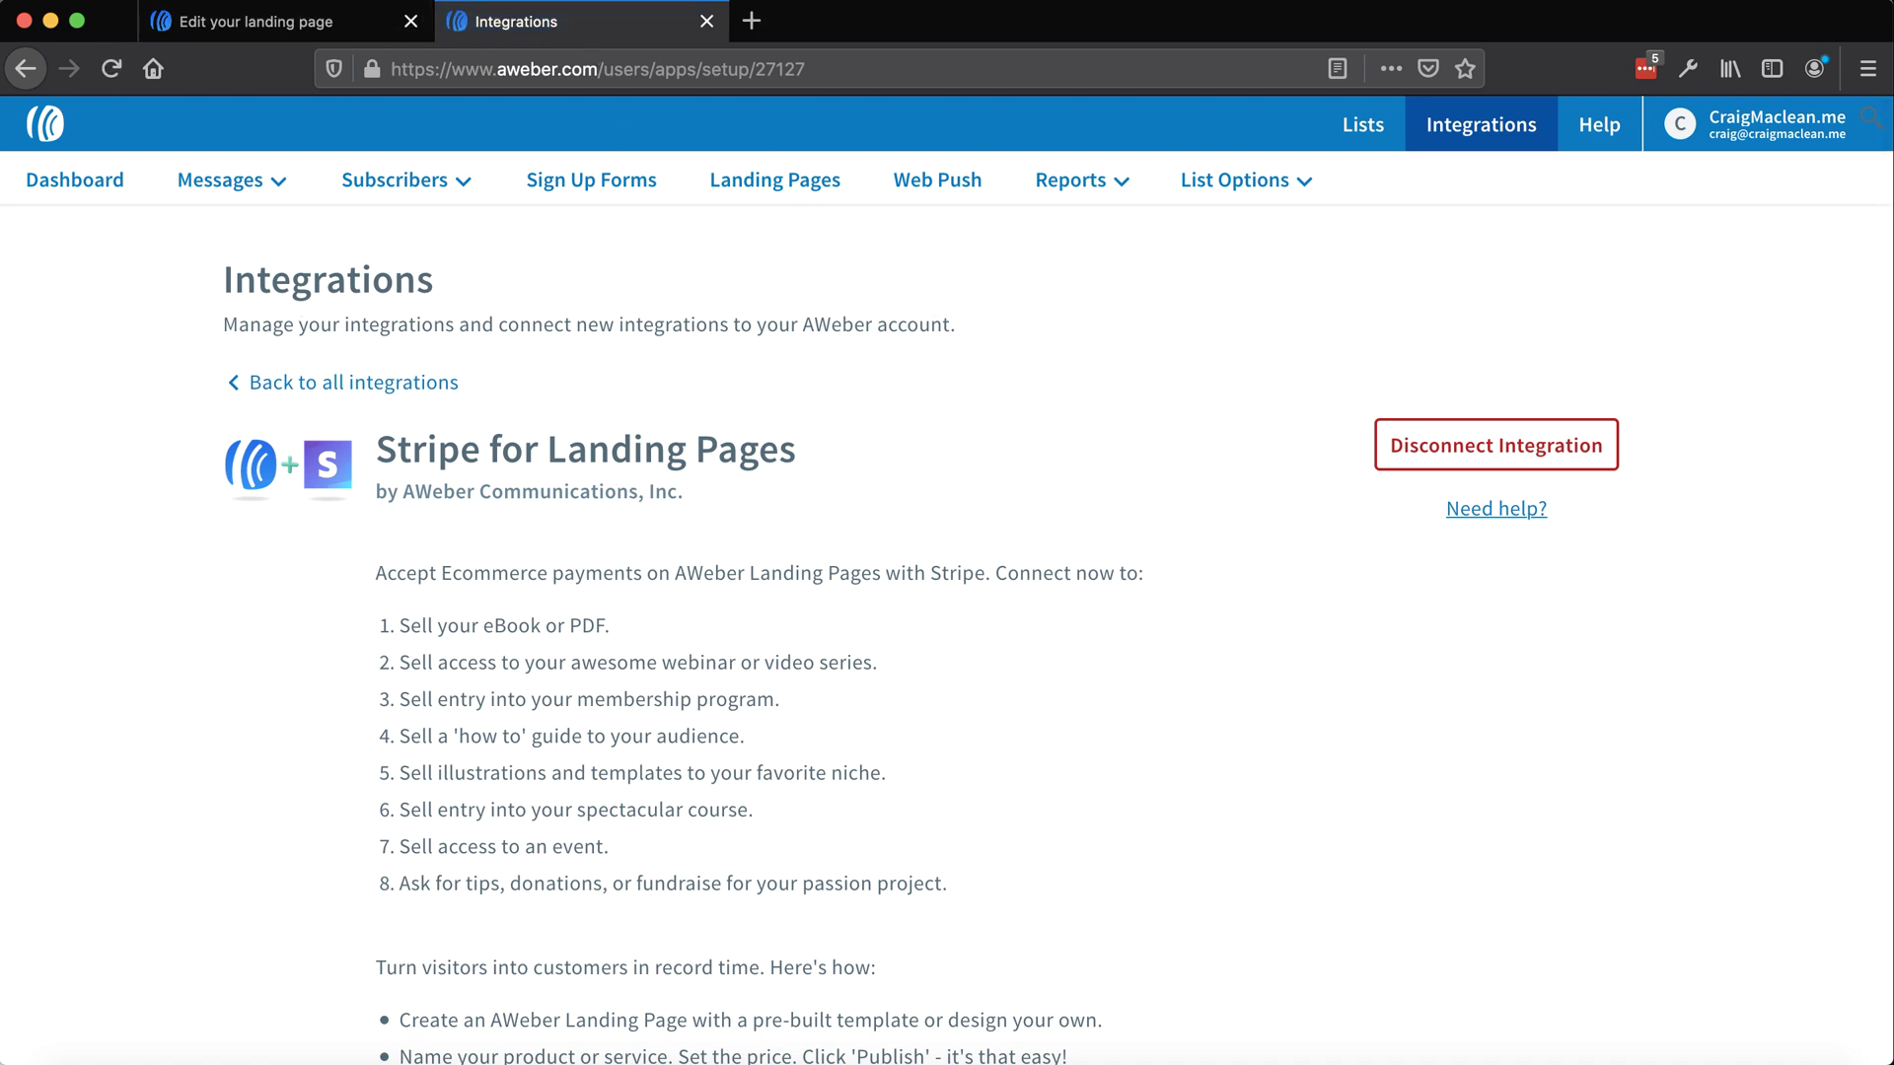
{"action": "left_click", "coordinate": [707, 20]}
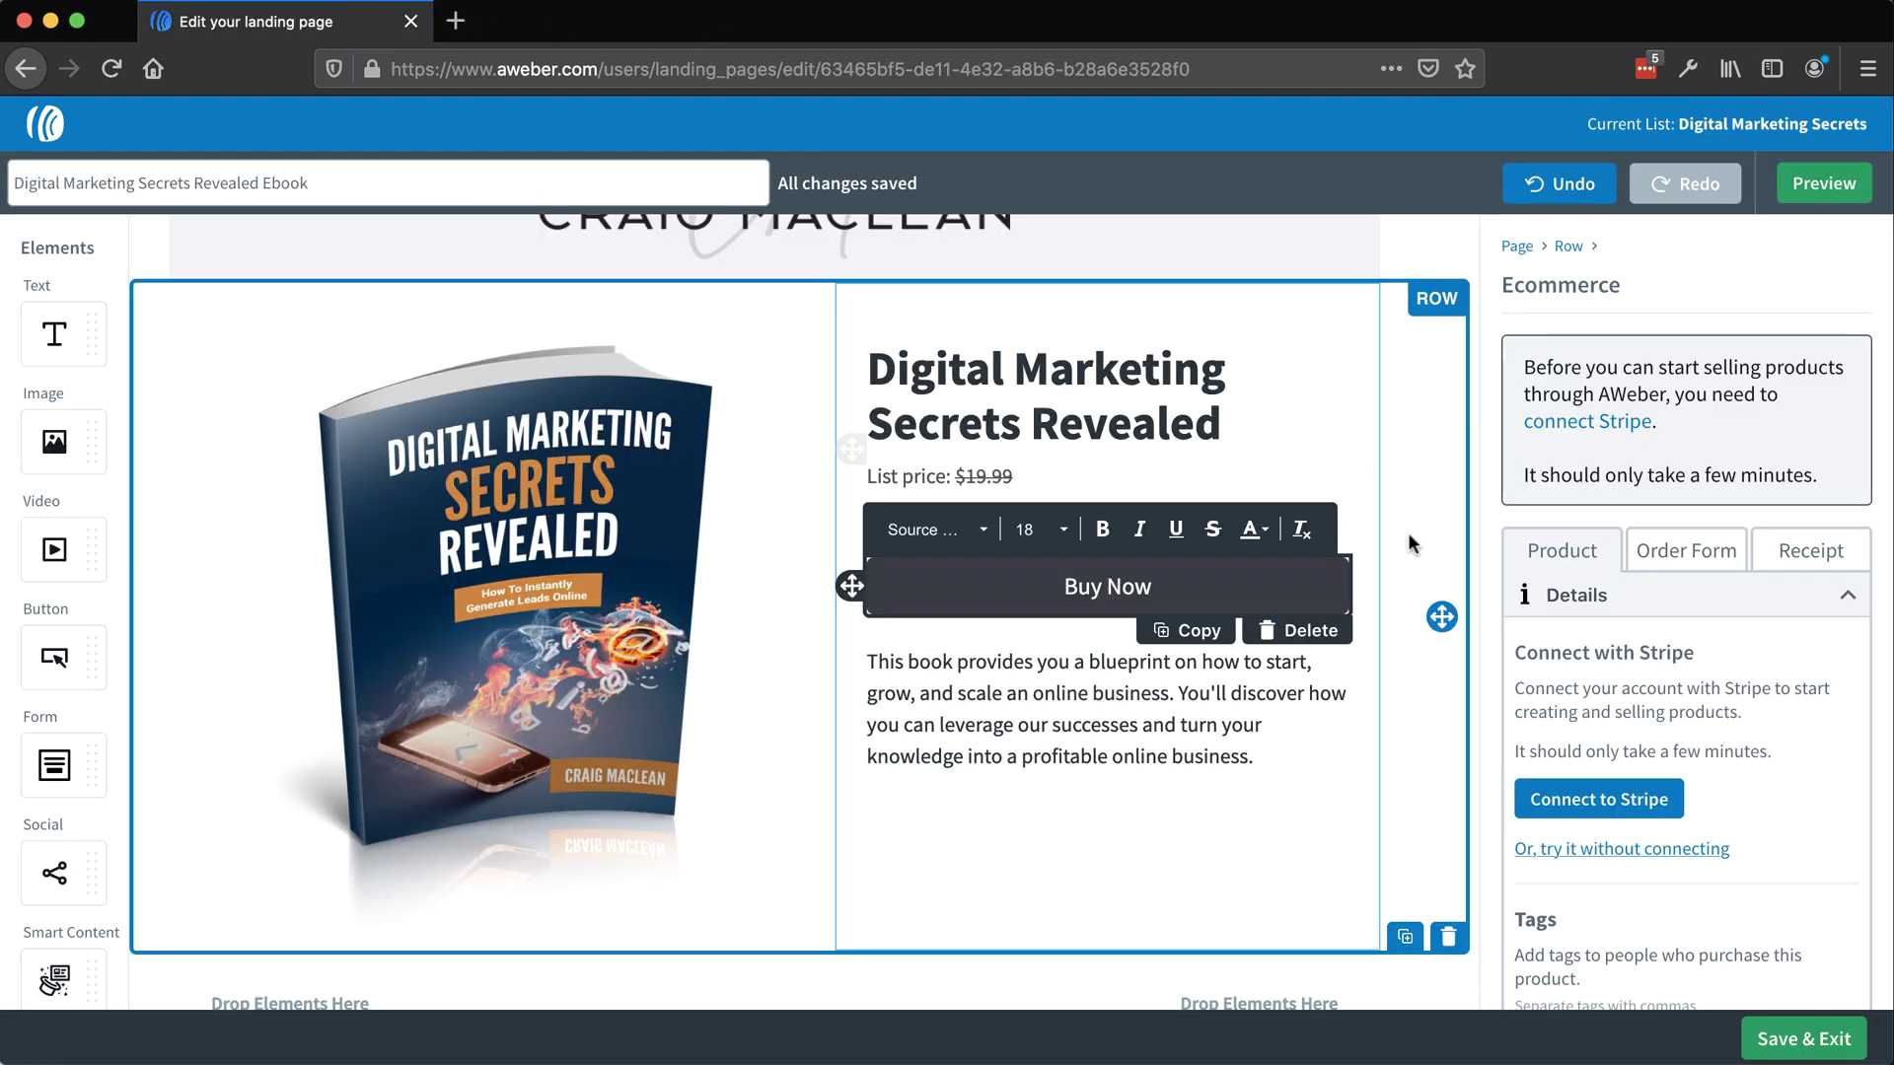
Step: Save and exit the ebook landing page, reopen it, and select the Buy Now button
{"action": "left_click", "coordinate": [1833, 1052]}
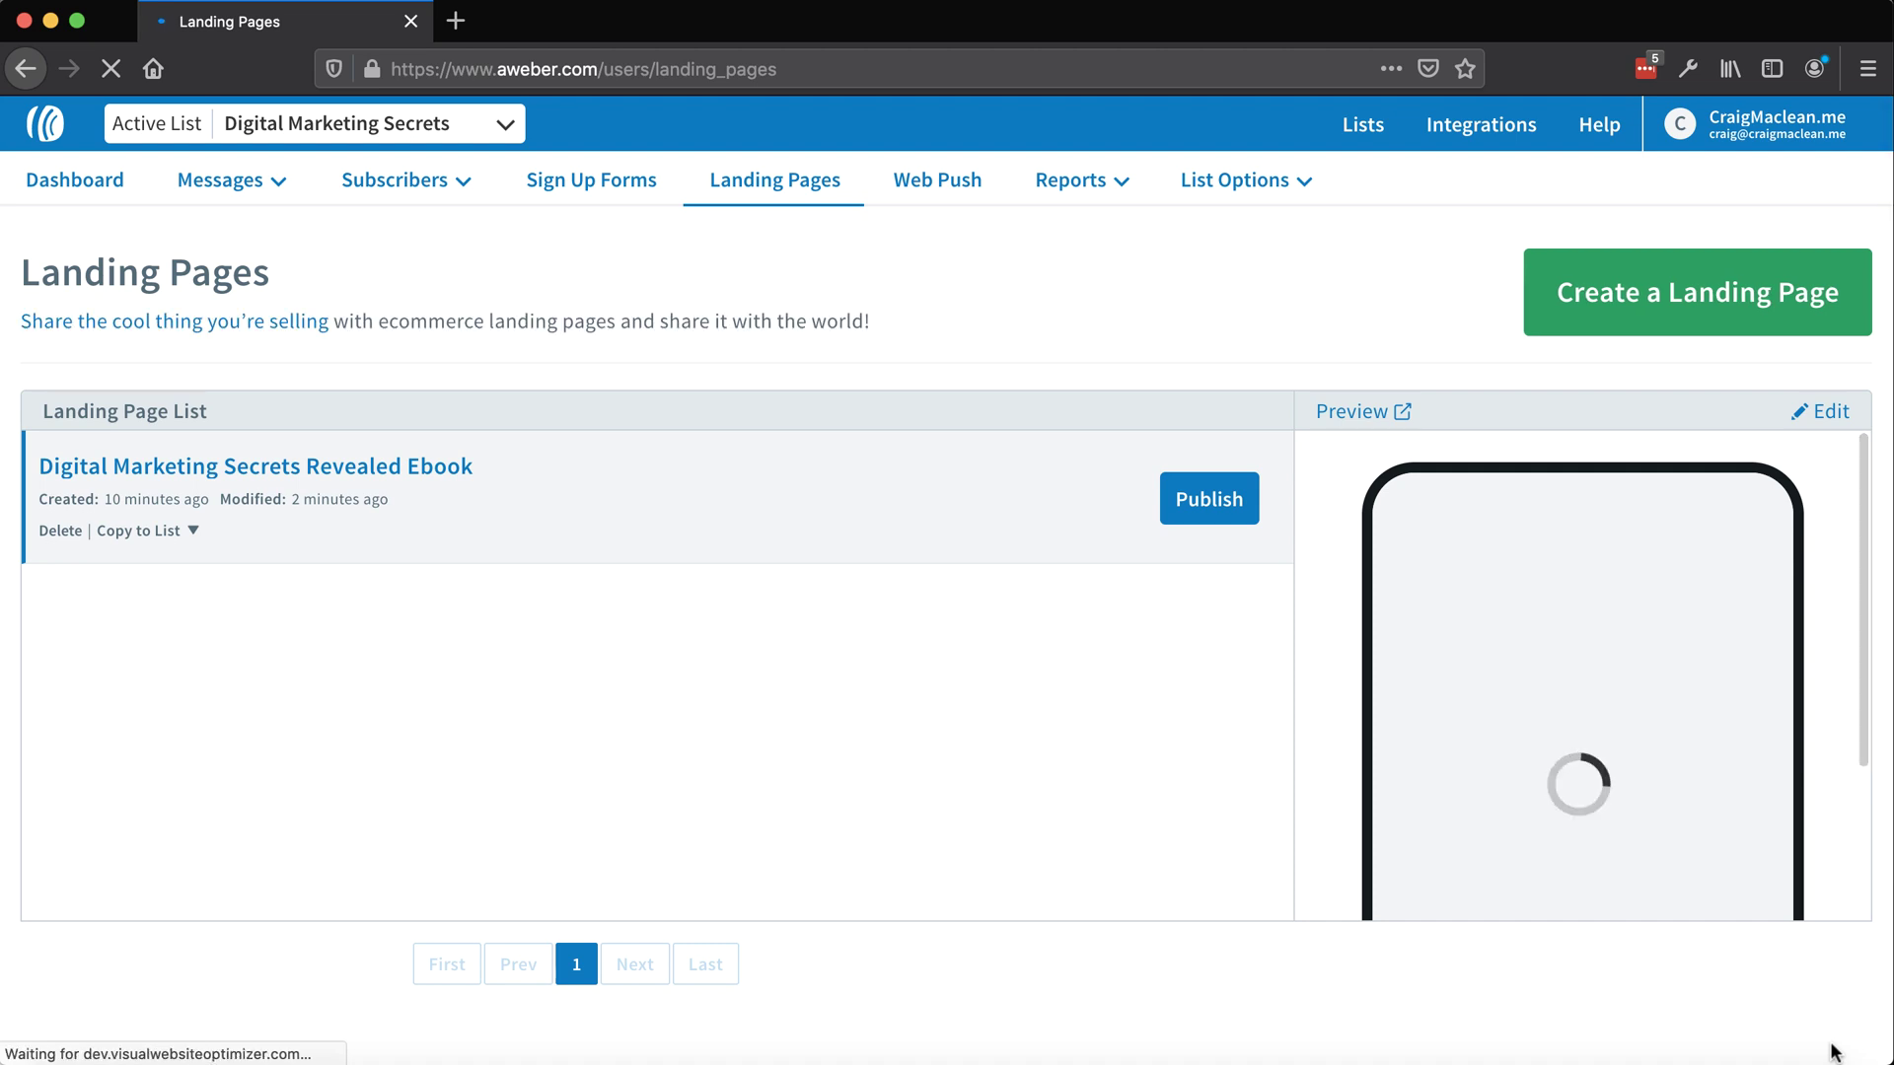
{"action": "left_click", "coordinate": [388, 471]}
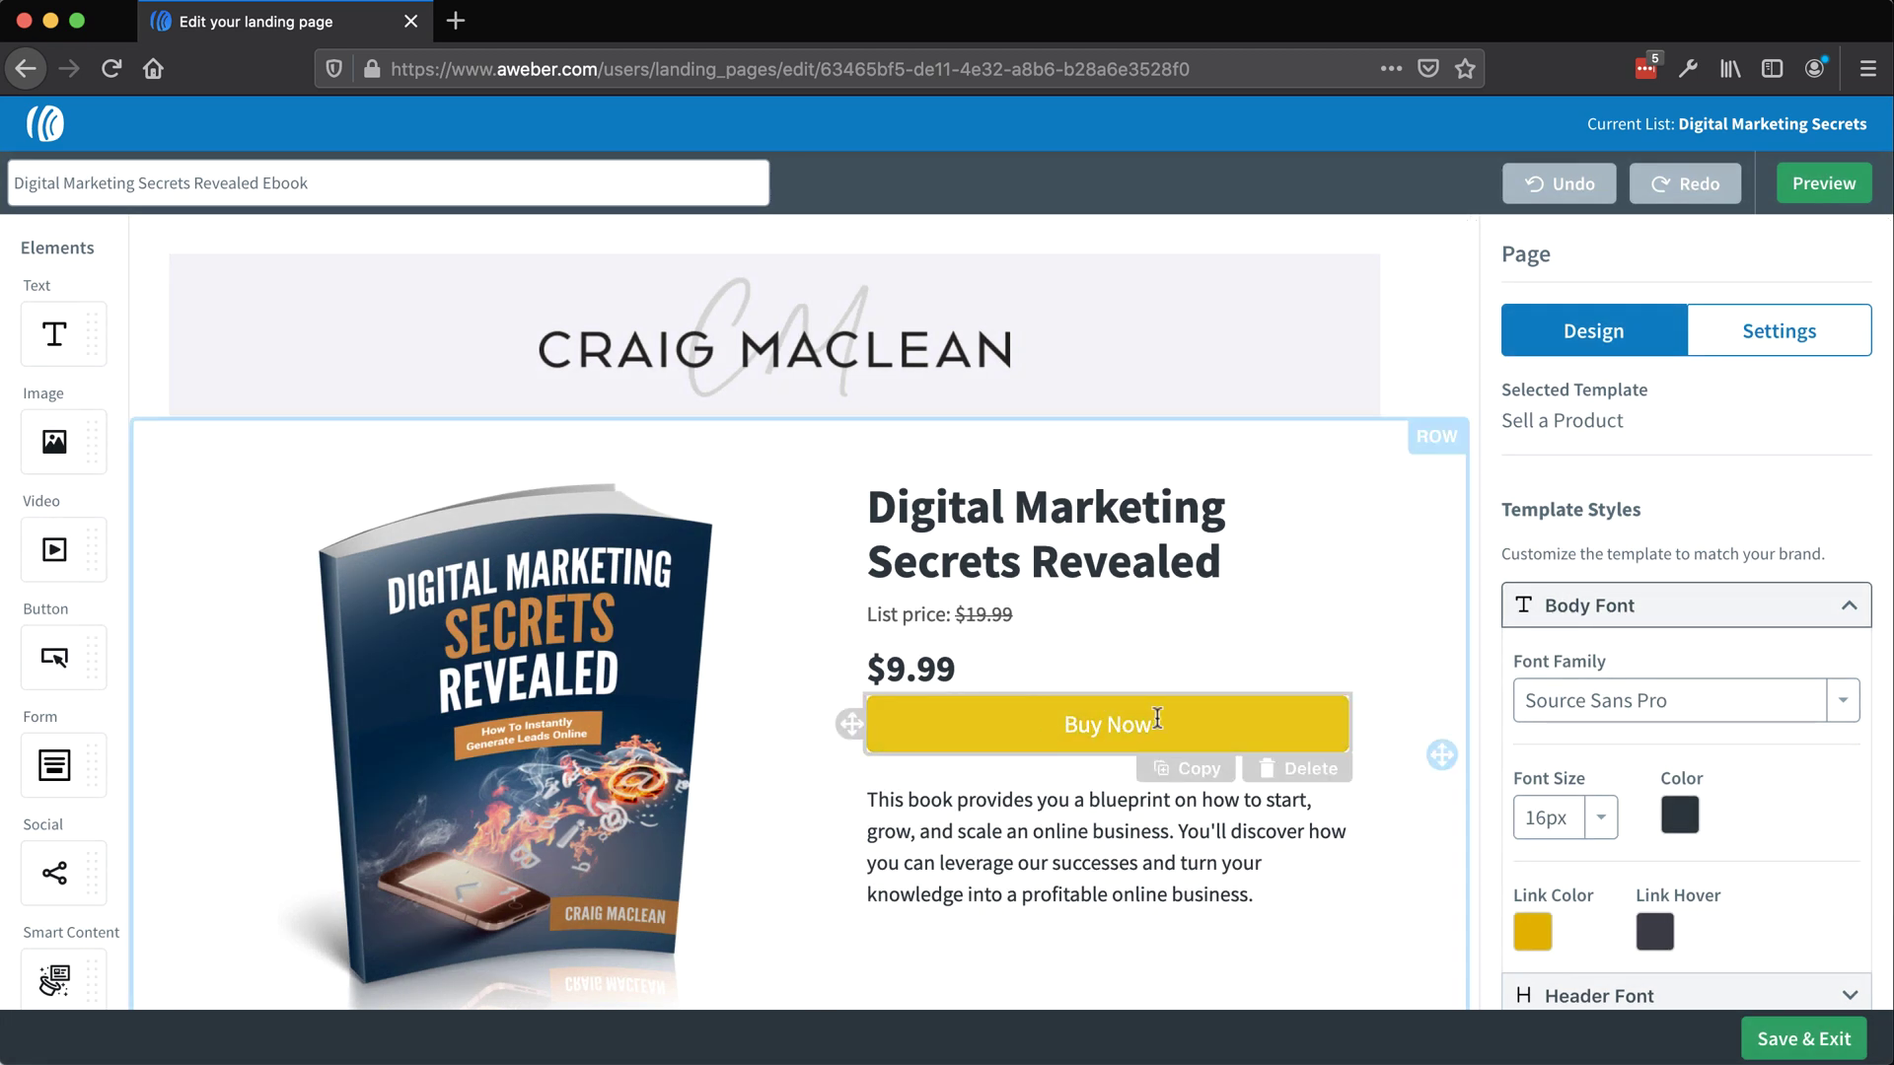
{"action": "left_click", "coordinate": [1157, 718]}
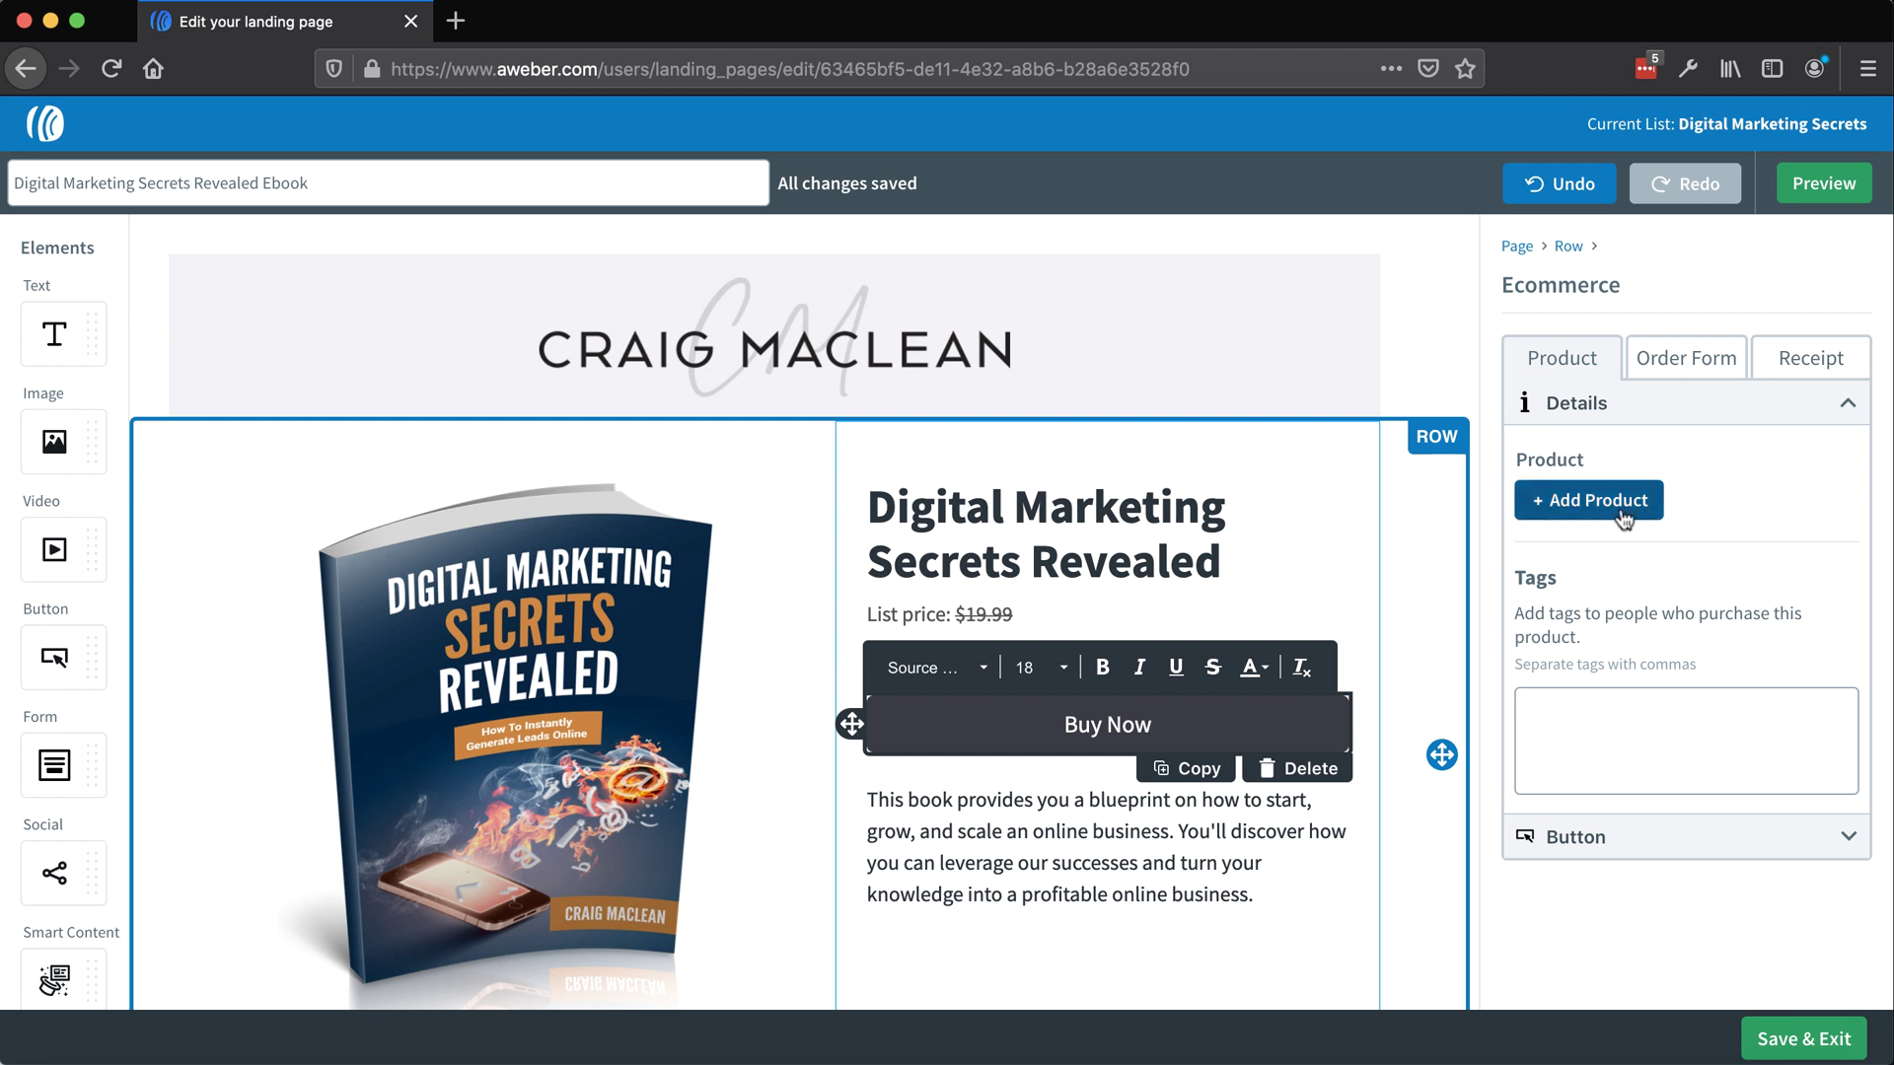
Step: Create the product 'Digital Marketing Secrets Revealed Ebook' priced at $9.99
{"action": "left_click", "coordinate": [1623, 514]}
{"action": "left_click", "coordinate": [1673, 391]}
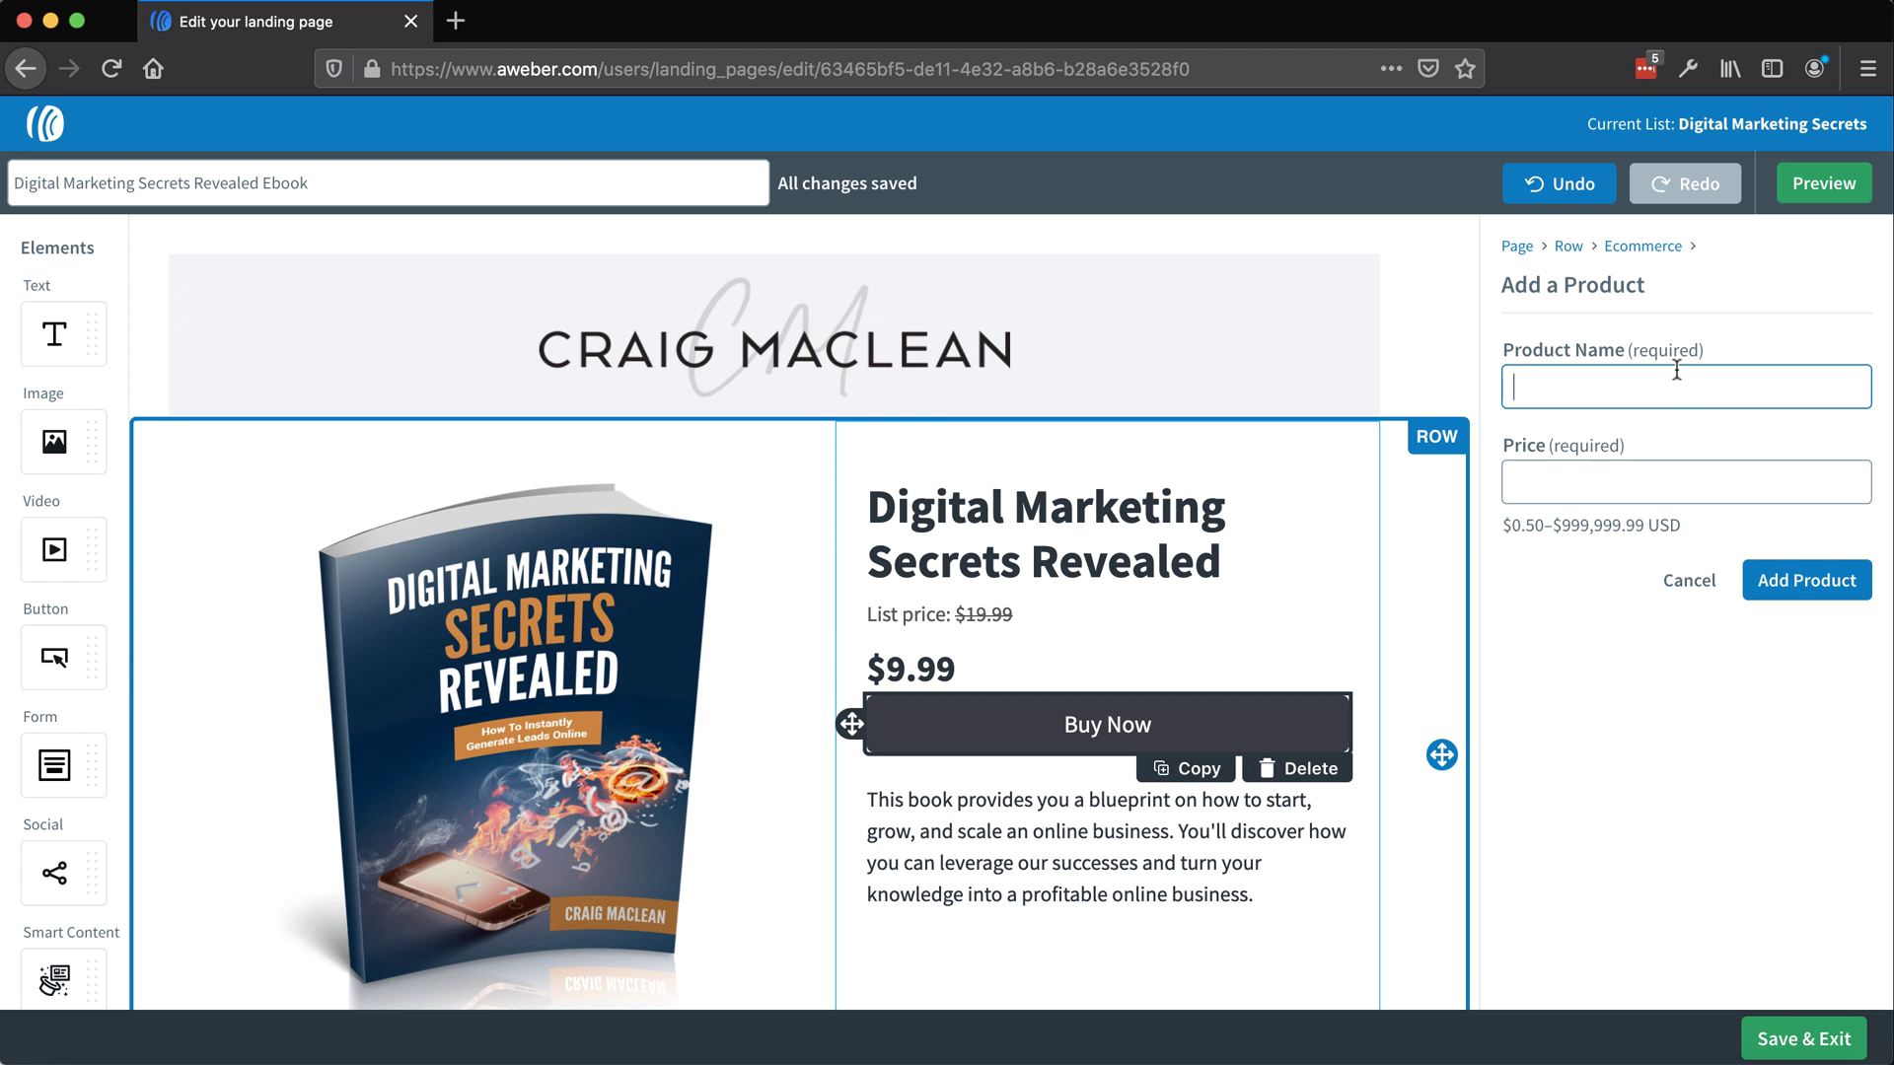
{"action": "type", "text": "Digital Marketing Secrets Revealed Ebook"}
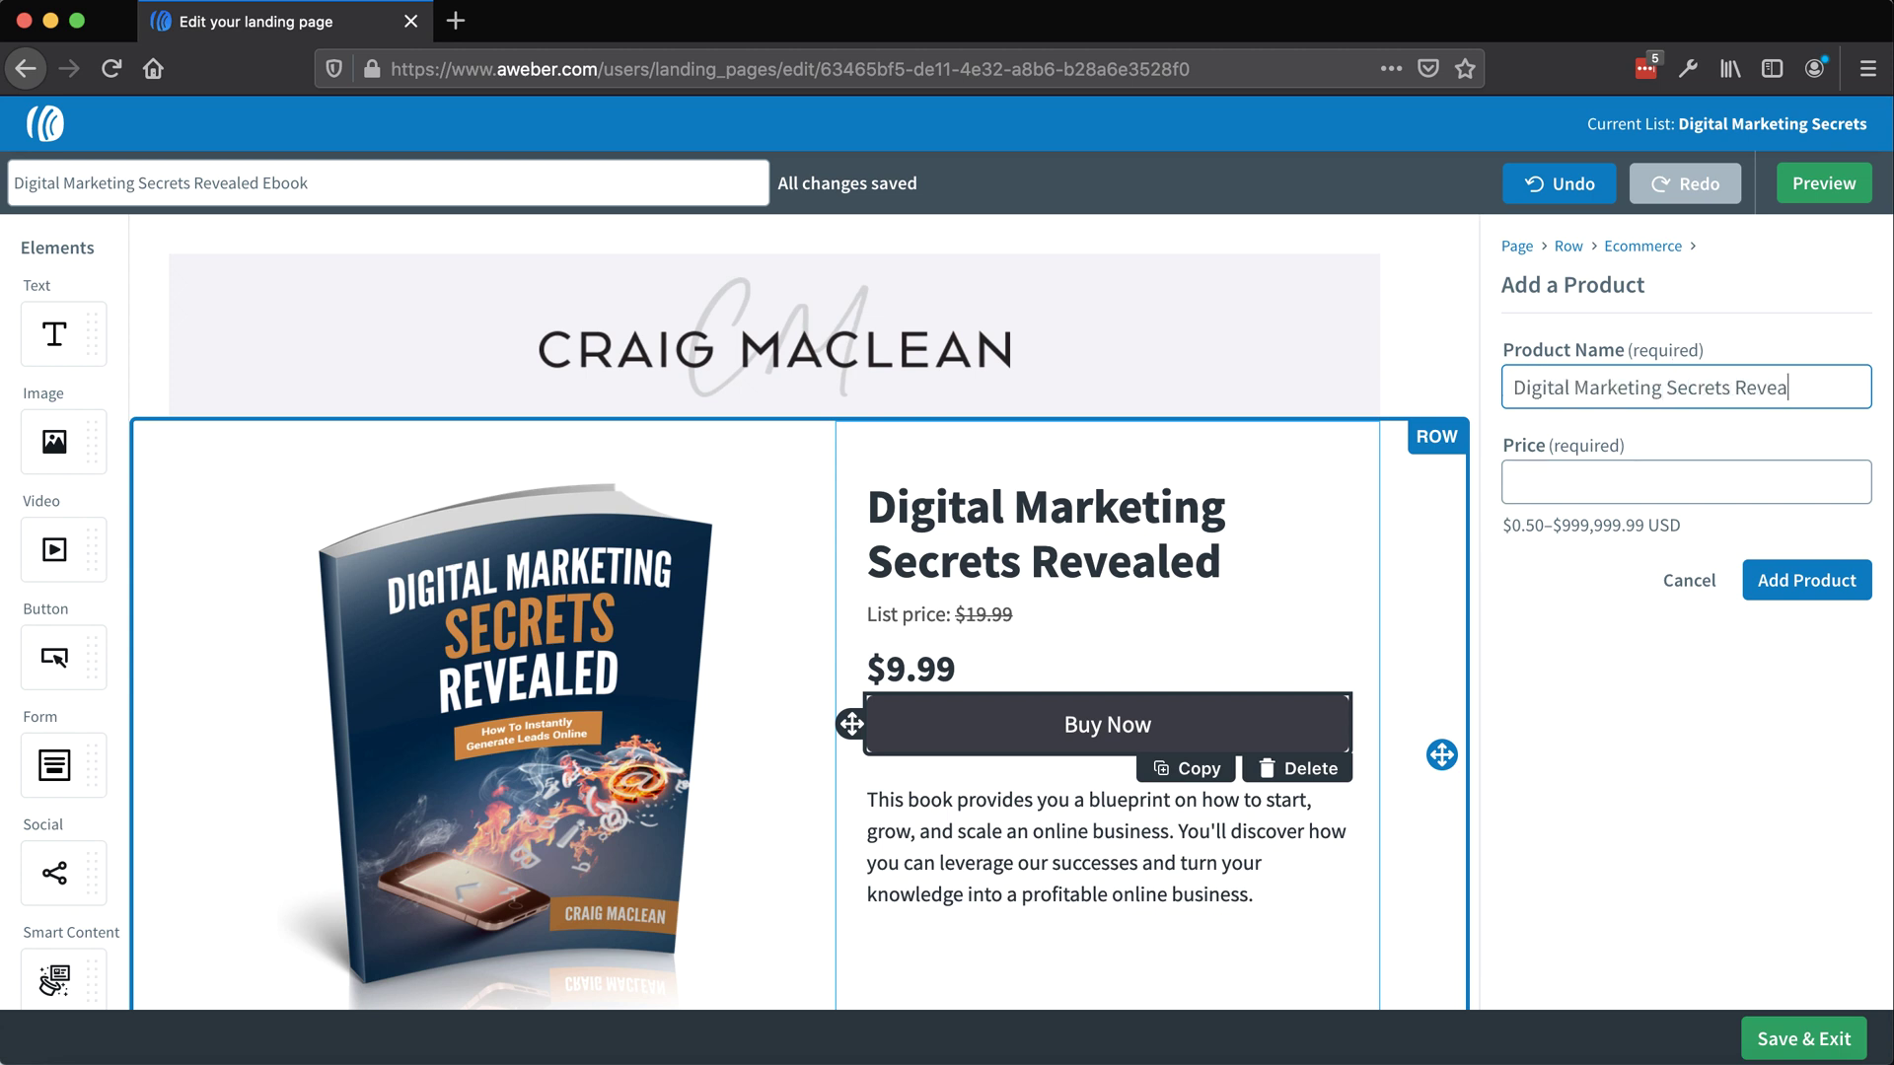
{"action": "left_click", "coordinate": [1629, 476]}
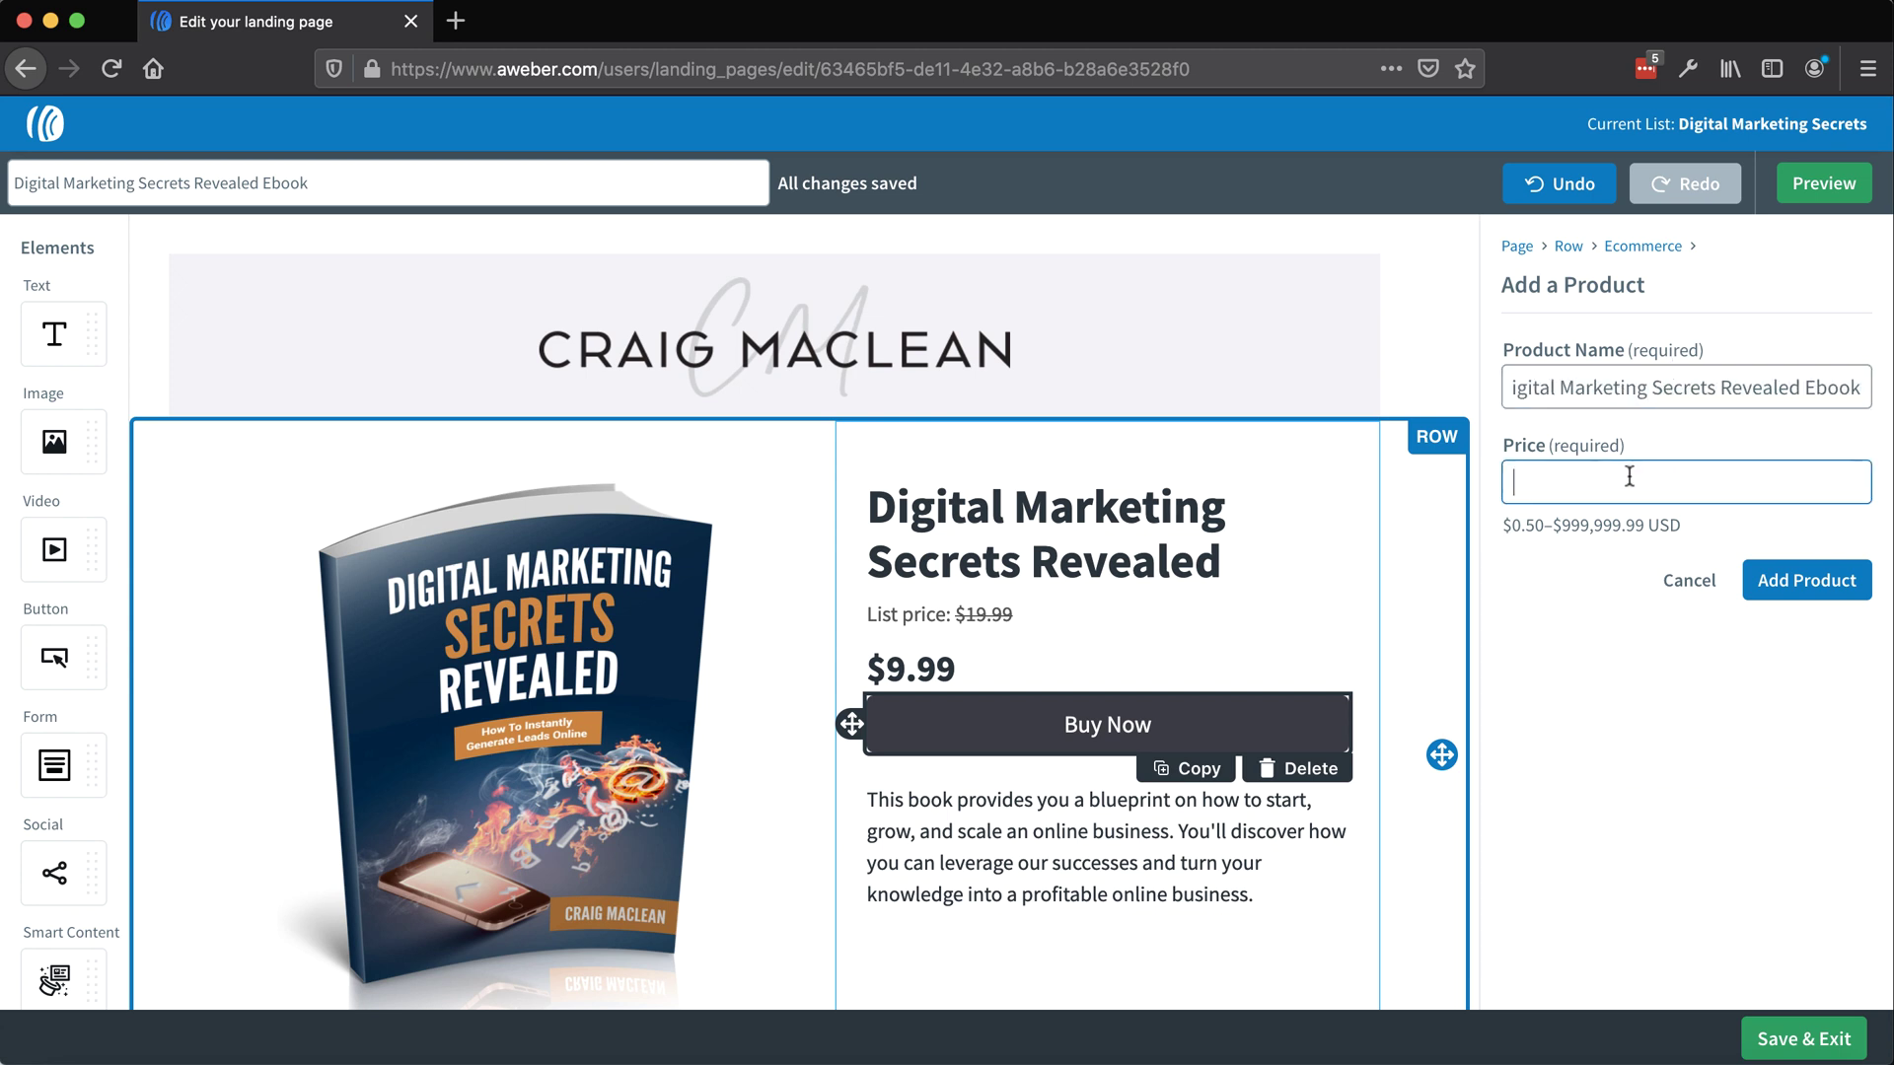
{"action": "type", "text": "9.99"}
{"action": "left_click", "coordinate": [1834, 586]}
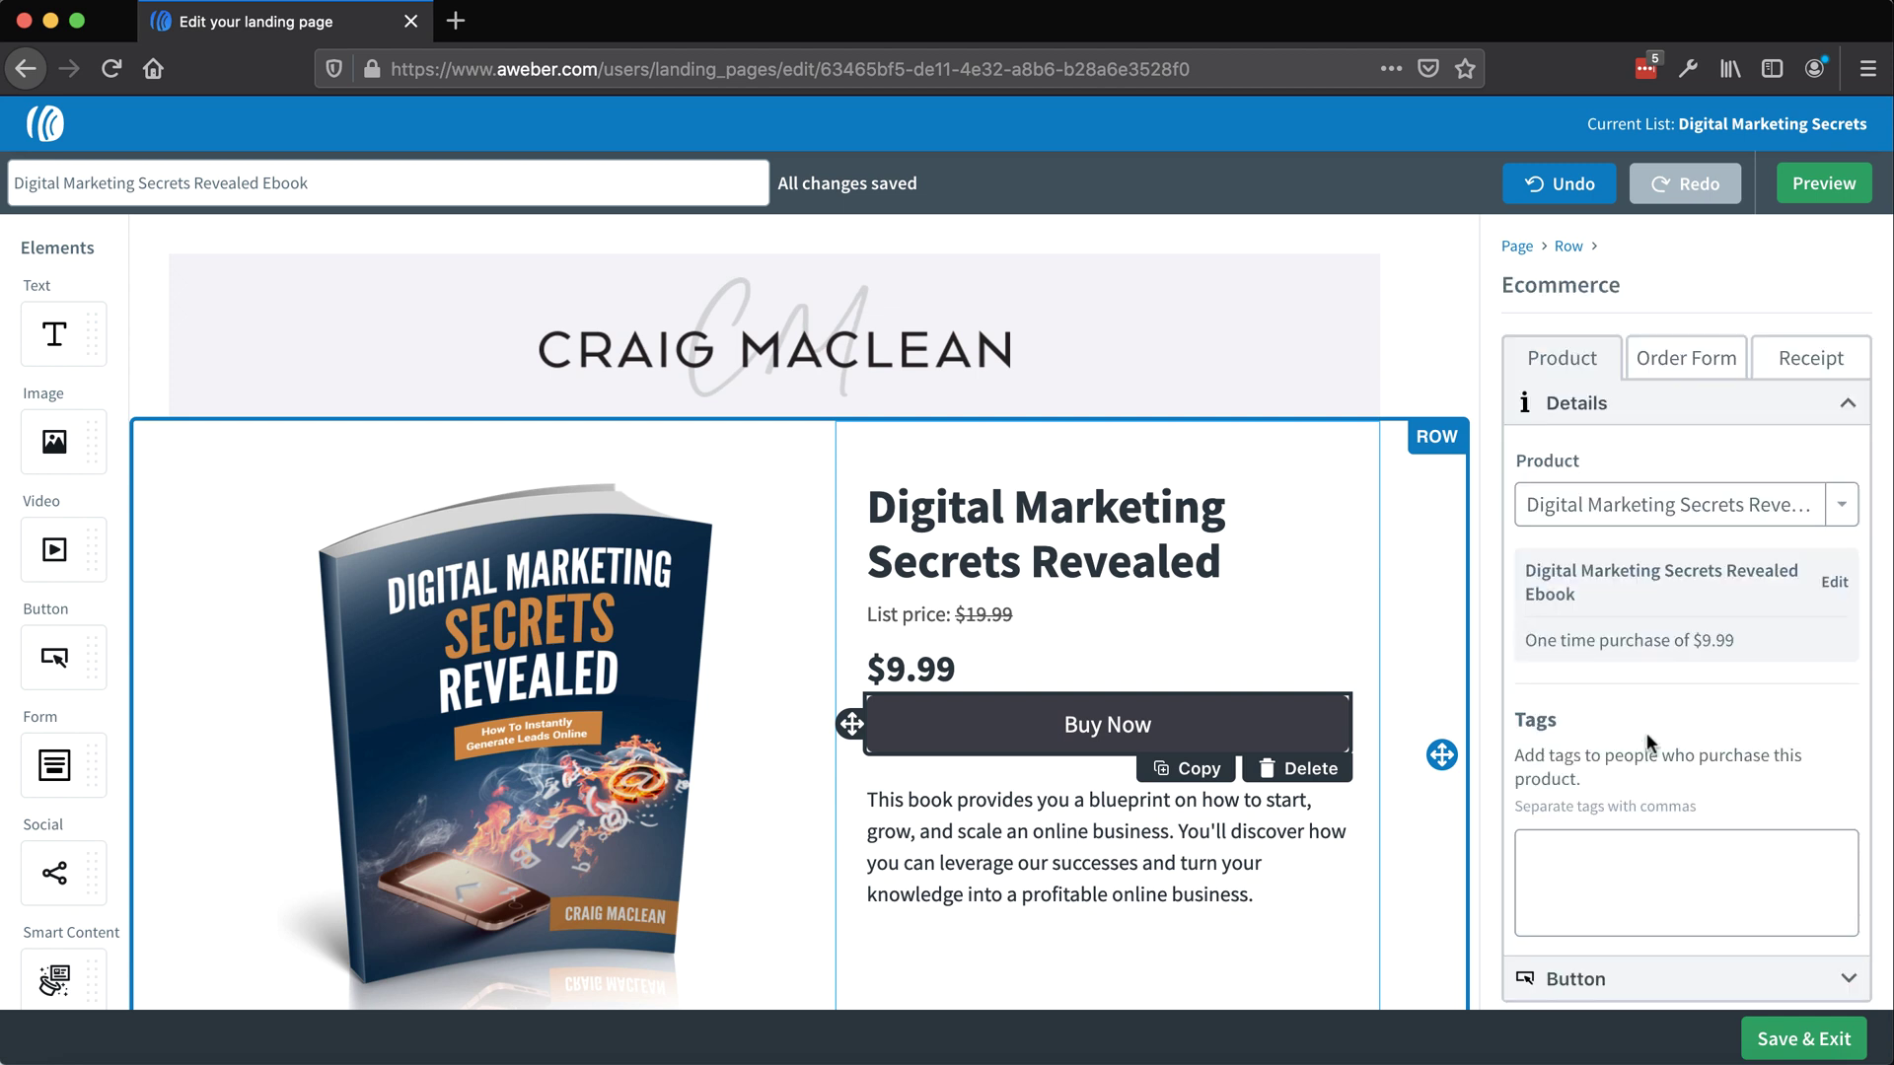
Step: Add the purchase tag digital-marketing-secrets-purchased for buyers
{"action": "left_click", "coordinate": [1629, 841]}
{"action": "type", "text": "digital-marketing-secrets-pur"}
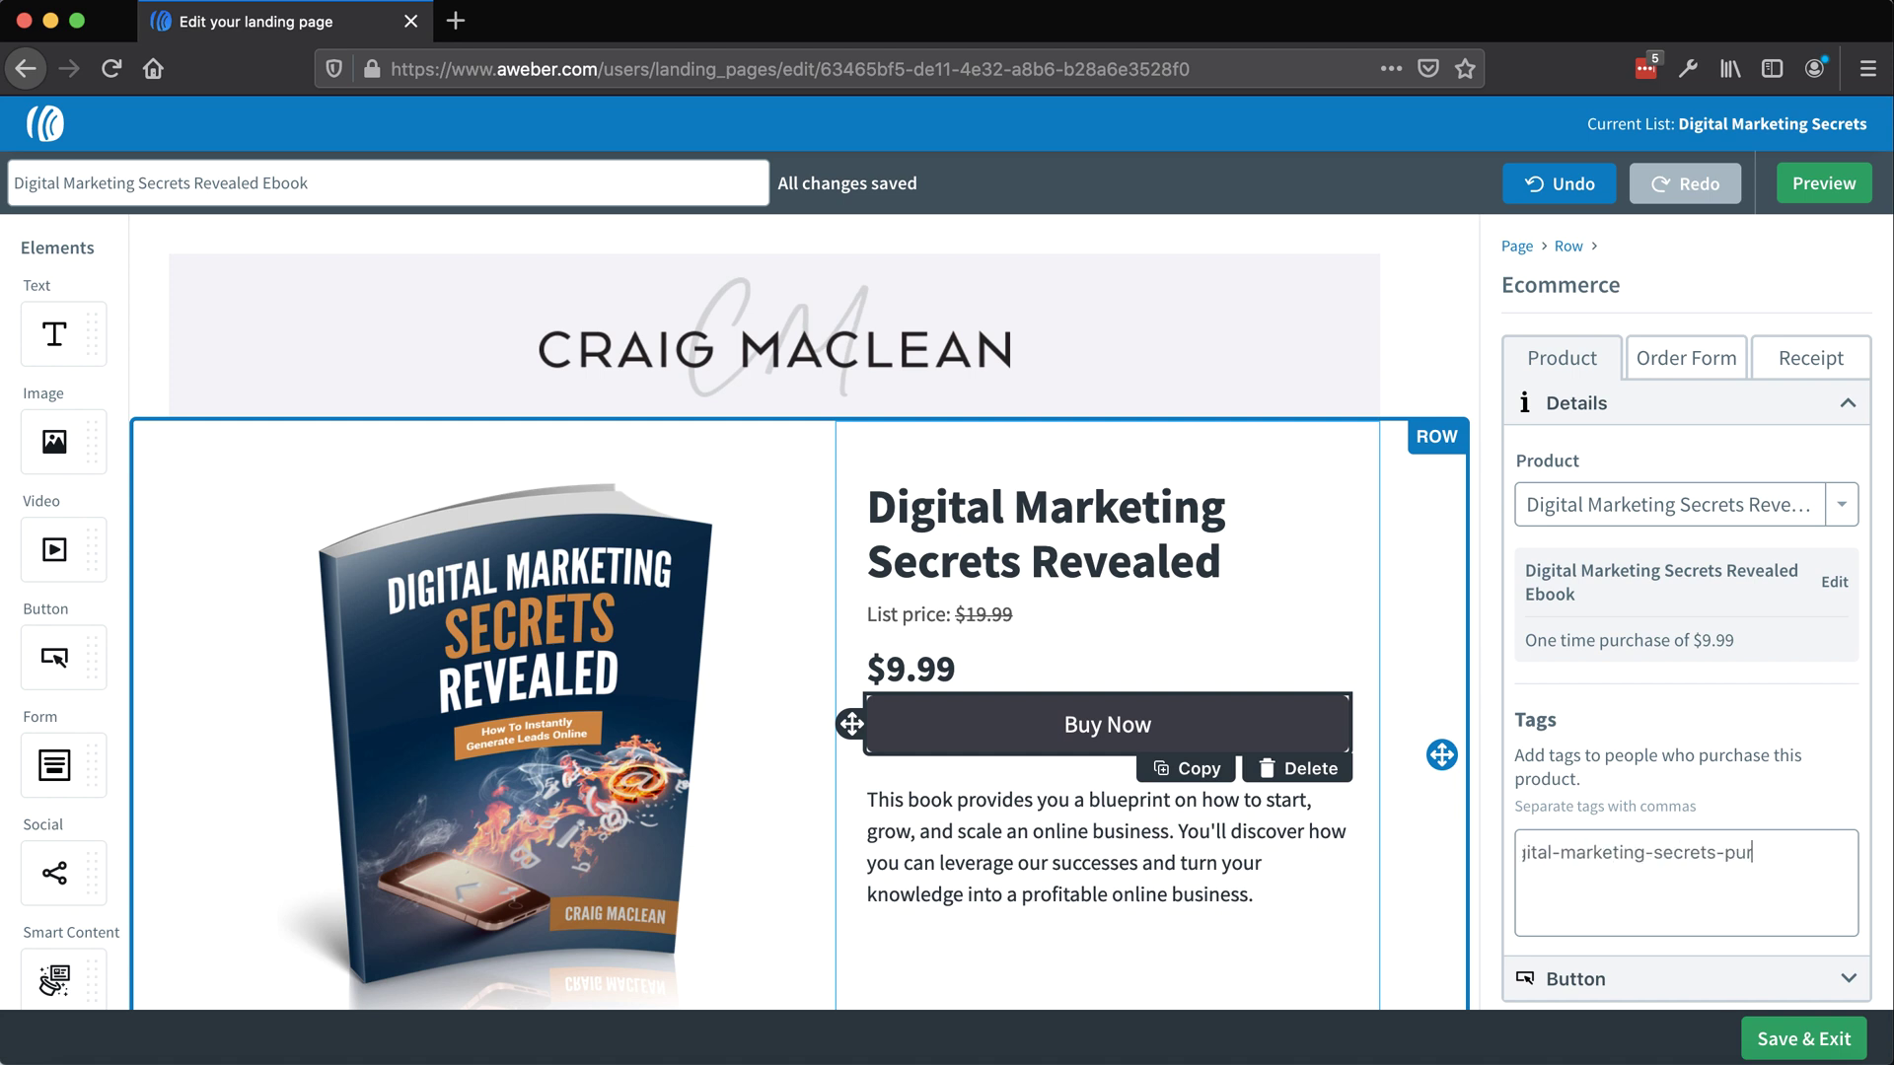
{"action": "type", "text": "chased"}
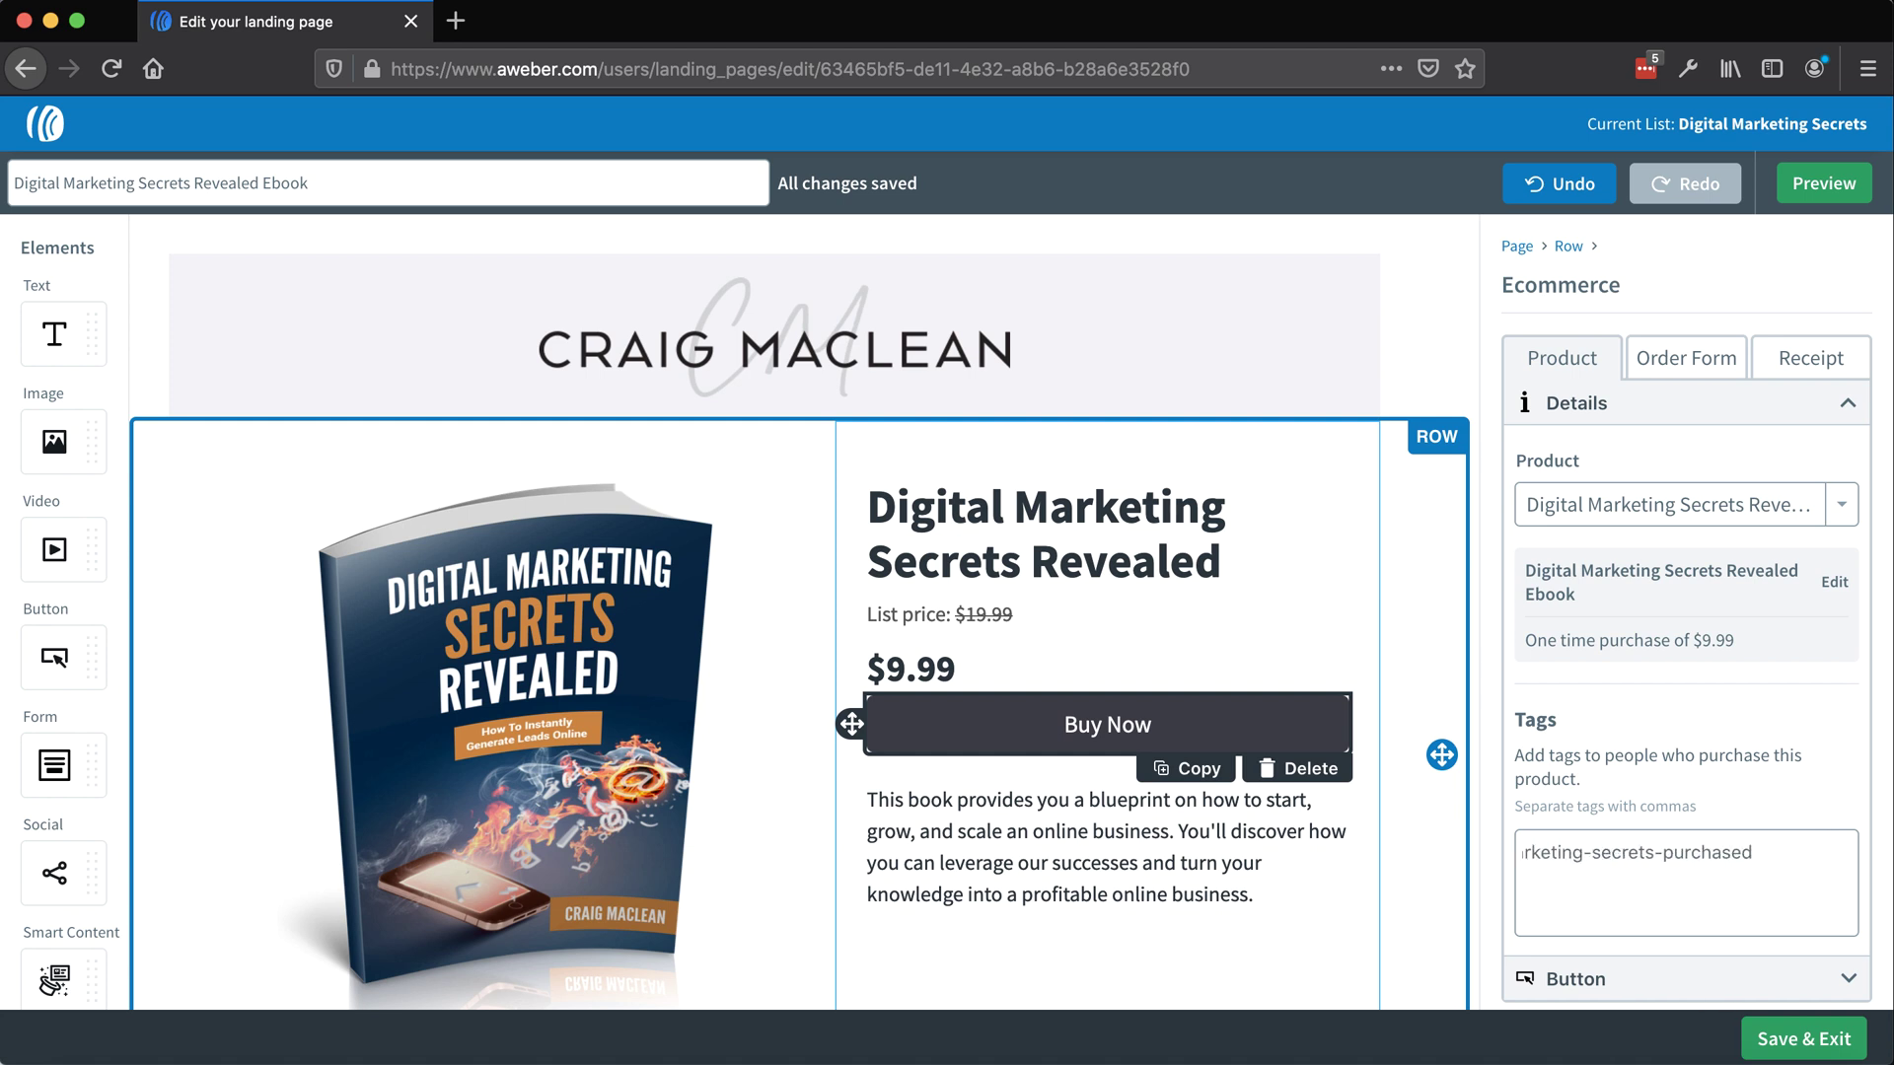
{"action": "key", "text": "Return"}
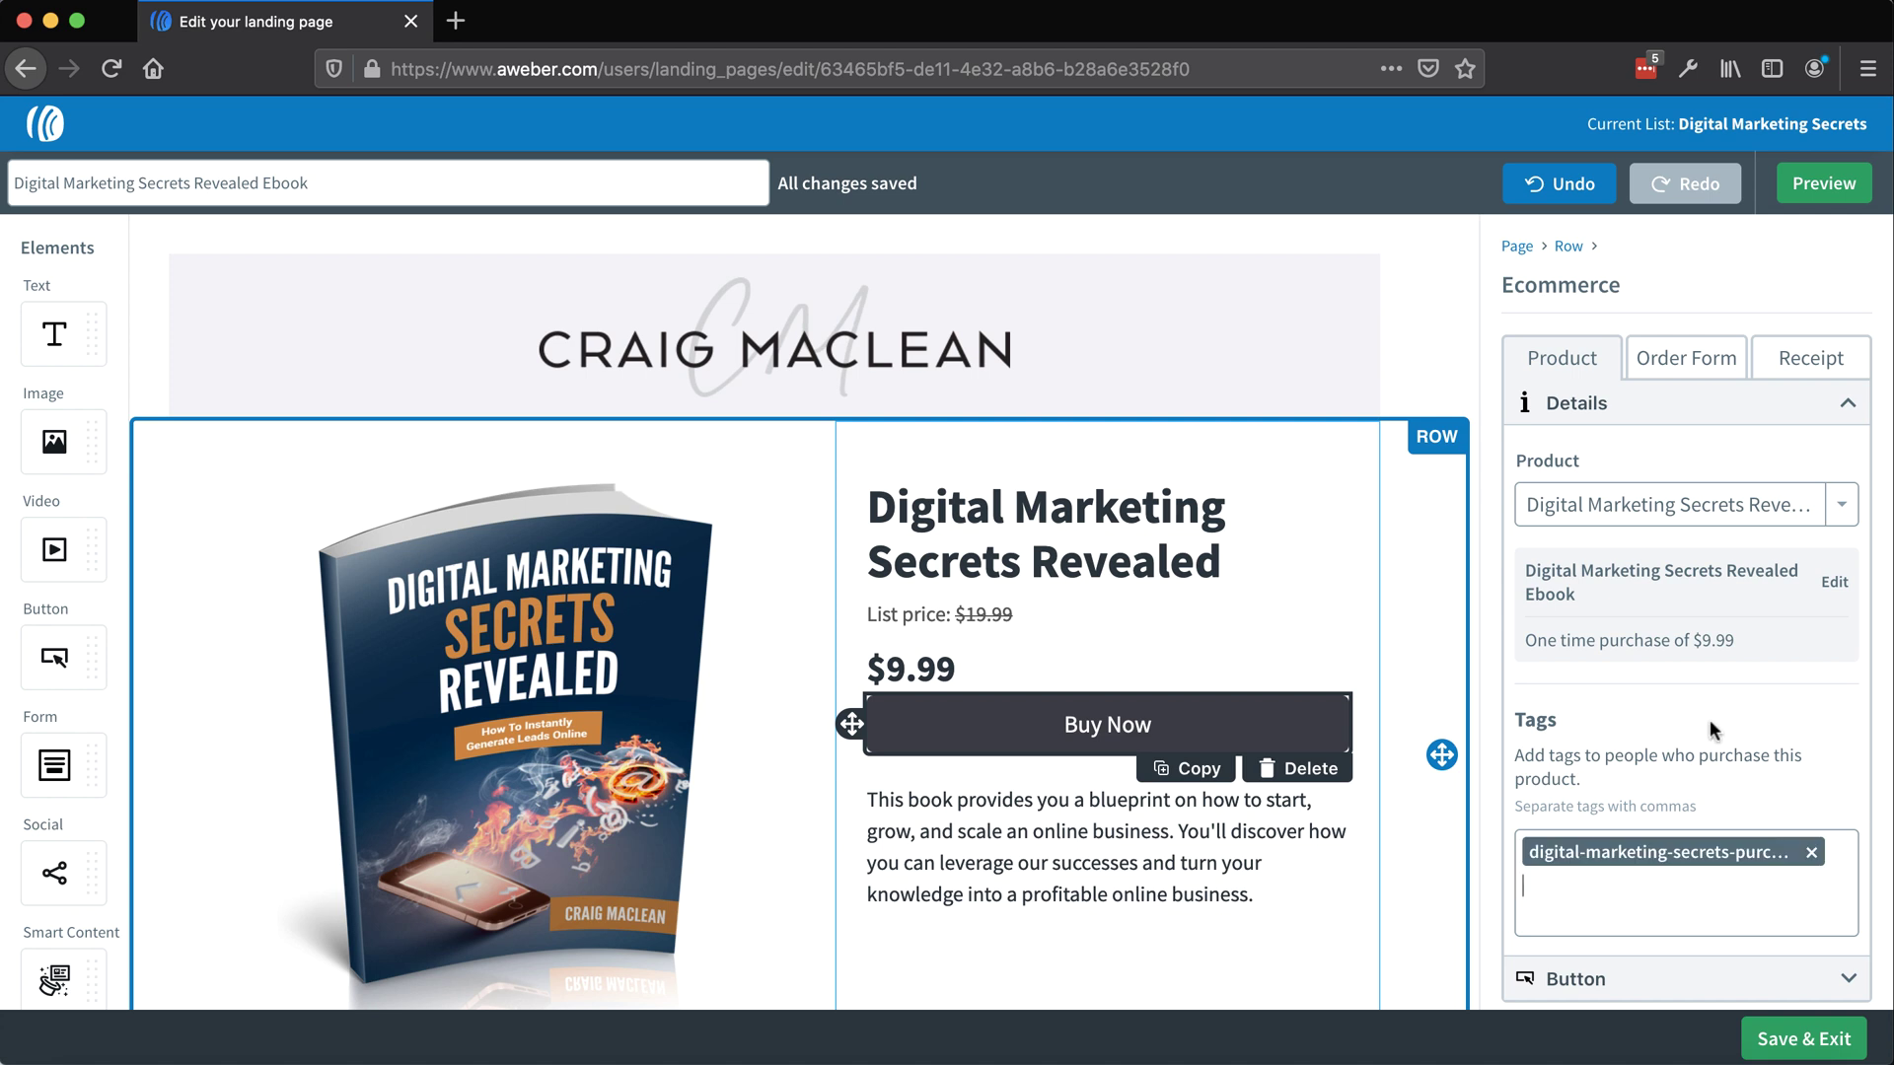
Step: Keep the Buy Now button full width and colour it dark orange #A26810
{"action": "left_click", "coordinate": [1706, 986]}
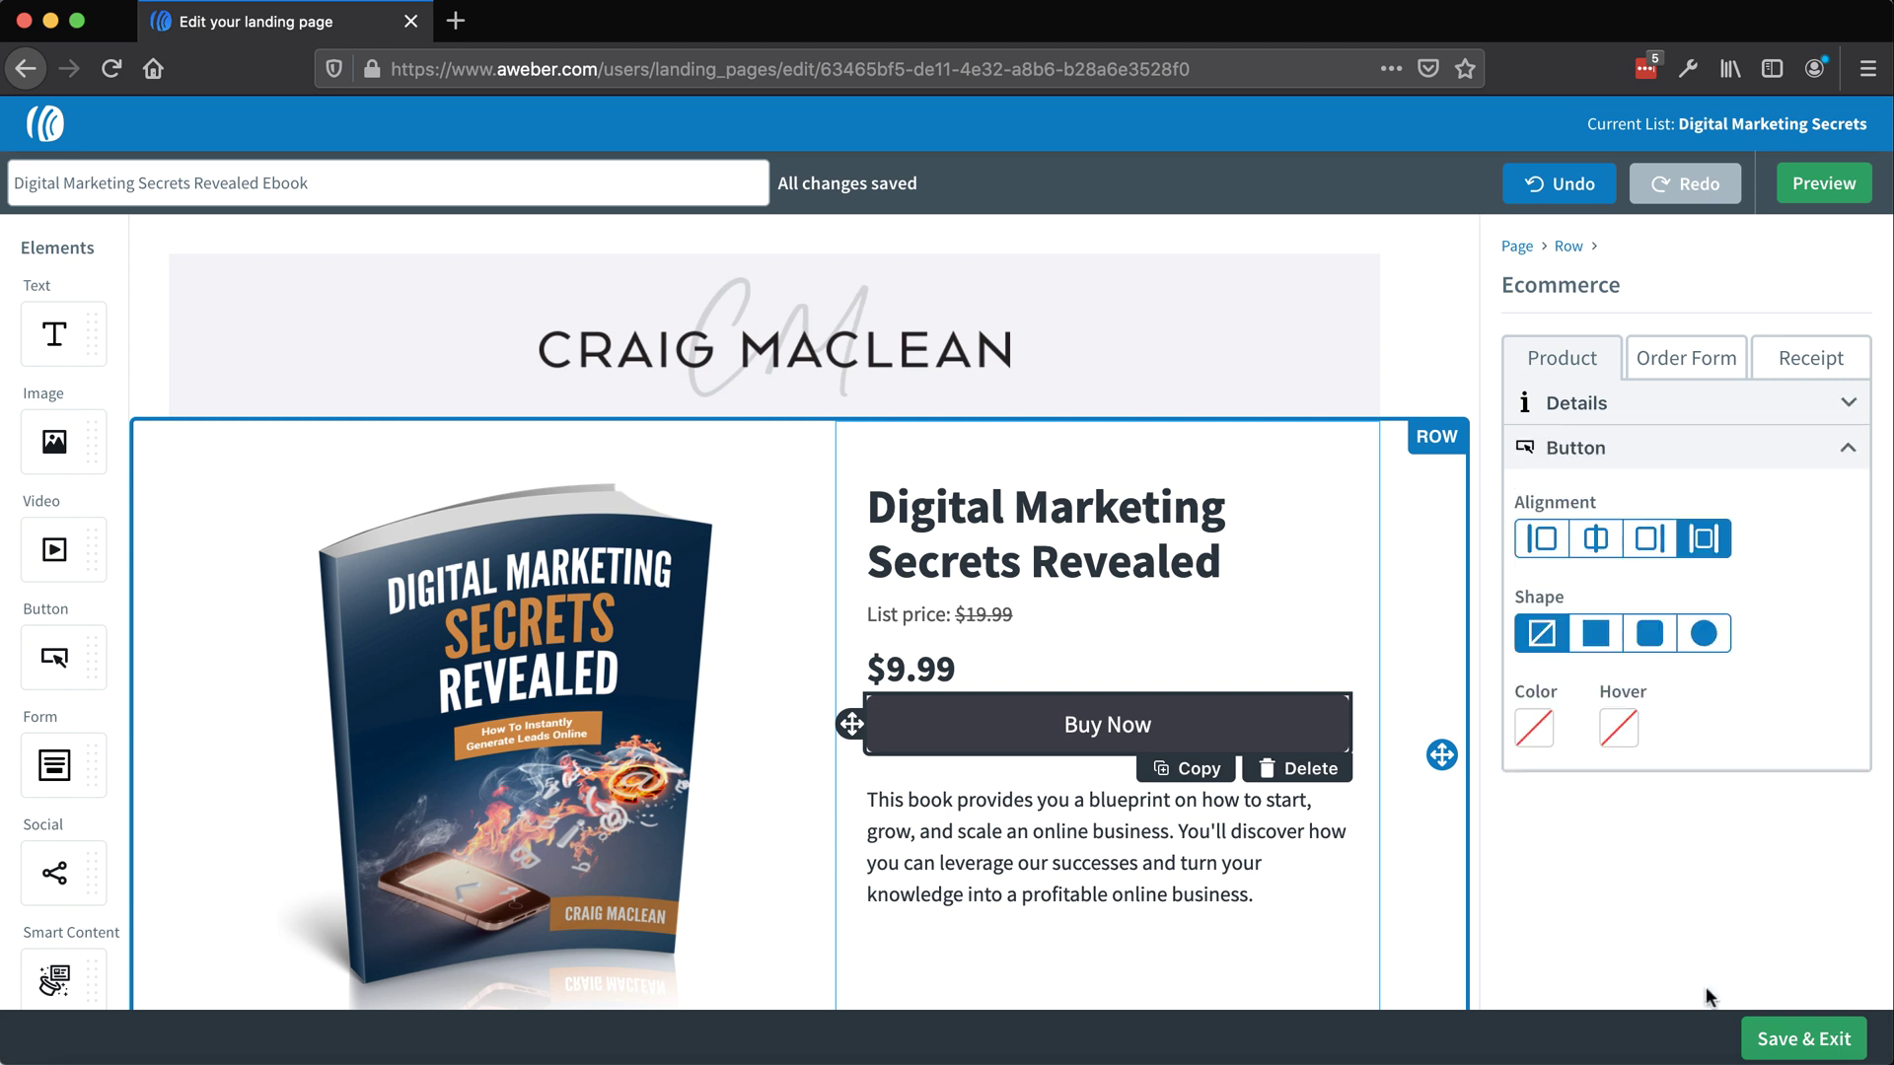
{"action": "left_click", "coordinate": [1673, 539]}
{"action": "left_click", "coordinate": [1704, 540]}
{"action": "left_click", "coordinate": [1535, 730]}
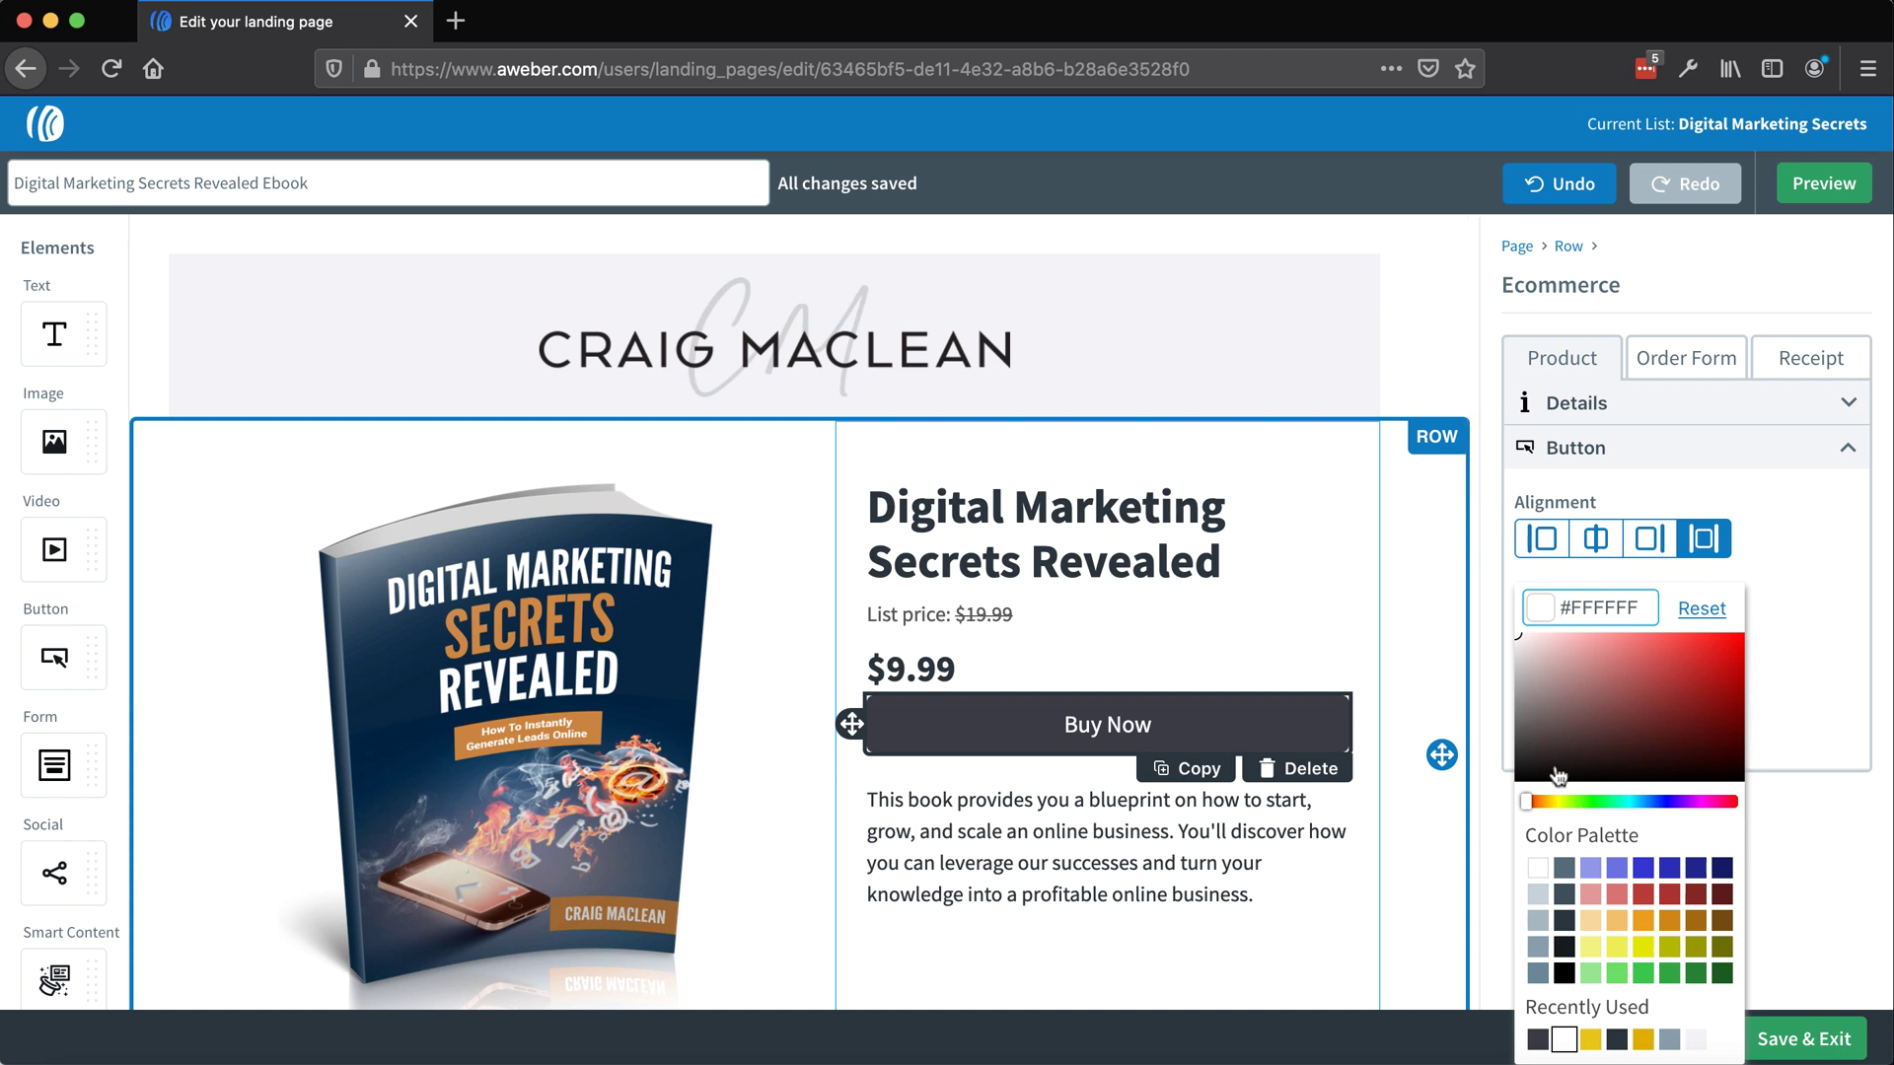
{"action": "left_click", "coordinate": [1696, 920]}
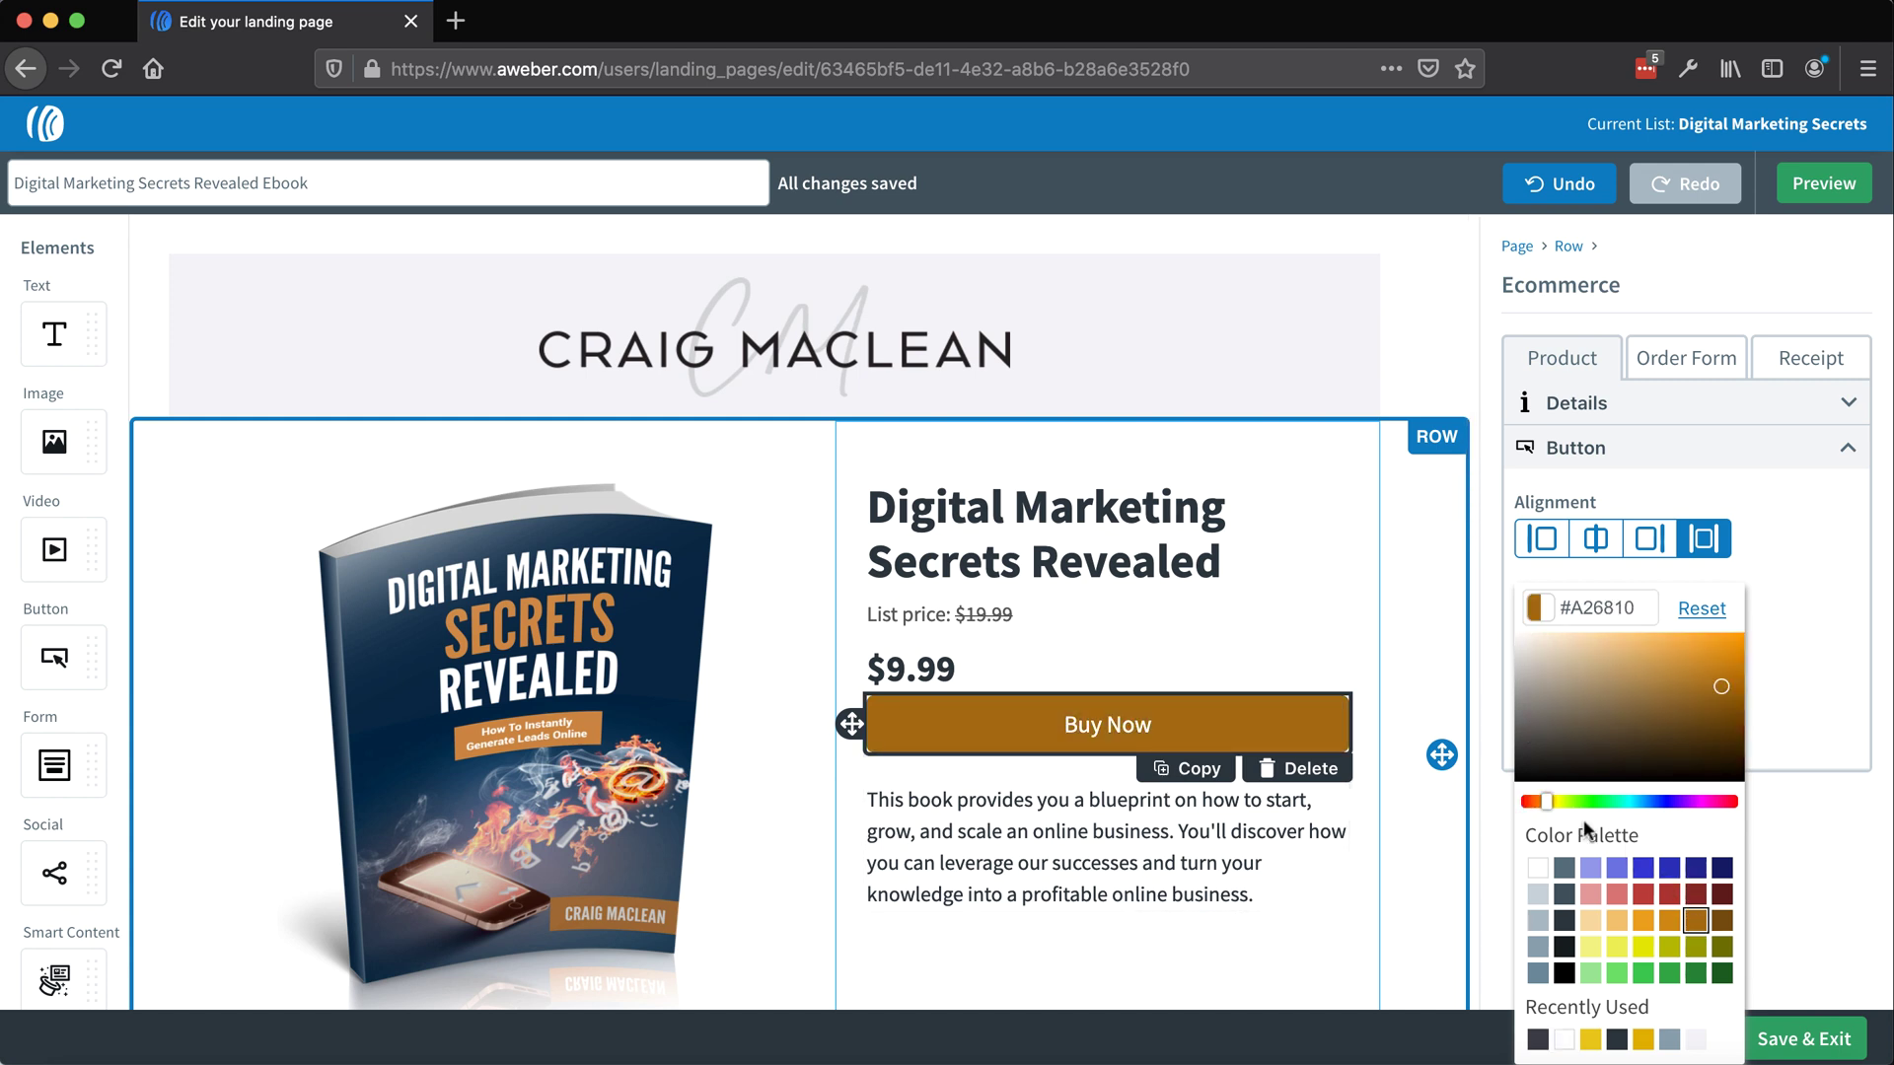
{"action": "left_click", "coordinate": [1856, 760]}
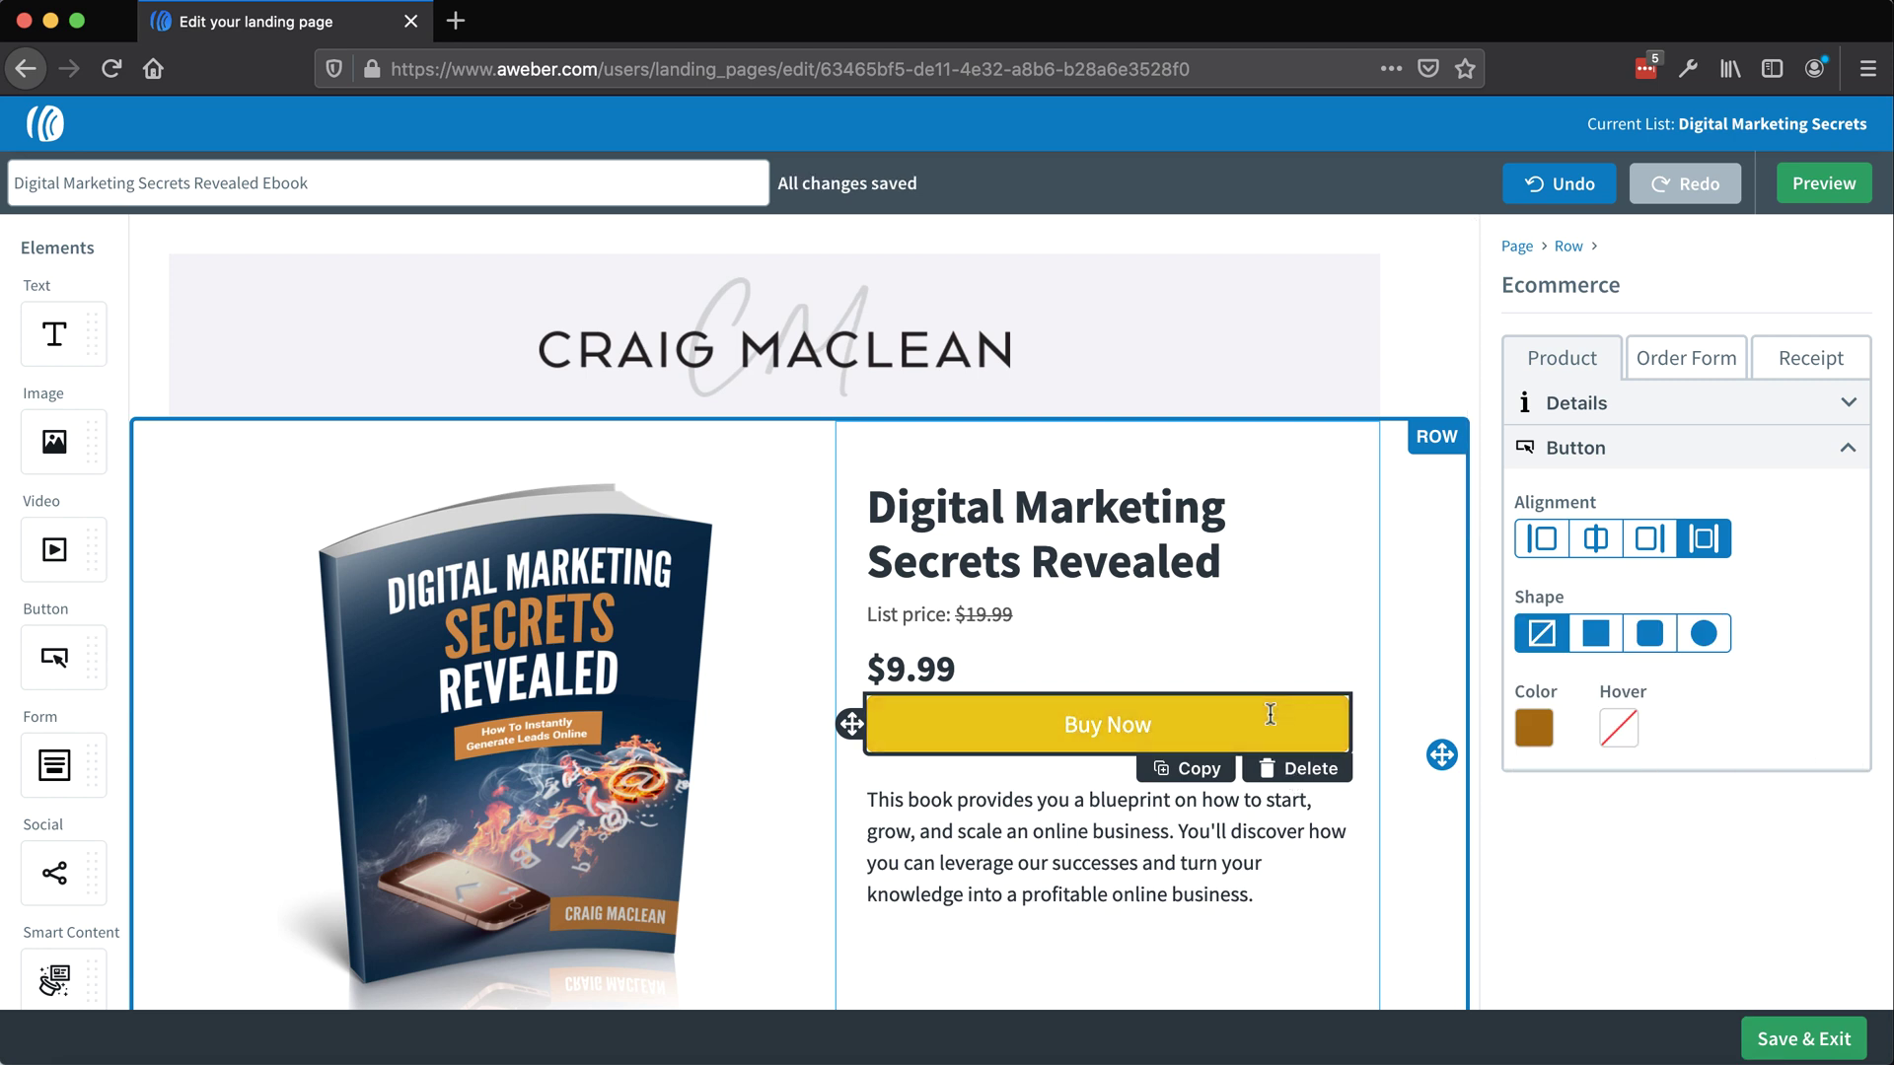
Step: Set the Buy Now button's hover colour to #CD8513
{"action": "left_click", "coordinate": [1621, 732]}
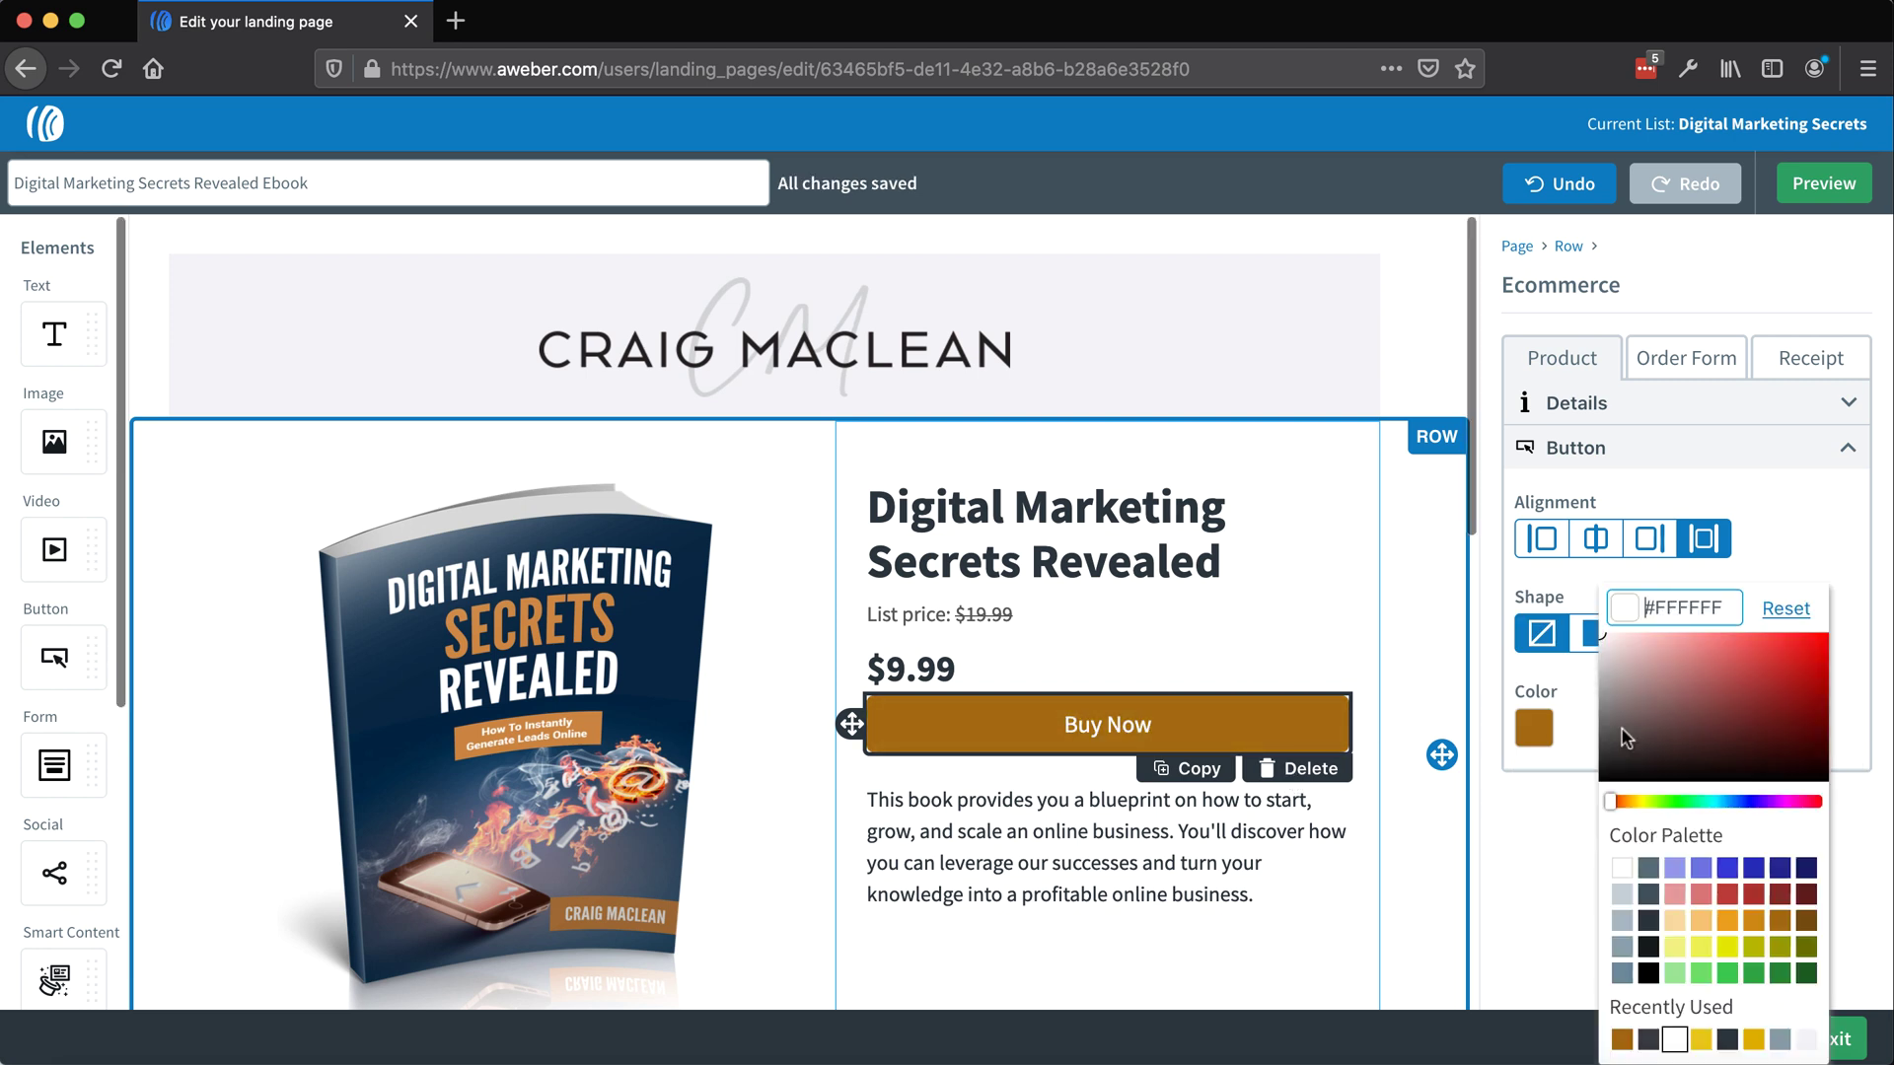
{"action": "left_click", "coordinate": [1755, 922]}
{"action": "left_click", "coordinate": [1872, 865]}
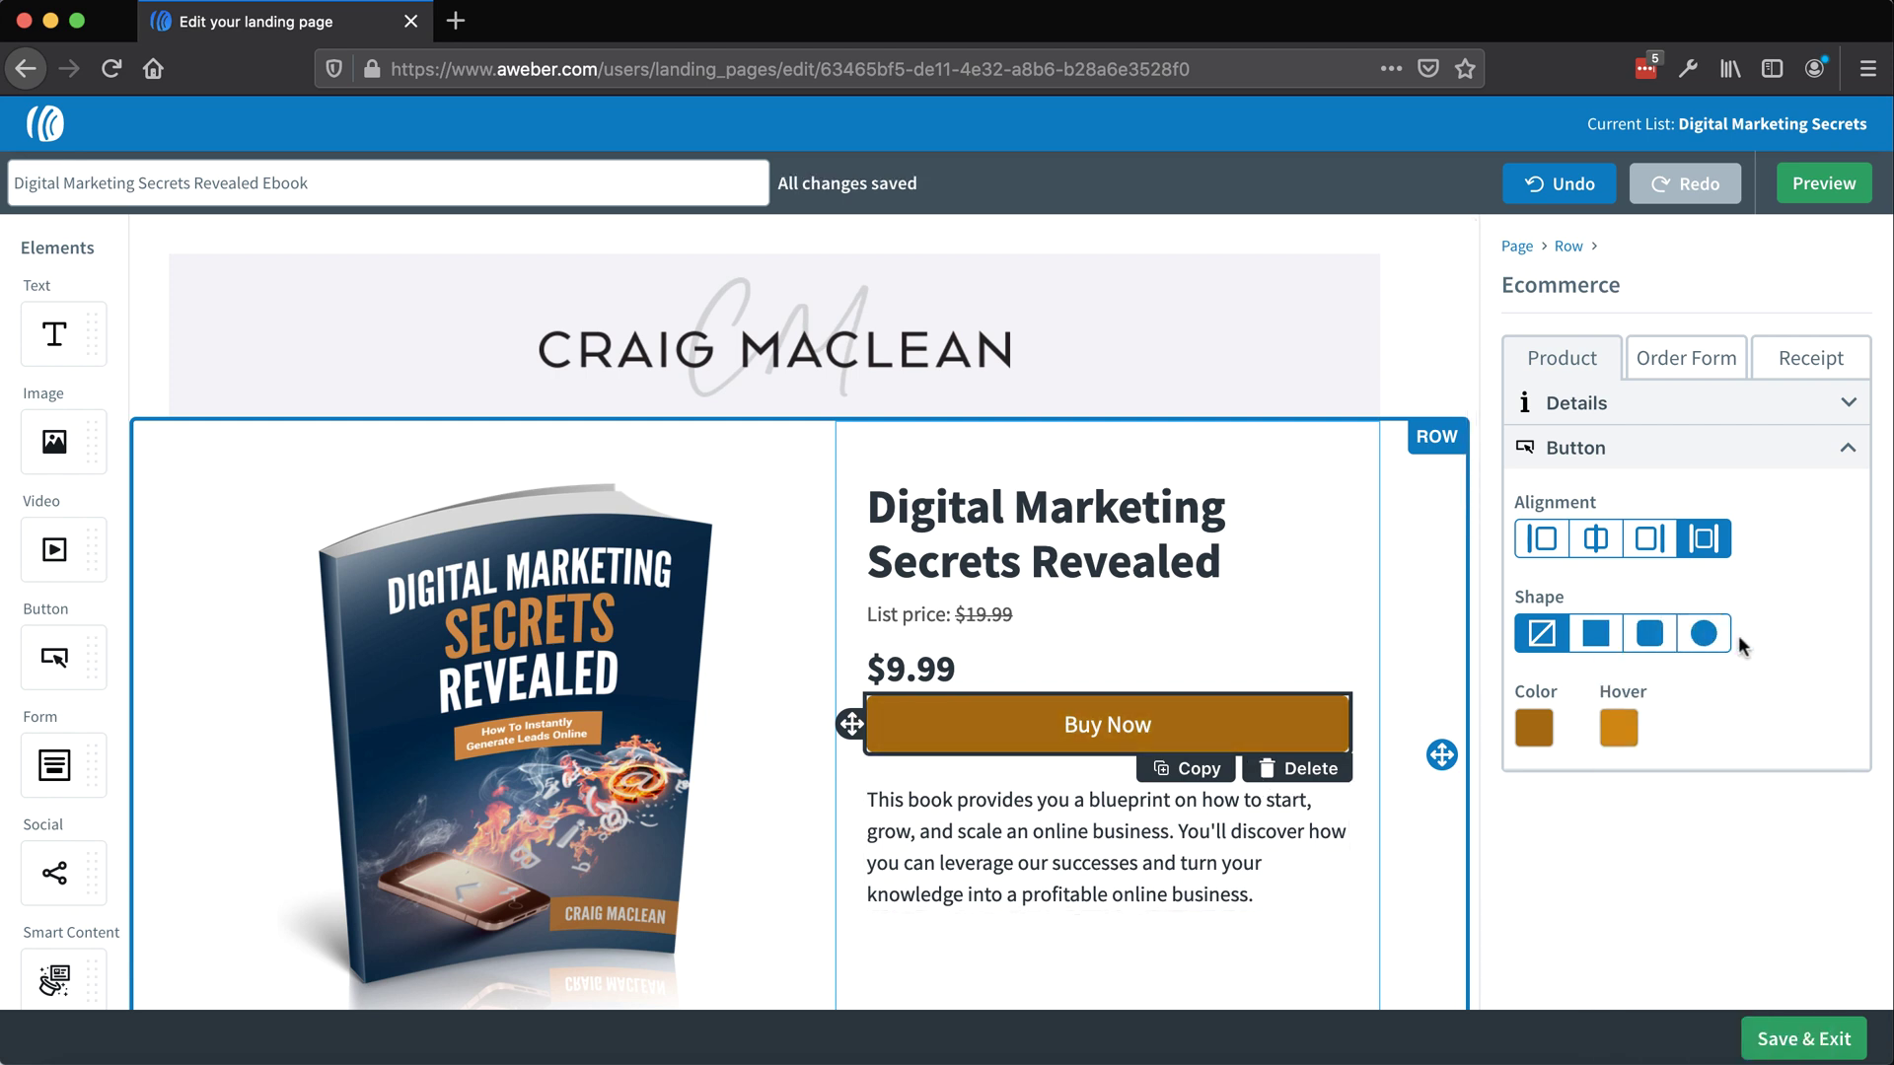
{"action": "left_click", "coordinate": [1710, 373]}
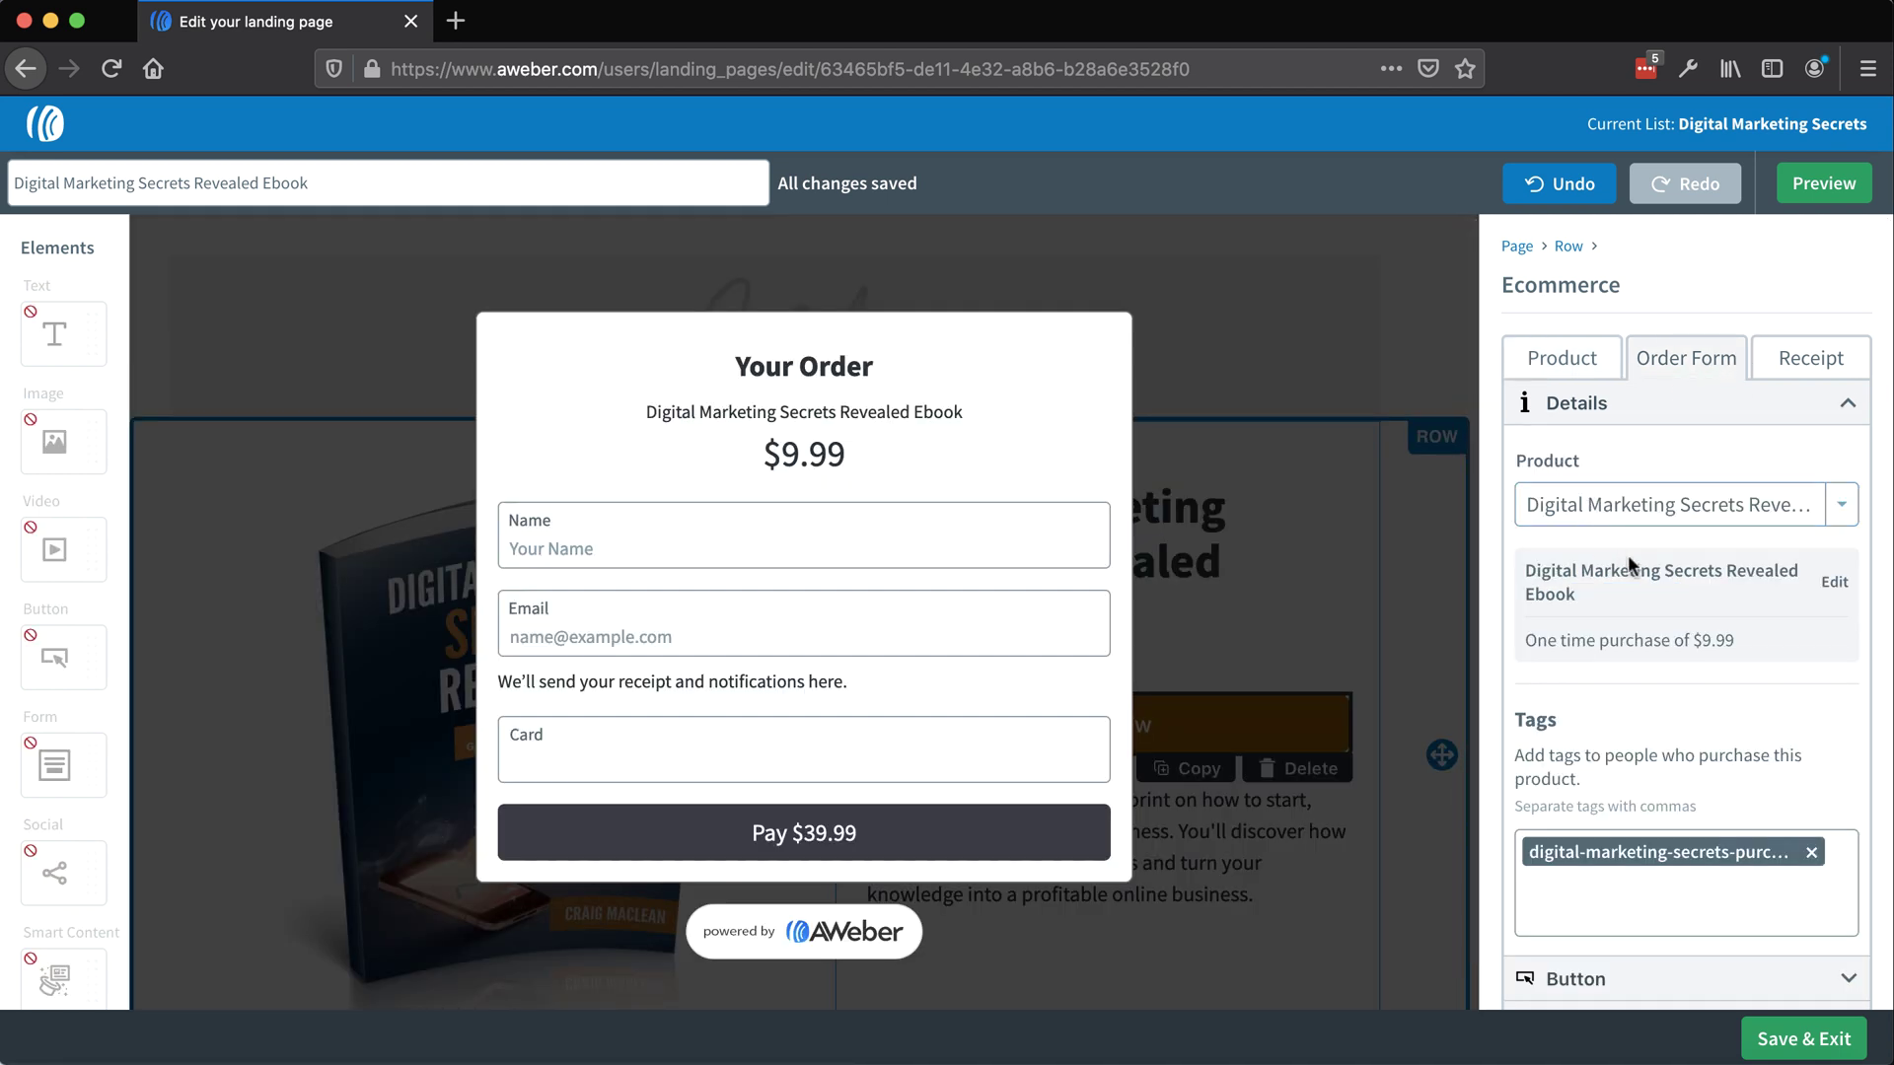
Step: Colour the order form's pay button #A26810 with a #CD8513 hover
{"action": "scroll", "coordinate": [1630, 560], "scroll_direction": "down", "scroll_amount": 1}
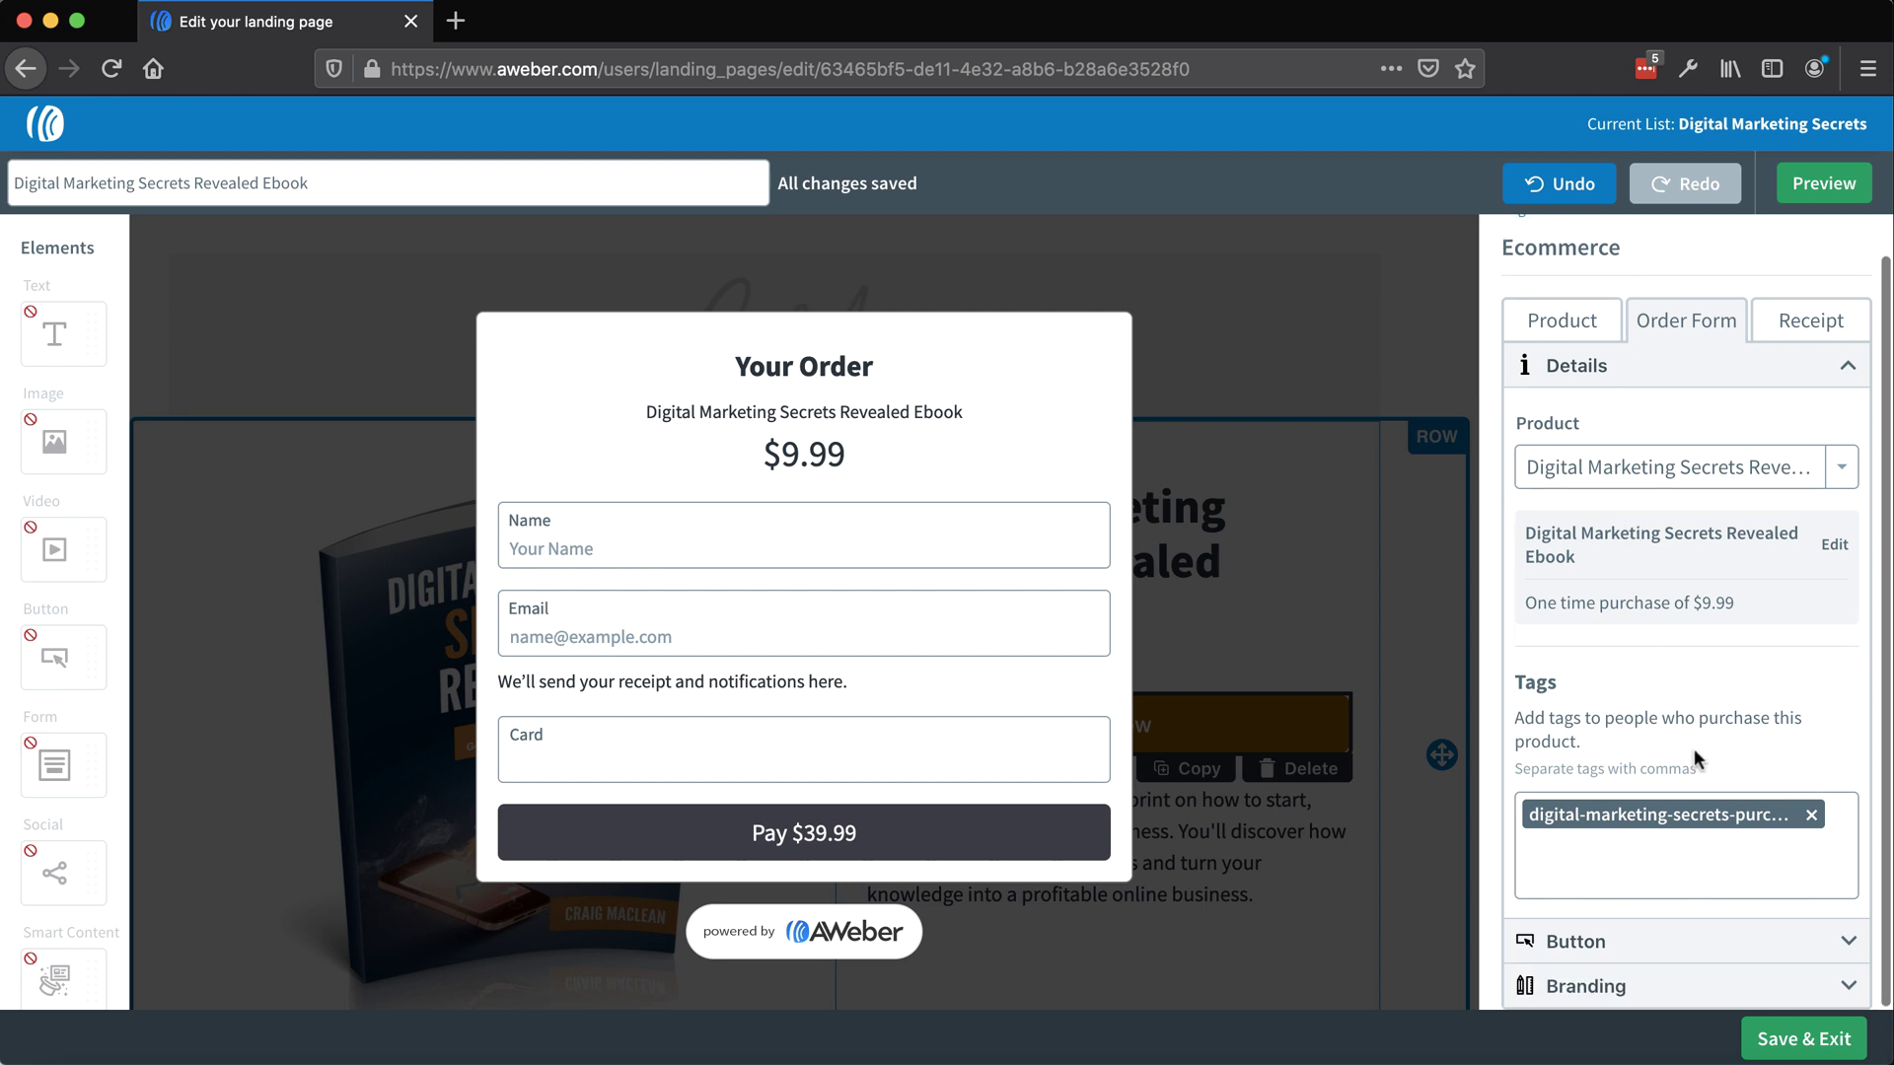
{"action": "left_click", "coordinate": [1654, 943]}
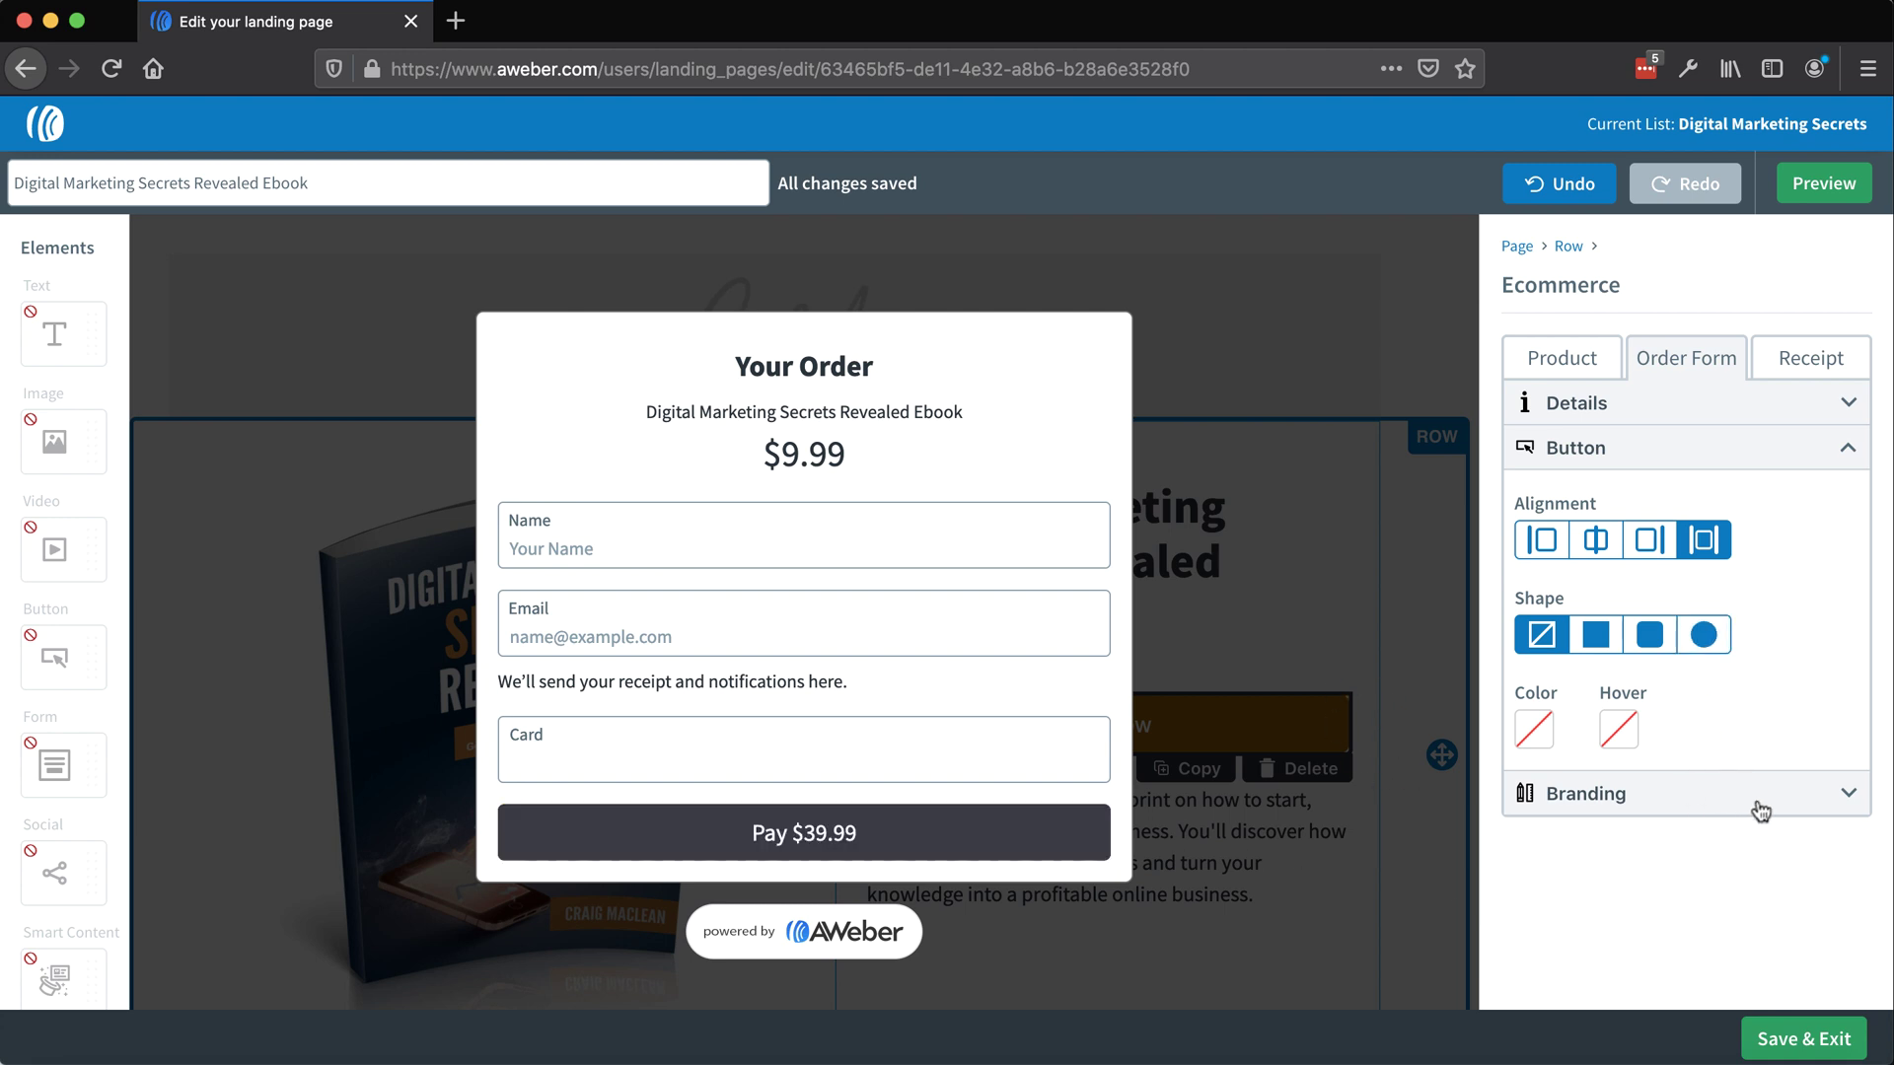
{"action": "left_click", "coordinate": [1532, 730]}
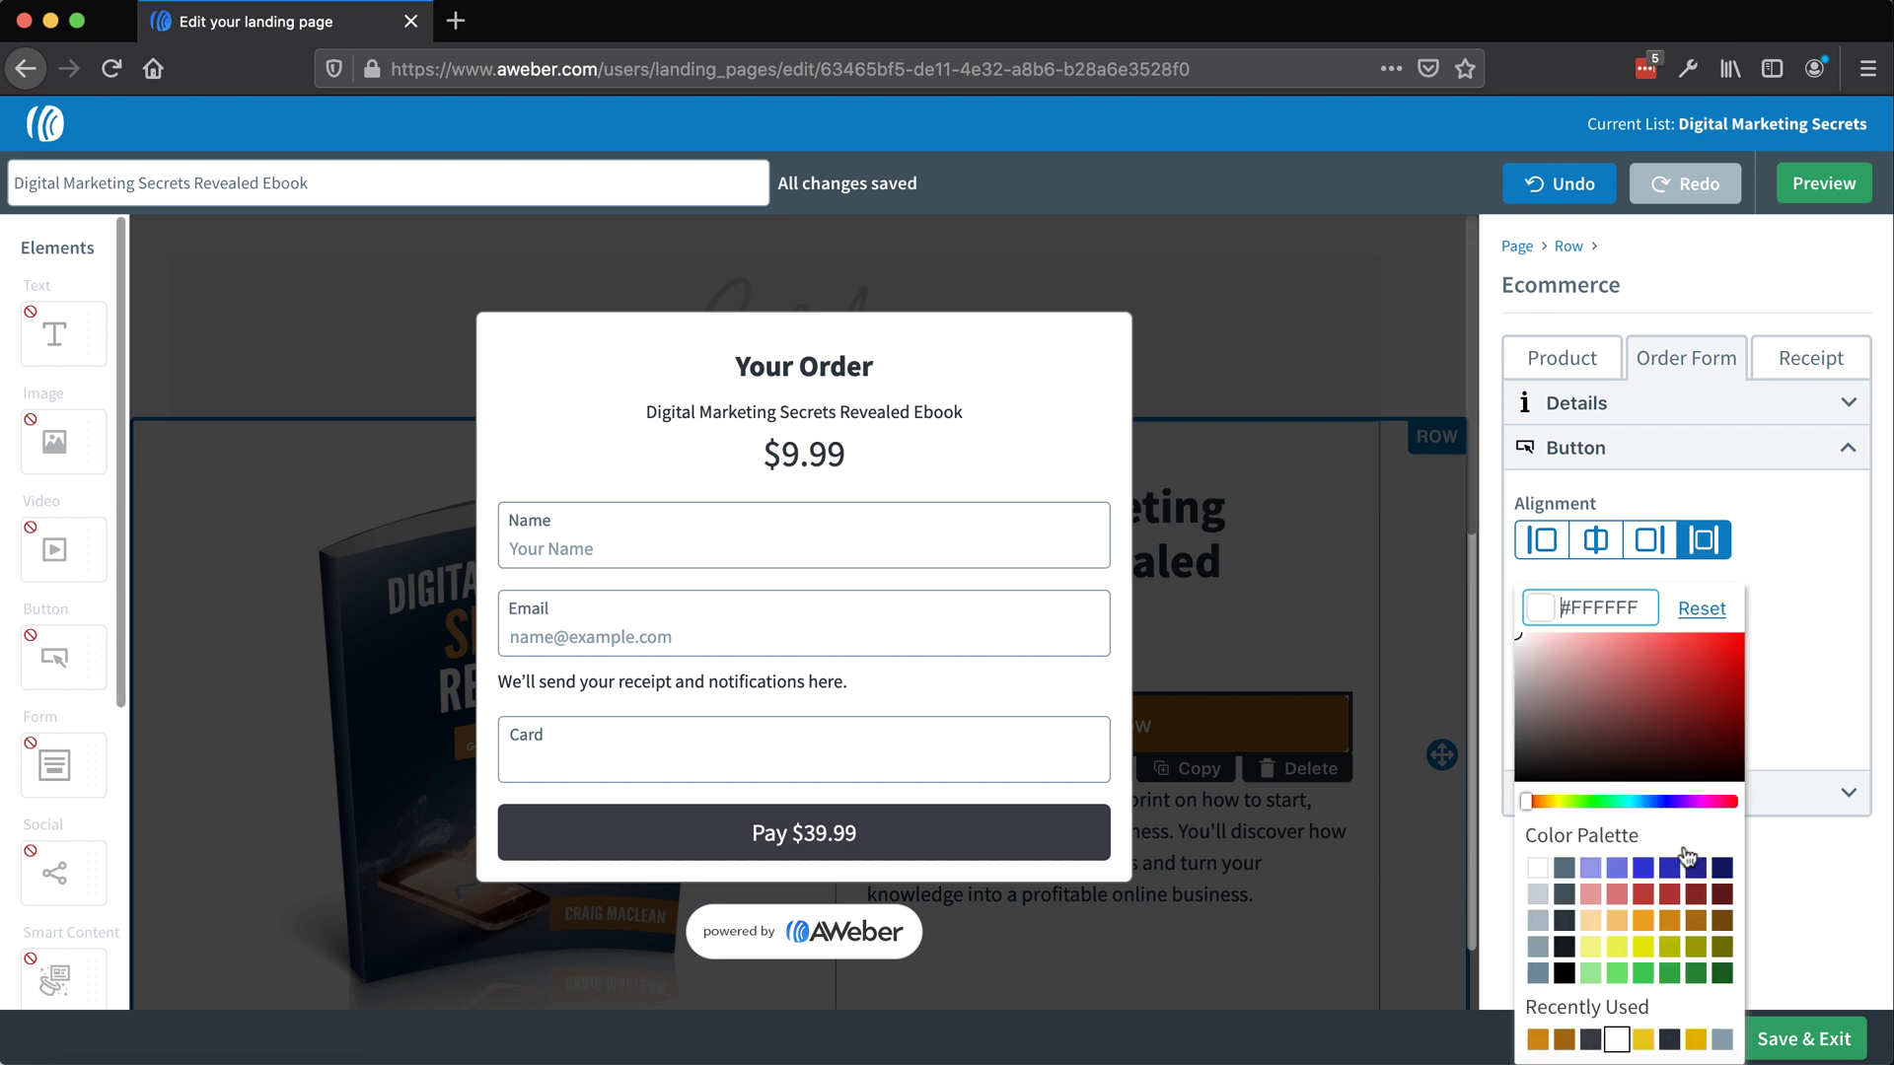
{"action": "left_click", "coordinate": [1693, 921]}
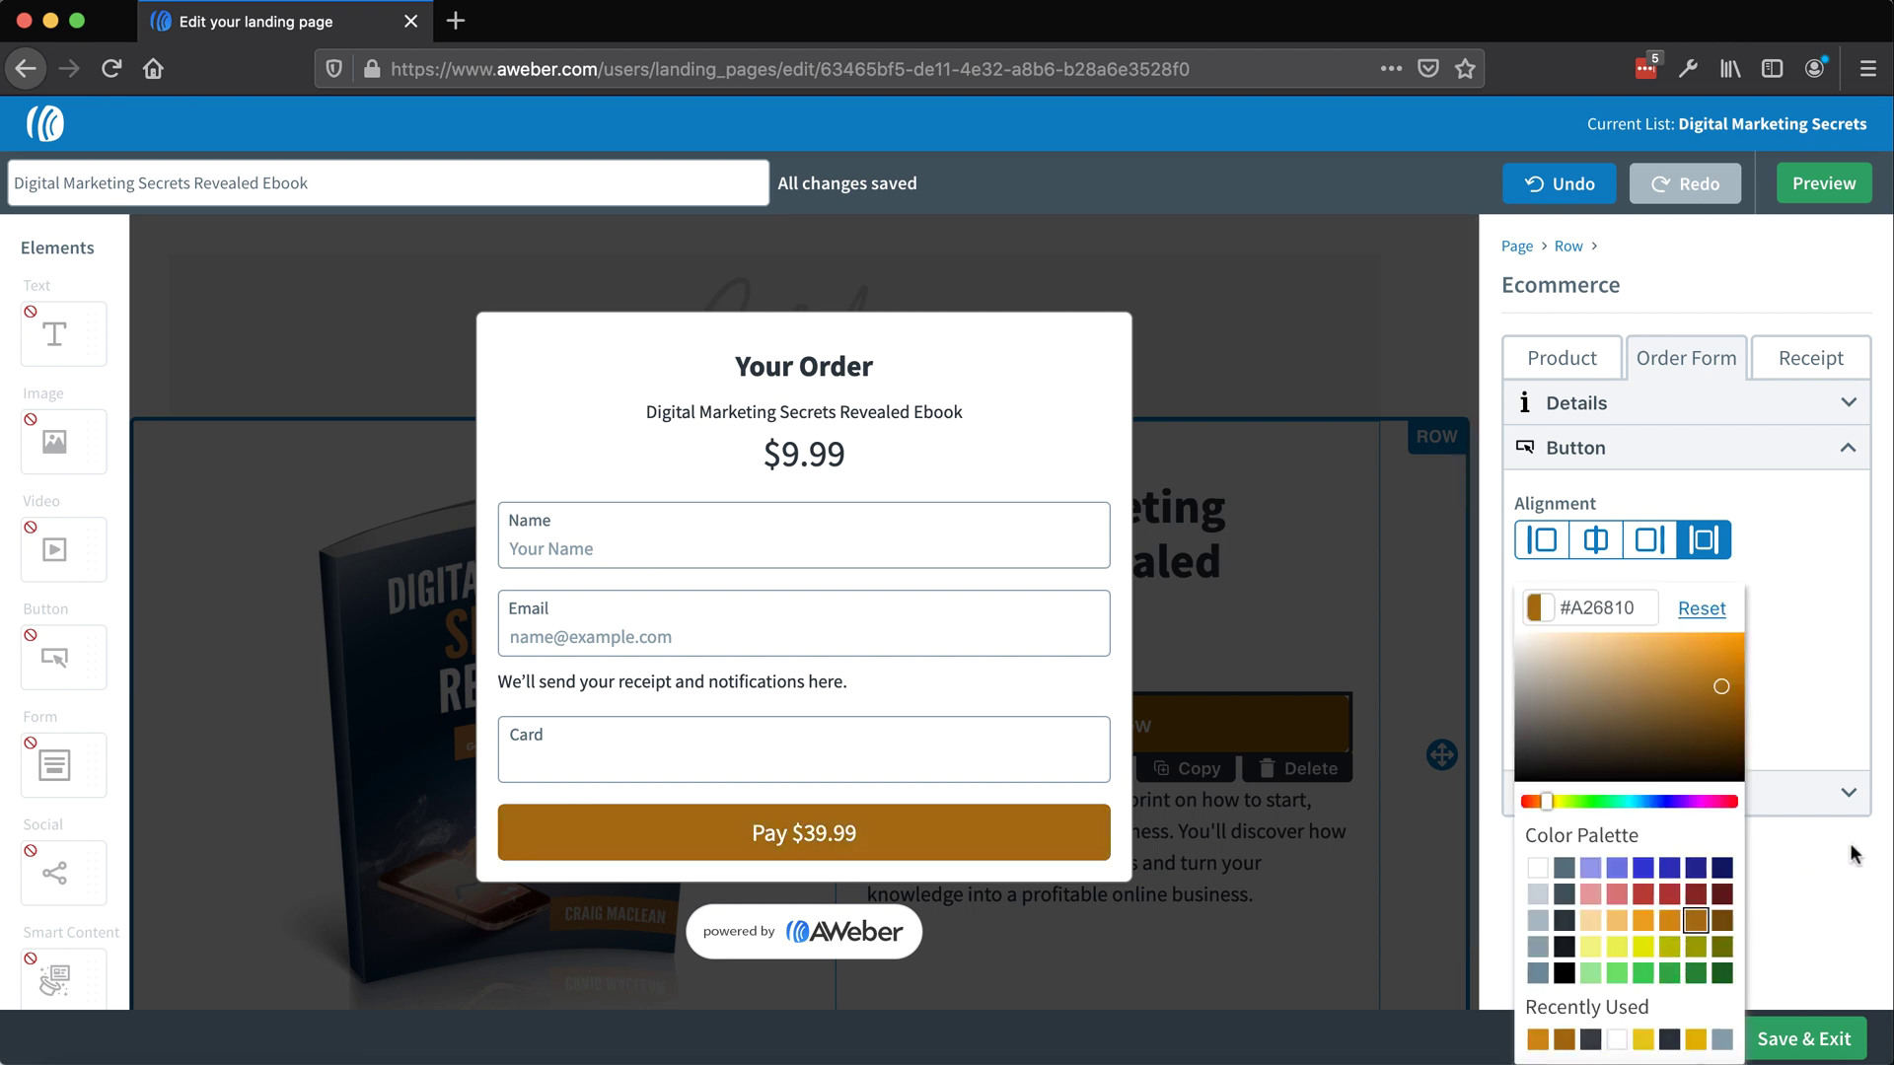
{"action": "left_click", "coordinate": [1868, 713]}
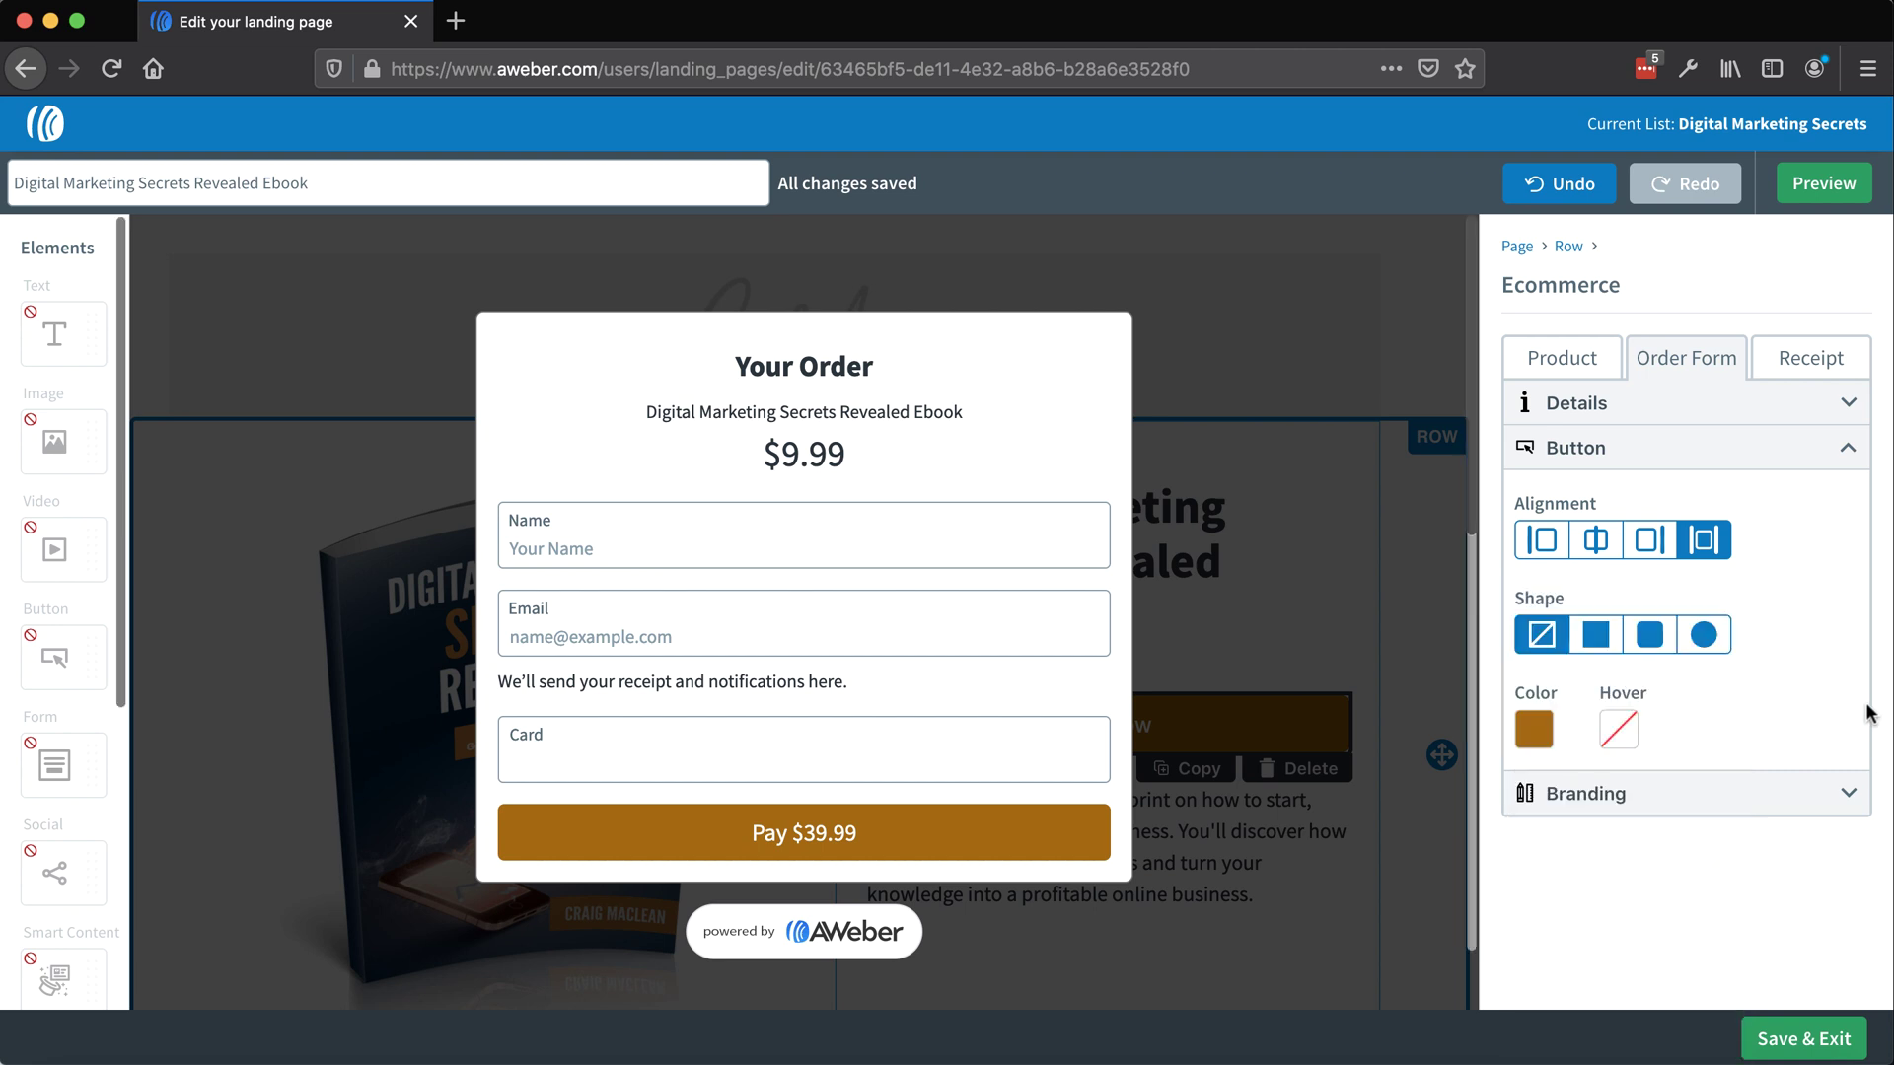
{"action": "left_click", "coordinate": [1622, 730]}
{"action": "left_click", "coordinate": [1753, 921]}
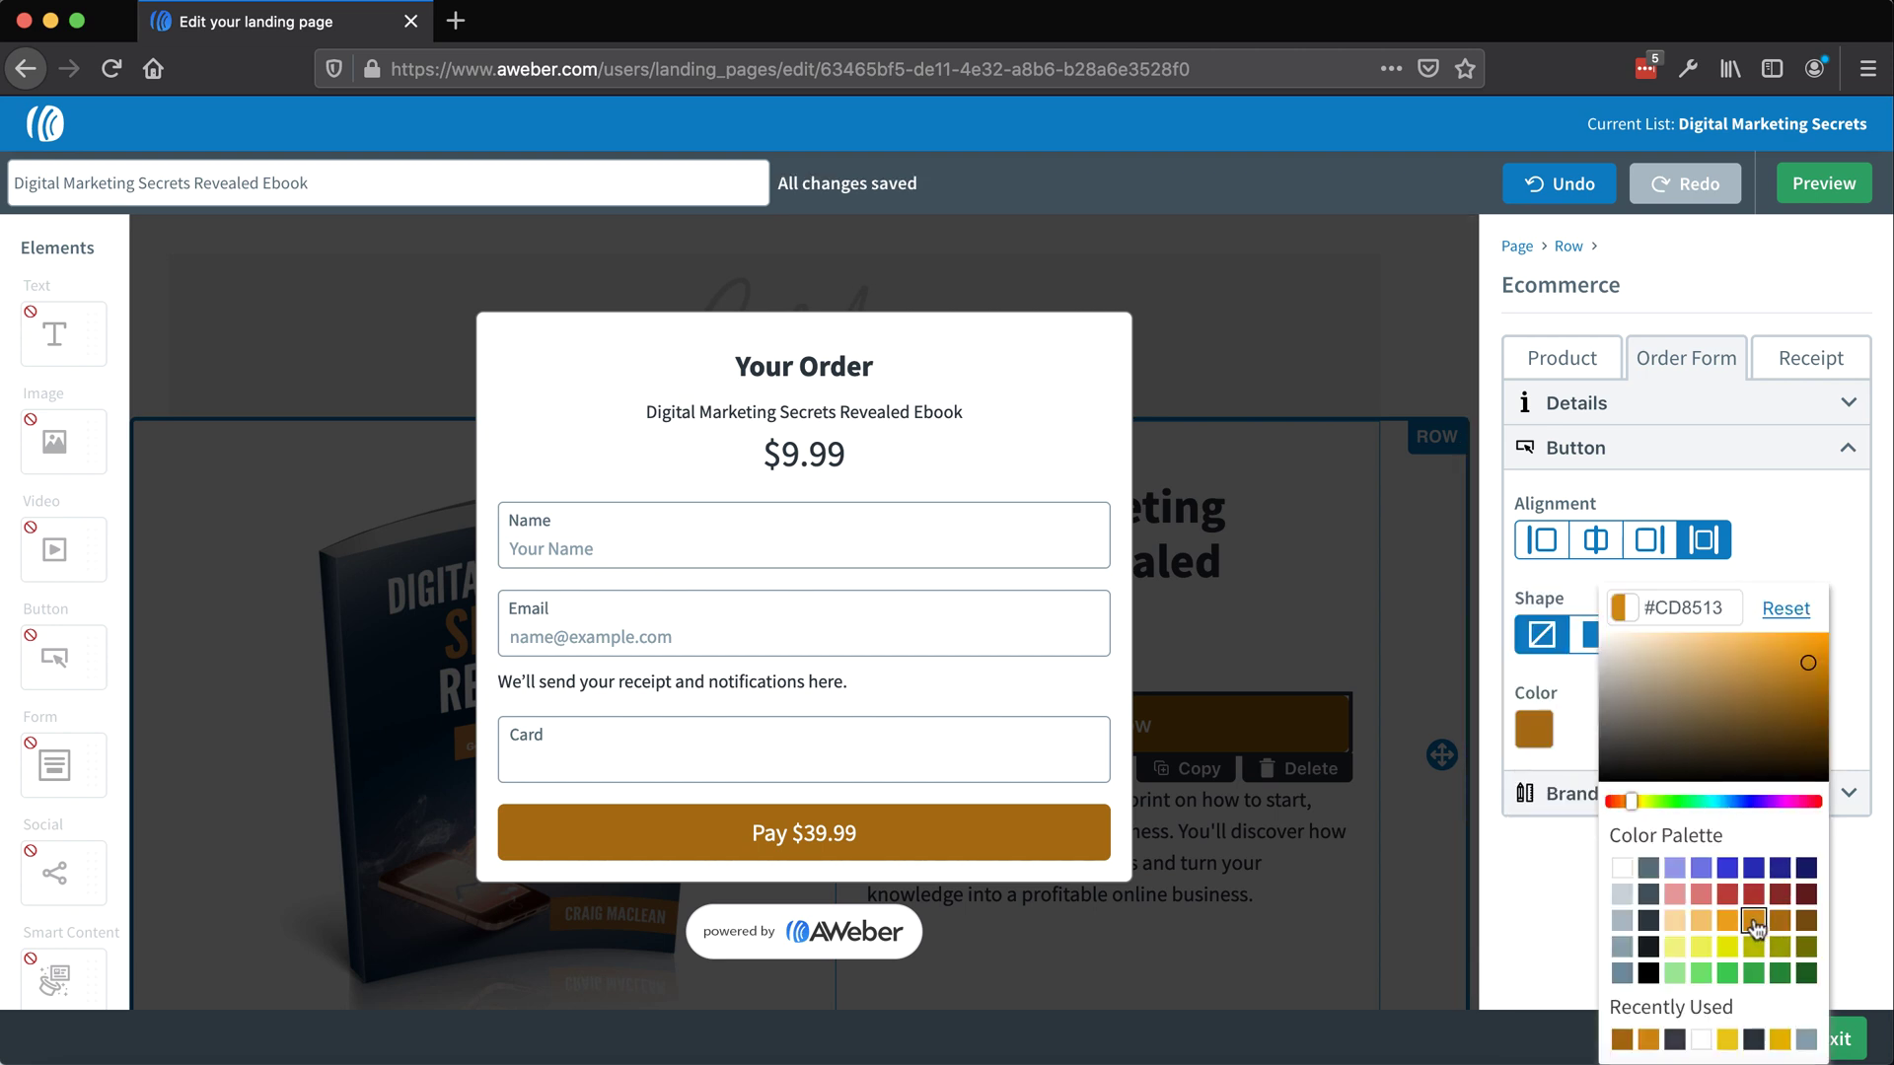
{"action": "left_click", "coordinate": [1854, 746]}
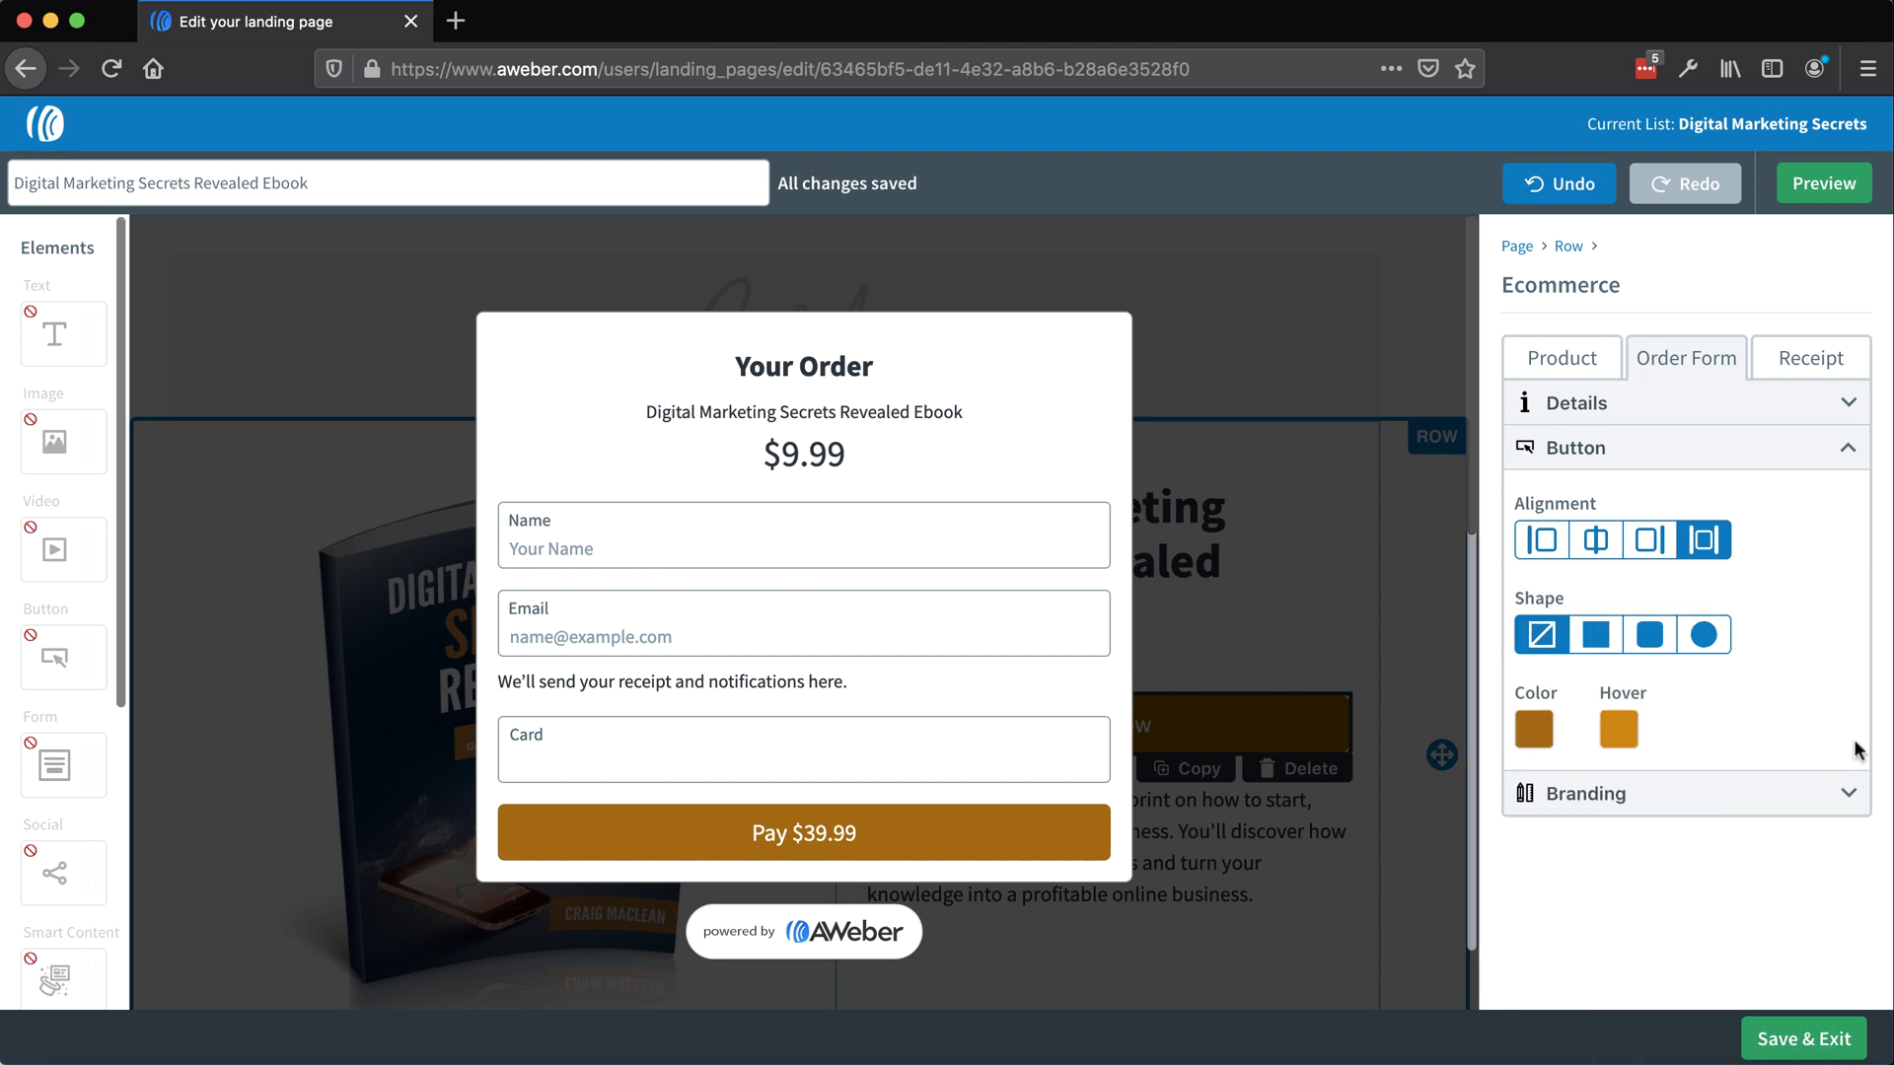
Step: Turn off the AWeber branding and relabel the Pay $39.99 button 'Confirm Order'
{"action": "left_click", "coordinate": [1830, 803]}
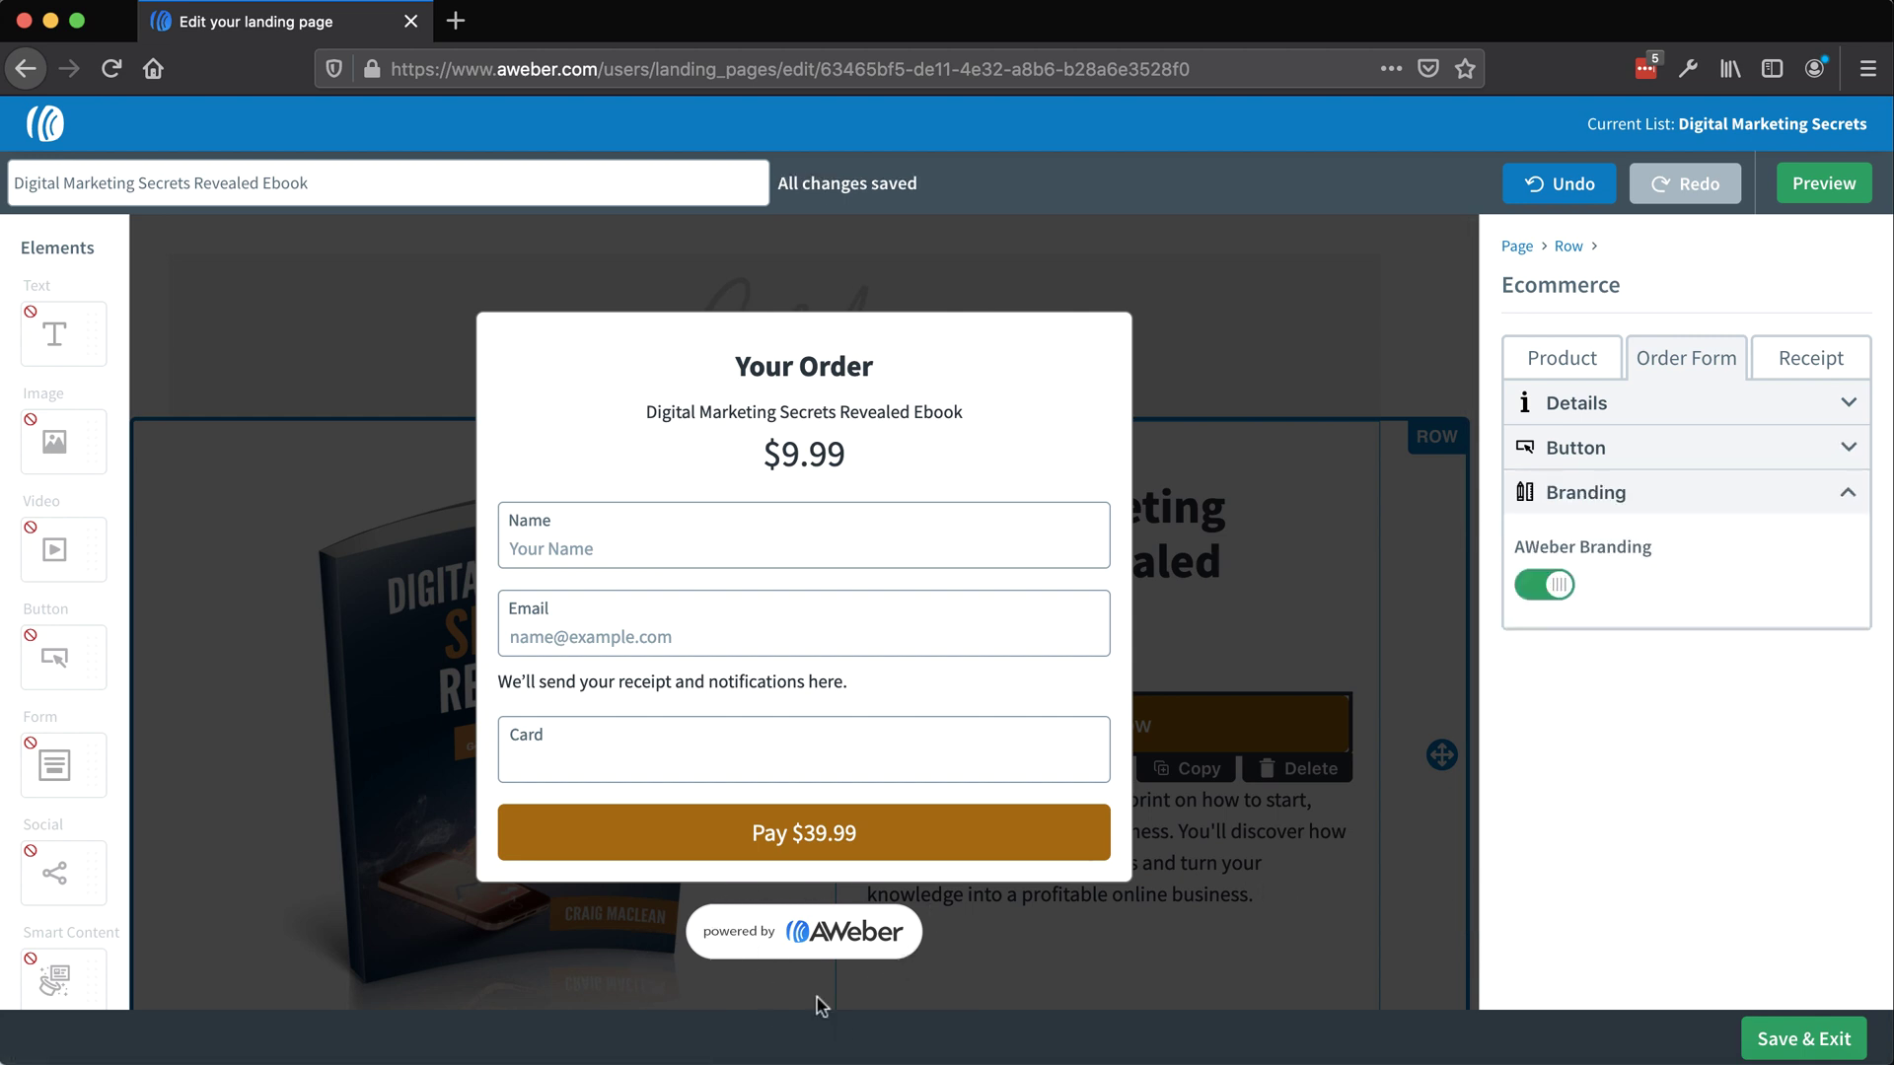
{"action": "left_click", "coordinate": [1569, 599]}
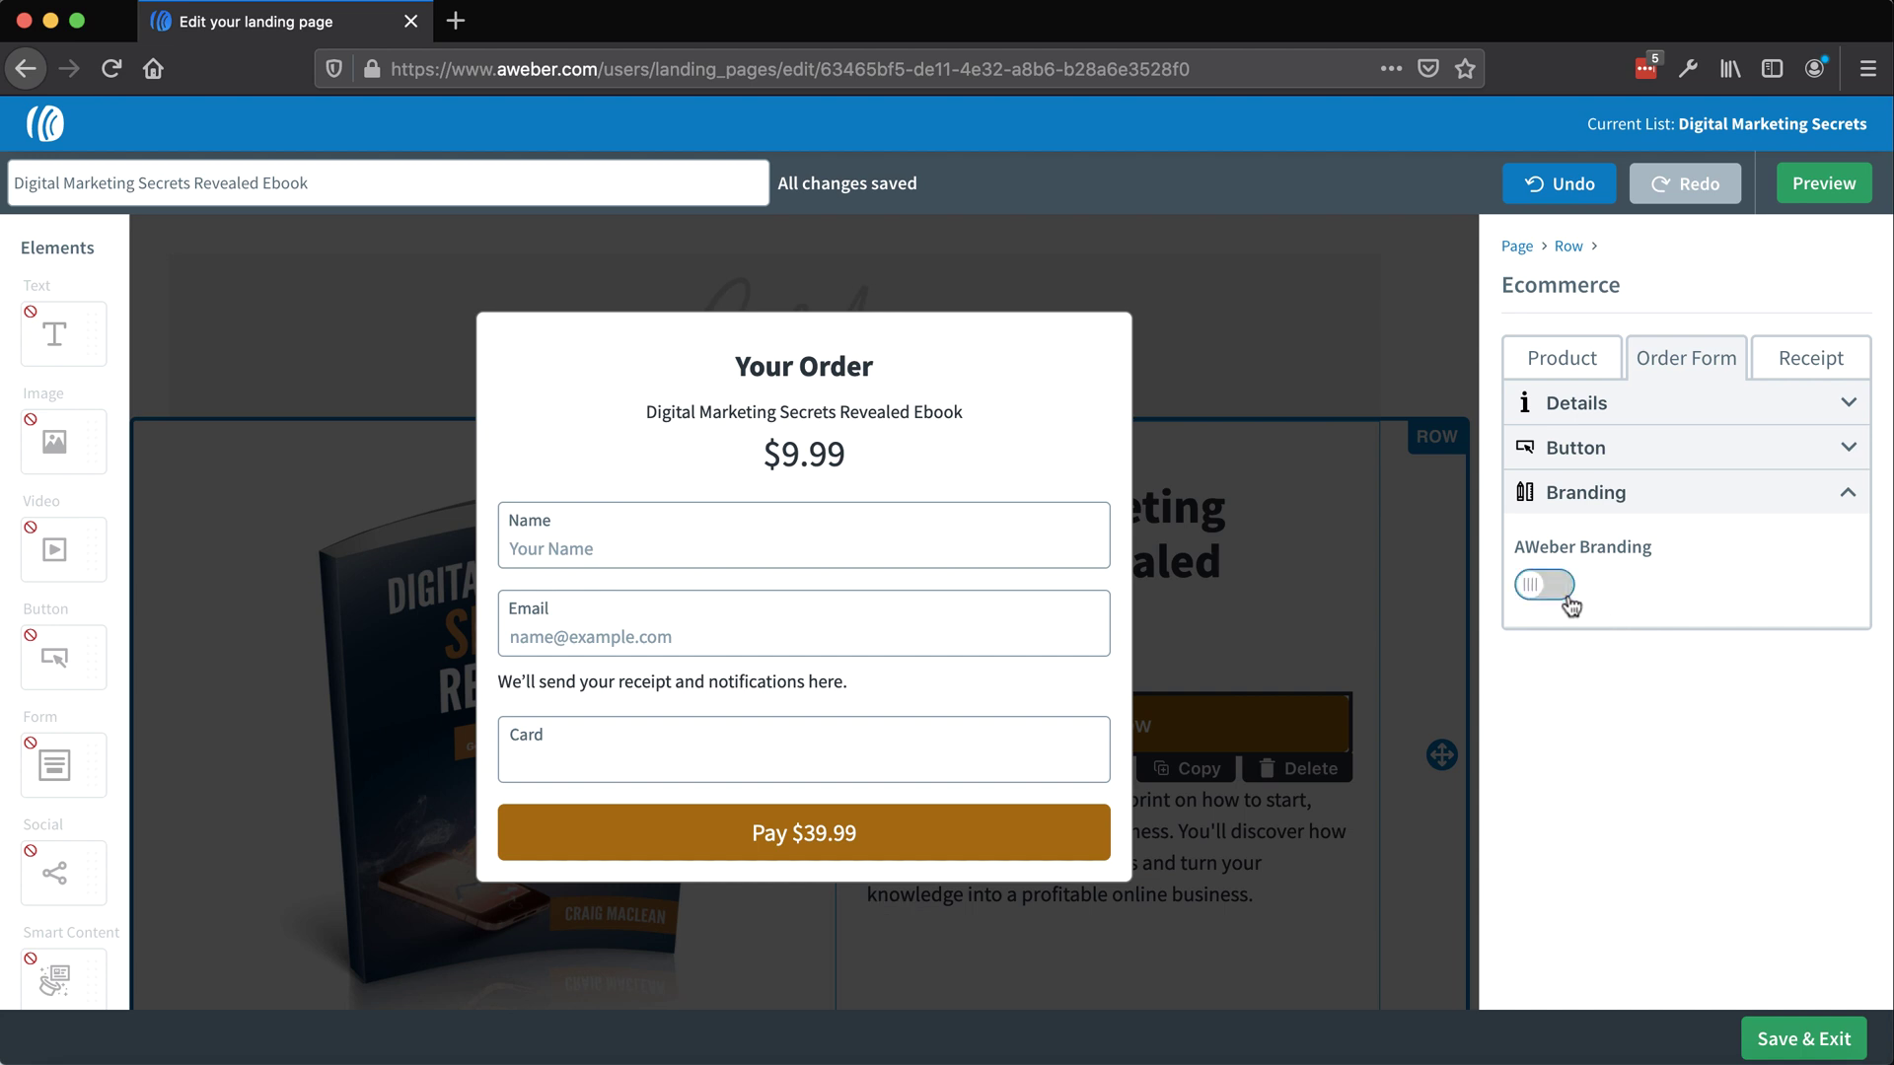
{"action": "left_click", "coordinate": [833, 834]}
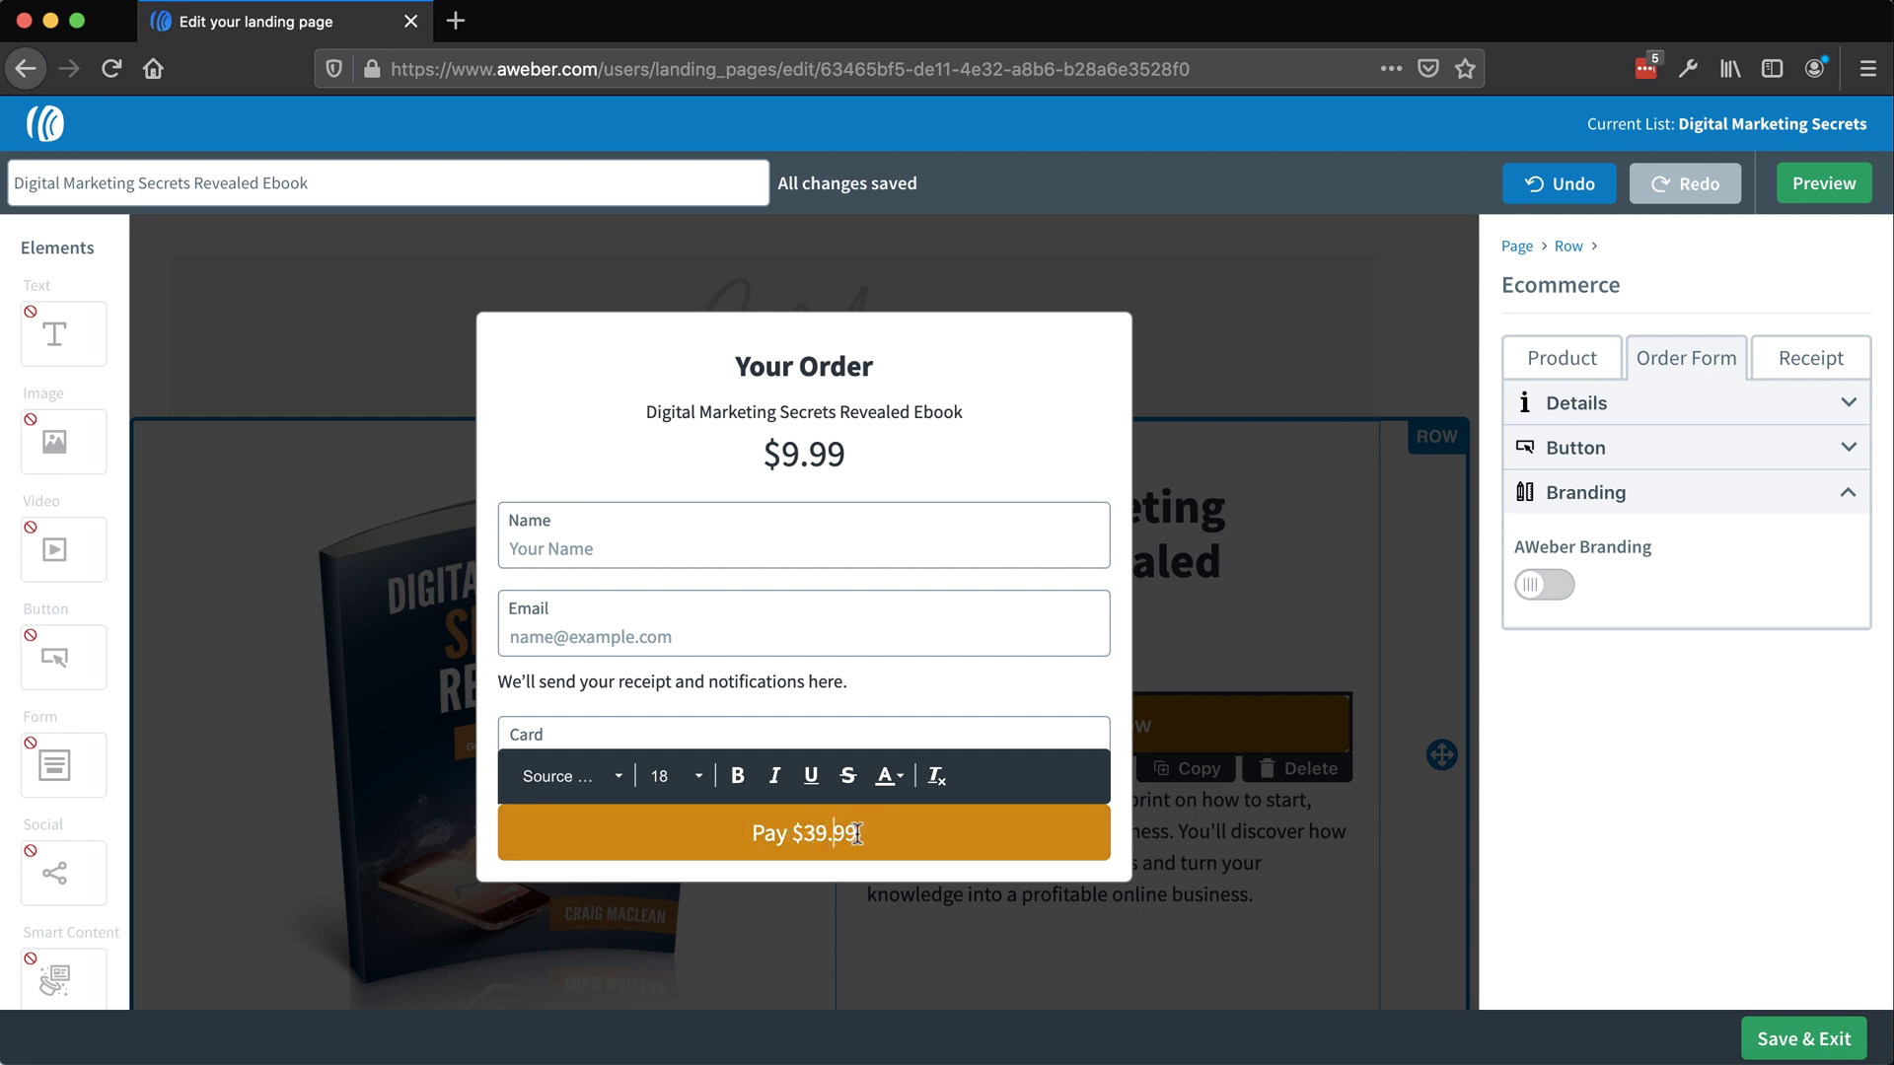
{"action": "left_click", "coordinate": [835, 856]}
{"action": "left_click_drag", "start_coordinate": [749, 834], "coordinate": [896, 833]}
{"action": "type", "text": "ConfirmOr"}
{"action": "key", "text": "BackSpace"}
{"action": "key", "text": "BackSpace"}
{"action": "type", "text": "Order"}
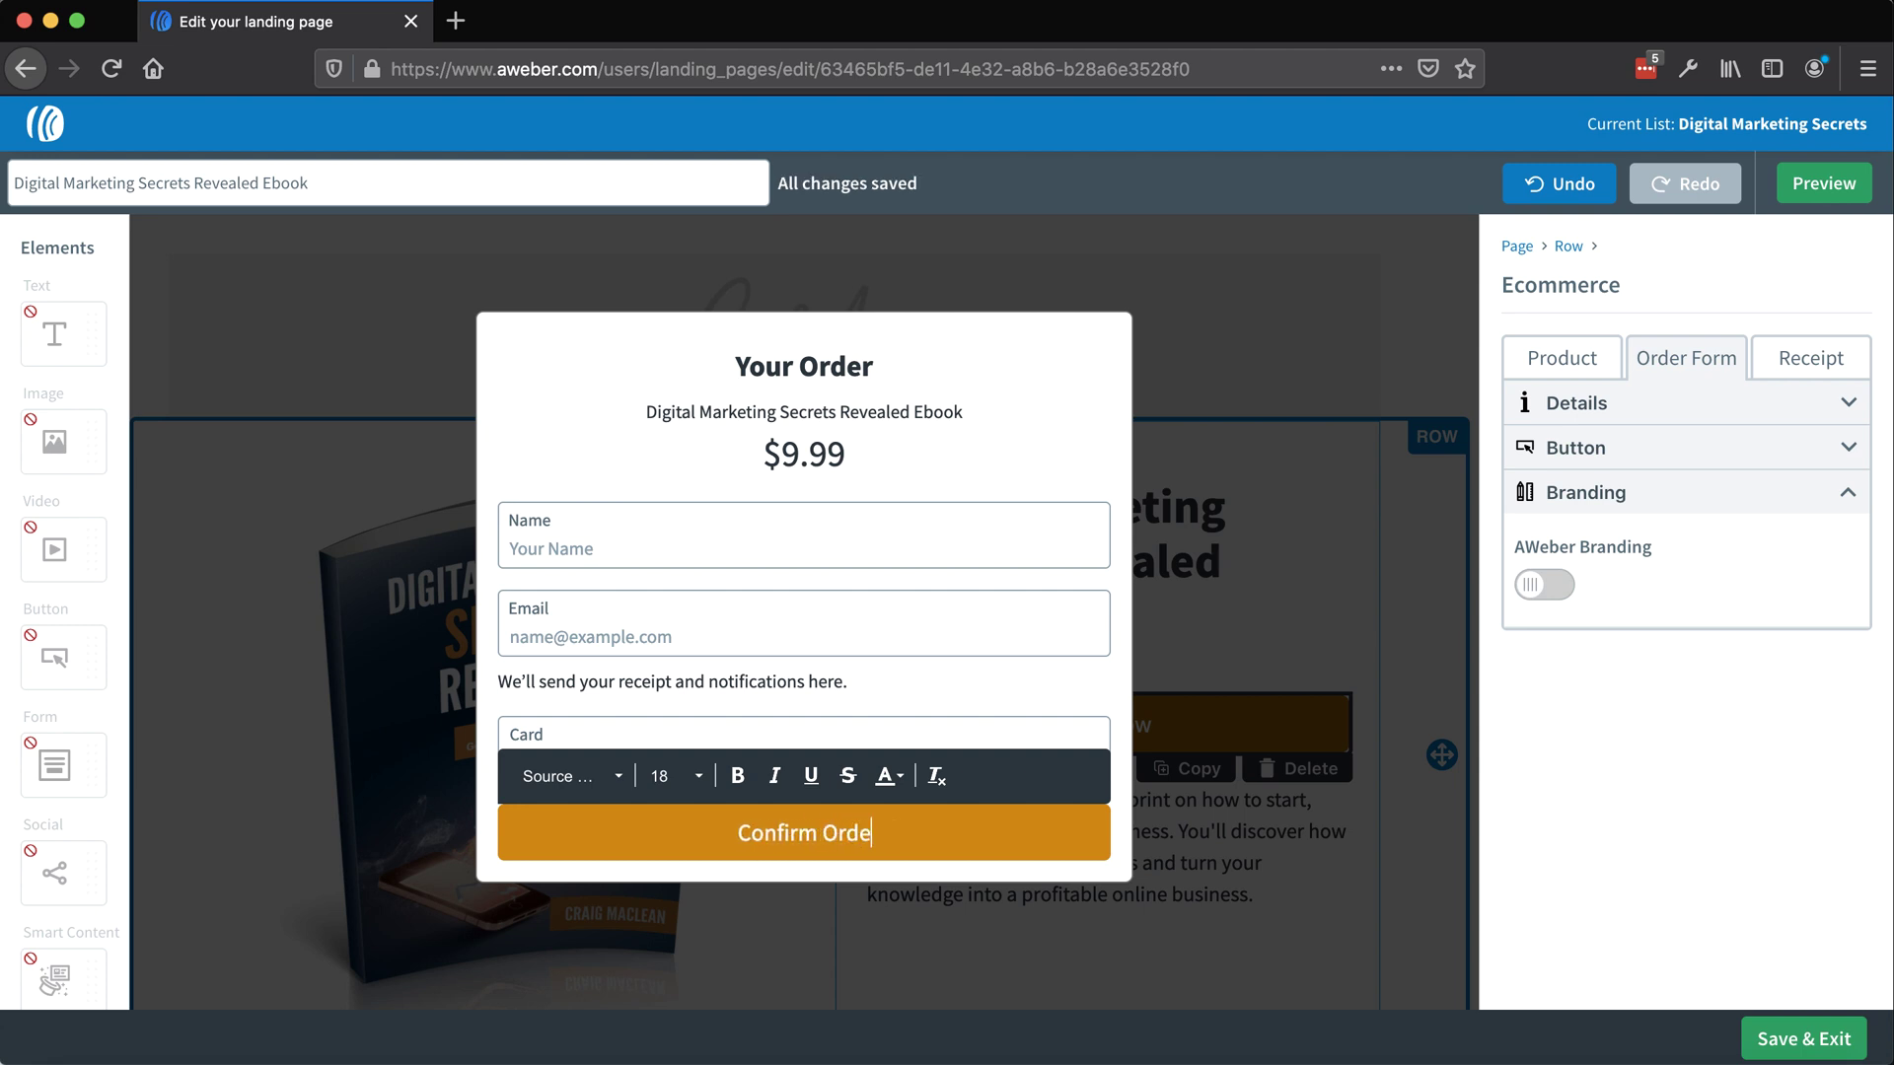
Step: Colour the receipt's Return to site button #A26810 with #CD8513 hover, then close the preview
{"action": "left_click", "coordinate": [1840, 365]}
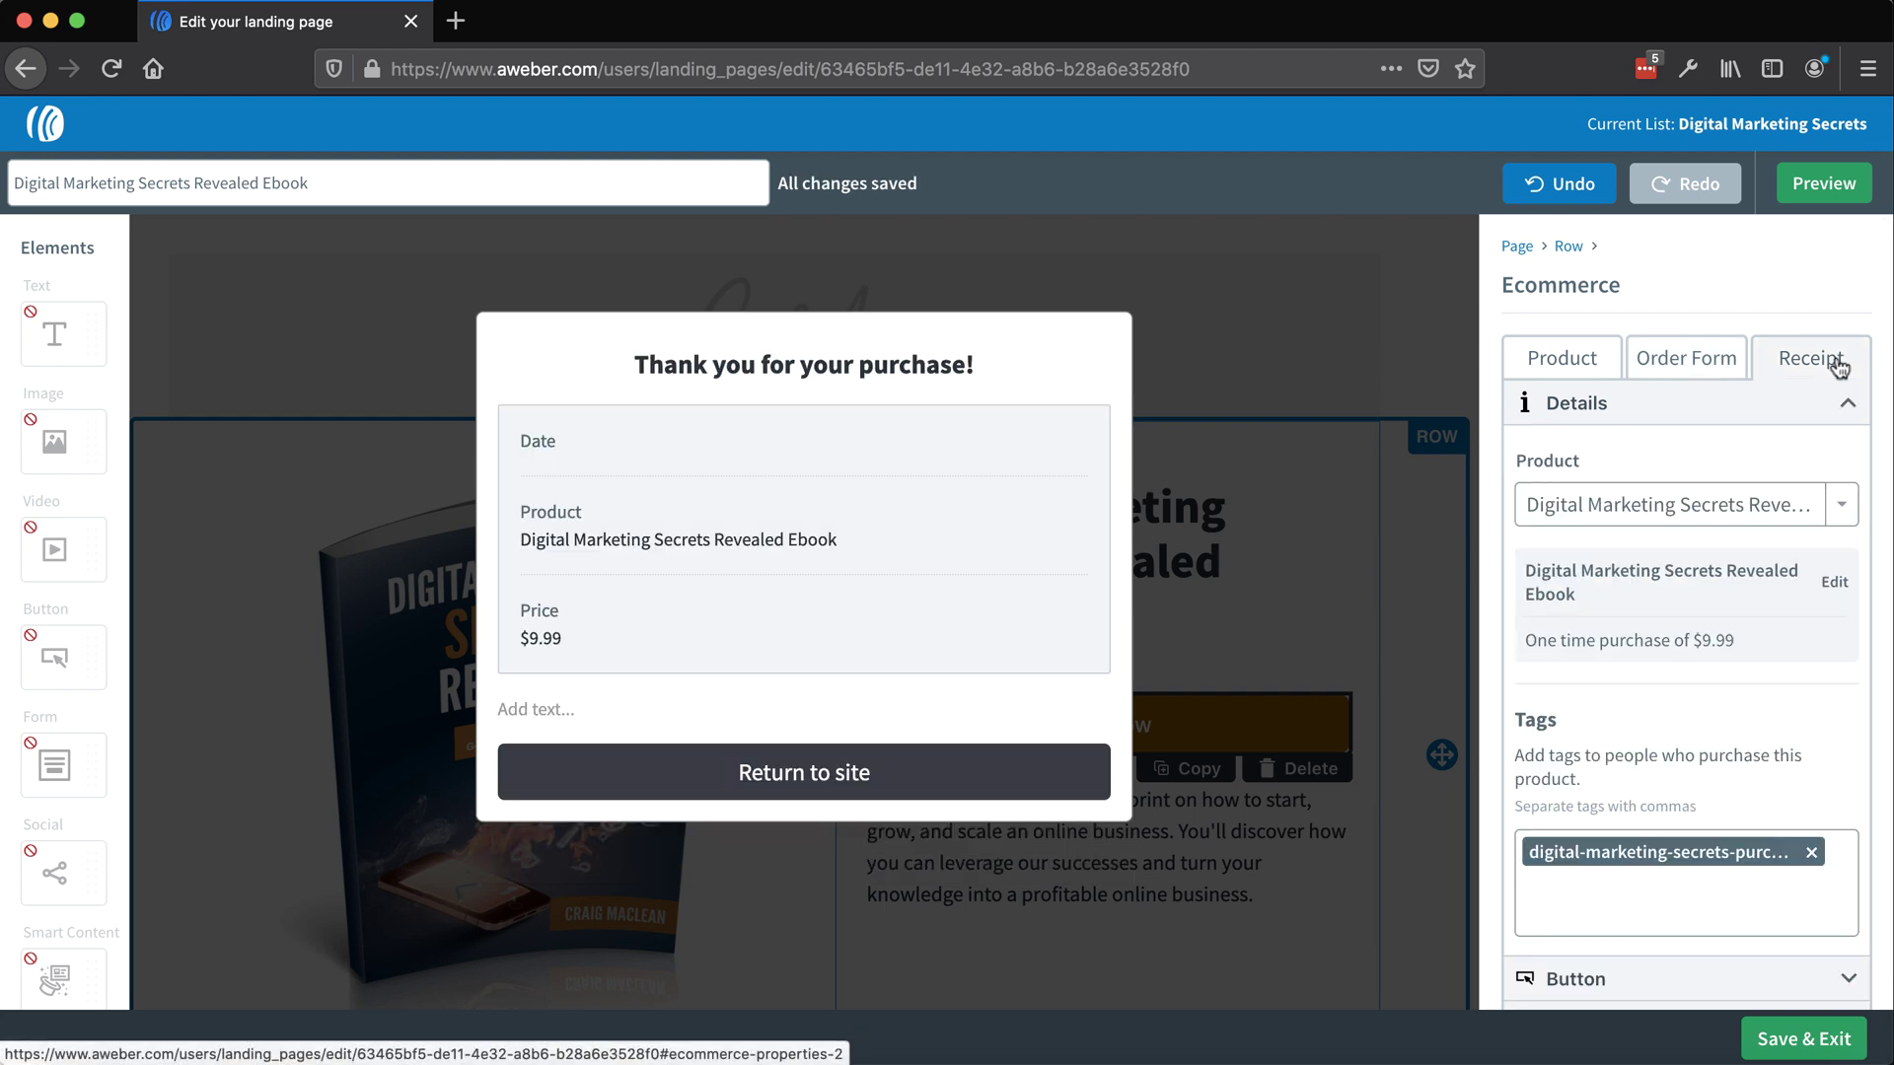
{"action": "scroll", "coordinate": [1713, 605], "scroll_direction": "down", "scroll_amount": 1}
{"action": "left_click", "coordinate": [1693, 949]}
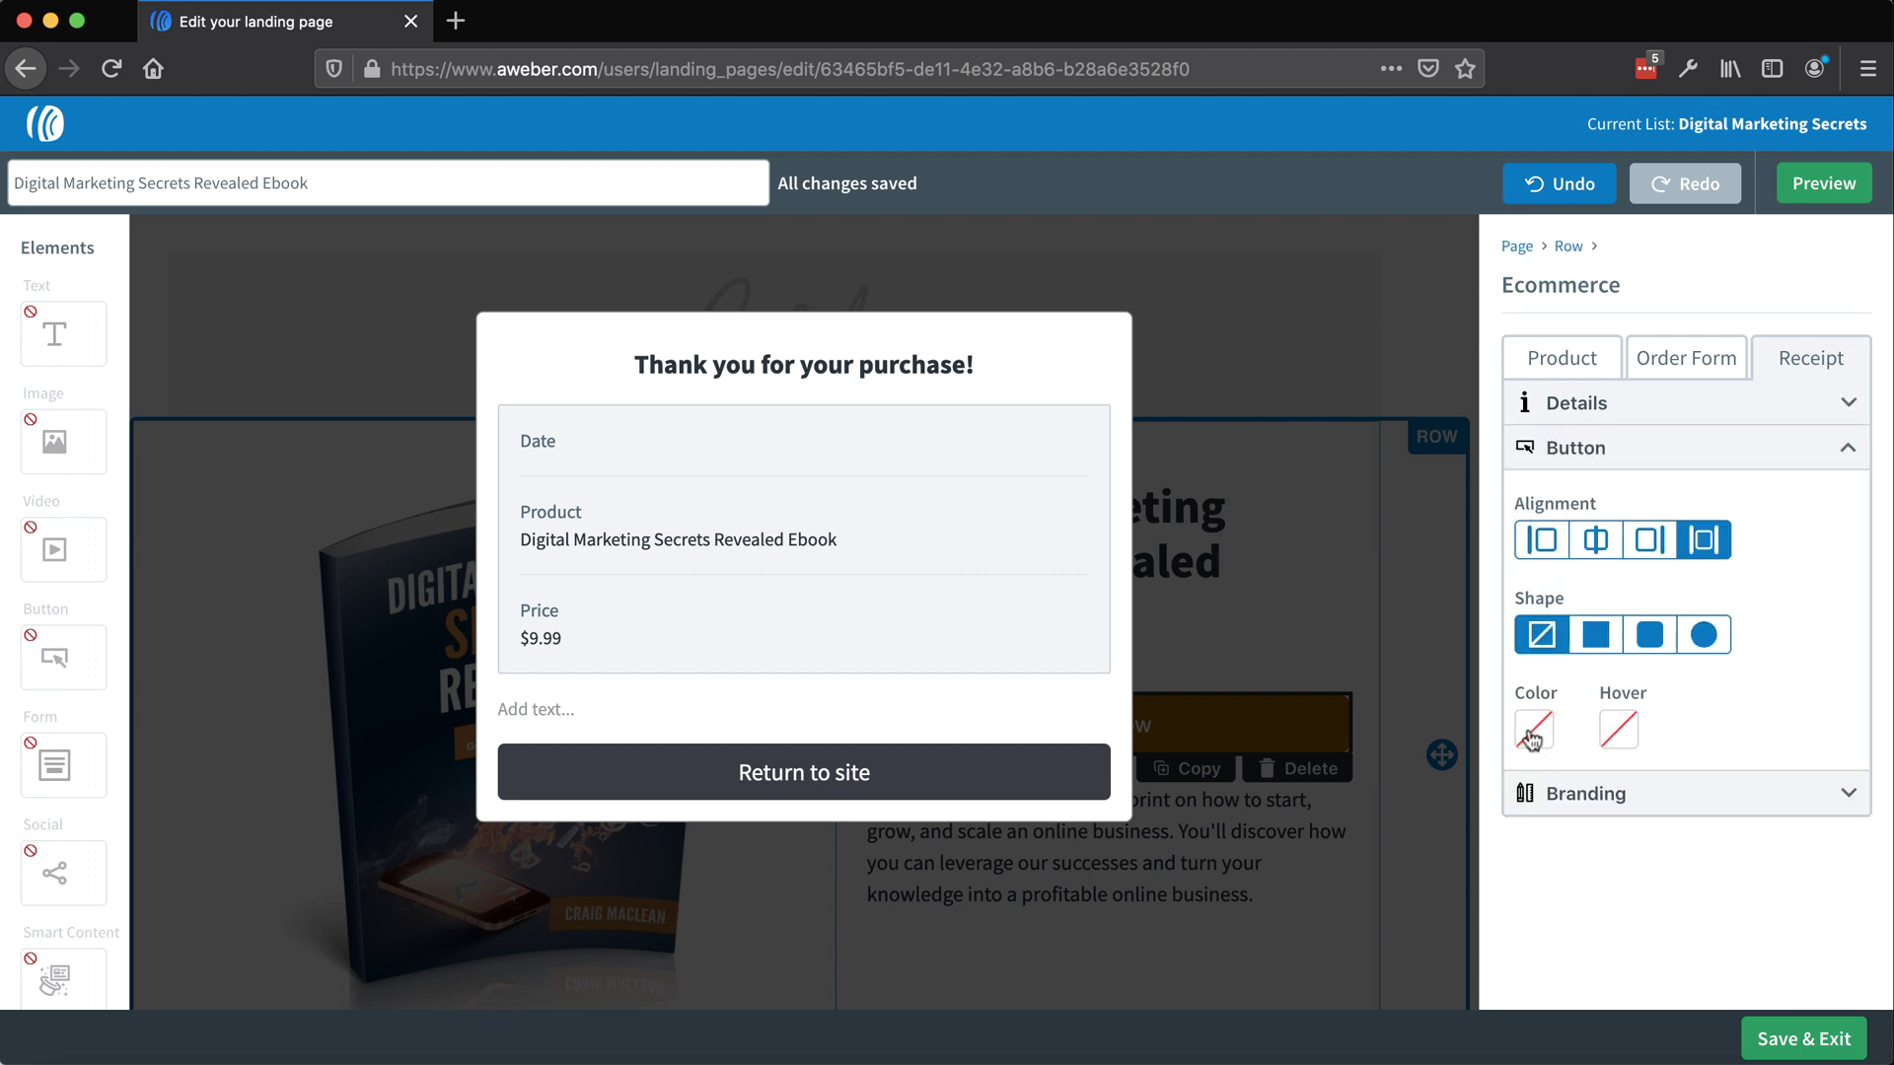
{"action": "left_click", "coordinate": [1531, 730]}
{"action": "left_click", "coordinate": [1696, 920]}
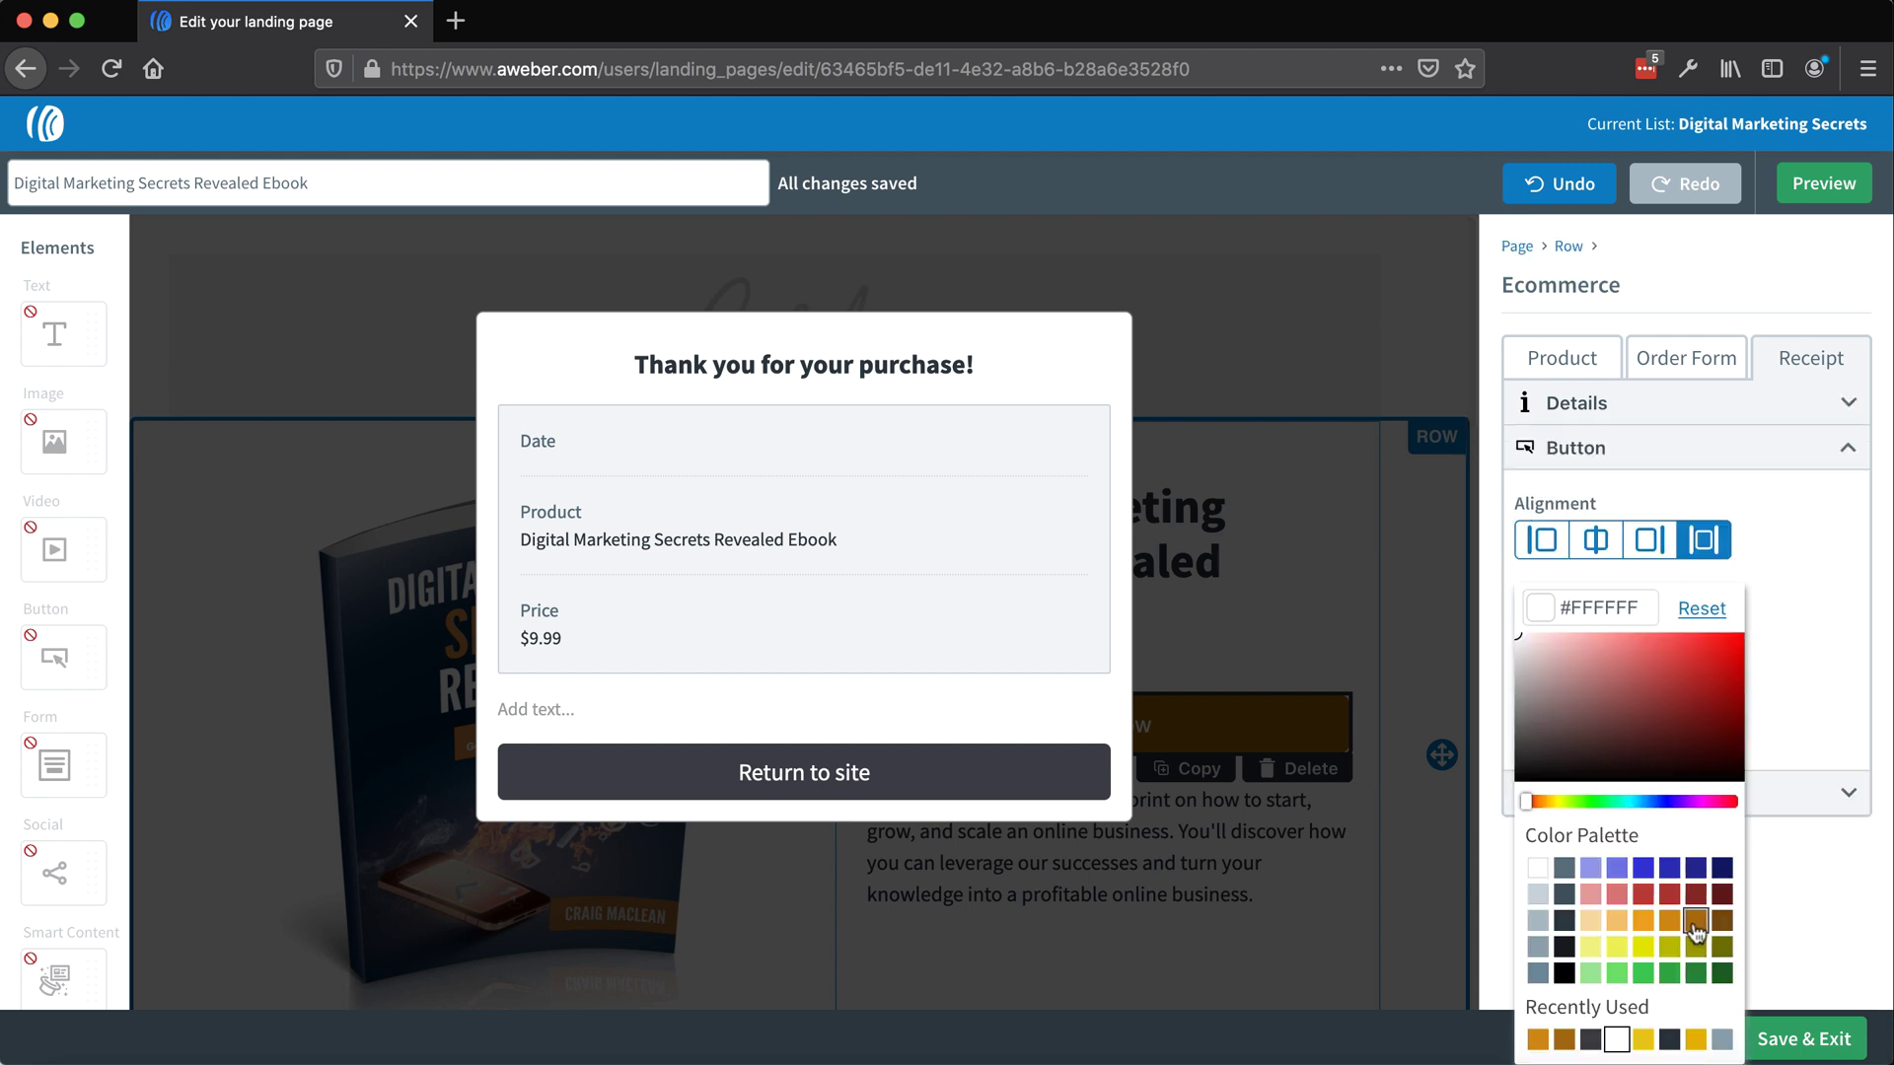
{"action": "left_click", "coordinate": [1779, 633]}
{"action": "left_click", "coordinate": [1624, 738]}
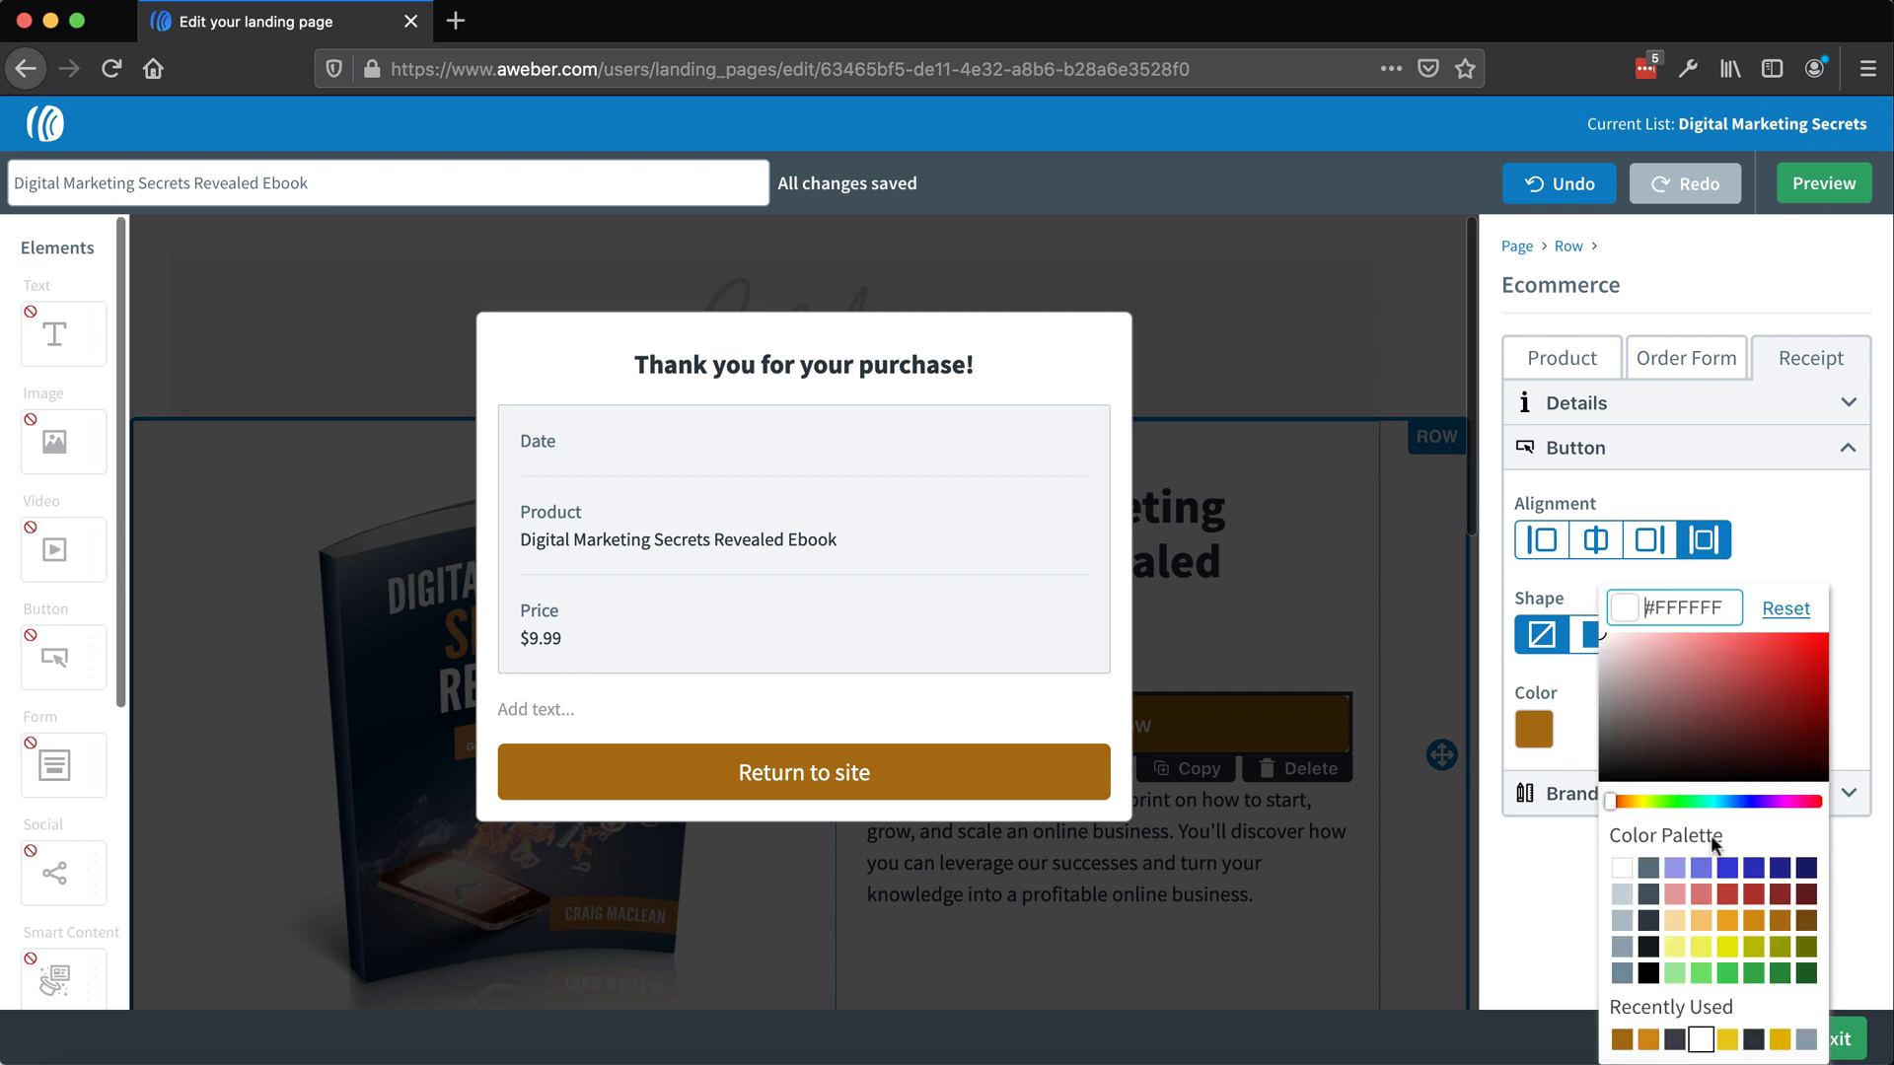
{"action": "left_click", "coordinate": [1754, 921]}
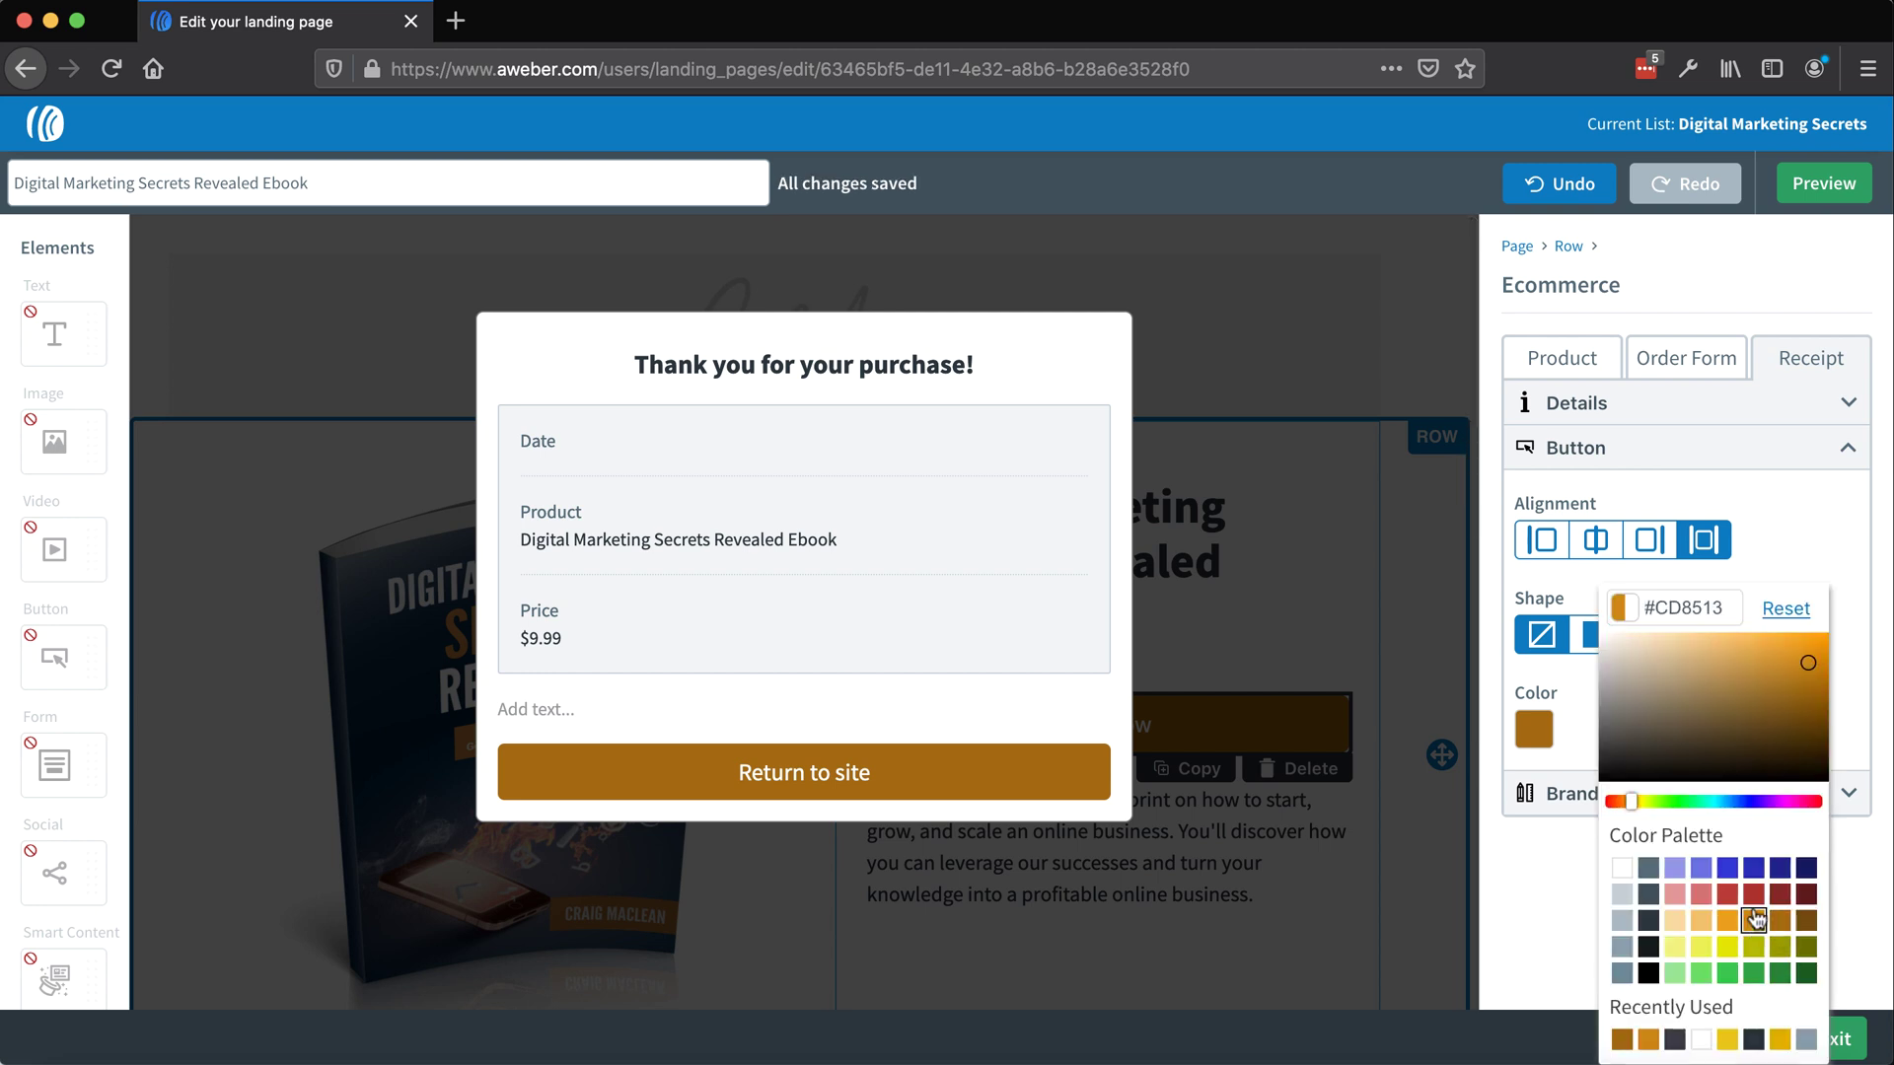
{"action": "left_click", "coordinate": [1815, 542]}
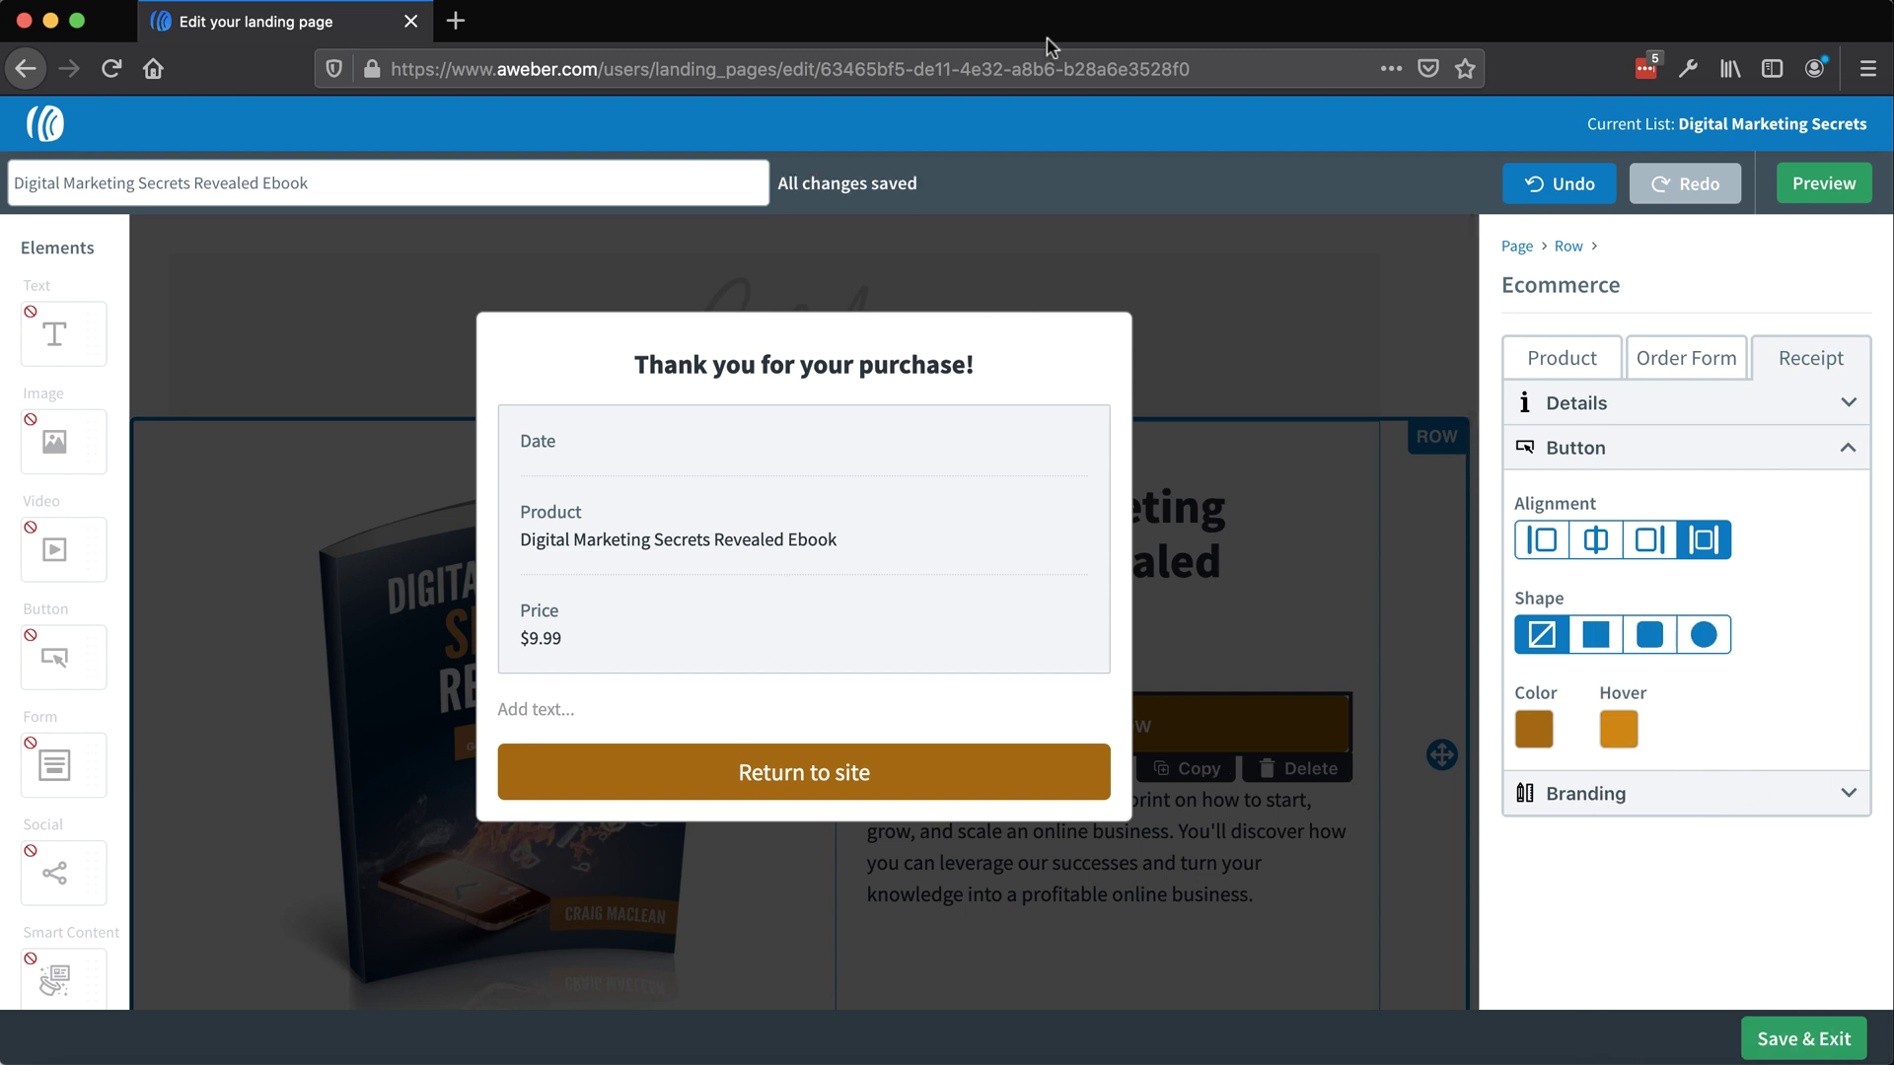
{"action": "left_click", "coordinate": [1352, 382]}
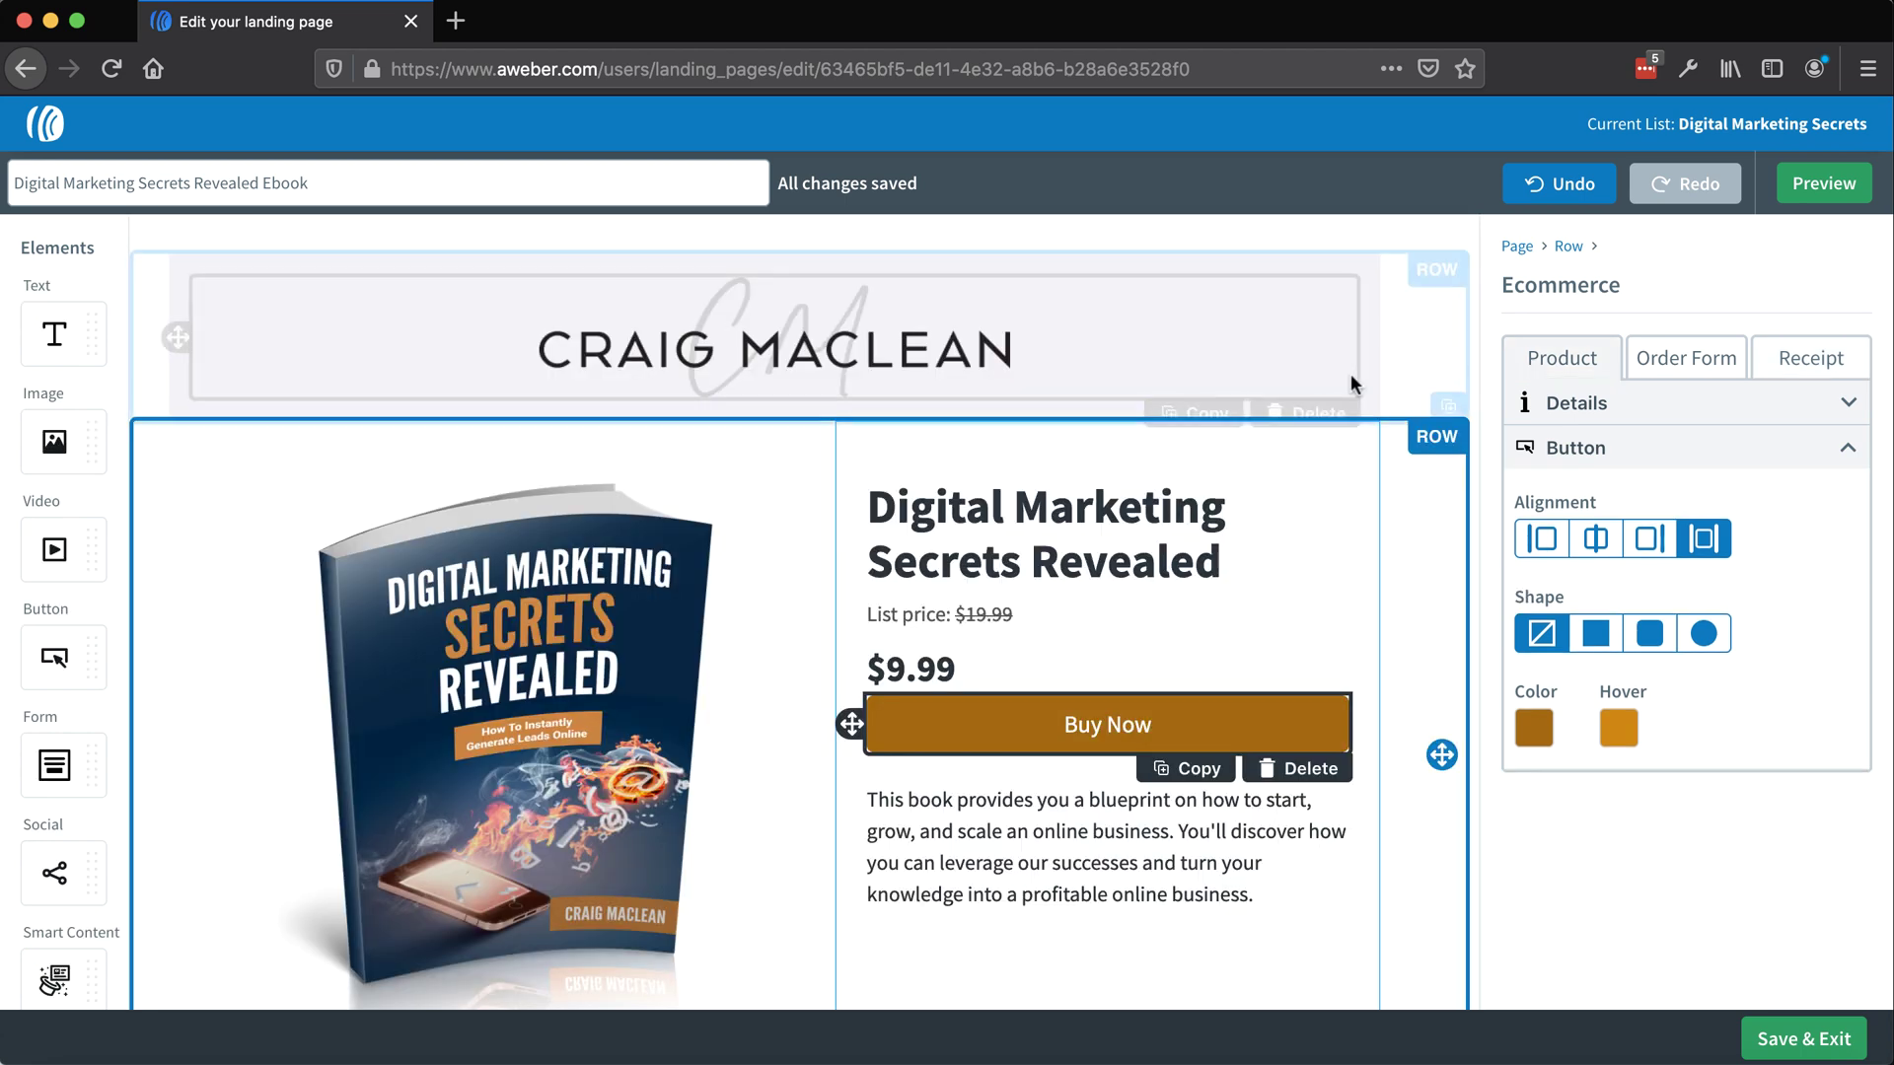
Step: Replace the placeholder testimonial quote with the pasted quote about the earning-income-online blueprint
{"action": "scroll", "coordinate": [1352, 373], "scroll_direction": "down", "scroll_amount": 5}
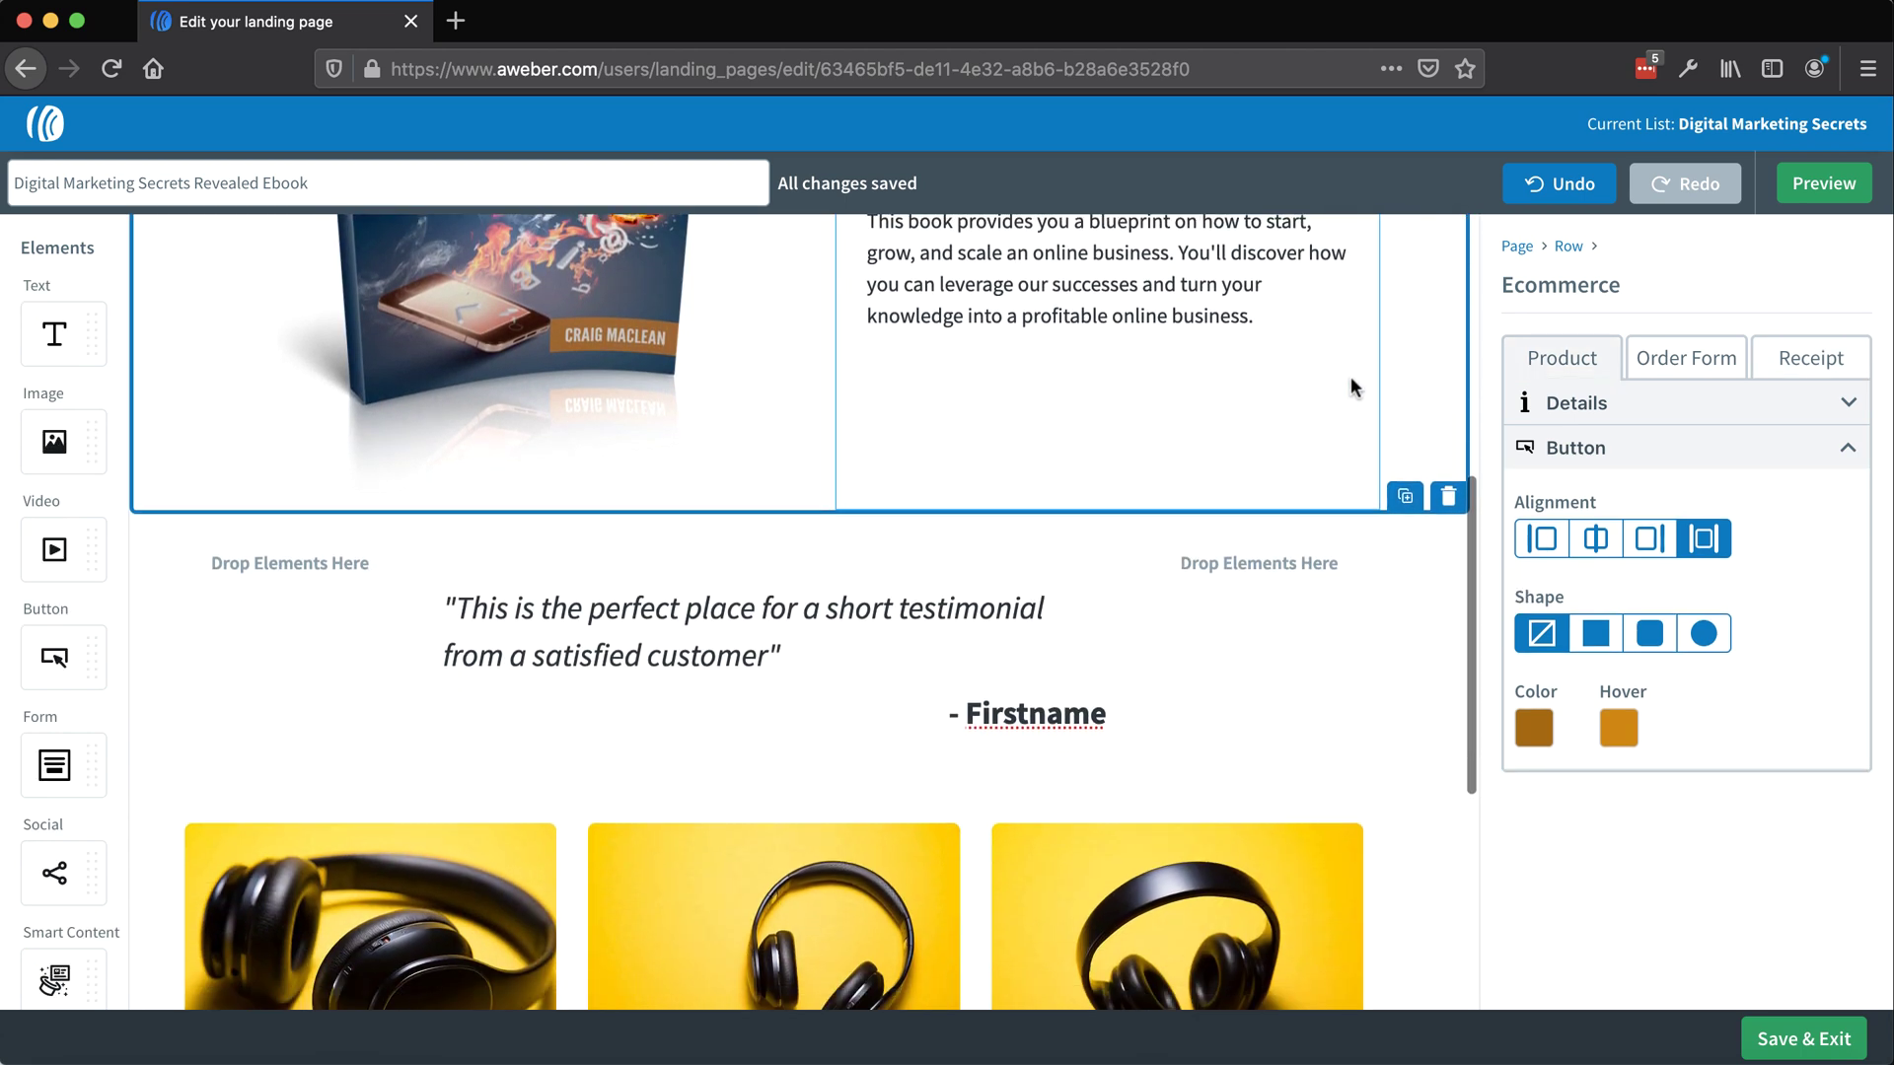
{"action": "scroll", "coordinate": [1351, 376], "scroll_direction": "down", "scroll_amount": 2}
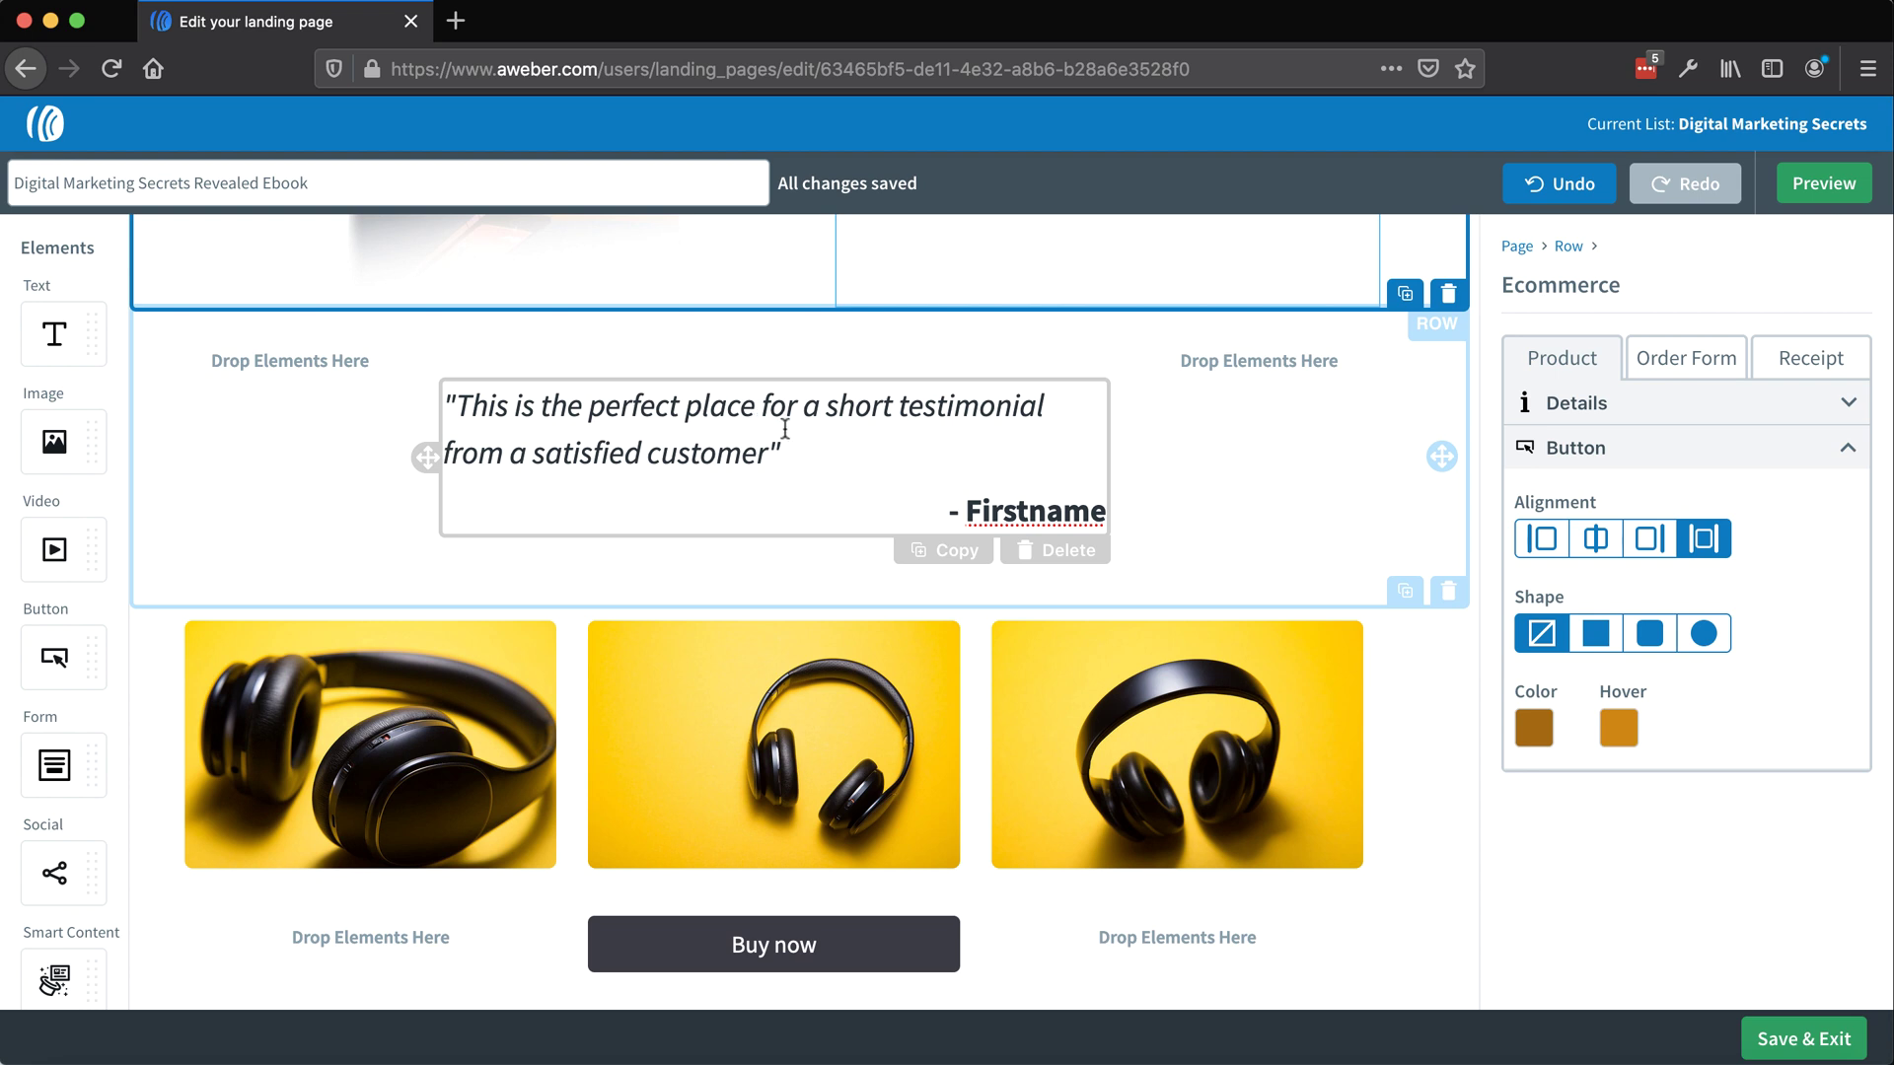
{"action": "left_click_drag", "start_coordinate": [780, 452], "coordinate": [459, 376]}
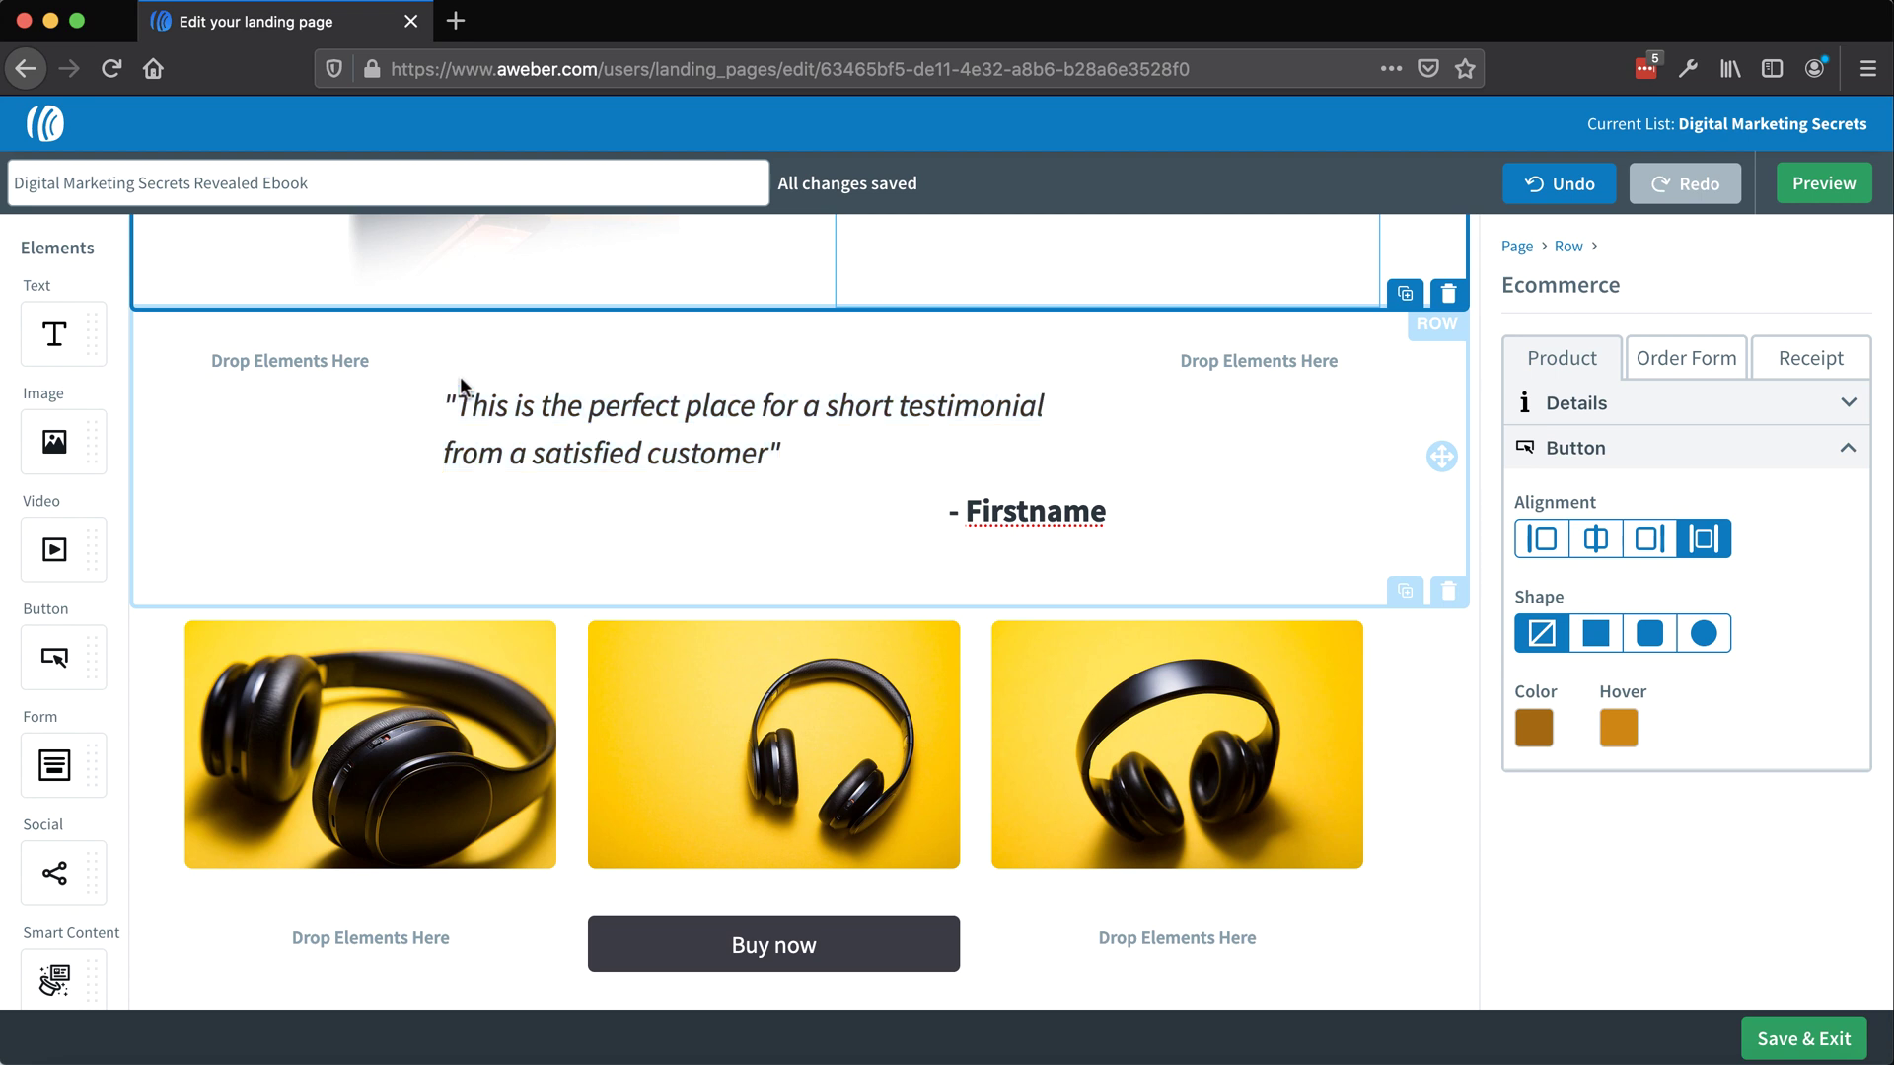
{"action": "type", "text": "\"Craig breaks down the blueprint to earning significant income online, using a refreshing approach!\""}
{"action": "key", "text": "ctrl+z"}
{"action": "type", "text": "\"Craig breaks down the blueprint to earning significant income online, using a refreshing approach!\""}
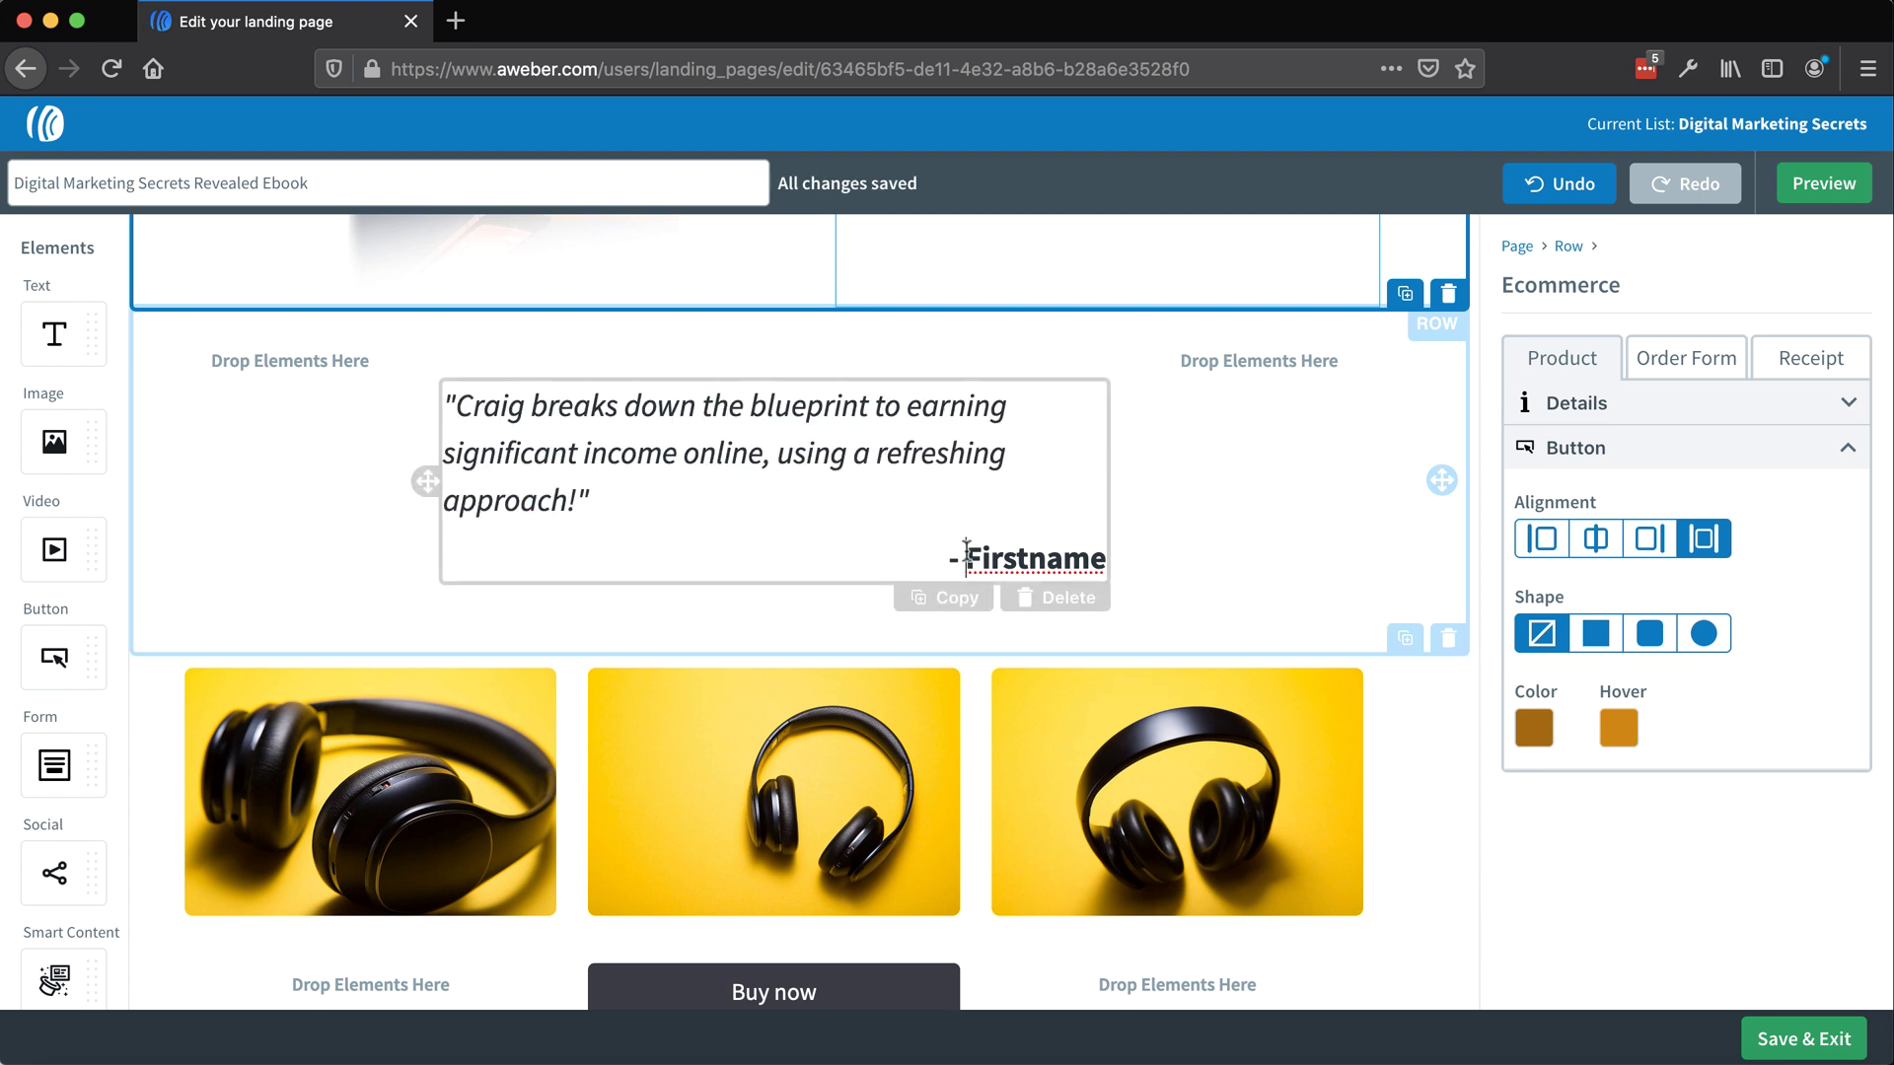
Step: Replace the Firstname placeholder in the testimonial signature with the reader's name
{"action": "left_click_drag", "start_coordinate": [967, 556], "coordinate": [1175, 572]}
{"action": "type", "text": "Joel B."}
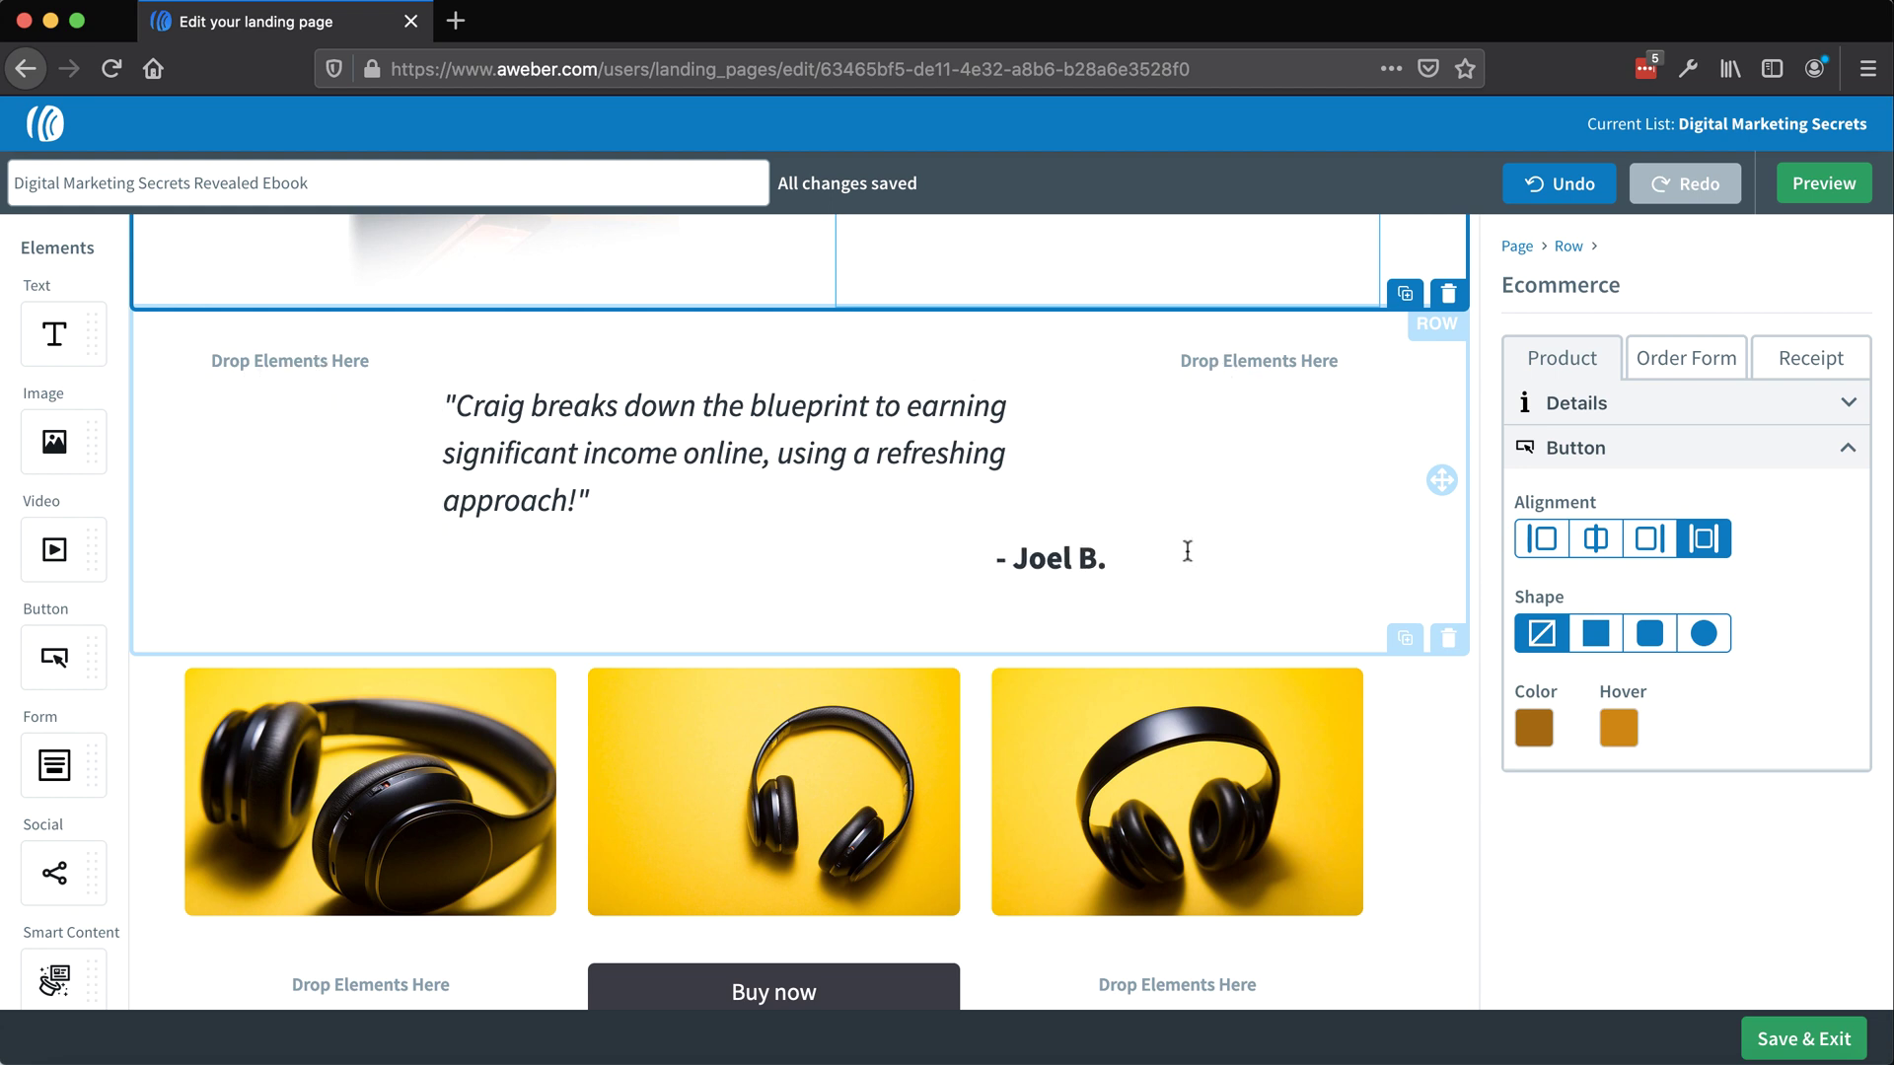
{"action": "left_click", "coordinate": [947, 338]}
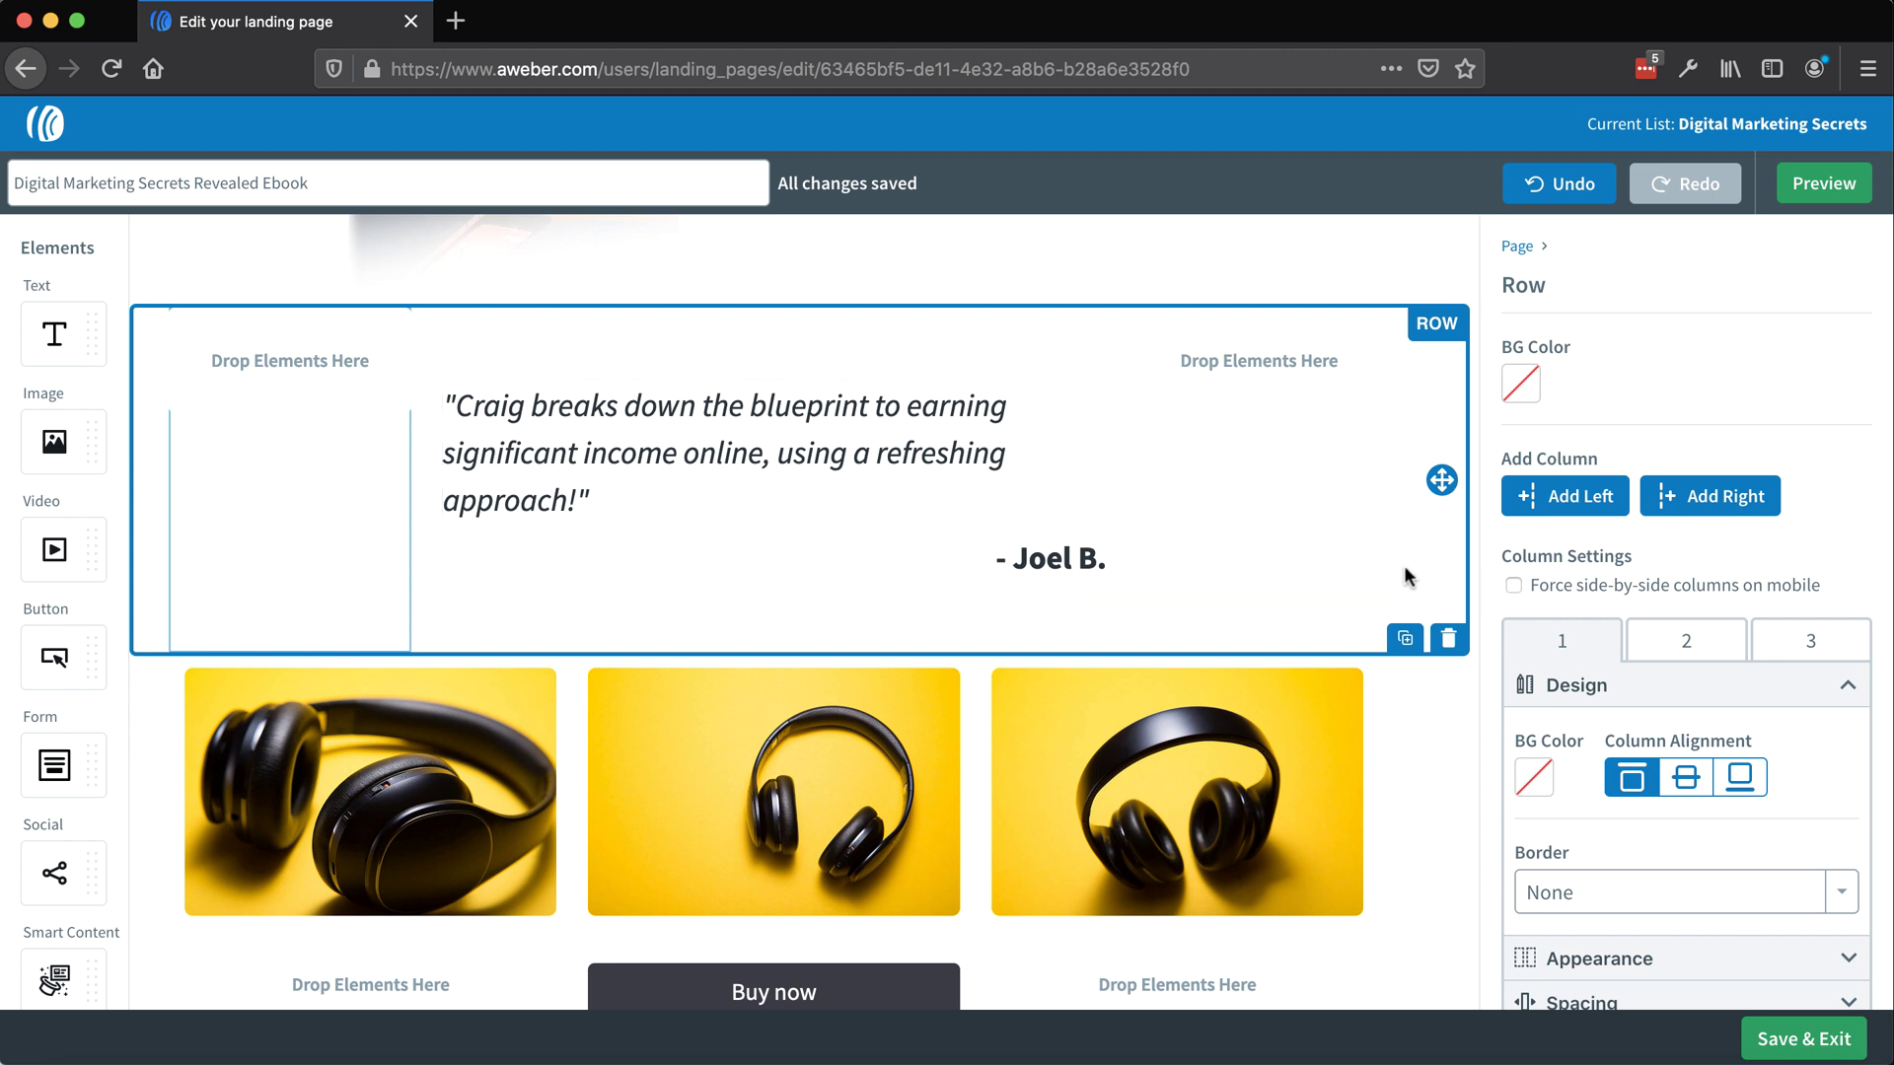
Step: Delete the empty third and second columns from the testimonial row
{"action": "scroll", "coordinate": [1566, 649], "scroll_direction": "down", "scroll_amount": 2}
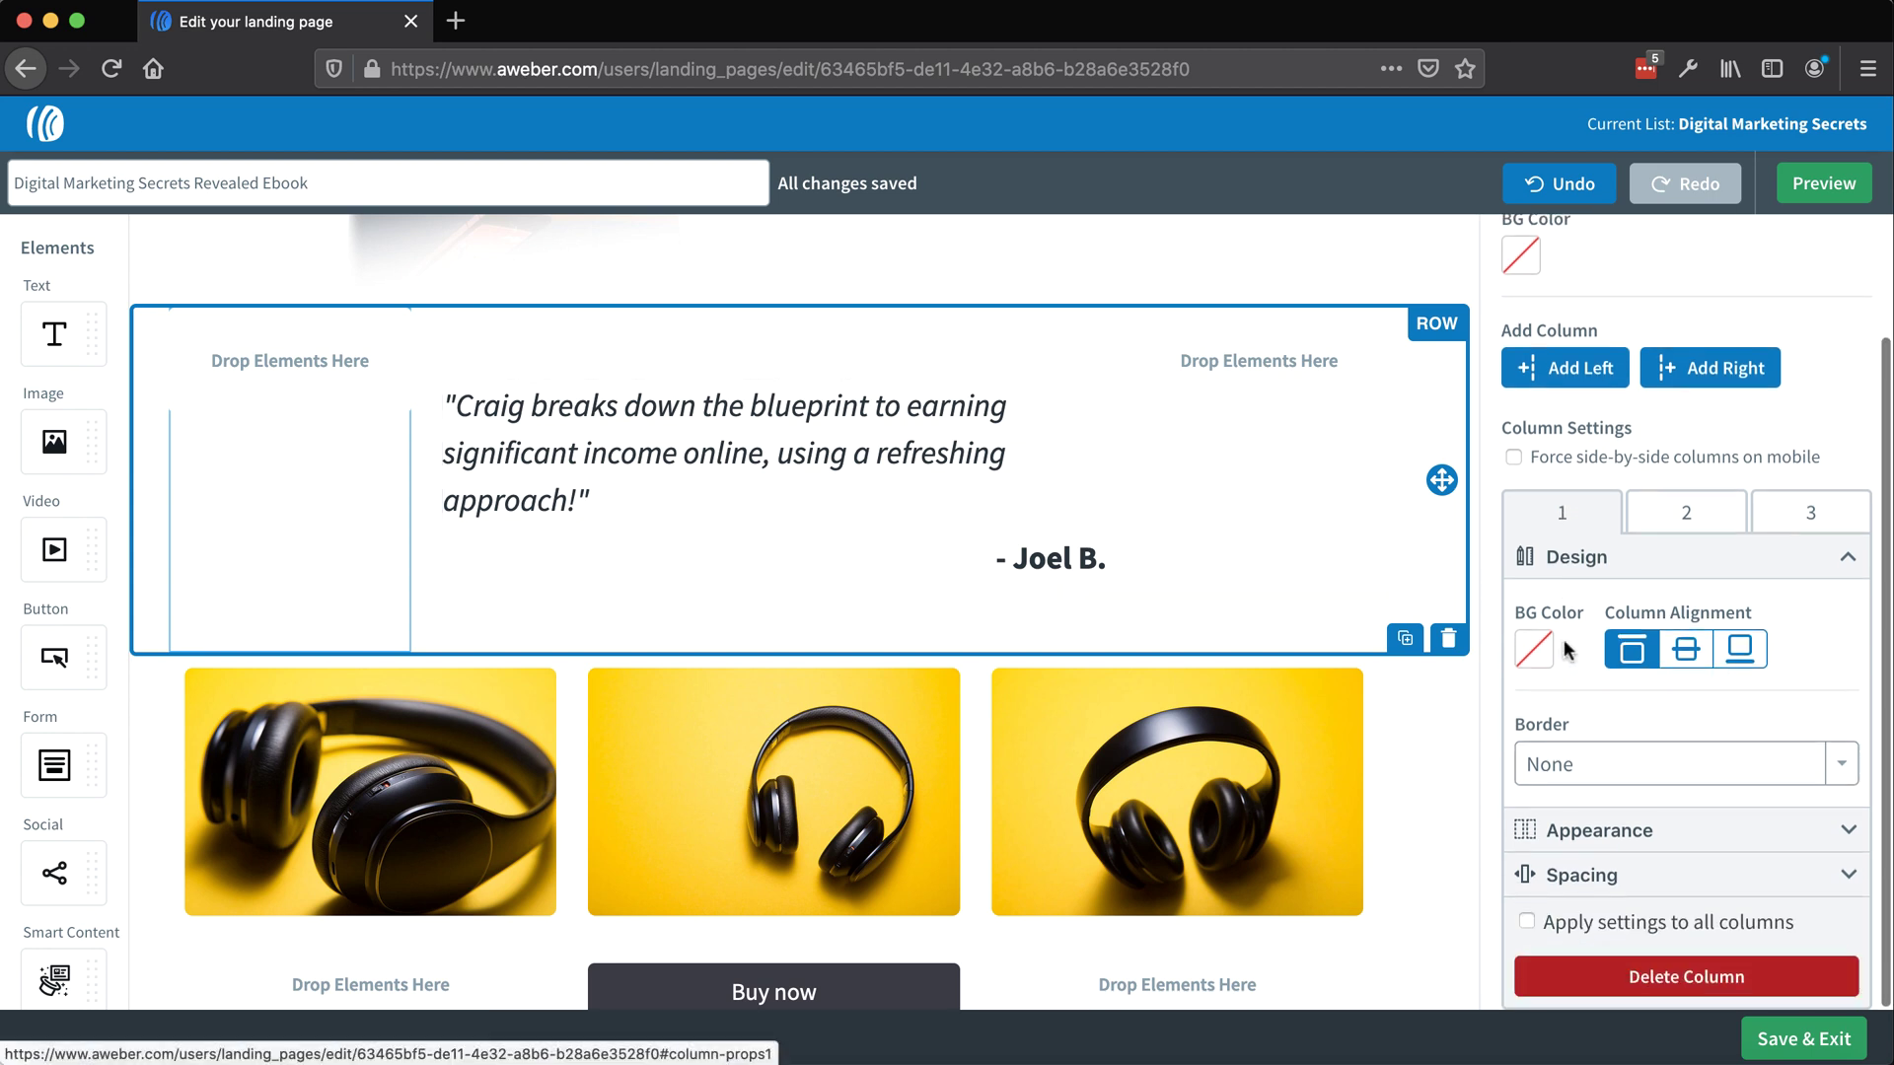
{"action": "left_click", "coordinate": [1710, 977]}
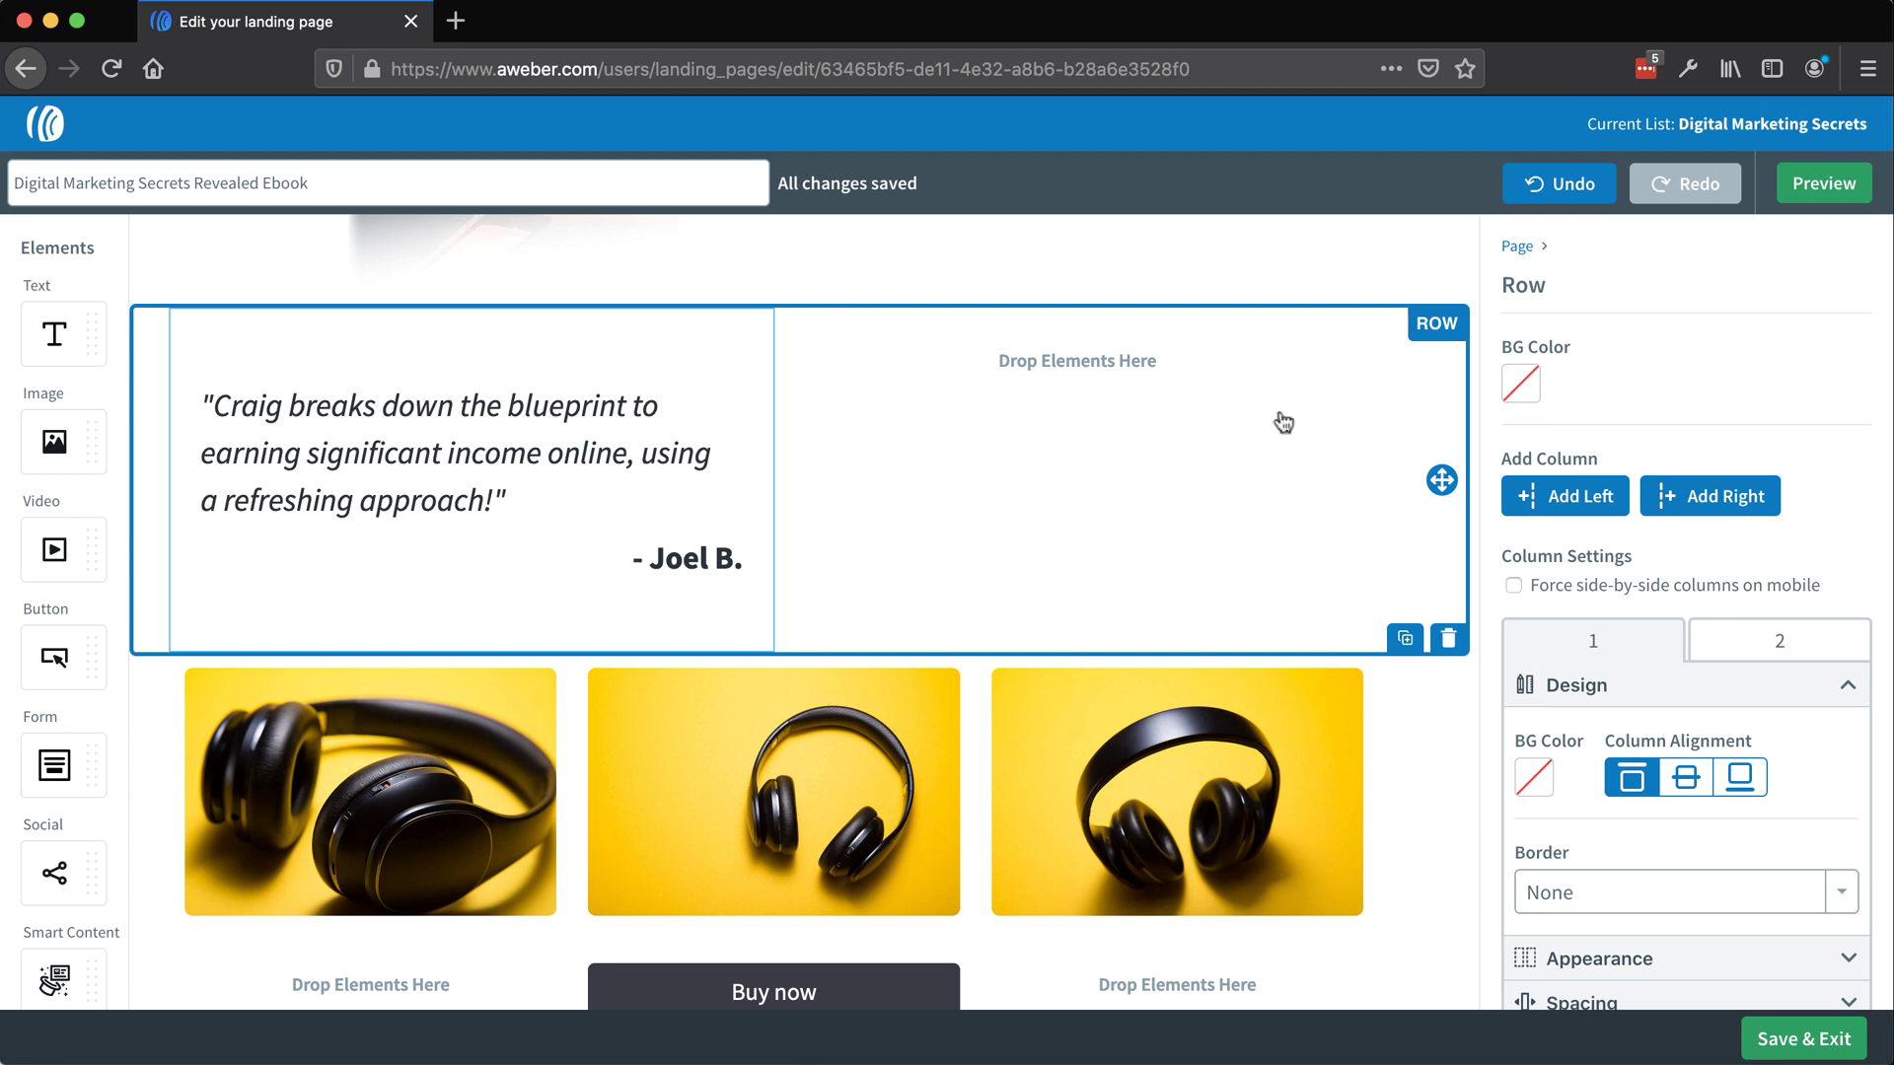
{"action": "left_click", "coordinate": [1798, 651]}
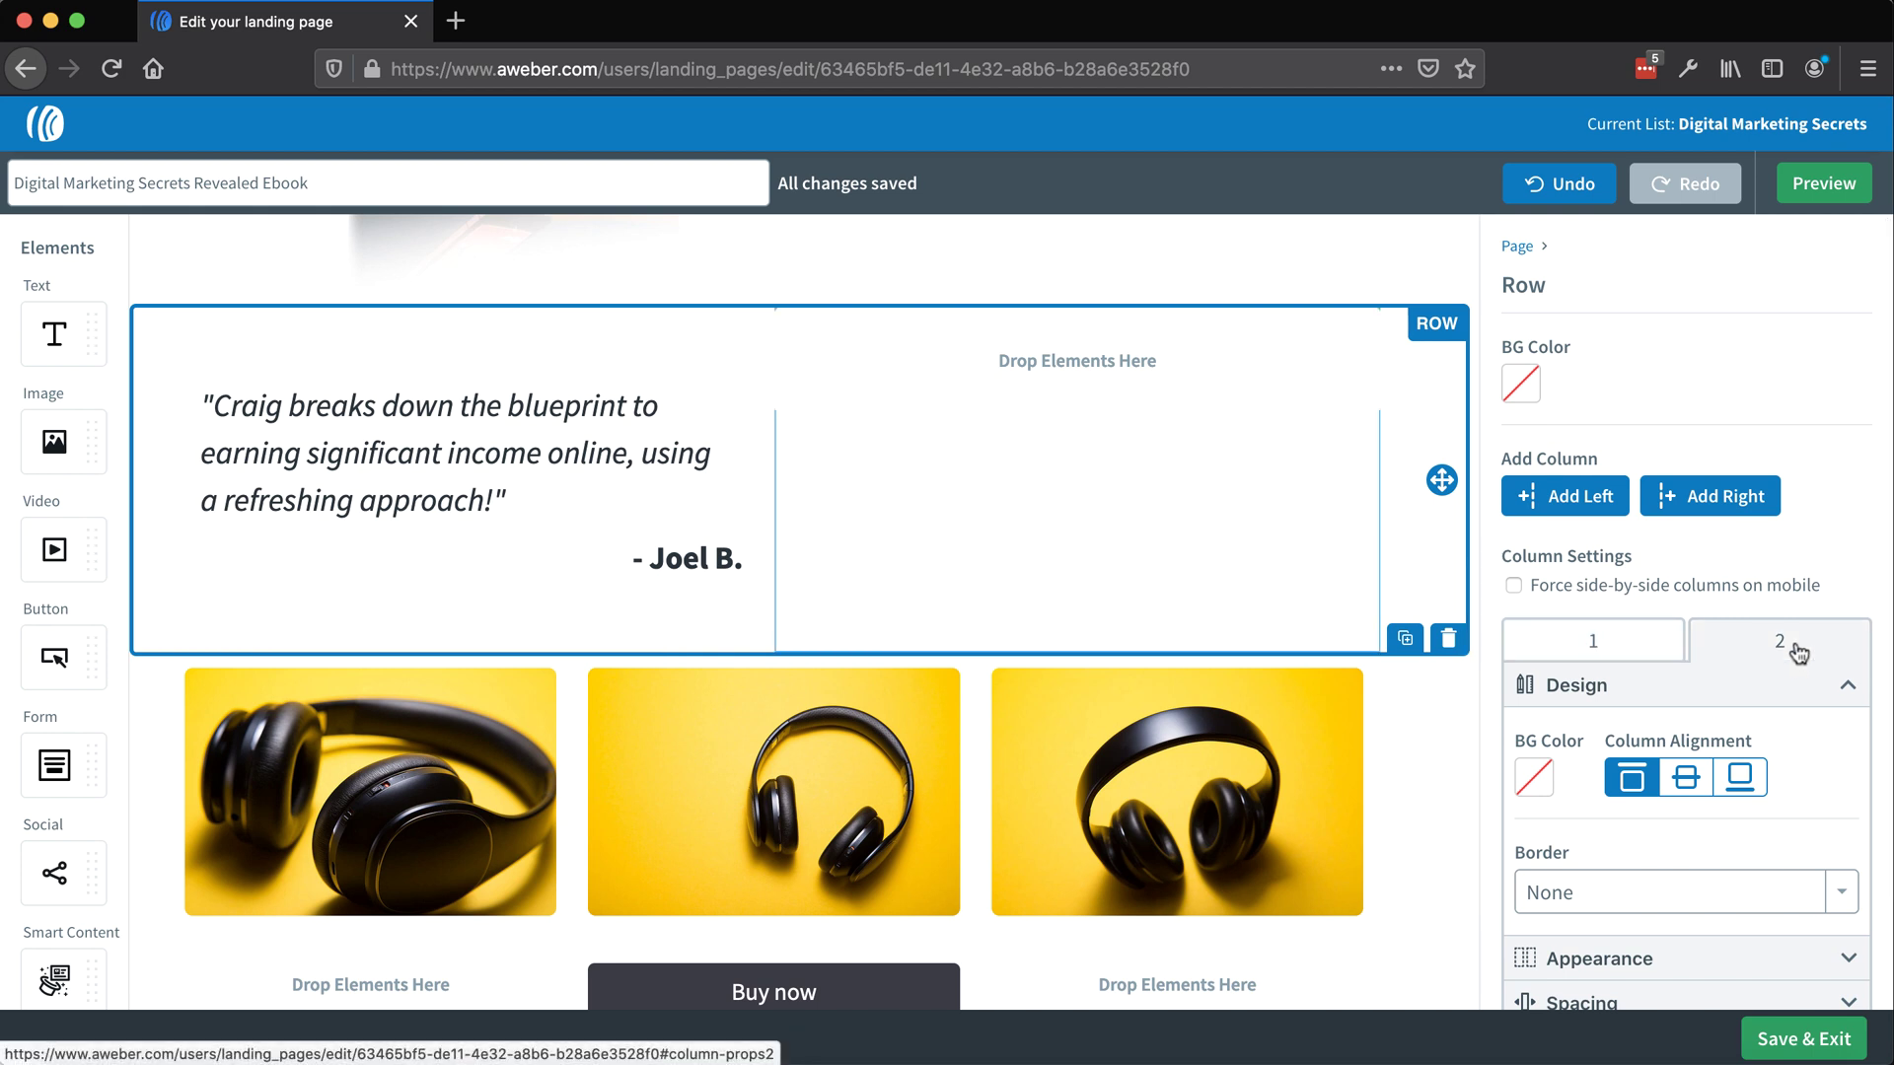
{"action": "scroll", "coordinate": [1793, 647], "scroll_direction": "down", "scroll_amount": 2}
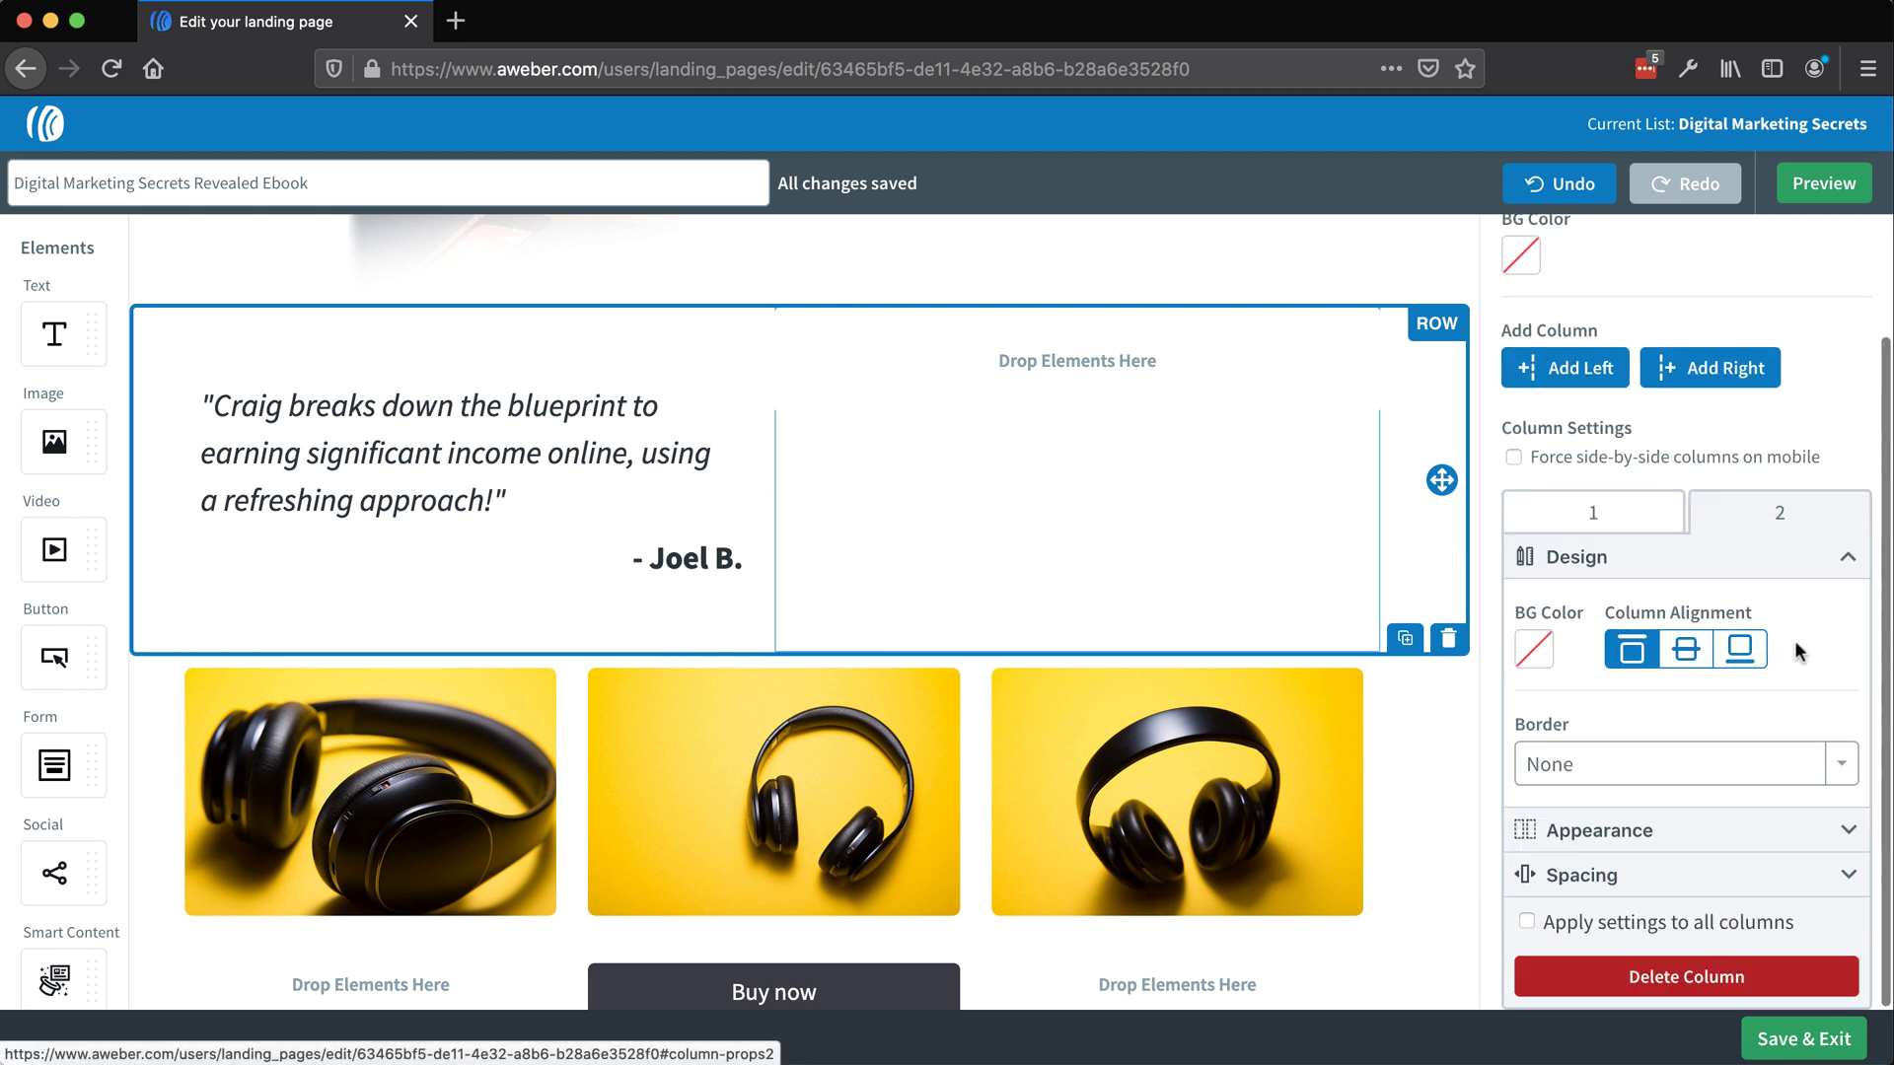
{"action": "left_click", "coordinate": [1737, 973]}
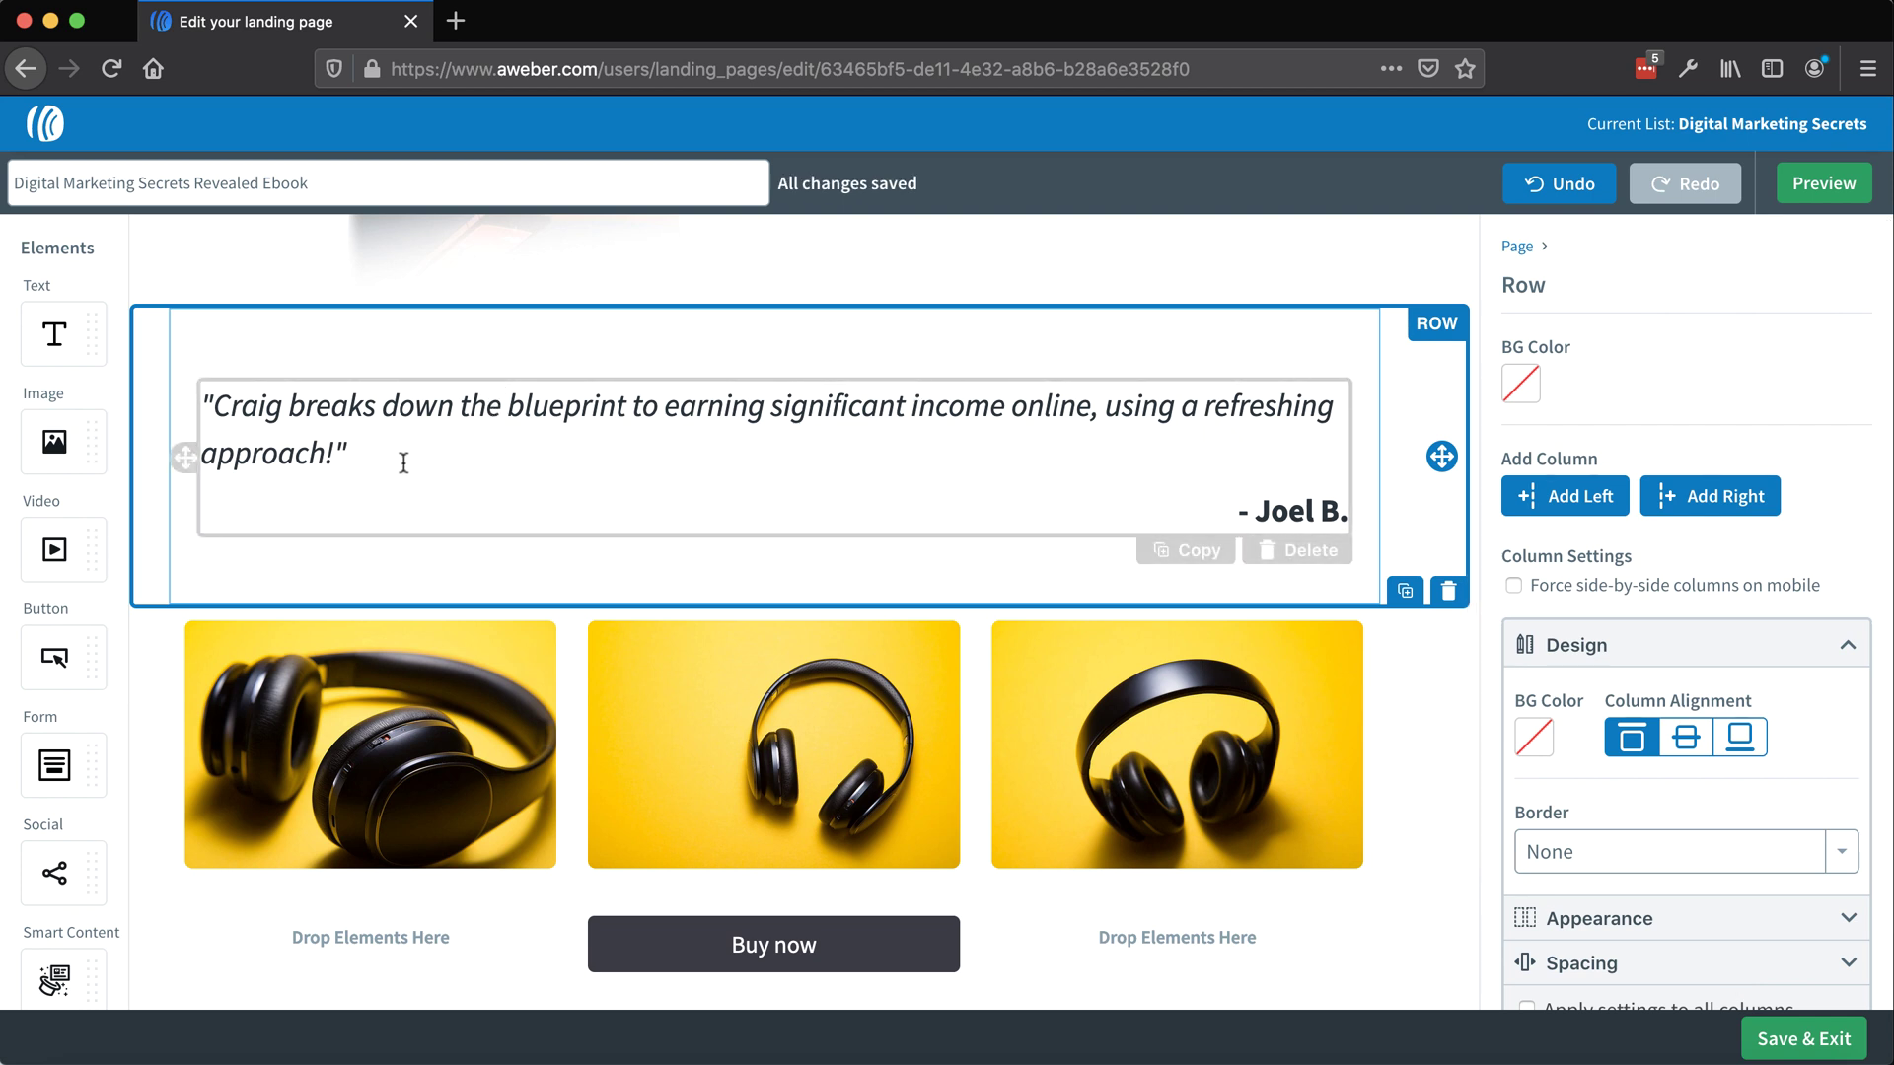
Step: Centre the quote and its signature, breaking the quote onto a second line before 'using'
{"action": "left_click", "coordinate": [366, 451]}
{"action": "left_click_drag", "start_coordinate": [380, 449], "coordinate": [309, 452]}
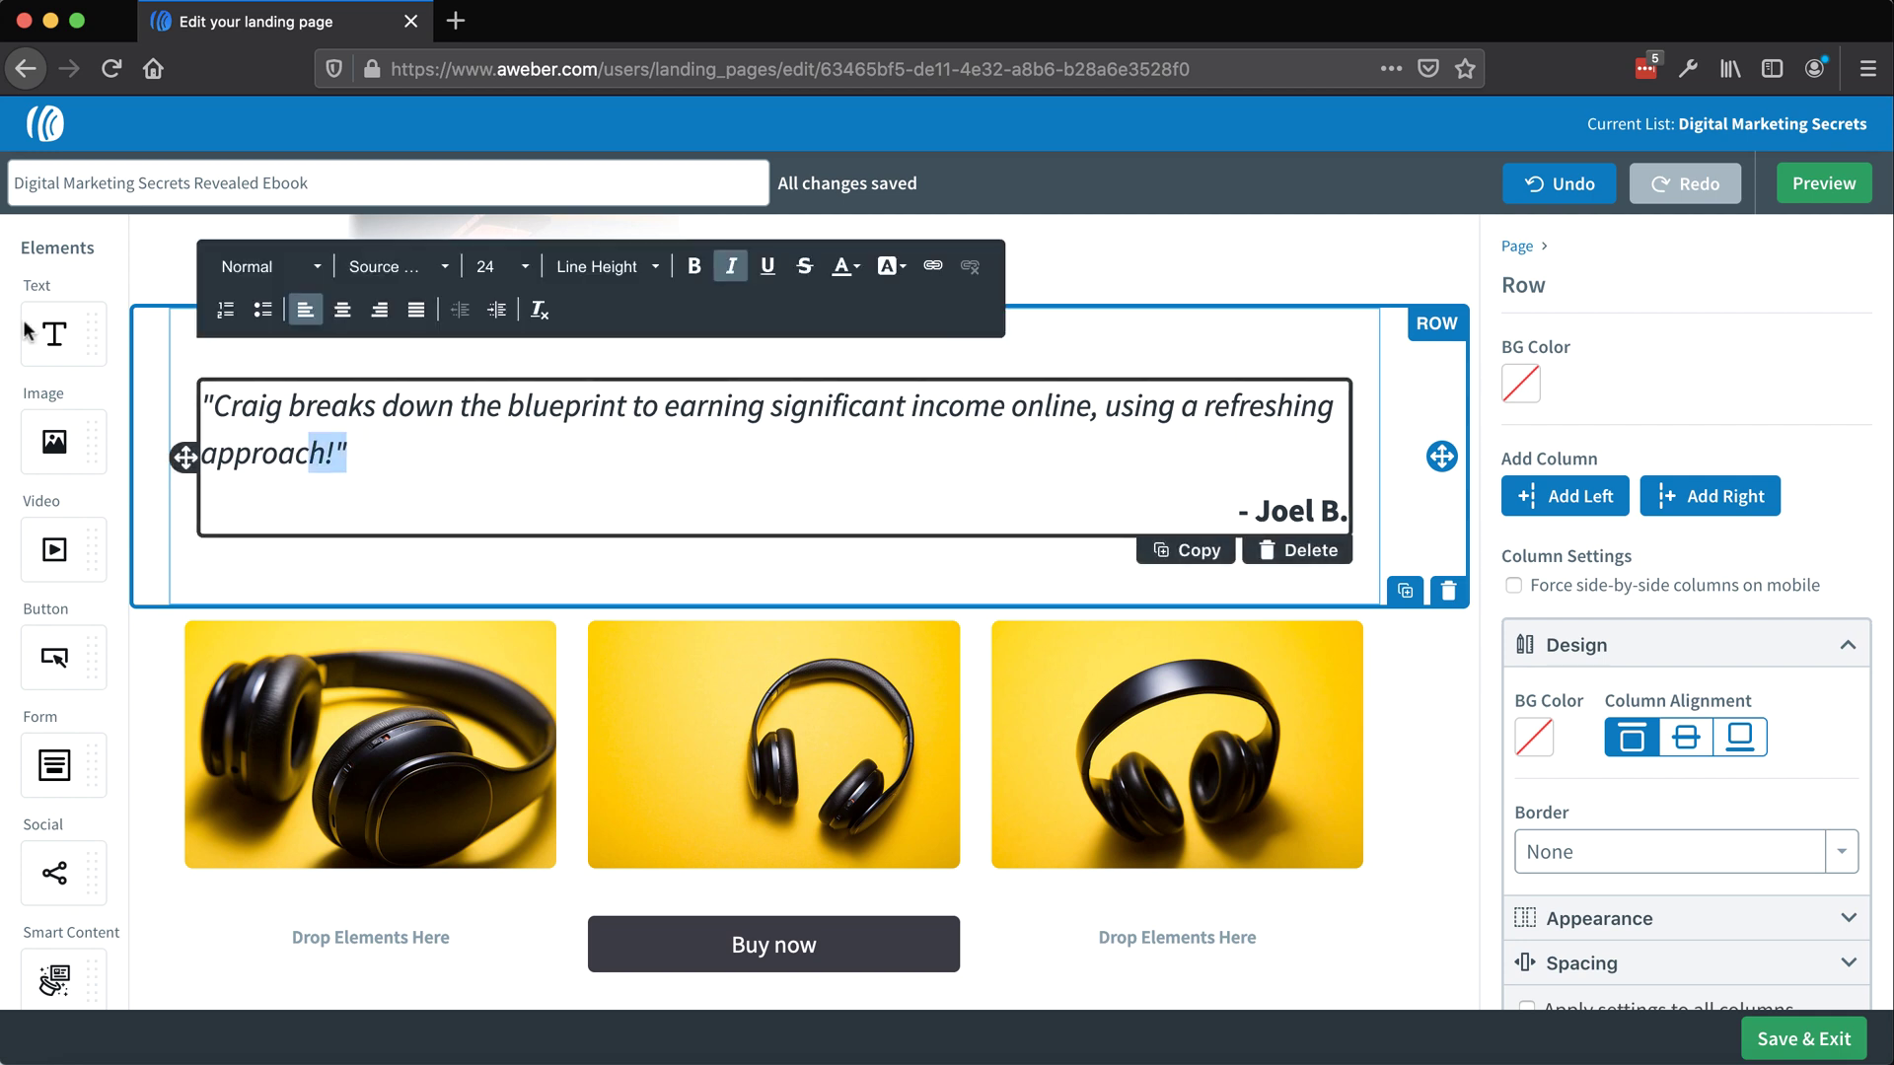
{"action": "key", "text": "super+a"}
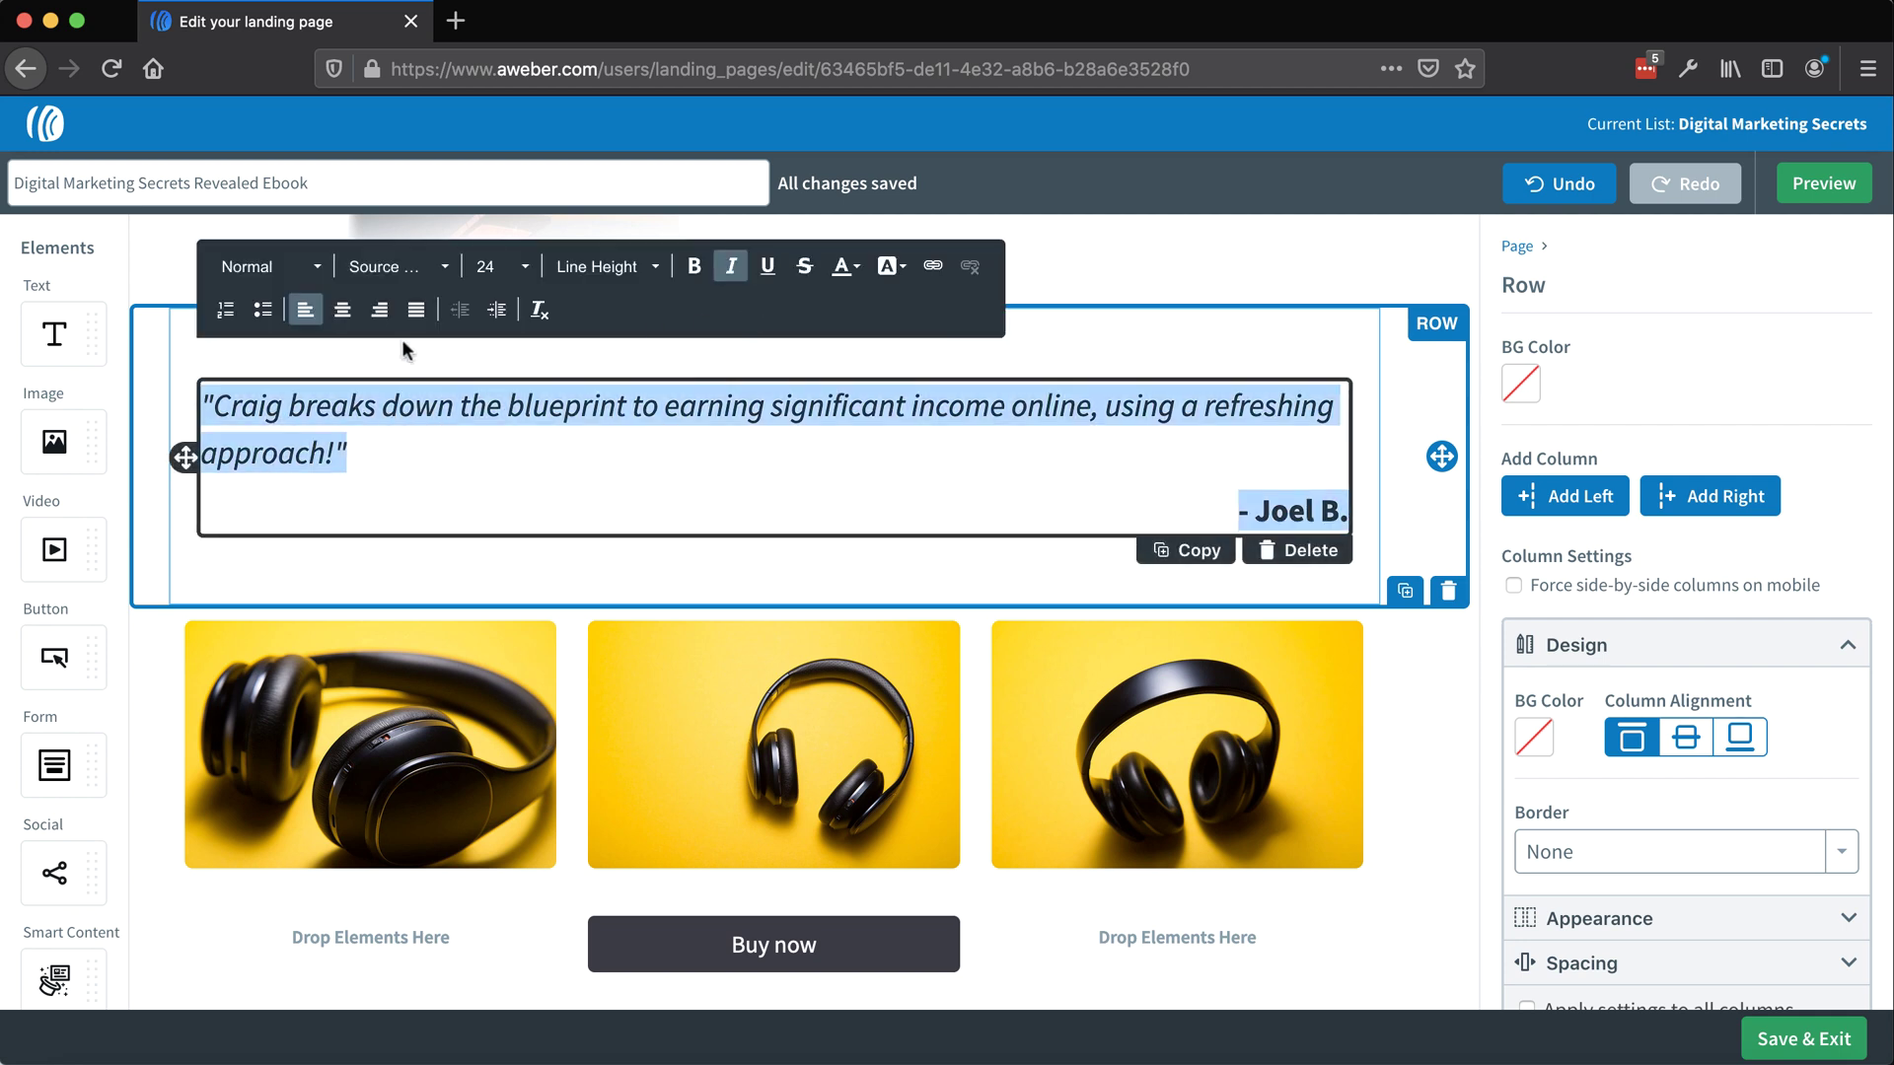
{"action": "left_click", "coordinate": [341, 314]}
{"action": "left_click", "coordinate": [827, 510]}
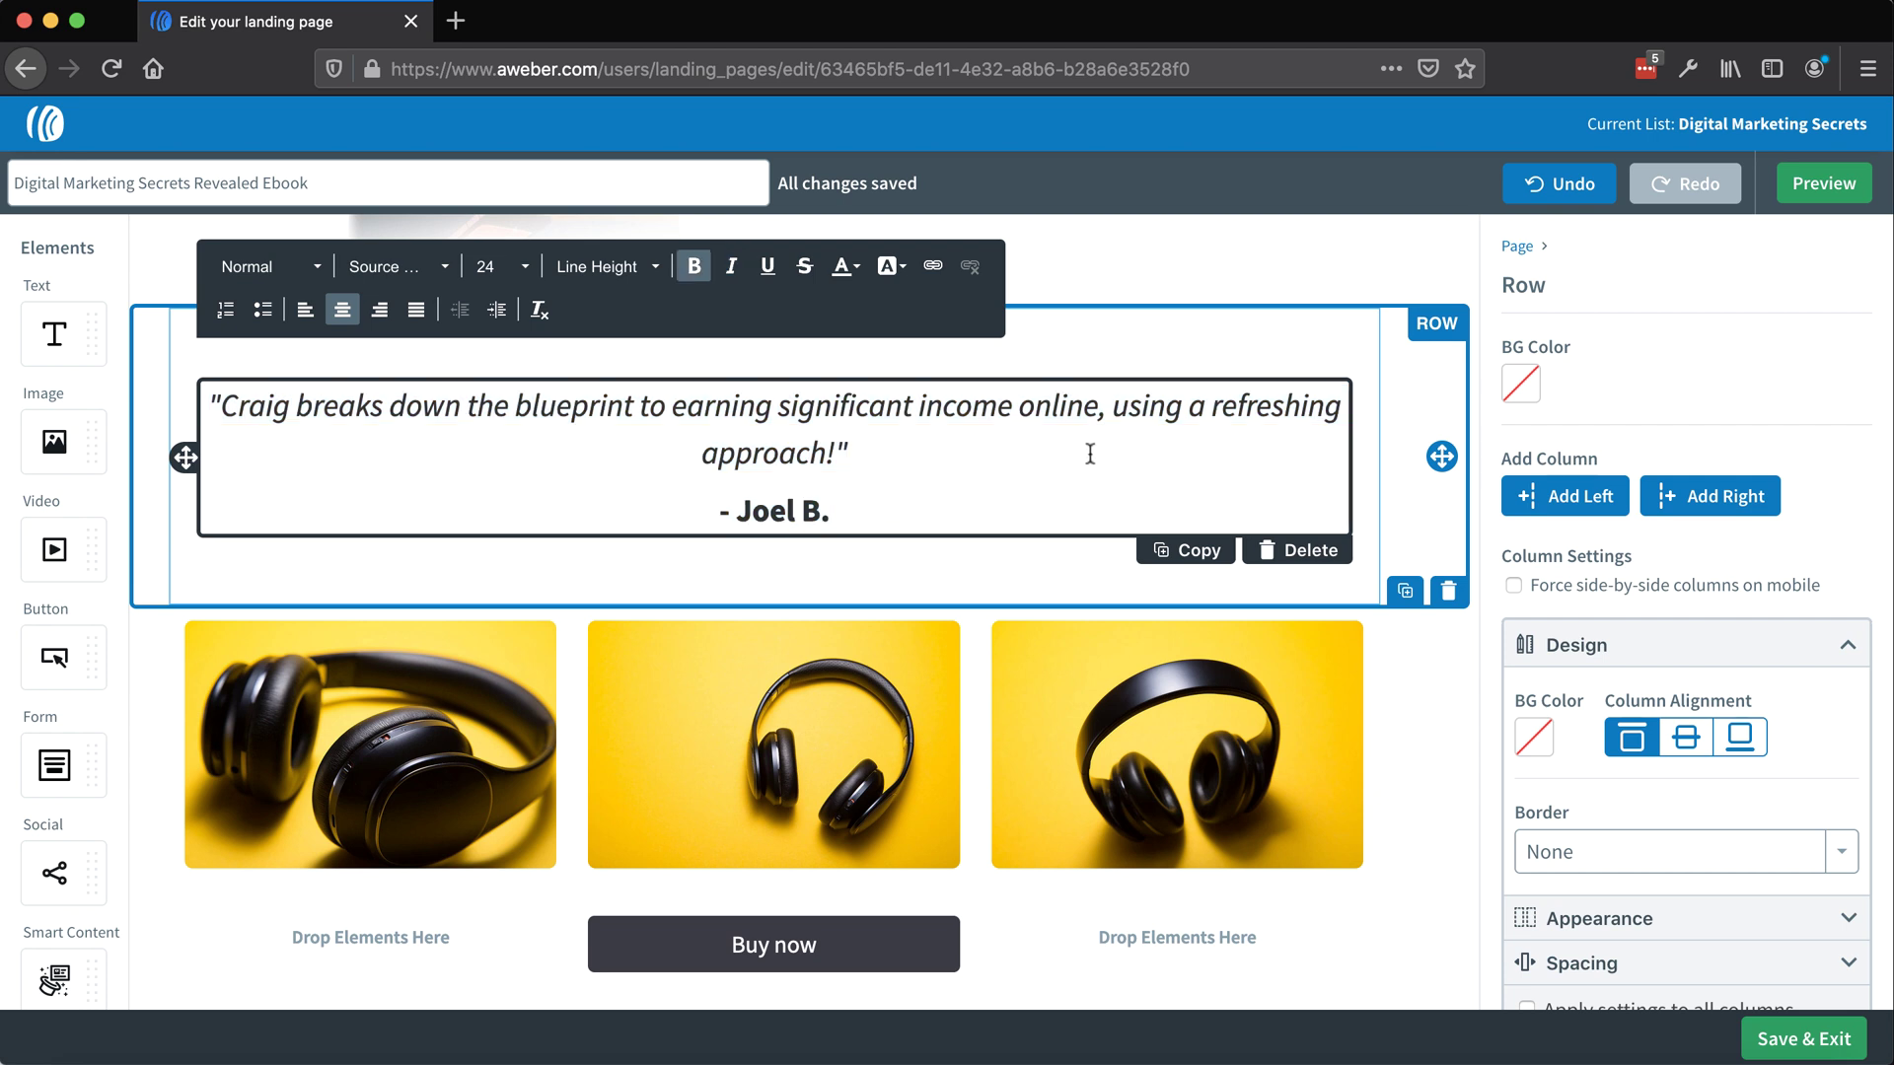
{"action": "left_click", "coordinate": [1114, 407]}
{"action": "key", "text": "BackSpace"}
{"action": "key", "text": "shift+Return"}
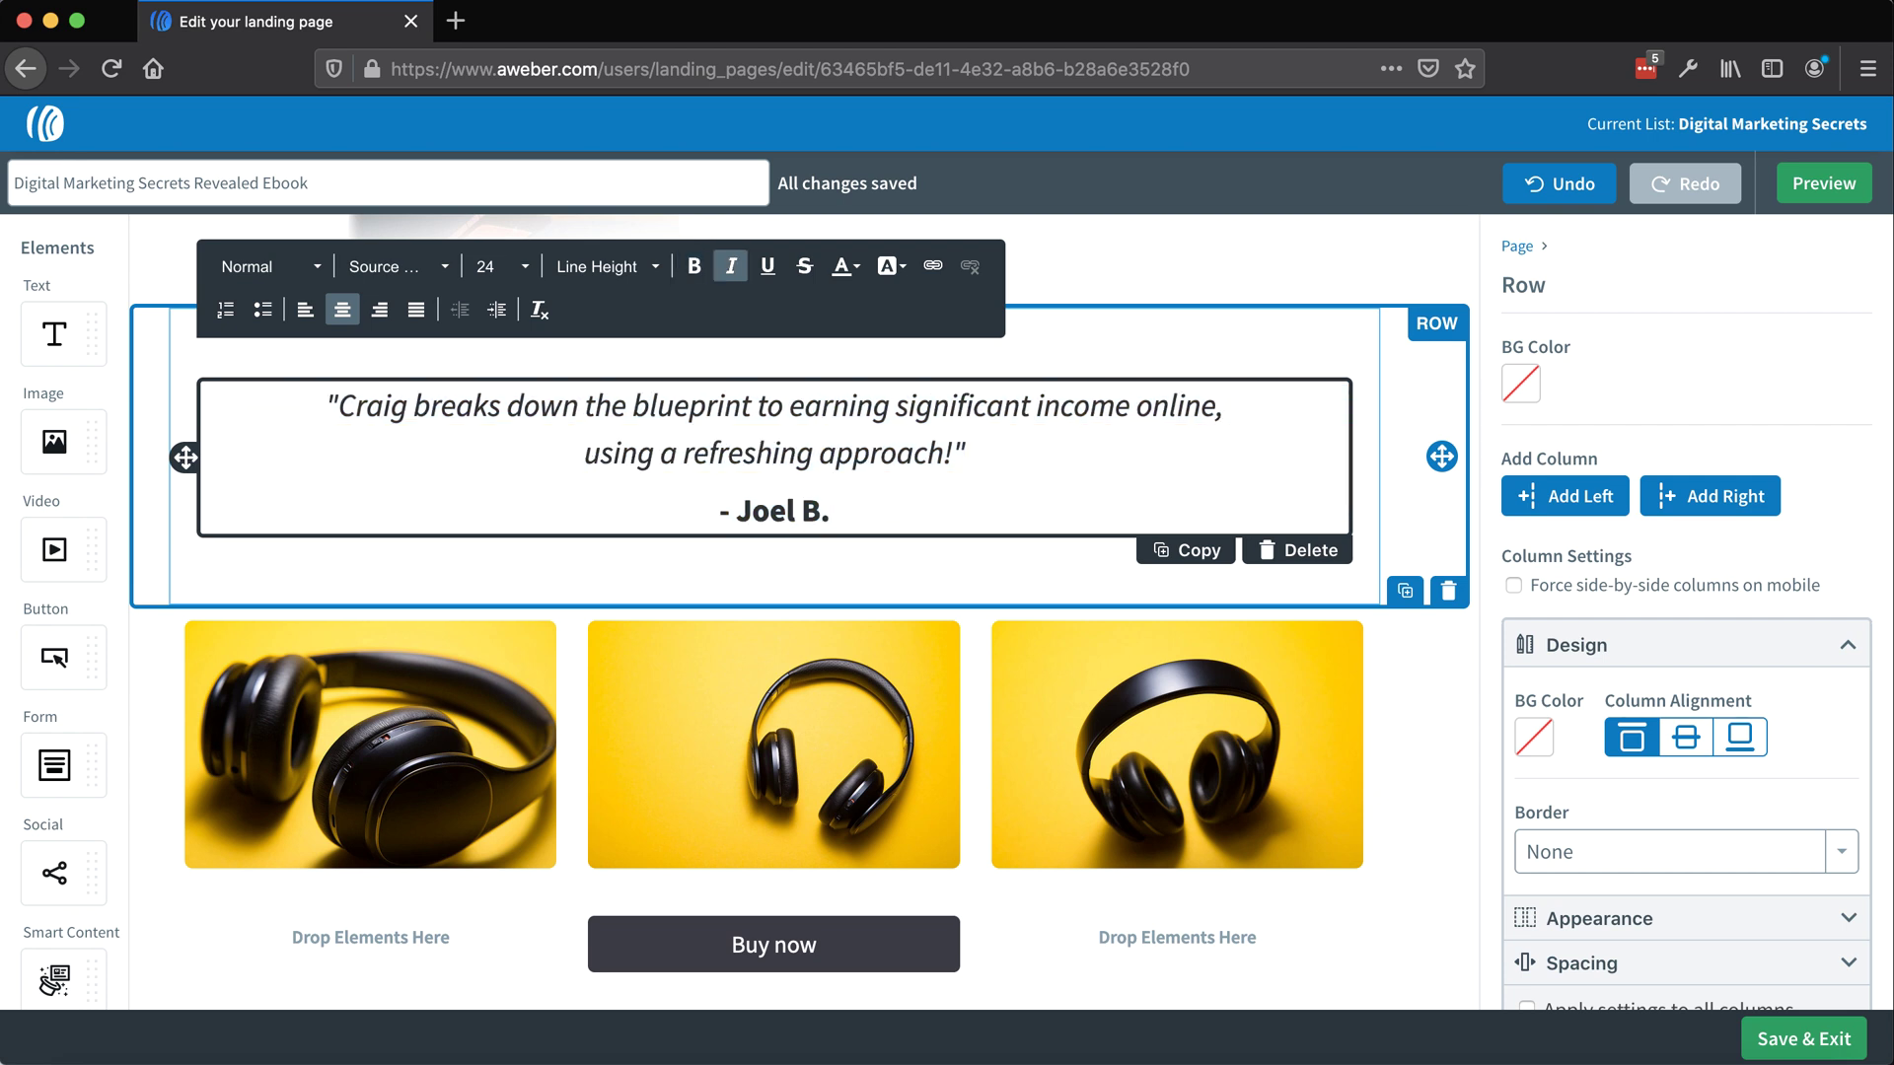
{"action": "left_click", "coordinate": [1242, 251]}
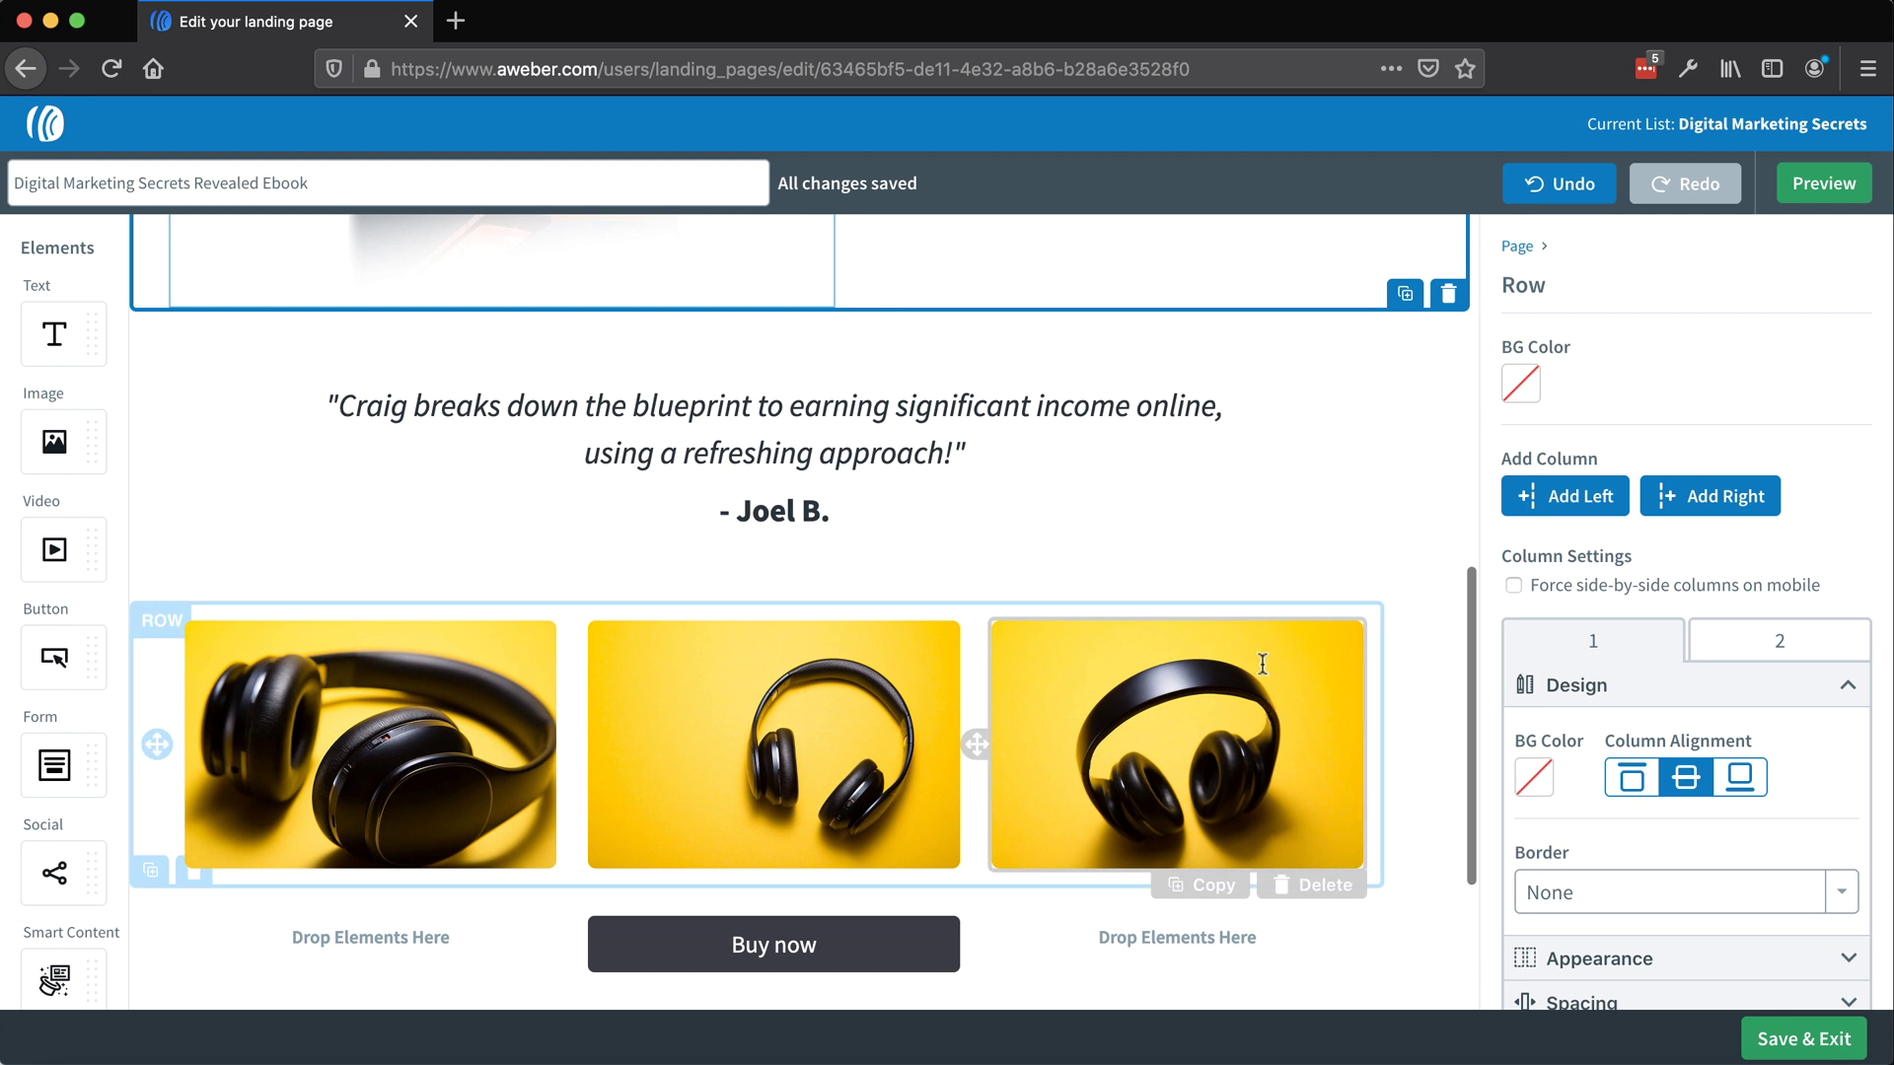
Step: Trash the headphone images row, the dark 'Buy now' row and the social-icon footer row
{"action": "scroll", "coordinate": [786, 545], "scroll_direction": "down", "scroll_amount": 2}
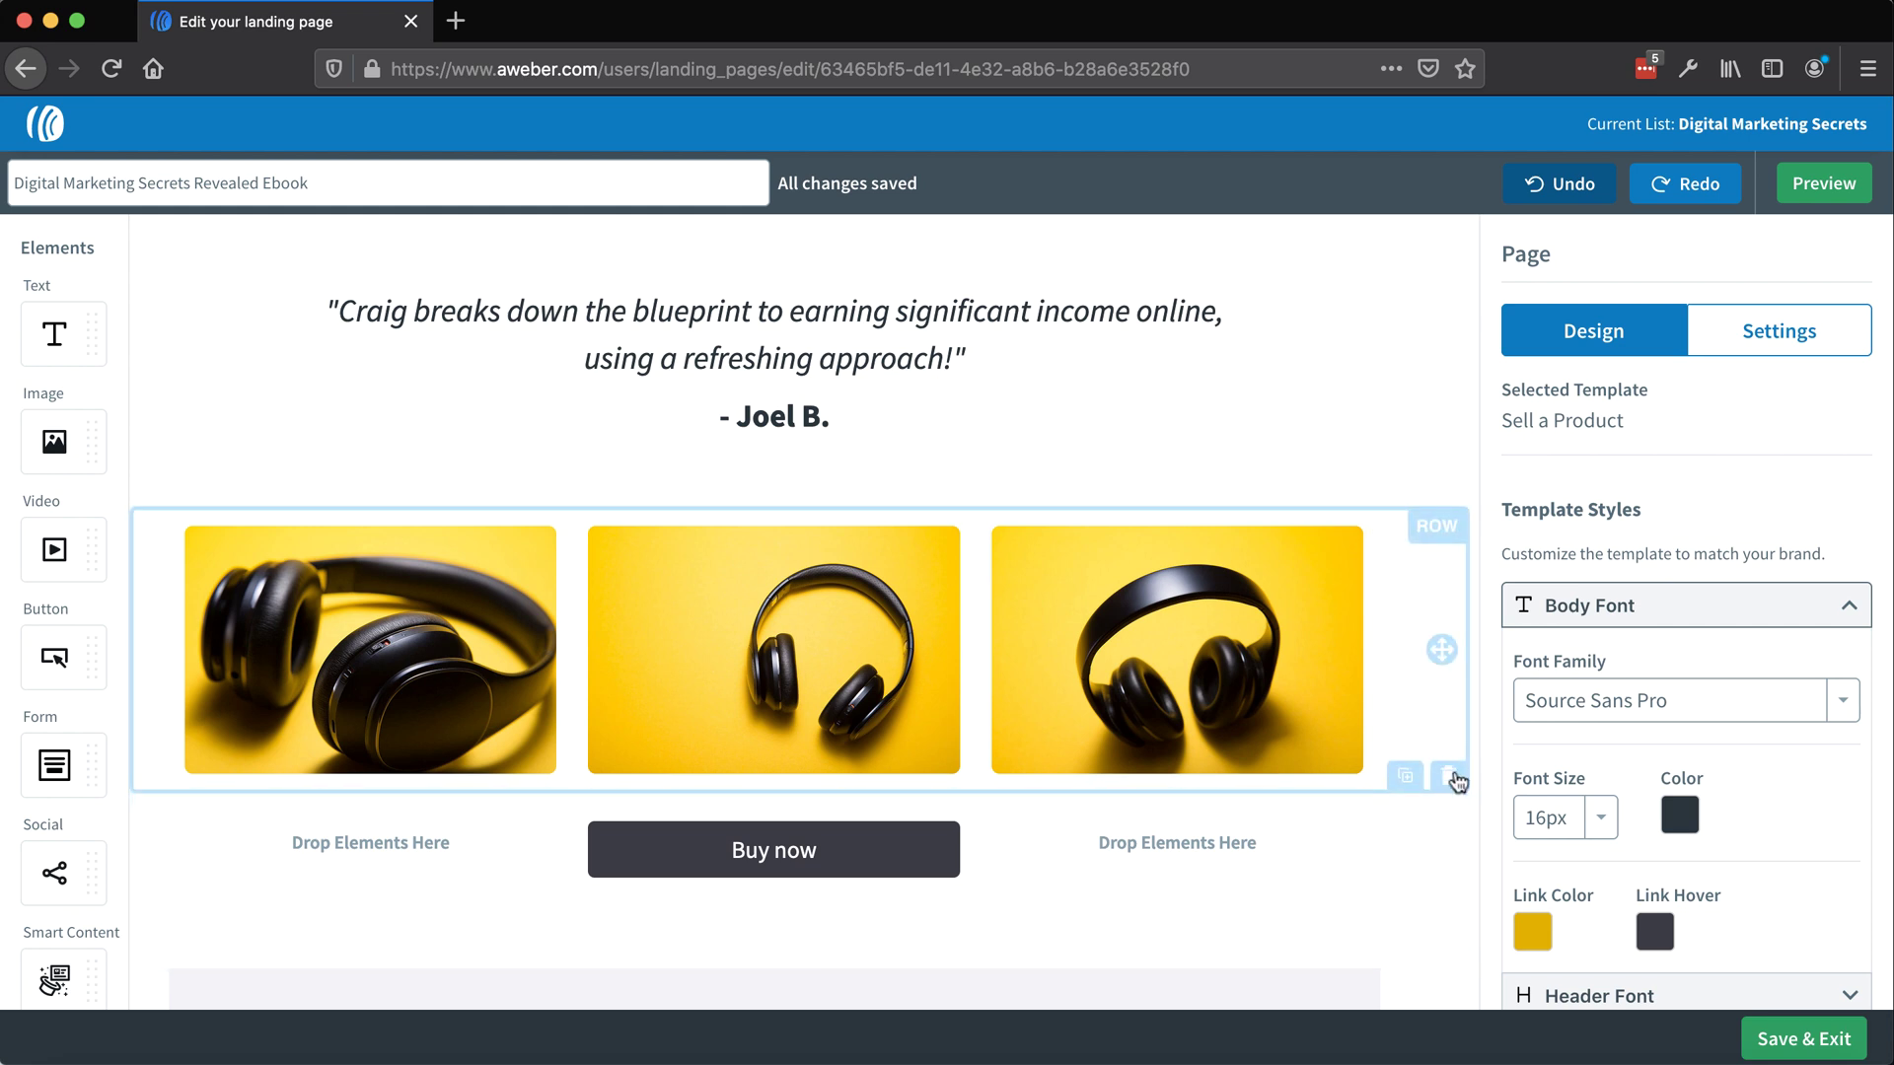
{"action": "left_click", "coordinate": [1448, 780]}
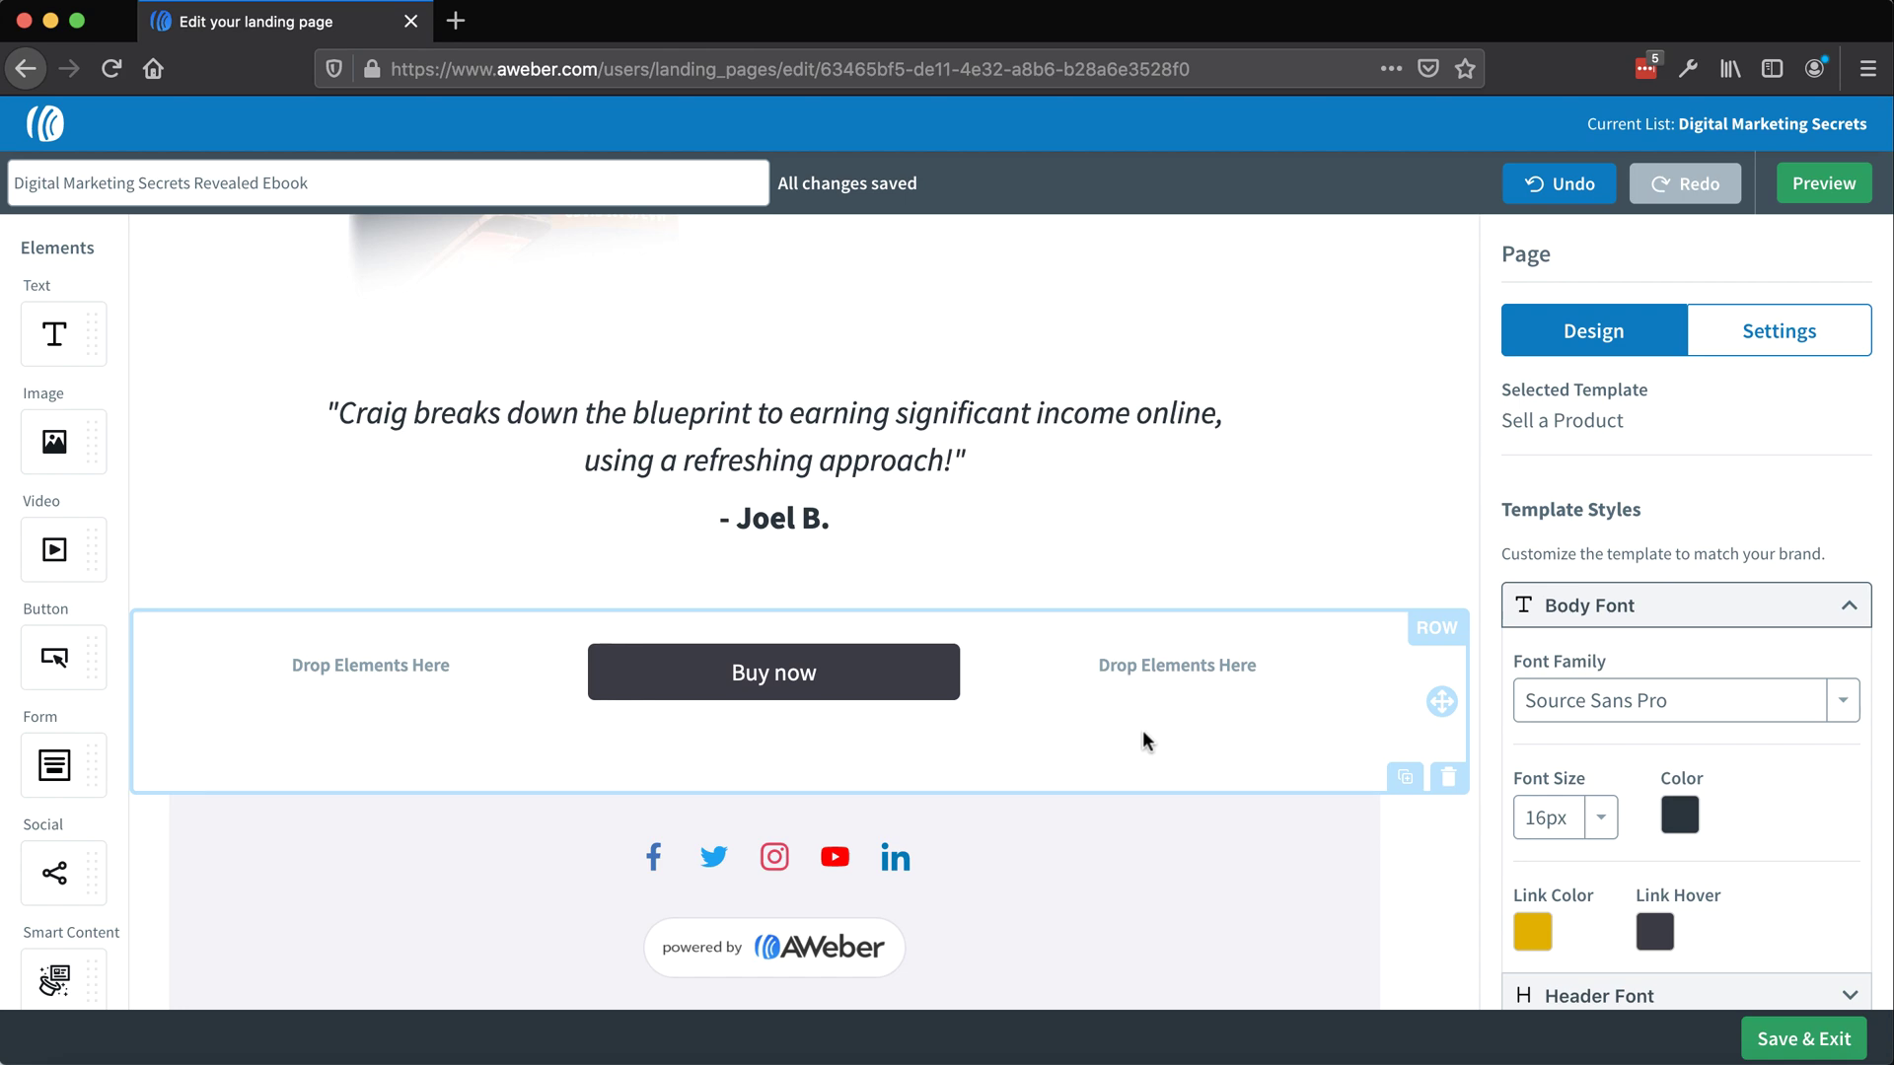
{"action": "scroll", "coordinate": [1391, 626], "scroll_direction": "up", "scroll_amount": 10}
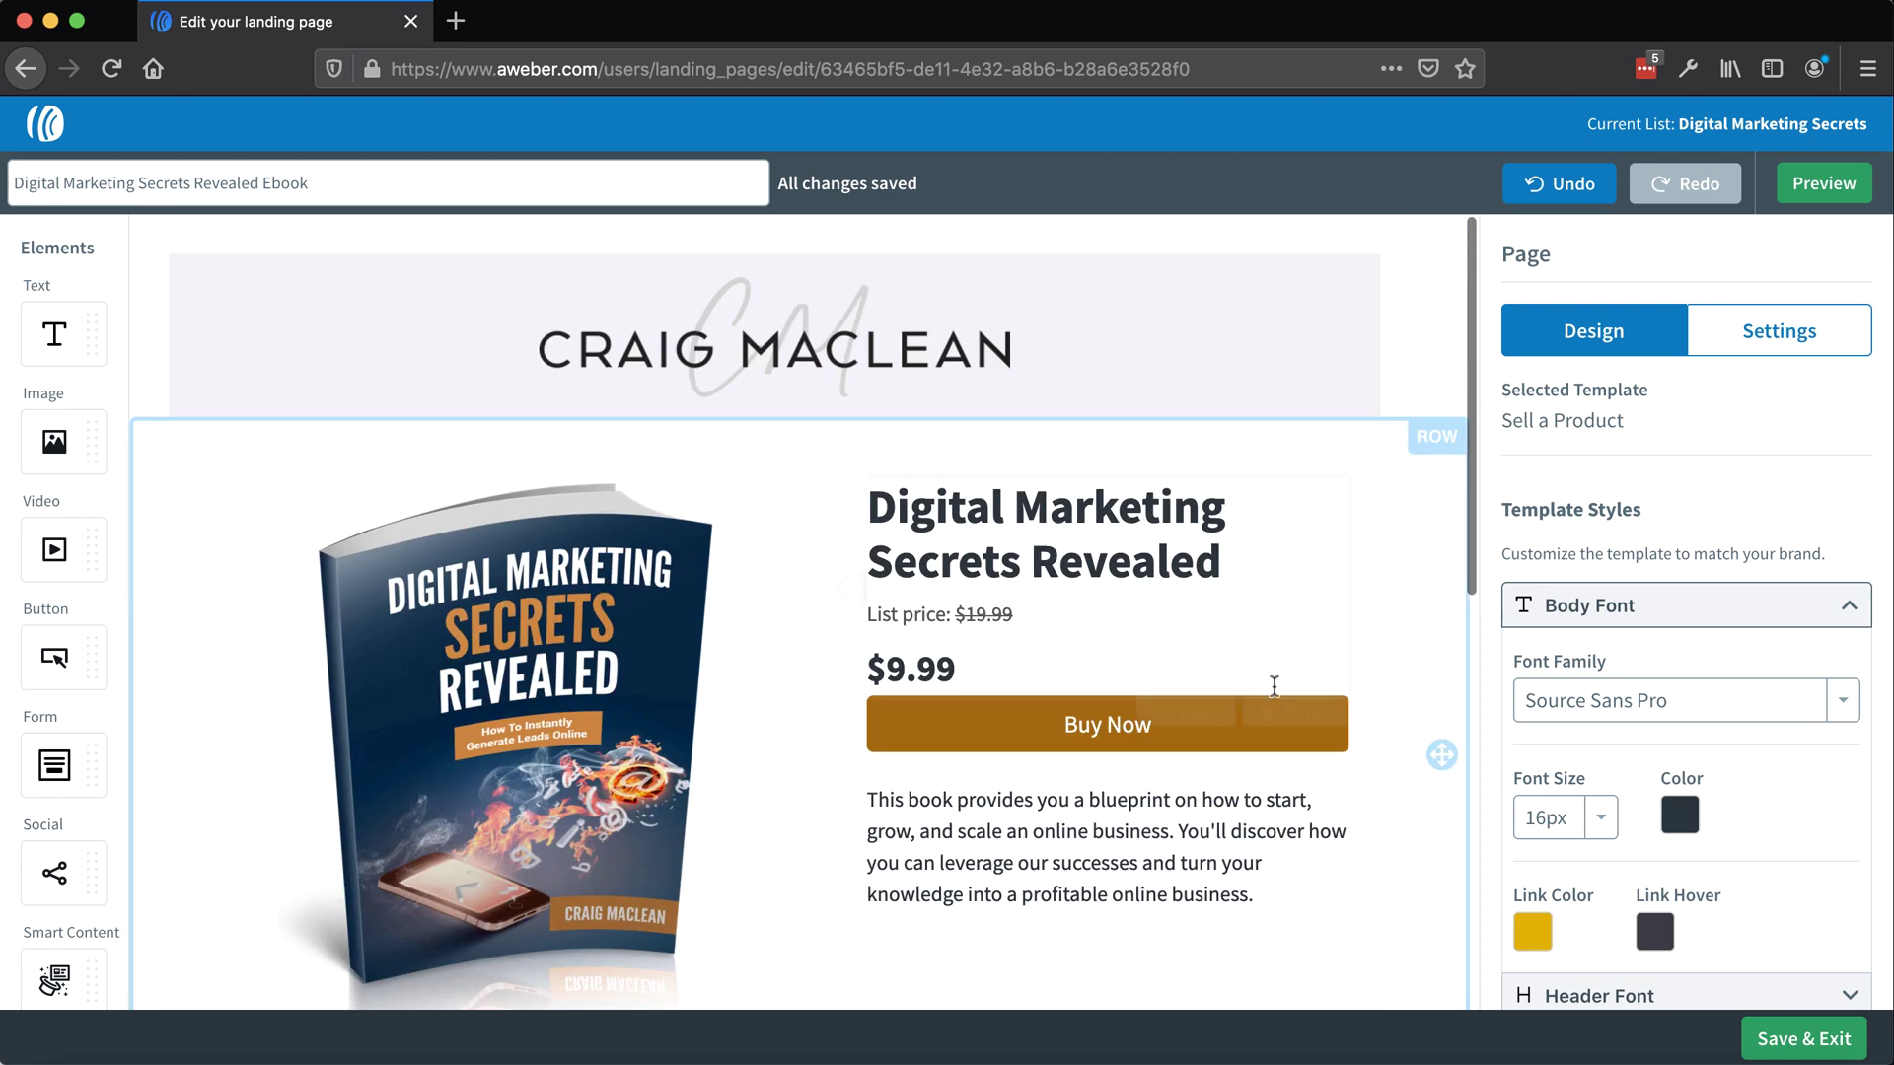
{"action": "scroll", "coordinate": [1233, 749], "scroll_direction": "down", "scroll_amount": 7}
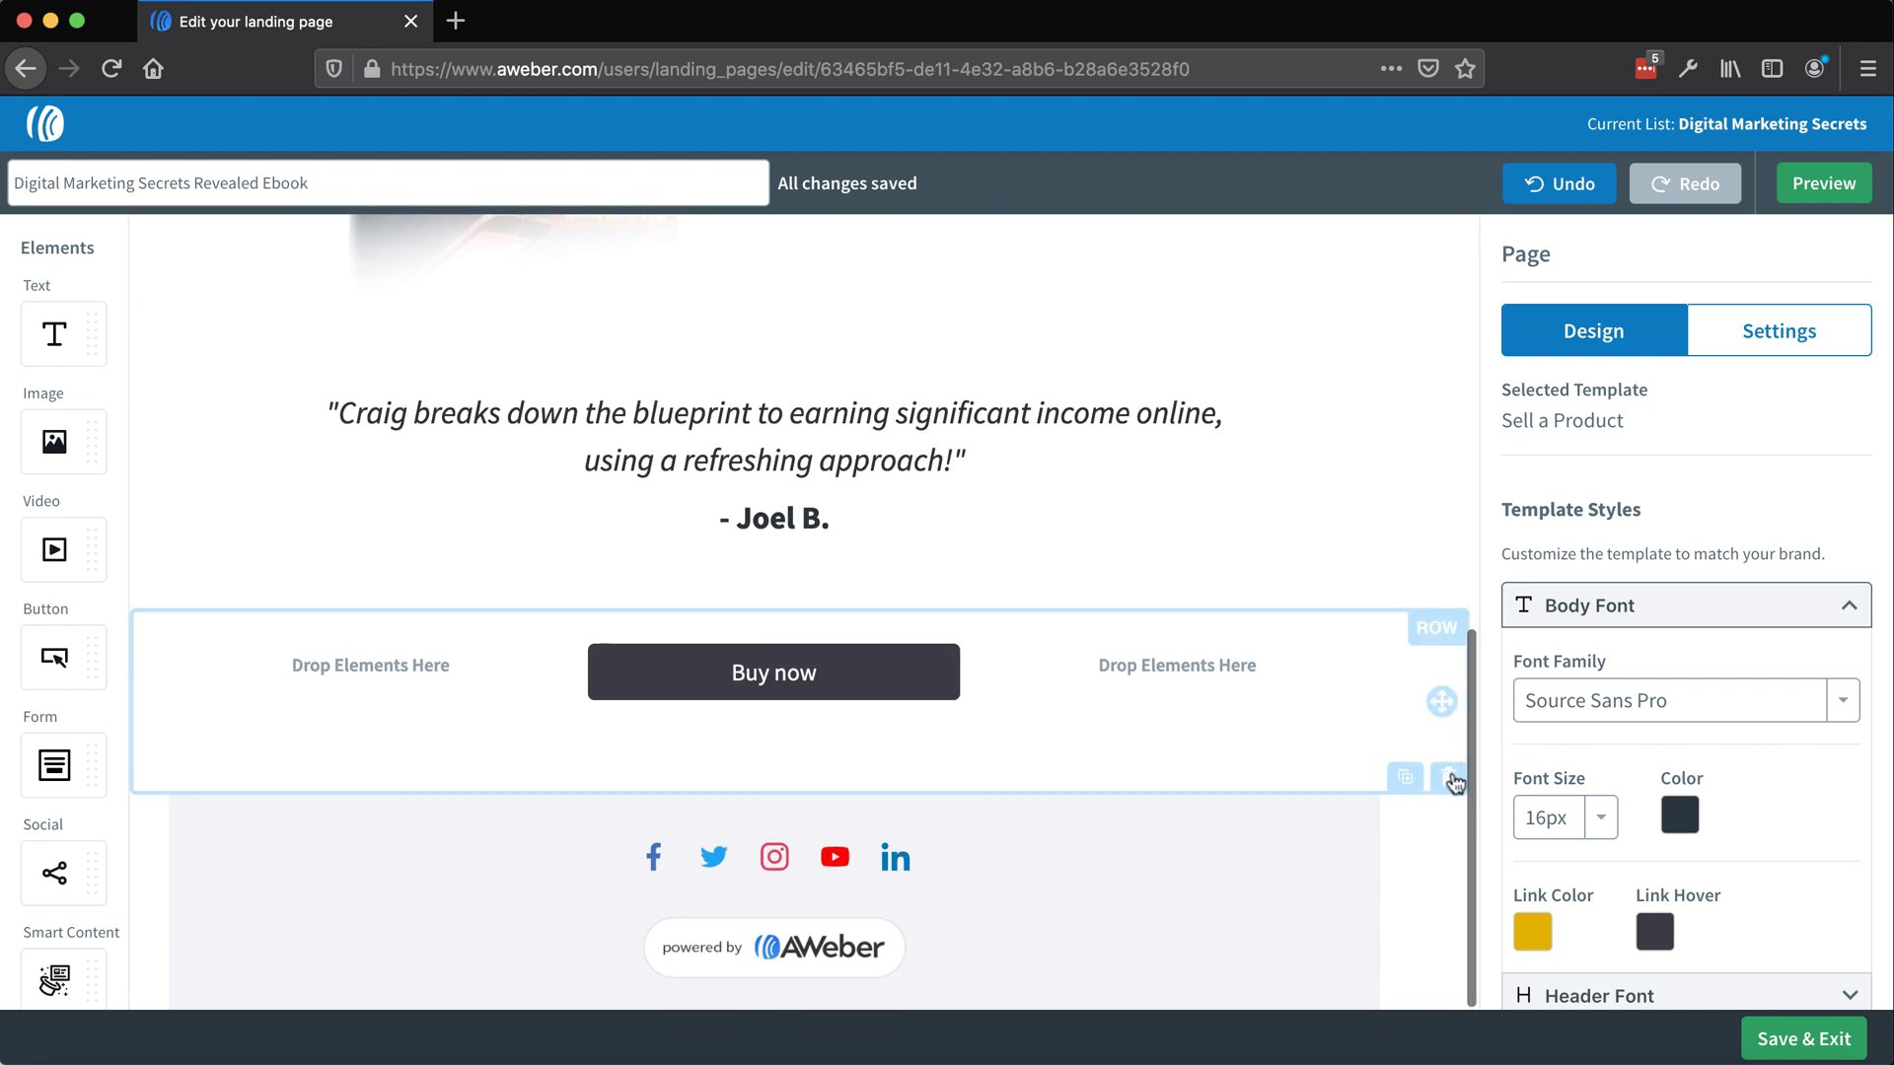
{"action": "left_click", "coordinate": [1449, 778]}
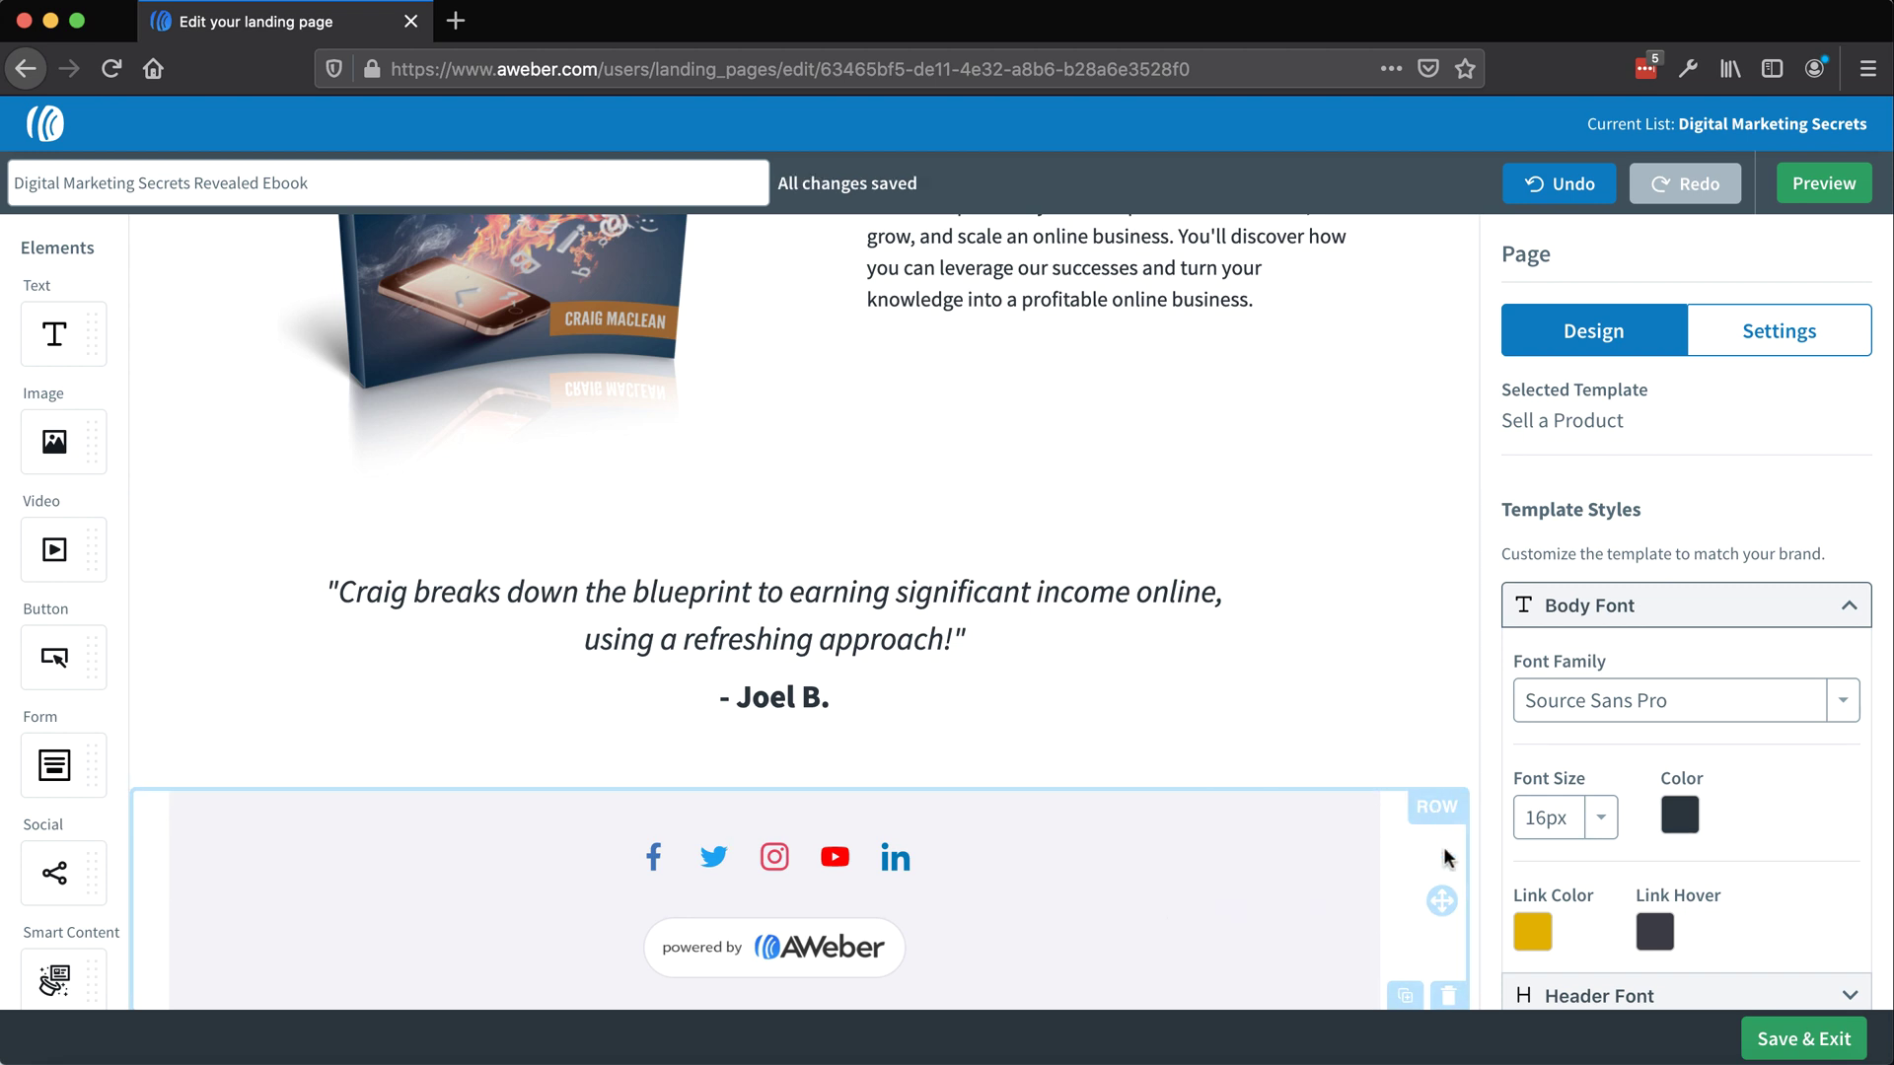
{"action": "left_click", "coordinate": [1449, 999]}
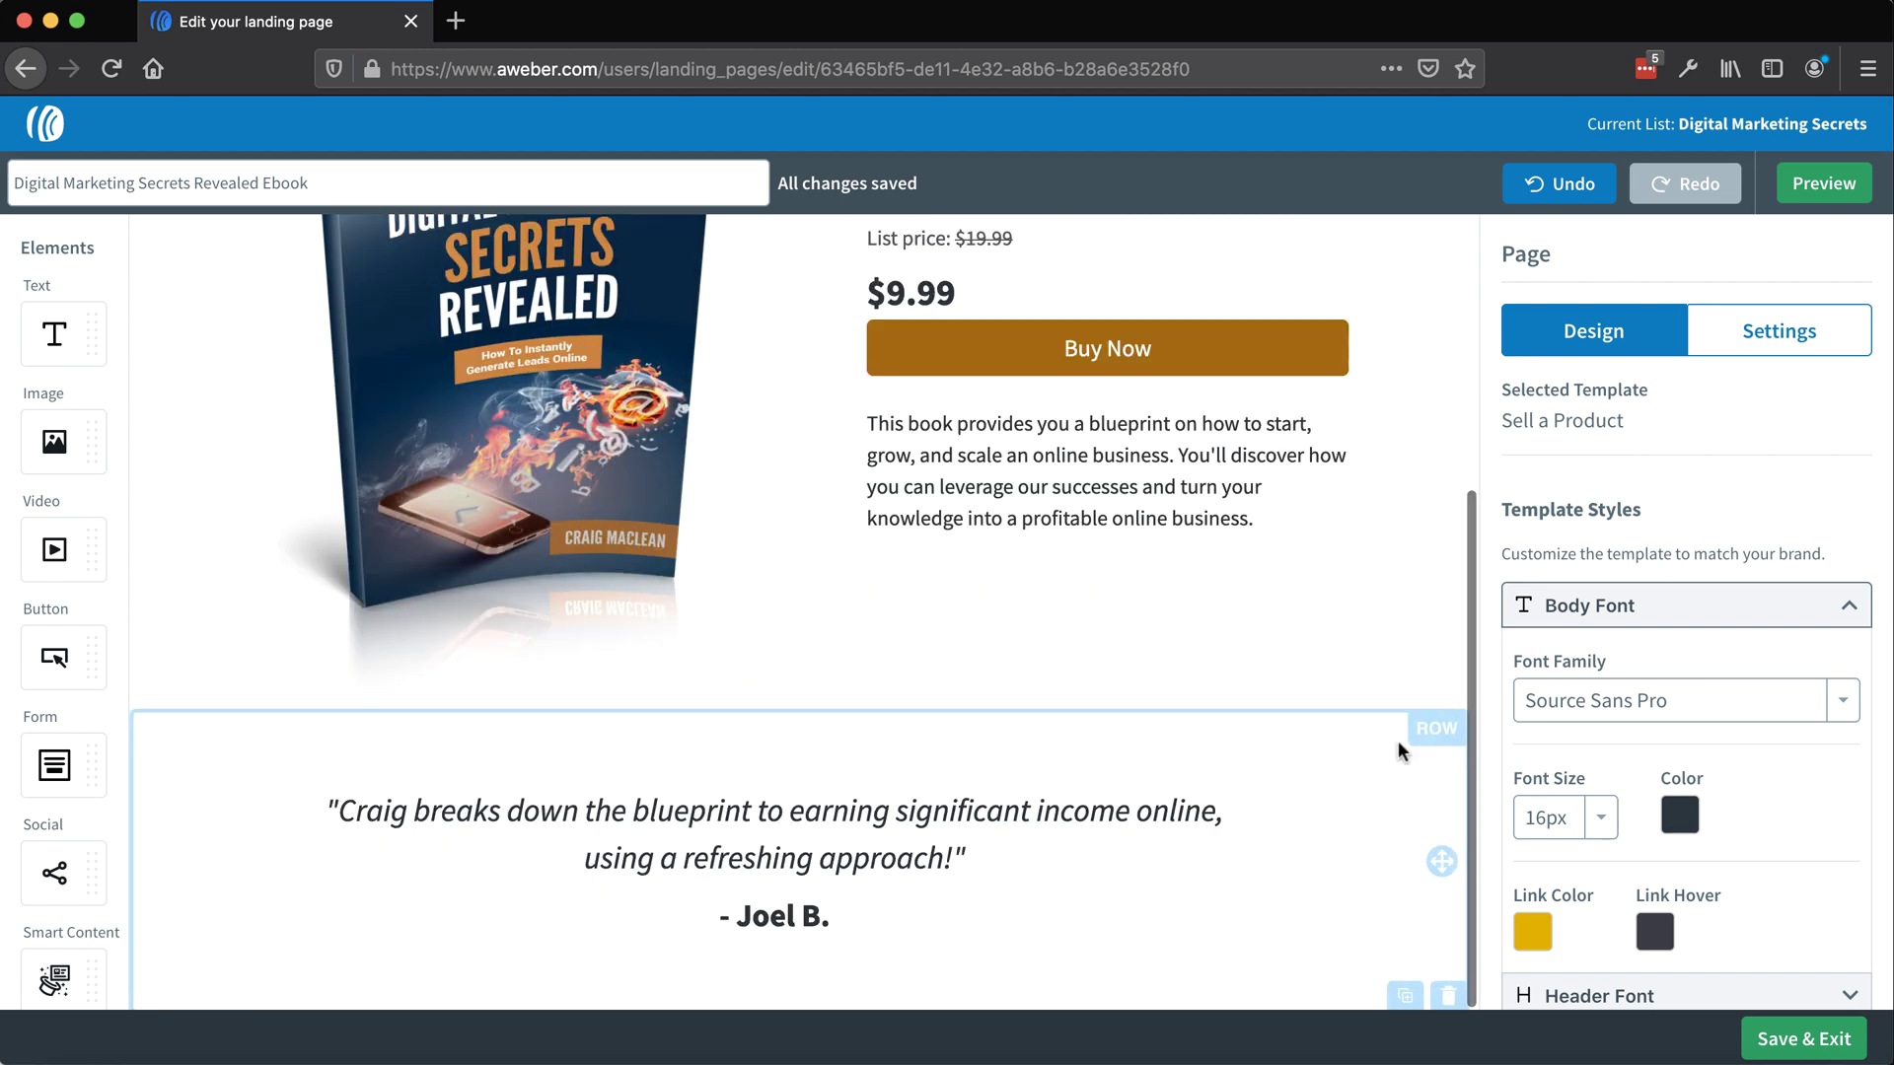
{"action": "scroll", "coordinate": [1382, 568], "scroll_direction": "up", "scroll_amount": 4}
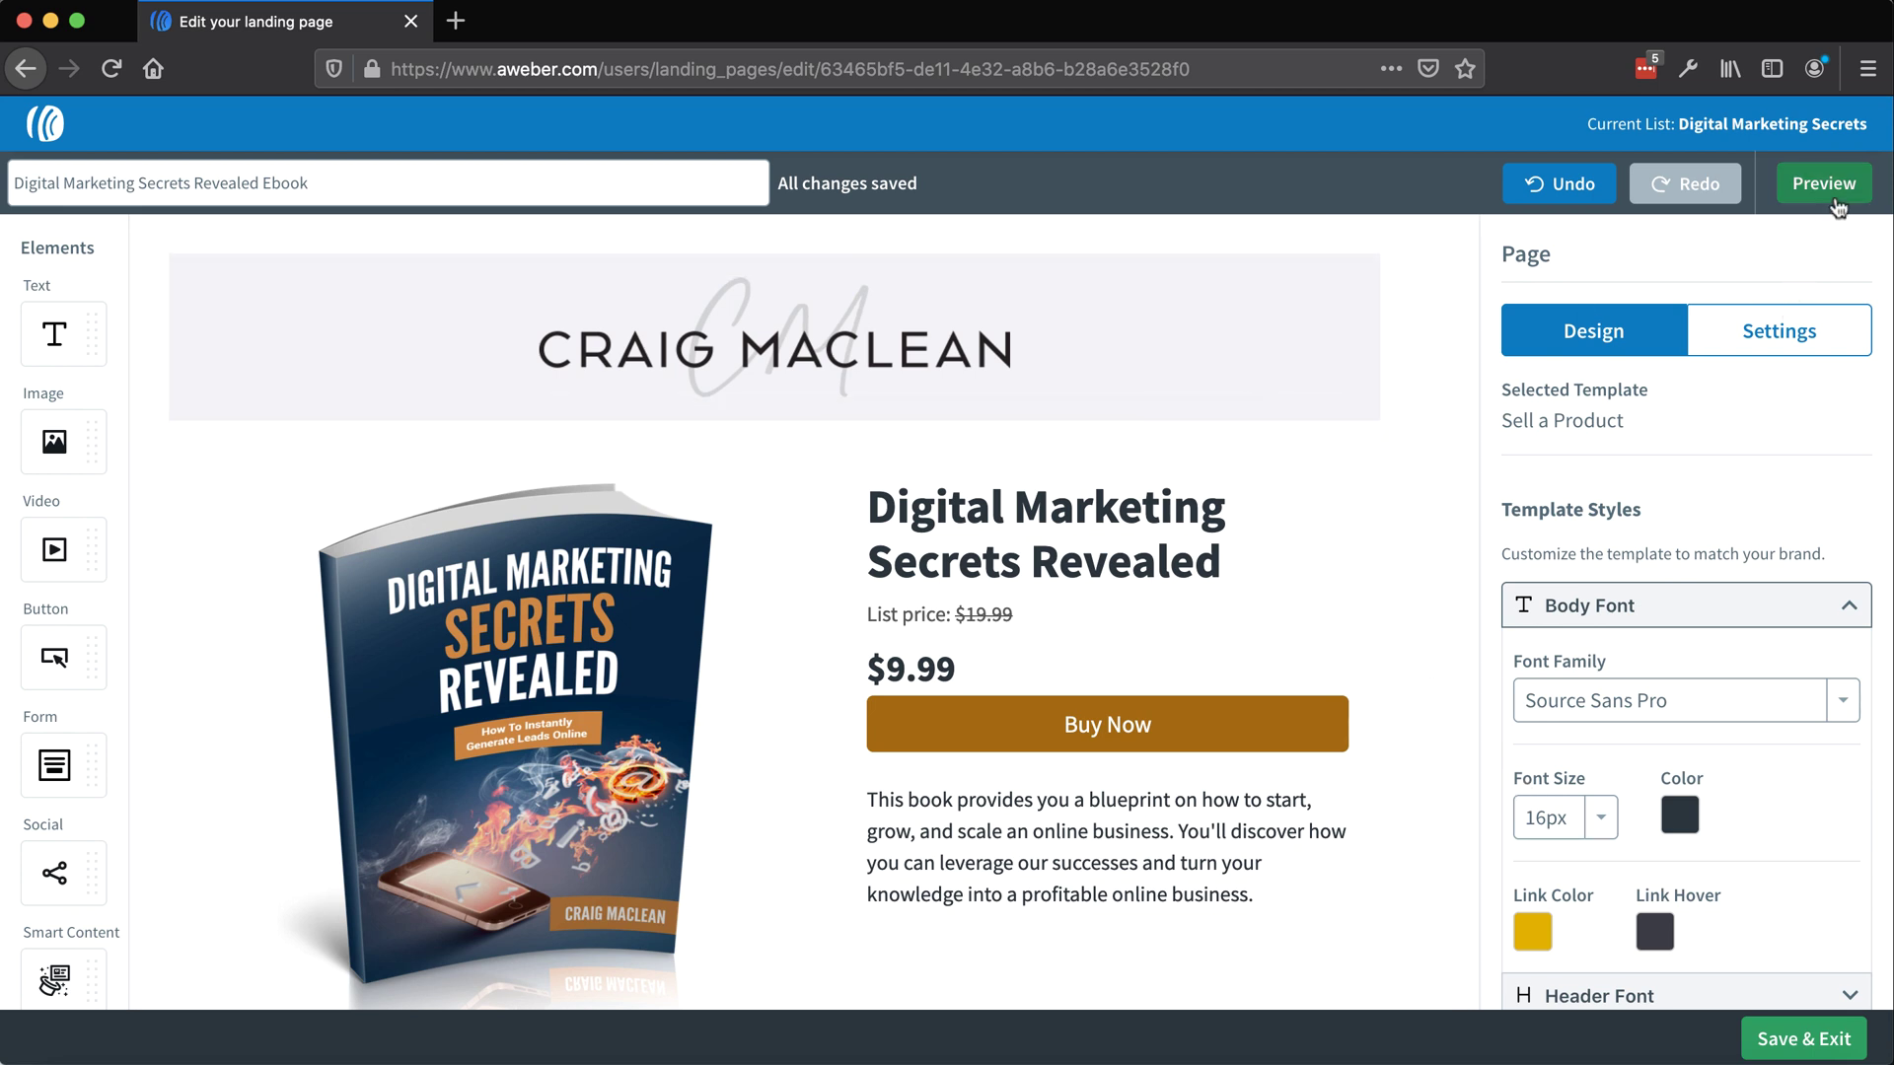
{"action": "left_click", "coordinate": [1848, 191]}
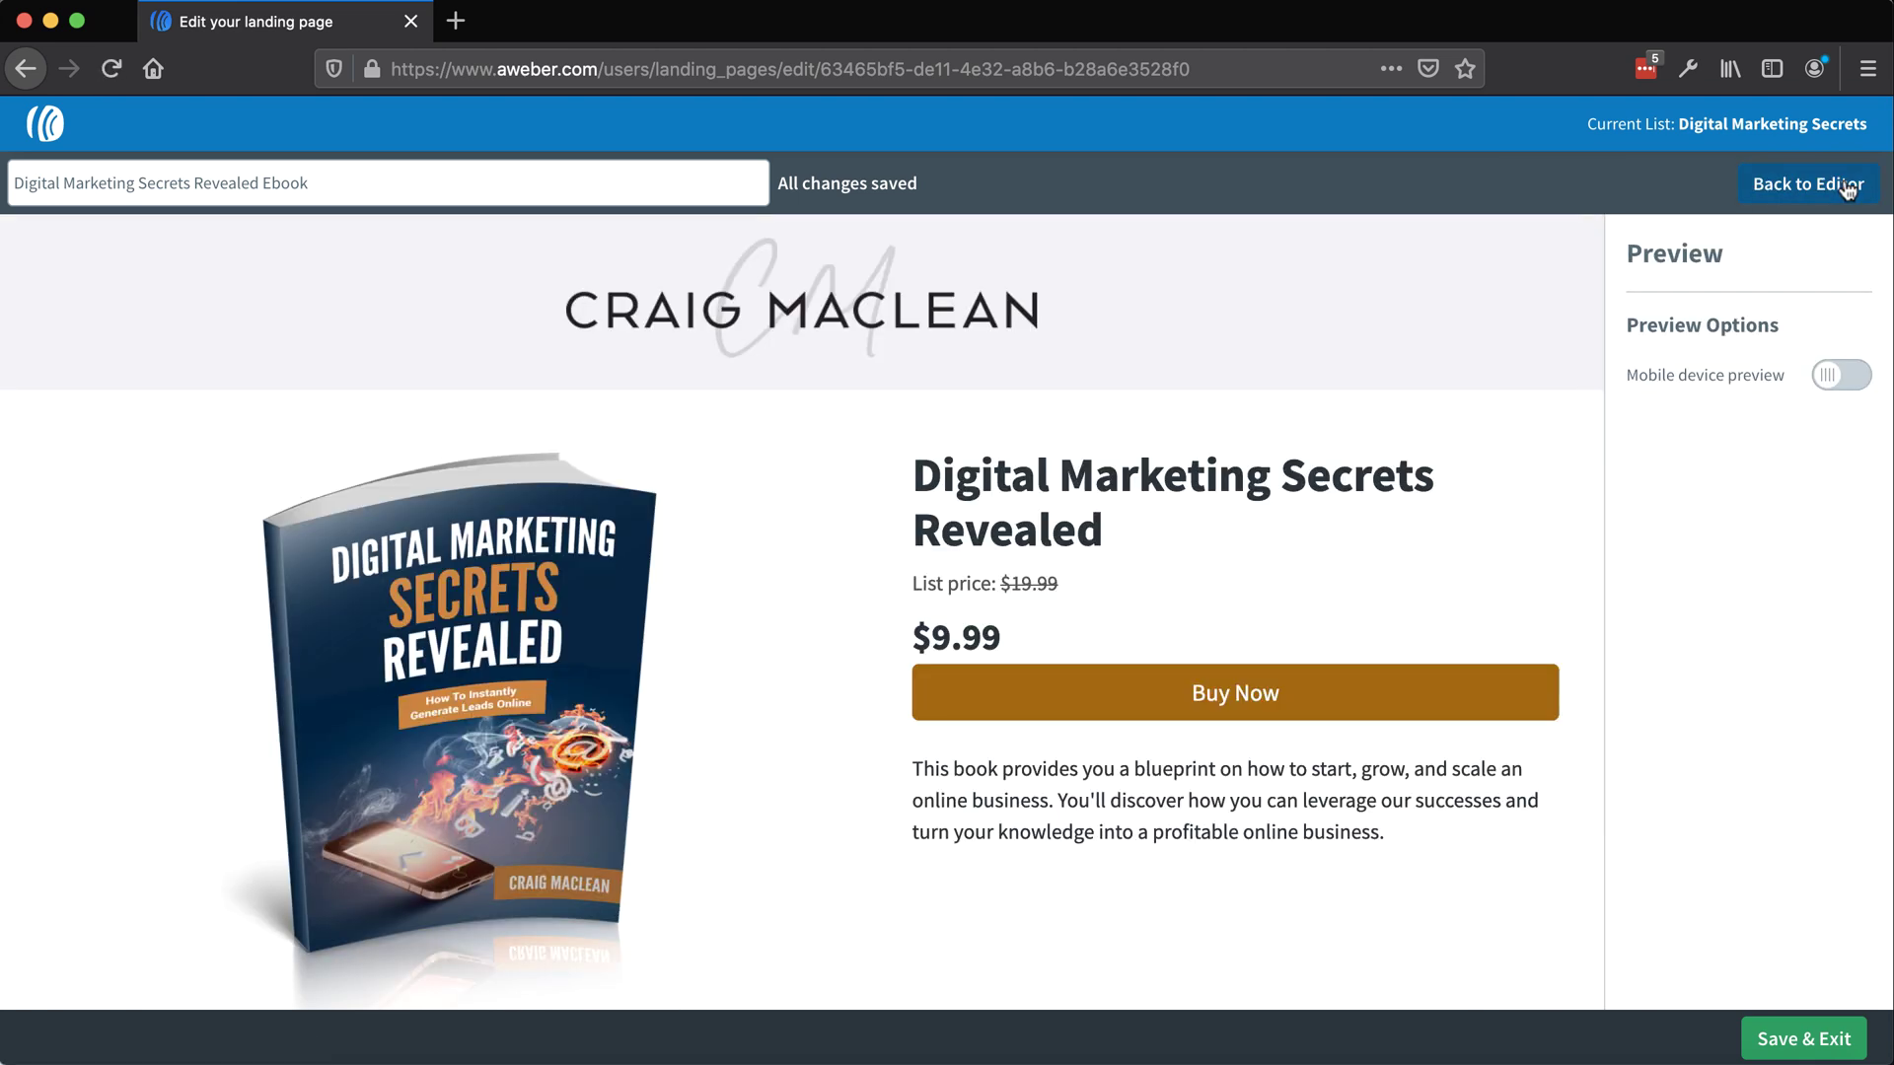
{"action": "scroll", "coordinate": [1403, 345], "scroll_direction": "down", "scroll_amount": 5}
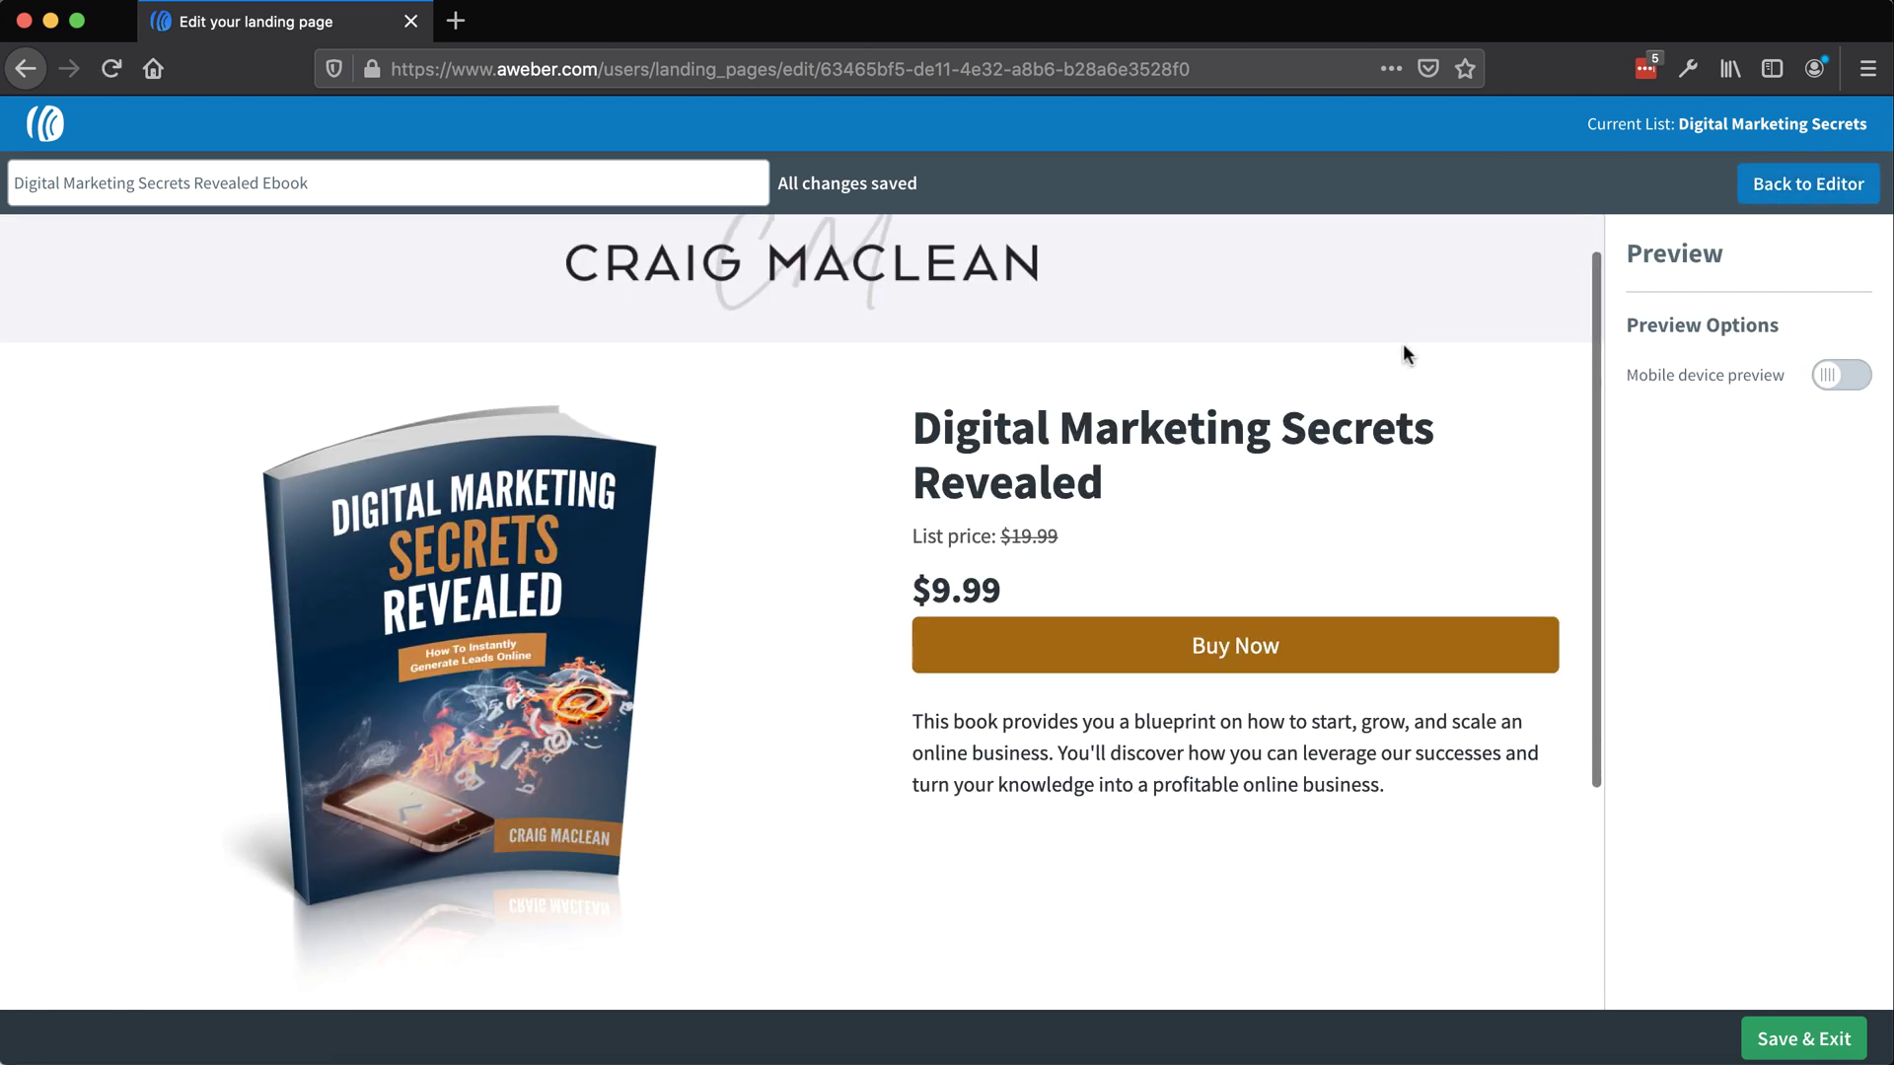
{"action": "scroll", "coordinate": [1395, 385], "scroll_direction": "up", "scroll_amount": 5}
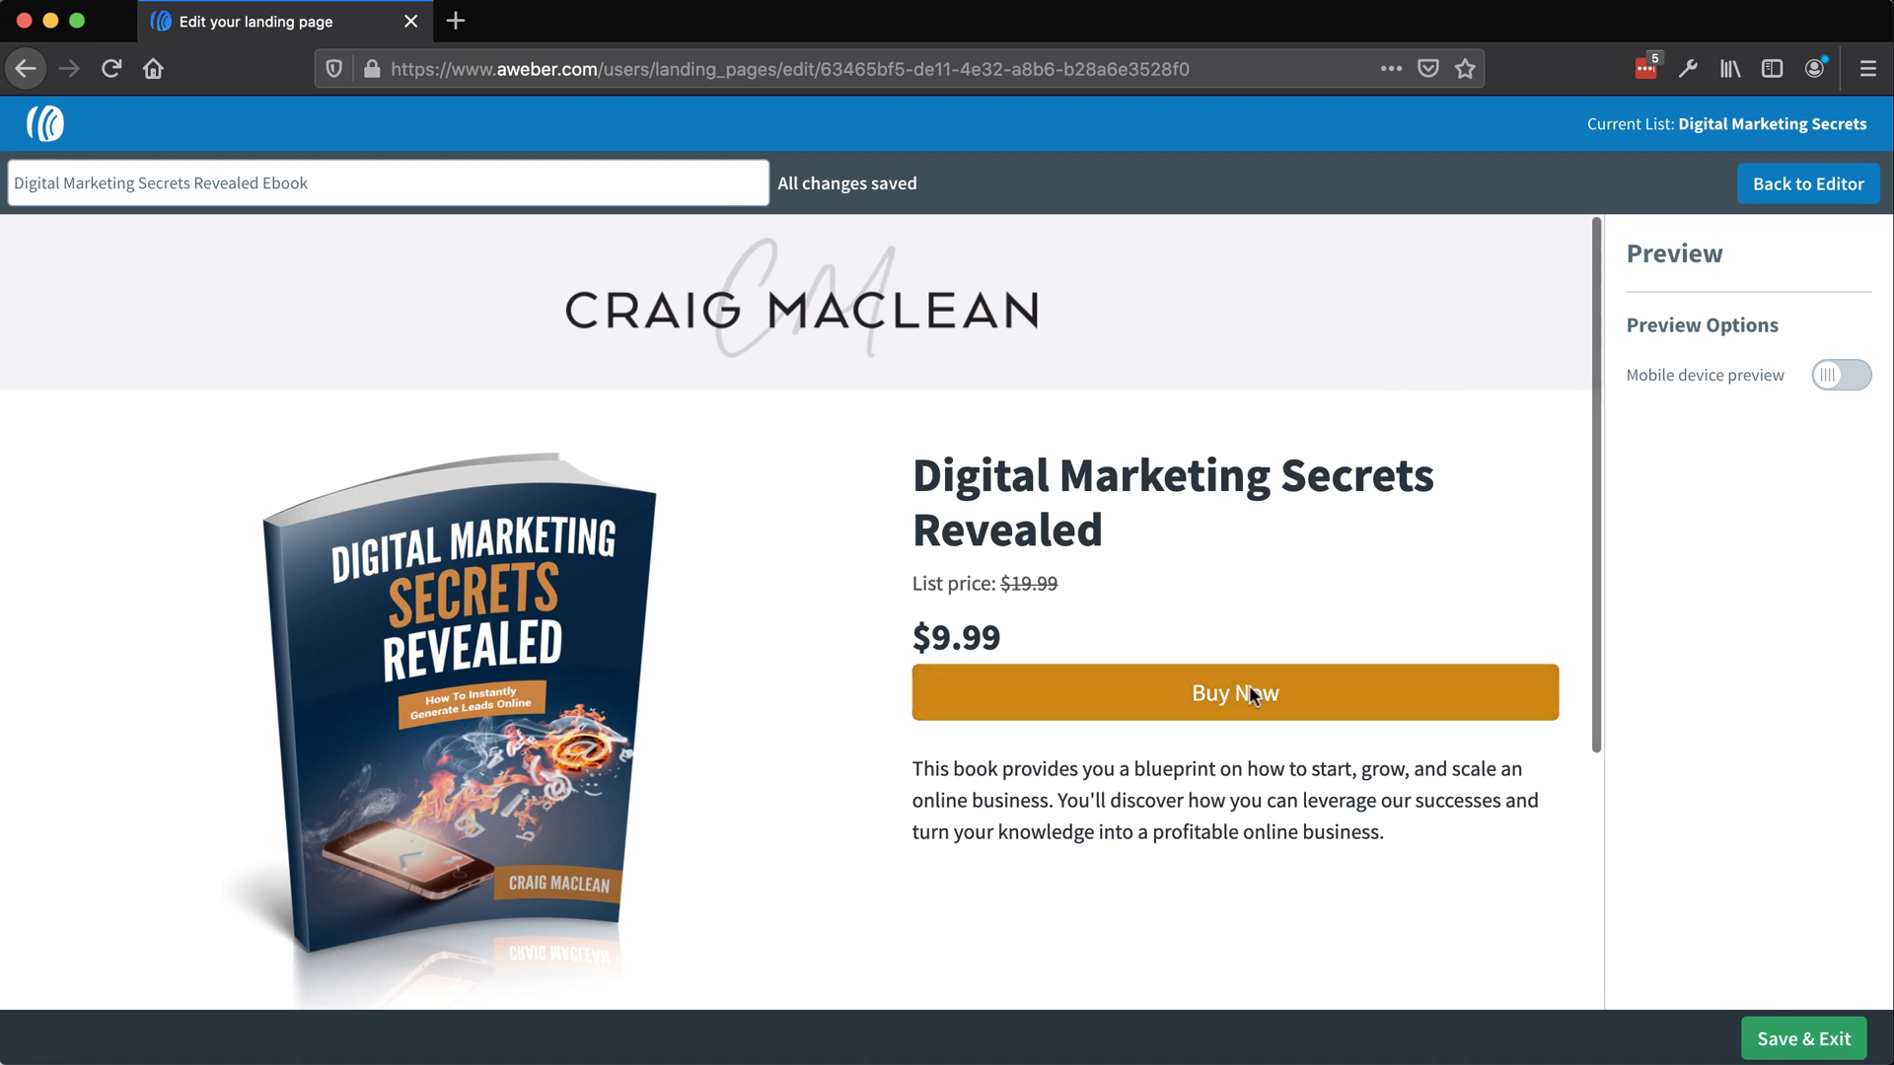
{"action": "left_click", "coordinate": [1249, 691]}
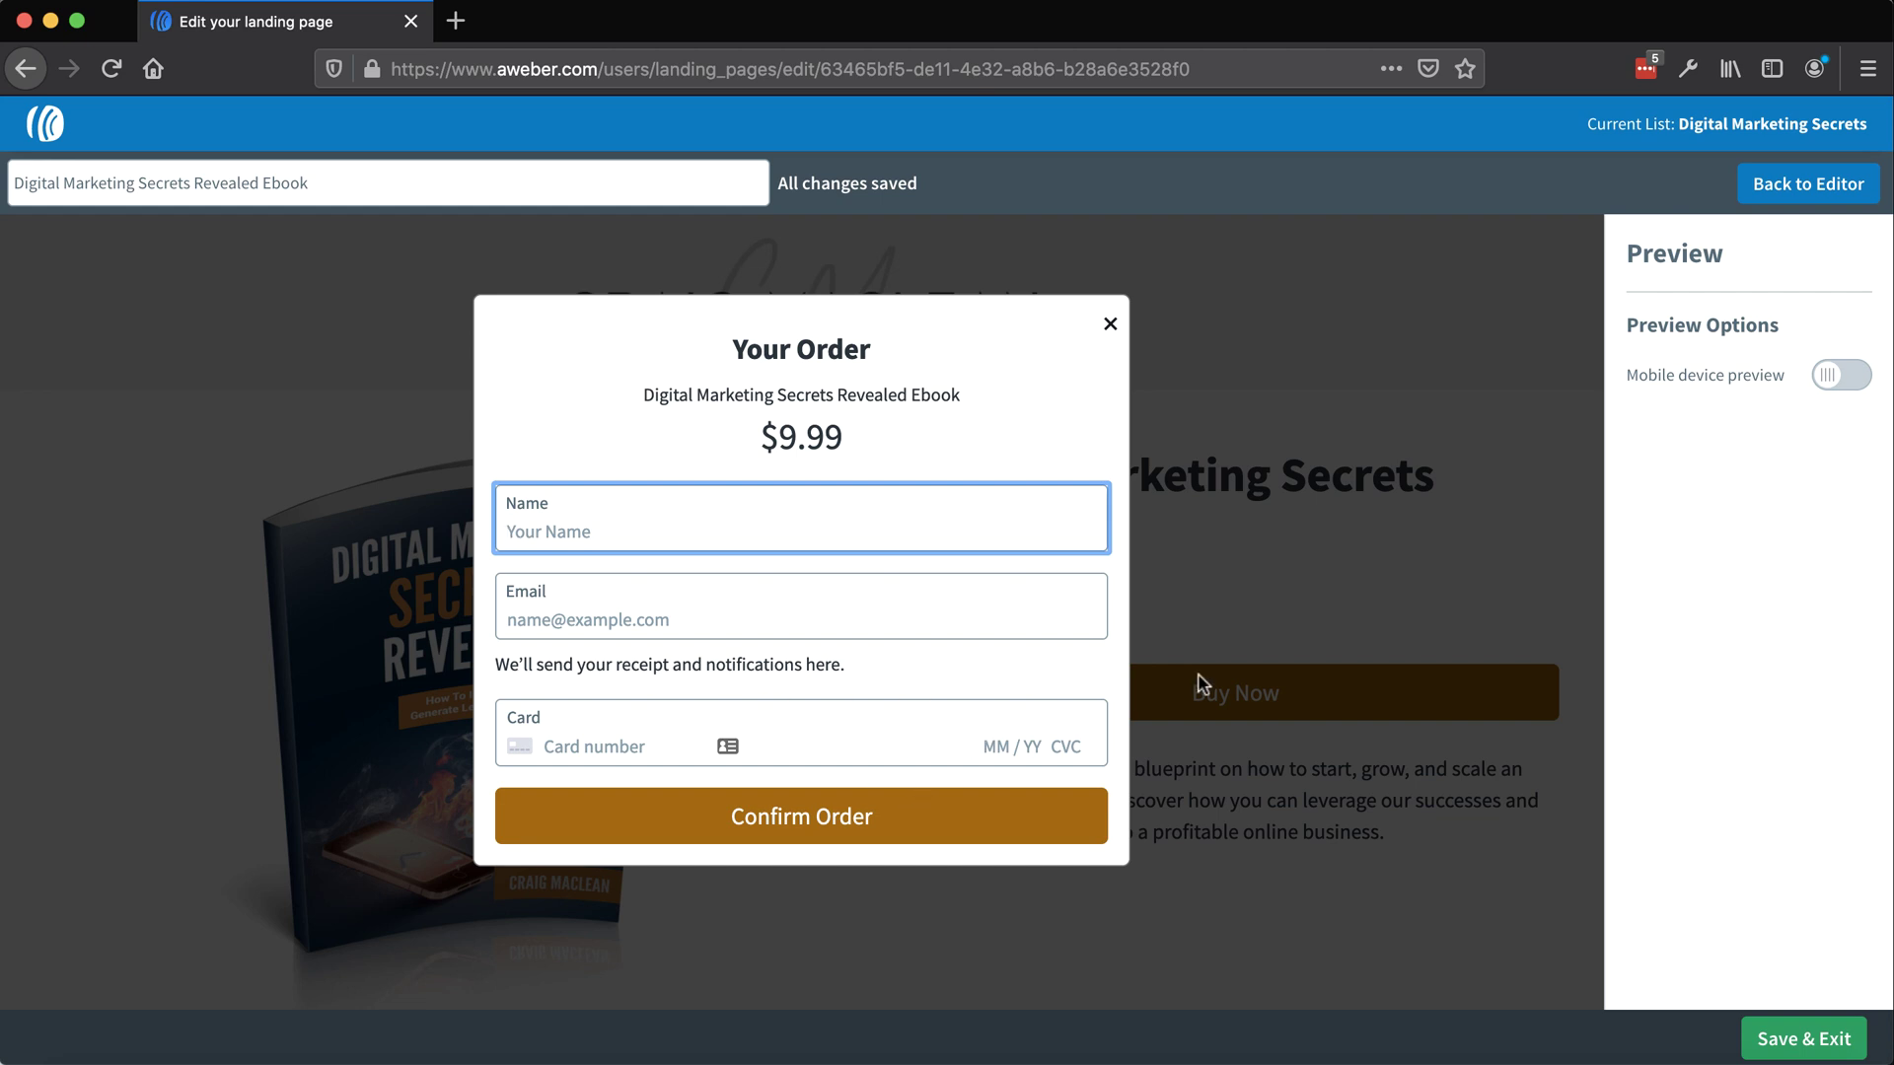
{"action": "left_click", "coordinate": [1228, 678]}
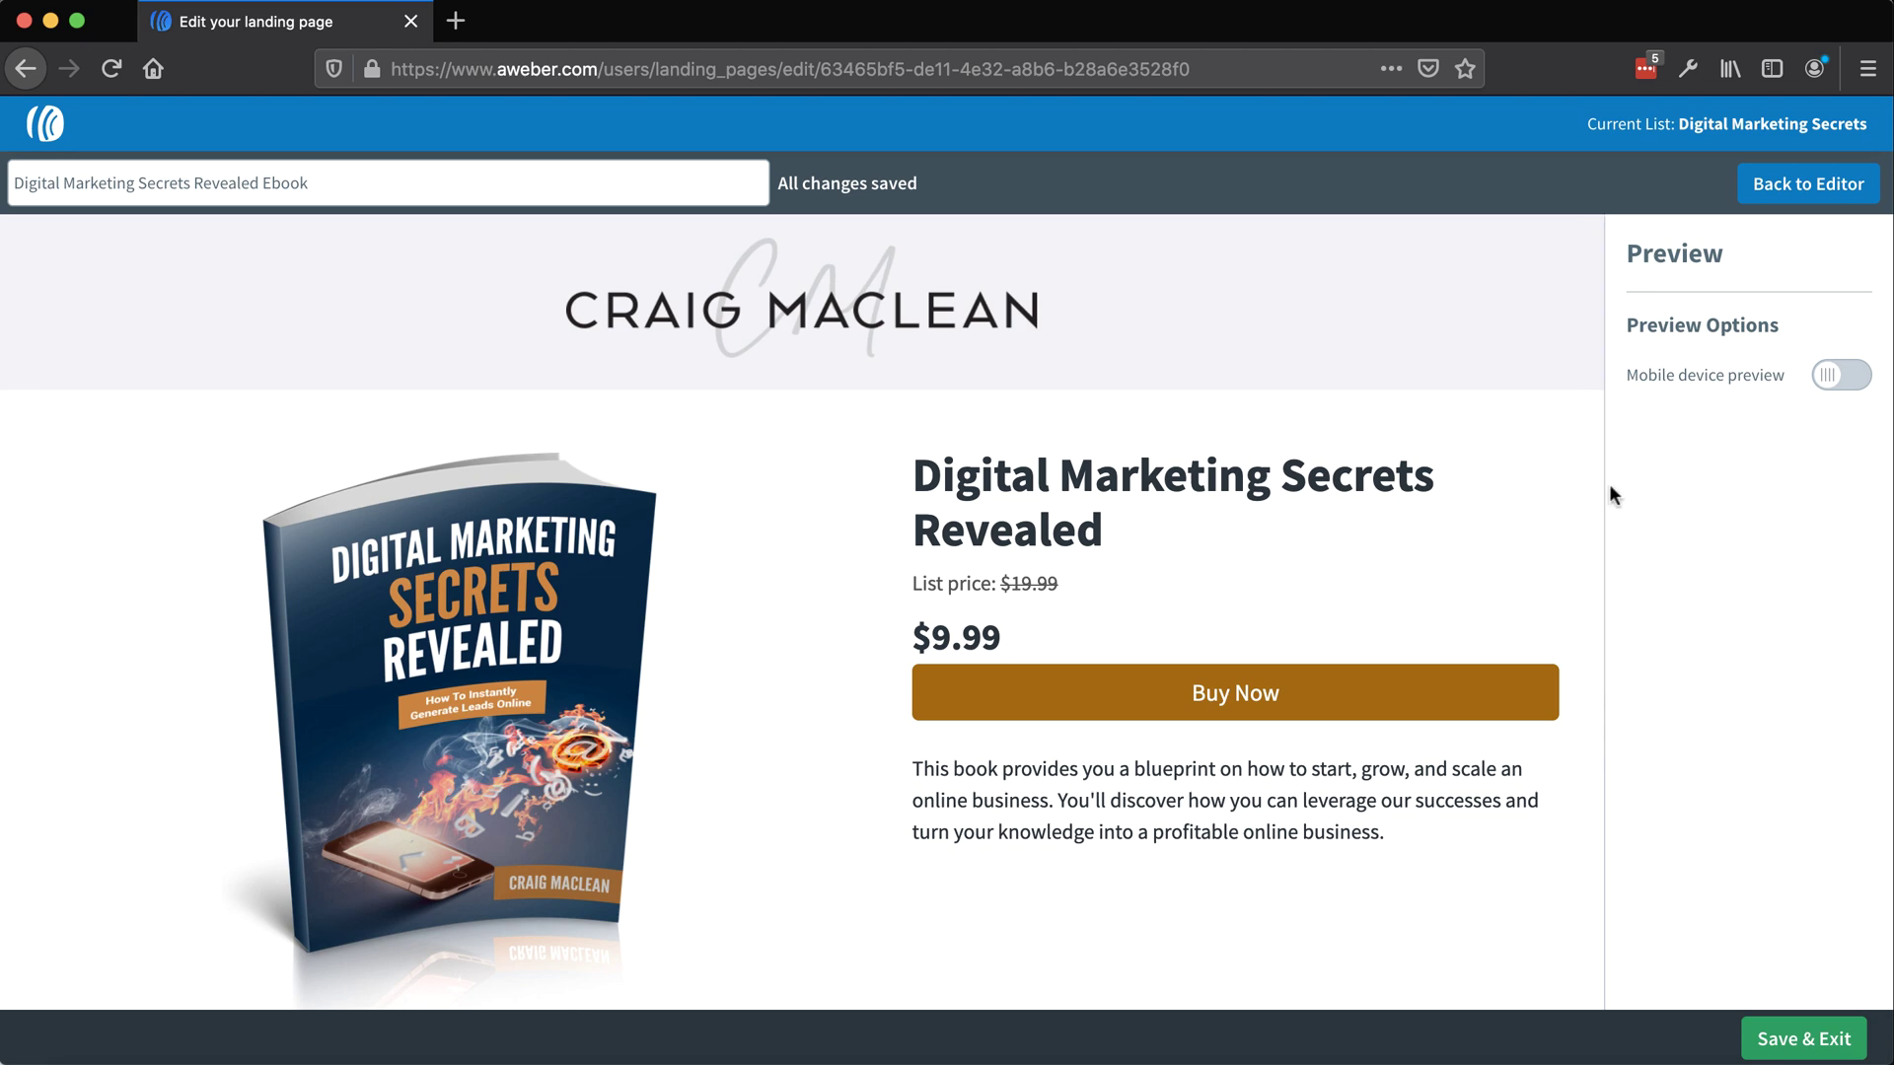
{"action": "left_click", "coordinate": [1837, 379]}
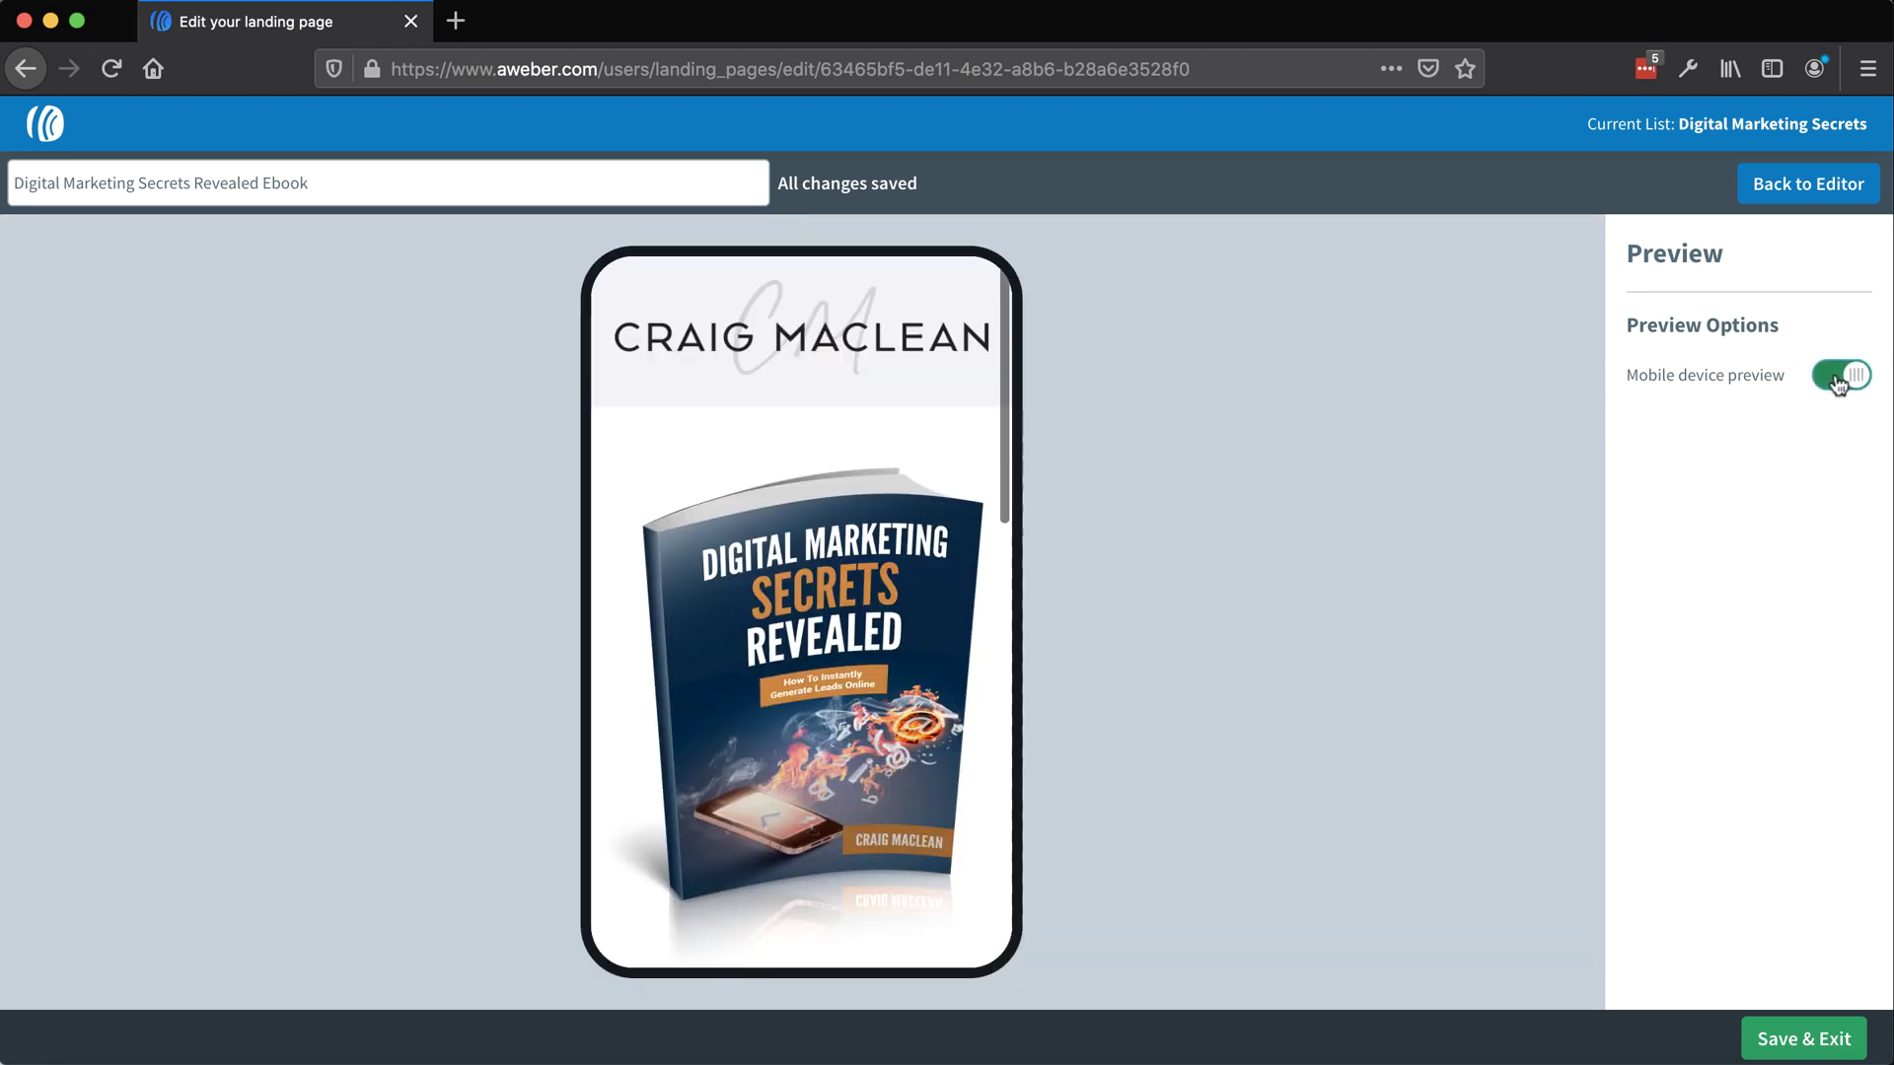
{"action": "scroll", "coordinate": [845, 446], "scroll_direction": "down", "scroll_amount": 3}
{"action": "scroll", "coordinate": [845, 446], "scroll_direction": "down", "scroll_amount": 8}
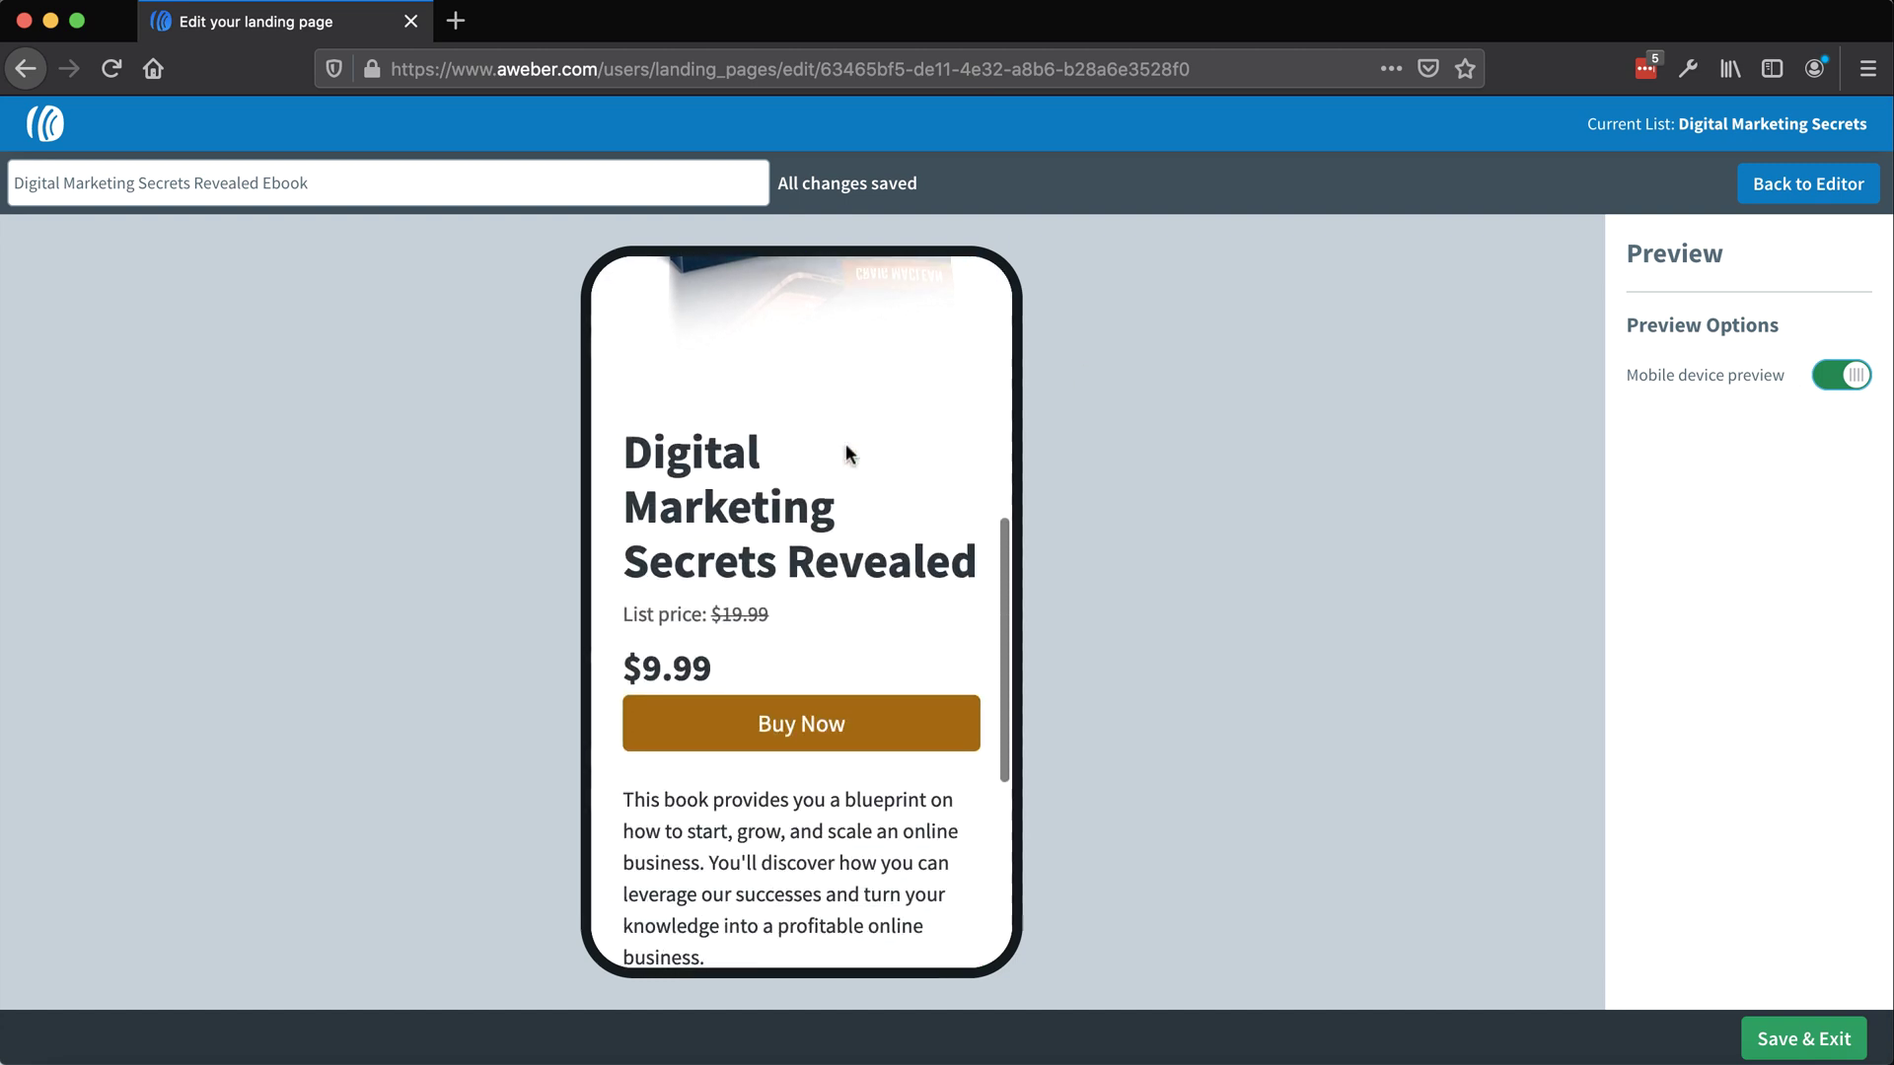
{"action": "scroll", "coordinate": [845, 446], "scroll_direction": "up", "scroll_amount": 10}
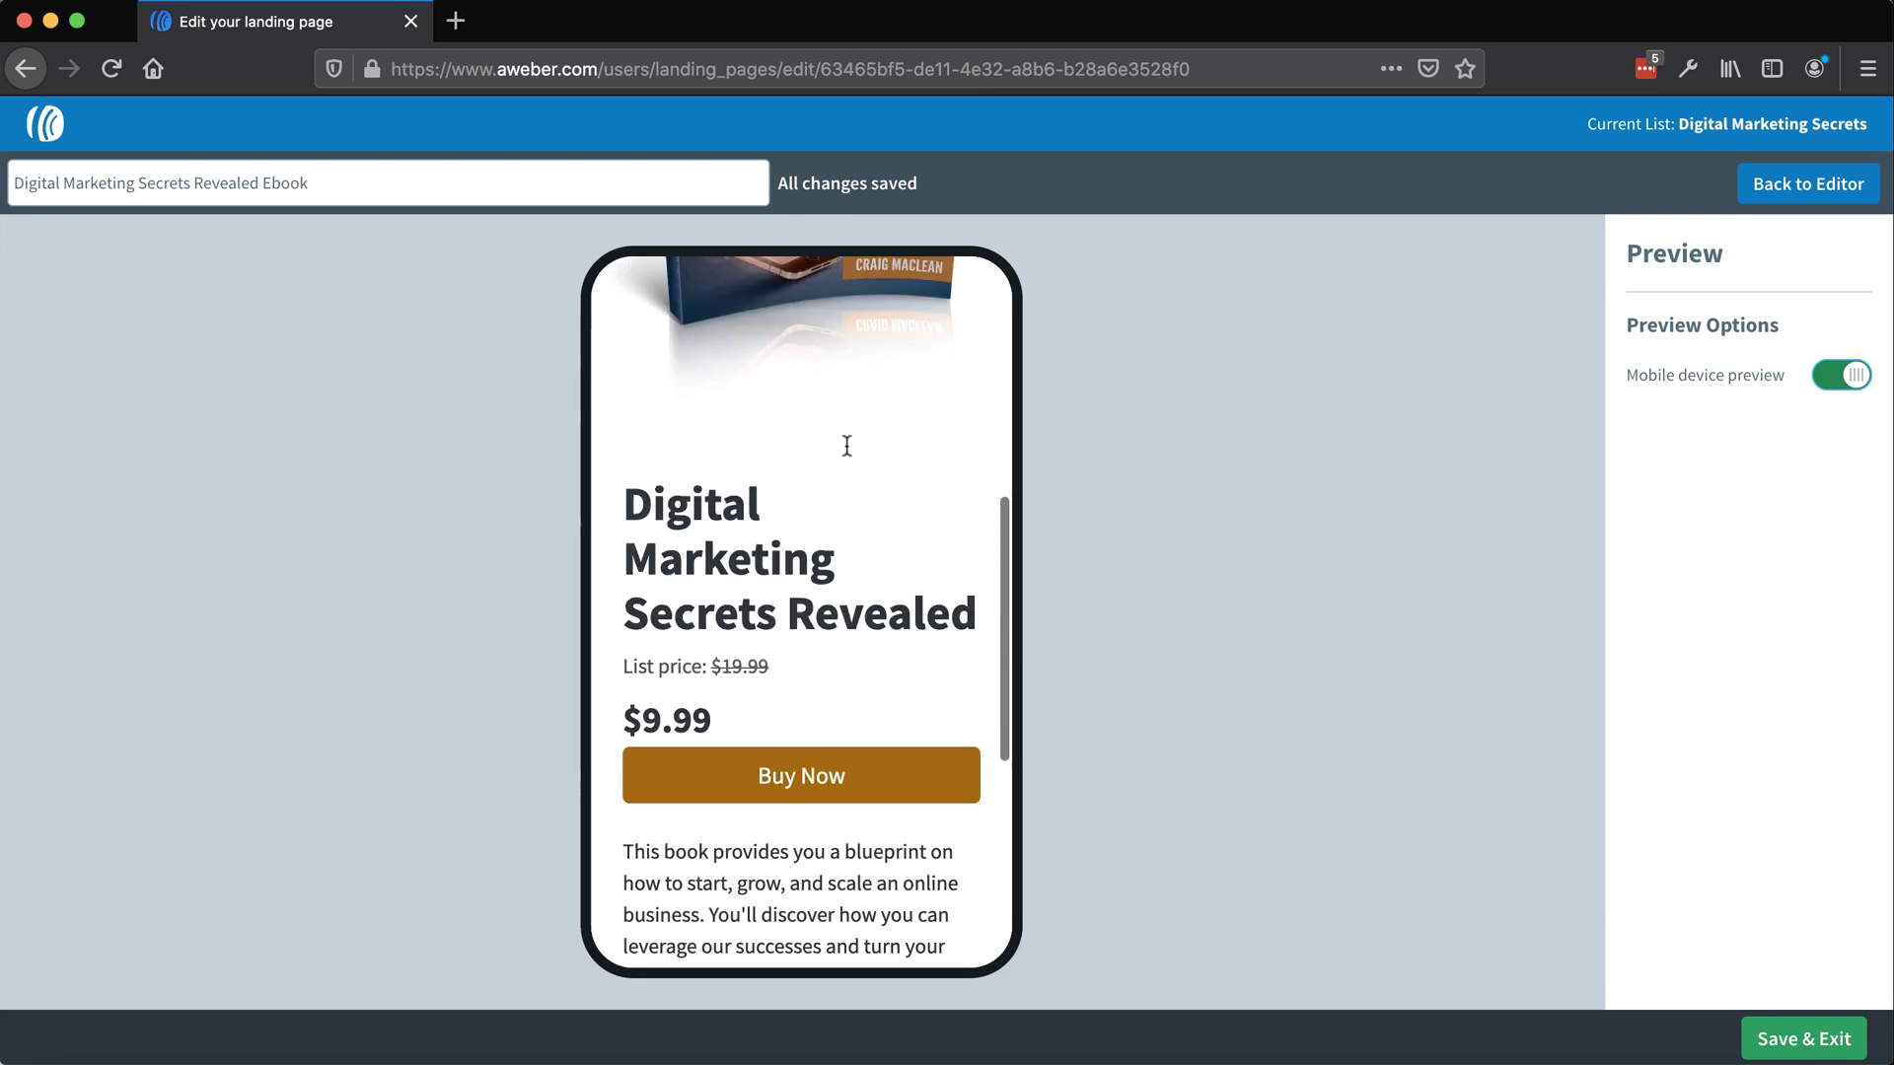
{"action": "left_click", "coordinate": [1849, 379]}
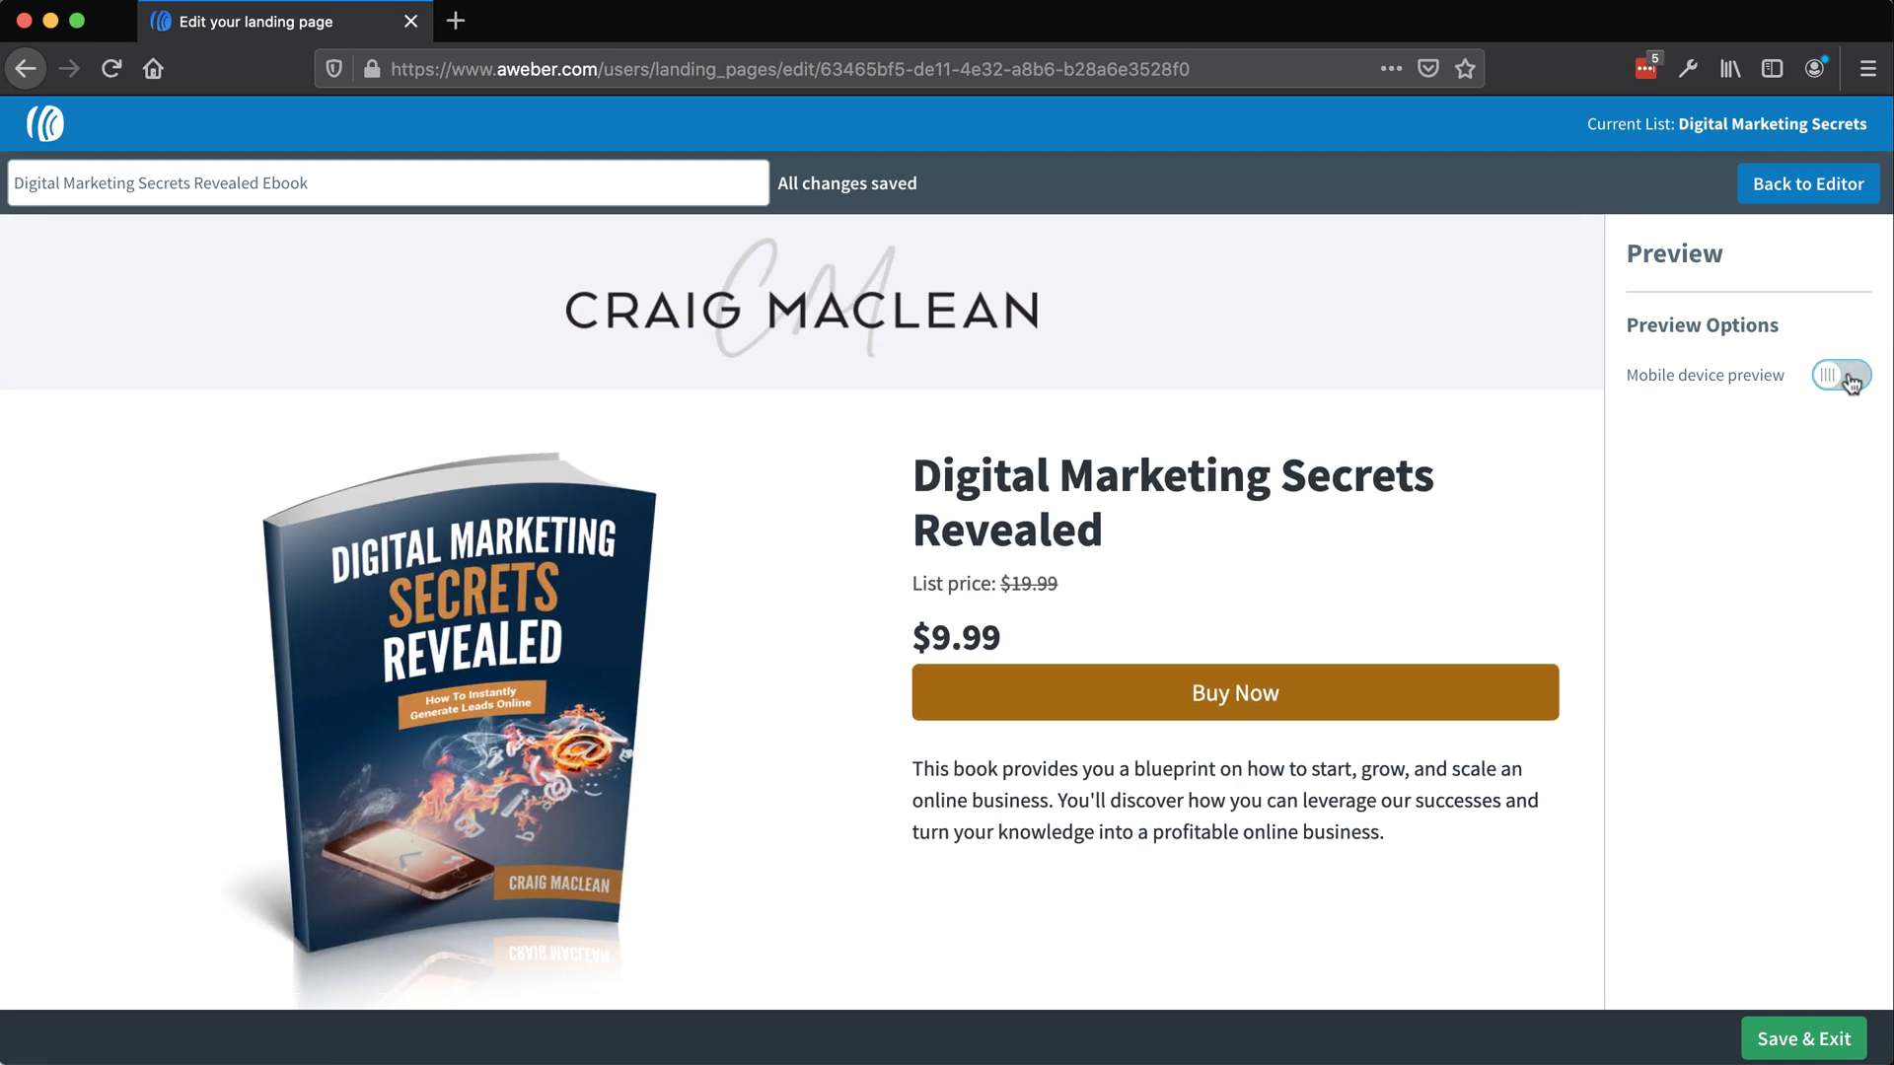
{"action": "left_click", "coordinate": [1801, 186]}
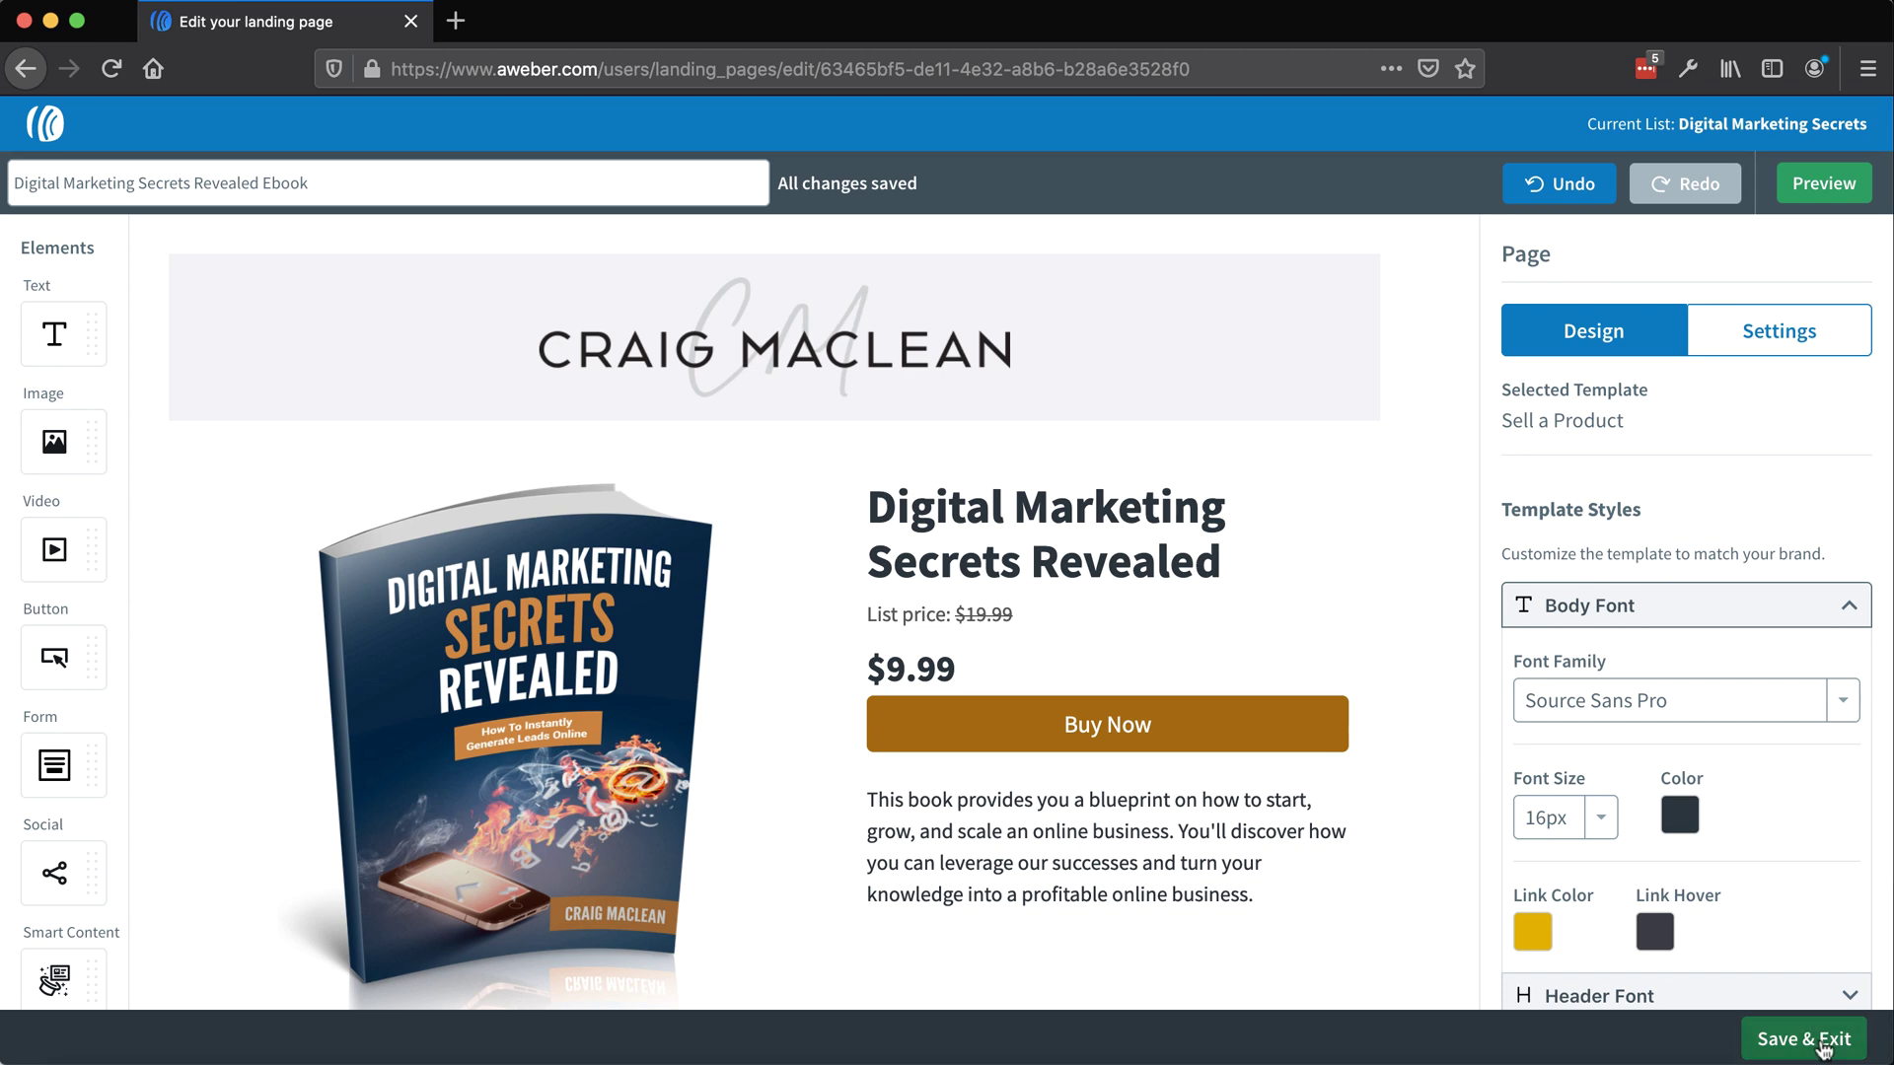
Step: Save and publish the ebook landing page, then test its live Buy Now order form
{"action": "left_click", "coordinate": [1823, 1049]}
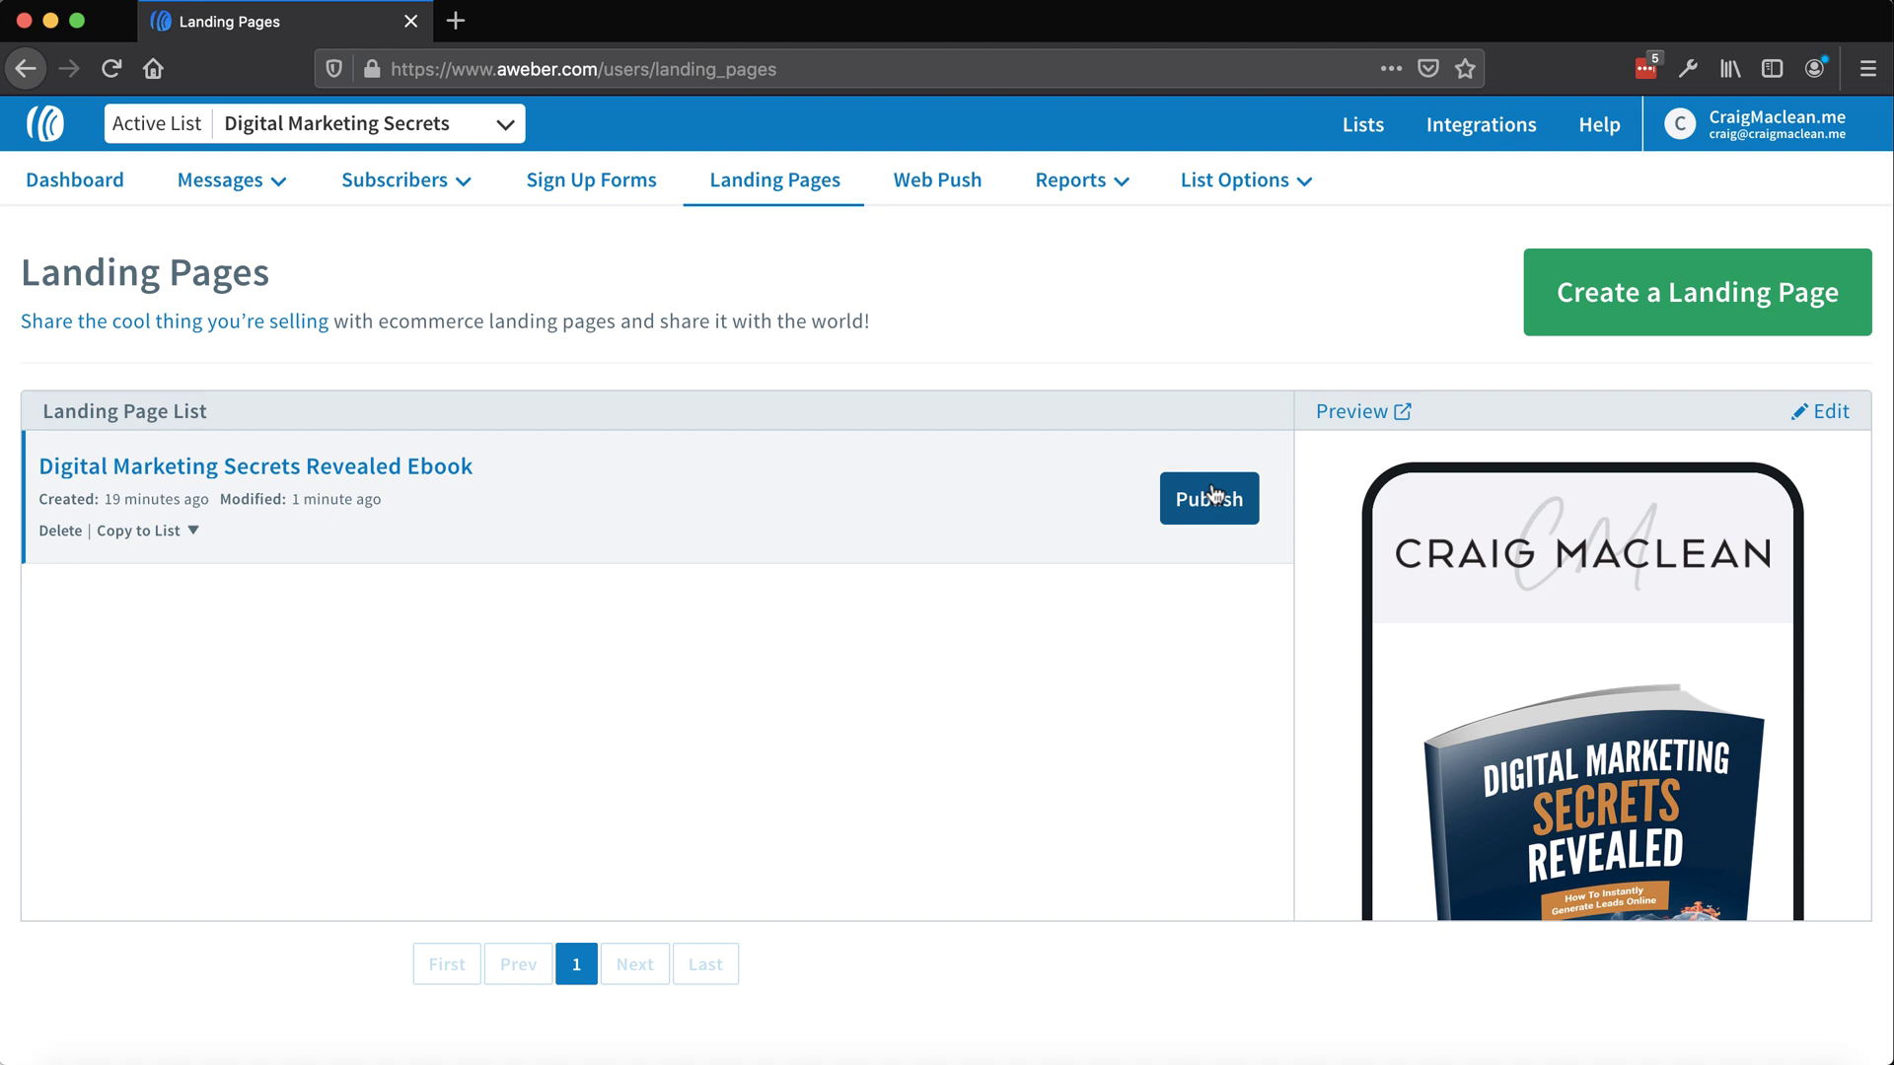
{"action": "left_click", "coordinate": [1214, 496]}
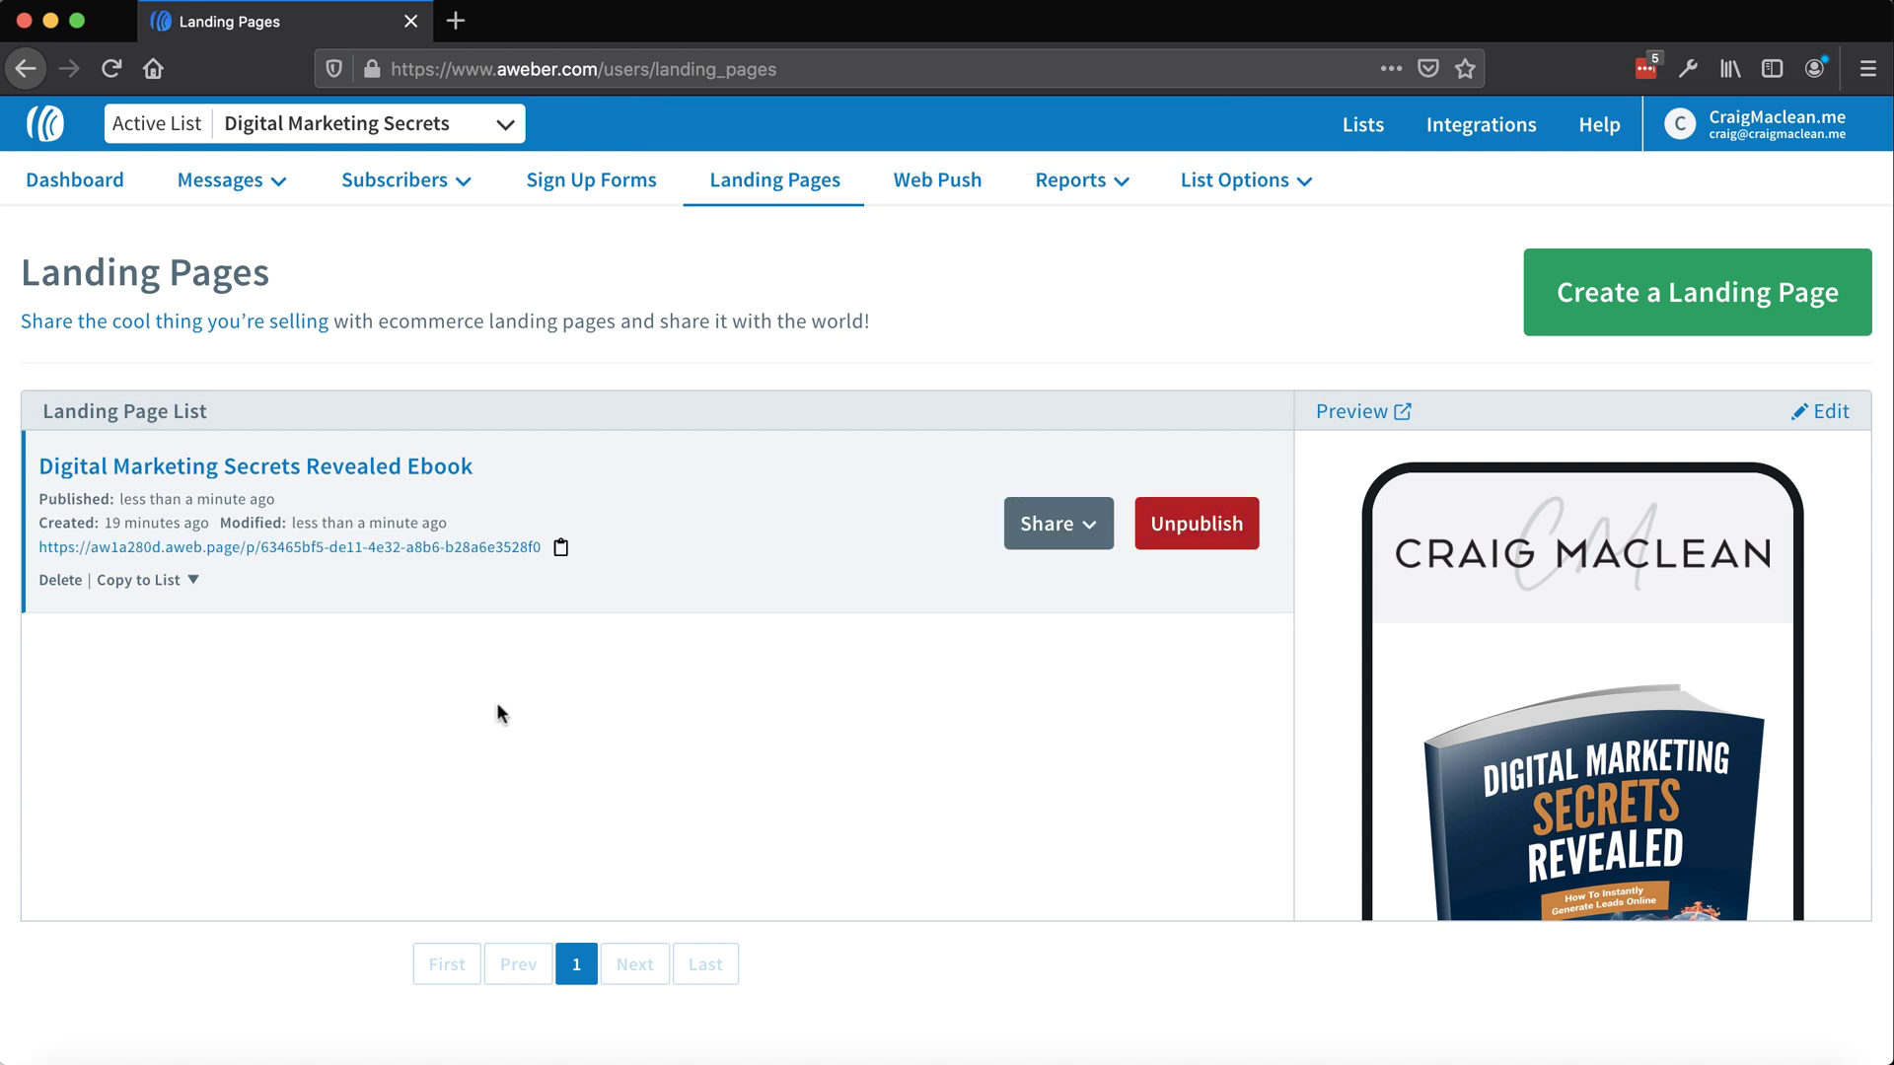
{"action": "left_click", "coordinate": [481, 553]}
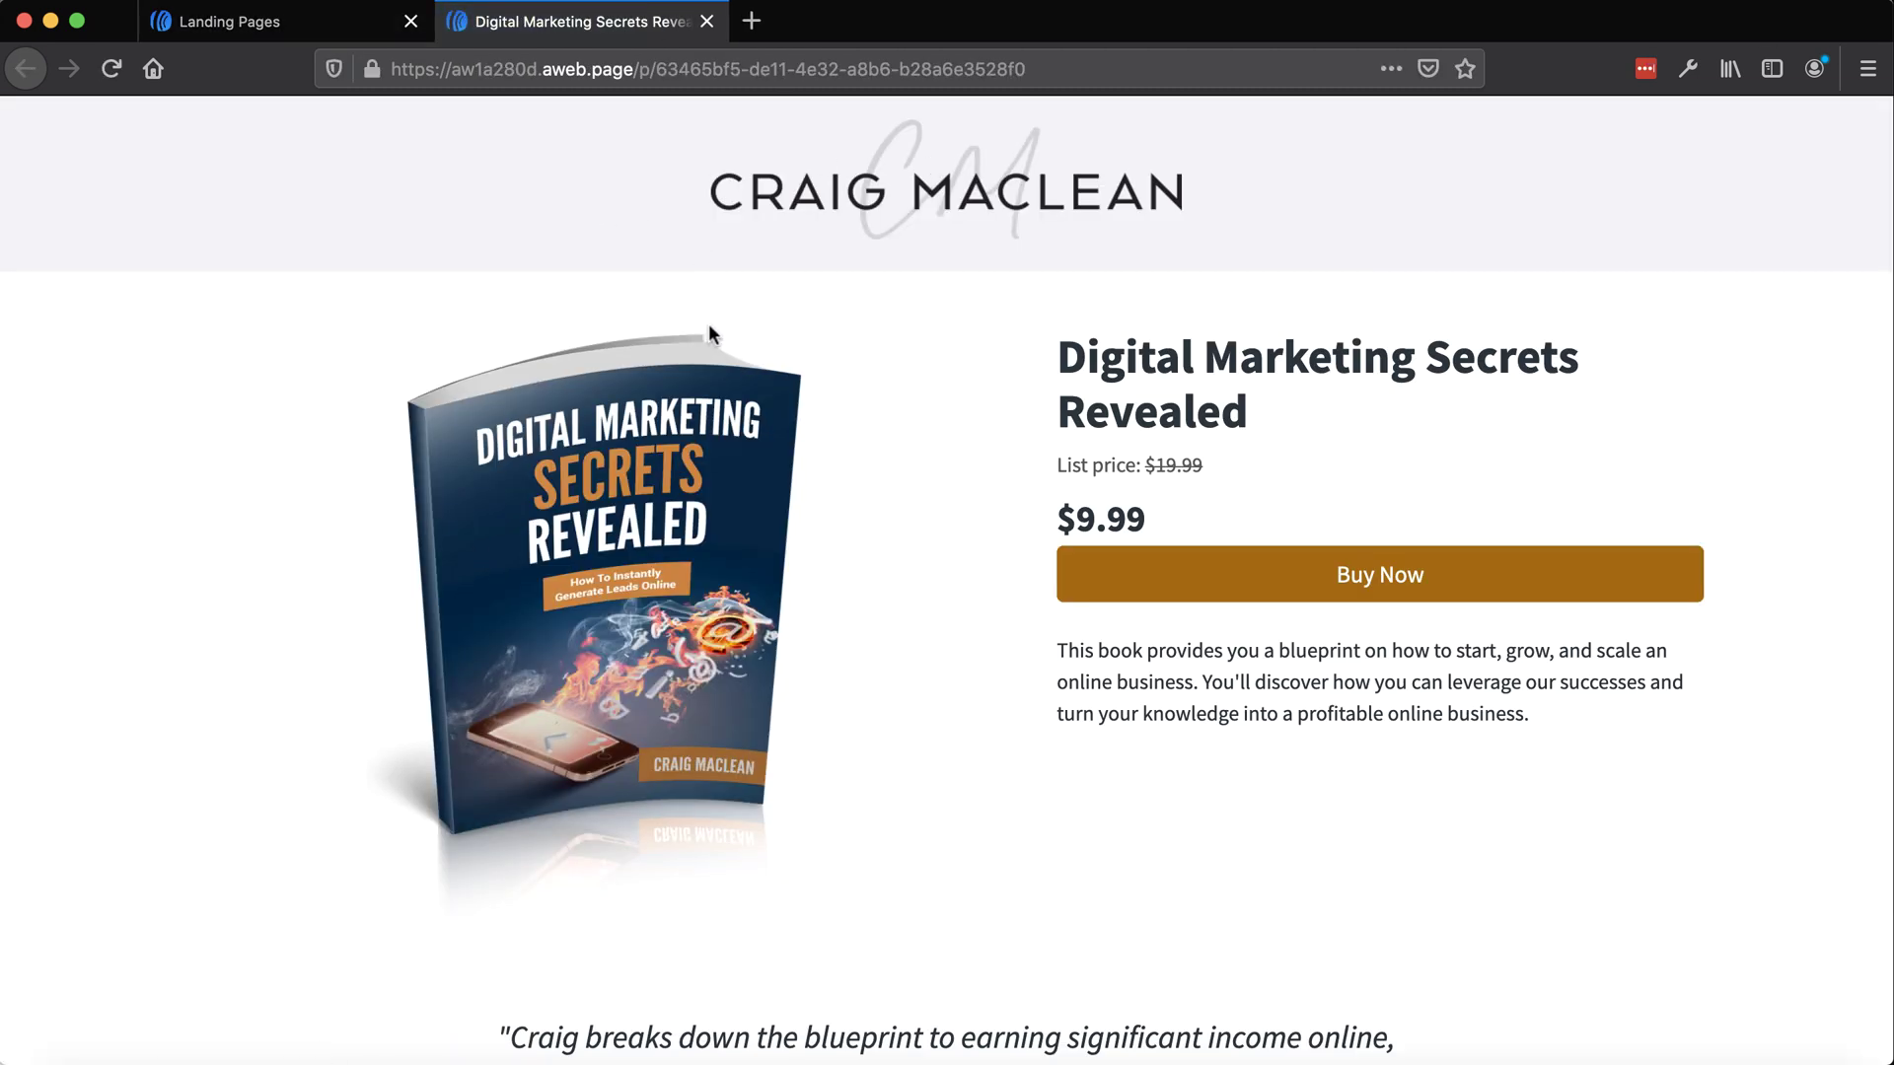
{"action": "scroll", "coordinate": [710, 330], "scroll_direction": "down", "scroll_amount": 3}
{"action": "scroll", "coordinate": [712, 335], "scroll_direction": "up", "scroll_amount": 3}
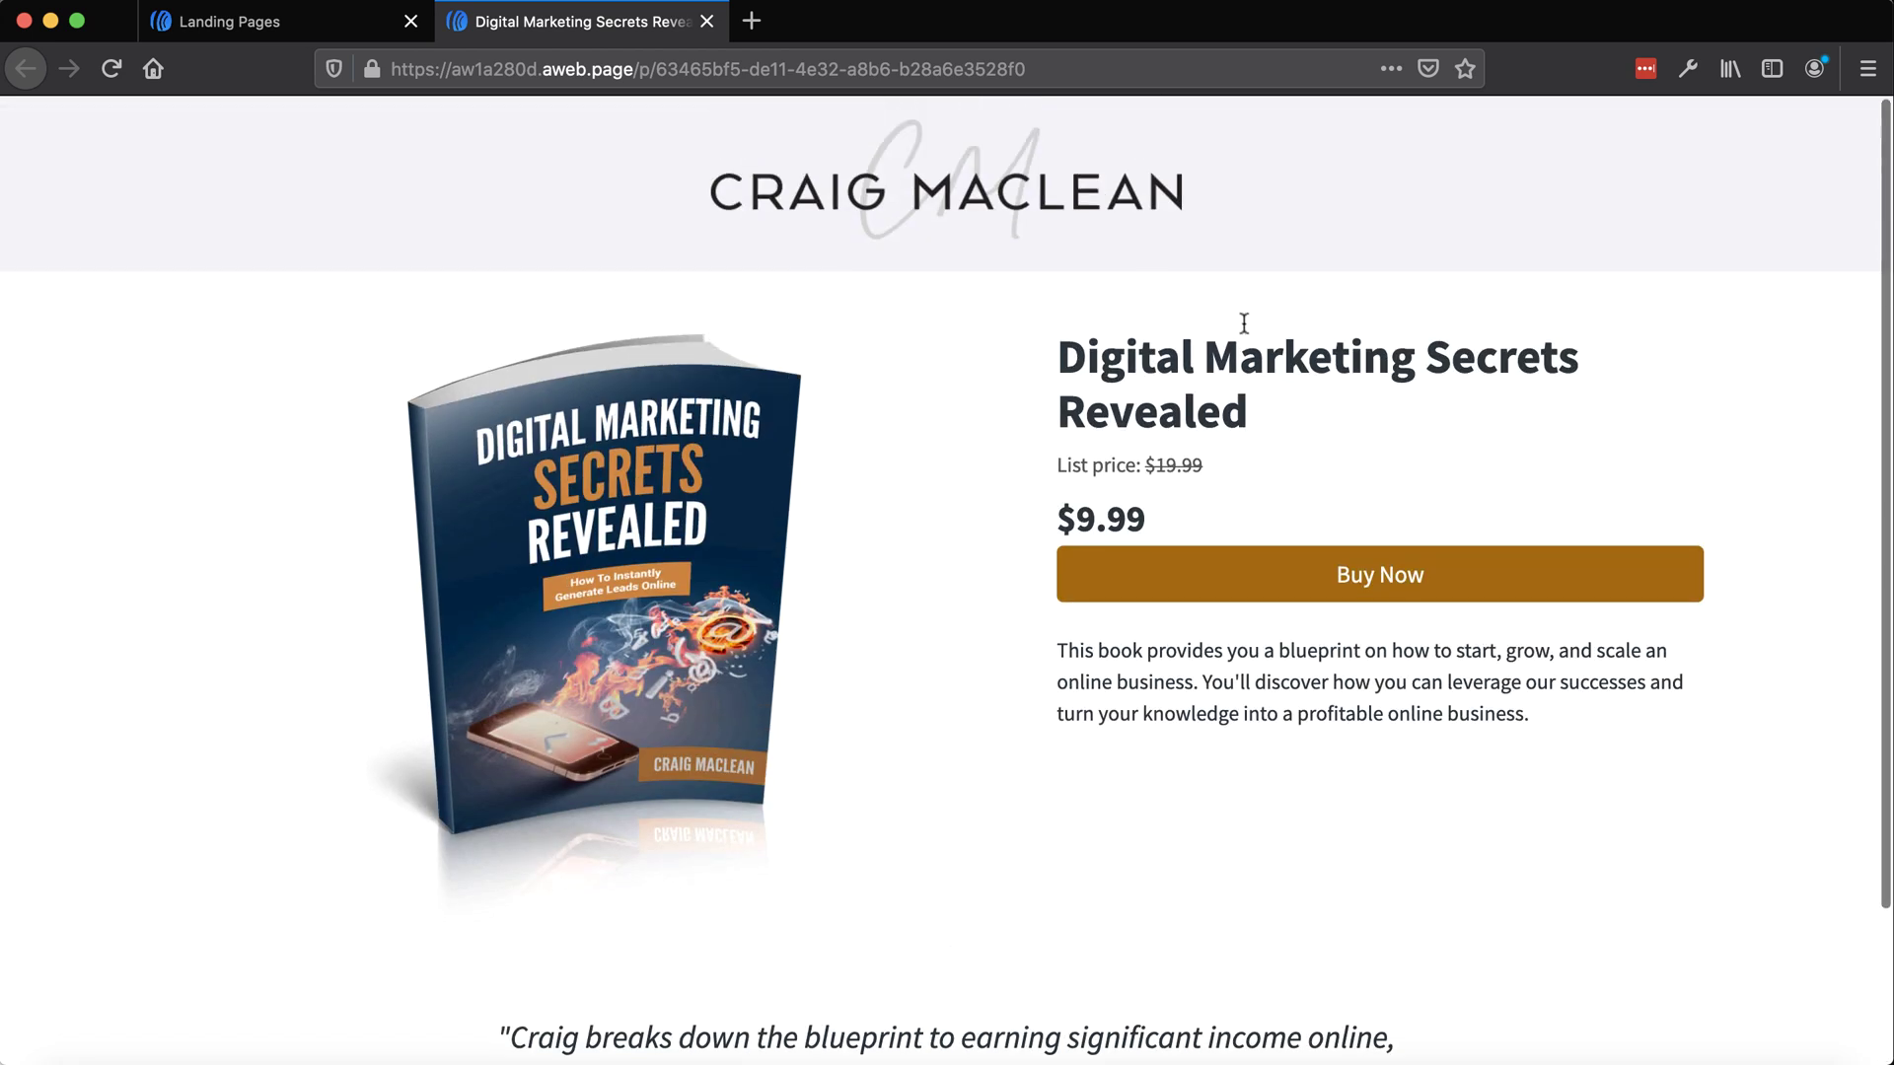
{"action": "left_click", "coordinate": [1355, 578]}
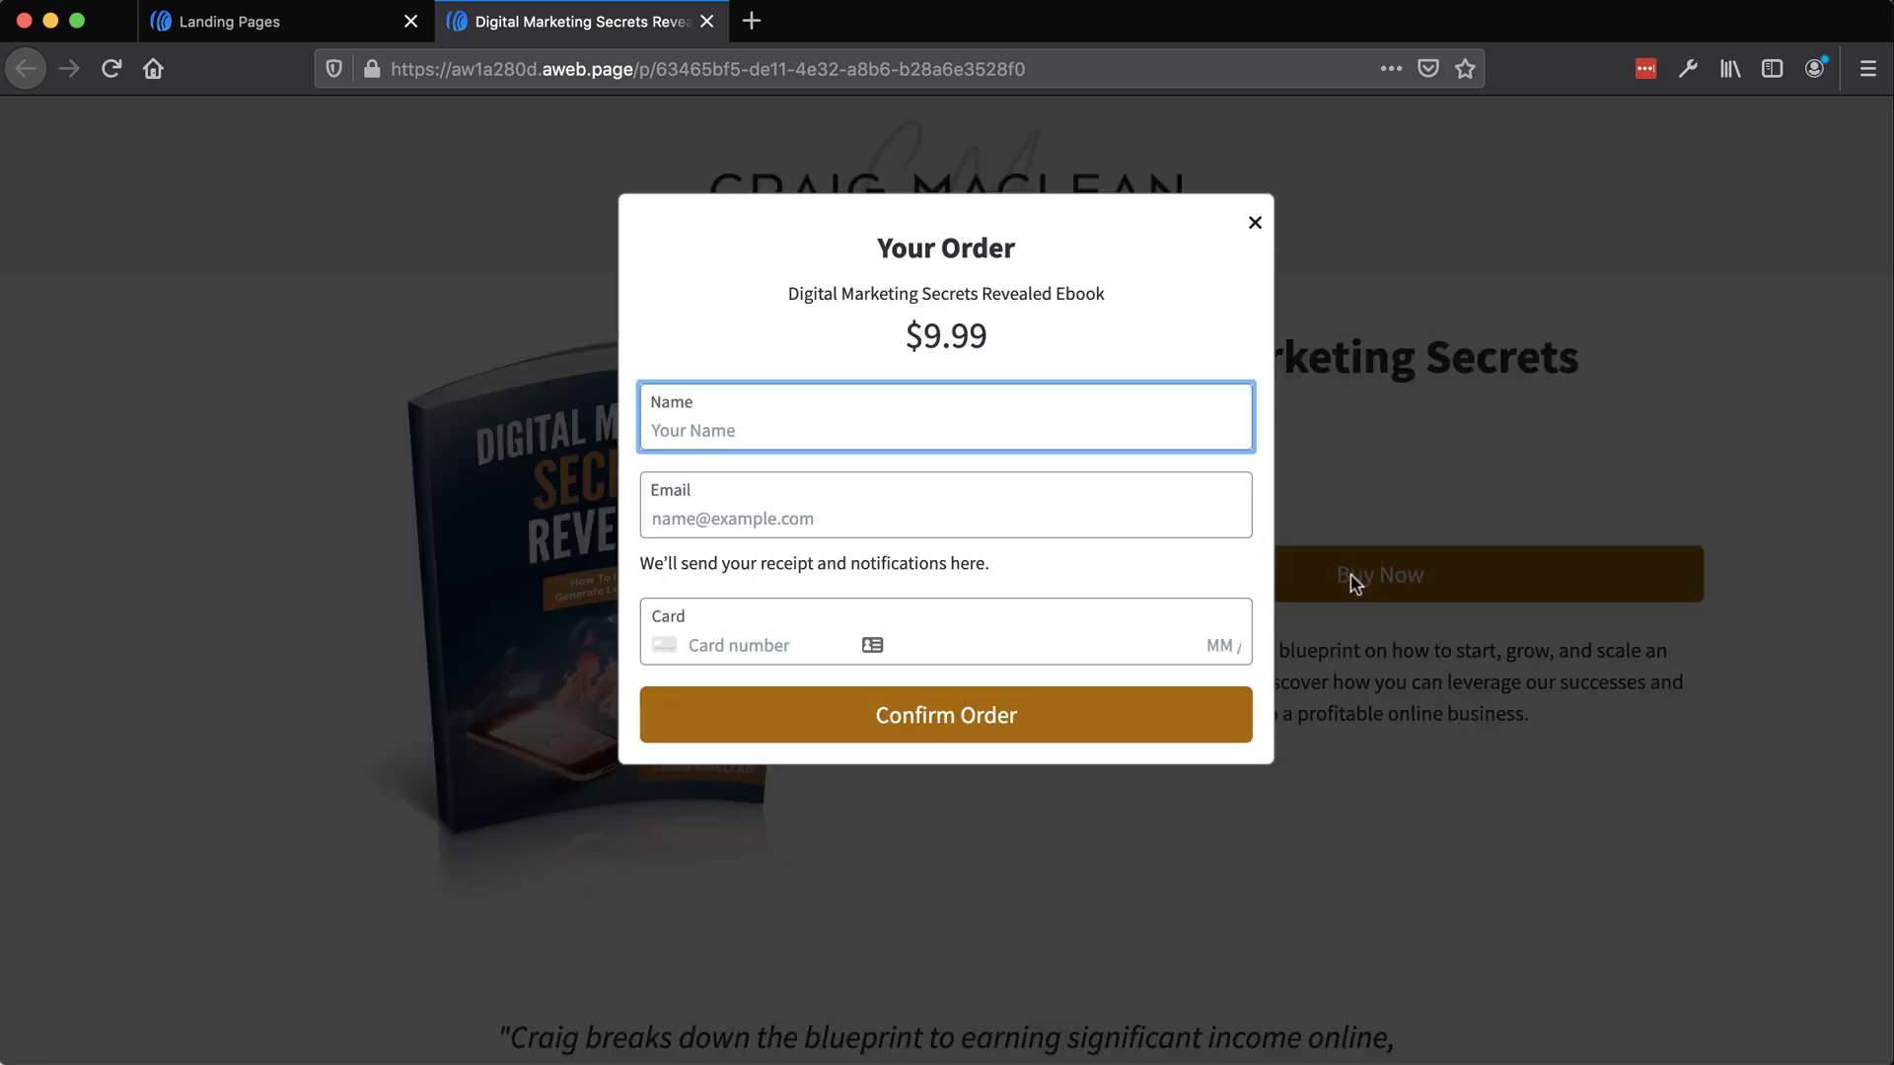
{"action": "left_click", "coordinate": [1255, 222]}
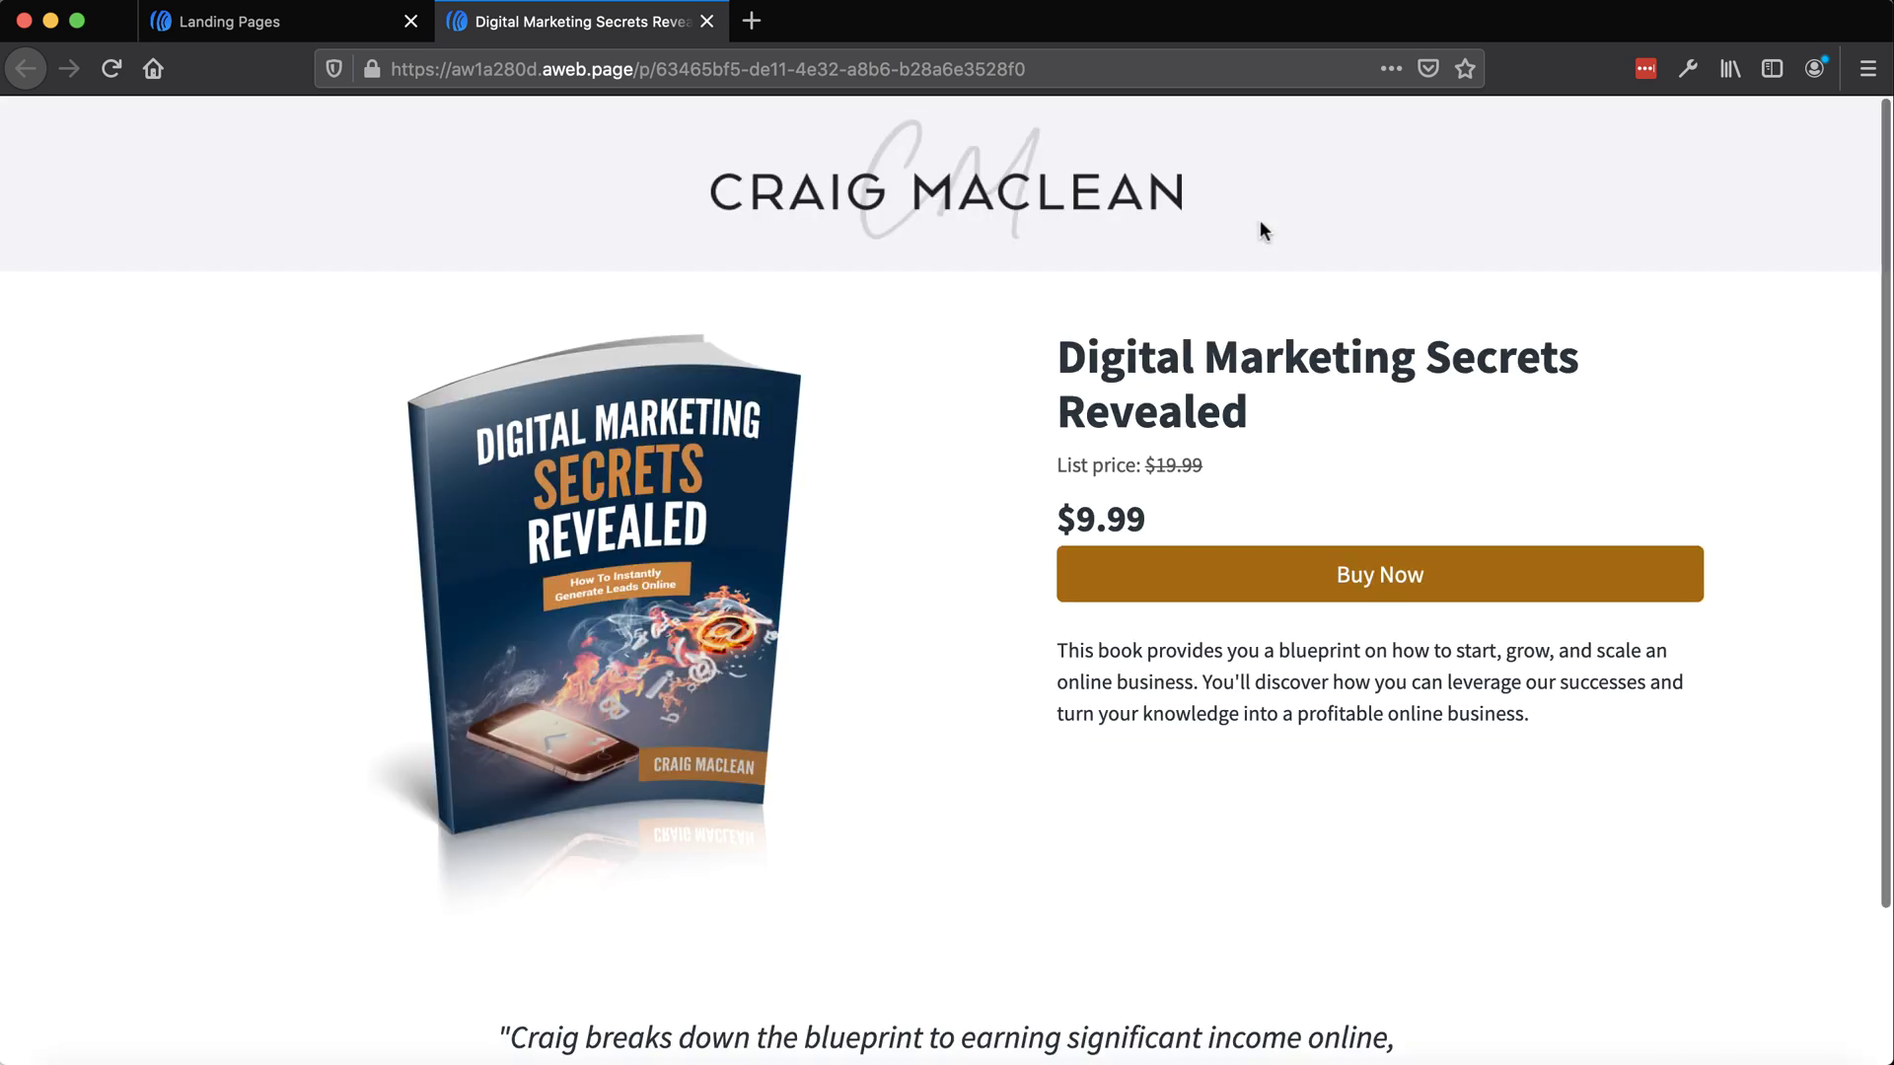
{"action": "left_click", "coordinate": [707, 22]}
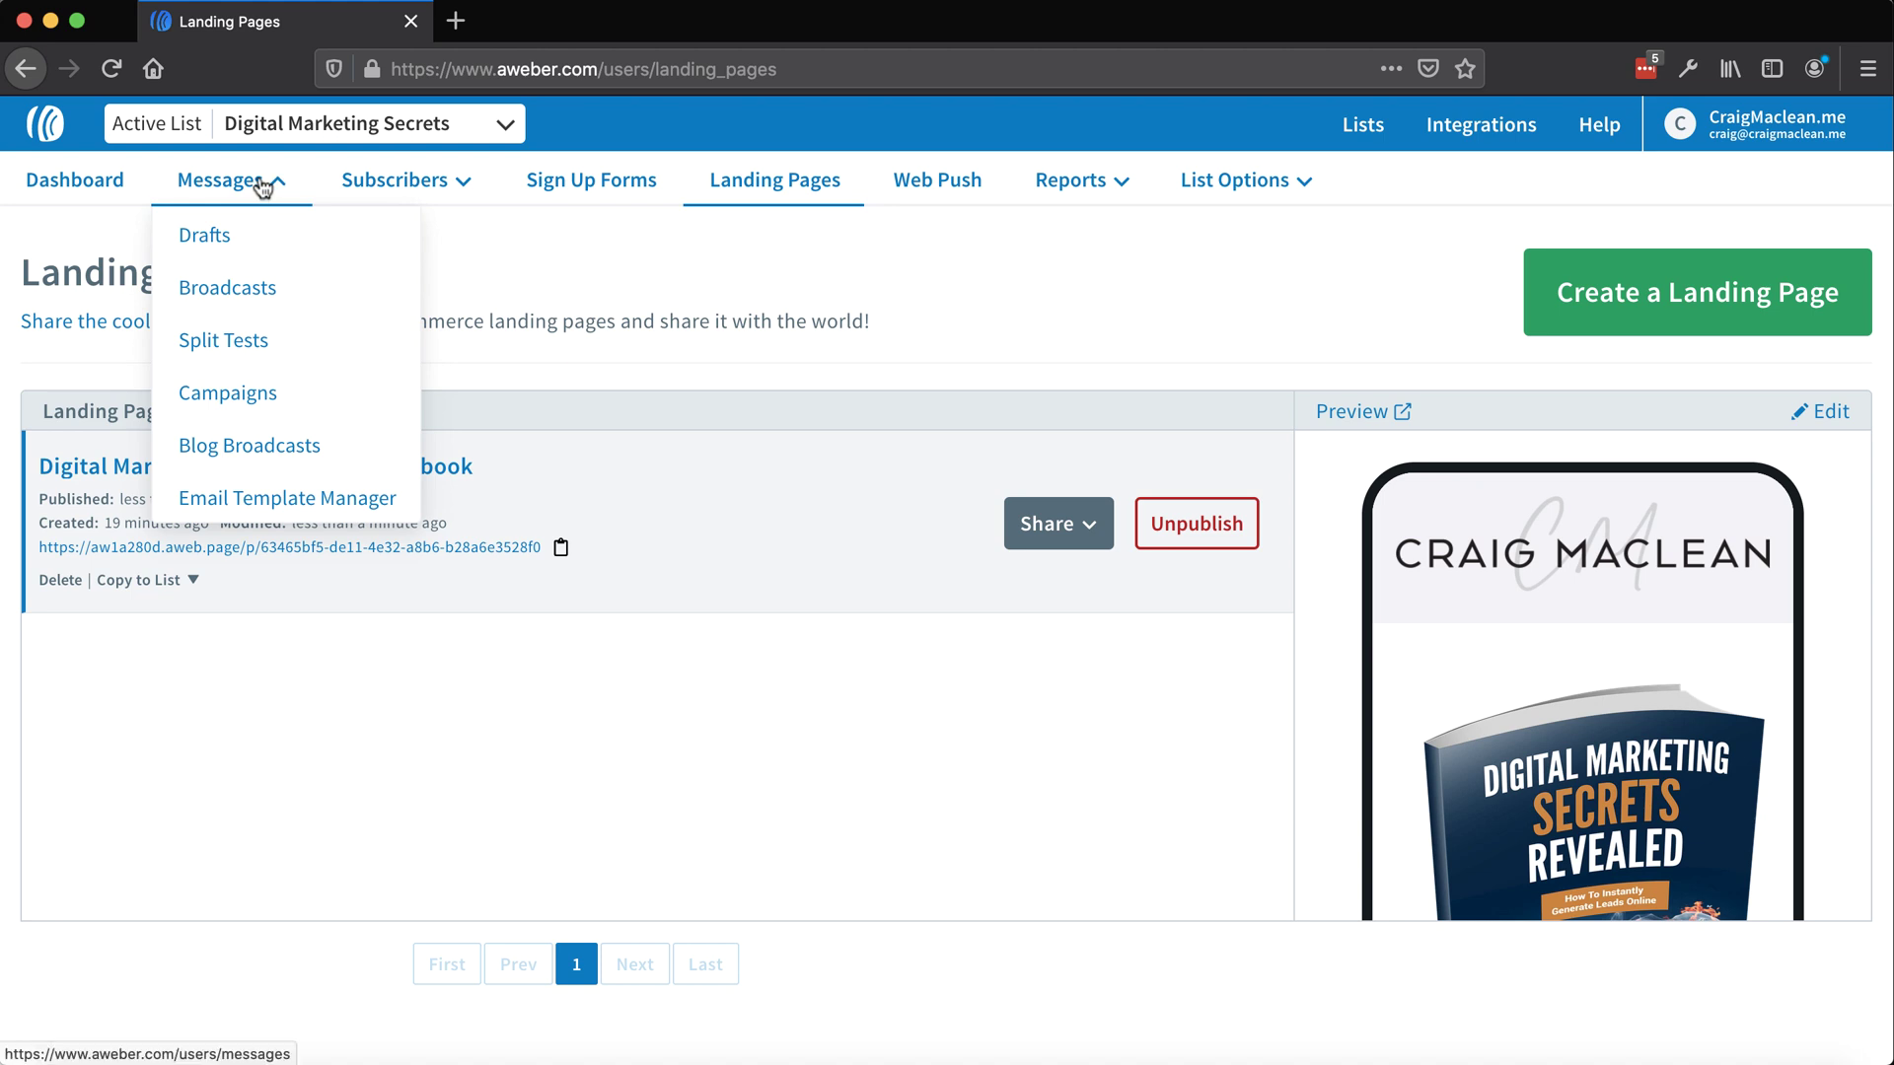
Step: Go to the Campaigns page from the Messages menu
{"action": "left_click", "coordinate": [246, 392]}
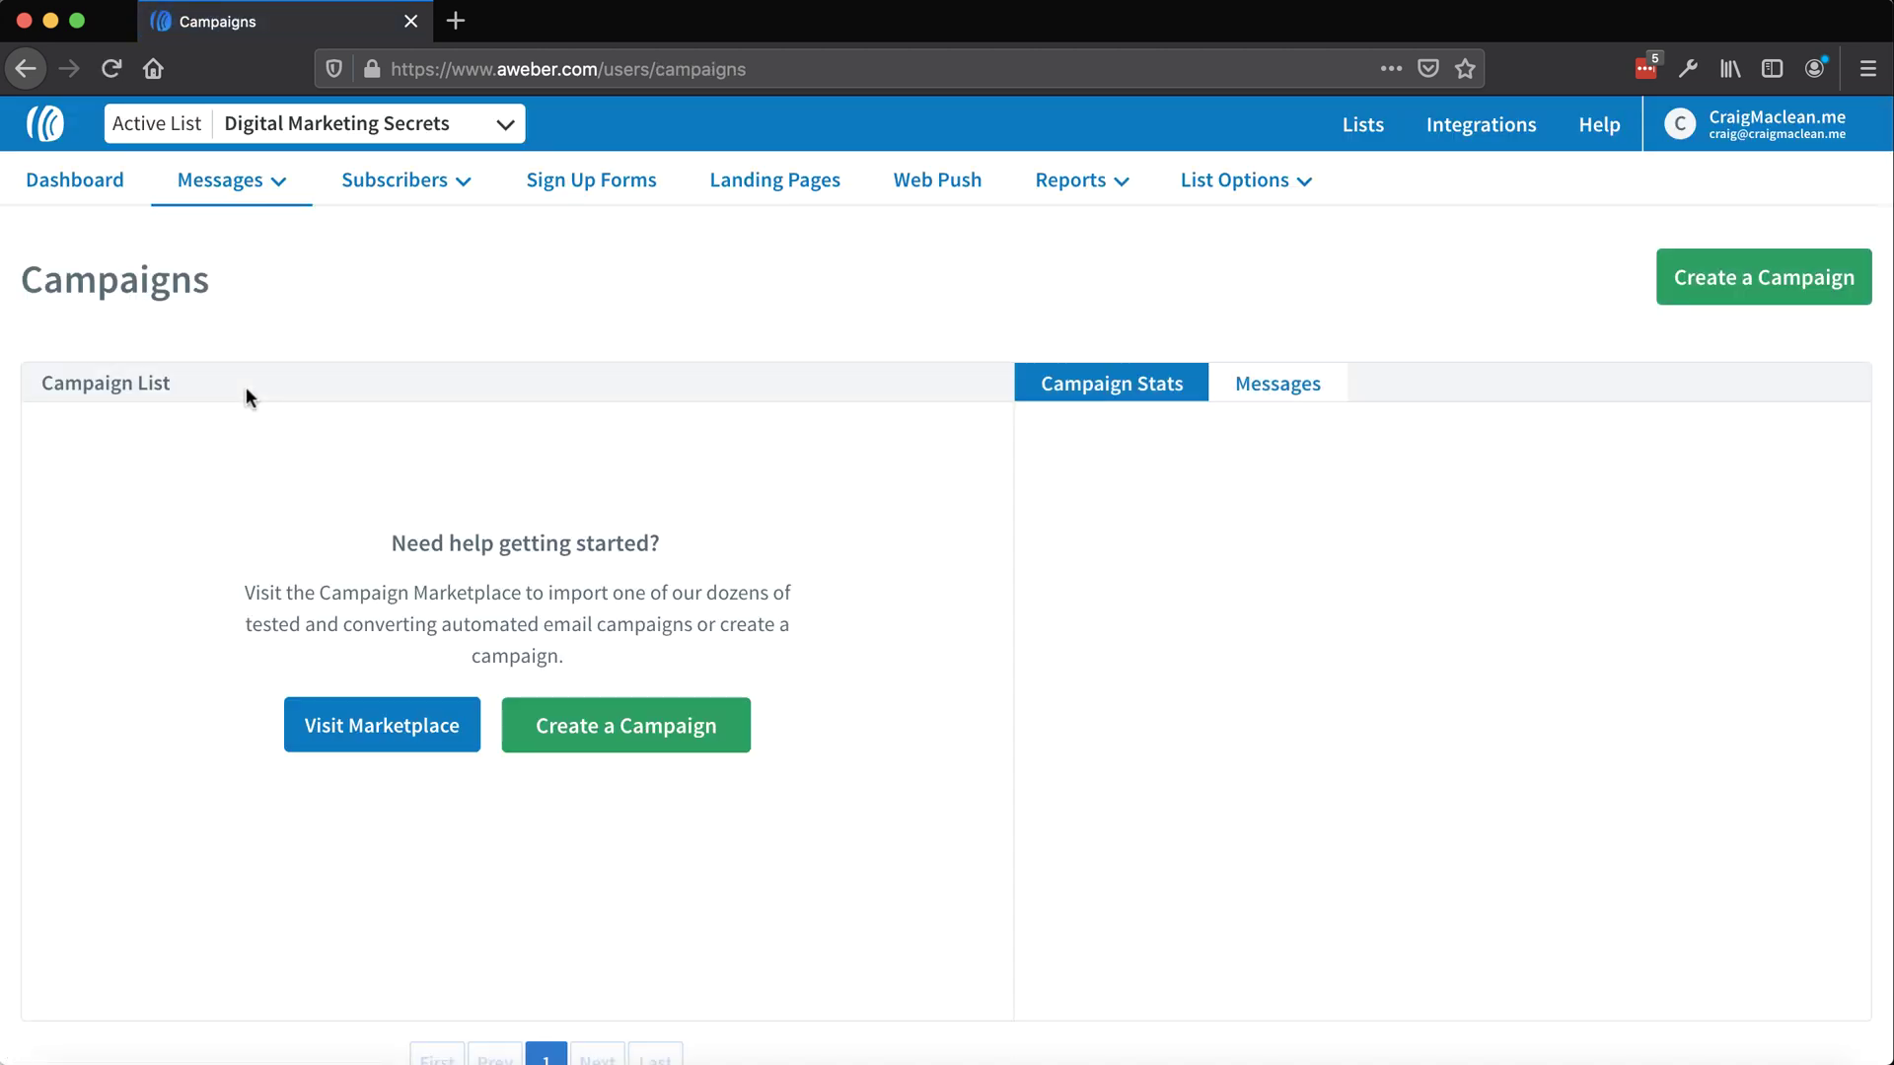
Step: Create a blank campaign named 'Digital Marketing Secrets - Ebook Purchased'
{"action": "left_click", "coordinate": [1732, 272]}
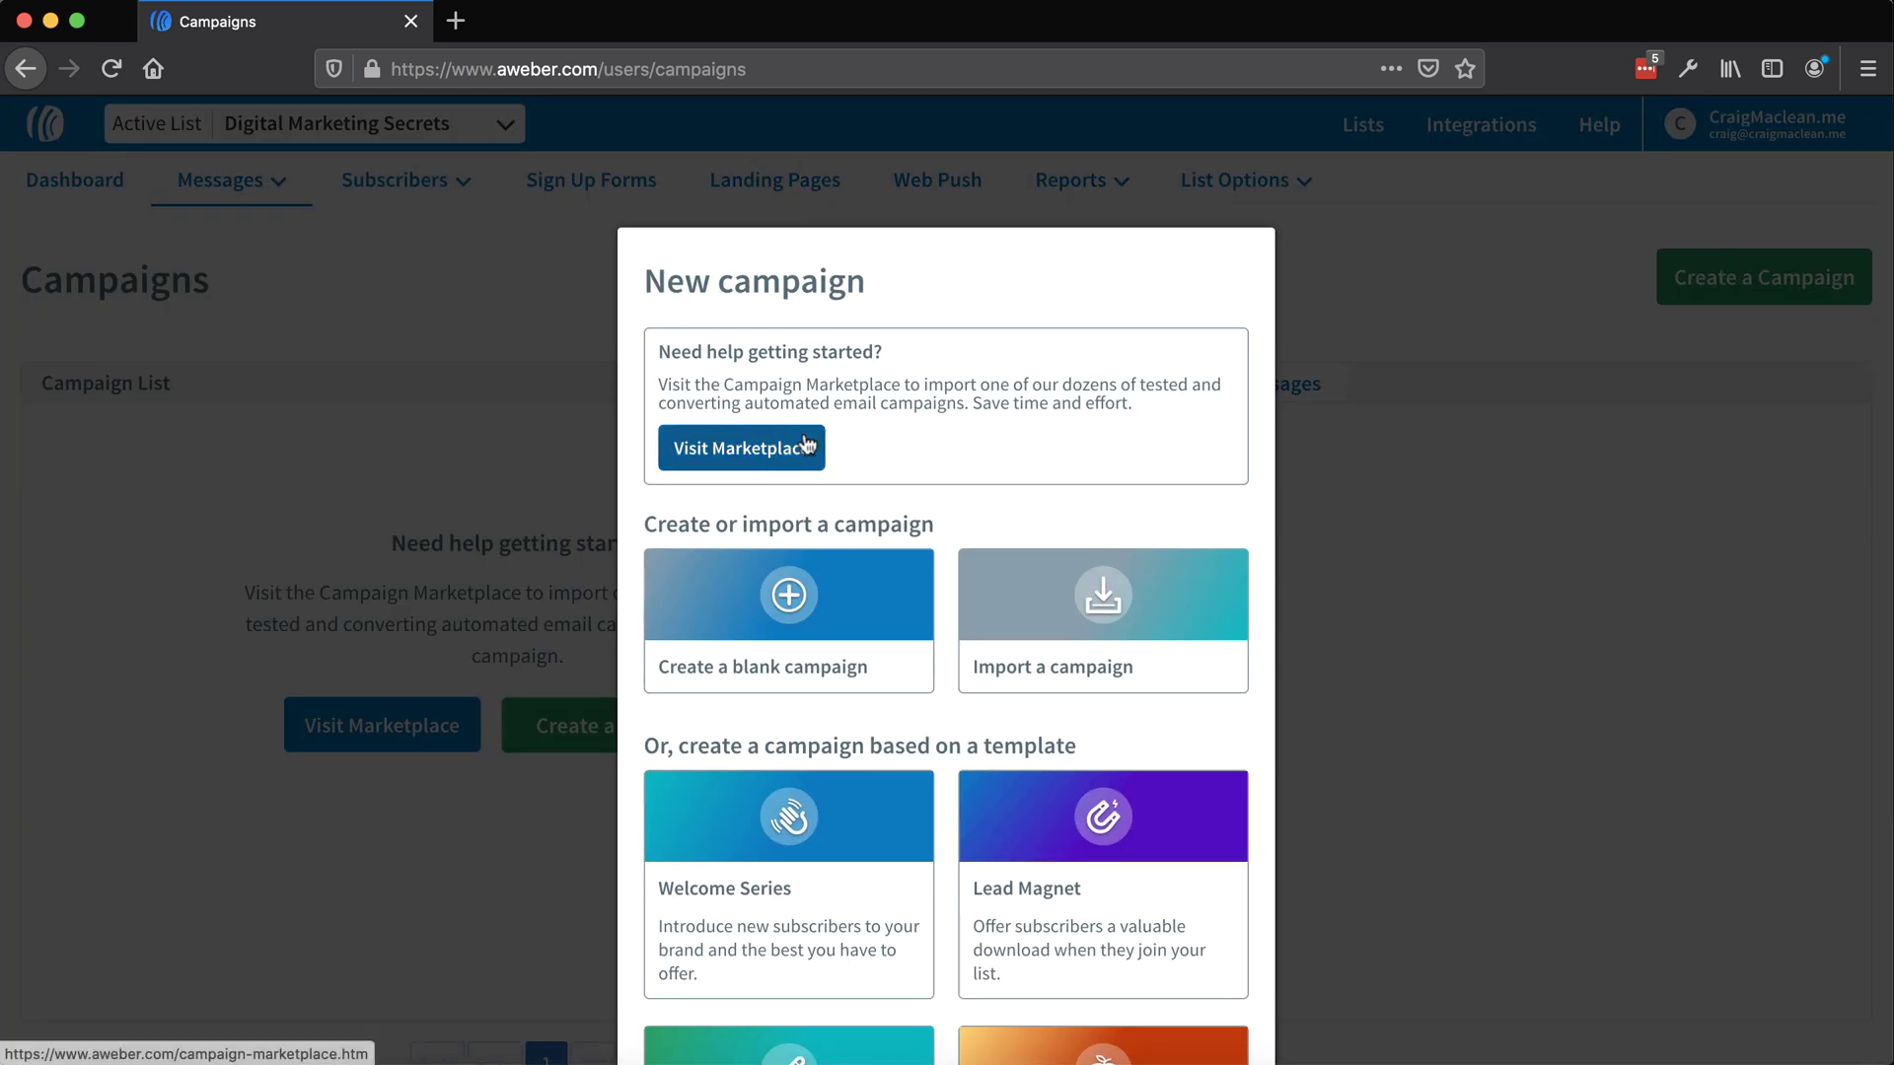
{"action": "left_click", "coordinate": [794, 598]}
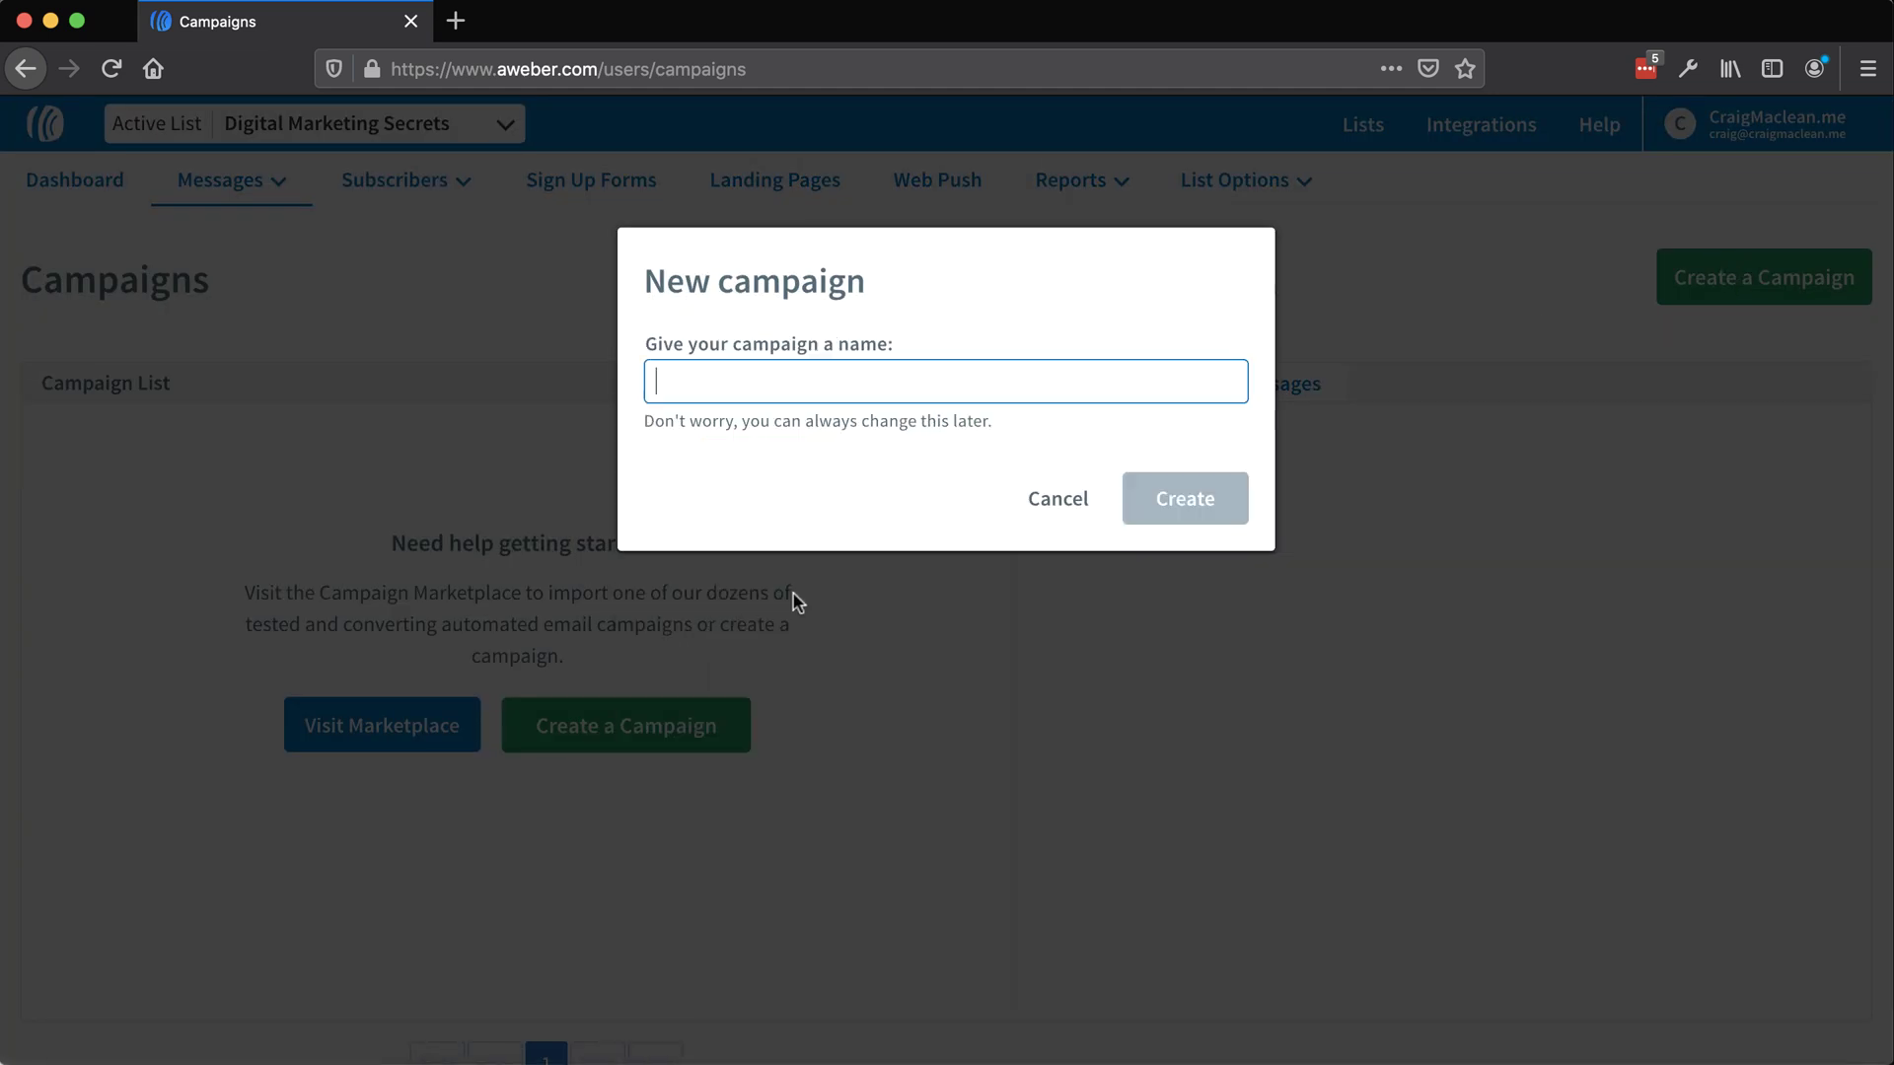
{"action": "type", "text": "Dig"}
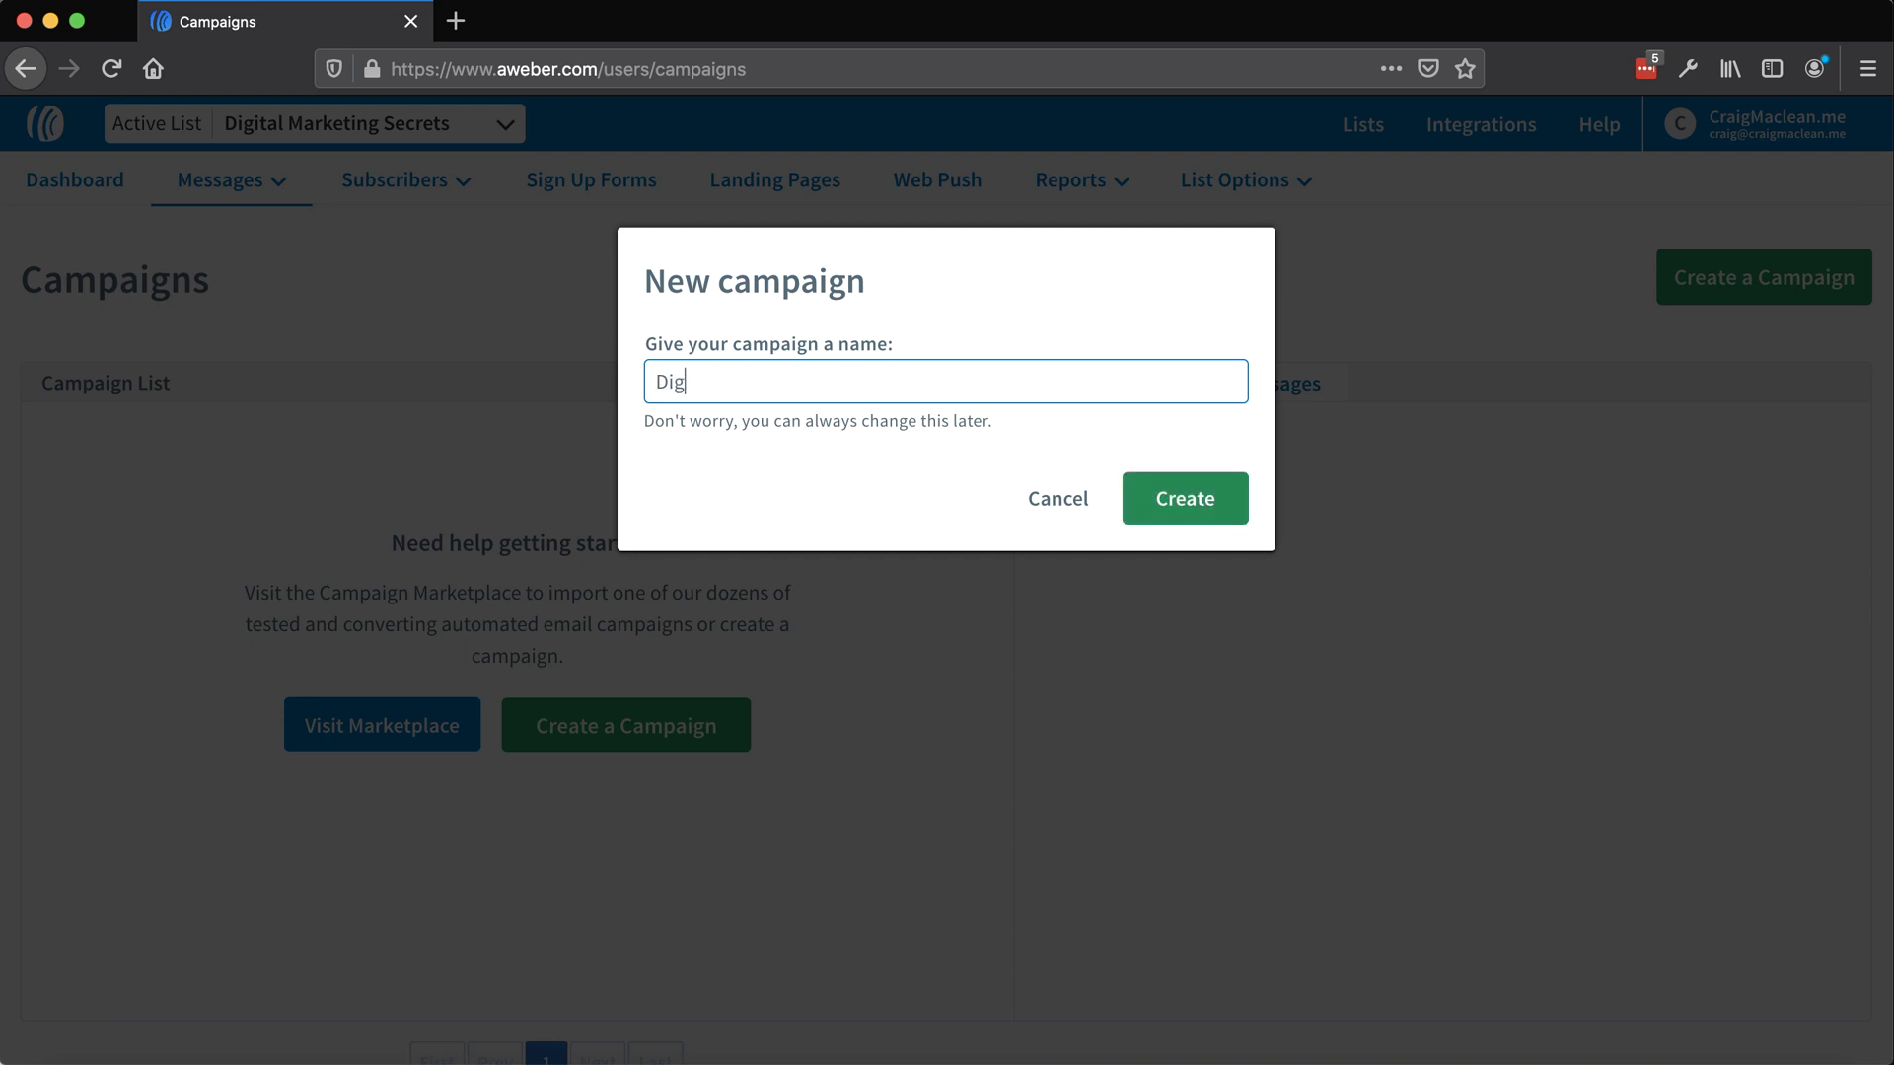
{"action": "type", "text": "ital Marketing Secret"}
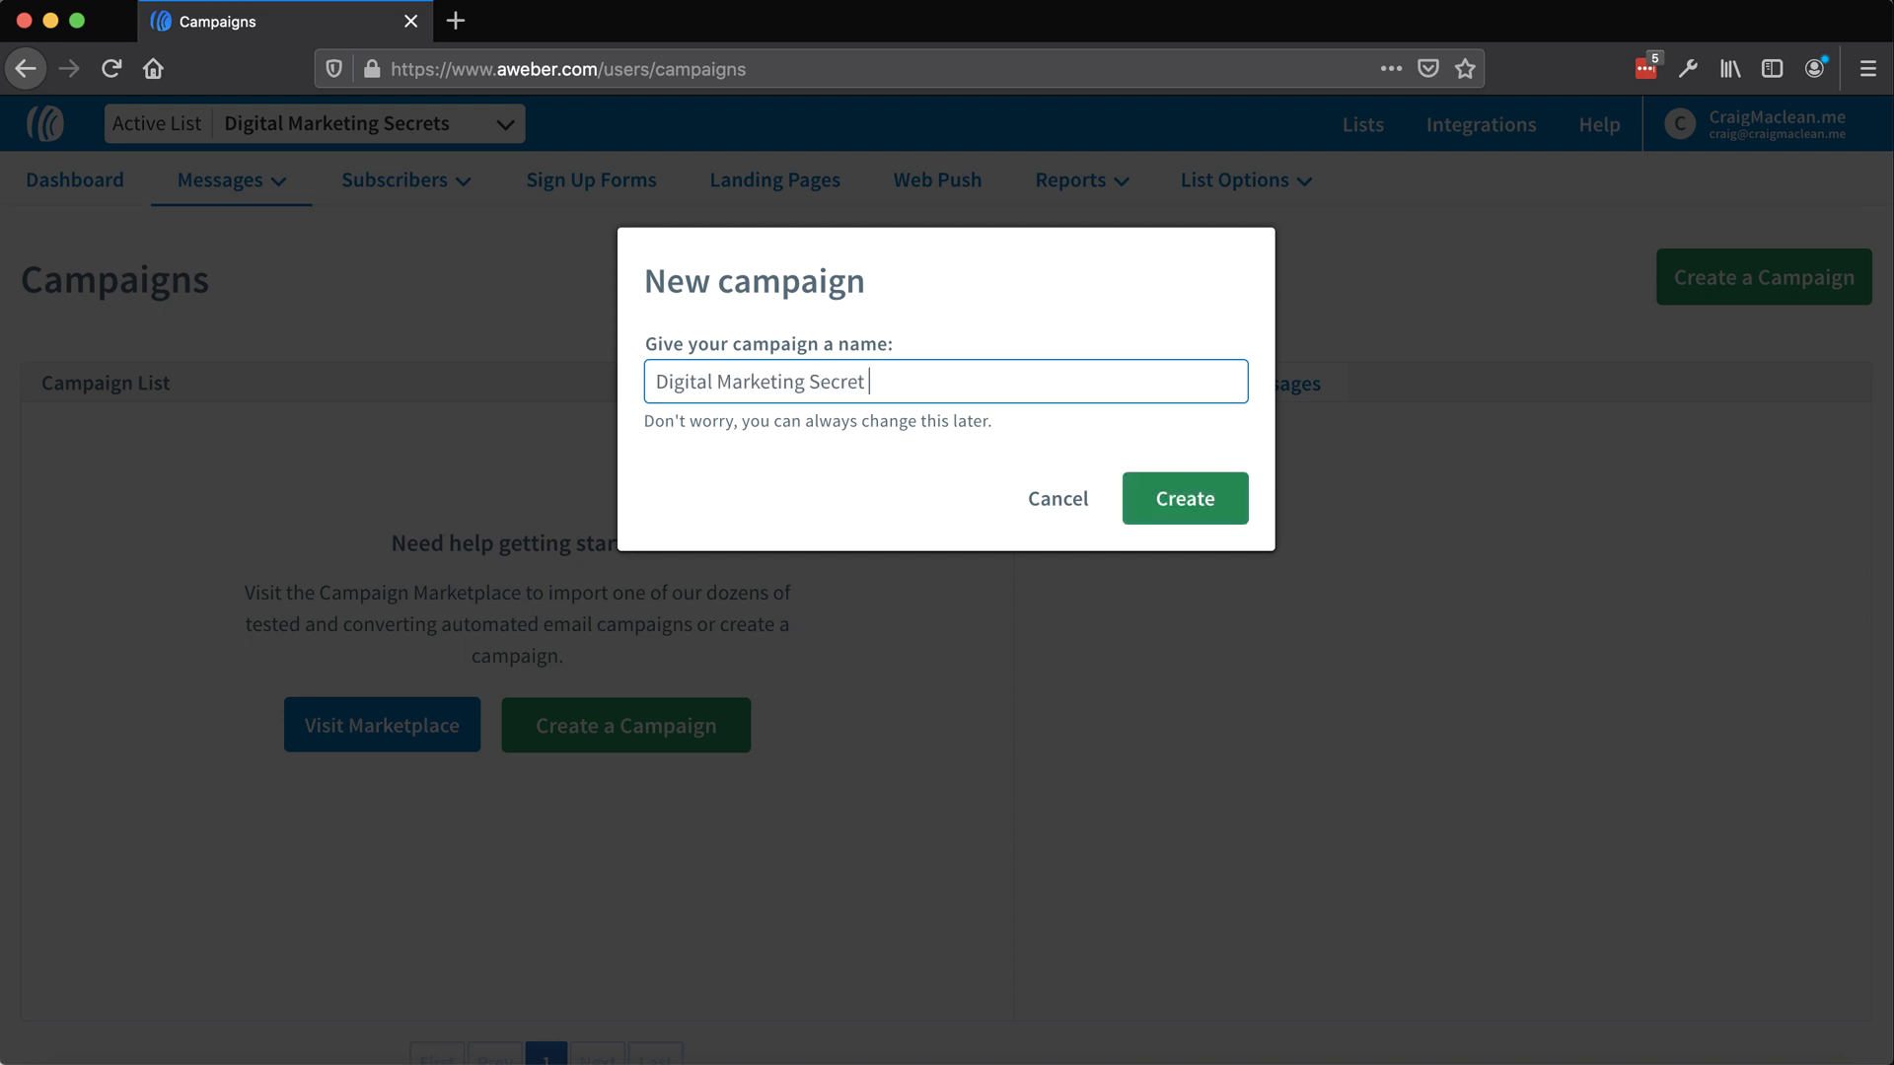
{"action": "type", "text": "s - Ebook Purchased"}
{"action": "left_click", "coordinate": [1189, 500]}
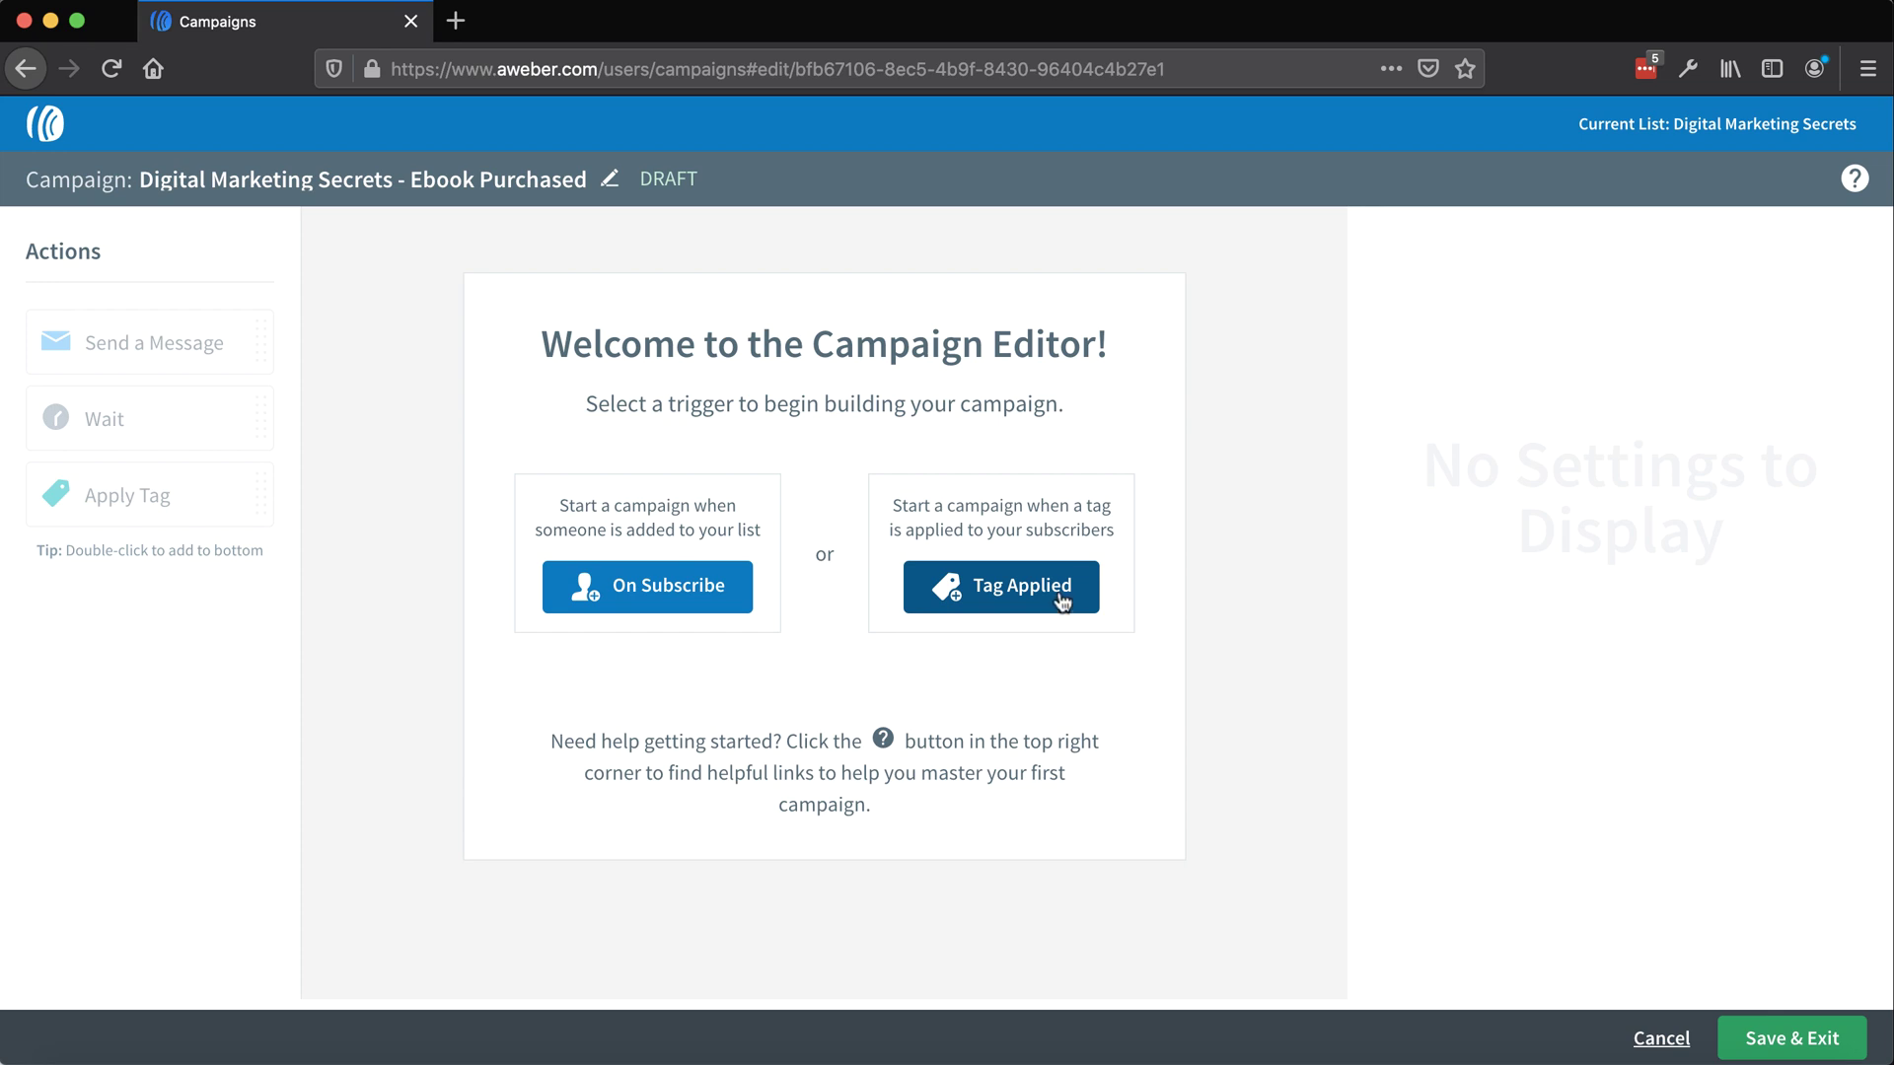
Step: Set a Tag Applied trigger with the tag left empty and save the campaign despite the issues warning
{"action": "left_click", "coordinate": [1062, 597]}
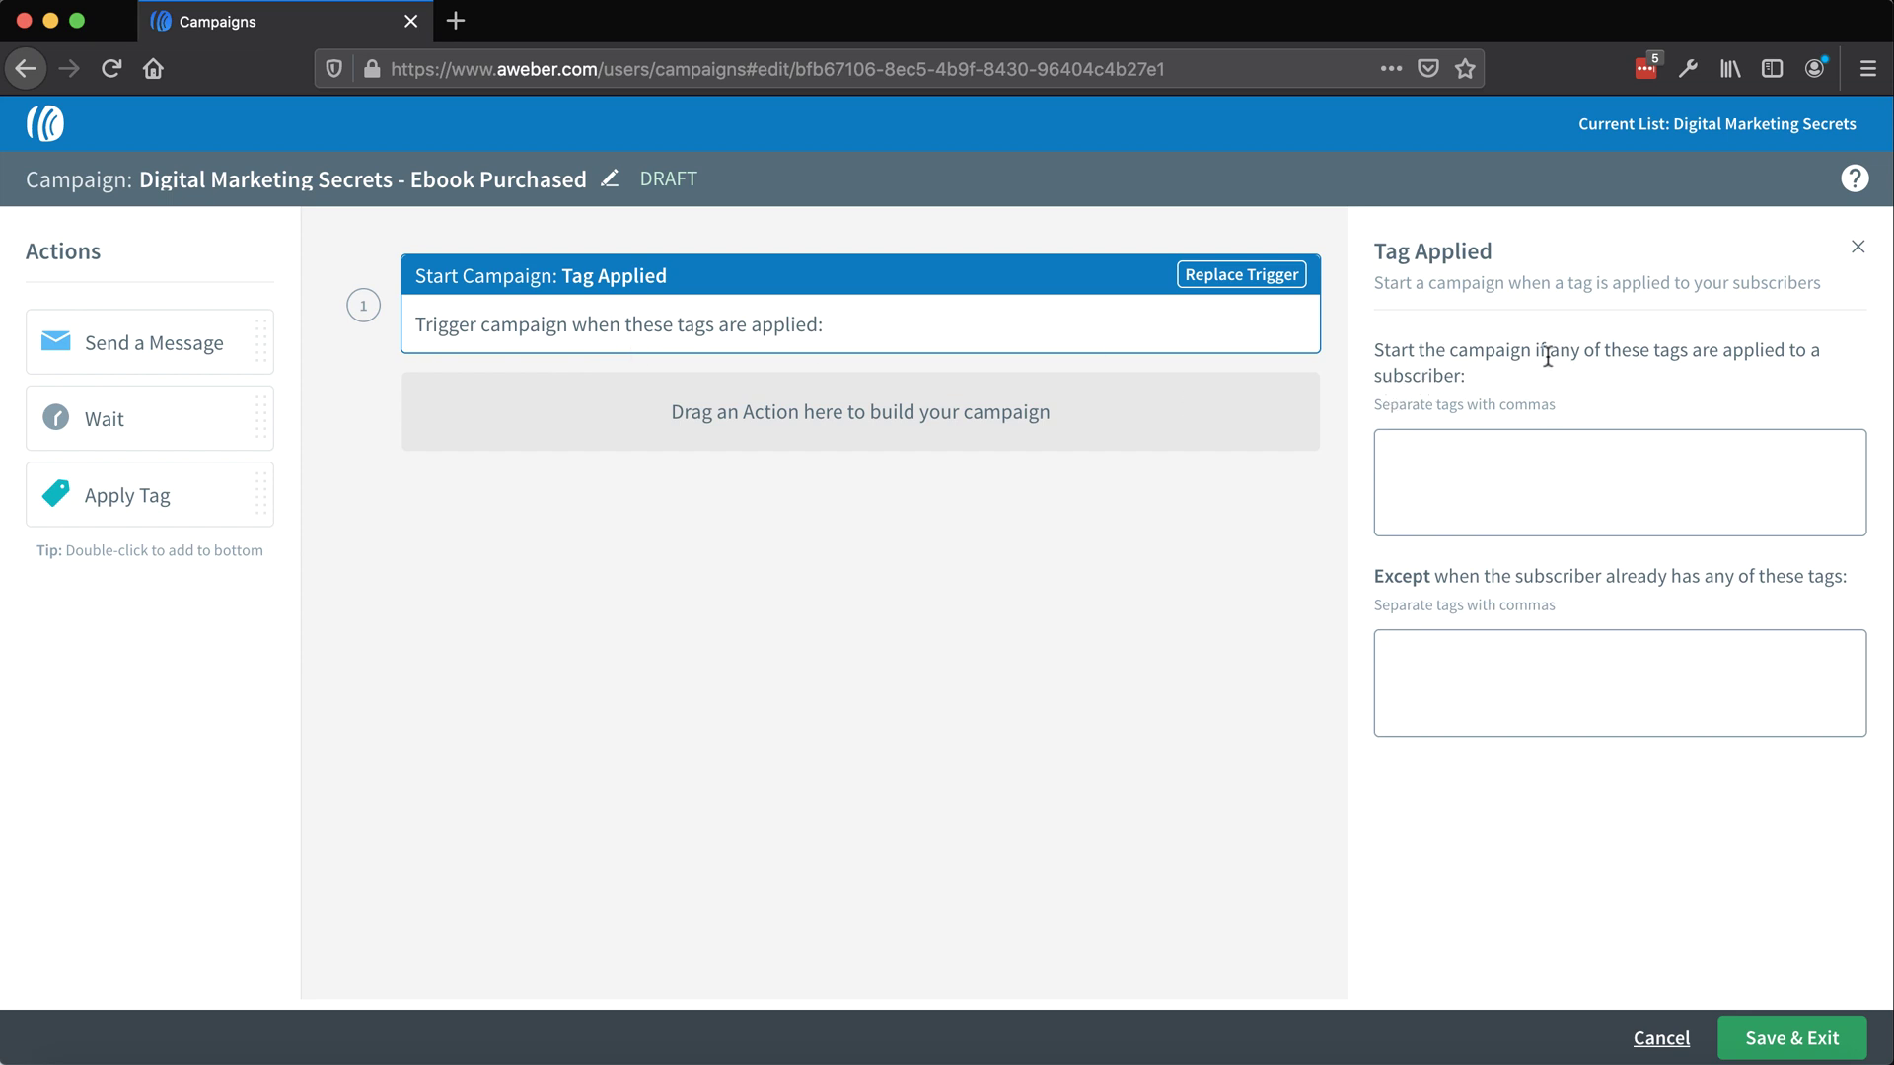
{"action": "left_click", "coordinate": [1627, 449]}
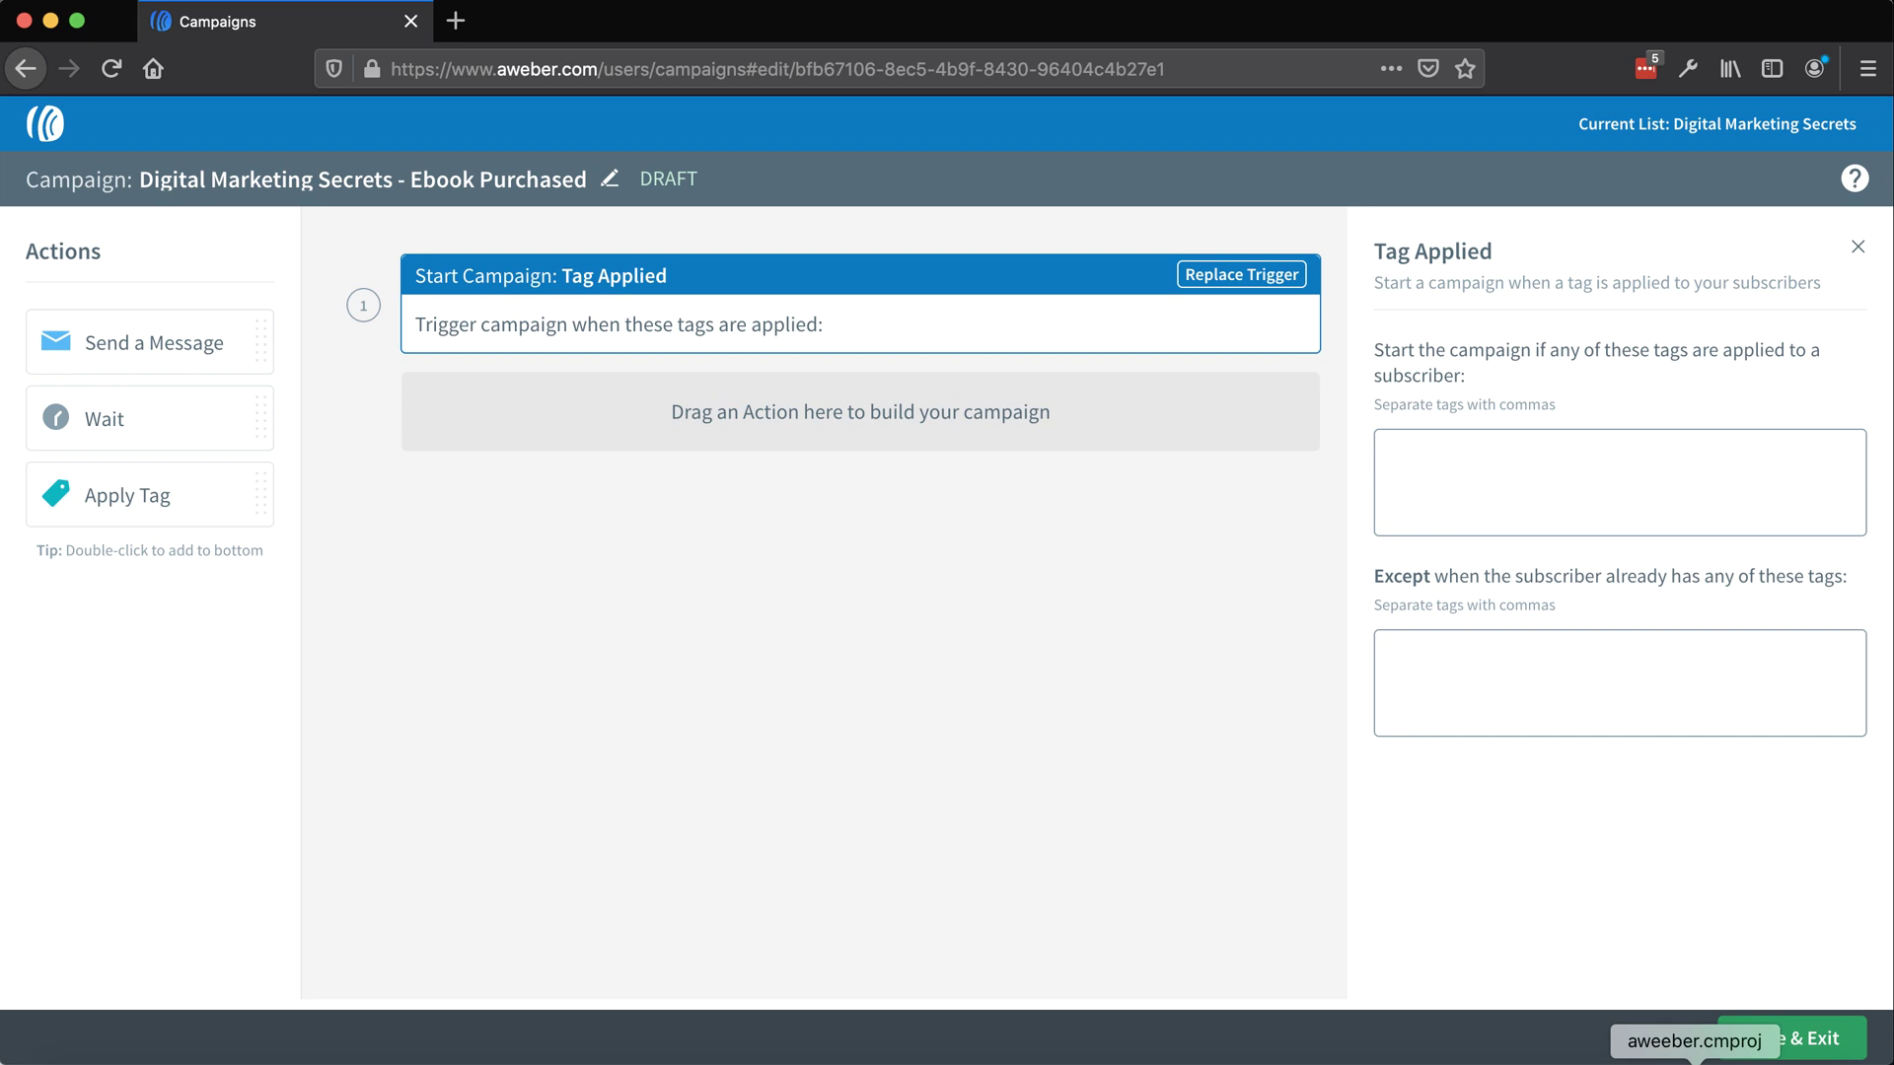
{"action": "type", "text": "digit"}
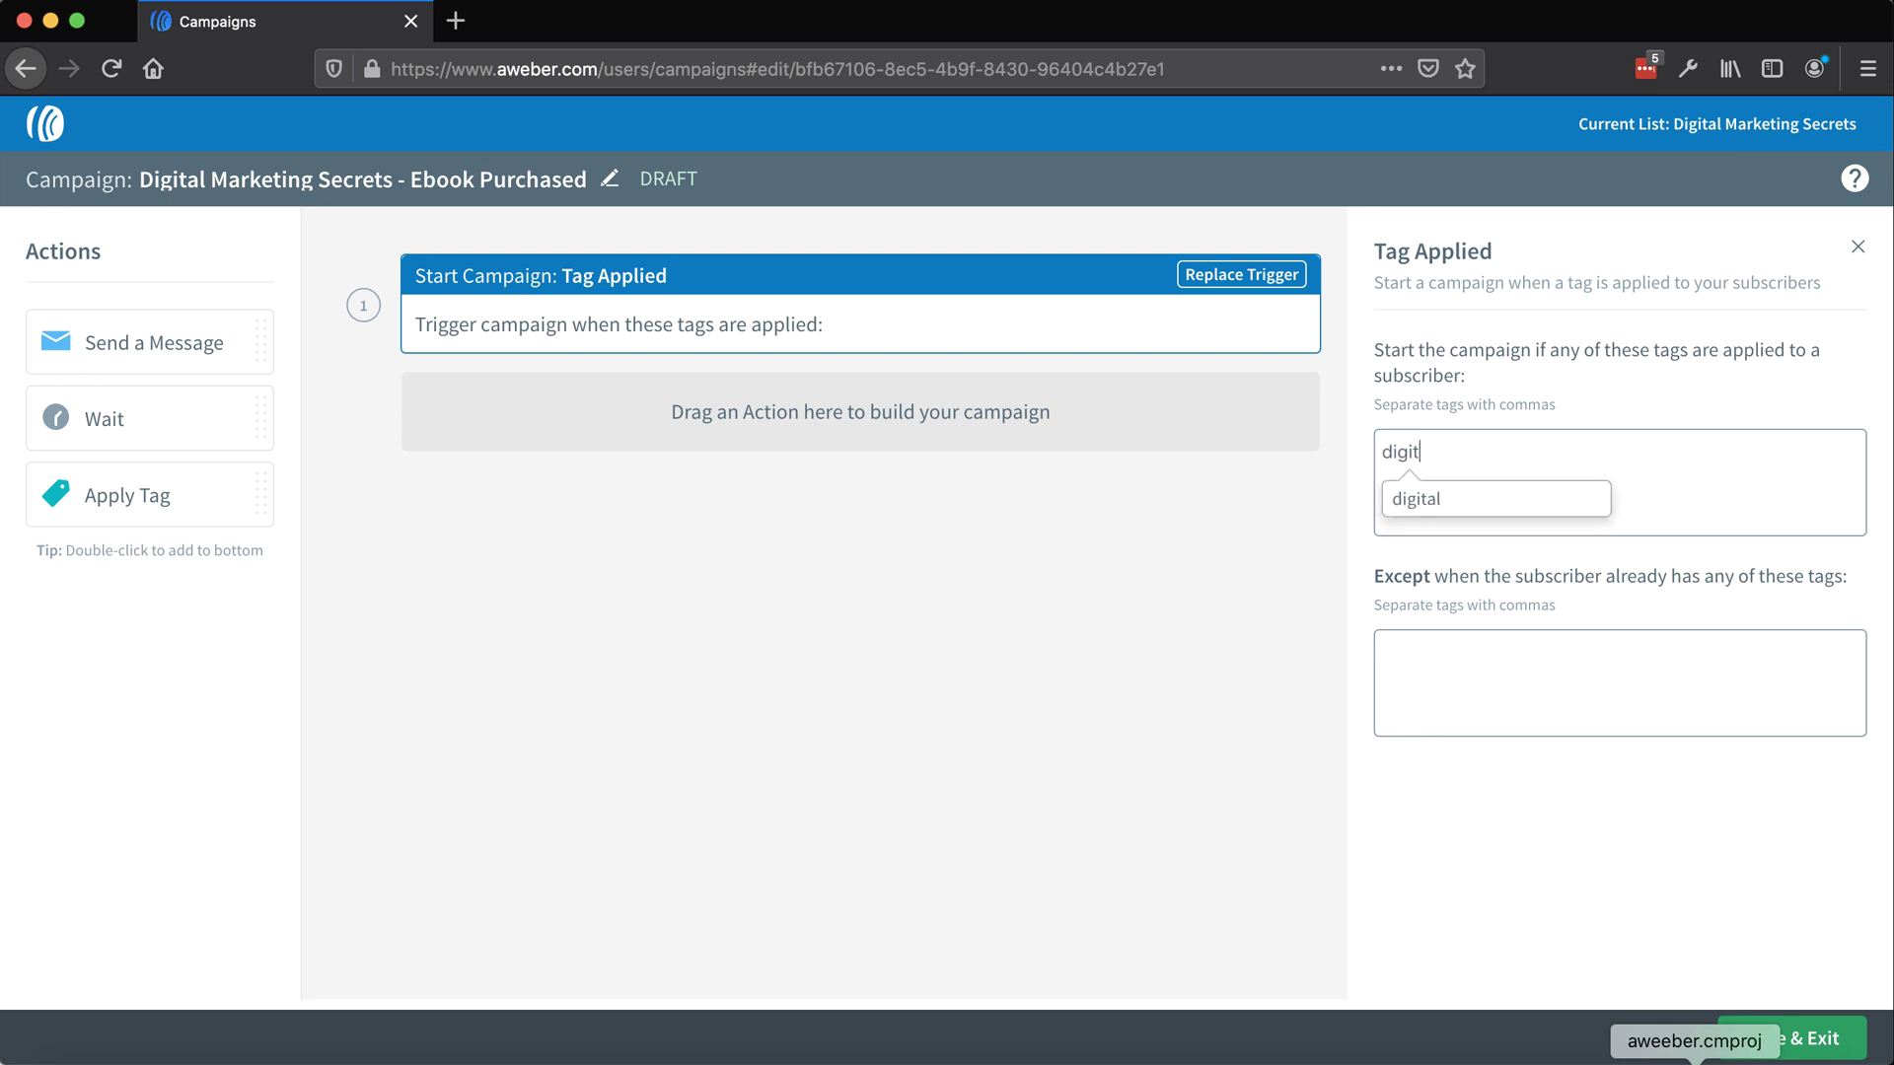
{"action": "type", "text": "al-m"}
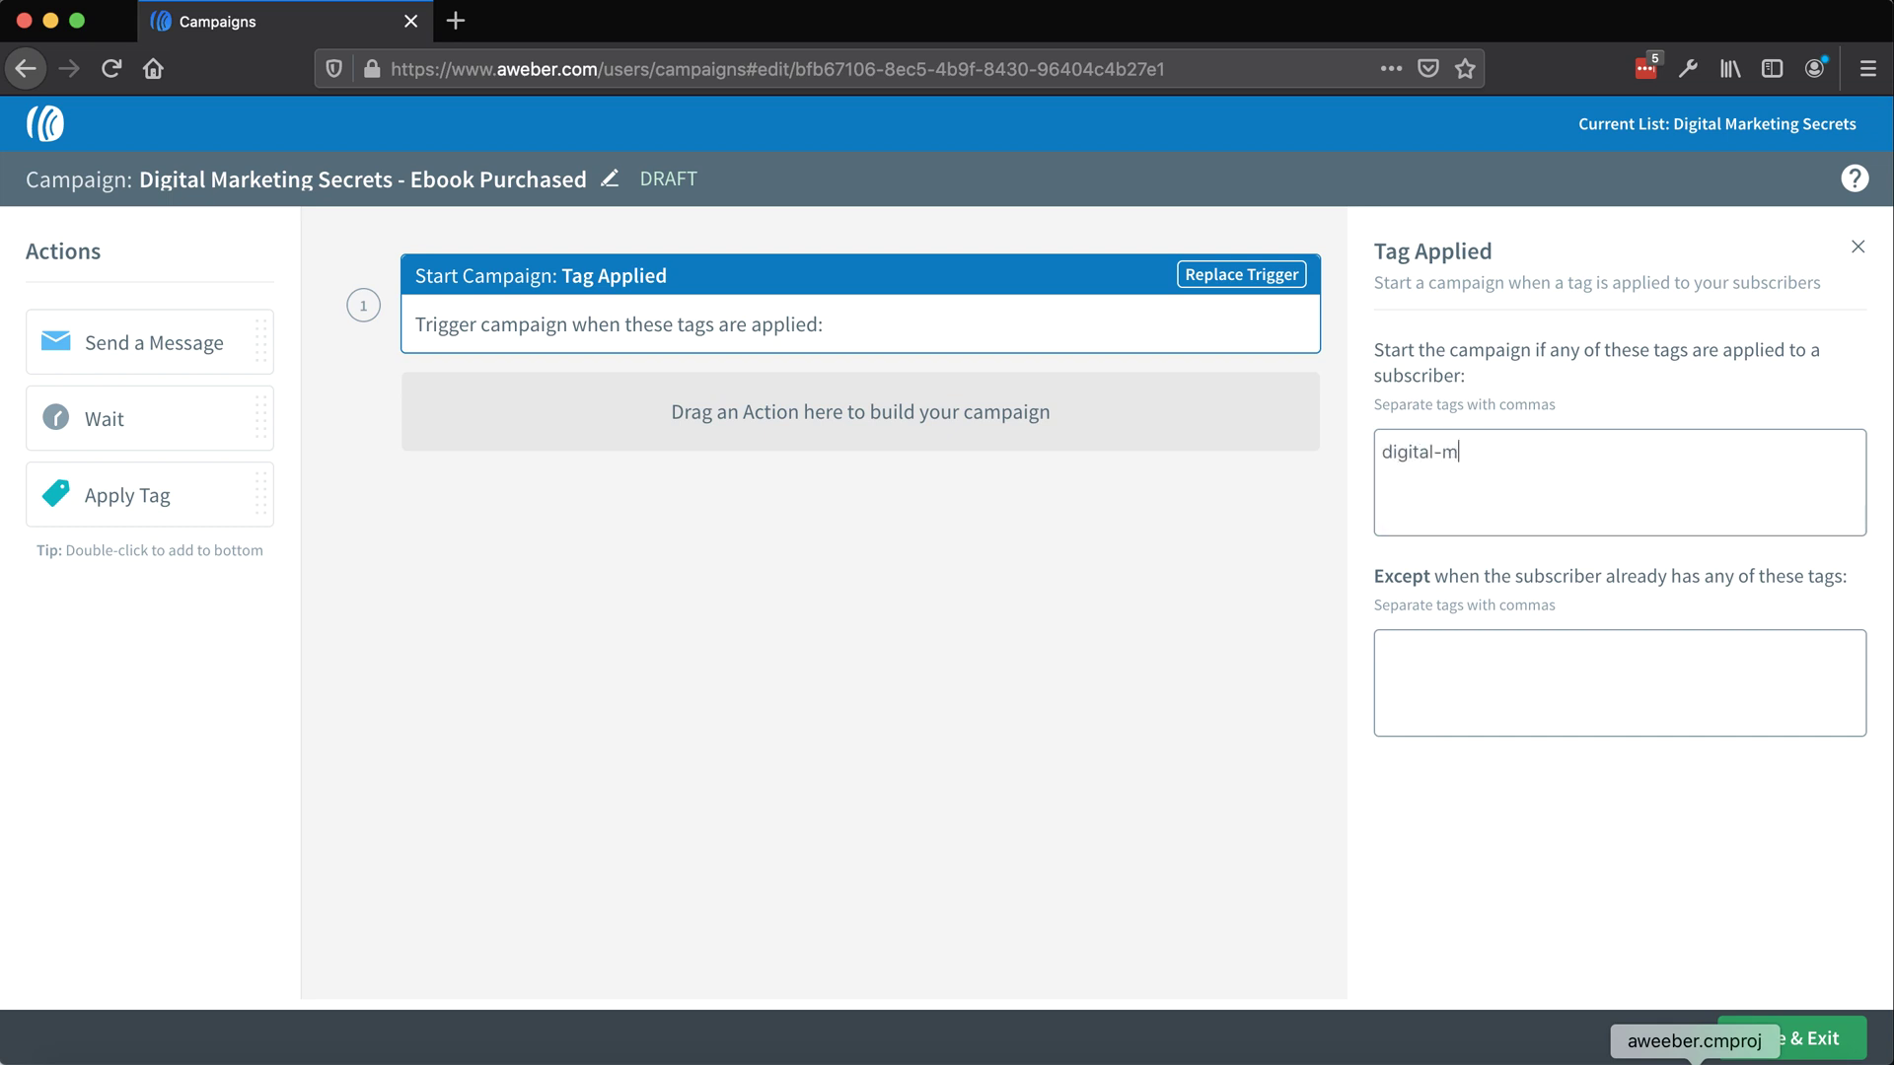
{"action": "type", "text": "arketing"}
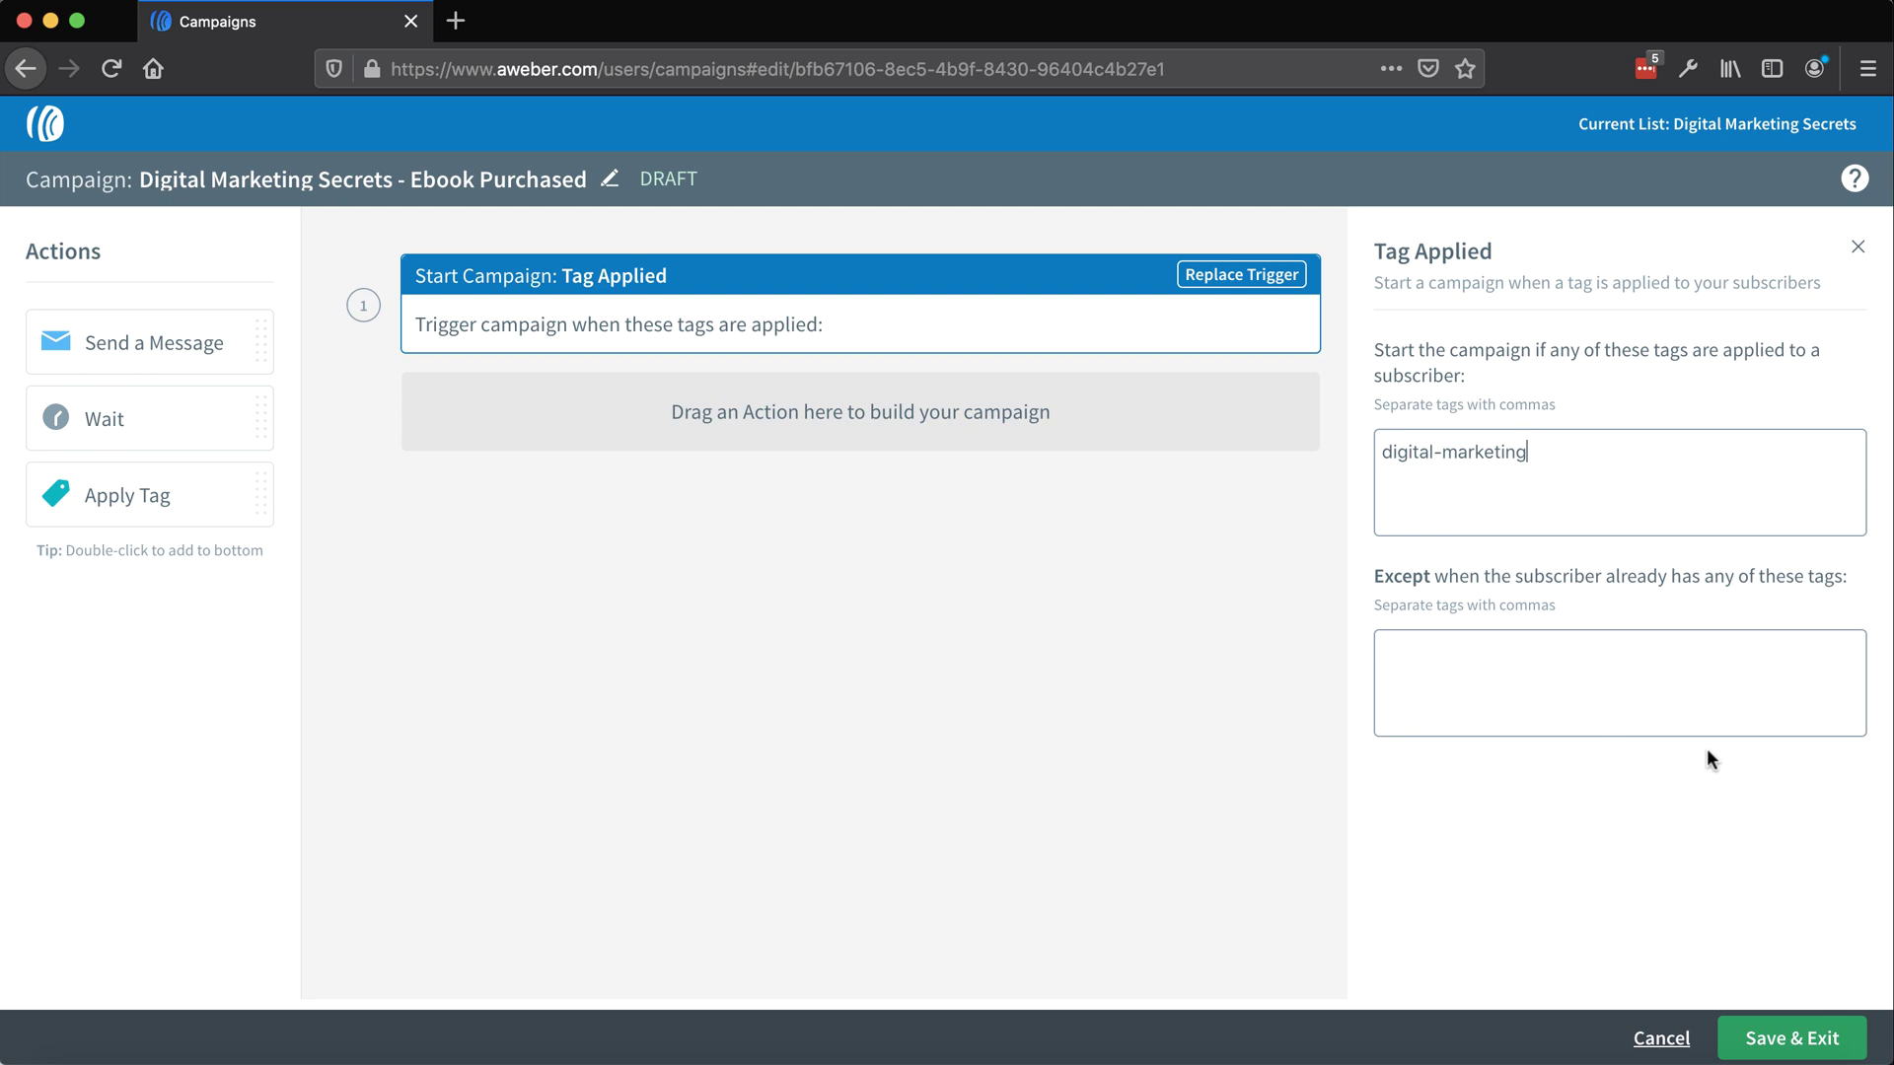
{"action": "key", "text": "super+a"}
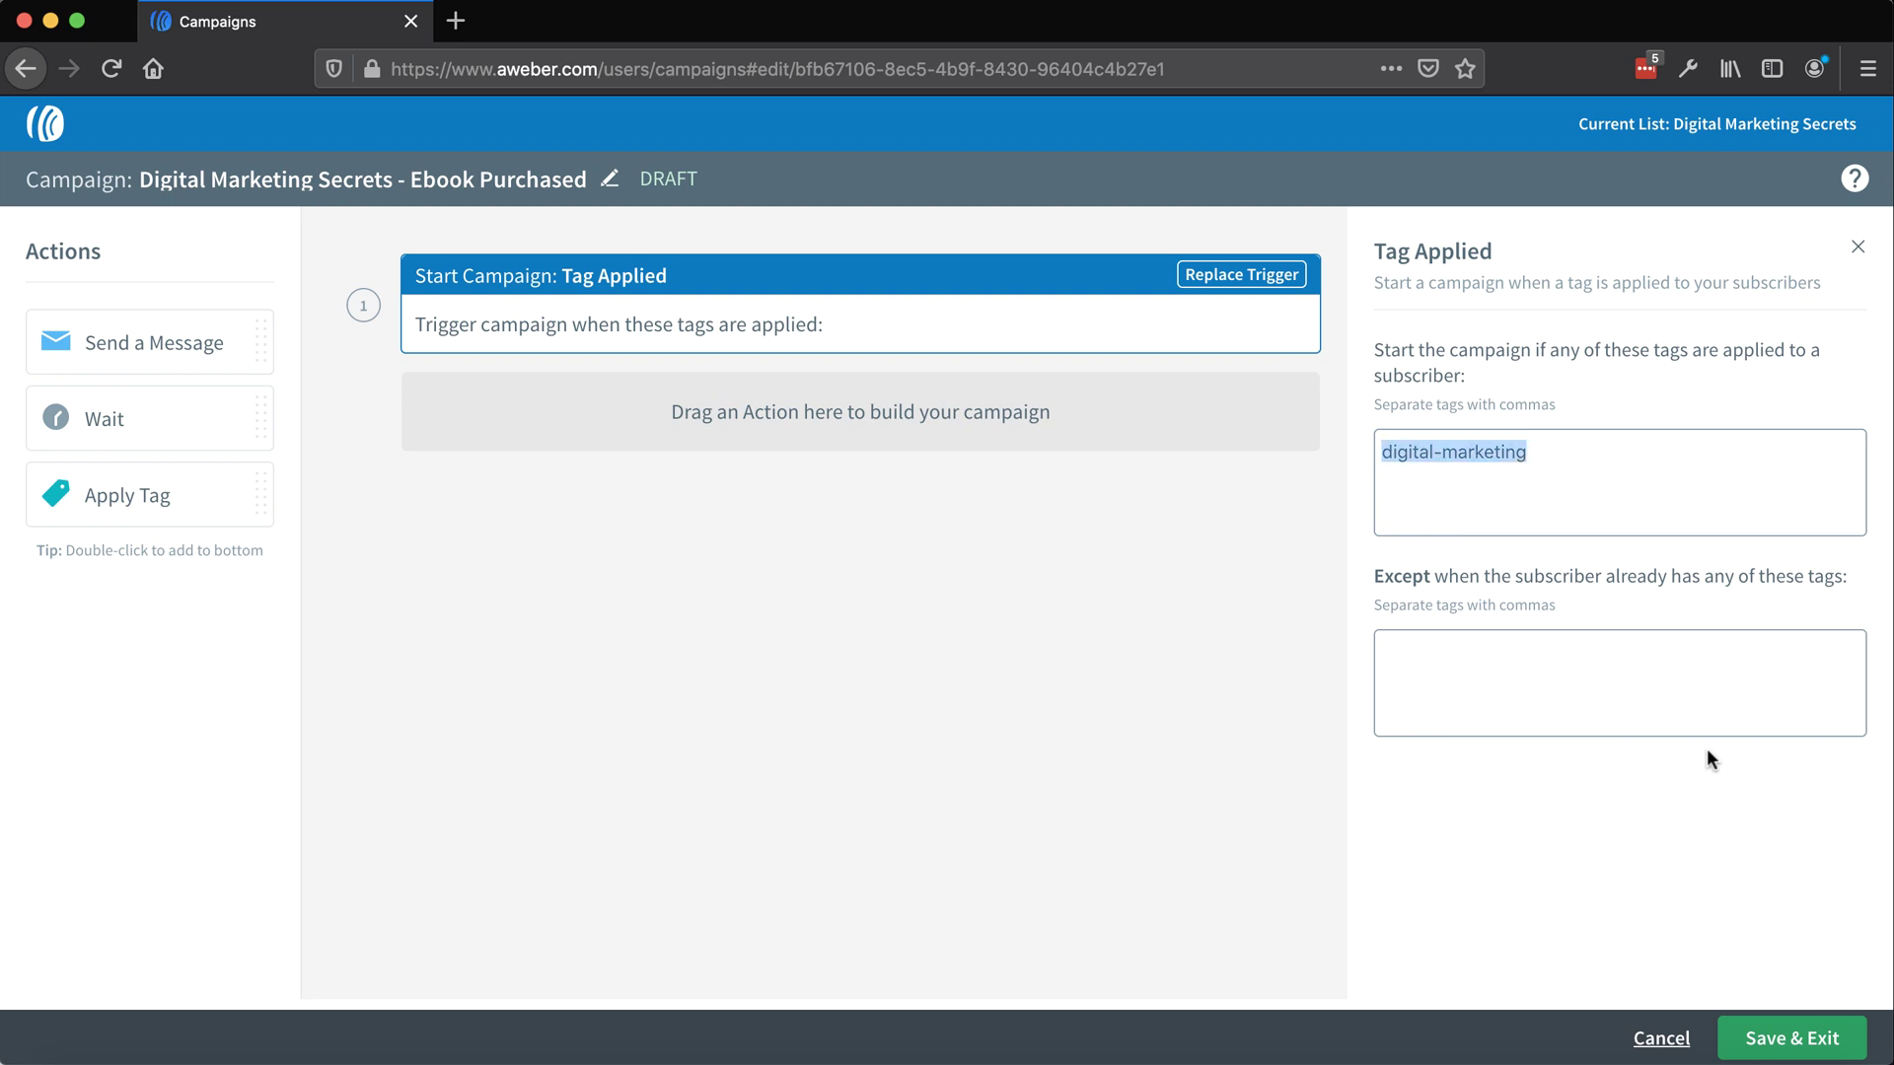
{"action": "key", "text": "BackSpace"}
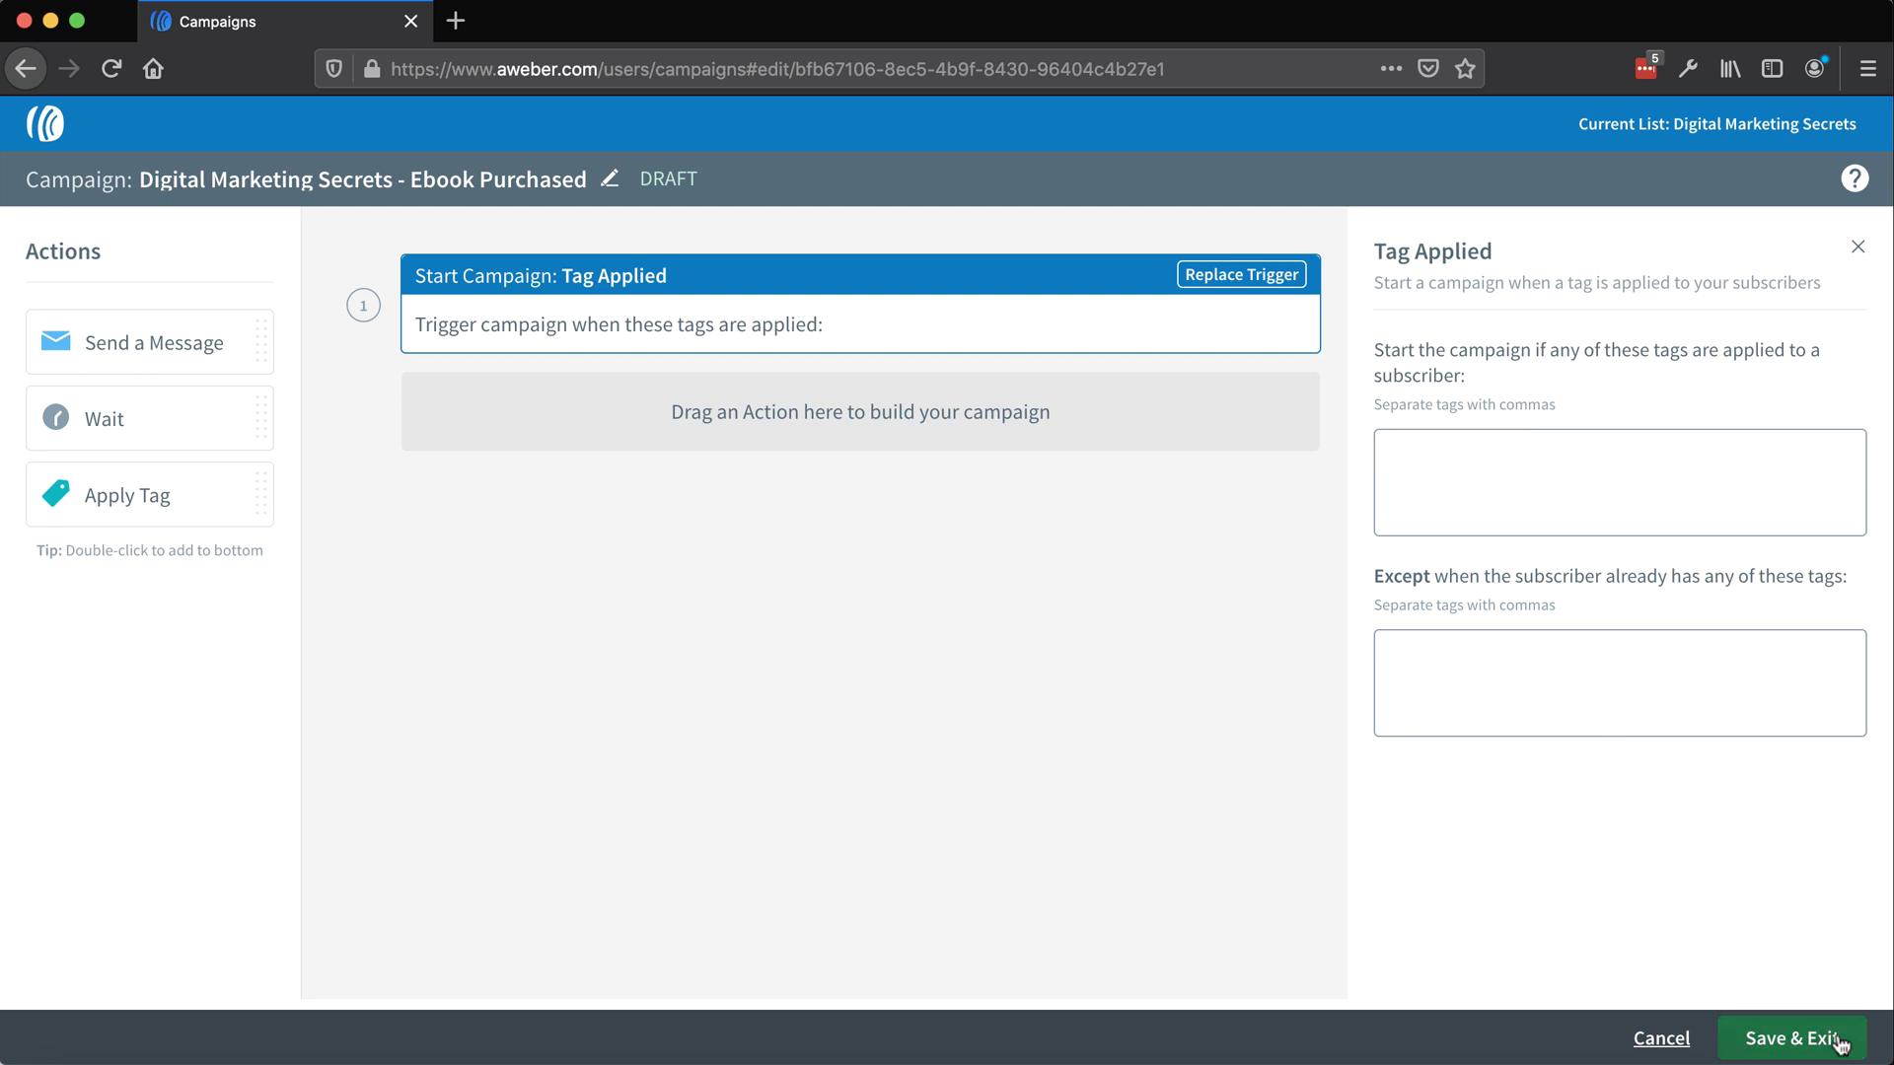
{"action": "left_click", "coordinate": [1840, 1040]}
{"action": "left_click", "coordinate": [1194, 505]}
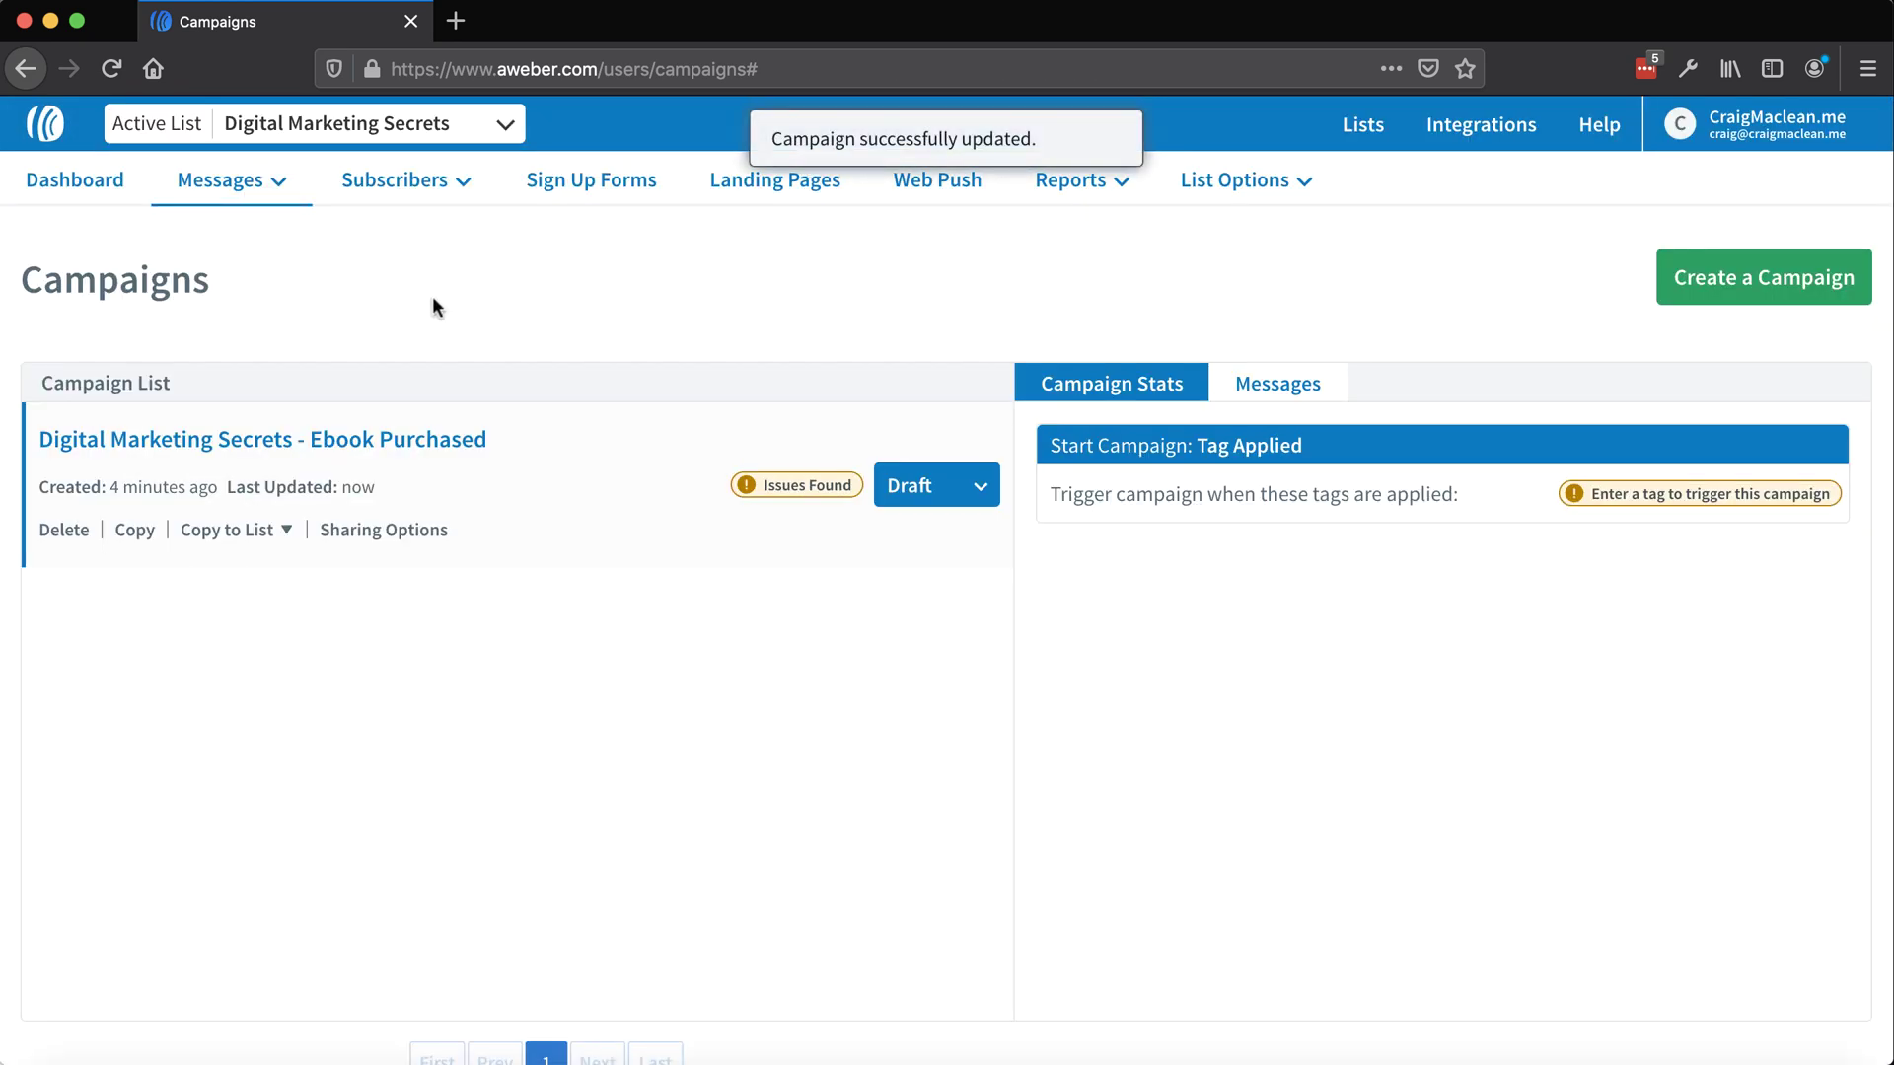
Step: Open the Subscribers page and choose to add one subscriber at a time
{"action": "left_click", "coordinate": [394, 179]}
{"action": "left_click", "coordinate": [406, 237]}
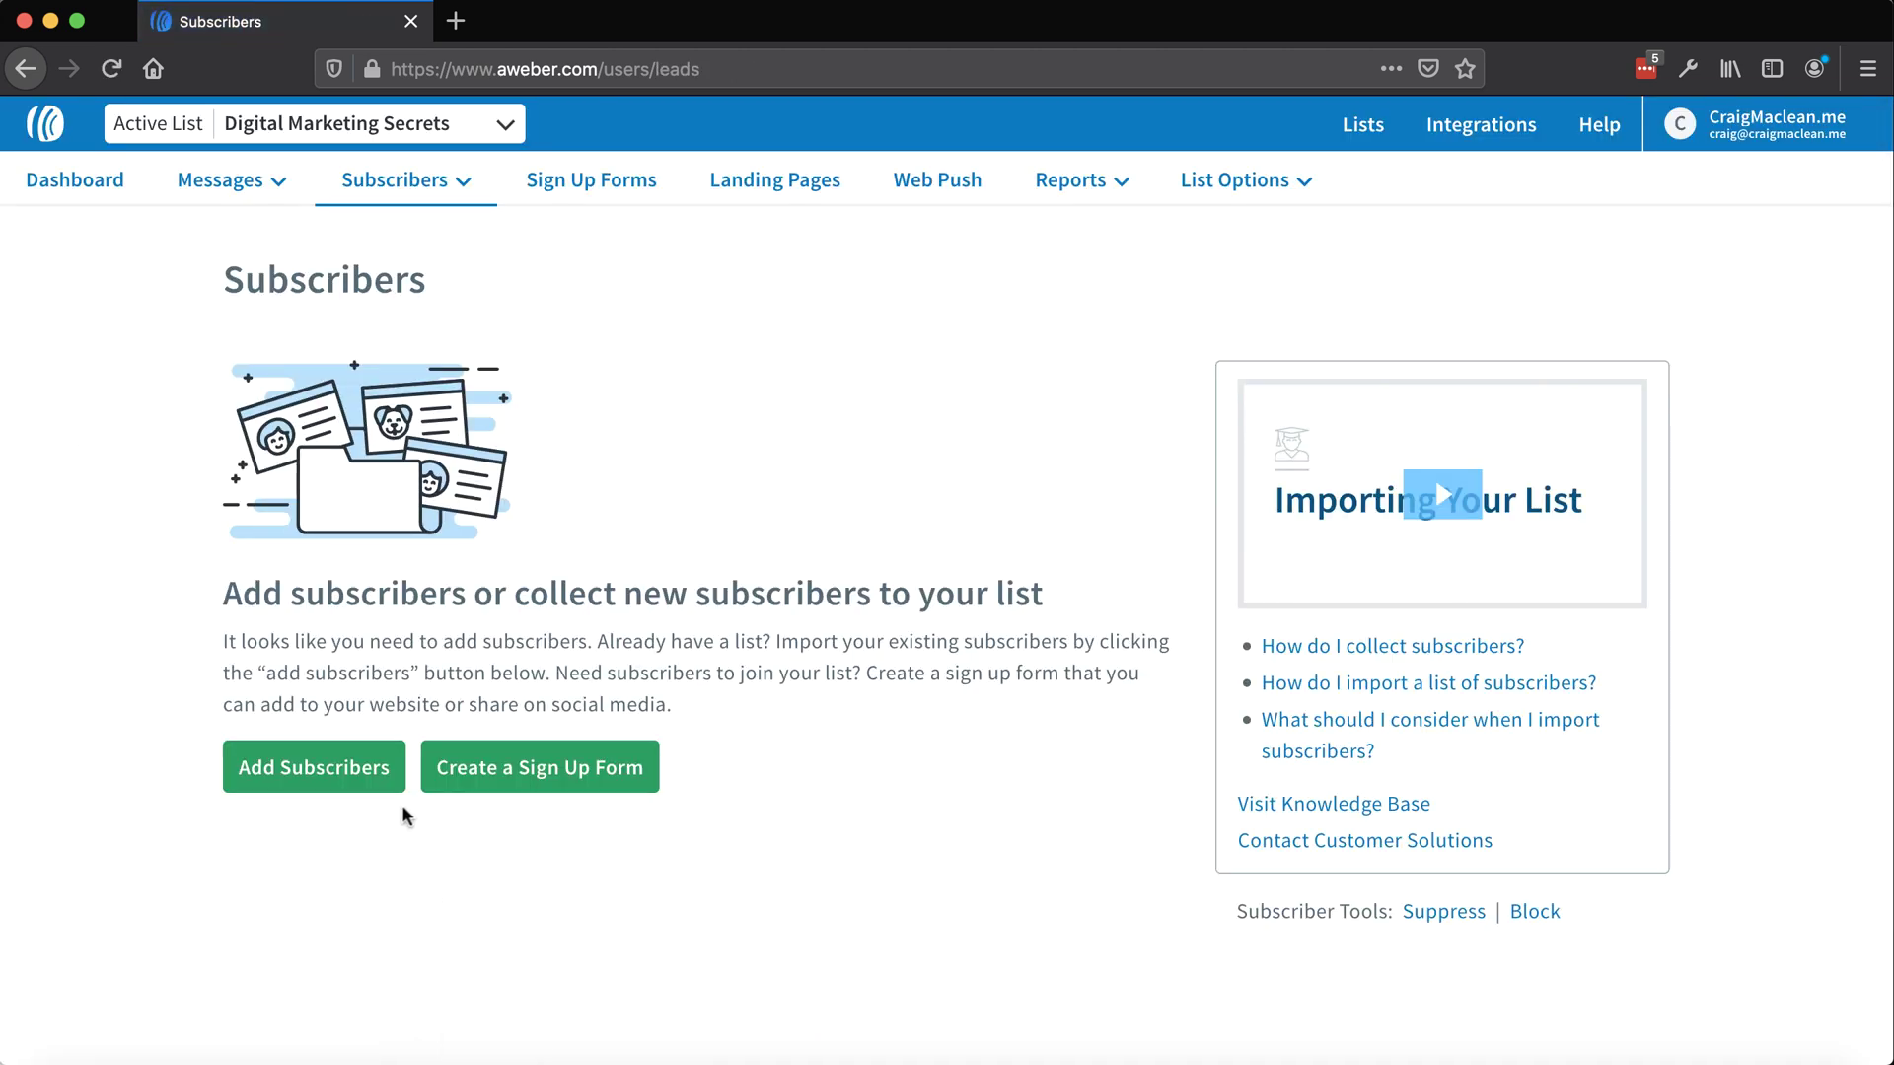
{"action": "left_click", "coordinate": [363, 795]}
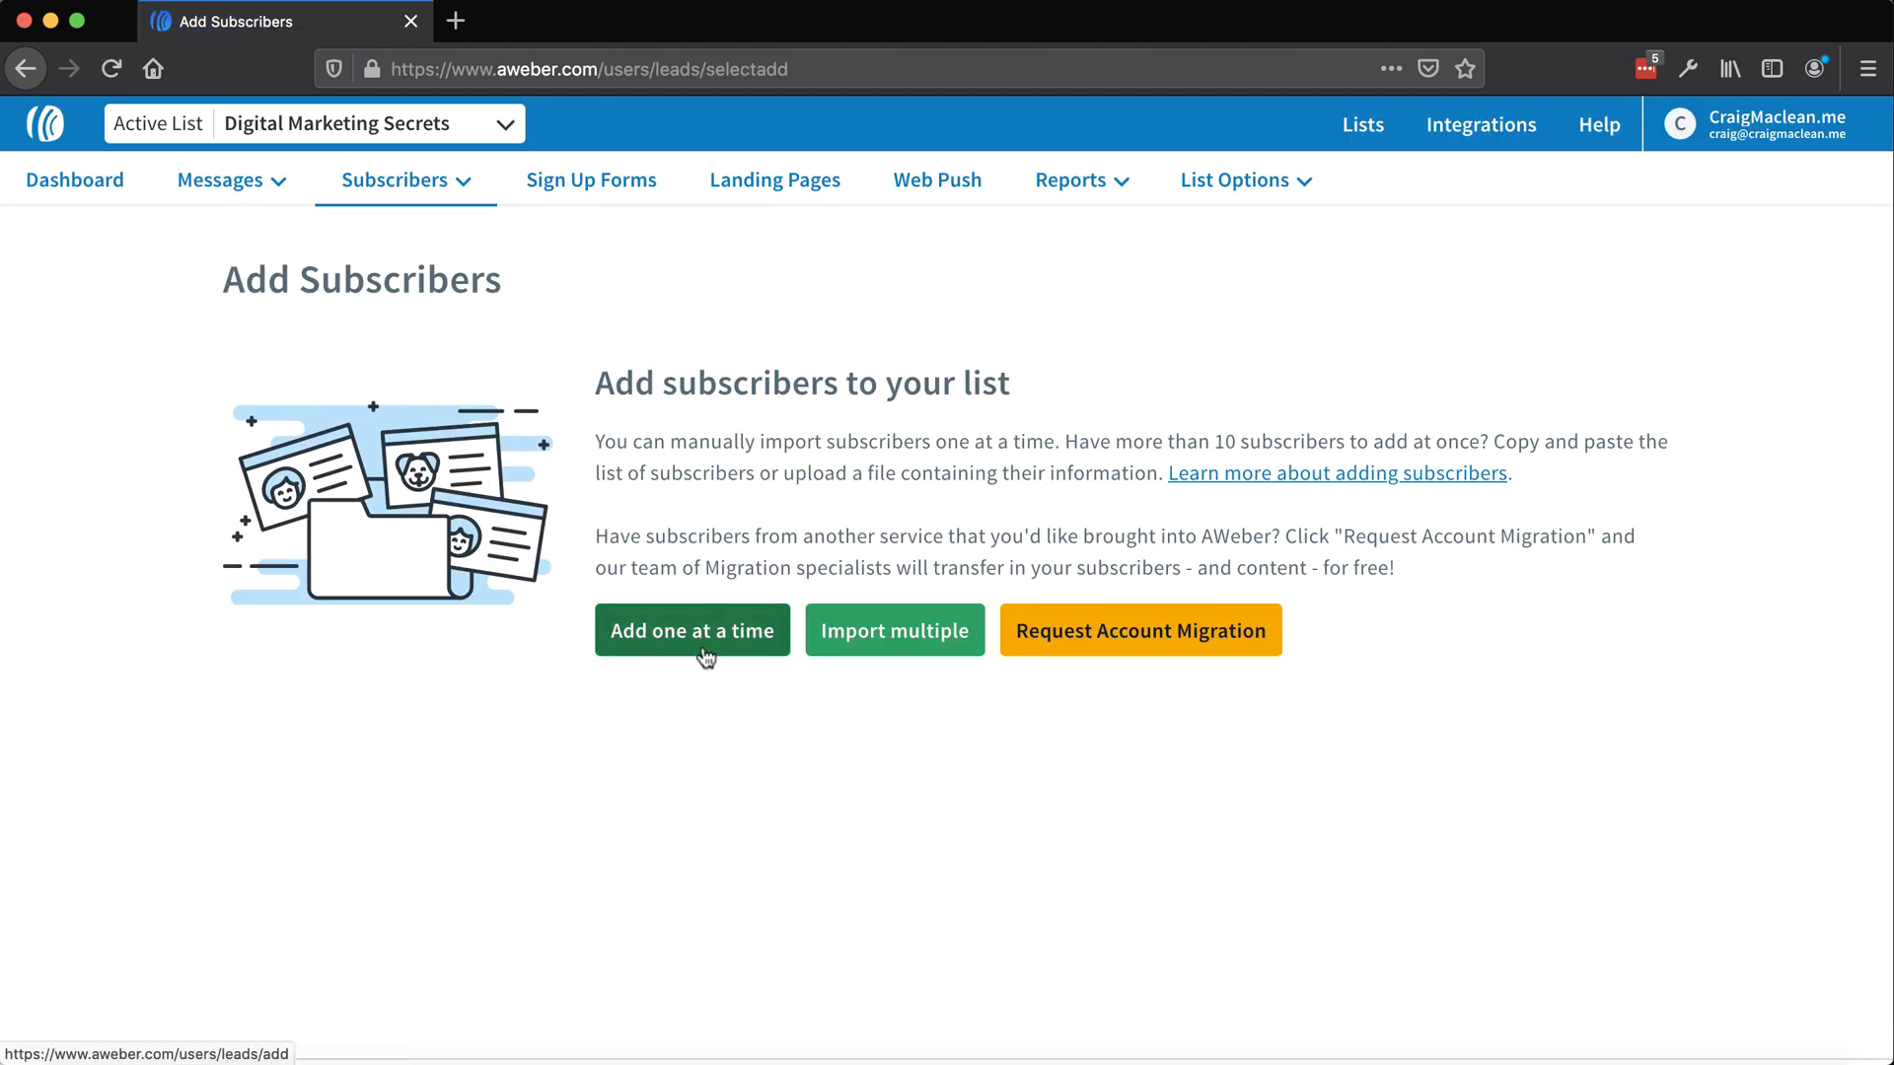
{"action": "left_click", "coordinate": [695, 635]}
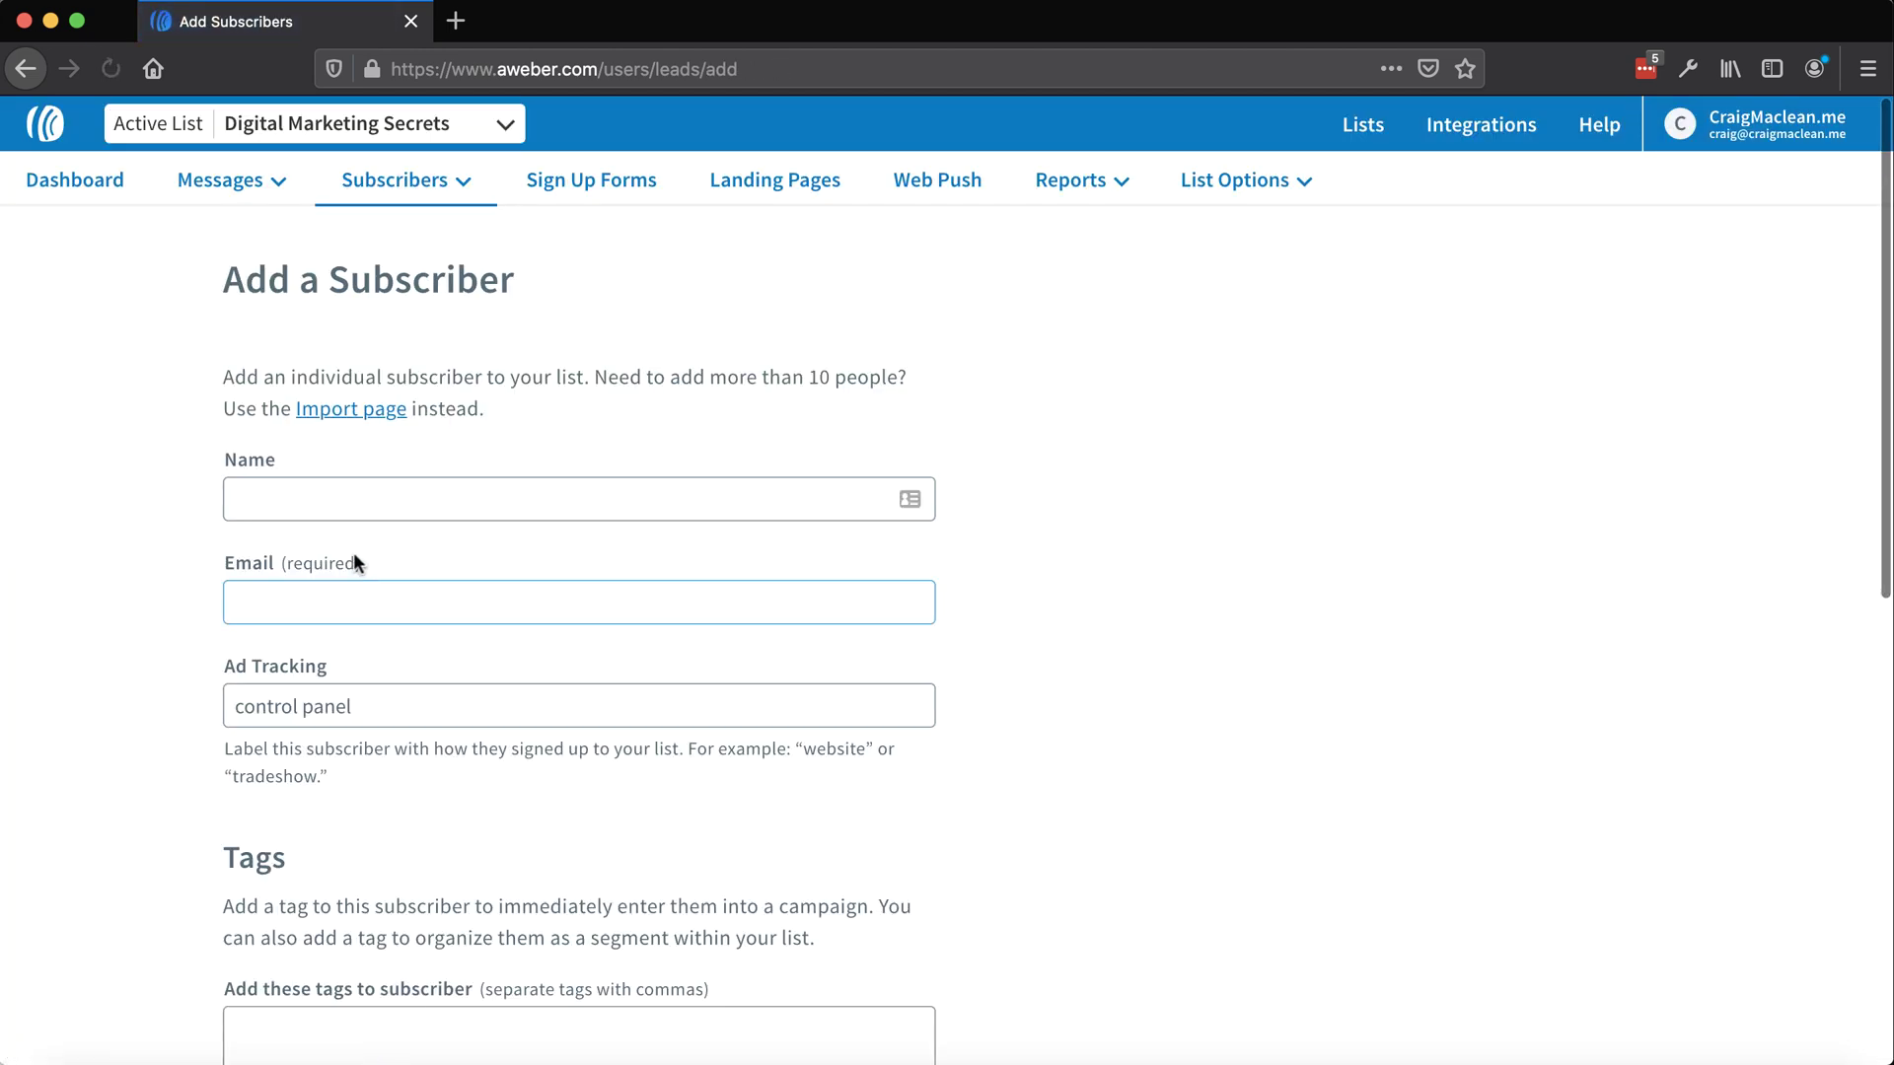
Step: Add a subscriber with name, e-mail and tag digital-marketing-secrets-purchased, then return to Campaigns
{"action": "left_click", "coordinate": [333, 505]}
{"action": "type", "text": "Craig"}
{"action": "key", "text": "Tab"}
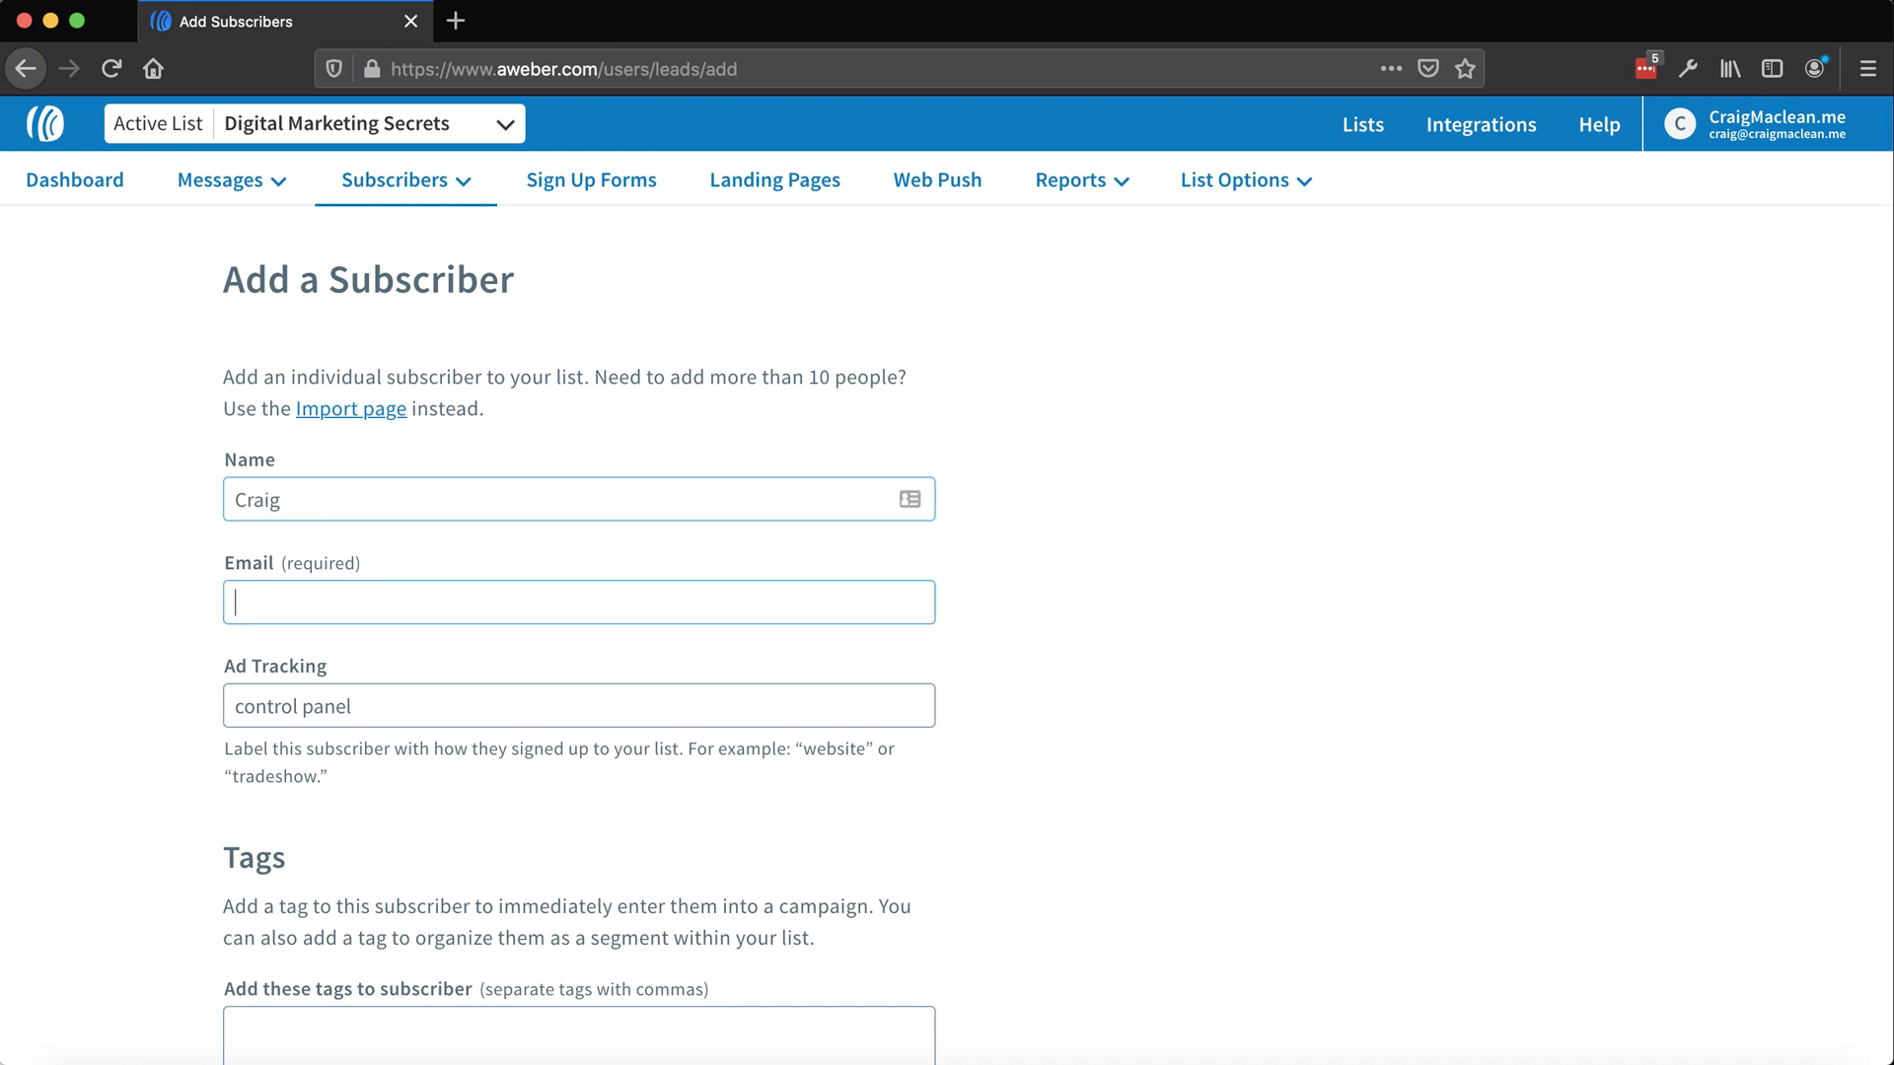
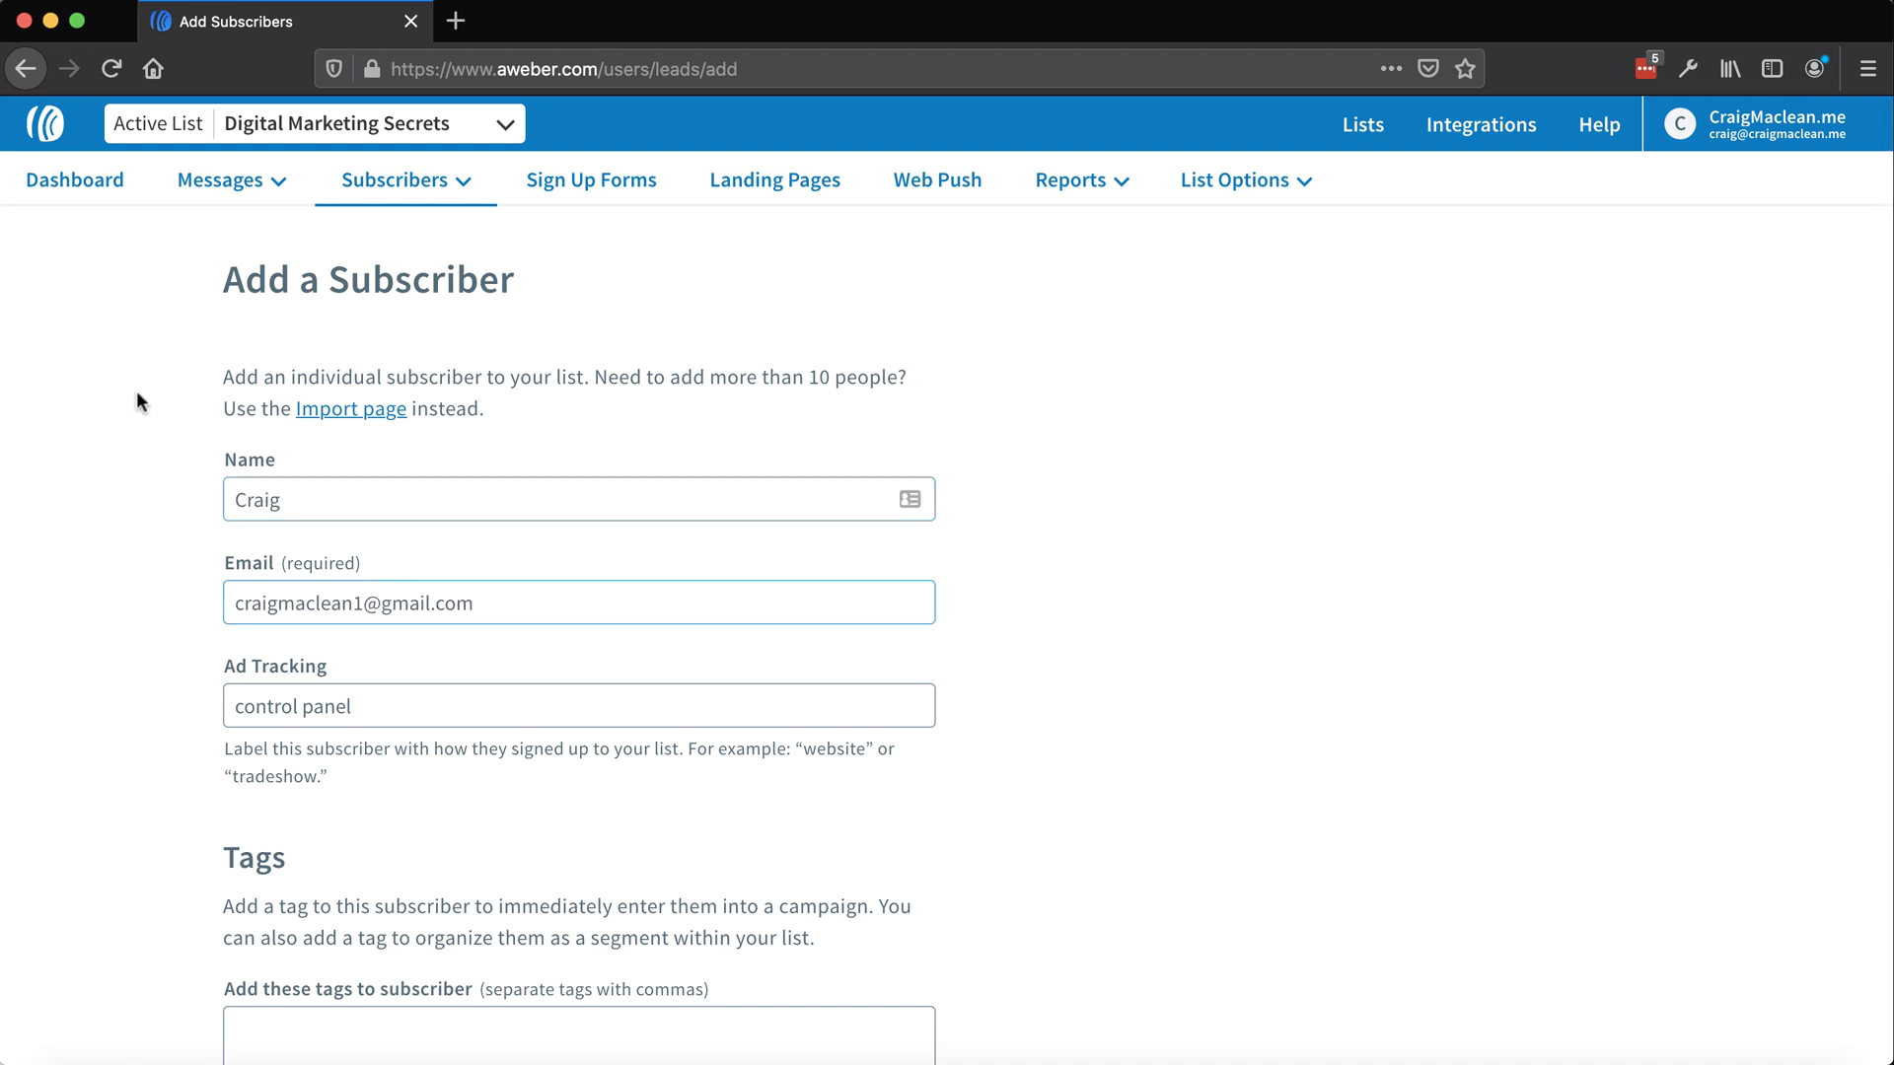
{"action": "scroll", "coordinate": [135, 395], "scroll_direction": "down", "scroll_amount": 4}
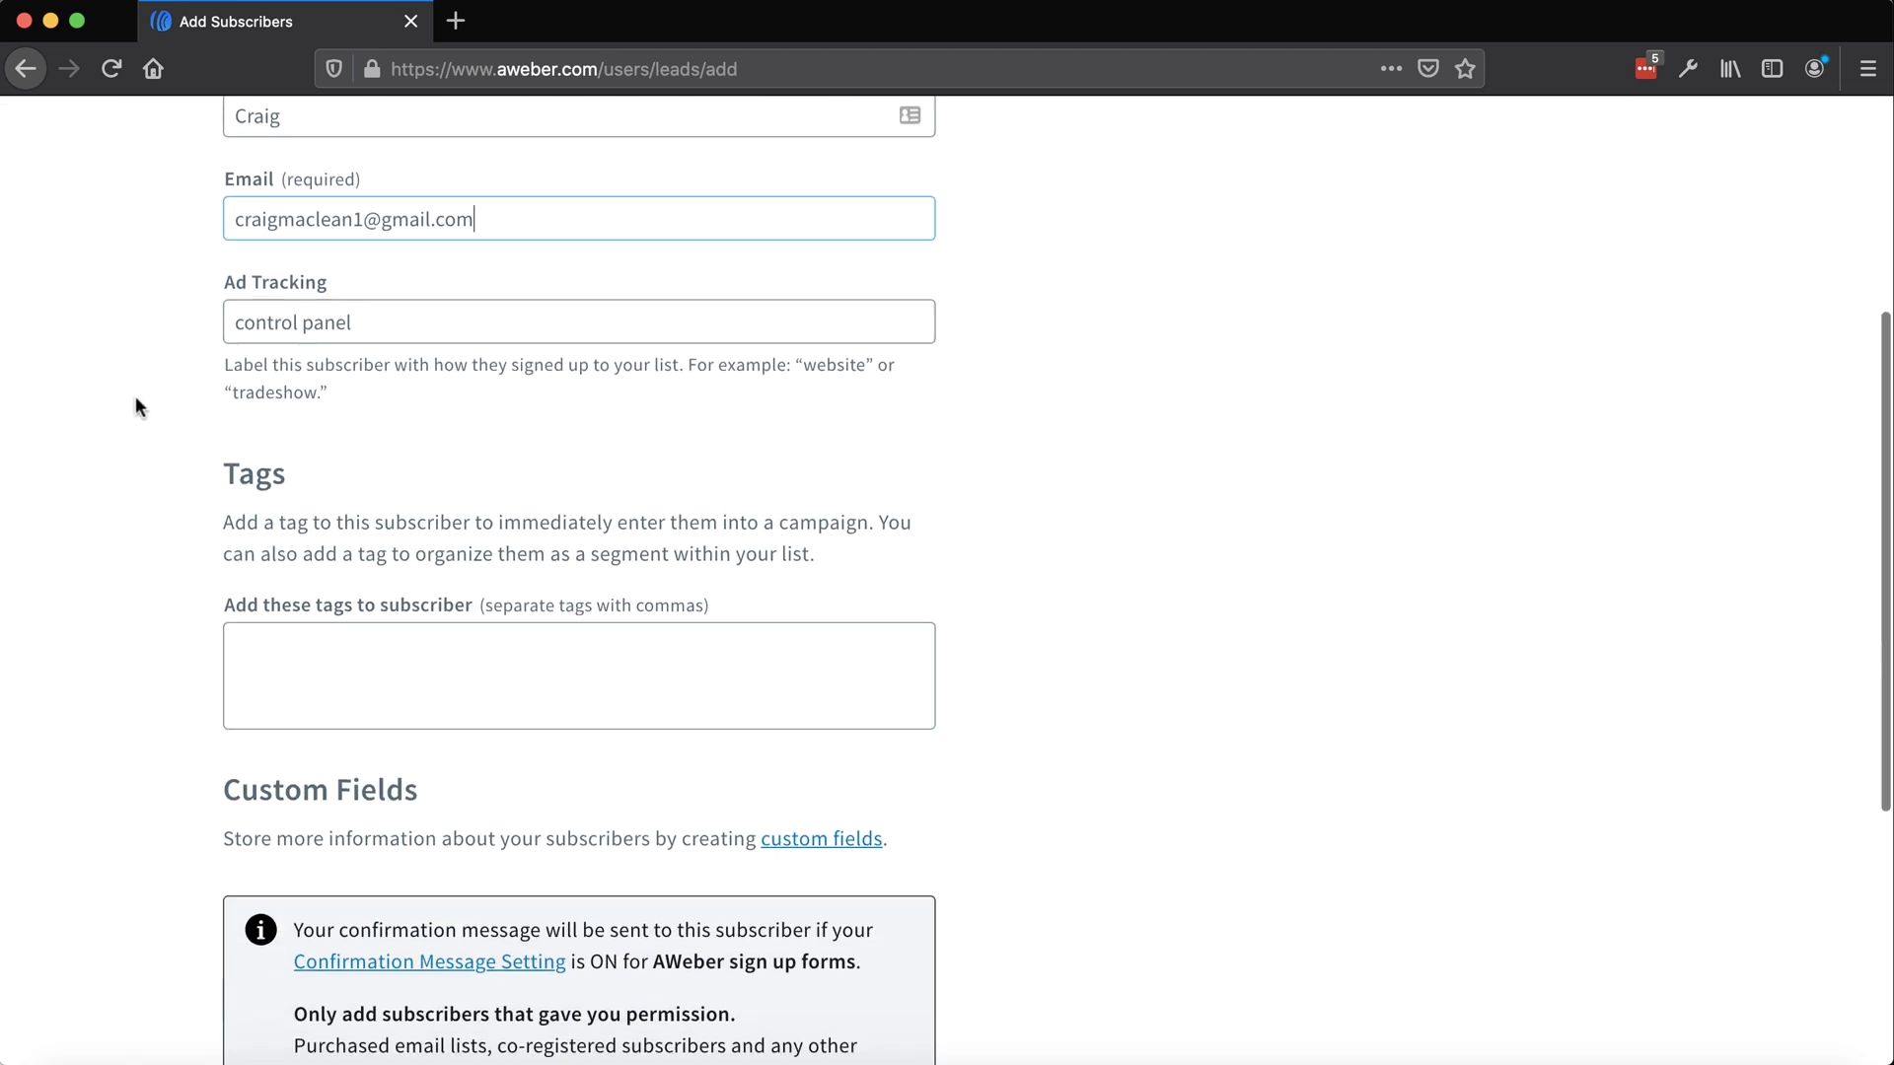
{"action": "left_click", "coordinate": [430, 666]}
{"action": "type", "text": "digital-marketing-sec"}
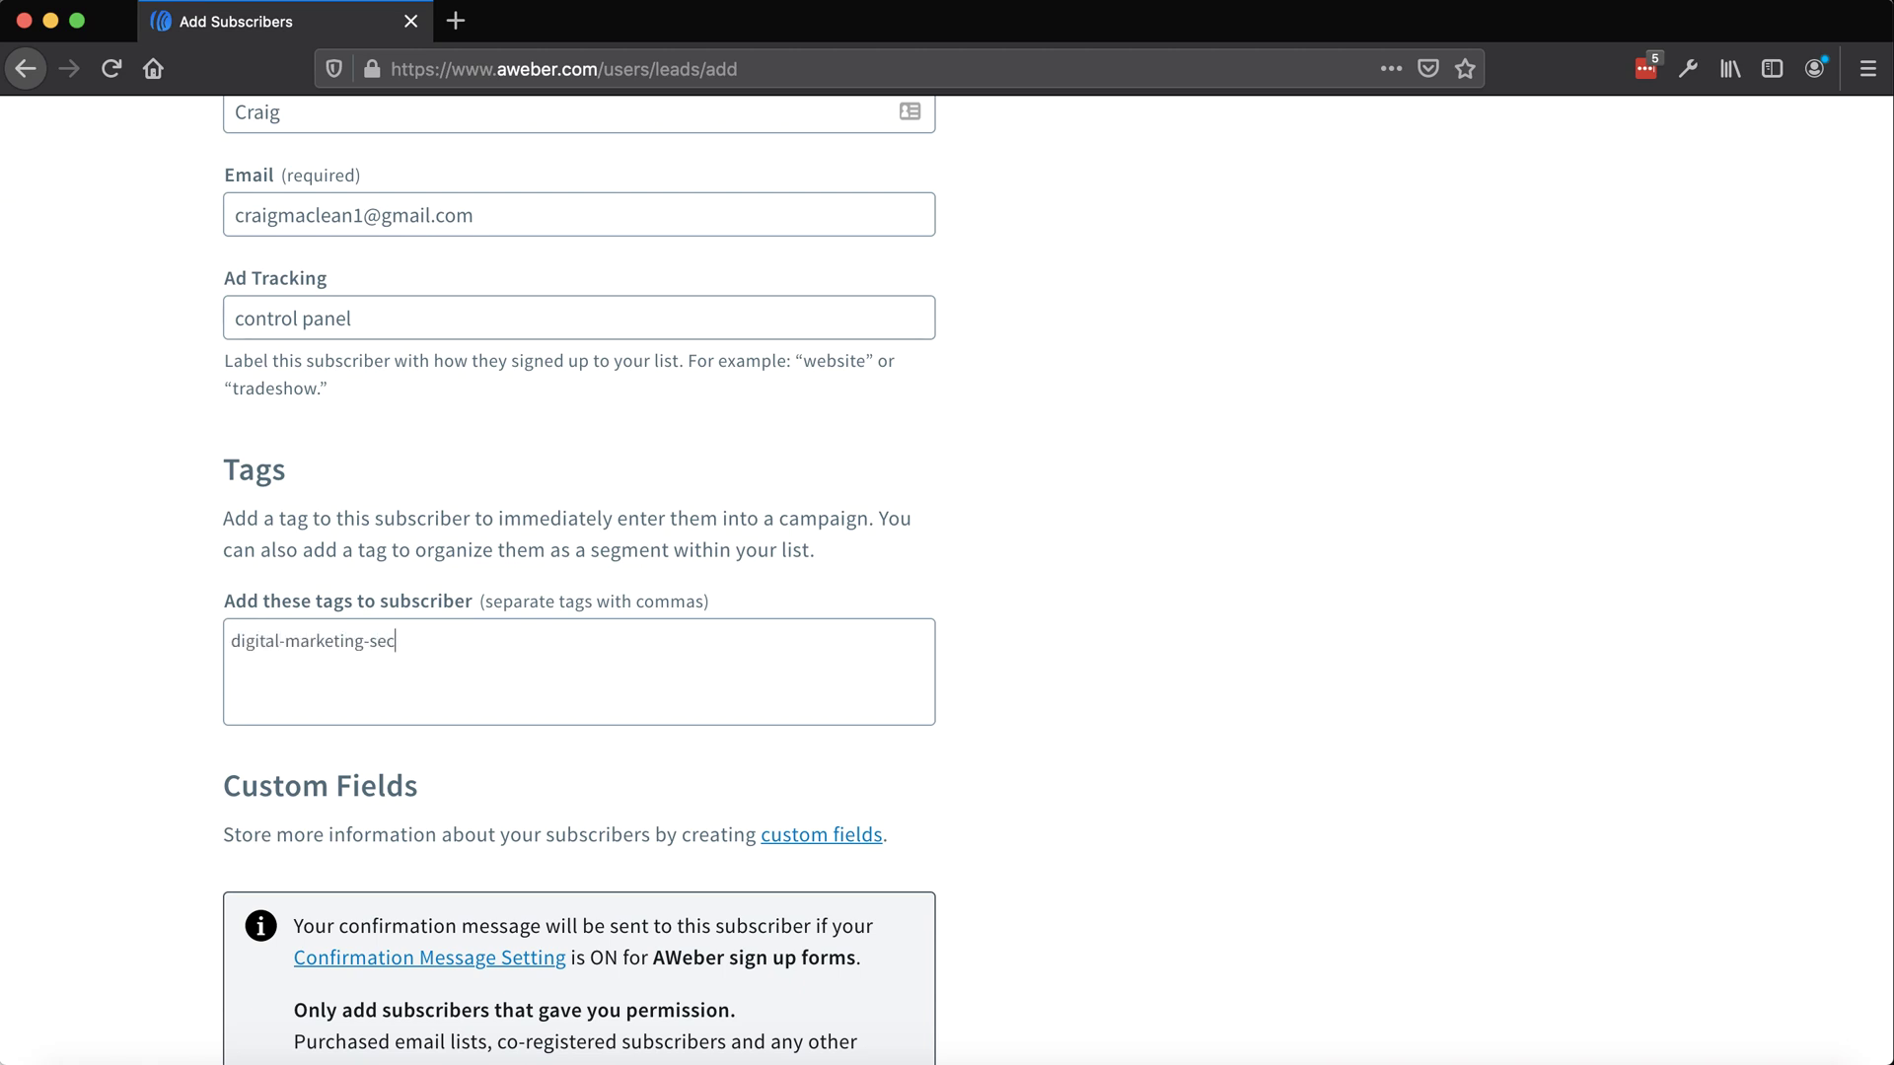
{"action": "type", "text": "rets-purchased"}
{"action": "scroll", "coordinate": [92, 464], "scroll_direction": "down", "scroll_amount": 1}
{"action": "key", "text": "Return"}
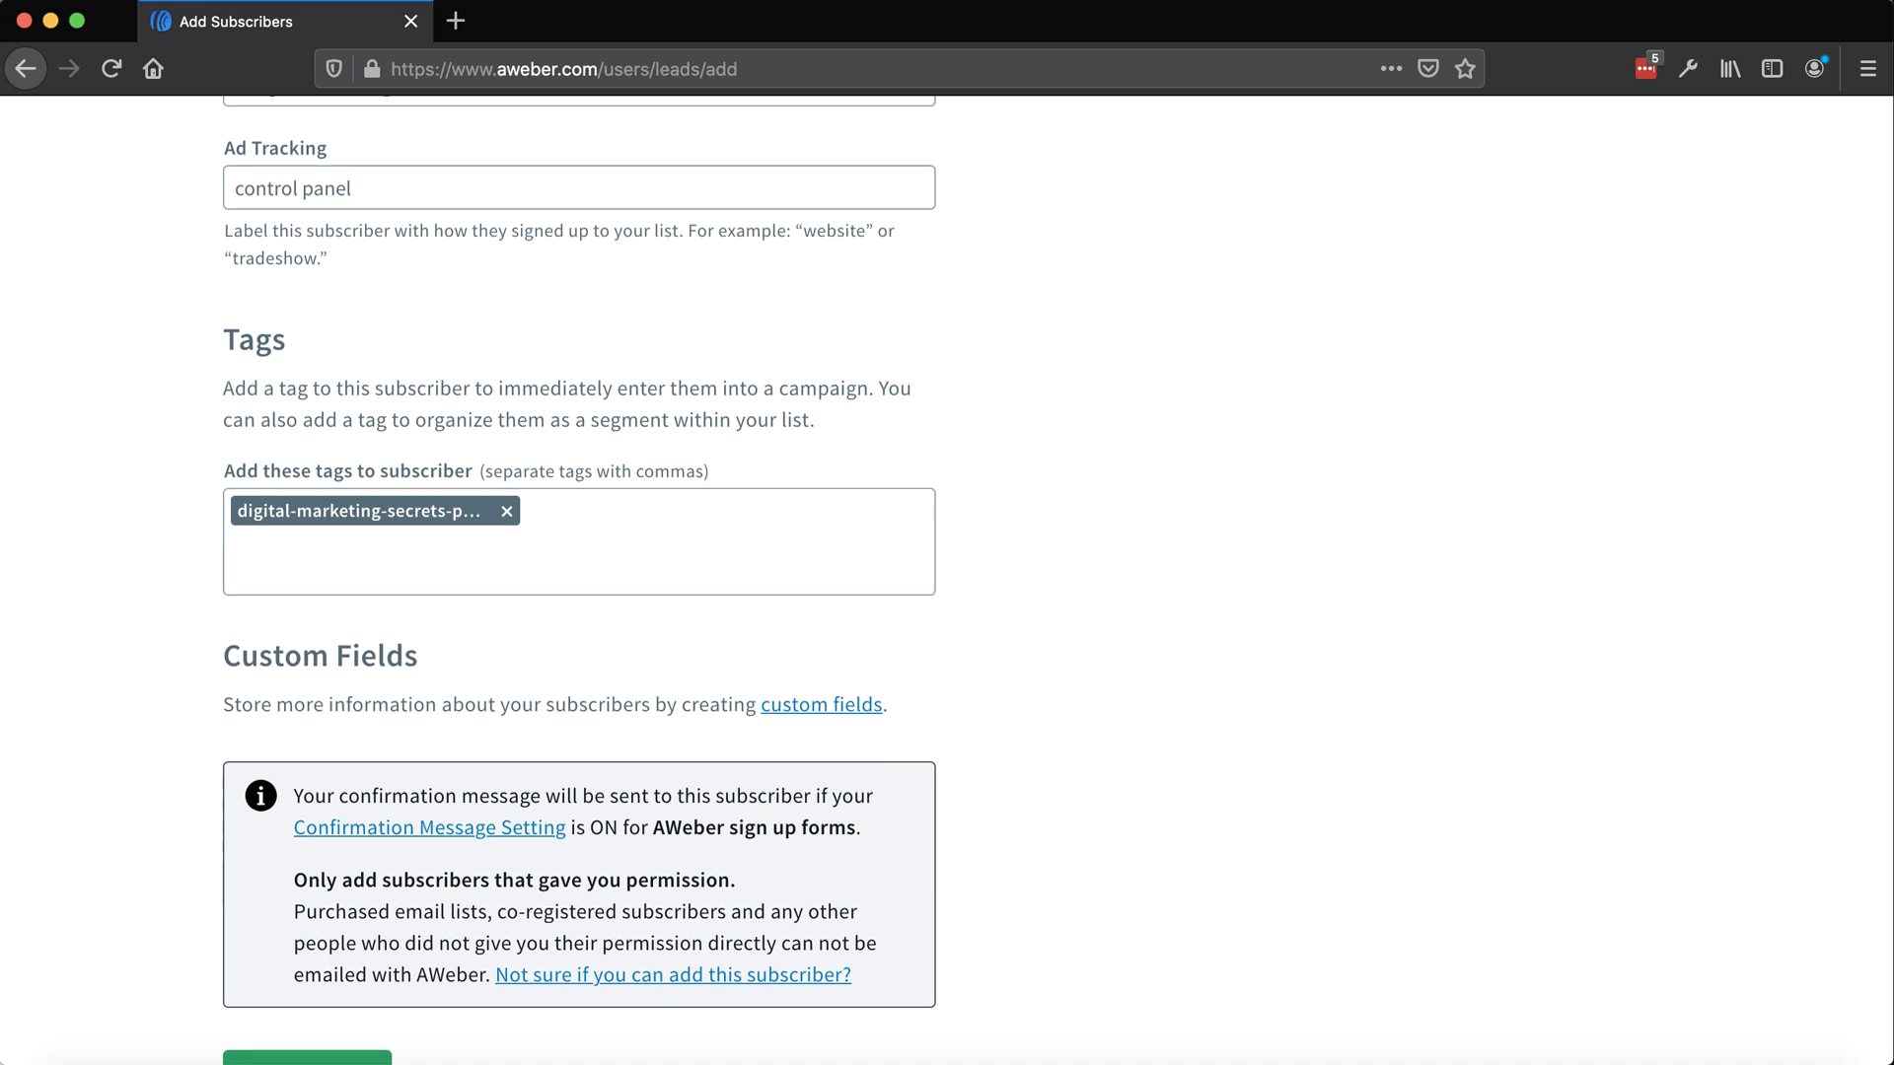
{"action": "scroll", "coordinate": [93, 464], "scroll_direction": "down", "scroll_amount": 2}
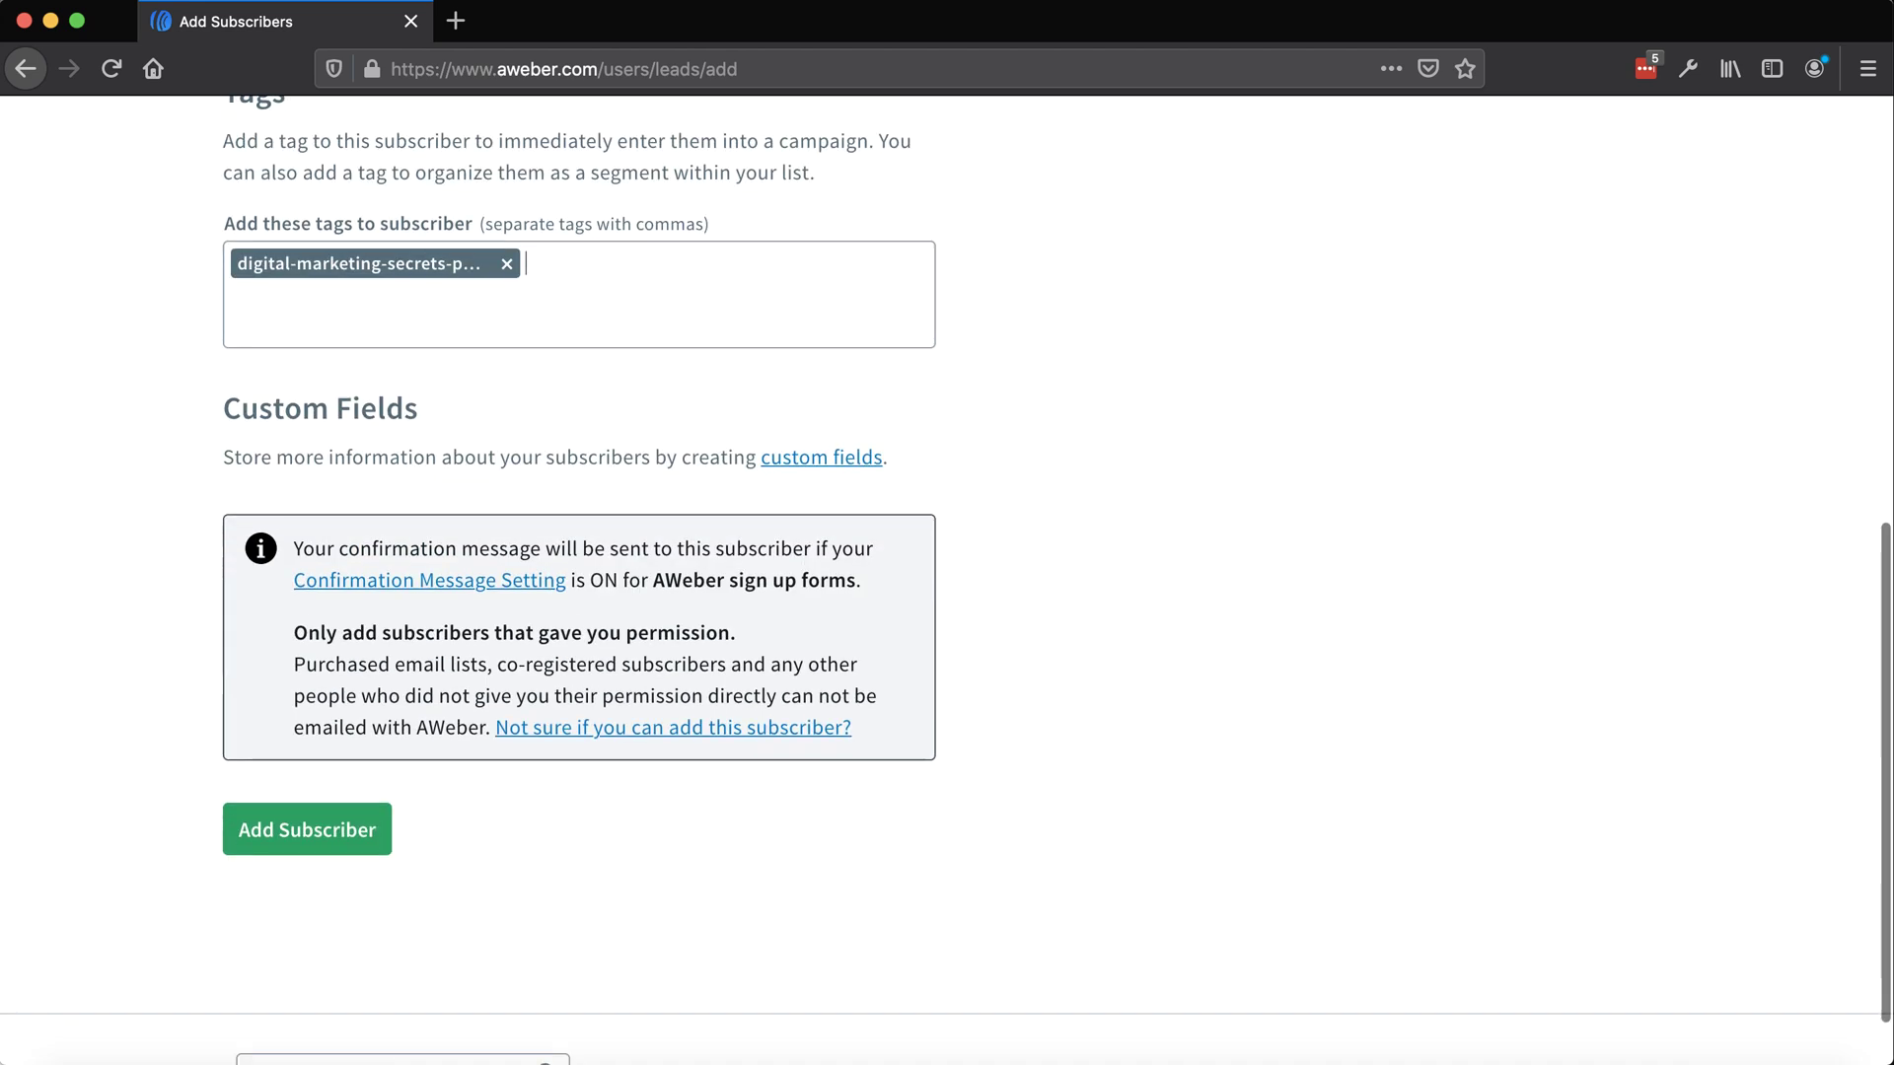
{"action": "left_click", "coordinate": [360, 833]}
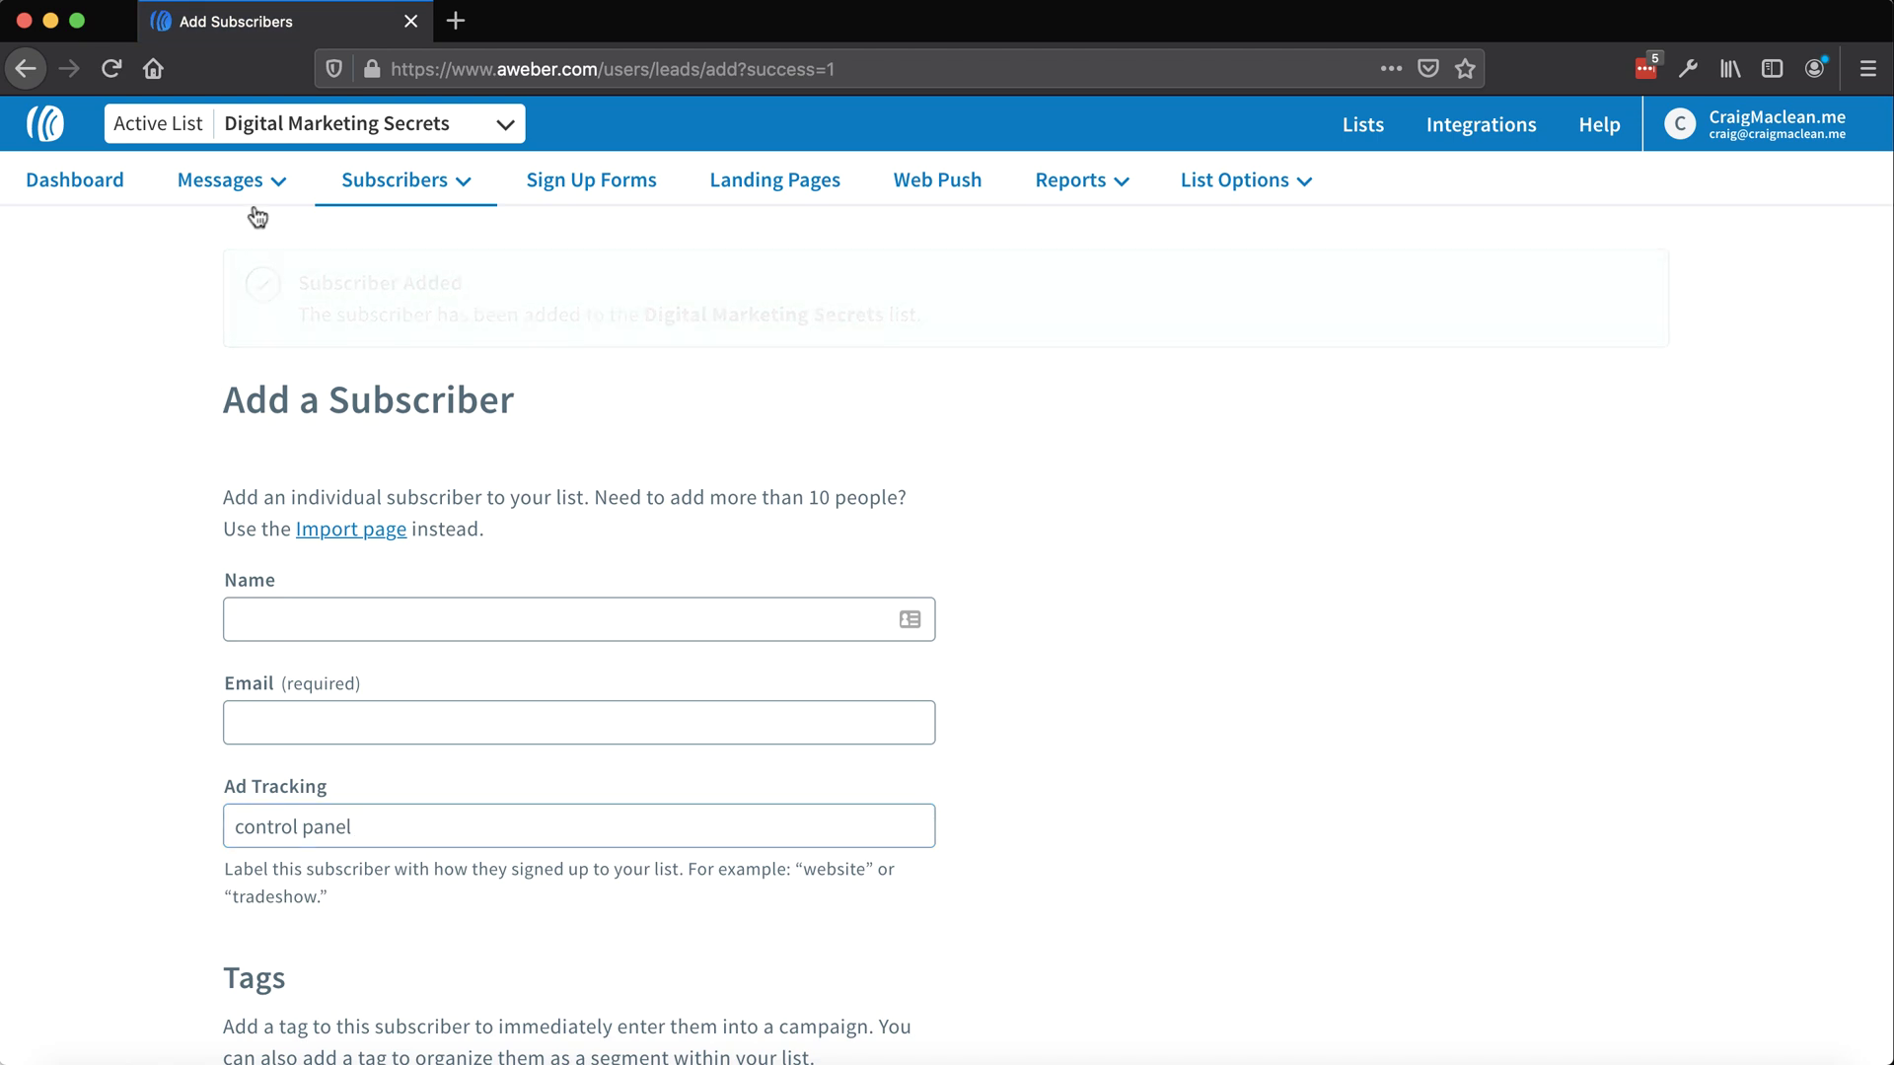
{"action": "mouse_move", "coordinate": [258, 217]}
{"action": "left_click", "coordinate": [219, 385]}
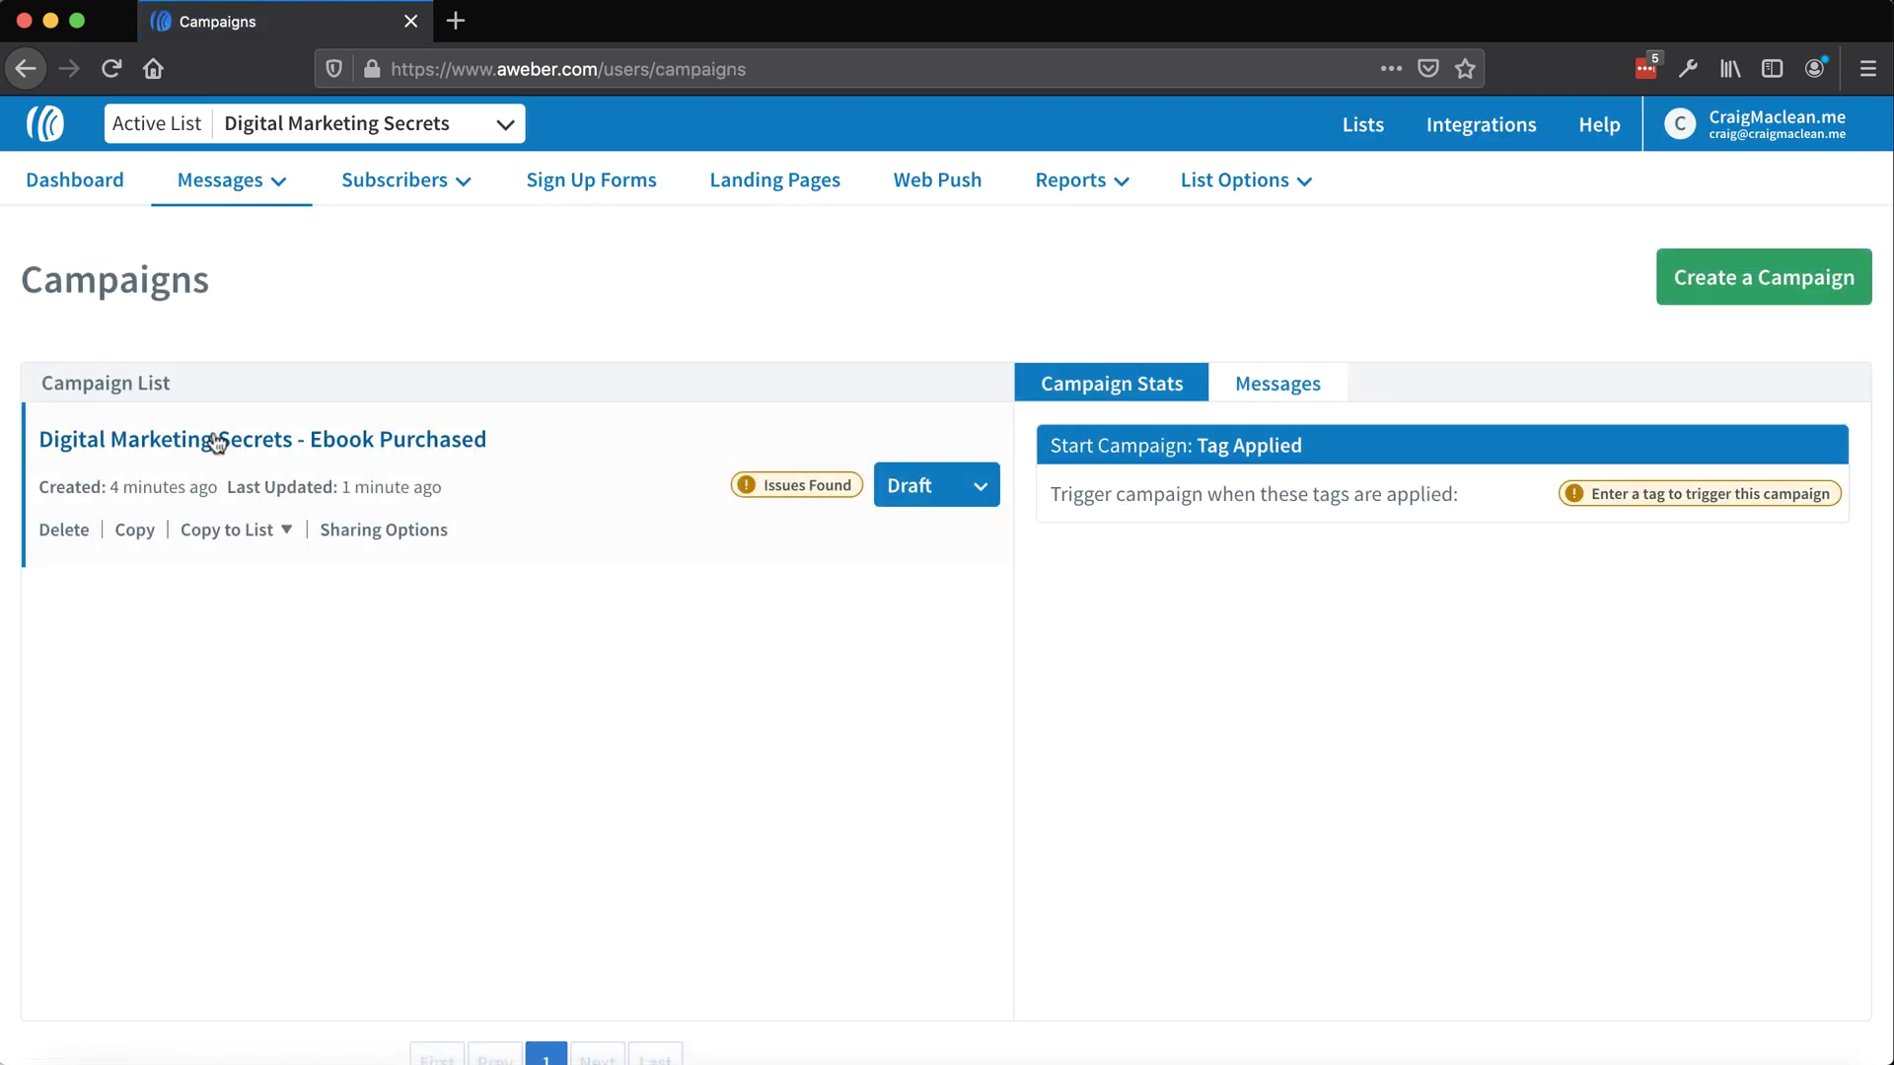
Step: Make the digital-marketing-secrets-purchased tag the campaign trigger and add a Send Message step after it
{"action": "left_click", "coordinate": [215, 442]}
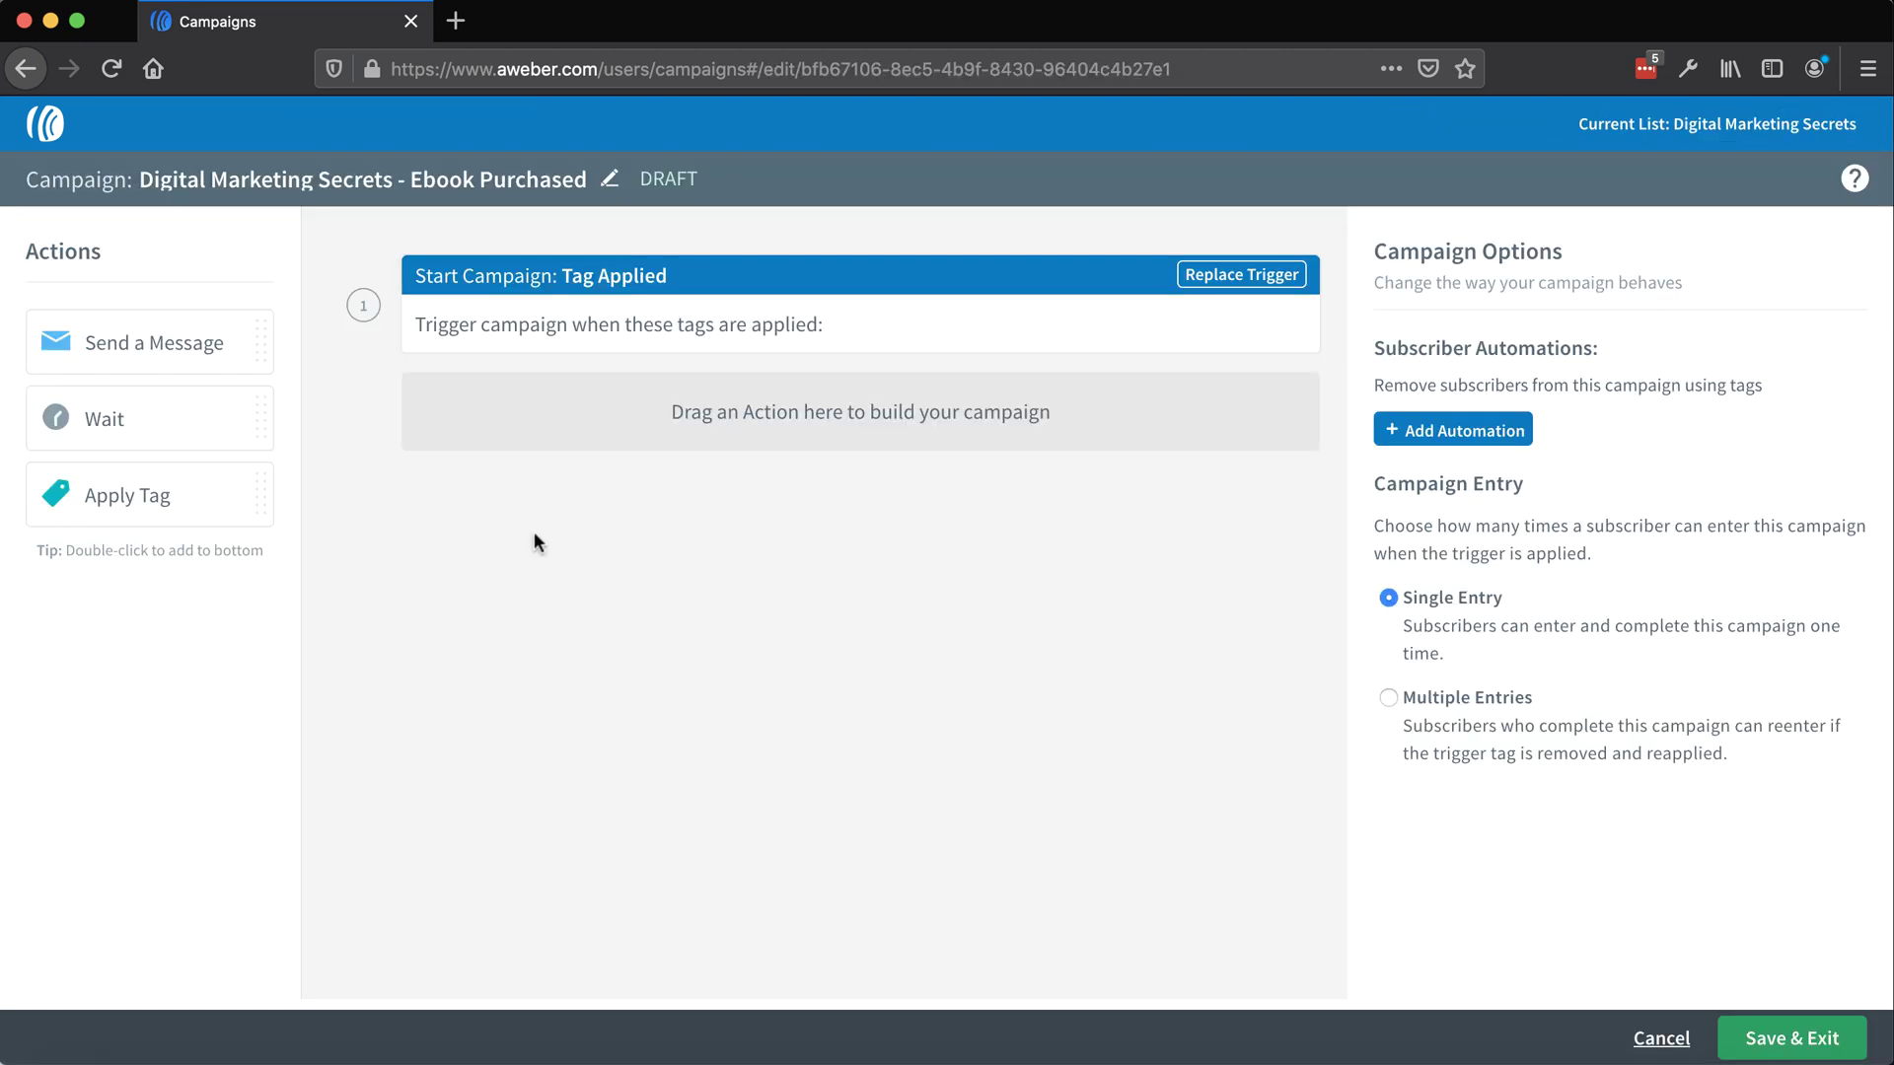
{"action": "left_click", "coordinate": [647, 320]}
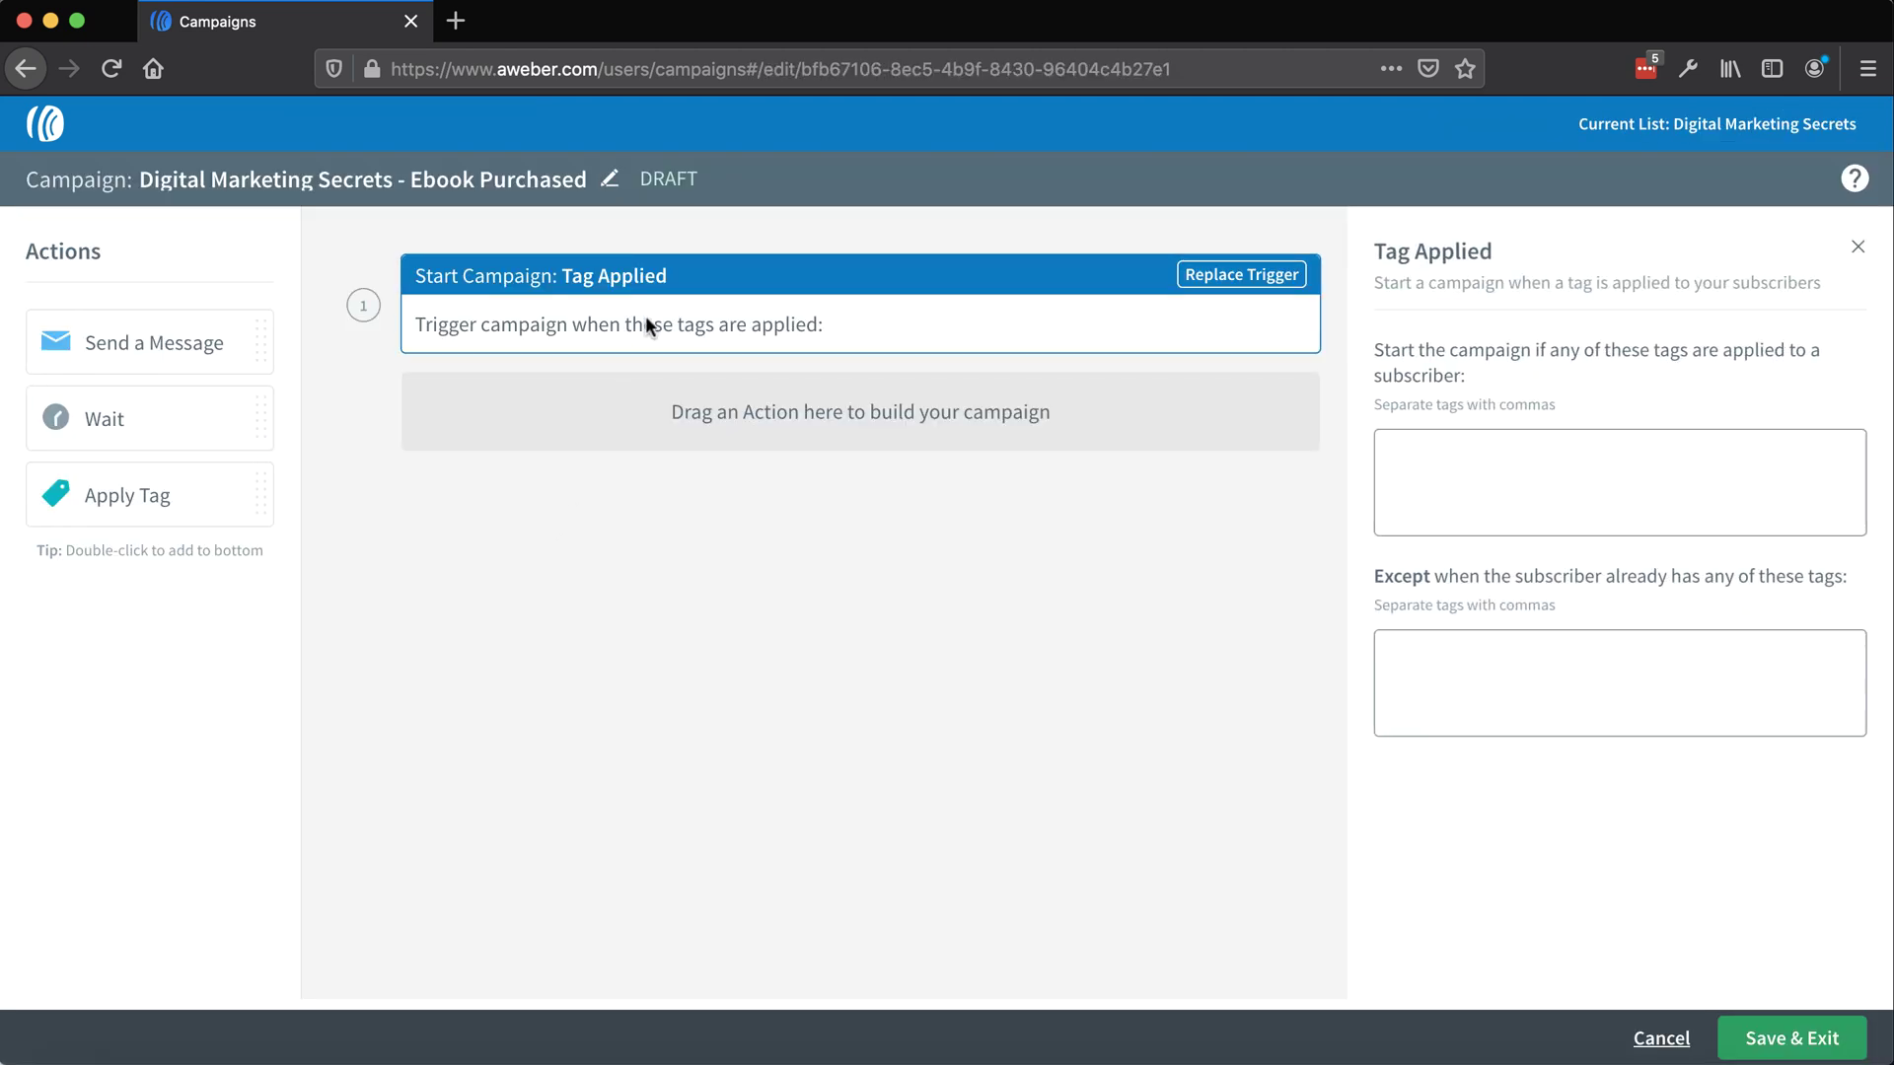
{"action": "left_click", "coordinate": [1382, 450]}
{"action": "type", "text": "digit"}
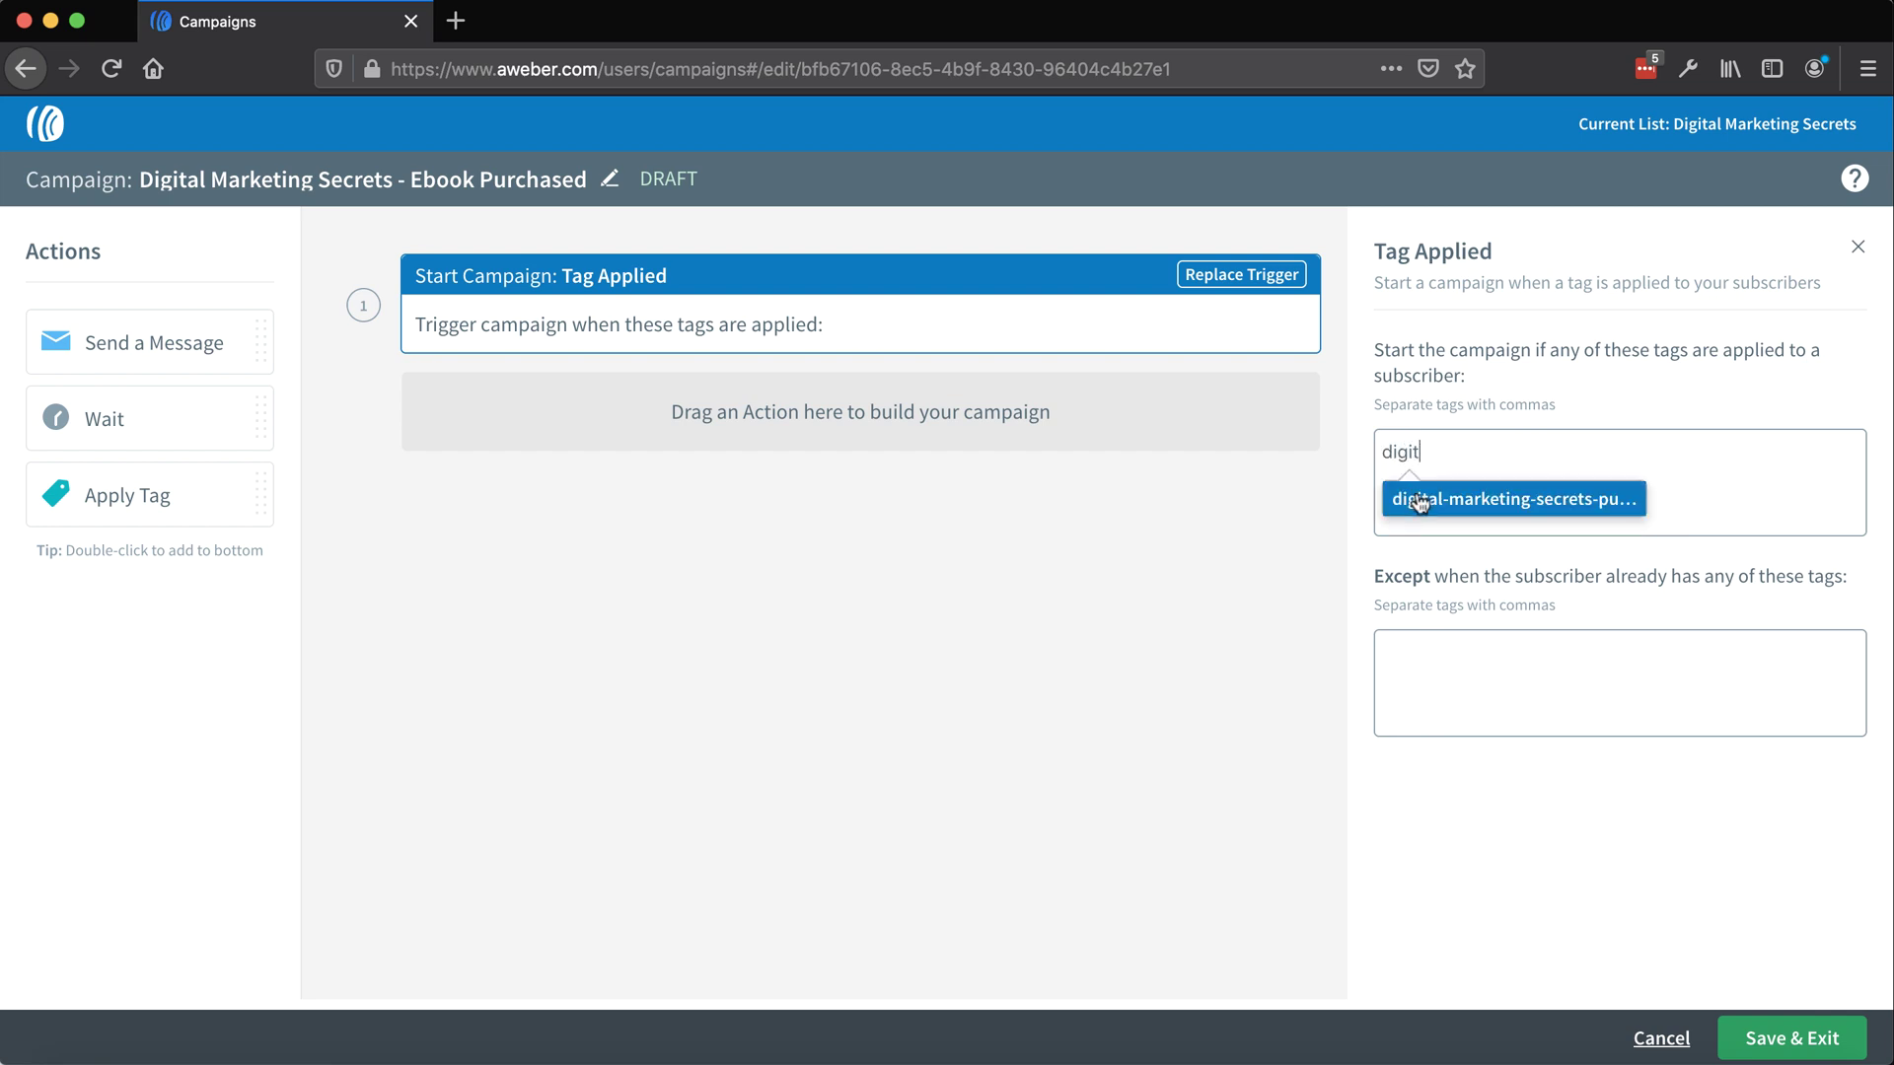
{"action": "left_click", "coordinate": [1420, 502]}
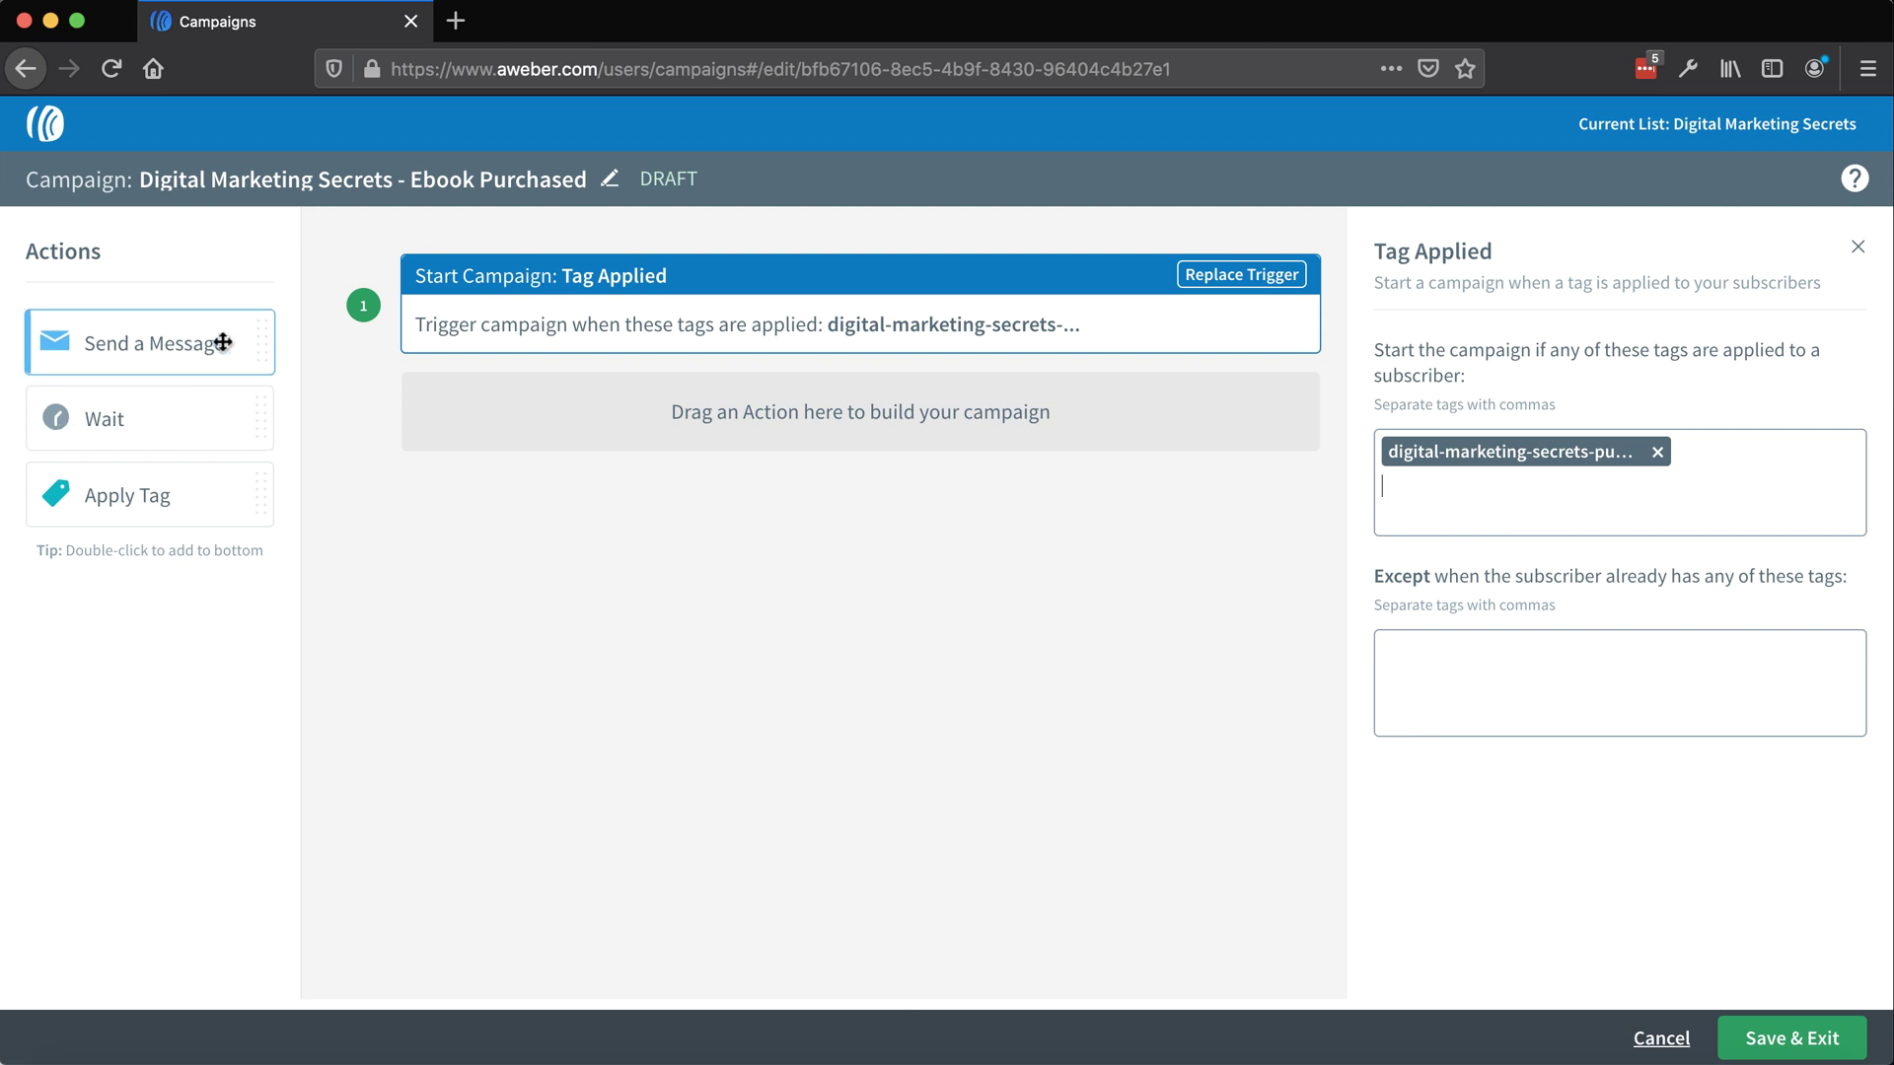
{"action": "left_click_drag", "start_coordinate": [129, 343], "coordinate": [792, 404]}
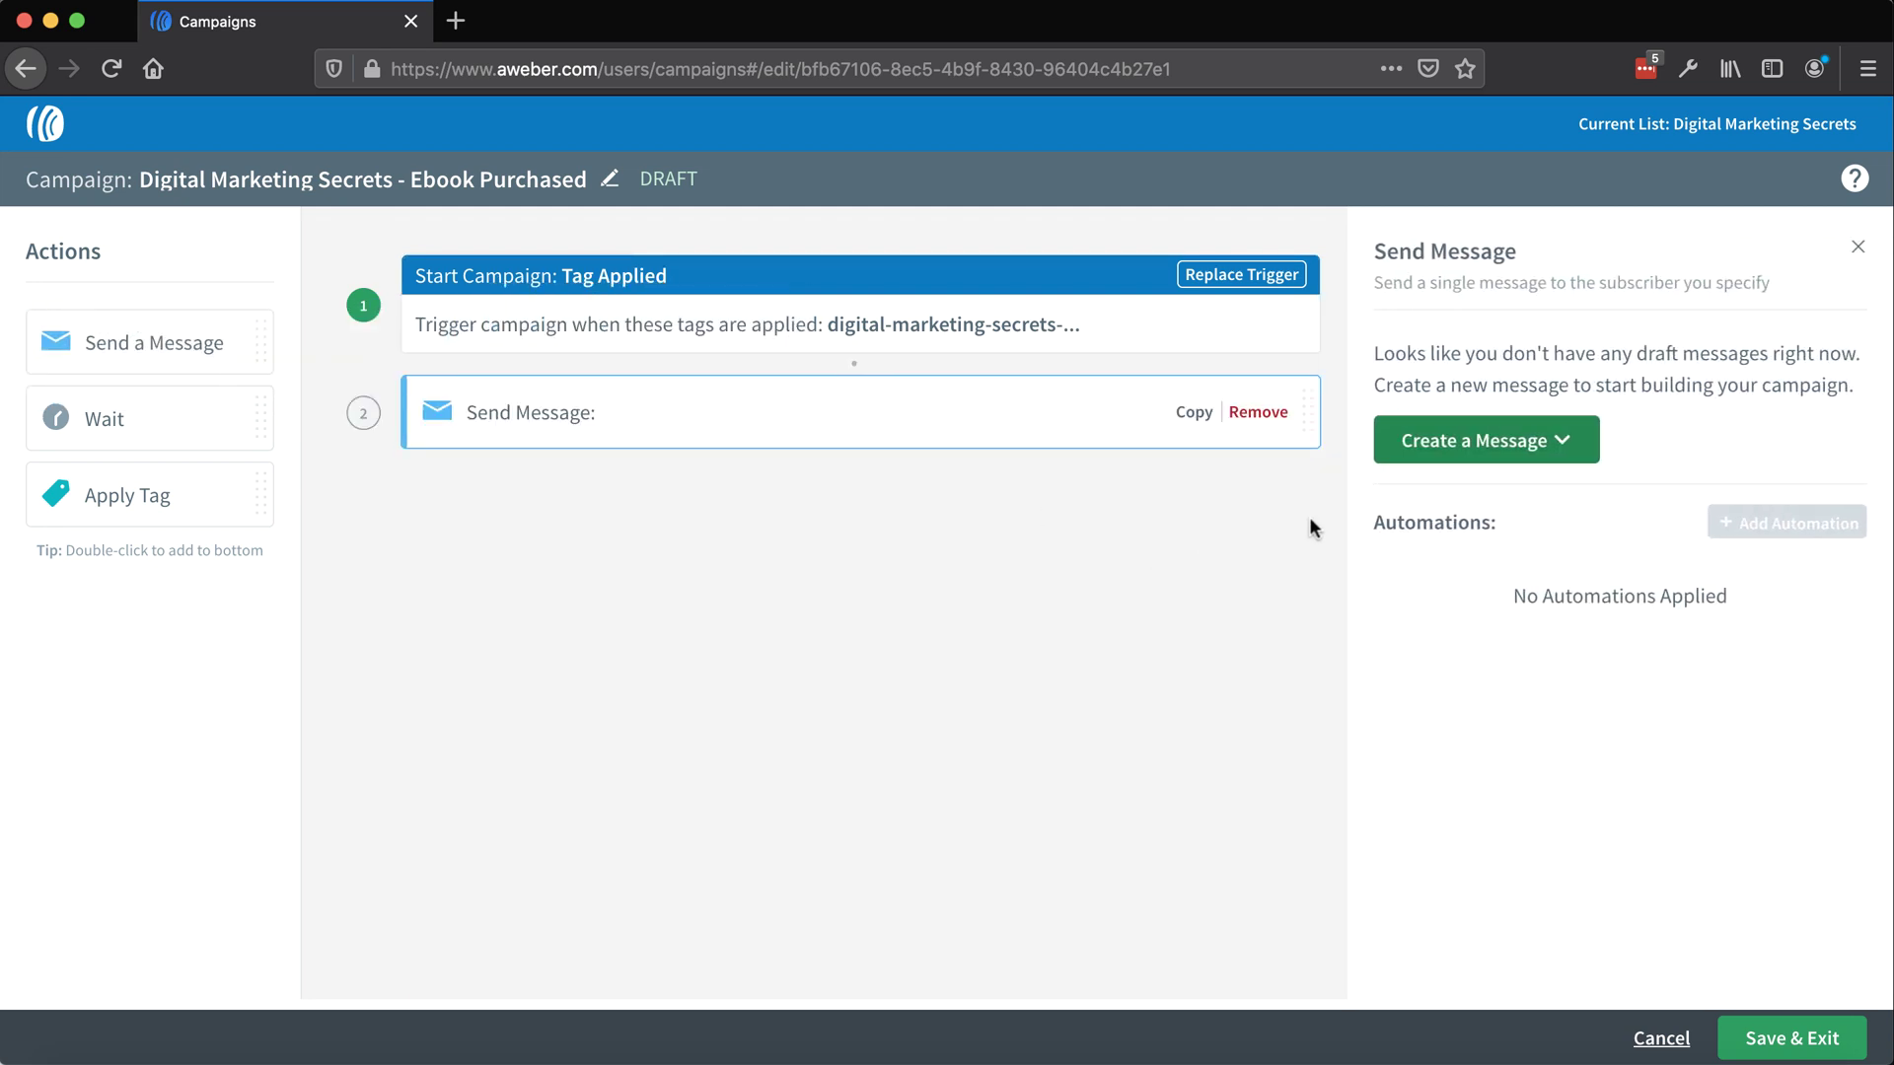
Step: Create a drag-and-drop email with subject '{!firstname_fix}, download your copy of Digital Marketing Secrets Revealed!'
{"action": "left_click", "coordinate": [1463, 446]}
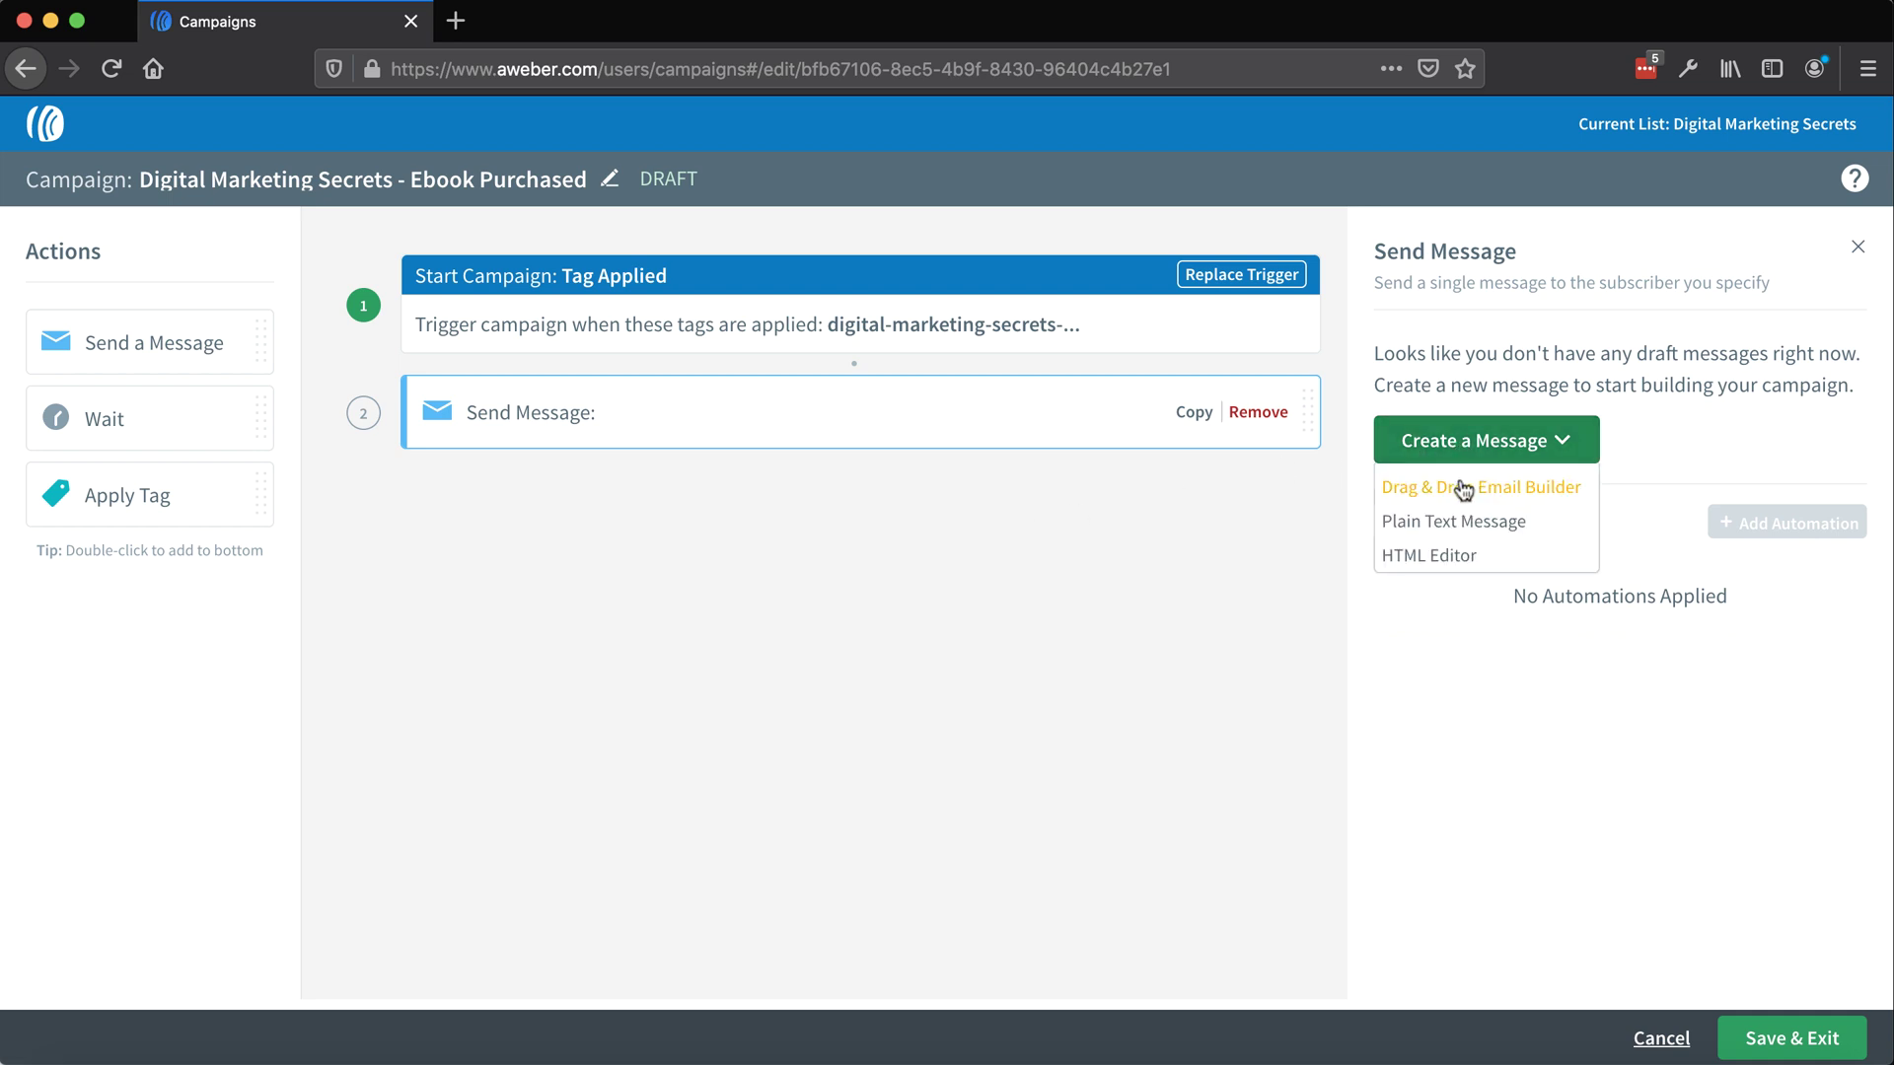
{"action": "left_click", "coordinate": [1463, 488]}
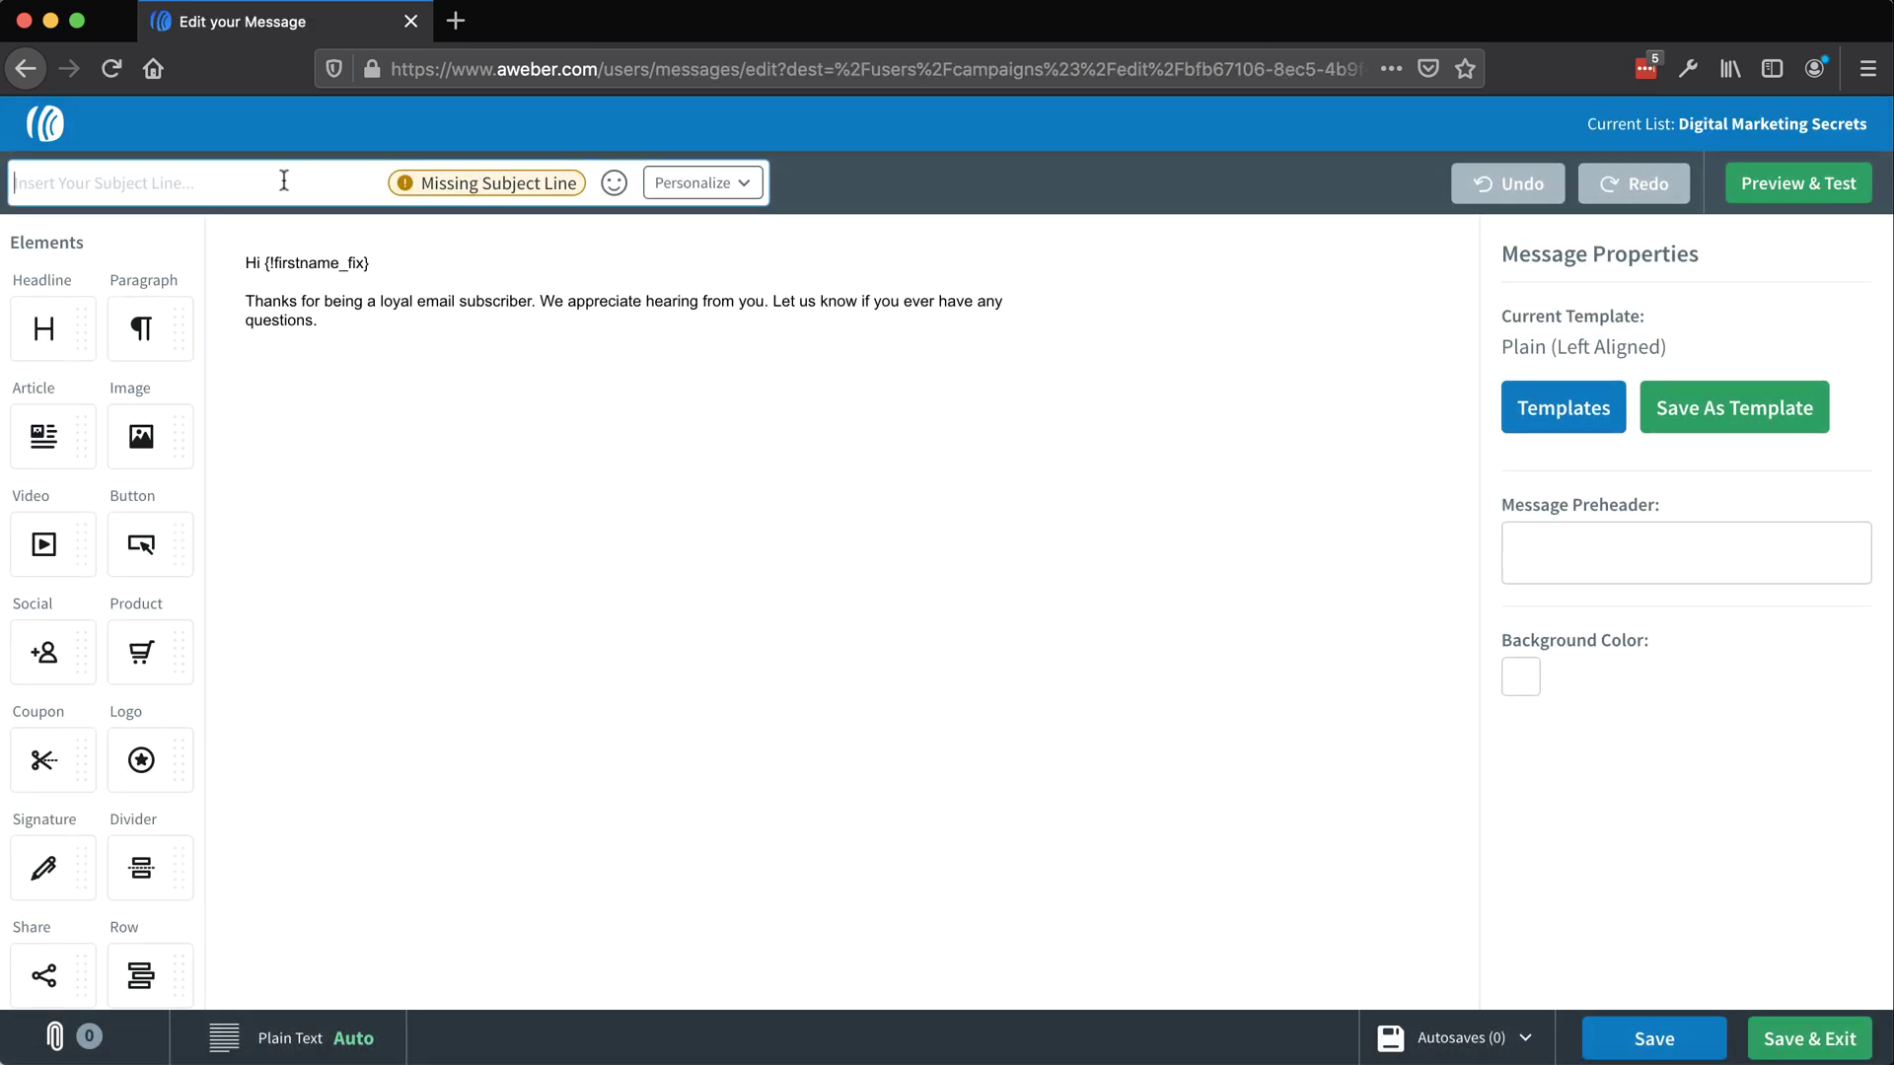
{"action": "left_click", "coordinate": [708, 186]}
{"action": "left_click", "coordinate": [722, 227]}
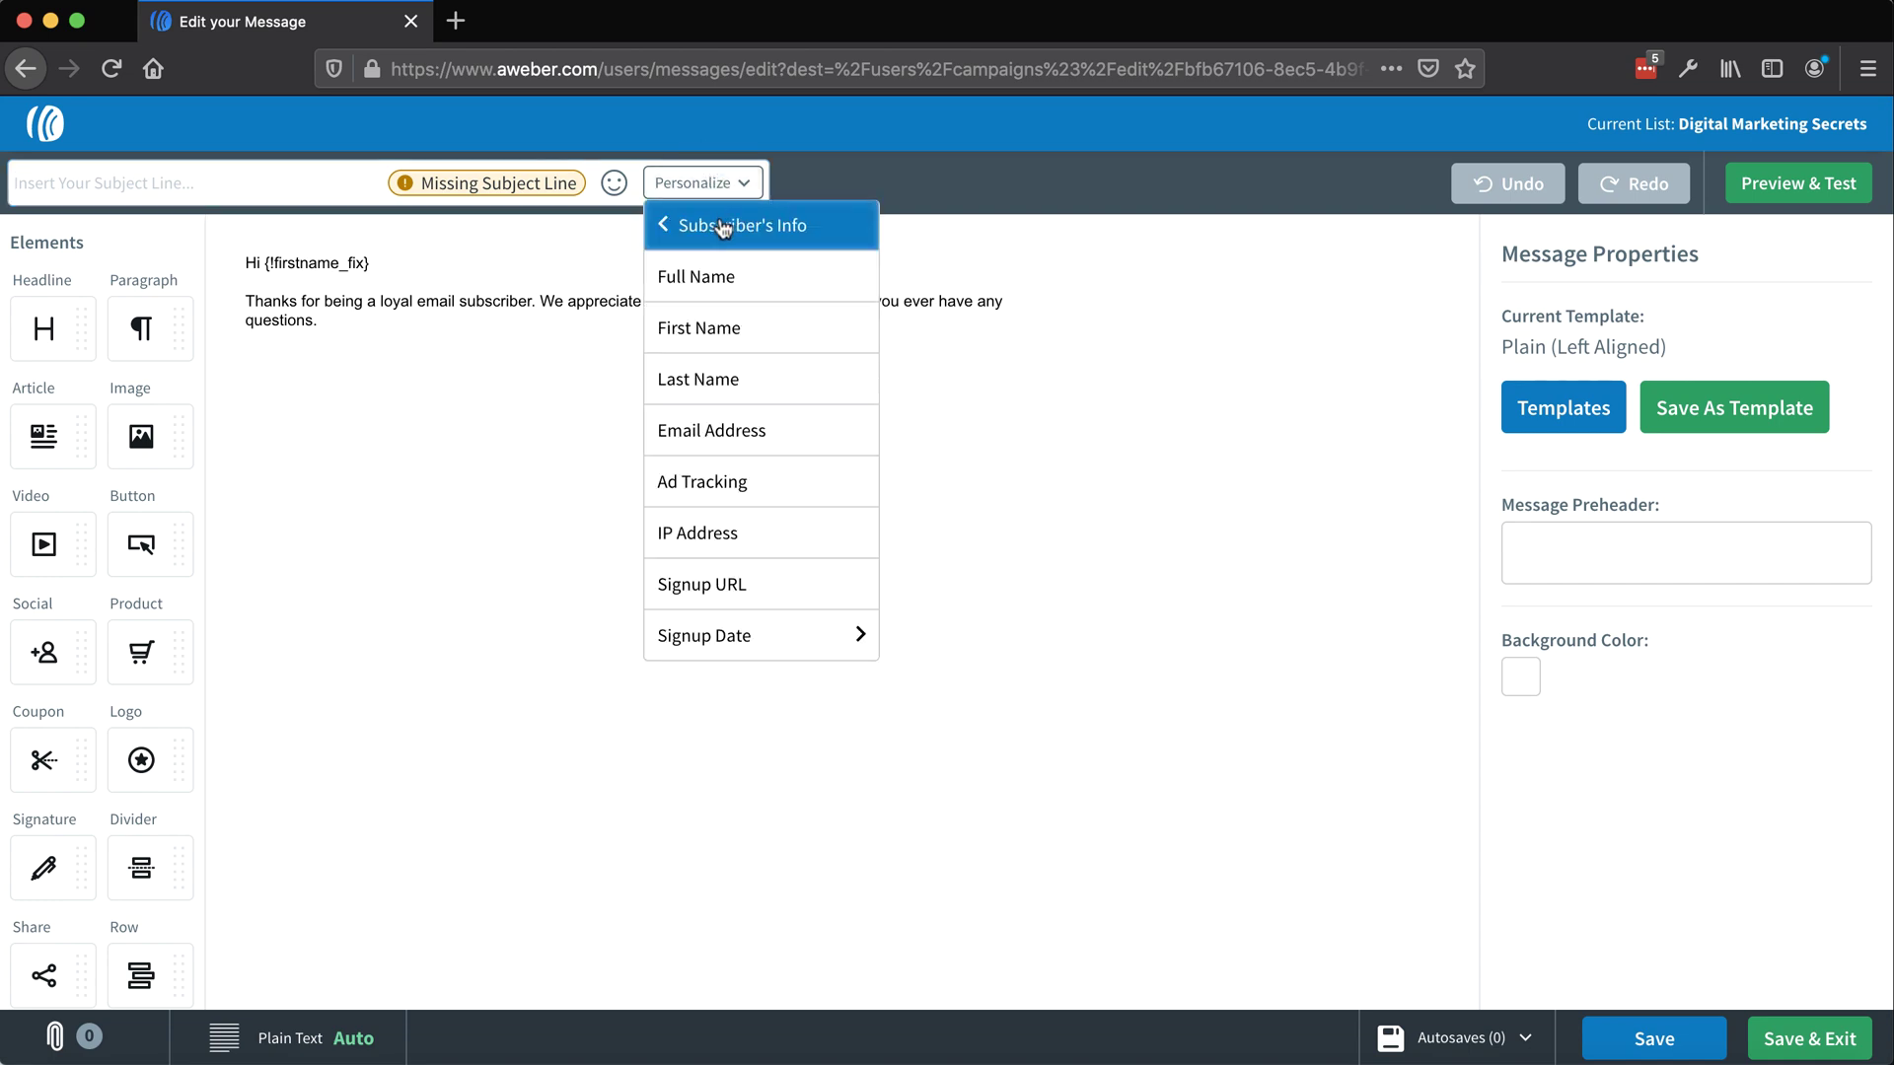
{"action": "left_click", "coordinate": [750, 328]}
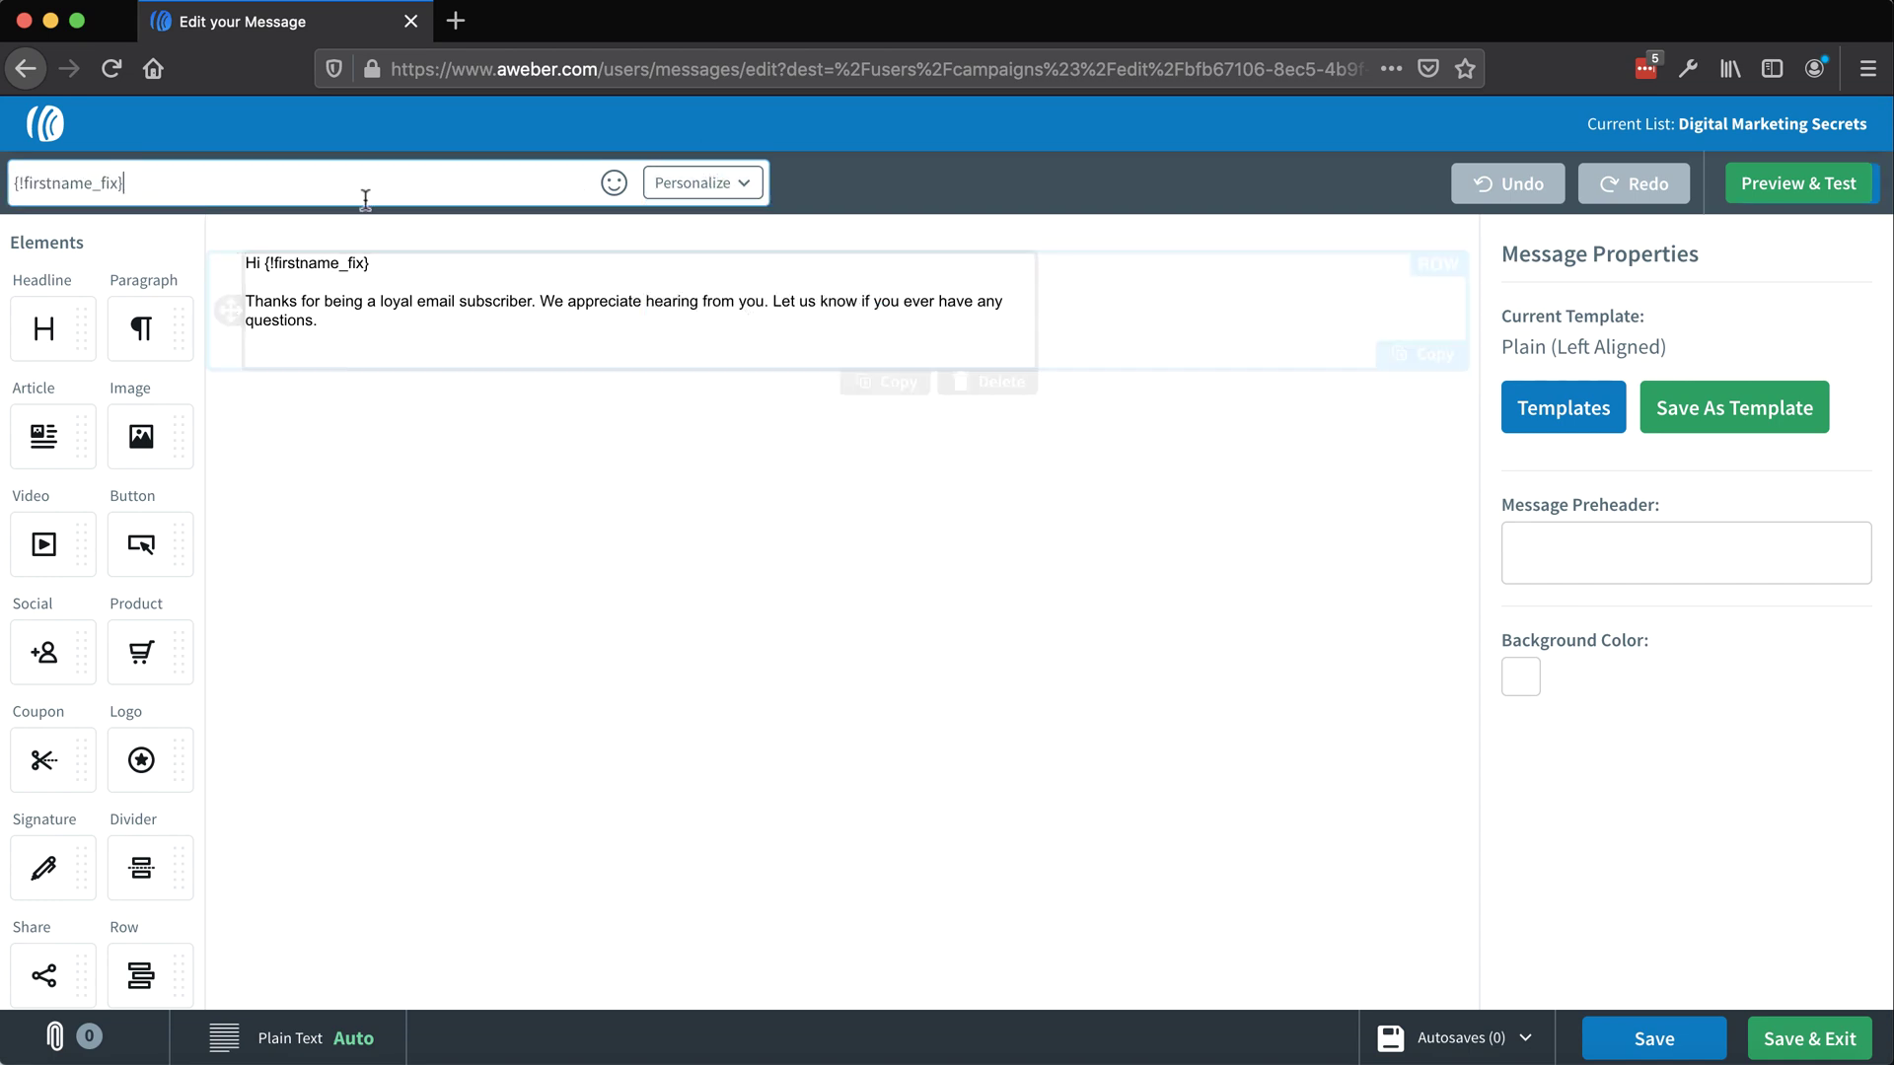
{"action": "type", "text": ","}
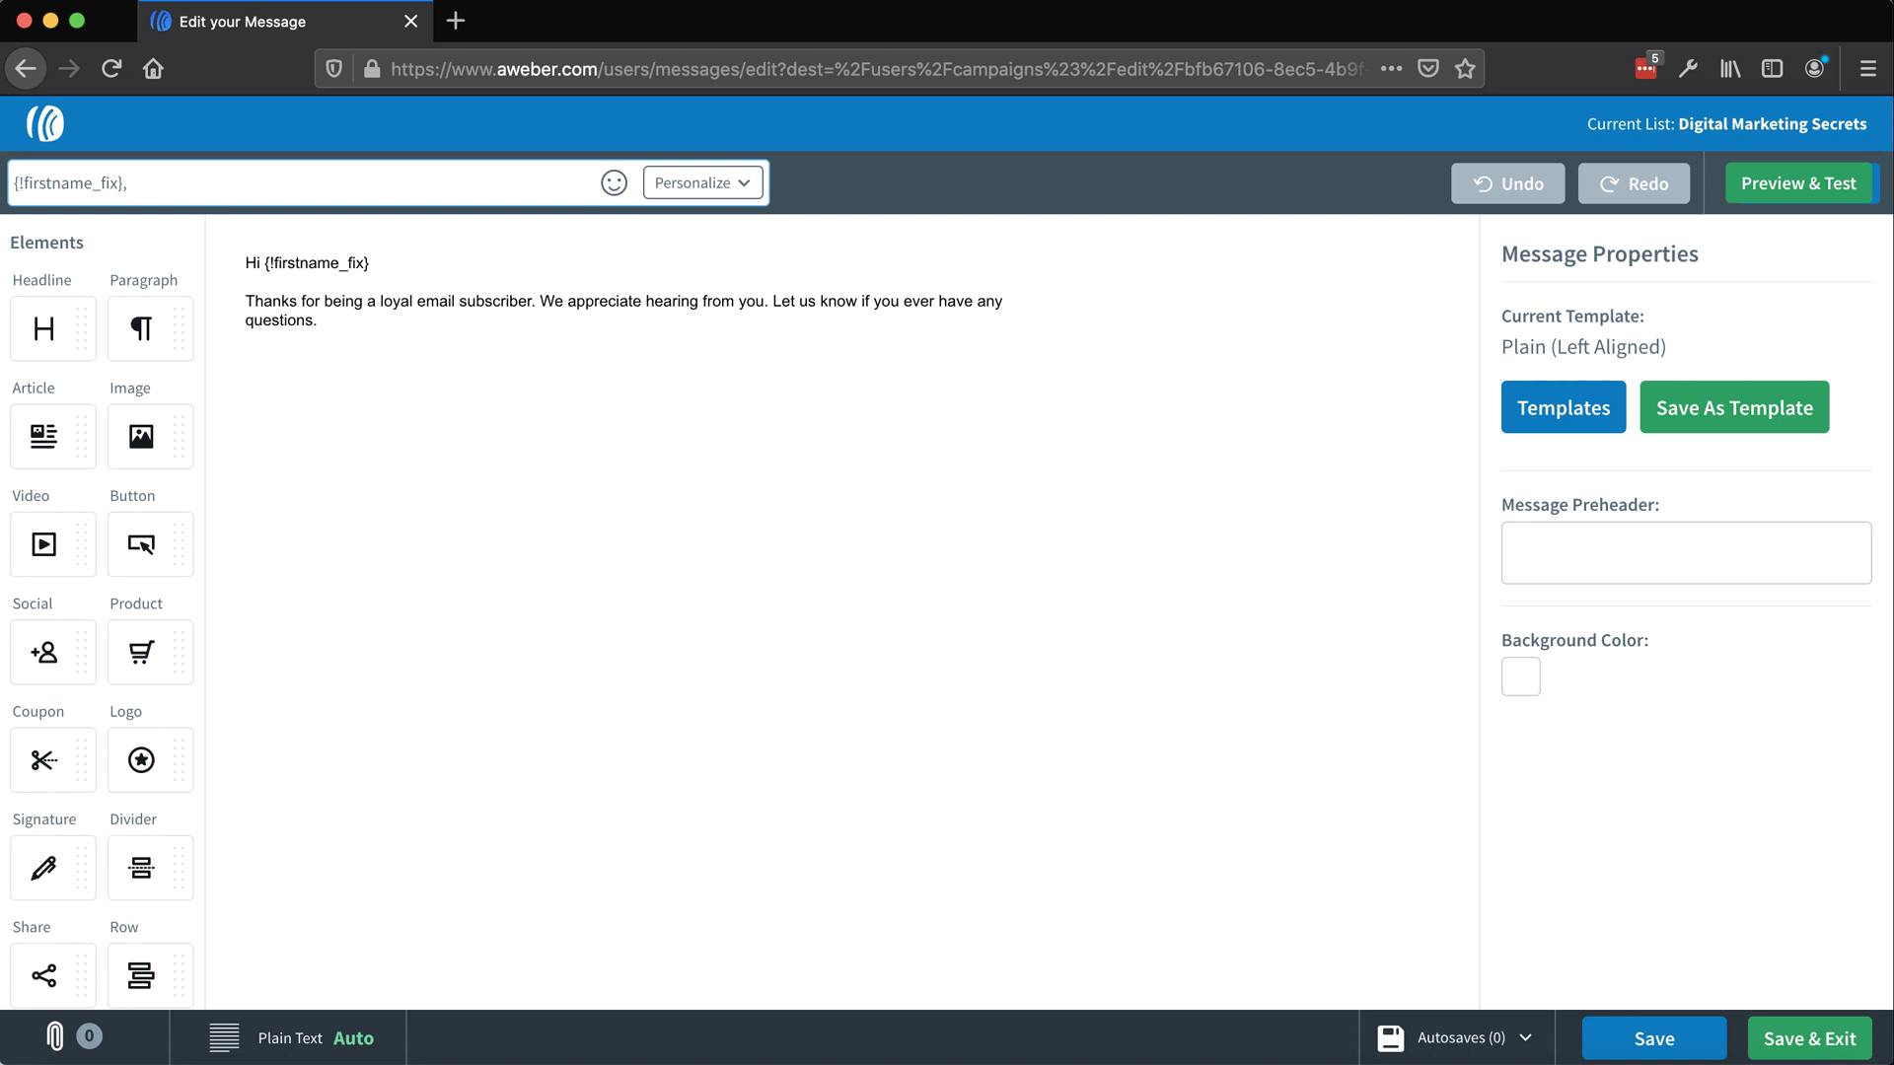
{"action": "key", "text": "super+v"}
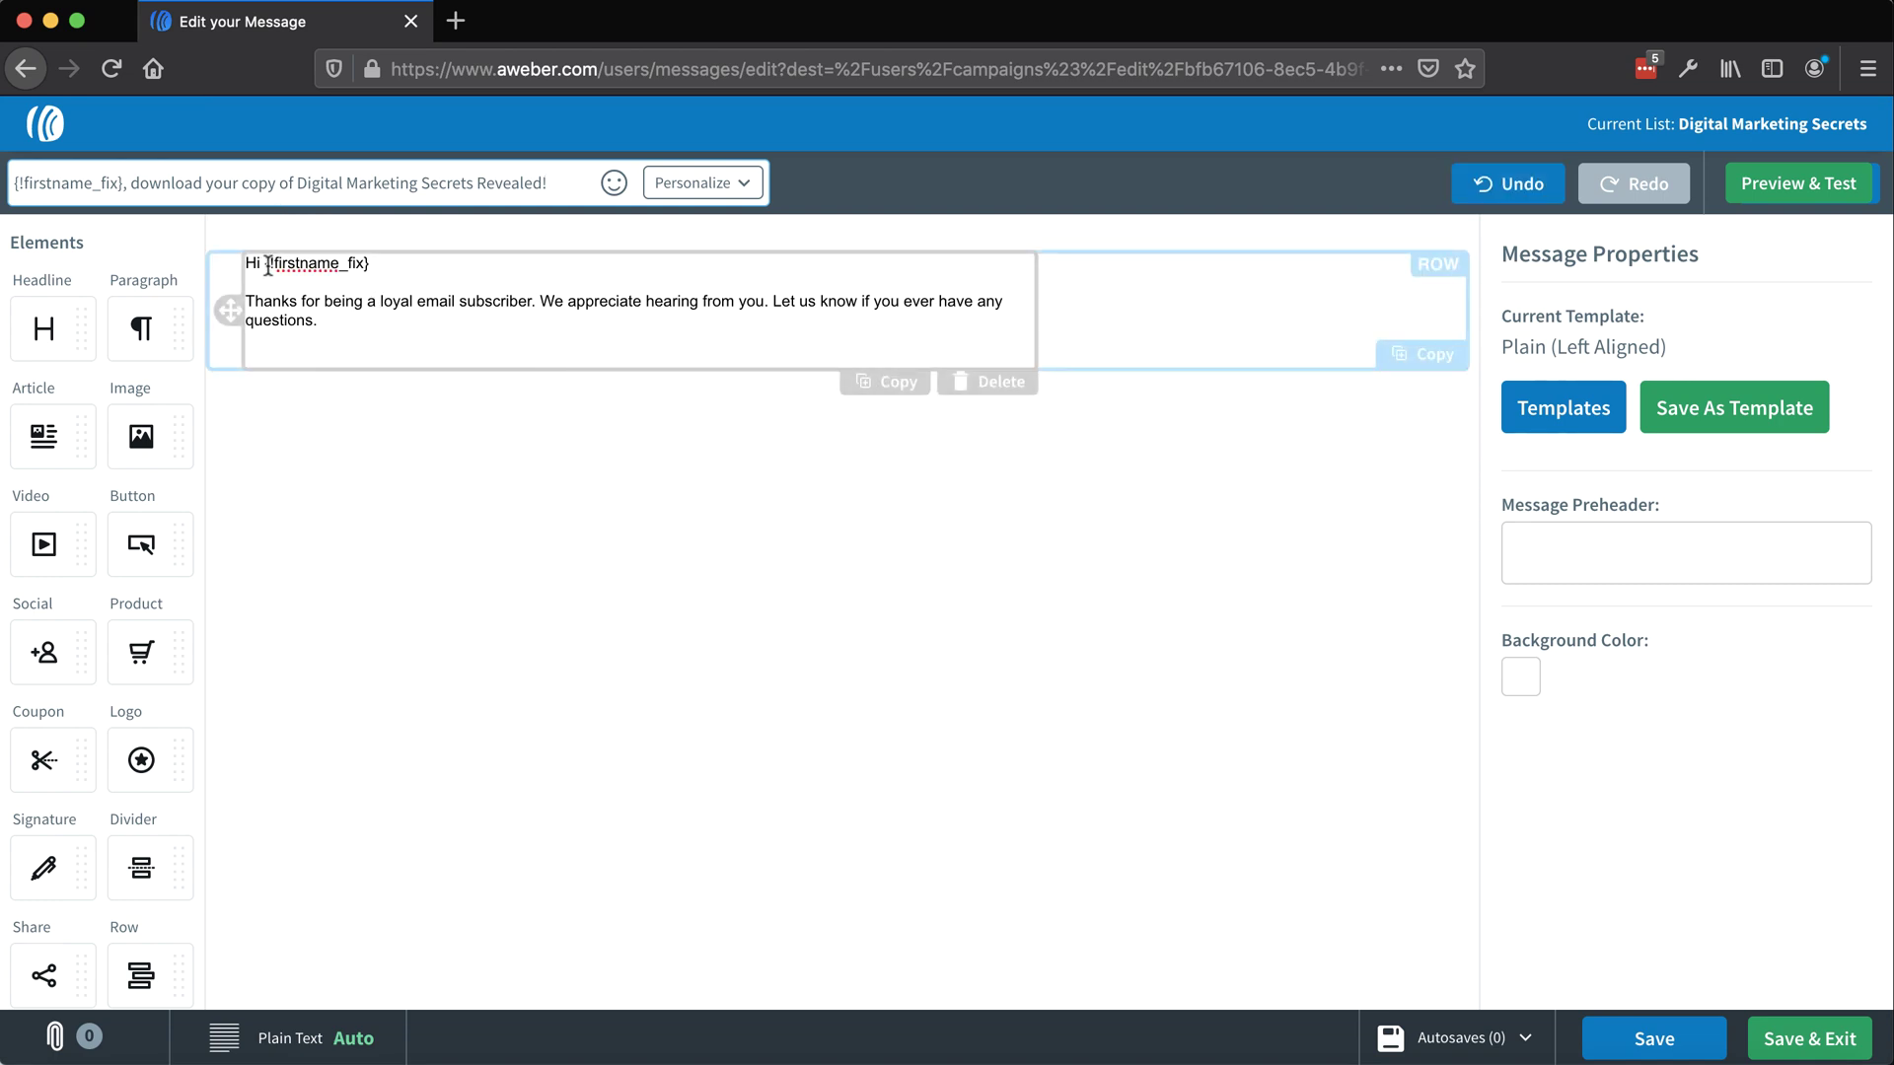
Step: Replace the sample paragraph with the pasted thank-you message, spacing its lines apart
{"action": "left_click", "coordinate": [392, 262]}
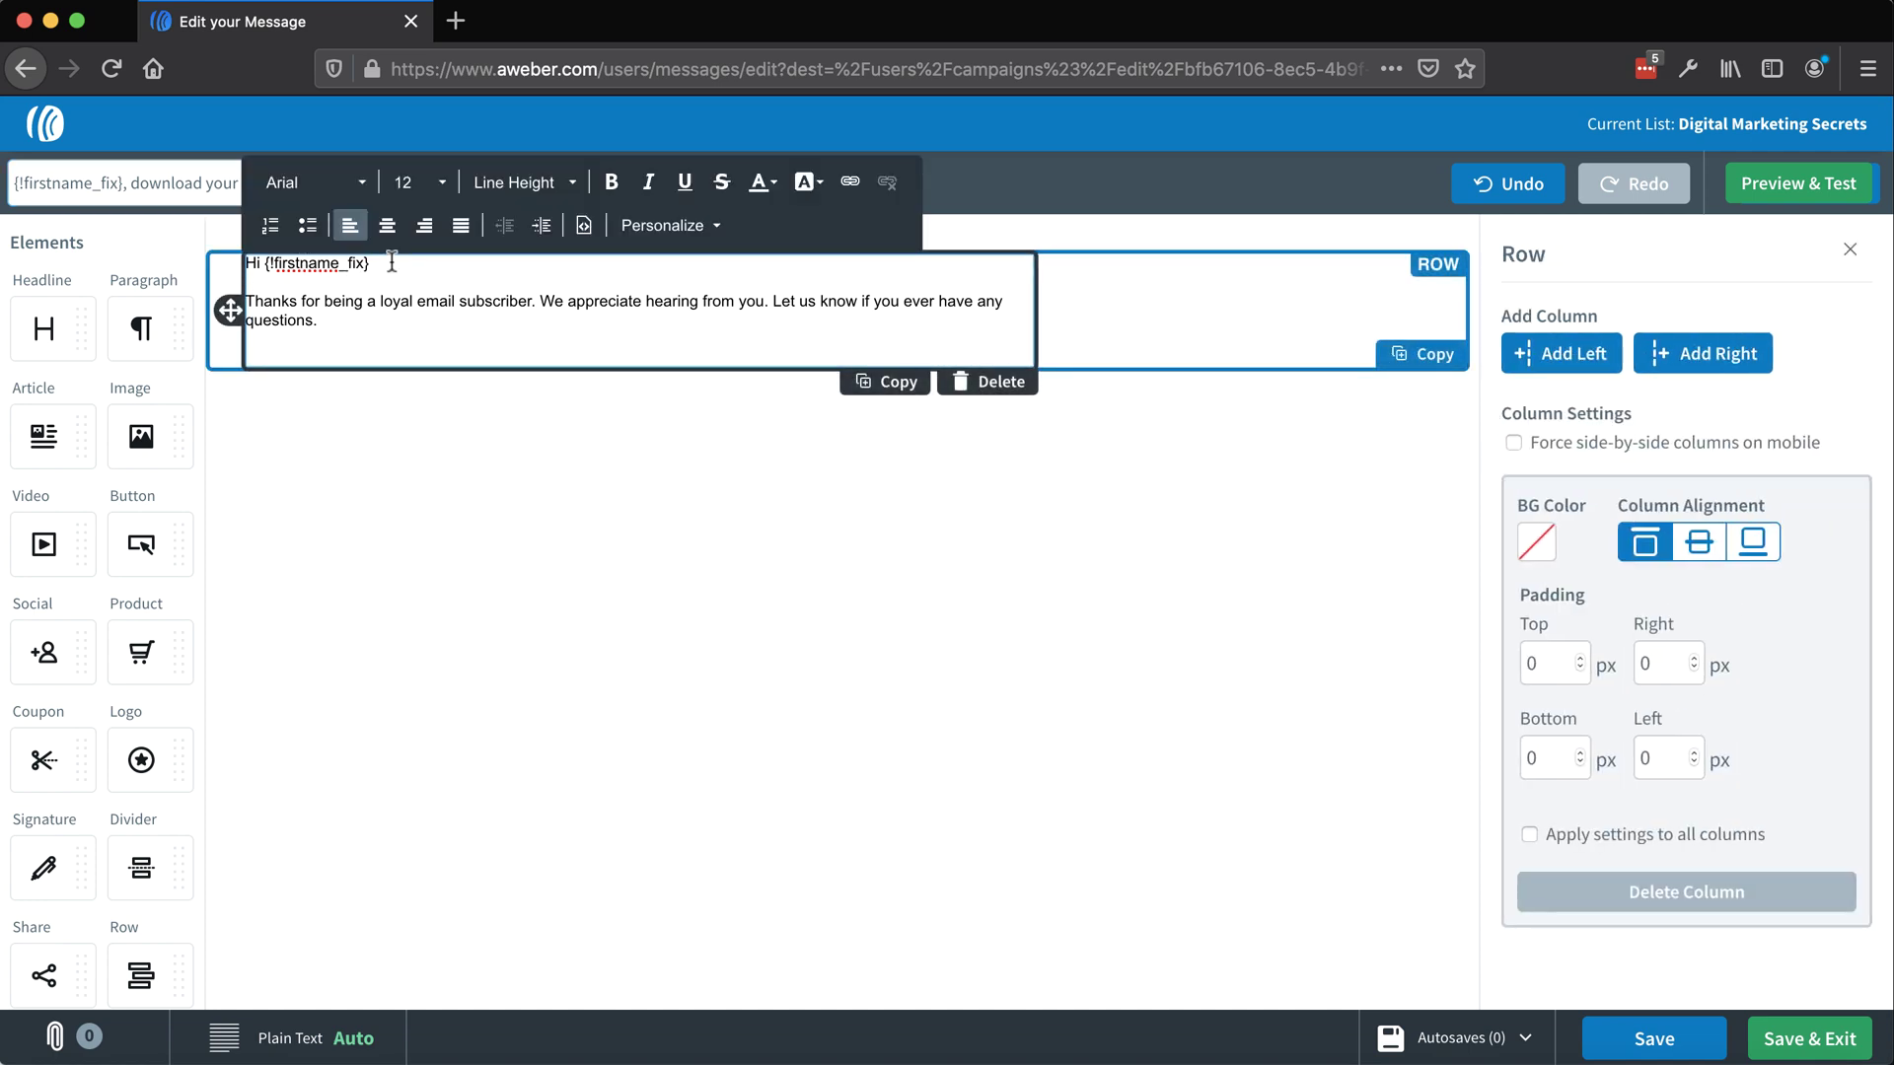
{"action": "type", "text": ","}
{"action": "left_click", "coordinate": [352, 319]}
{"action": "left_click_drag", "start_coordinate": [352, 318], "coordinate": [263, 321]}
{"action": "key", "text": "BackSpace"}
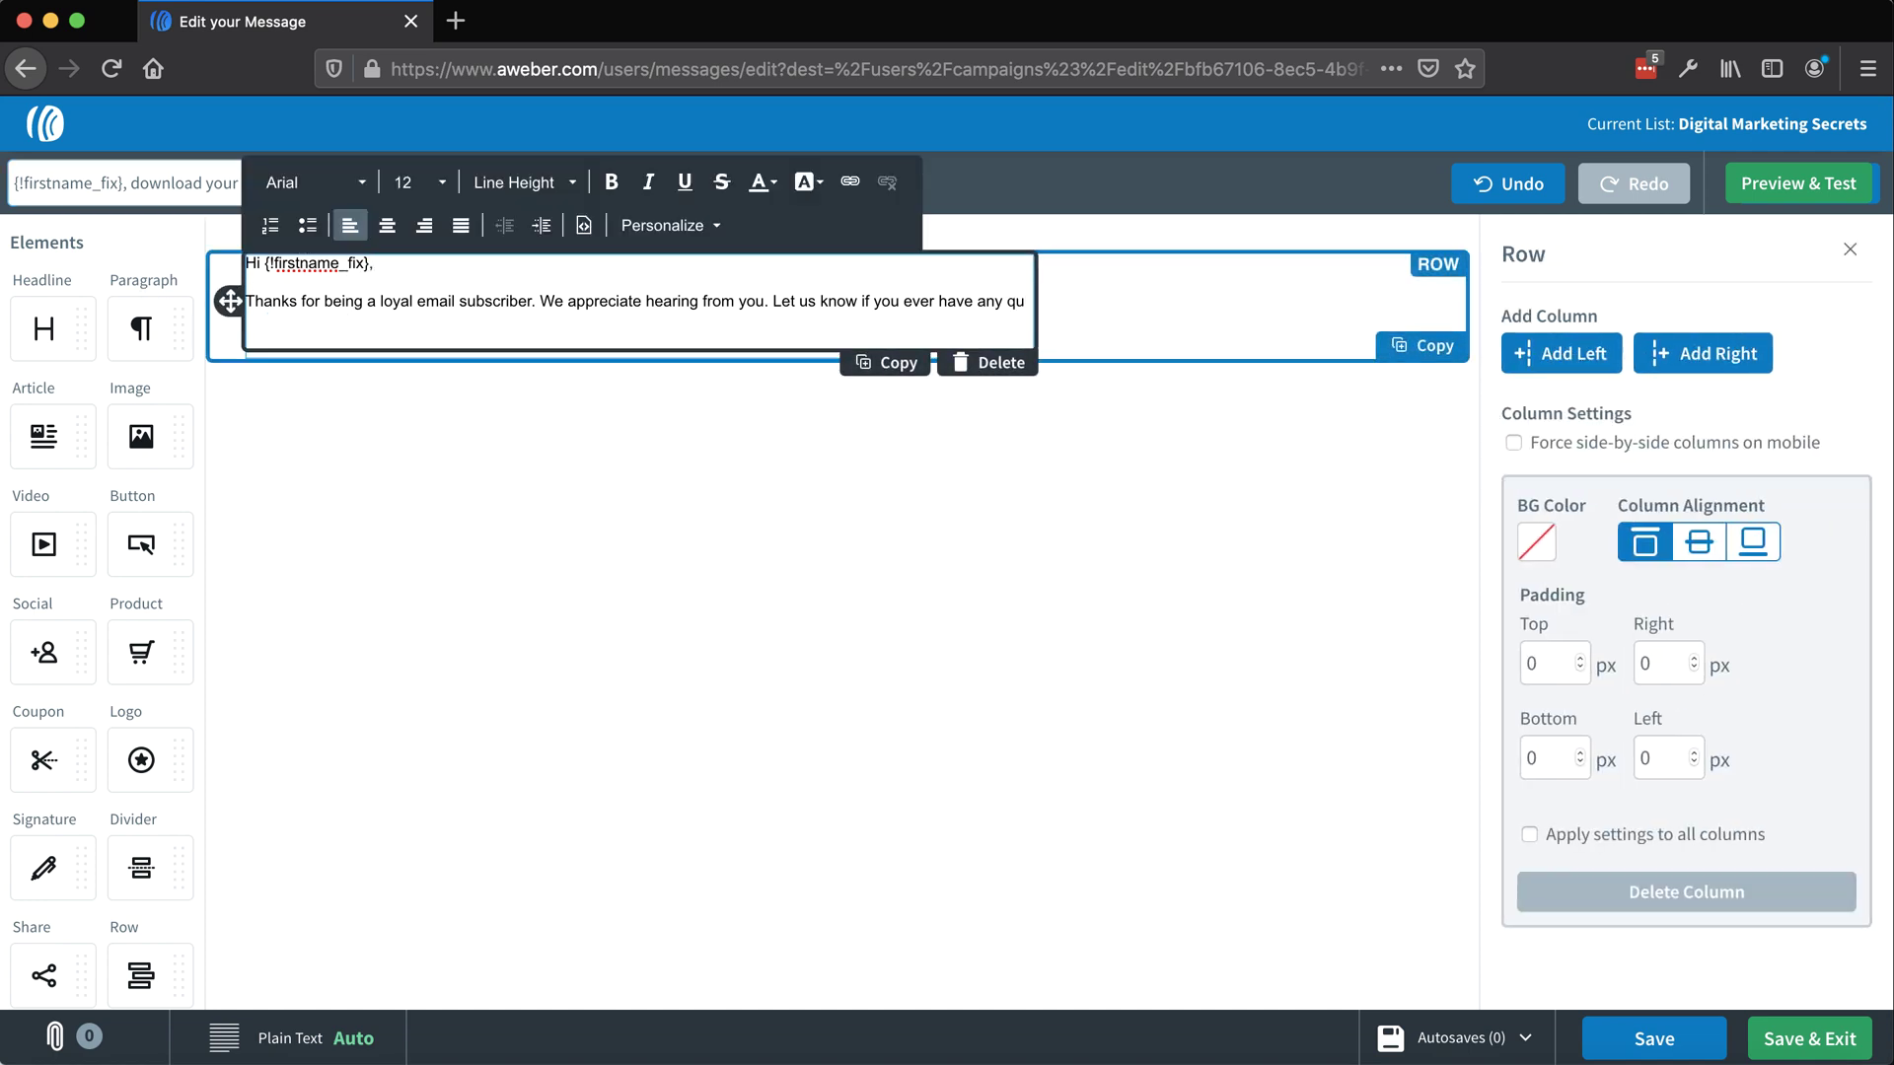
{"action": "key", "text": "shift+Home"}
{"action": "key", "text": "BackSpace"}
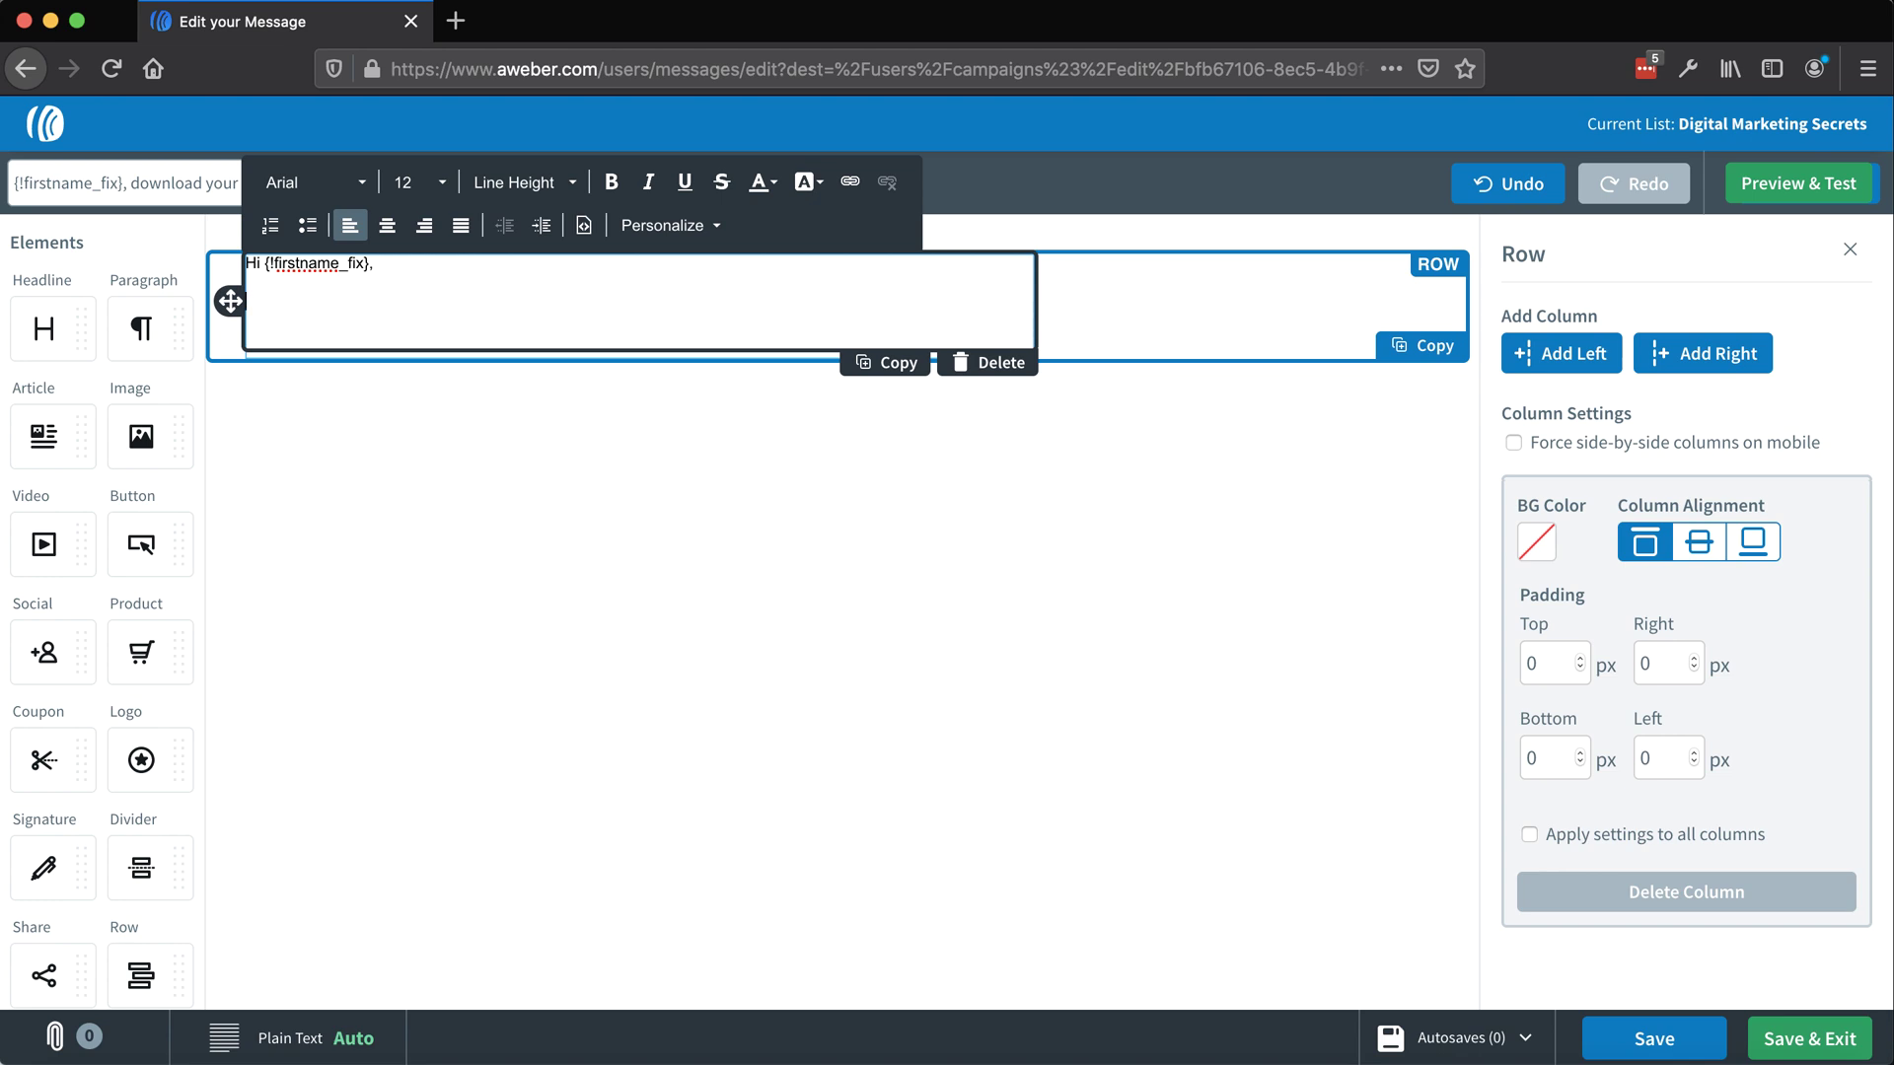
{"action": "key", "text": "ctrl+v"}
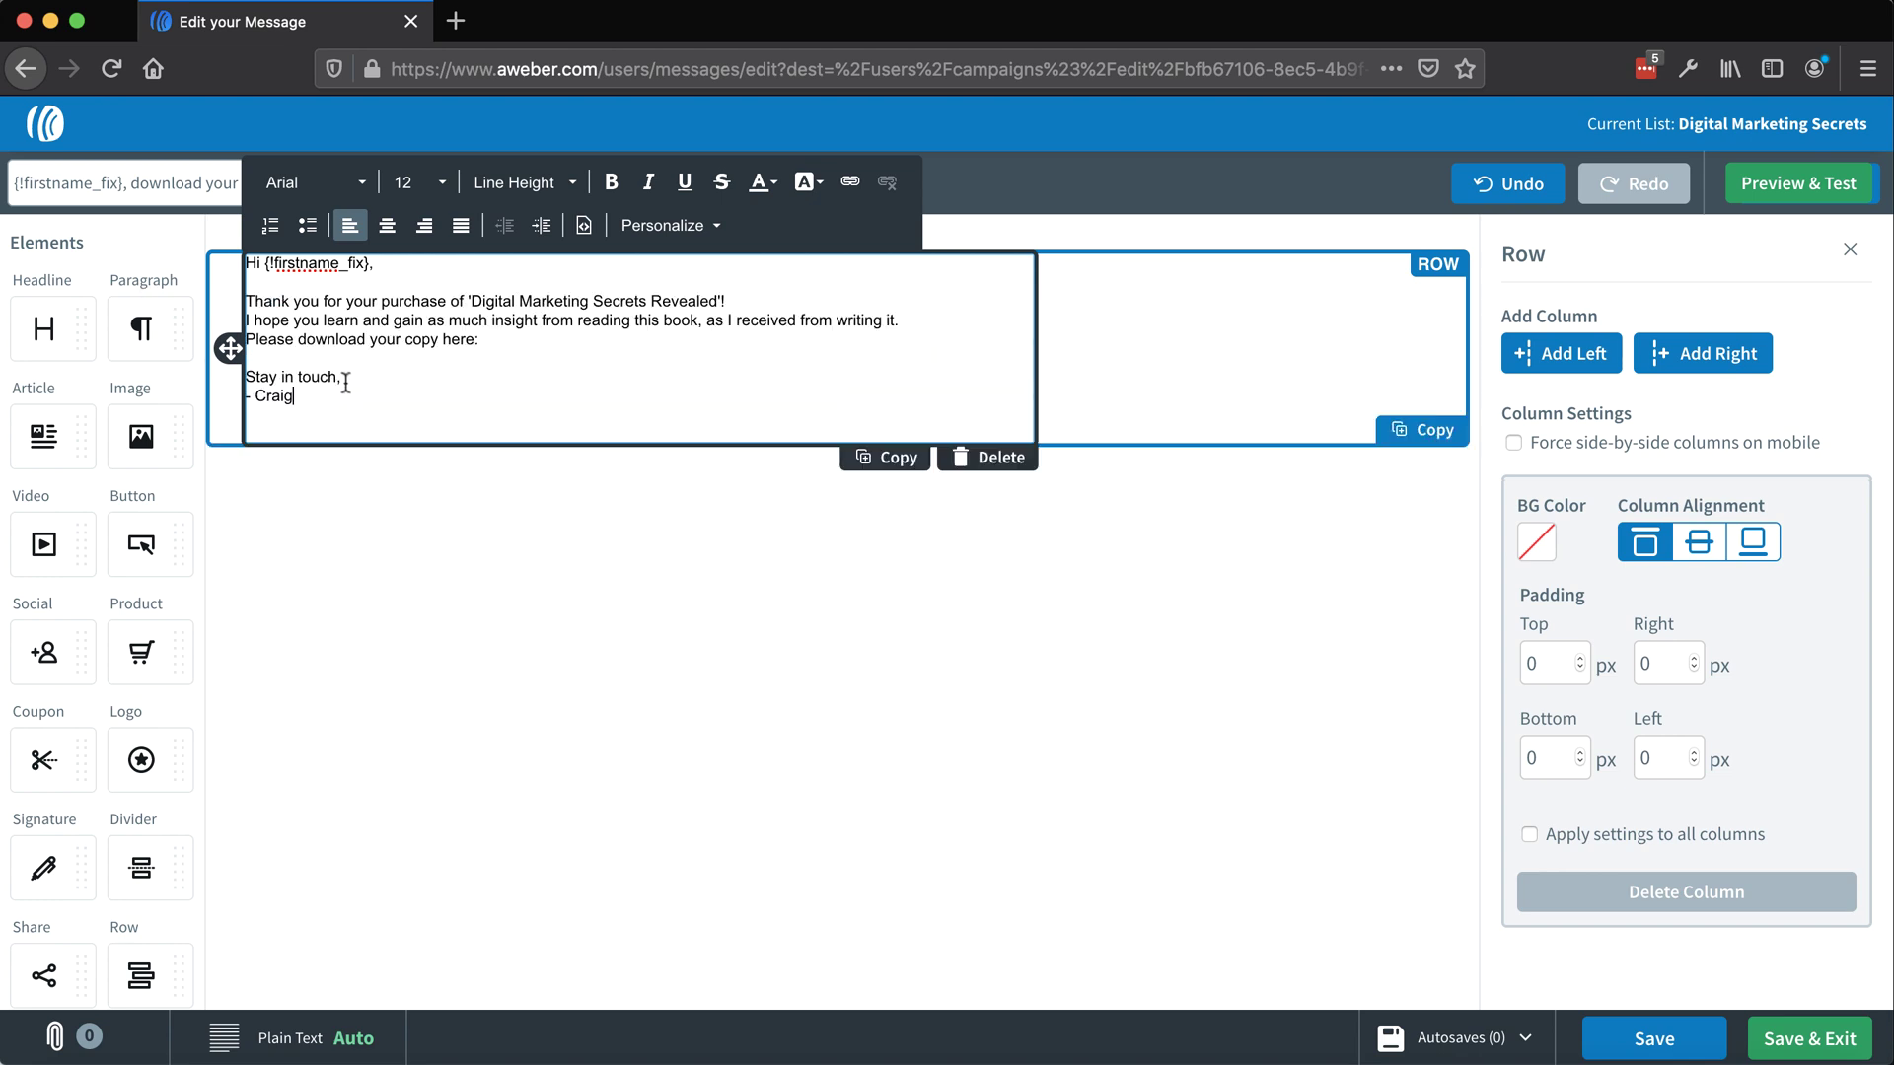
{"action": "key", "text": "Return"}
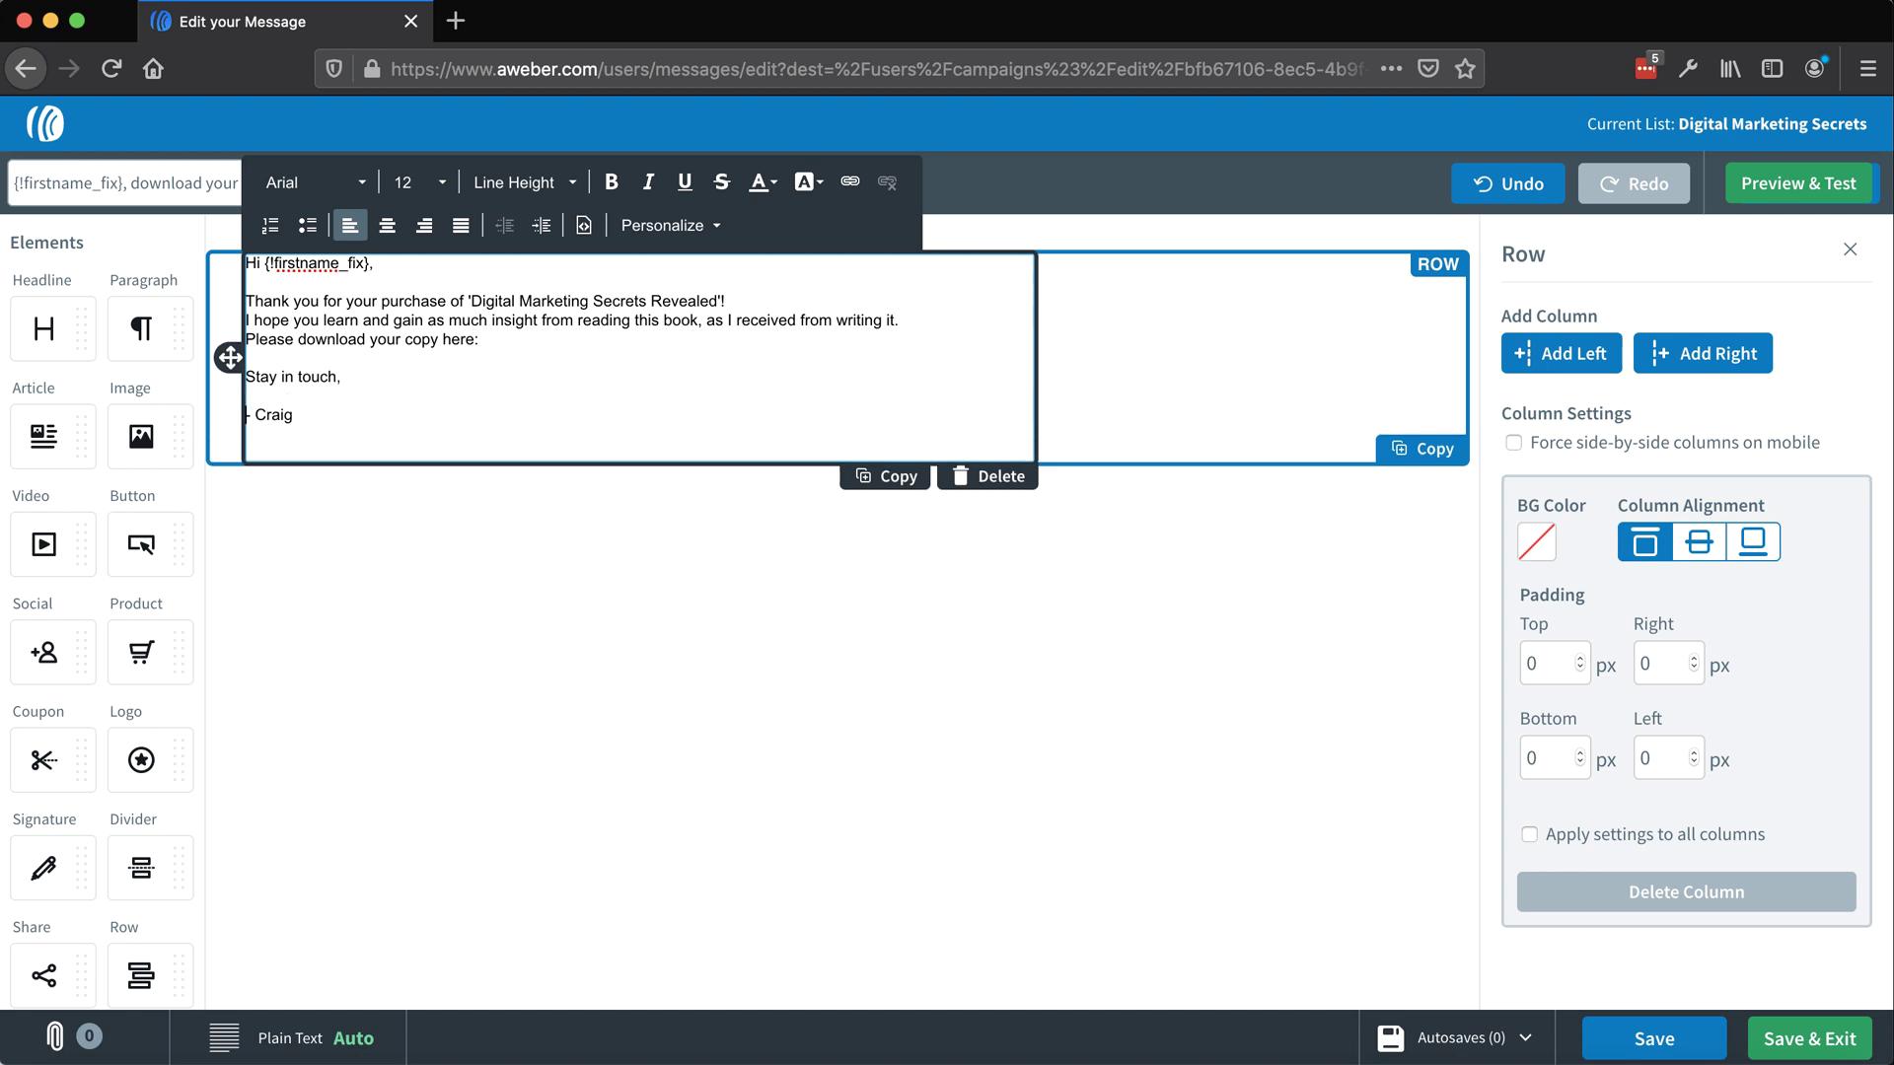
{"action": "left_click", "coordinate": [737, 298]}
{"action": "key", "text": "Return"}
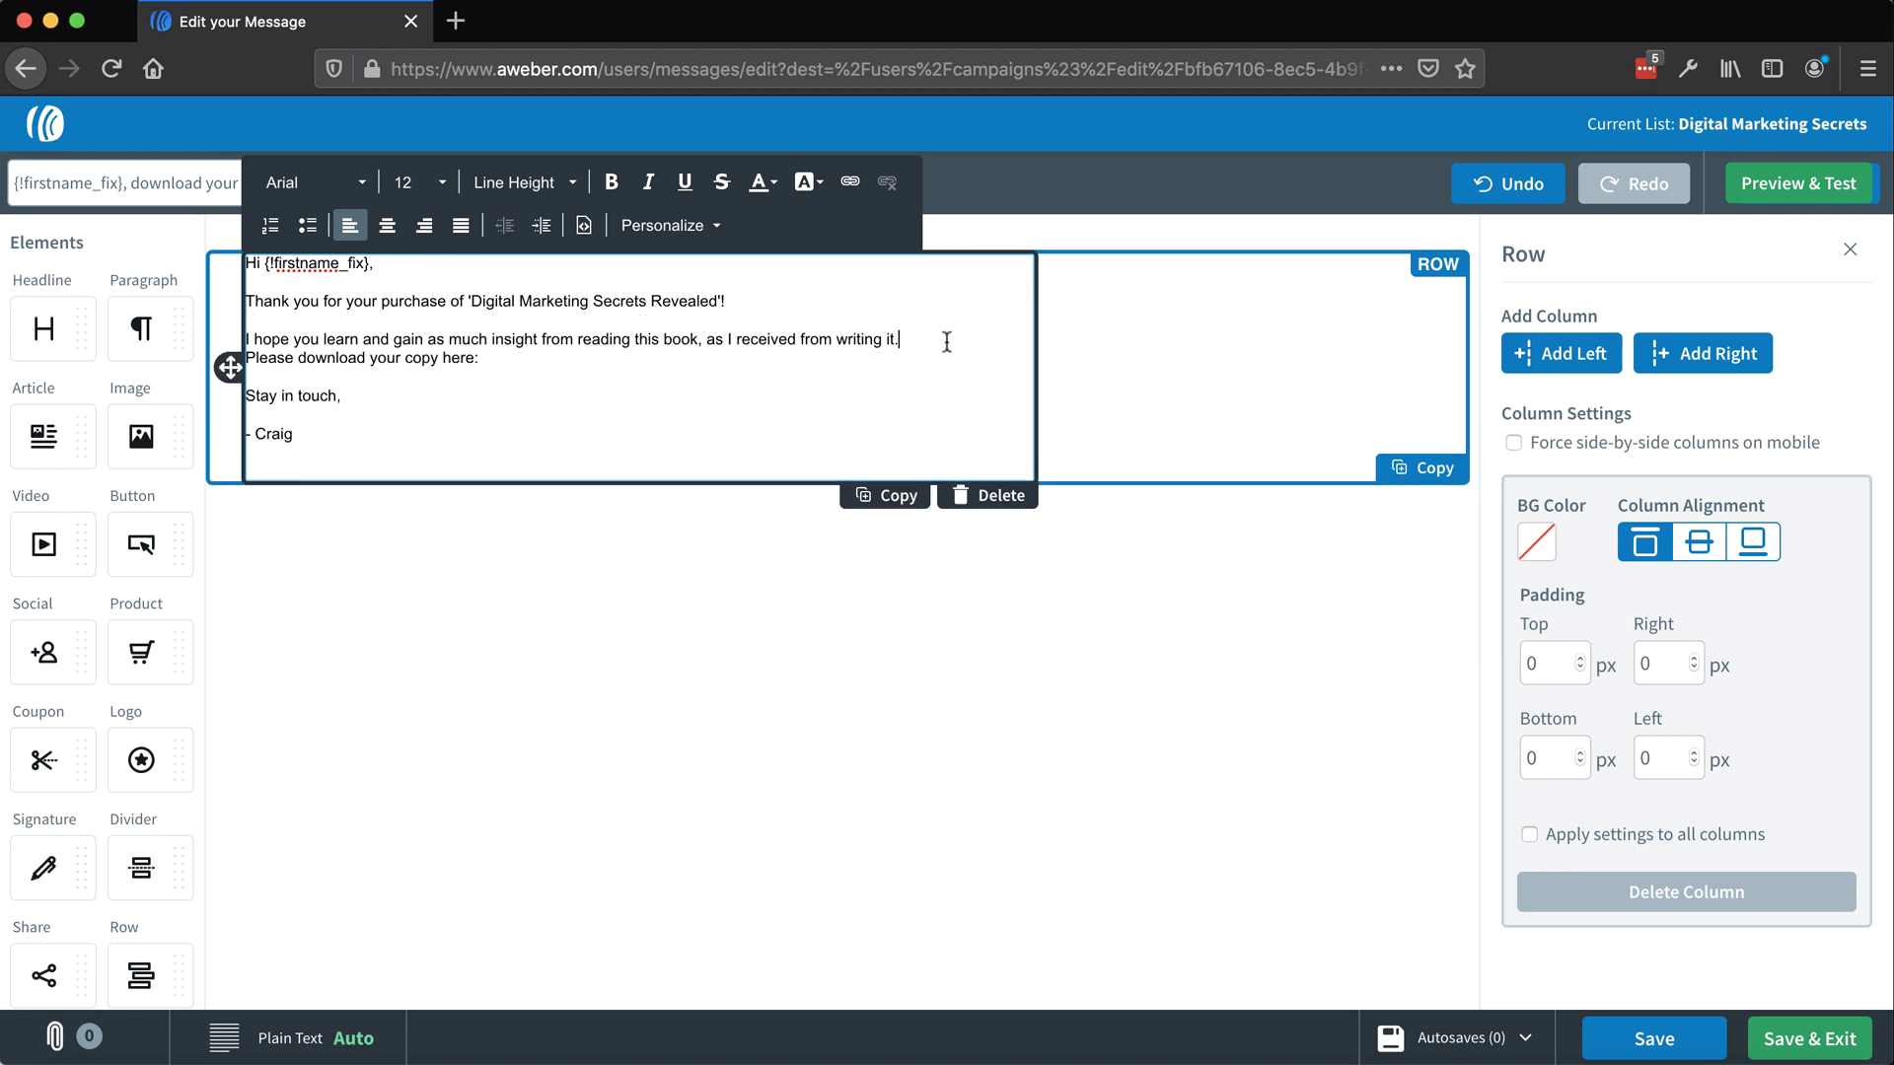
{"action": "key", "text": "Return"}
Step: Set all the message text to size 15 and add an empty line for the download link
{"action": "key", "text": "ctrl+a"}
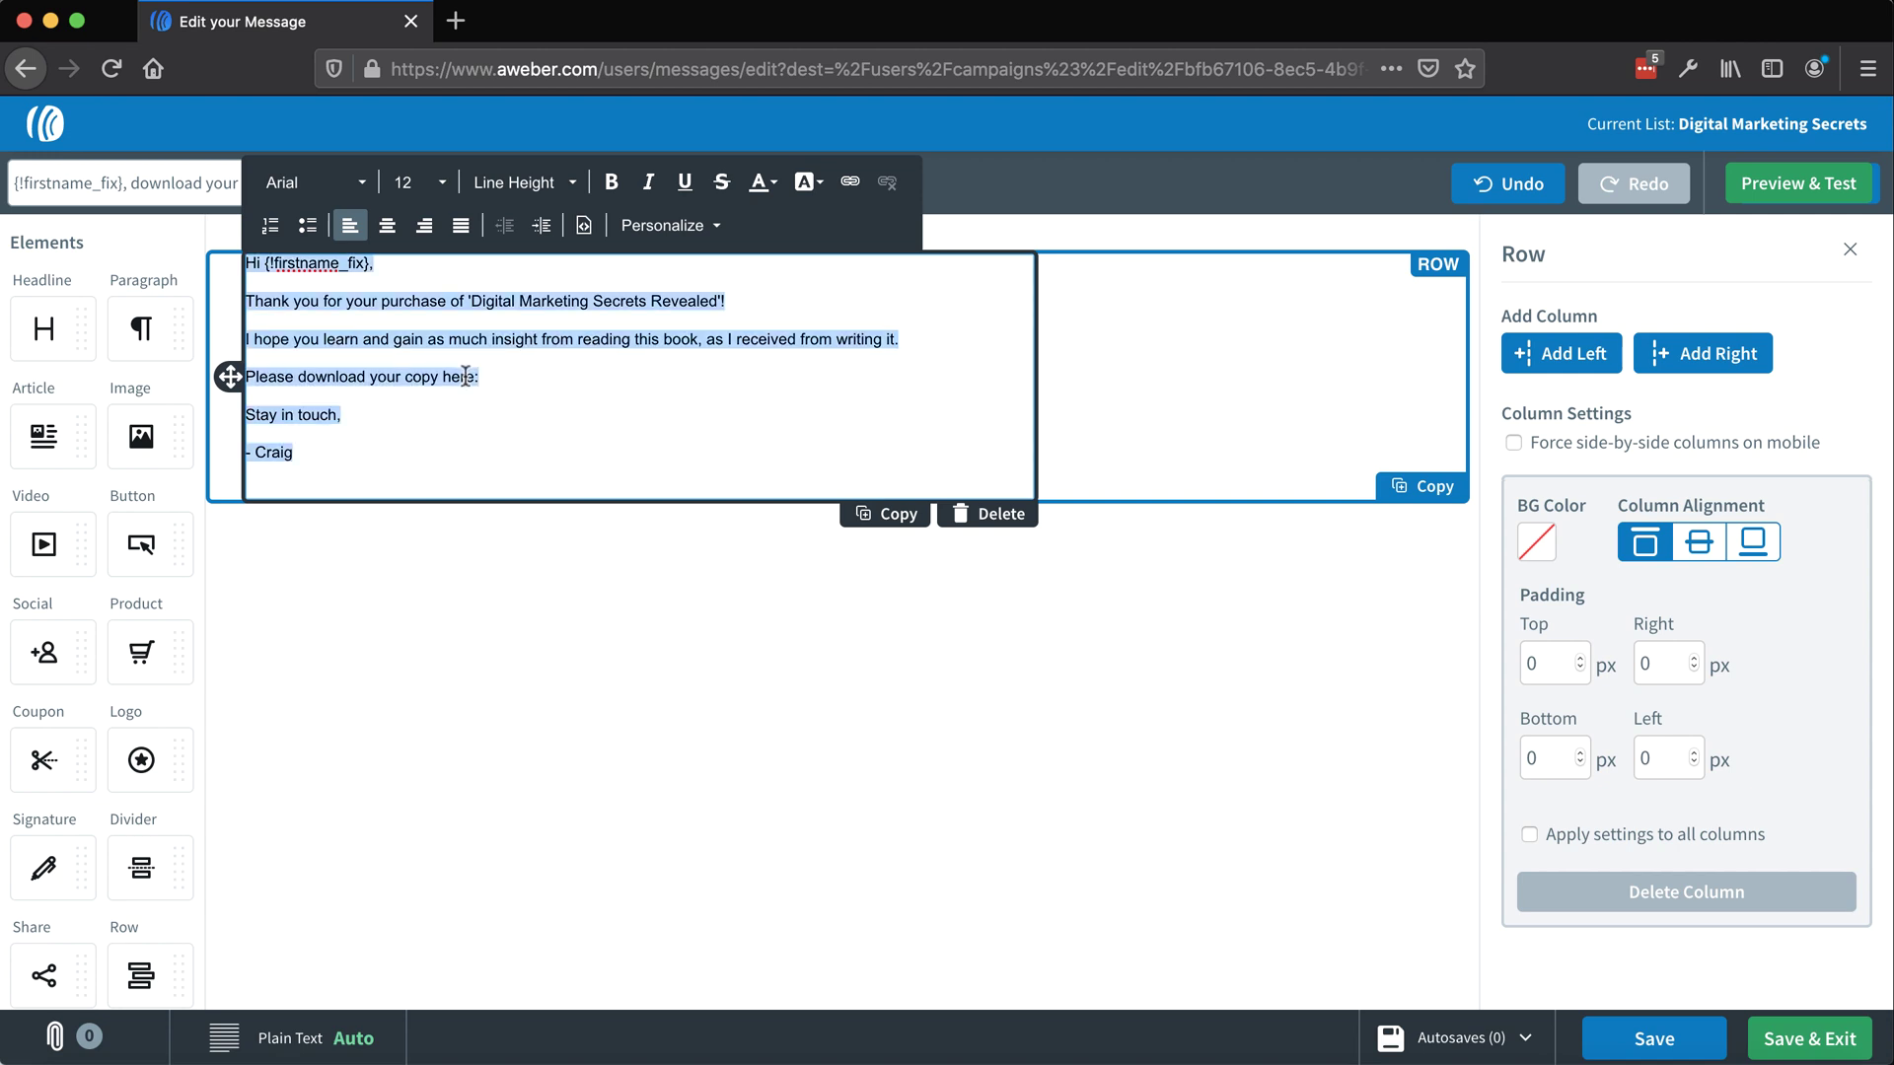
{"action": "left_click", "coordinate": [426, 190]}
{"action": "scroll", "coordinate": [434, 266], "scroll_direction": "down", "scroll_amount": 3}
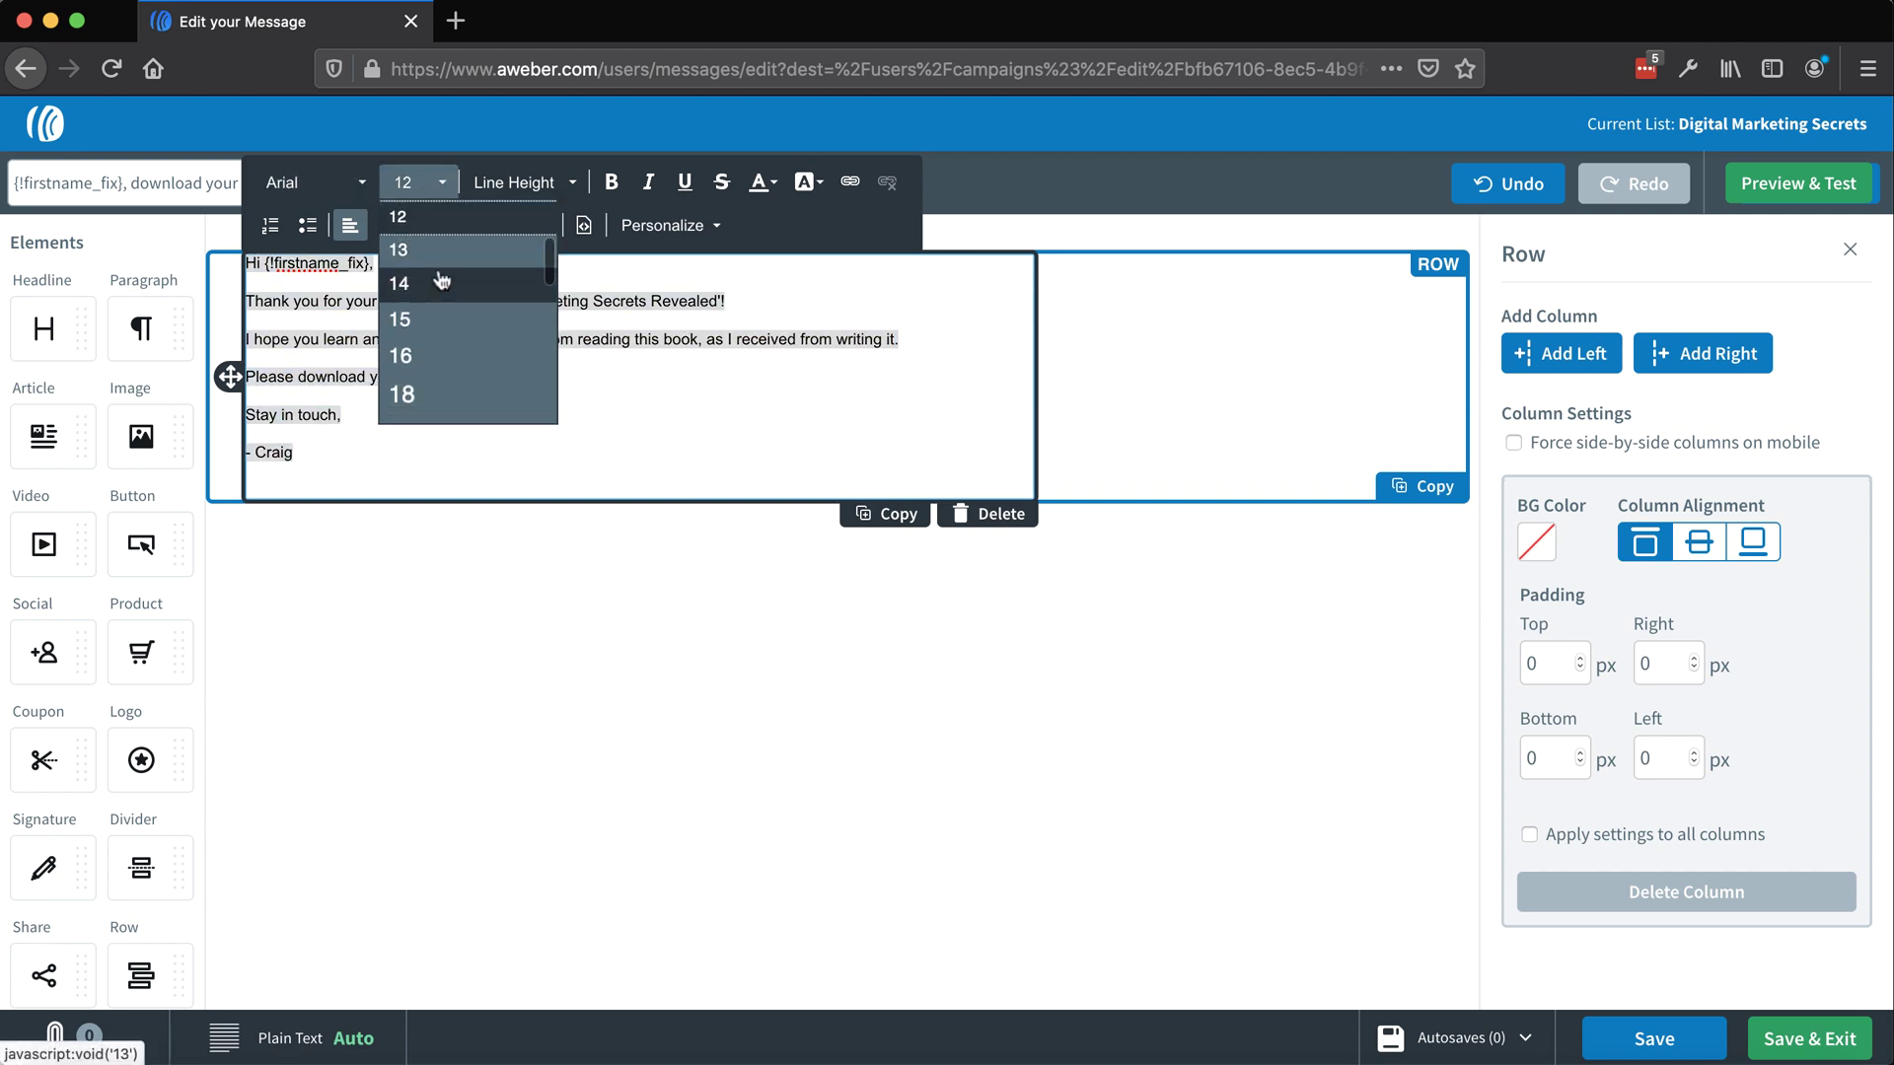
{"action": "left_click", "coordinate": [435, 318]}
{"action": "left_click", "coordinate": [456, 423]}
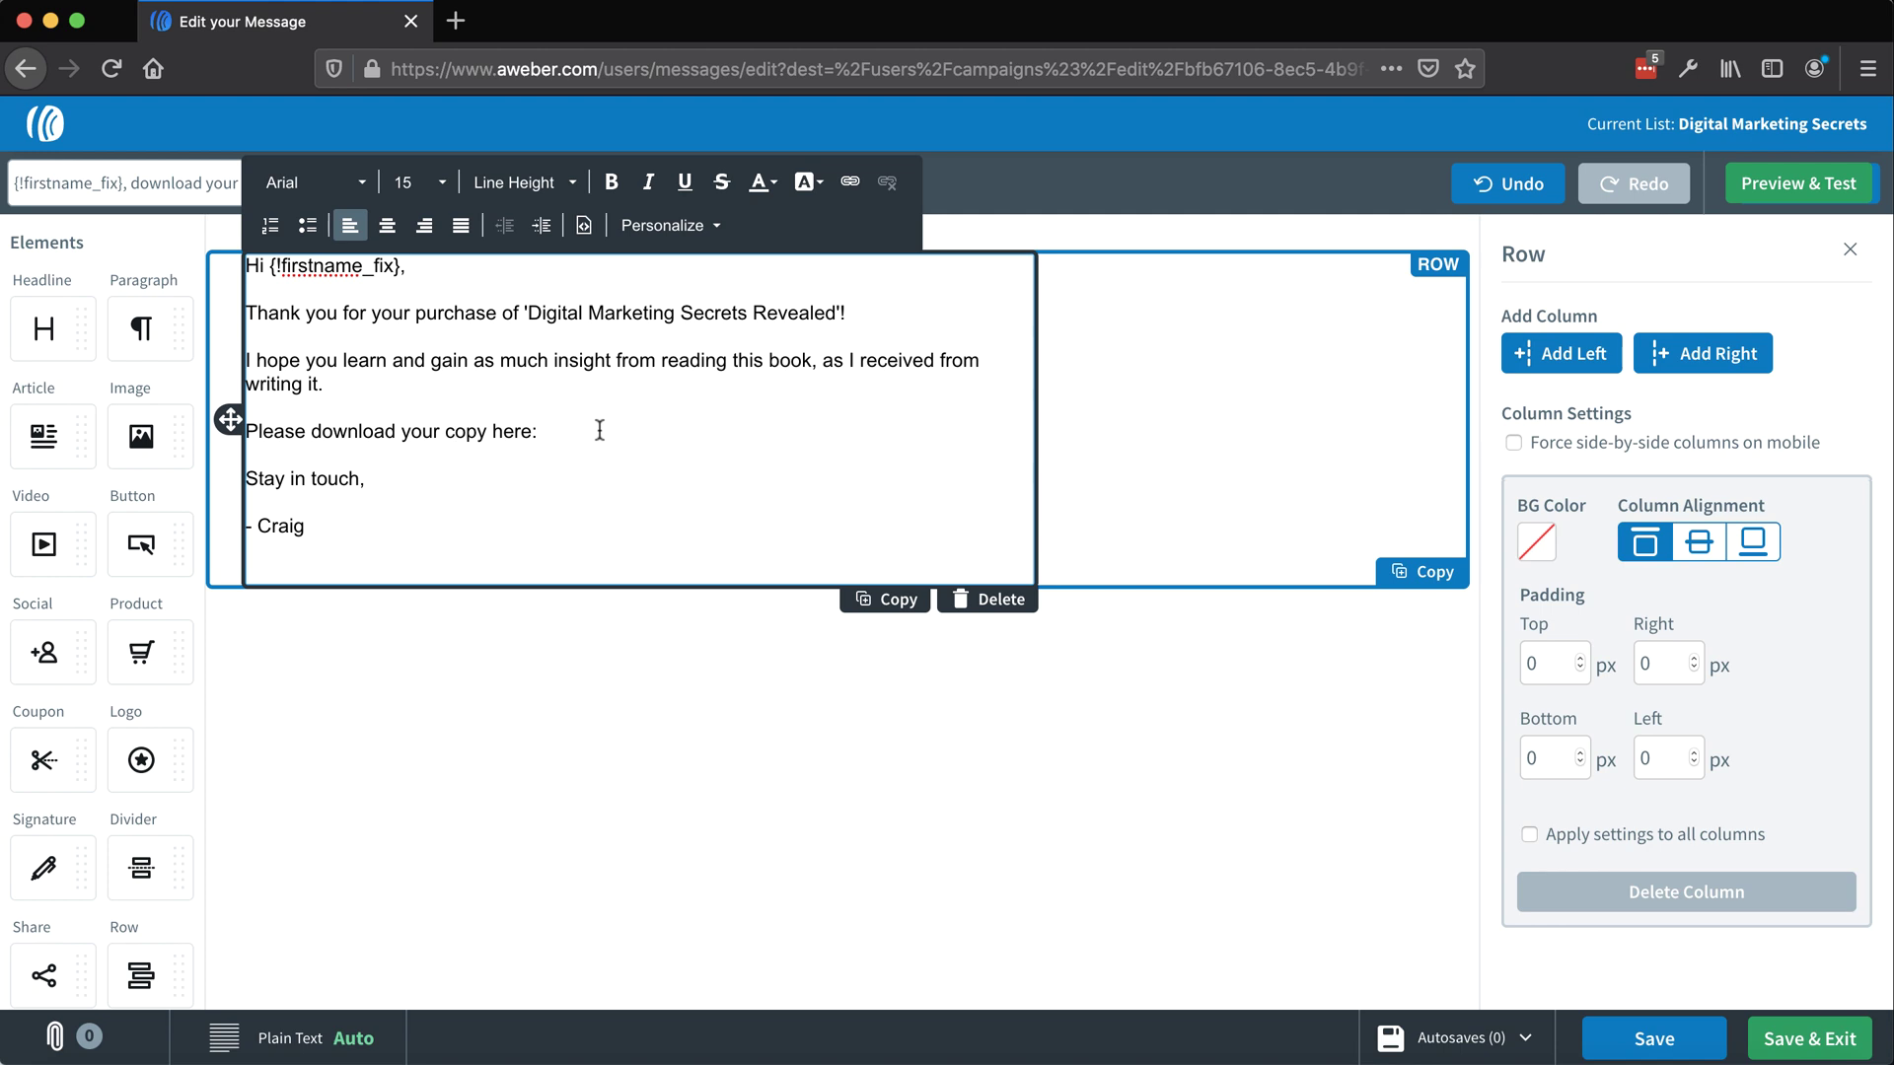
{"action": "key", "text": "Return"}
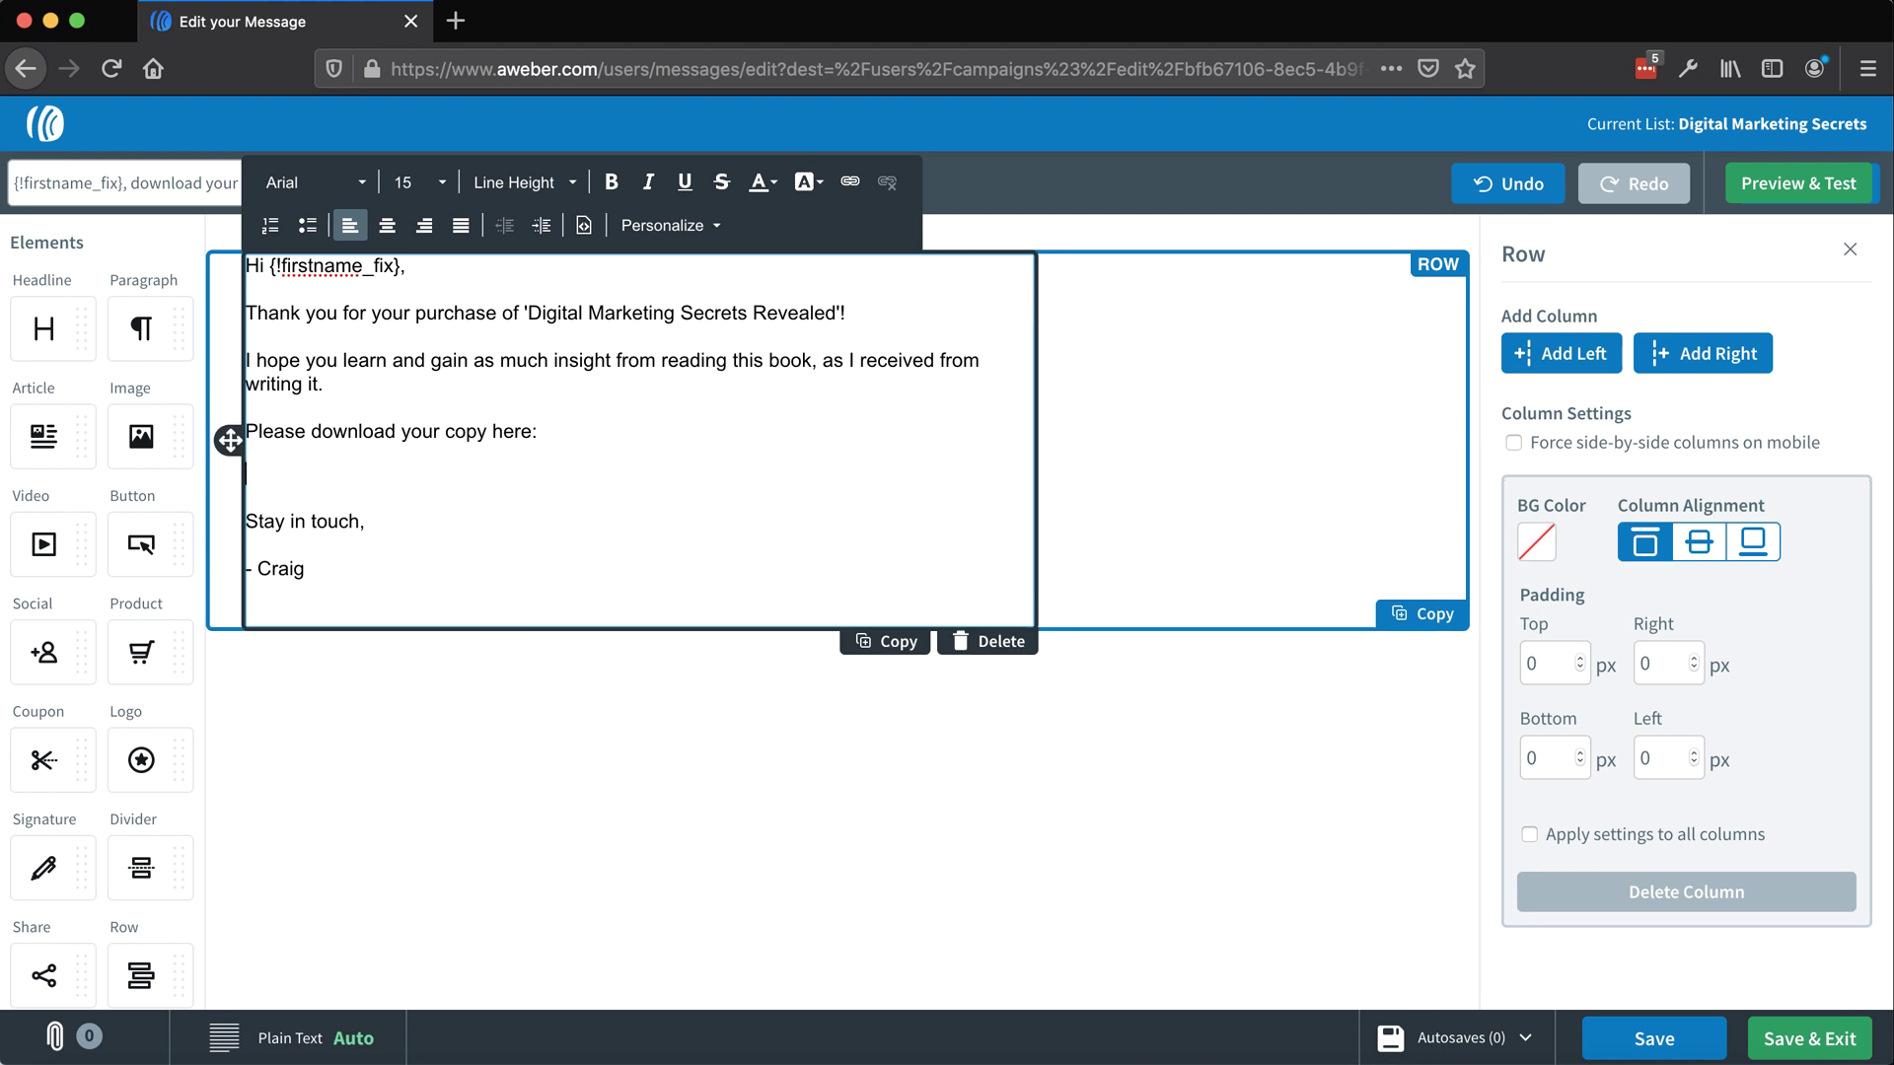
{"action": "key", "text": "Up"}
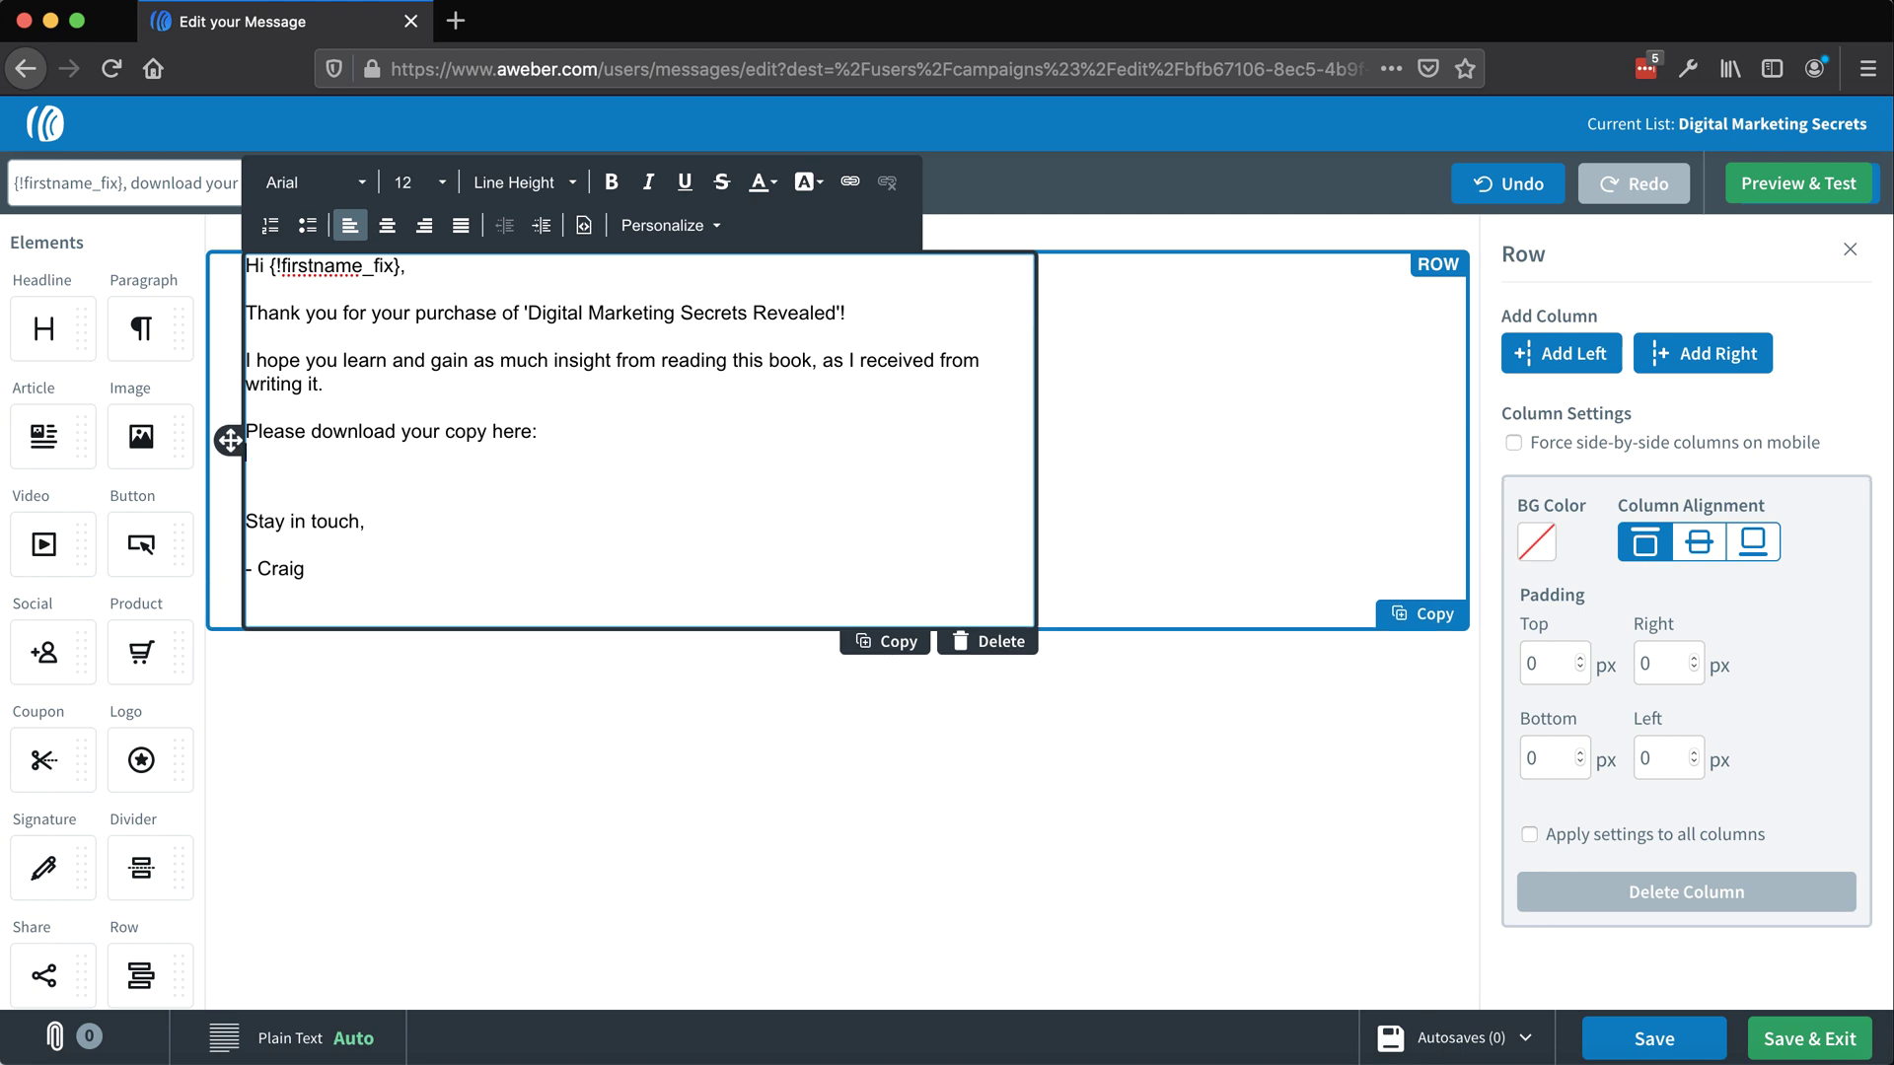
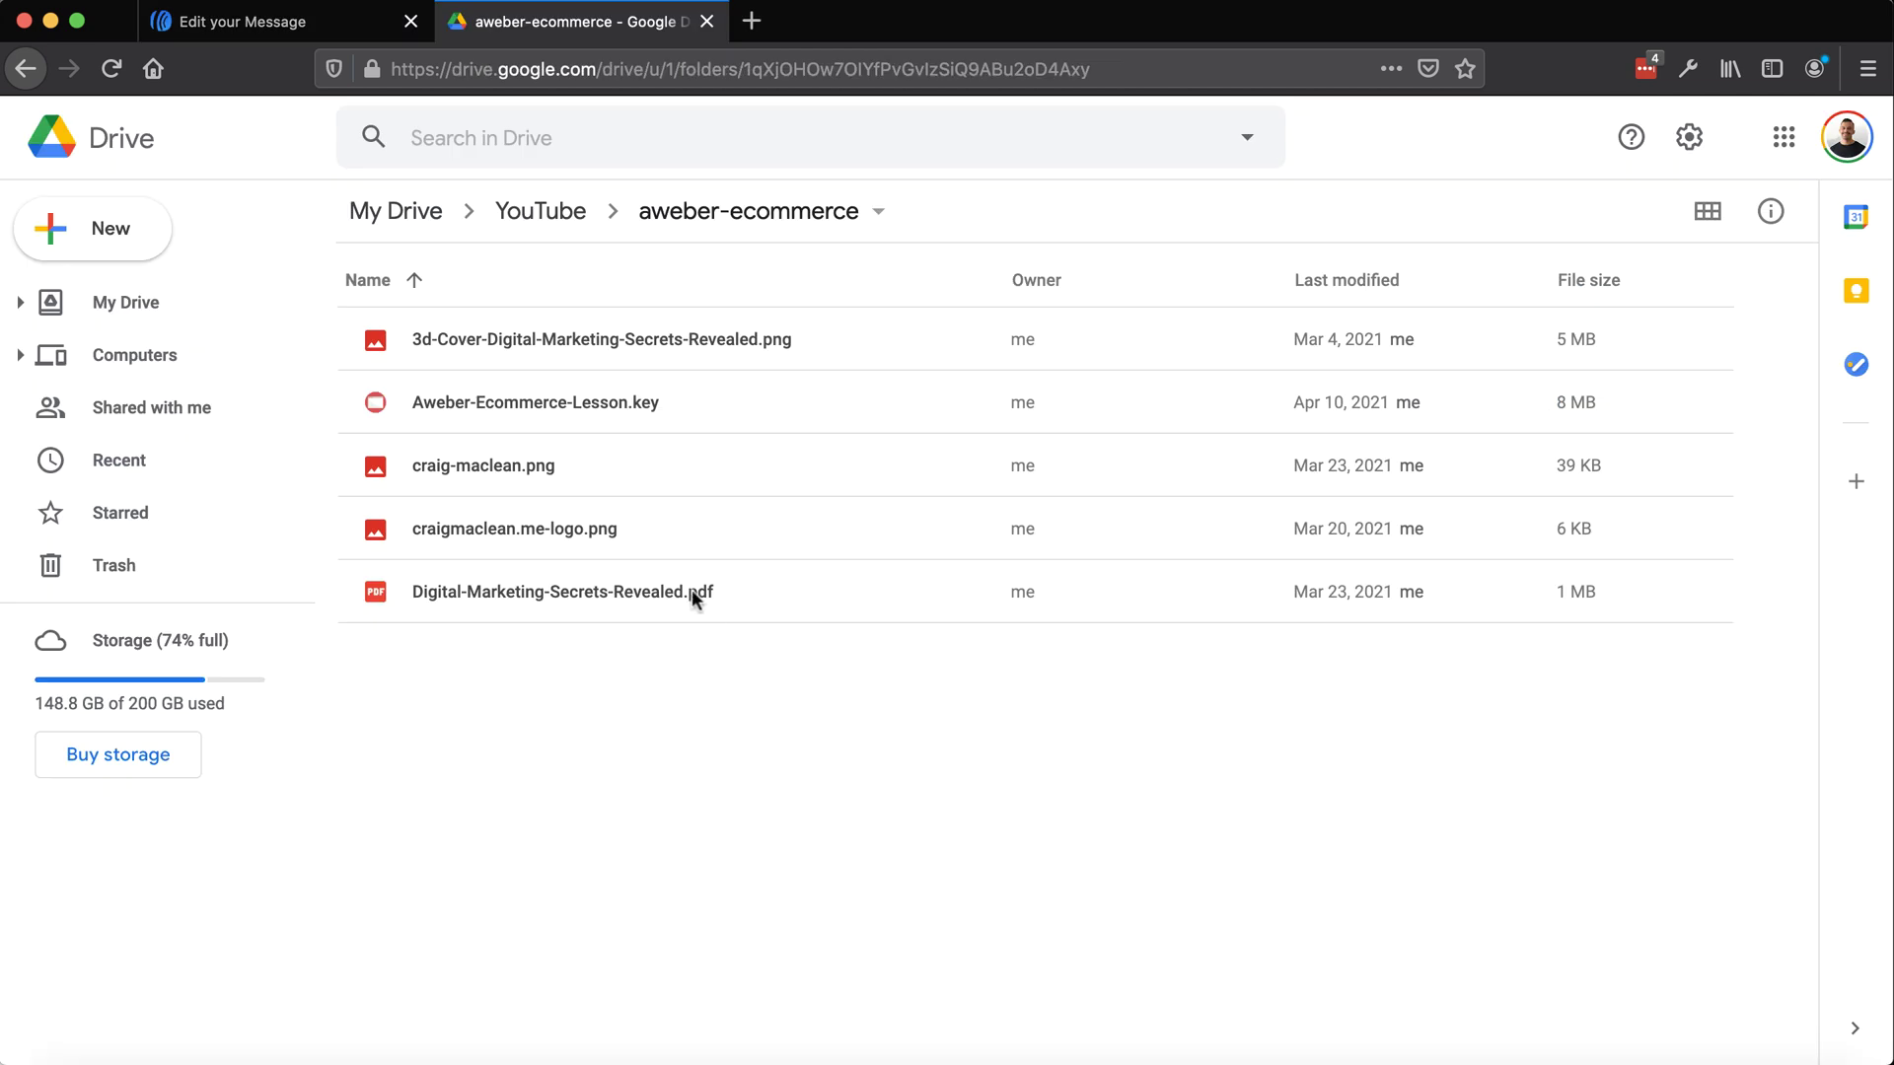
Step: Share Digital-Marketing-Secrets-Revealed.pdf as 'Anyone with the link' can view, and copy its link
{"action": "left_click", "coordinate": [798, 609]}
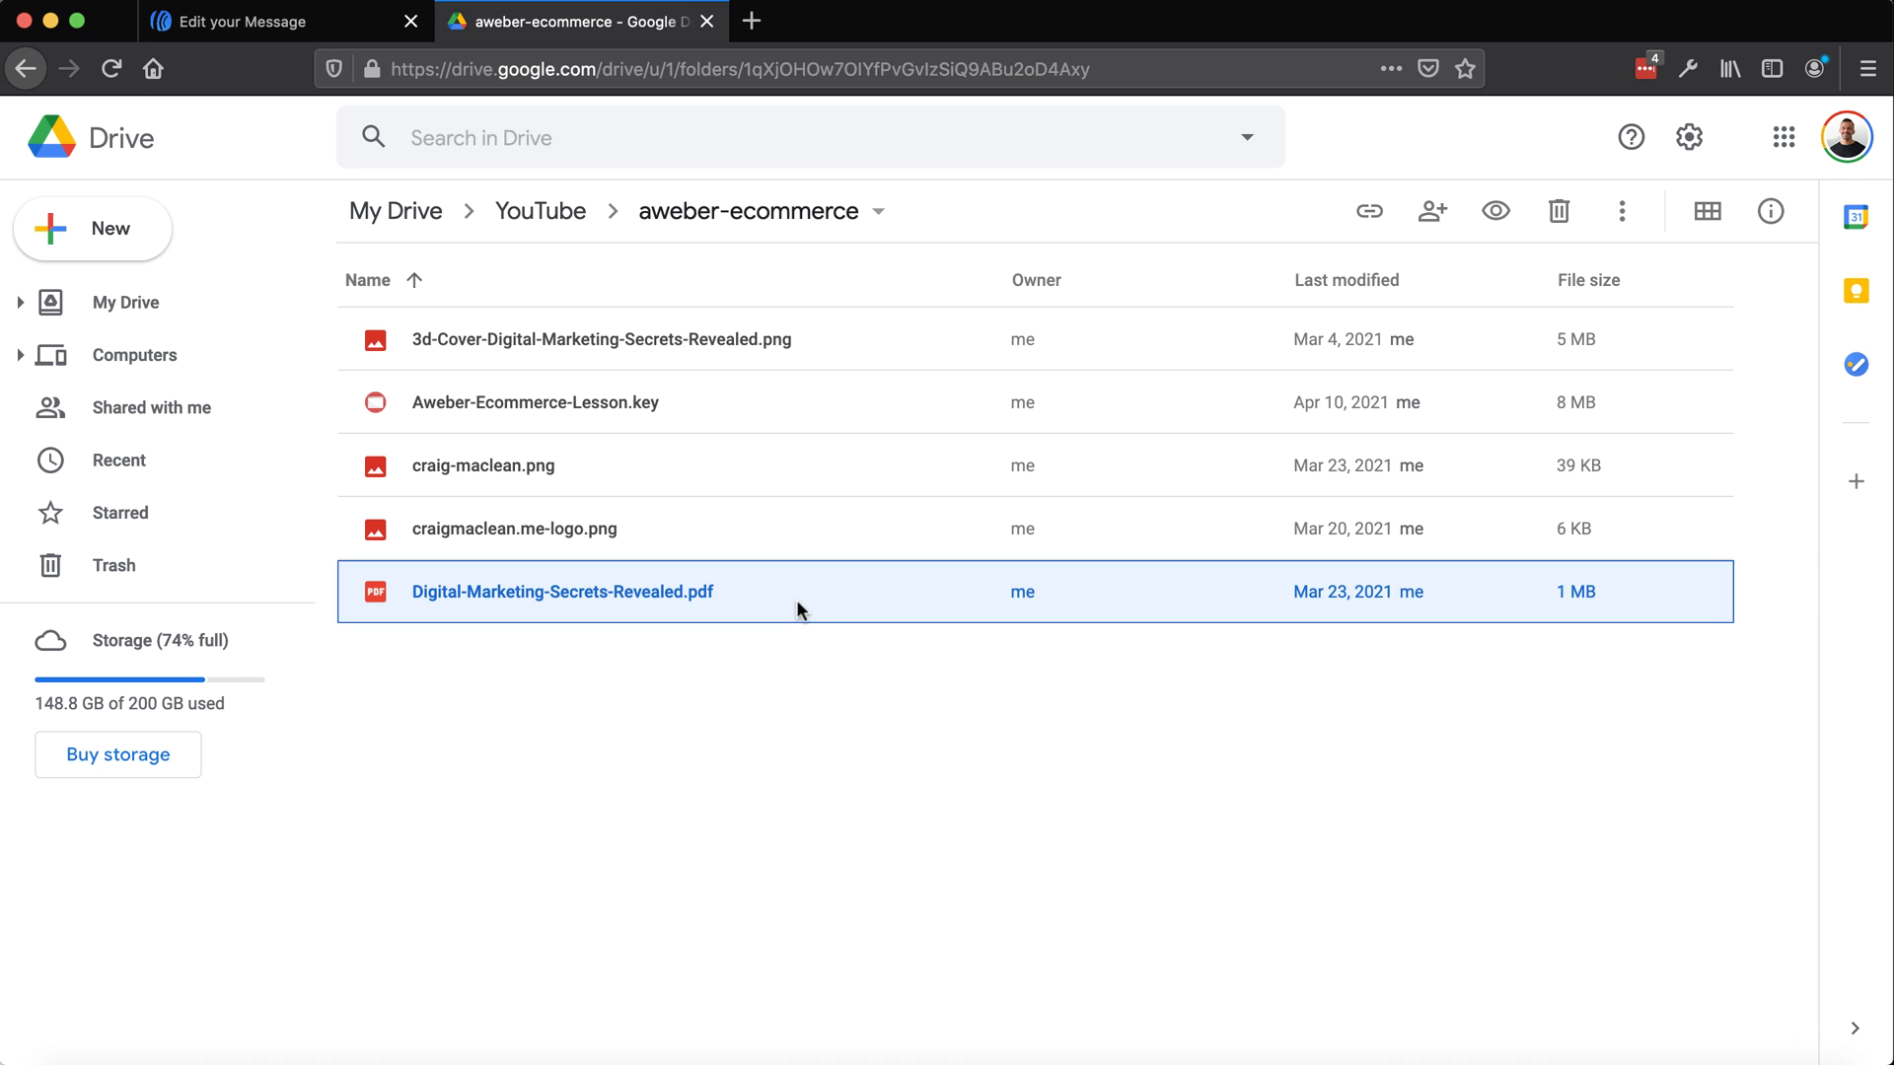
{"action": "right_click", "coordinate": [797, 603]}
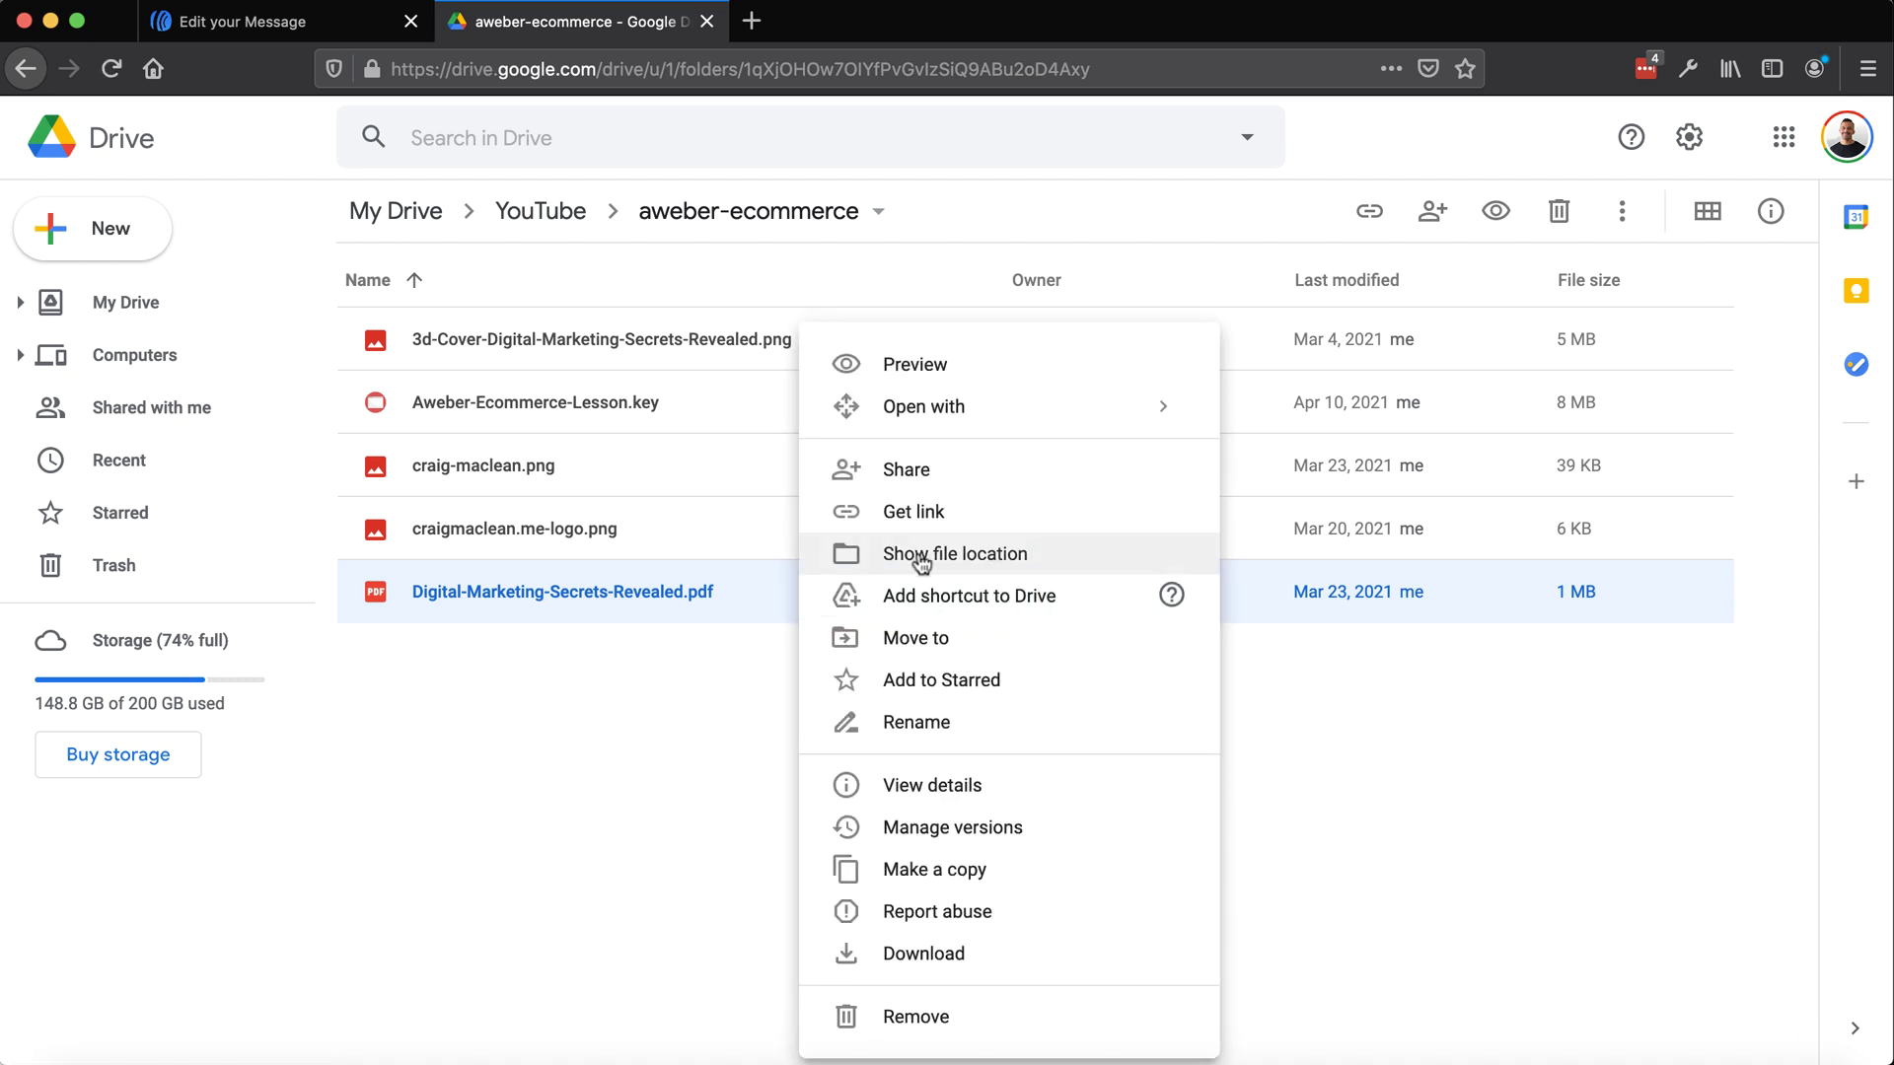
{"action": "left_click", "coordinate": [937, 517]}
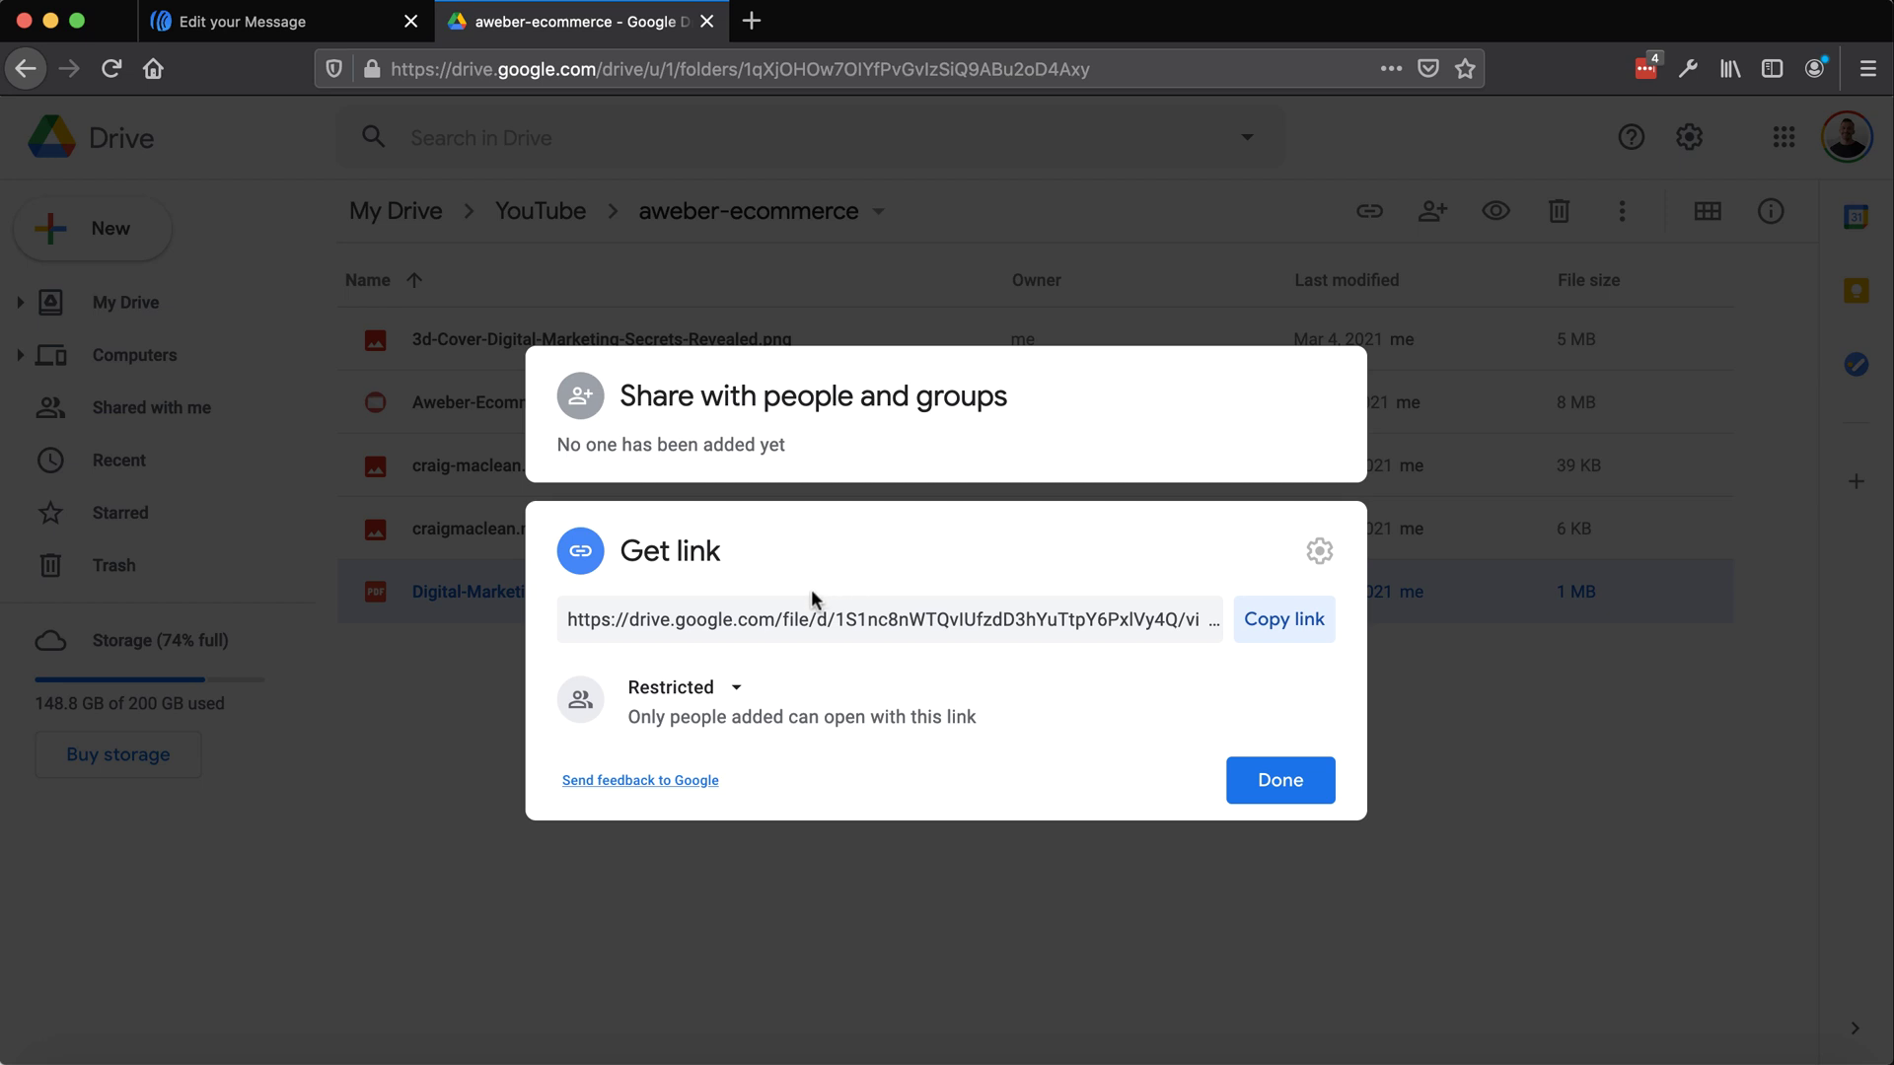
{"action": "left_click", "coordinate": [684, 690]}
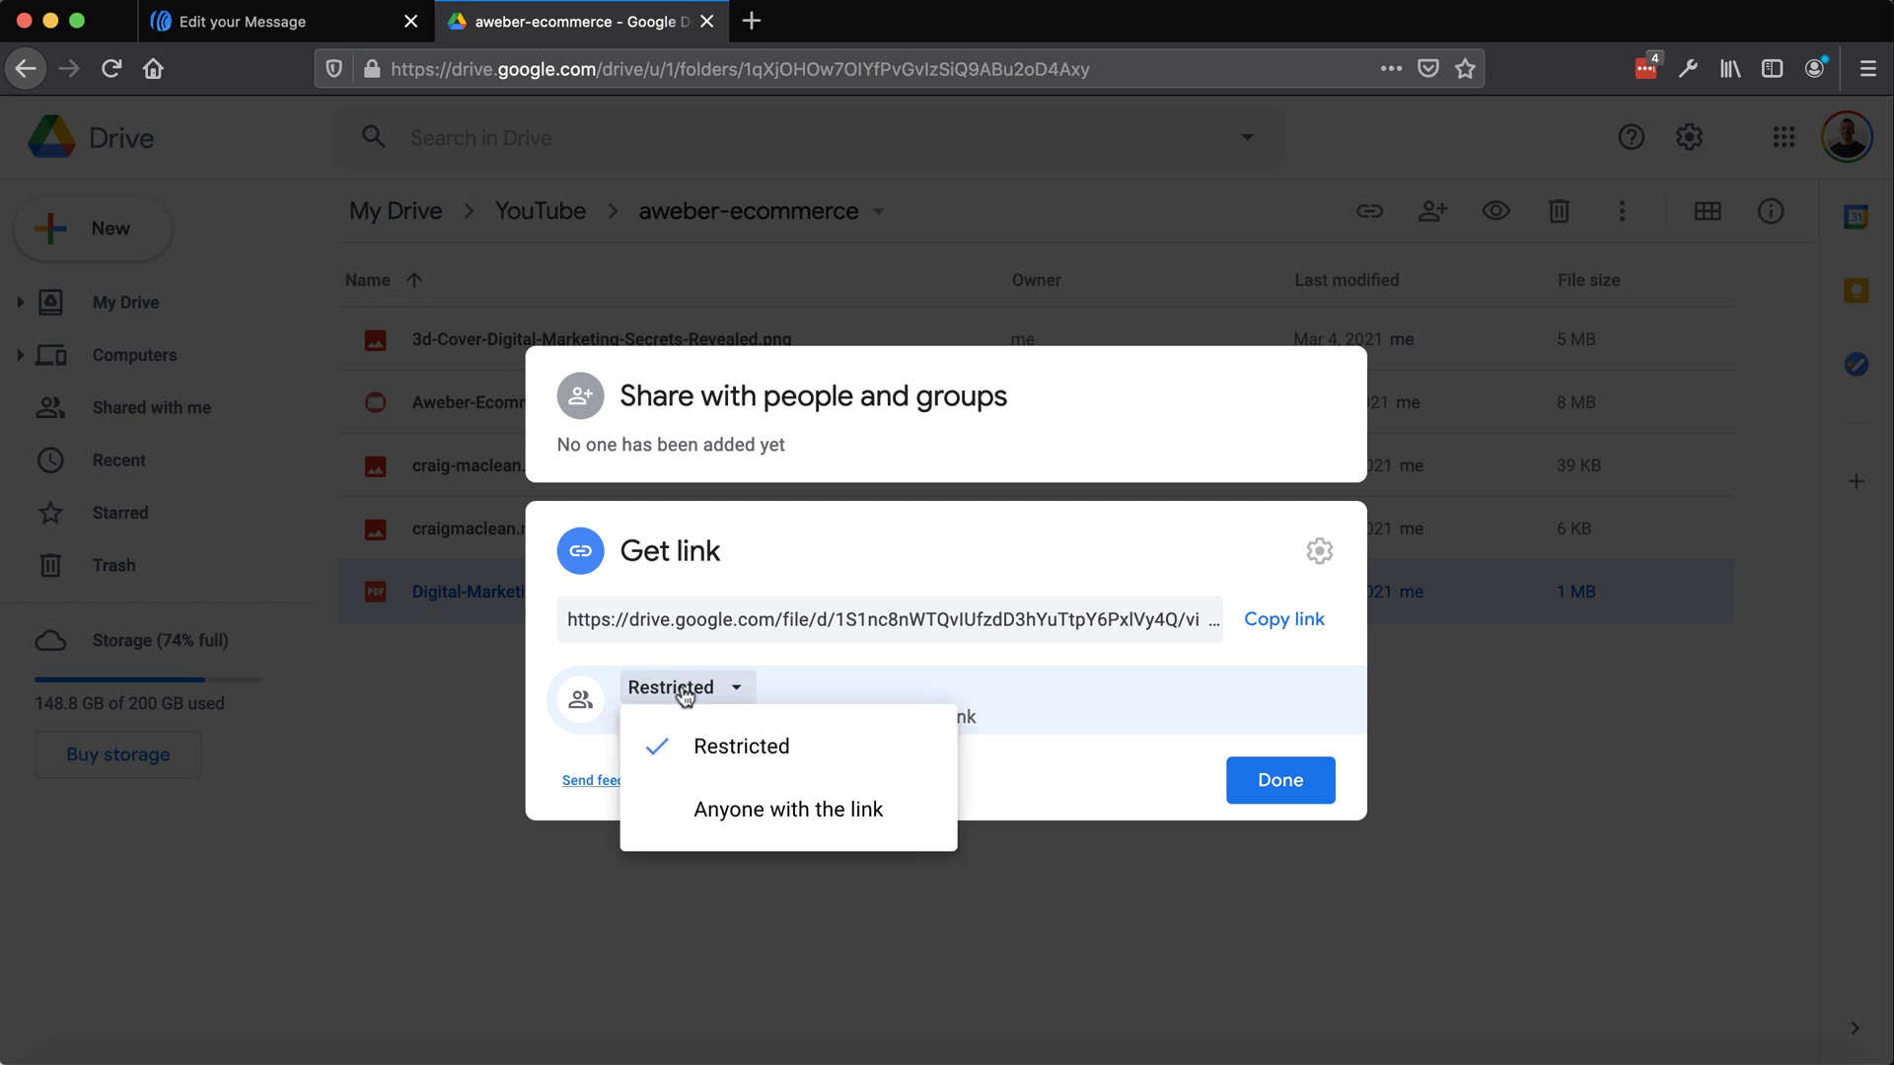
{"action": "left_click", "coordinate": [786, 806]}
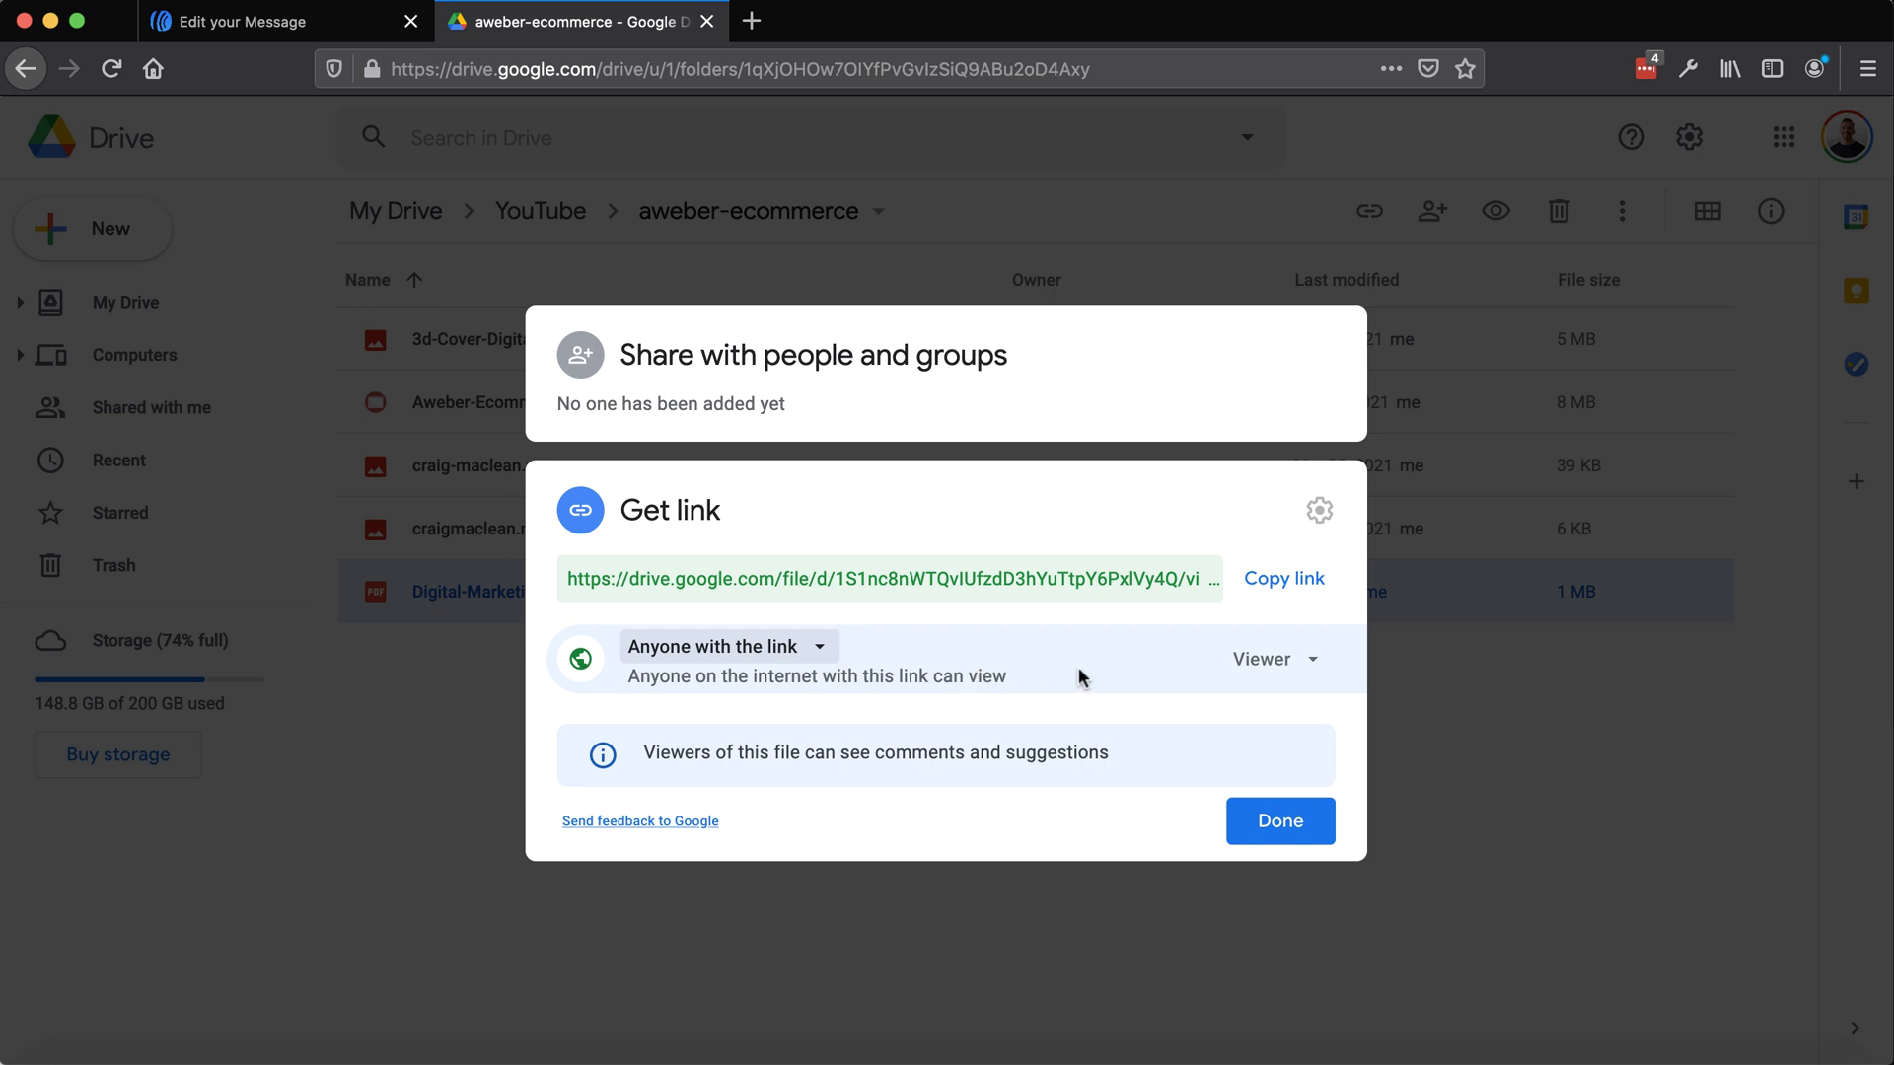
{"action": "left_click", "coordinate": [1289, 584]}
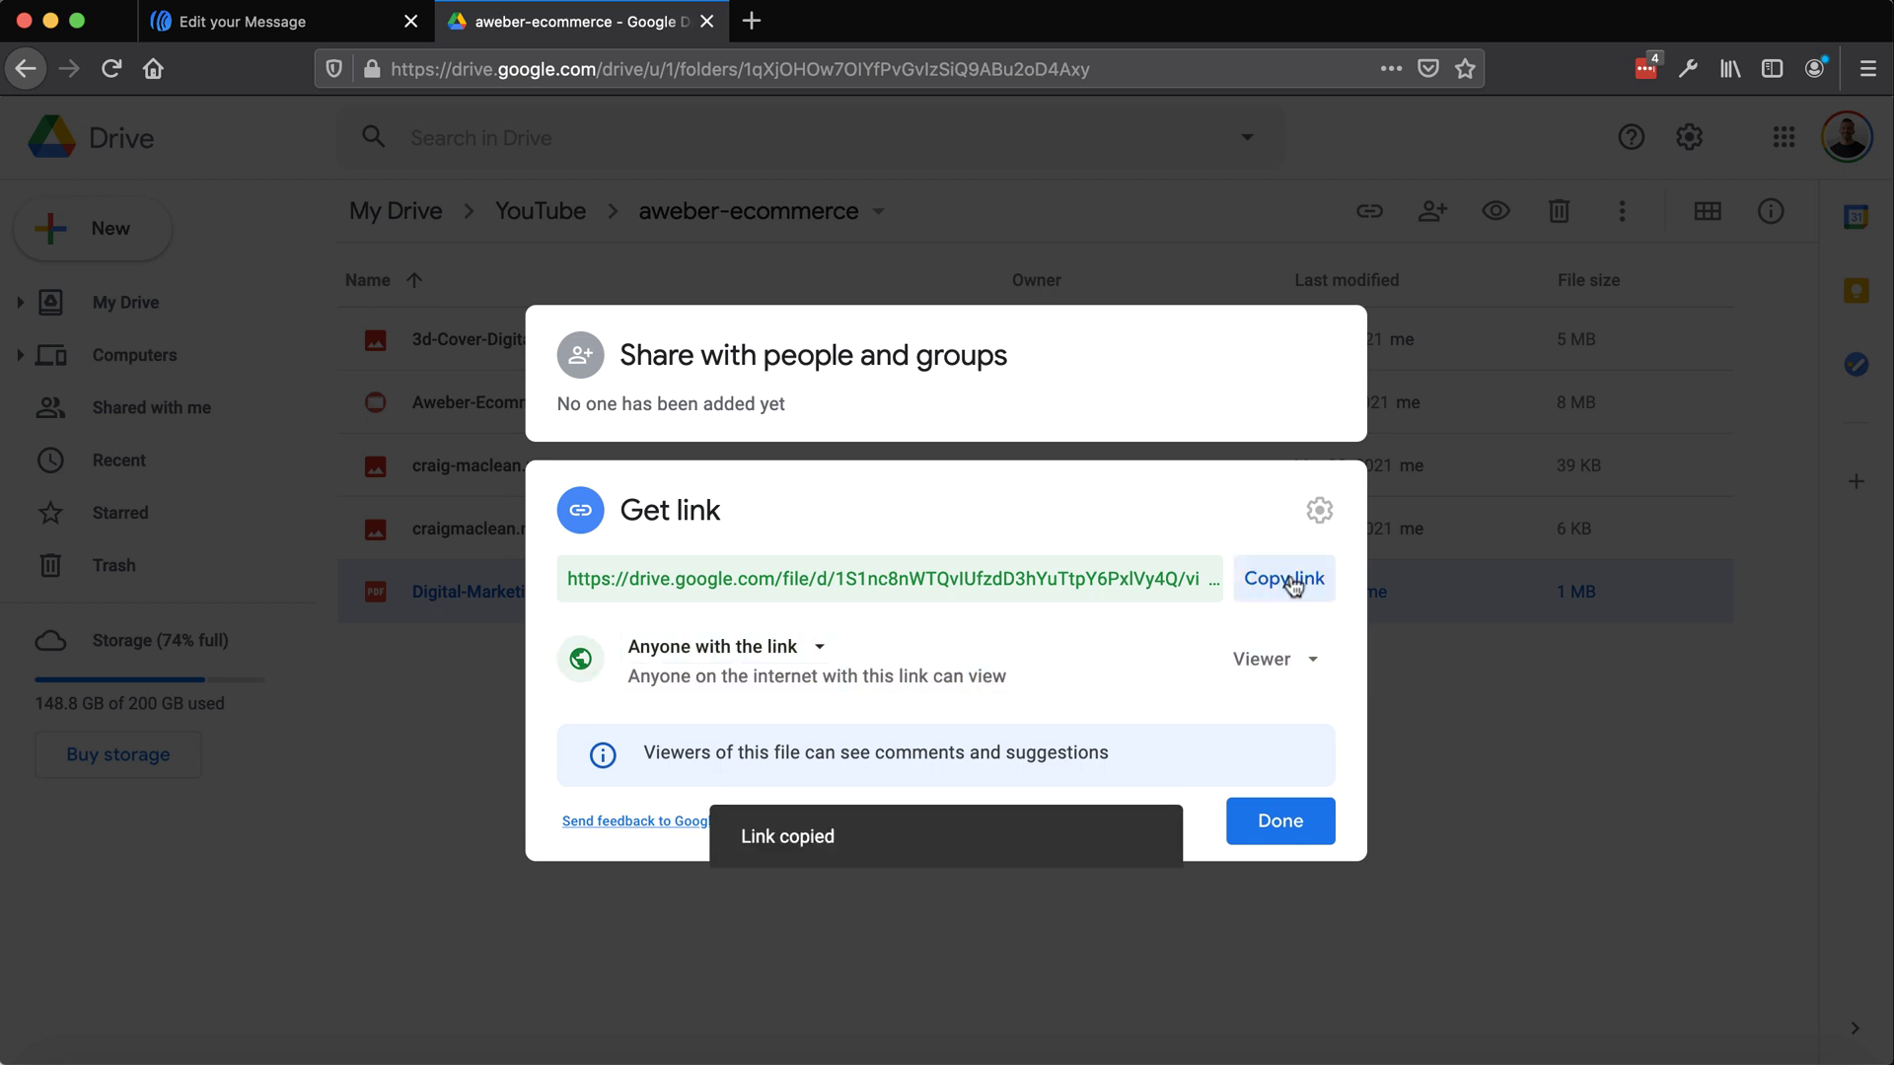
{"action": "left_click", "coordinate": [1279, 823]}
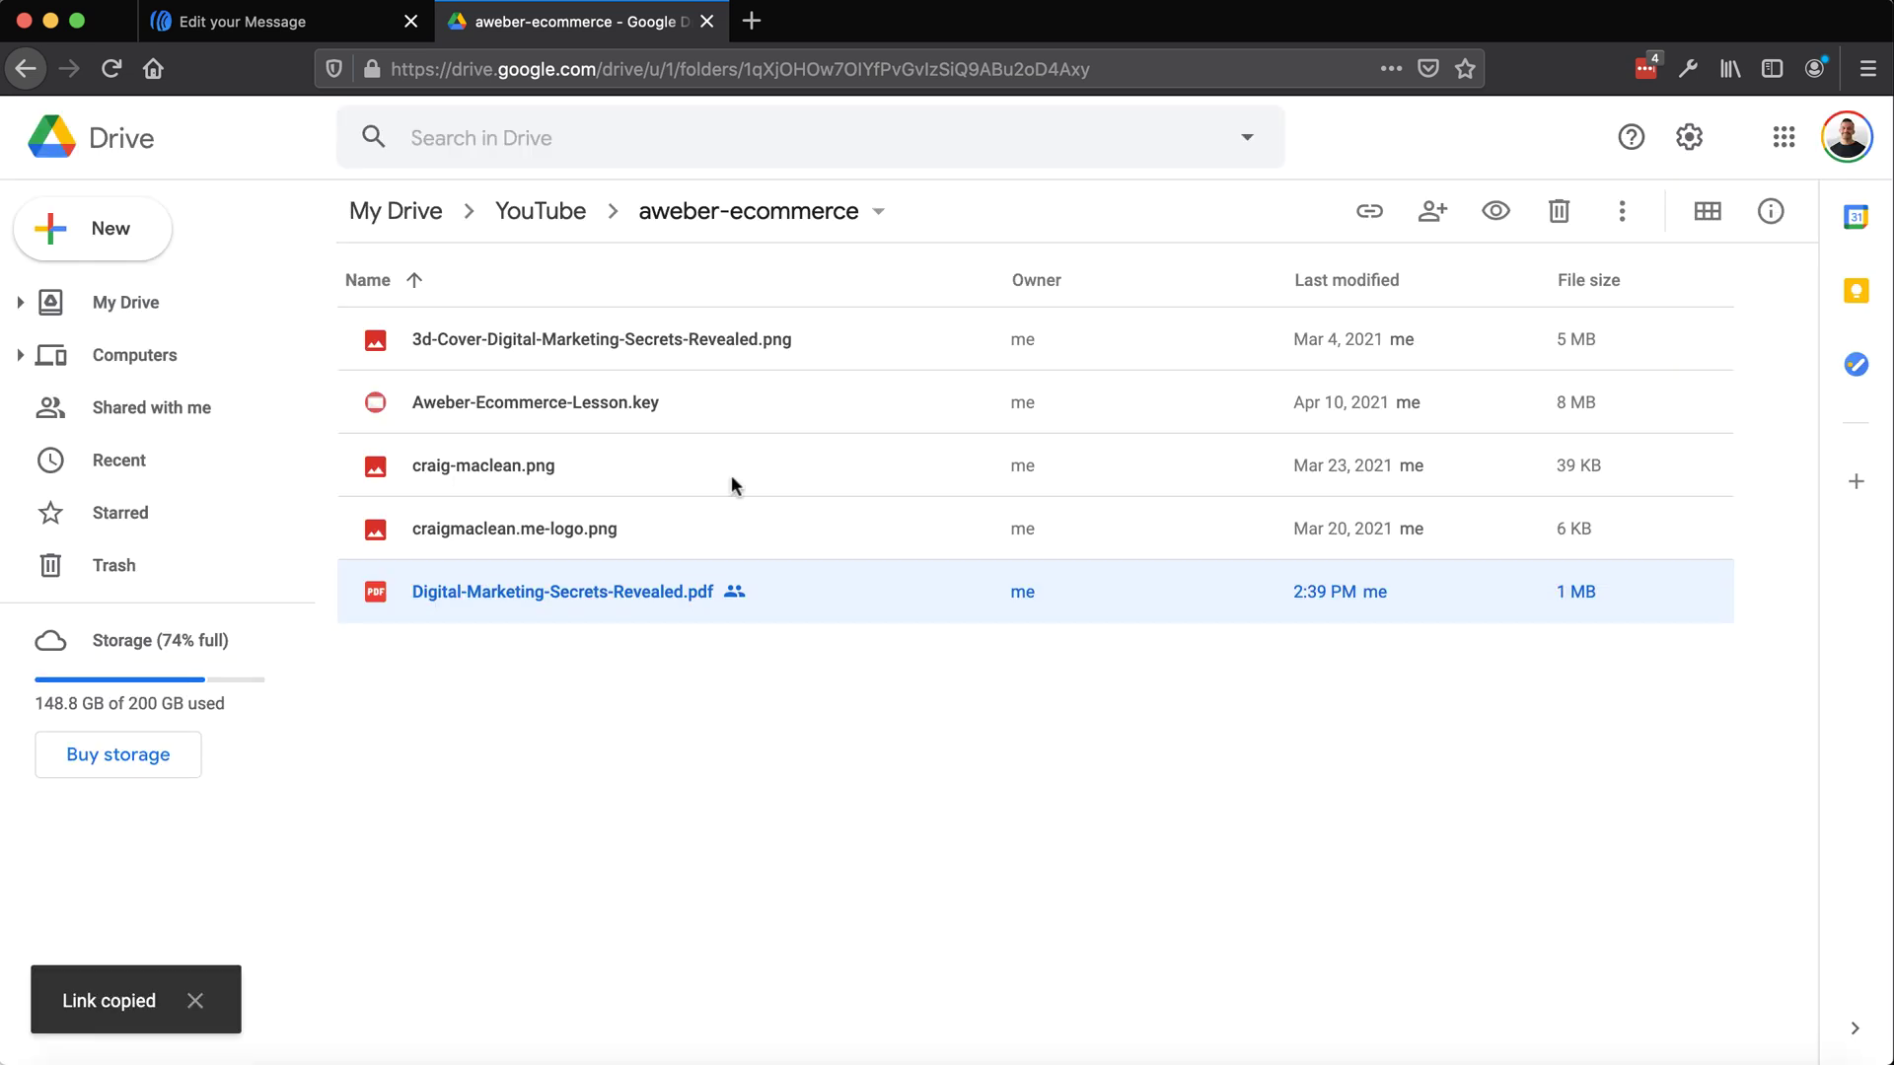
Step: Paste the Drive download link on the empty line under the download message
{"action": "left_click", "coordinate": [286, 20]}
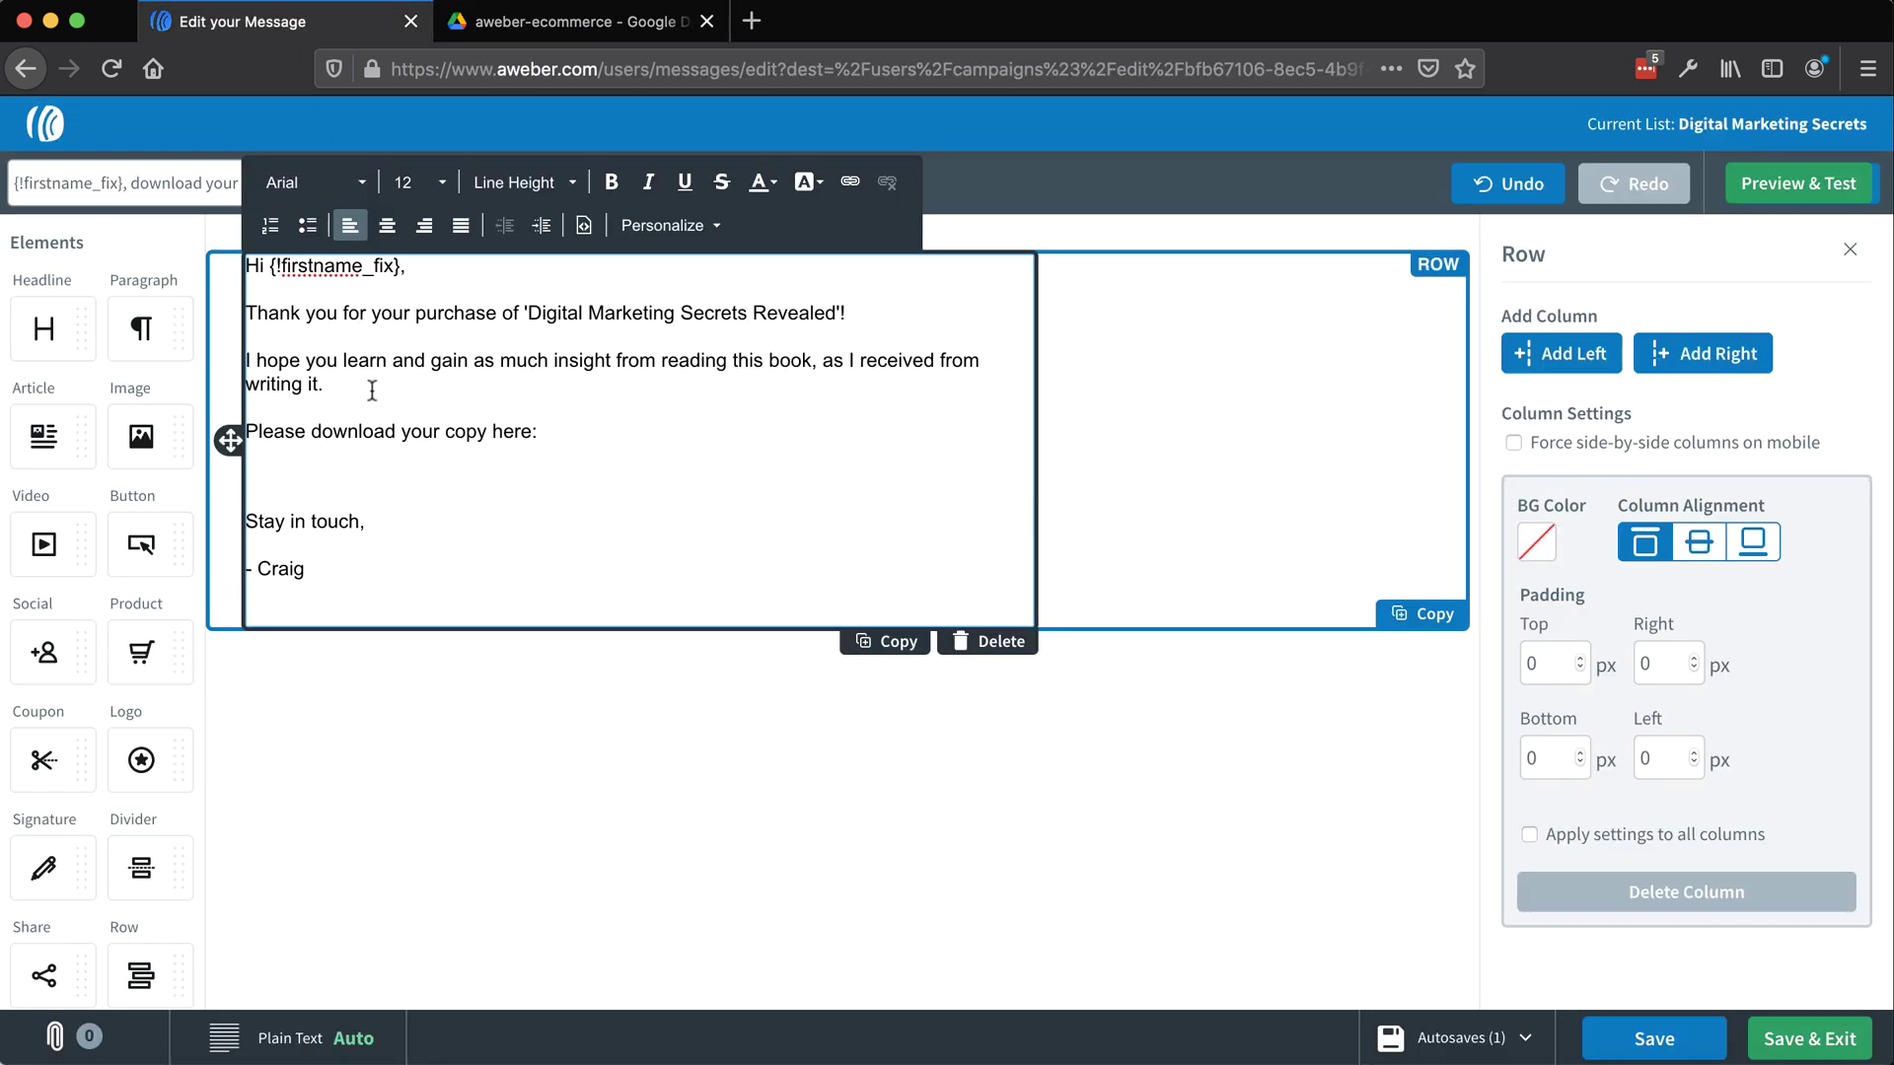
{"action": "left_click", "coordinate": [389, 452]}
{"action": "key", "text": "super+v"}
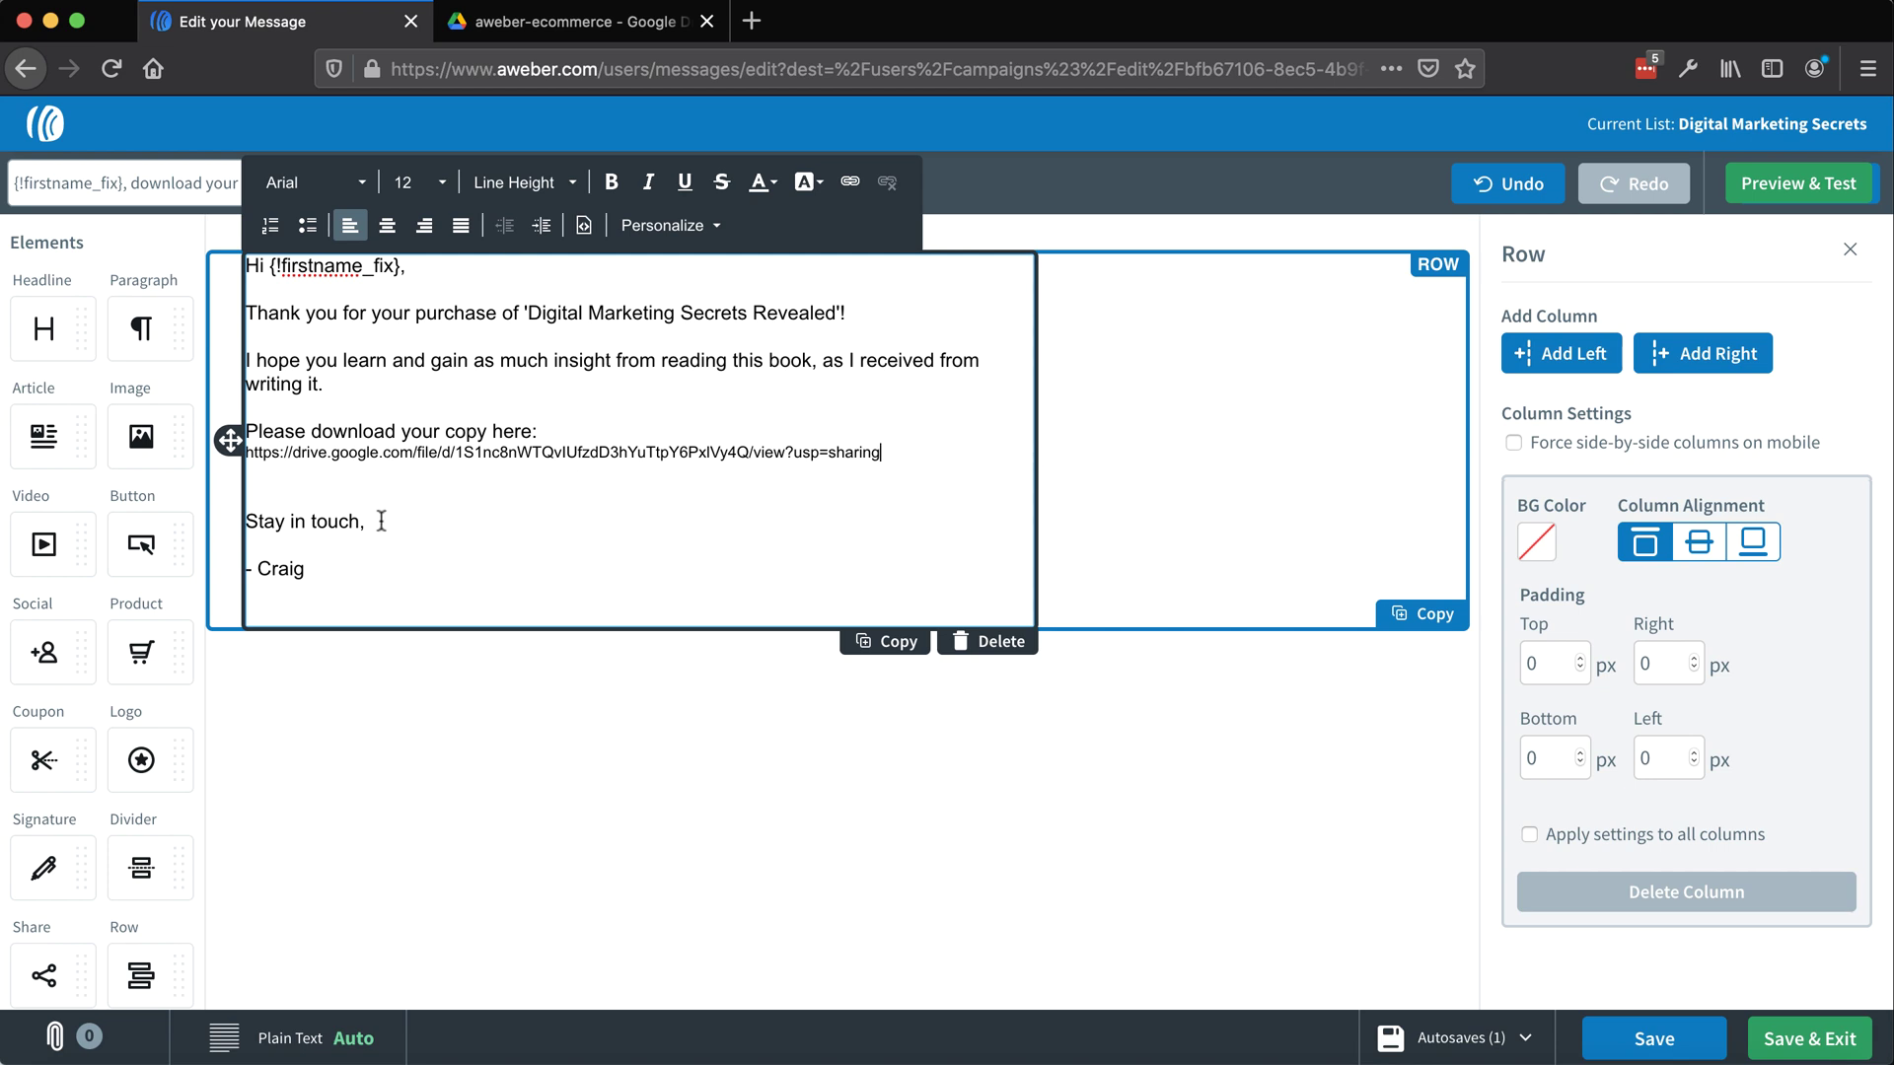
Step: Set the entire email body to size 16 in Helvetica
{"action": "left_click", "coordinate": [340, 571]}
{"action": "key", "text": "super+a"}
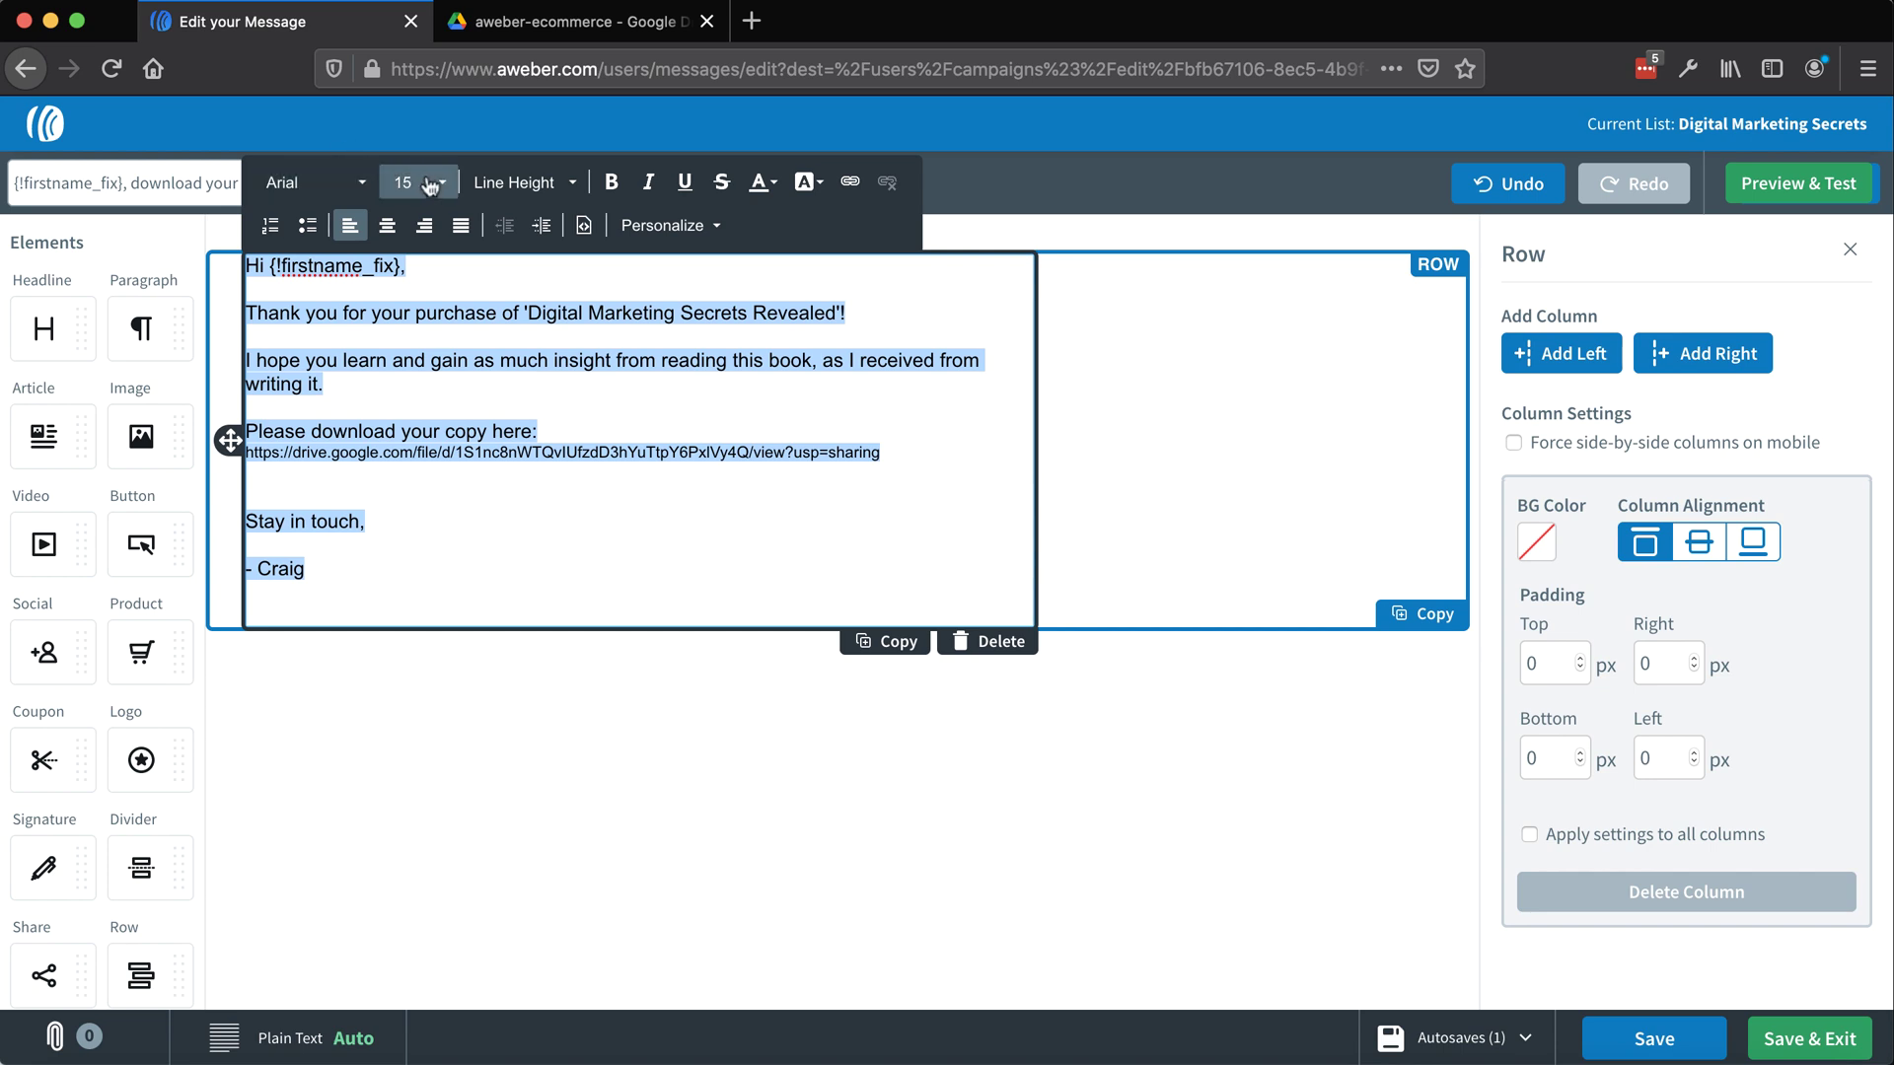
{"action": "left_click", "coordinate": [413, 183]}
{"action": "left_click", "coordinate": [405, 356]}
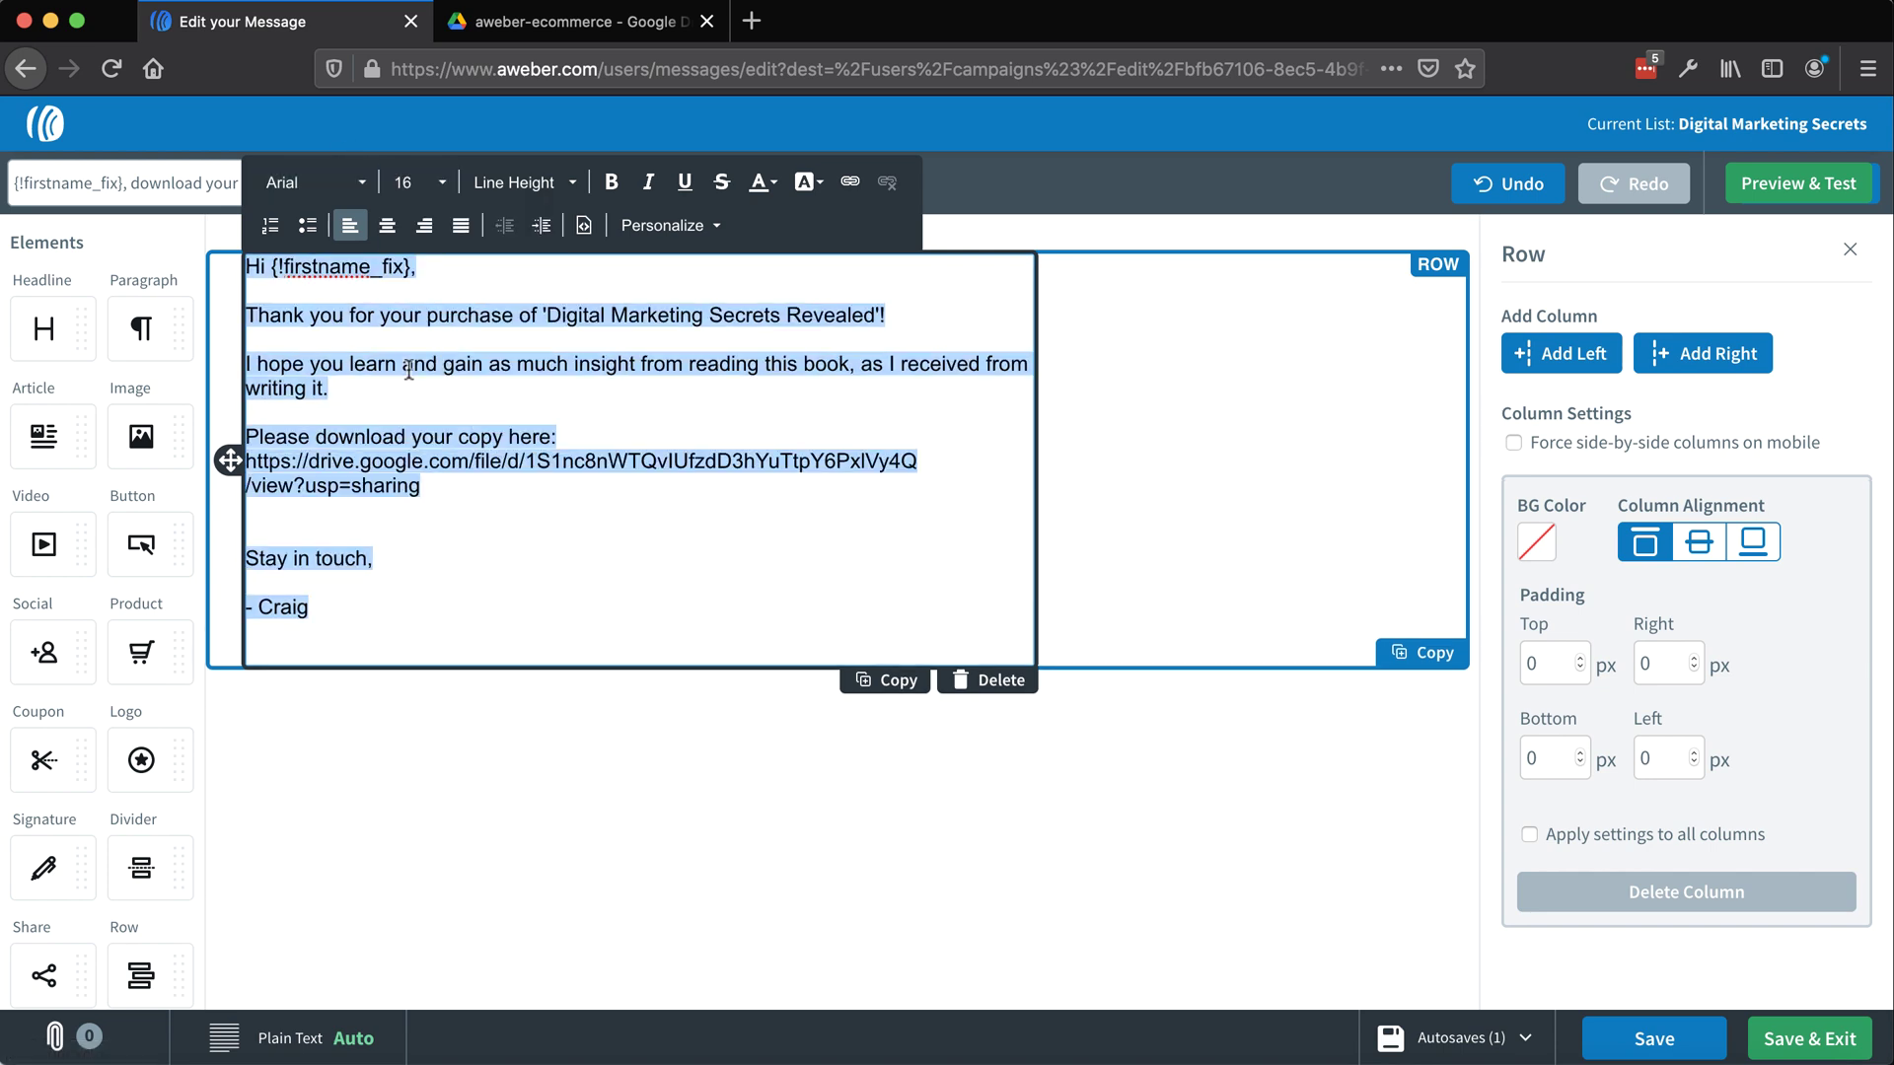
{"action": "left_click_drag", "start_coordinate": [314, 605], "coordinate": [265, 558]}
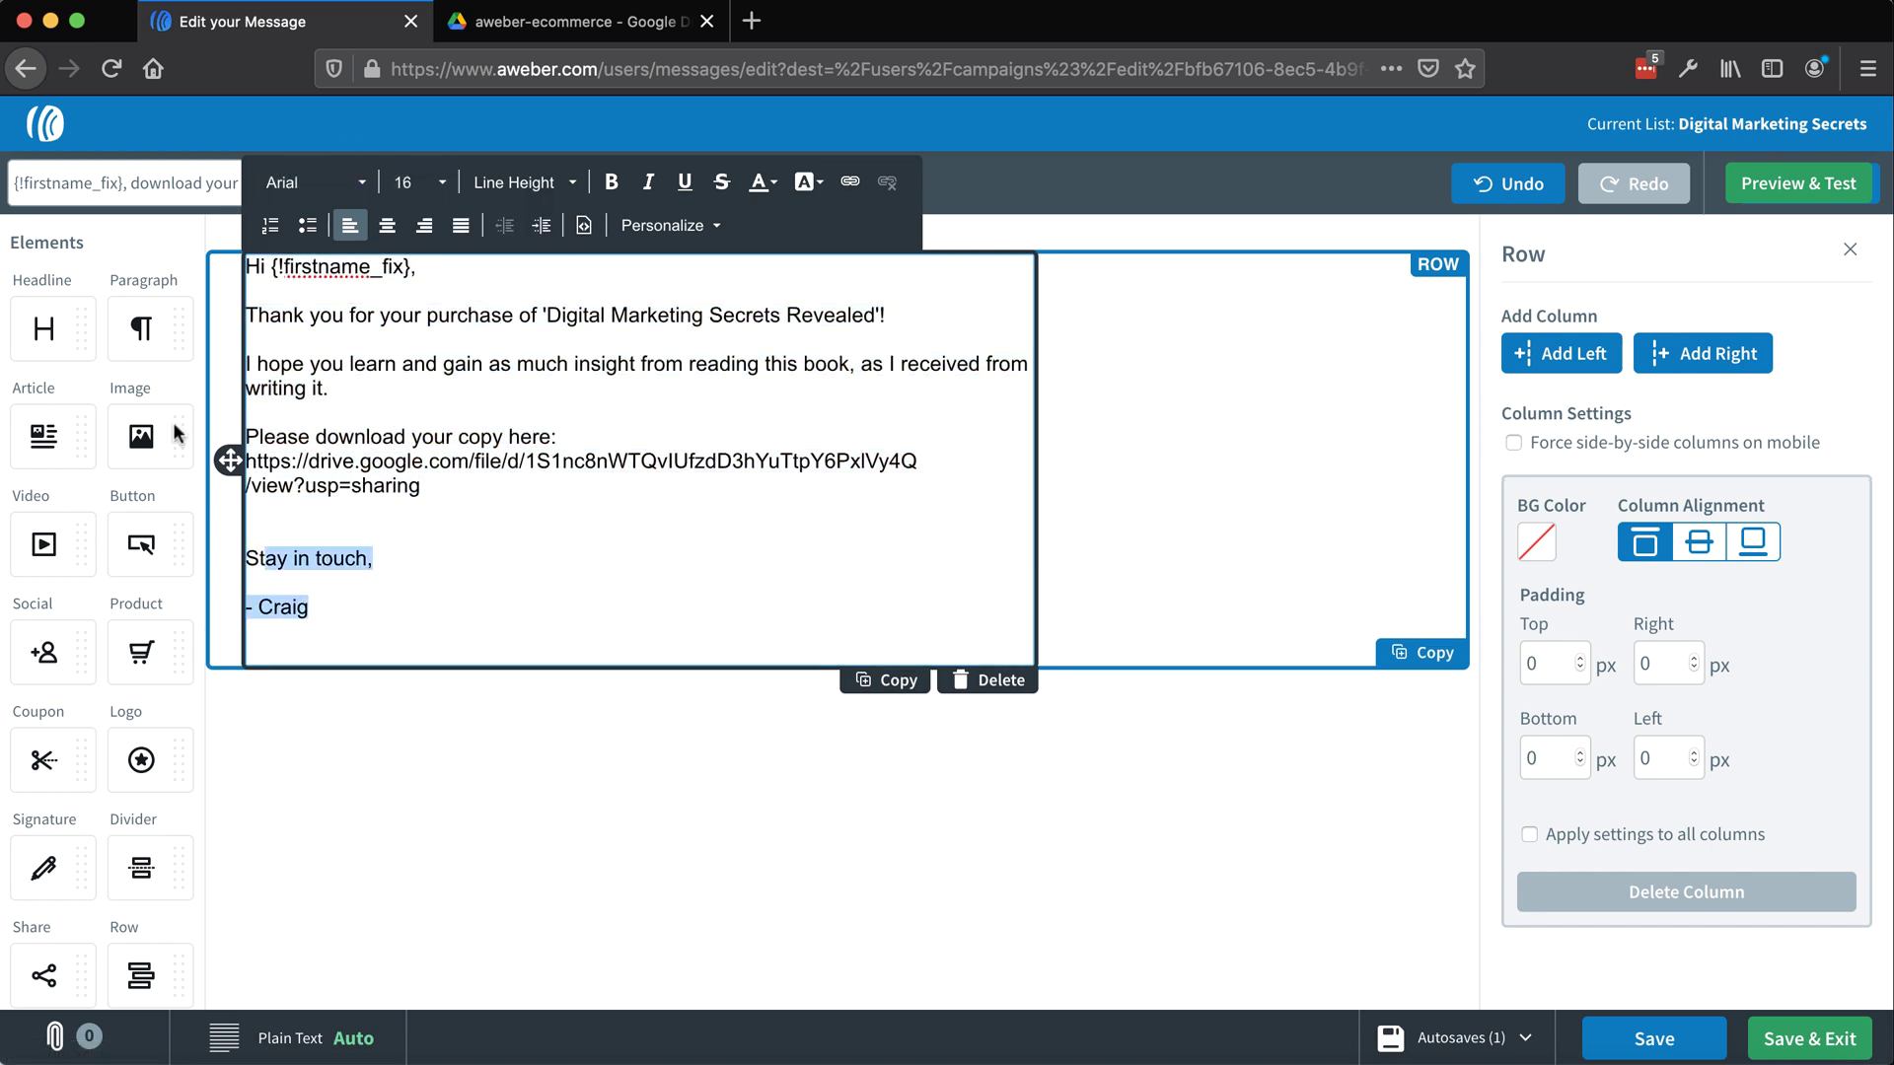
{"action": "key", "text": "super+a"}
{"action": "left_click", "coordinate": [321, 182]}
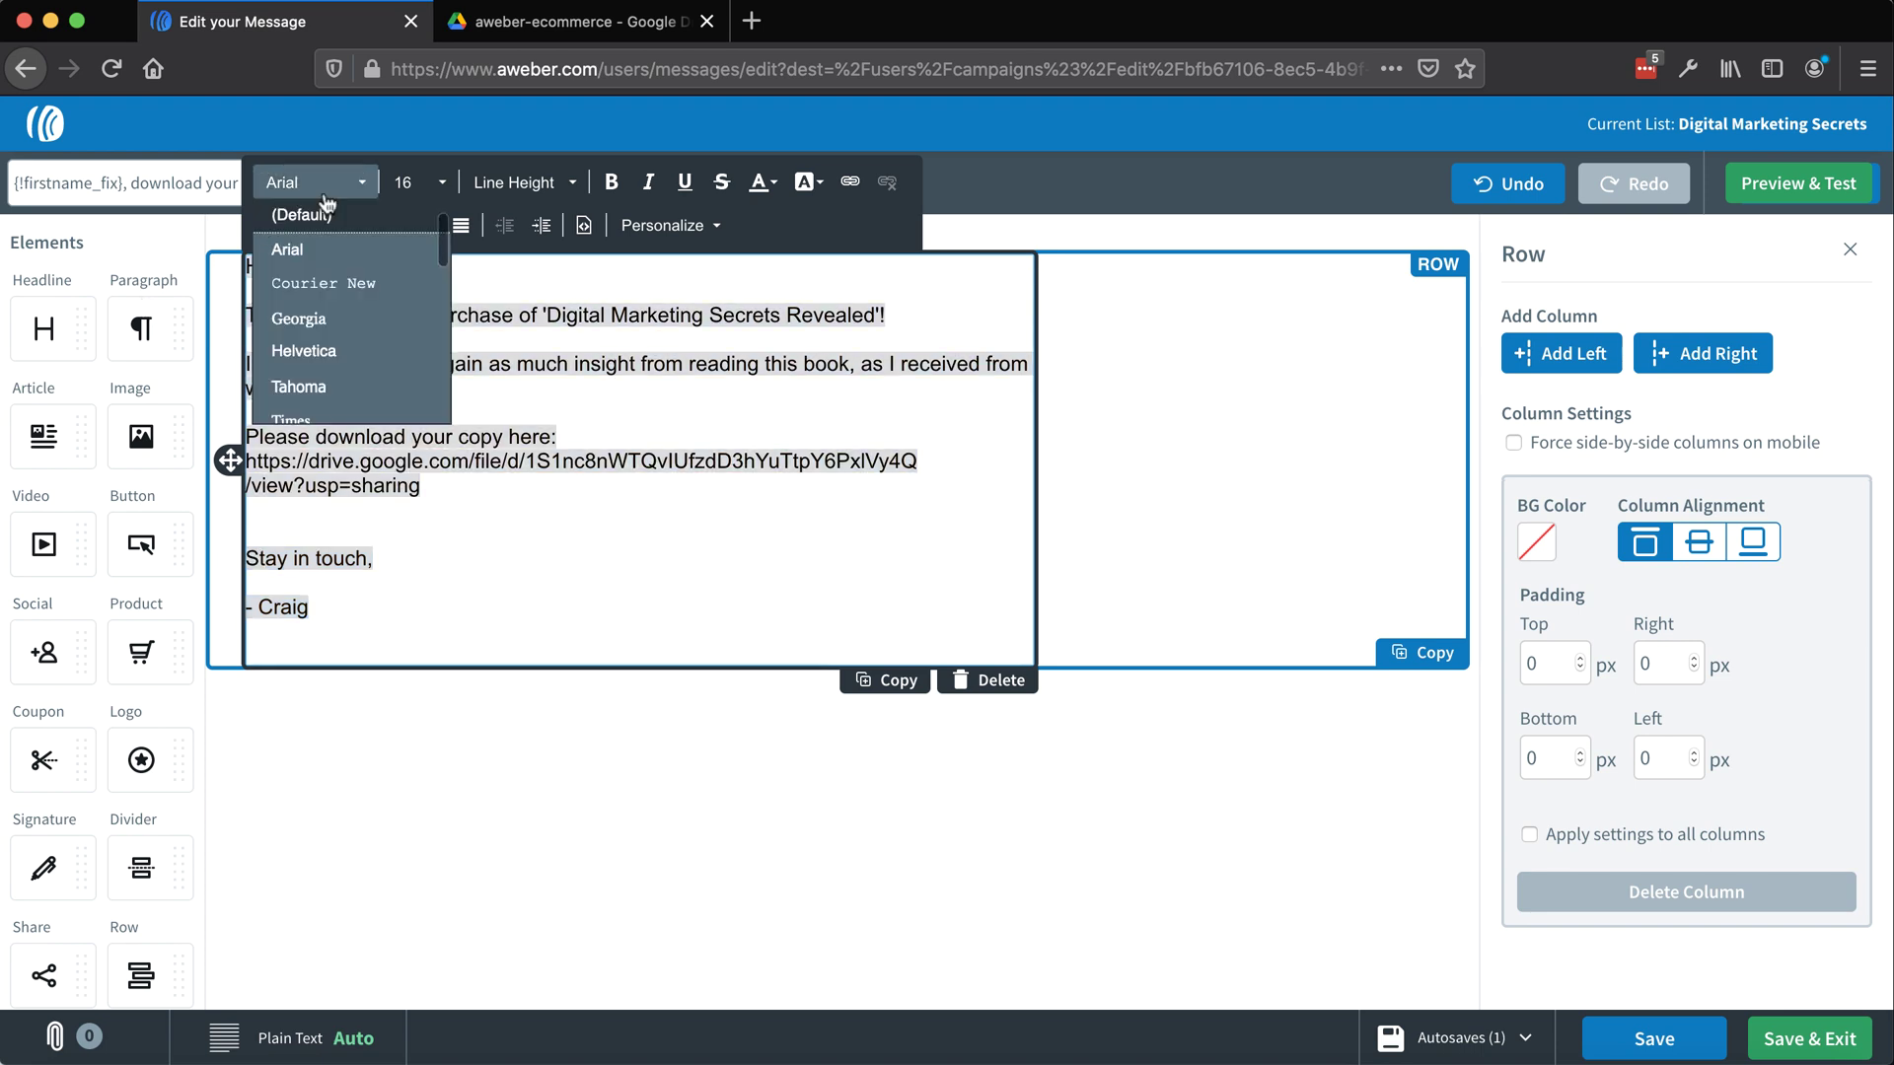
{"action": "scroll", "coordinate": [335, 321], "scroll_direction": "down", "scroll_amount": 1}
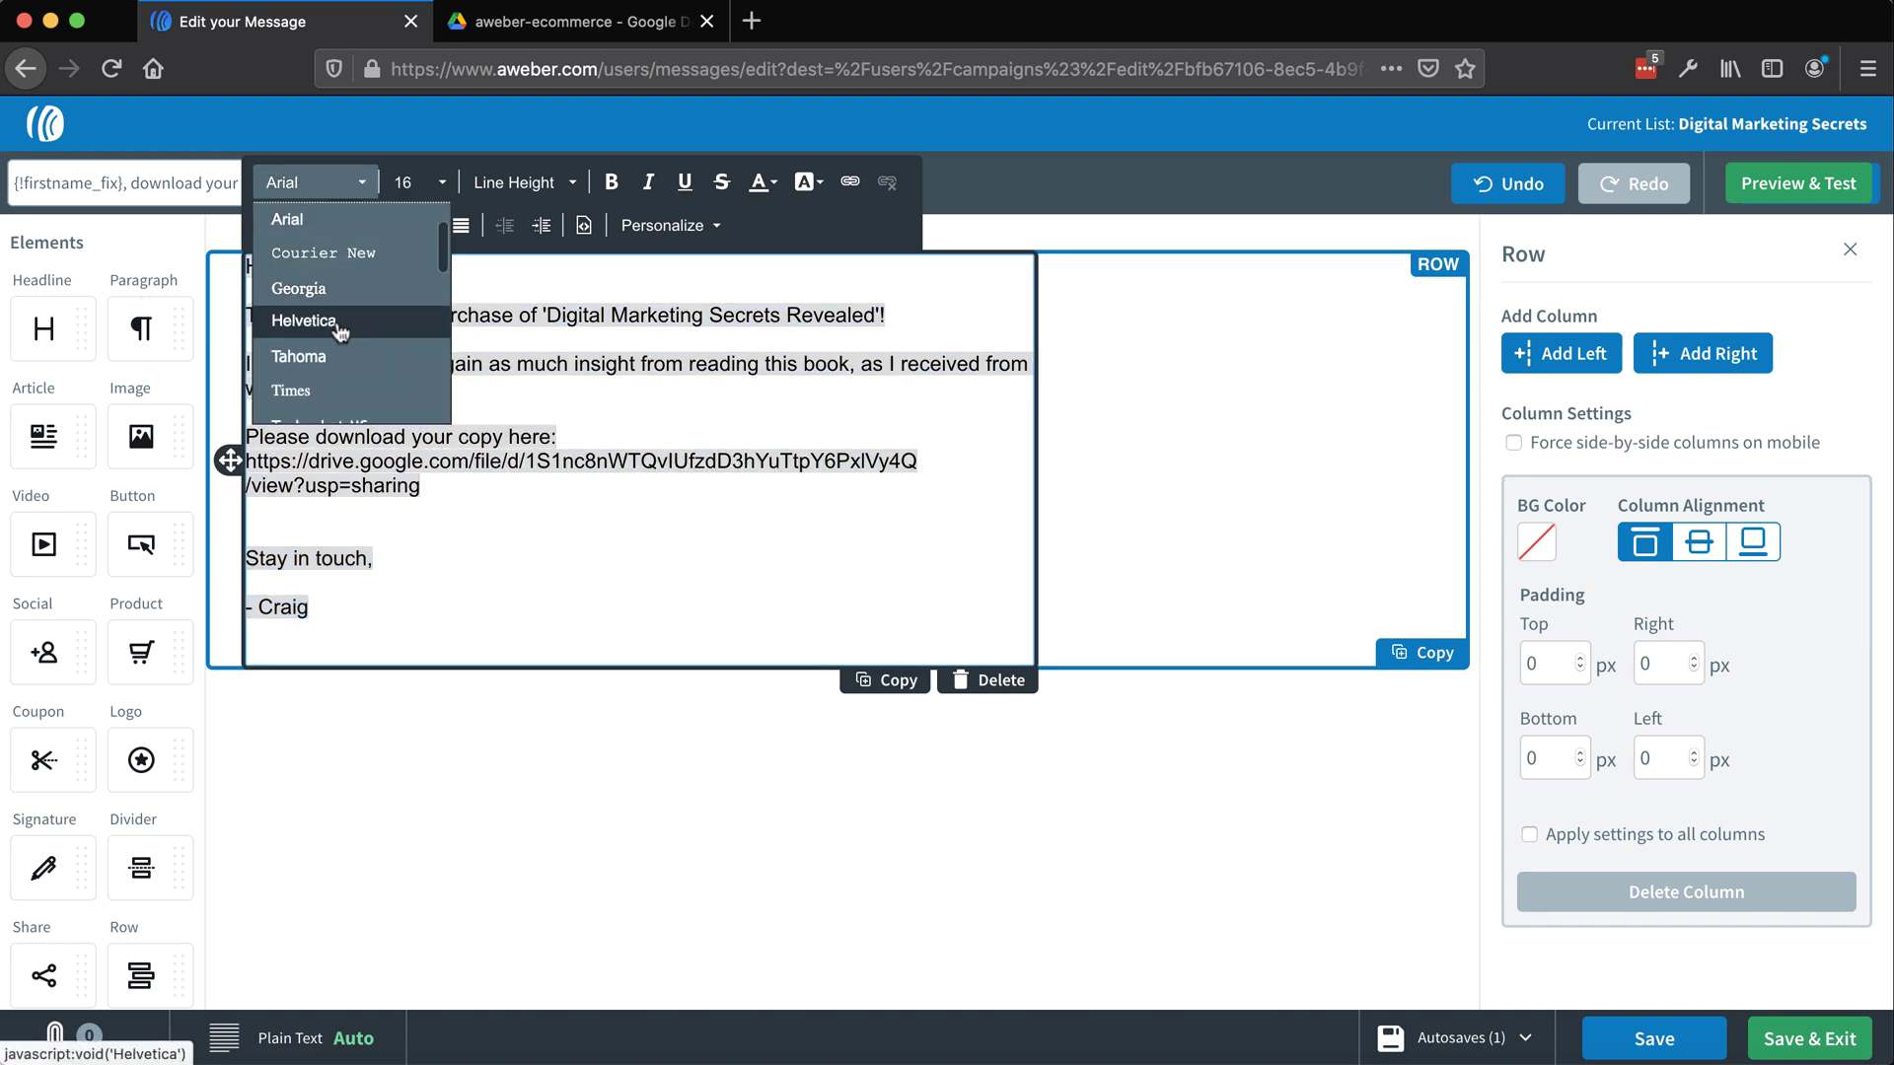
{"action": "left_click", "coordinate": [304, 321]}
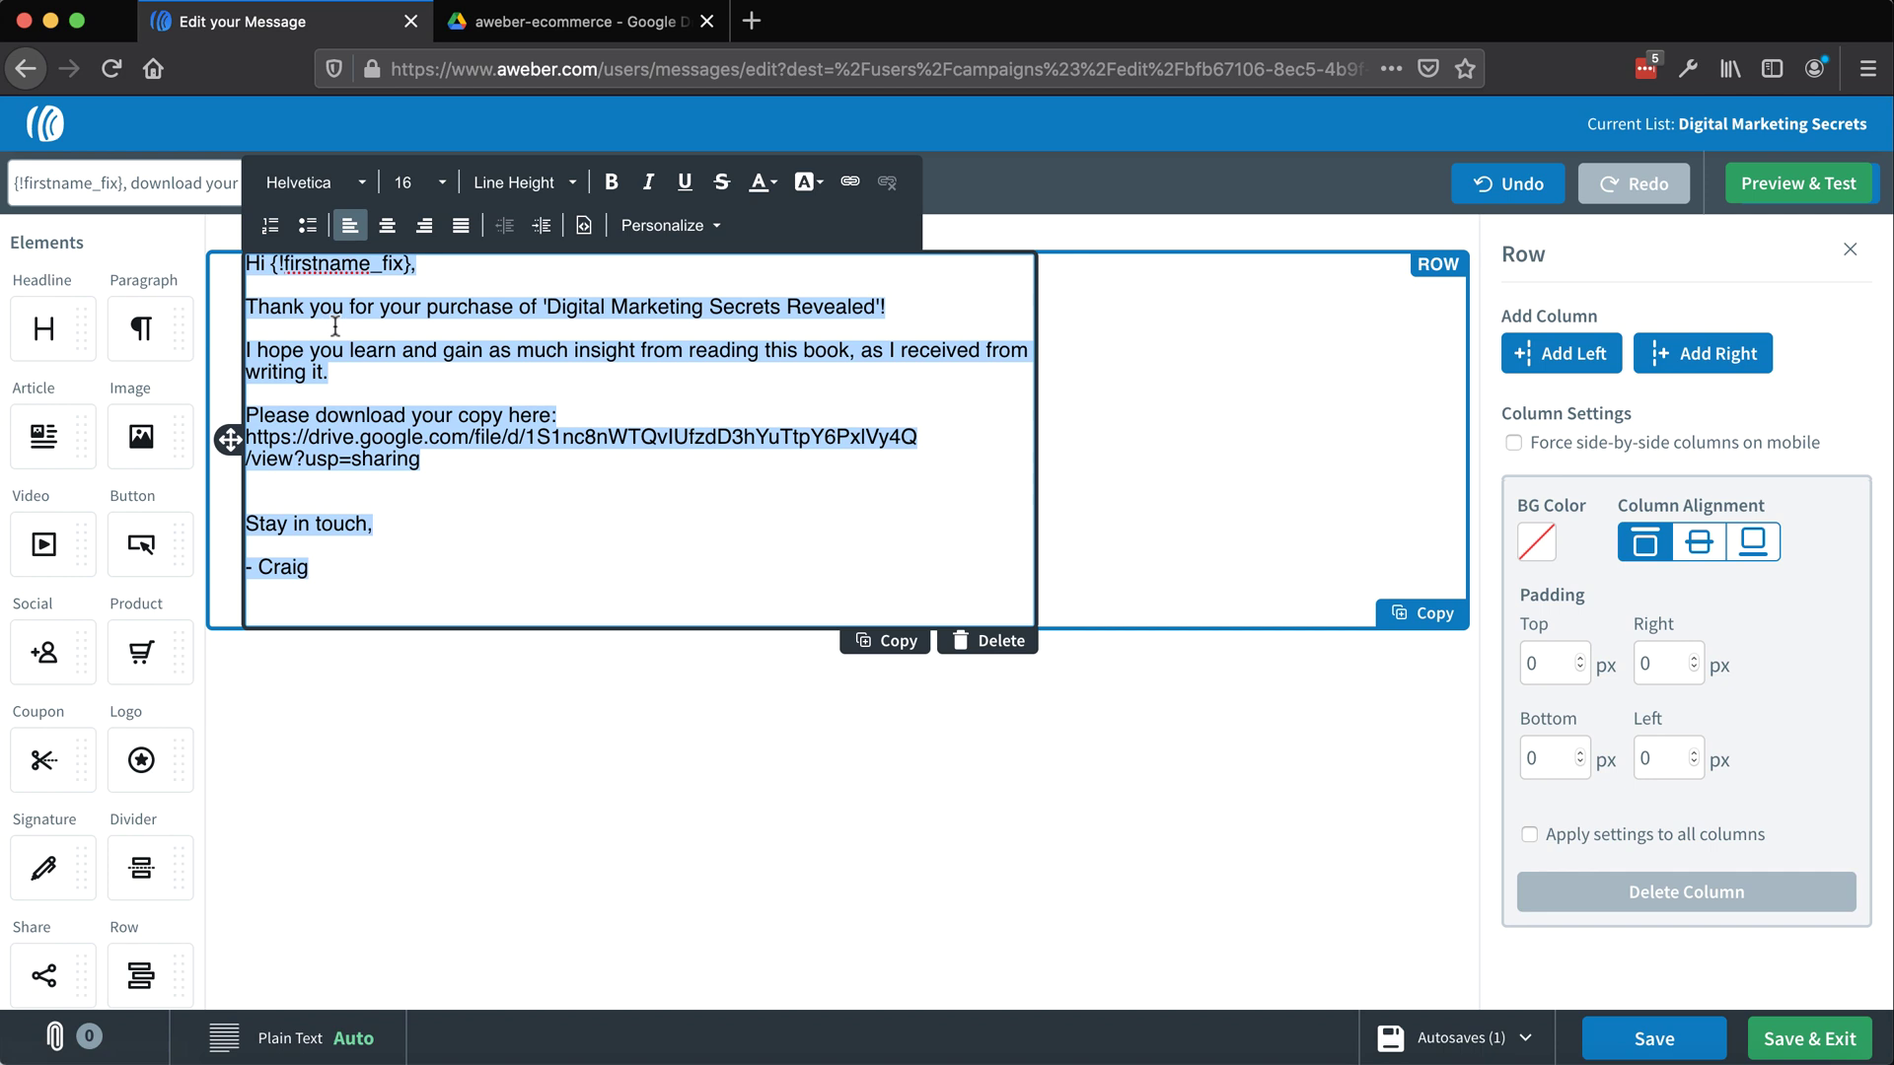
{"action": "left_click", "coordinate": [540, 461]}
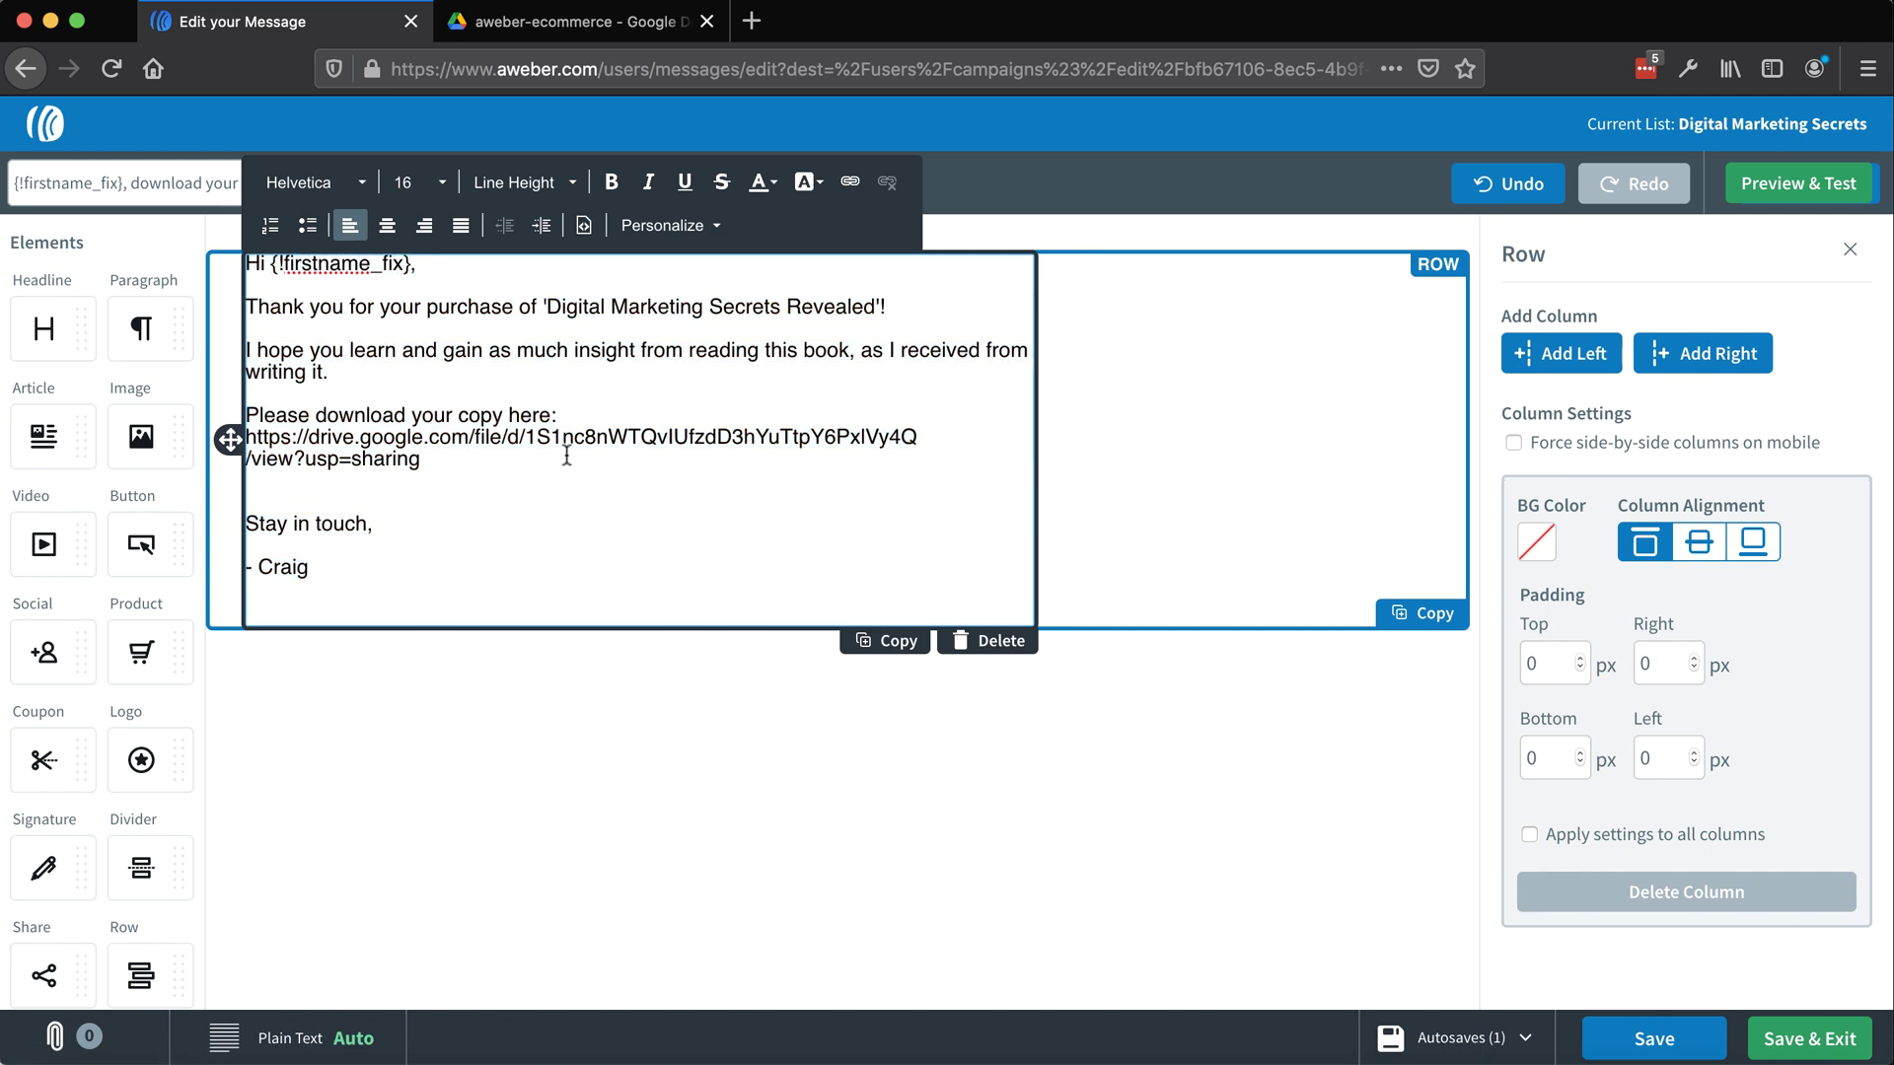
Step: Hyperlink the pasted Drive URL to its own address
{"action": "left_click", "coordinate": [423, 437], "text": "shift"}
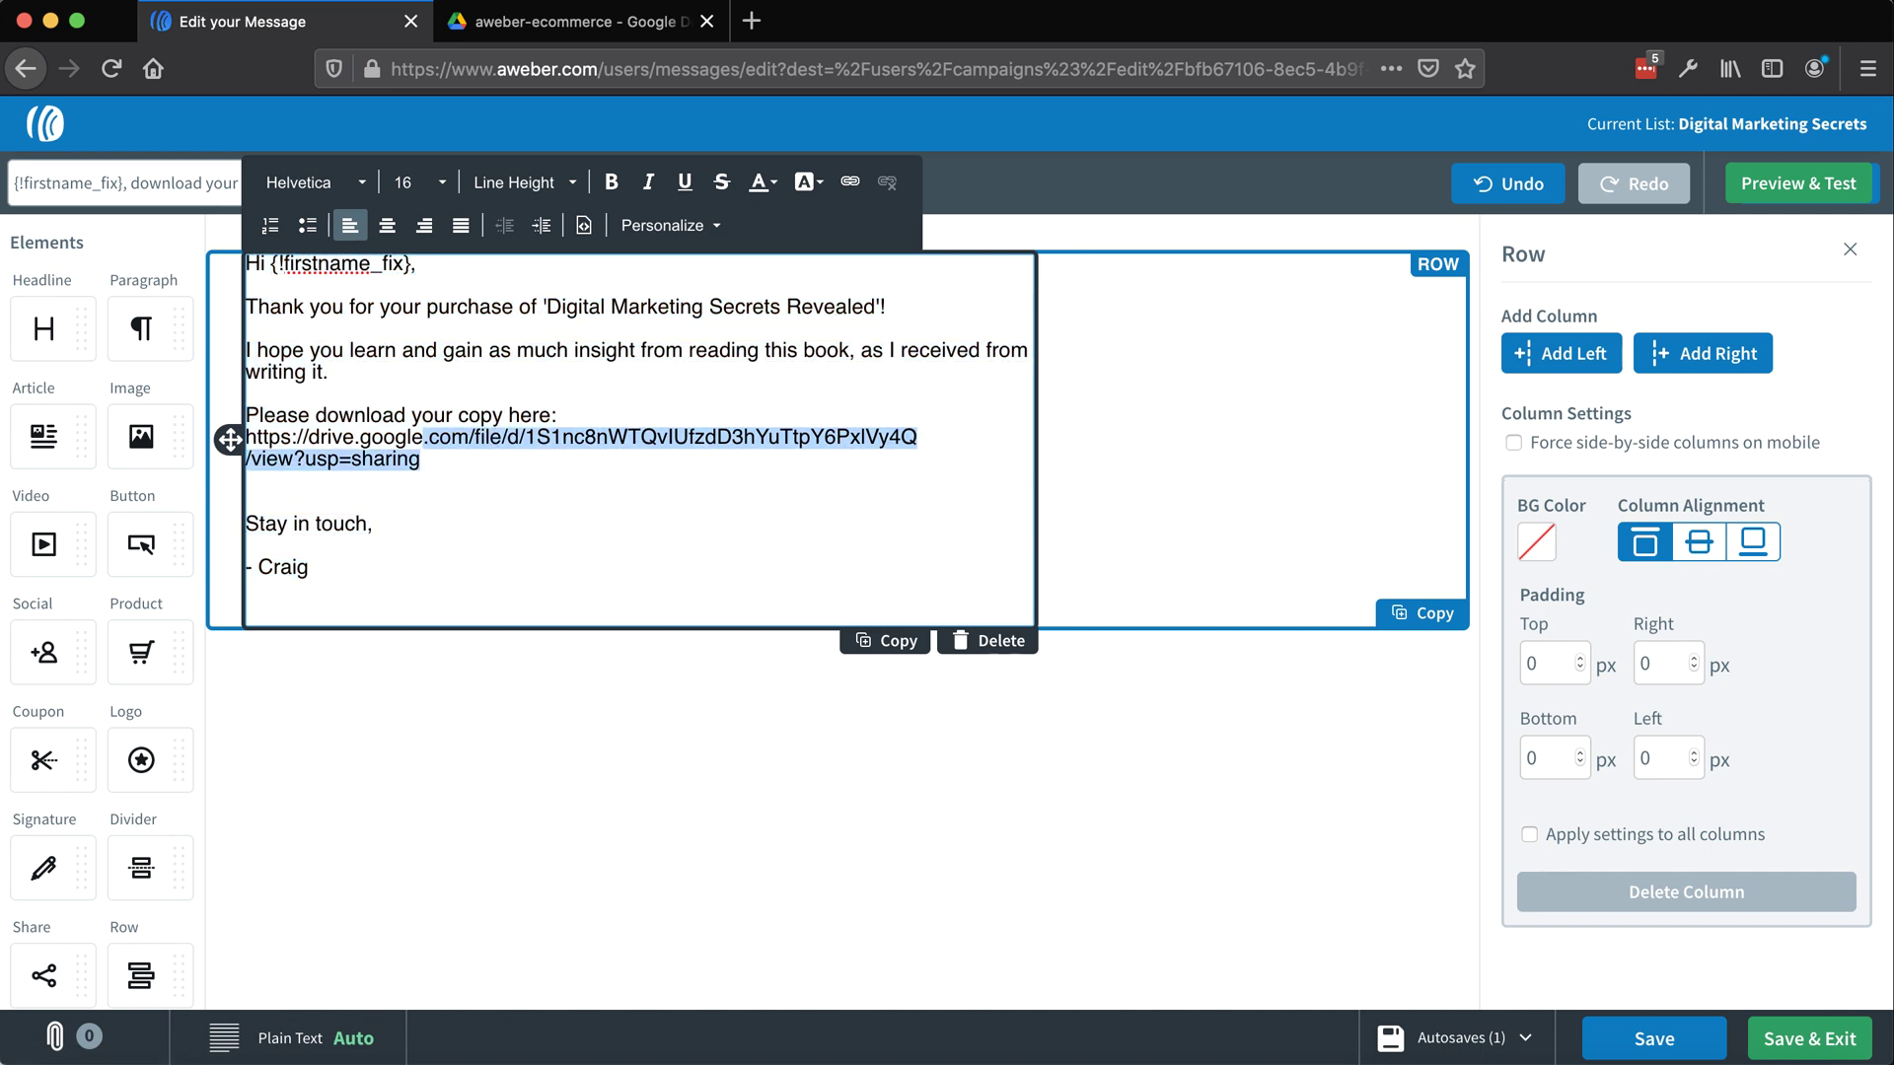
{"action": "left_click", "coordinate": [246, 438], "text": "shift"}
{"action": "key", "text": "super+c"}
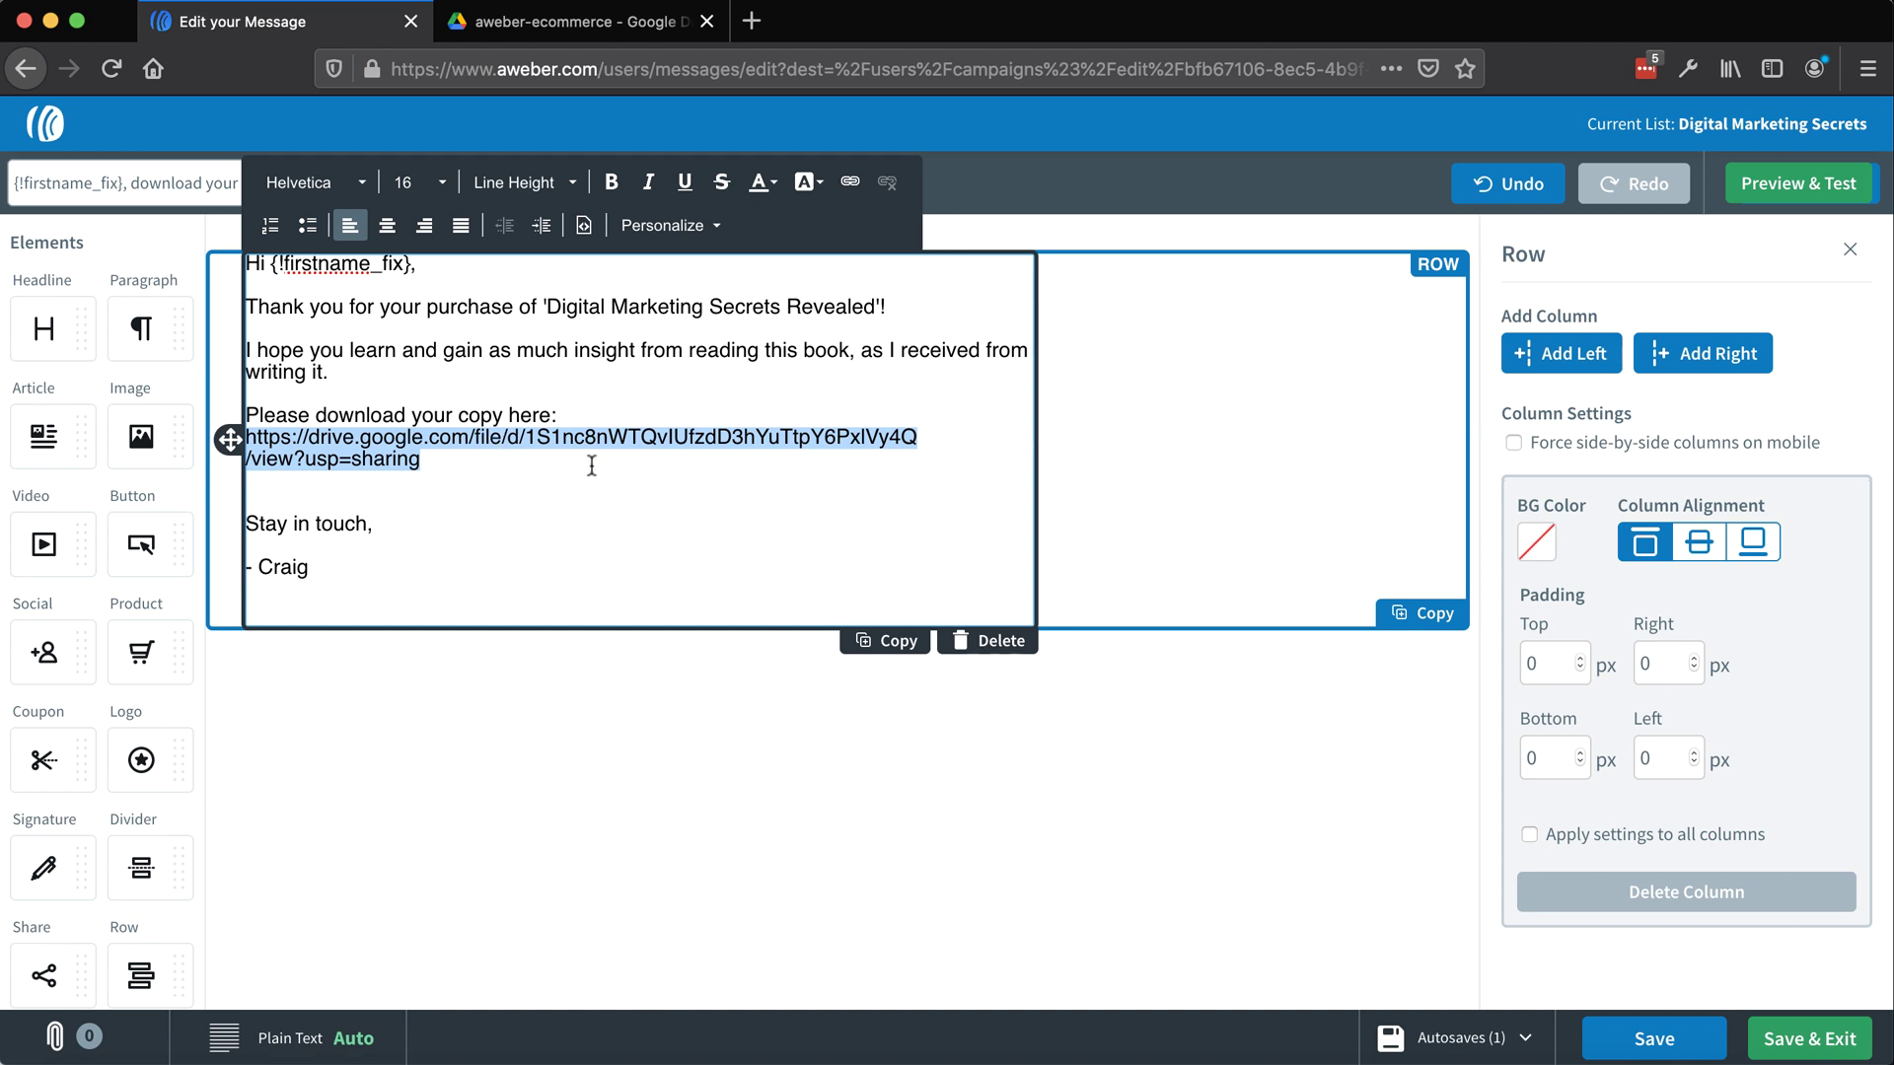
{"action": "left_click", "coordinate": [851, 181]}
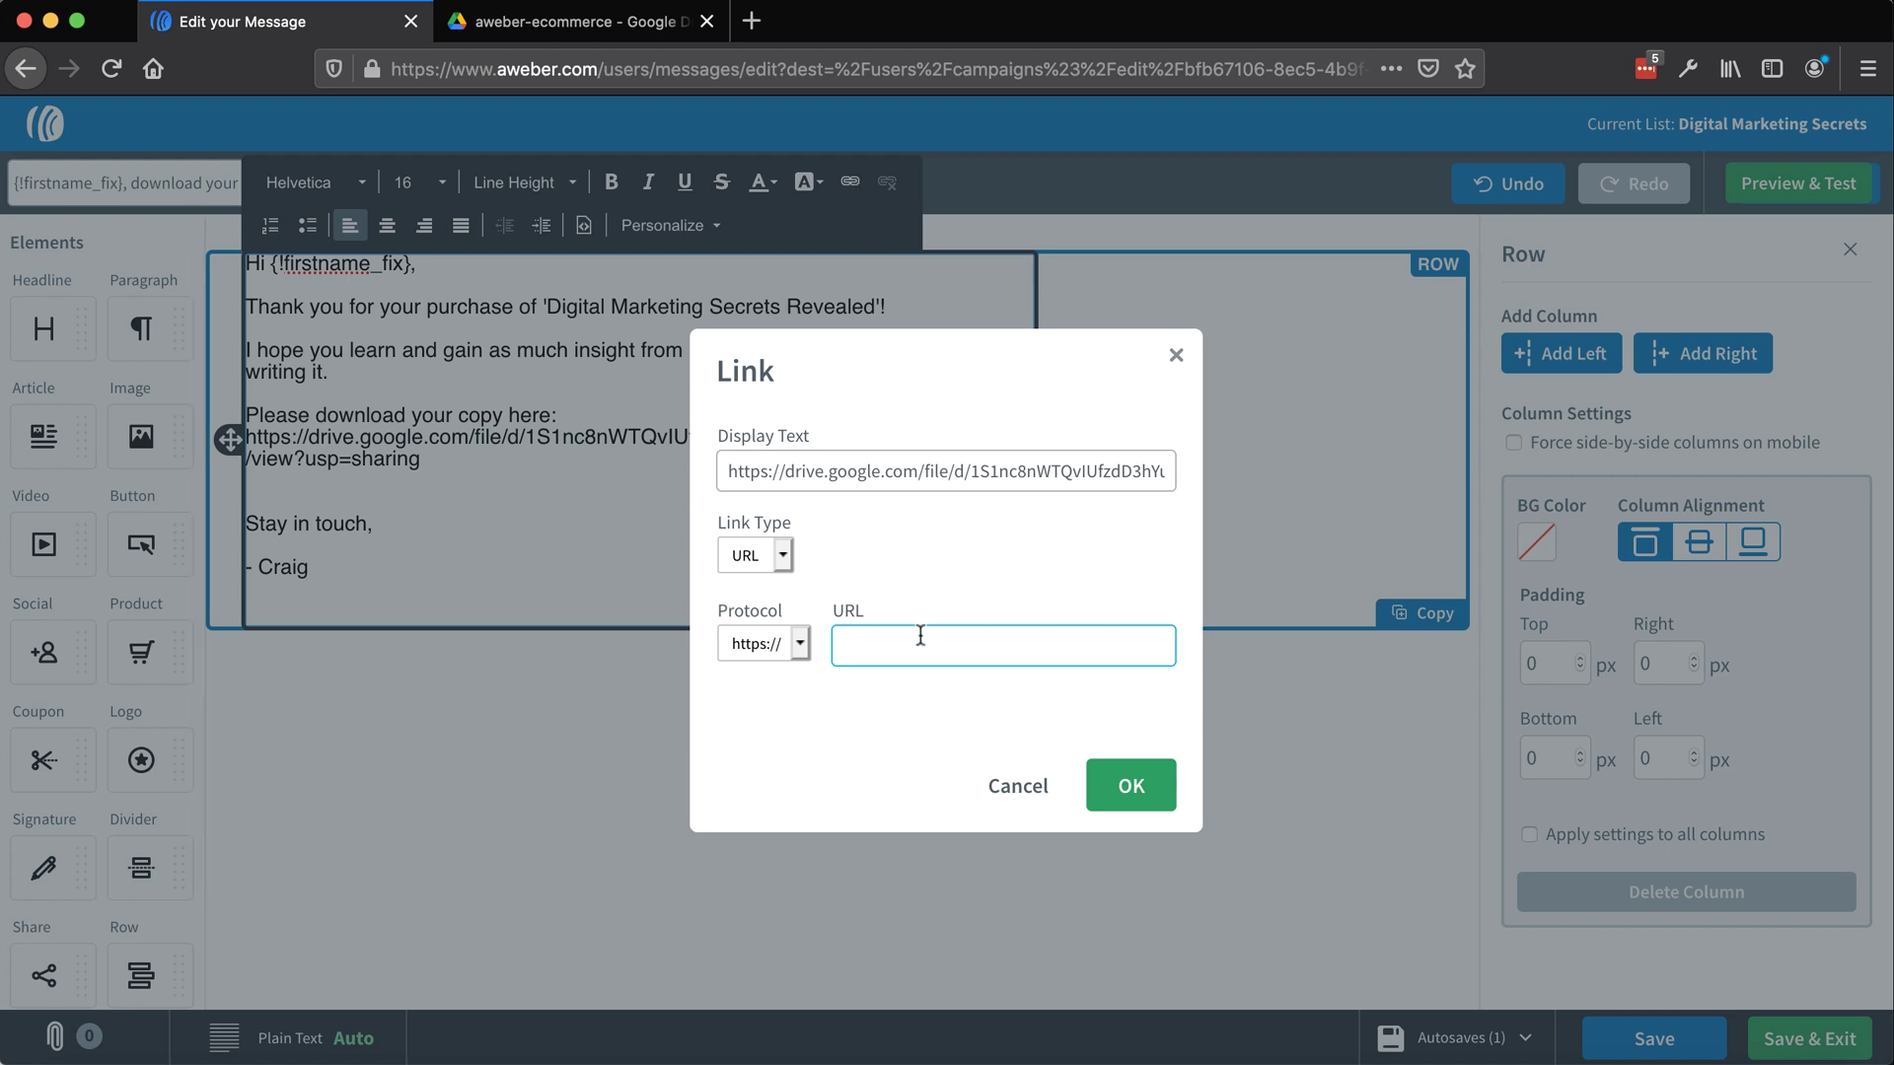
{"action": "key", "text": "super+v"}
{"action": "left_click", "coordinate": [1126, 787]}
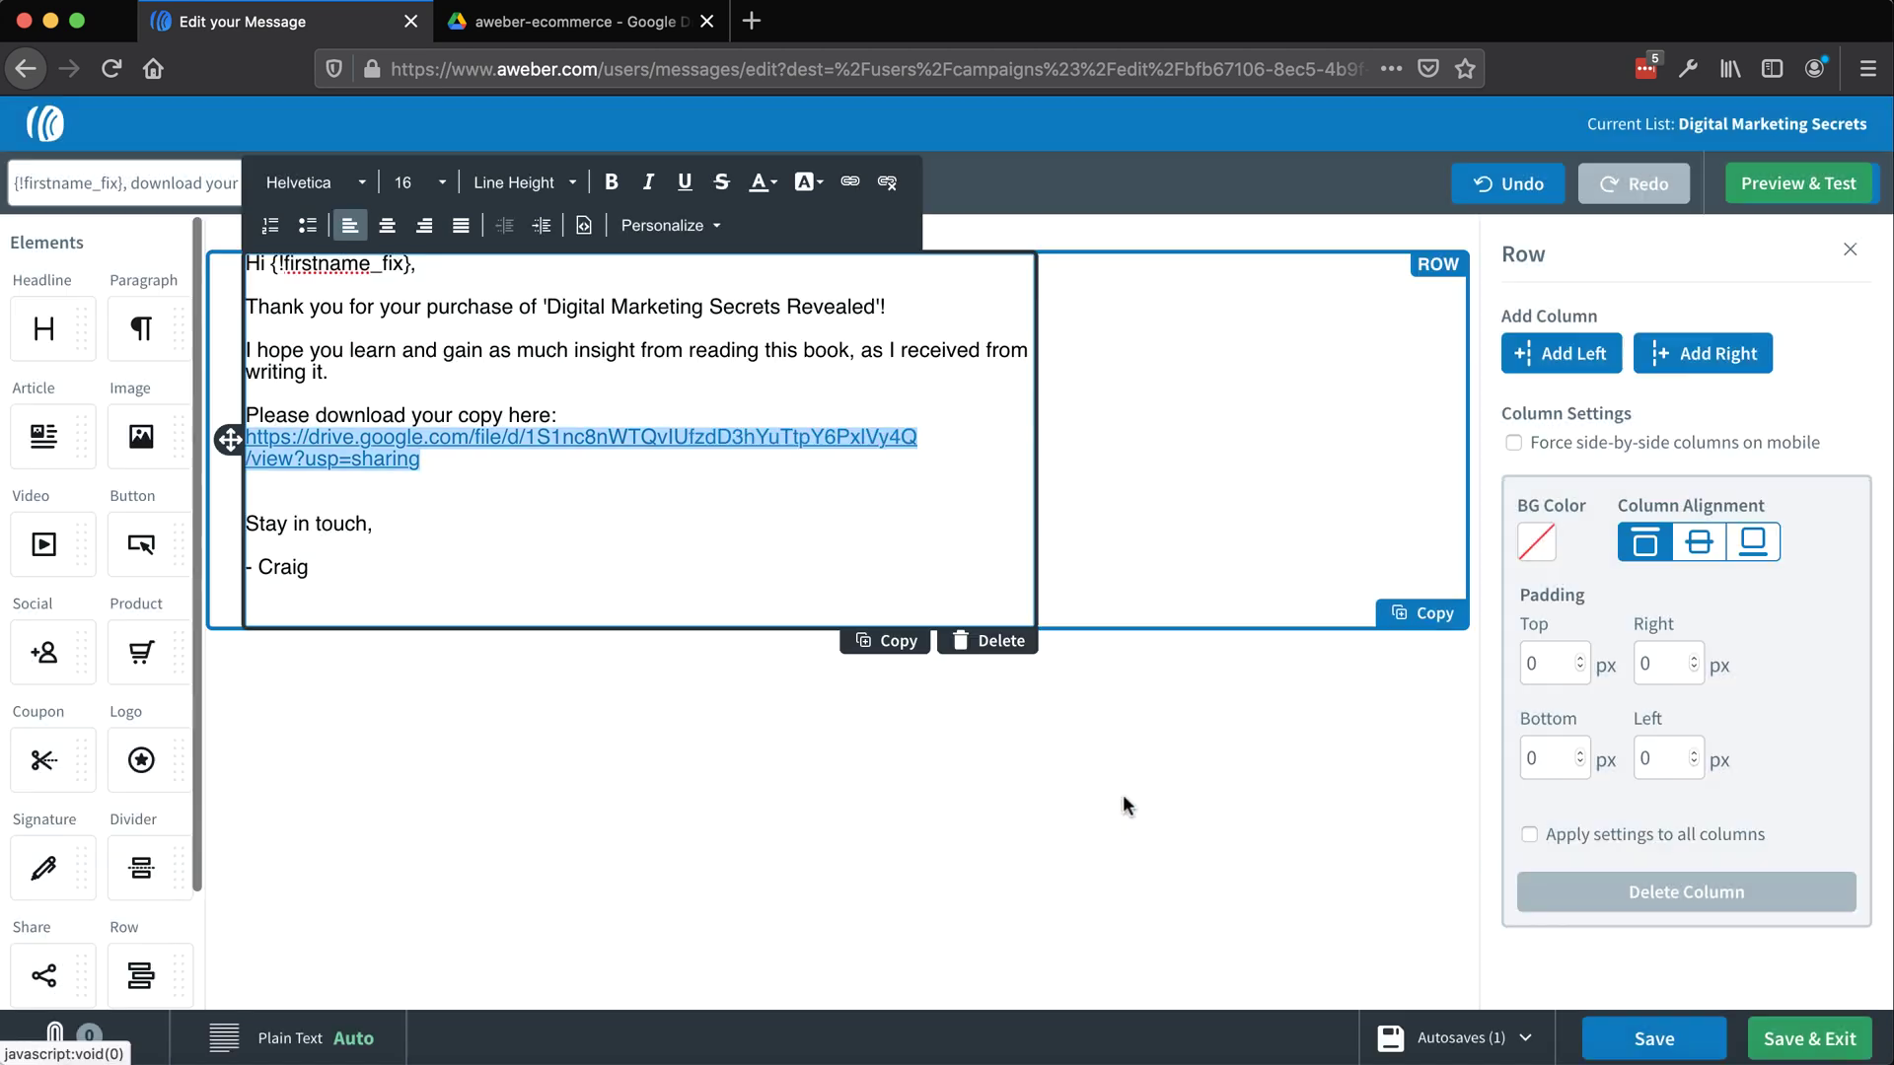
Step: Make the line 'Please download your copy here:' bold
{"action": "left_click", "coordinate": [623, 402]}
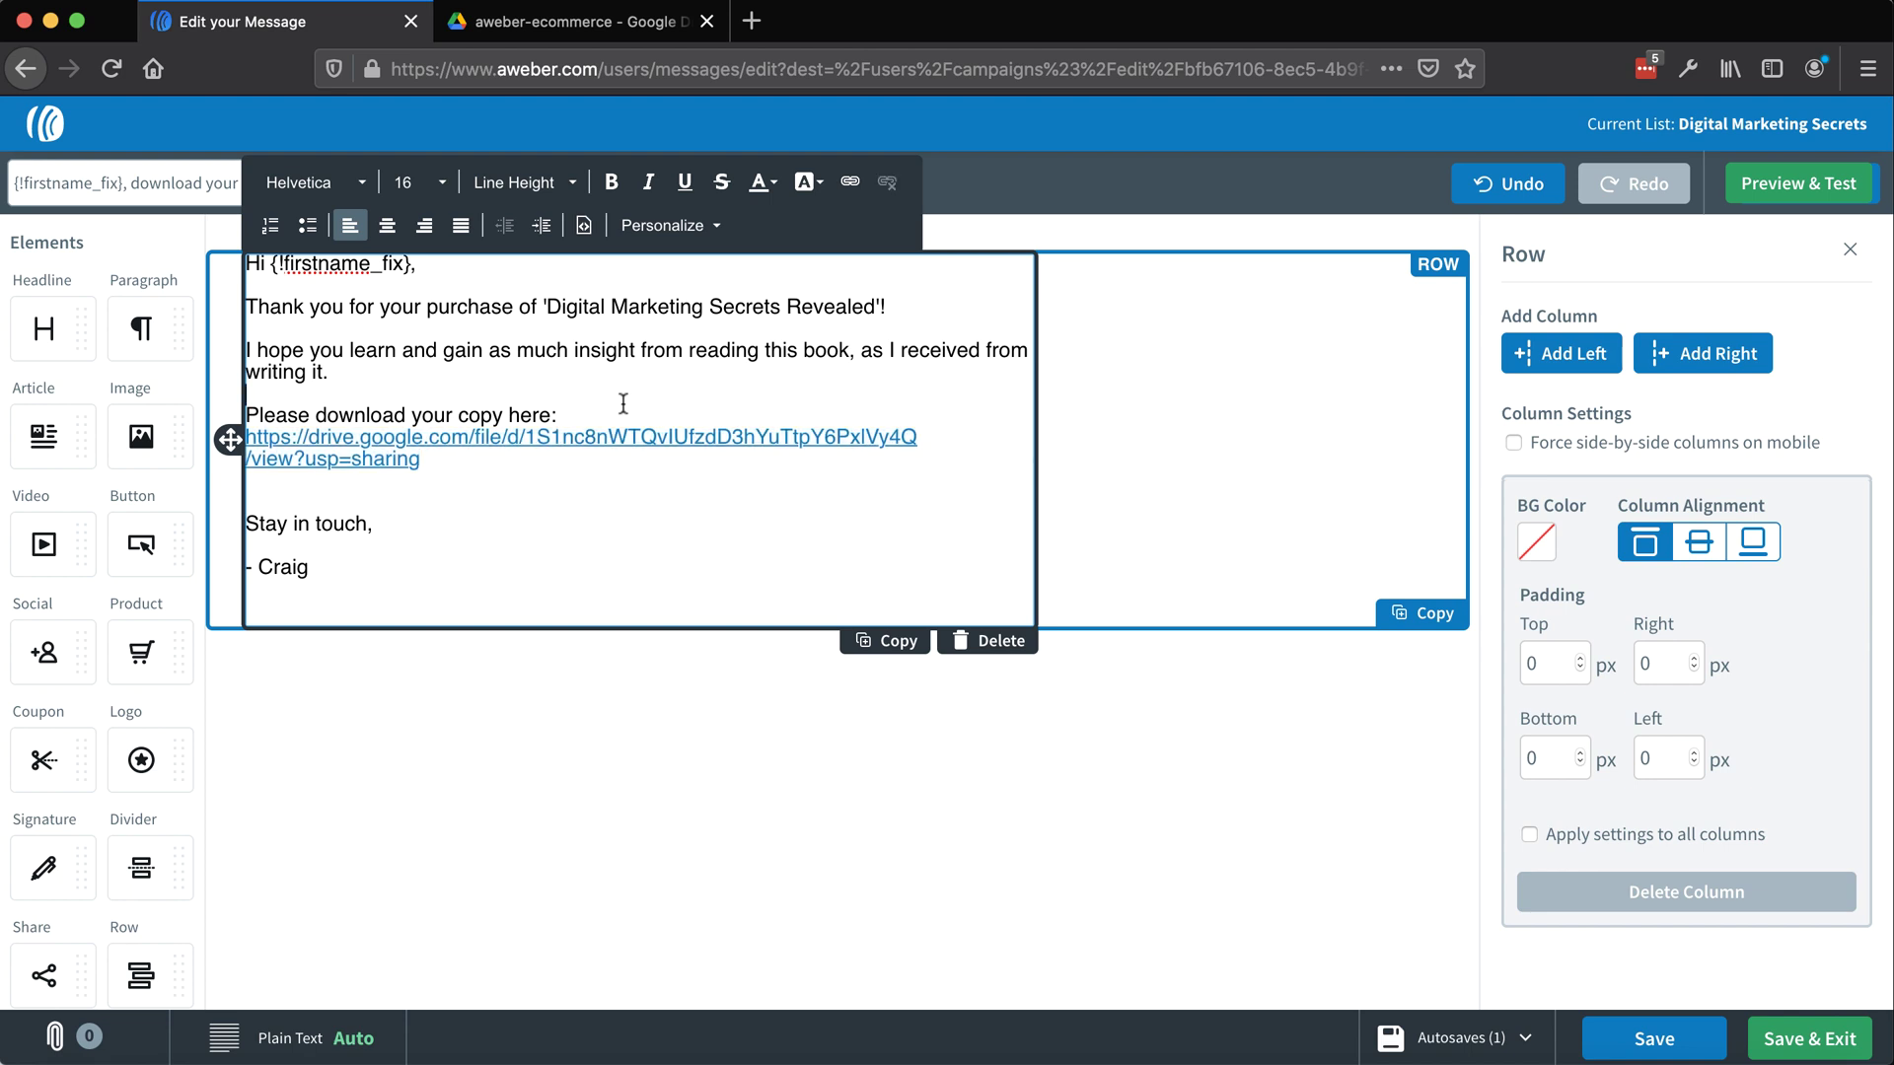
{"action": "left_click", "coordinate": [656, 409]}
{"action": "key", "text": "shift+super+Left"}
{"action": "key", "text": "super+b"}
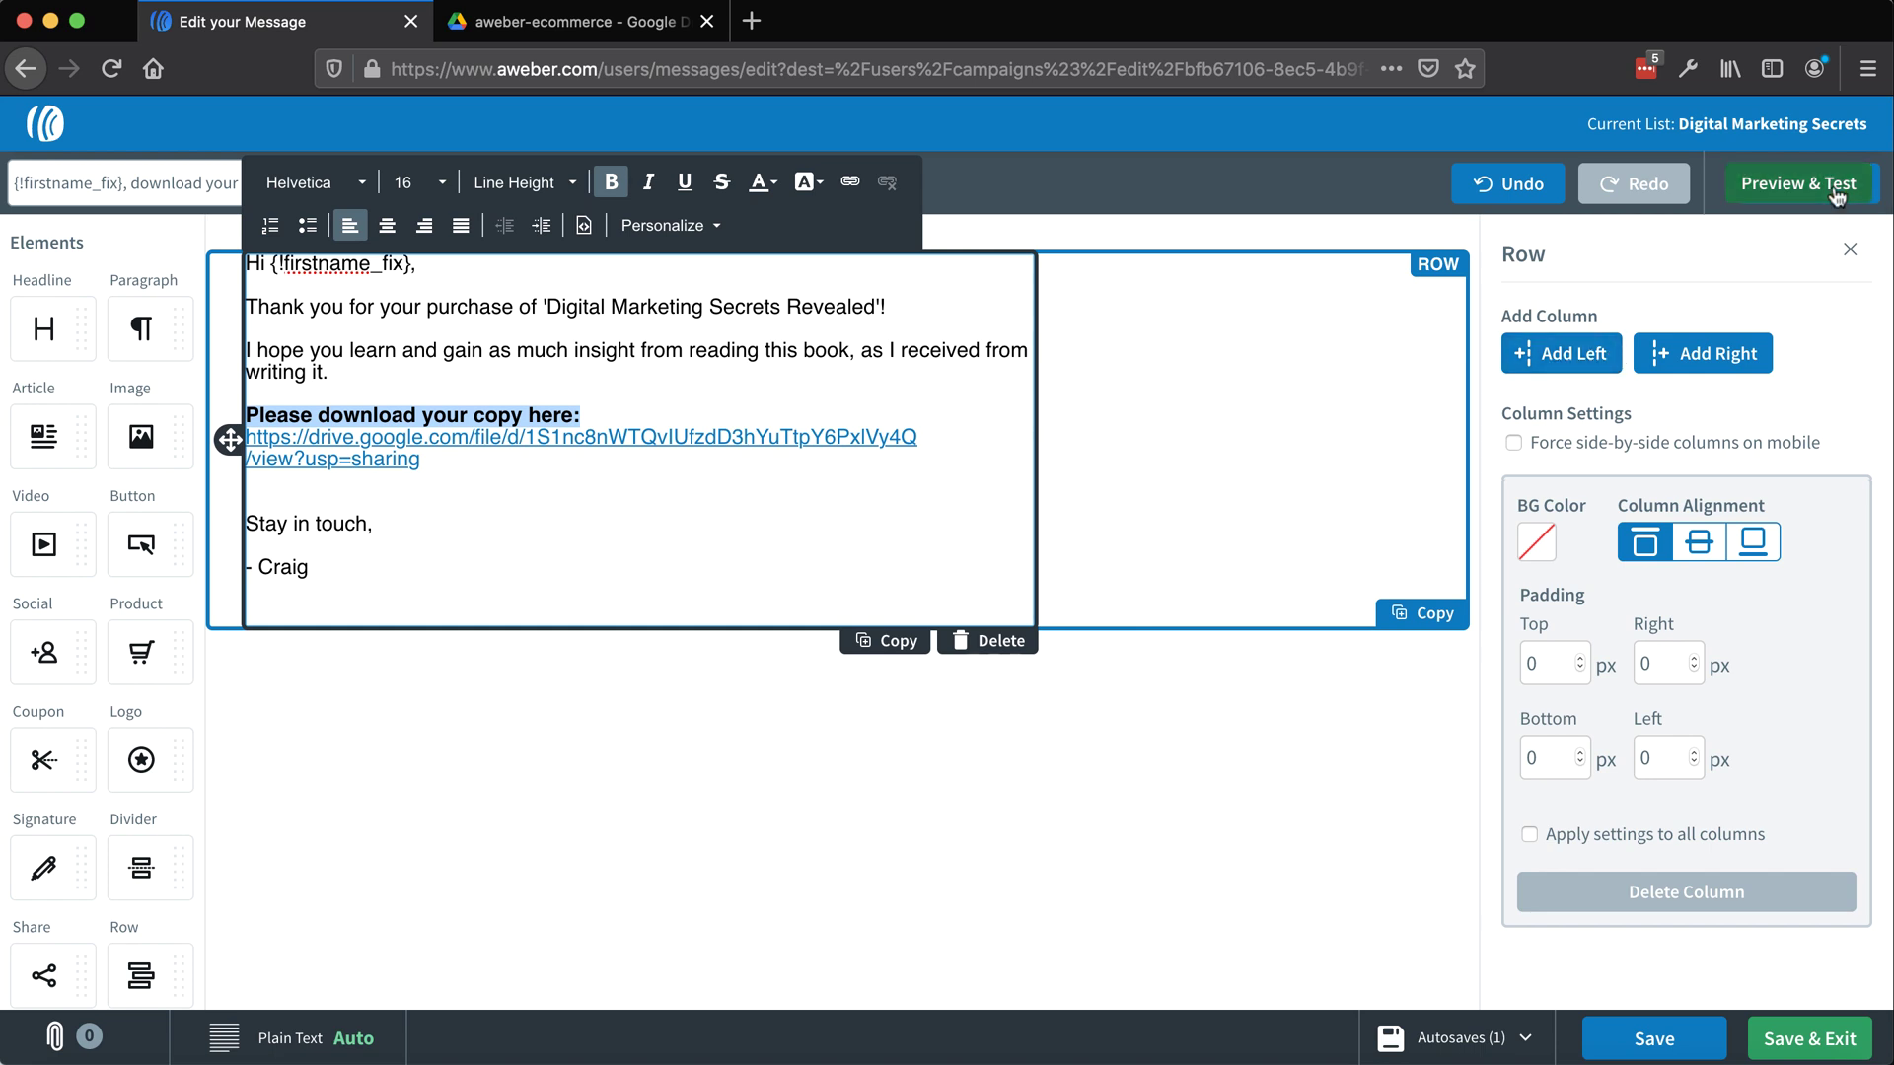
Step: Check the email in desktop and mobile preview, then save it and exit the editor
{"action": "left_click", "coordinate": [1799, 183]}
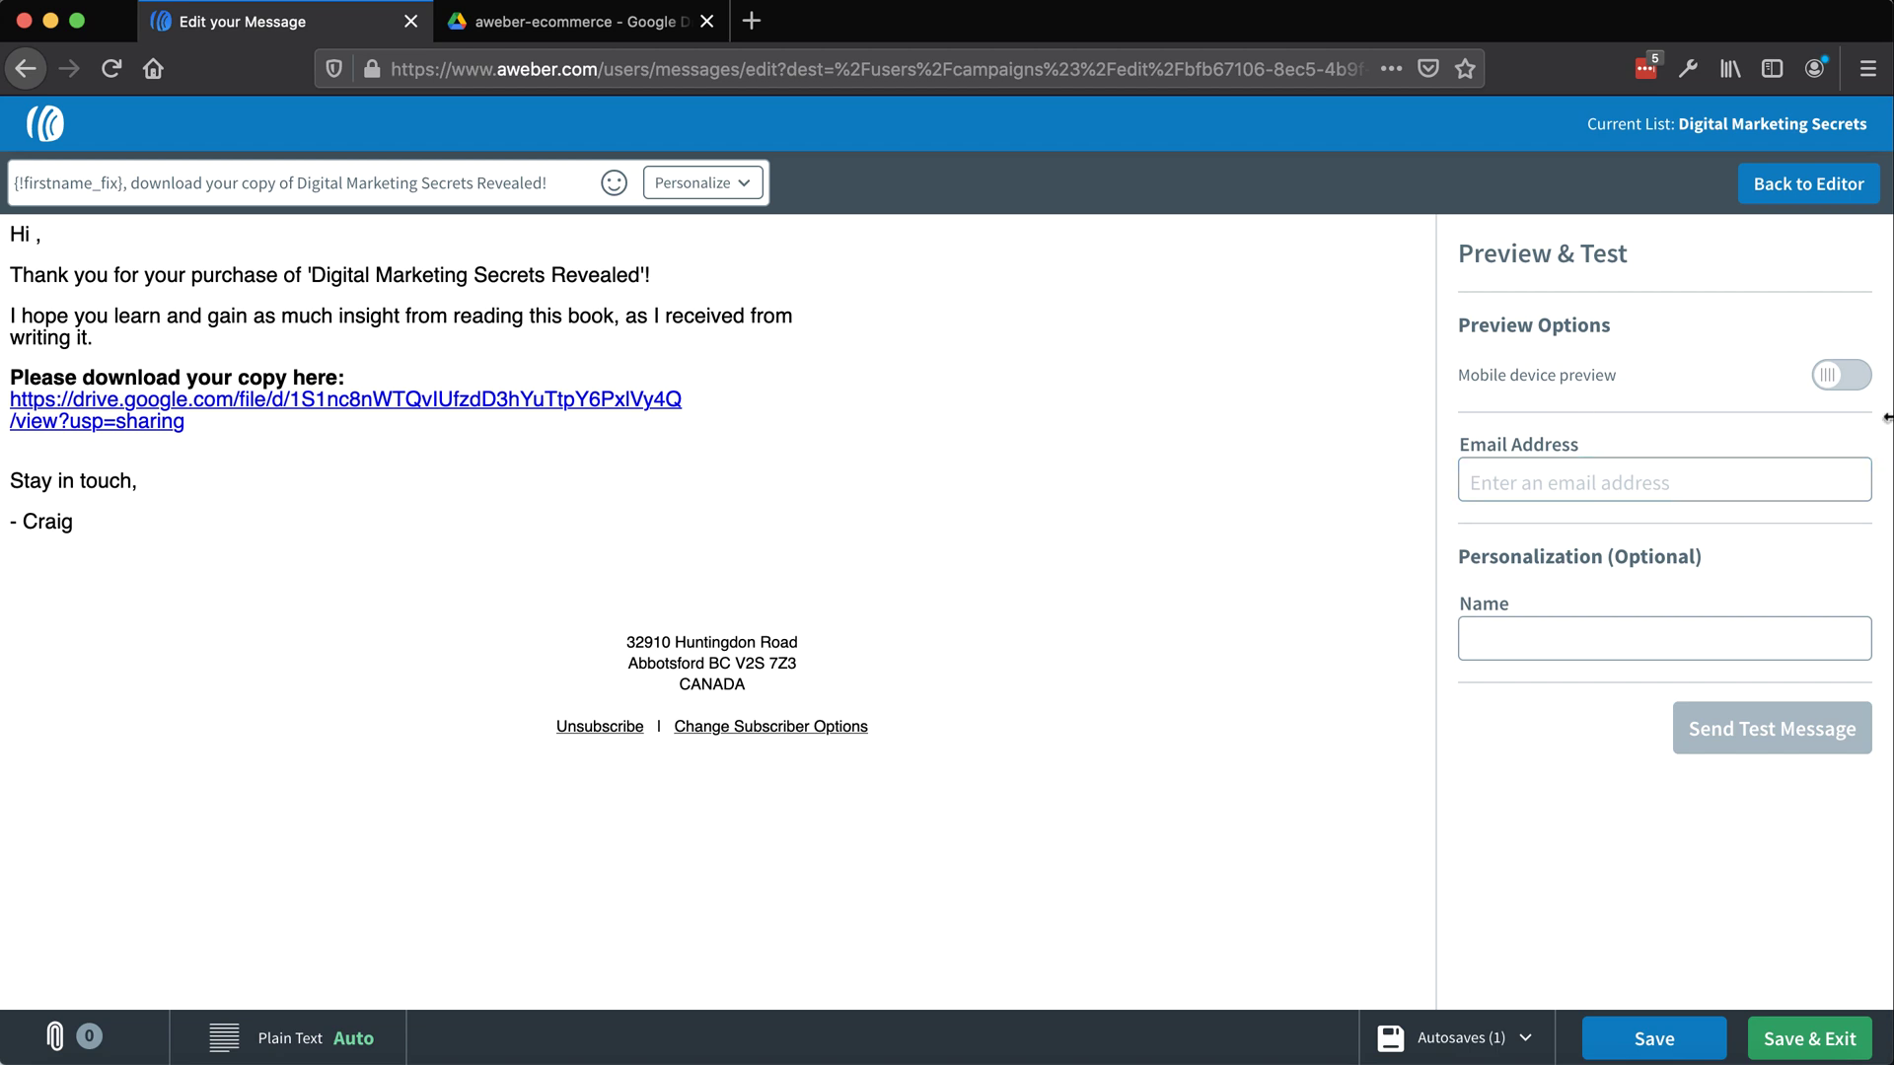
{"action": "left_click", "coordinate": [1842, 376]}
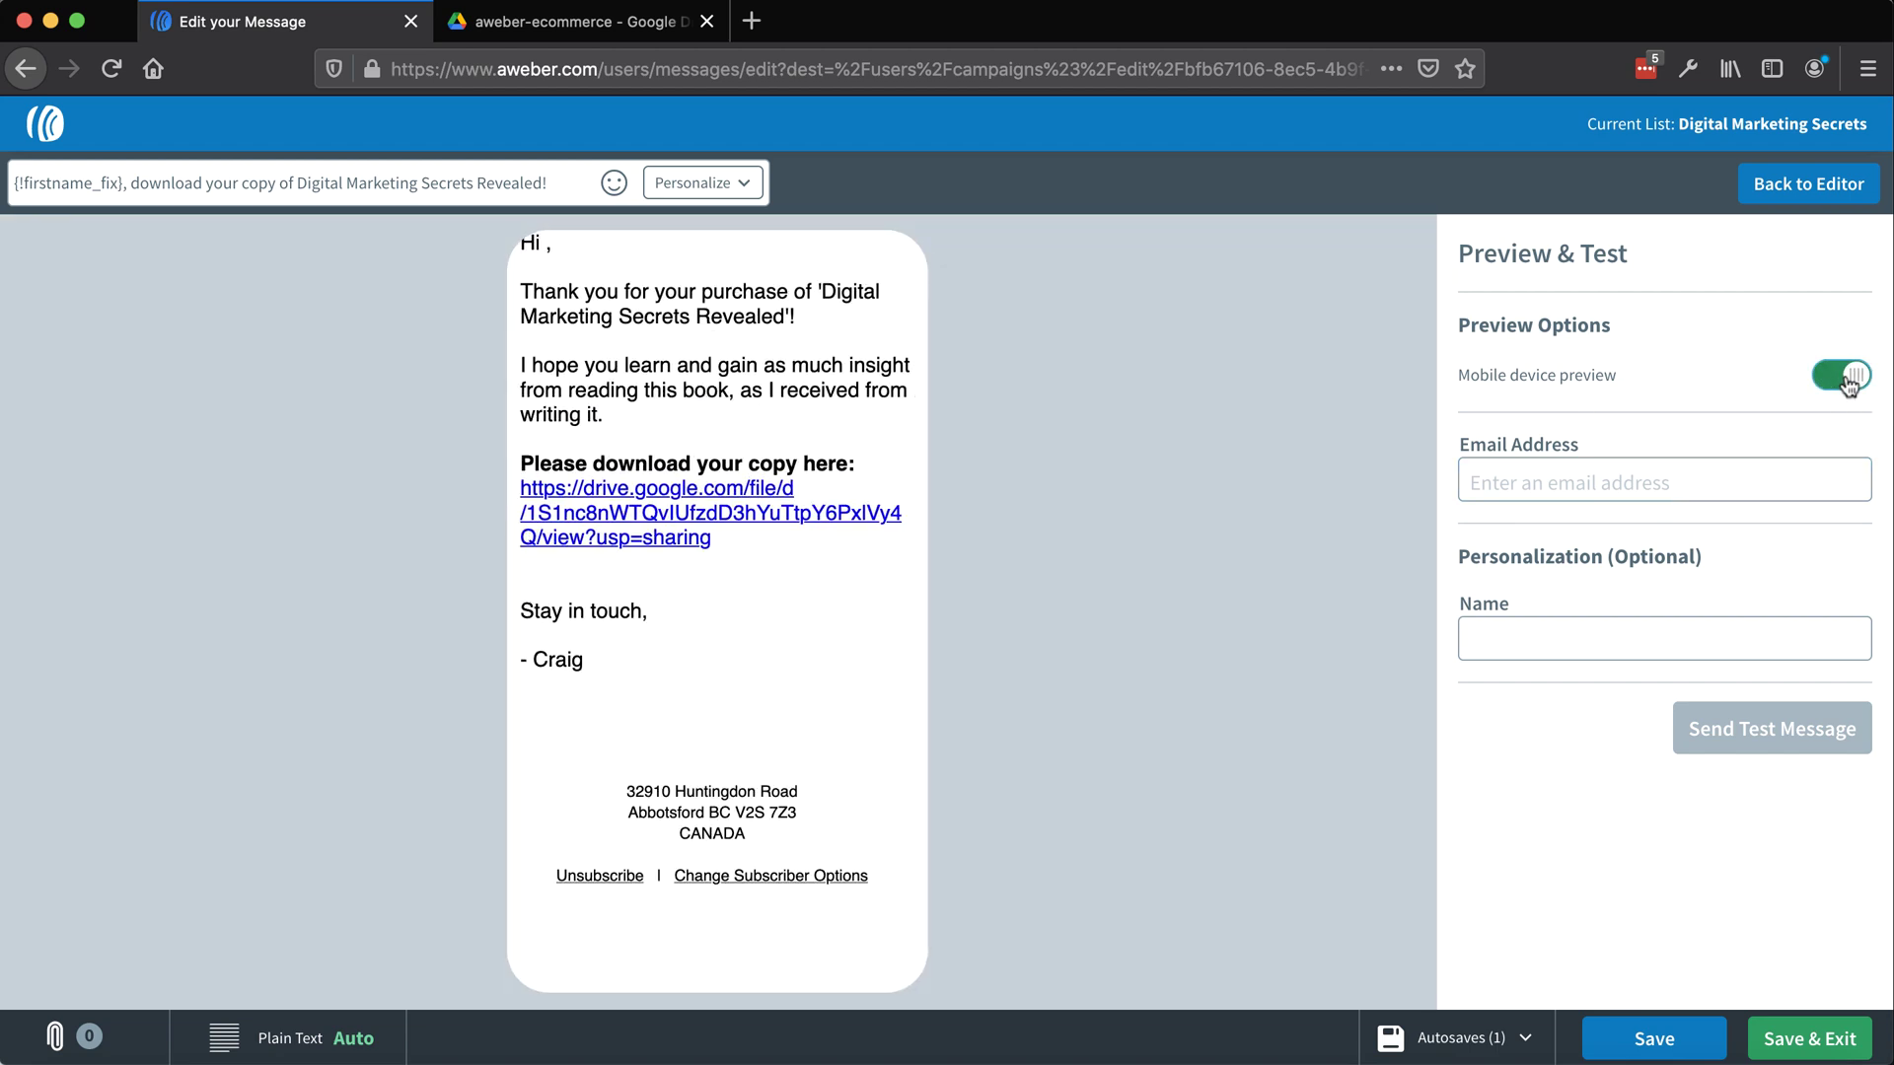
{"action": "left_click", "coordinate": [1848, 383]}
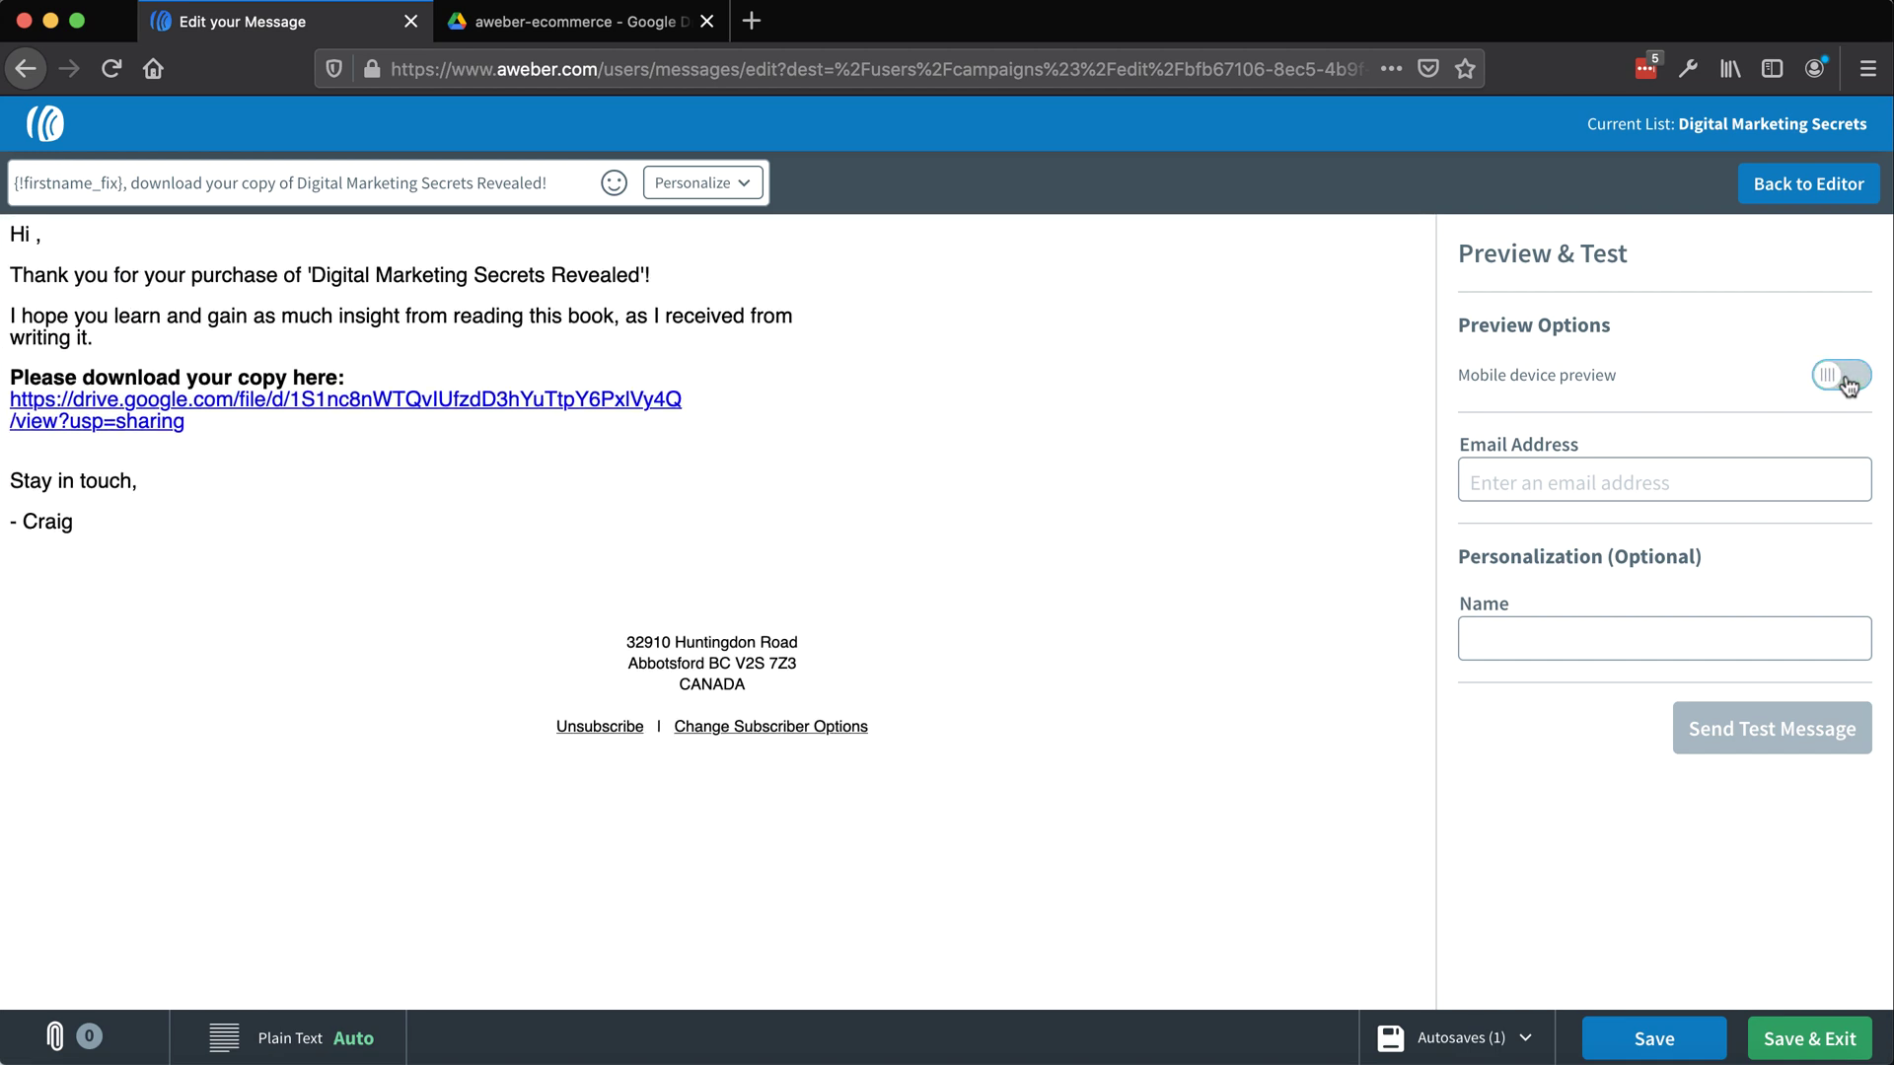
{"action": "left_click", "coordinate": [1773, 188]}
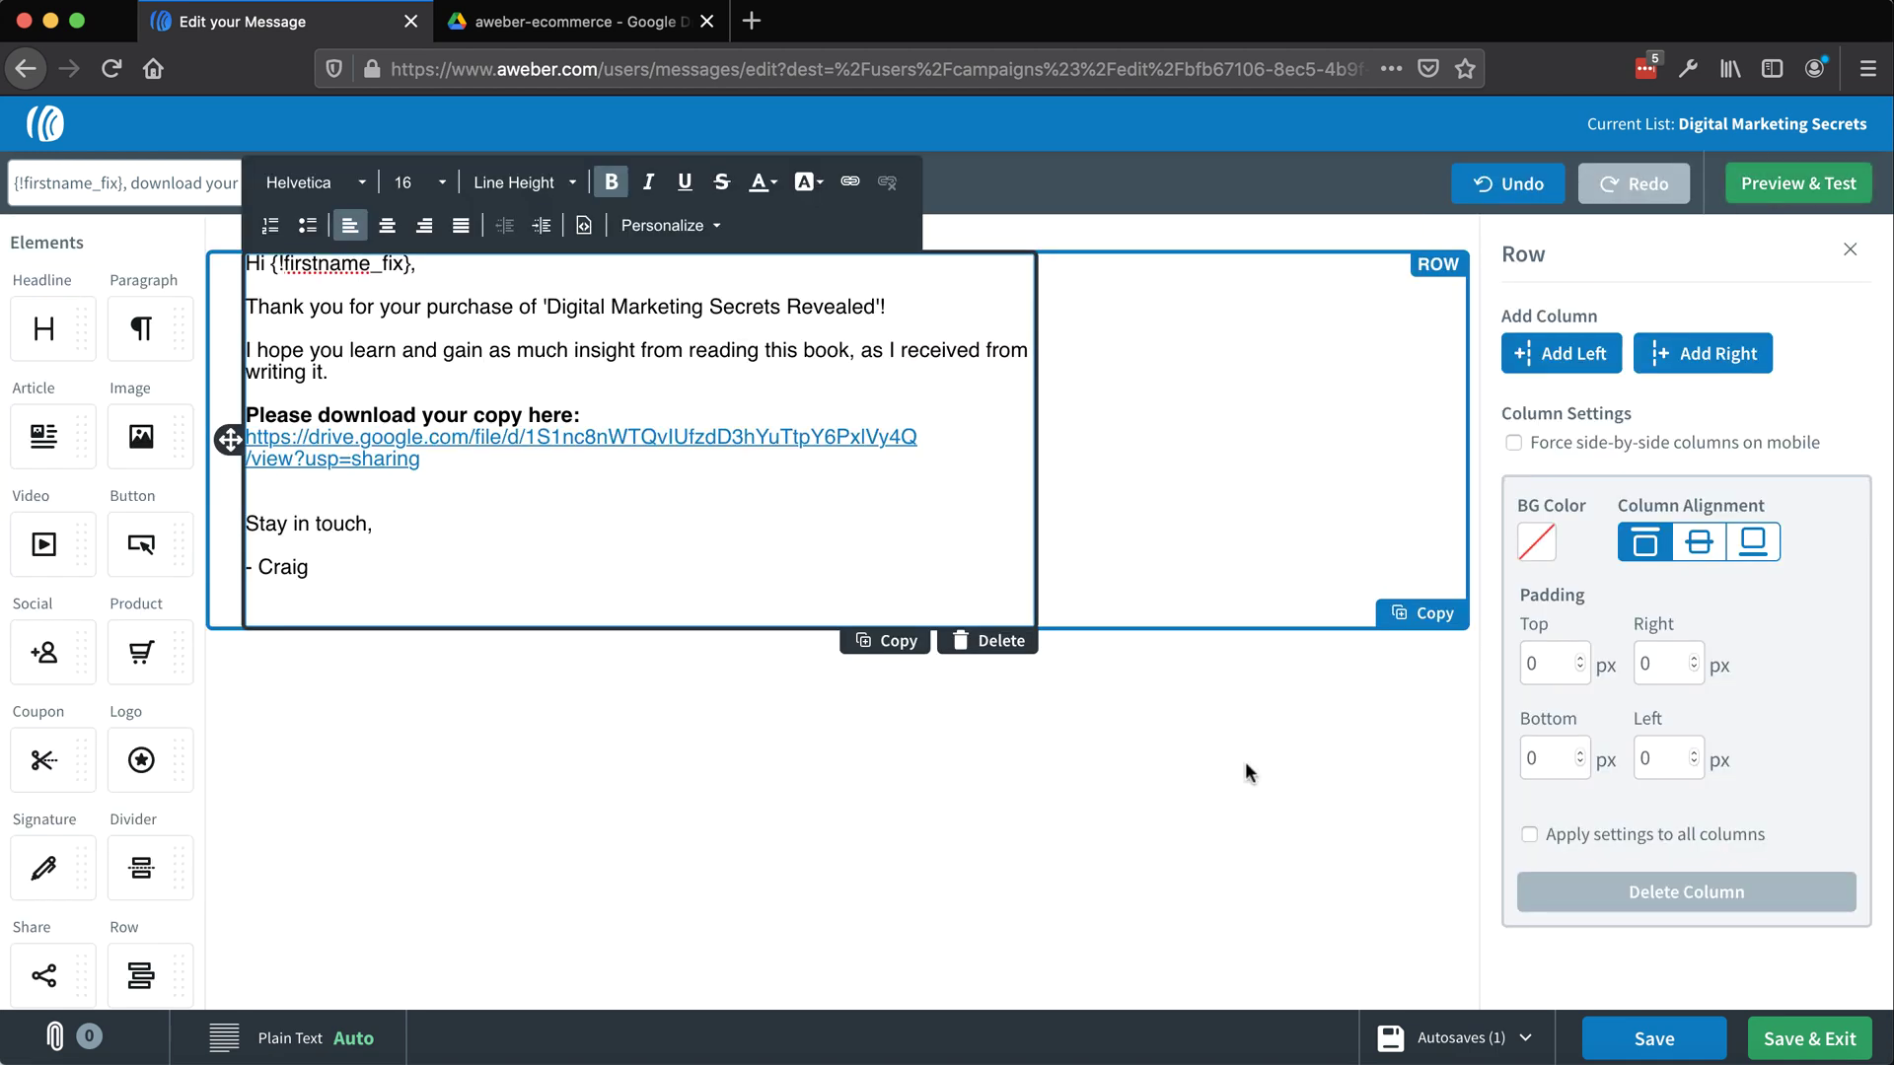
{"action": "left_click", "coordinate": [1822, 1051]}
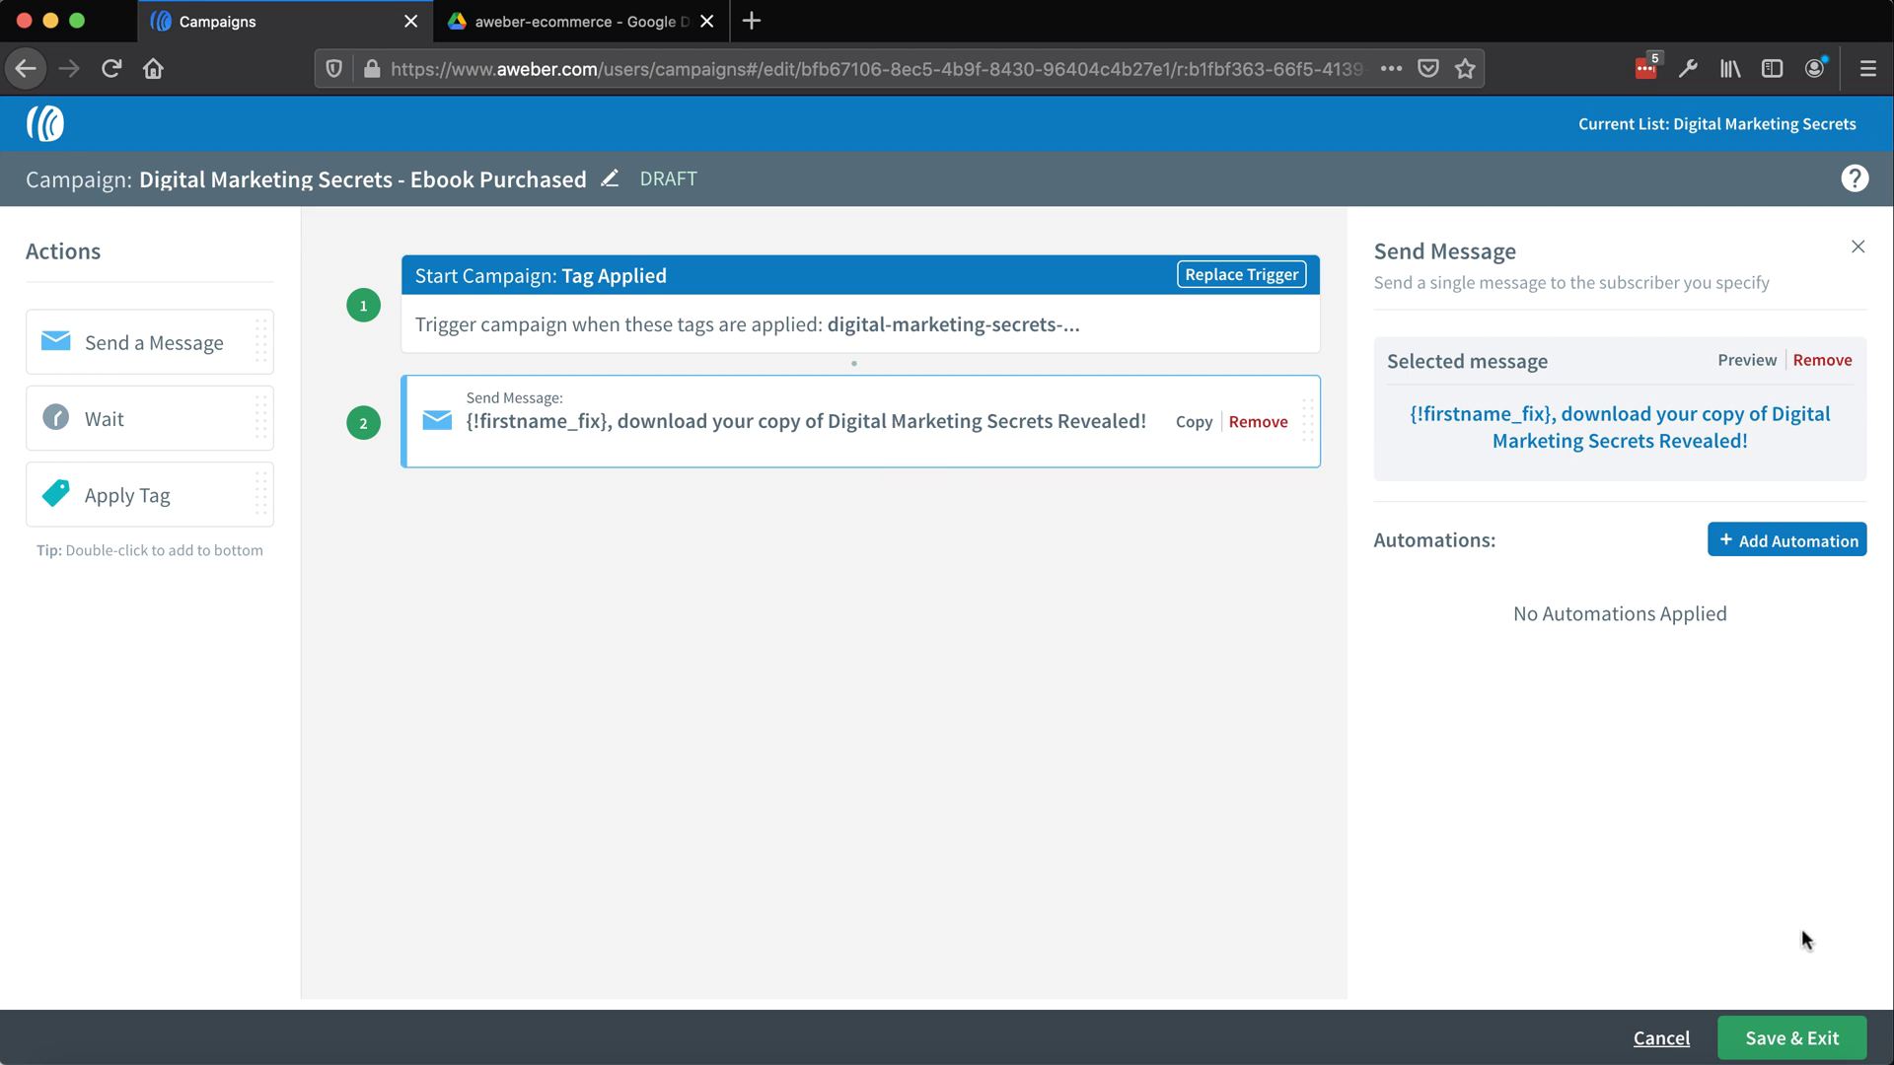
Step: Save the Ebook Purchased campaign, set its status to Active, and go to Landing Pages
{"action": "left_click", "coordinate": [1826, 1049]}
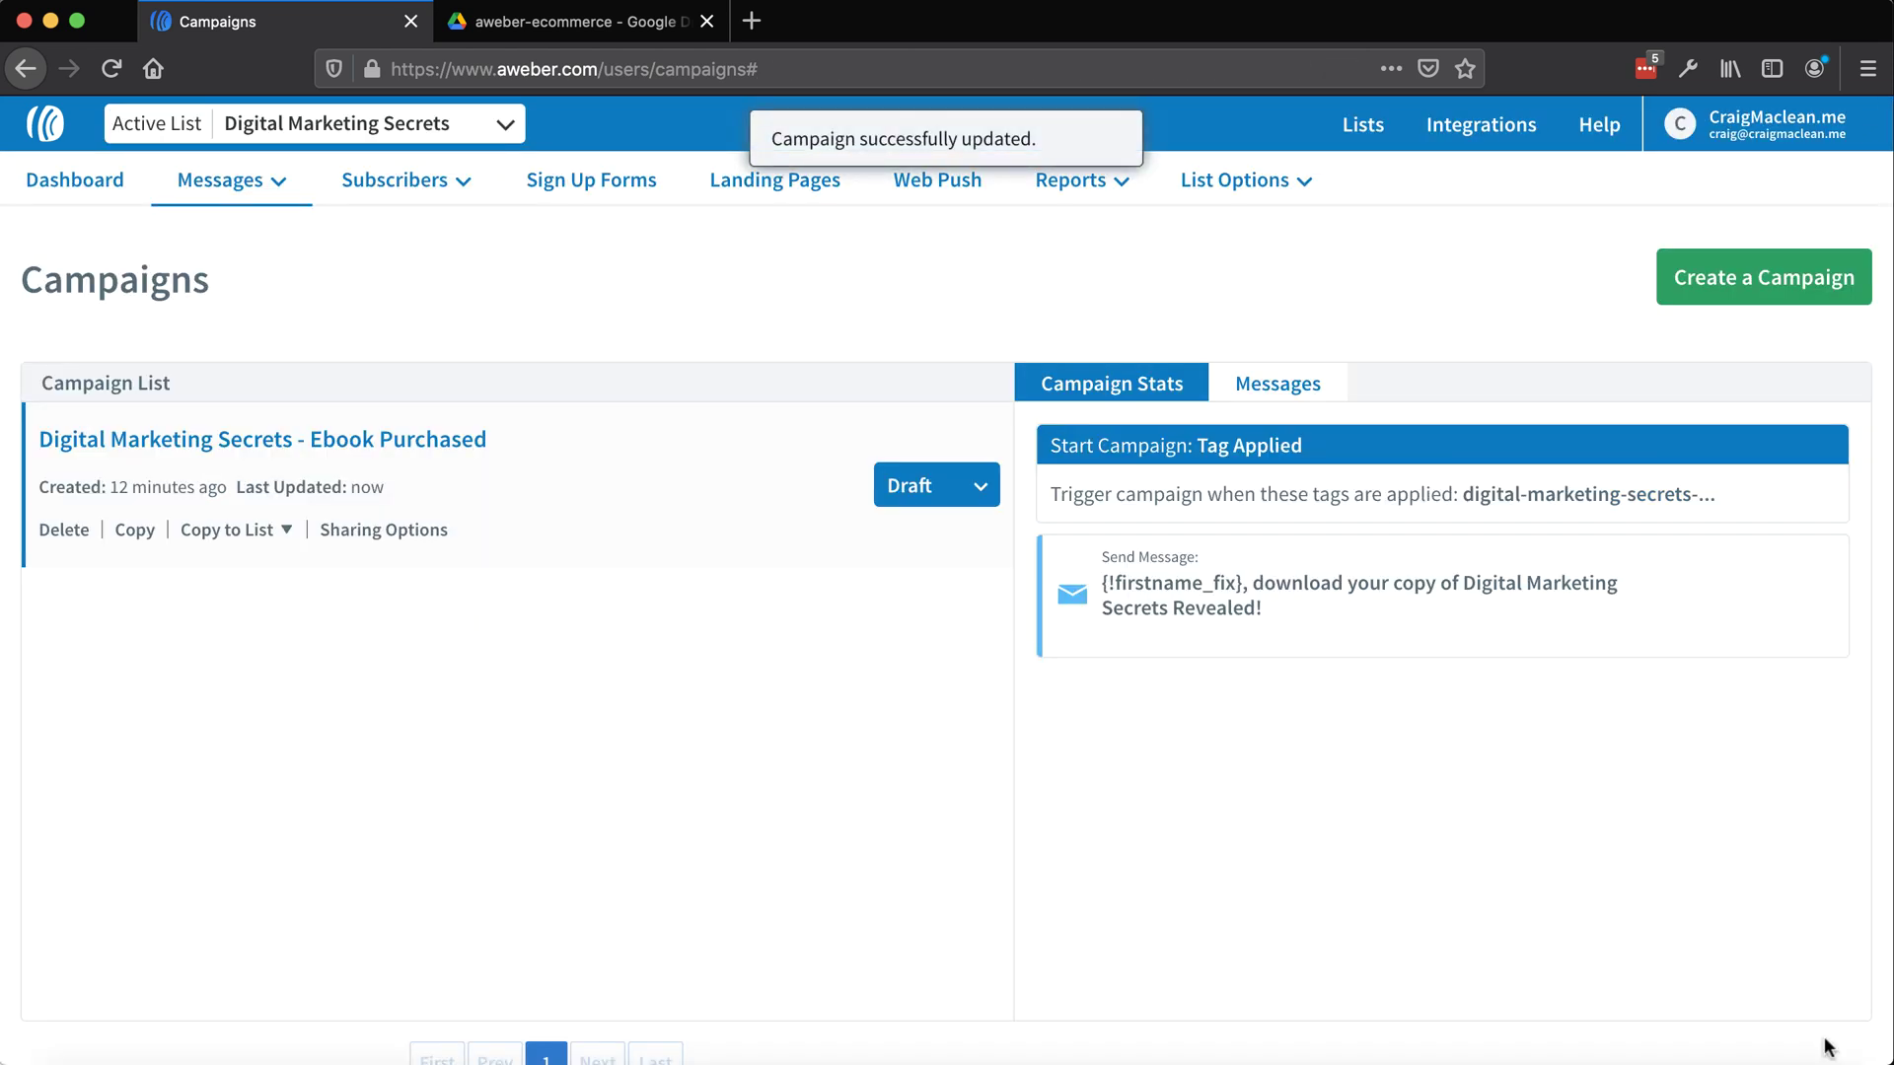
{"action": "left_click", "coordinate": [981, 488]}
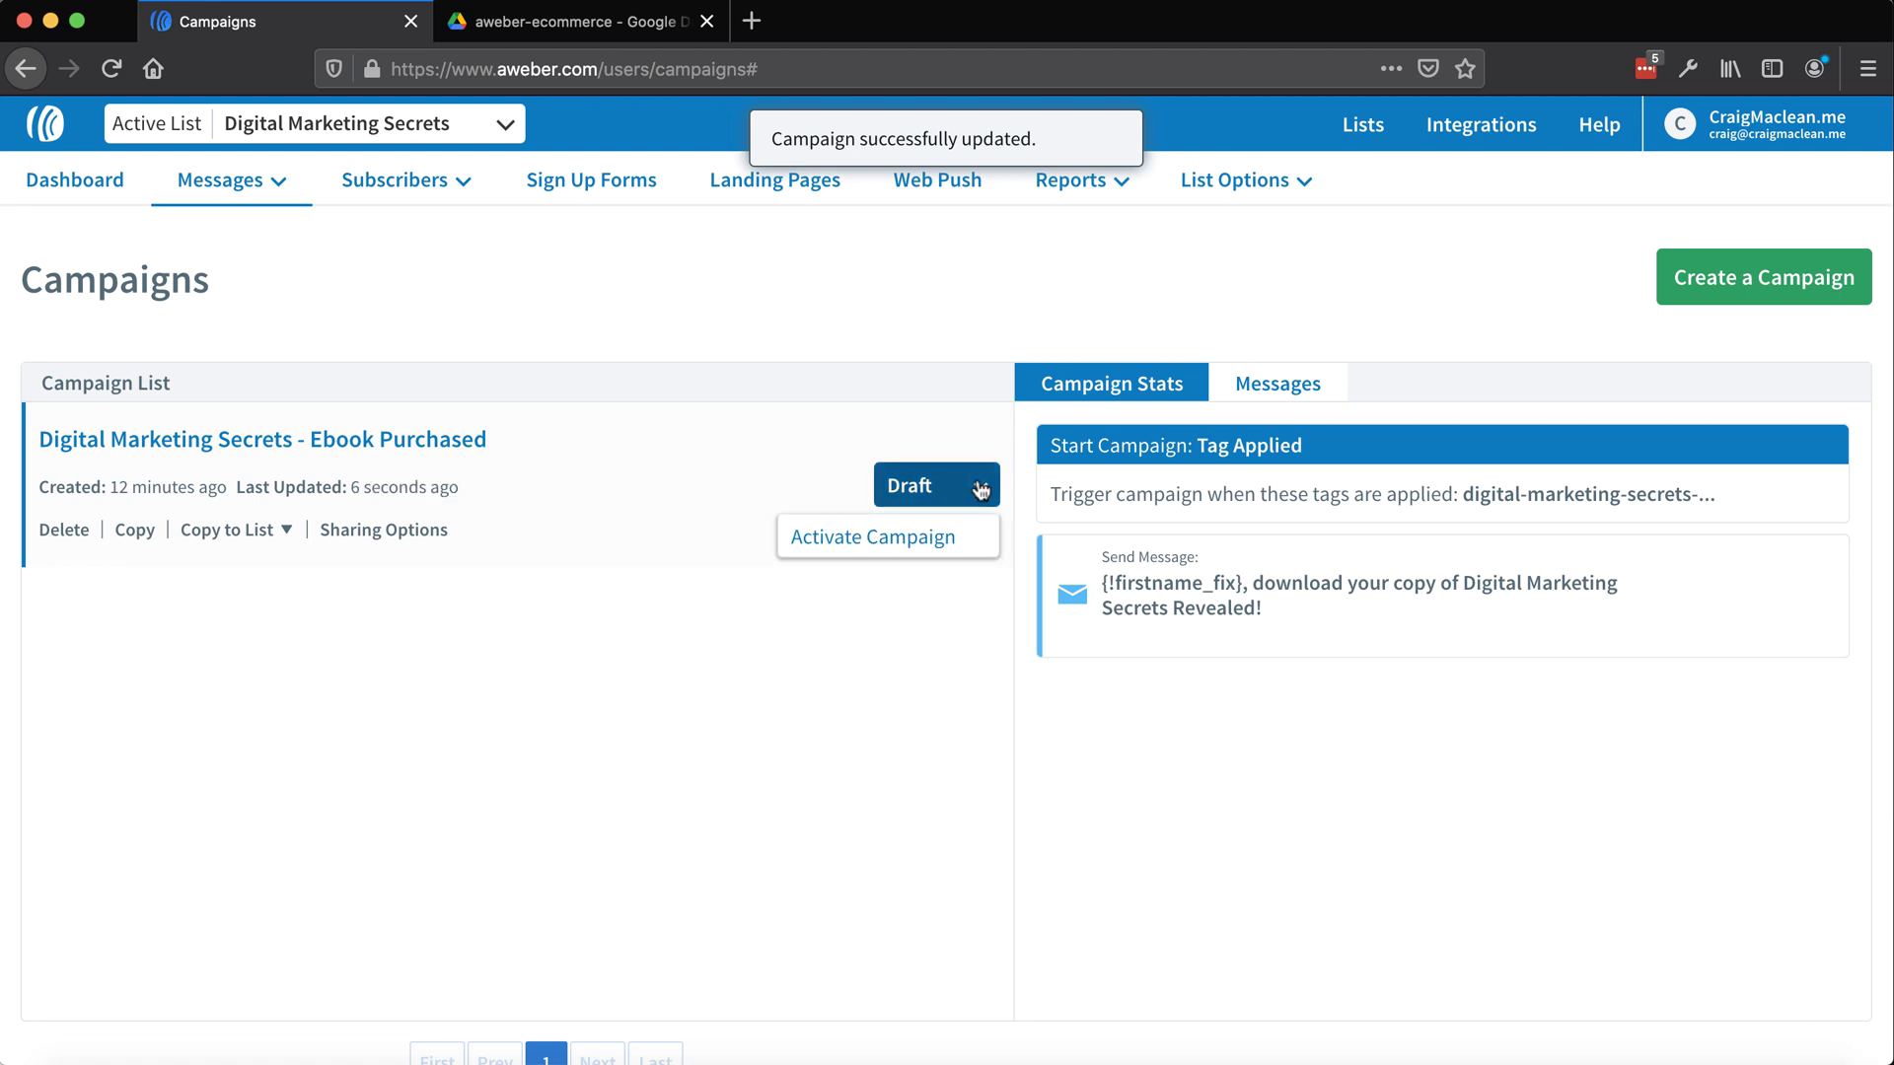
{"action": "left_click", "coordinate": [888, 539]}
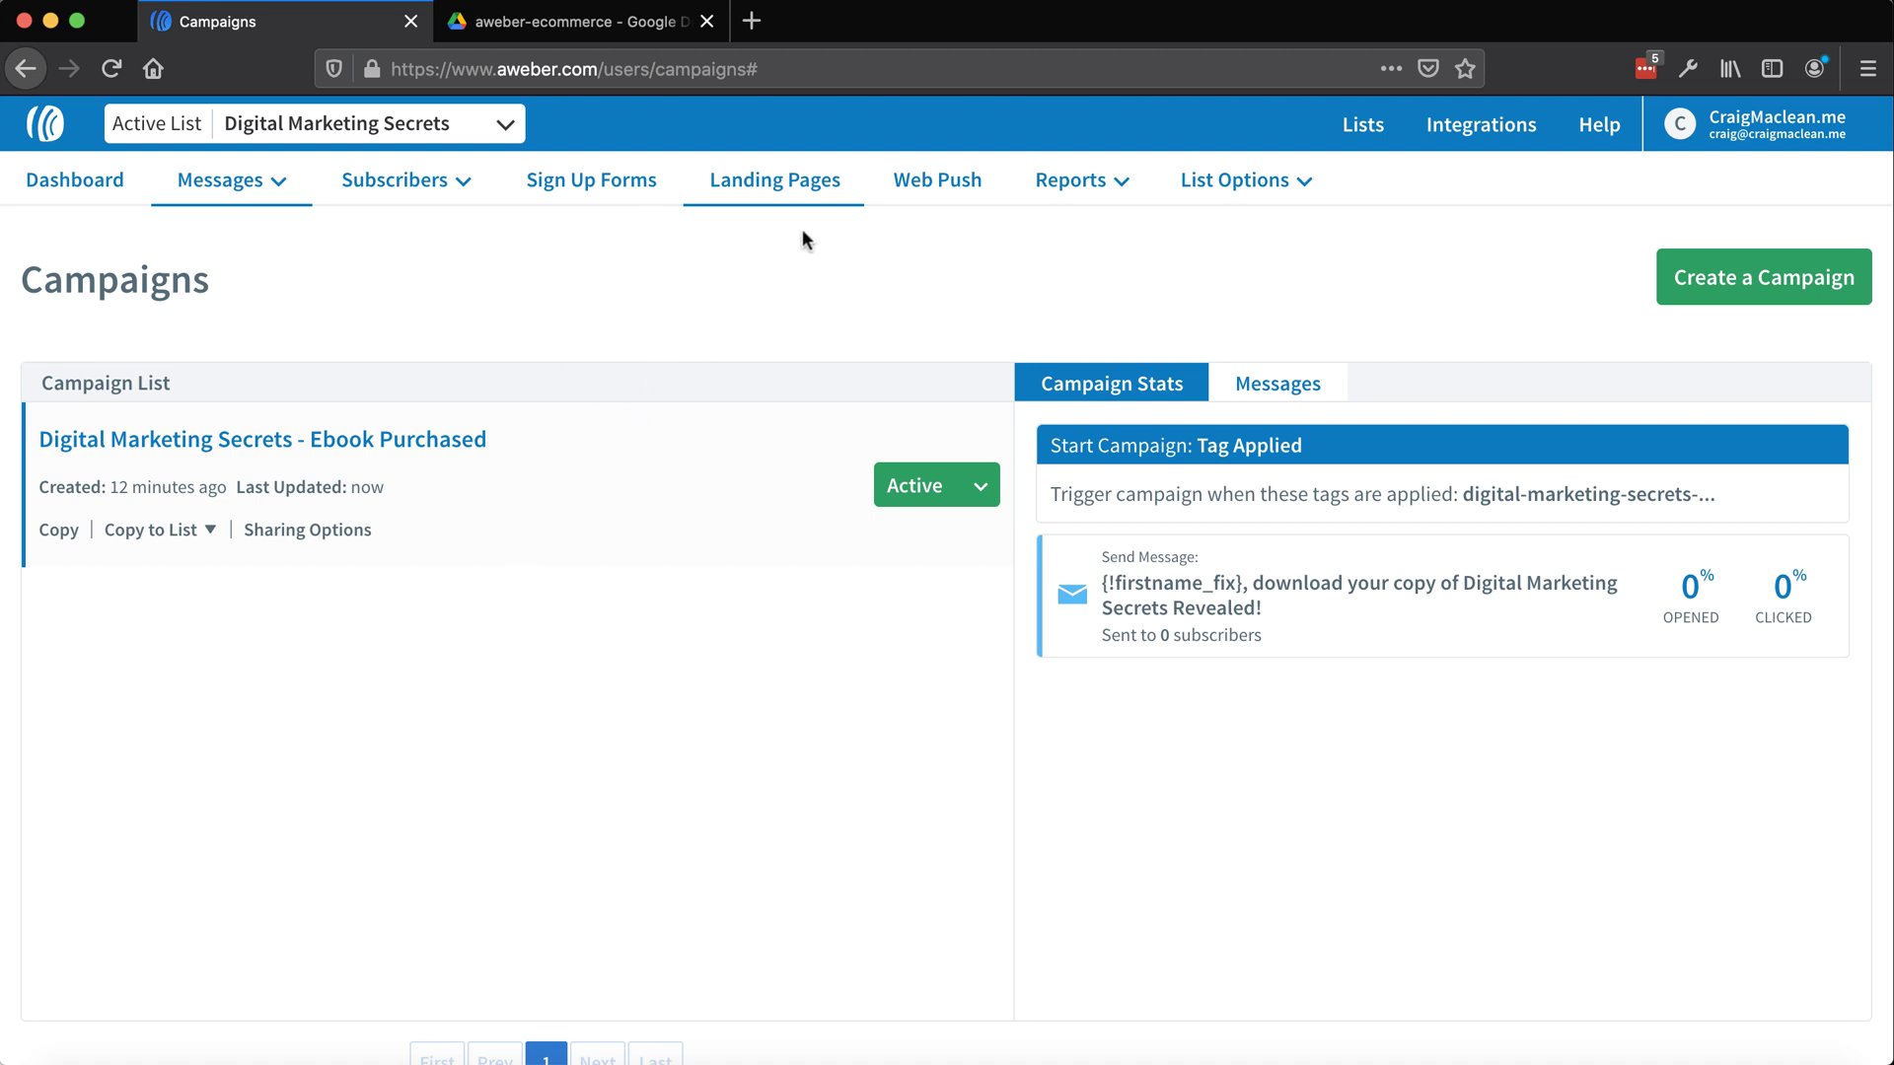
{"action": "left_click", "coordinate": [797, 181]}
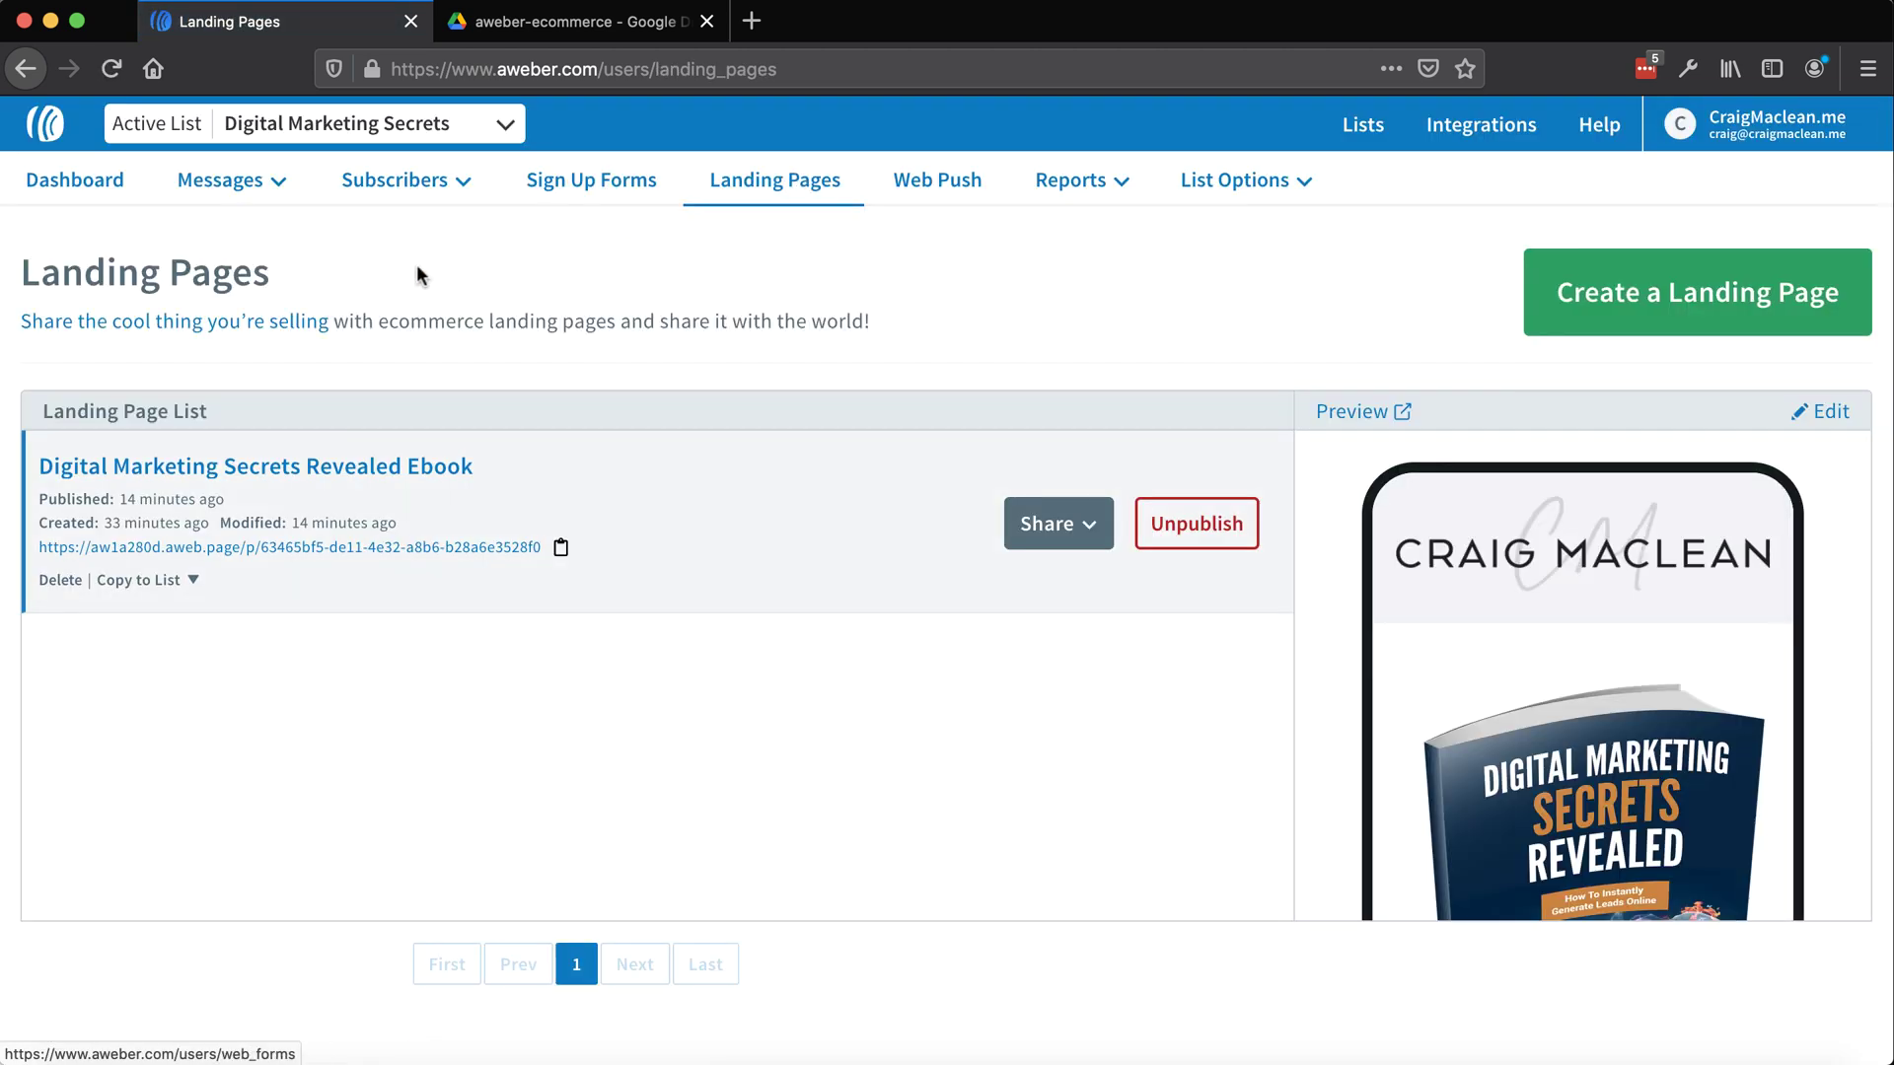
{"action": "left_click", "coordinate": [281, 466]}
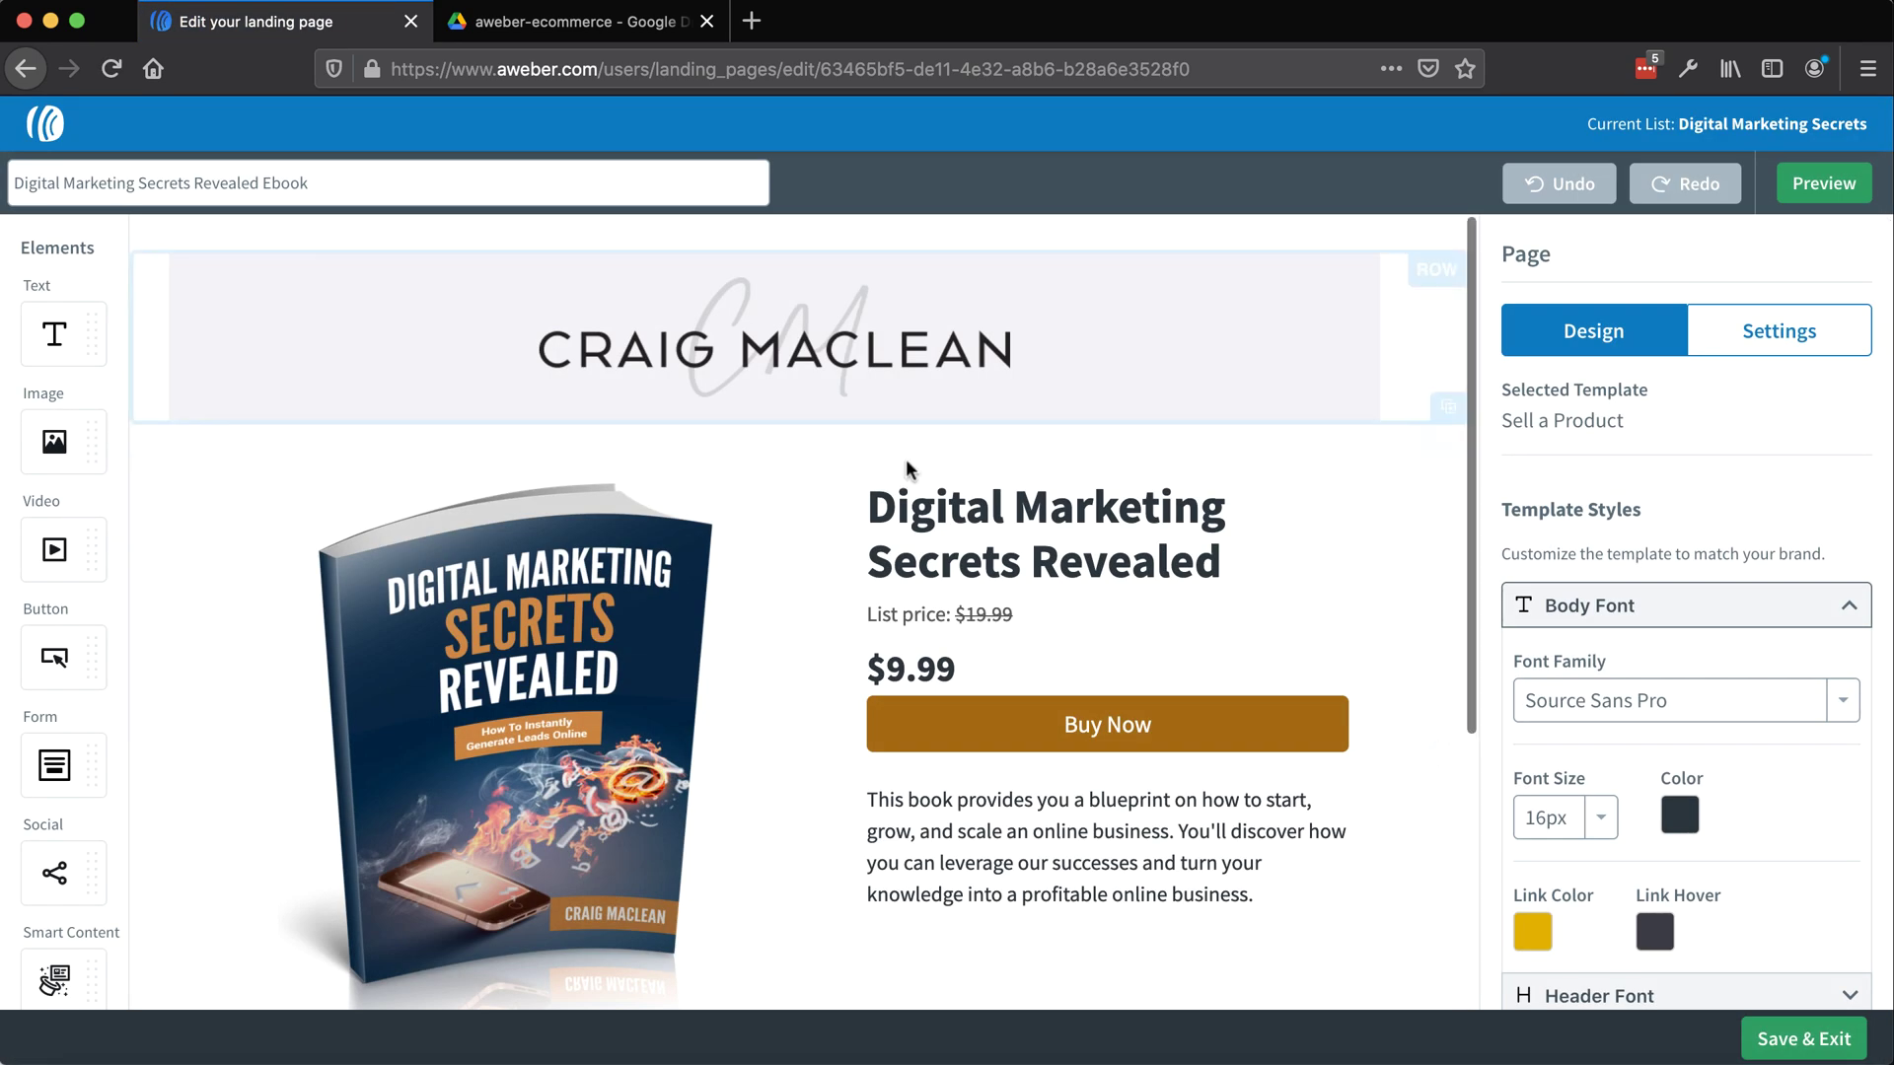
{"action": "left_click", "coordinate": [1302, 730]}
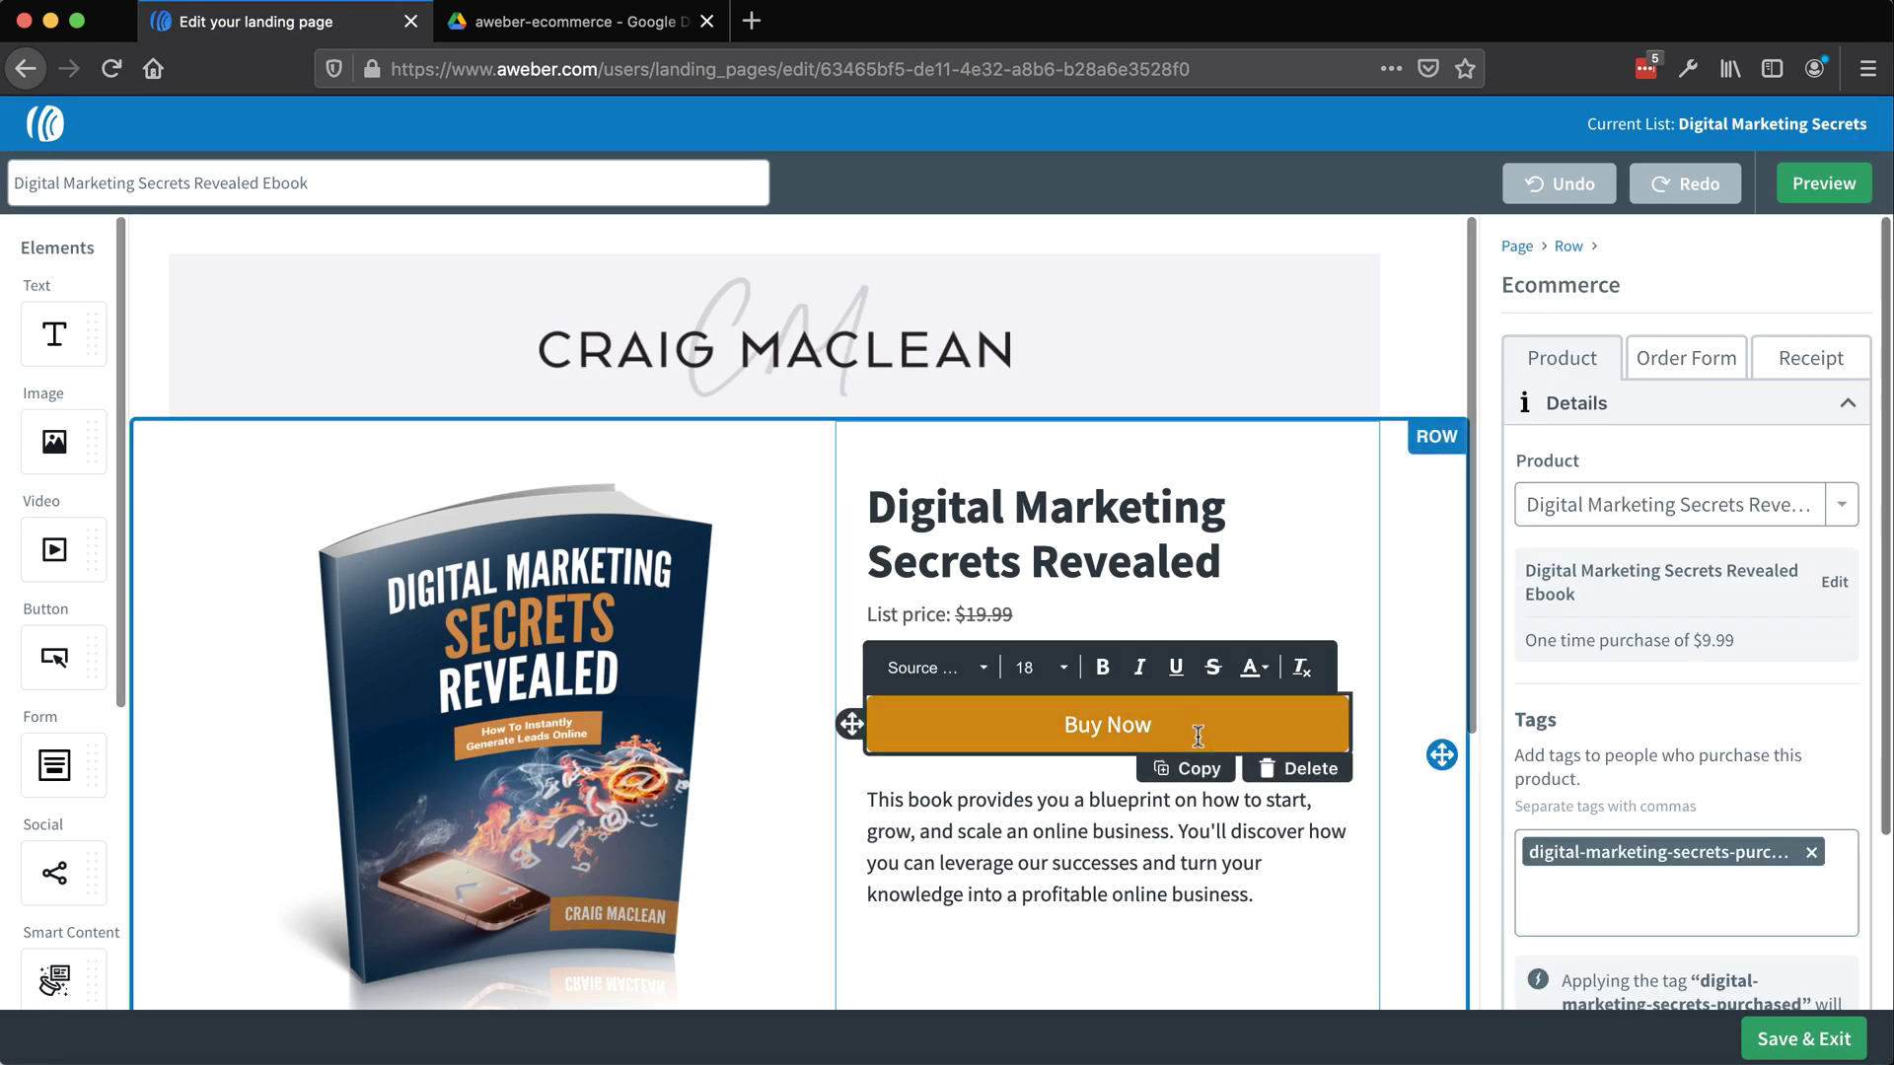
{"action": "scroll", "coordinate": [1598, 834], "scroll_direction": "down", "scroll_amount": 3}
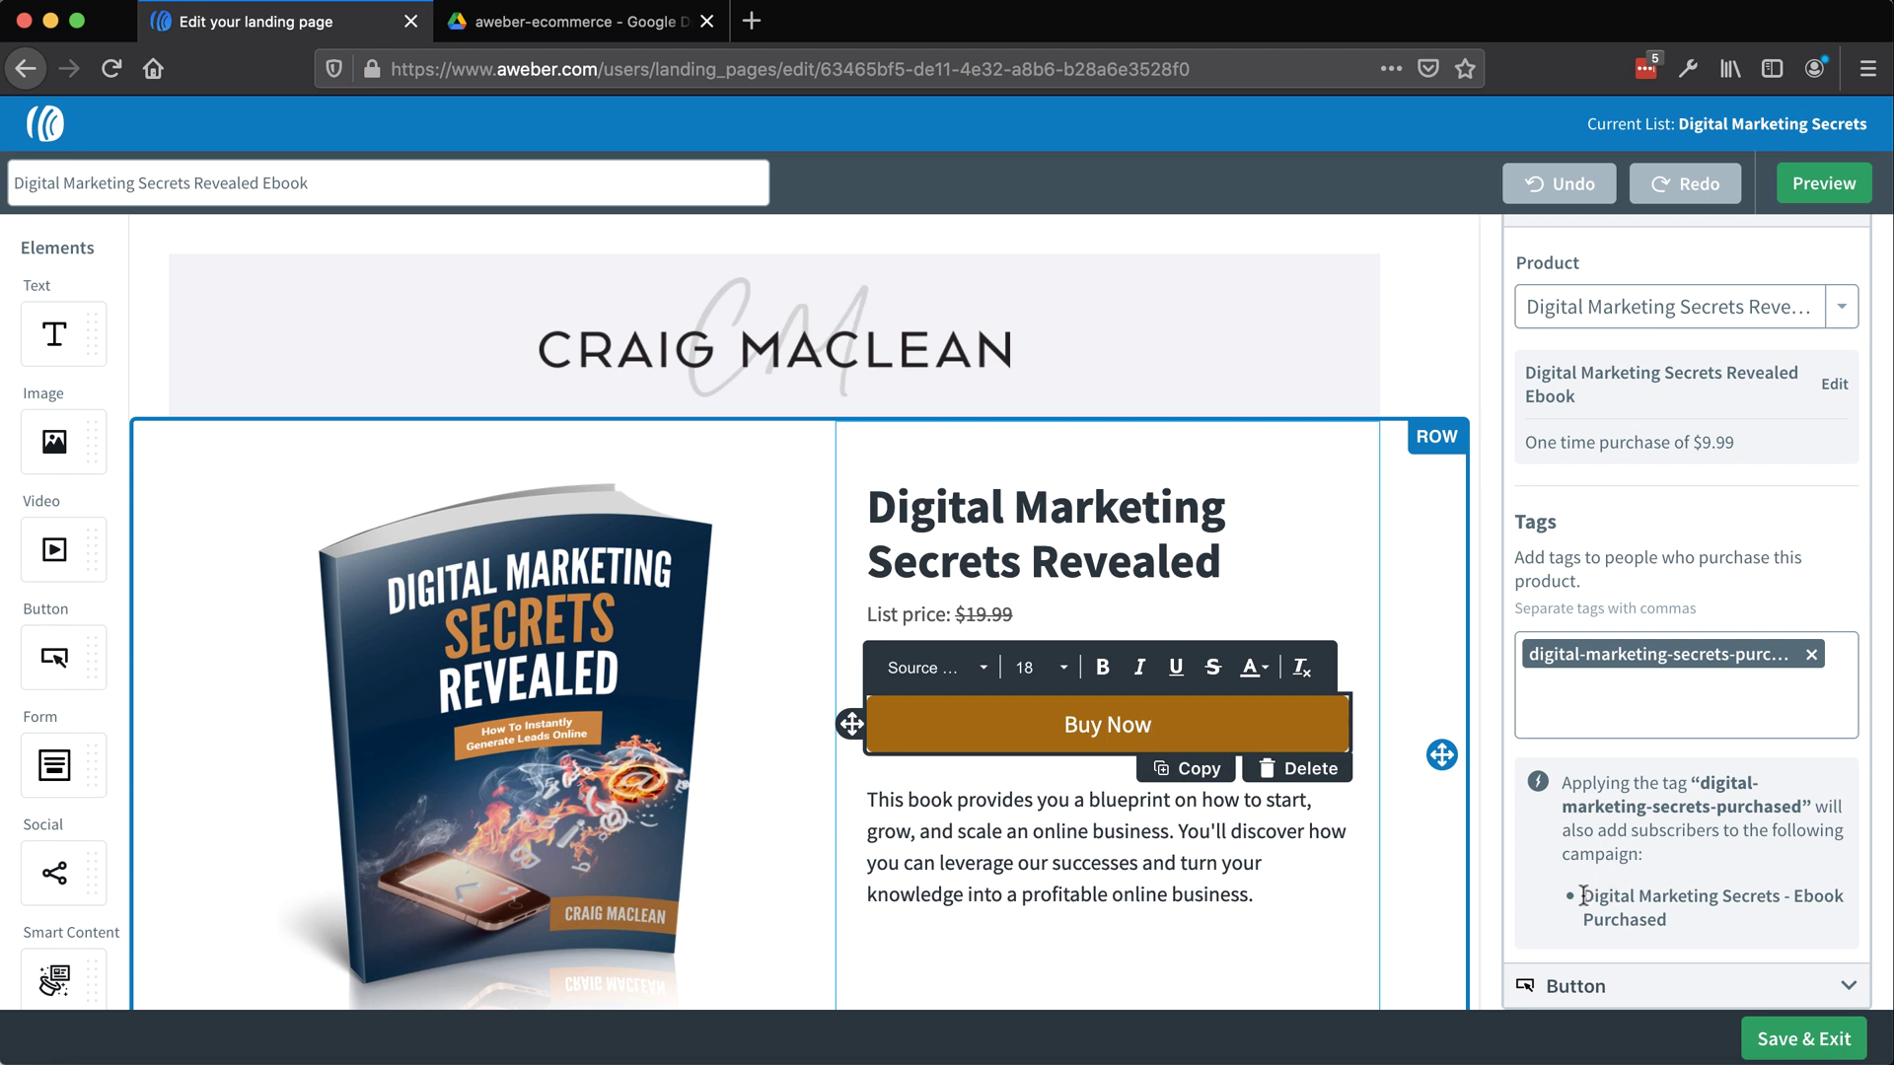
{"action": "left_click_drag", "start_coordinate": [1583, 896], "coordinate": [1683, 918]}
{"action": "left_click", "coordinate": [1684, 909]}
{"action": "left_click", "coordinate": [1807, 1052]}
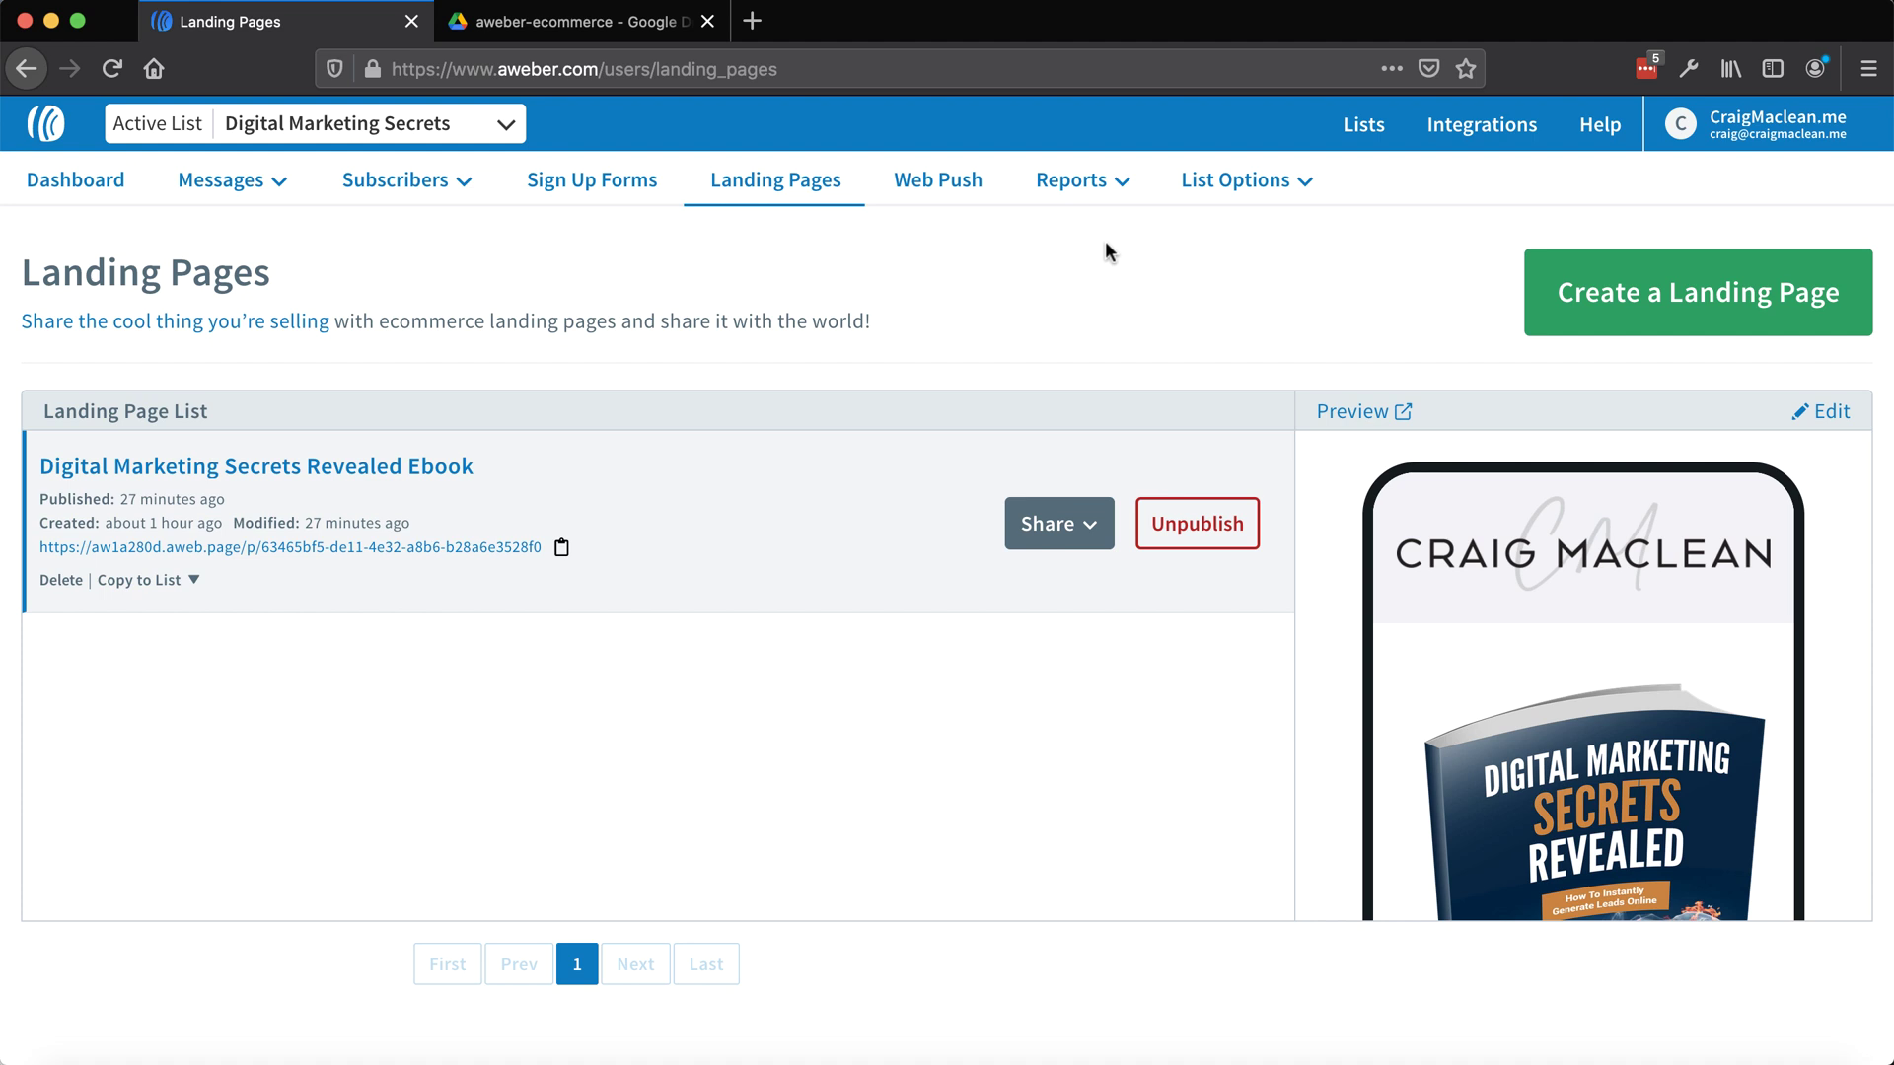
Step: Create an Events or Webinar > Event Registration page named 'Self Defence Workshop' and open the logo's image gallery
{"action": "left_click", "coordinate": [1610, 318]}
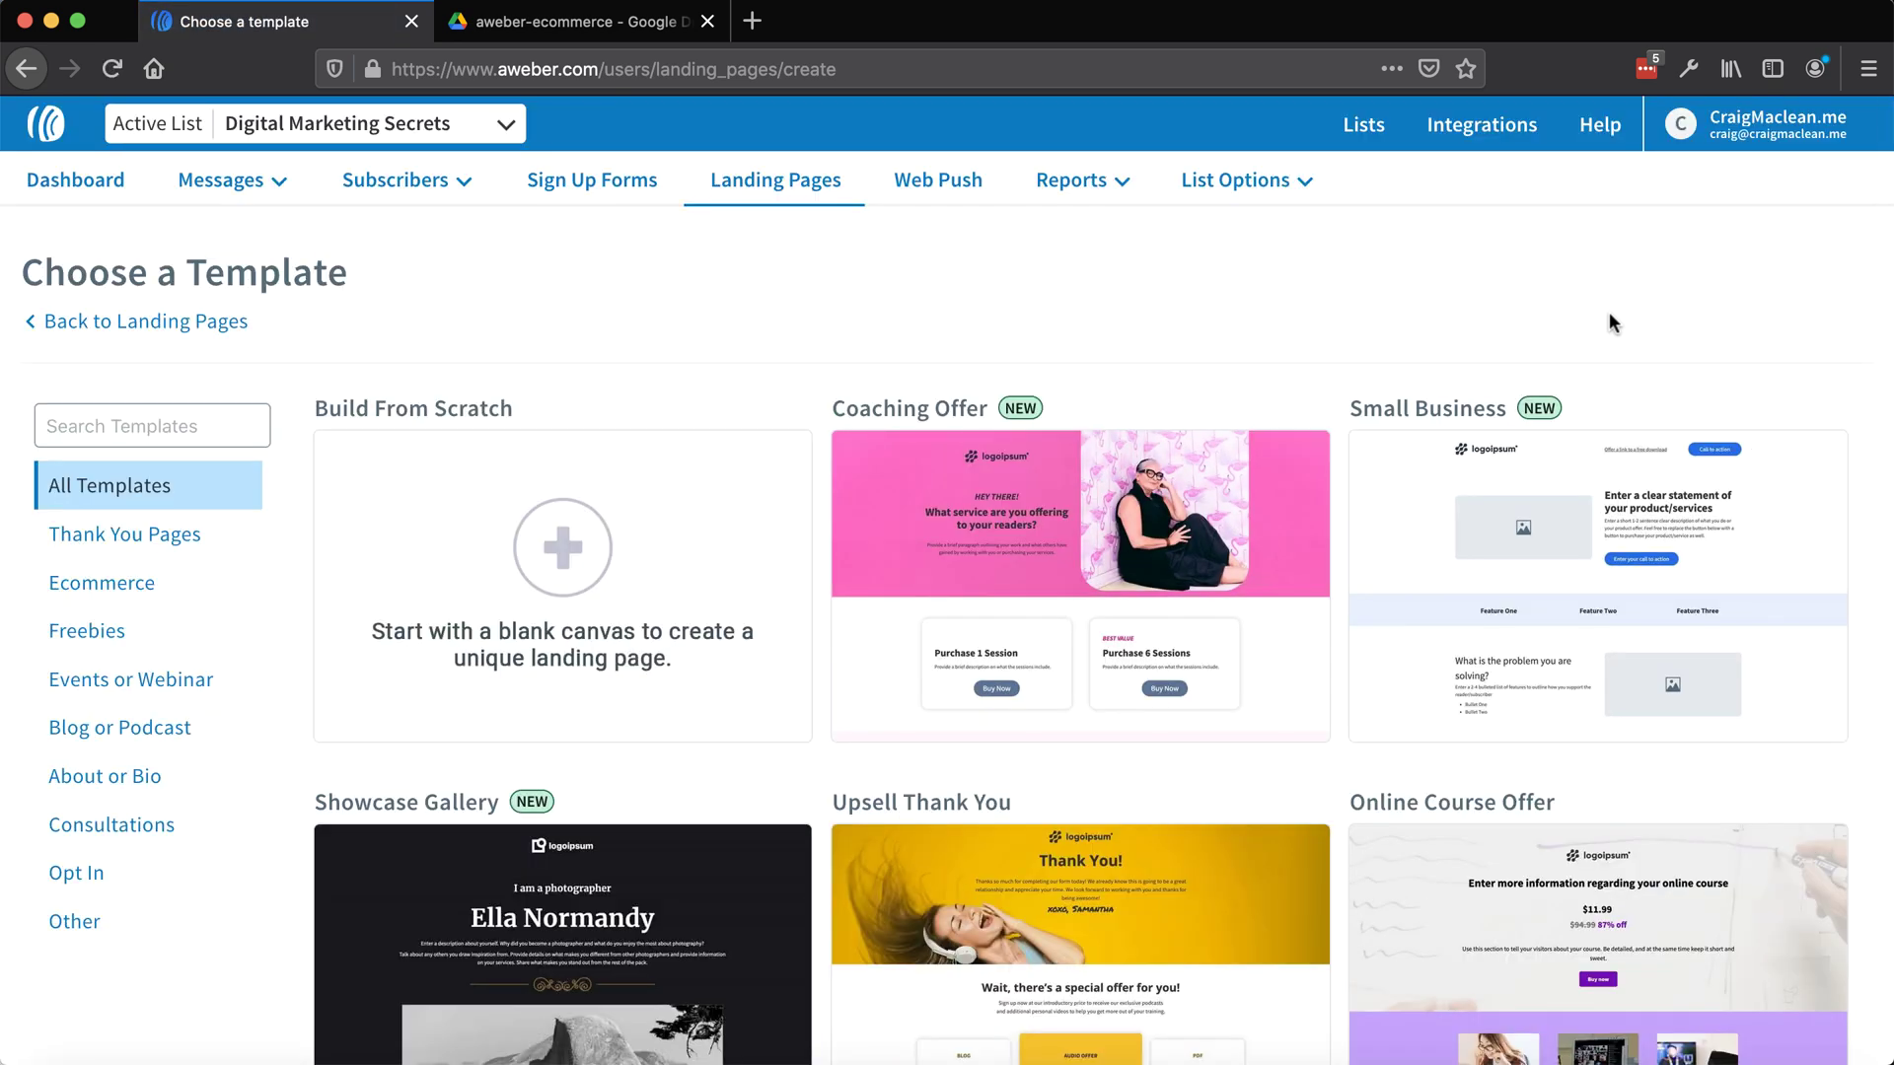
{"action": "left_click", "coordinate": [150, 682]}
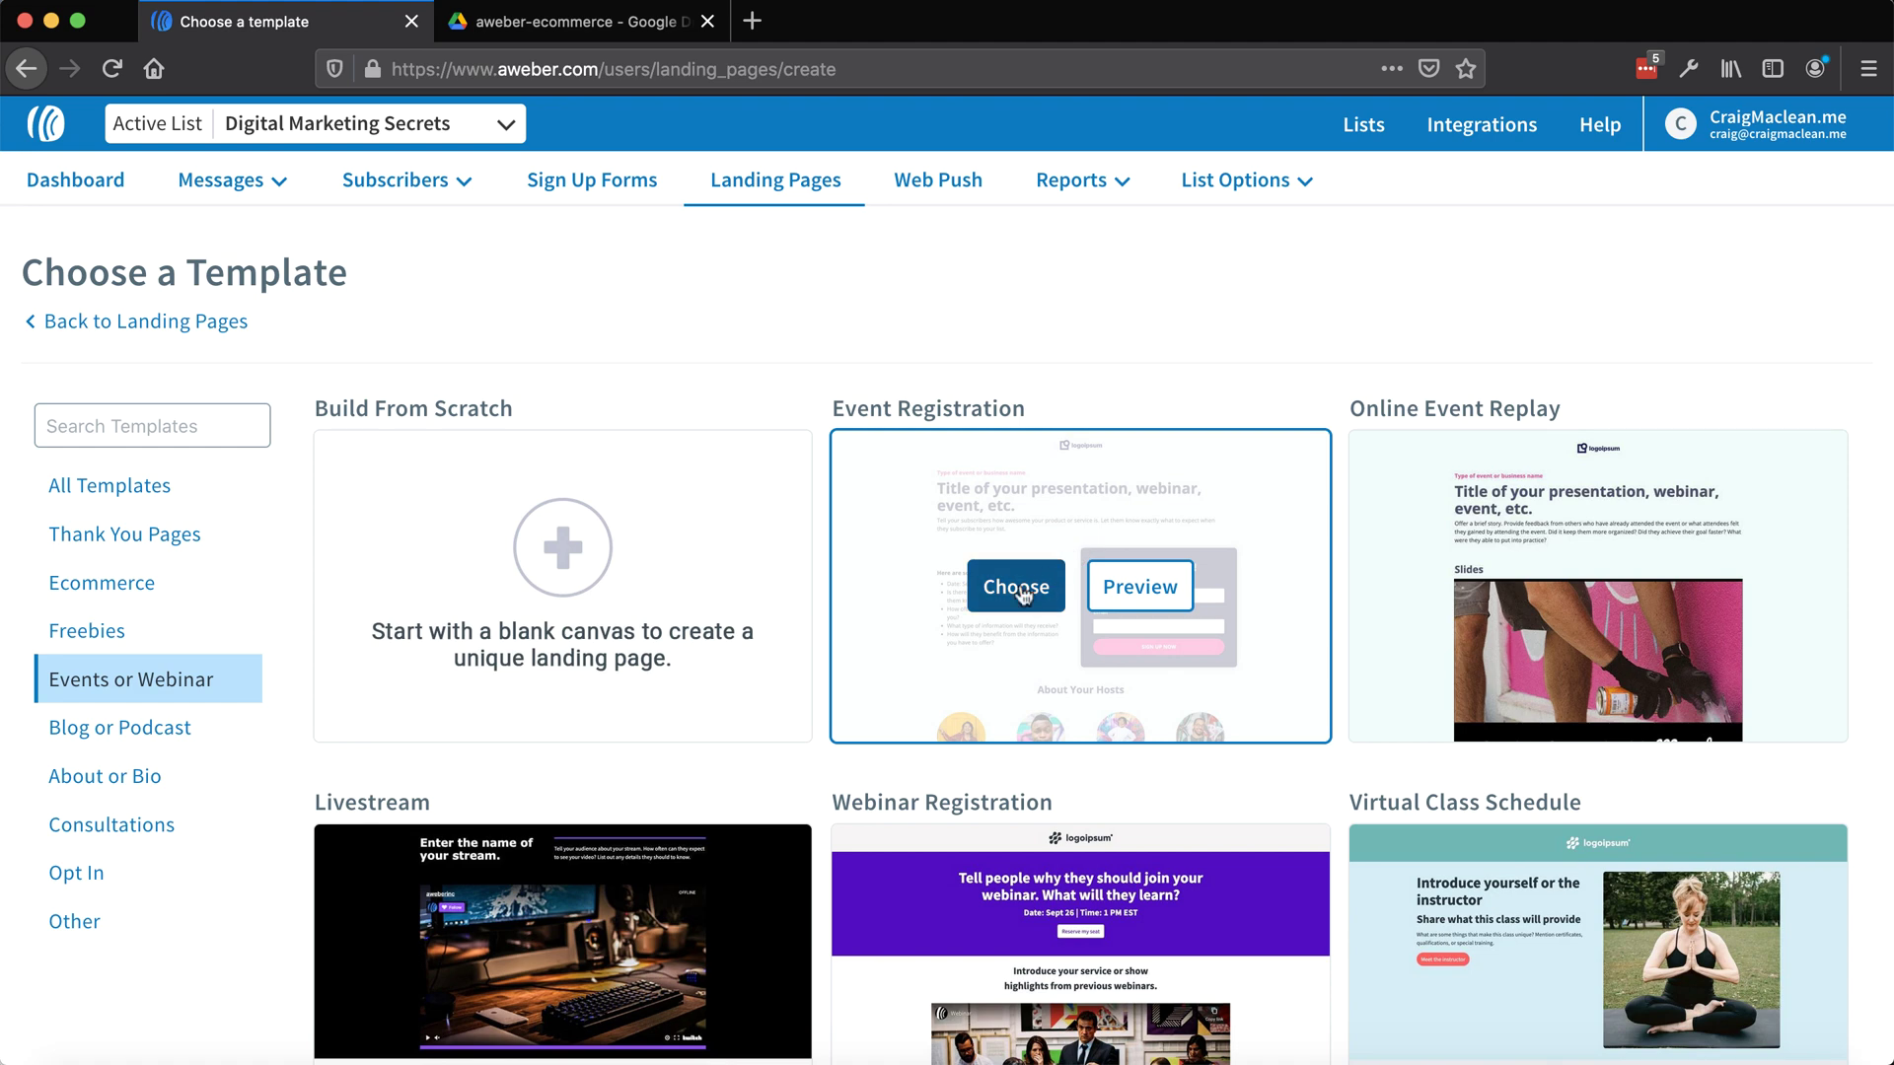
{"action": "left_click", "coordinate": [1016, 586]}
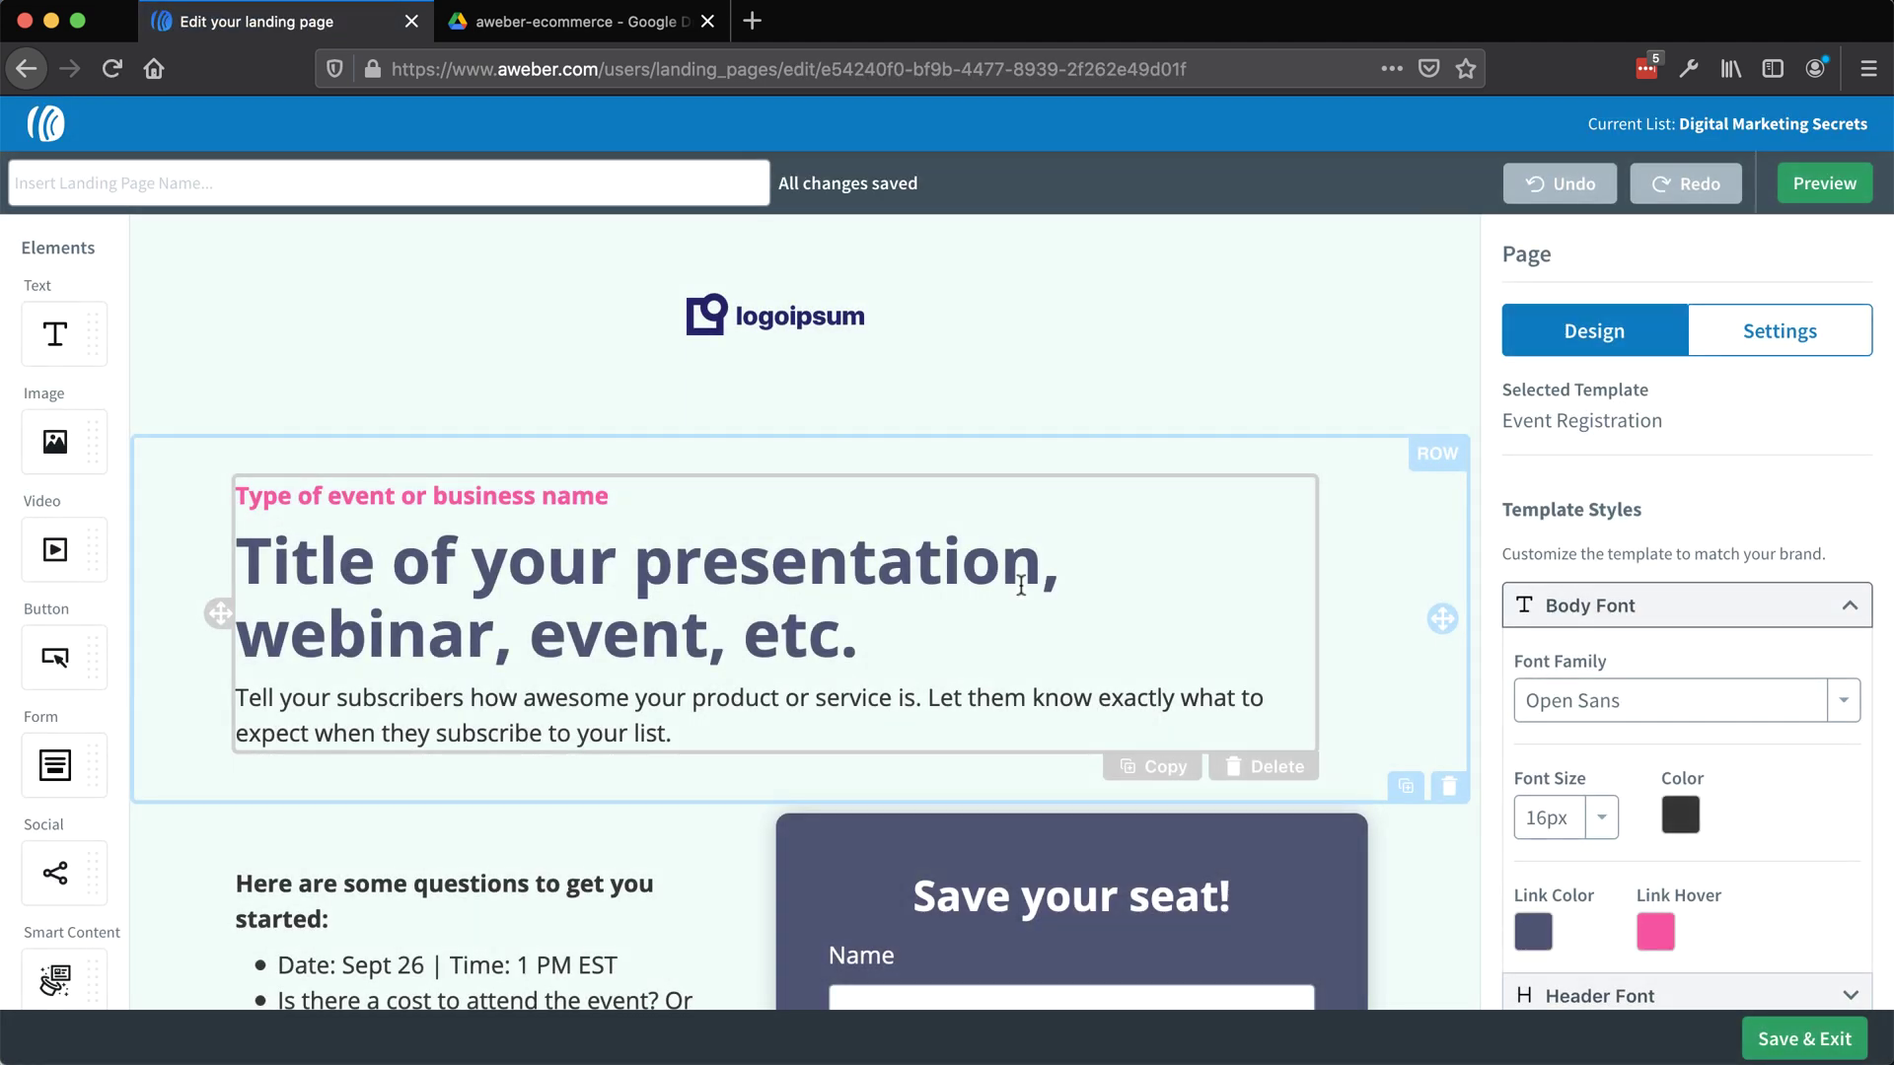
{"action": "left_click", "coordinate": [128, 186]}
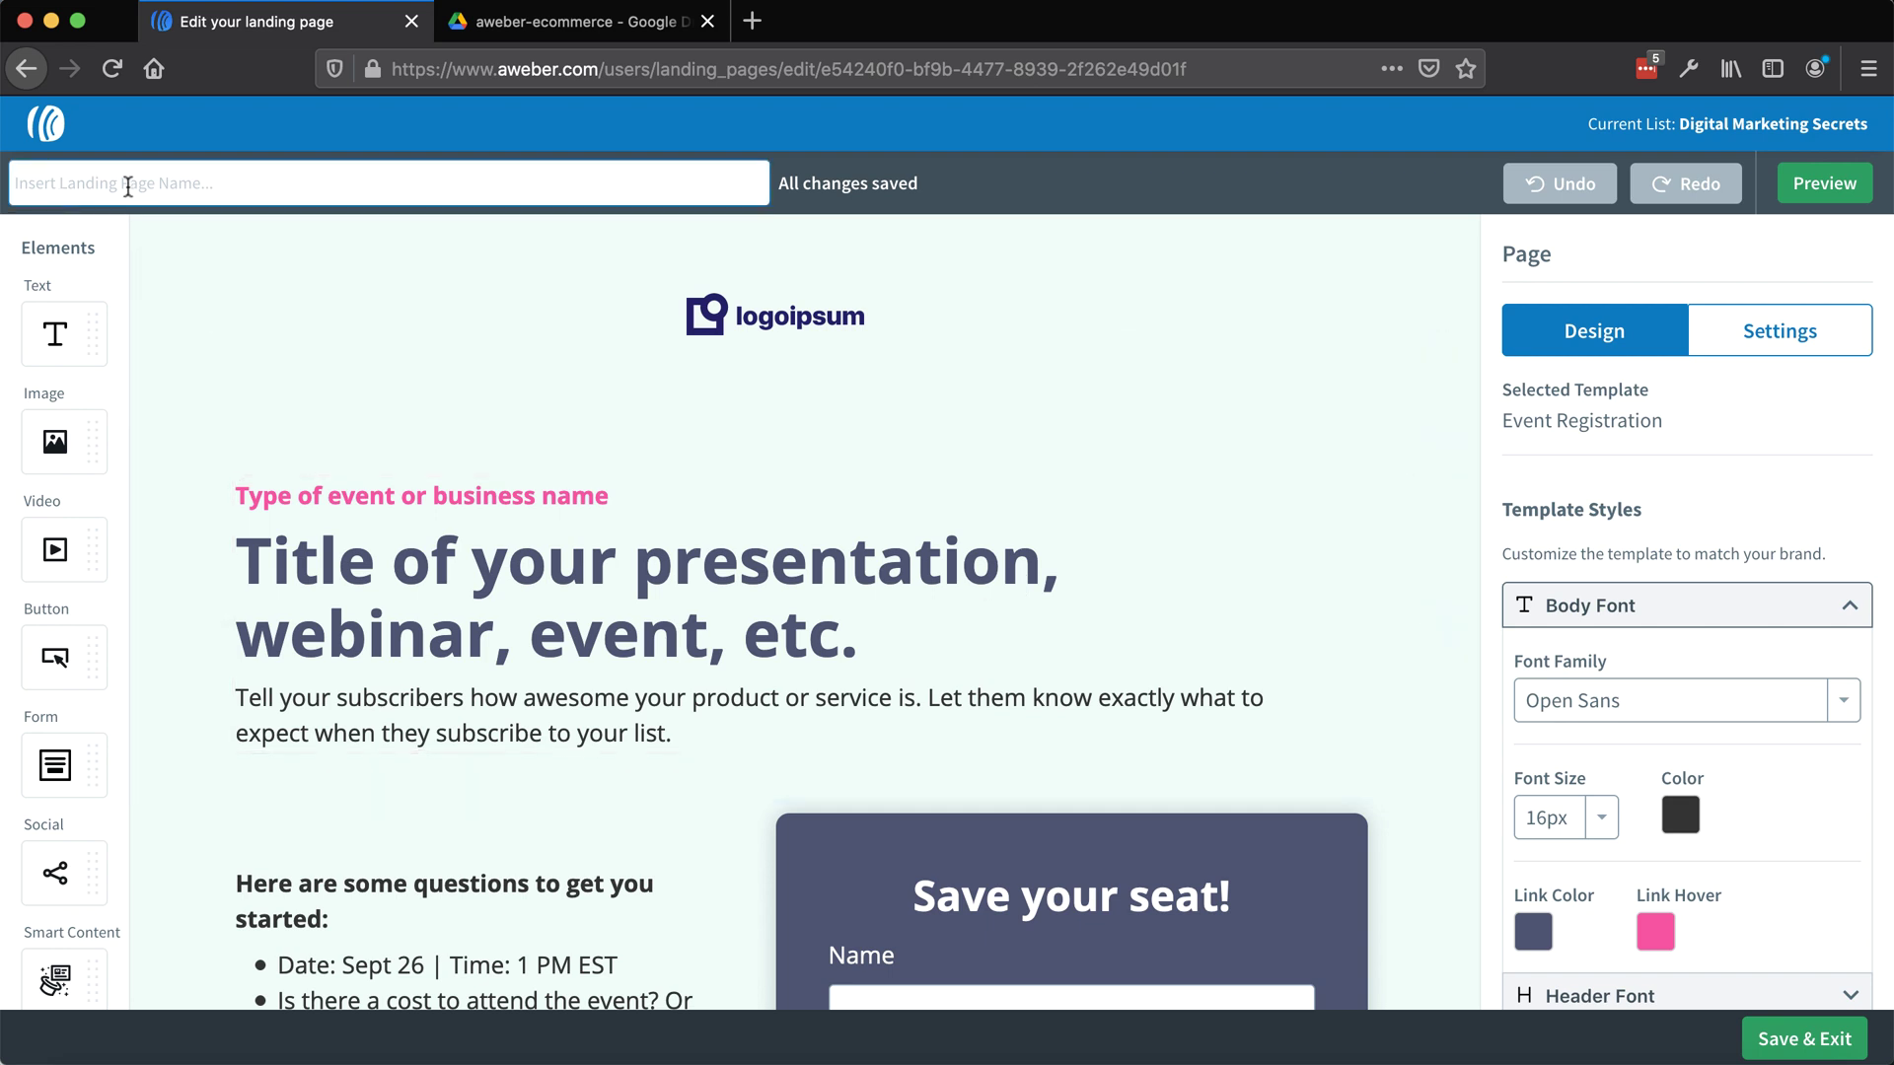
{"action": "type", "text": "Self Defence Workshop"}
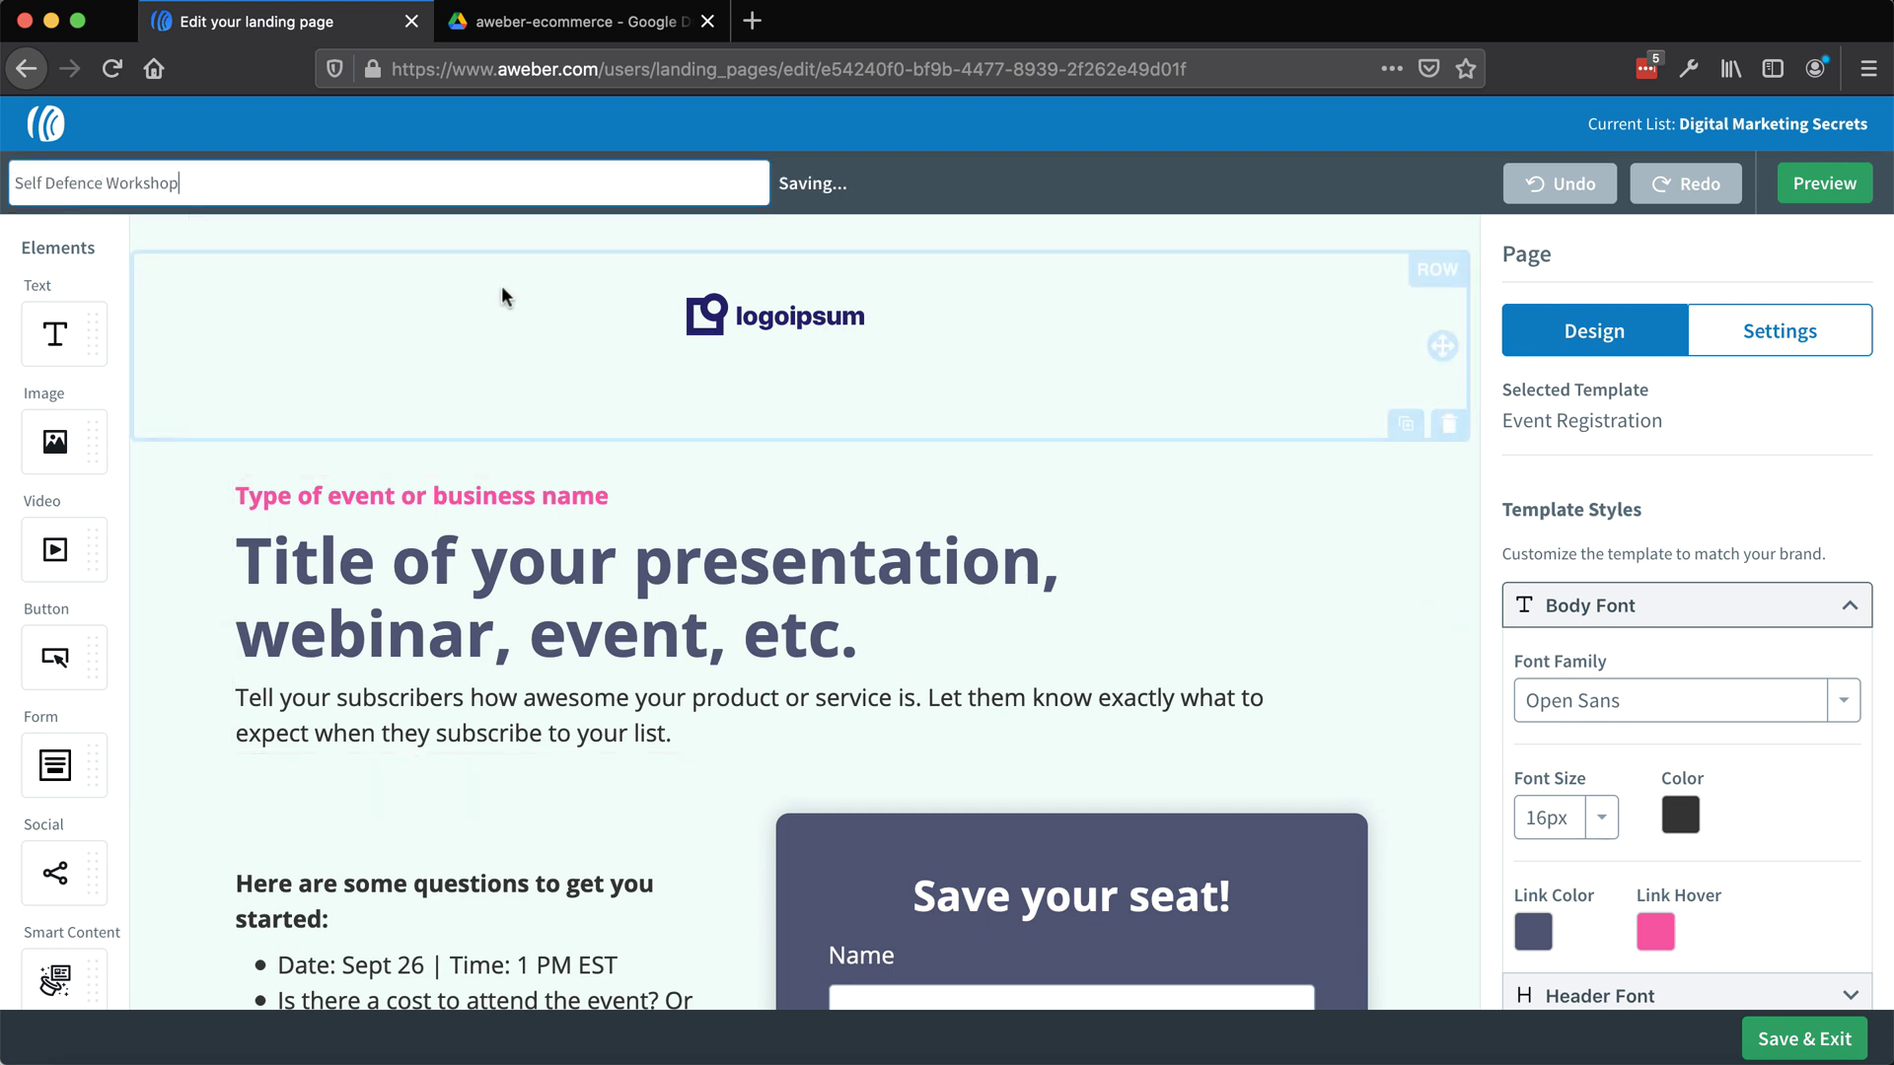
{"action": "left_click", "coordinate": [797, 323]}
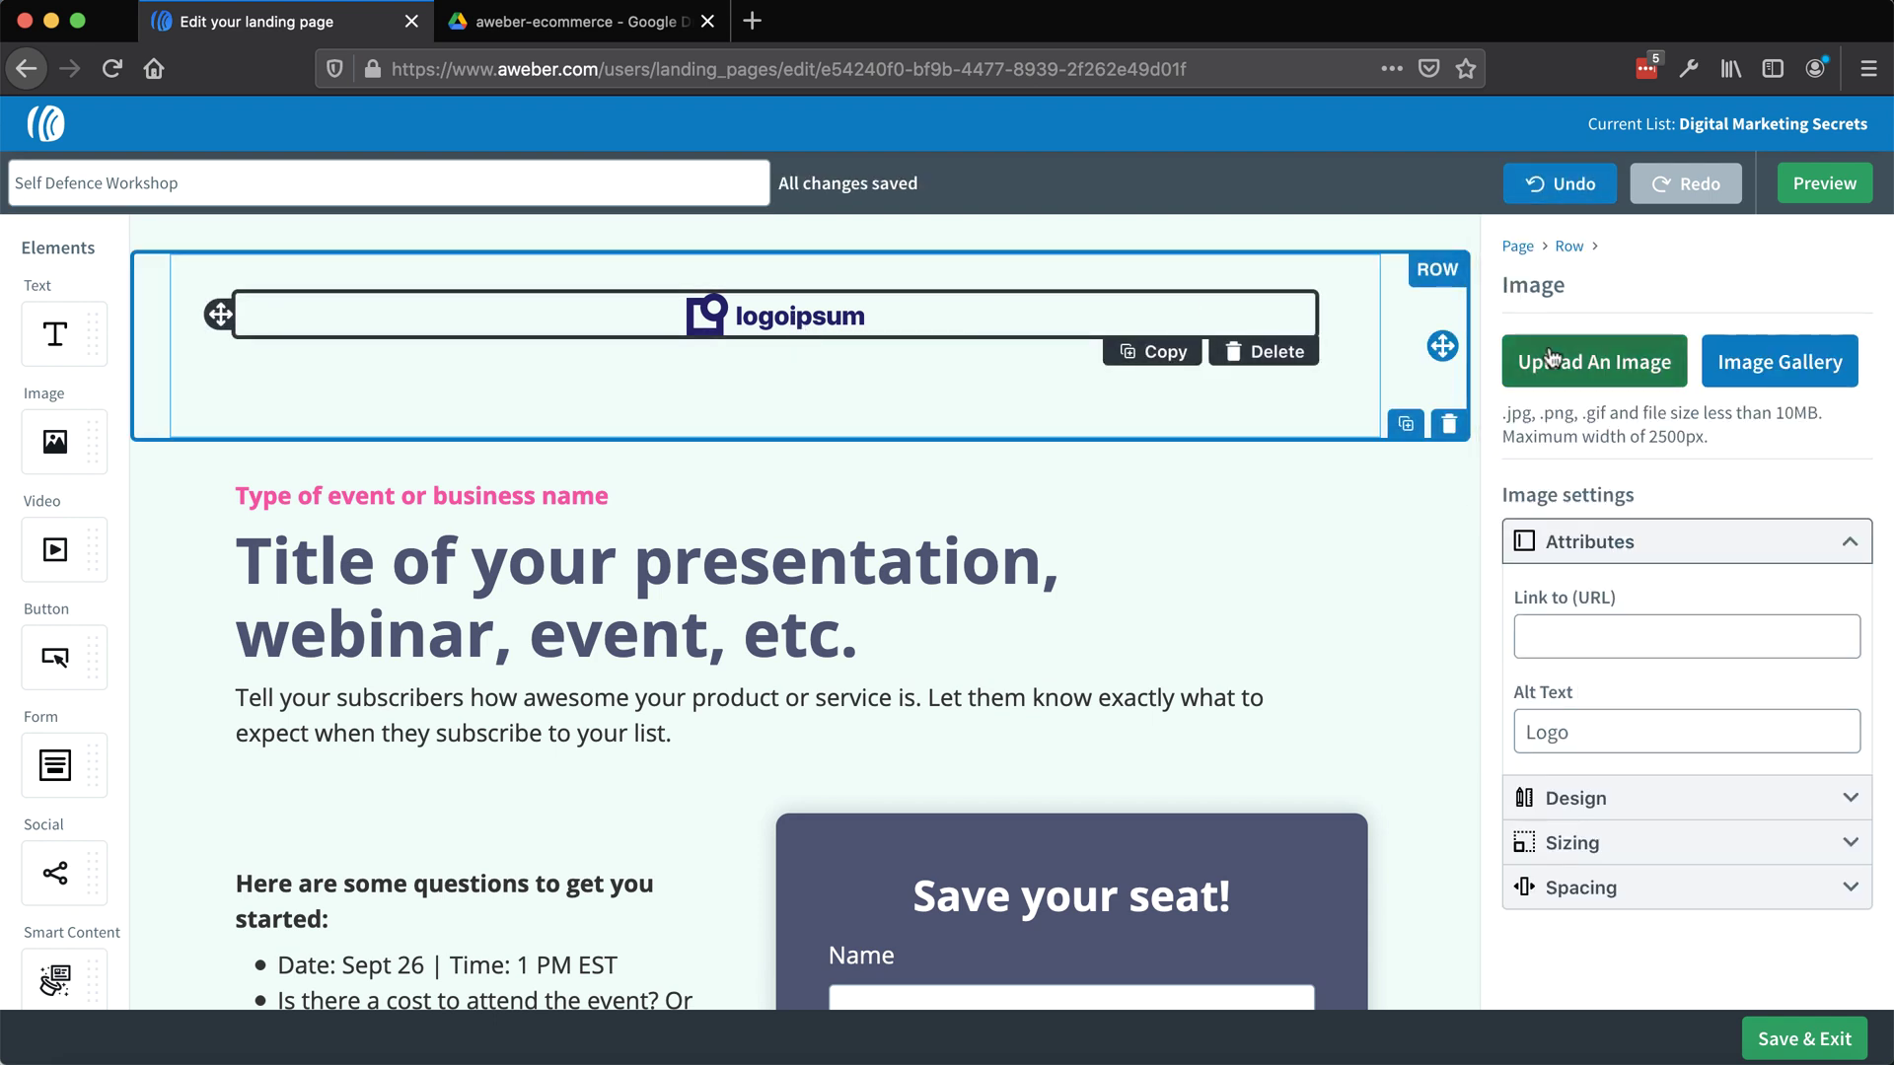
{"action": "left_click", "coordinate": [1818, 381]}
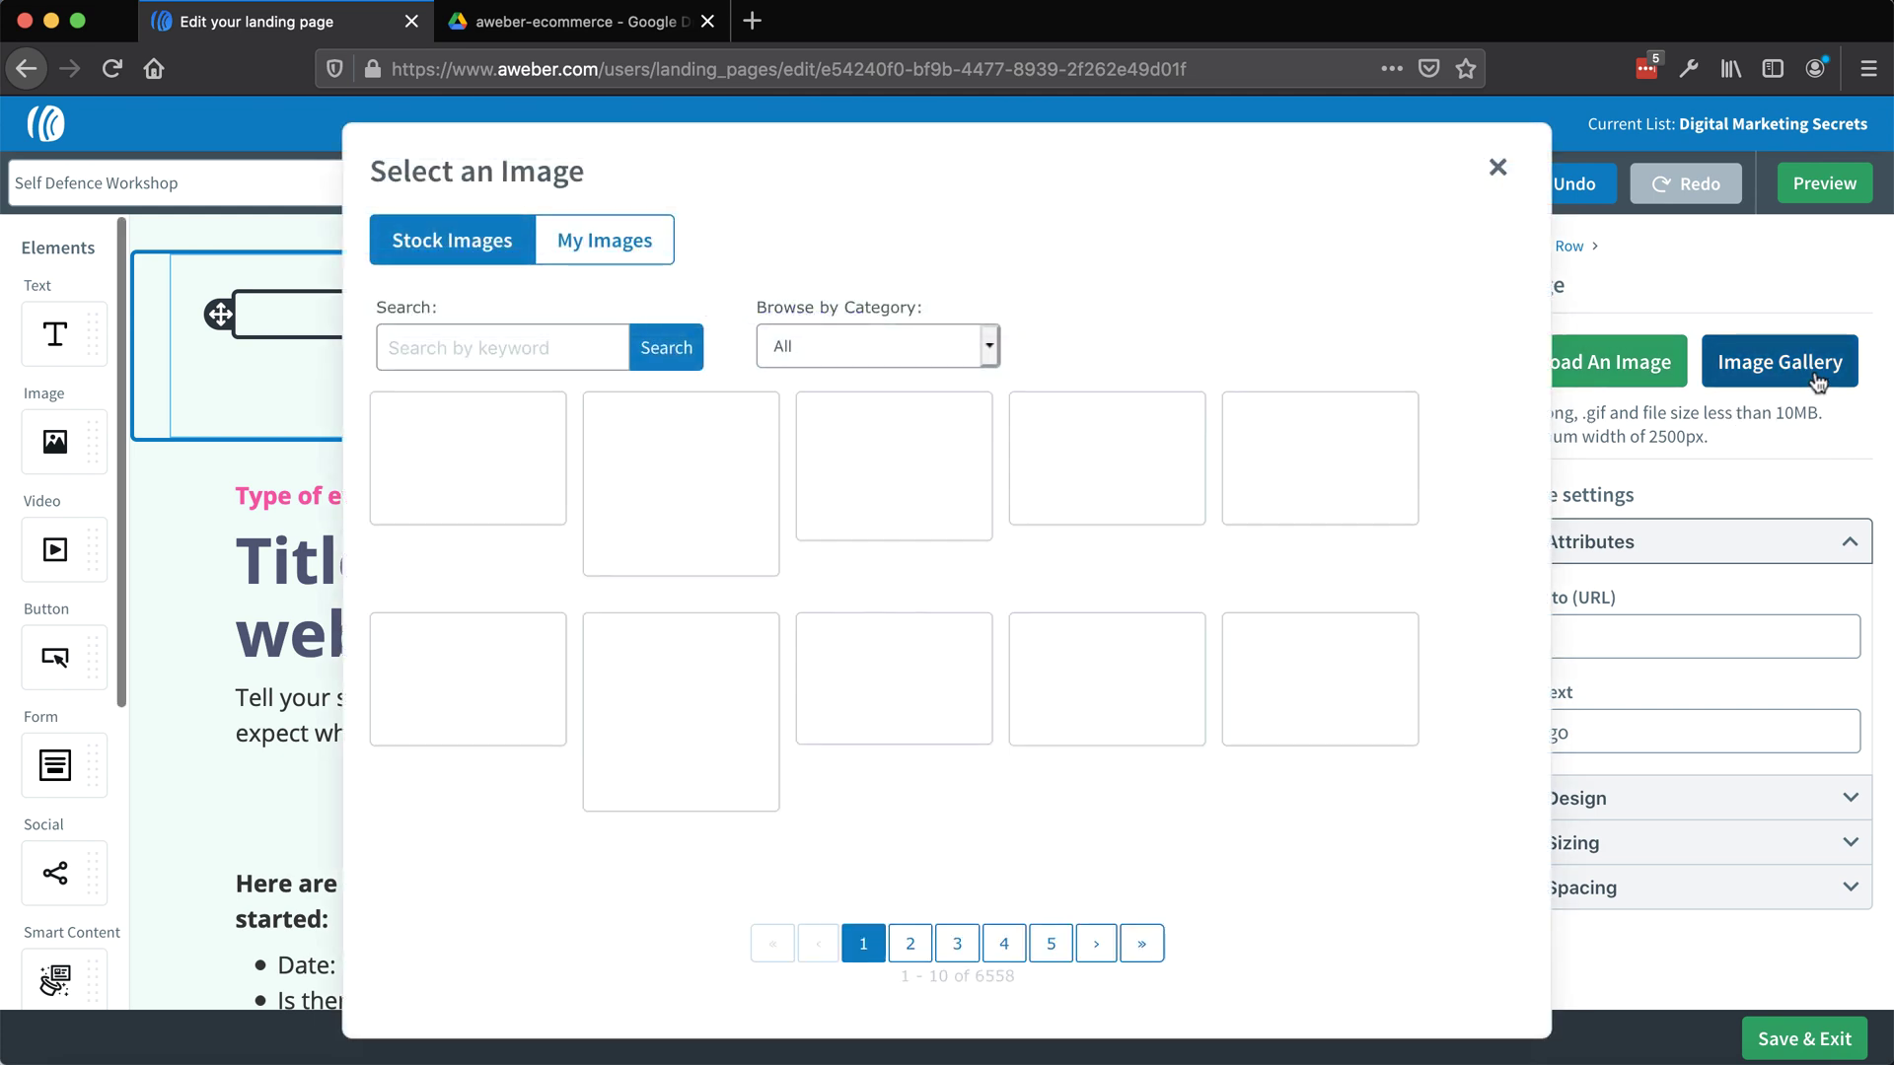
{"action": "left_click", "coordinate": [612, 258]}
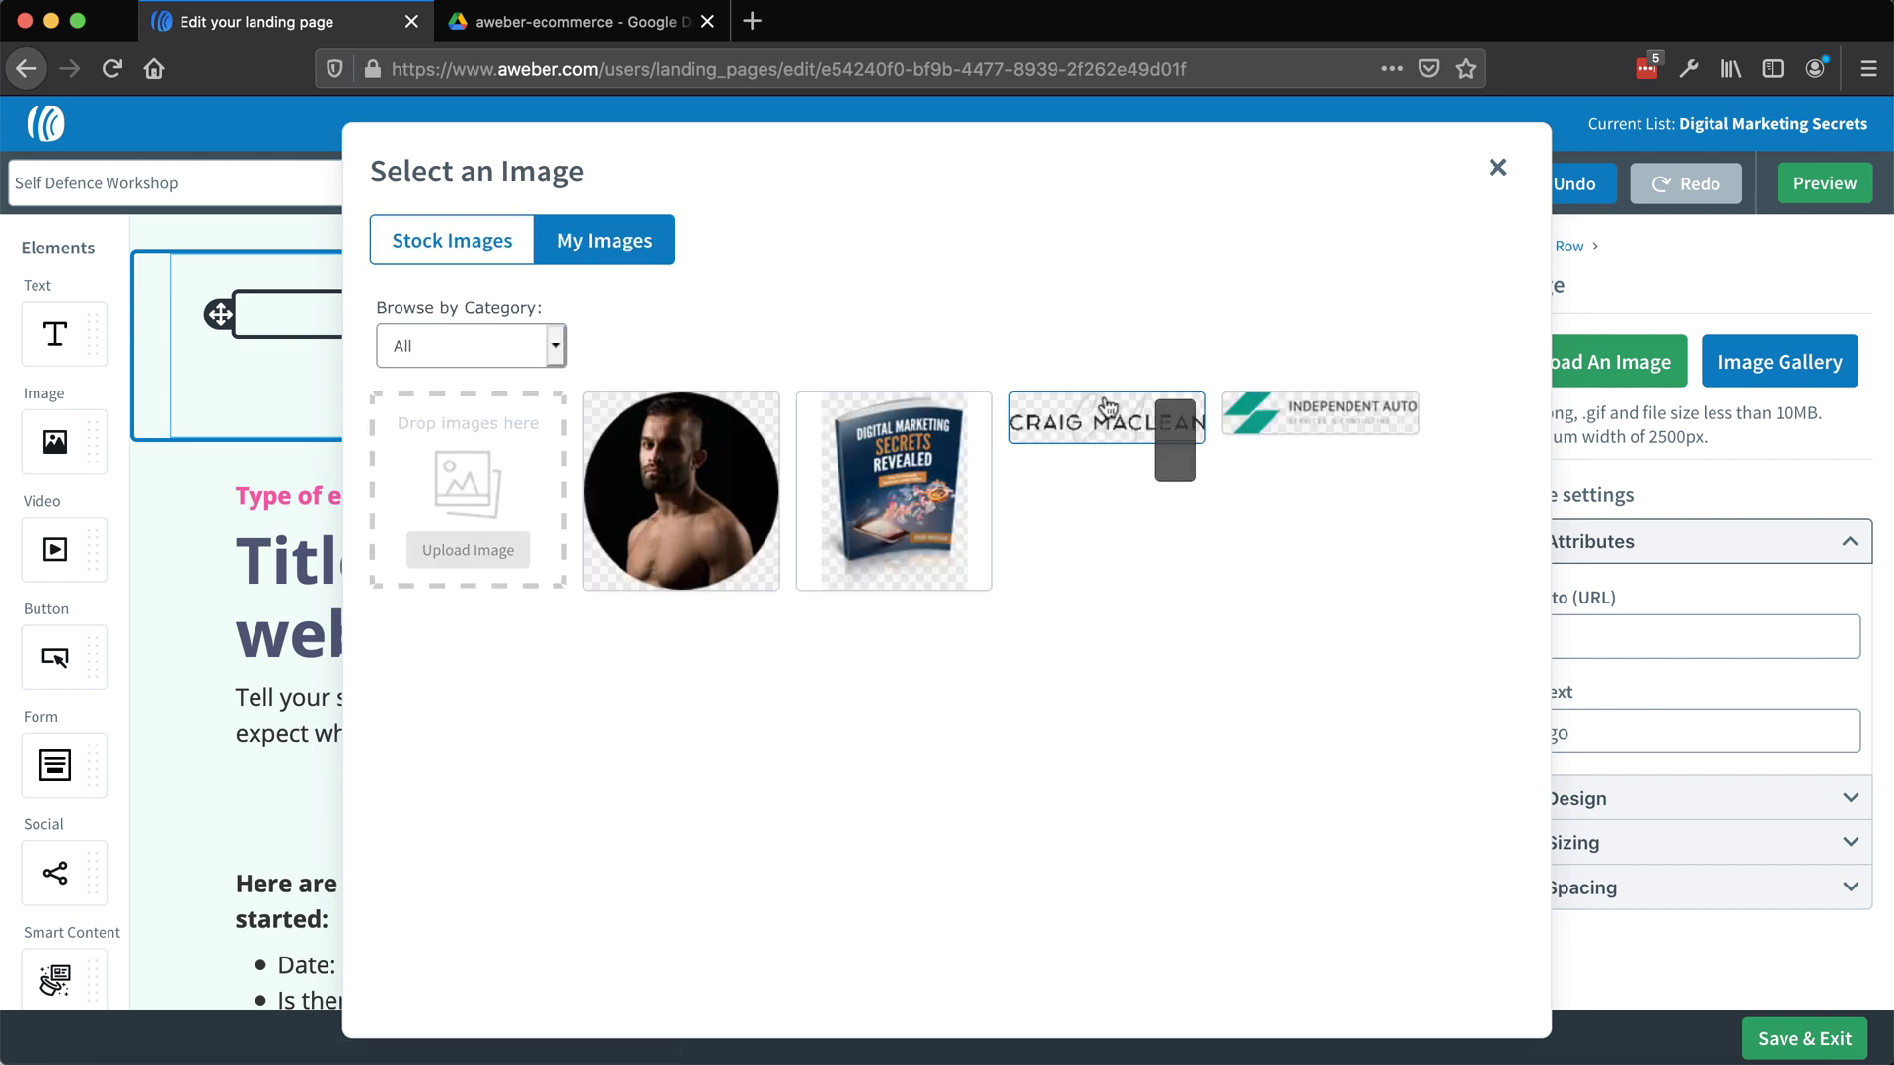
{"action": "left_click", "coordinate": [1130, 427]}
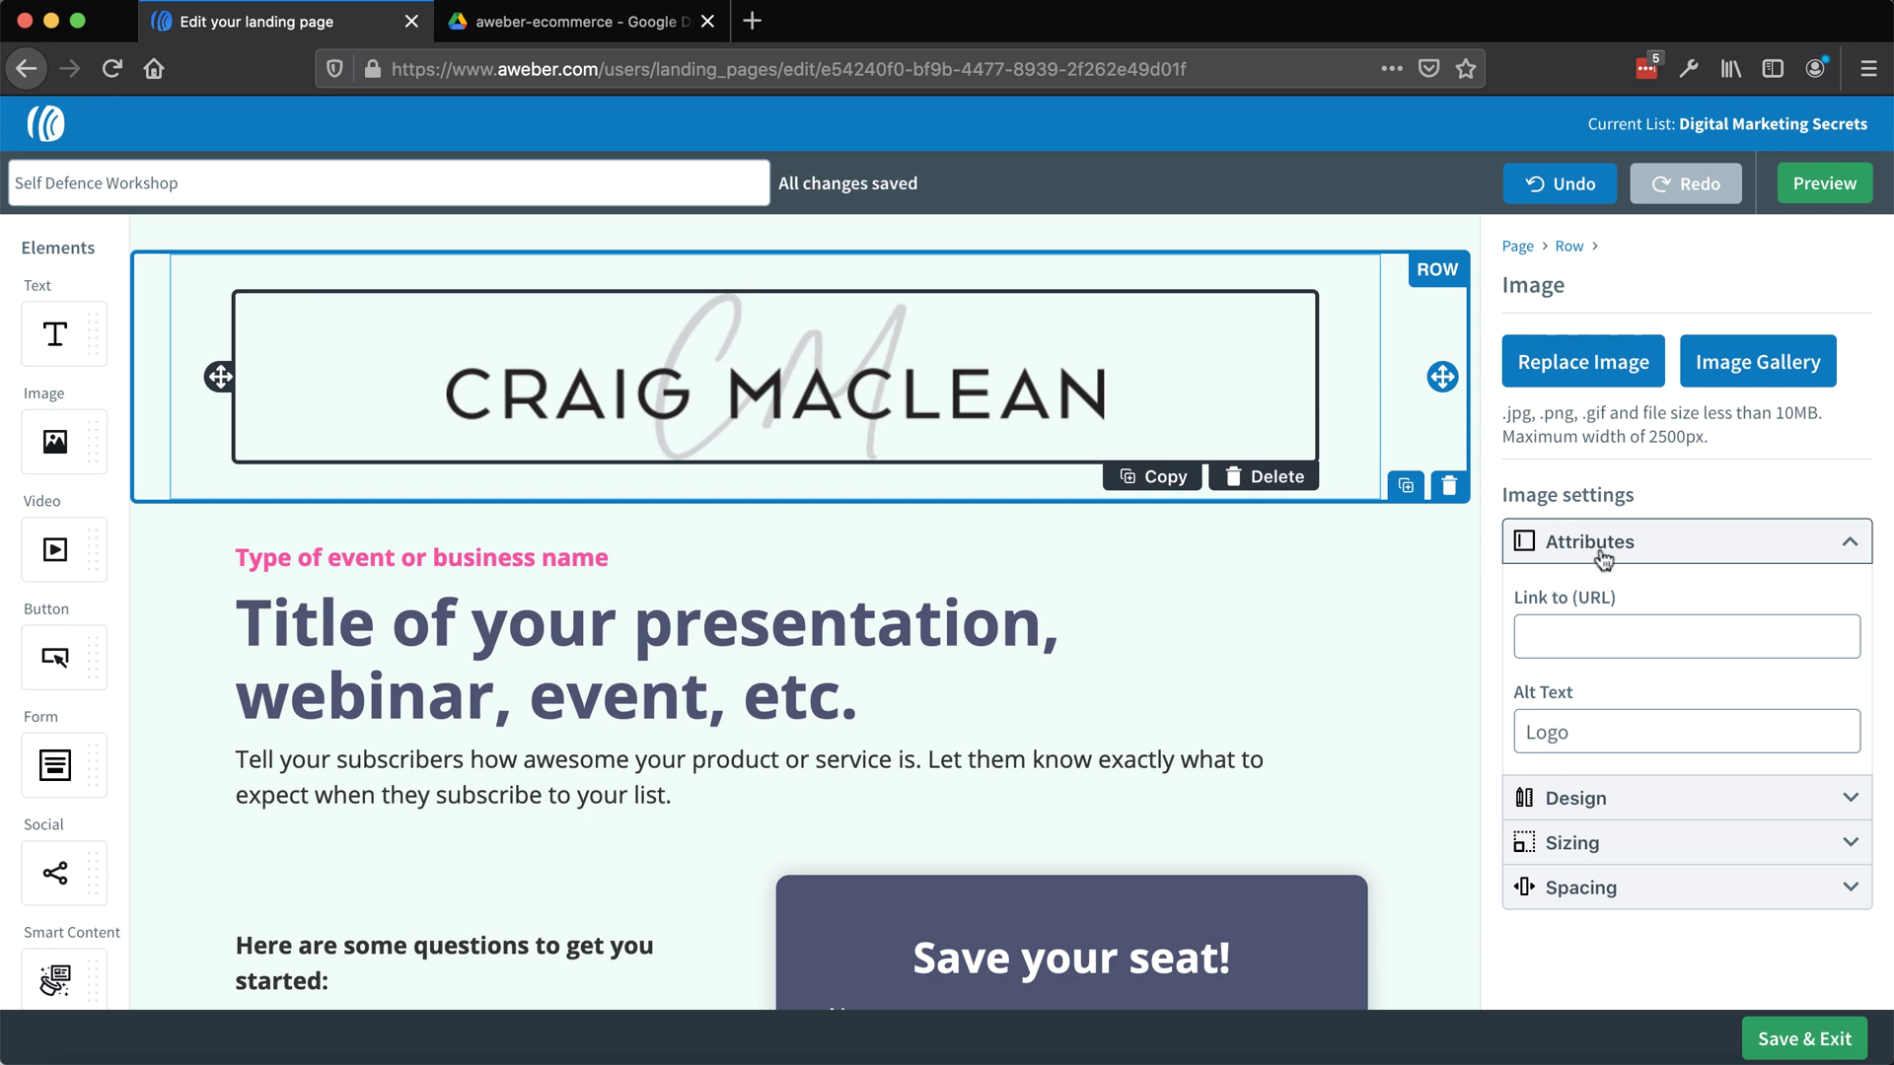
{"action": "left_click", "coordinate": [1601, 636]}
{"action": "type", "text": "https:/"}
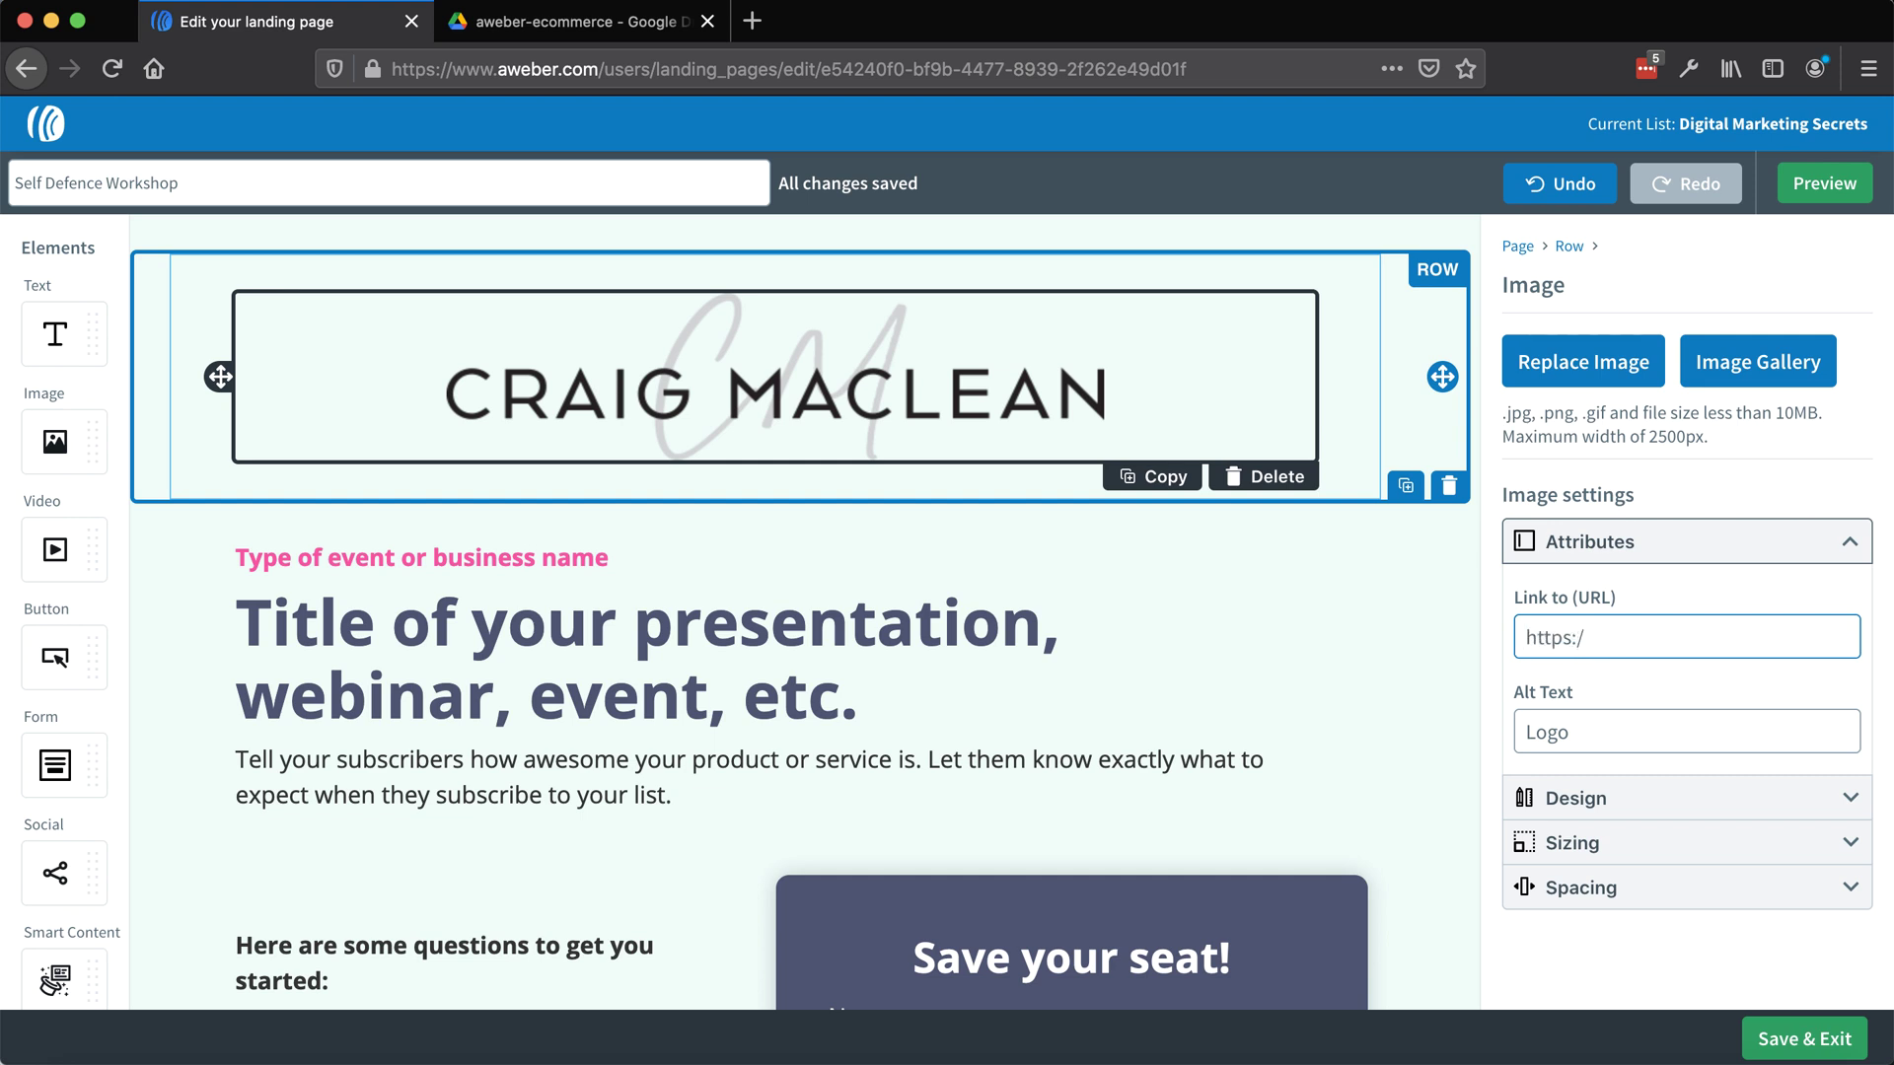
{"action": "type", "text": "/craigmaclean.me"}
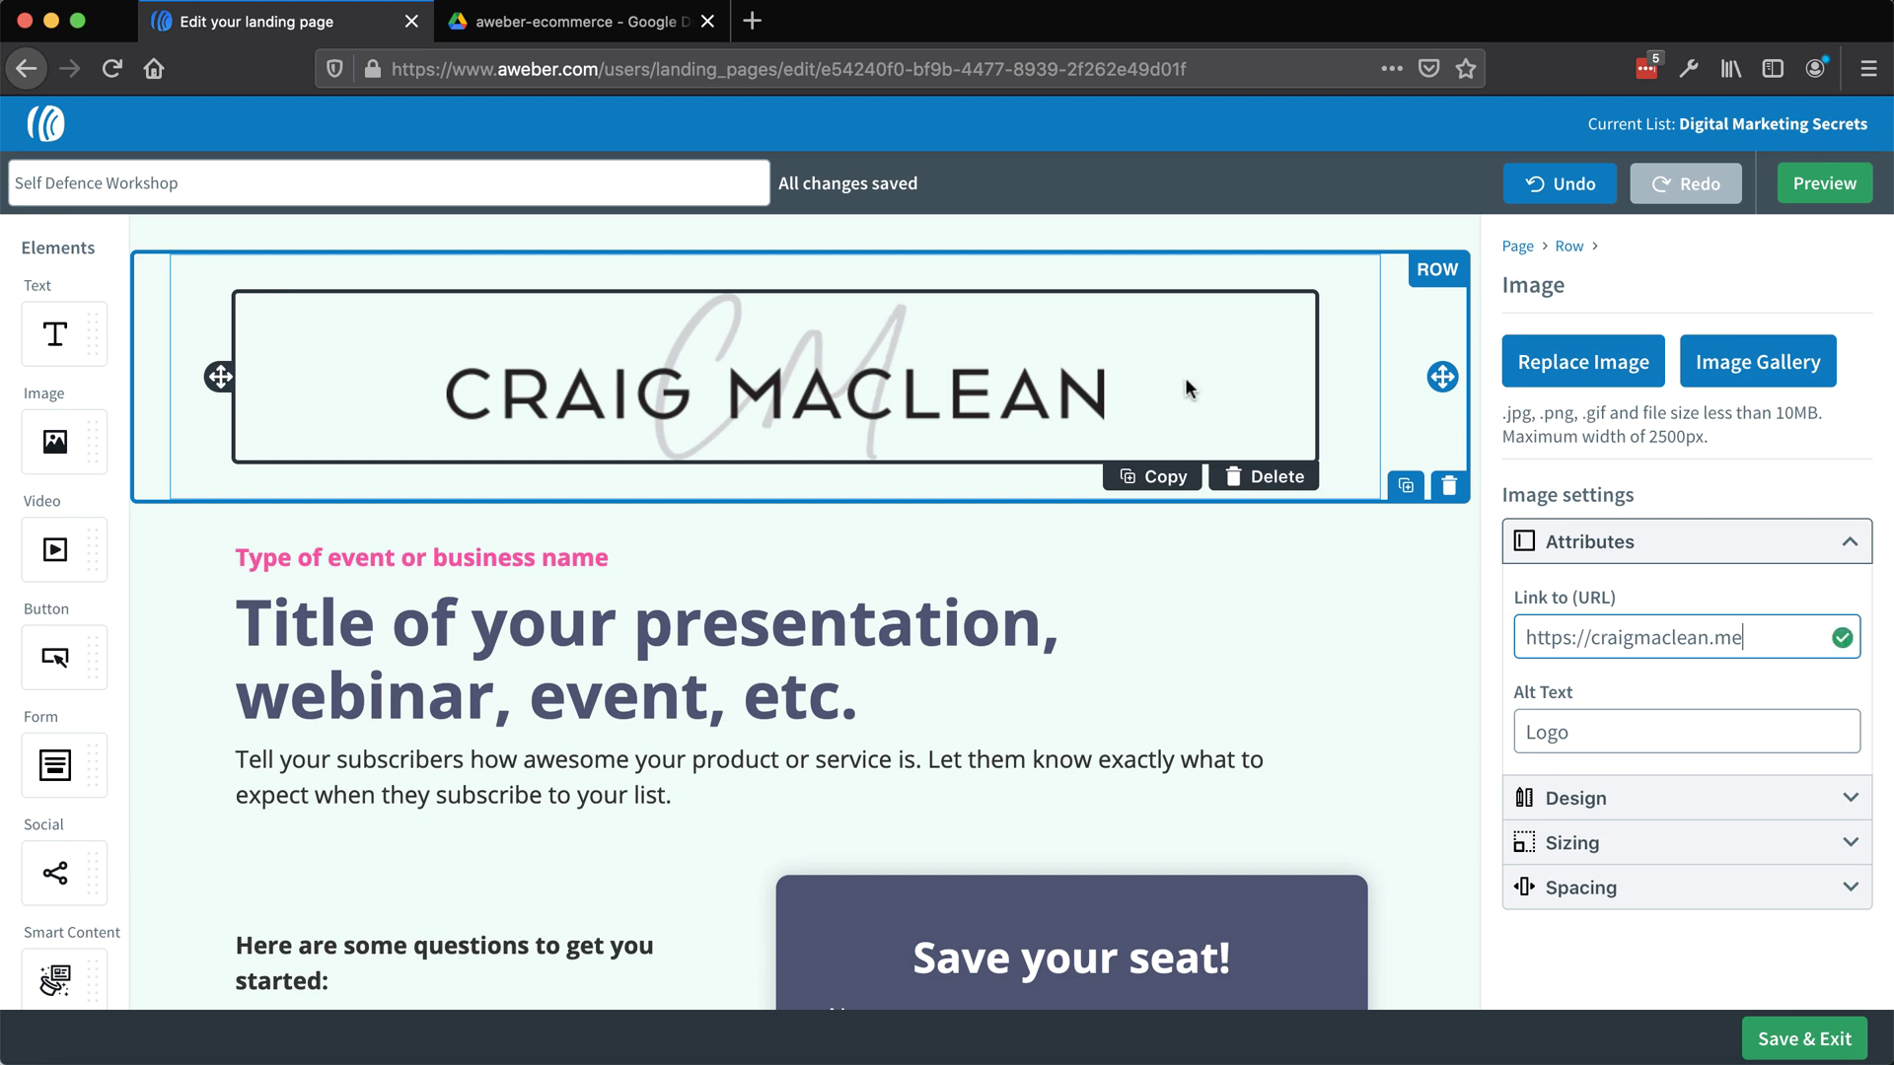
{"action": "key", "text": "Tab"}
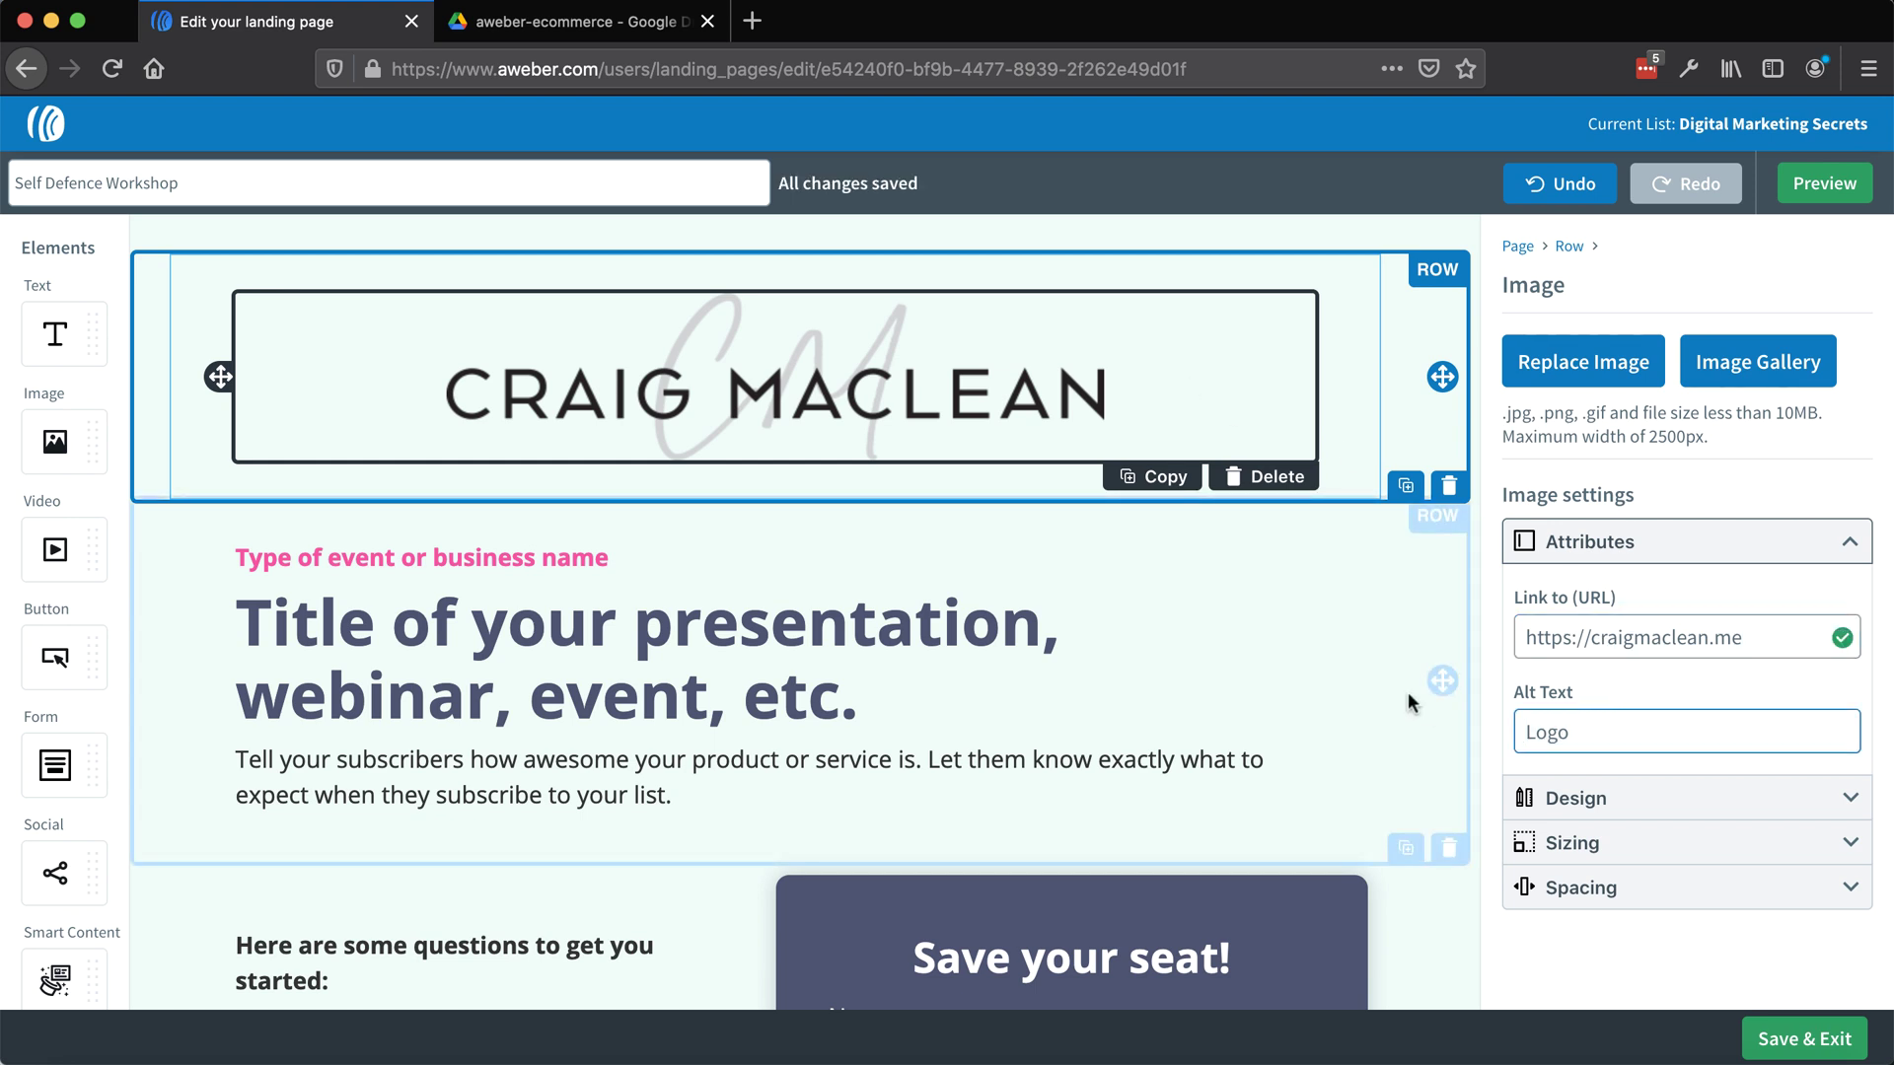
{"action": "key", "text": "BackSpace"}
{"action": "type", "text": "CraigMaclean.me"}
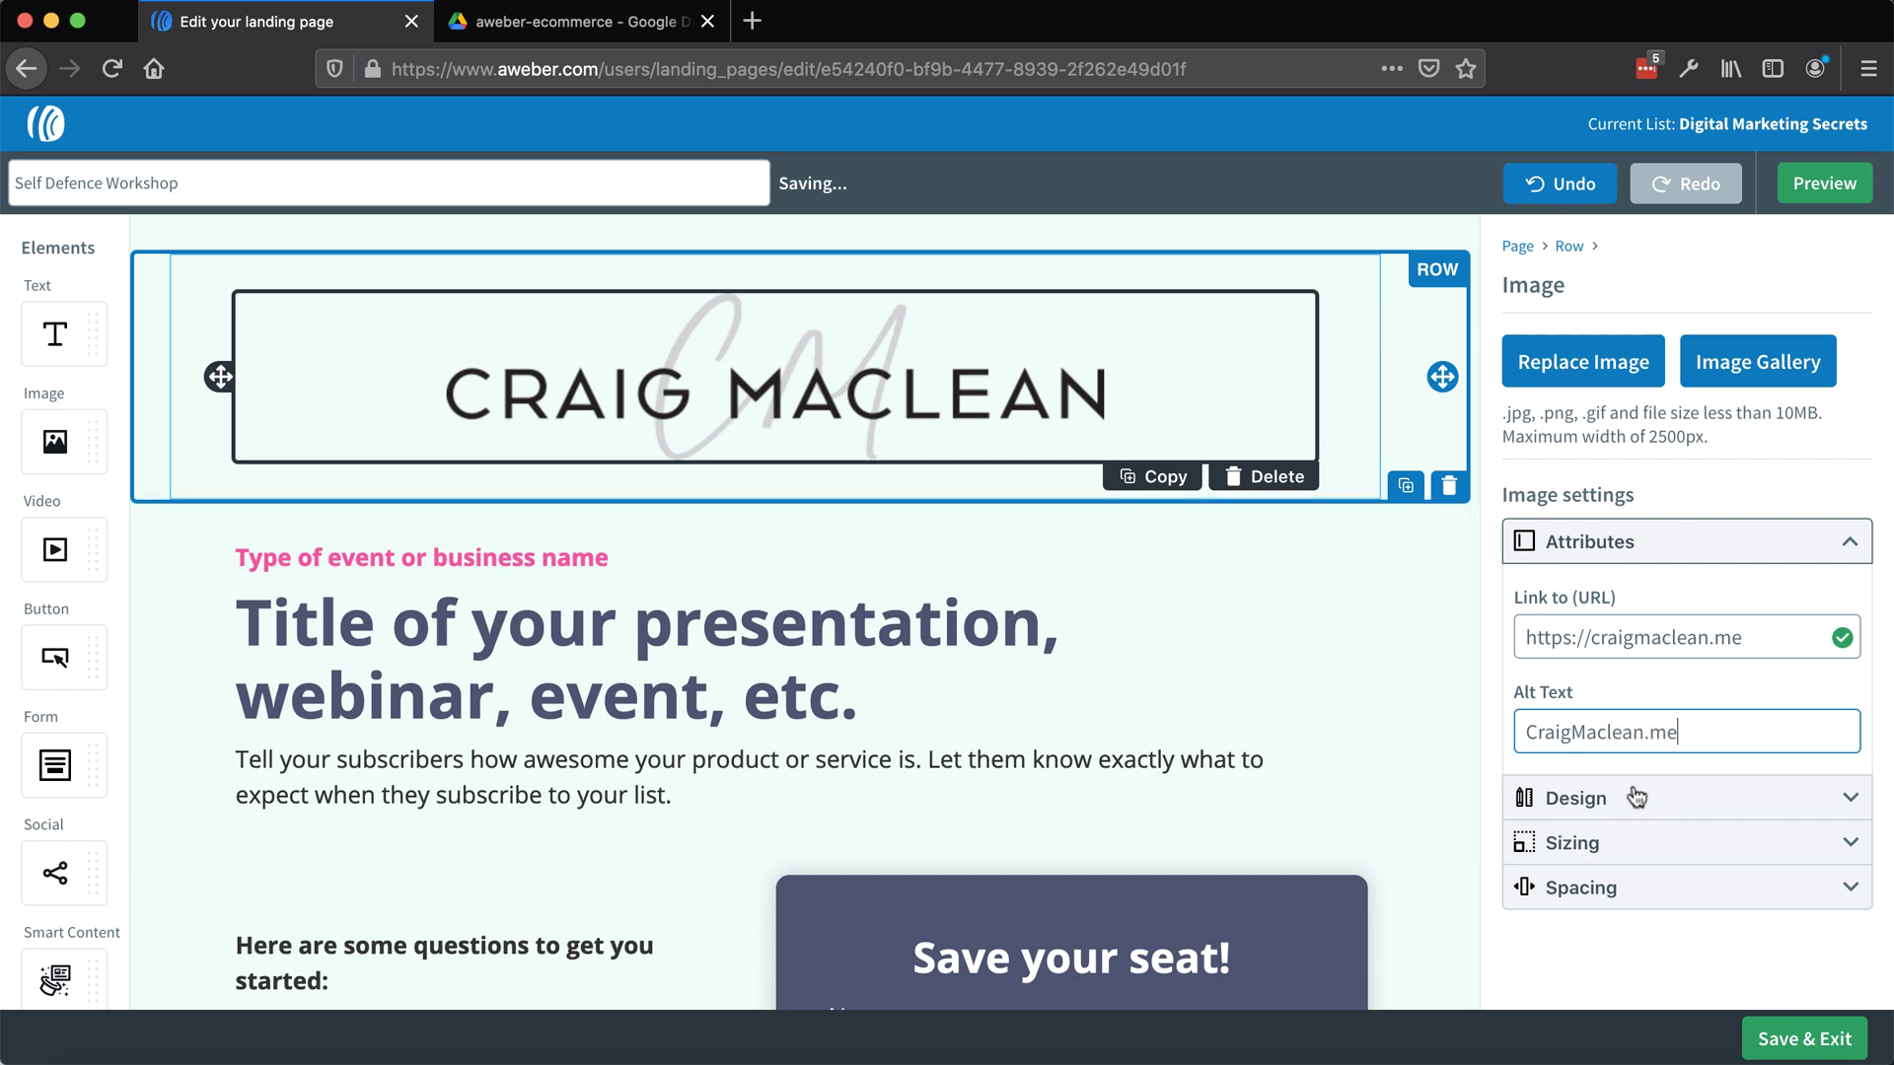
Step: Turn off auto width, resize the logo to 287×73 px, and make it full width on mobile
{"action": "left_click", "coordinate": [1614, 845]}
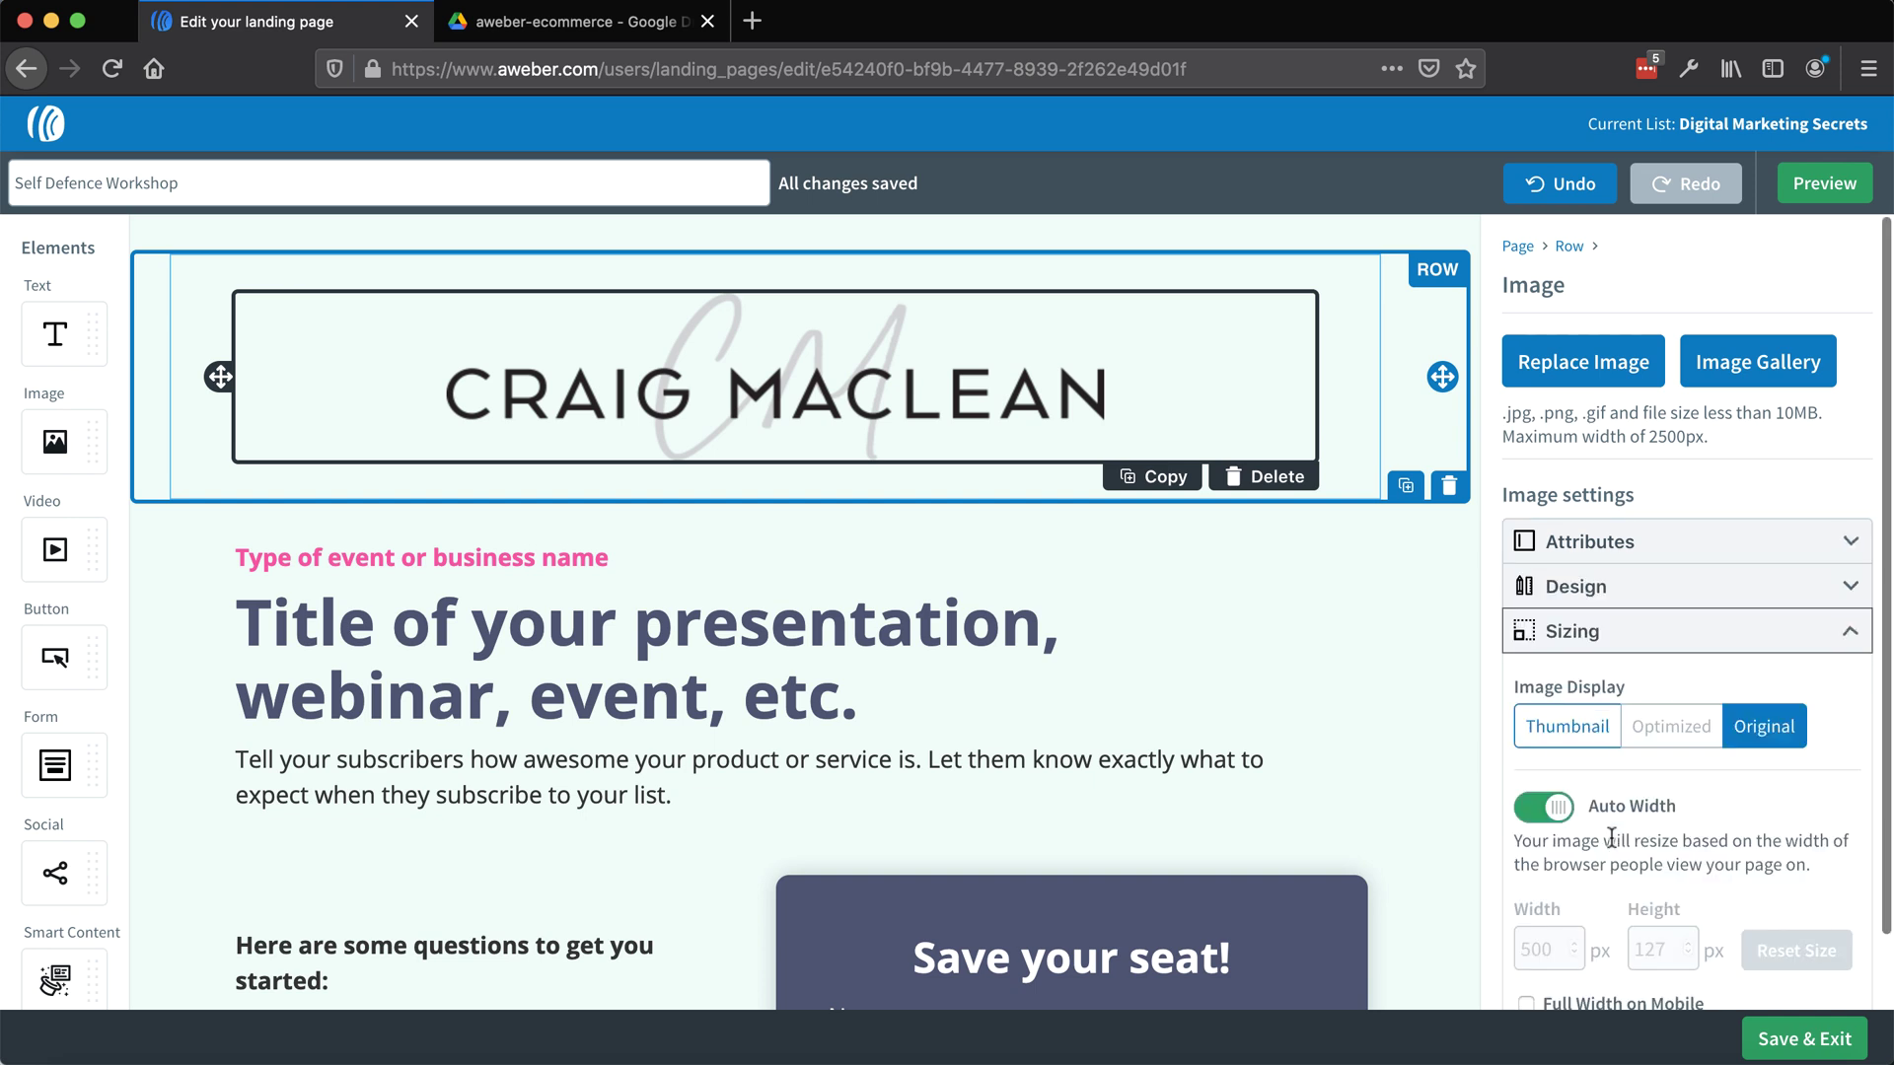
{"action": "scroll", "coordinate": [1830, 758], "scroll_direction": "down", "scroll_amount": 1}
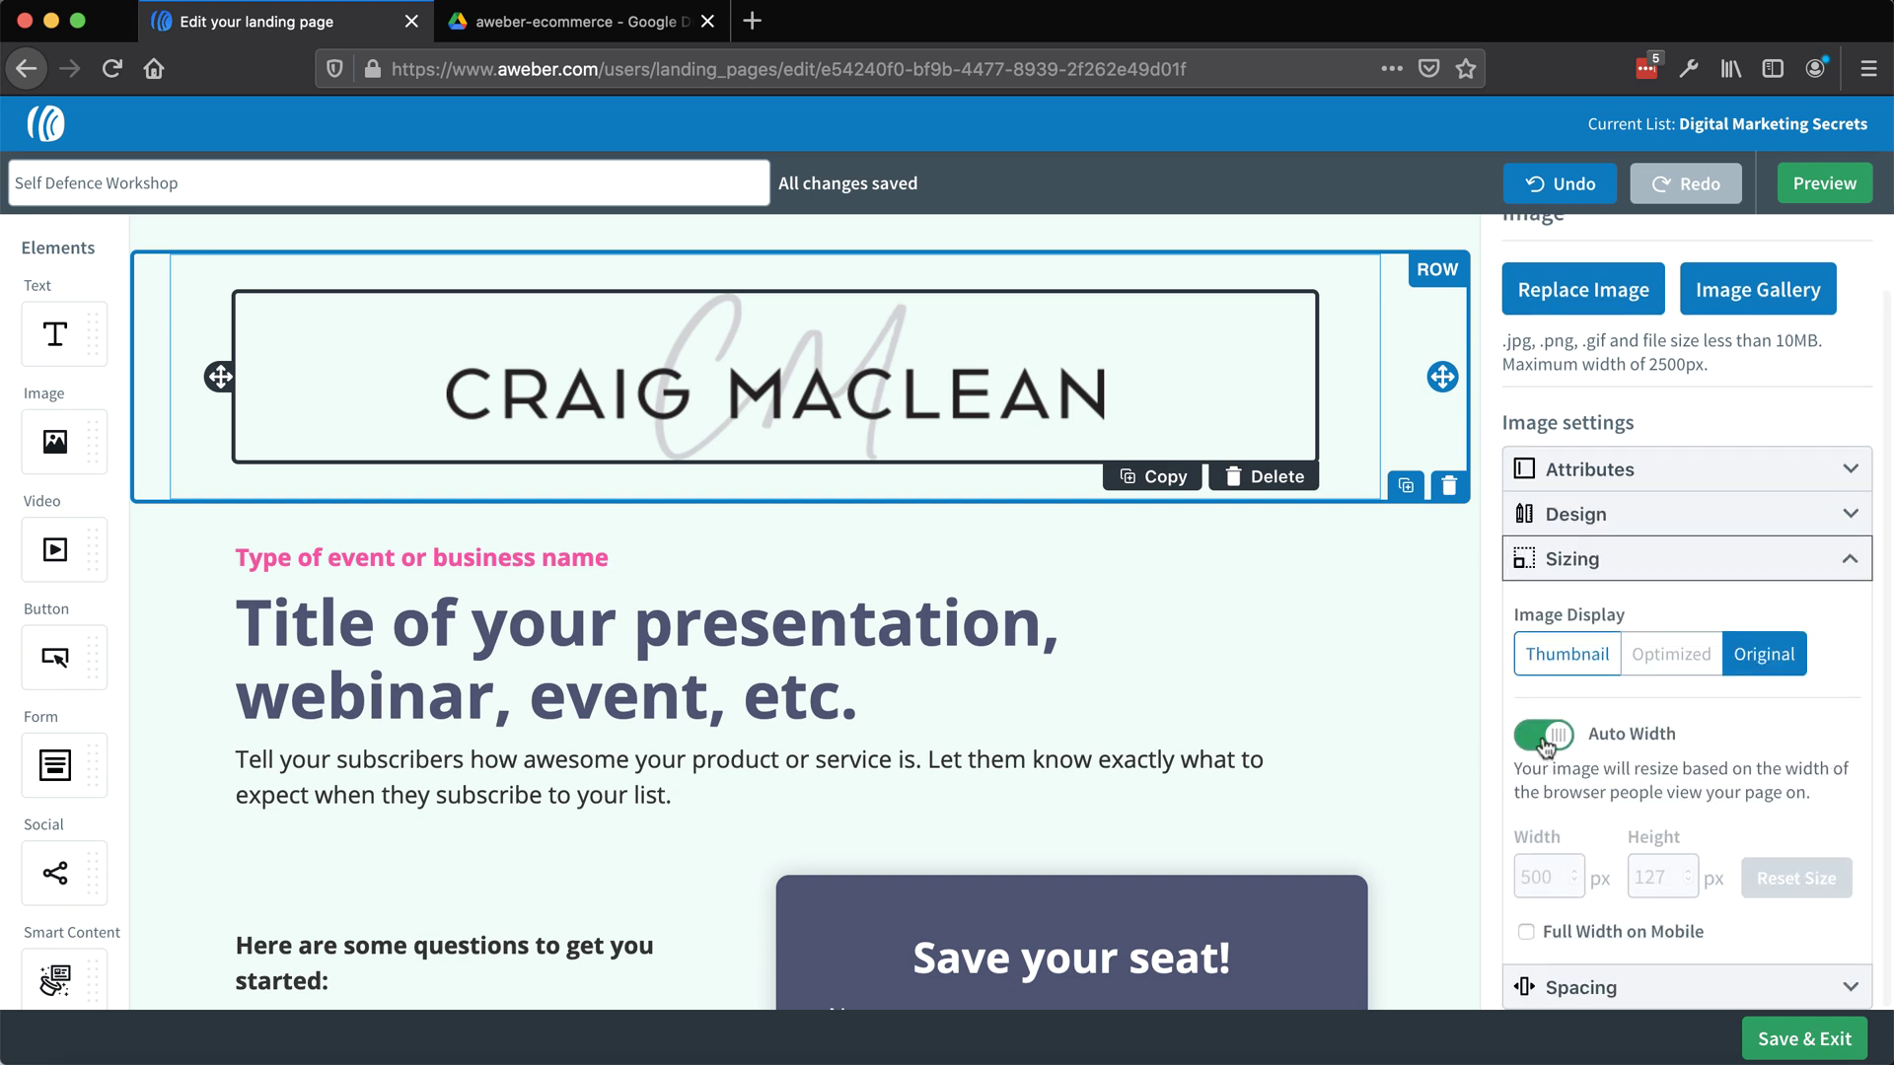
{"action": "left_click", "coordinate": [1546, 740]}
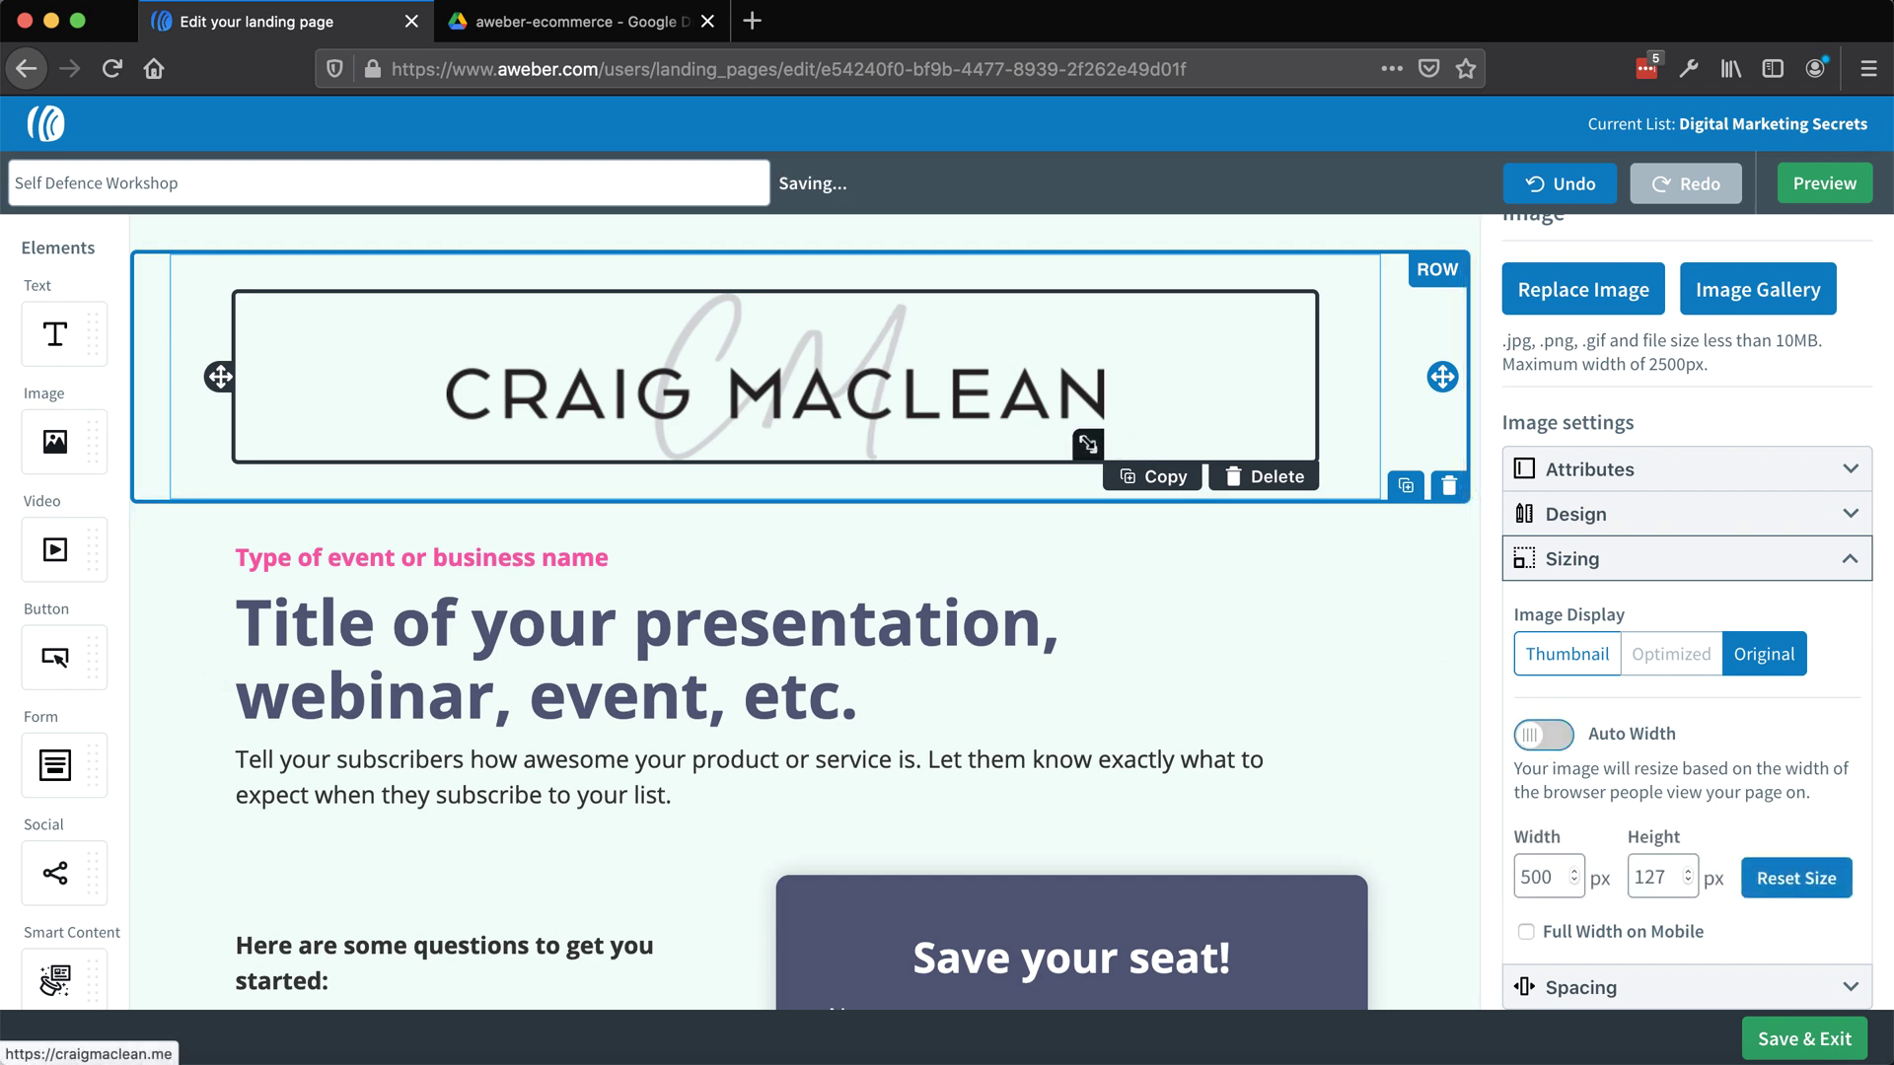
{"action": "left_click_drag", "start_coordinate": [1089, 445], "coordinate": [950, 373]}
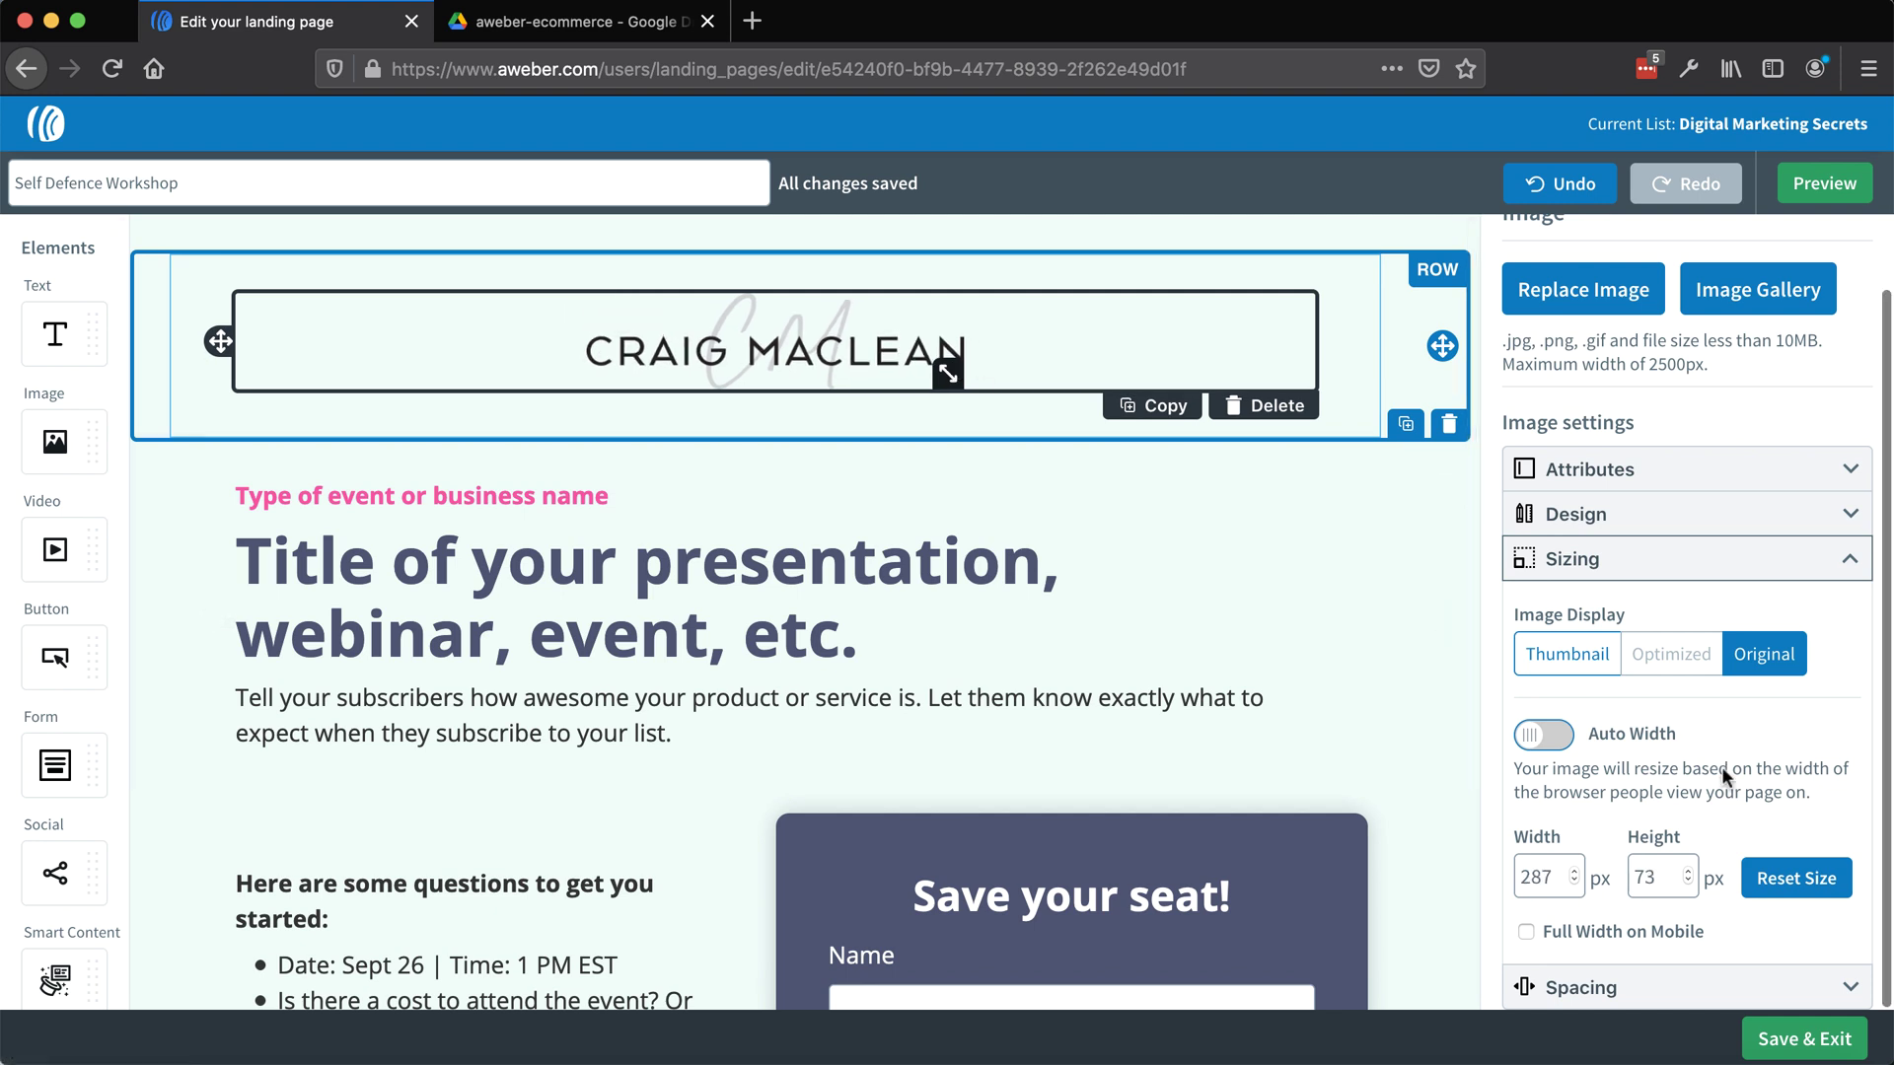
{"action": "left_click", "coordinate": [1654, 931]}
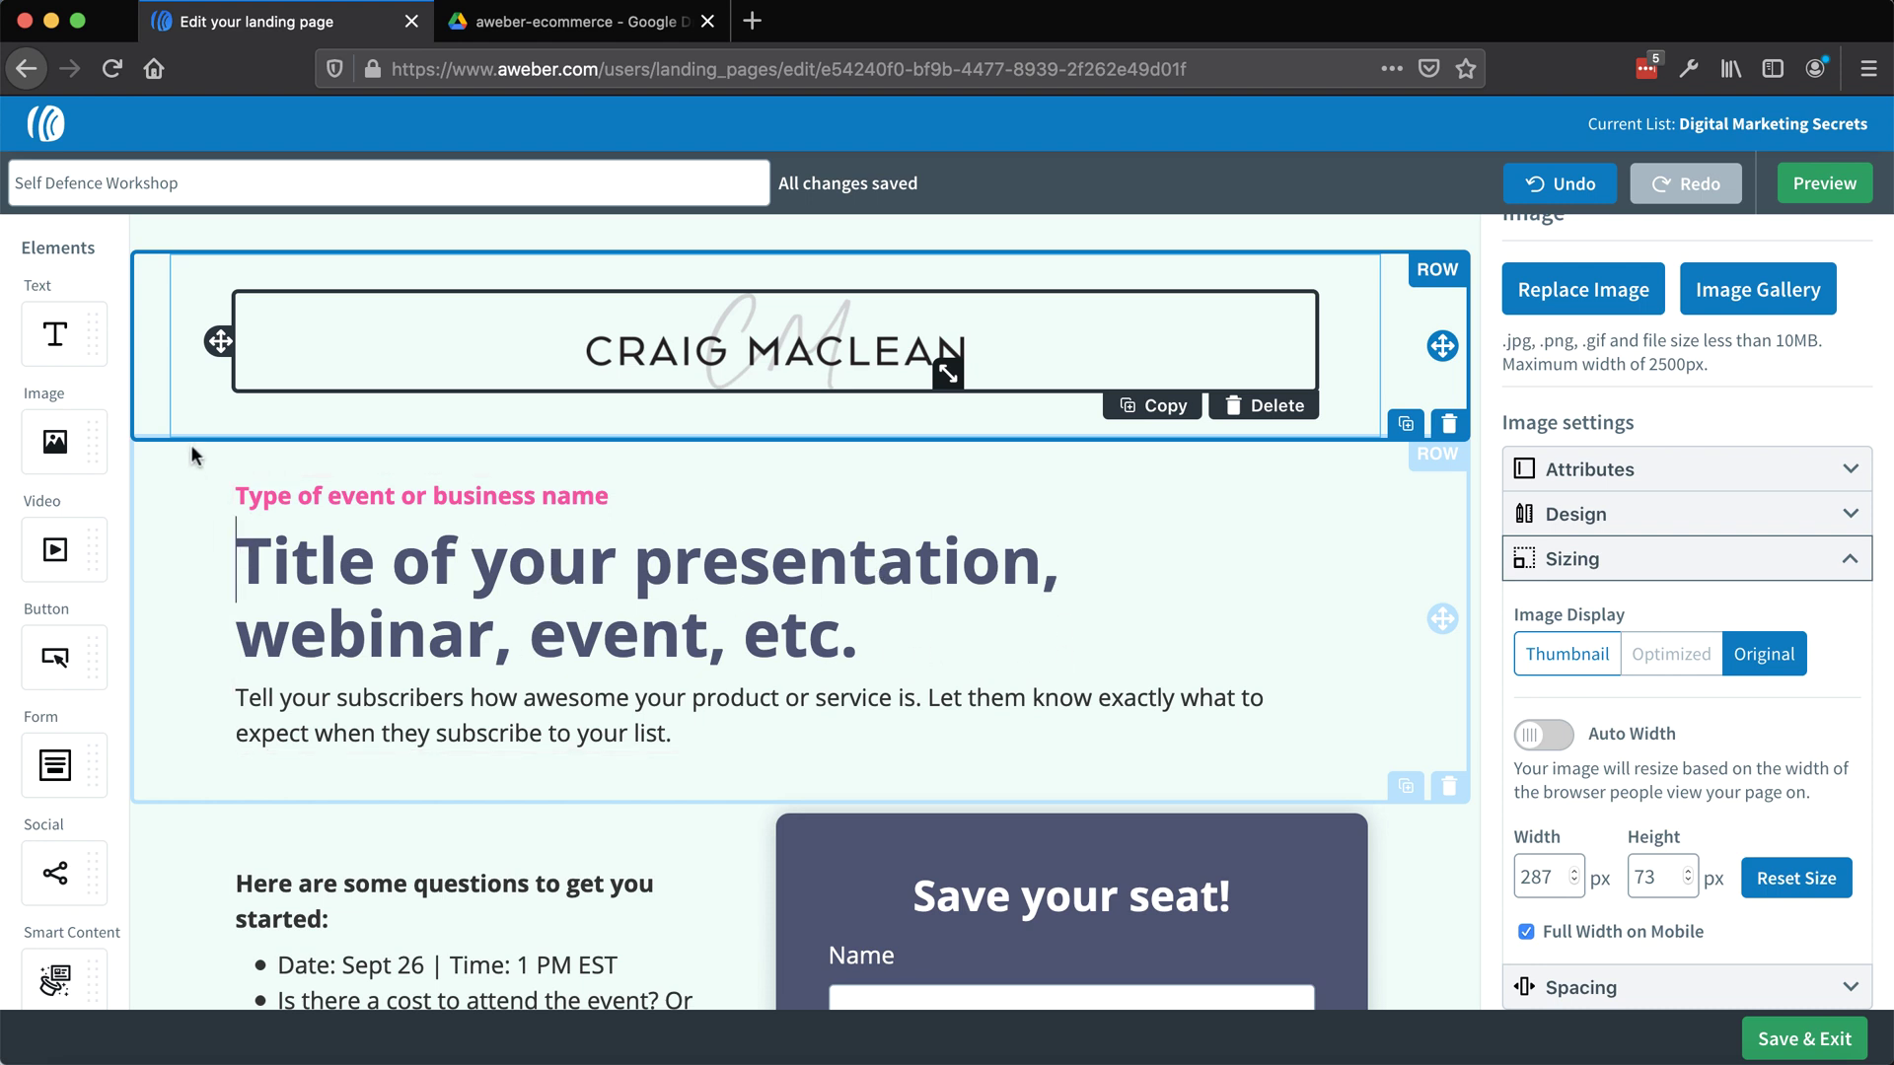
Step: Replace the placeholder header text with 'SELF DEFENCE WORKSHOP' and the pasted workshop description
{"action": "key", "text": "shift+Up"}
{"action": "key", "text": "BackSpace"}
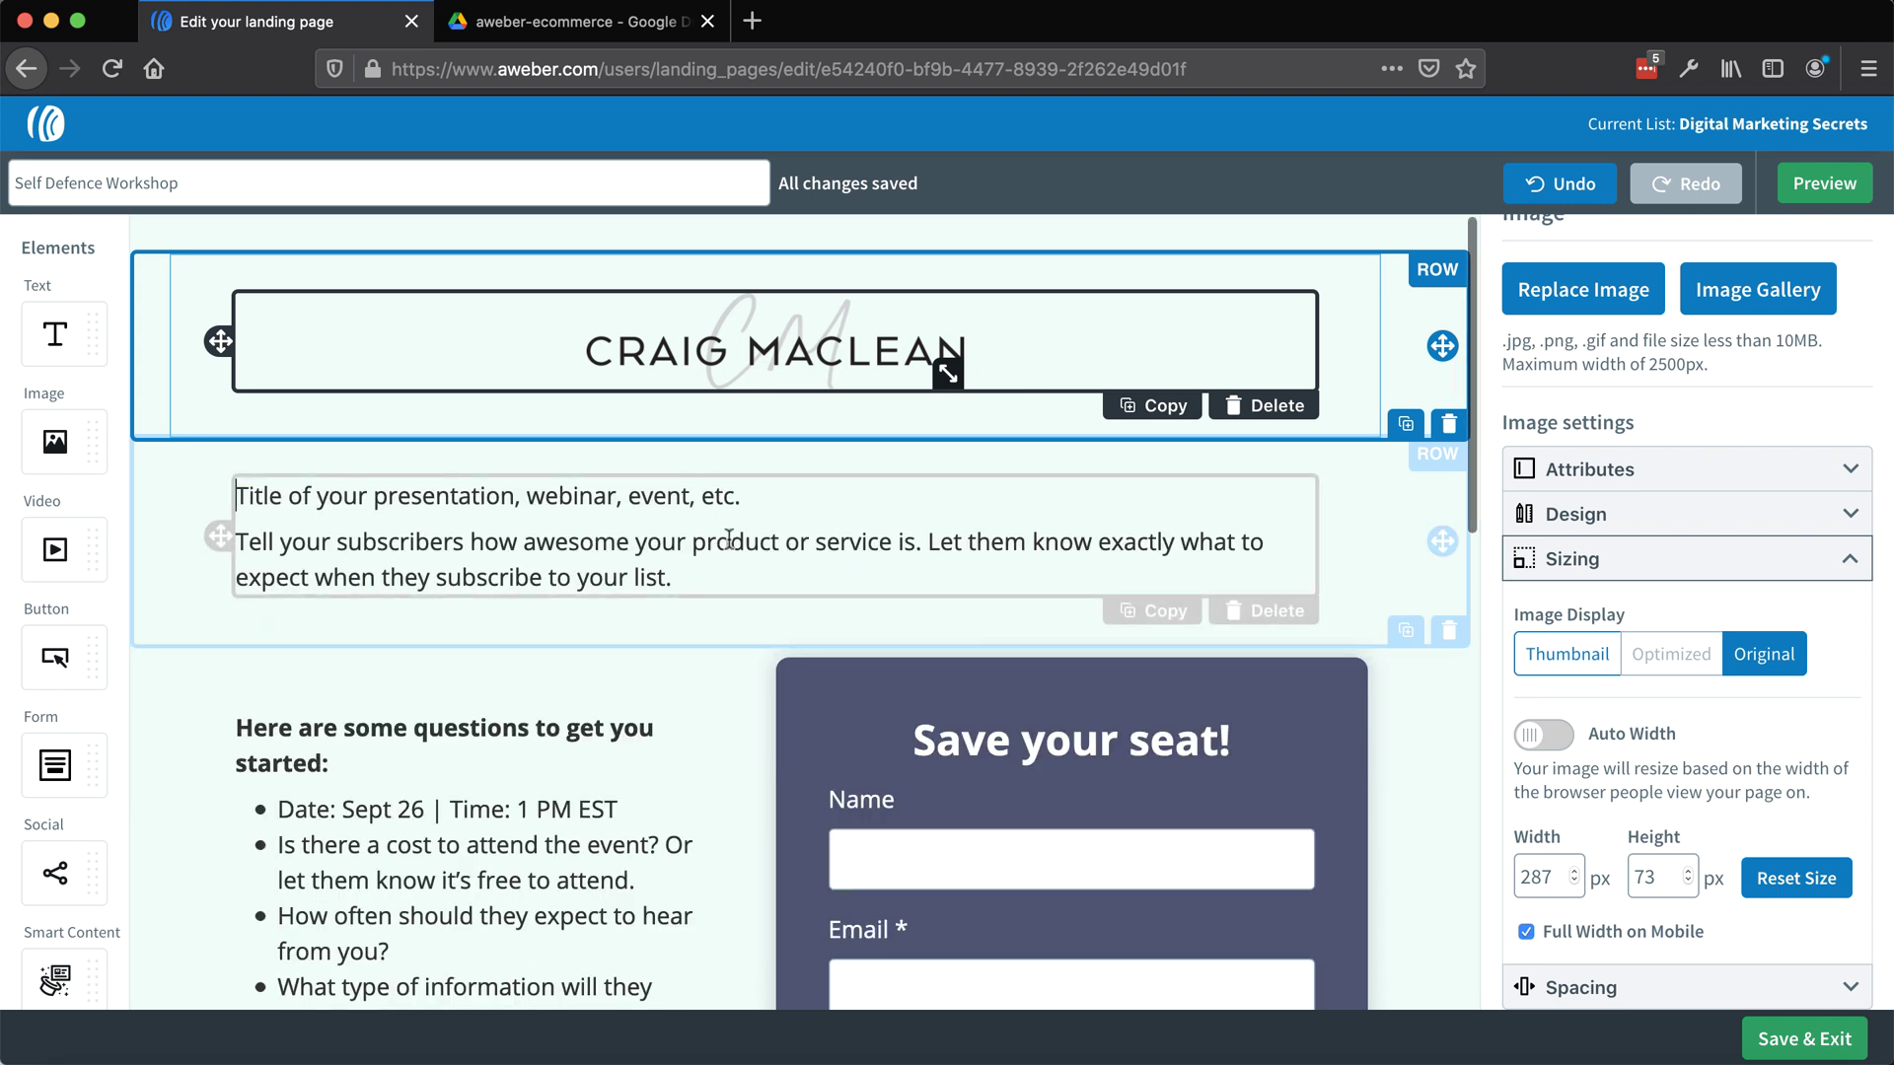
{"action": "left_click_drag", "start_coordinate": [797, 495], "coordinate": [702, 495]}
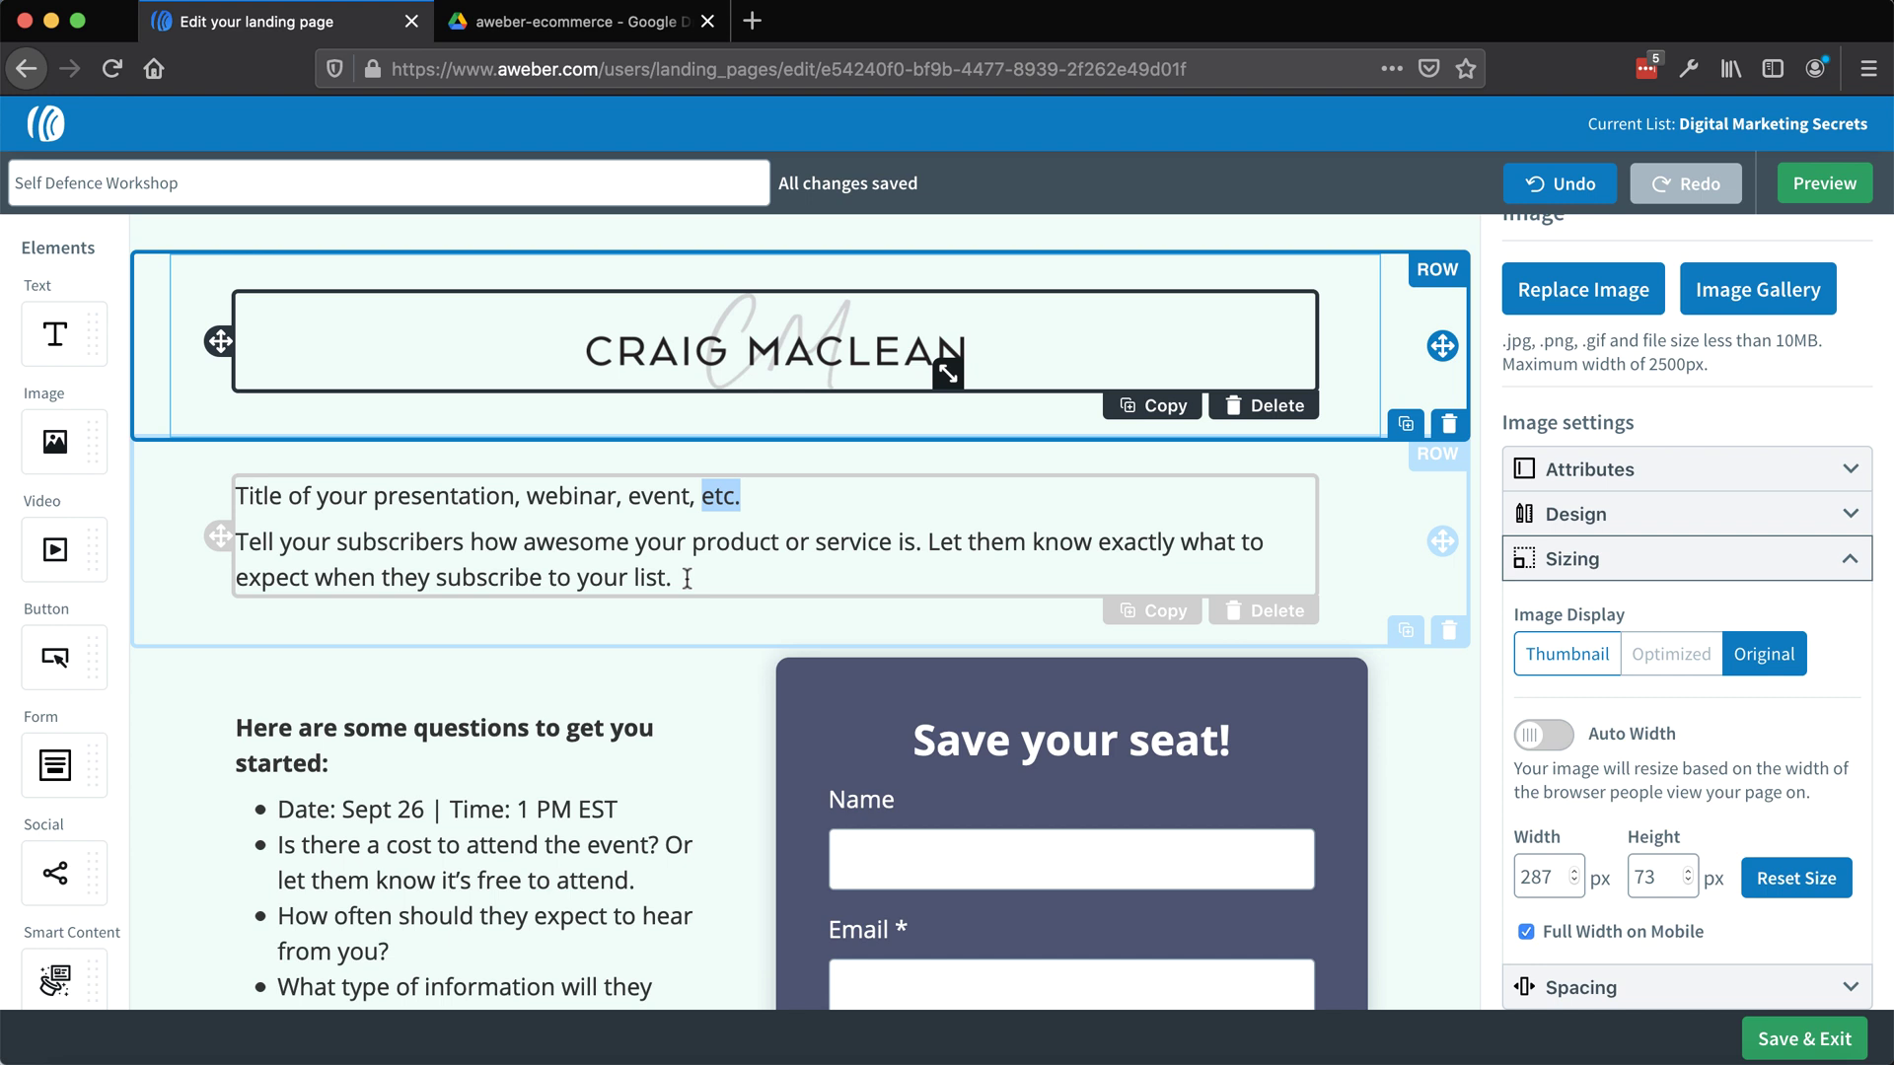
{"action": "key", "text": "ctrl+a"}
{"action": "key", "text": "BackSpace"}
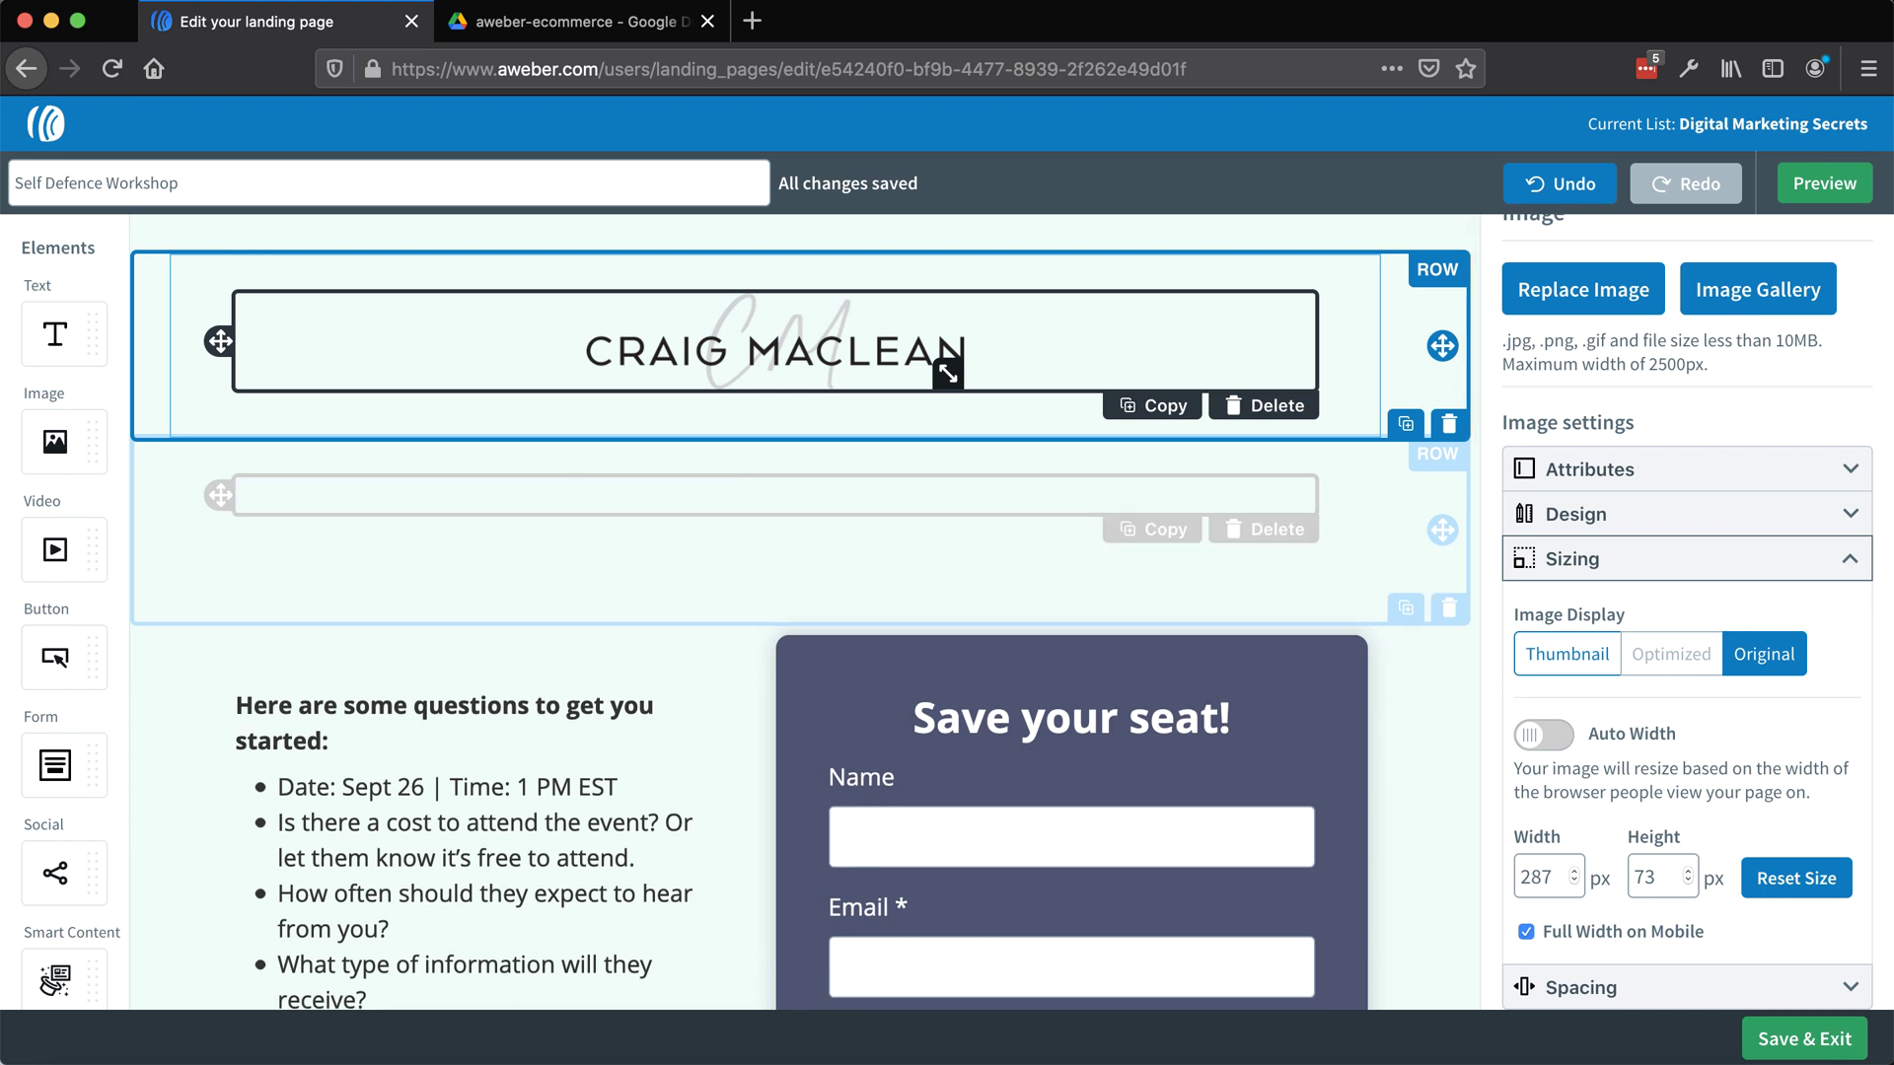
{"action": "type", "text": "SELF DEFENCE WORKSHOP"}
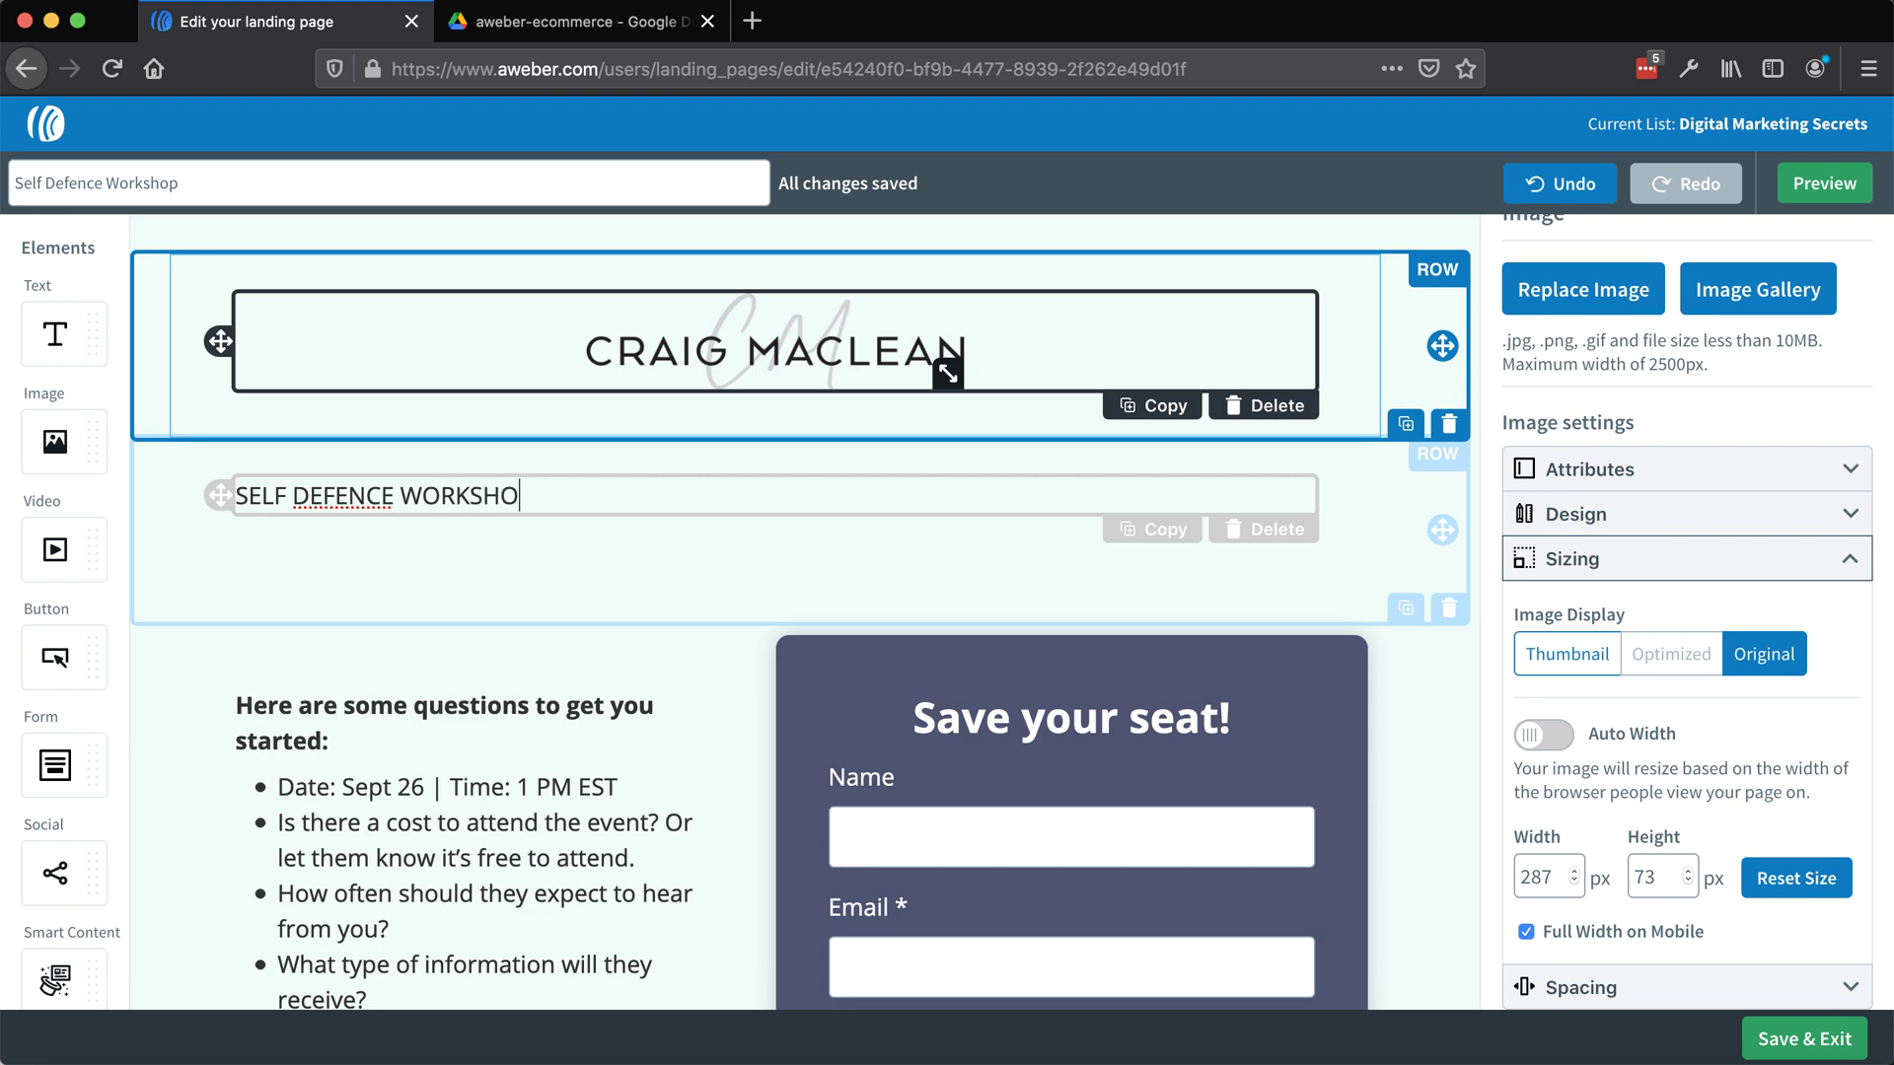
{"action": "key", "text": "Return"}
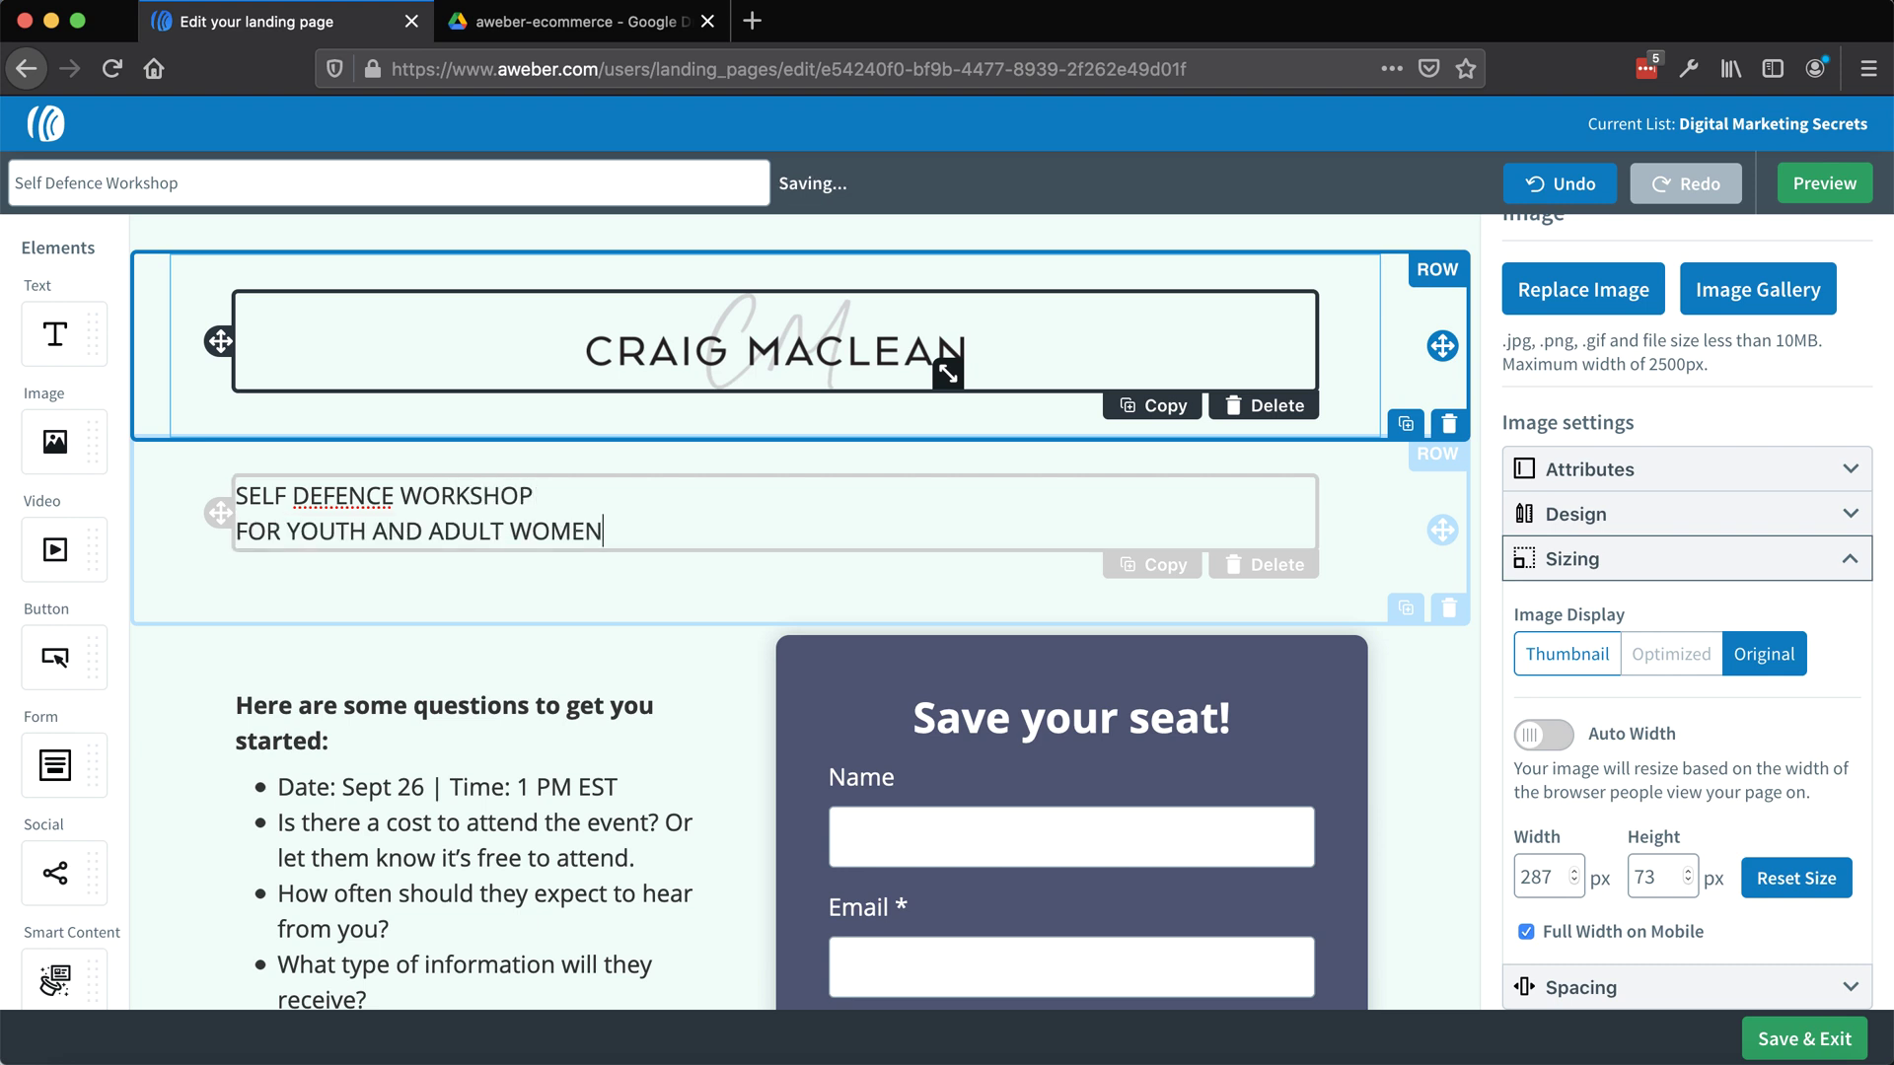
{"action": "key", "text": "Return"}
{"action": "key", "text": "Return"}
{"action": "type", "text": "Learn real-life, hands-on self defence techniques from a Professional Mixed Martial Arts fighter and instructor."}
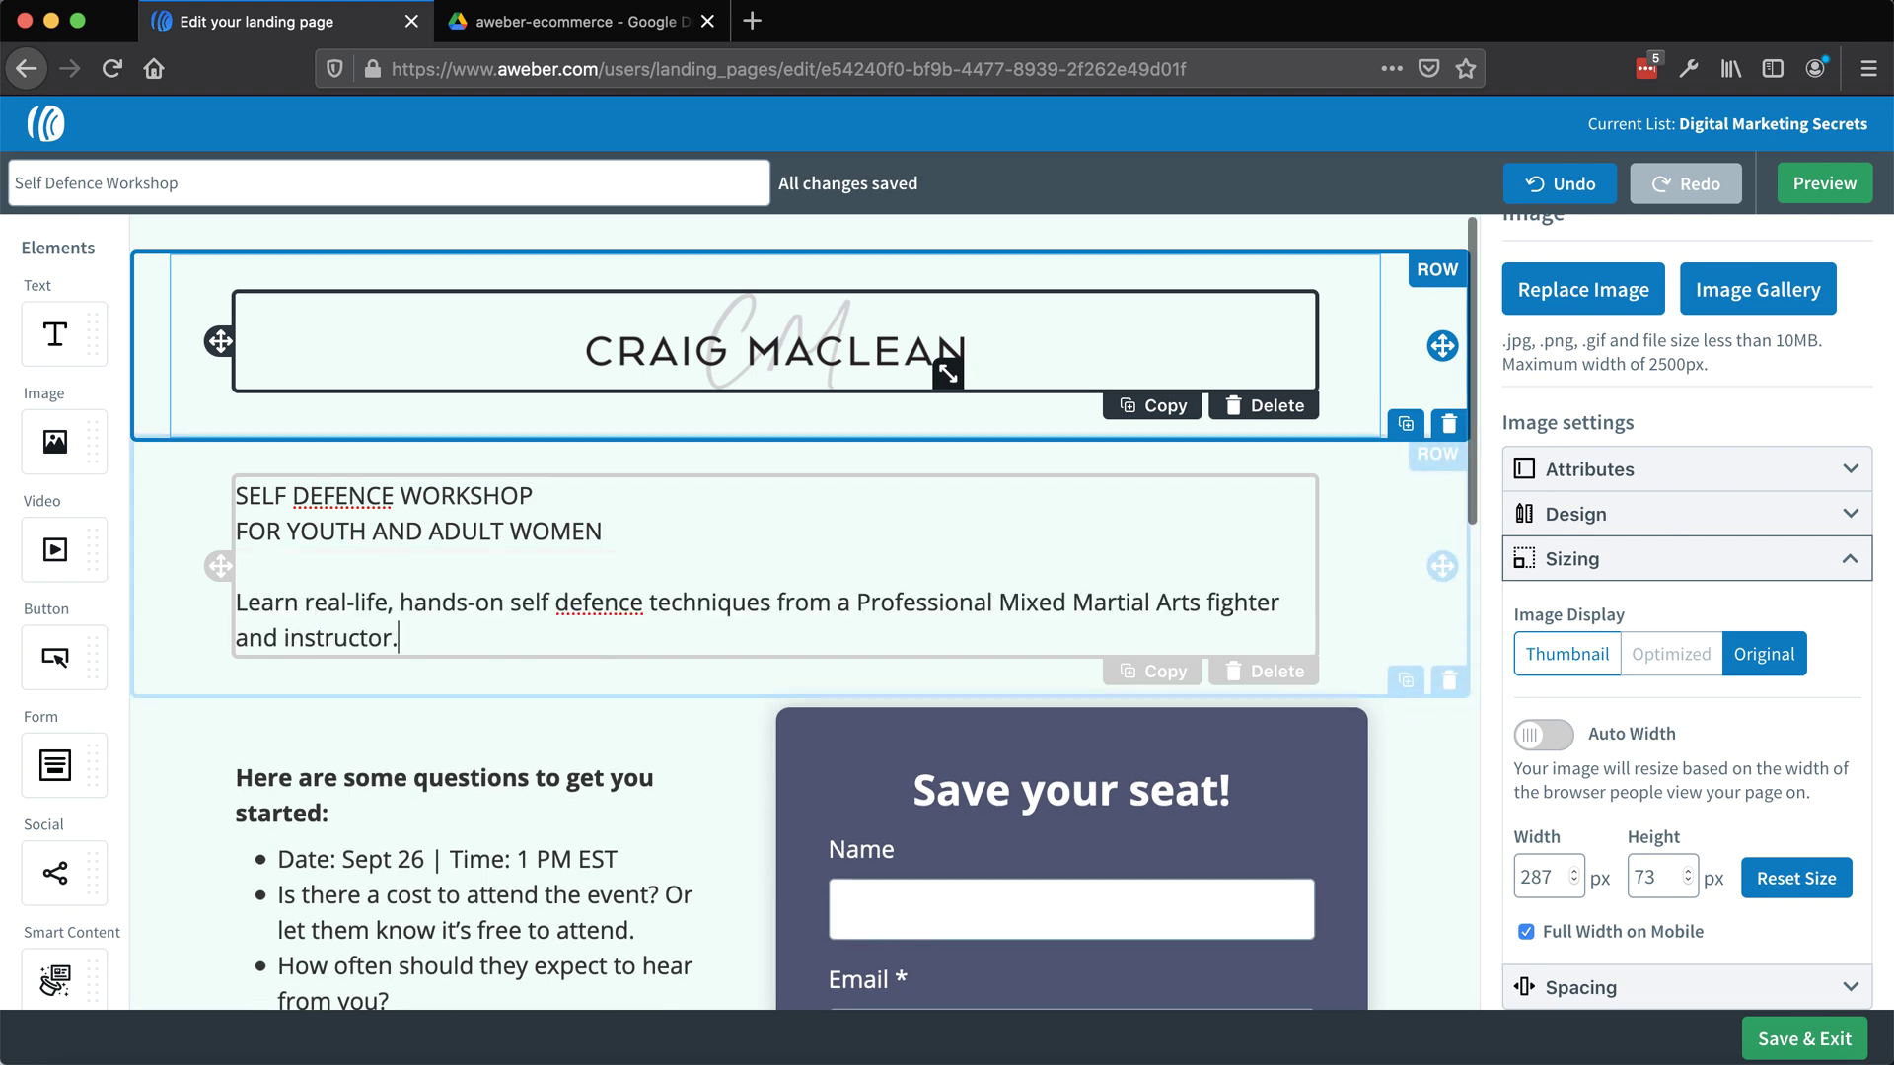
Step: Format the SELF DEFENCE WORKSHOP title as Heading 1 at size 36
{"action": "left_click", "coordinate": [538, 498]}
{"action": "left_click_drag", "start_coordinate": [534, 491], "coordinate": [94, 446]}
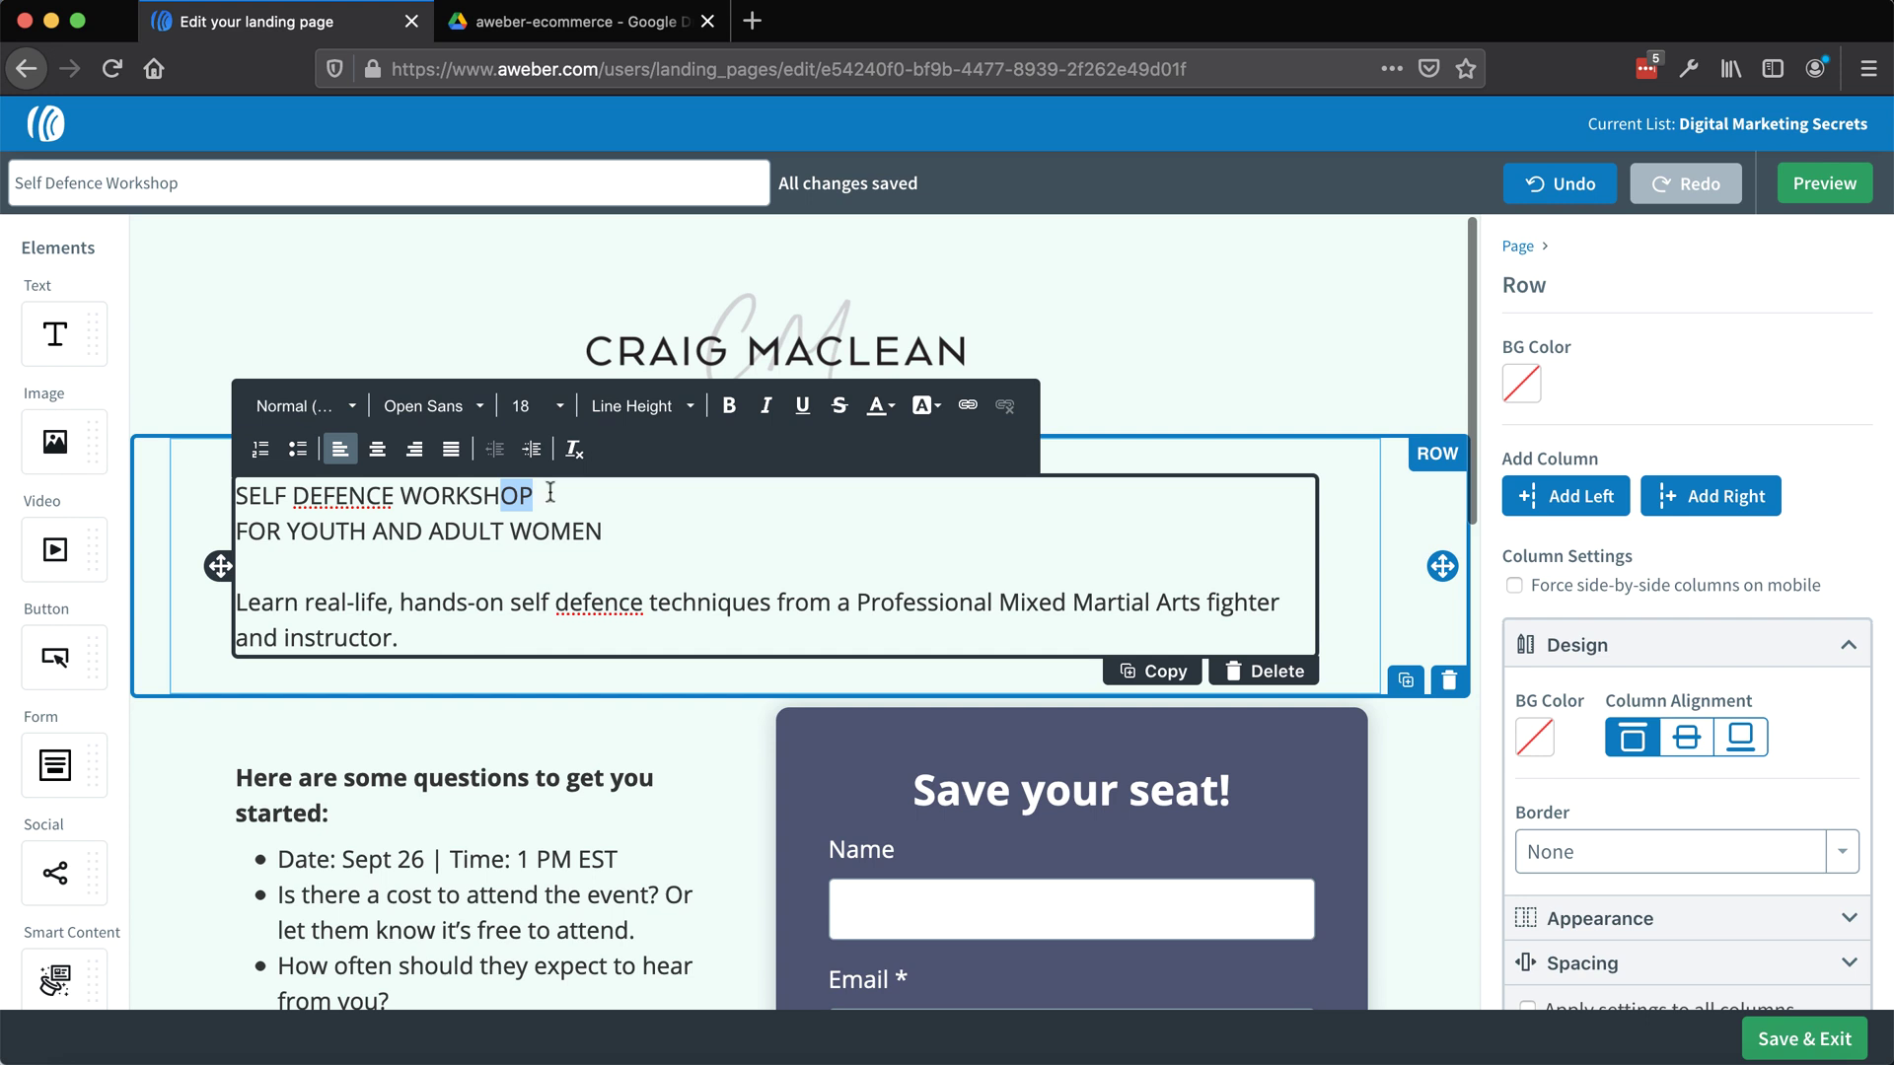
{"action": "triple_click", "coordinate": [619, 503]}
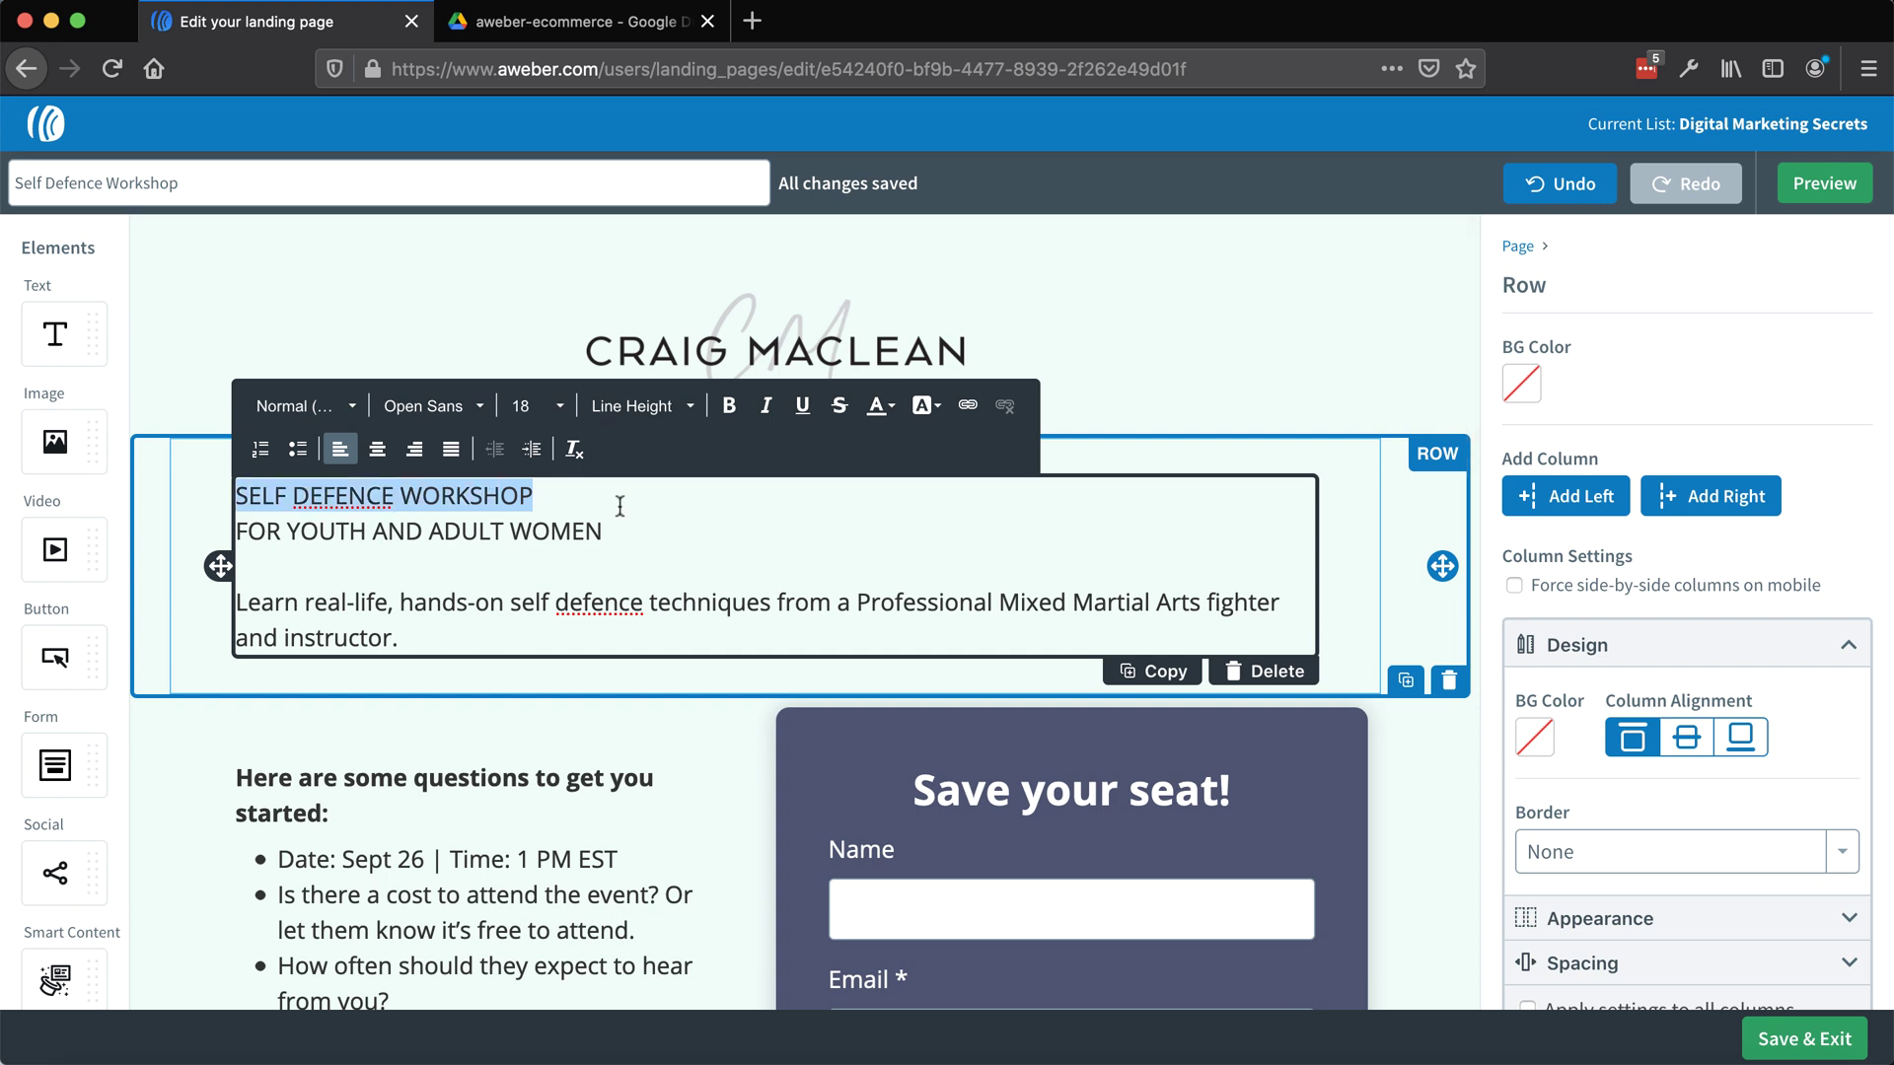
{"action": "left_click", "coordinate": [348, 414]}
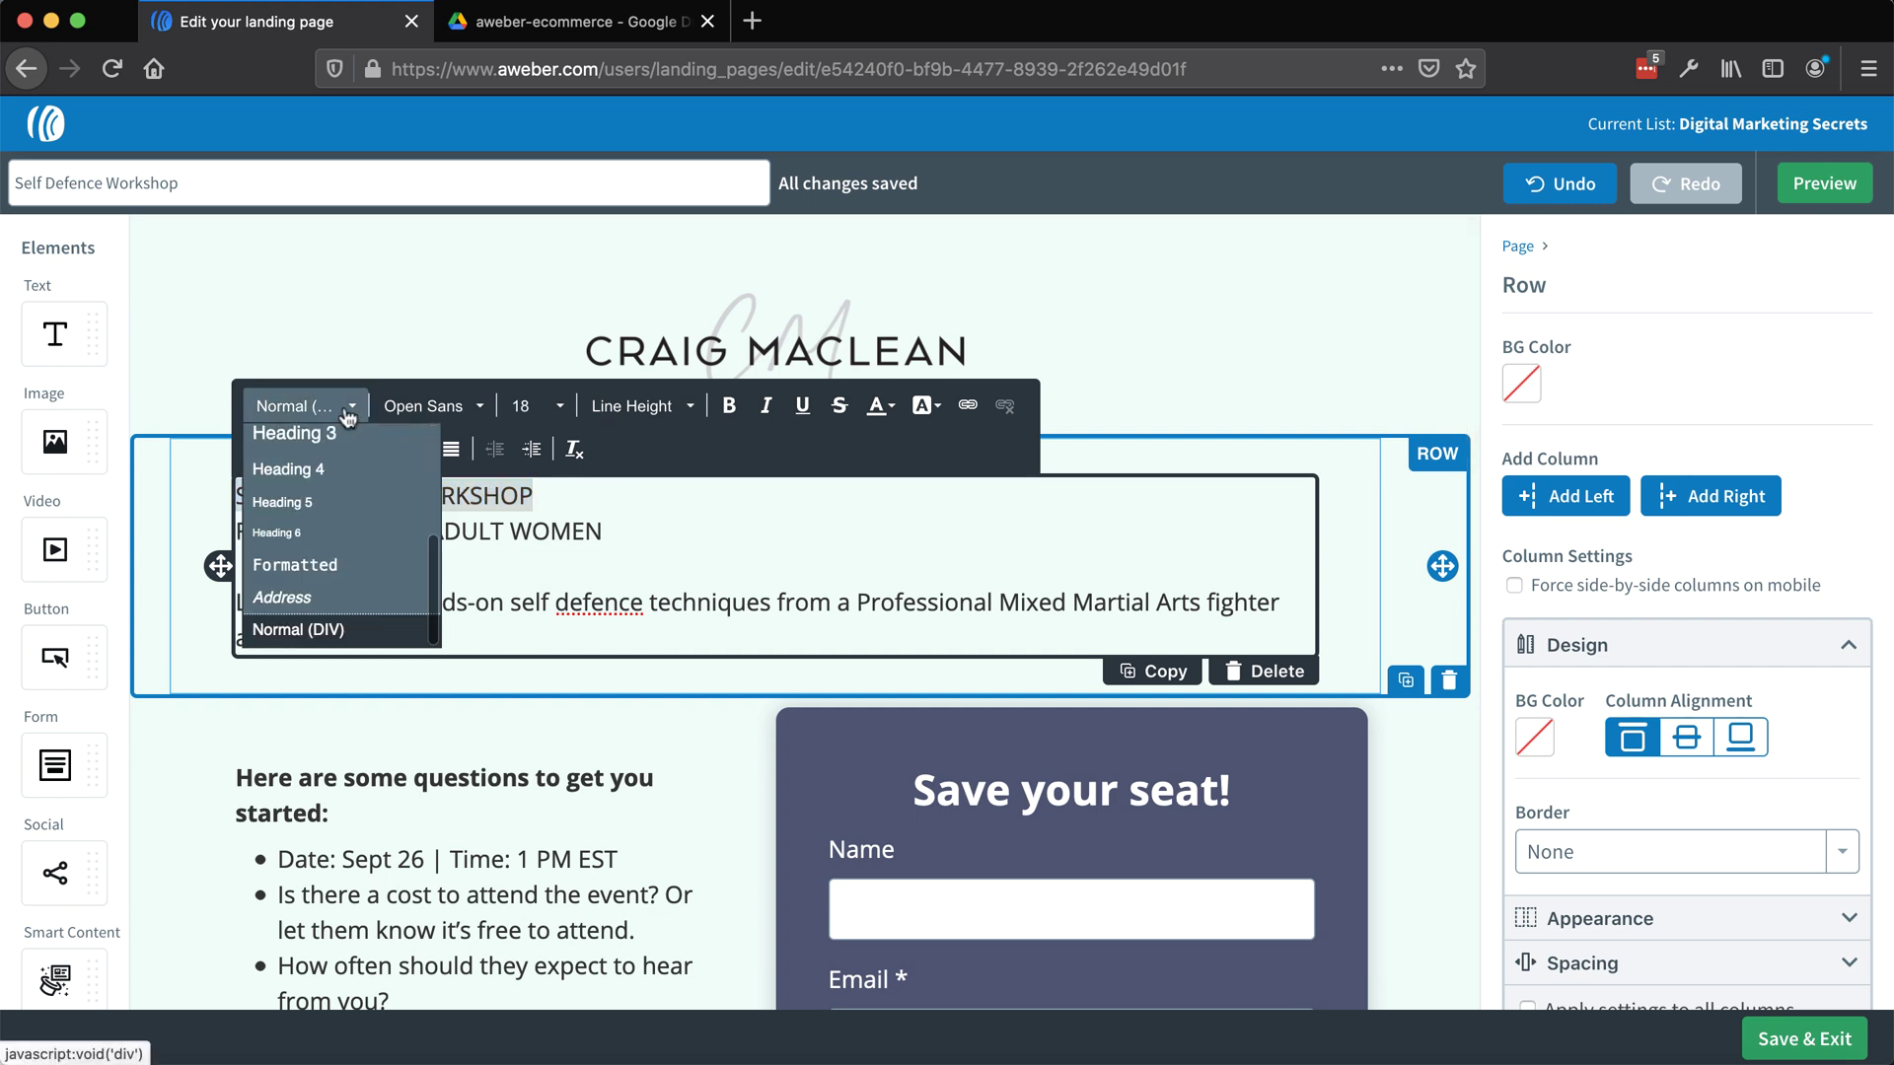
{"action": "scroll", "coordinate": [334, 505], "scroll_direction": "up", "scroll_amount": 1}
{"action": "scroll", "coordinate": [333, 505], "scroll_direction": "up", "scroll_amount": 2}
{"action": "left_click", "coordinate": [325, 481]}
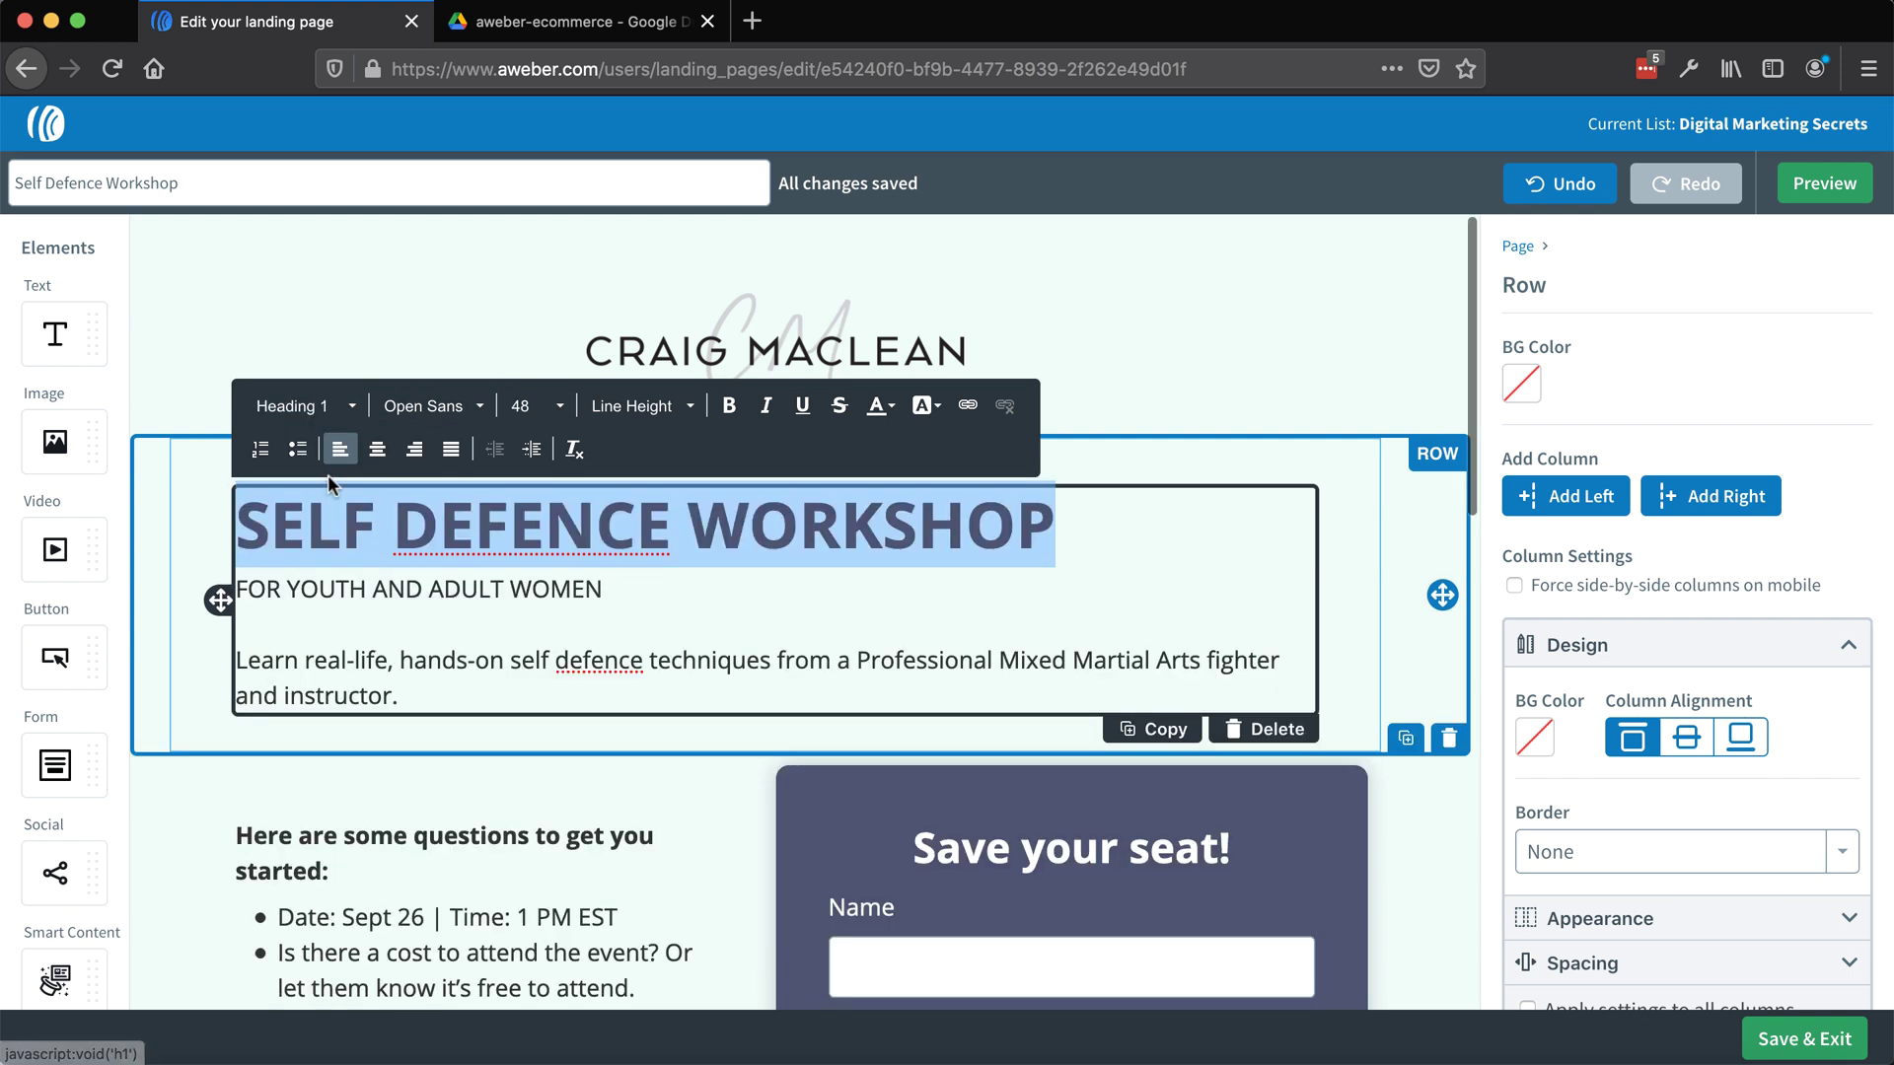
{"action": "left_click", "coordinate": [533, 407]}
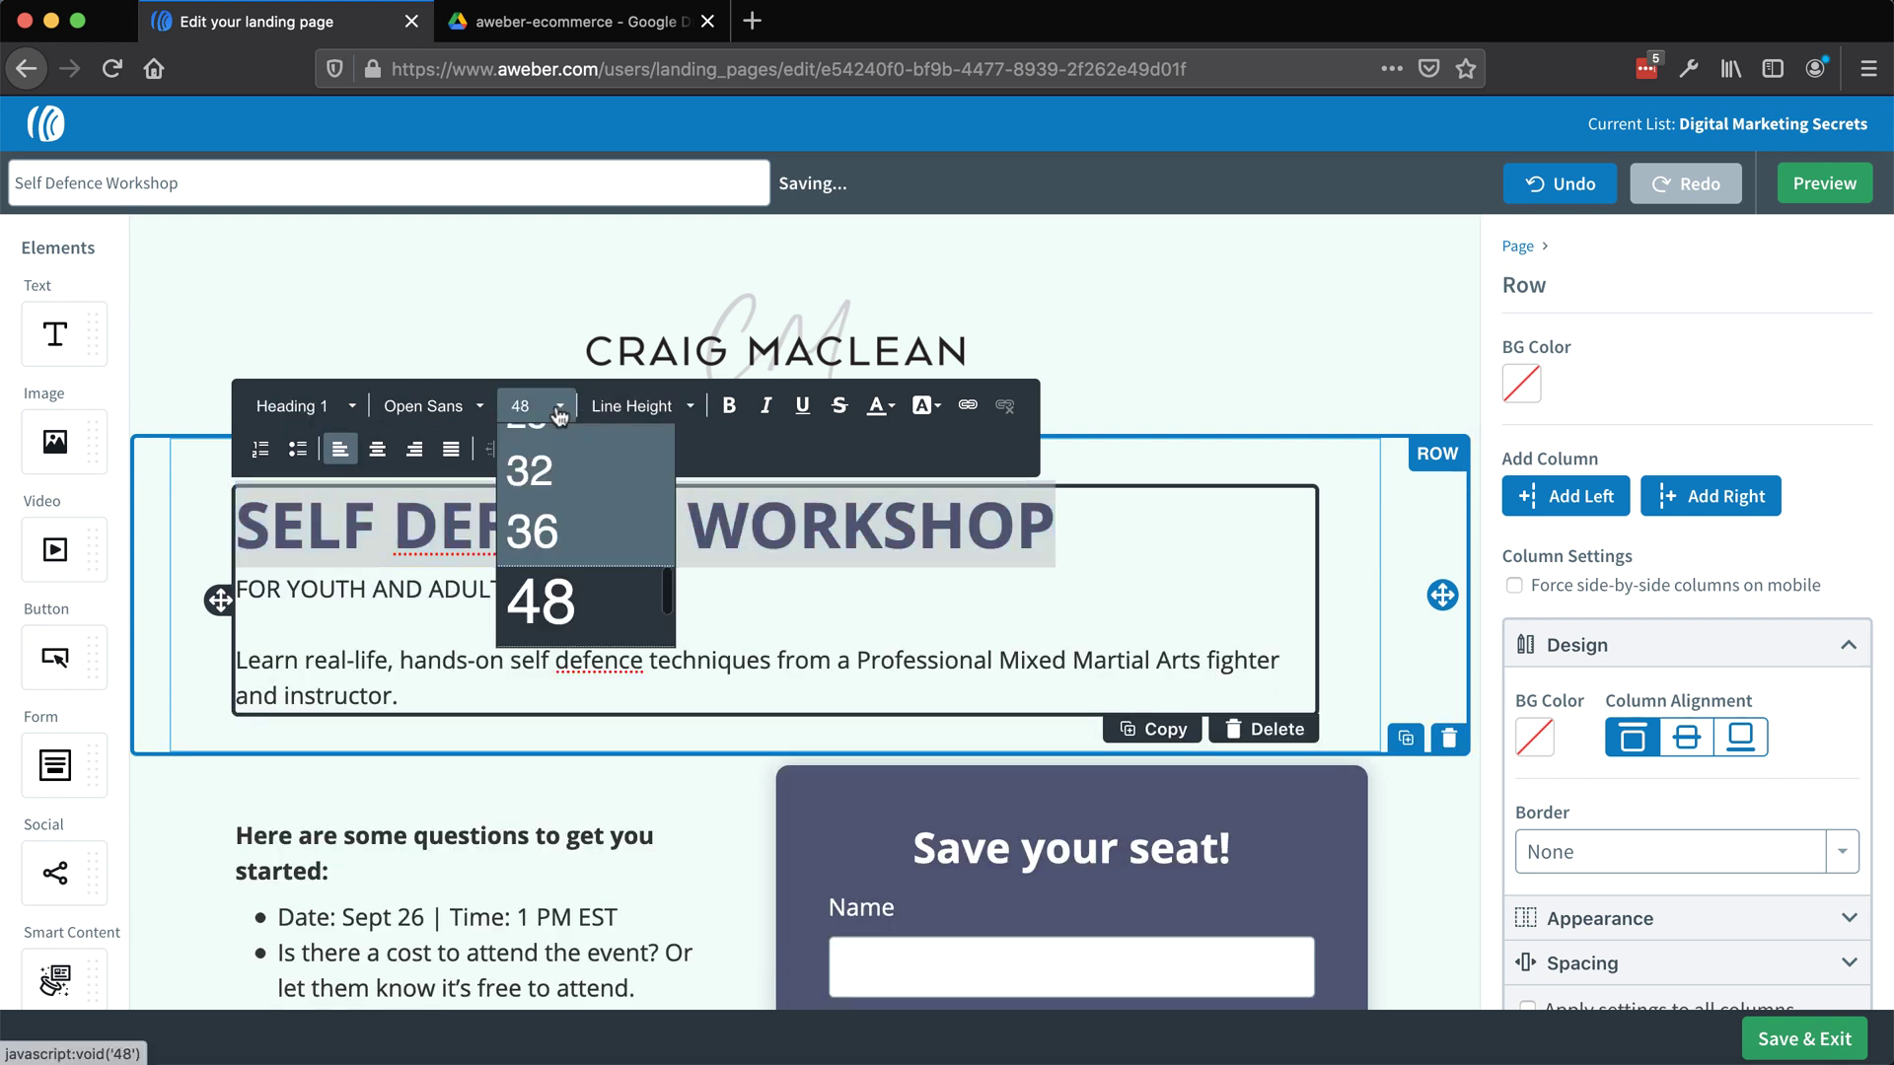
{"action": "left_click", "coordinate": [535, 529]}
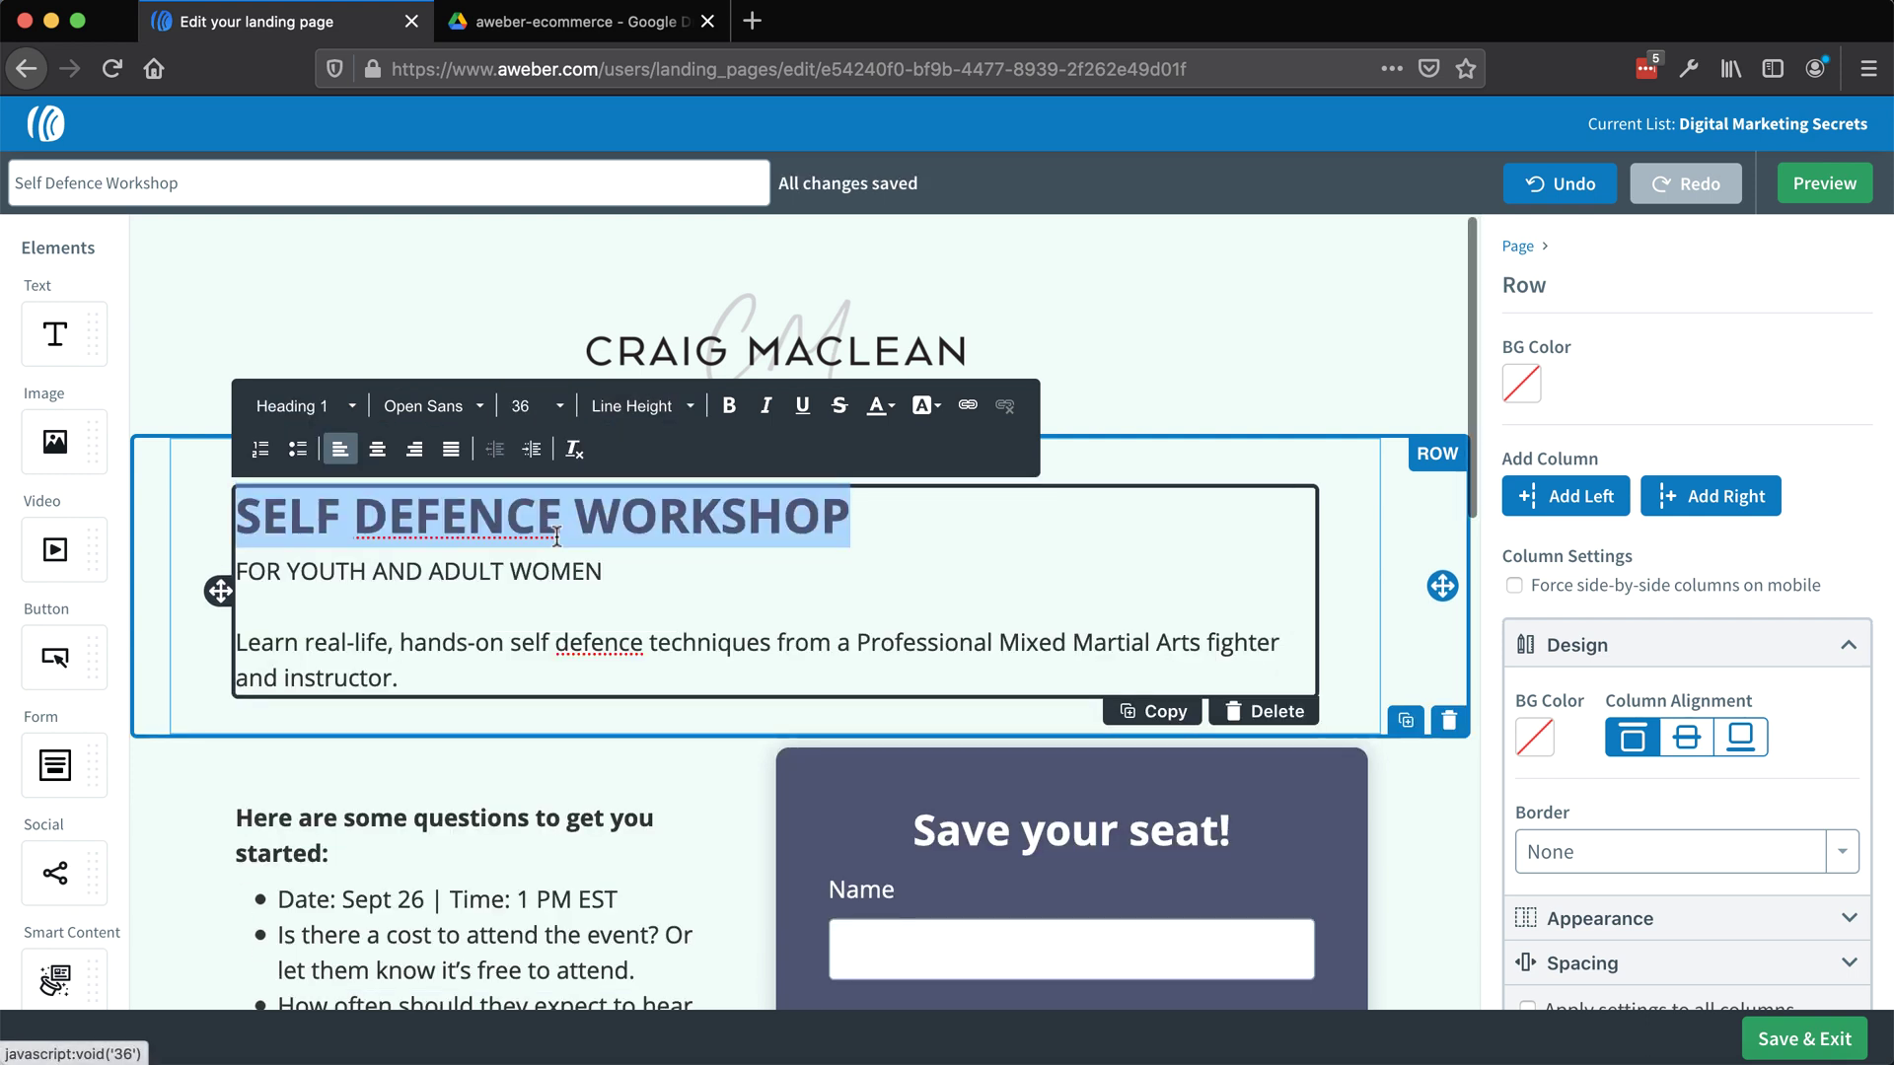
Step: Centre the header text and colour the title pink #F652A0
{"action": "left_click", "coordinate": [655, 586]}
{"action": "key", "text": "super+a"}
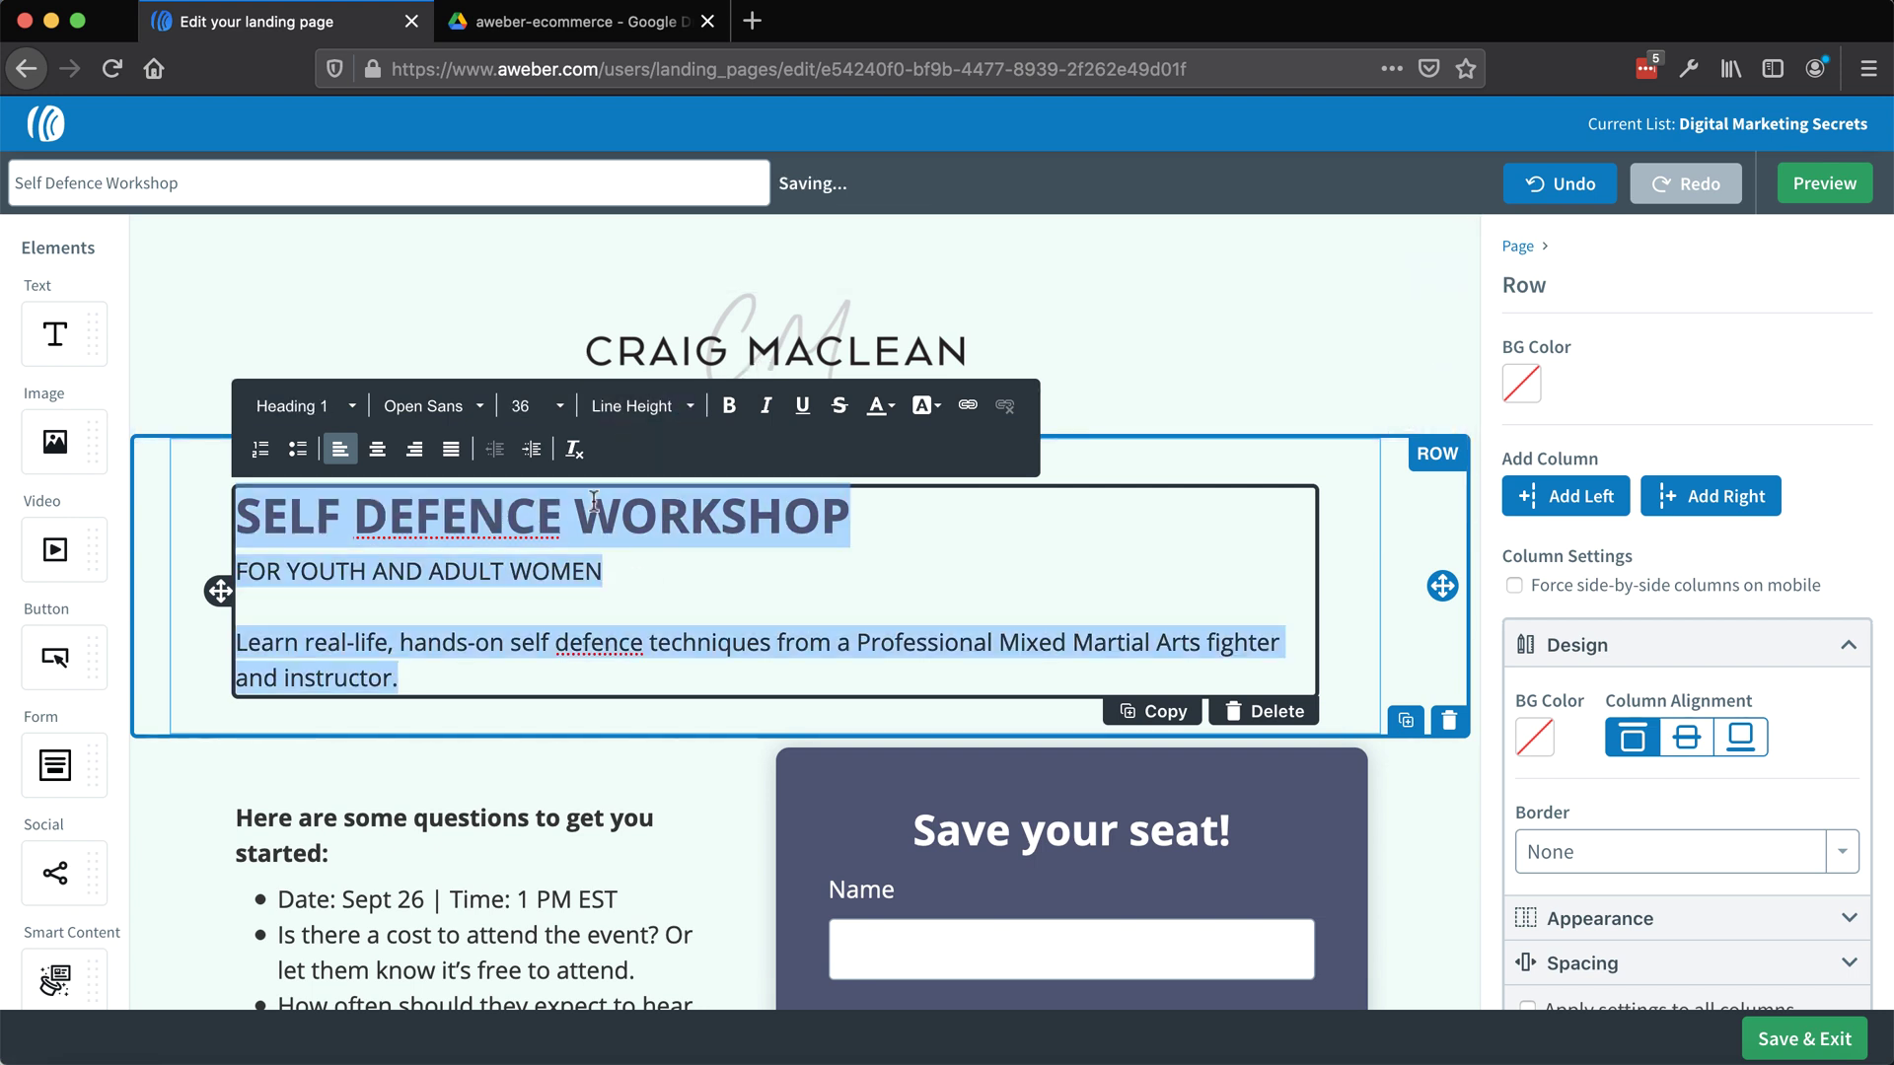
{"action": "left_click", "coordinate": [378, 451]}
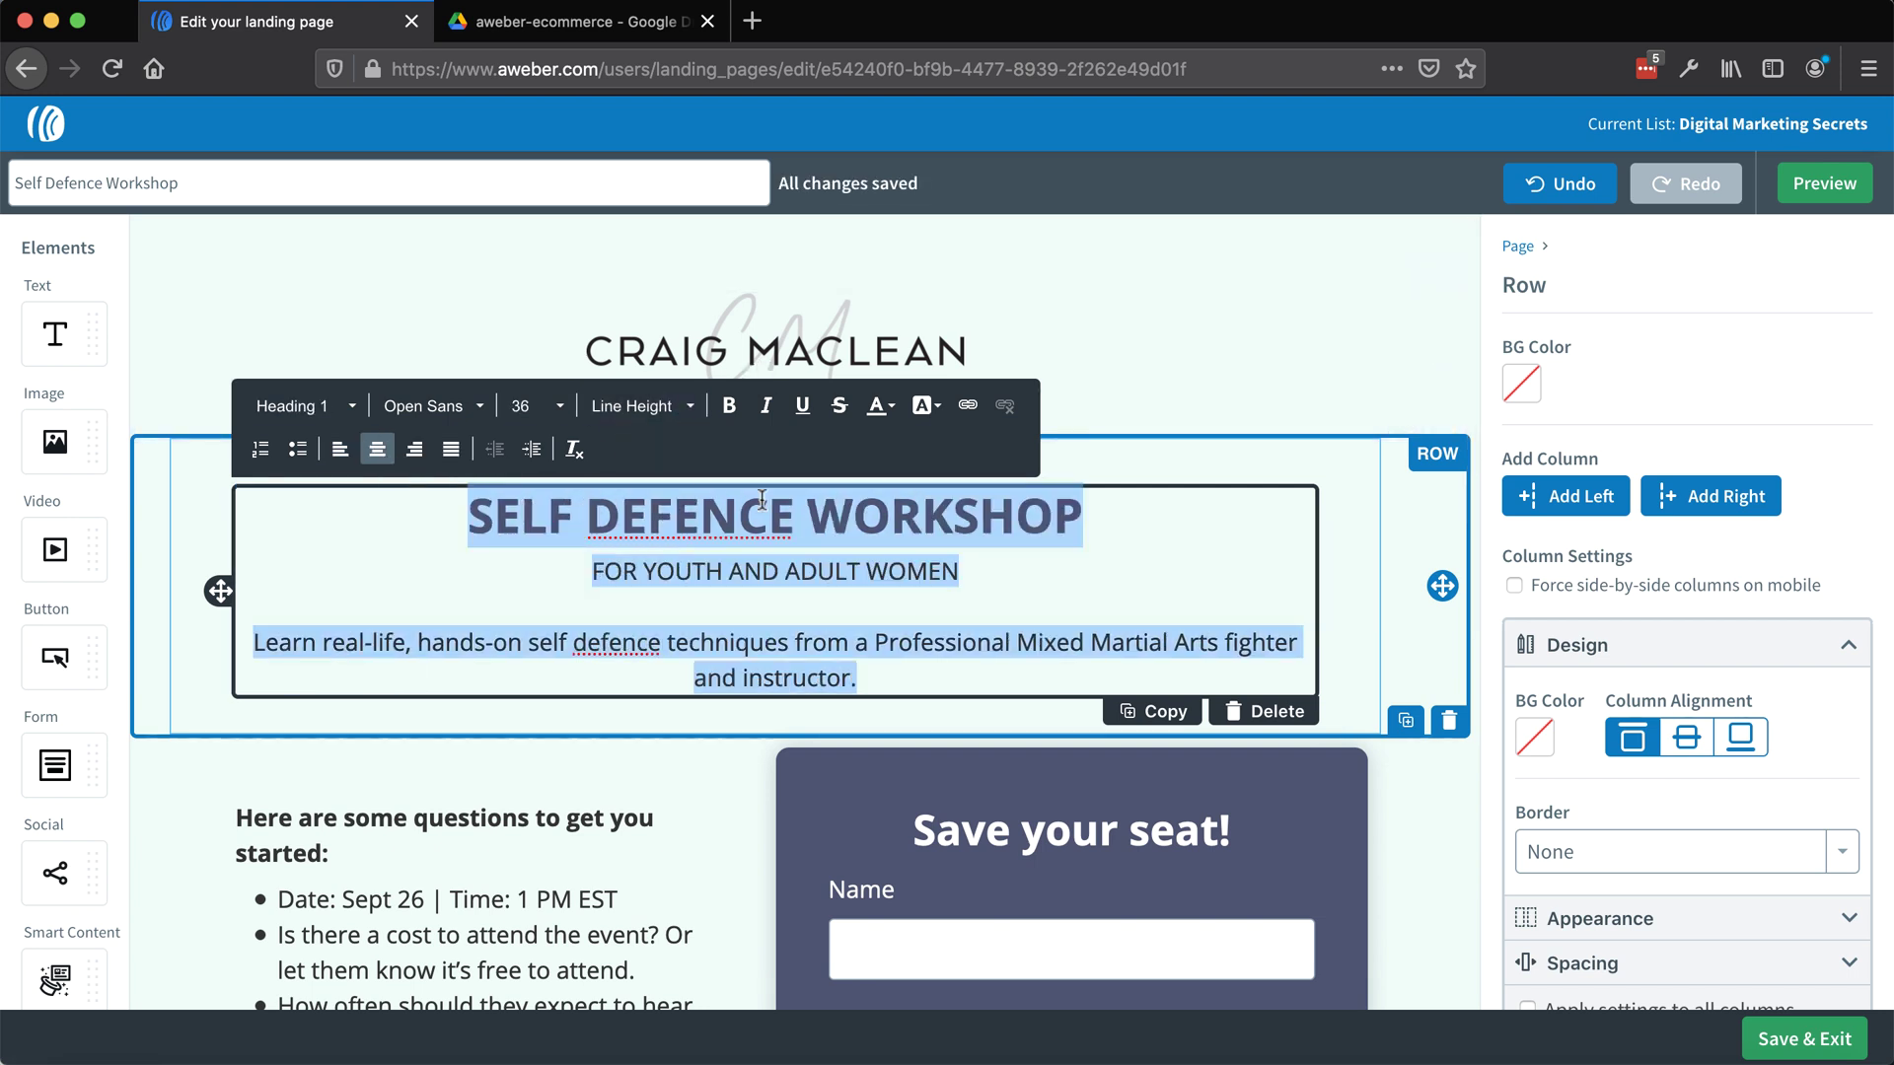
{"action": "left_click", "coordinate": [847, 554]}
{"action": "left_click_drag", "start_coordinate": [1082, 518], "coordinate": [470, 518]}
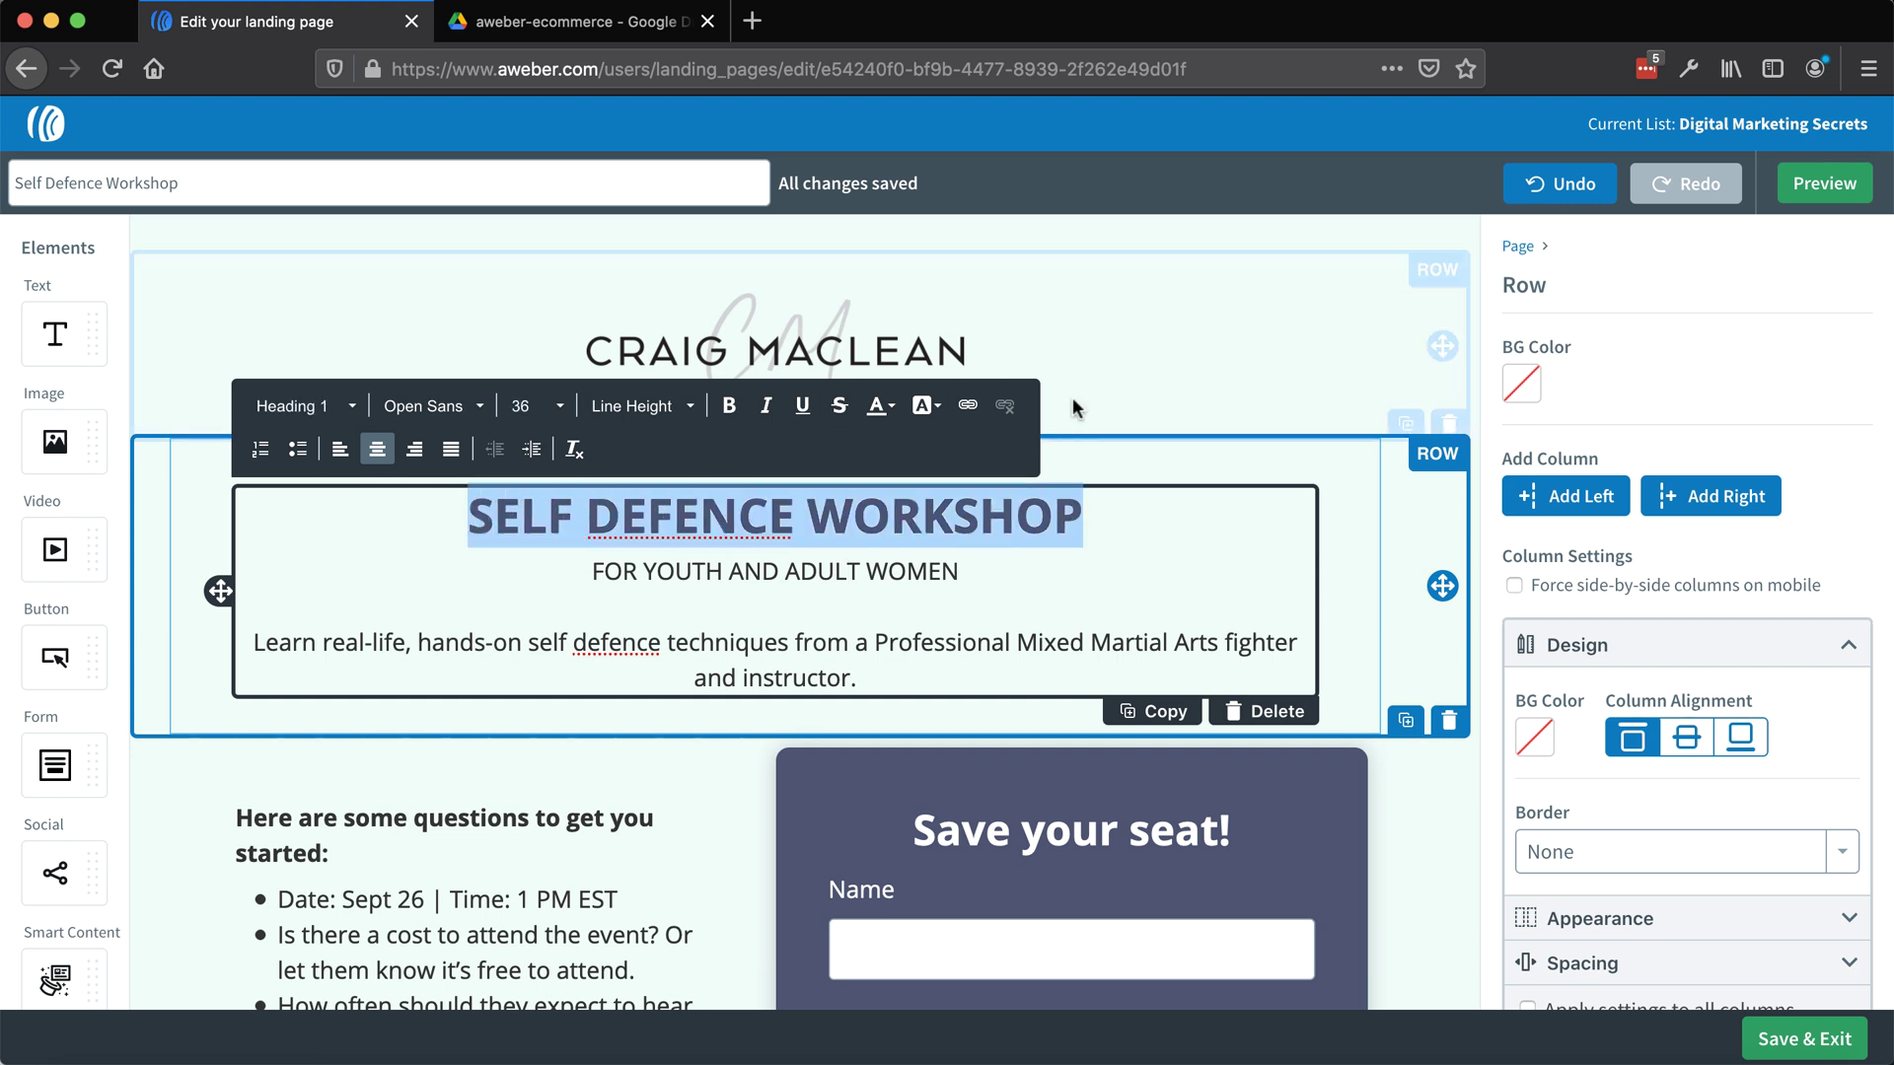
{"action": "left_click", "coordinate": [894, 407]}
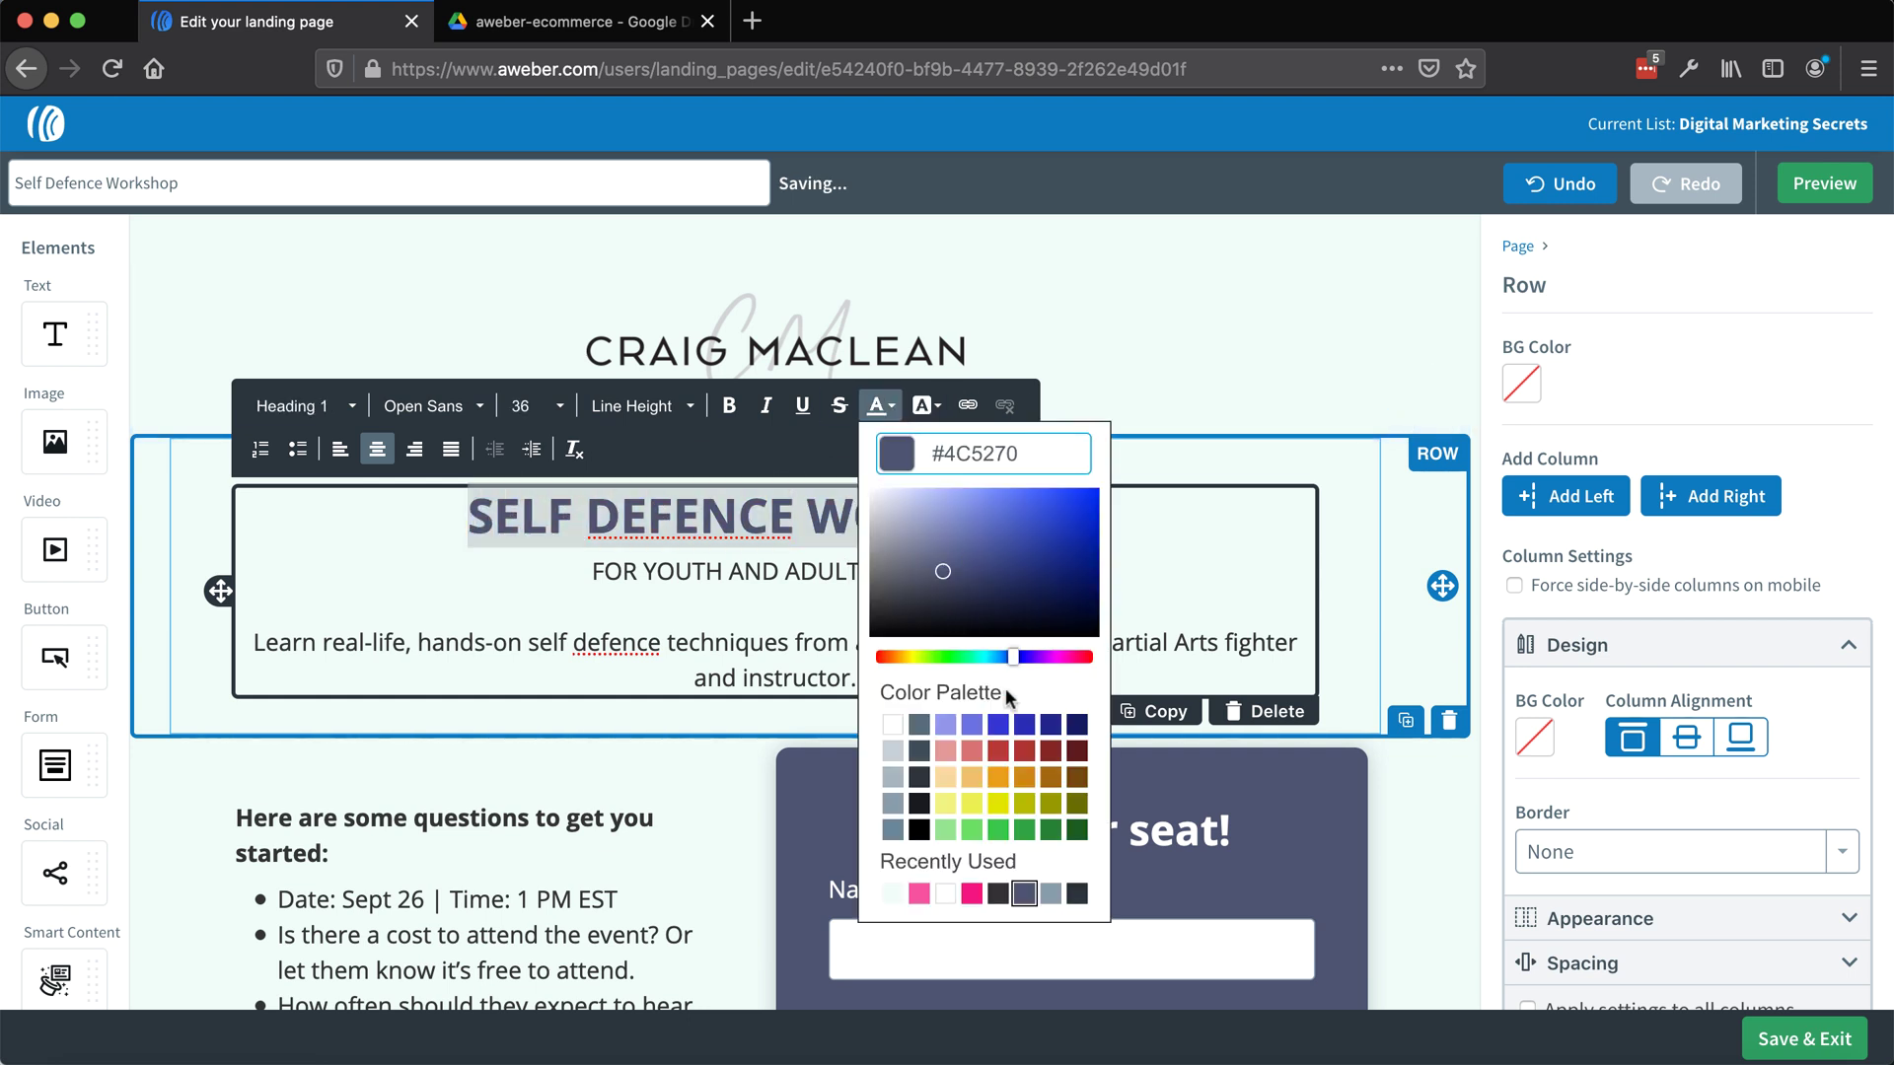
{"action": "left_click", "coordinate": [918, 894]}
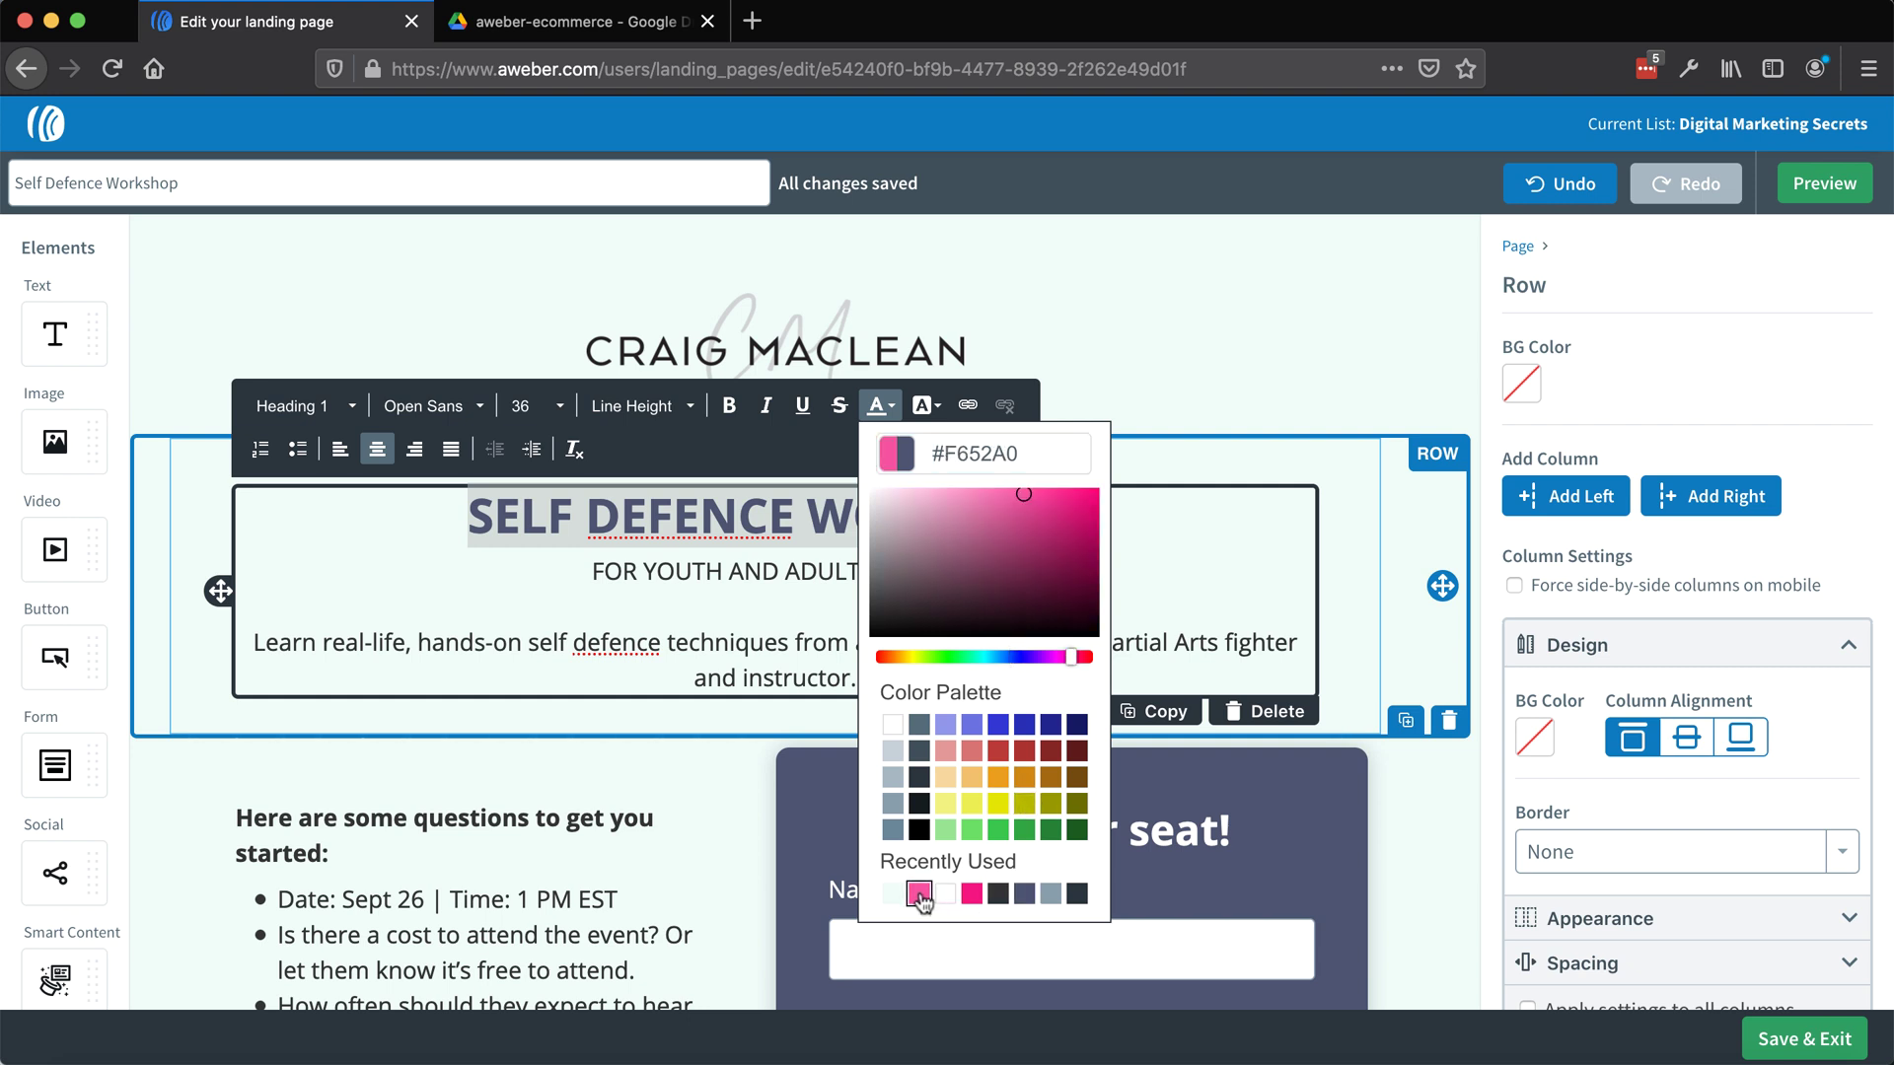
{"action": "left_click", "coordinate": [686, 615]}
Step: Make 'FOR YOUTH AND ADULT WOMEN' an italic Heading 3 subheading
{"action": "left_click", "coordinate": [620, 578]}
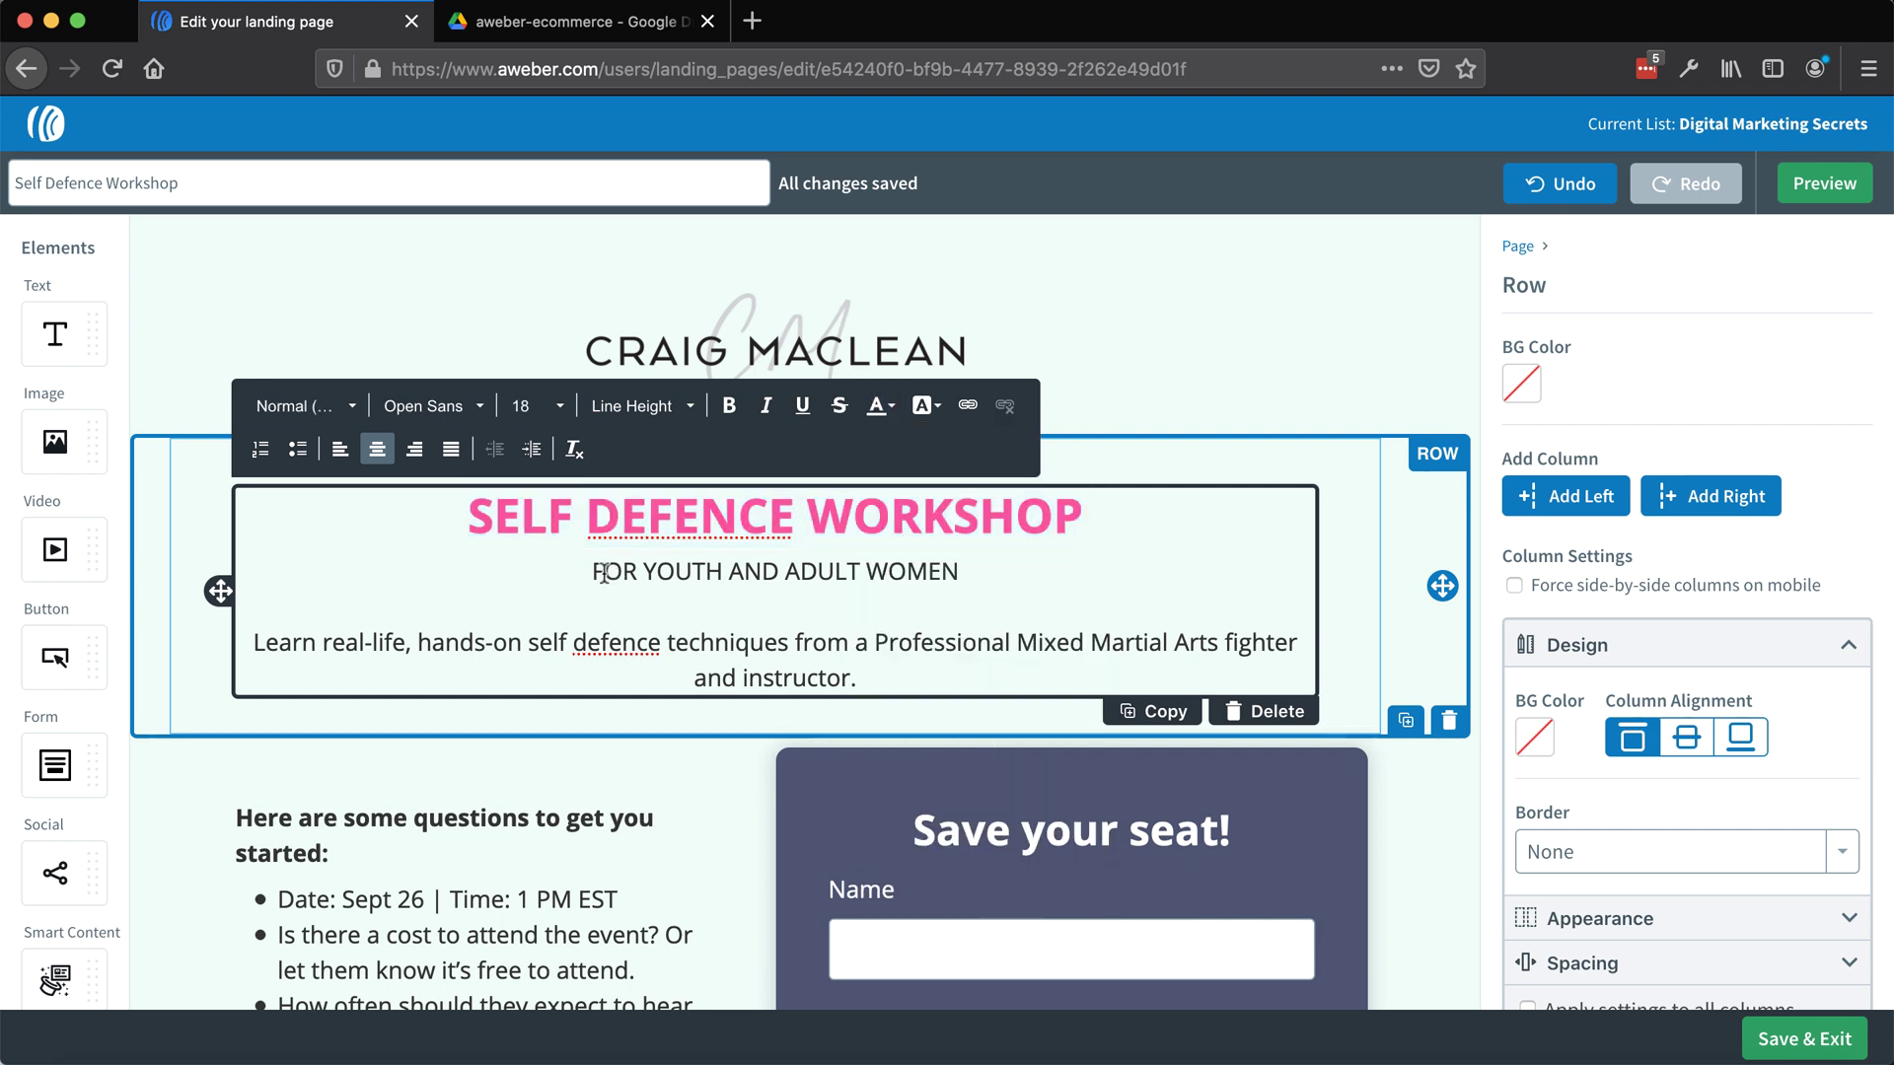
{"action": "left_click_drag", "start_coordinate": [590, 572], "coordinate": [962, 574]}
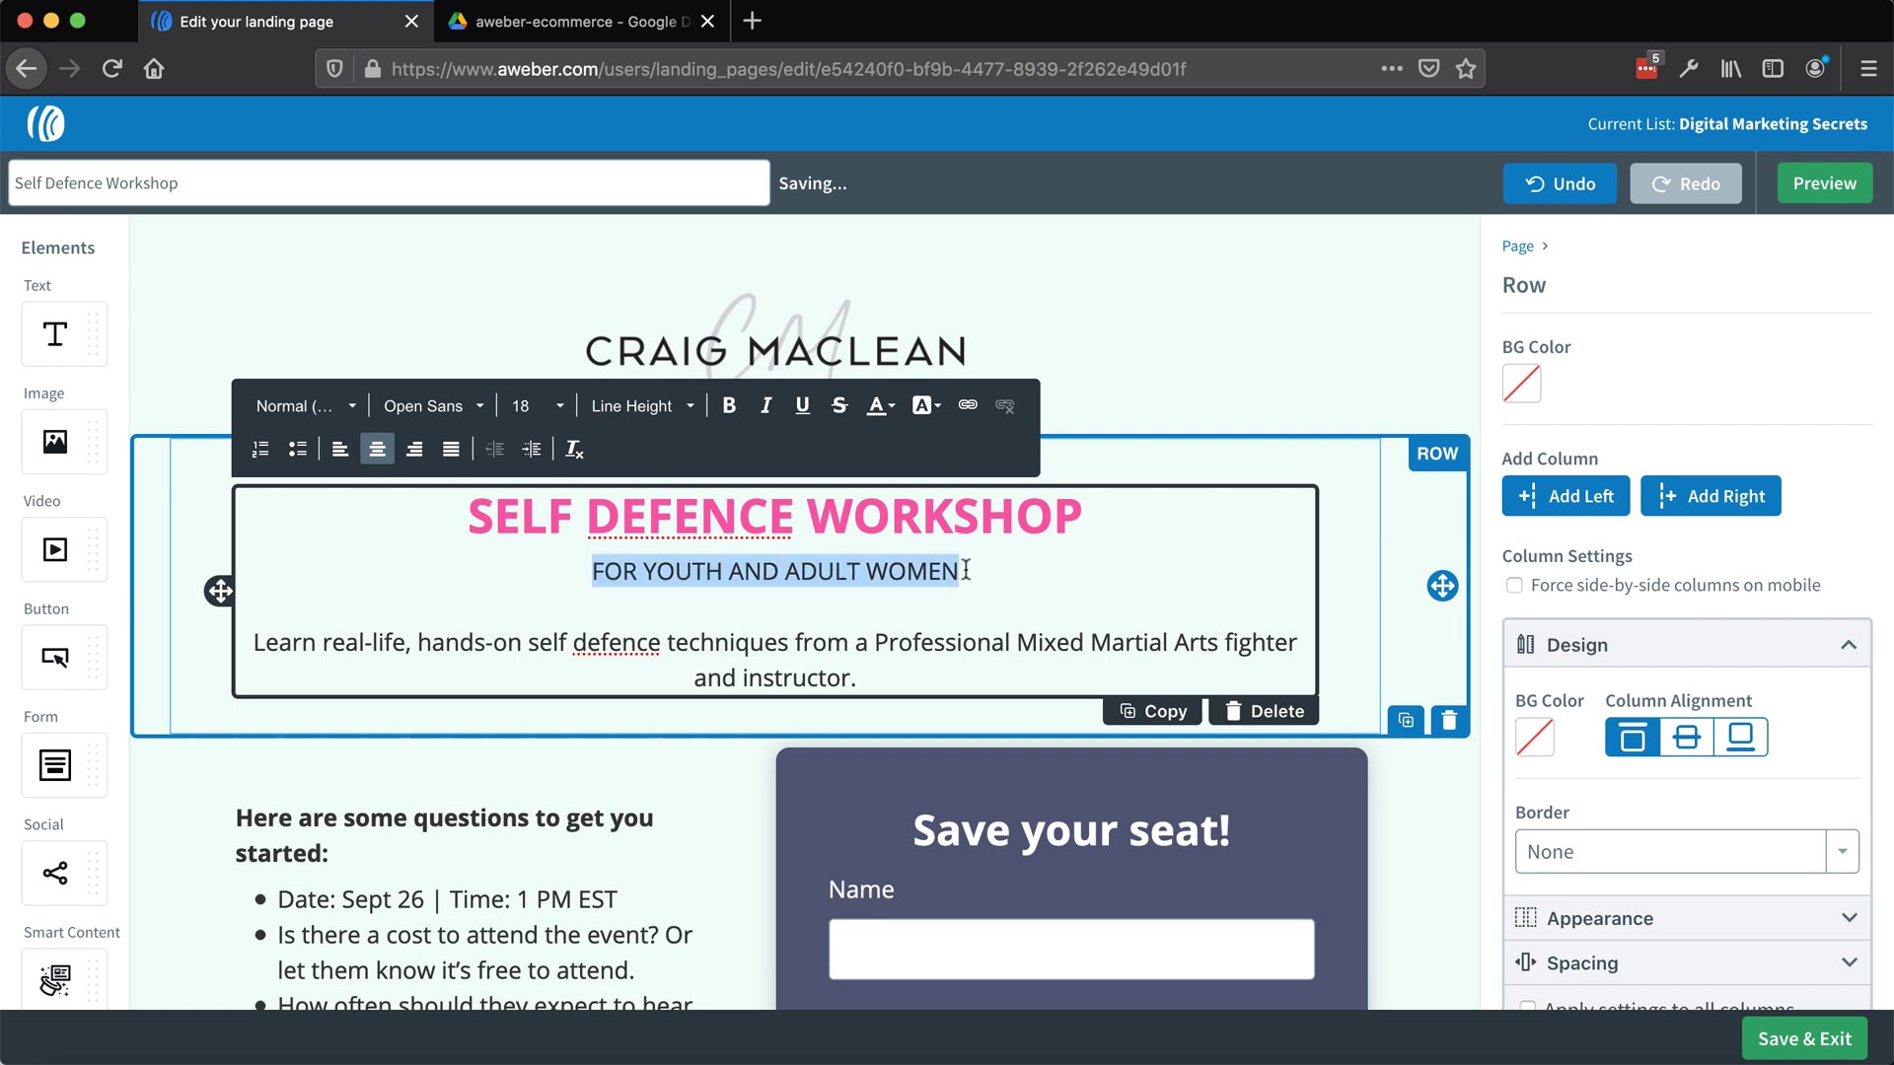
{"action": "left_click", "coordinate": [326, 425]}
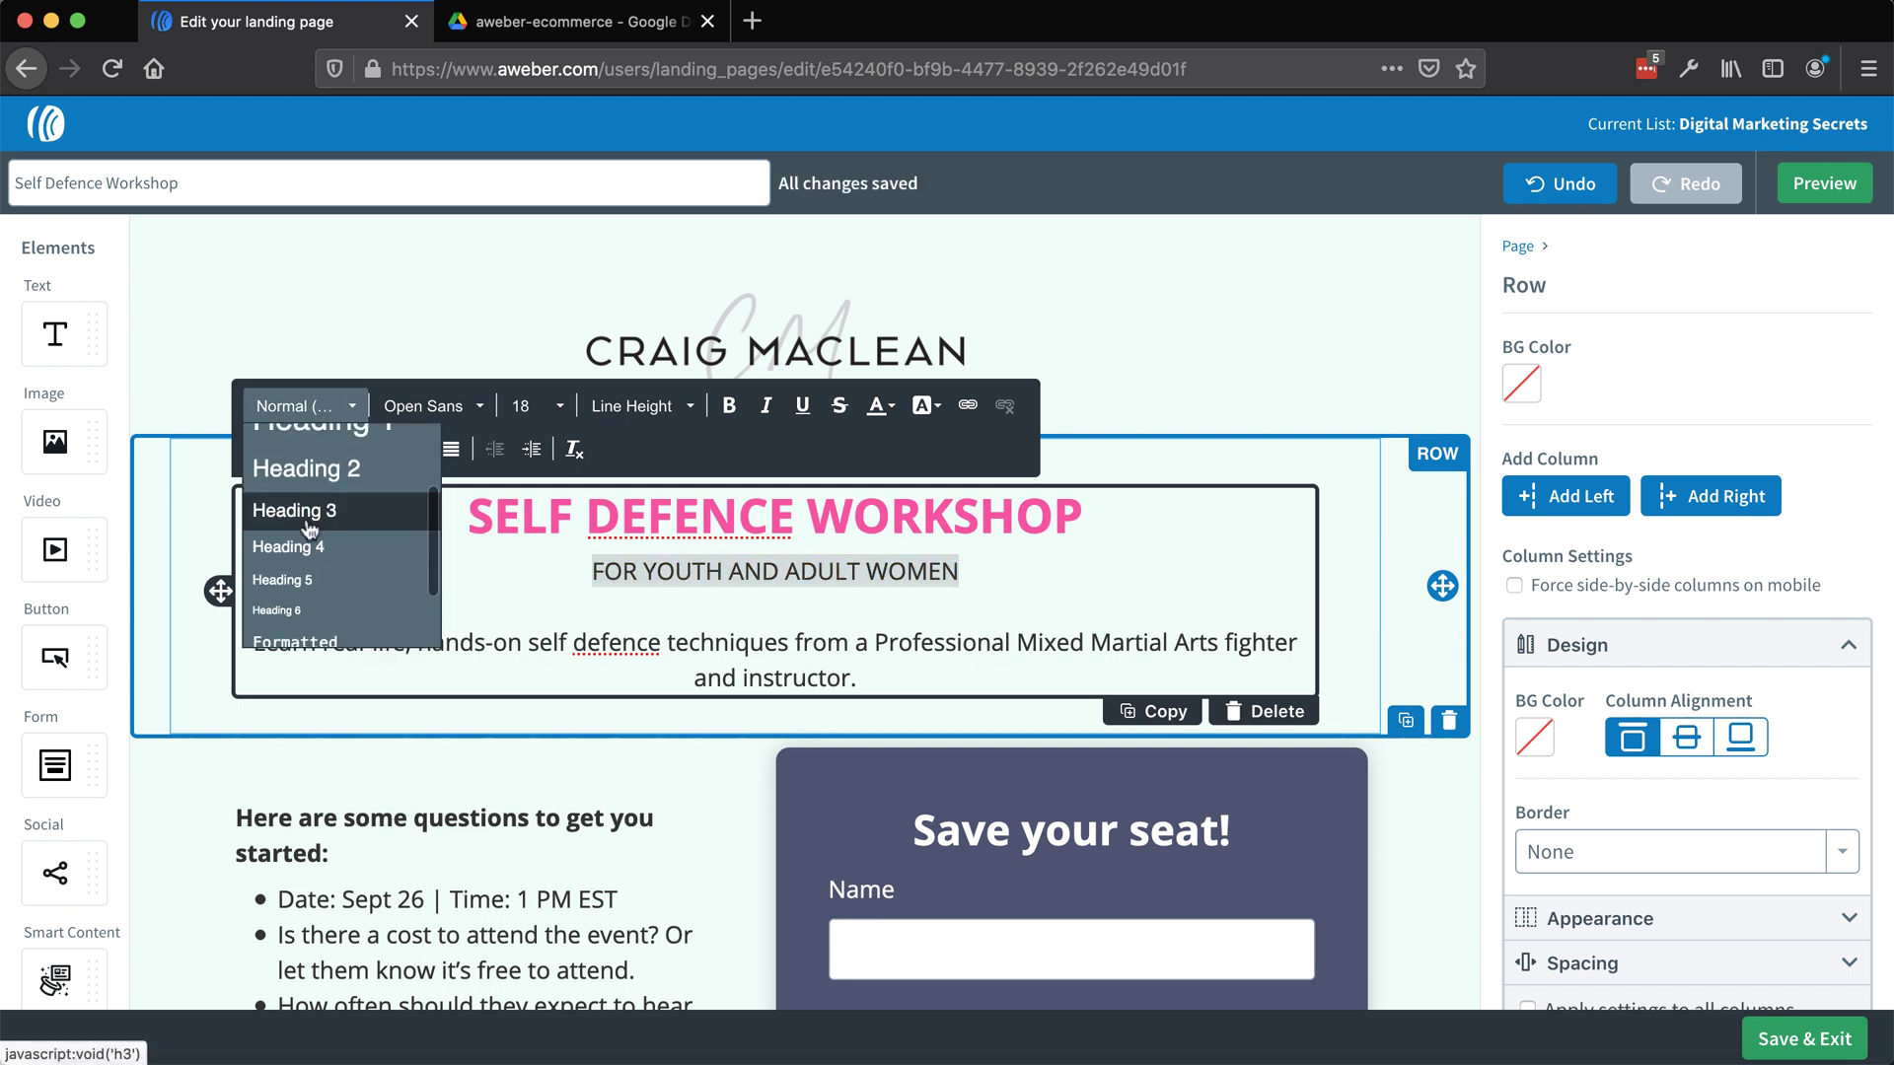
{"action": "left_click", "coordinate": [309, 510]}
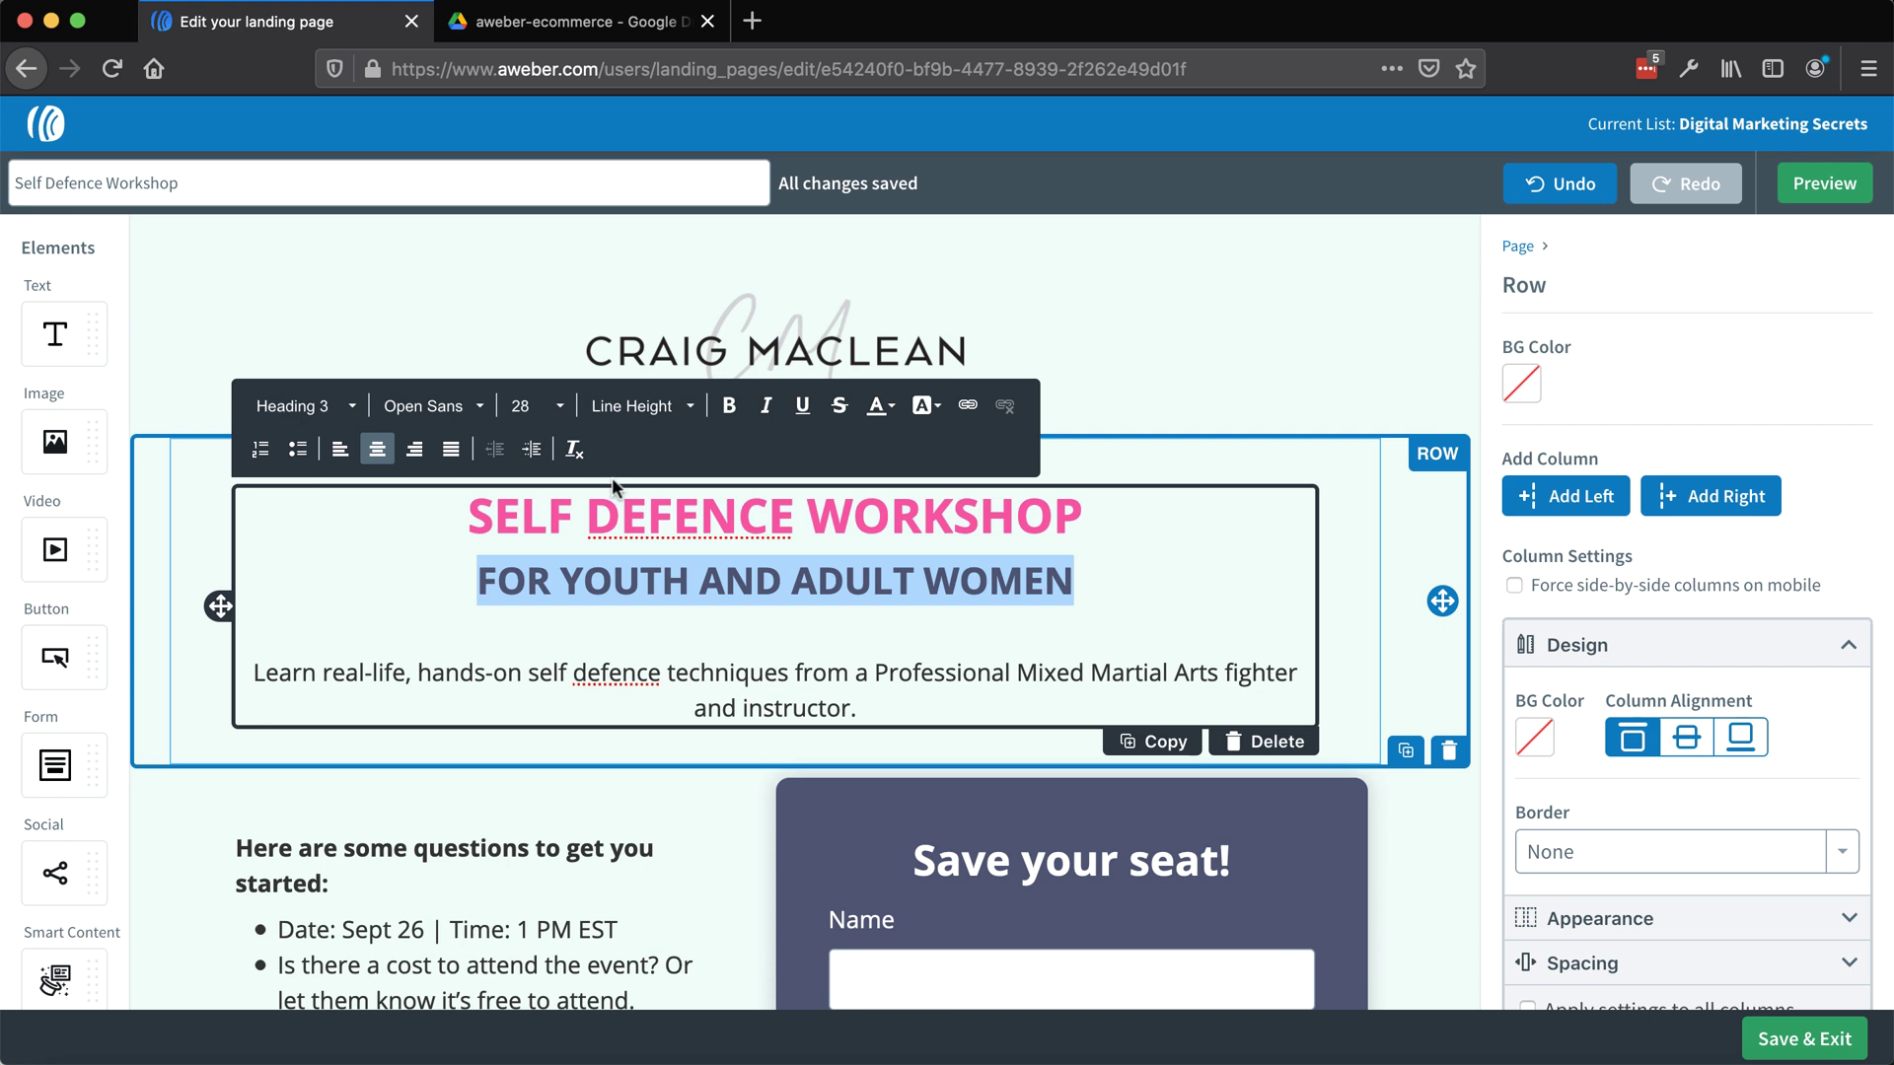
{"action": "left_click", "coordinate": [766, 406]}
Step: Remove the blank line, italicise the description, and start a new line at 'Professional'
{"action": "left_click", "coordinate": [645, 624]}
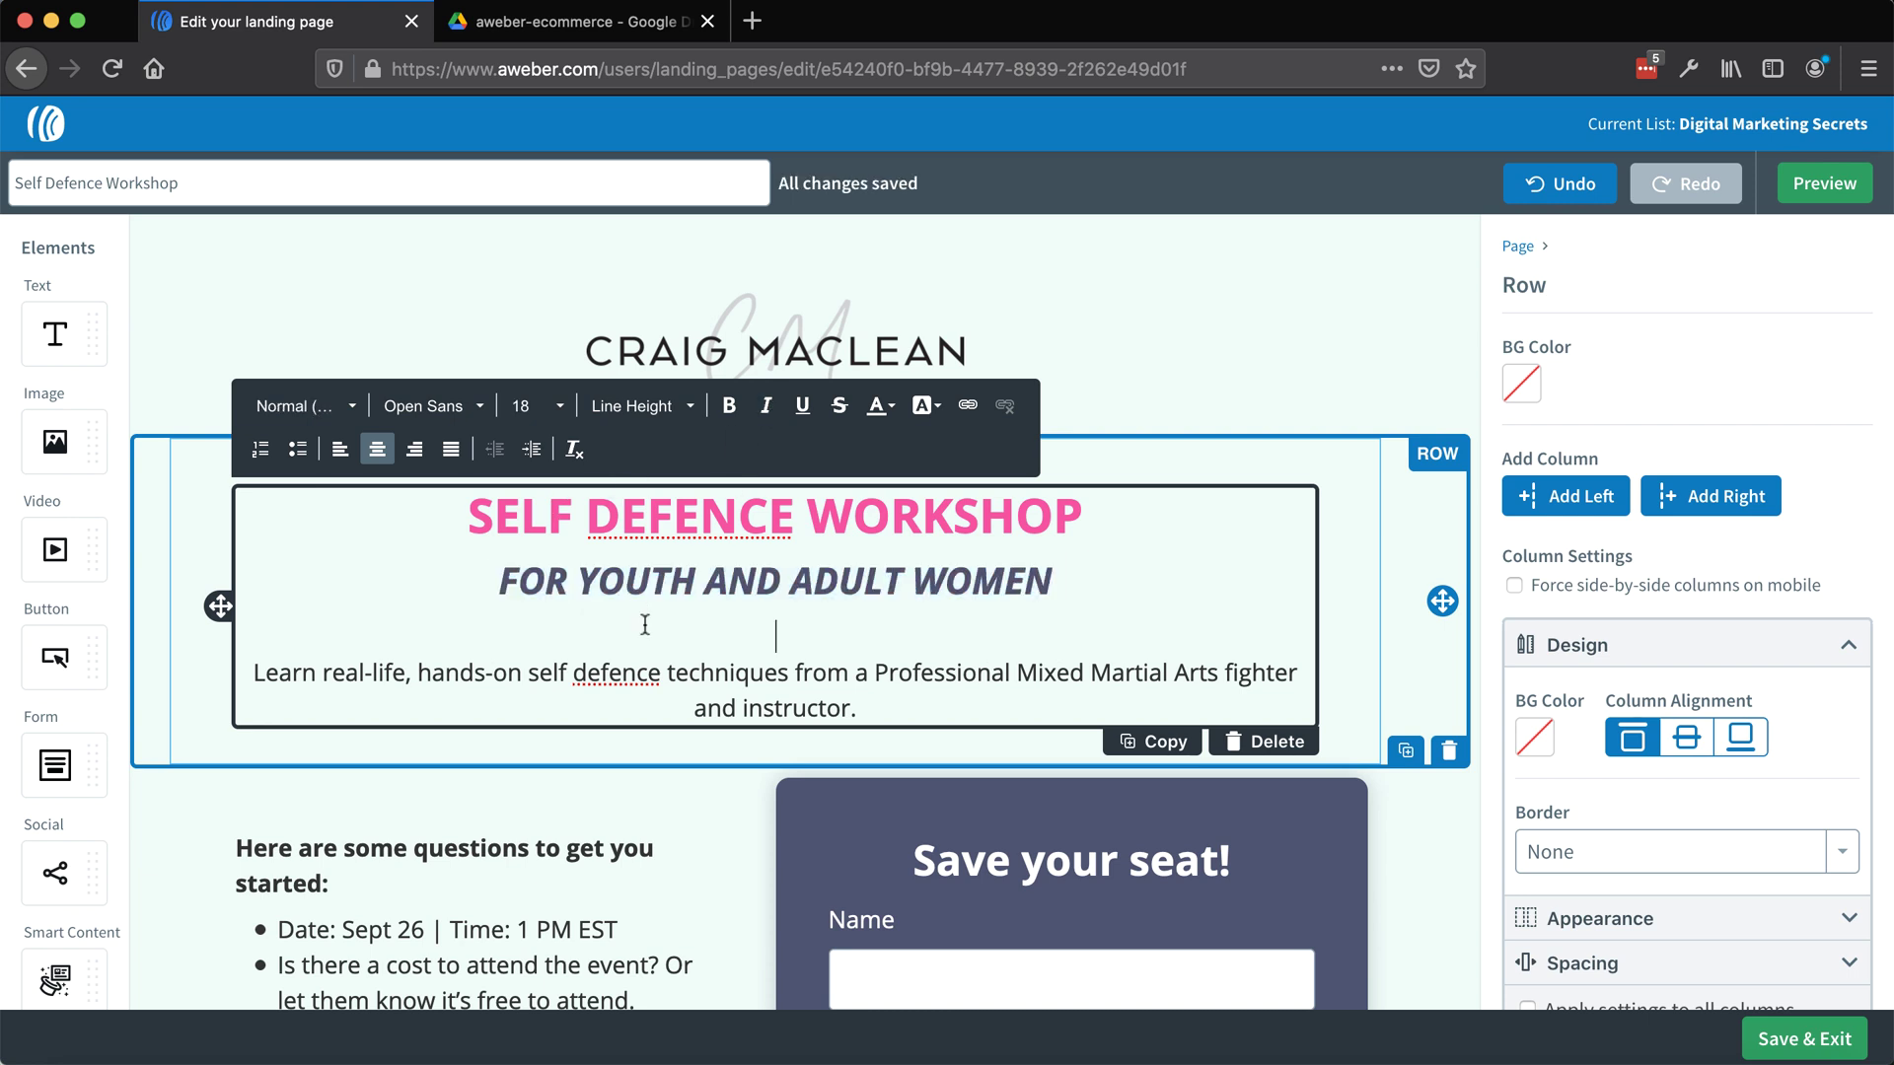
{"action": "key", "text": "BackSpace"}
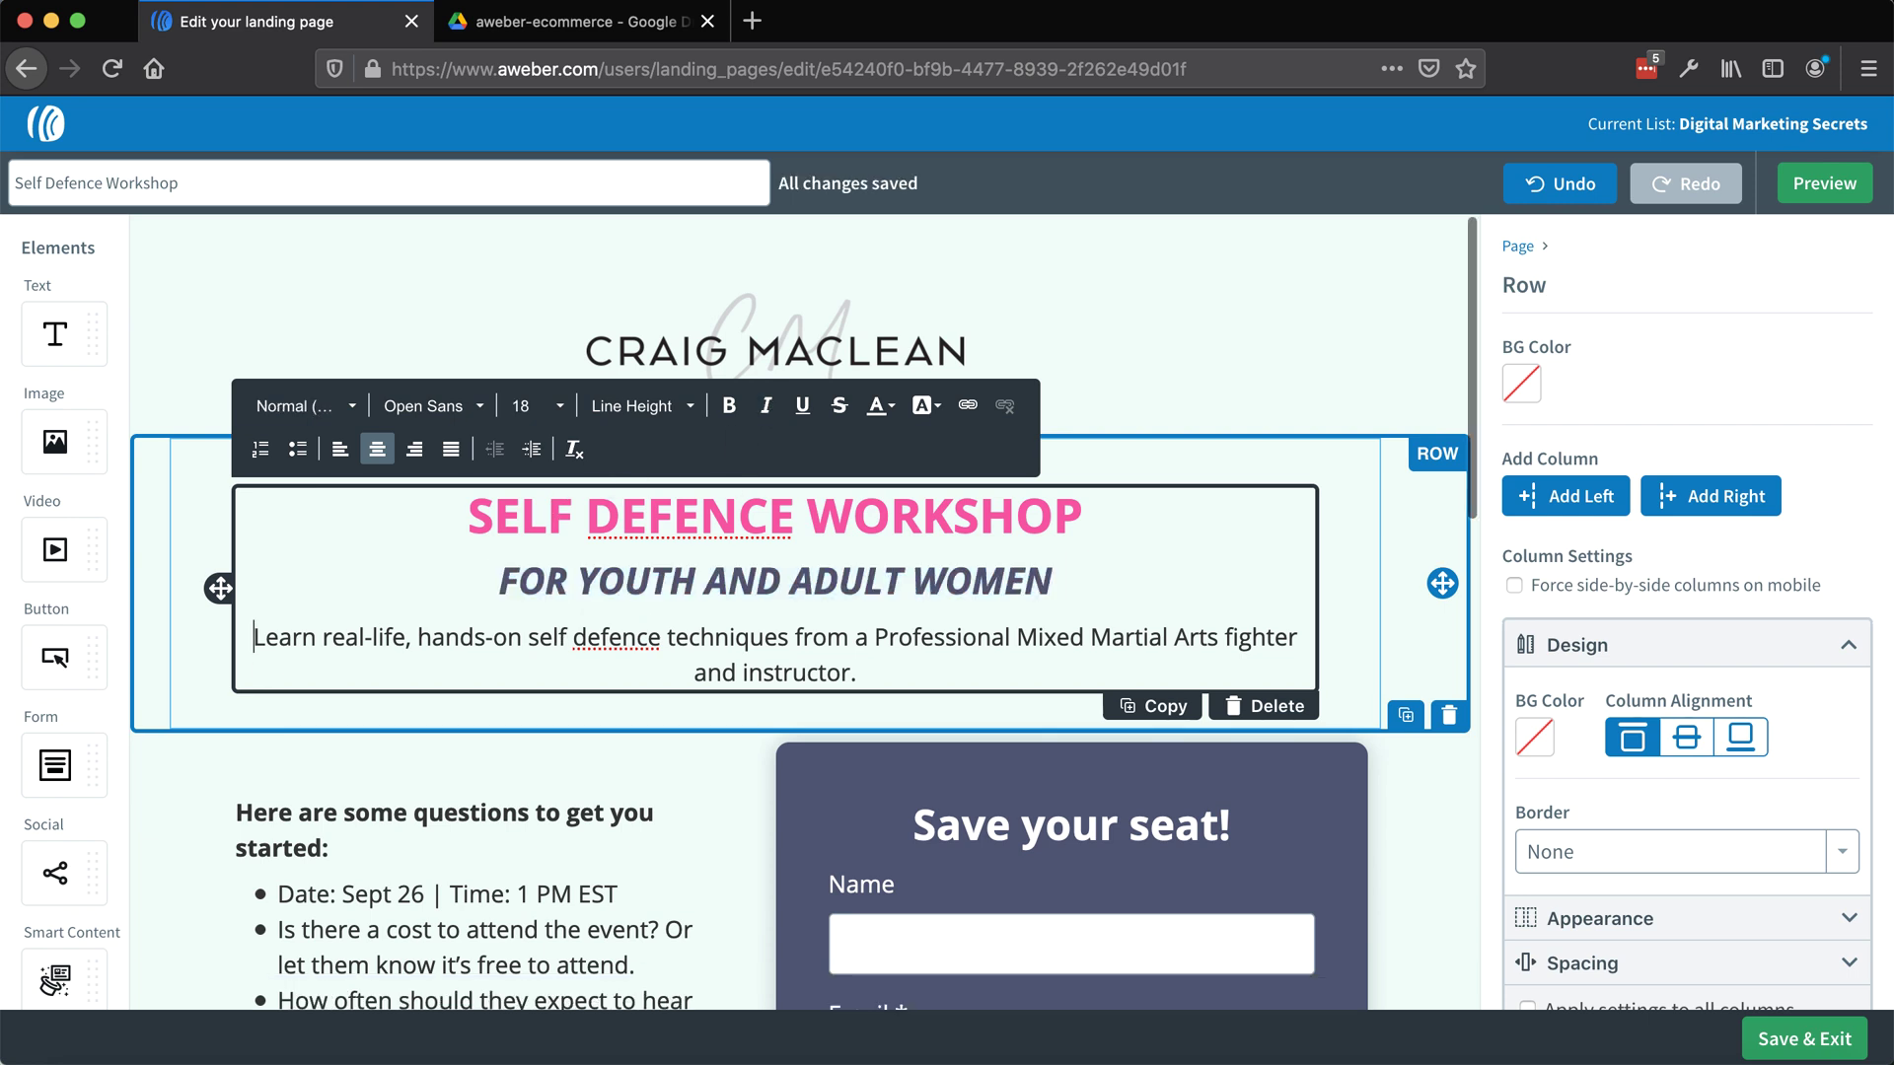
{"action": "triple_click", "coordinate": [915, 658]}
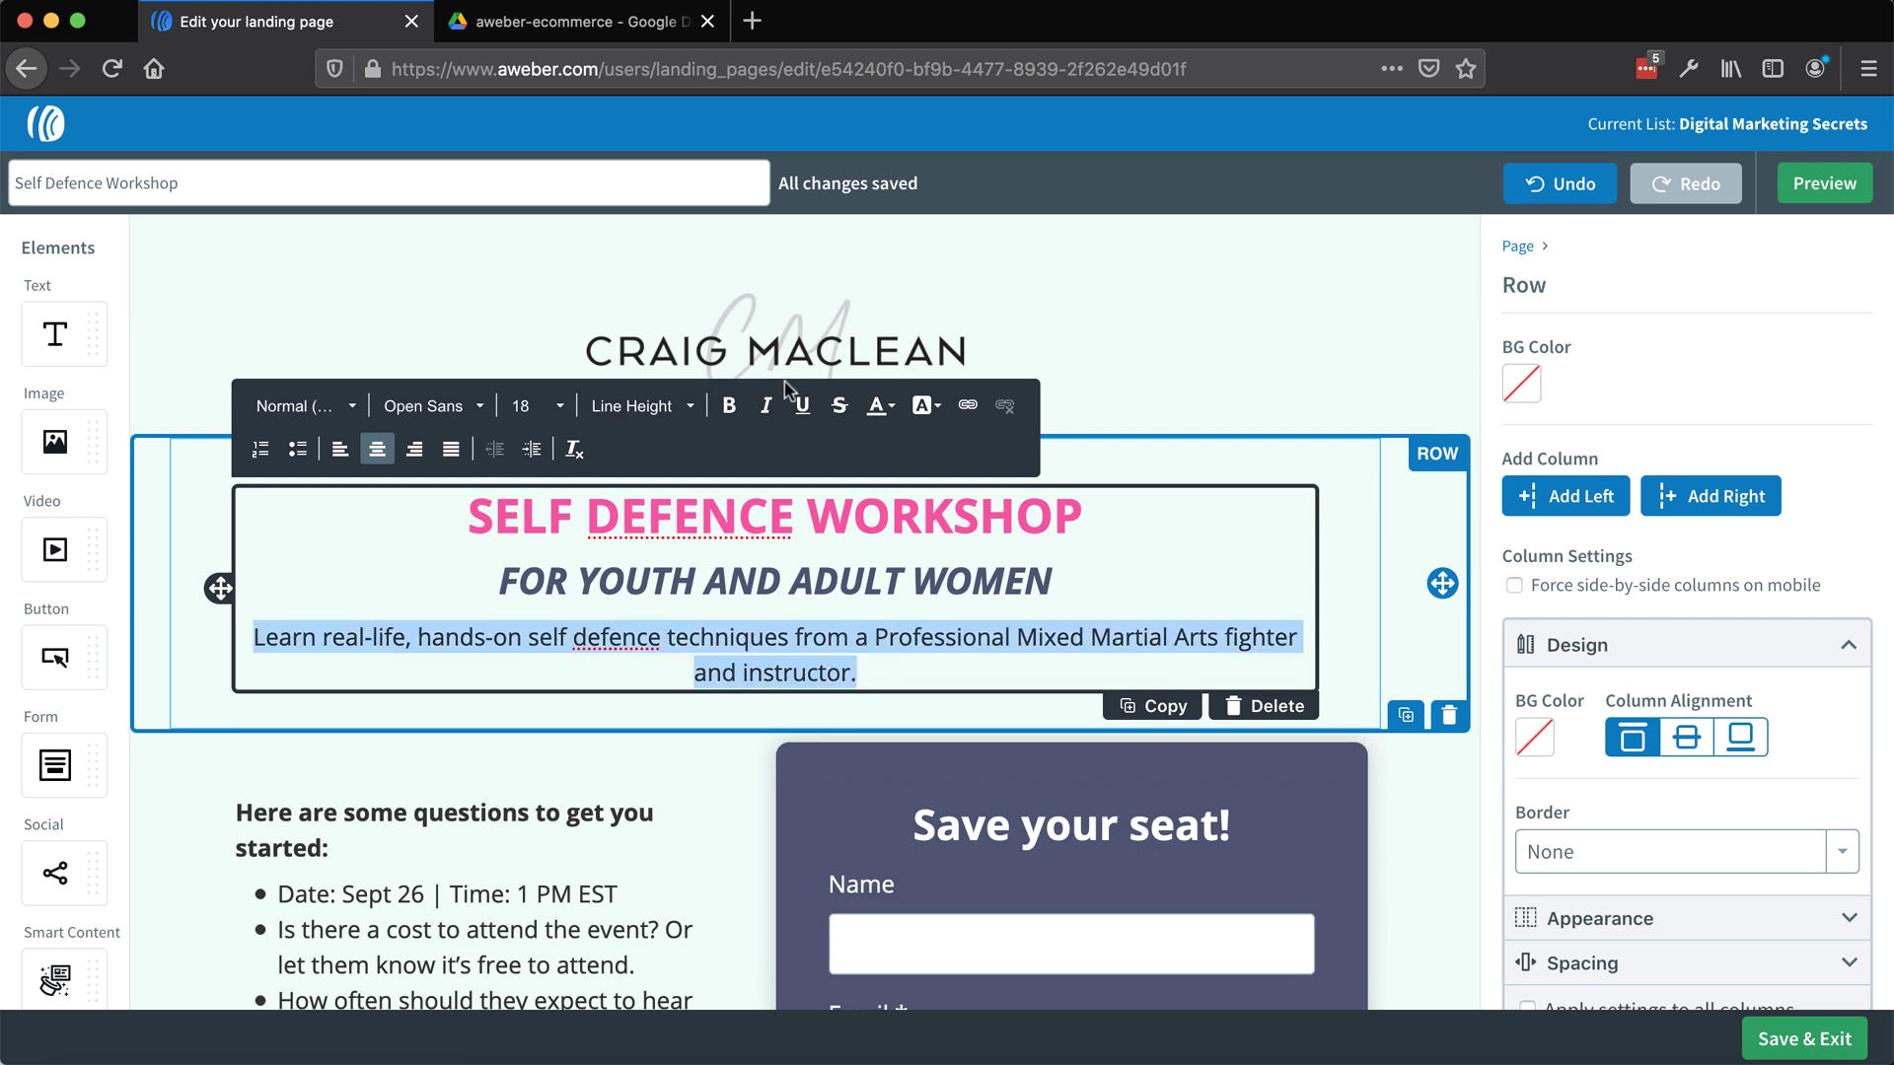
{"action": "left_click", "coordinate": [766, 405]}
{"action": "left_click", "coordinate": [910, 669]}
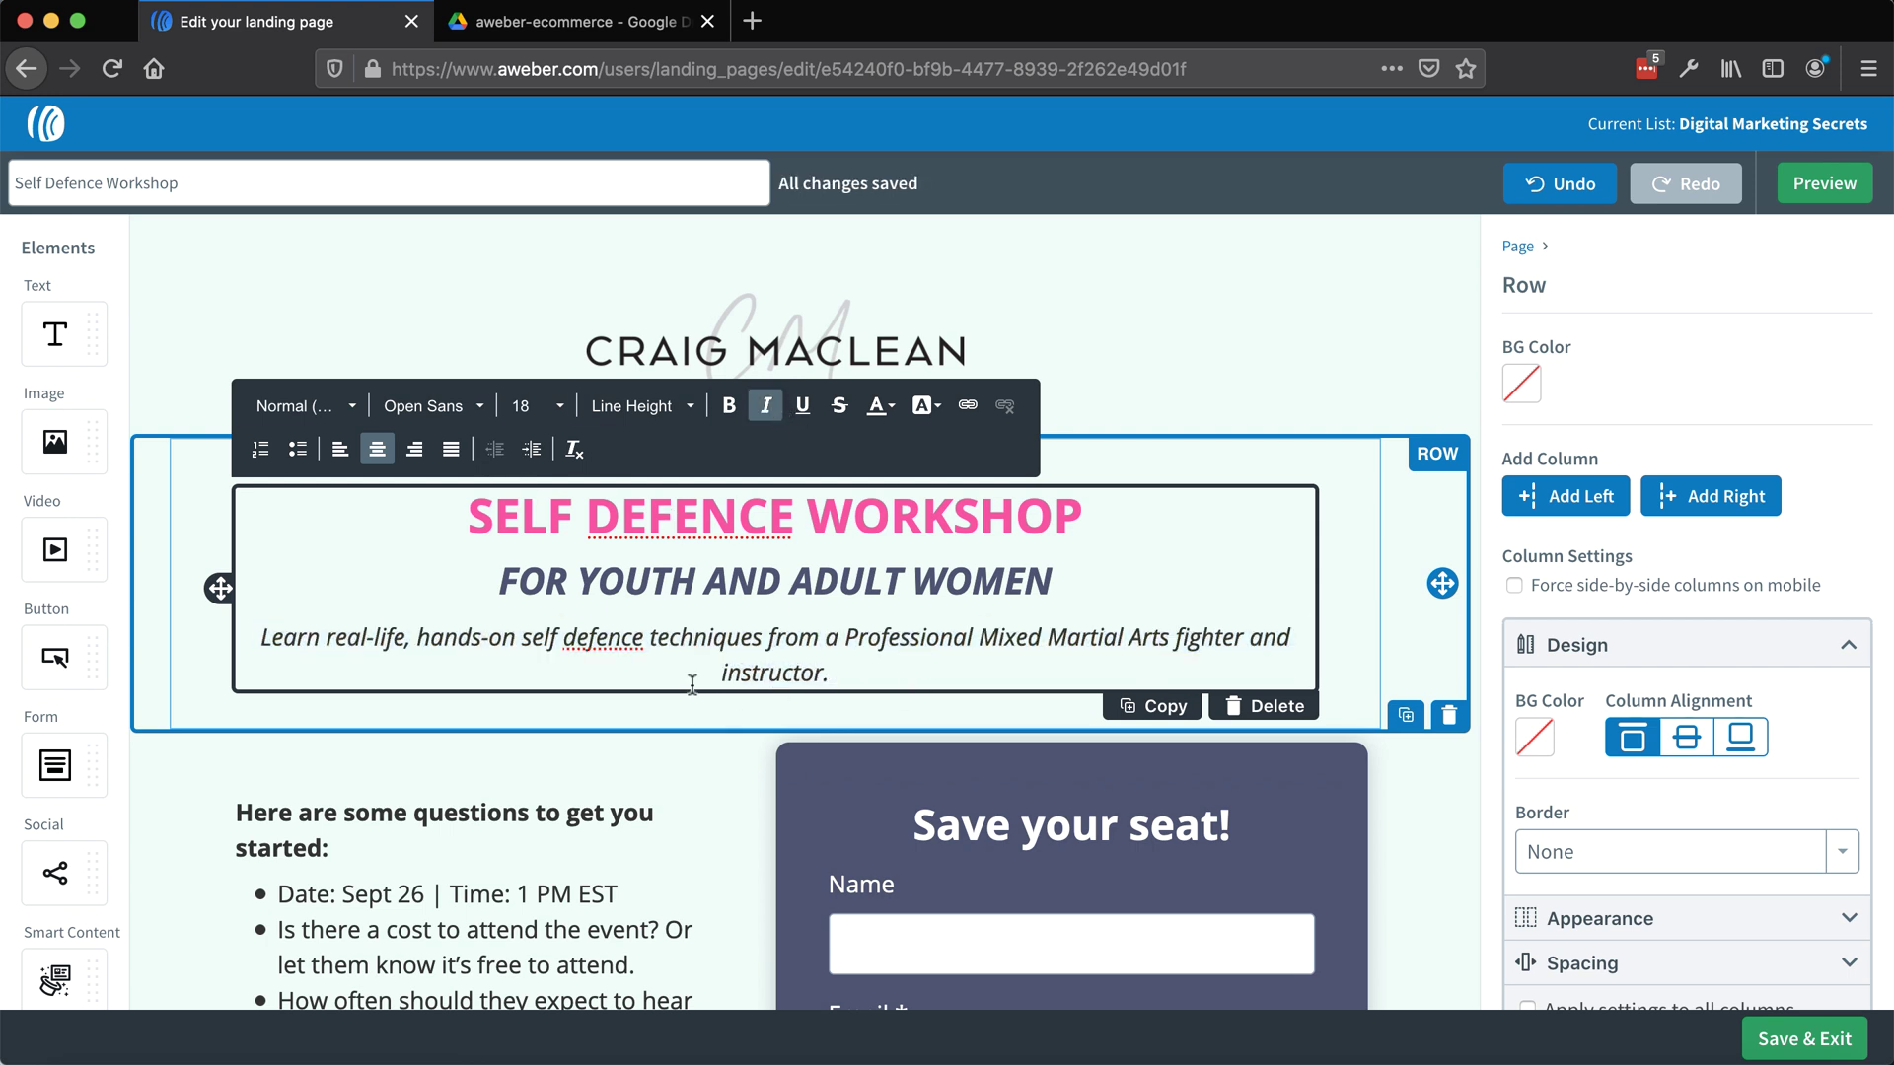
{"action": "left_click", "coordinate": [828, 631]}
{"action": "key", "text": "BackSpace"}
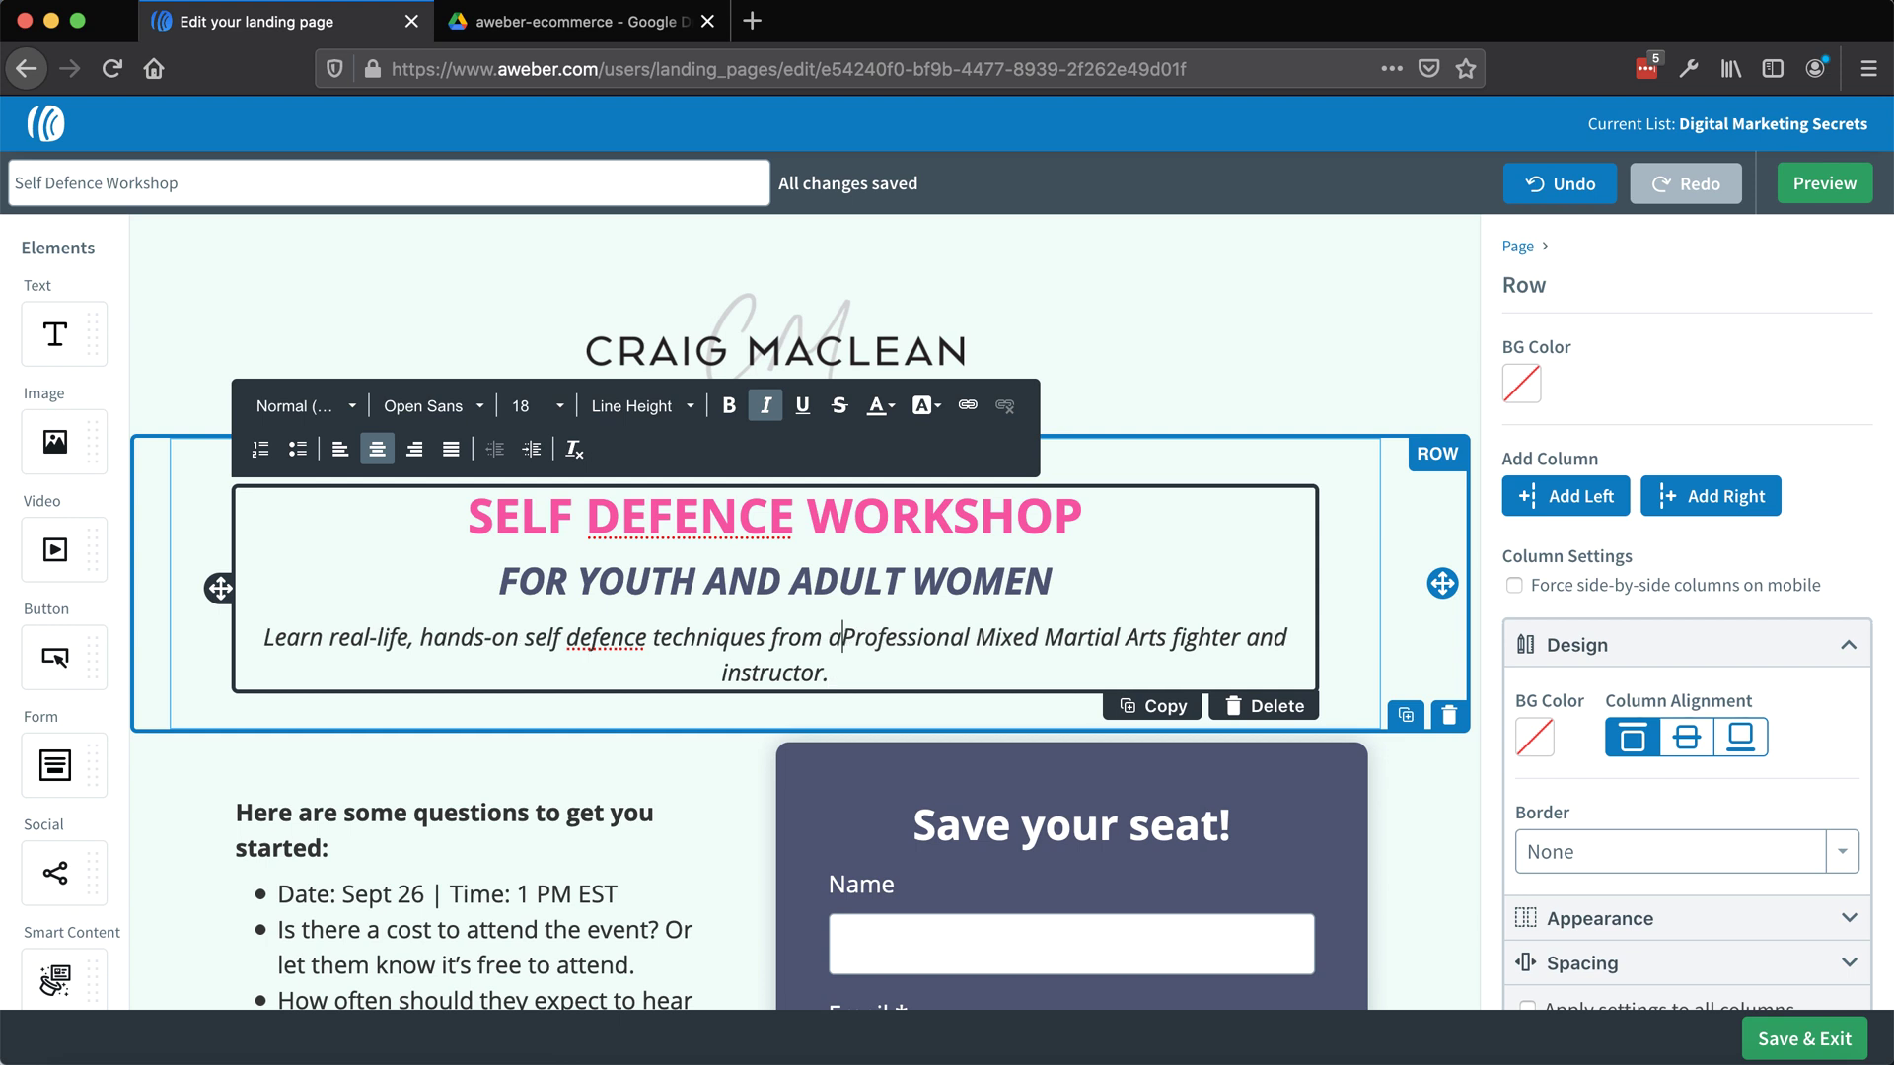
{"action": "key", "text": "Return"}
Step: Retitle the 'Here are some questions' heading to 'EVENT INFORMATION'
{"action": "scroll", "coordinate": [554, 519], "scroll_direction": "down", "scroll_amount": 5}
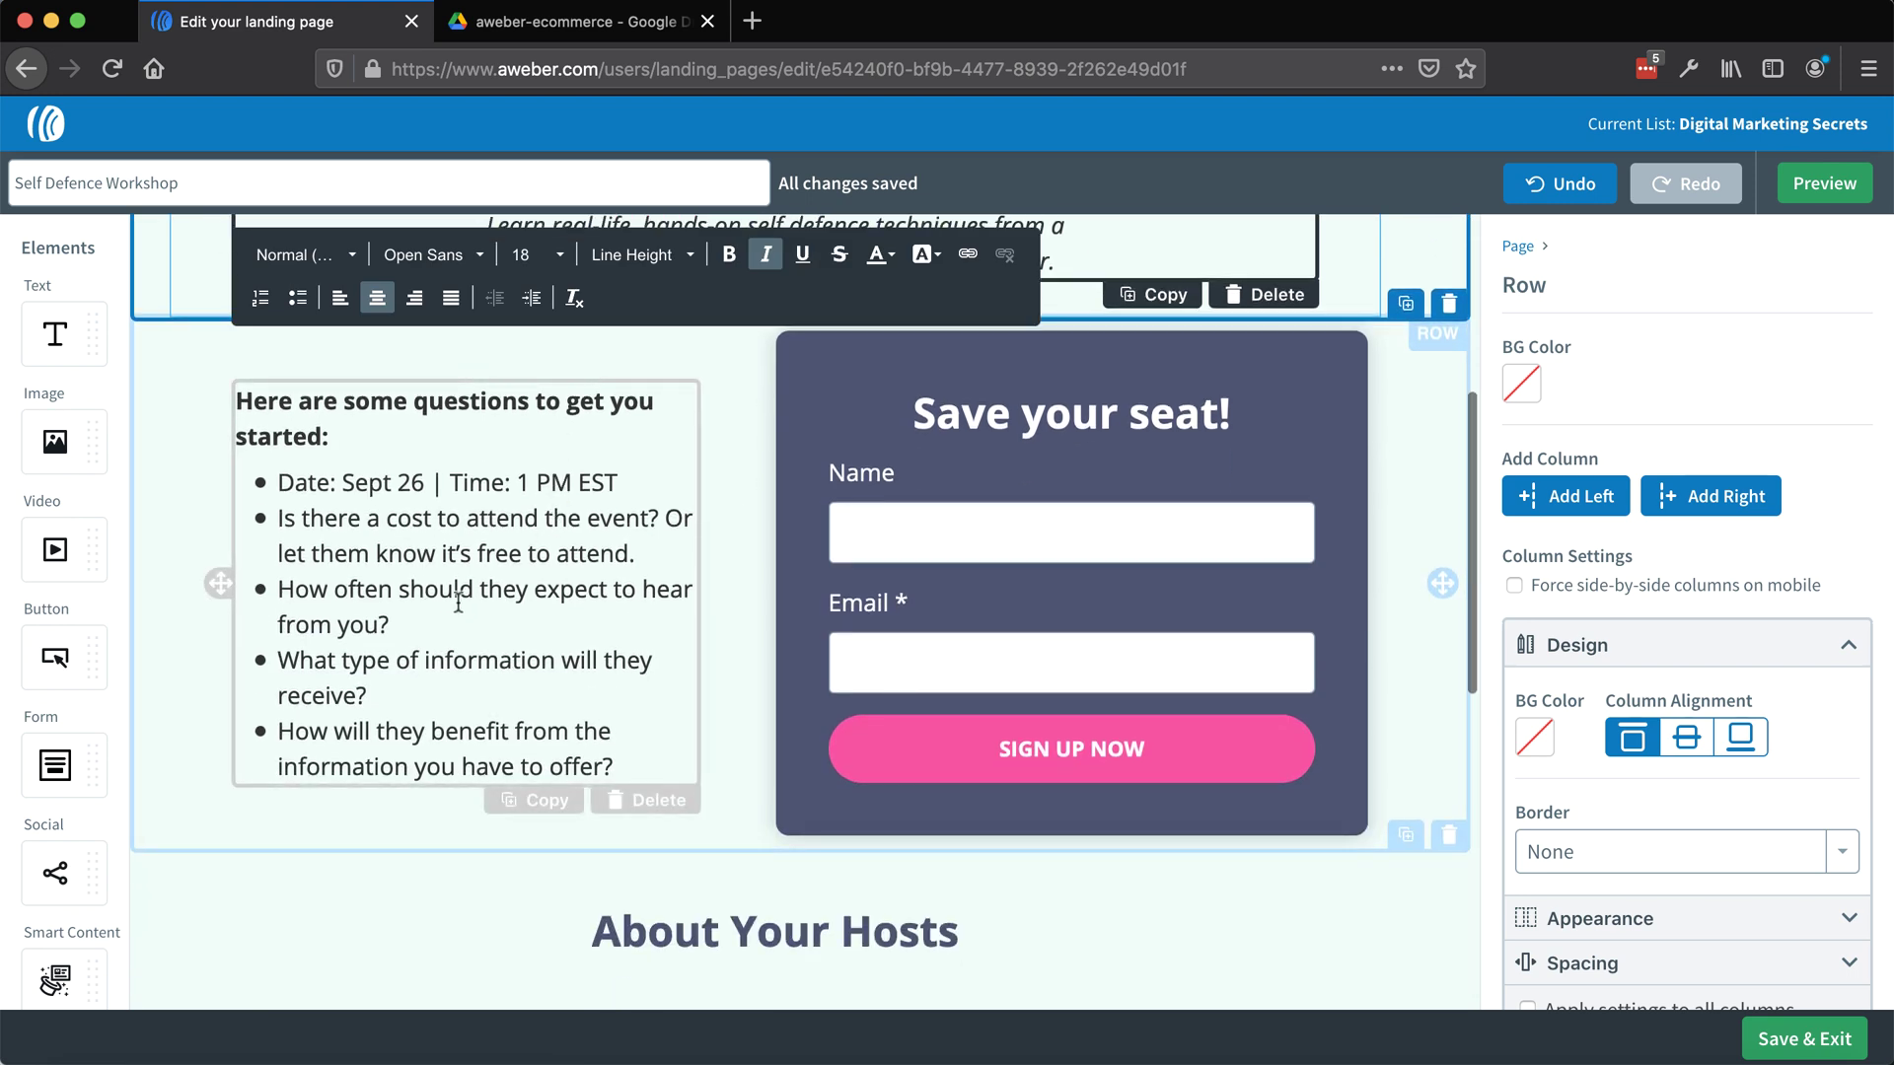
{"action": "left_click_drag", "start_coordinate": [330, 435], "coordinate": [134, 352]}
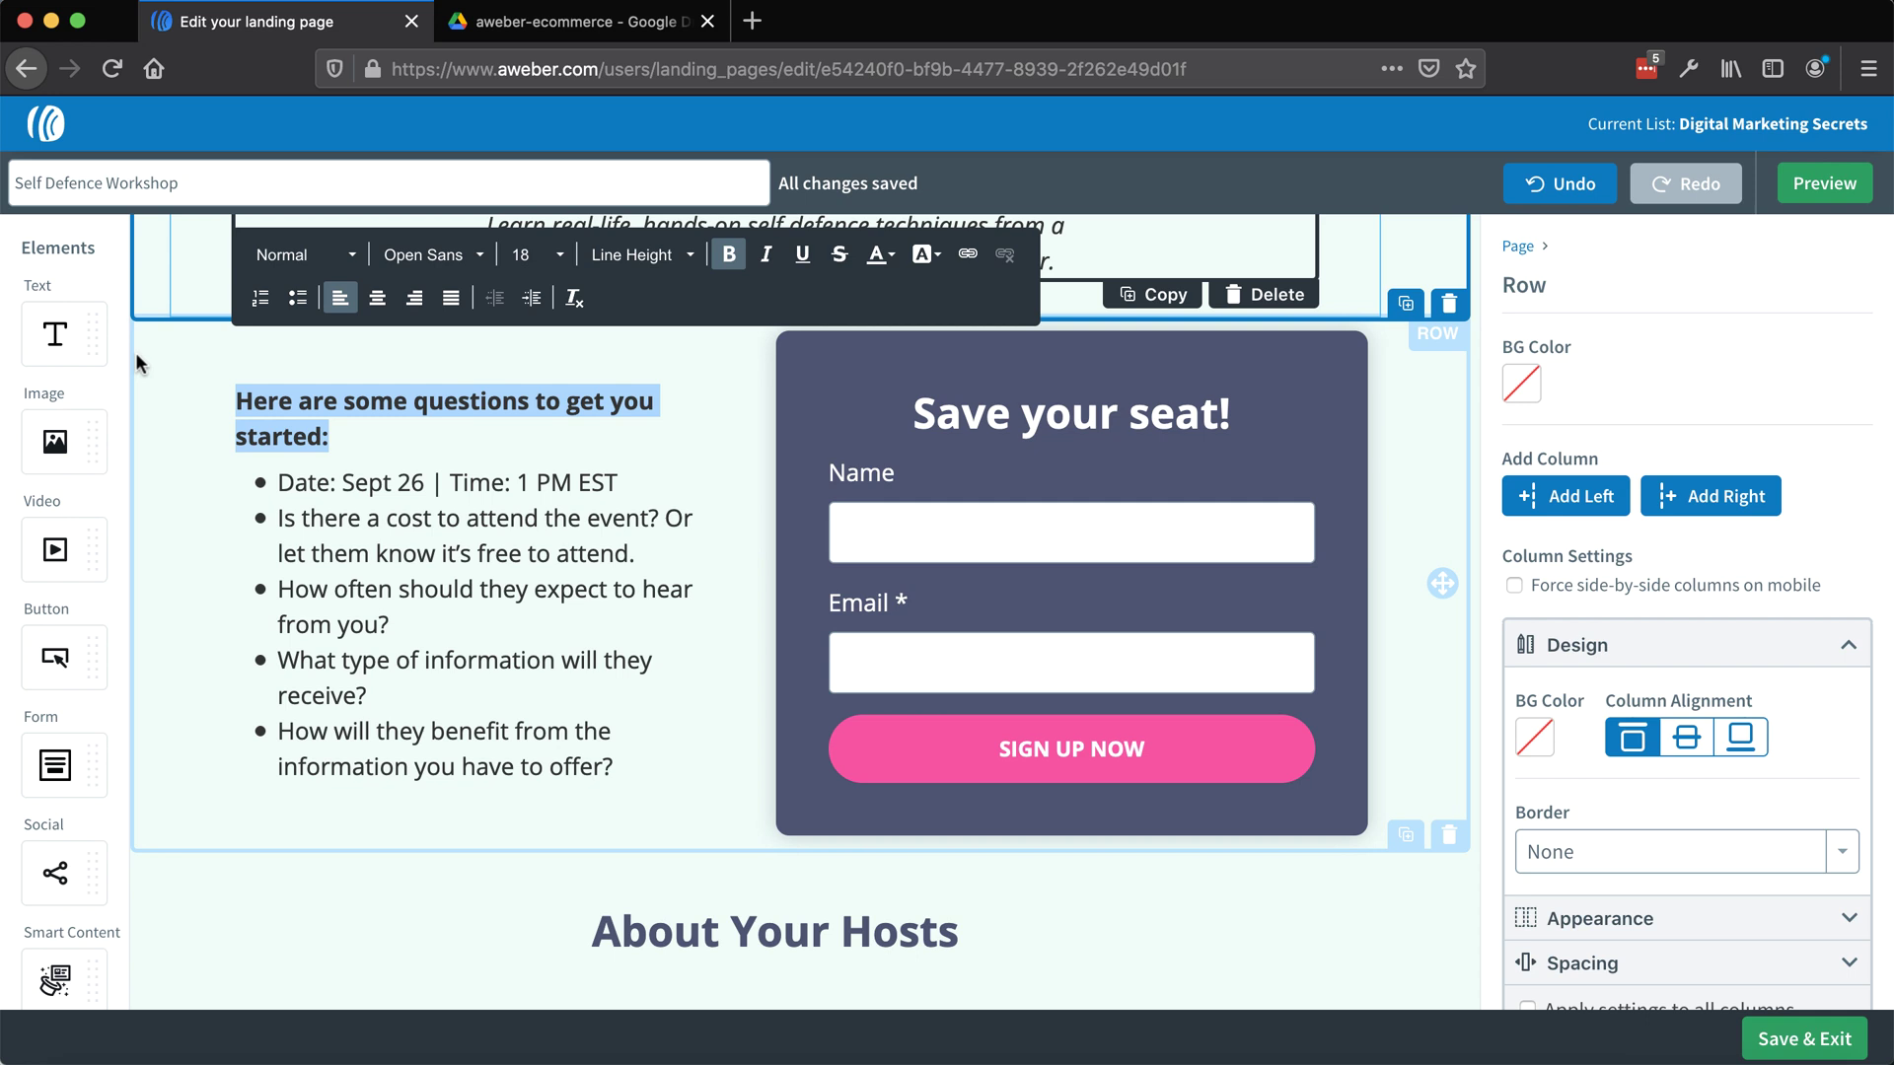
{"action": "type", "text": "ev"}
{"action": "key", "text": "BackSpace"}
{"action": "key", "text": "BackSpace"}
{"action": "type", "text": "EVENT INFORMA"}
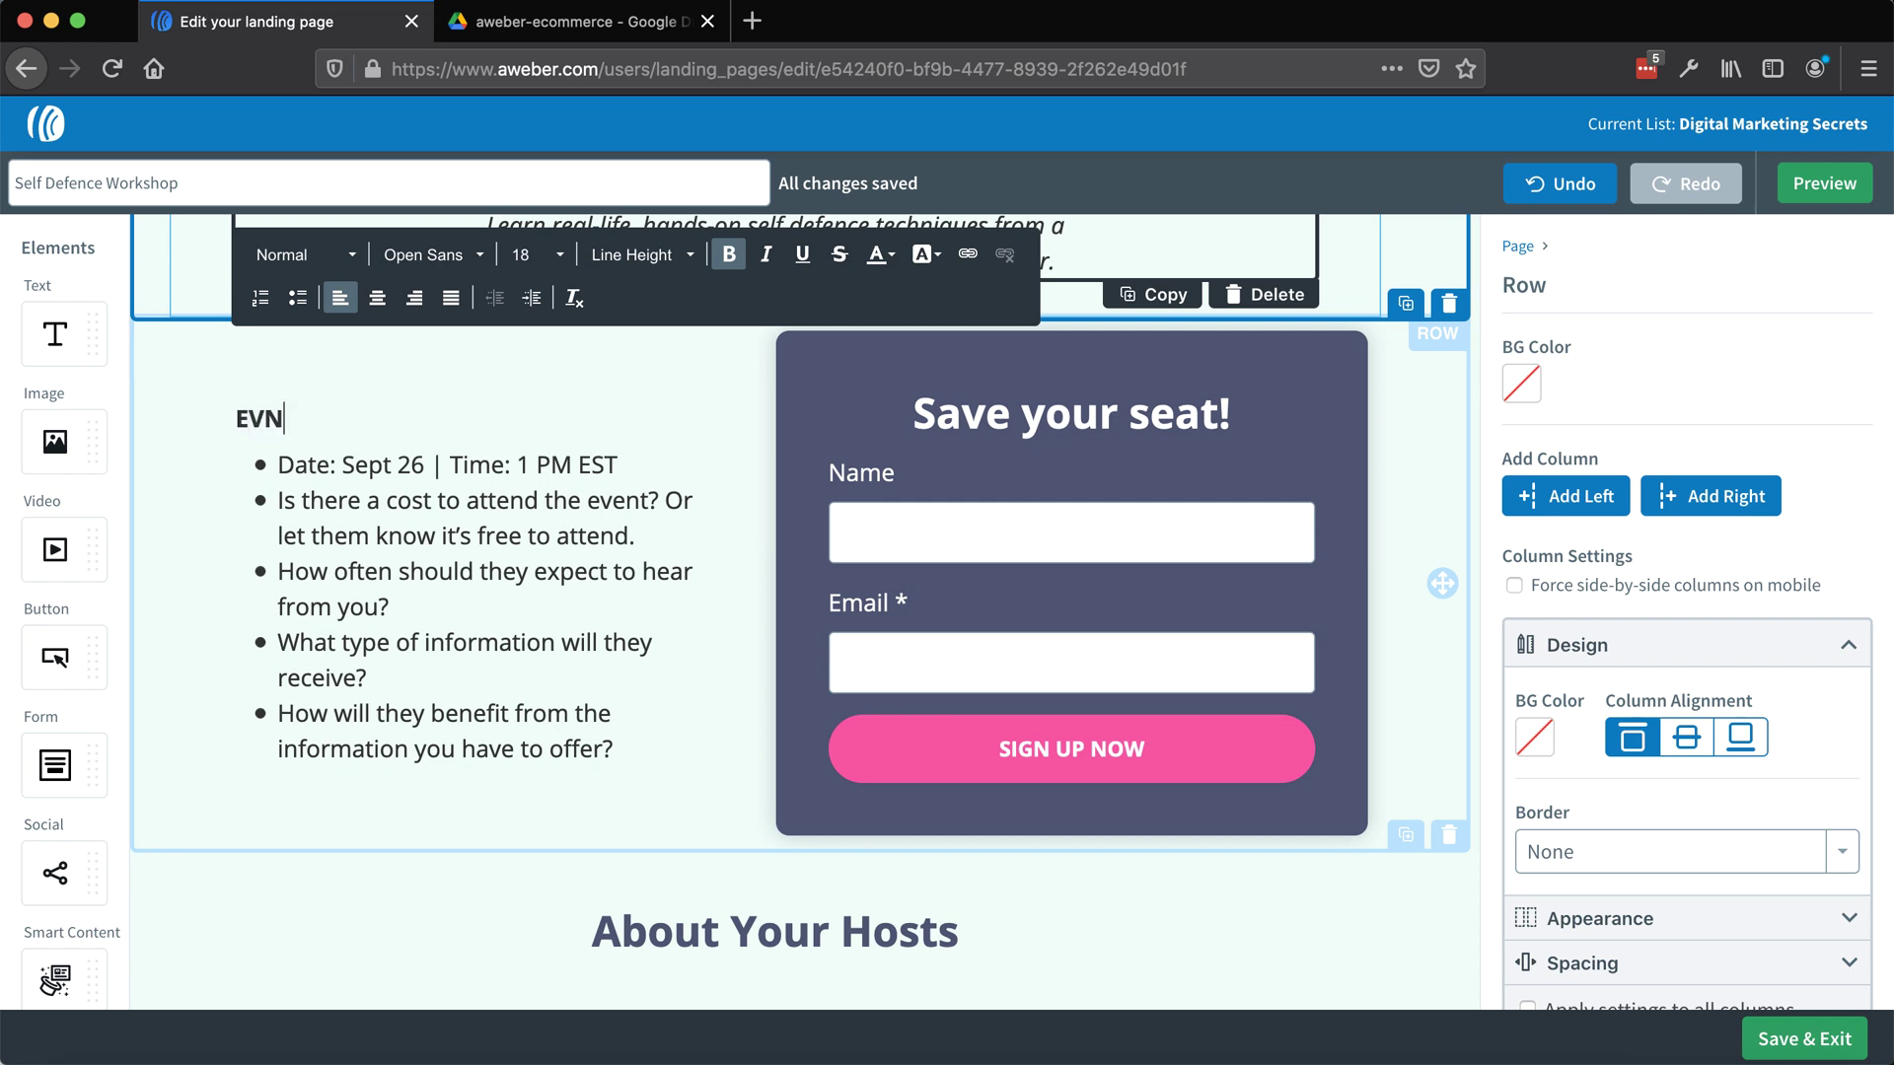
{"action": "type", "text": "TION"}
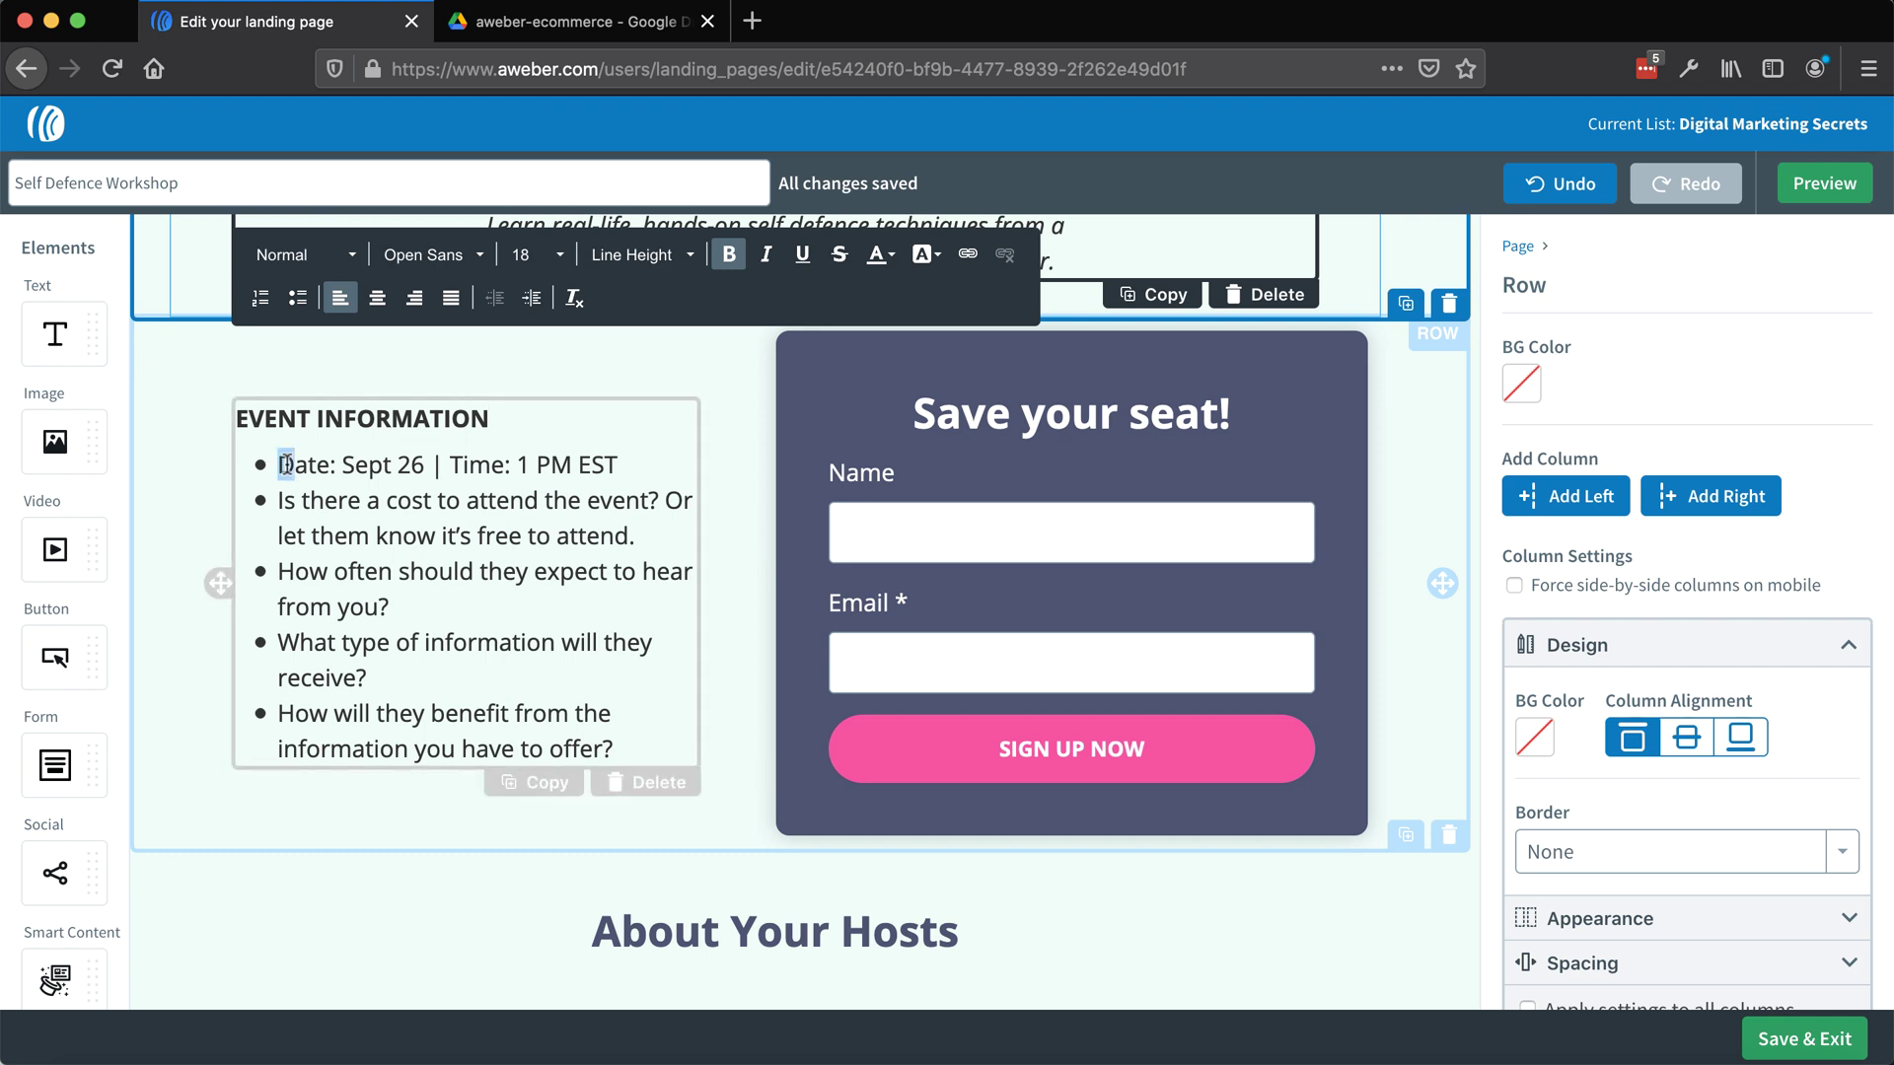
Step: Replace the question bullets with the pasted date, time, audience, attire, snacks and $14.99 cost bullets
{"action": "left_click_drag", "start_coordinate": [277, 464], "coordinate": [625, 754]}
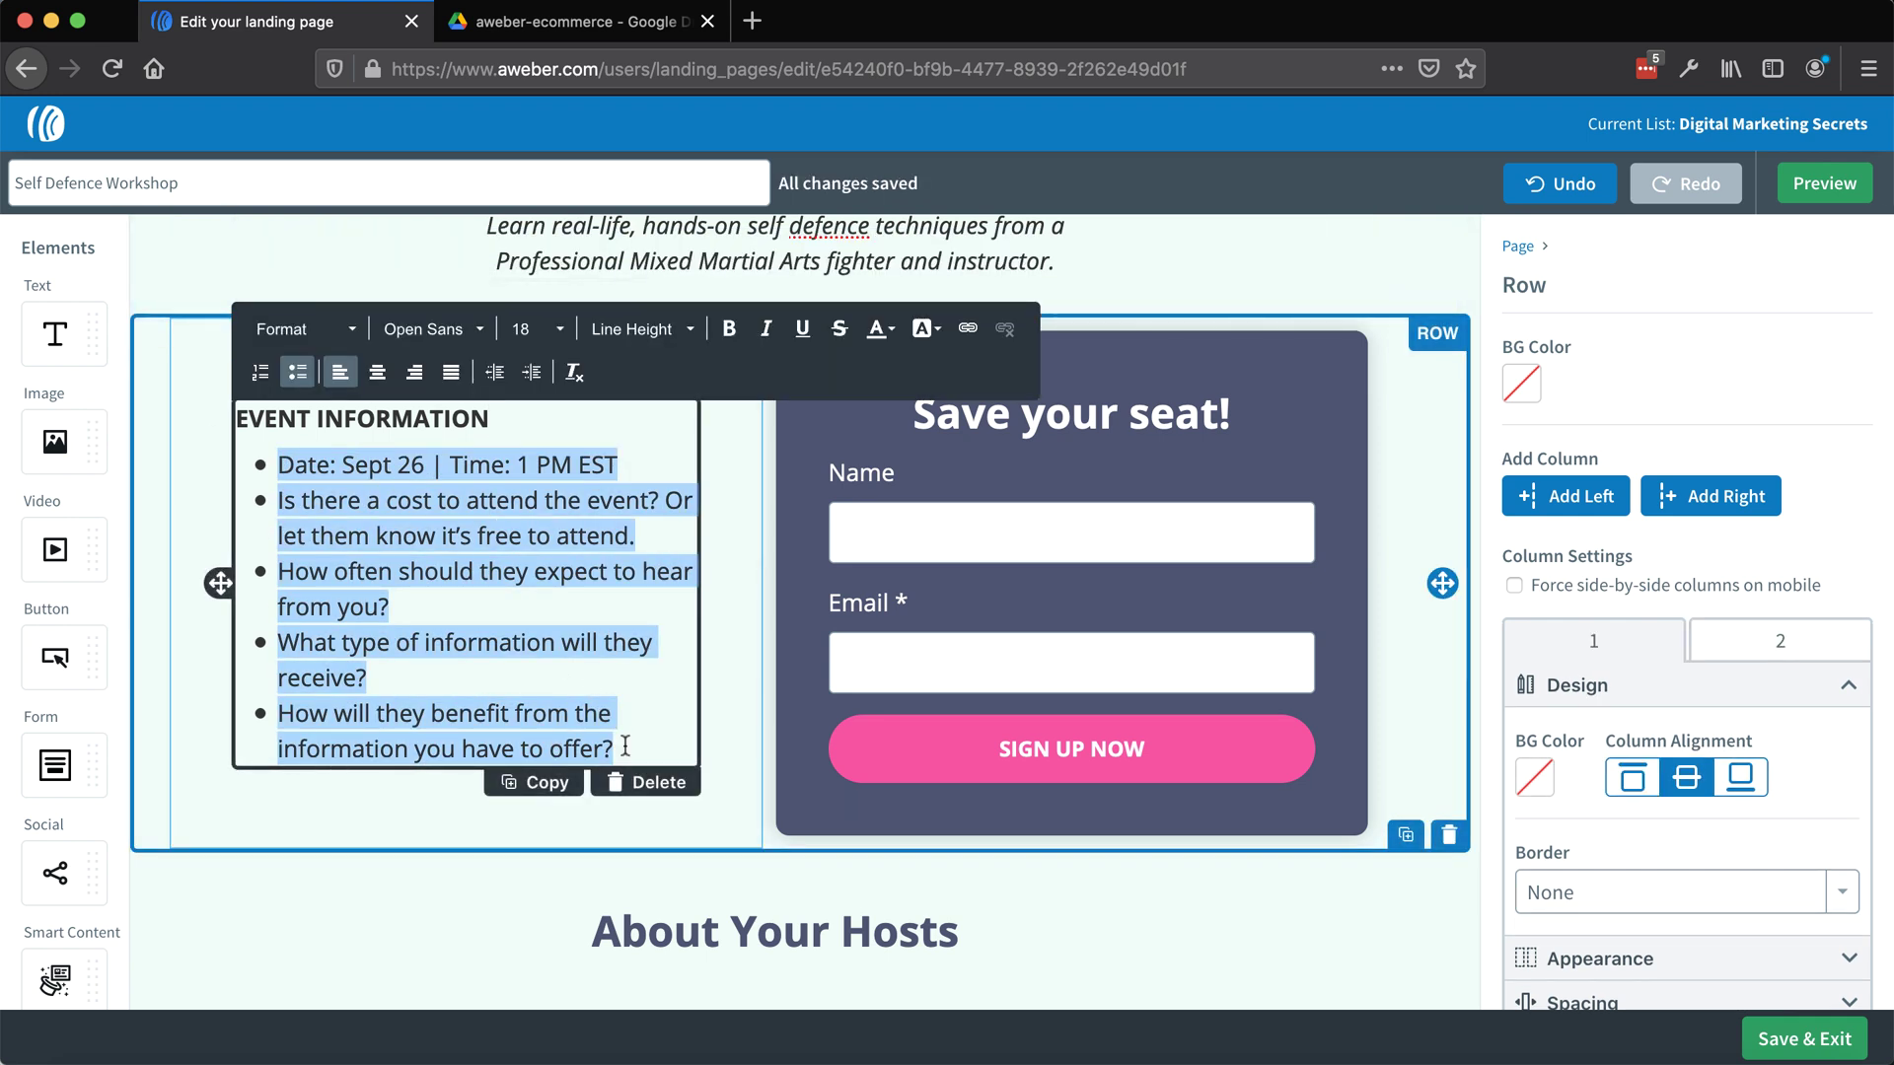
{"action": "type", "text": "Date: Saturday, April 24, 2021 Time: 1:00pm - 3:00pm Reserved for females, ages 10+ Attire: comfortable, loose-fitting clothing. Water and snacks will be provided. Cost: $14.99"}
{"action": "left_click", "coordinate": [280, 536]}
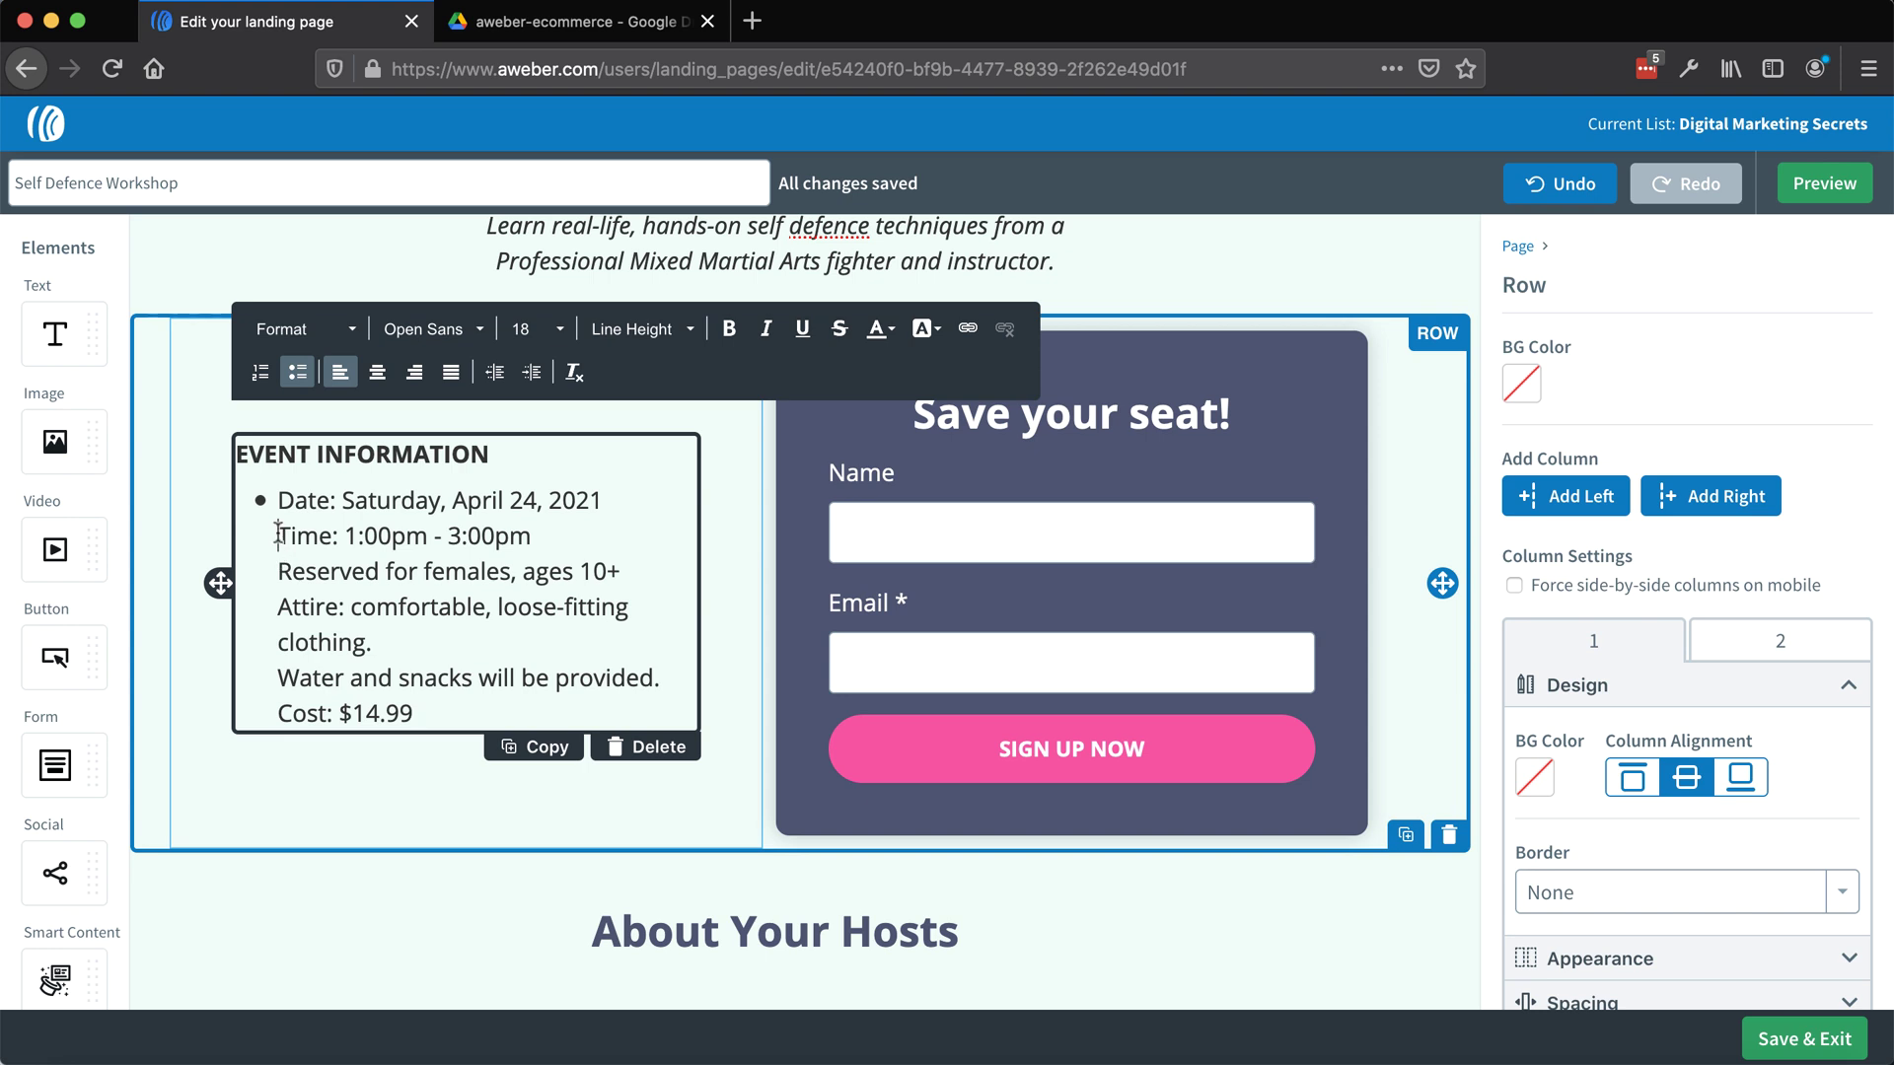
{"action": "key", "text": "BackSpace"}
{"action": "key", "text": "Return"}
{"action": "key", "text": "Down"}
{"action": "key", "text": "BackSpace"}
{"action": "key", "text": "Return"}
{"action": "key", "text": "Down"}
{"action": "key", "text": "BackSpace"}
{"action": "key", "text": "Return"}
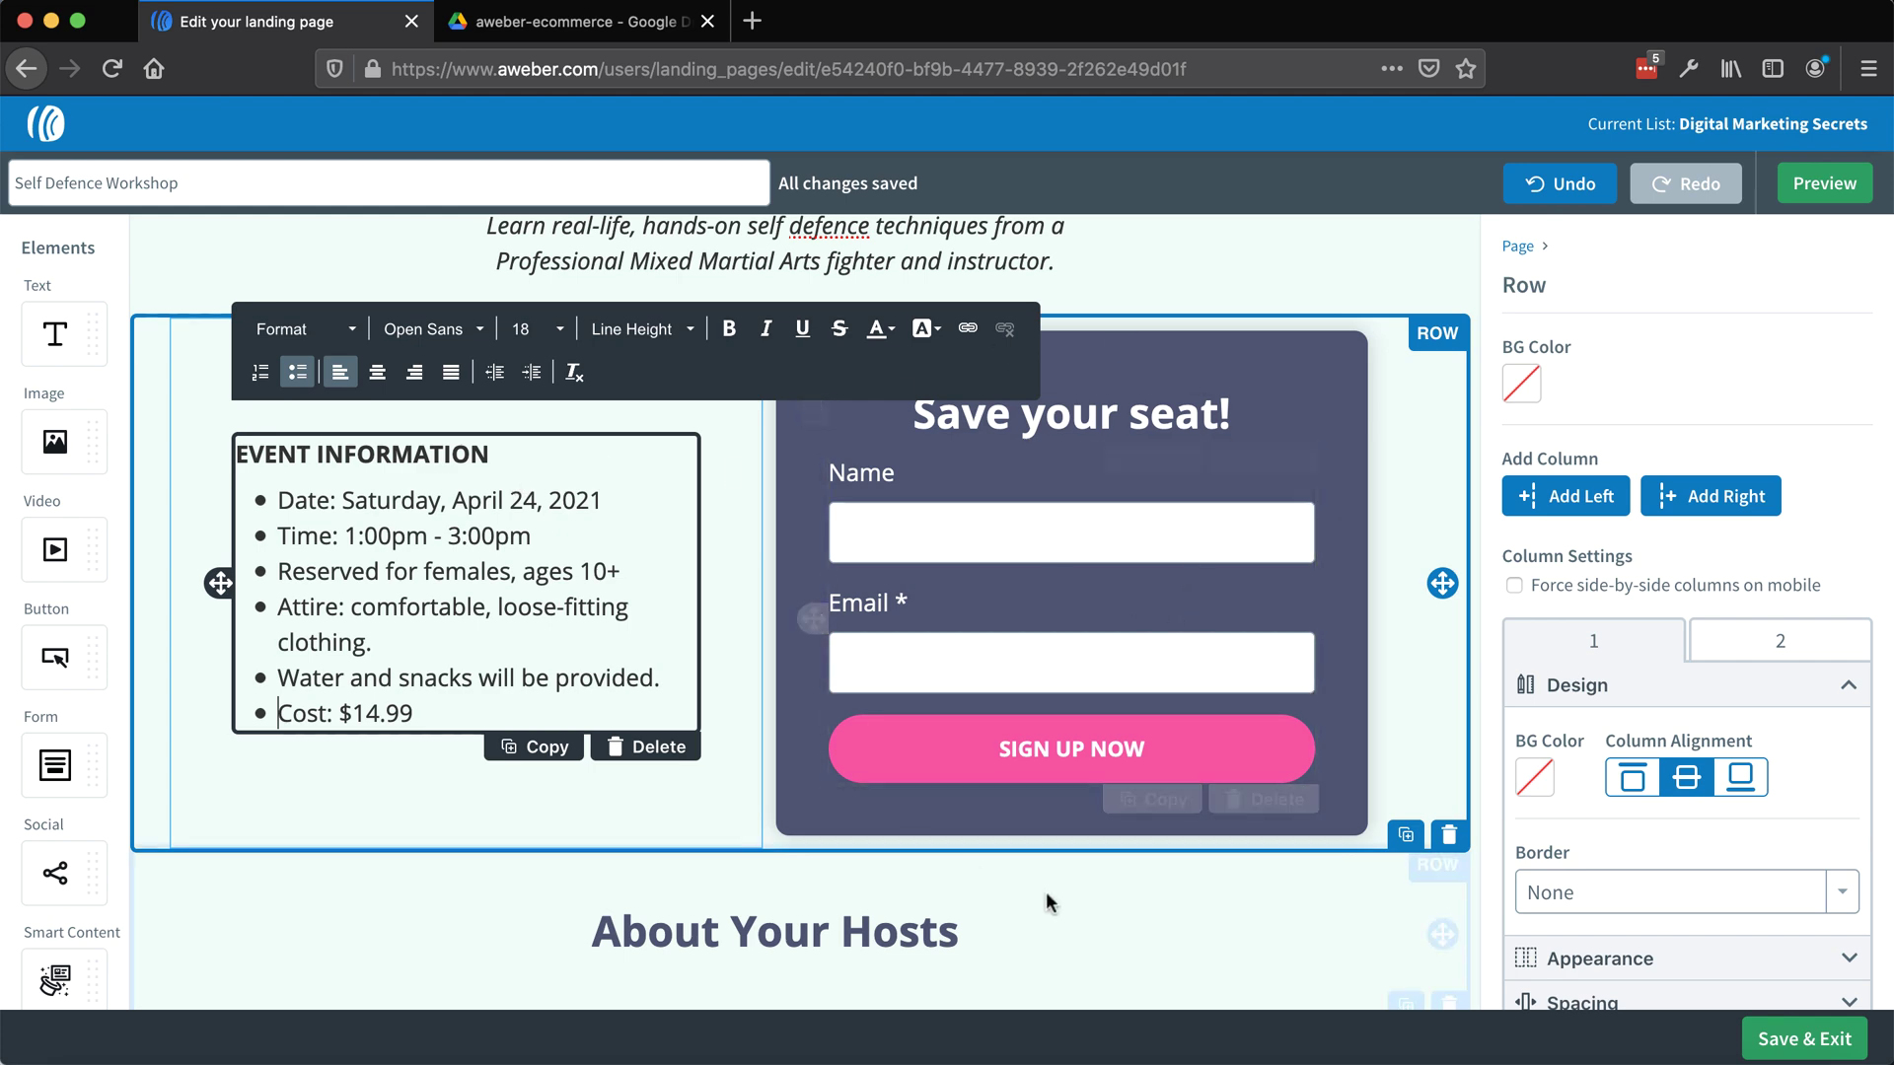
Step: Change the word 'Hosts' to 'Instructor' in the About Your Hosts heading
{"action": "scroll", "coordinate": [707, 584], "scroll_direction": "down", "scroll_amount": 4}
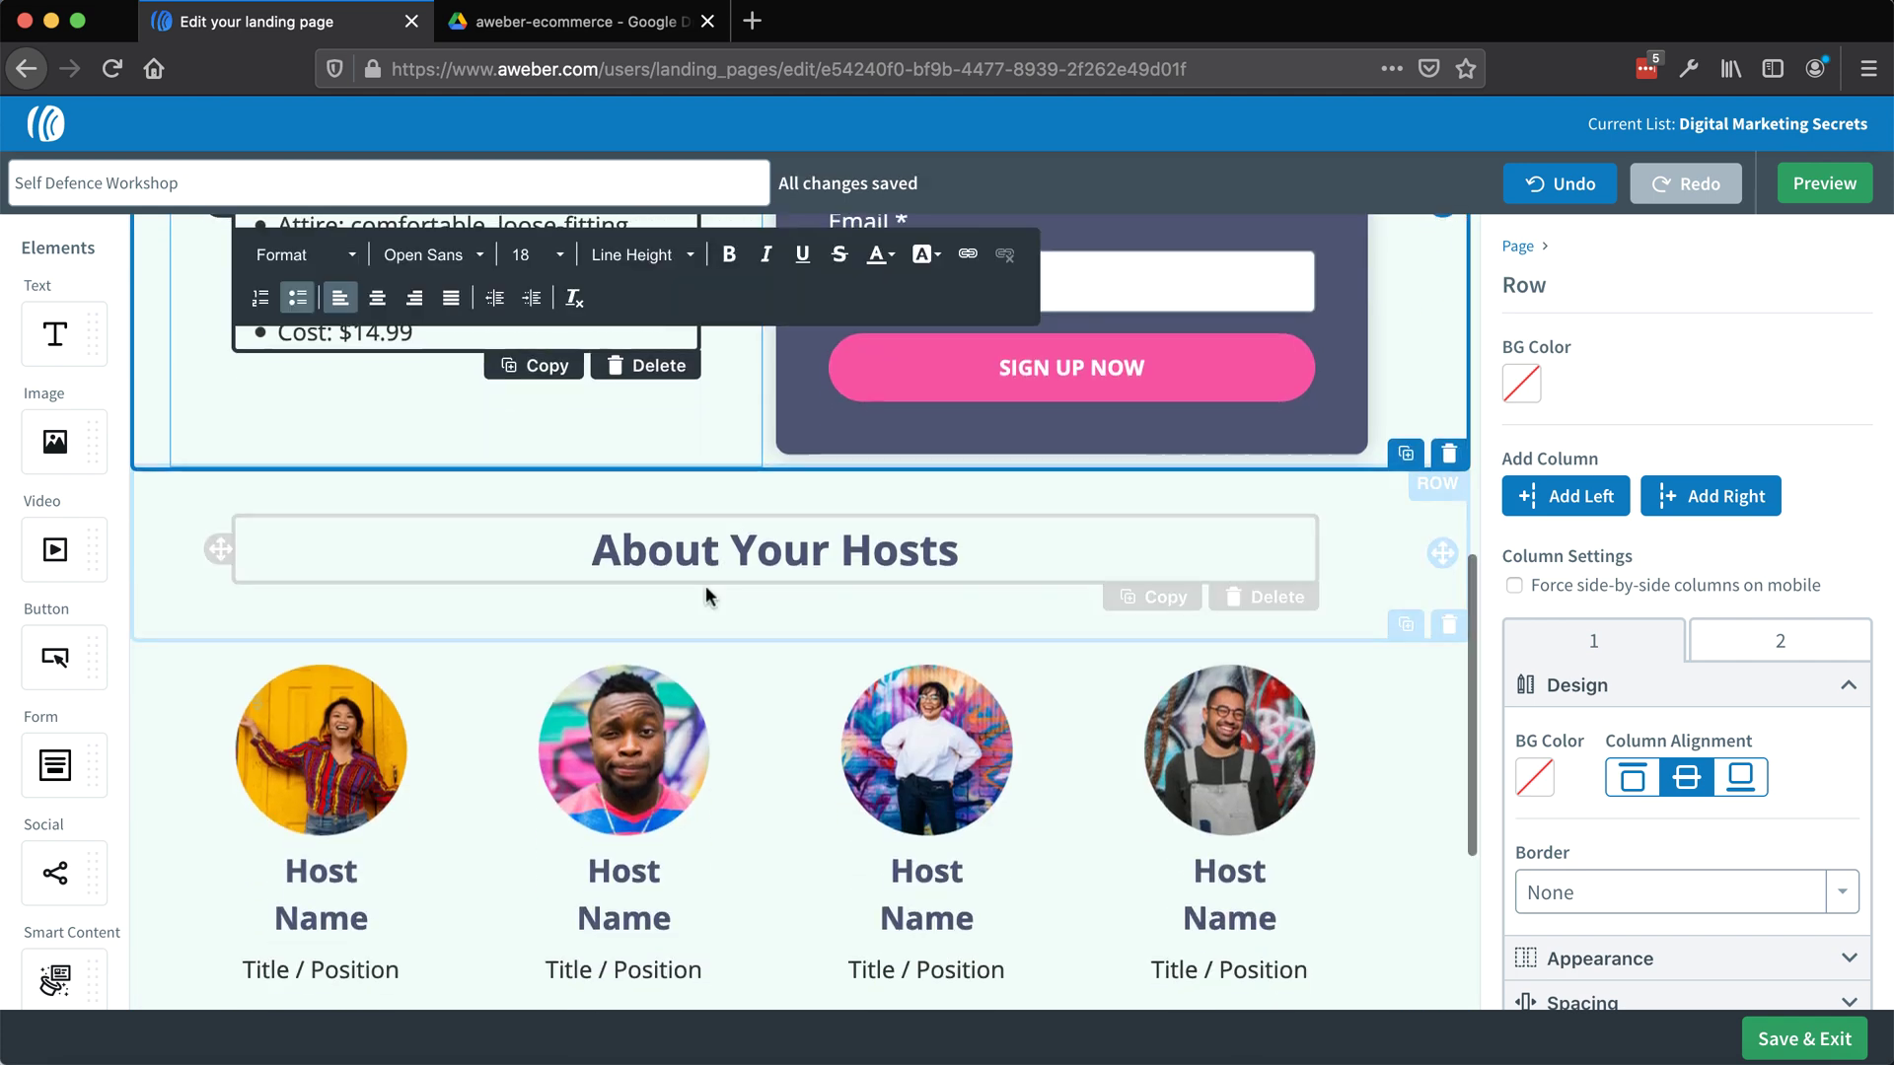
{"action": "left_click", "coordinate": [801, 552]}
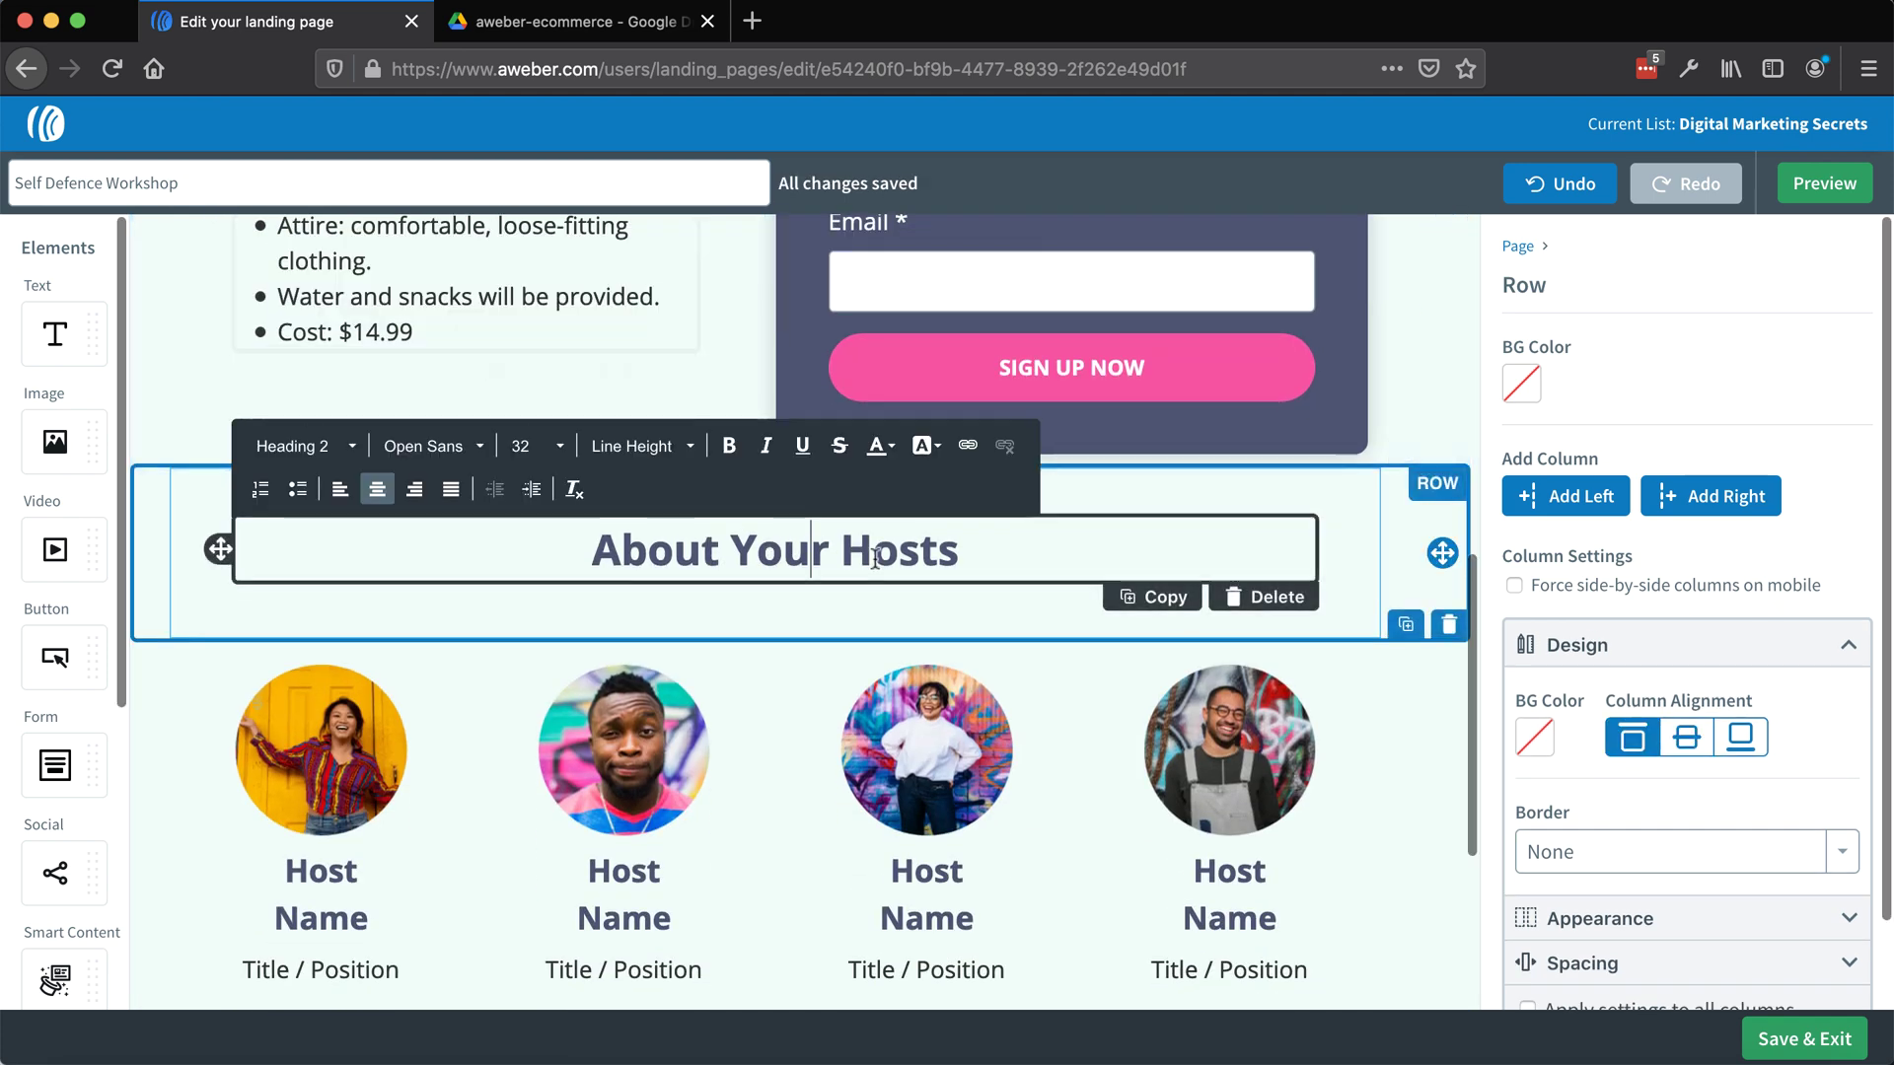
{"action": "double_click", "coordinate": [853, 553]}
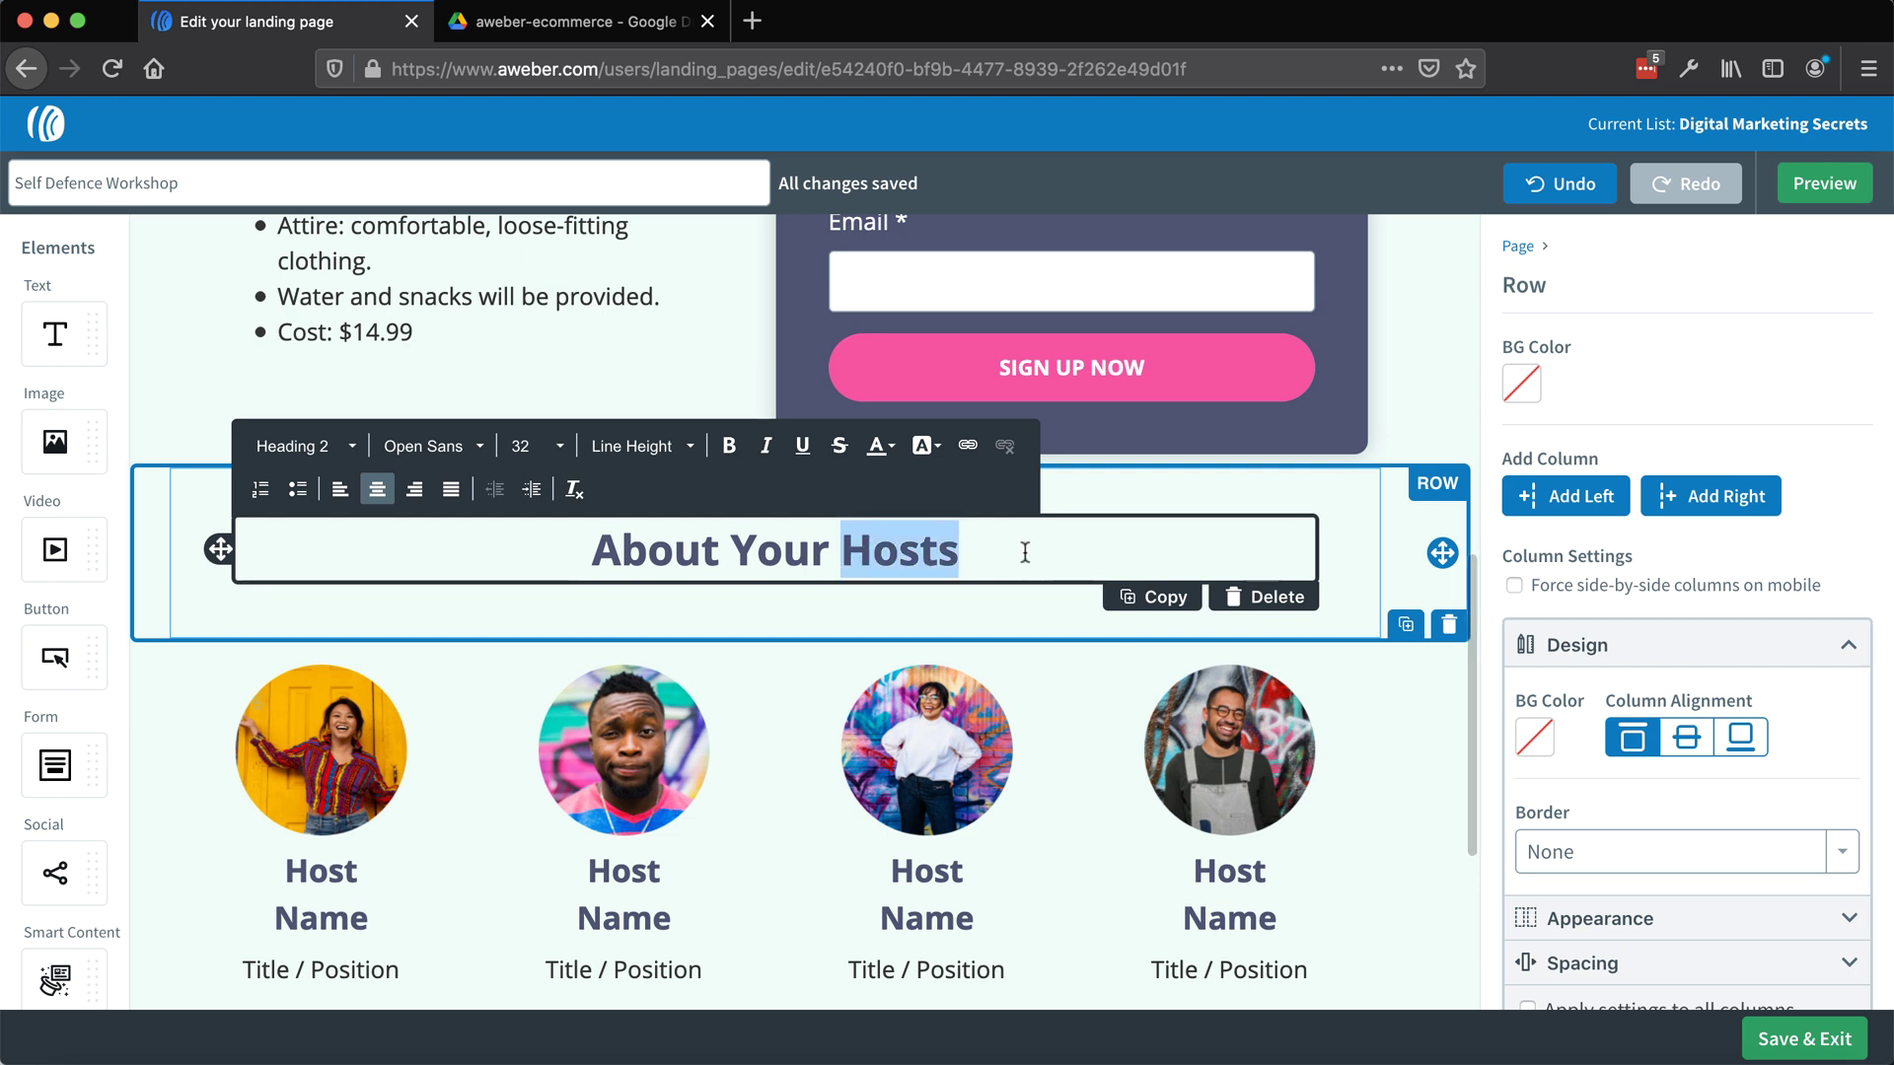
{"action": "type", "text": "Instructor"}
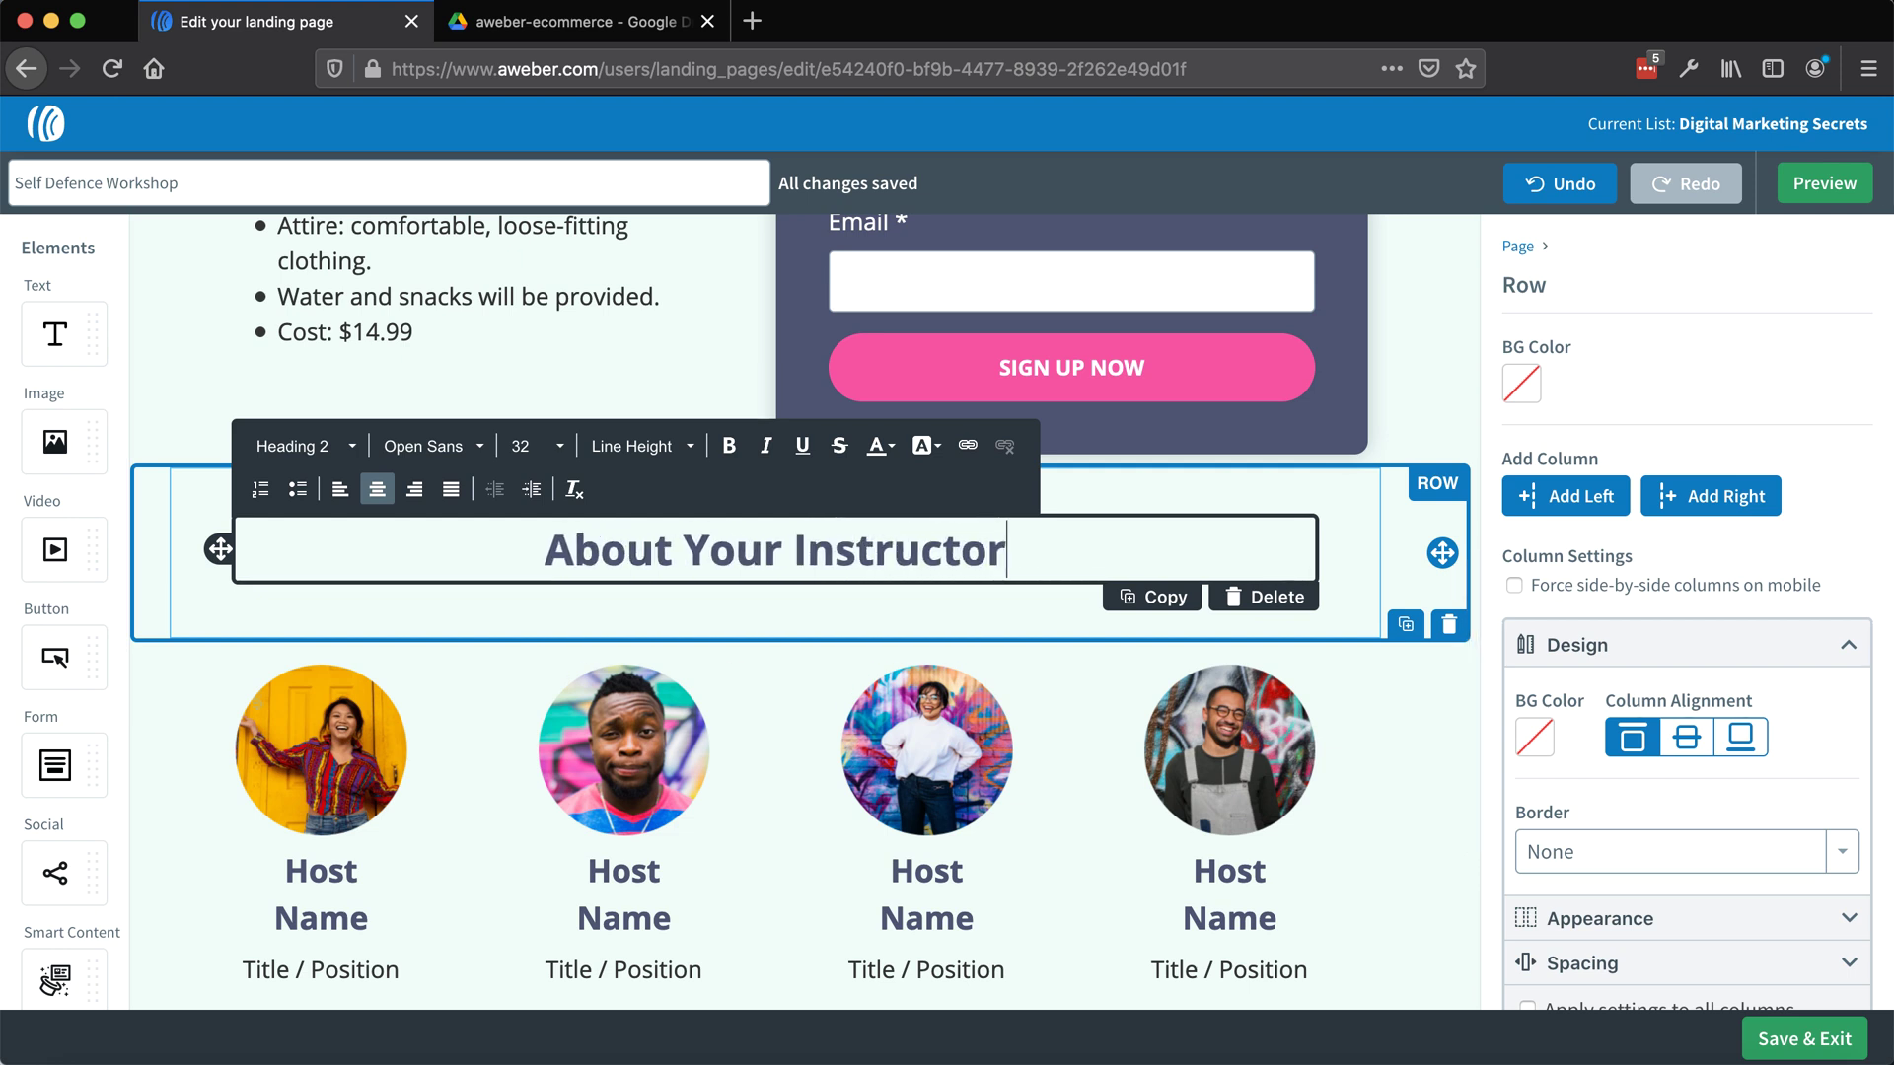
{"action": "scroll", "coordinate": [1073, 316], "scroll_direction": "down", "scroll_amount": 2}
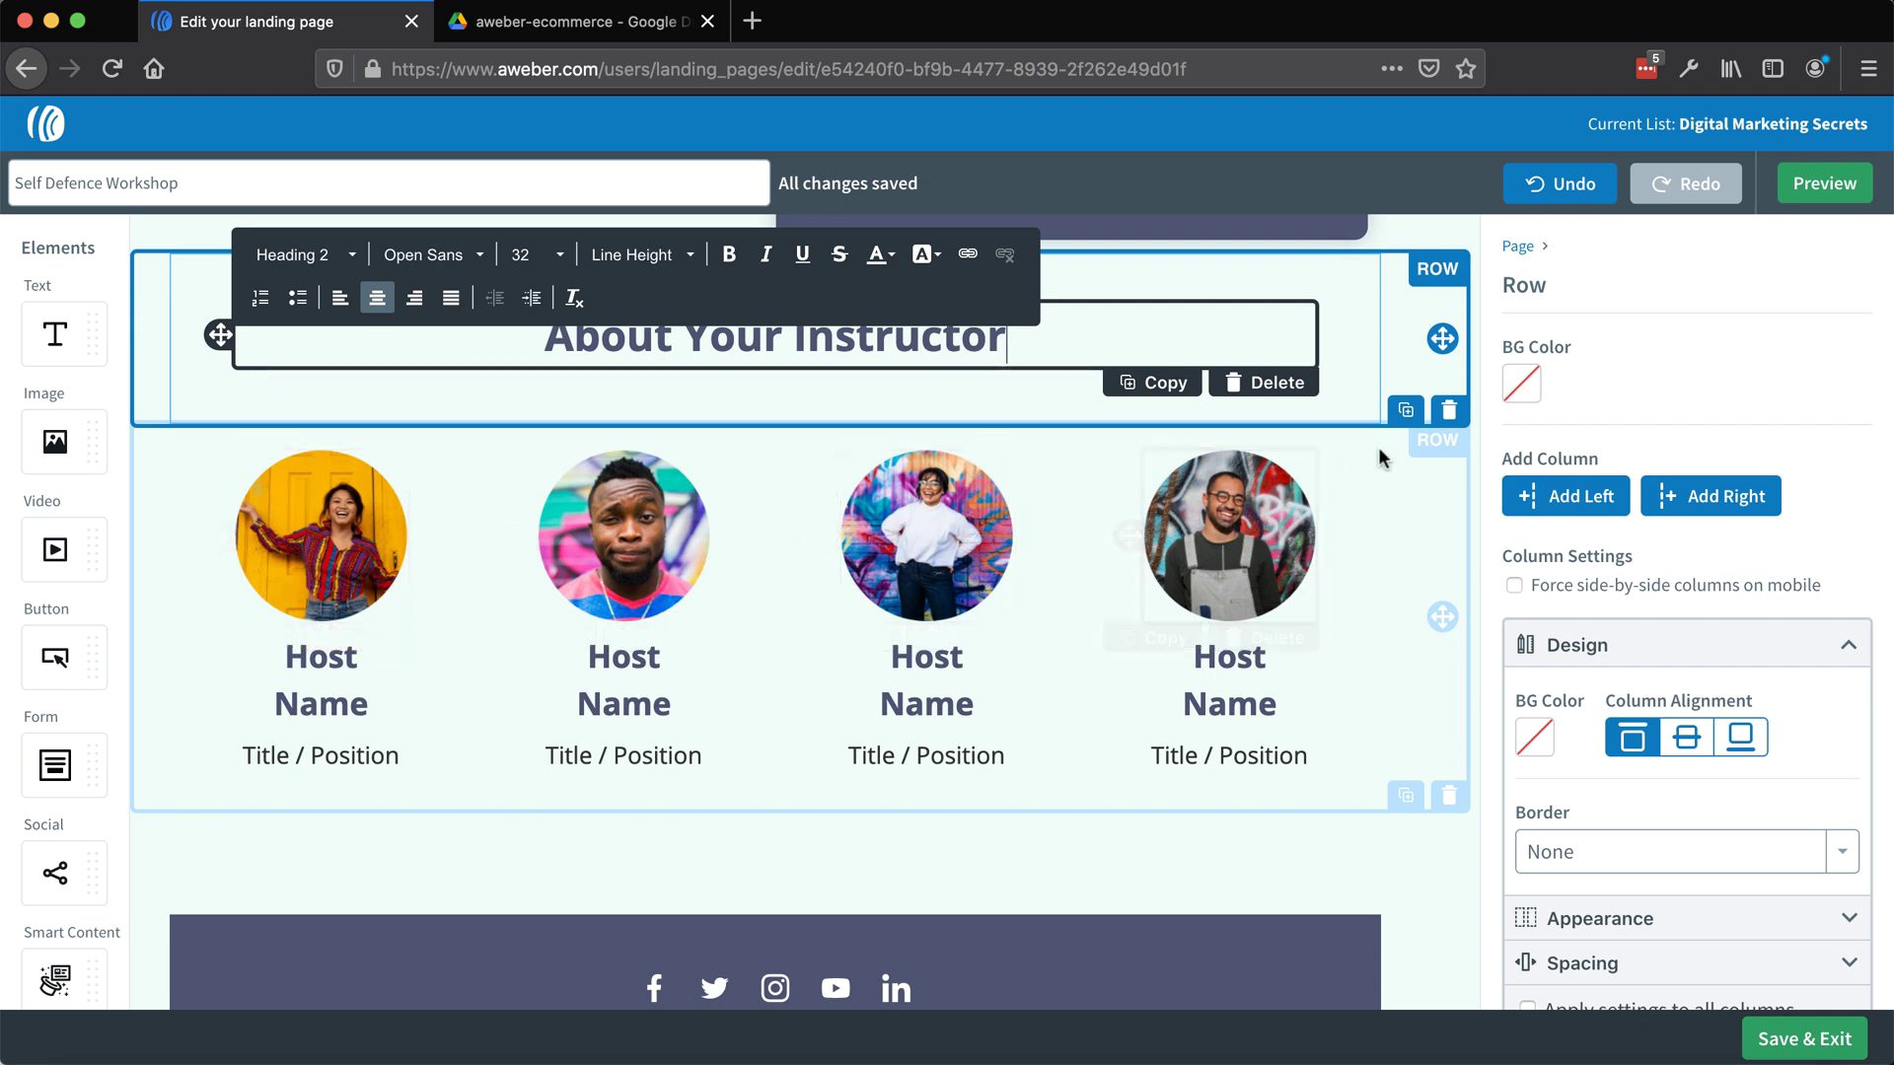
Step: Delete three of the four host columns, leaving a single host
{"action": "left_click", "coordinate": [1107, 532]}
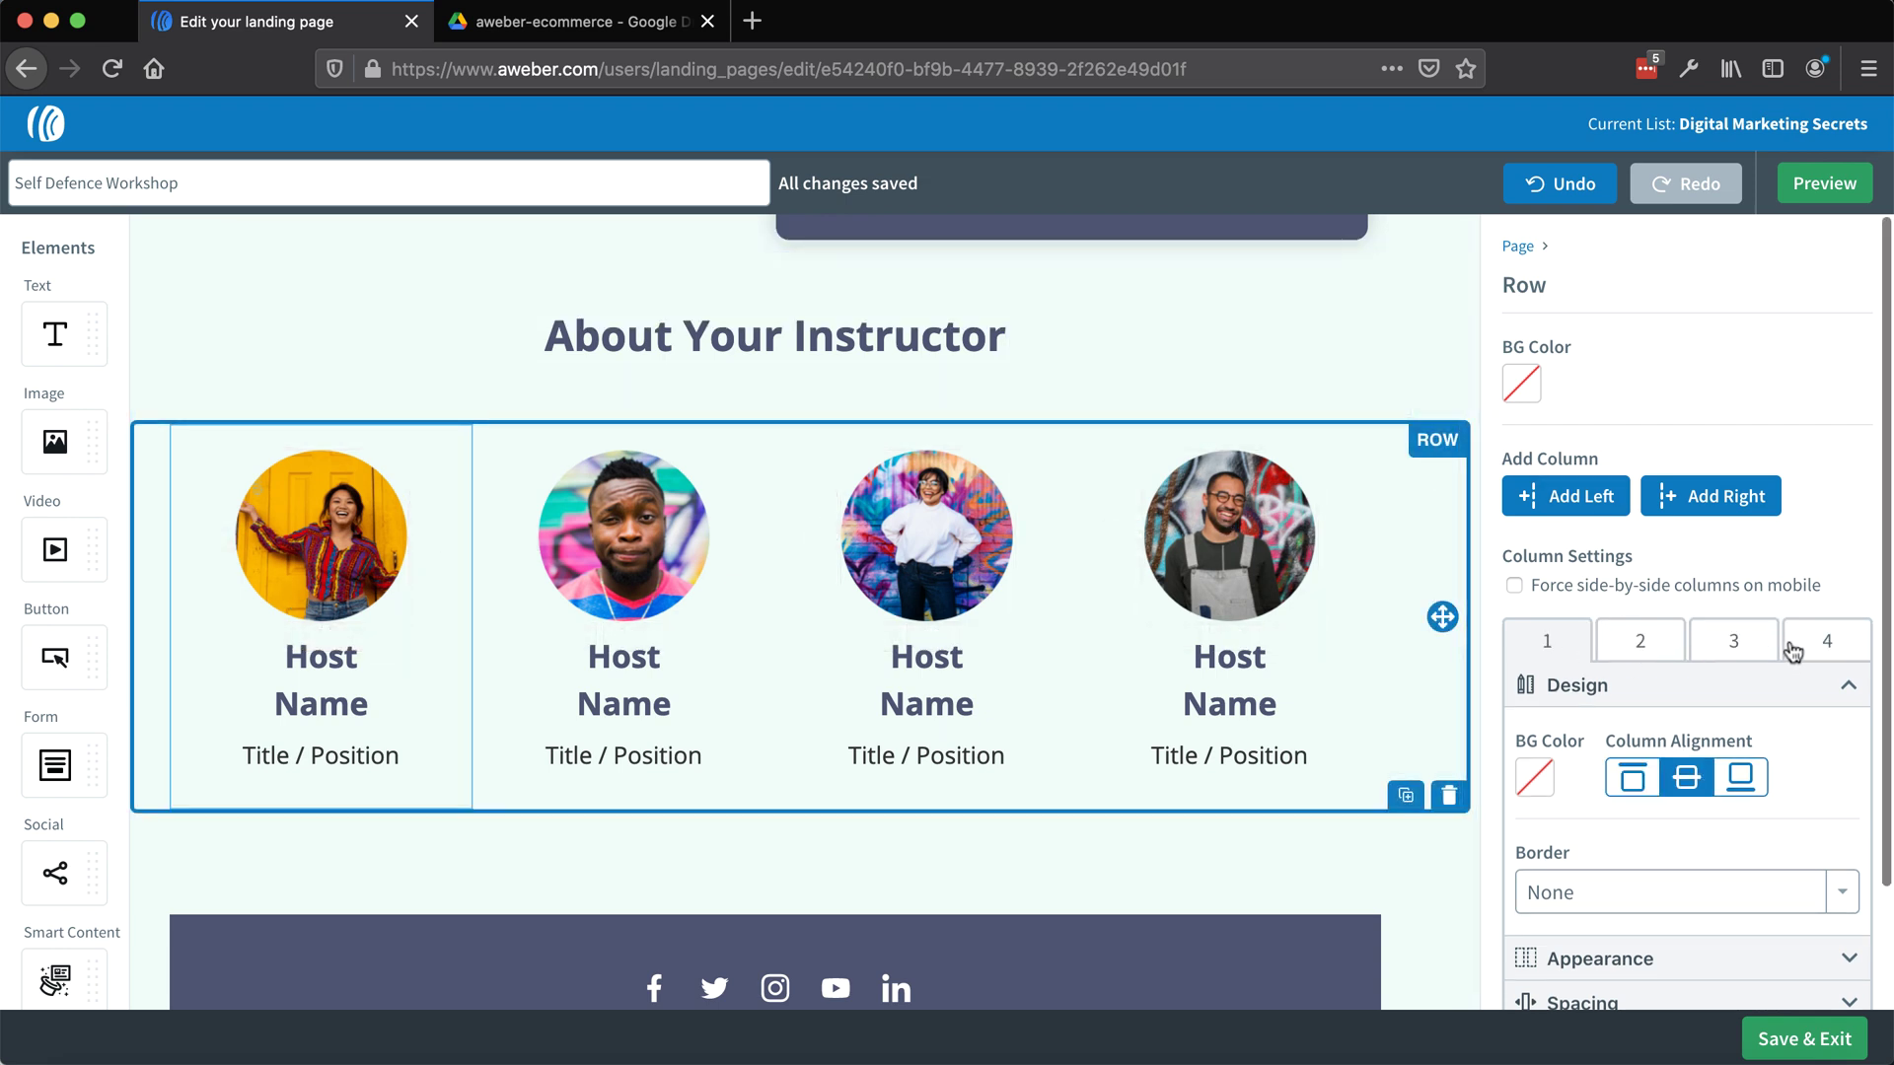
{"action": "scroll", "coordinate": [1658, 622], "scroll_direction": "down", "scroll_amount": 2}
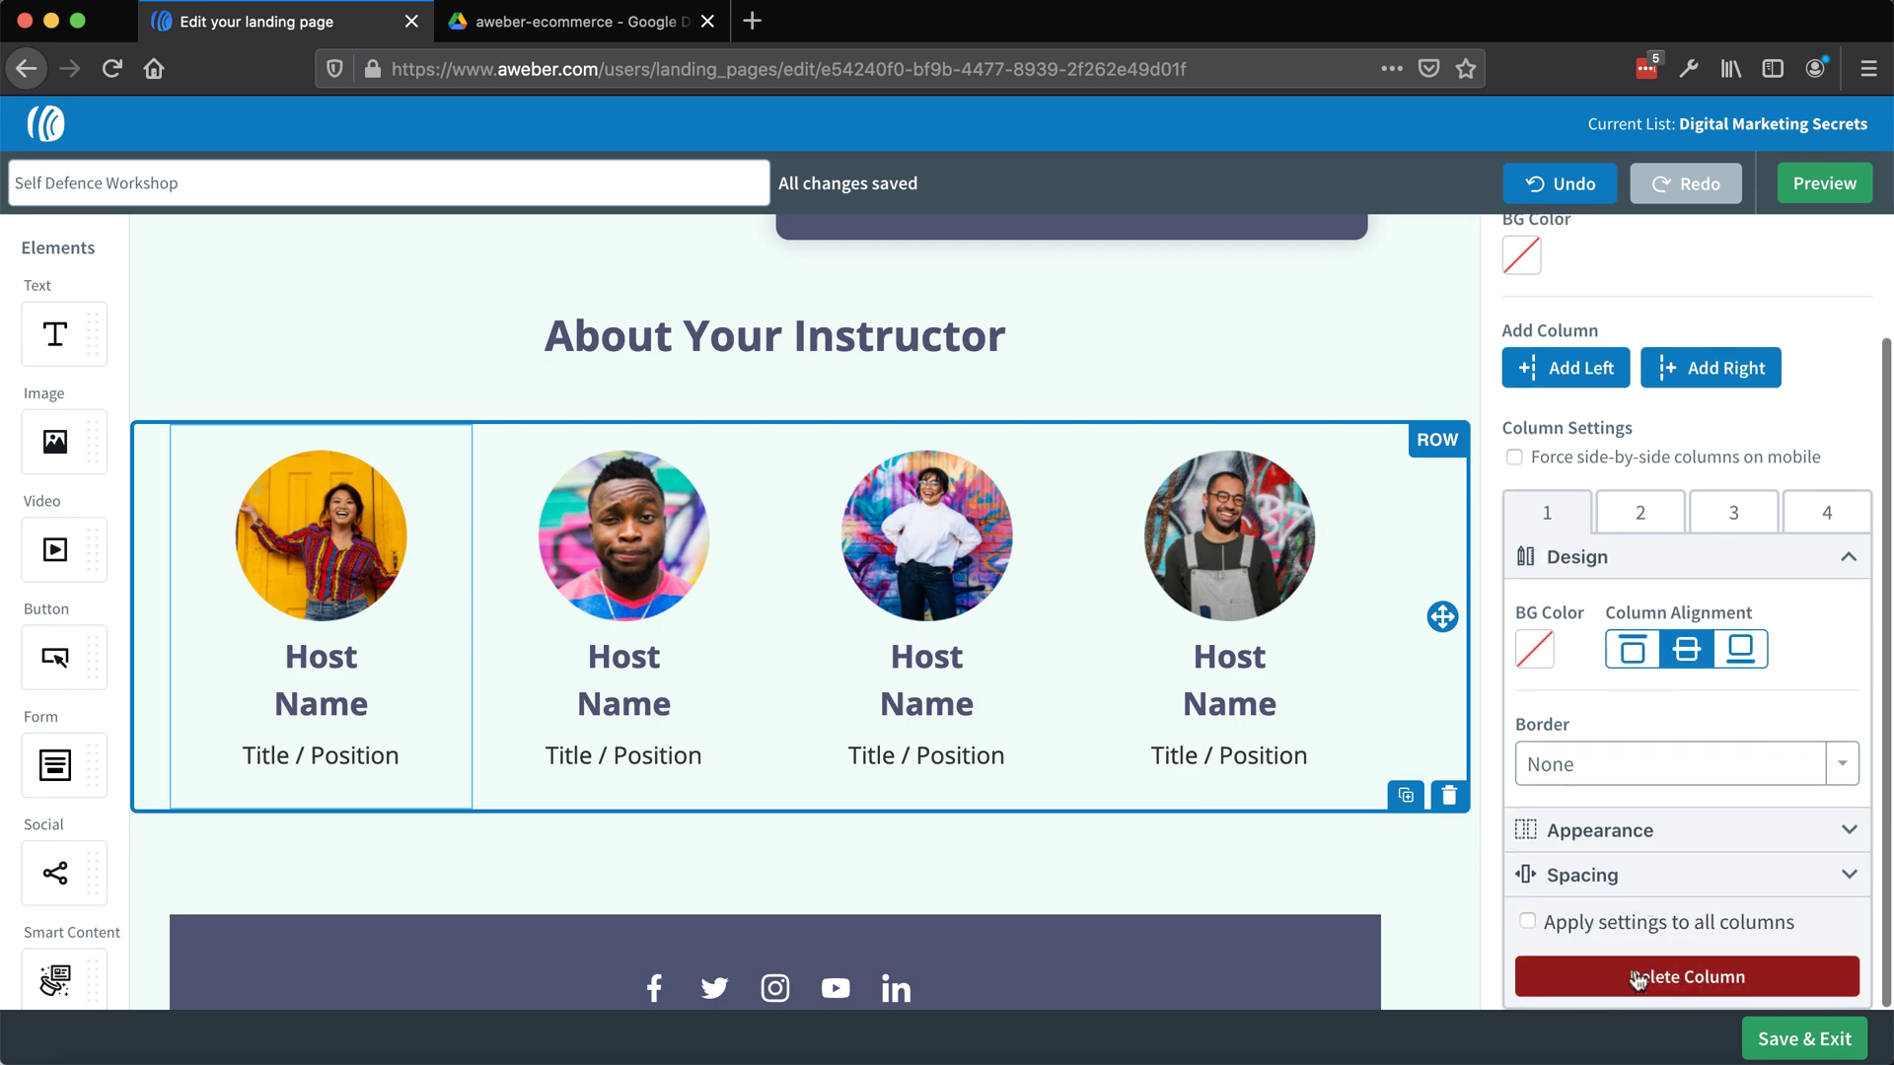
{"action": "left_click", "coordinate": [1638, 979]}
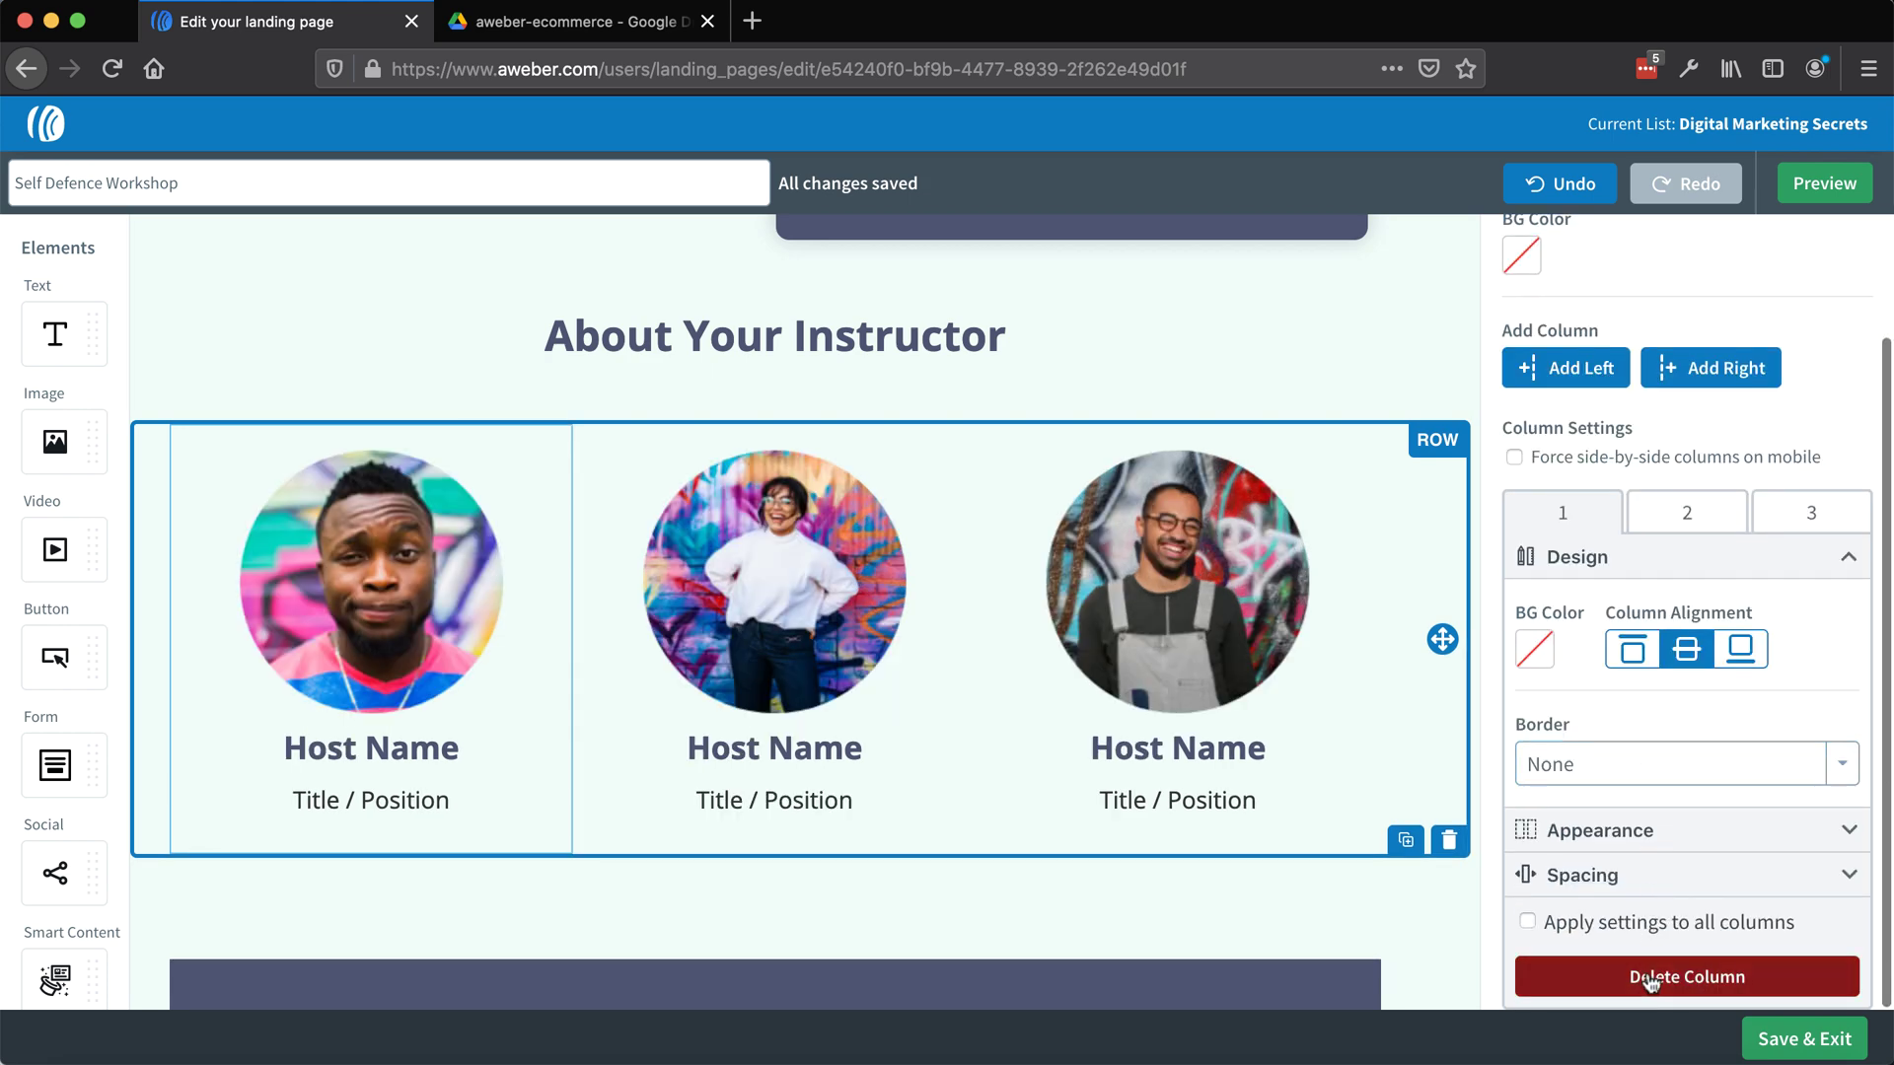
{"action": "left_click", "coordinate": [1648, 978]}
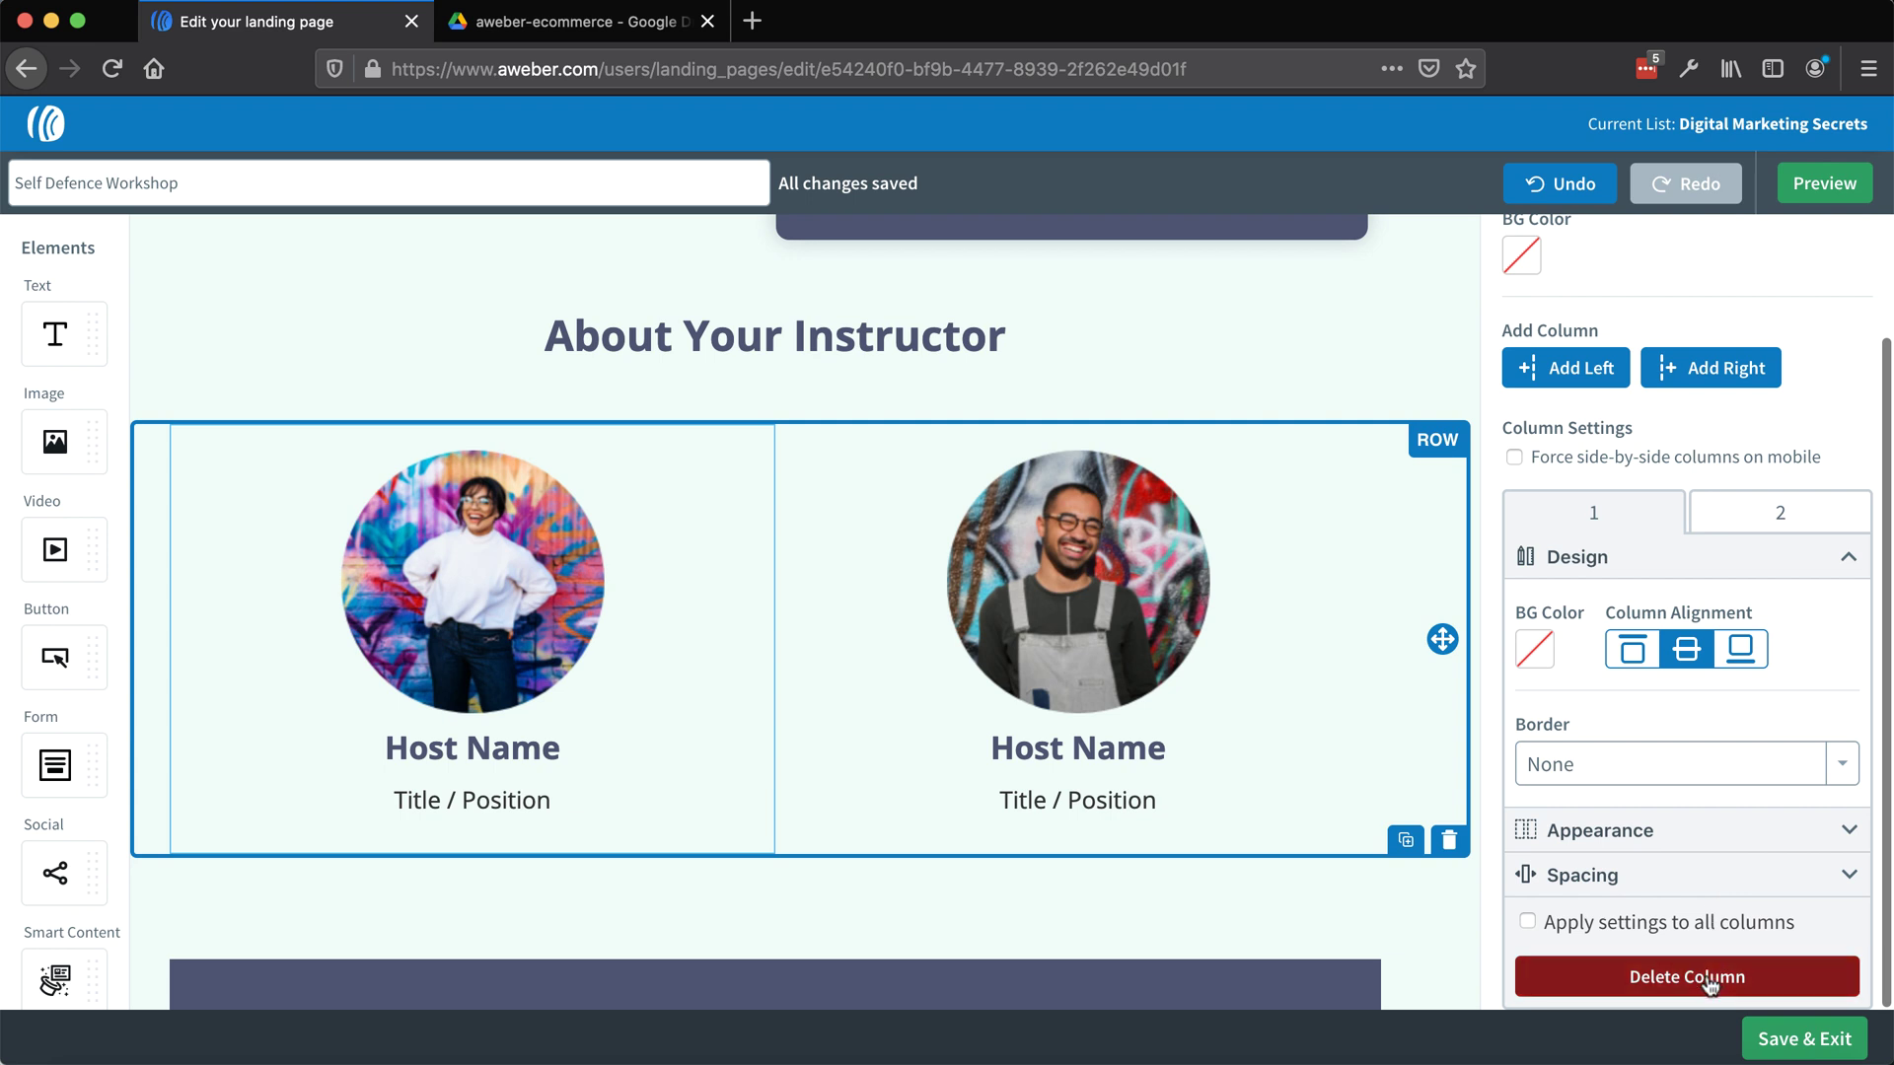
{"action": "left_click", "coordinate": [1712, 977]}
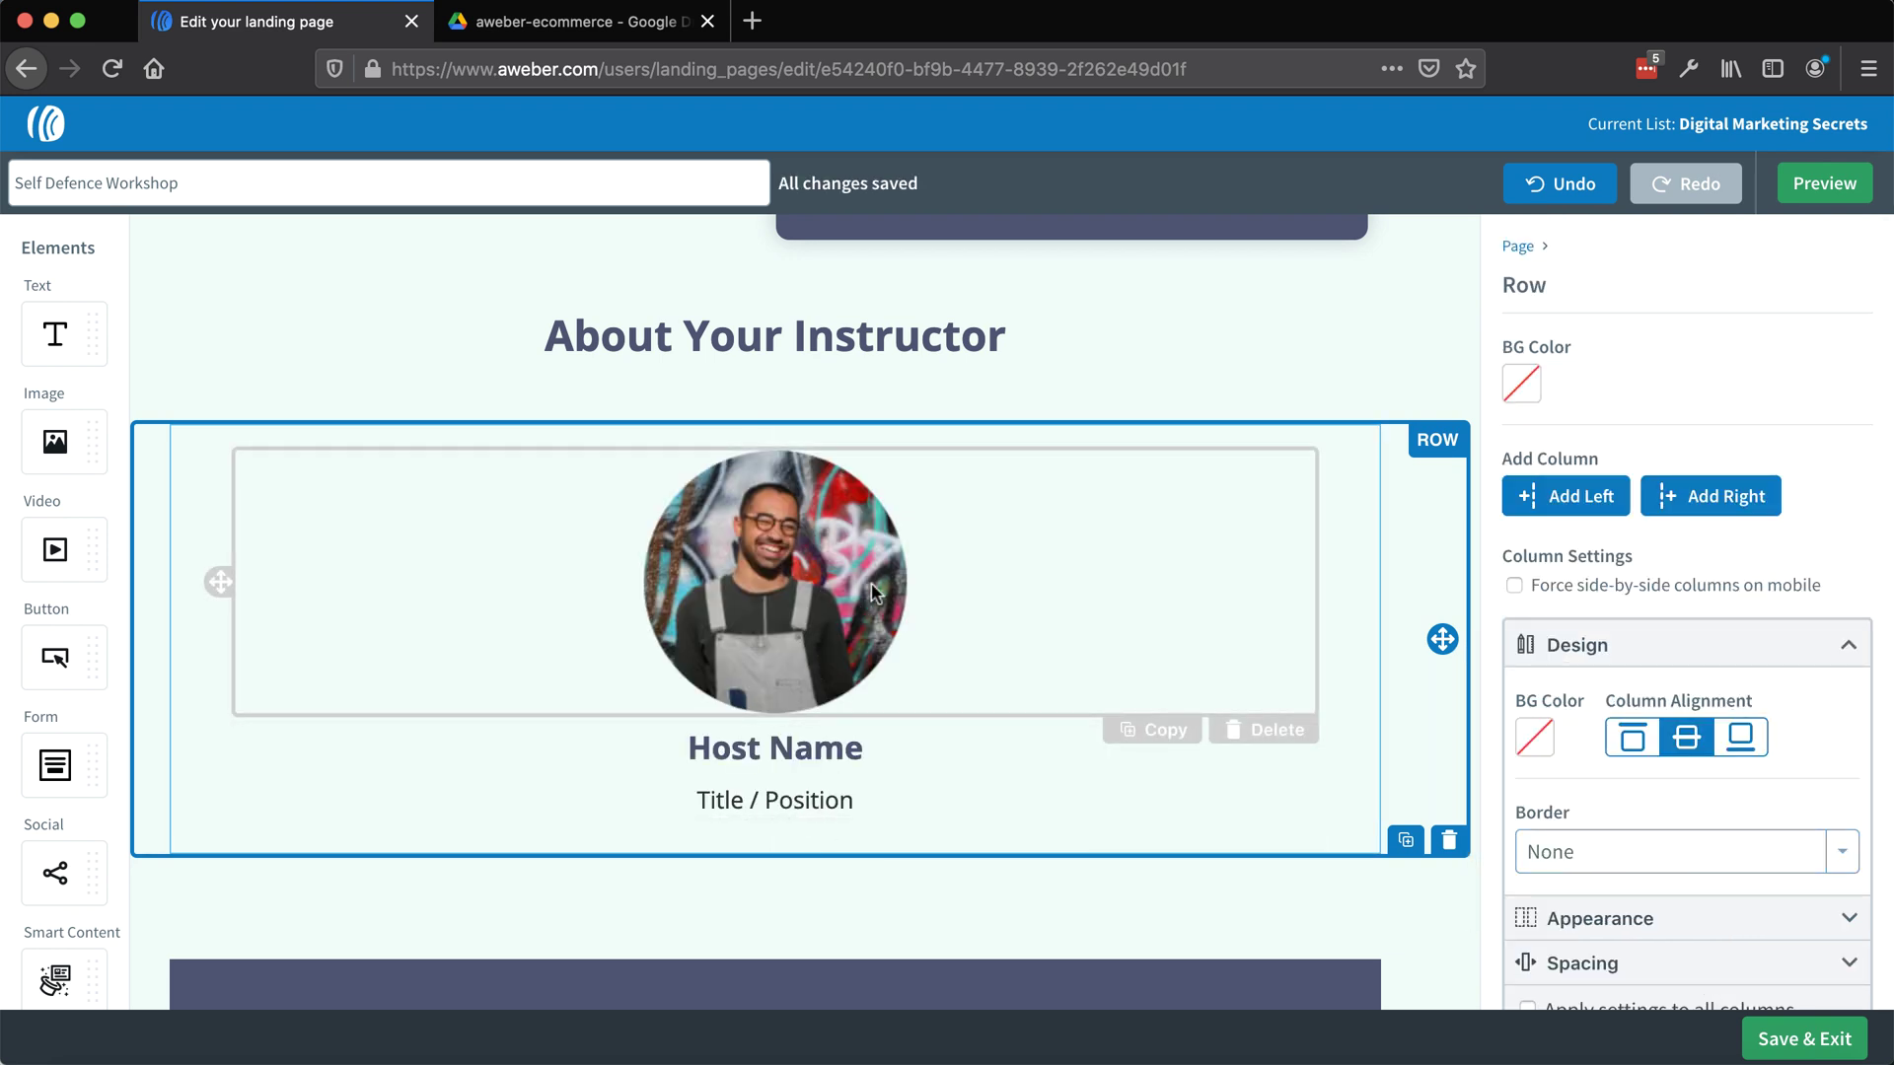
Step: Replace the remaining host's placeholder photo with an uploaded instructor portrait
{"action": "left_click", "coordinate": [789, 570]}
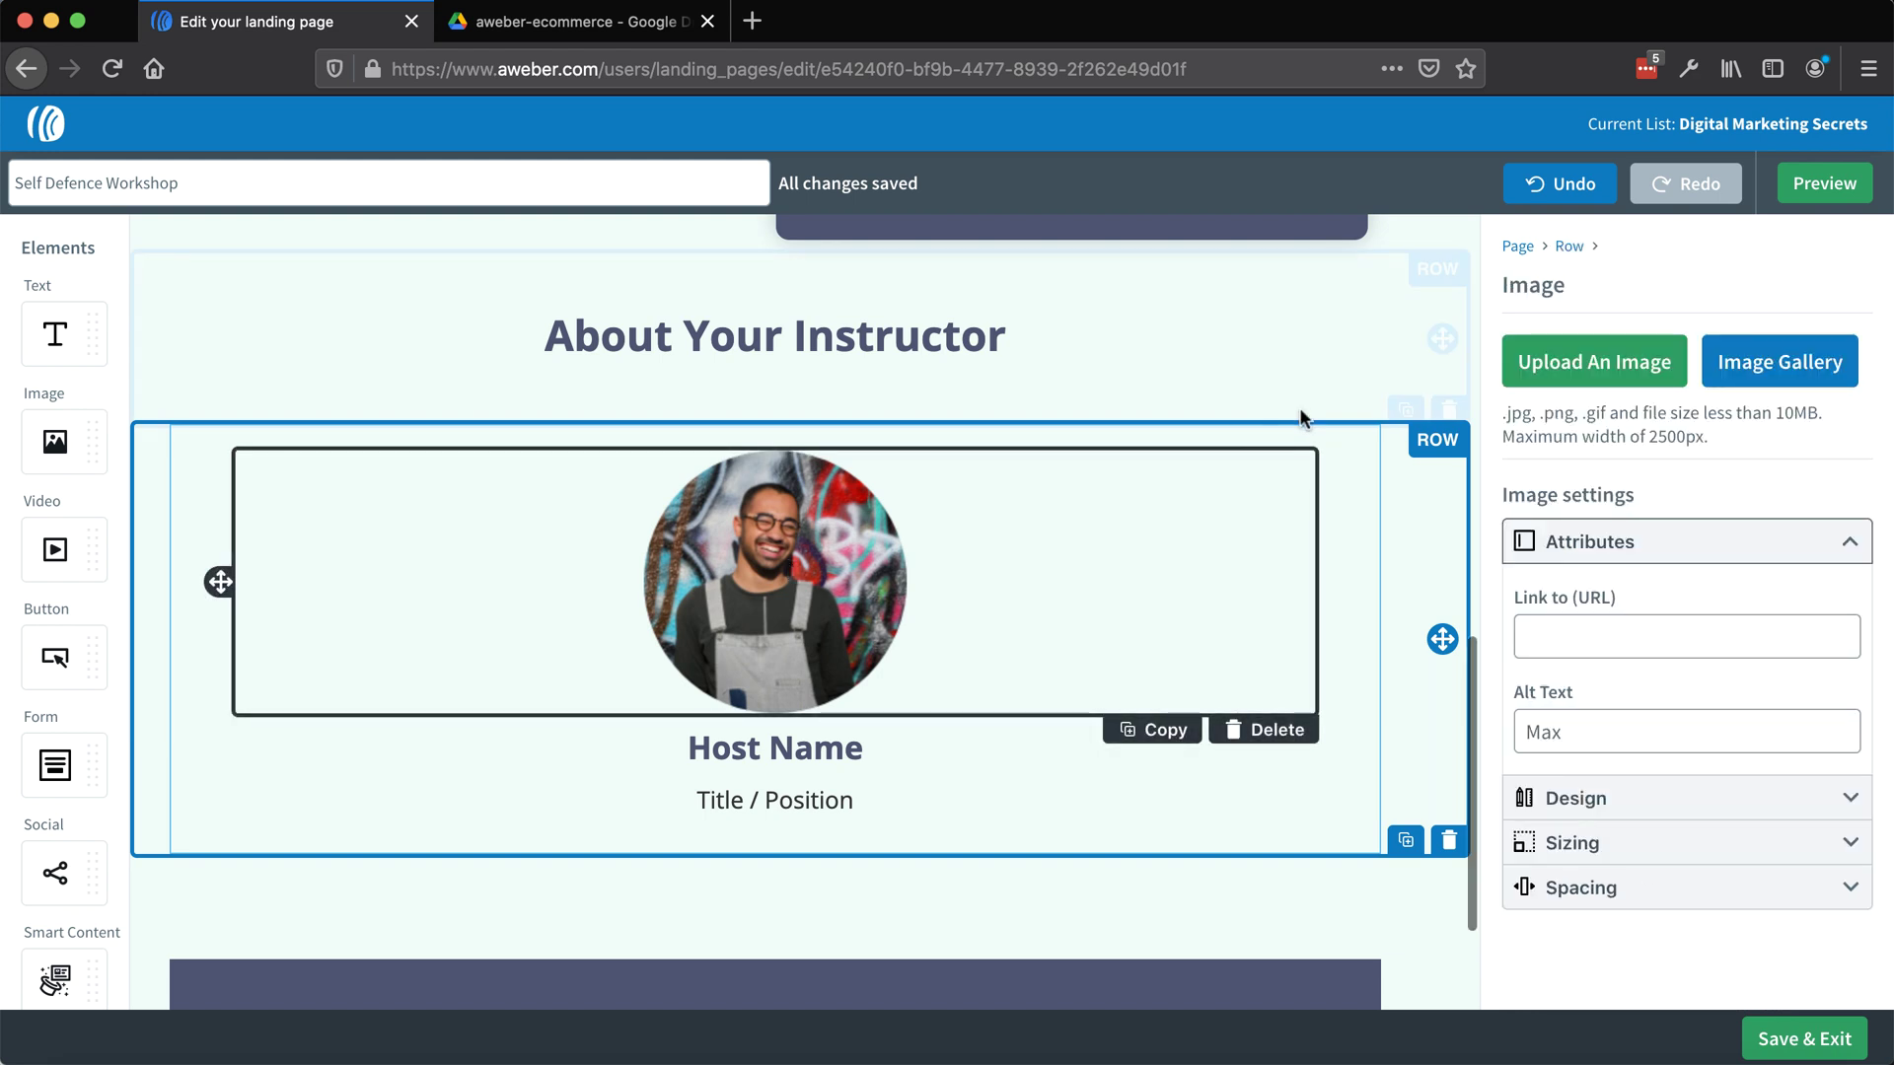
{"action": "left_click", "coordinate": [1549, 379]}
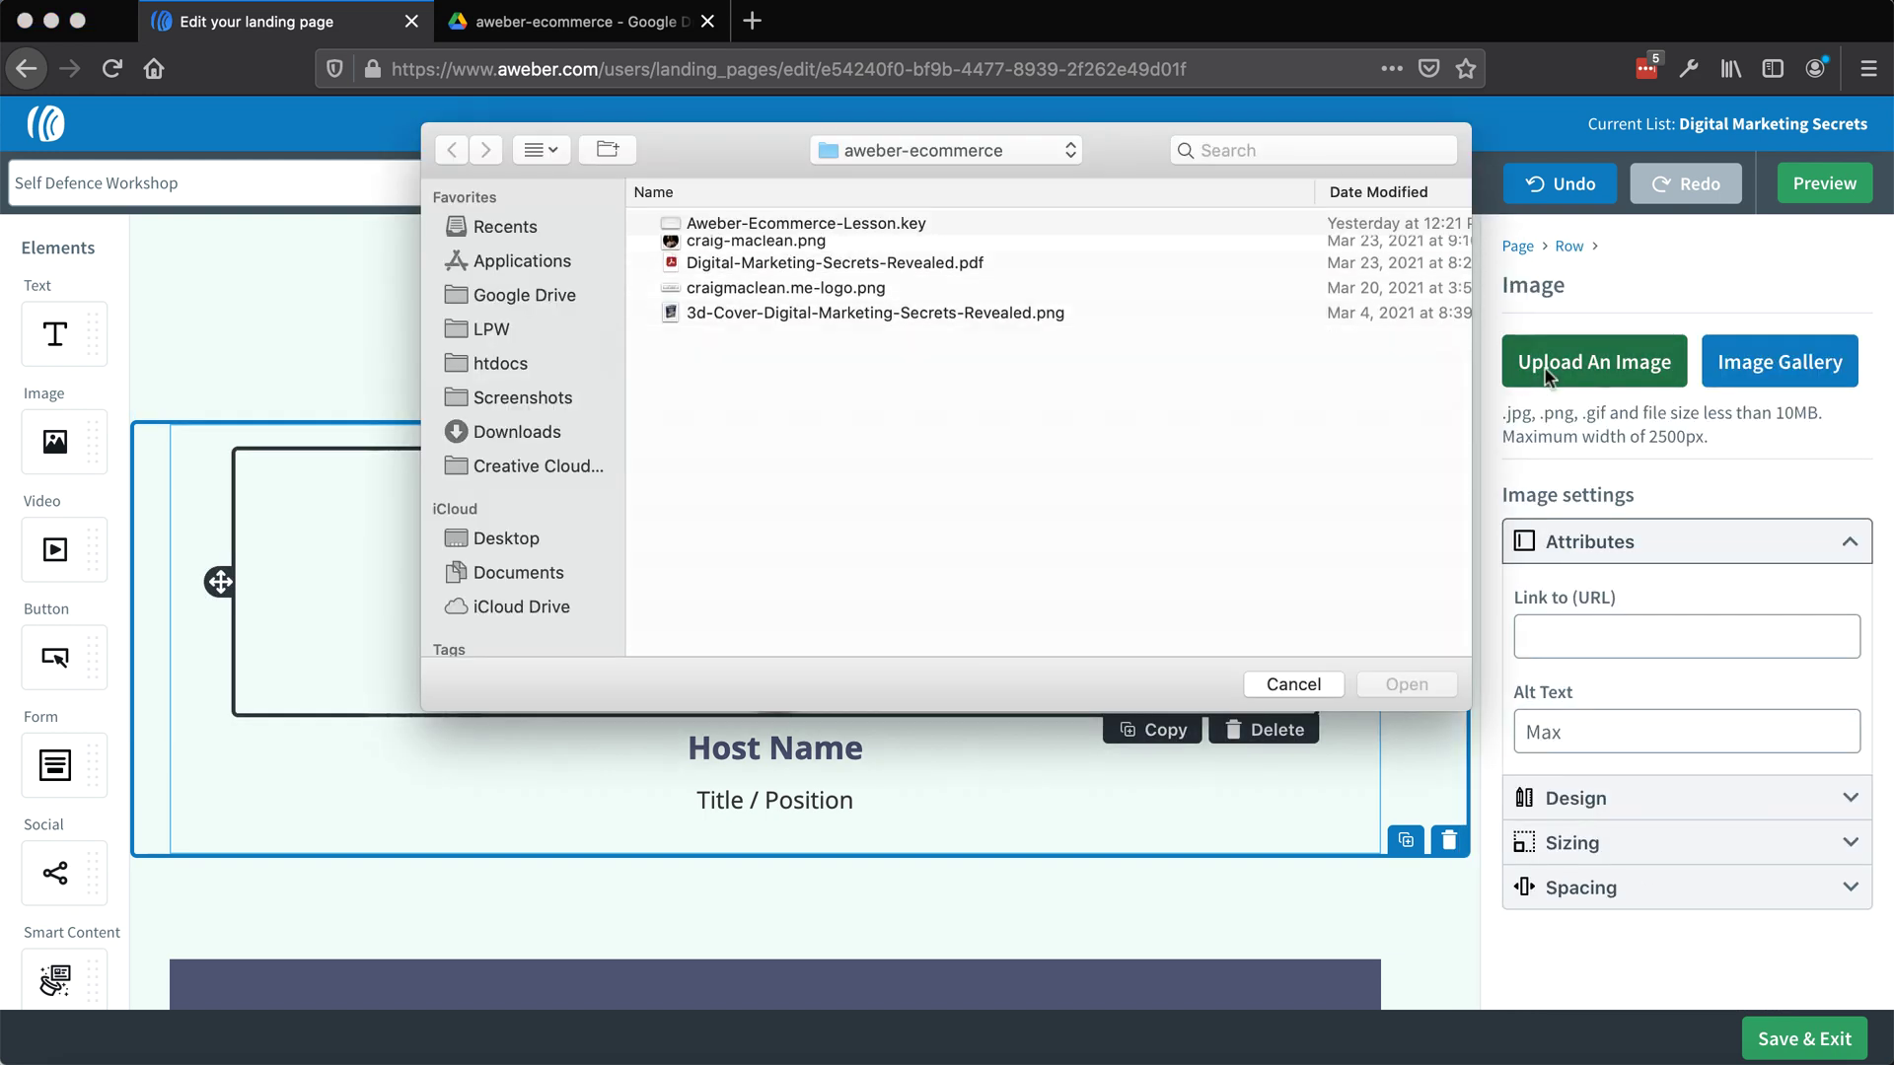
{"action": "left_click", "coordinate": [765, 249]}
{"action": "left_click", "coordinate": [1418, 681]}
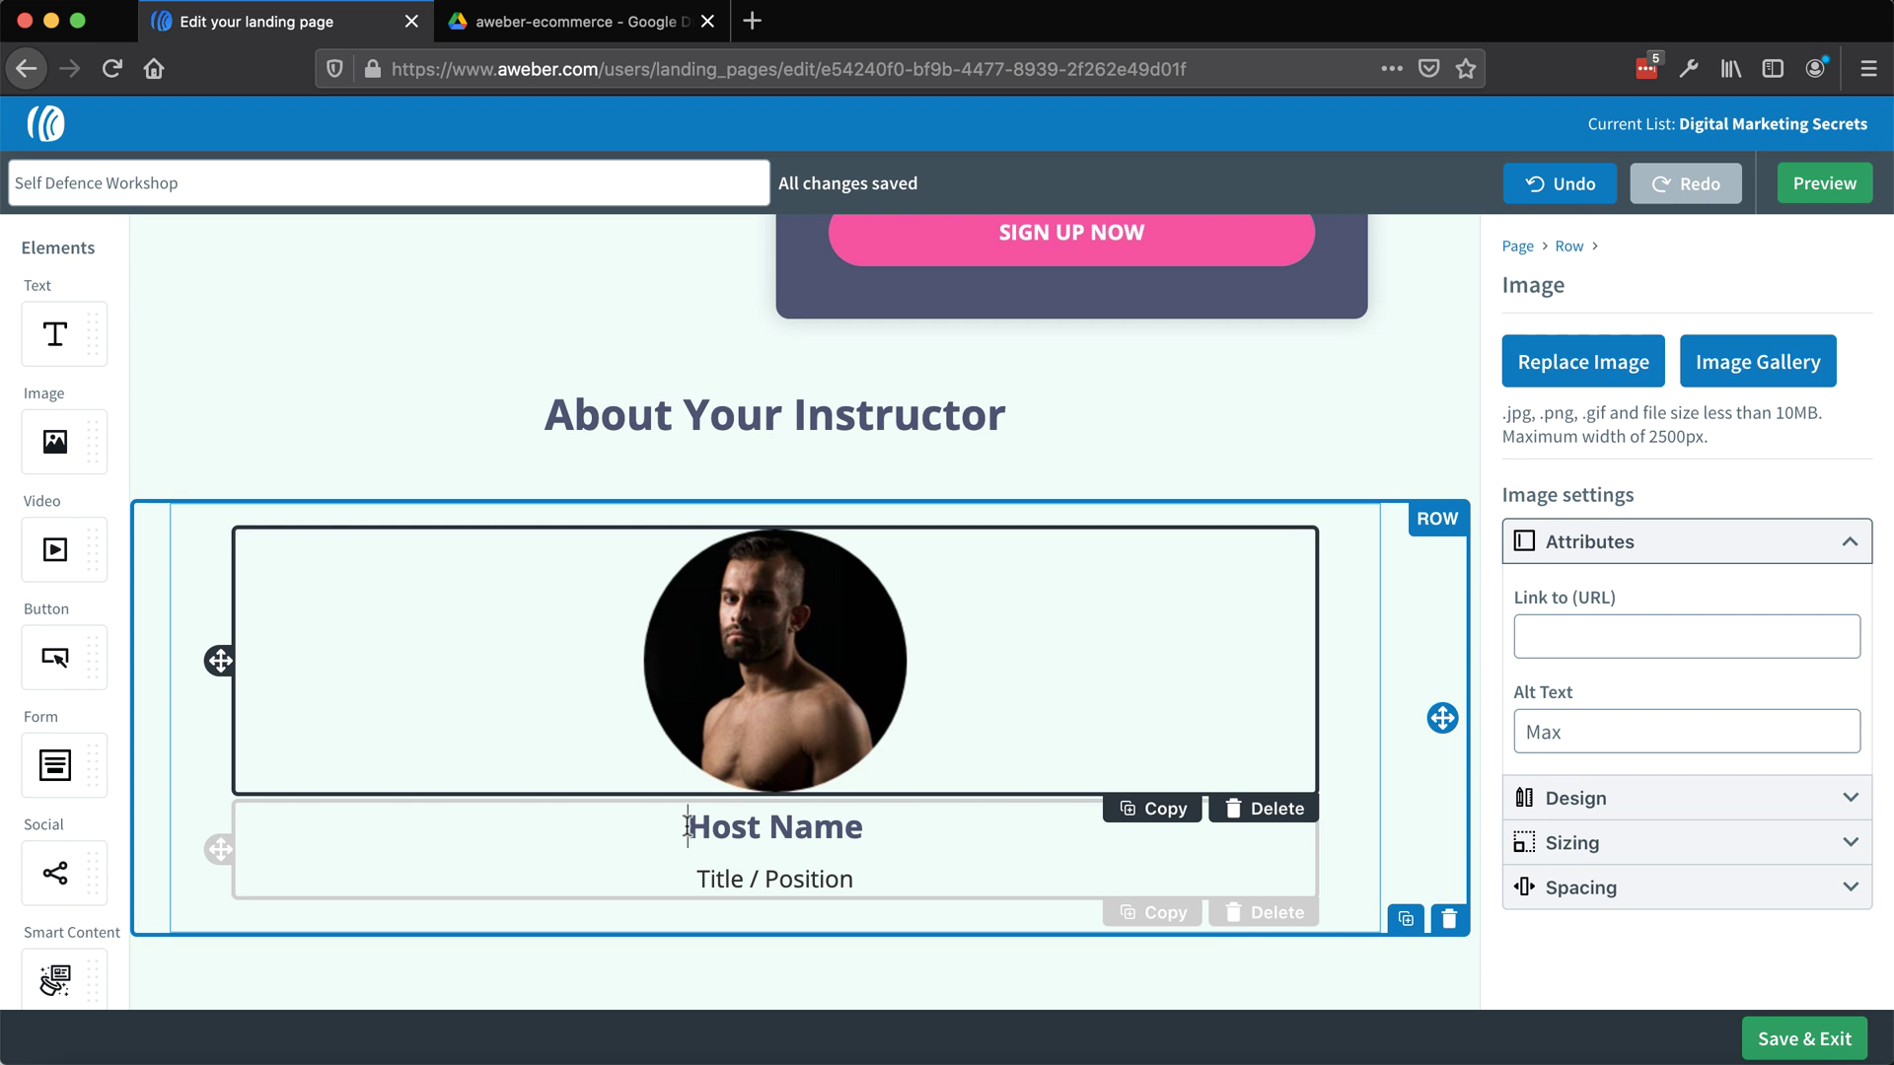
Step: Replace the Host Name placeholder under the photo with the instructor's name
{"action": "left_click_drag", "start_coordinate": [688, 826], "coordinate": [868, 826]}
{"action": "type", "text": "Cra"}
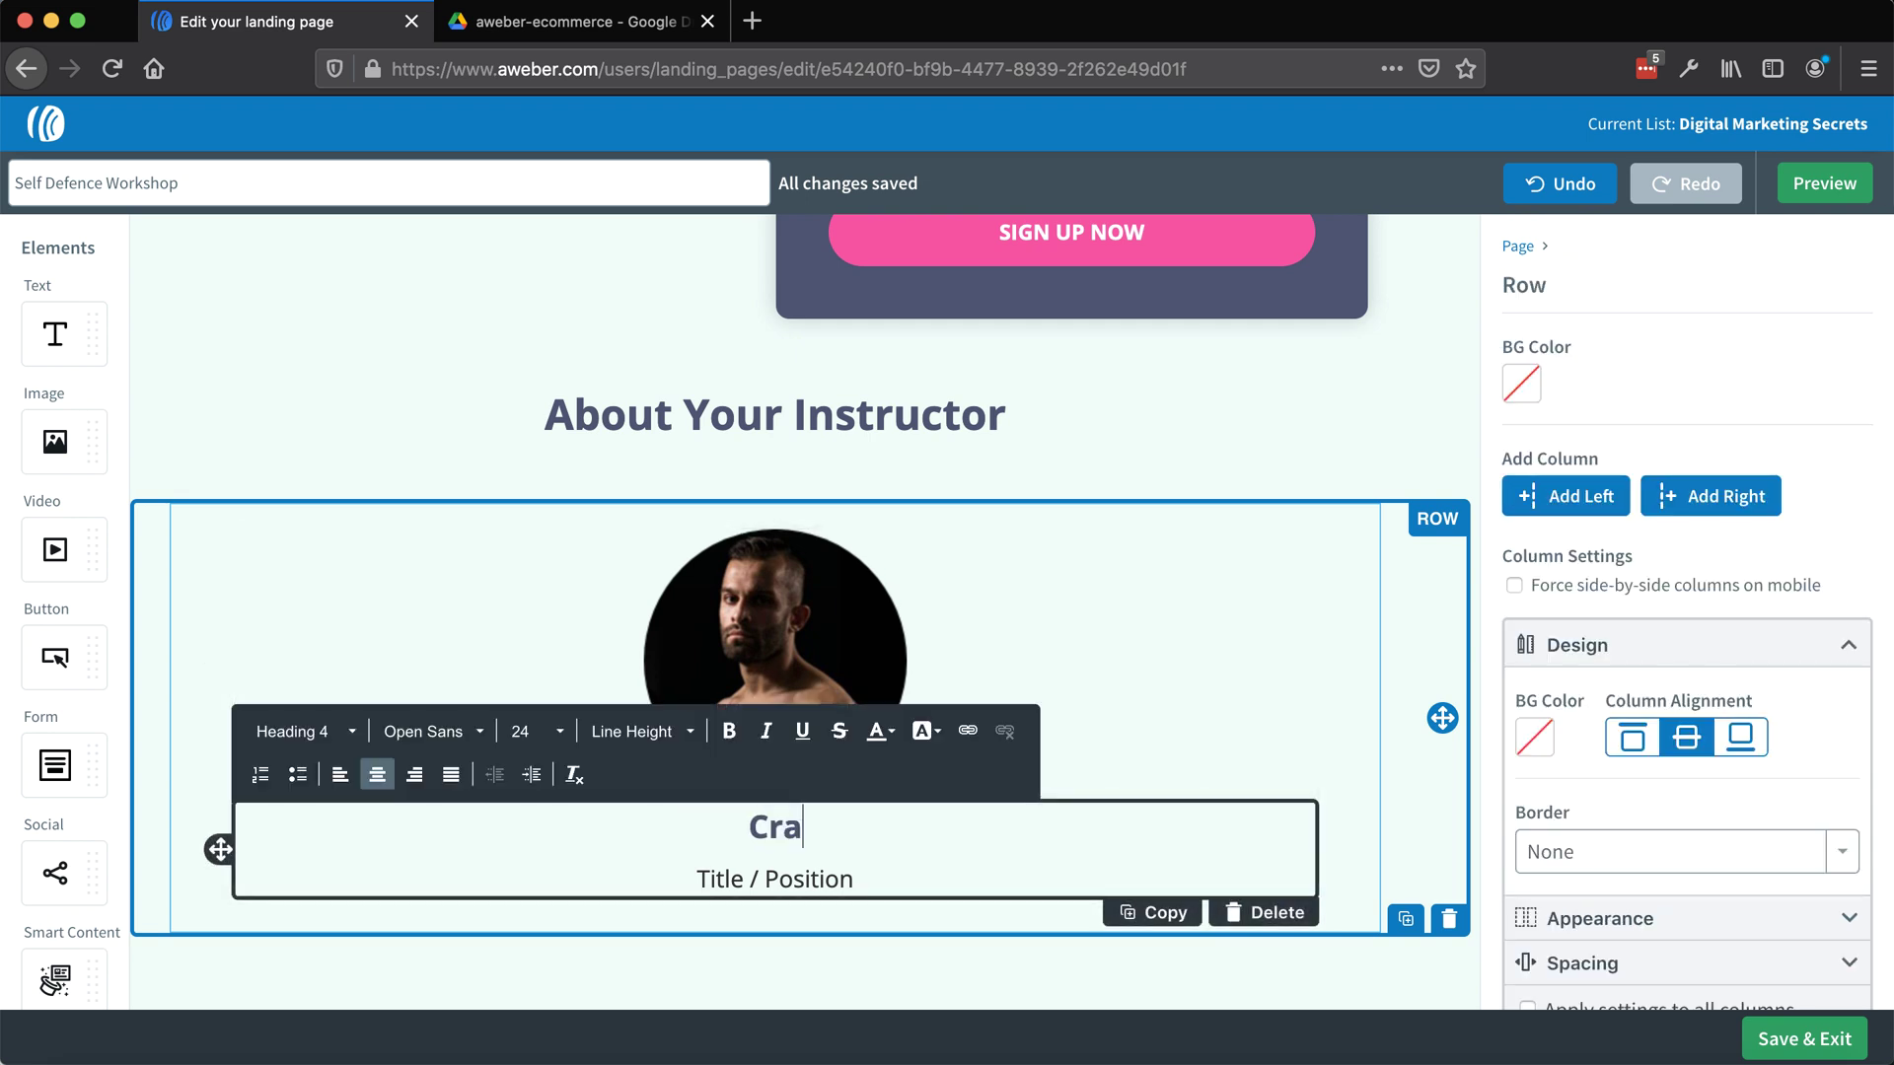
{"action": "type", "text": "ig Maclean"}
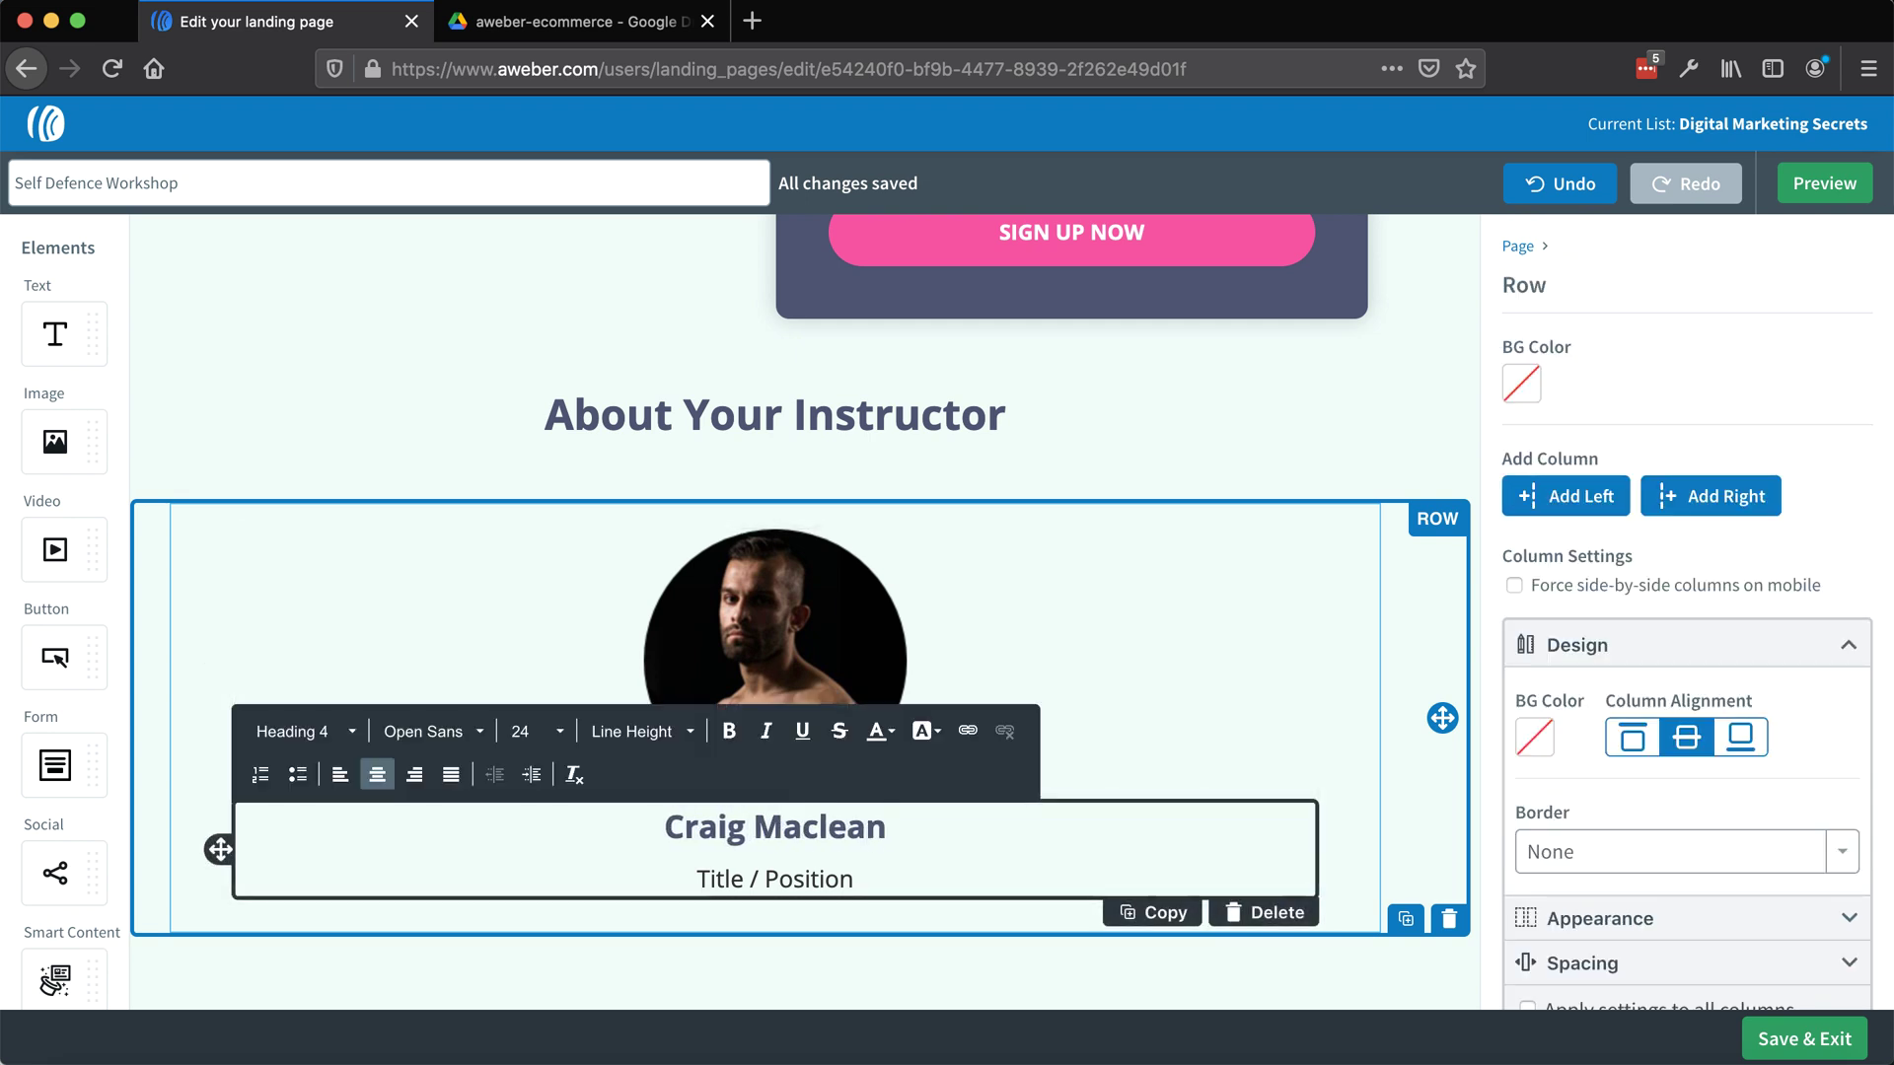
{"action": "left_click", "coordinate": [697, 878]}
Step: Paste the four-line bio over the Title / Position line and italicize it
{"action": "triple_click", "coordinate": [697, 878]}
{"action": "type", "text": "Father of 3, Professional MMA Fighter, Brazilian Jiu-Jitsu Brown Belt, Former Amateur Boxer"}
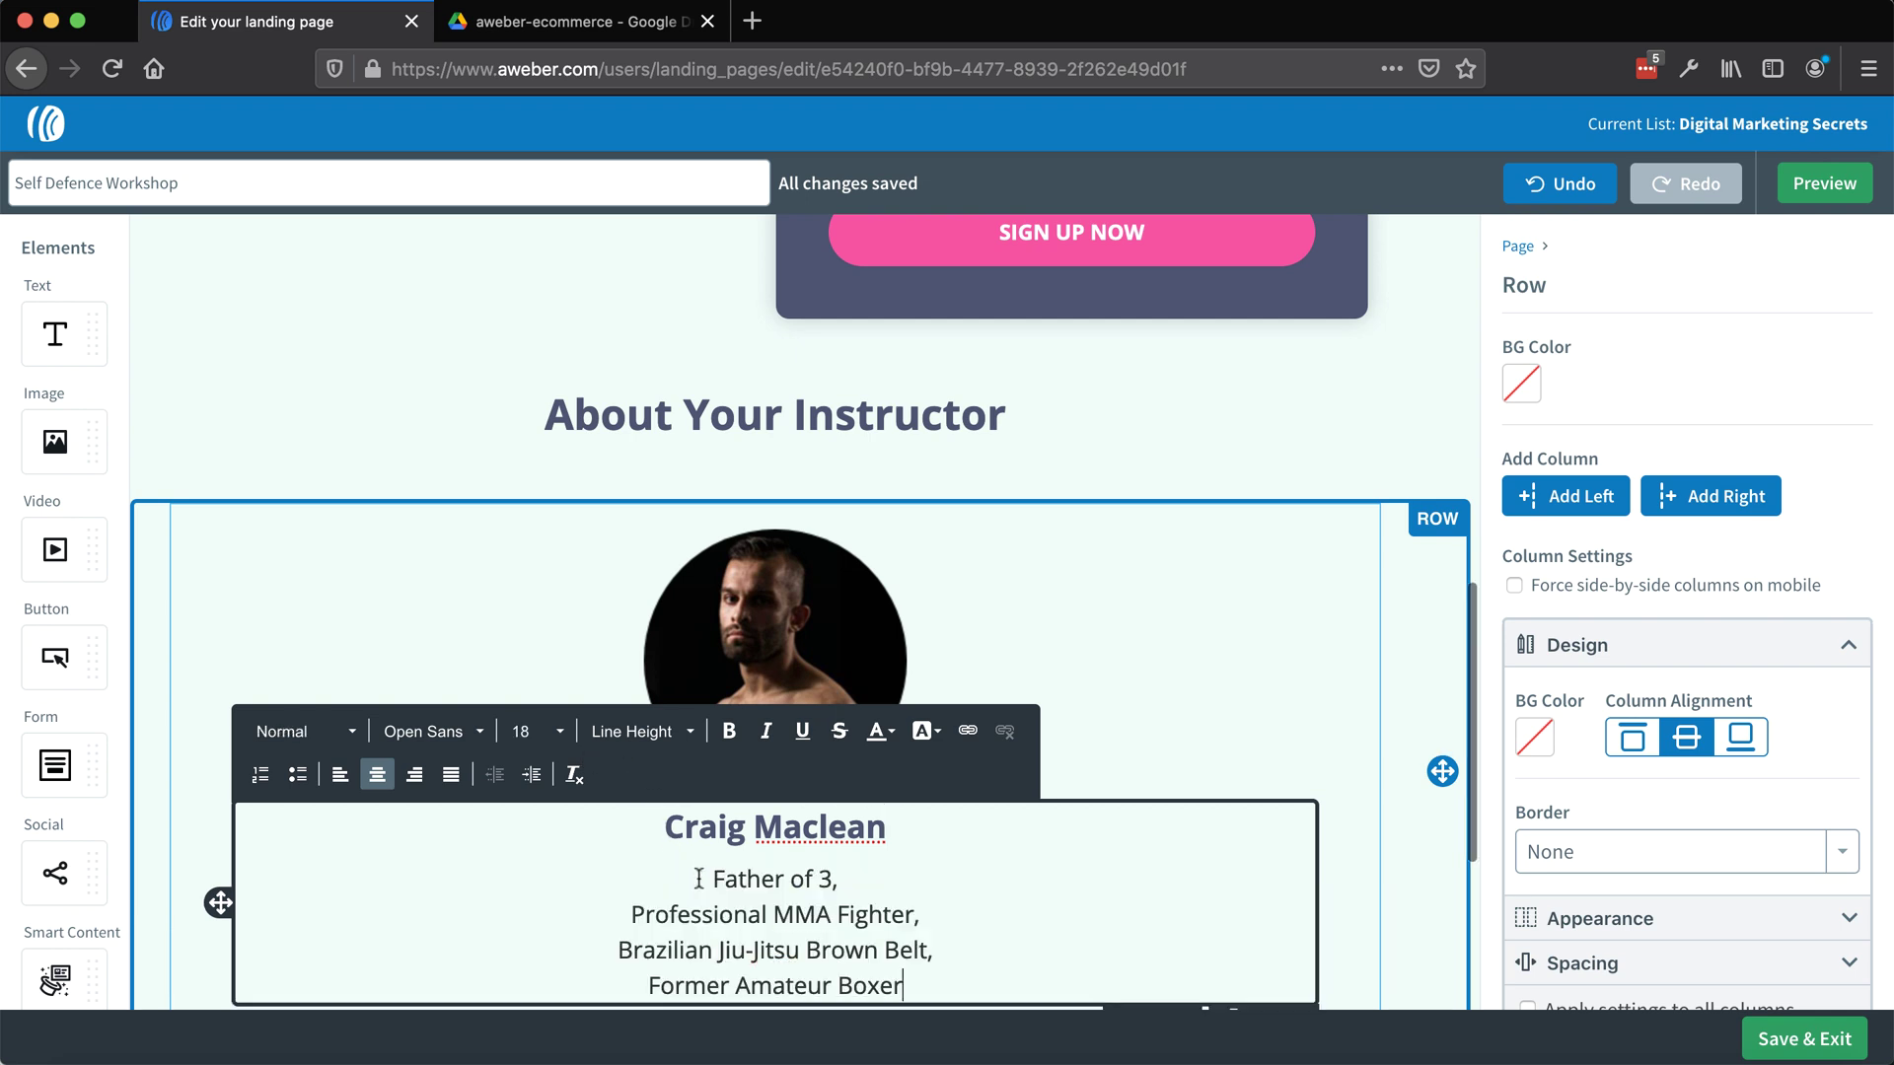
{"action": "scroll", "coordinate": [759, 932], "scroll_direction": "down", "scroll_amount": 1}
{"action": "left_click_drag", "start_coordinate": [709, 804], "coordinate": [902, 912]}
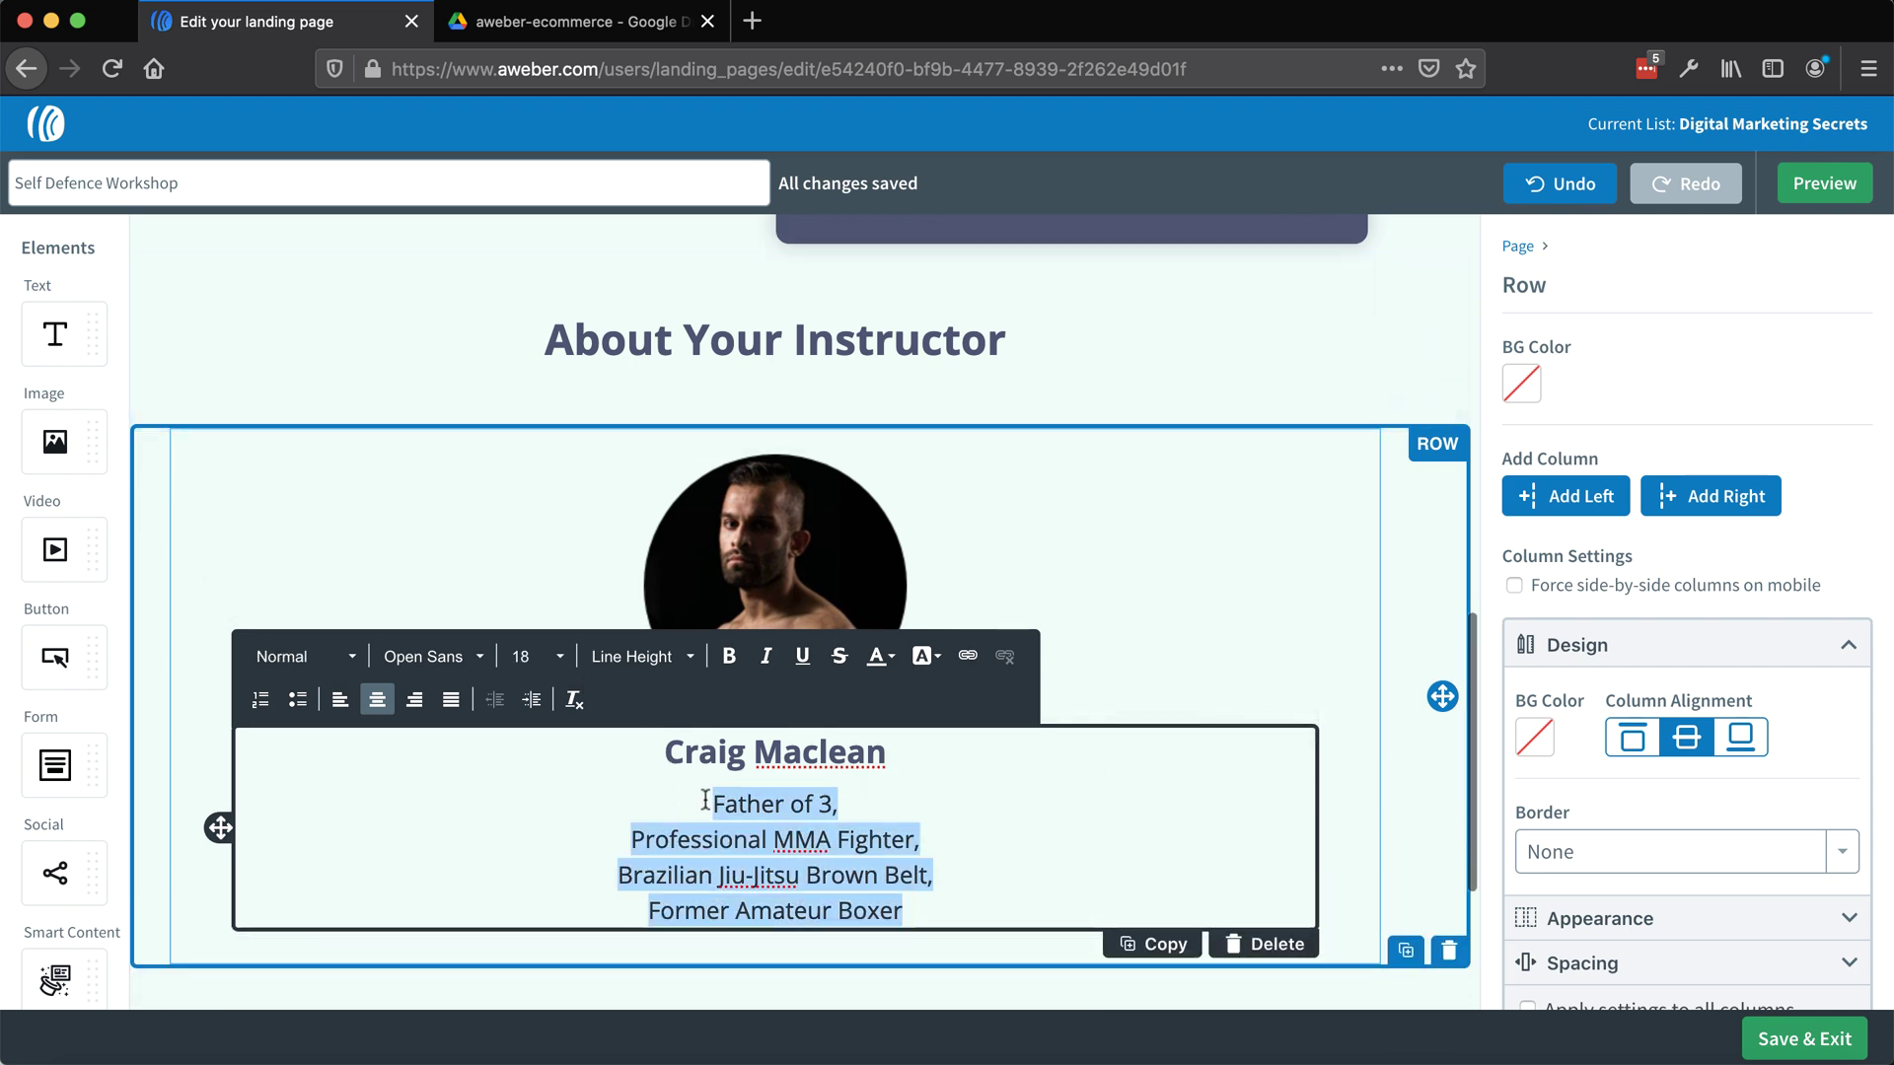
{"action": "left_click", "coordinate": [764, 659]}
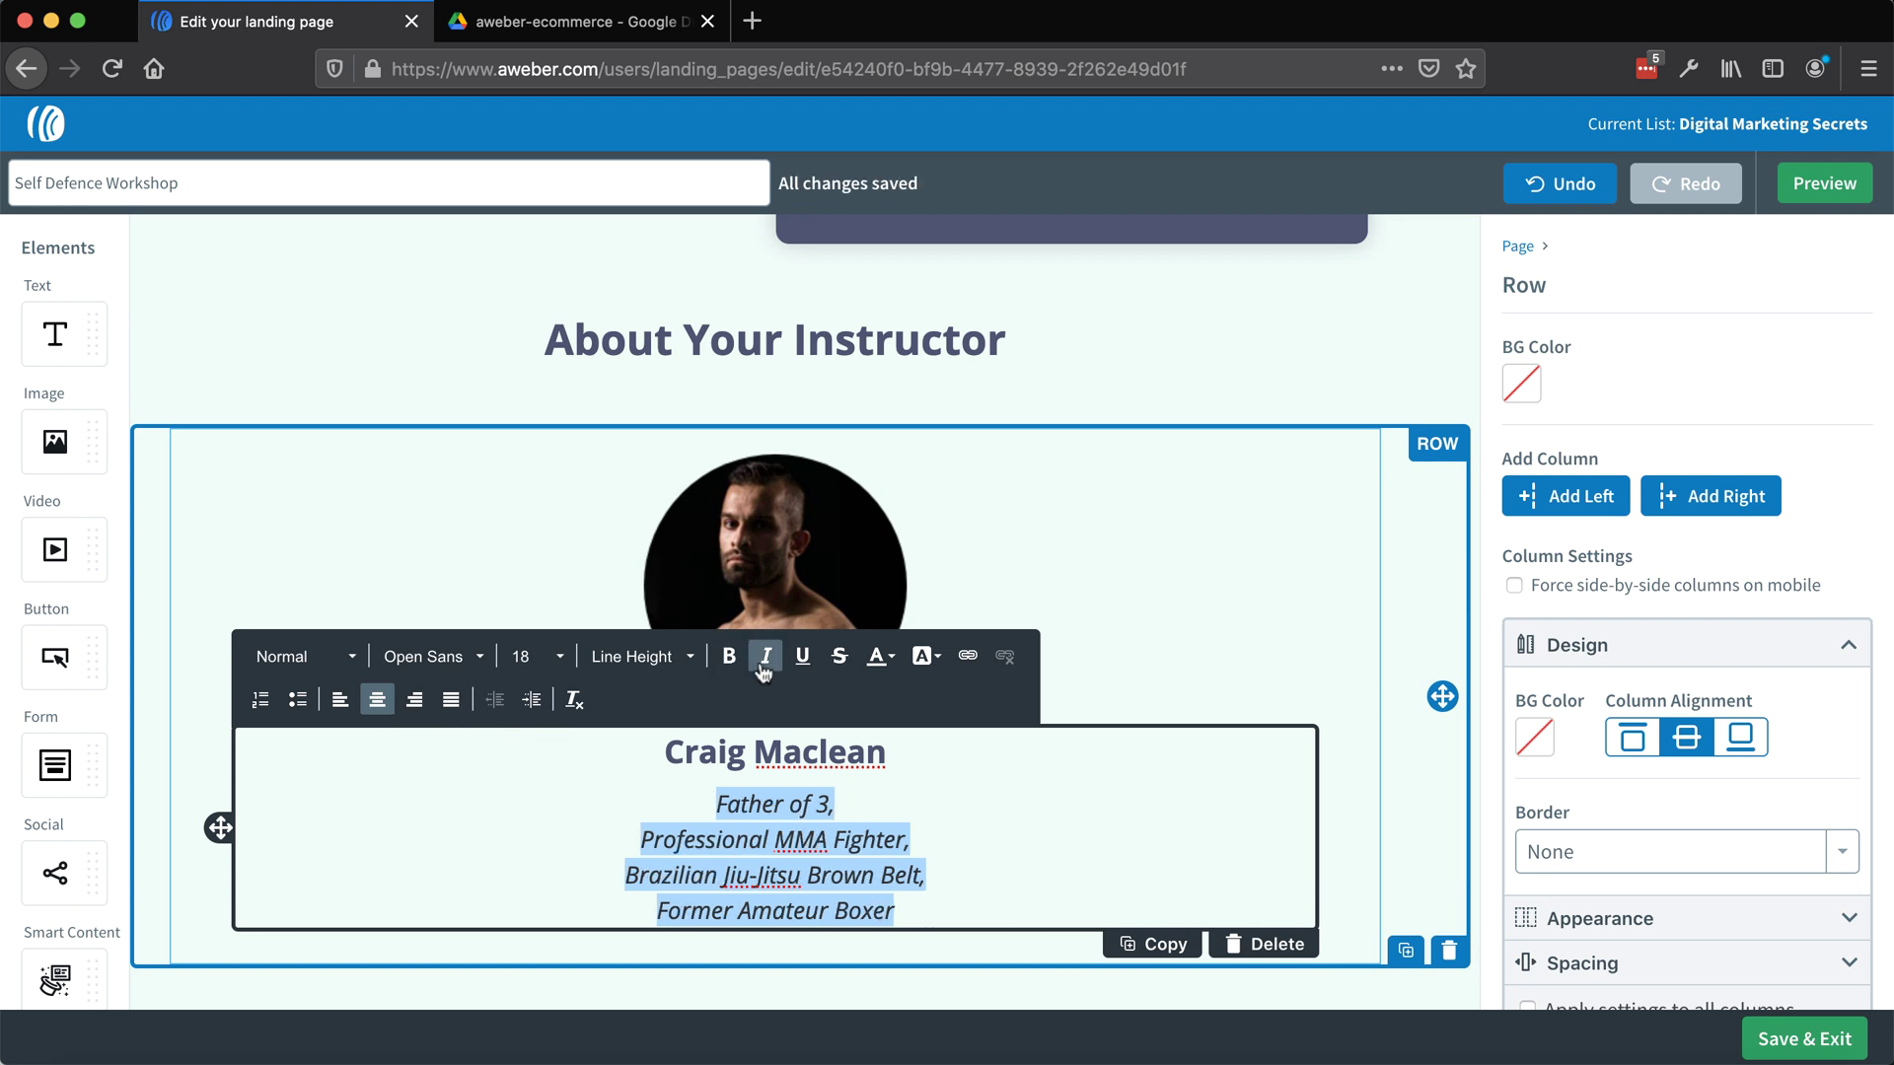
{"action": "left_click", "coordinate": [977, 765]}
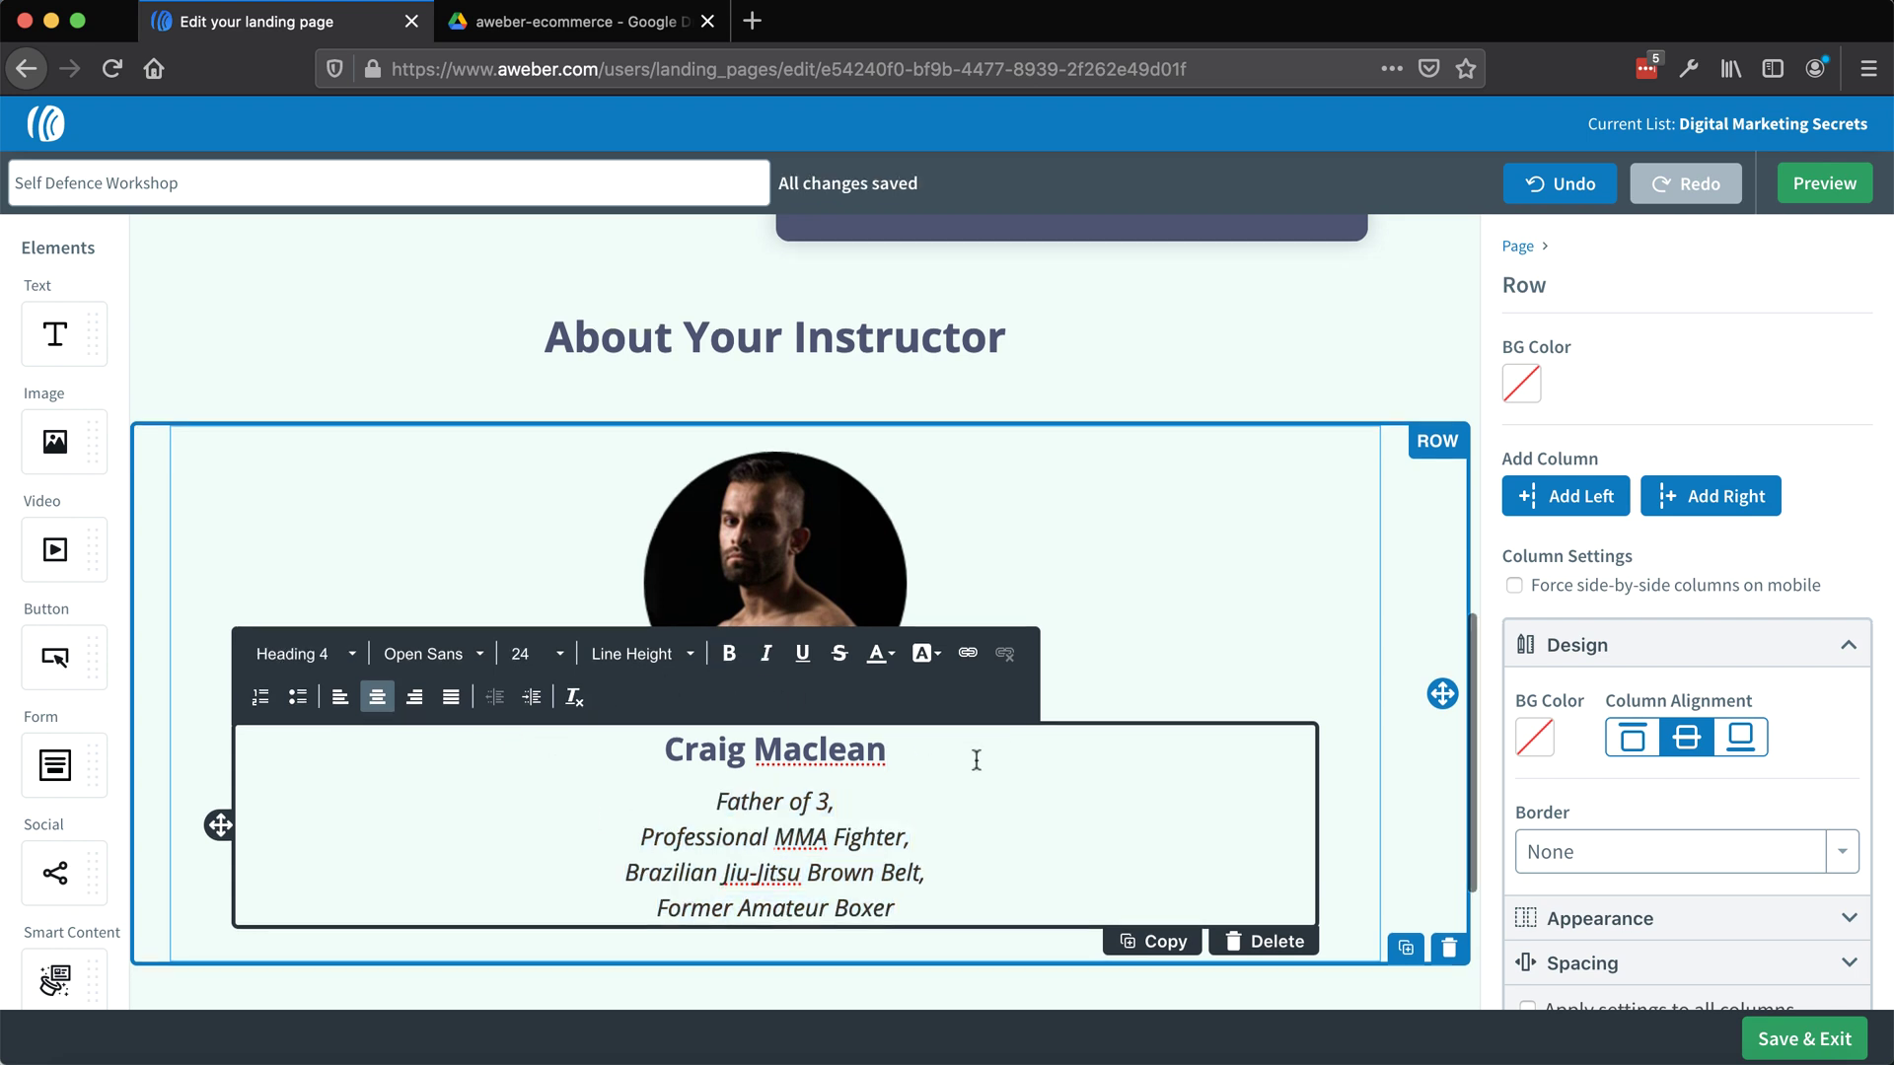
{"action": "scroll", "coordinate": [974, 767], "scroll_direction": "down", "scroll_amount": 3}
{"action": "scroll", "coordinate": [975, 757], "scroll_direction": "down", "scroll_amount": 1}
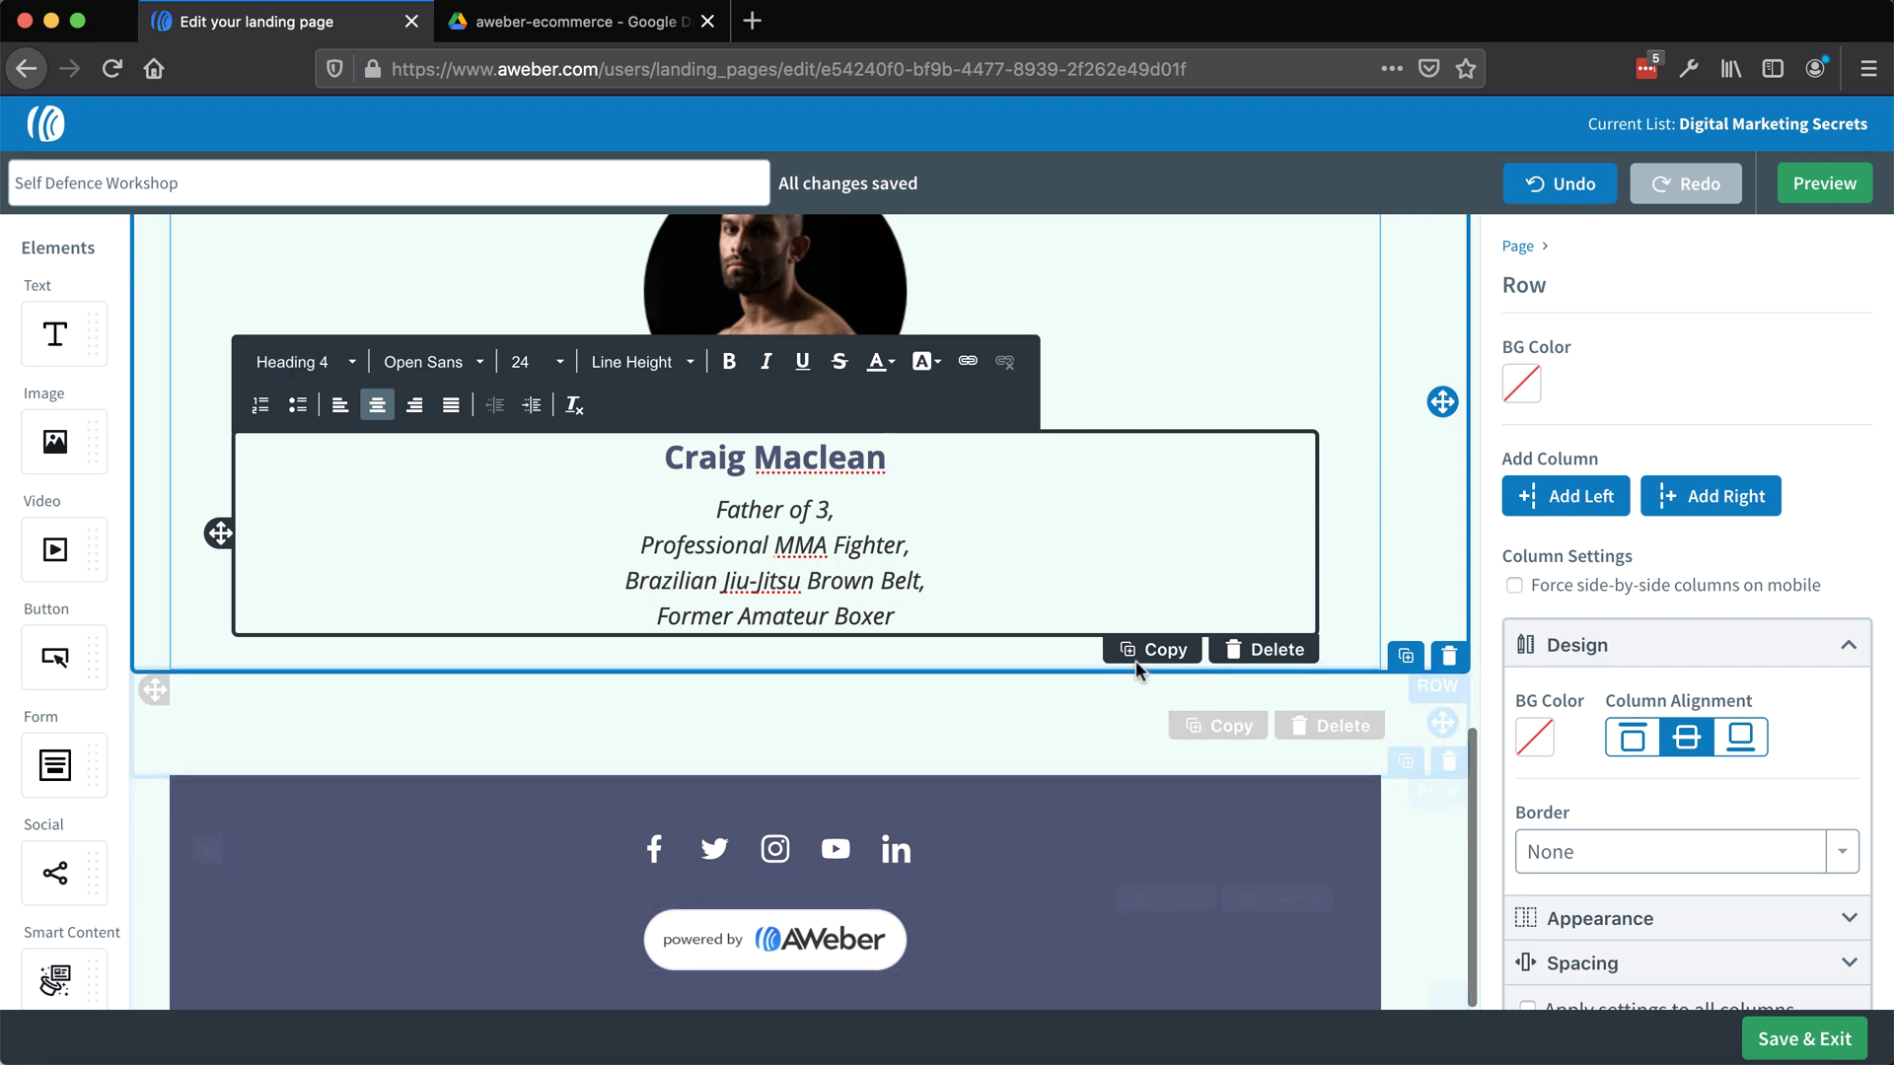
Step: Remove the YouTube and LinkedIn accounts from the footer social icons
{"action": "left_click", "coordinate": [1006, 861]}
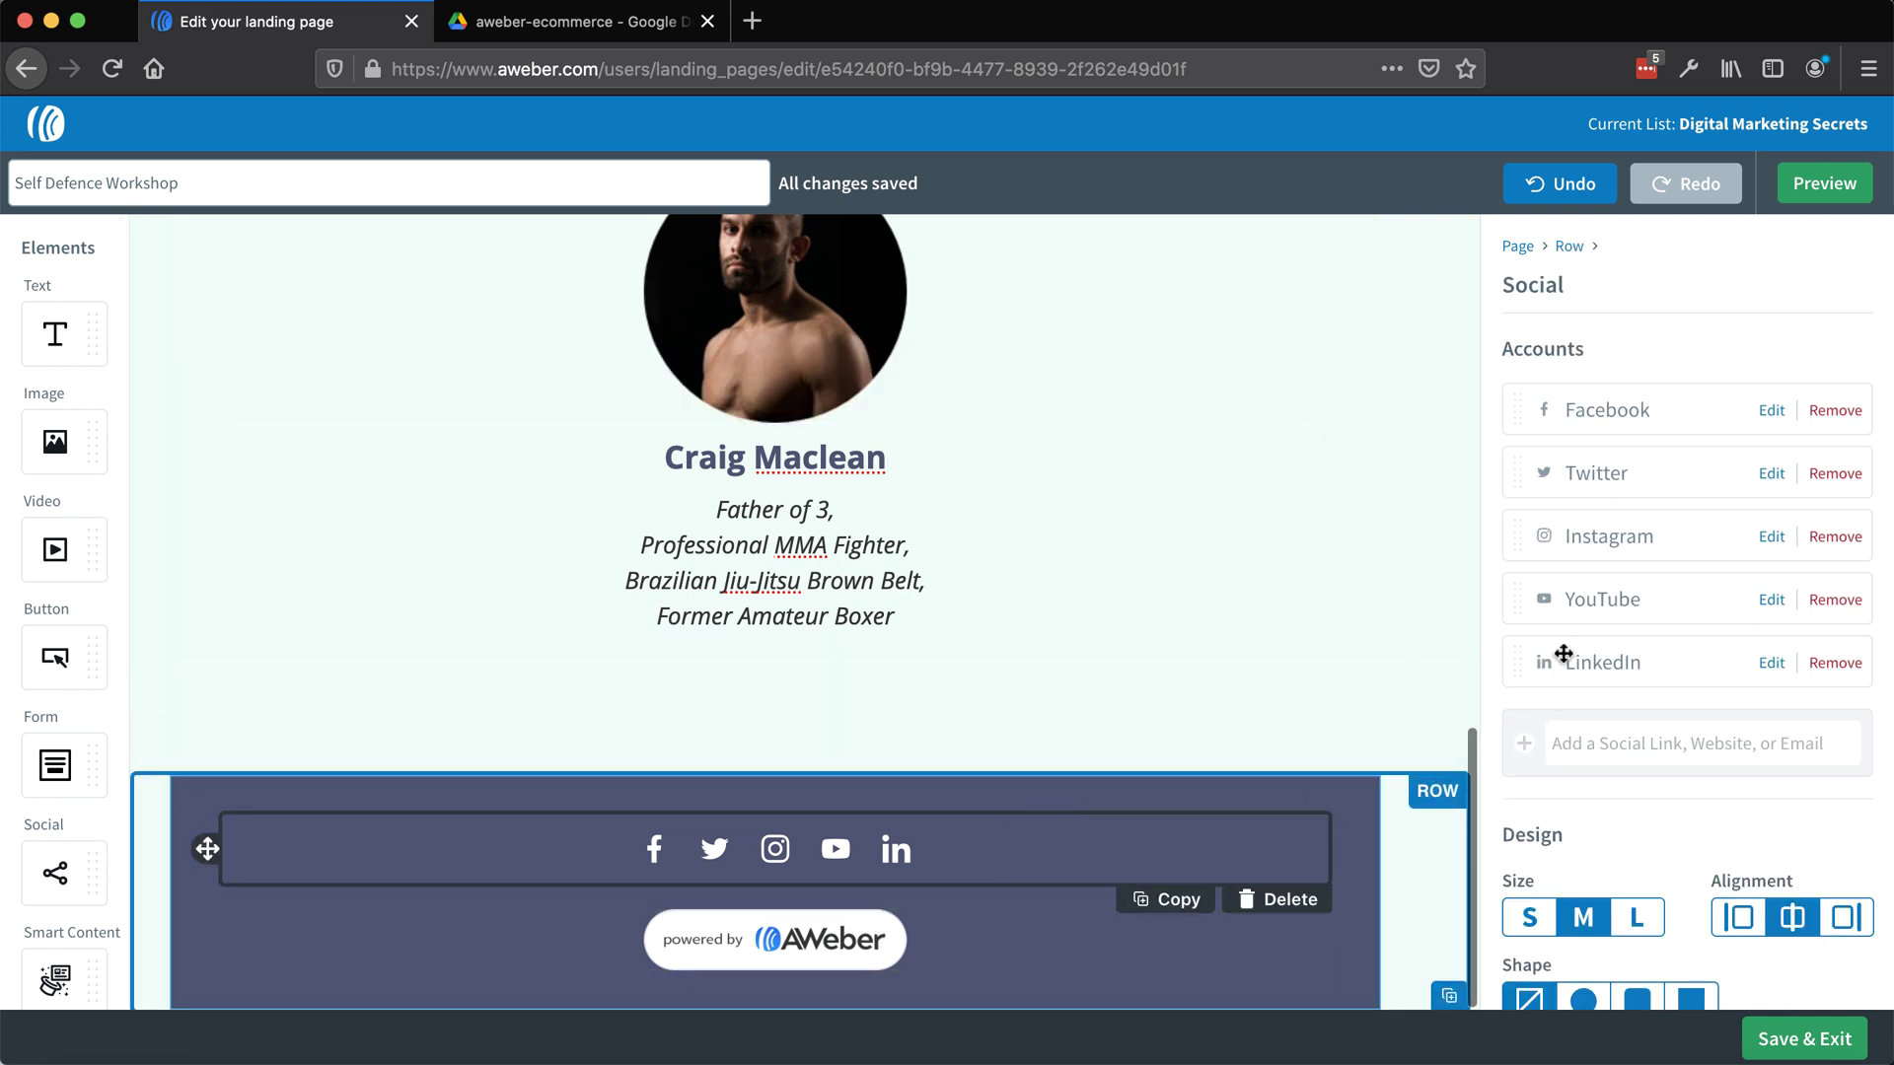
{"action": "left_click", "coordinate": [1835, 599]}
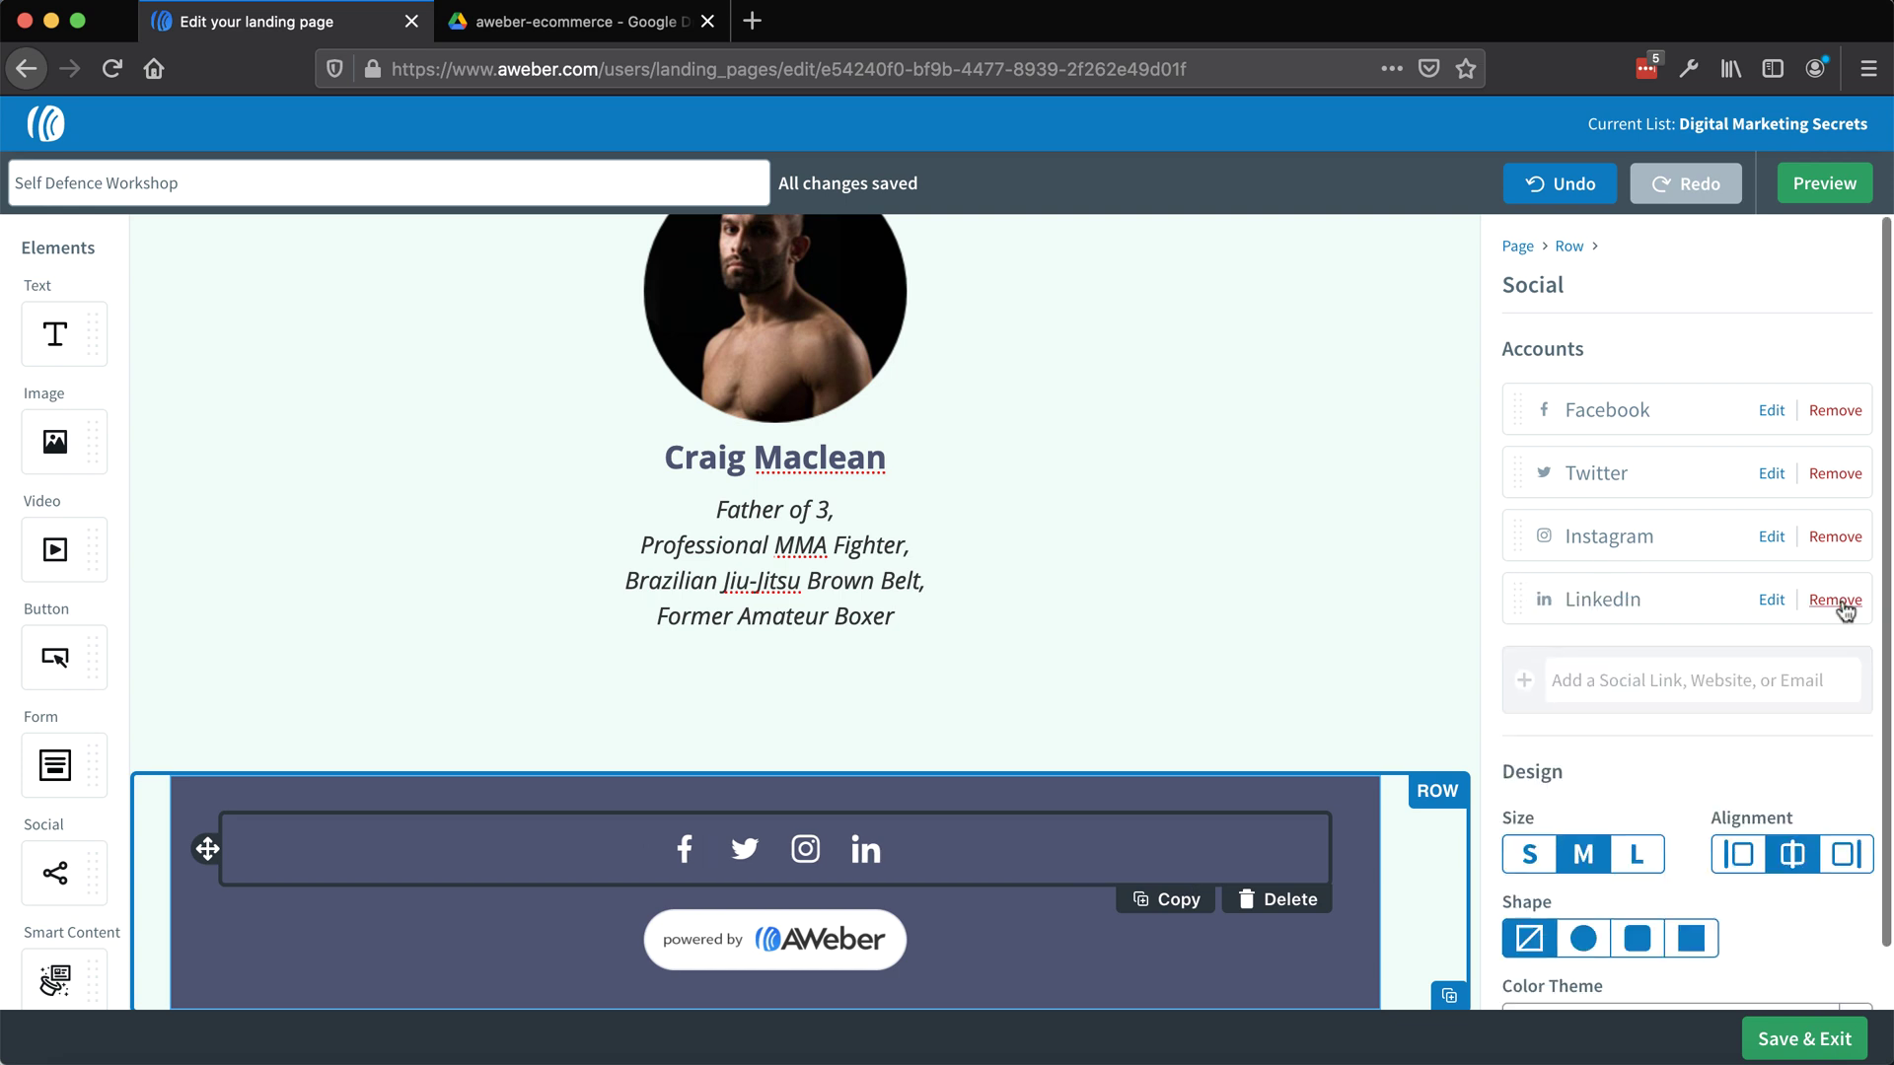
{"action": "left_click", "coordinate": [1834, 599]}
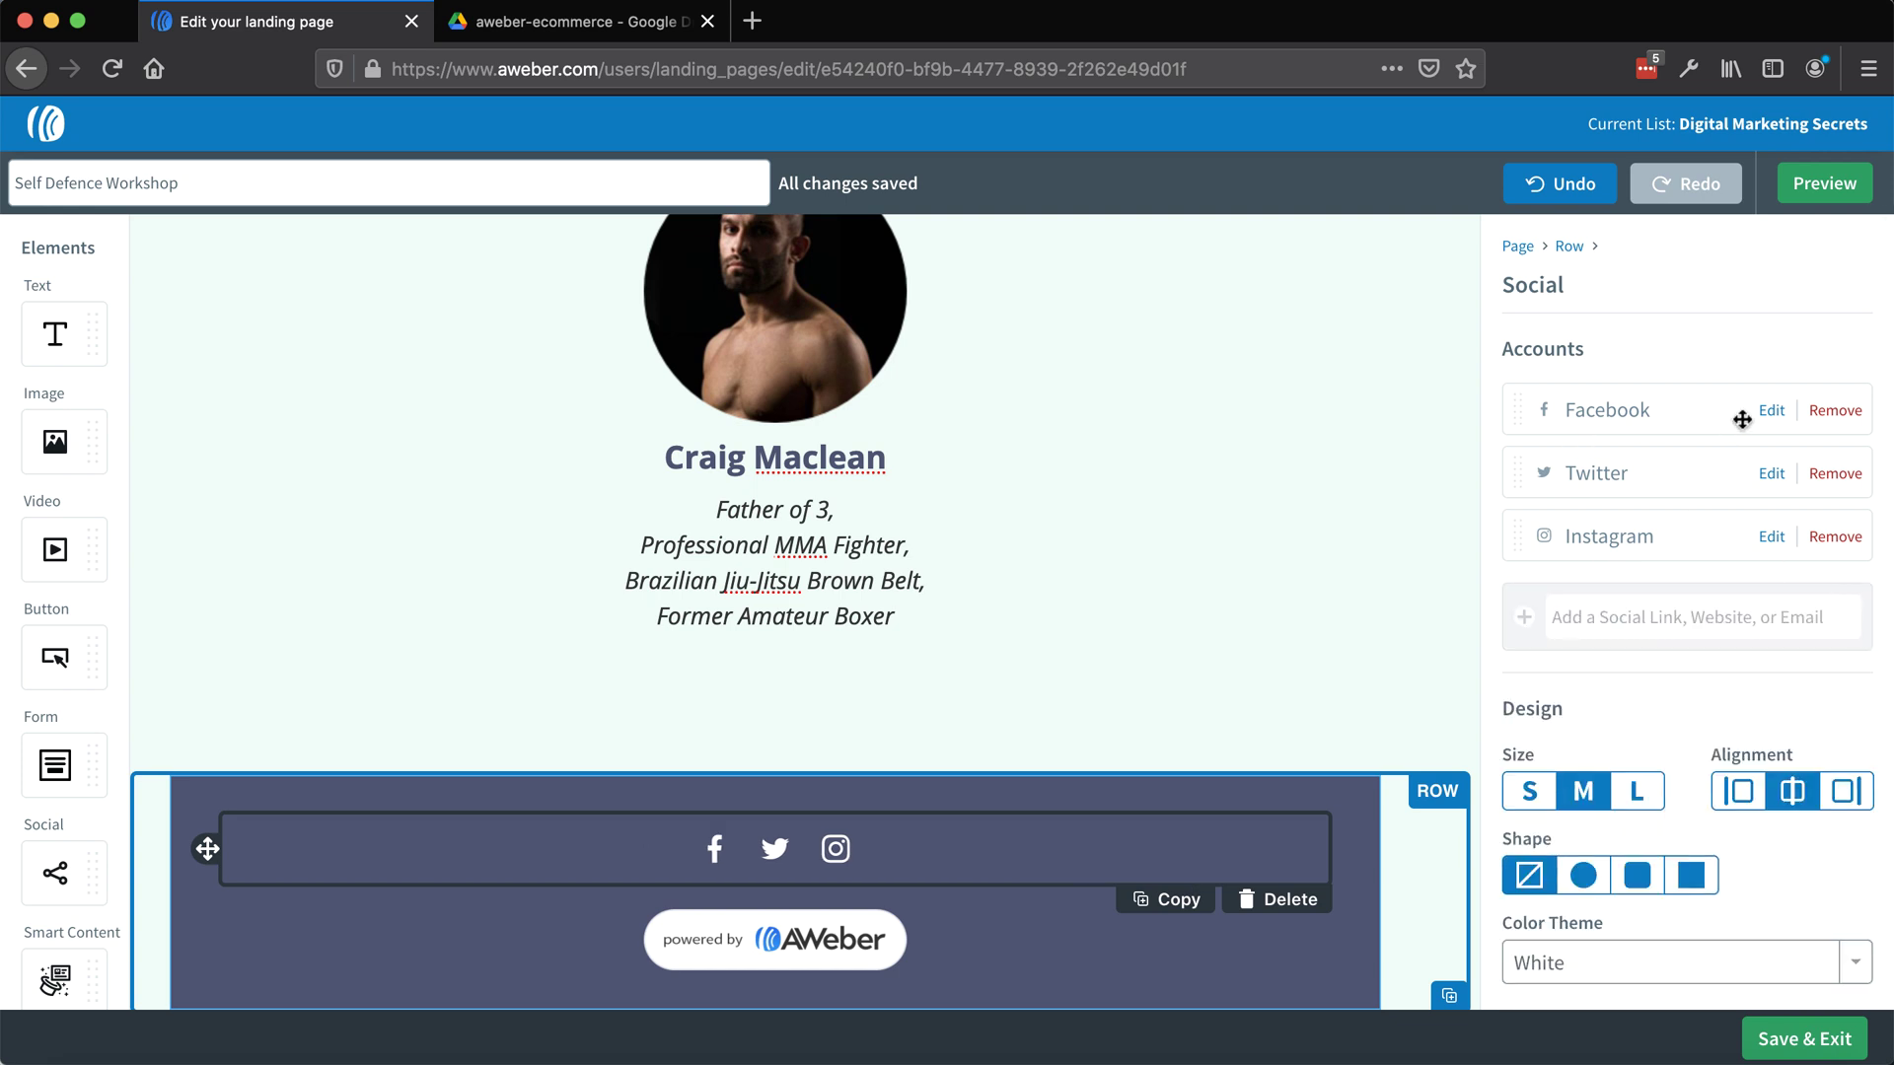
Step: Point the Facebook, Twitter and Instagram icons to the instructor's social handle
{"action": "left_click", "coordinate": [1771, 411]}
{"action": "type", "text": "craig"}
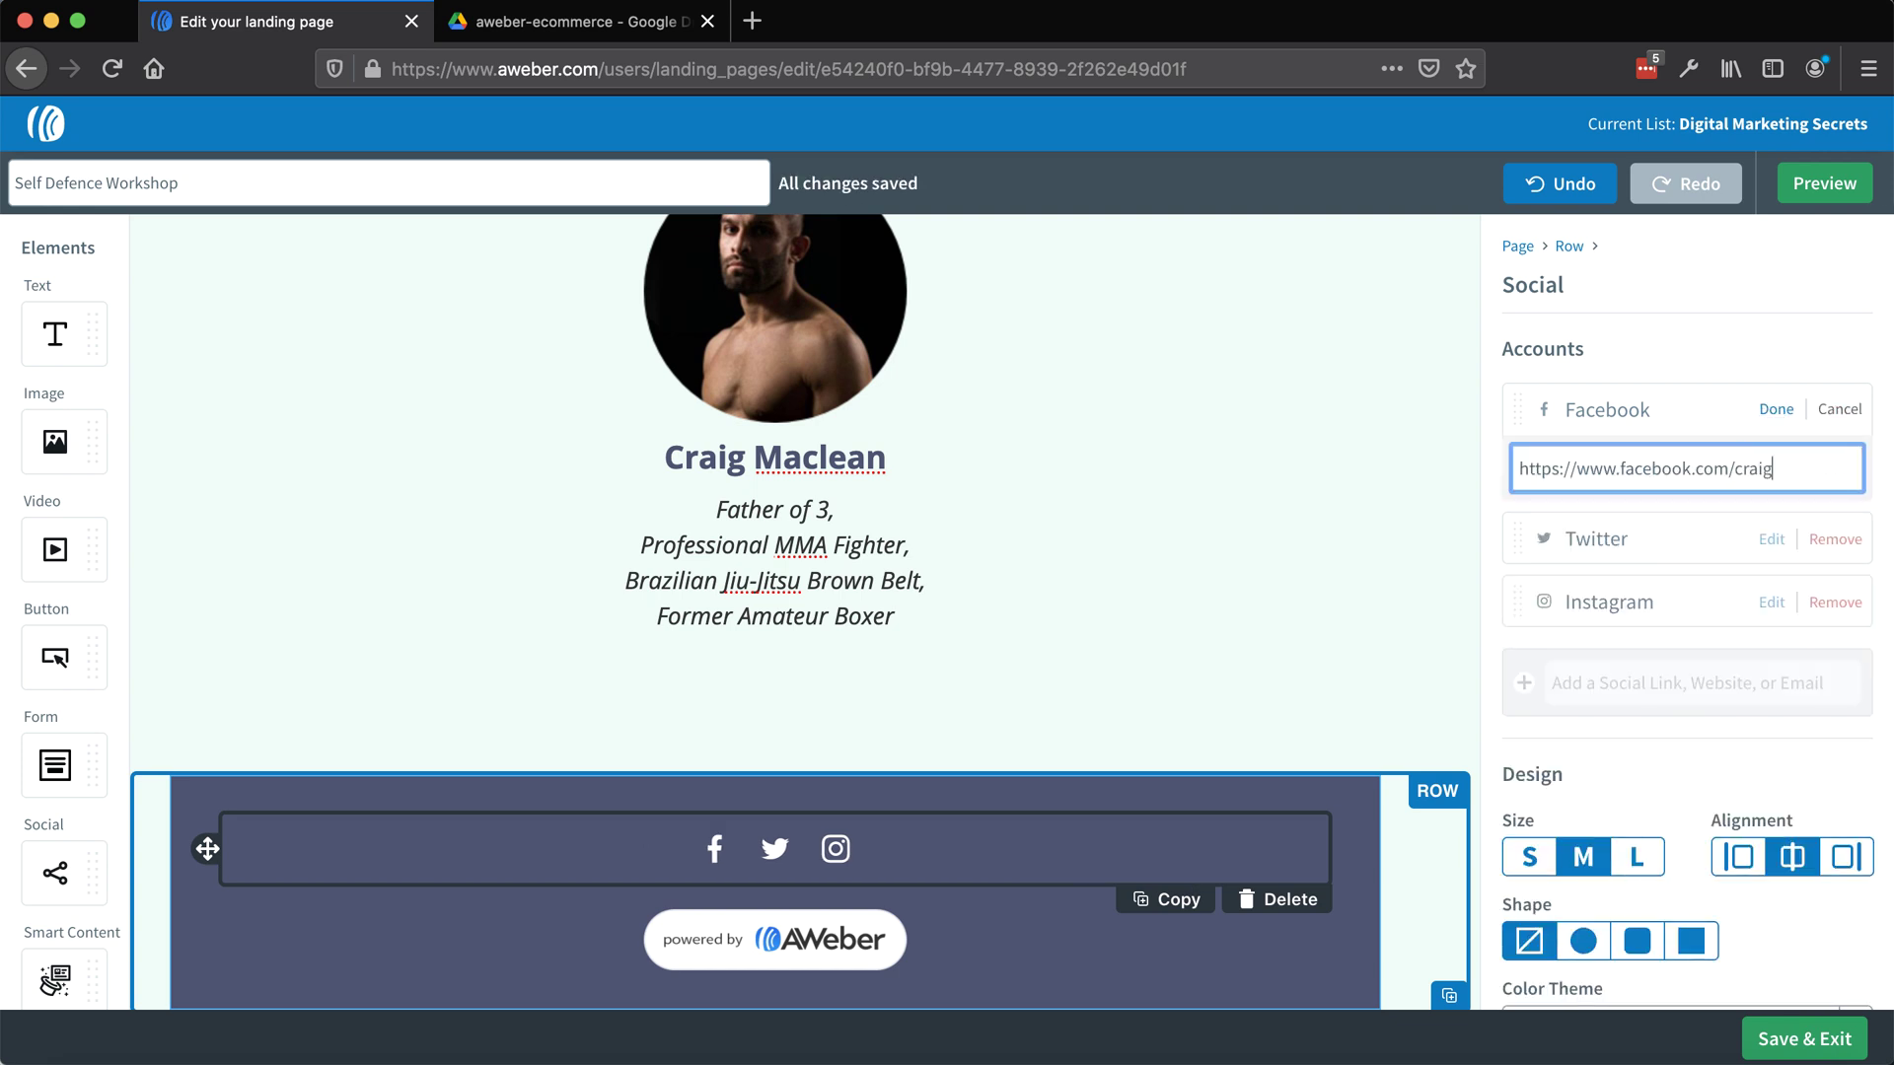
{"action": "type", "text": "macleanmma"}
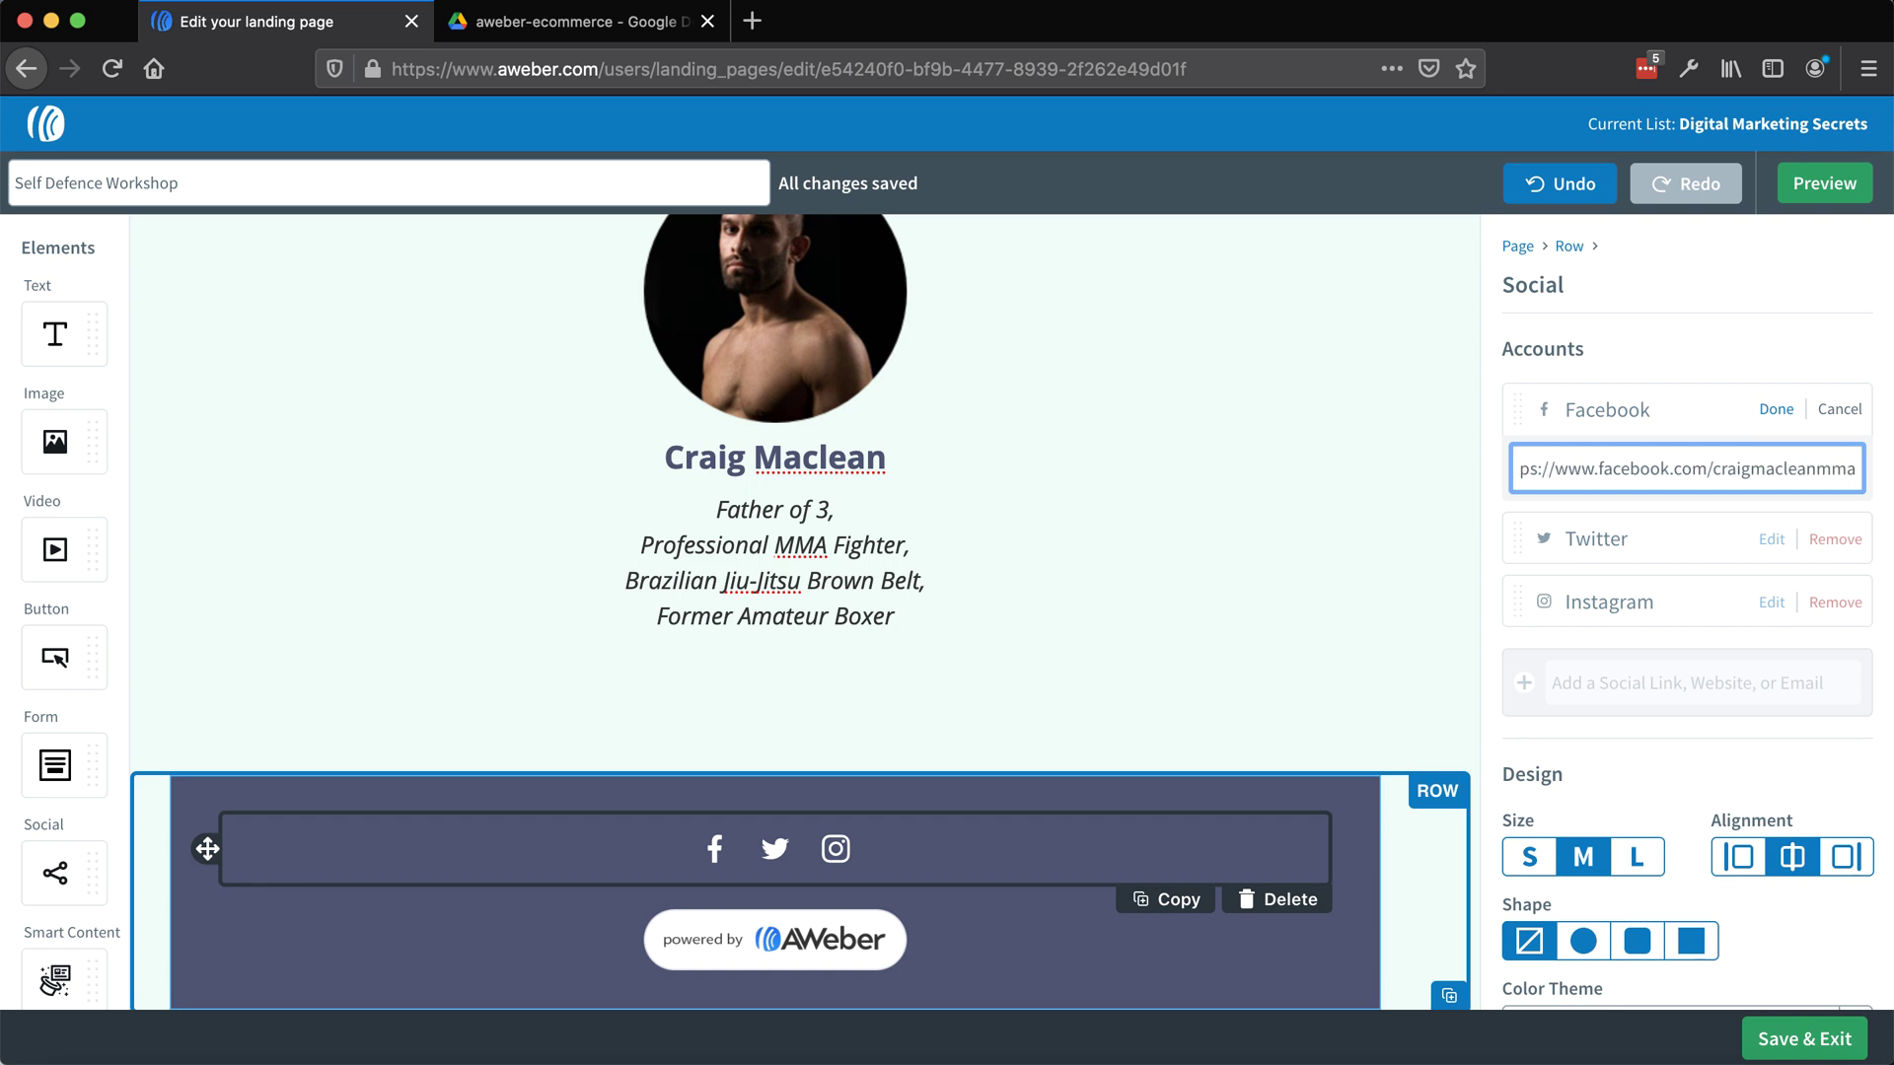
{"action": "double_click", "coordinate": [1764, 468]}
{"action": "key", "text": "ctrl+c"}
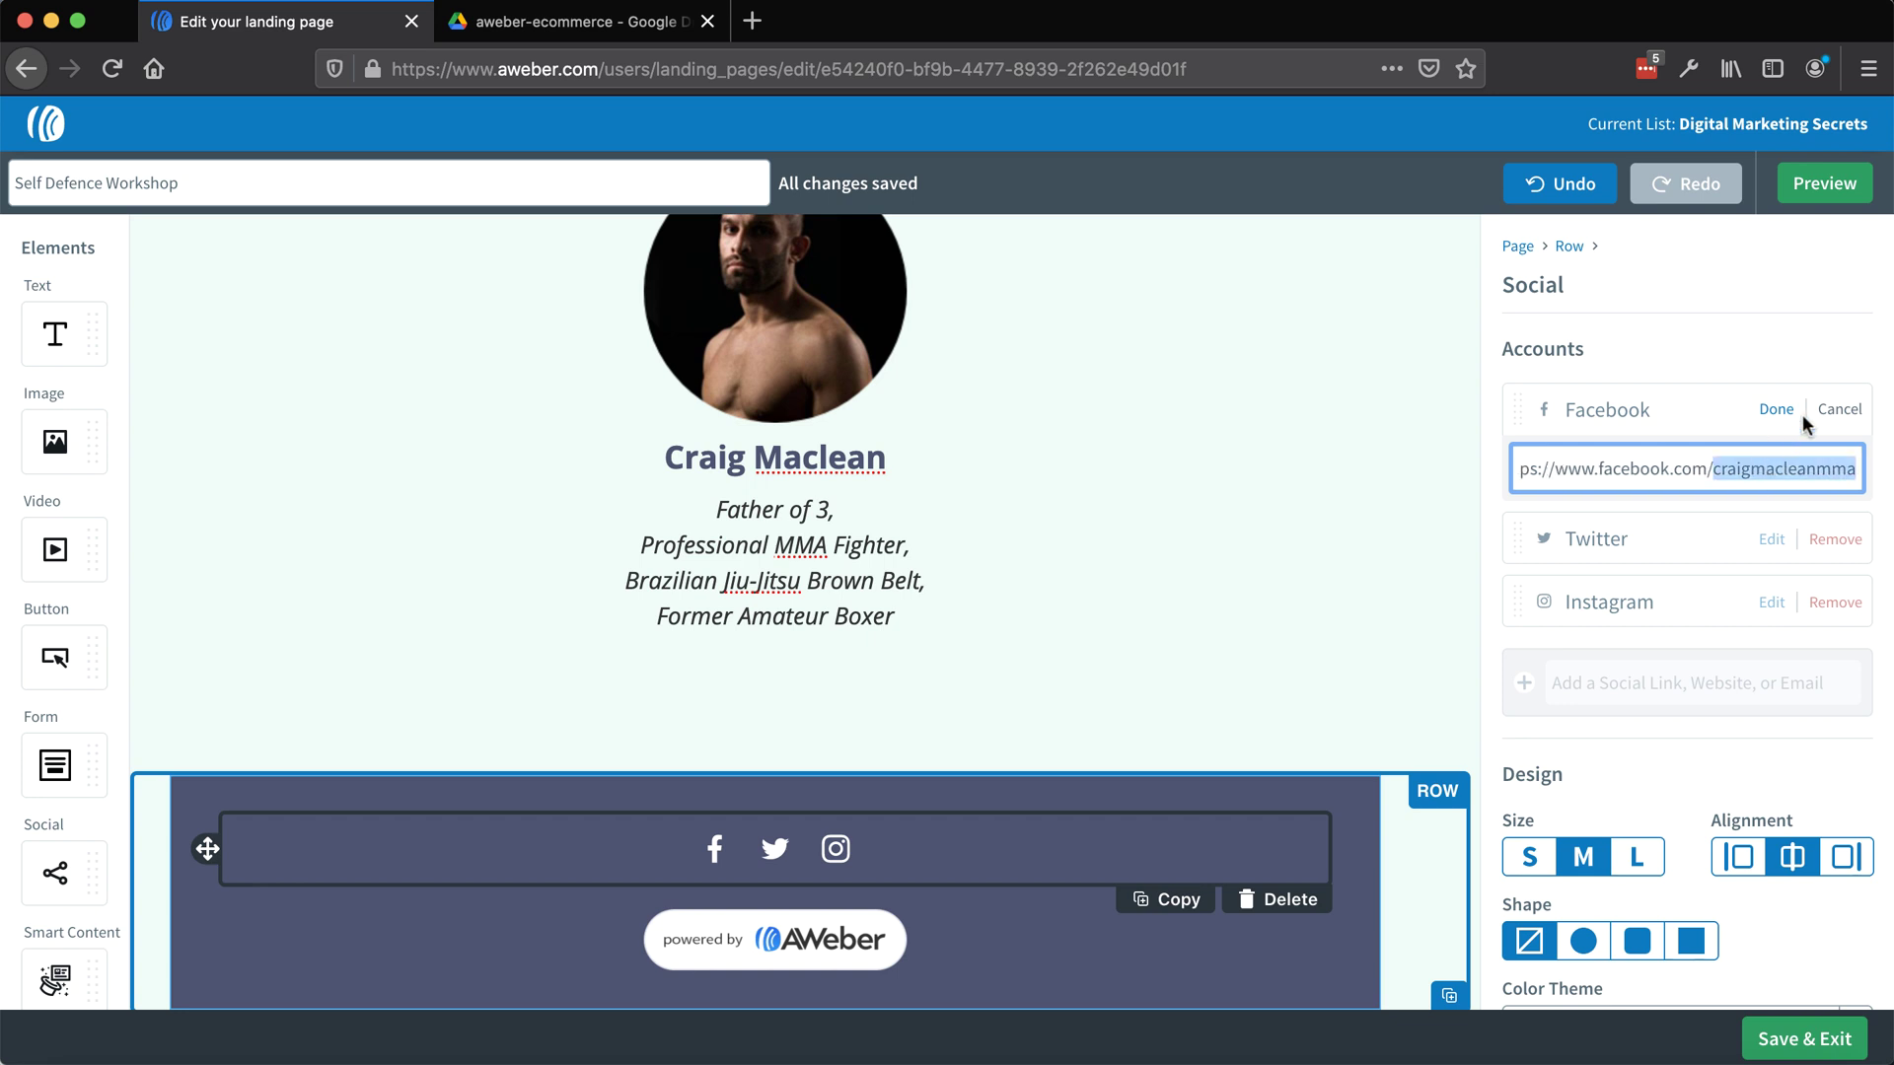
{"action": "left_click", "coordinate": [1776, 410]}
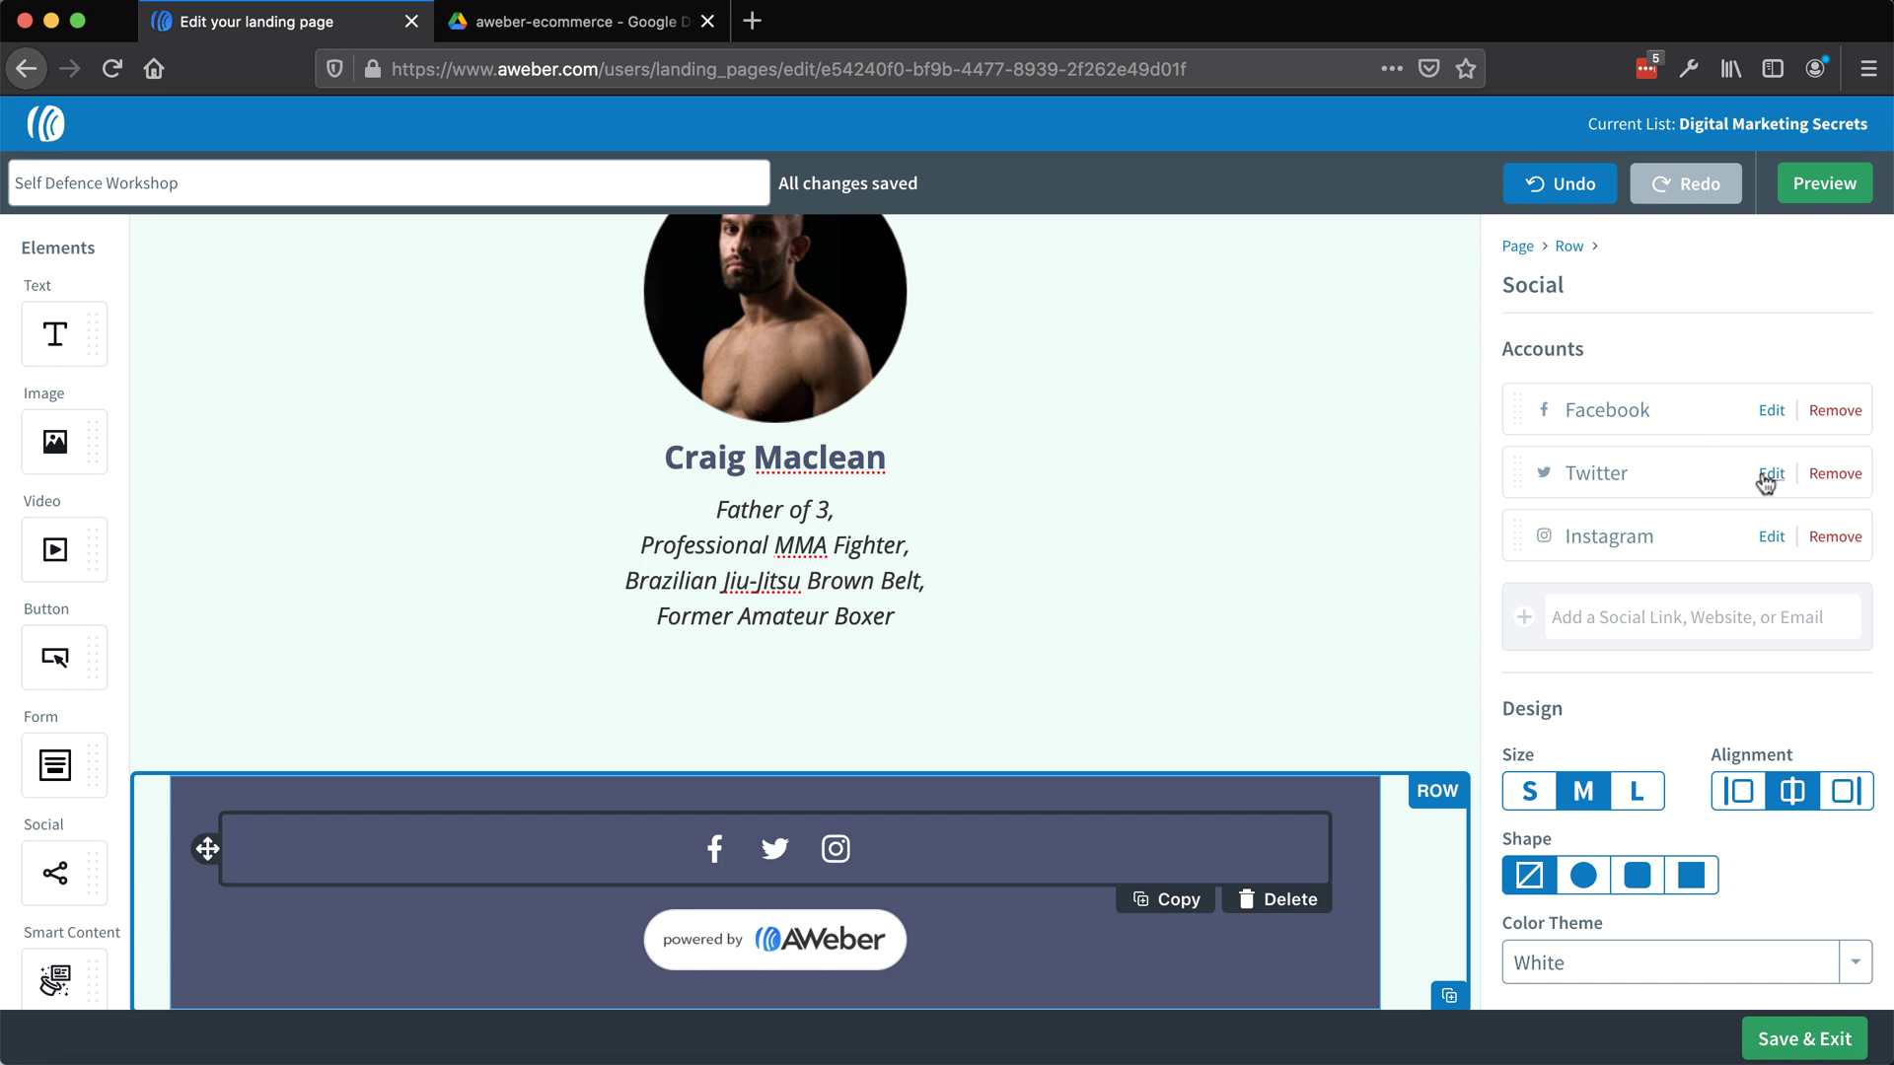
{"action": "left_click", "coordinate": [1769, 476]}
{"action": "key", "text": "ctrl+v"}
{"action": "left_click", "coordinate": [1775, 473]}
{"action": "left_click", "coordinate": [1772, 535]}
{"action": "key", "text": "ctrl+v"}
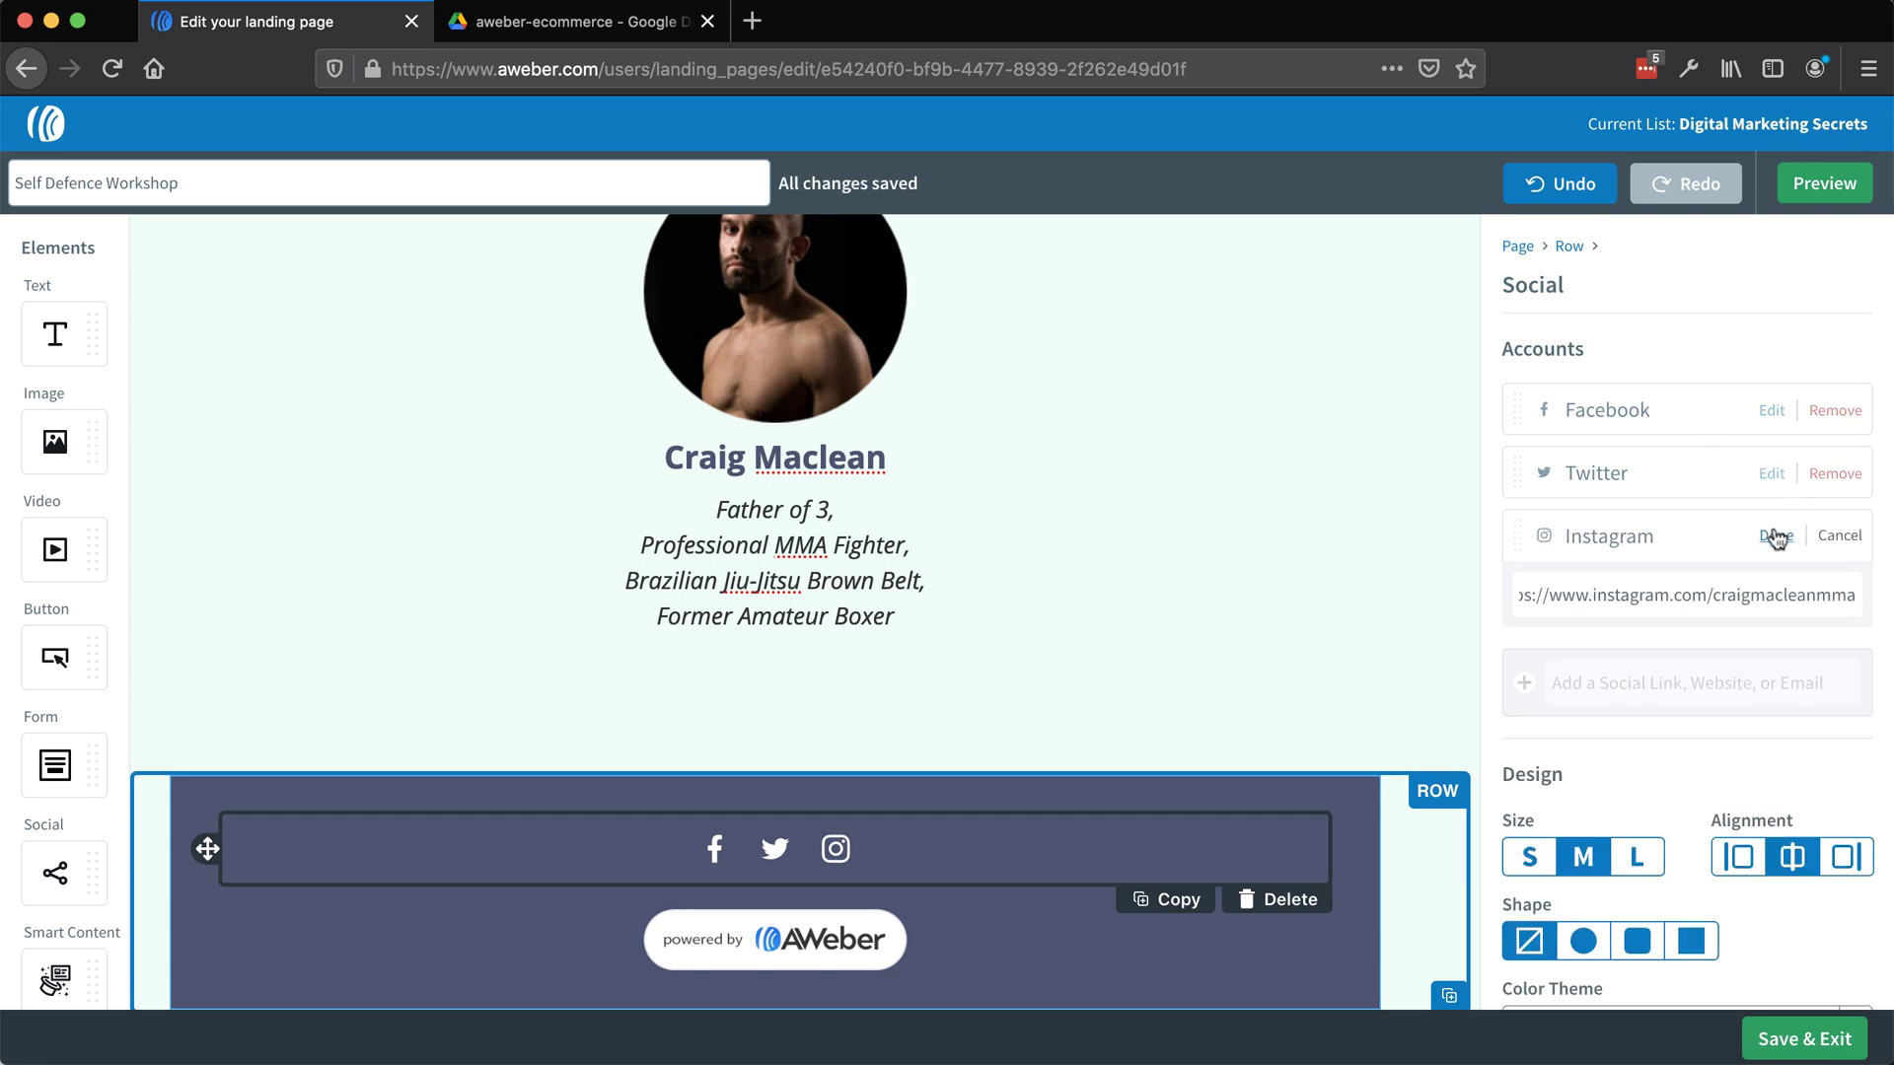
{"action": "left_click", "coordinate": [1776, 536]}
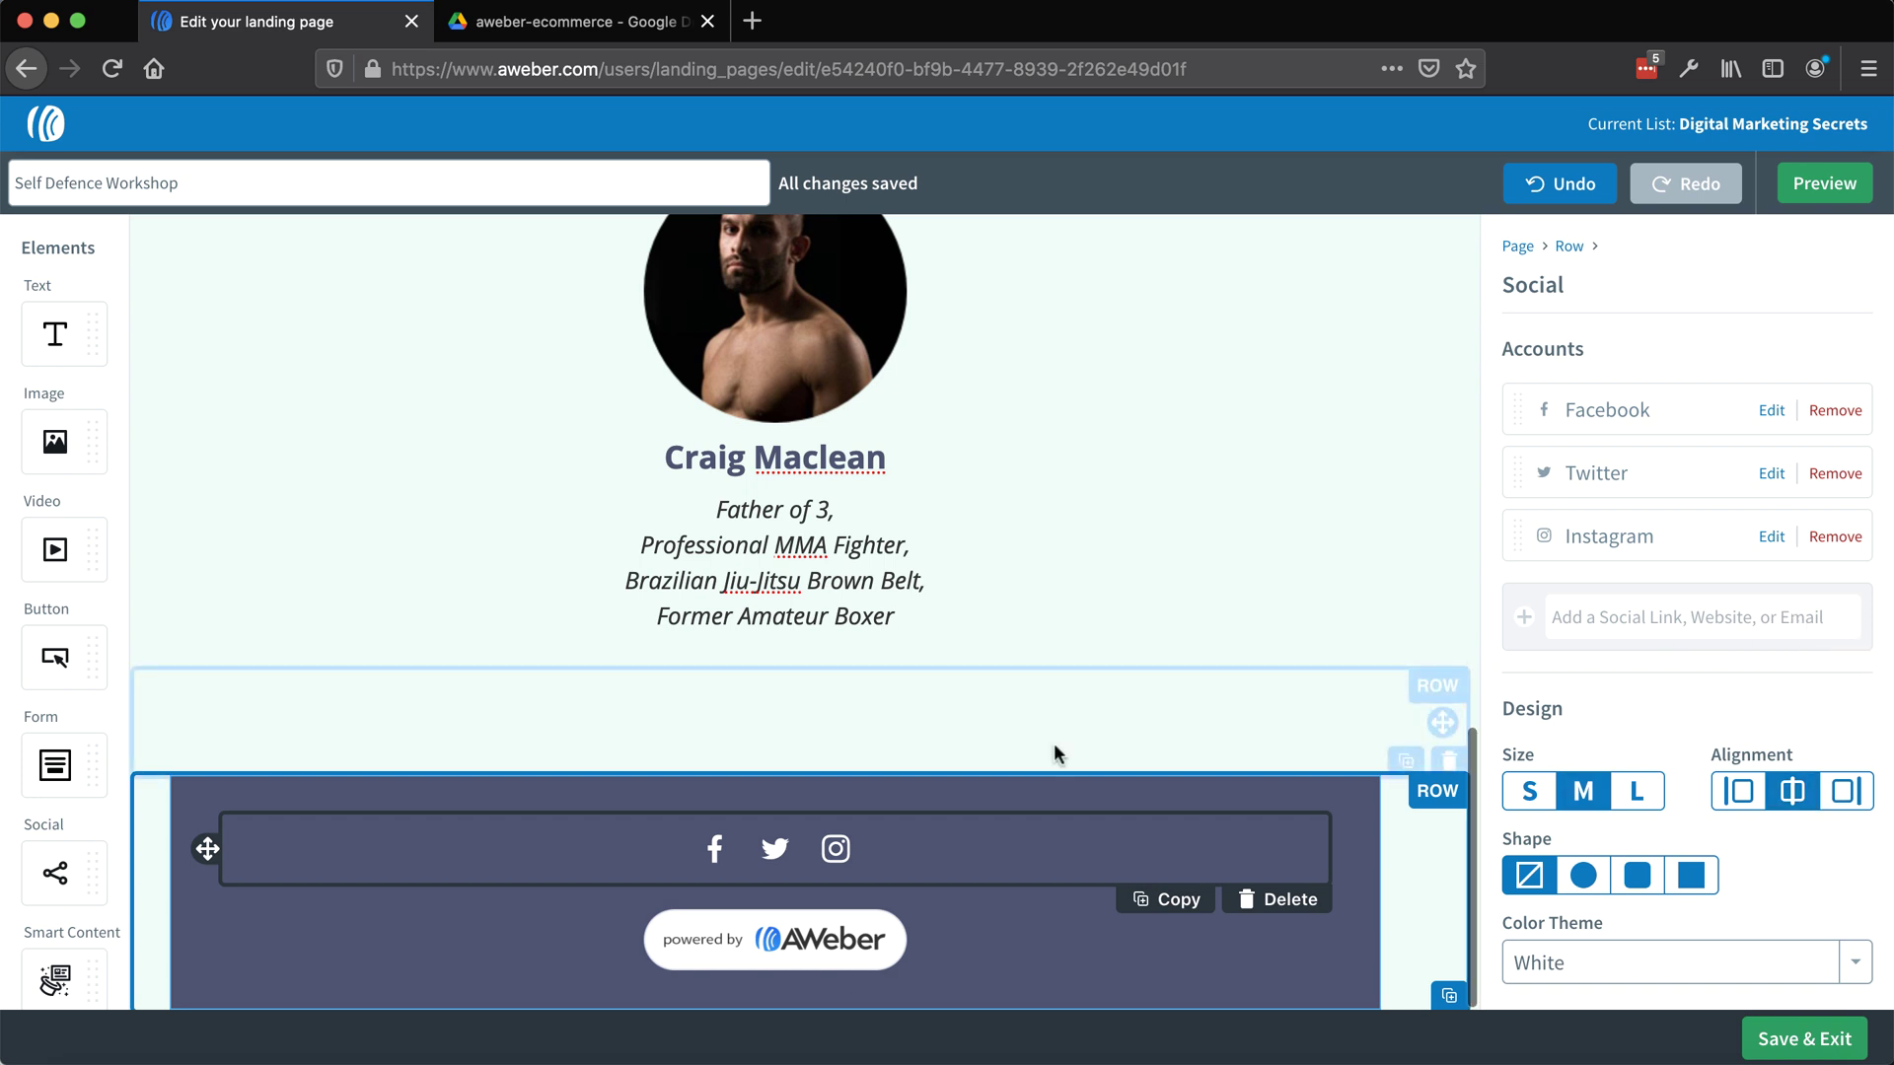
Step: Delete the powered by AWeber badge from the footer and return to the sign-up form
{"action": "left_click", "coordinate": [1045, 945]}
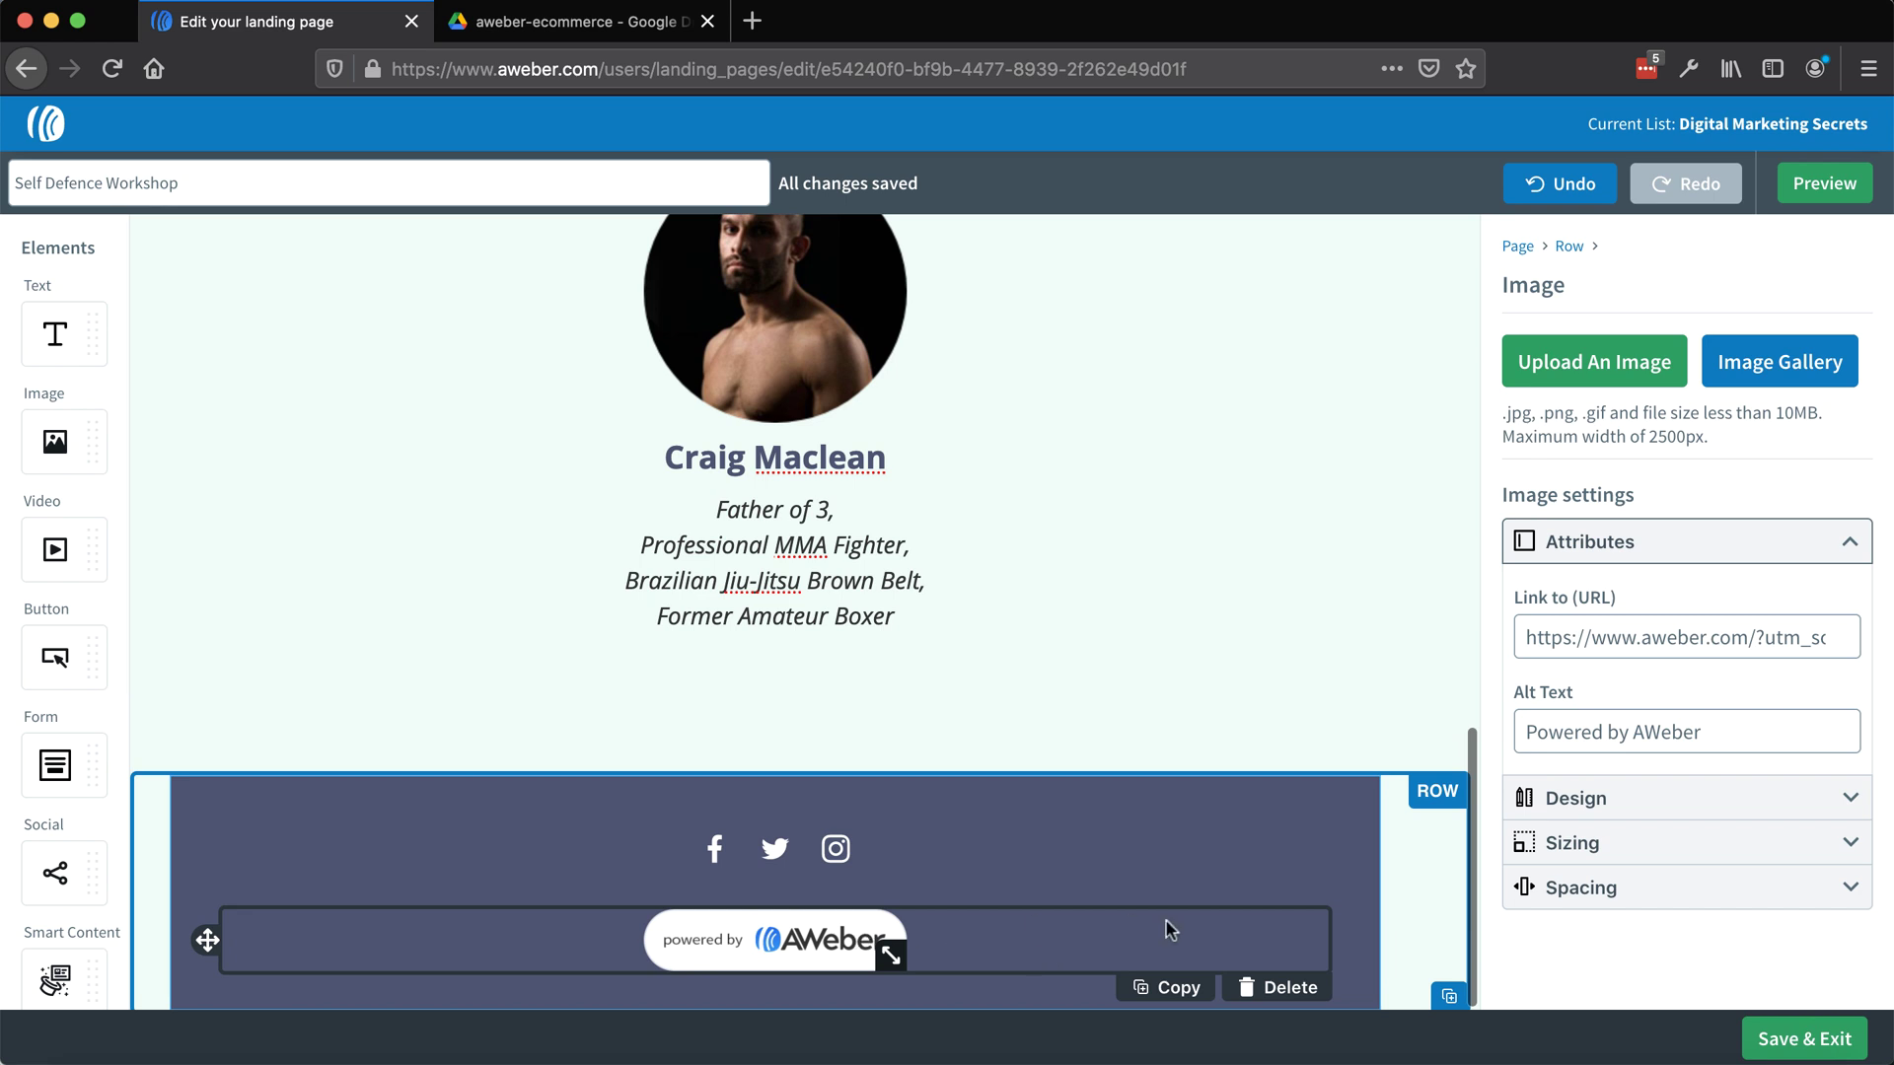
{"action": "left_click", "coordinate": [1291, 987]}
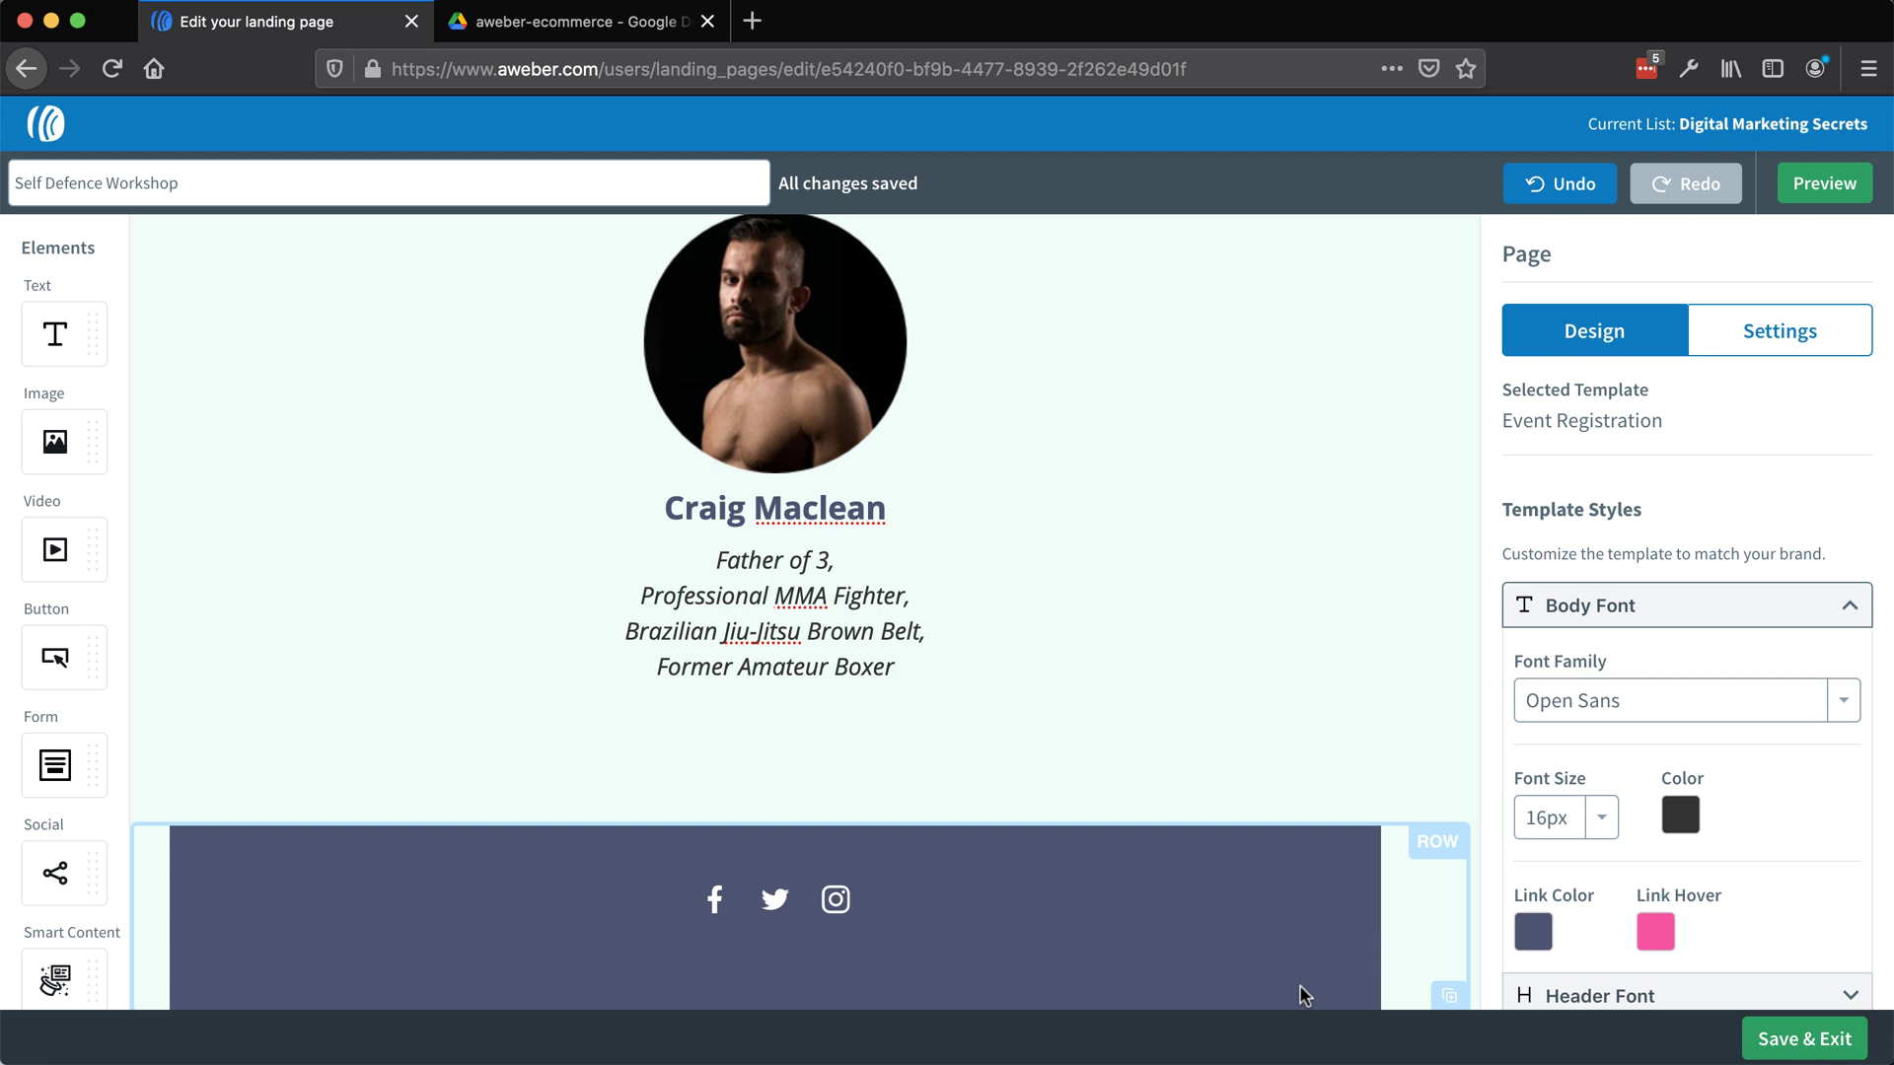
{"action": "scroll", "coordinate": [1304, 994], "scroll_direction": "up", "scroll_amount": 10}
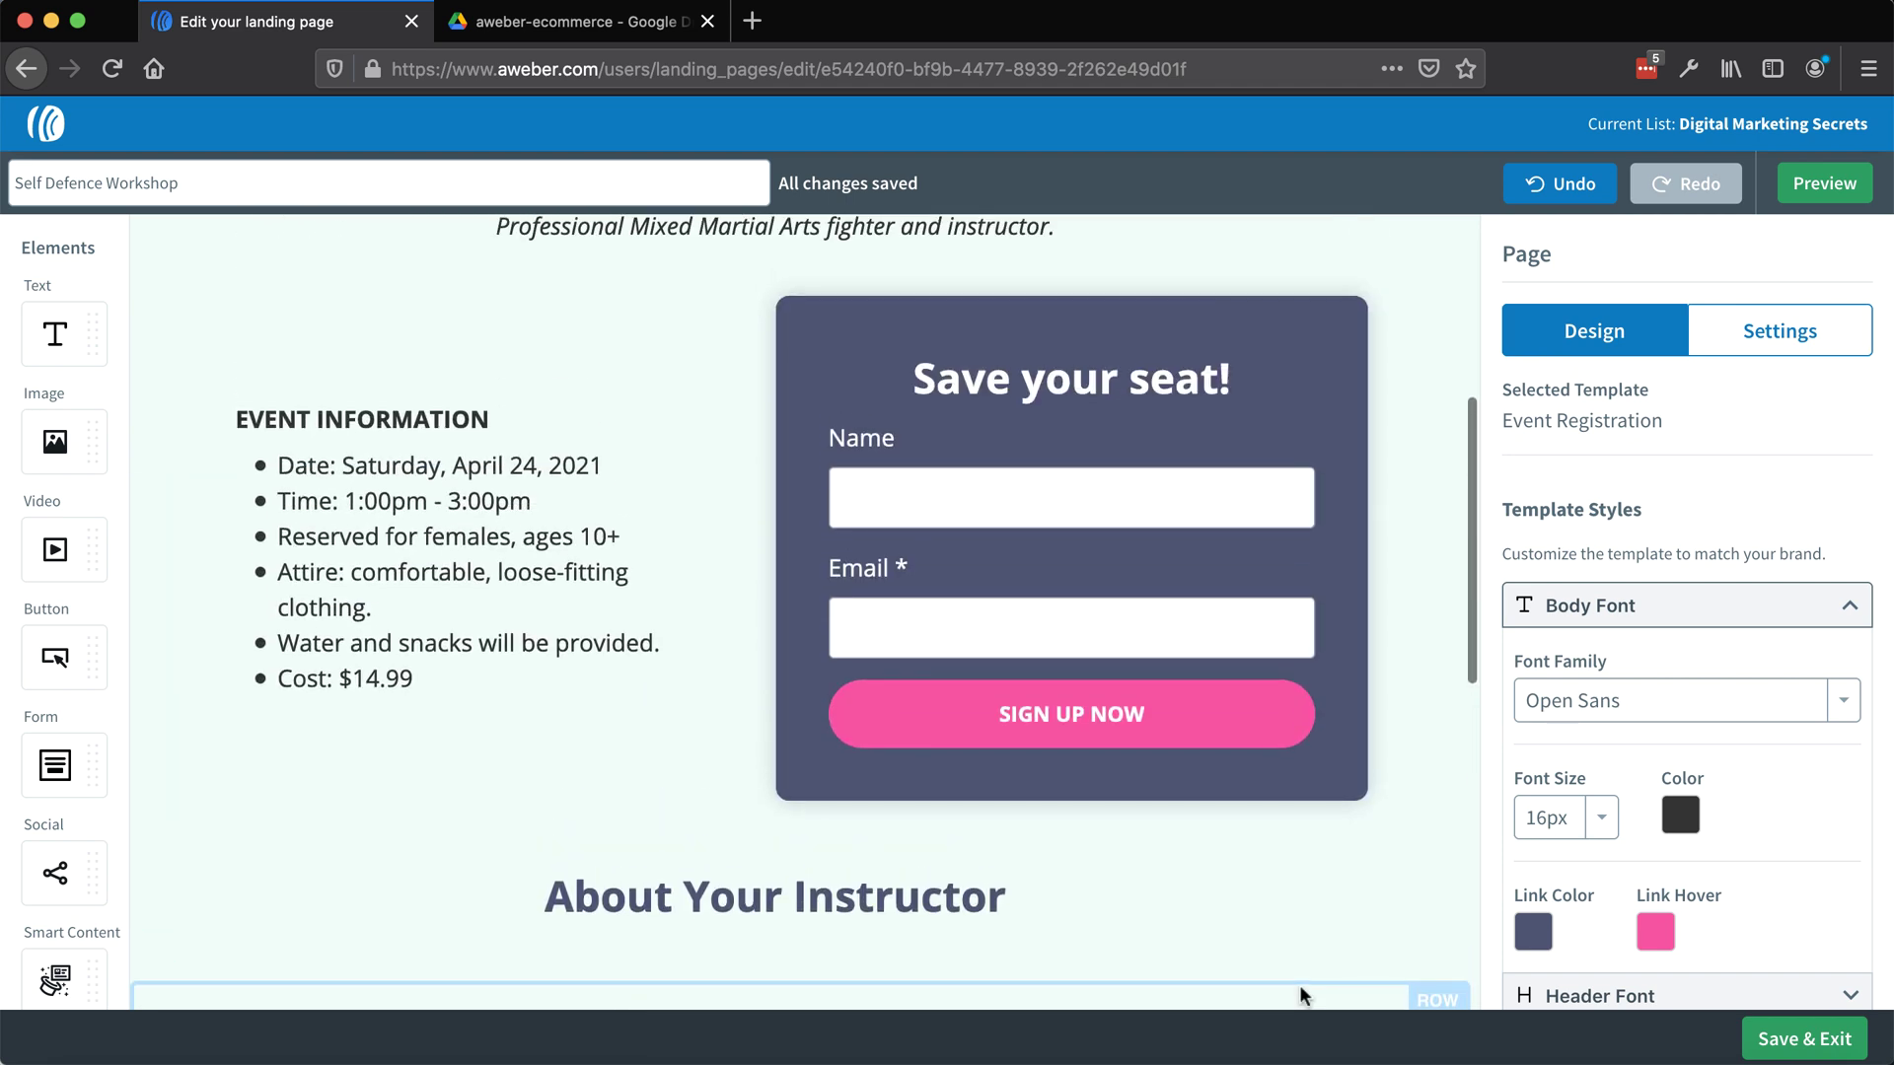
{"action": "scroll", "coordinate": [1302, 992], "scroll_direction": "up", "scroll_amount": 2}
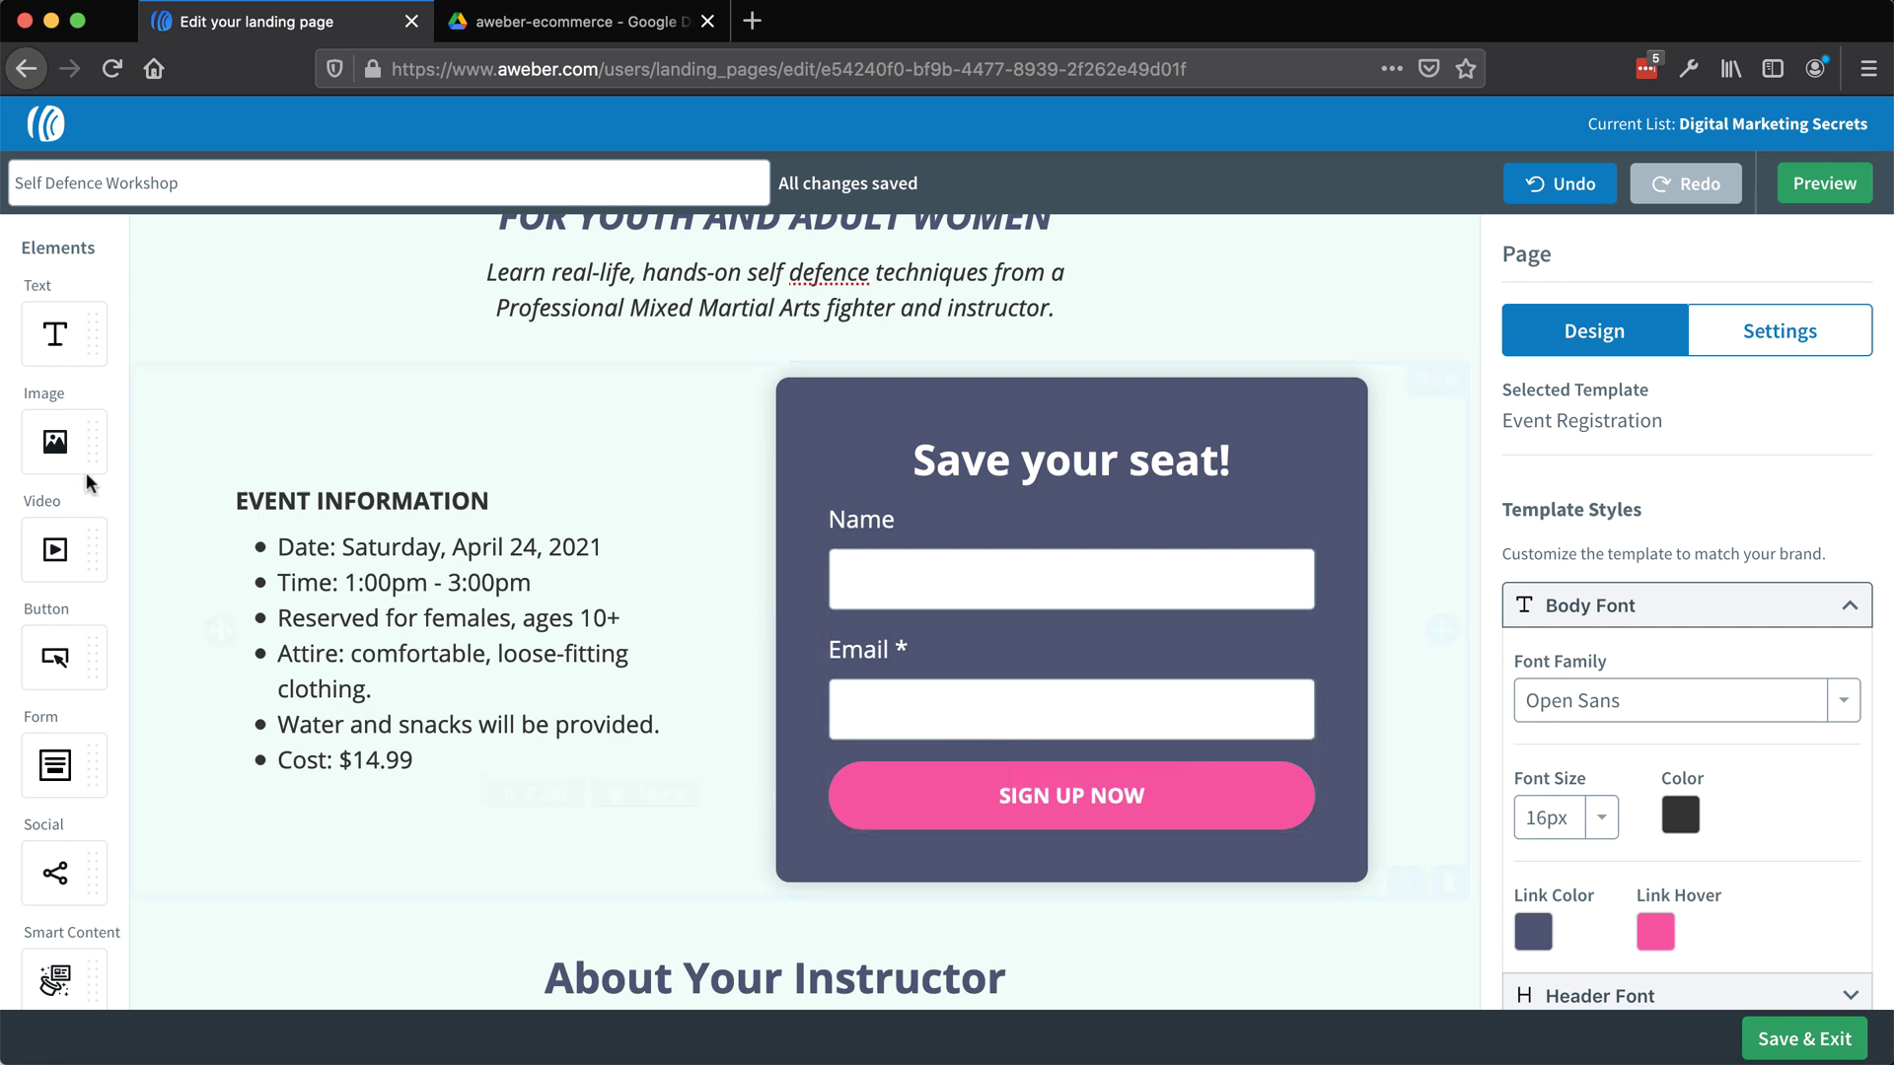
{"action": "scroll", "coordinate": [54, 434], "scroll_direction": "down", "scroll_amount": 2}
{"action": "scroll", "coordinate": [50, 427], "scroll_direction": "down", "scroll_amount": 6}
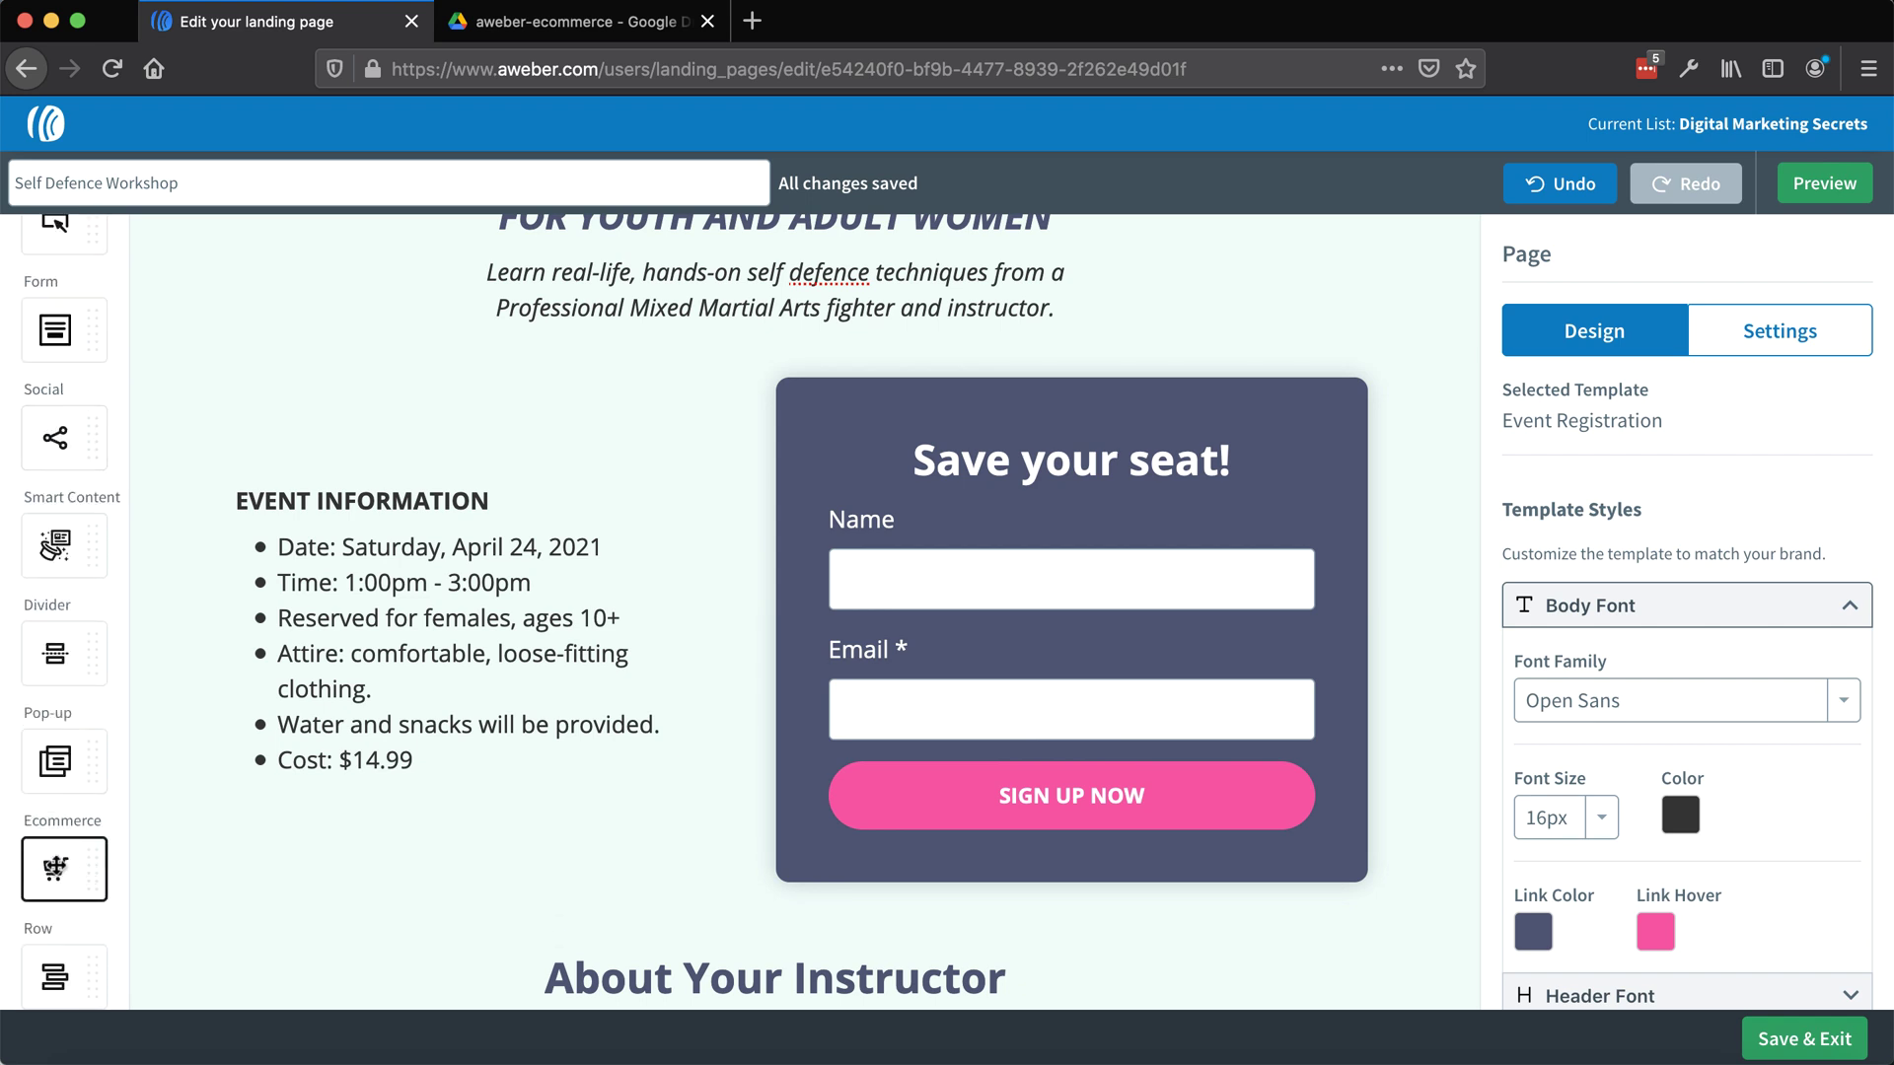
Step: Add an ecommerce button under the sign-up form and relabel it REGISTER NOW
{"action": "left_click_drag", "start_coordinate": [54, 868], "coordinate": [1041, 819]}
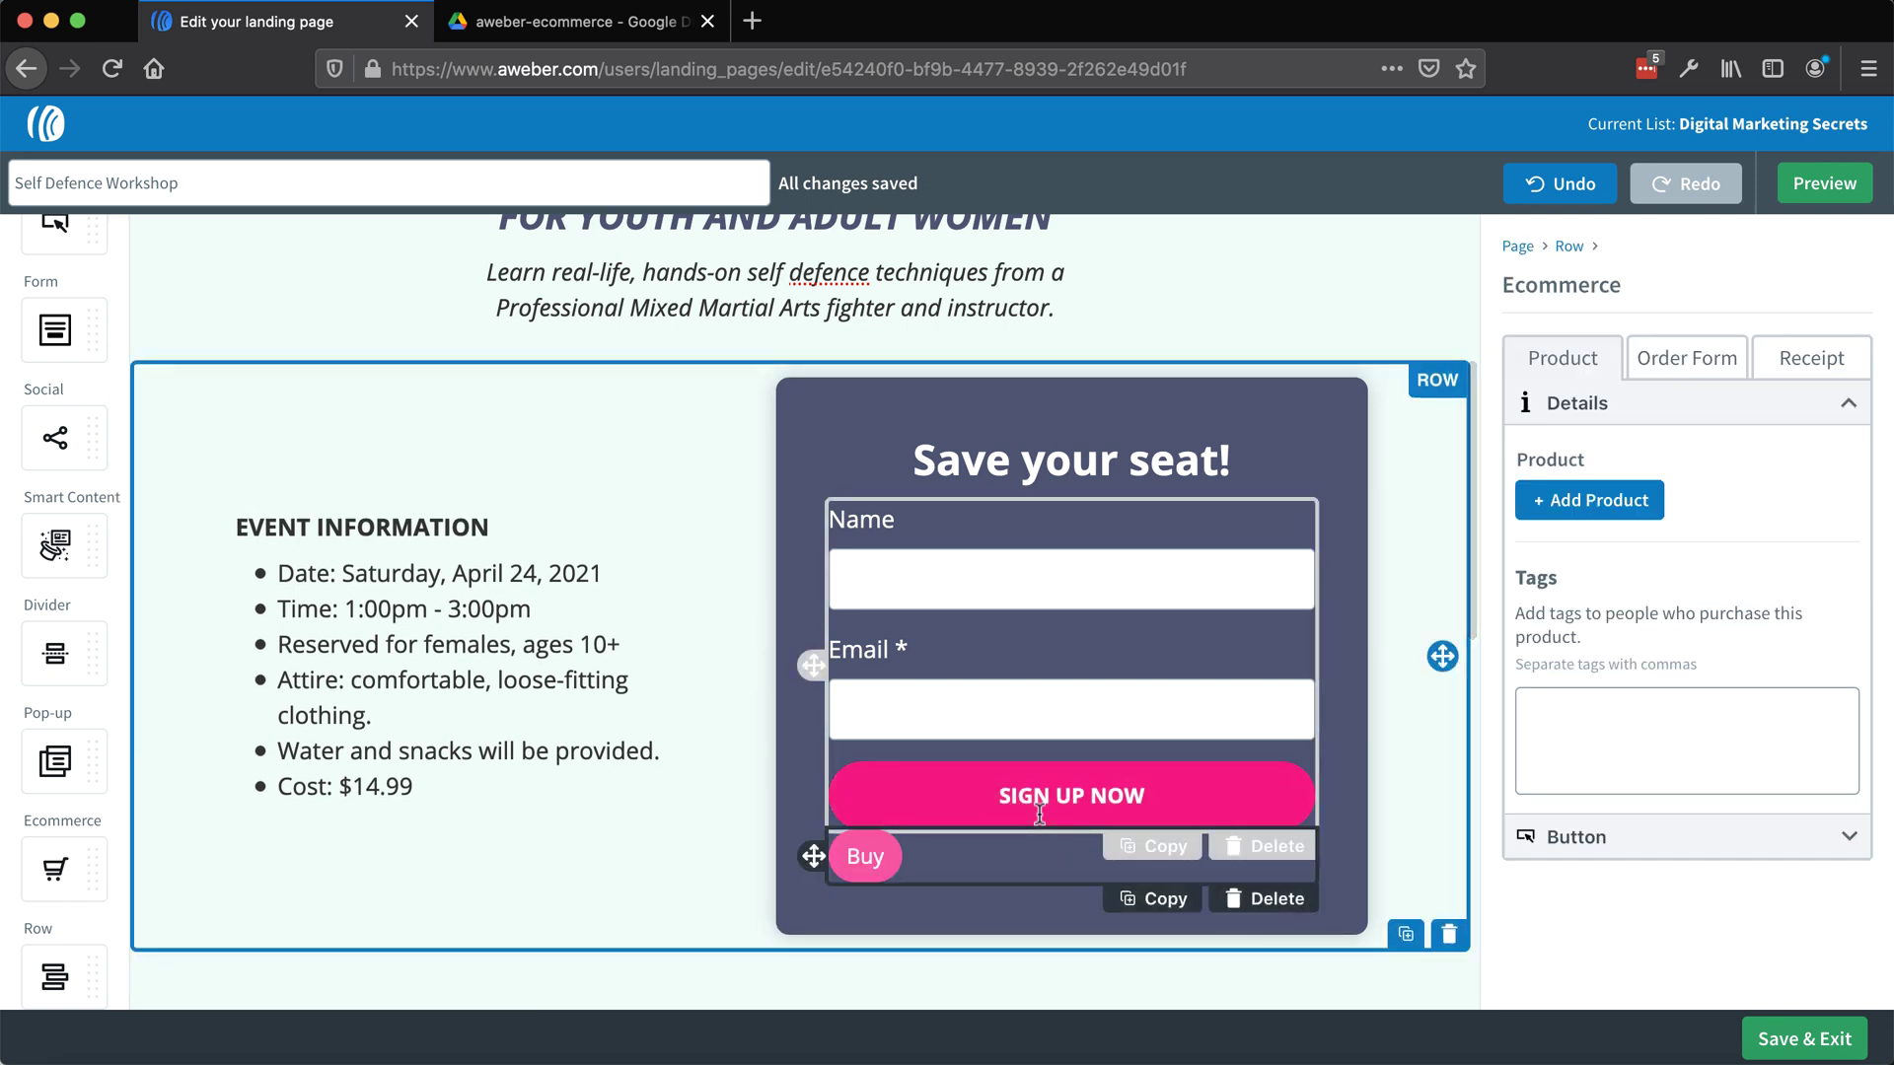
{"action": "left_click", "coordinate": [867, 856]}
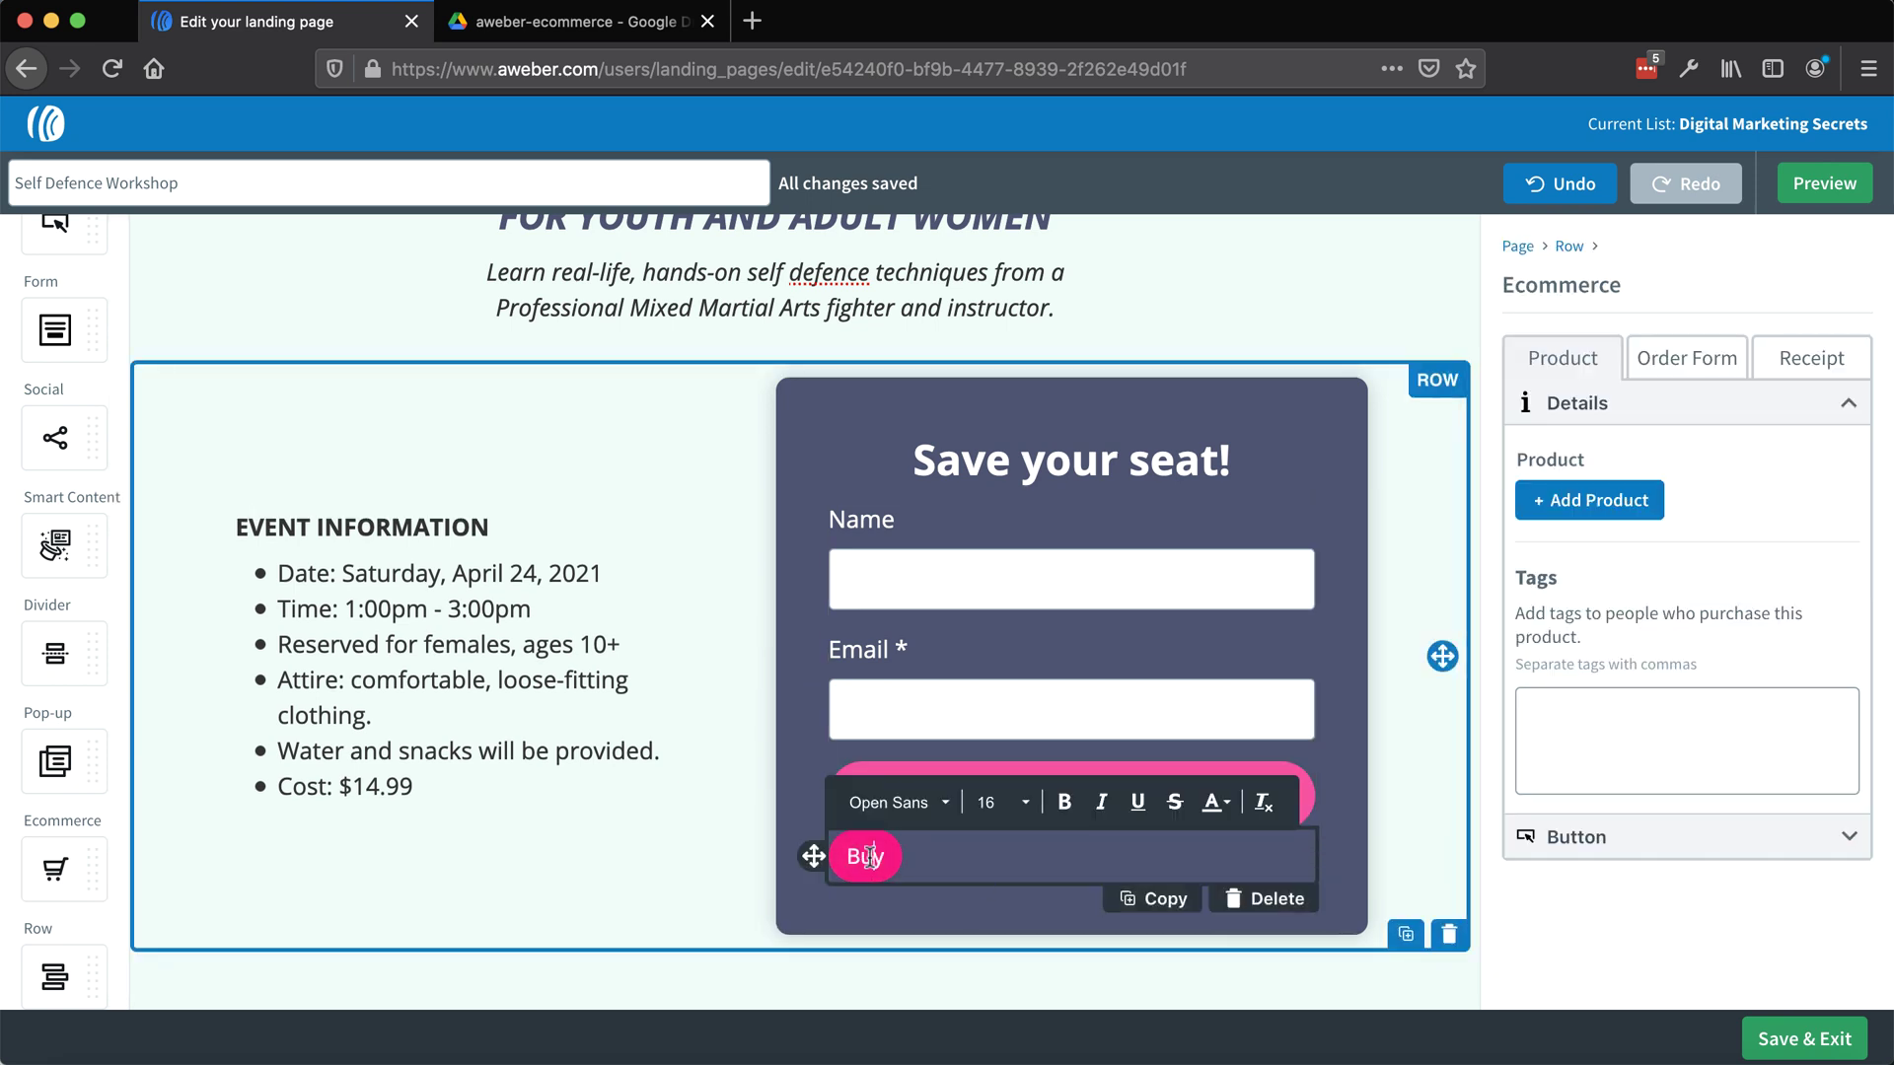
{"action": "left_click_drag", "start_coordinate": [888, 856], "coordinate": [811, 853]}
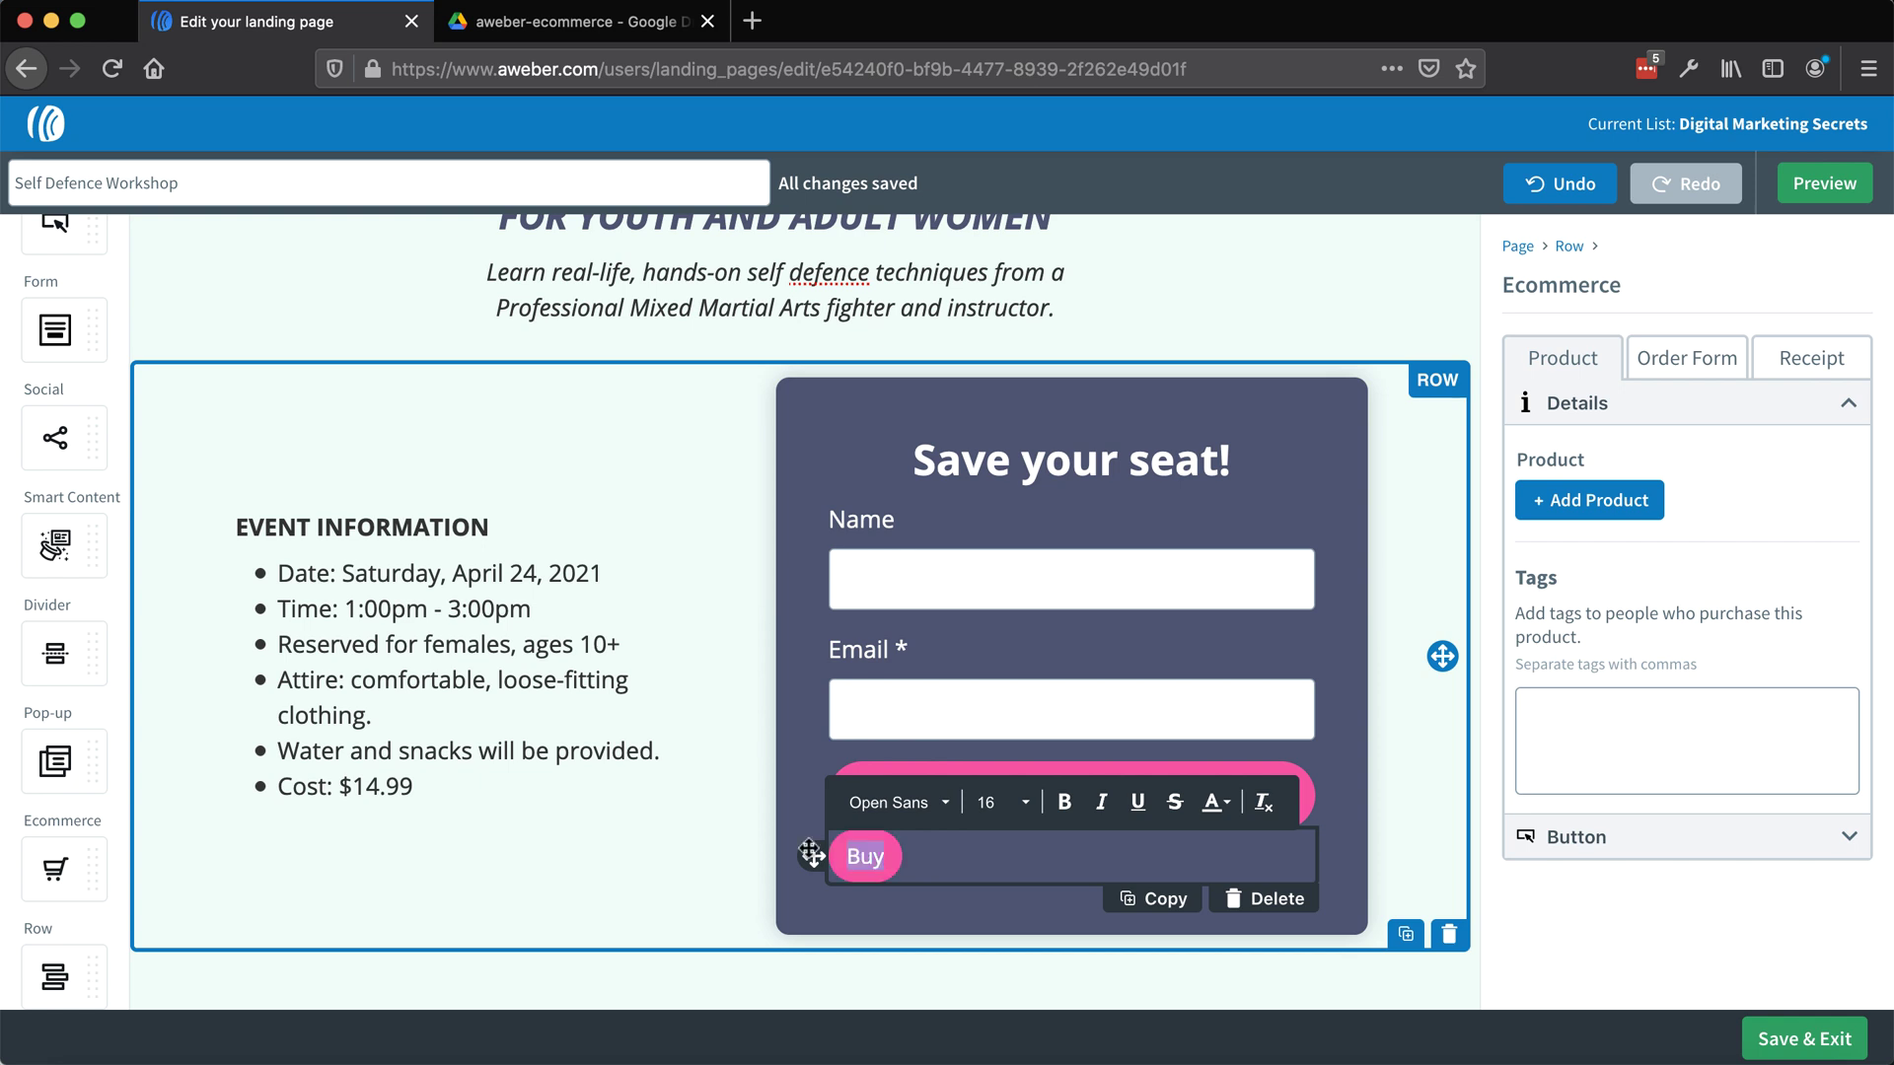
{"action": "type", "text": "REGIST"}
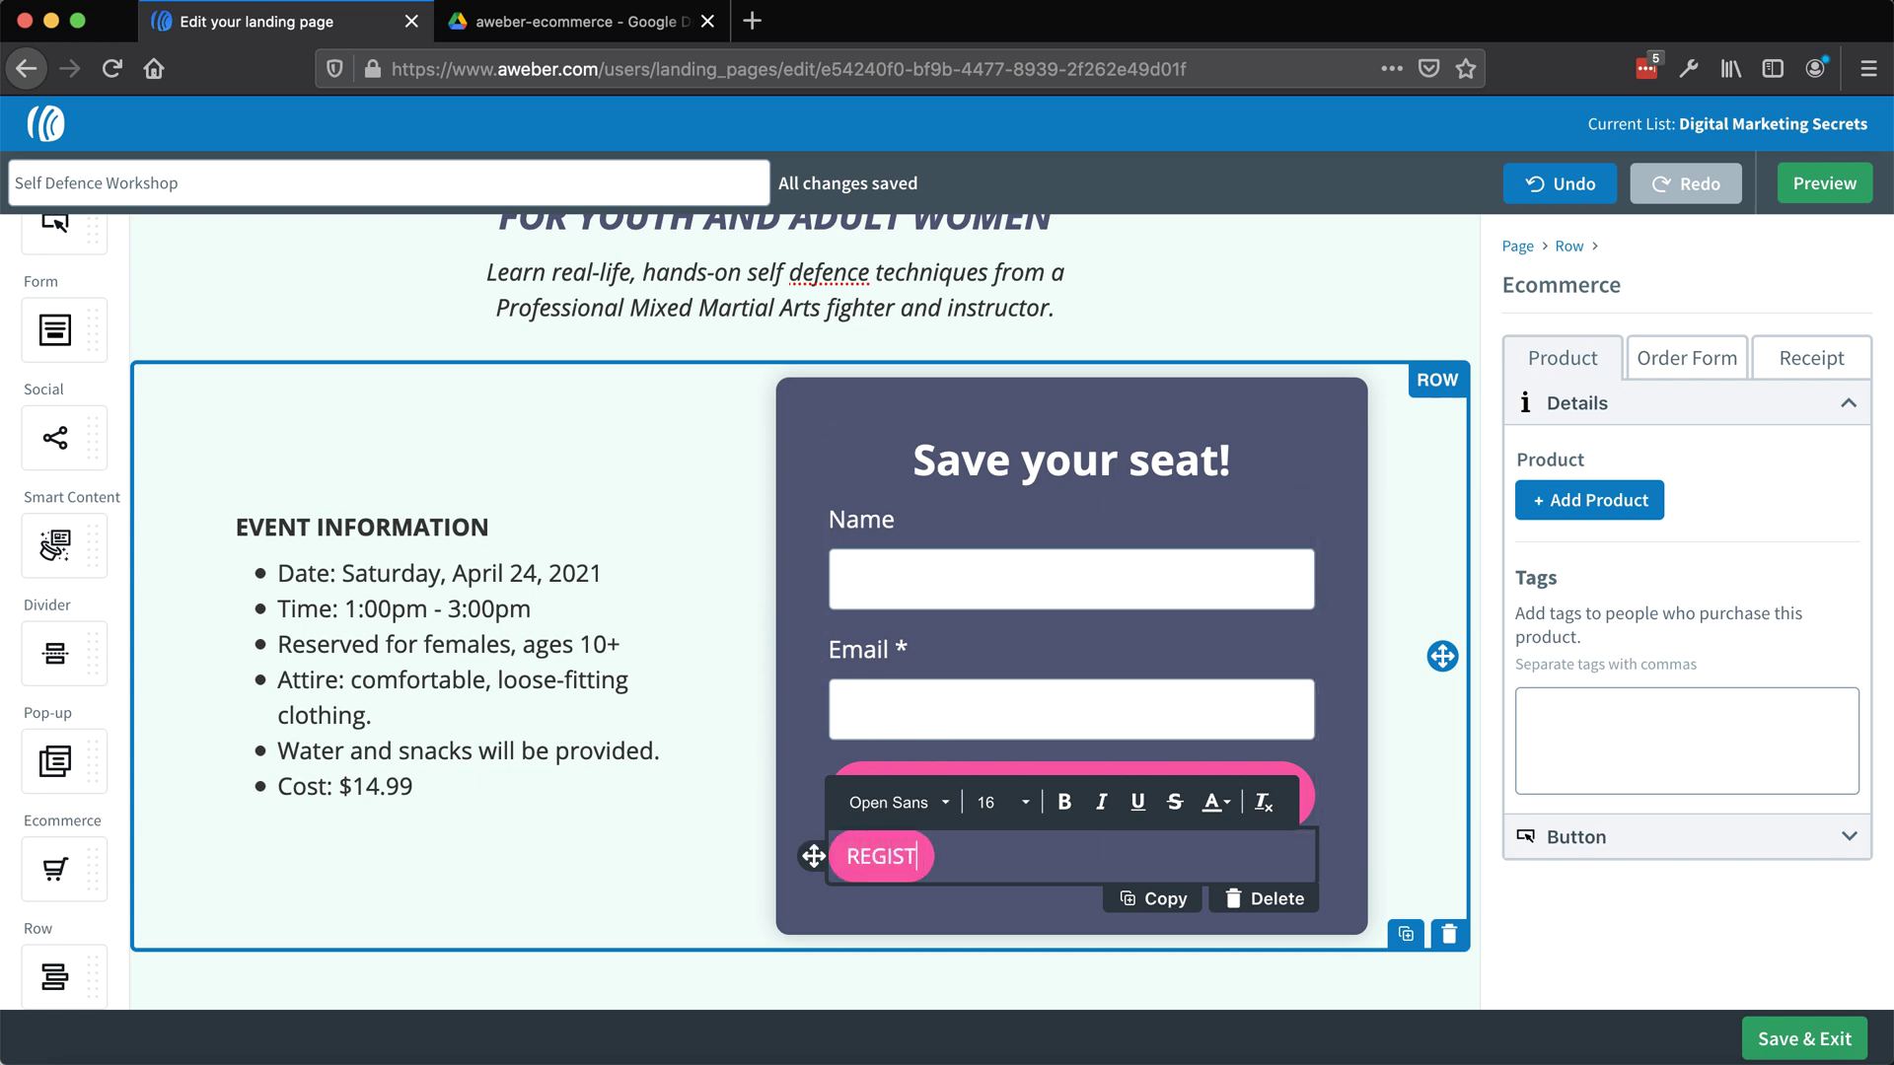
{"action": "type", "text": "ER NOW"}
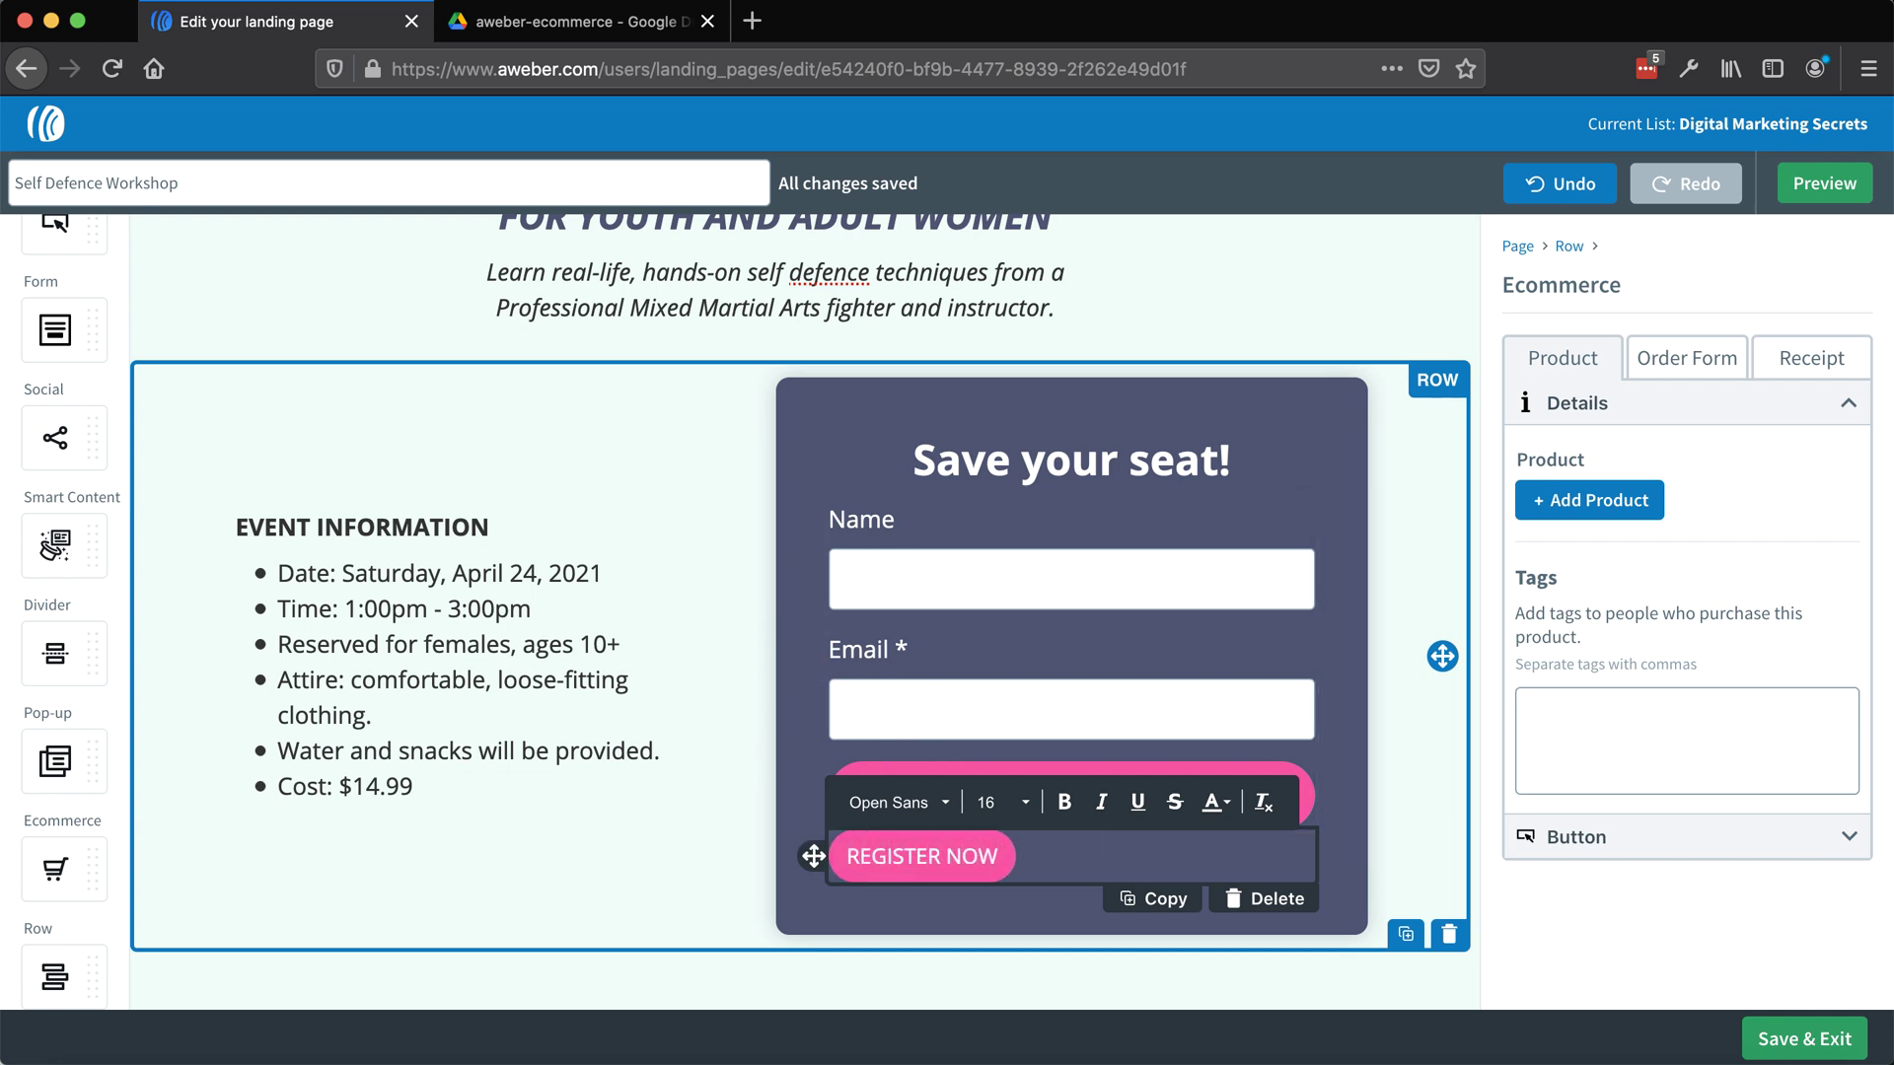
Step: Attach a $14.99 'SELf Defence Workshop Registration' product with purchase tag sd-workshop-purchased
{"action": "left_click", "coordinate": [1609, 503]}
{"action": "left_click", "coordinate": [1687, 399]}
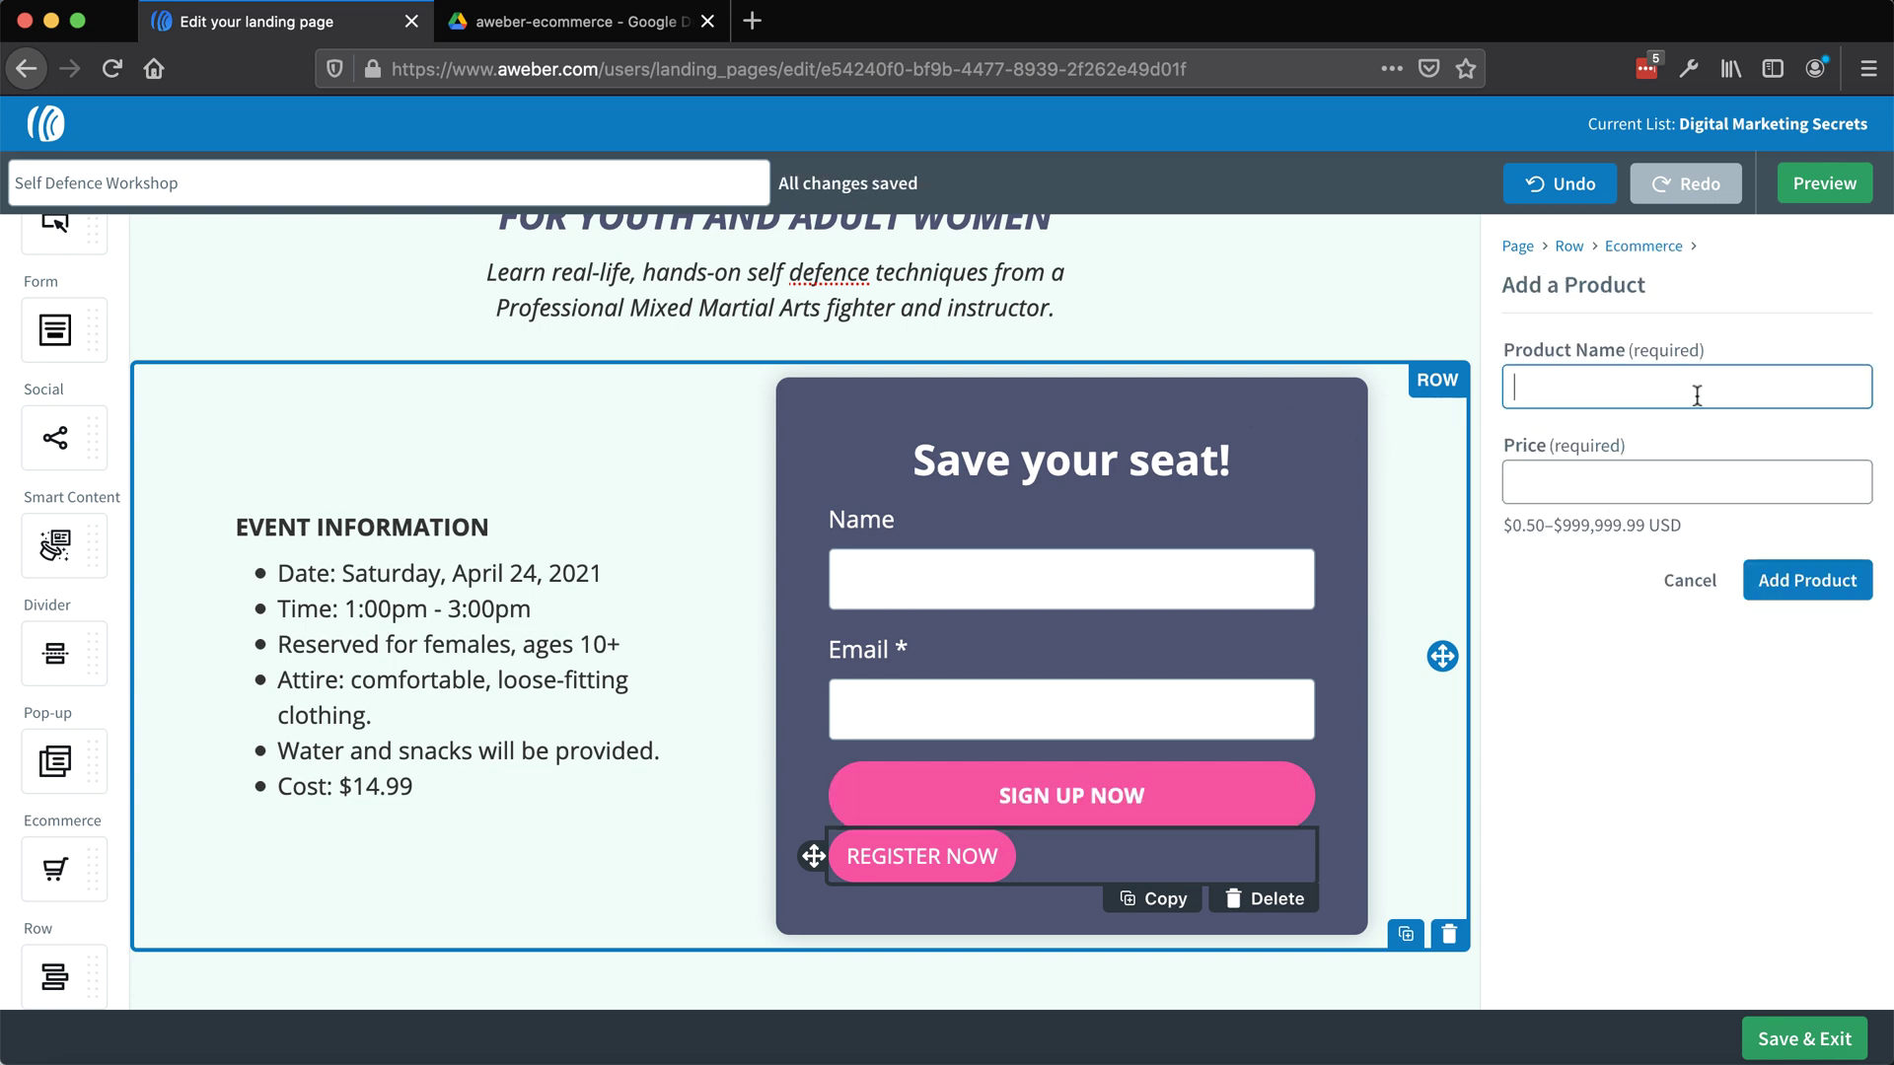
{"action": "type", "text": "SELf Defence Workshop Registration"}
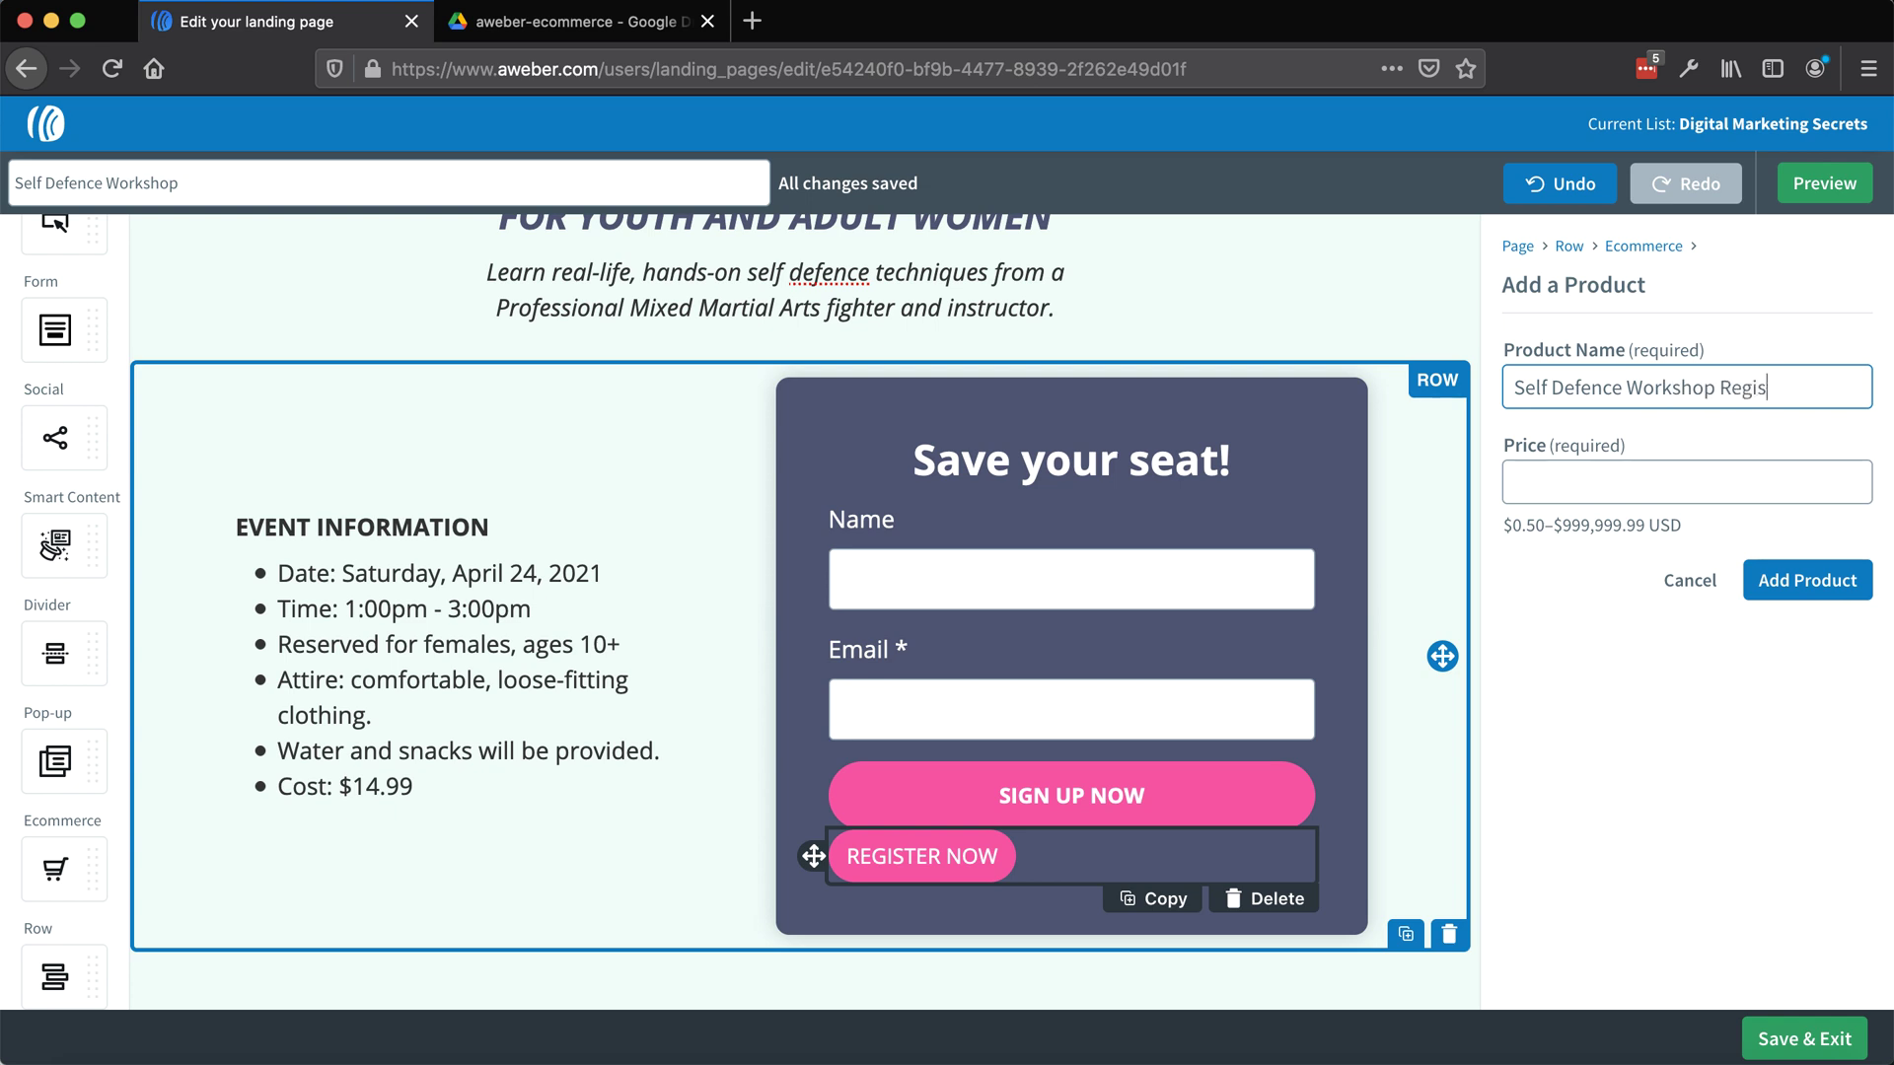
{"action": "left_click", "coordinate": [1669, 474]}
{"action": "type", "text": "14.99"}
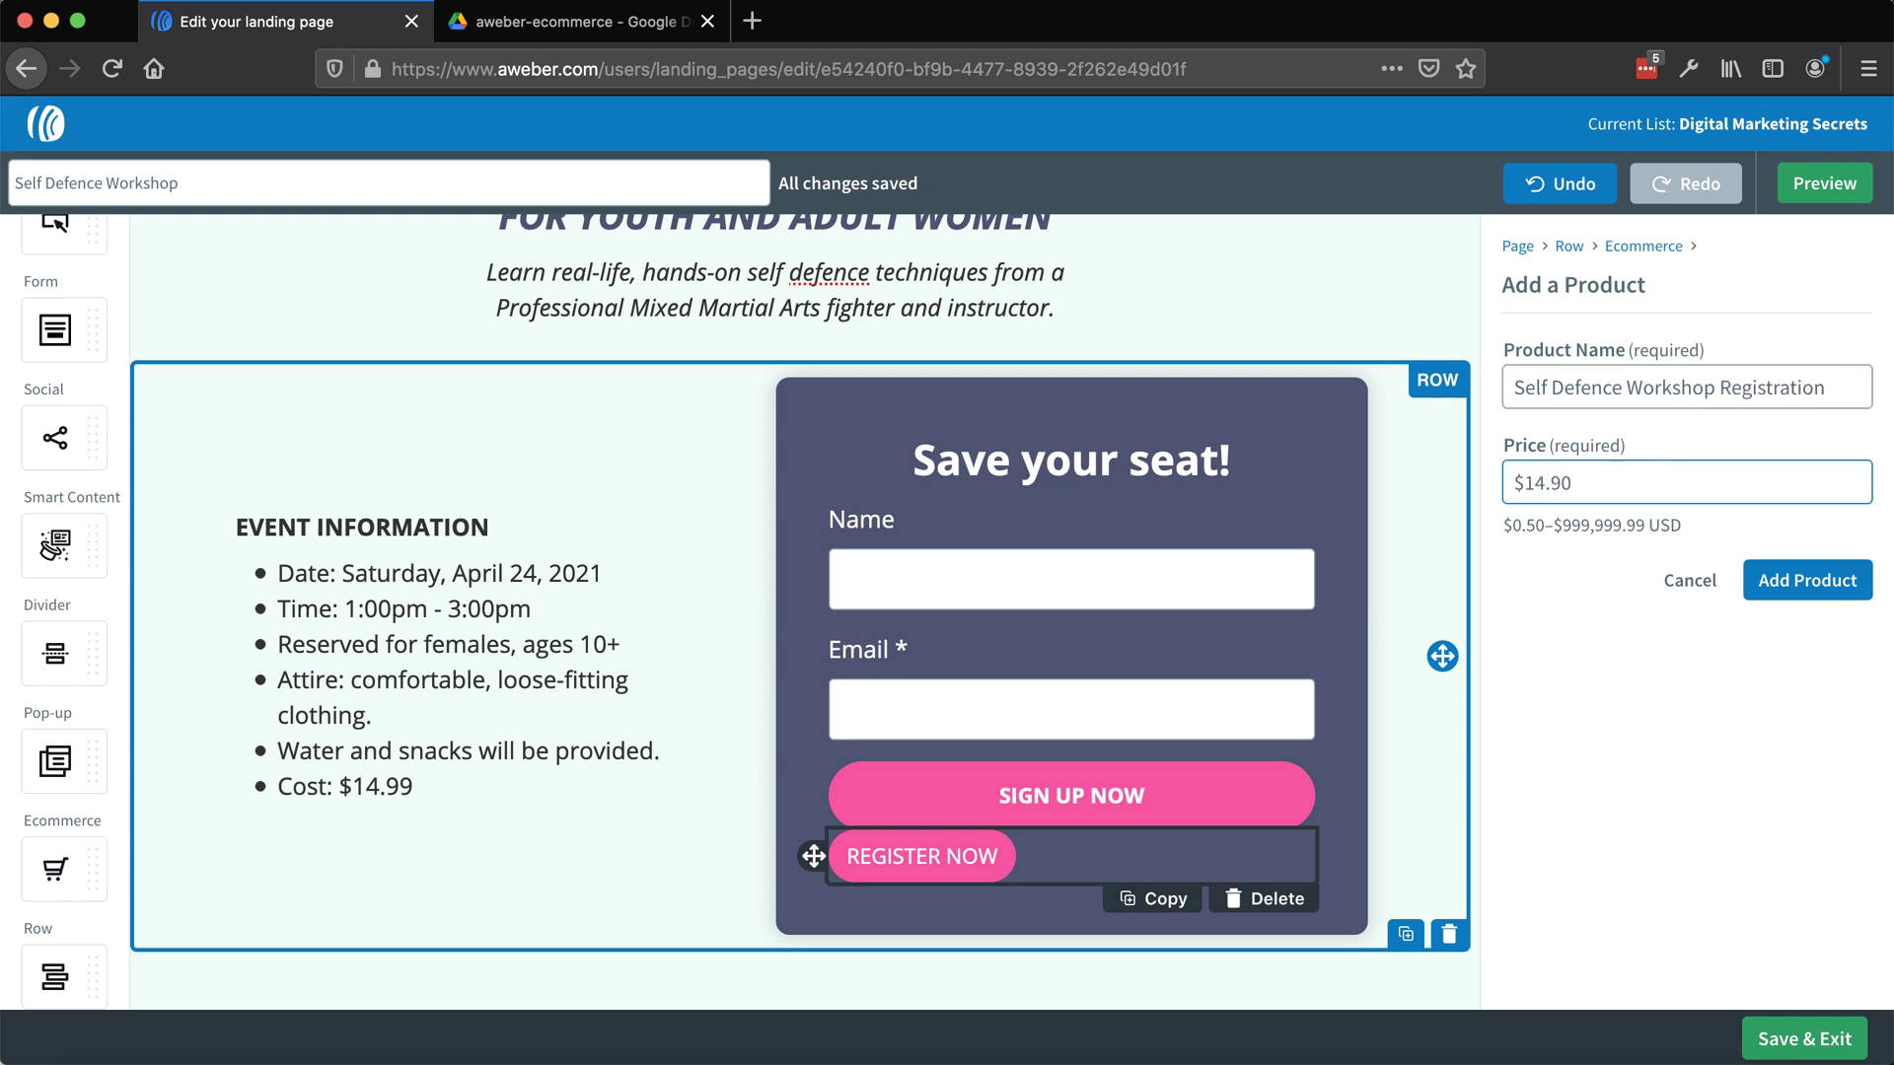
{"action": "left_click", "coordinate": [1798, 581]}
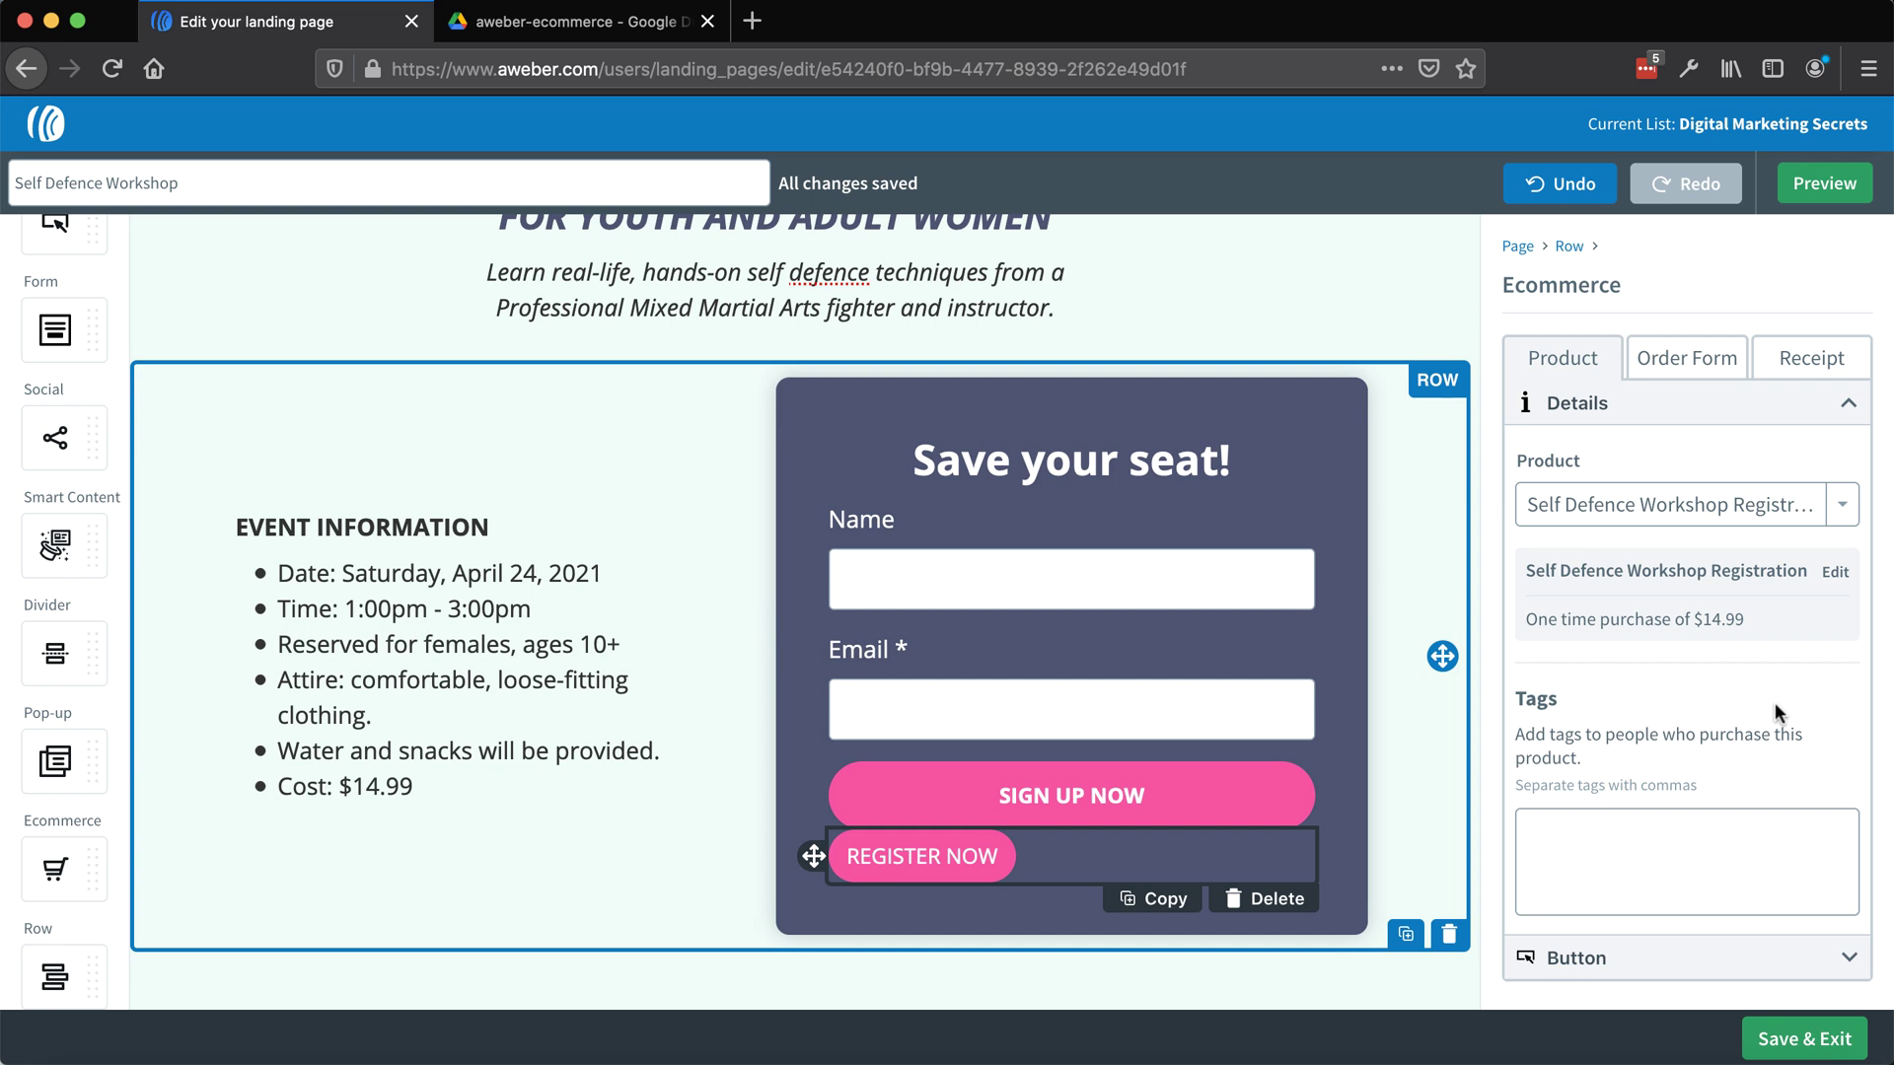
{"action": "left_click", "coordinate": [1741, 837]}
{"action": "key", "text": "Return"}
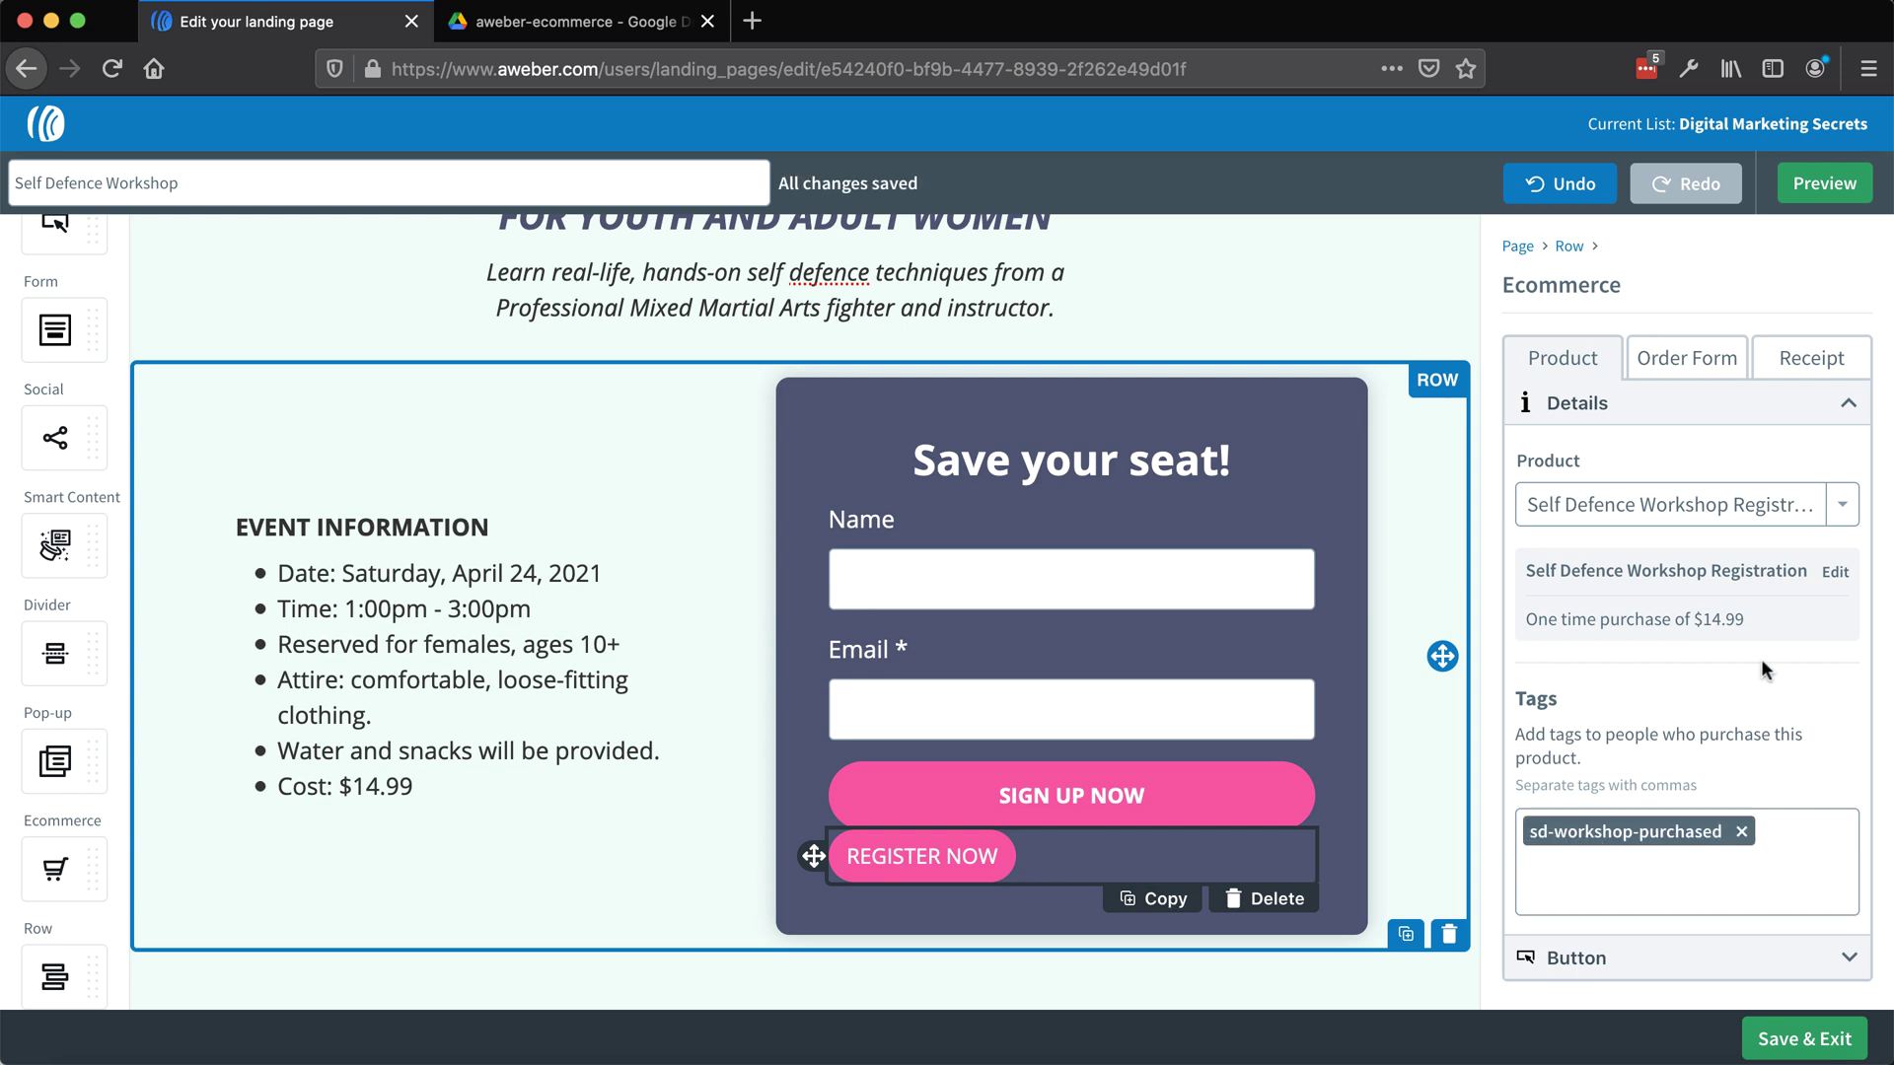
Step: Make the REGISTER NOW button full width with a bold label
{"action": "left_click", "coordinate": [1718, 970]}
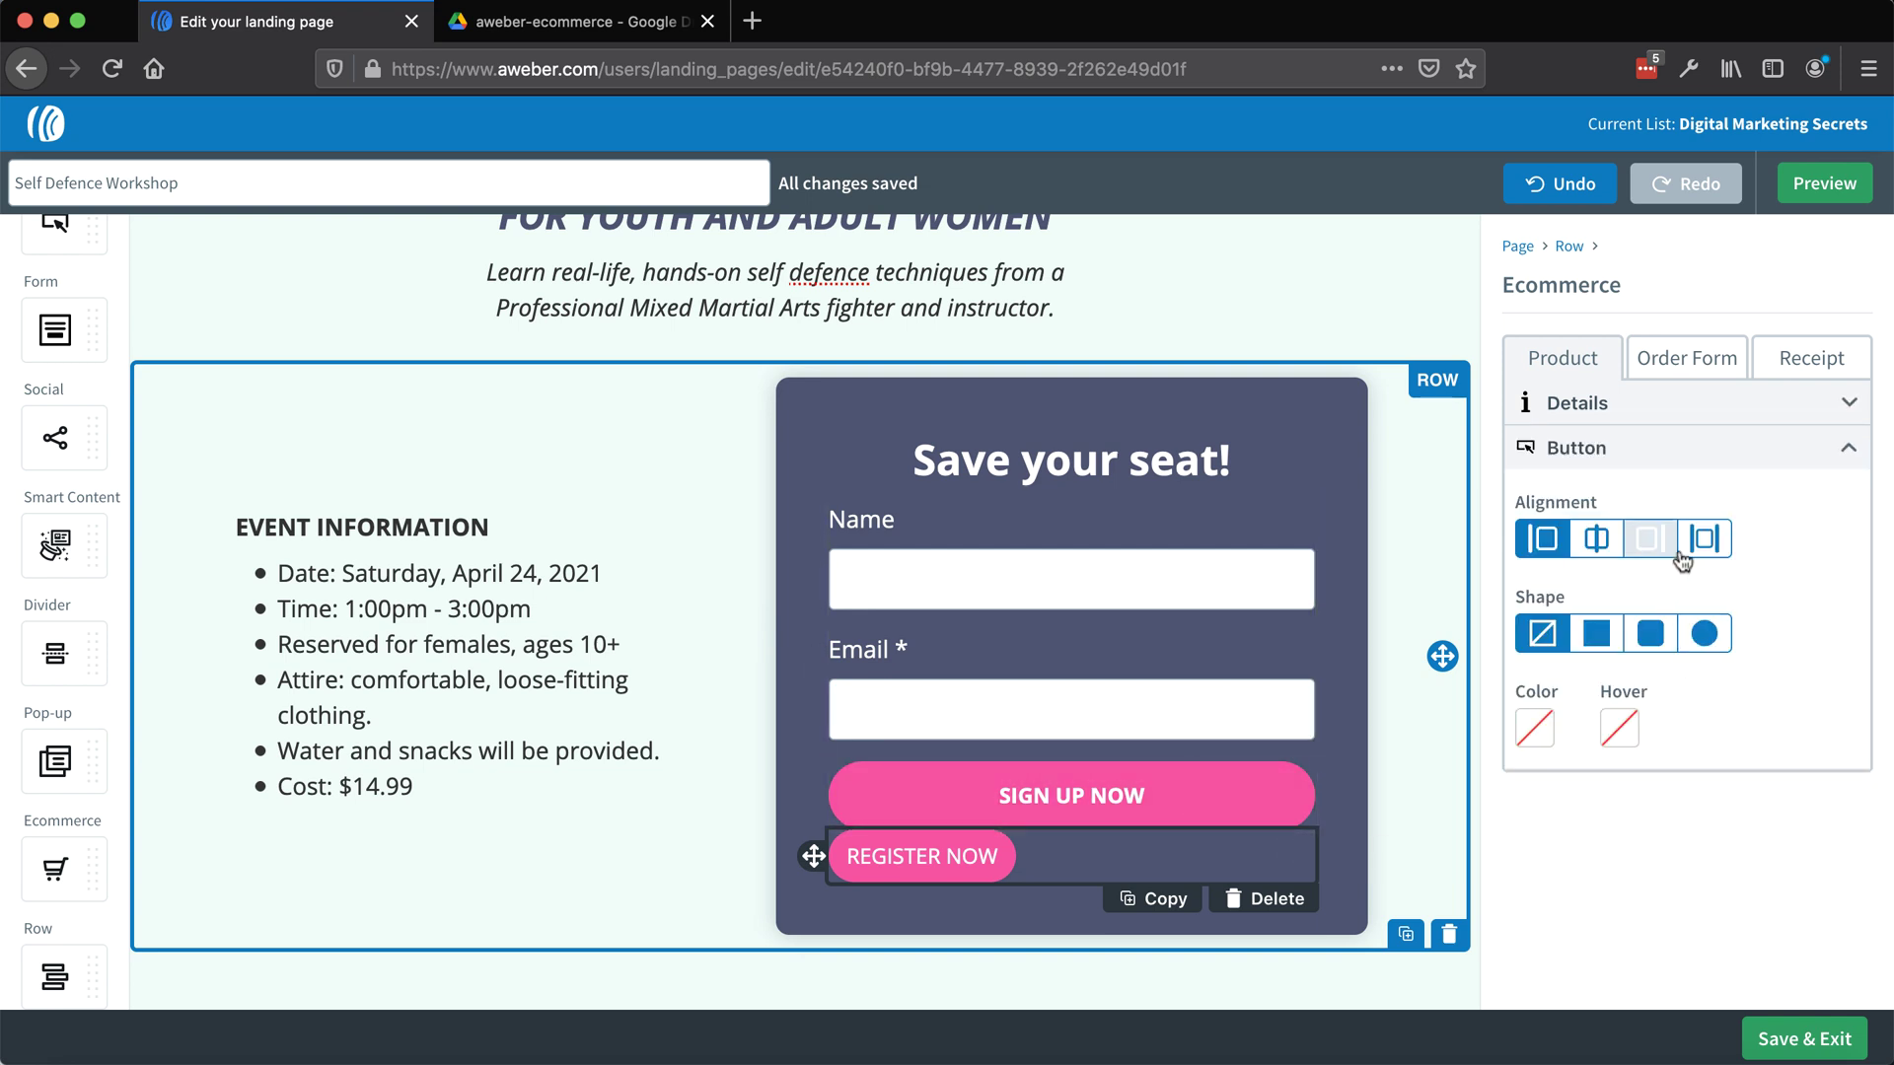
{"action": "left_click", "coordinate": [1708, 539]}
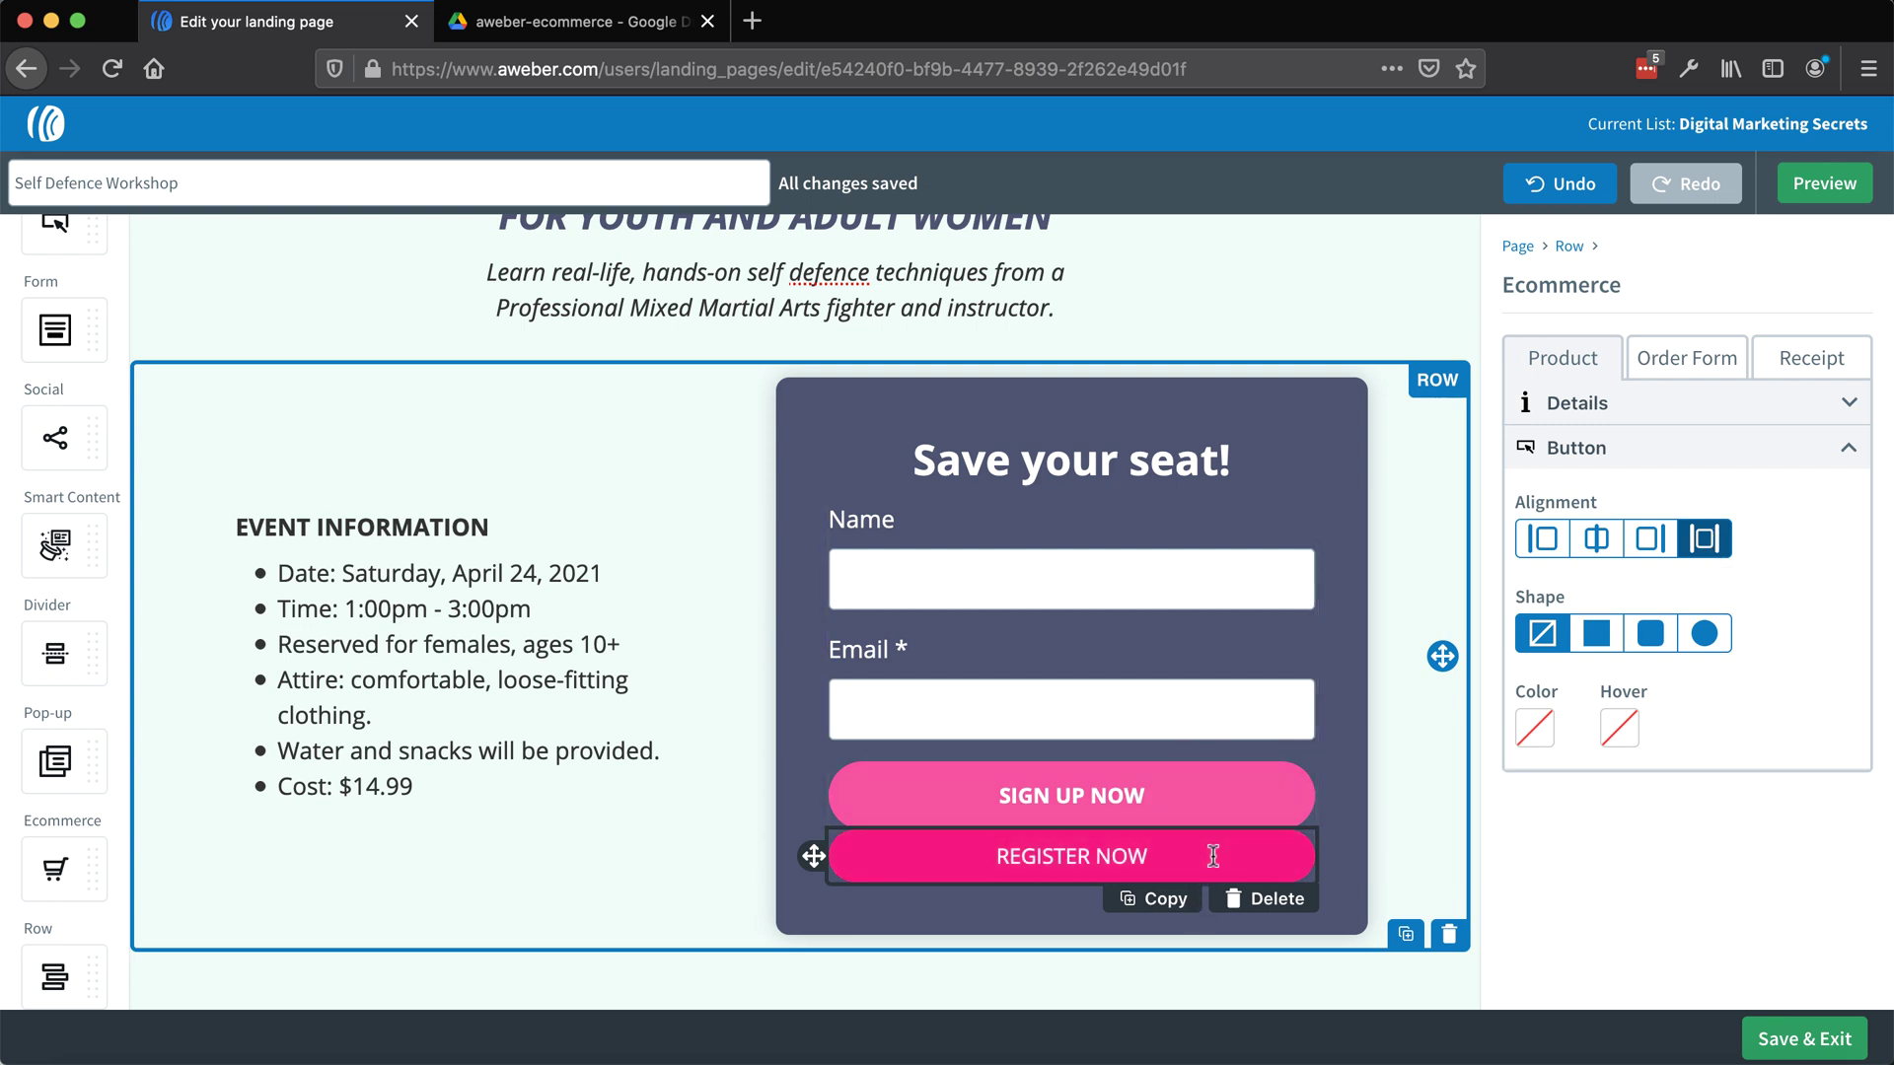
{"action": "left_click", "coordinate": [1017, 854]}
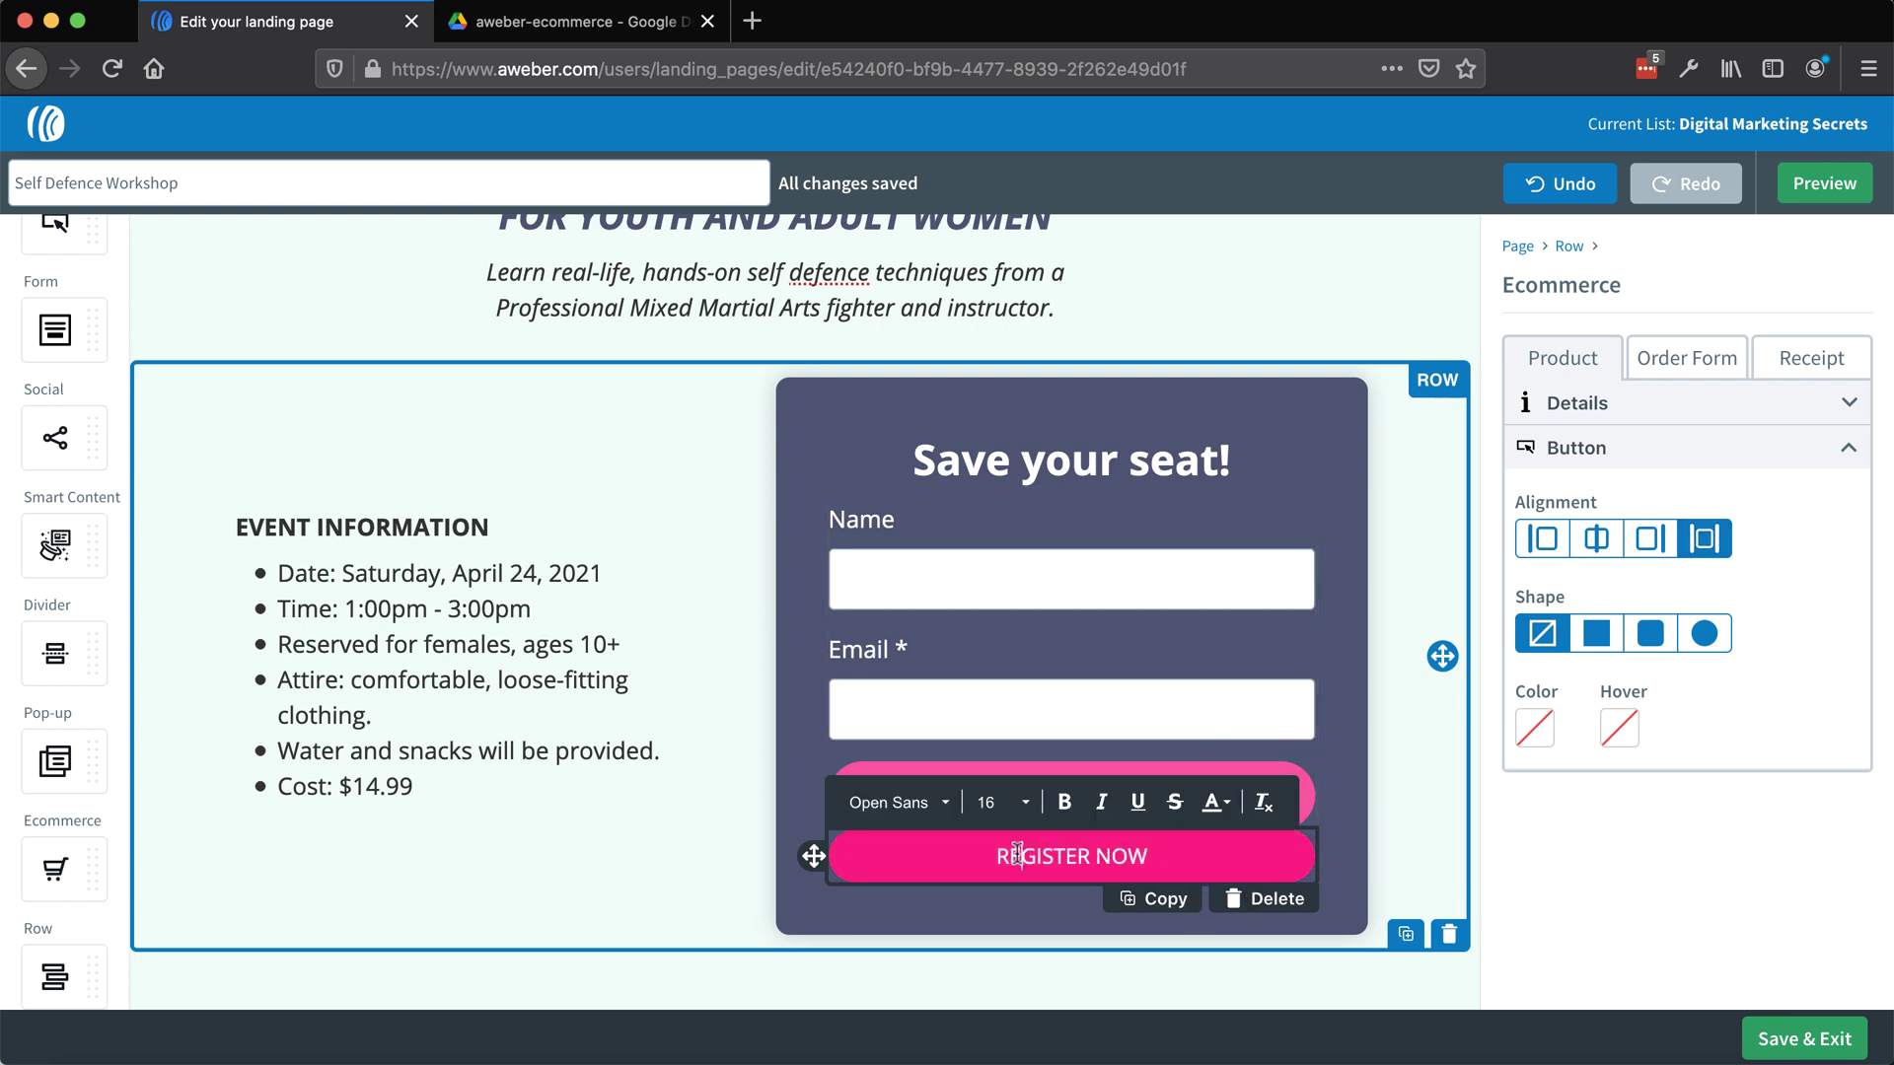
{"action": "left_click_drag", "start_coordinate": [994, 854], "coordinate": [1141, 855]}
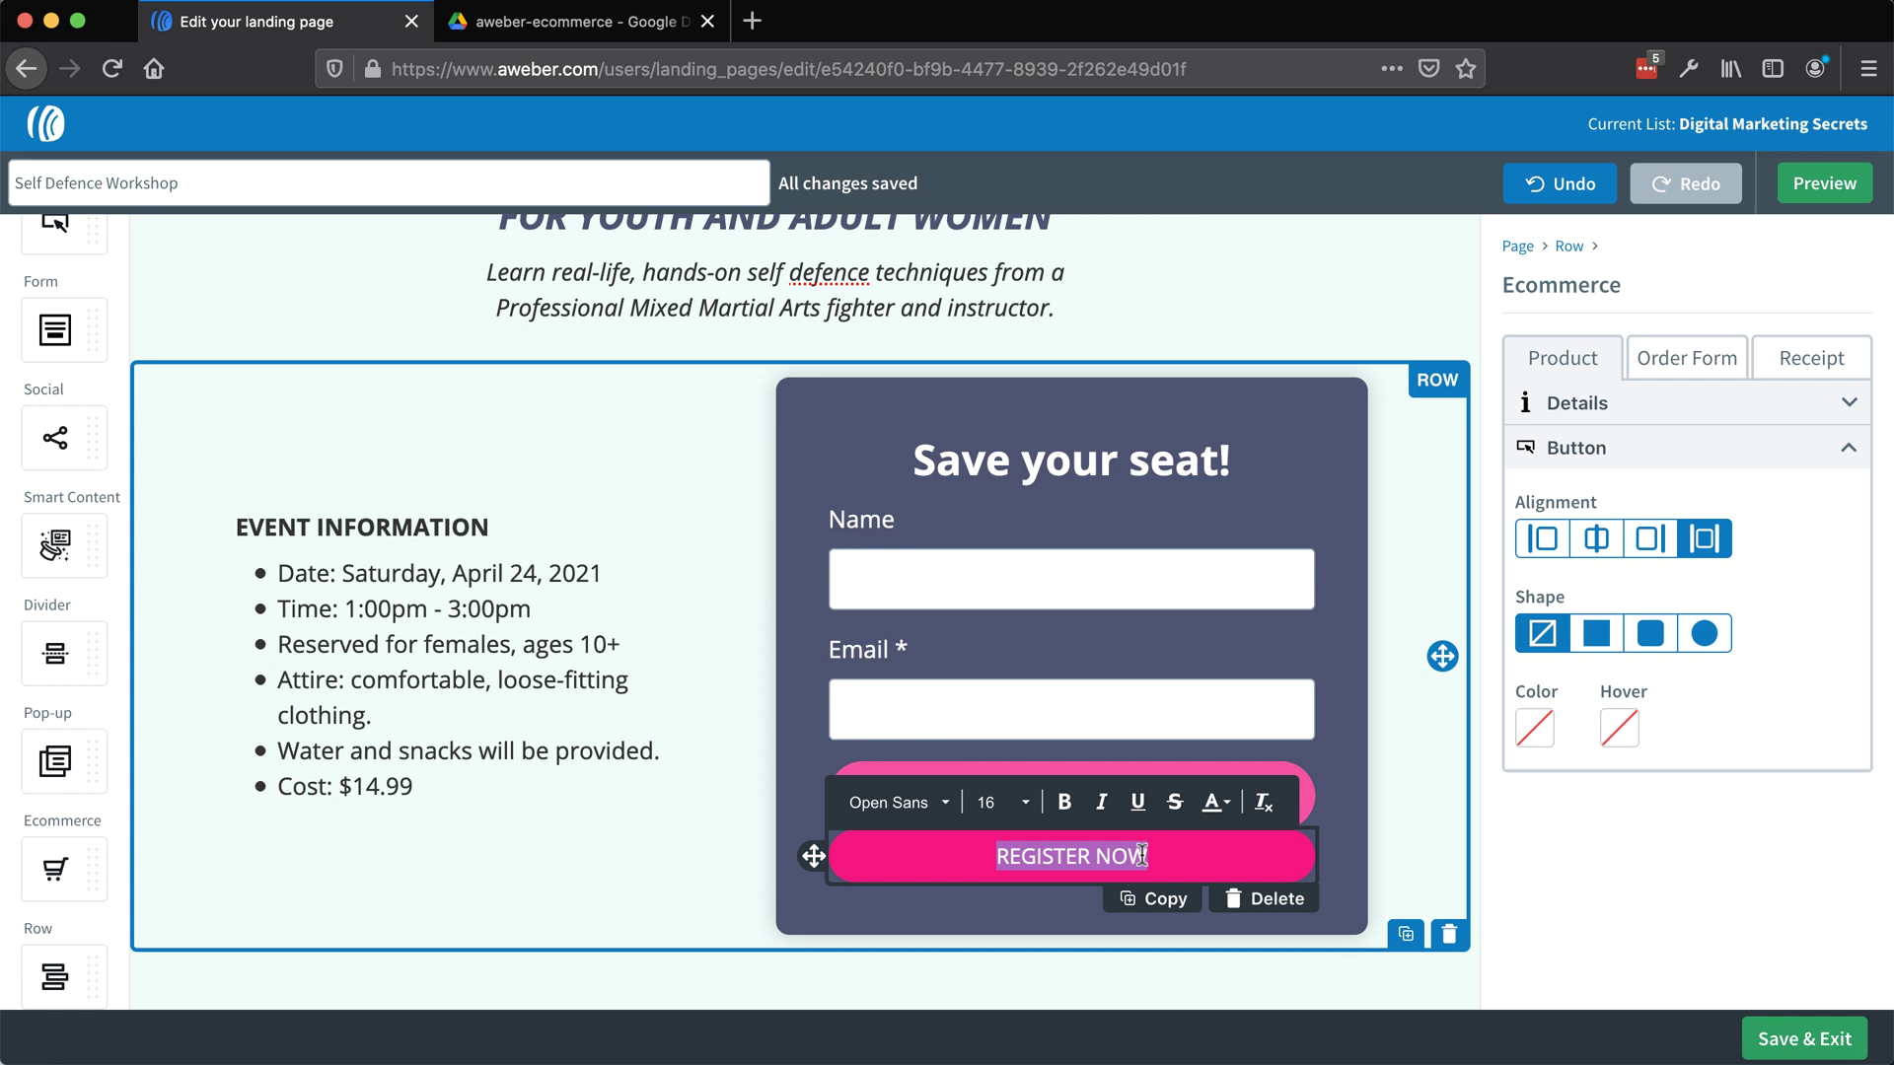
{"action": "left_click", "coordinate": [1064, 802]}
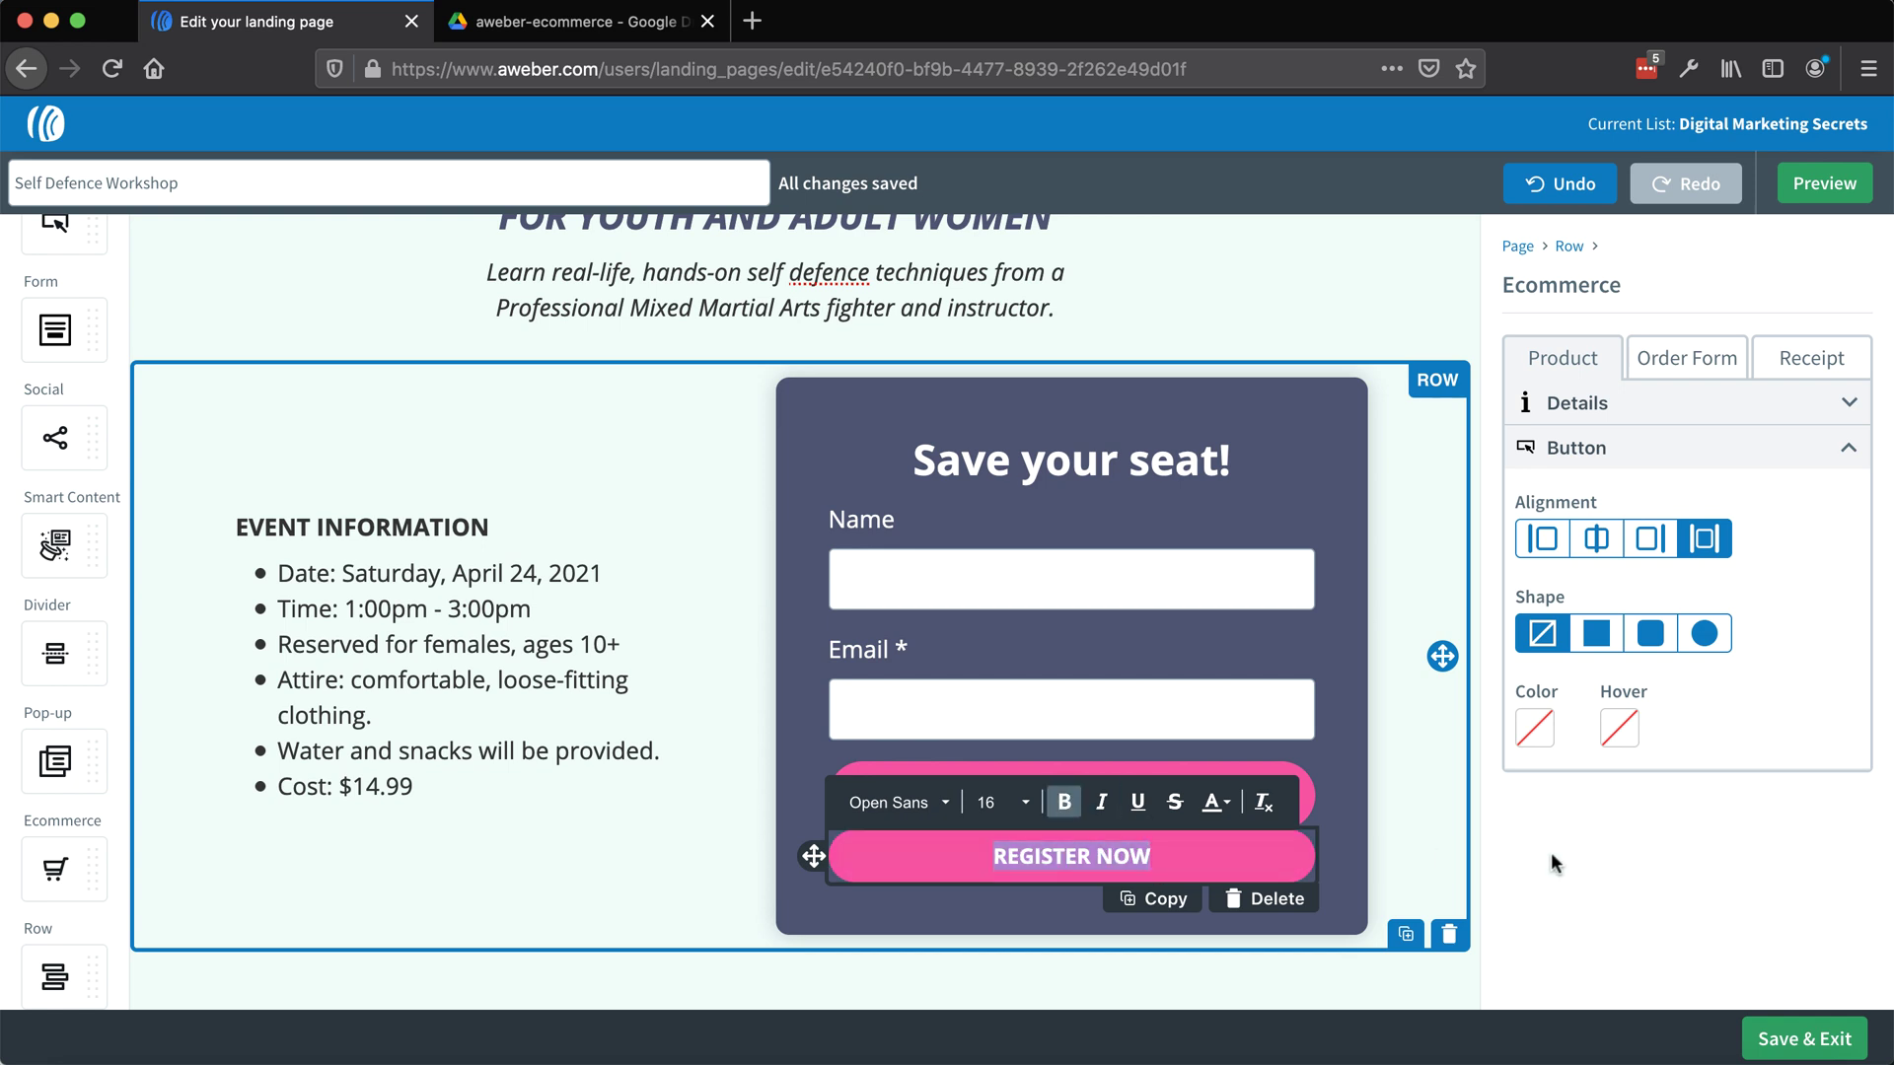
{"action": "left_click", "coordinate": [1689, 363]}
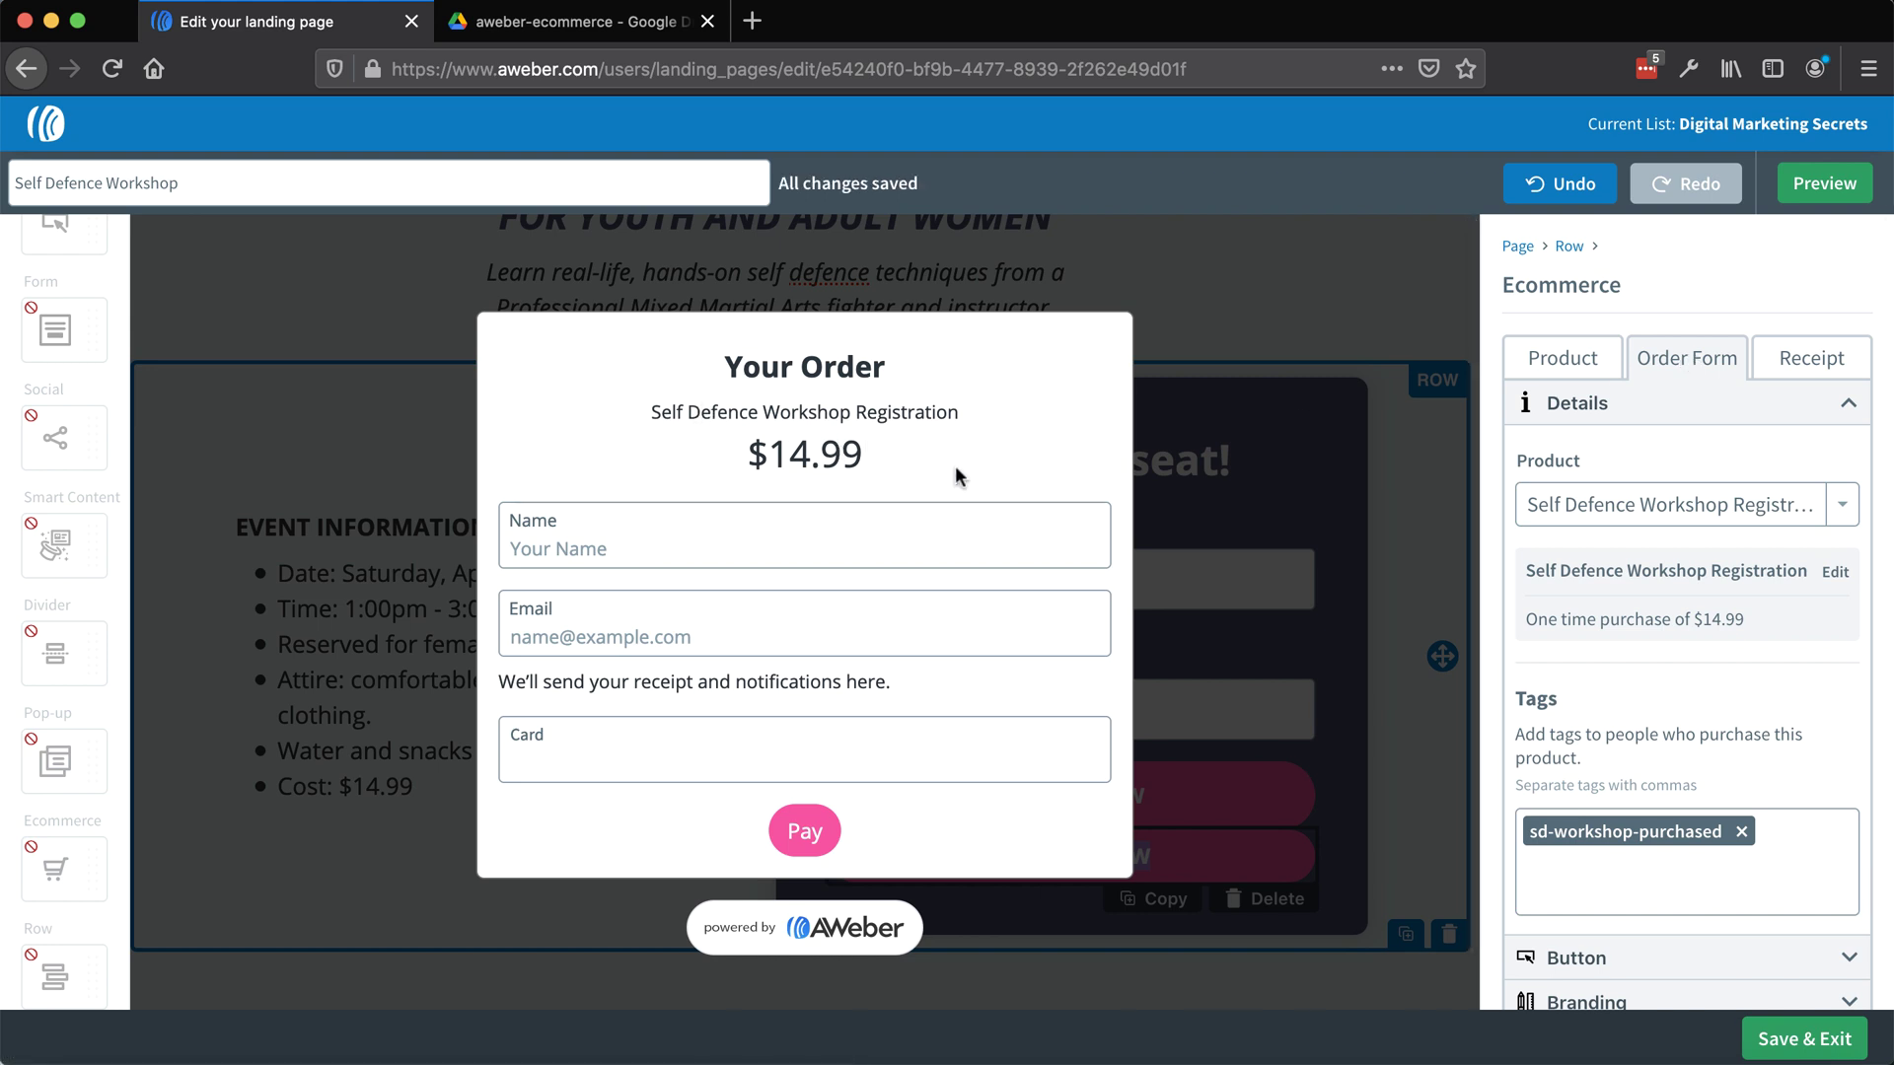
Step: Relabel the order form's Pay button to a bold 'Confirm Order'
{"action": "left_click", "coordinate": [804, 831]}
{"action": "left_click_drag", "start_coordinate": [783, 831], "coordinate": [823, 831]}
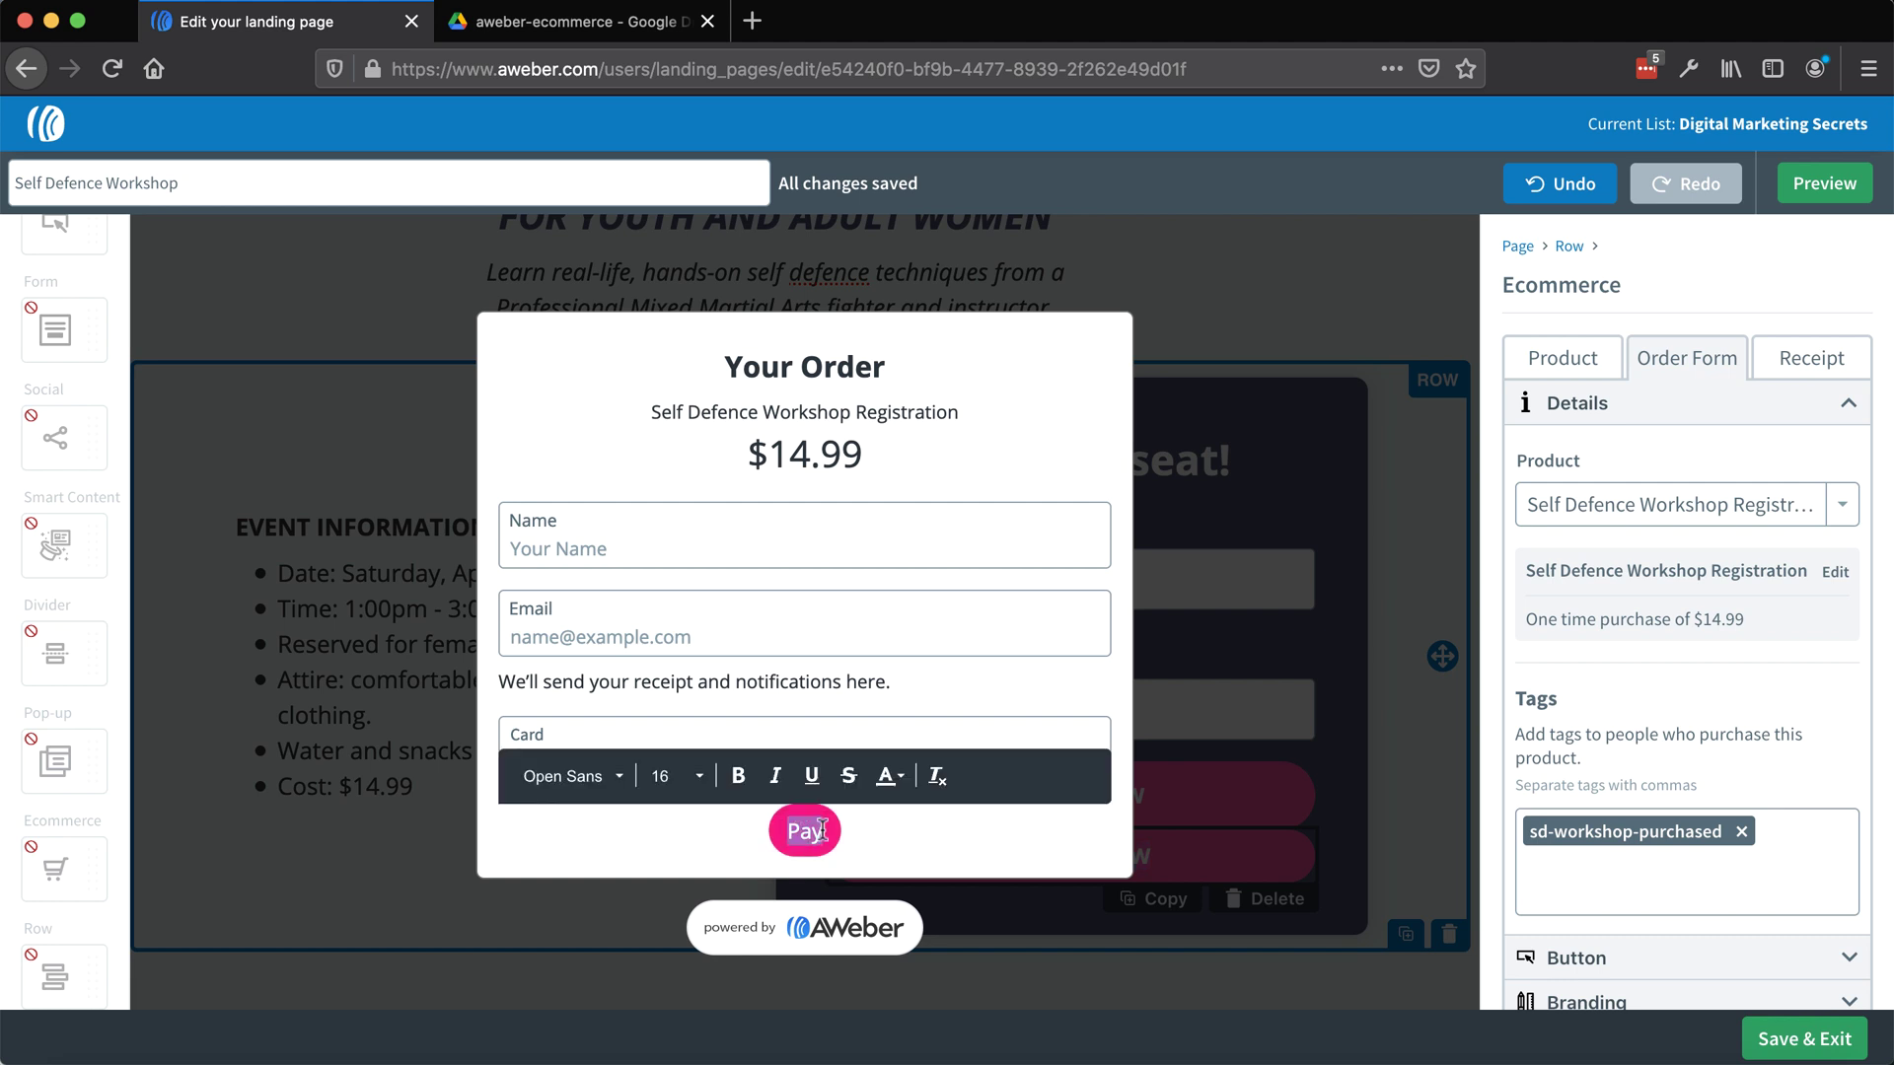
{"action": "type", "text": "Confirma"}
{"action": "key", "text": "BackSpace"}
{"action": "type", "text": "Registrati"}
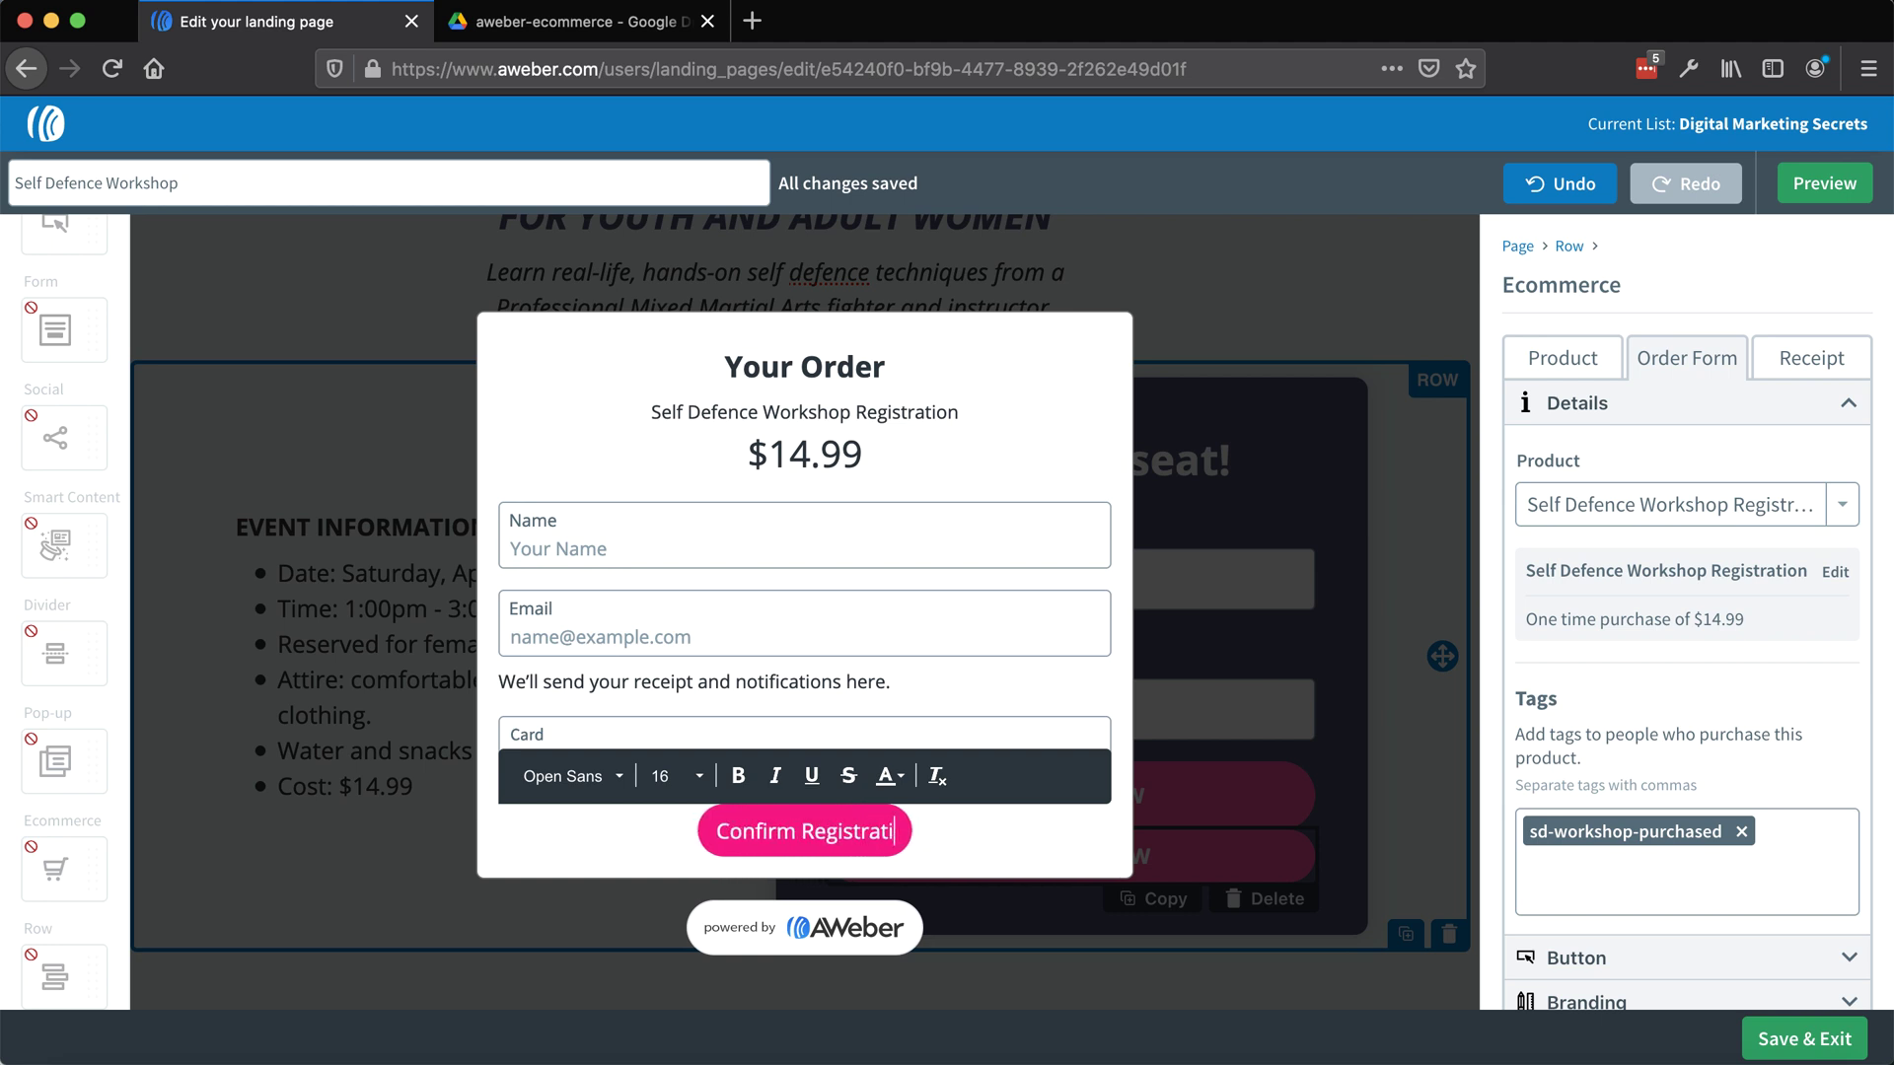
{"action": "type", "text": "on"}
{"action": "double_click", "coordinate": [827, 833]}
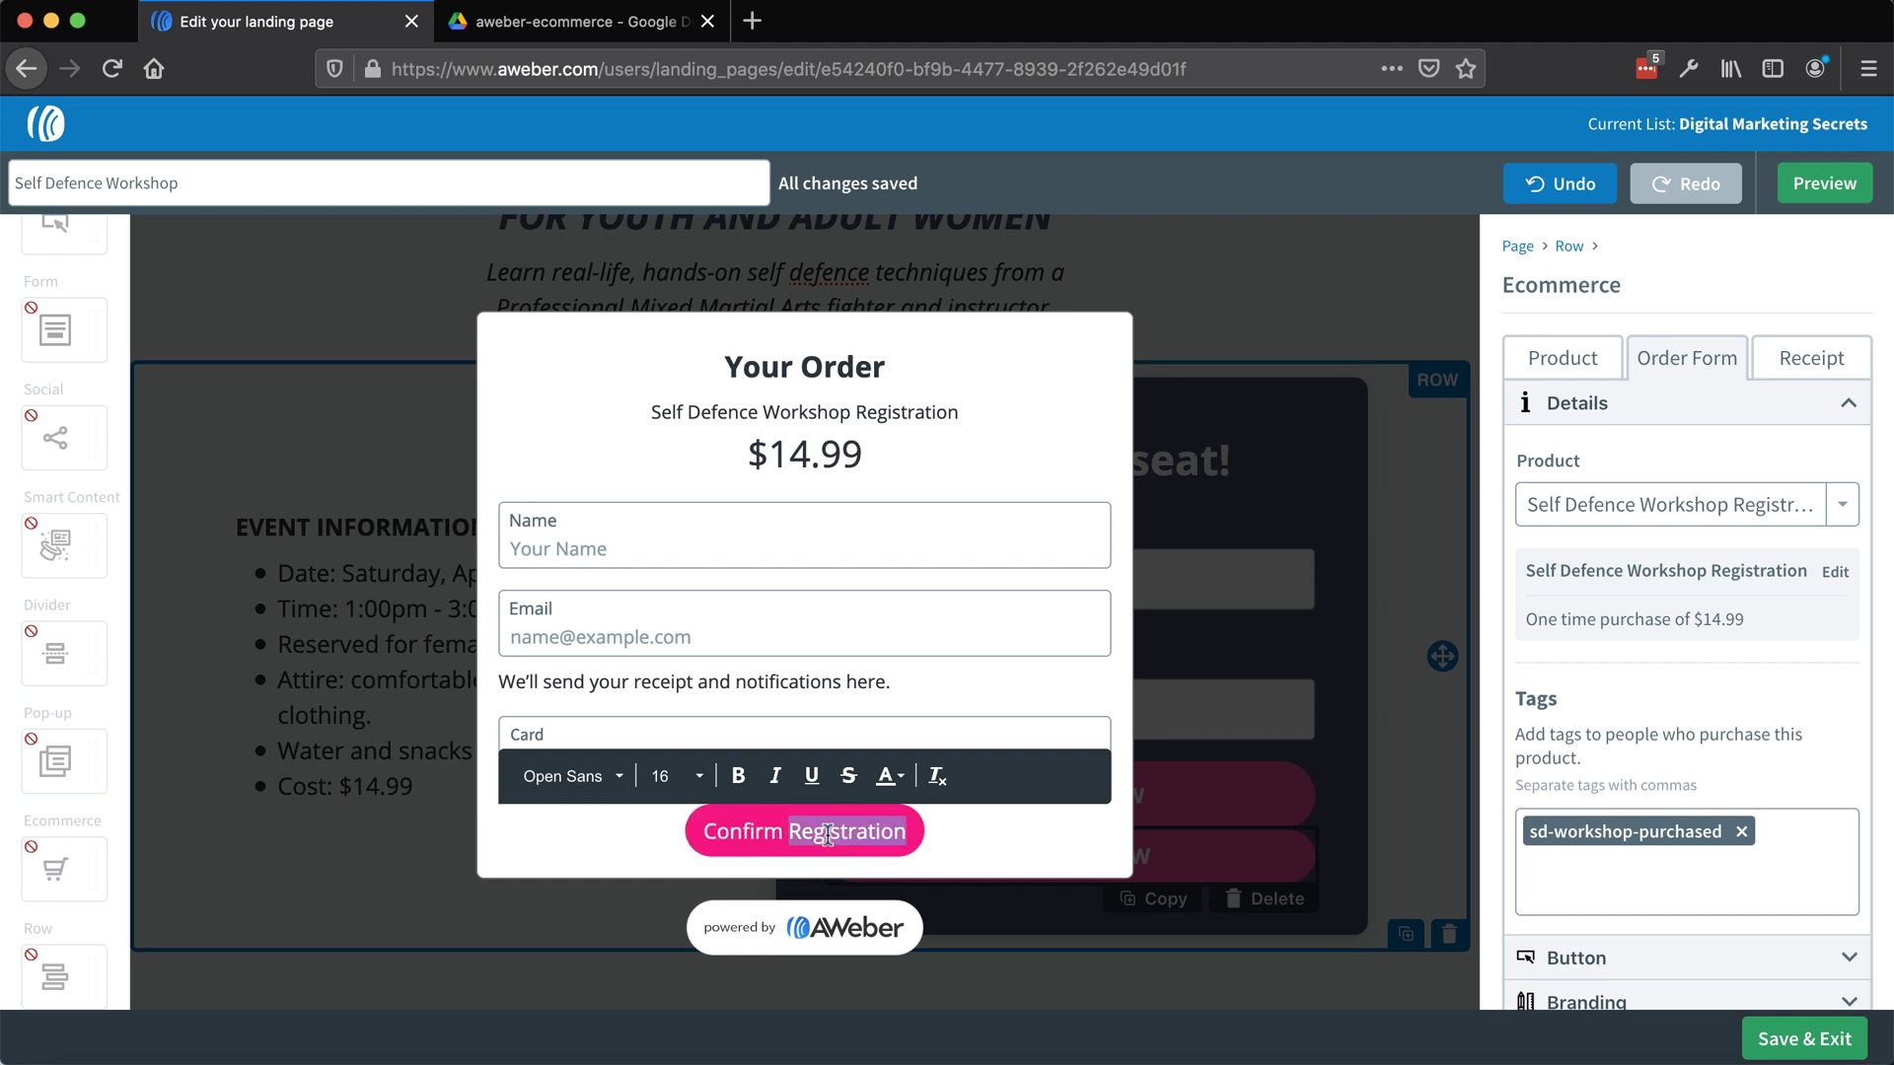
{"action": "type", "text": "Order"}
{"action": "key", "text": "super+a"}
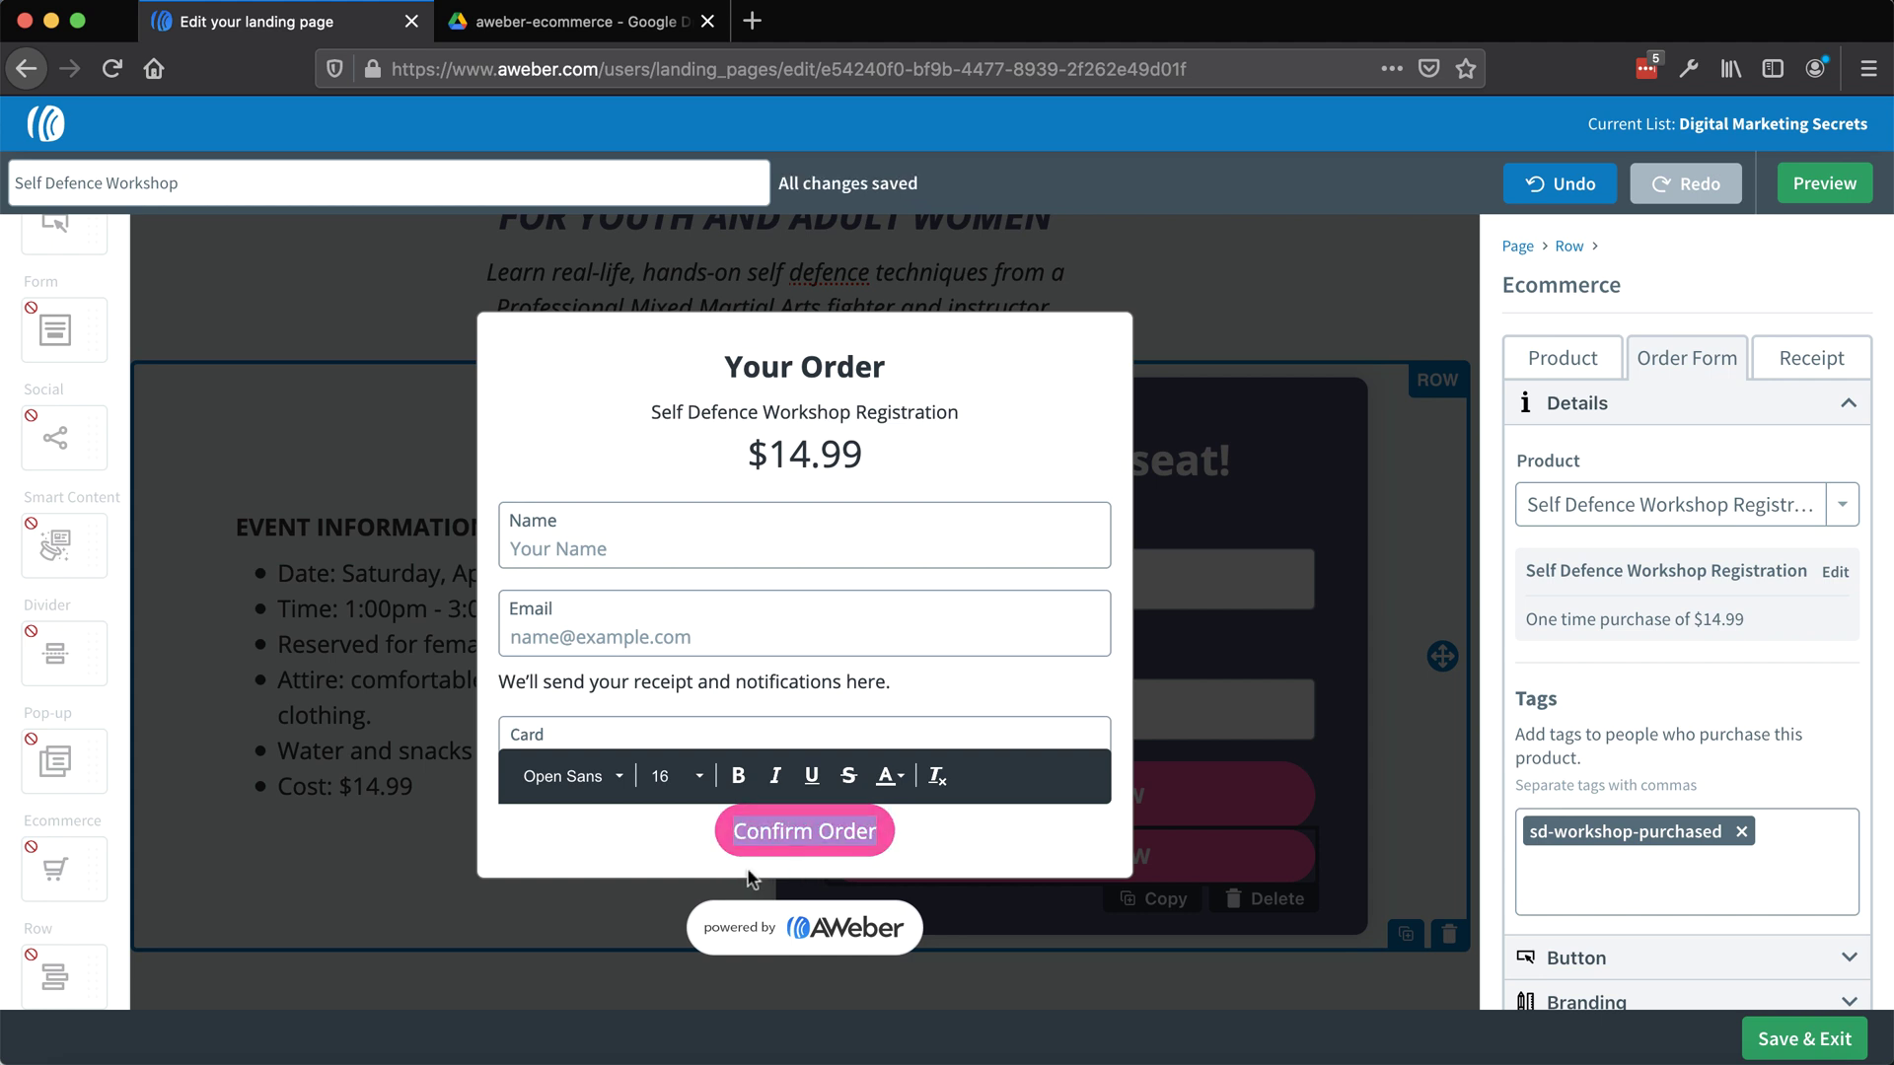
{"action": "left_click", "coordinate": [746, 786]}
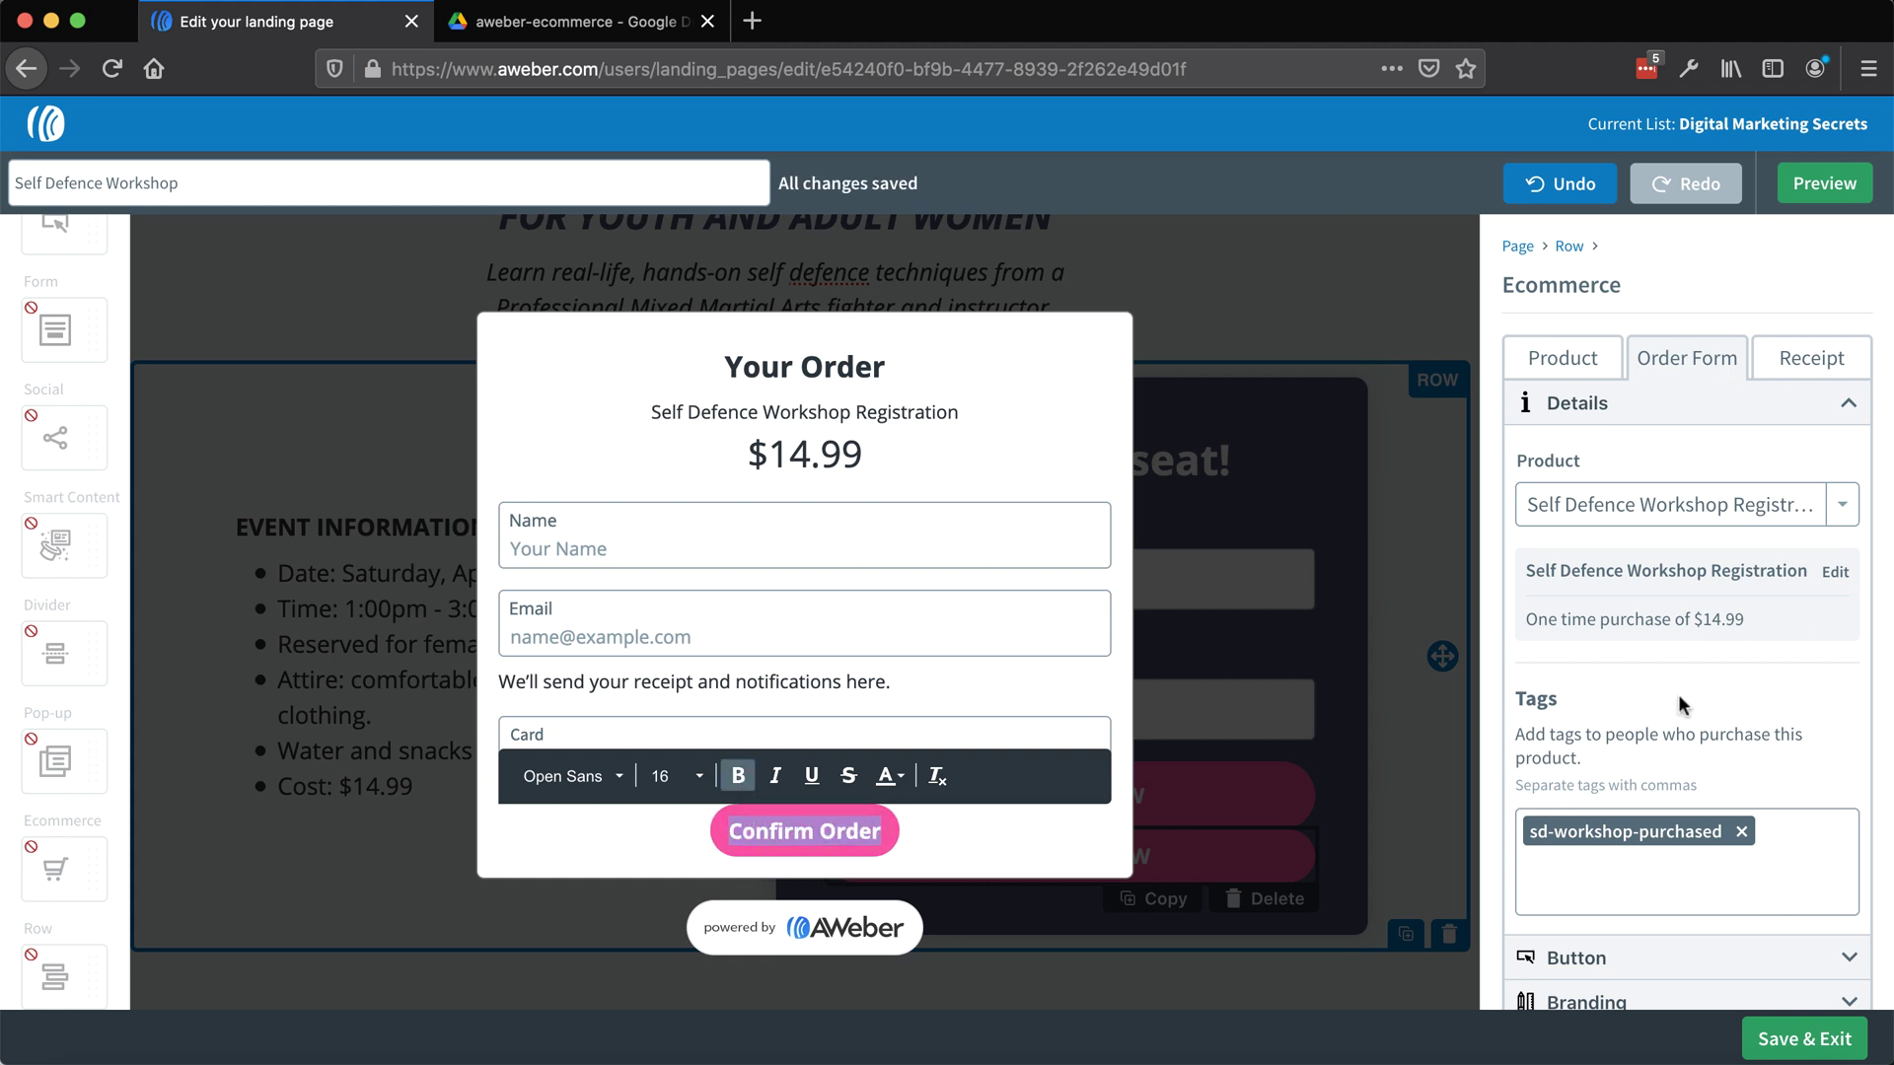
Step: Stretch Confirm Order to full width and hide the AWeber branding
{"action": "scroll", "coordinate": [1714, 648], "scroll_direction": "down", "scroll_amount": 1}
{"action": "left_click", "coordinate": [1647, 945]}
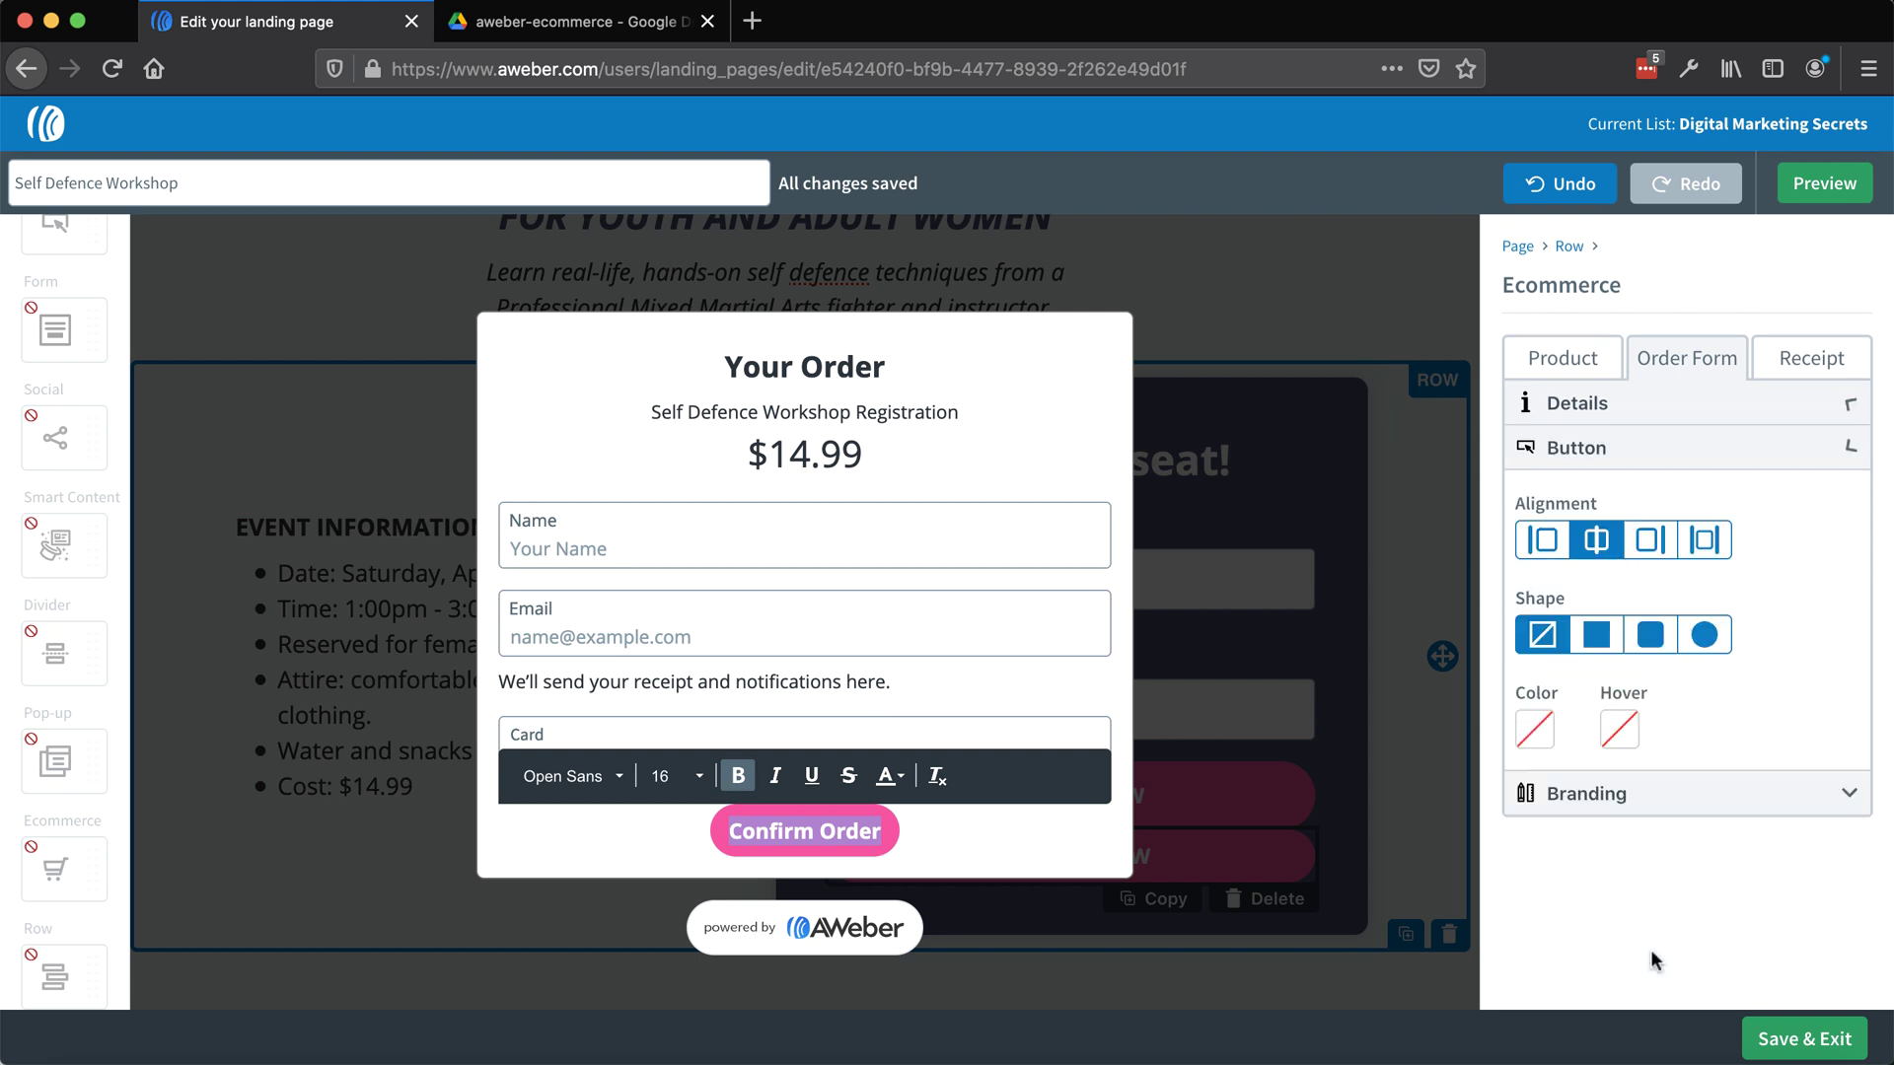
{"action": "left_click", "coordinate": [1704, 541]}
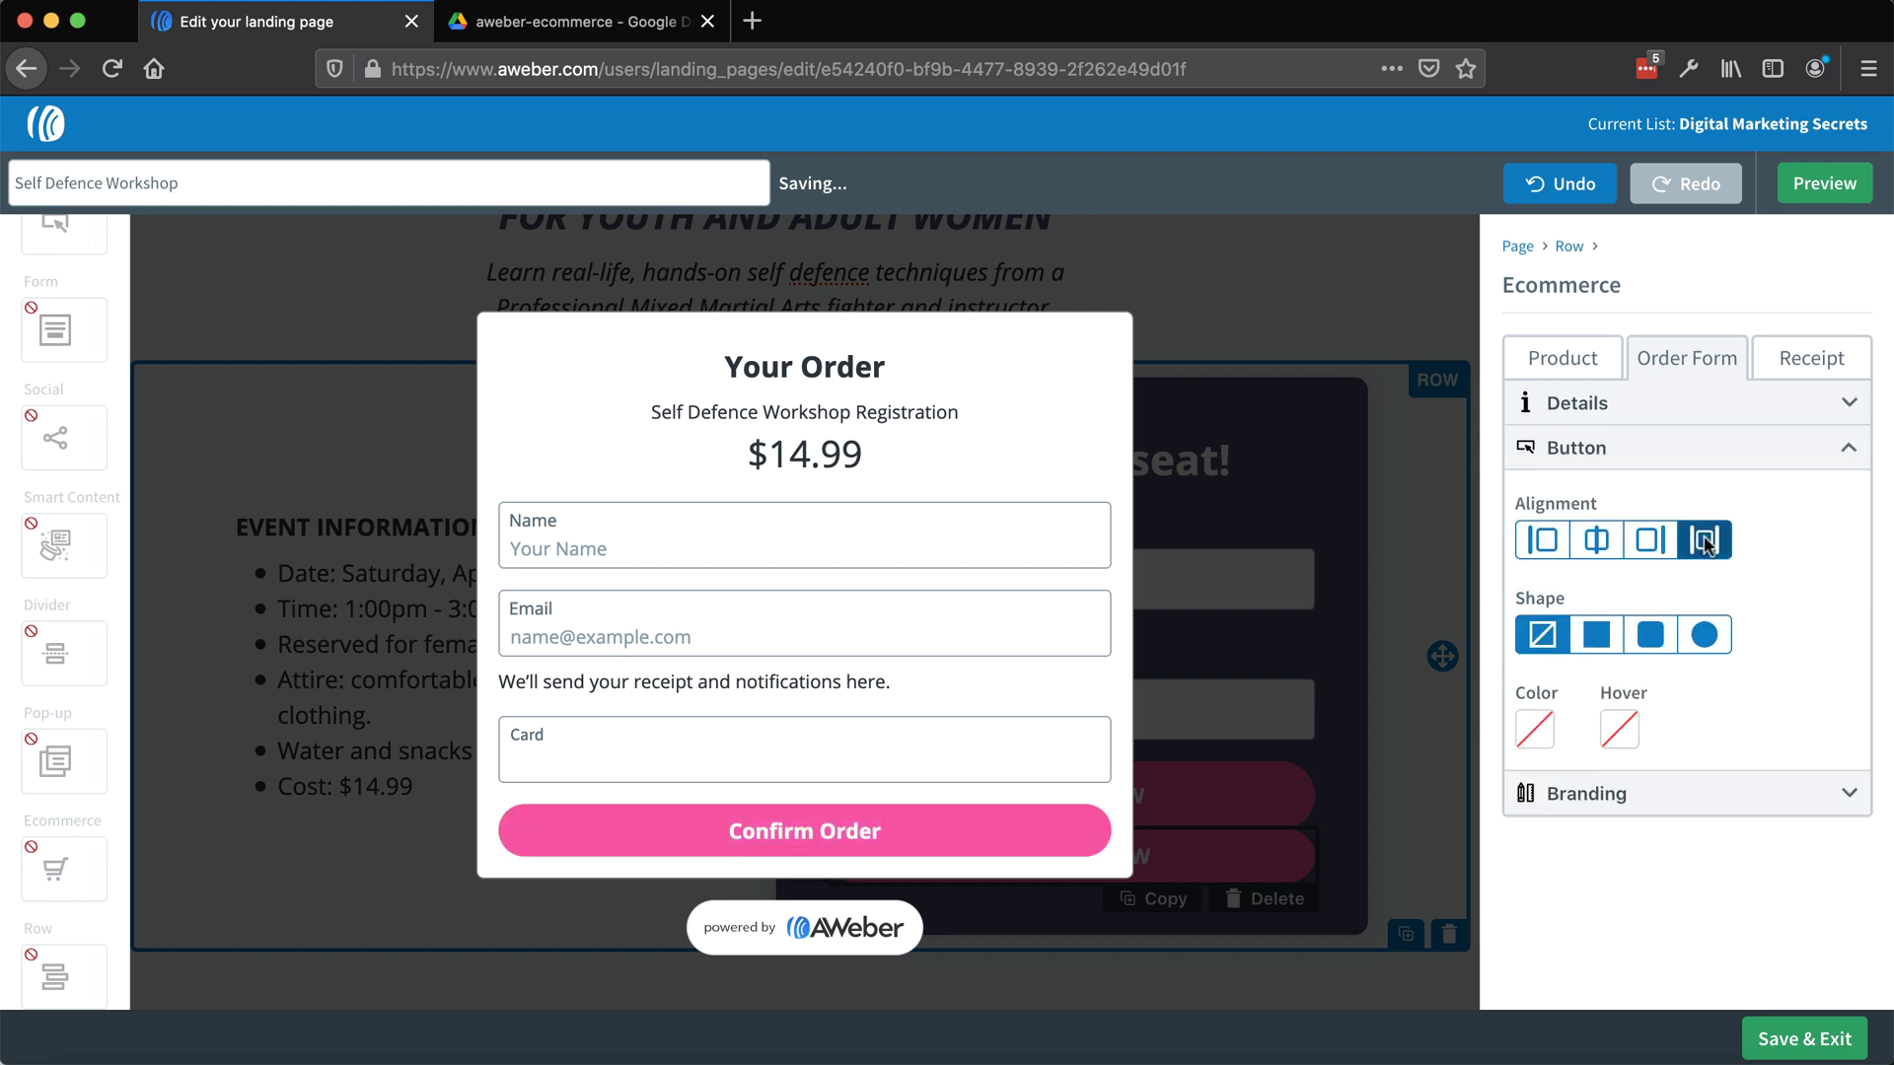
{"action": "left_click", "coordinate": [1736, 807]}
{"action": "left_click", "coordinate": [1556, 592]}
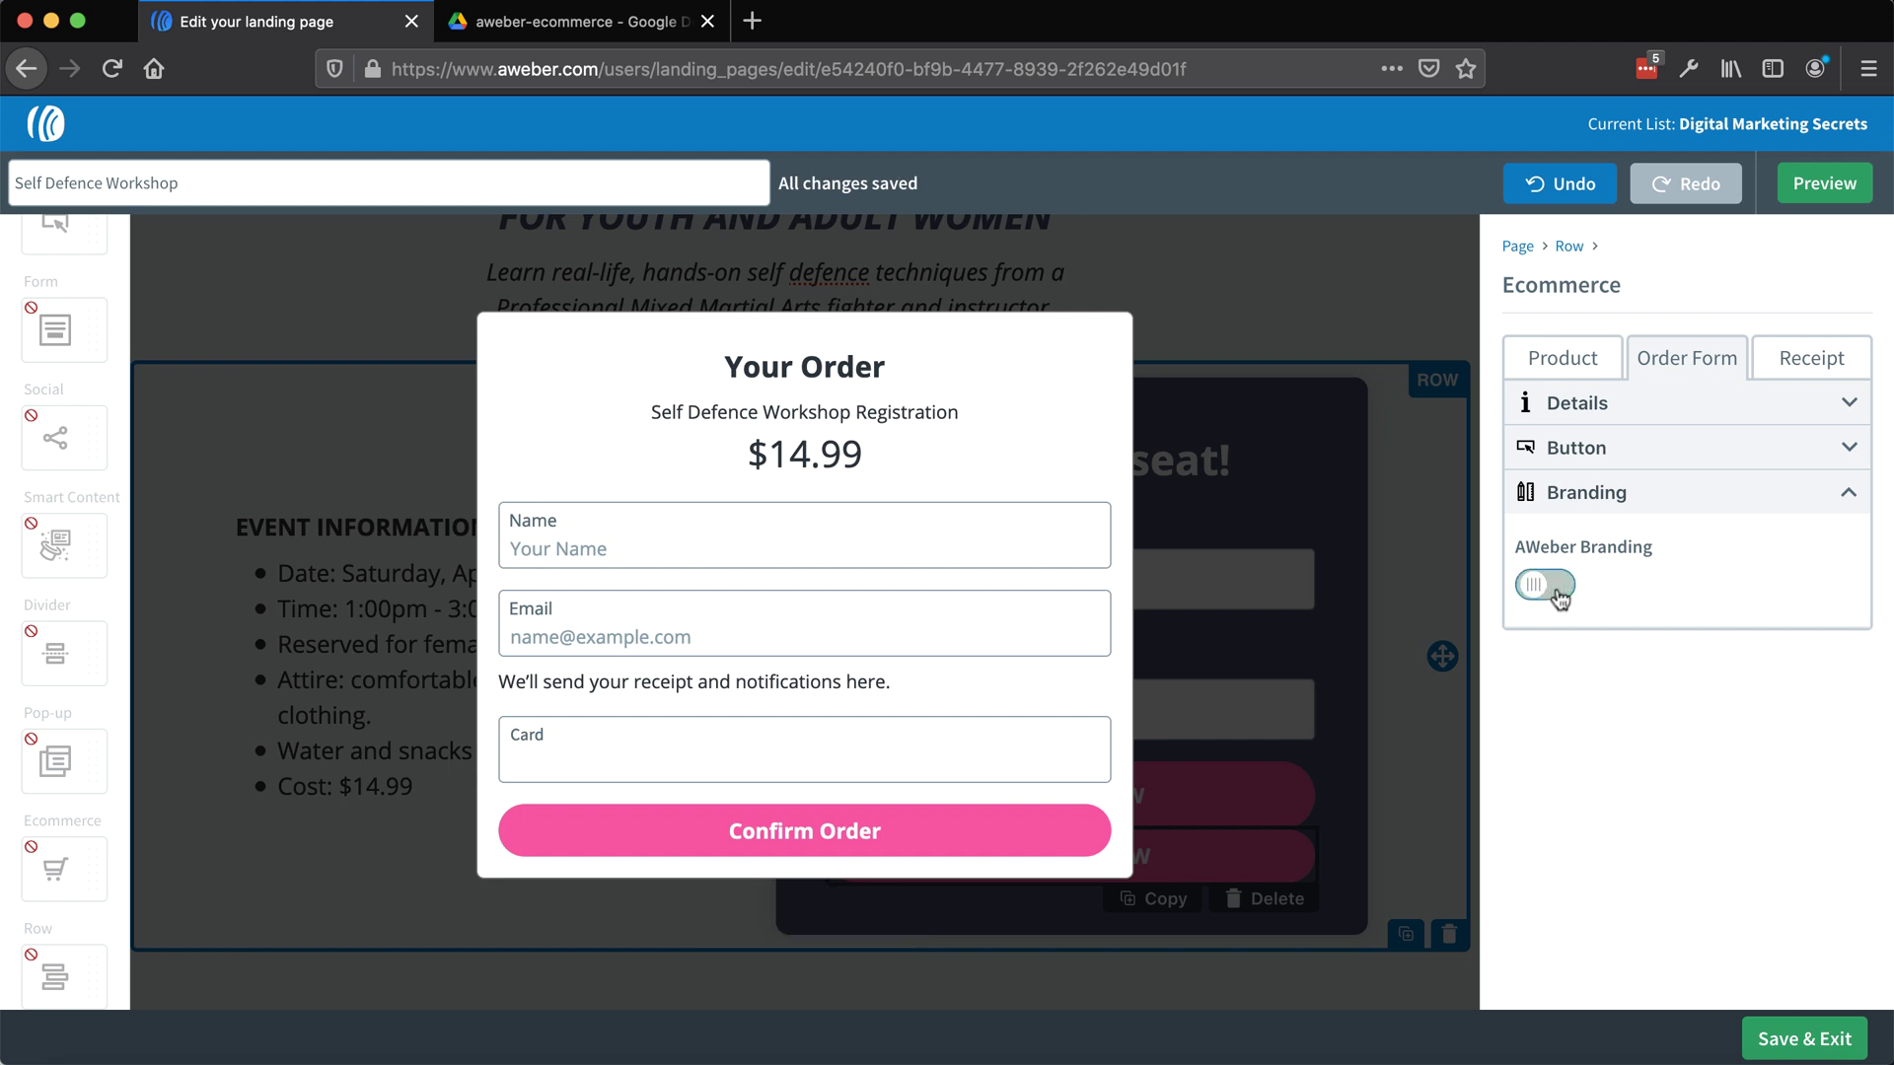
Step: Make the receipt's Return to site button full width and close the preview
{"action": "left_click", "coordinate": [1809, 358]}
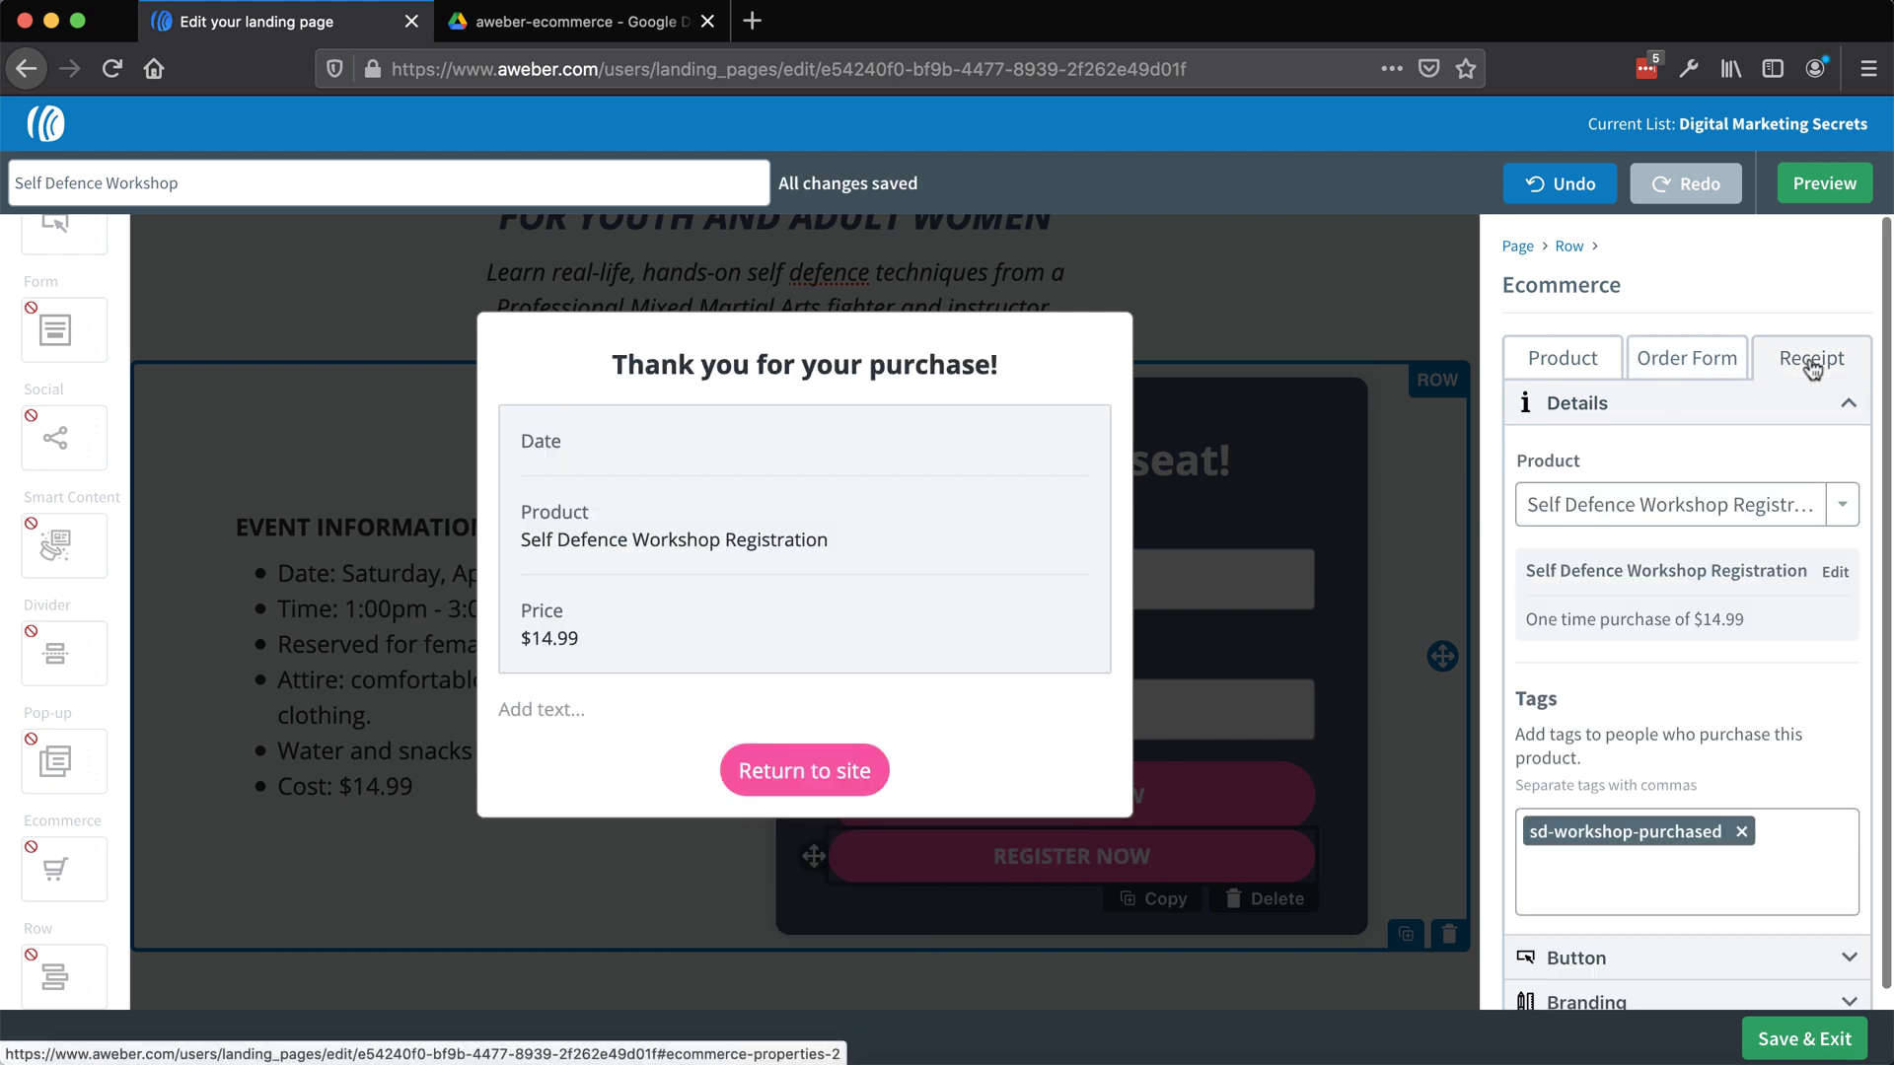
{"action": "scroll", "coordinate": [1643, 493], "scroll_direction": "down", "scroll_amount": 1}
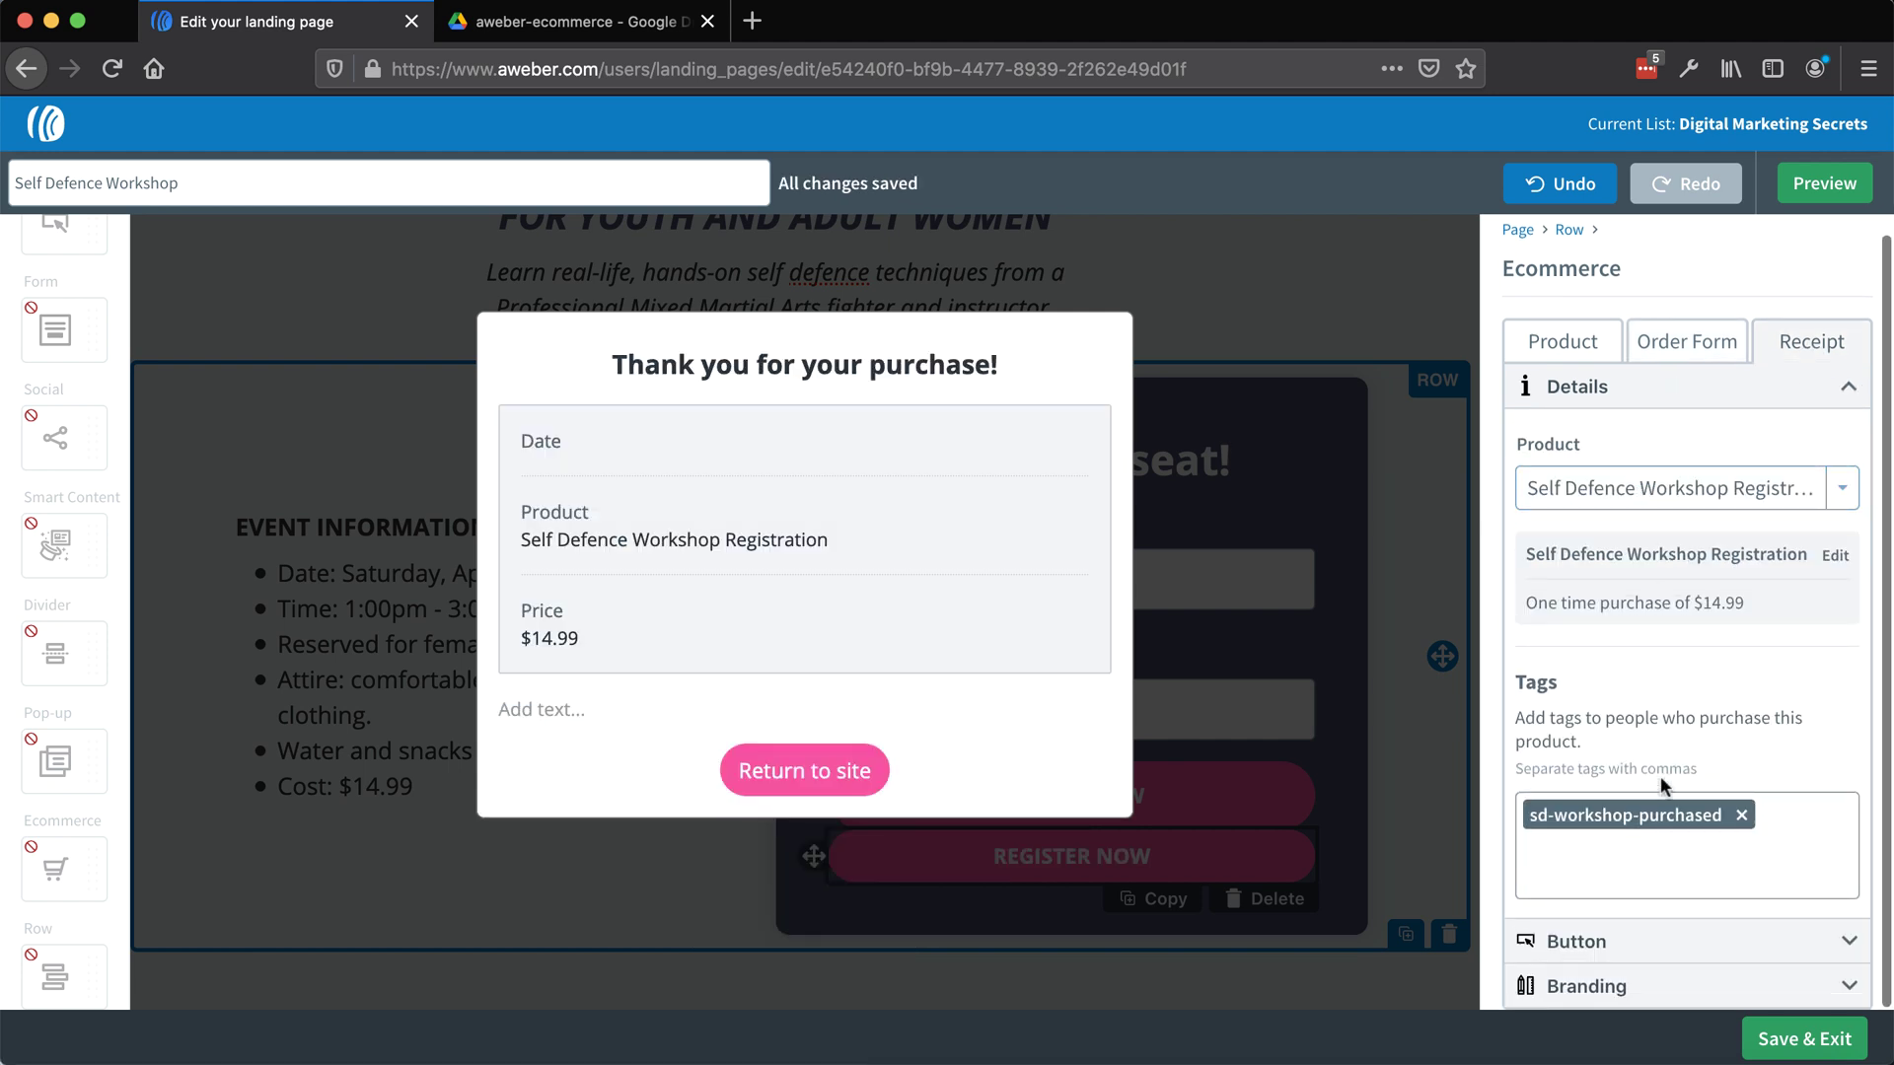
{"action": "left_click", "coordinate": [1647, 945]}
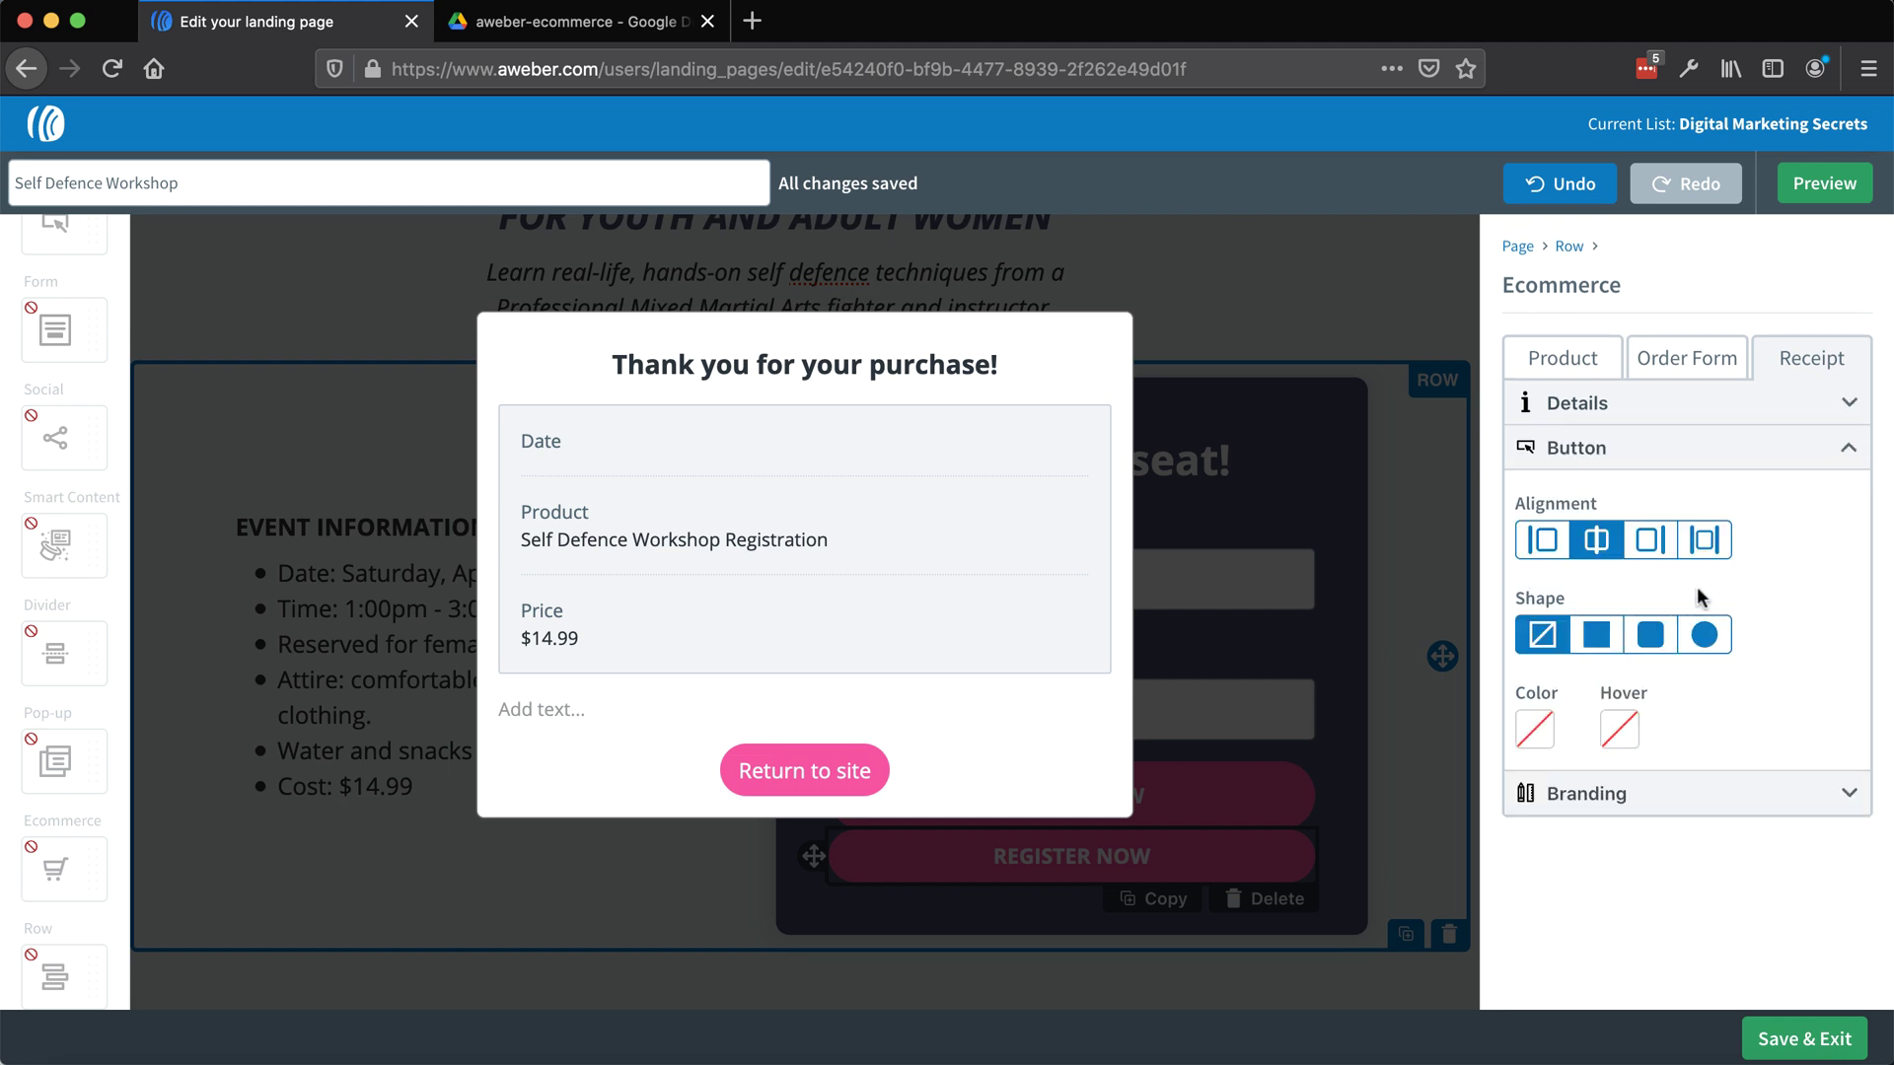
{"action": "left_click", "coordinate": [1713, 557]}
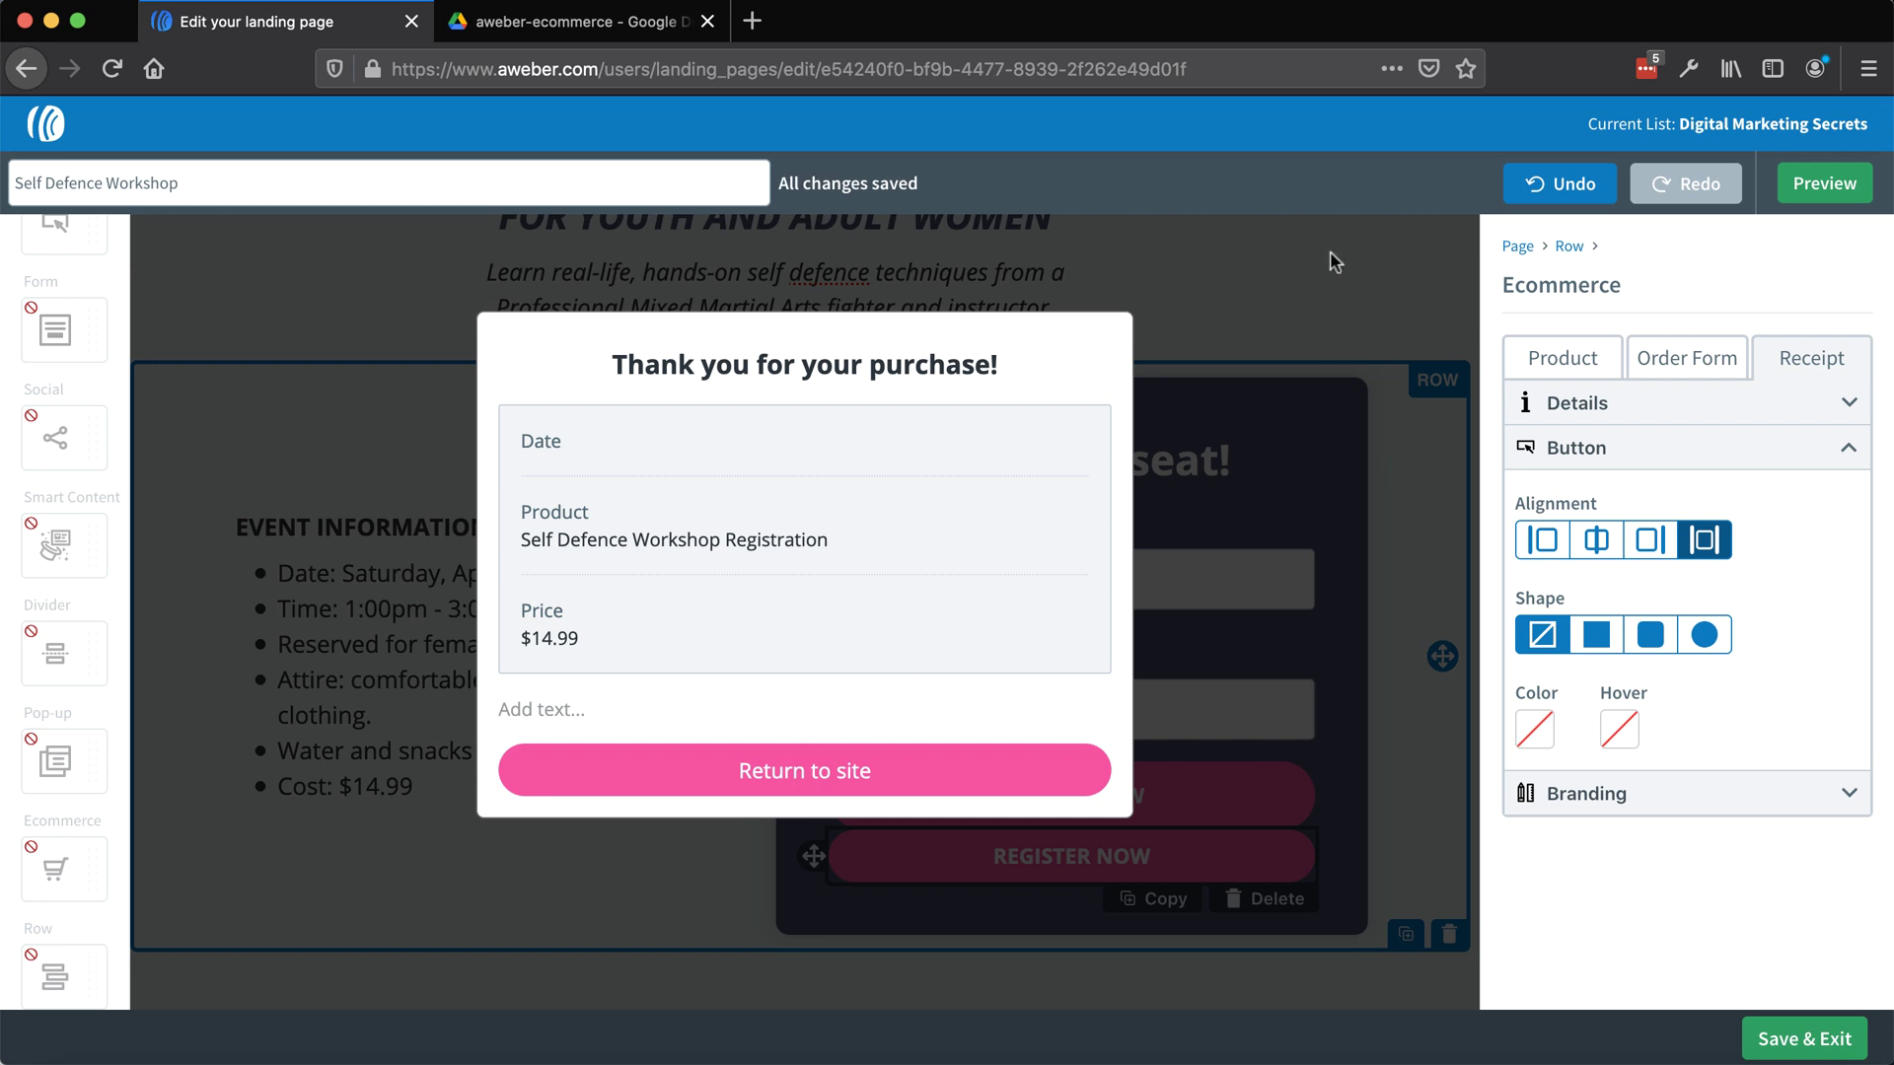
{"action": "left_click", "coordinate": [1362, 307]}
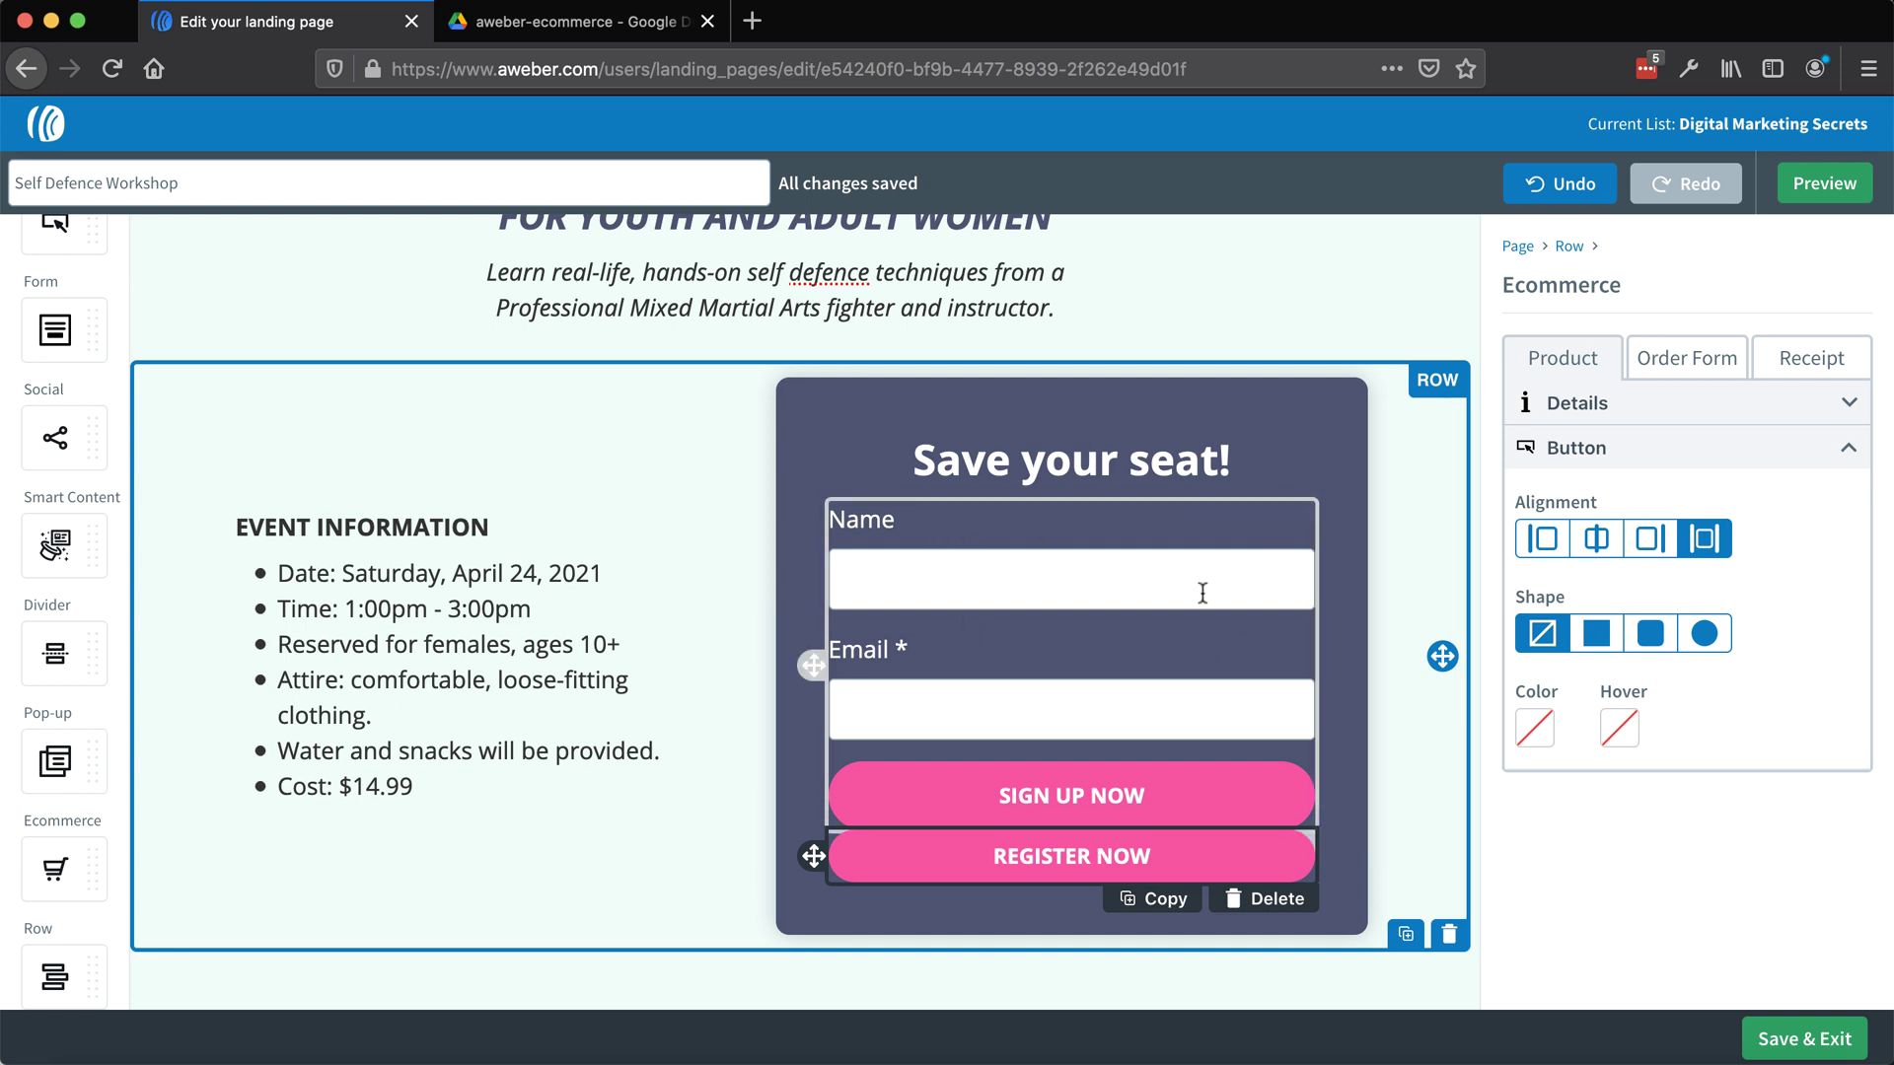
Step: Move REGISTER NOW above the Name field and delete the Name and Email signup form
{"action": "key", "text": "super+z"}
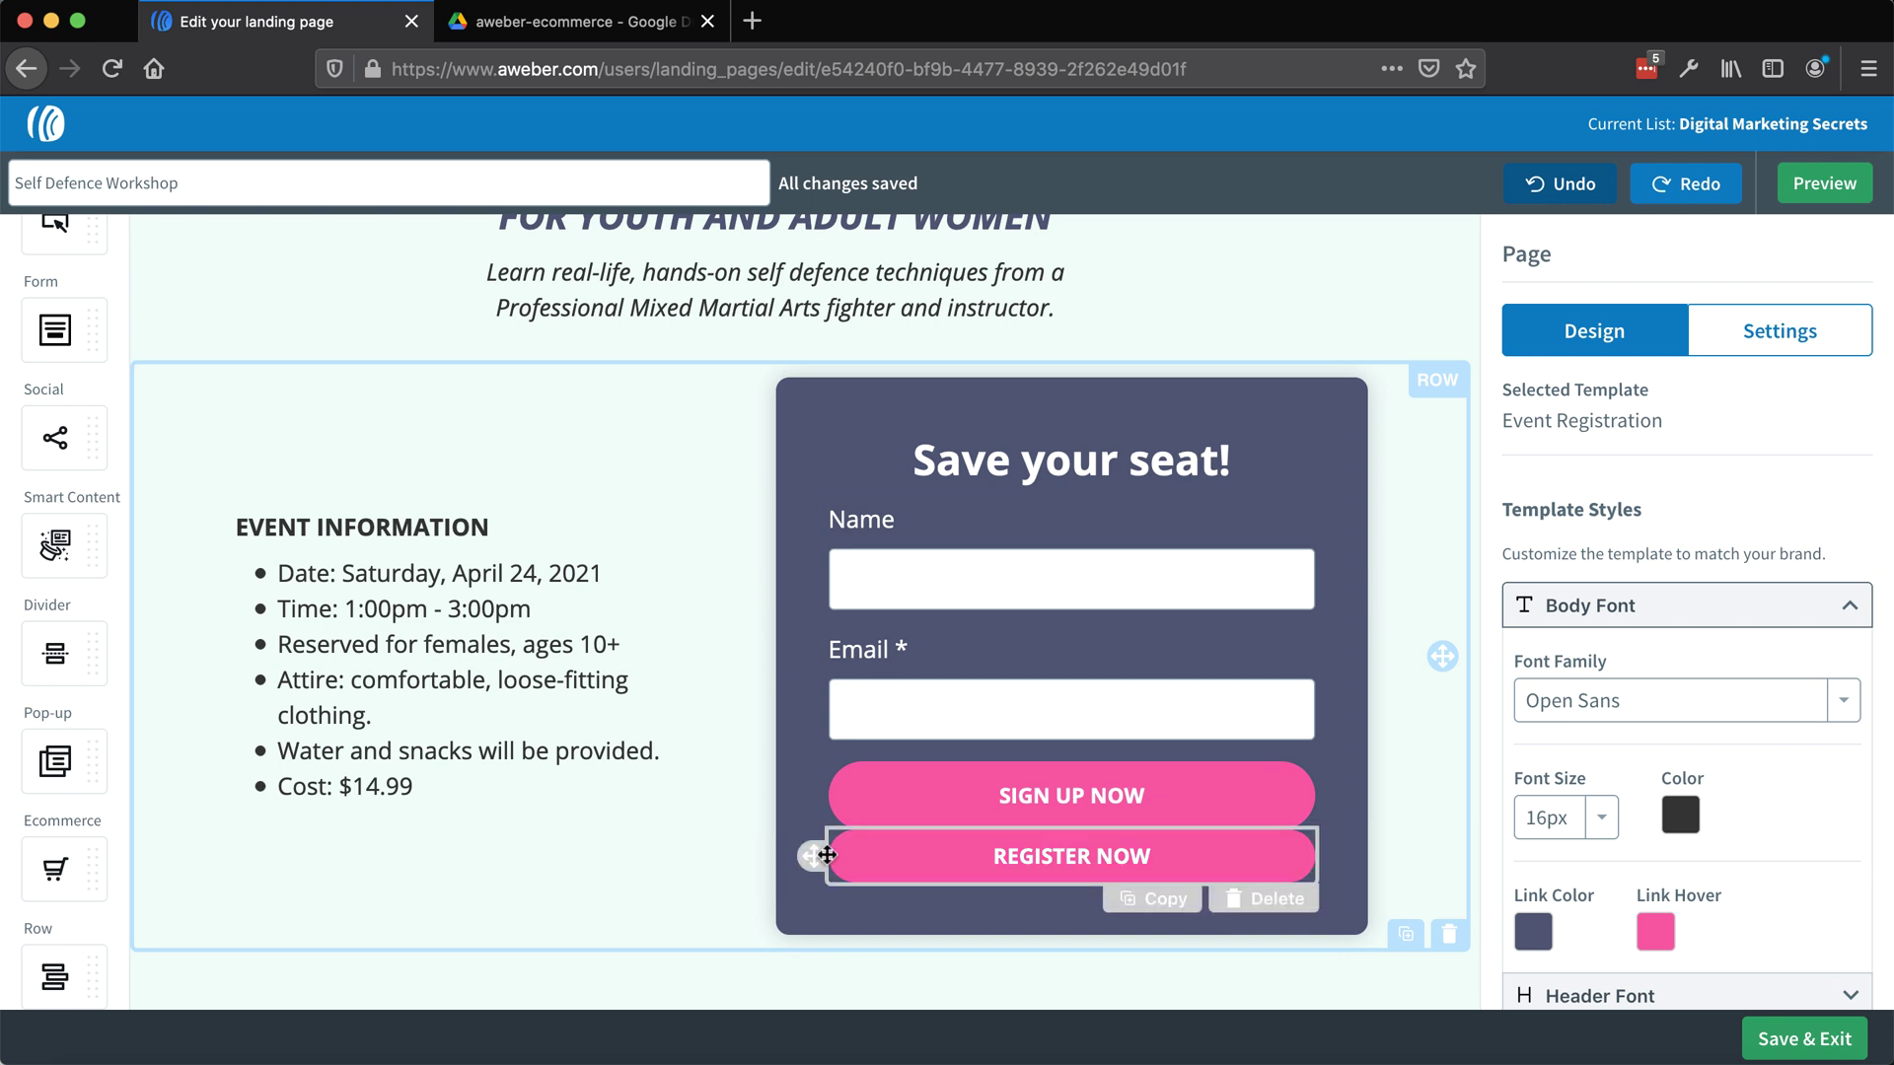
{"action": "left_click_drag", "start_coordinate": [827, 854], "coordinate": [851, 538]}
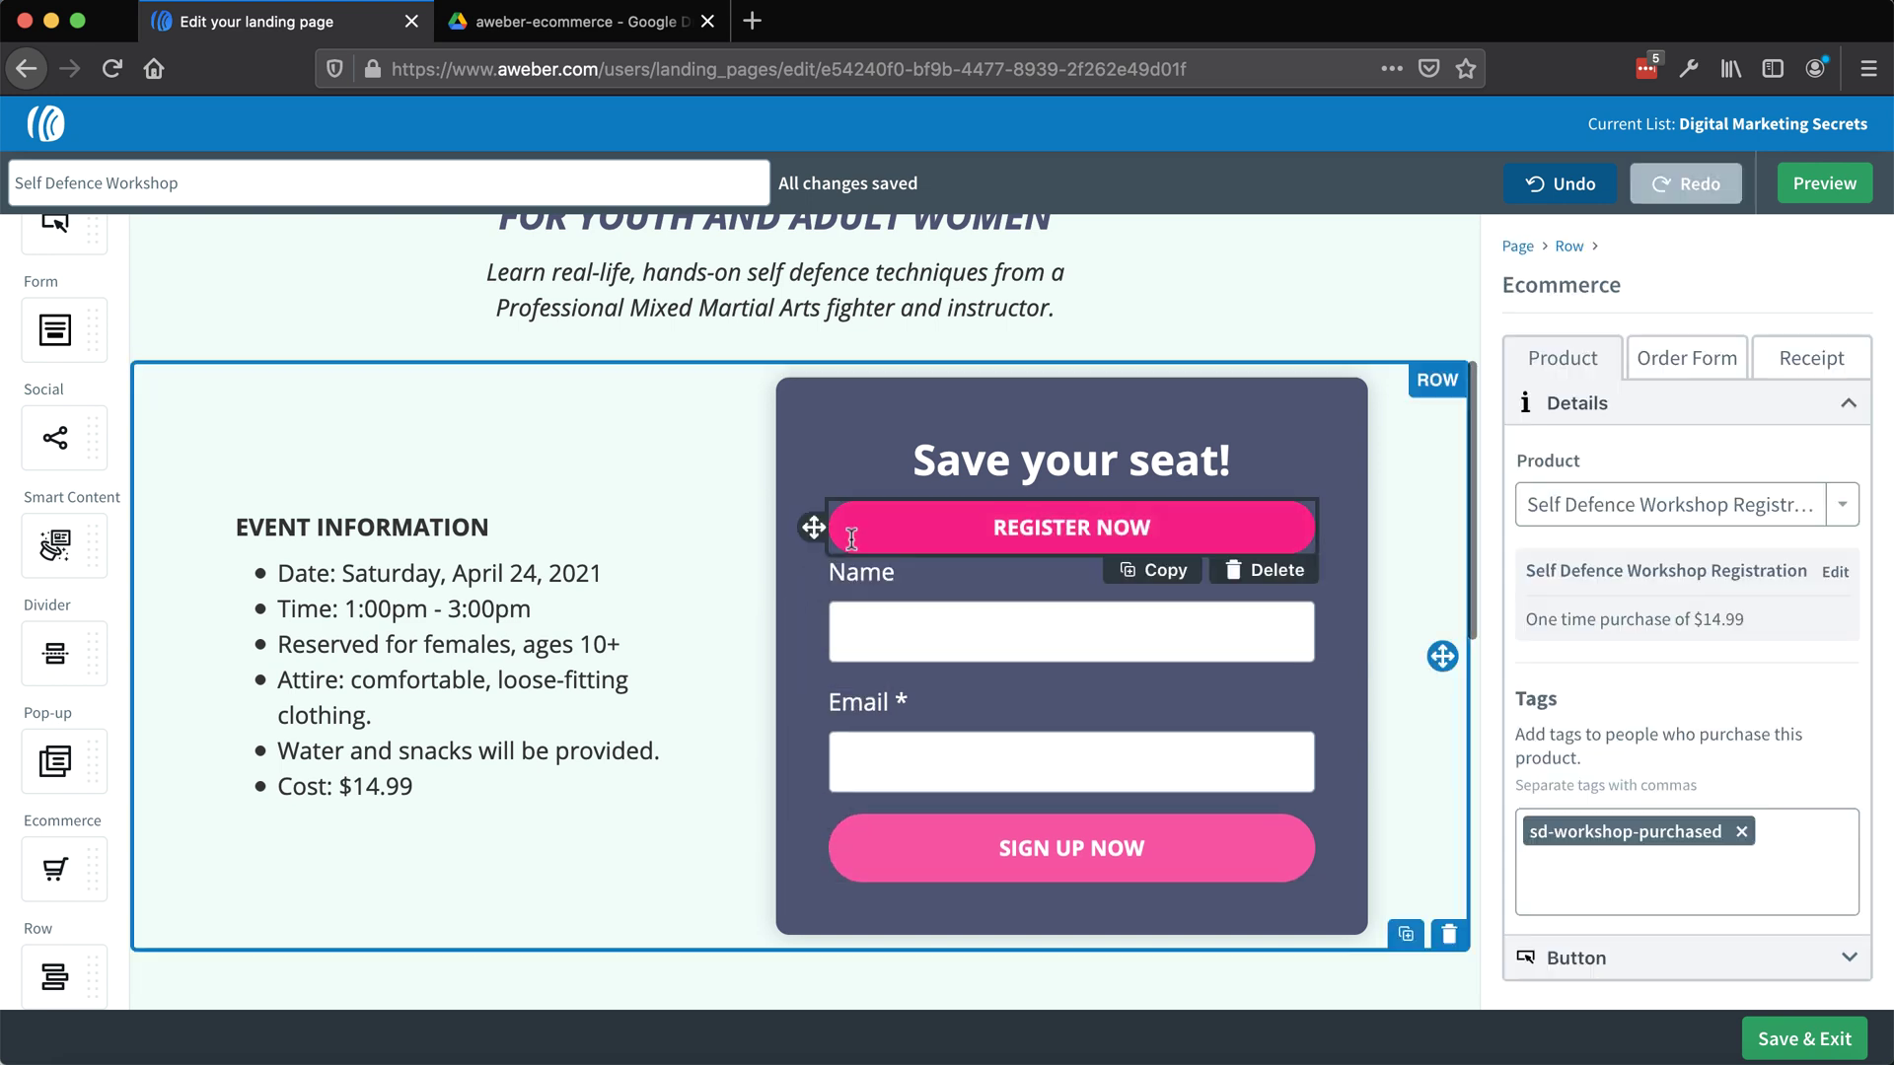
{"action": "left_click", "coordinate": [1230, 899]}
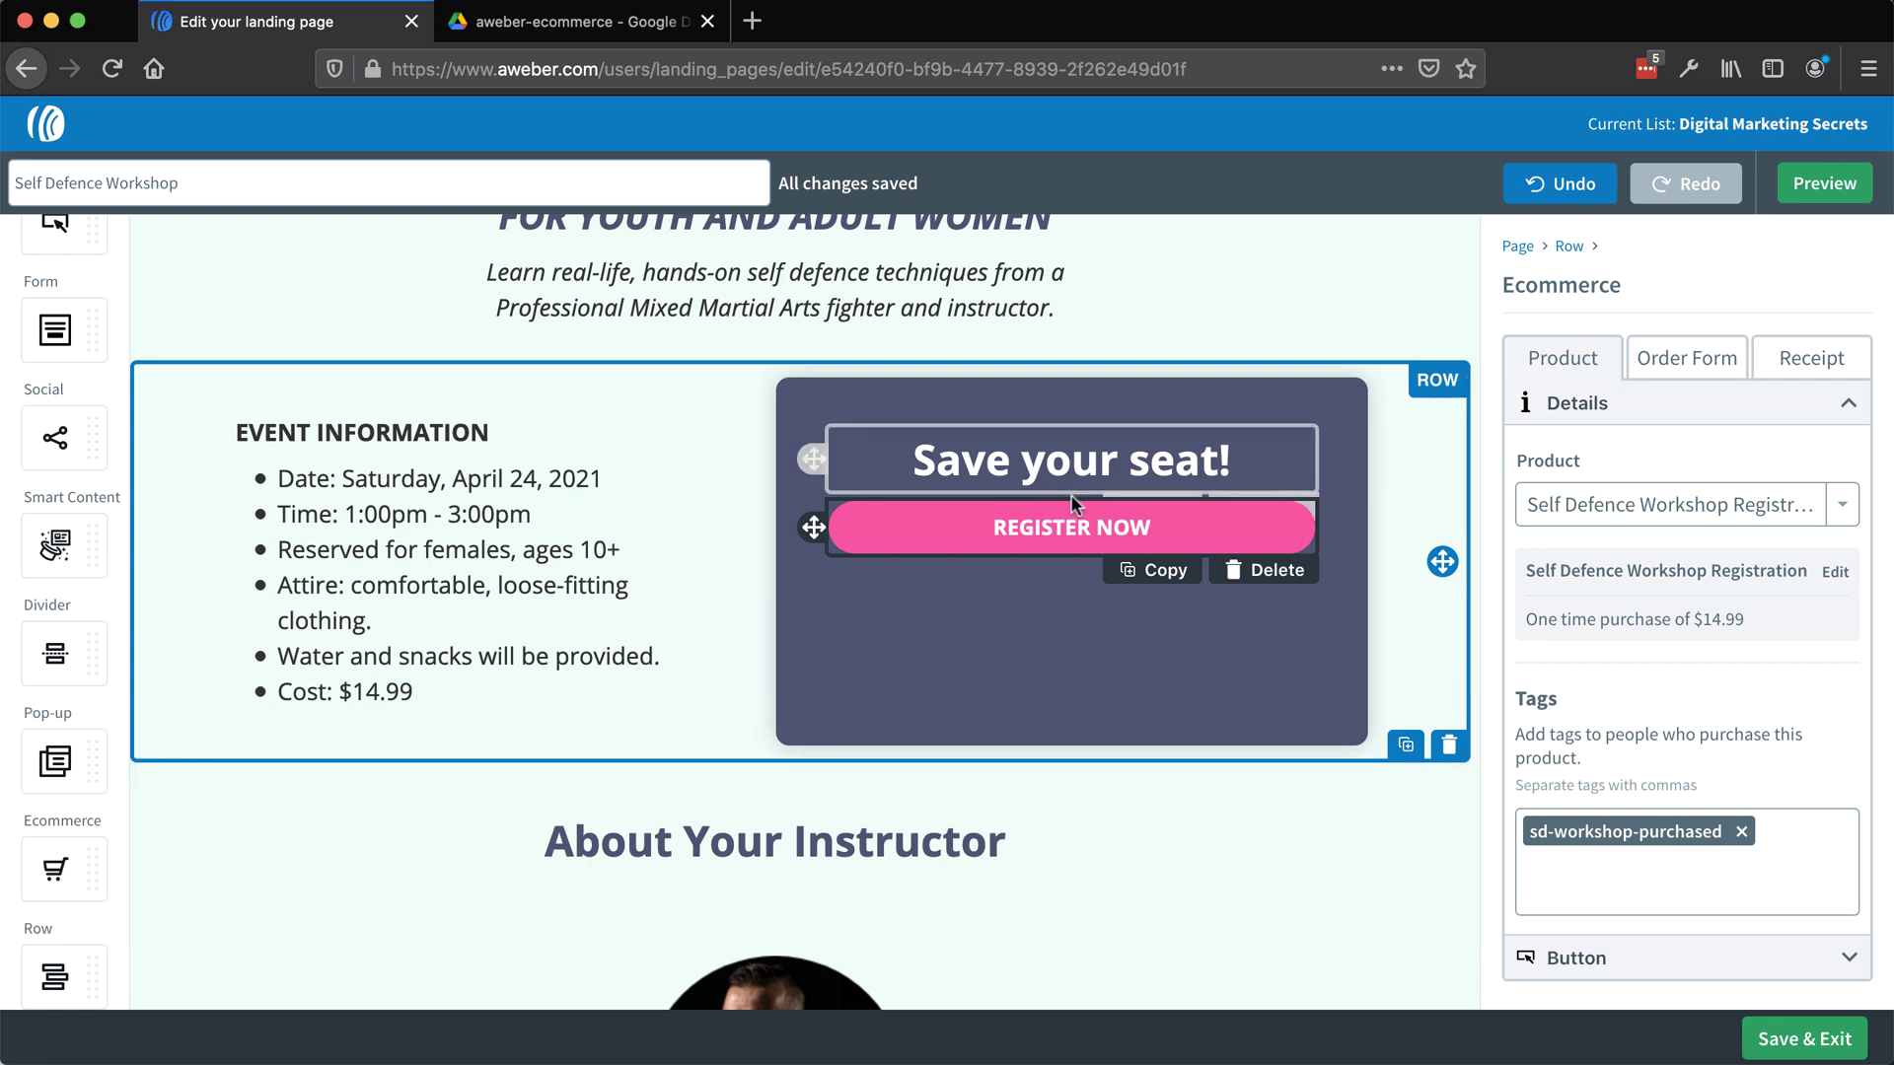
Step: Add a blank line below the 'Save your seat!' heading
{"action": "left_click", "coordinate": [1191, 470]}
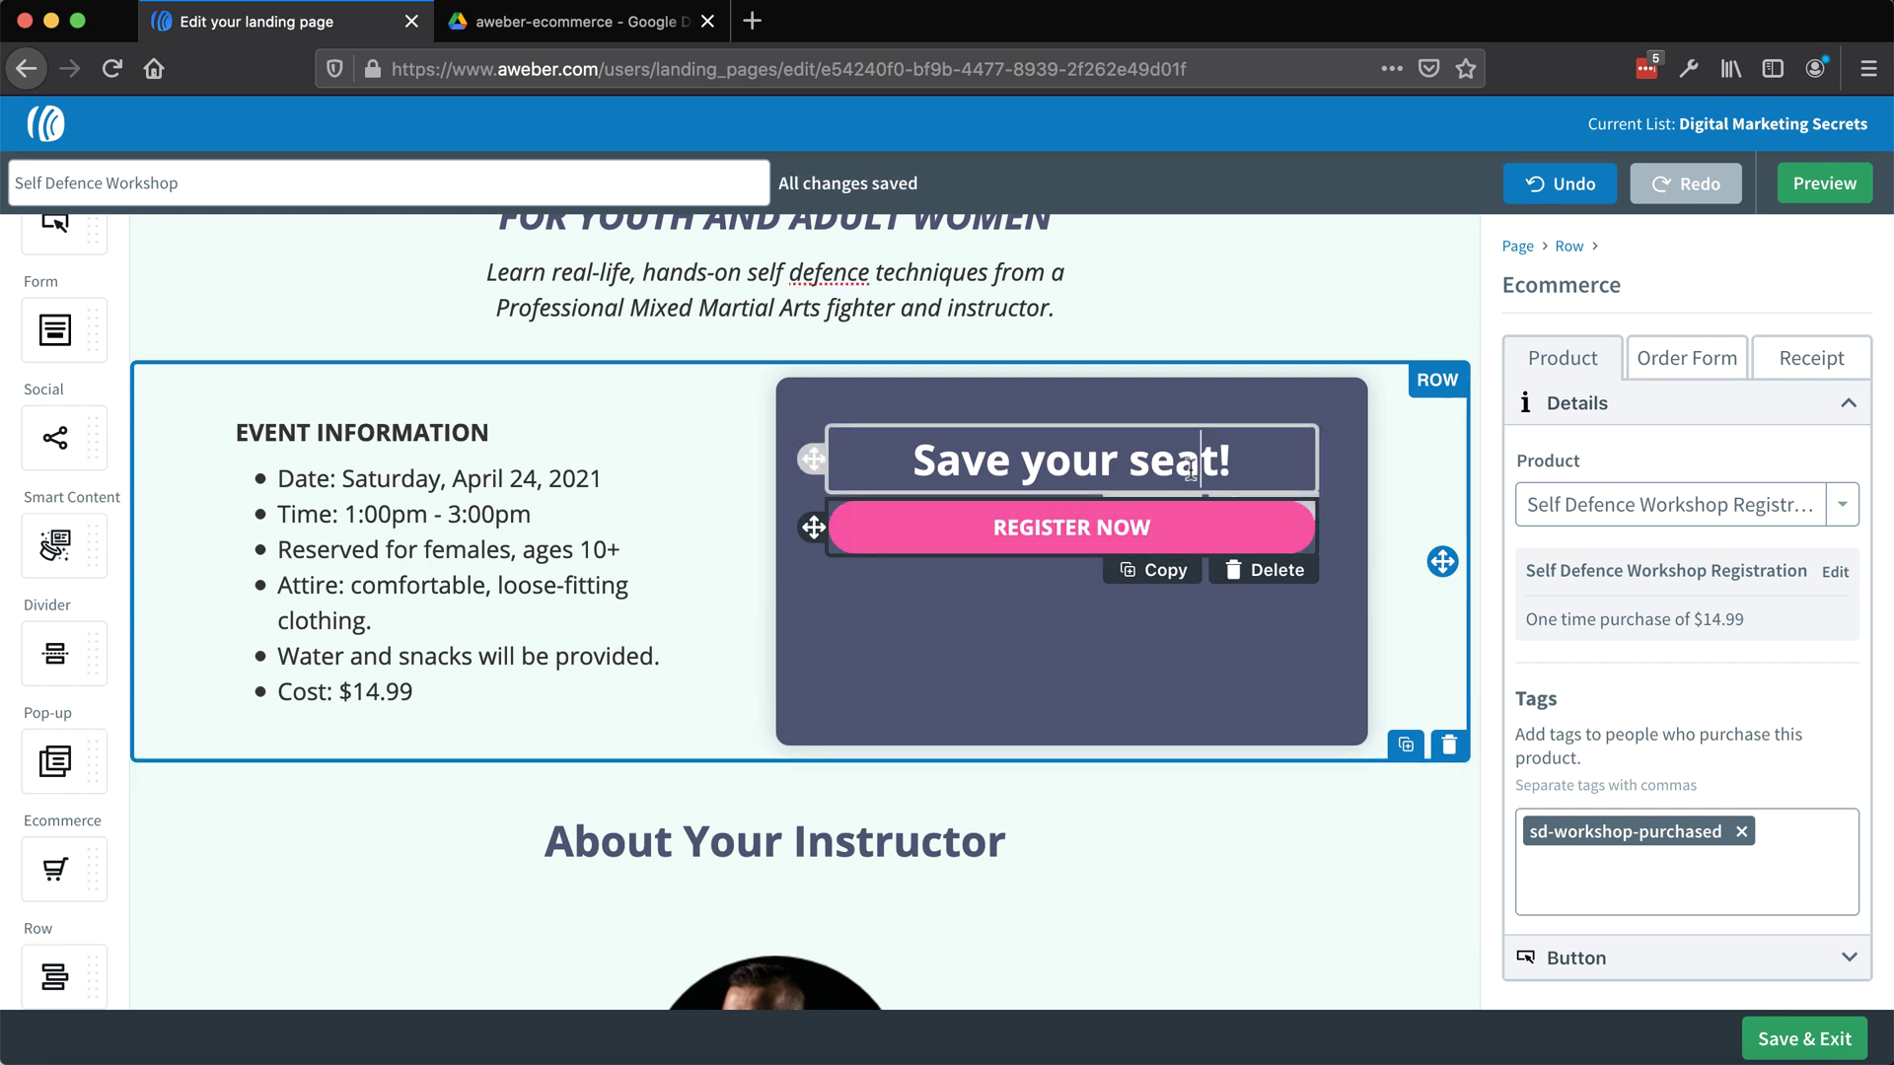
{"action": "left_click", "coordinate": [1249, 460]}
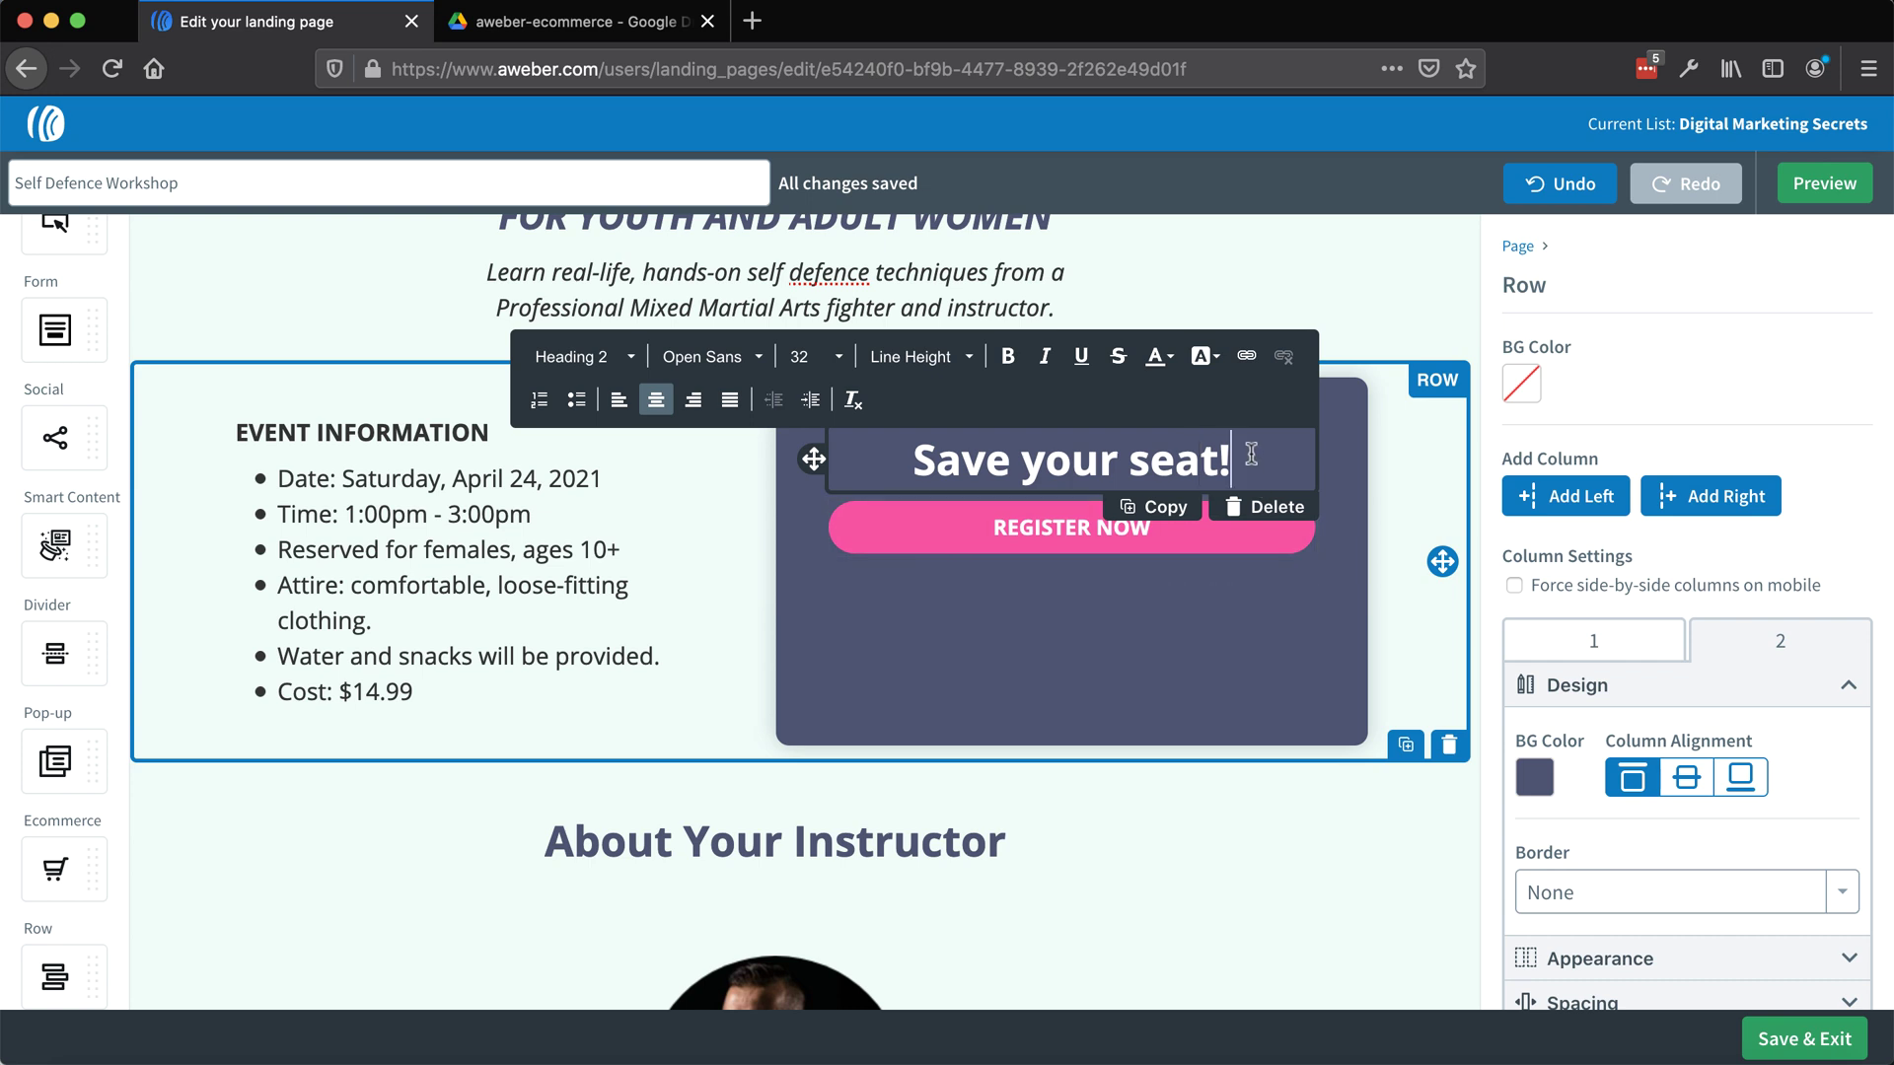
{"action": "key", "text": "Return"}
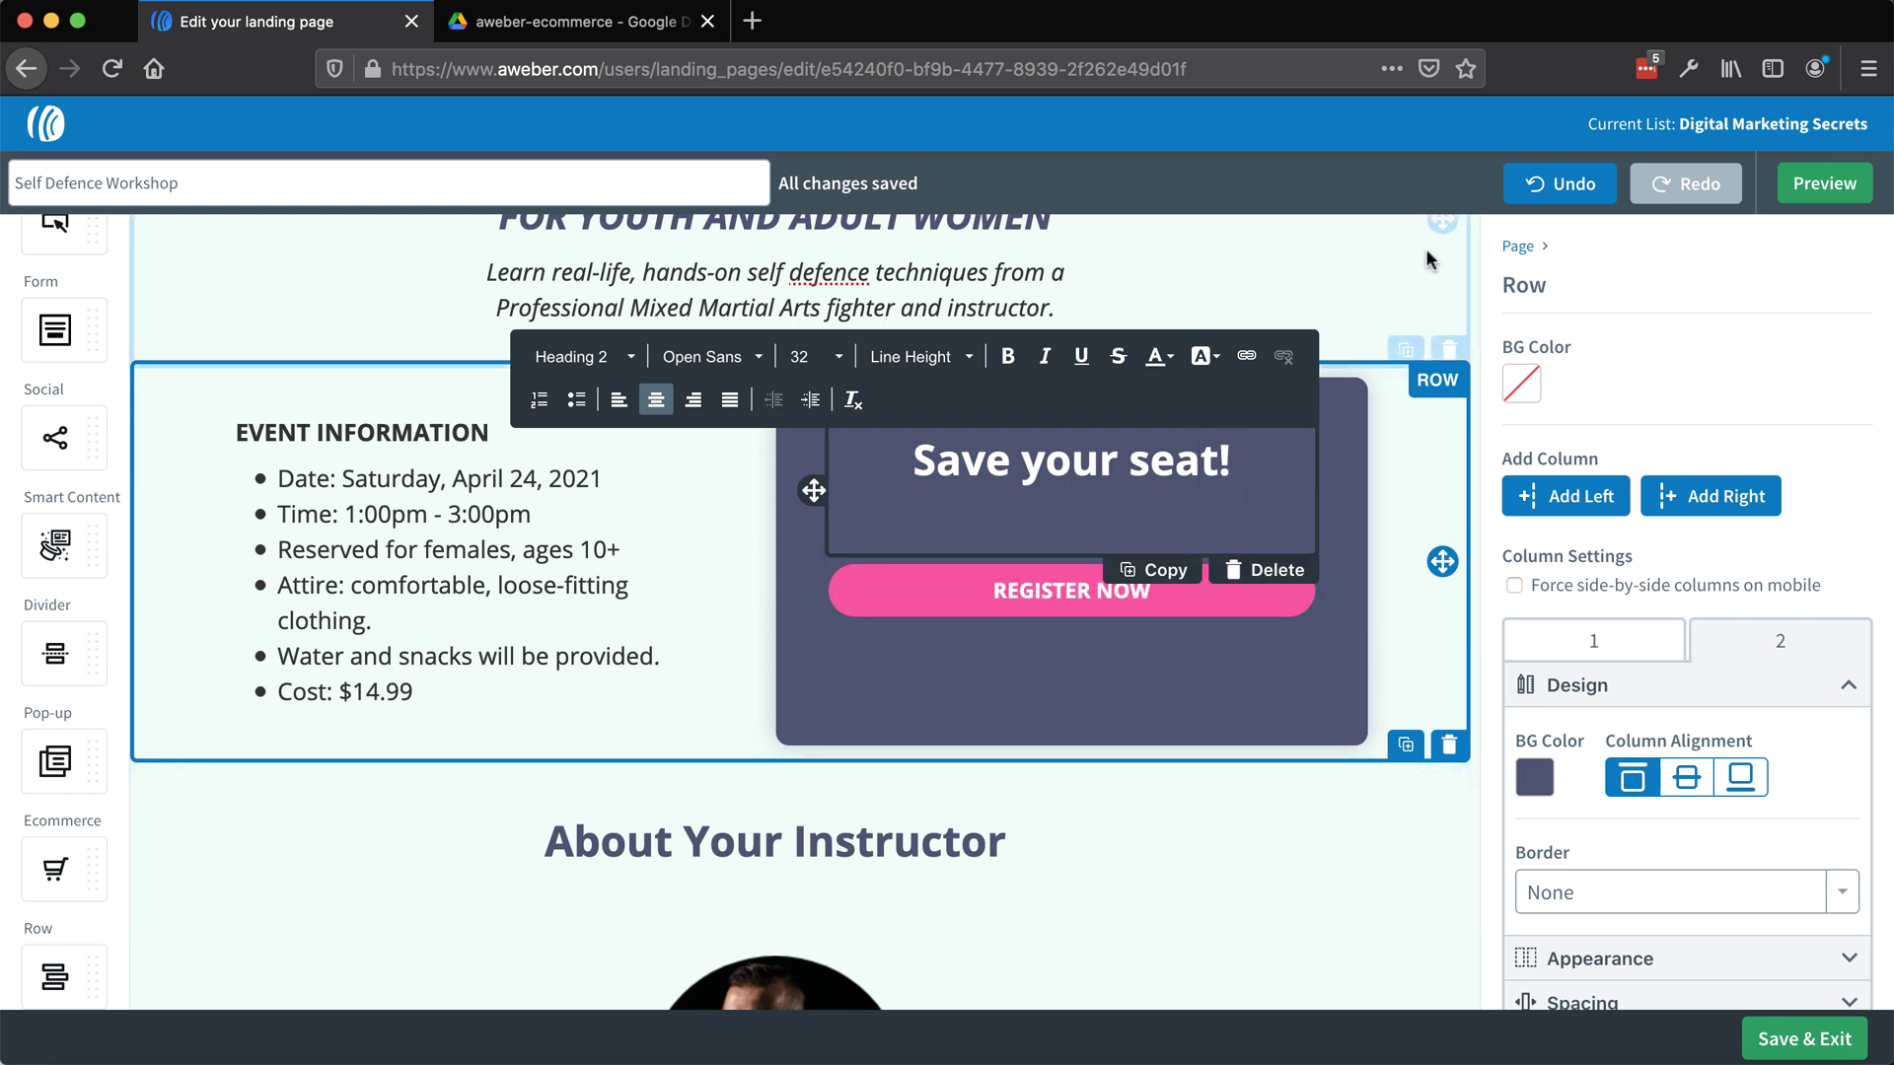
{"action": "left_click", "coordinate": [1424, 247]}
{"action": "scroll", "coordinate": [1420, 758], "scroll_direction": "up", "scroll_amount": 3}
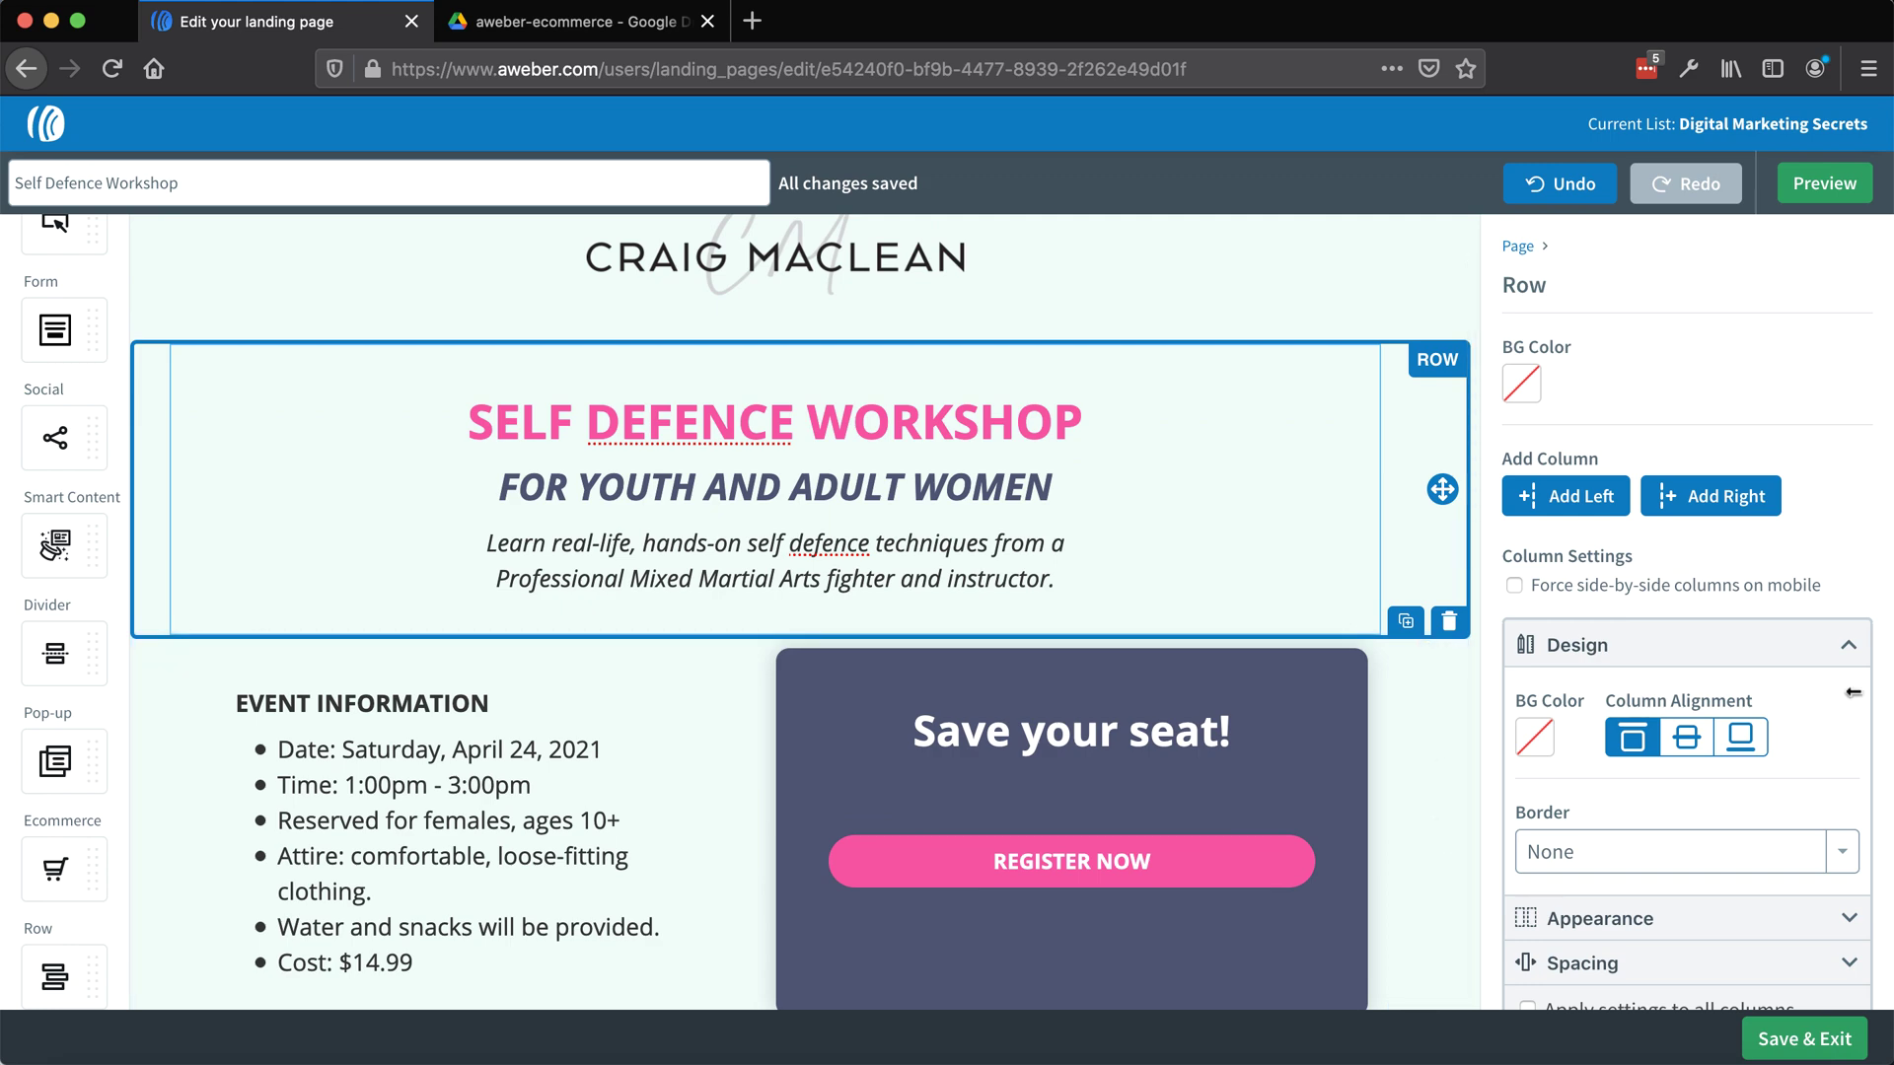
{"action": "left_click", "coordinate": [1825, 183]}
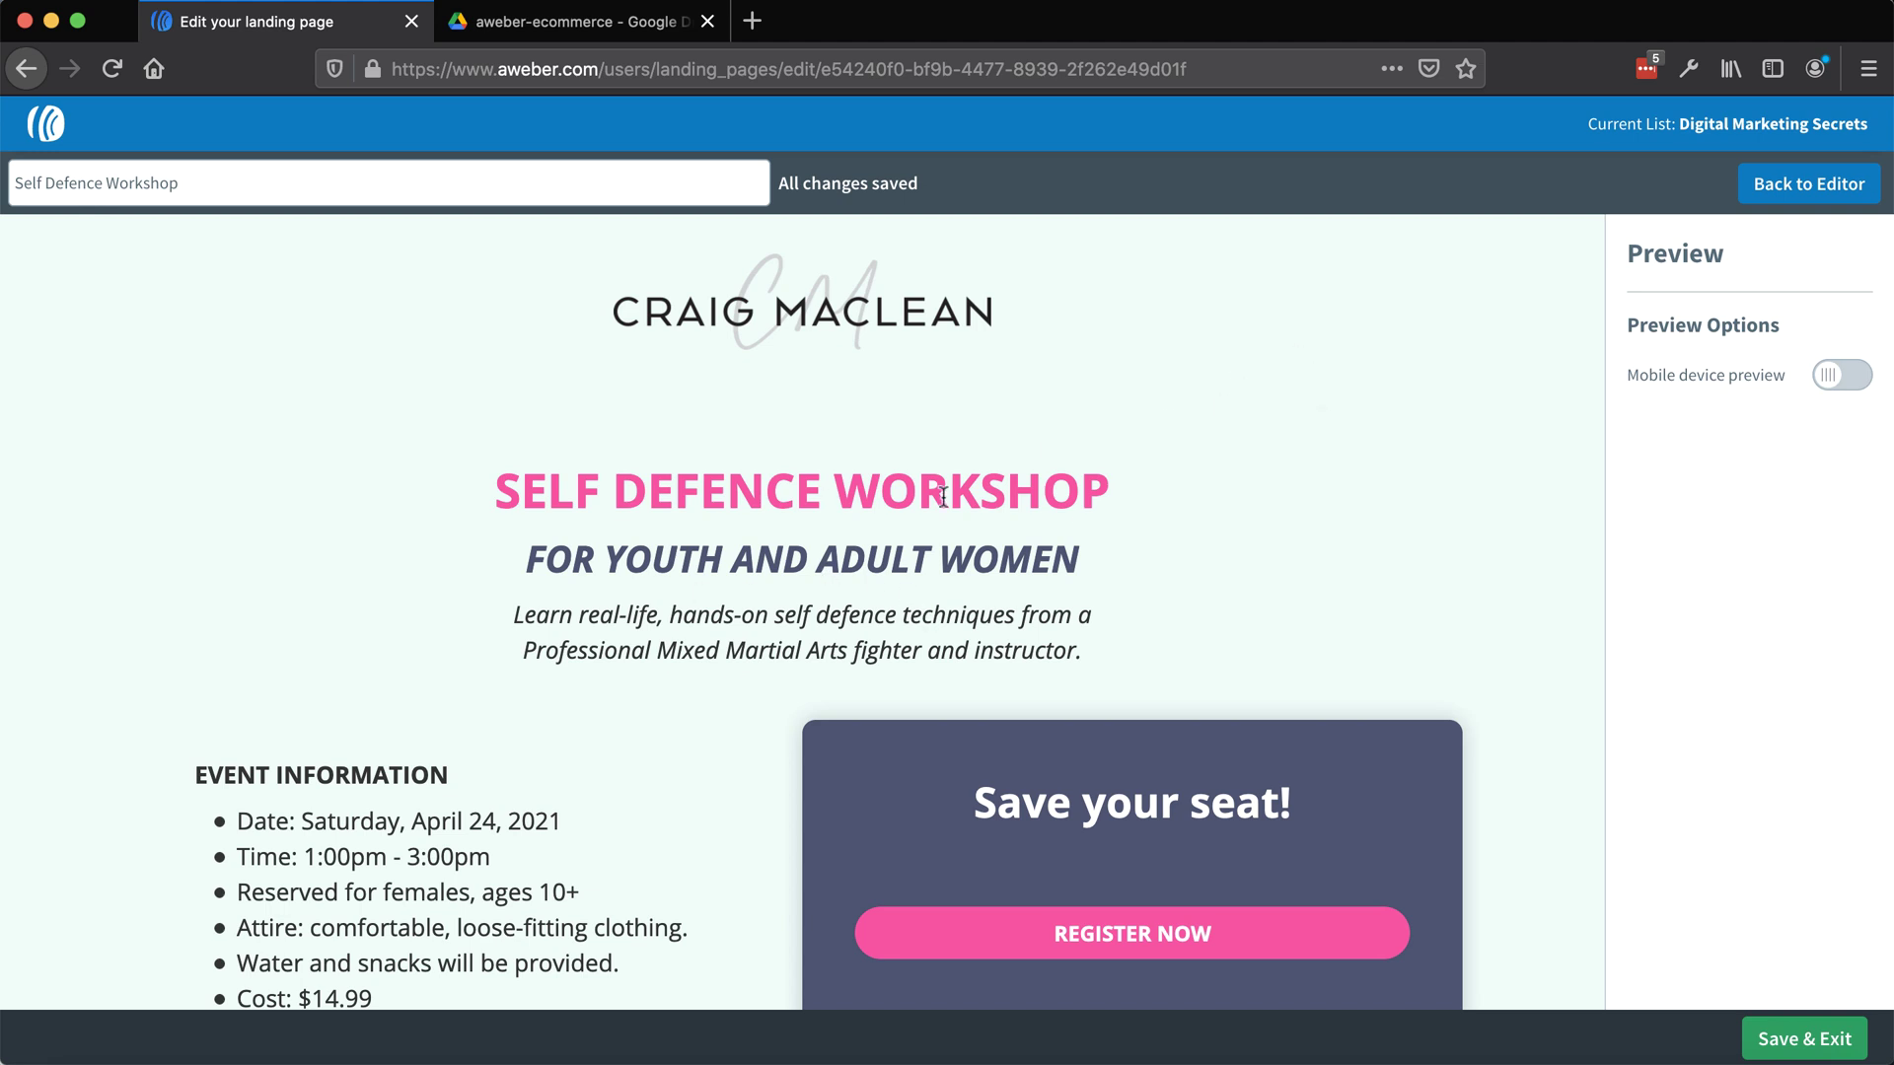
{"action": "scroll", "coordinate": [778, 549], "scroll_direction": "down", "scroll_amount": 3}
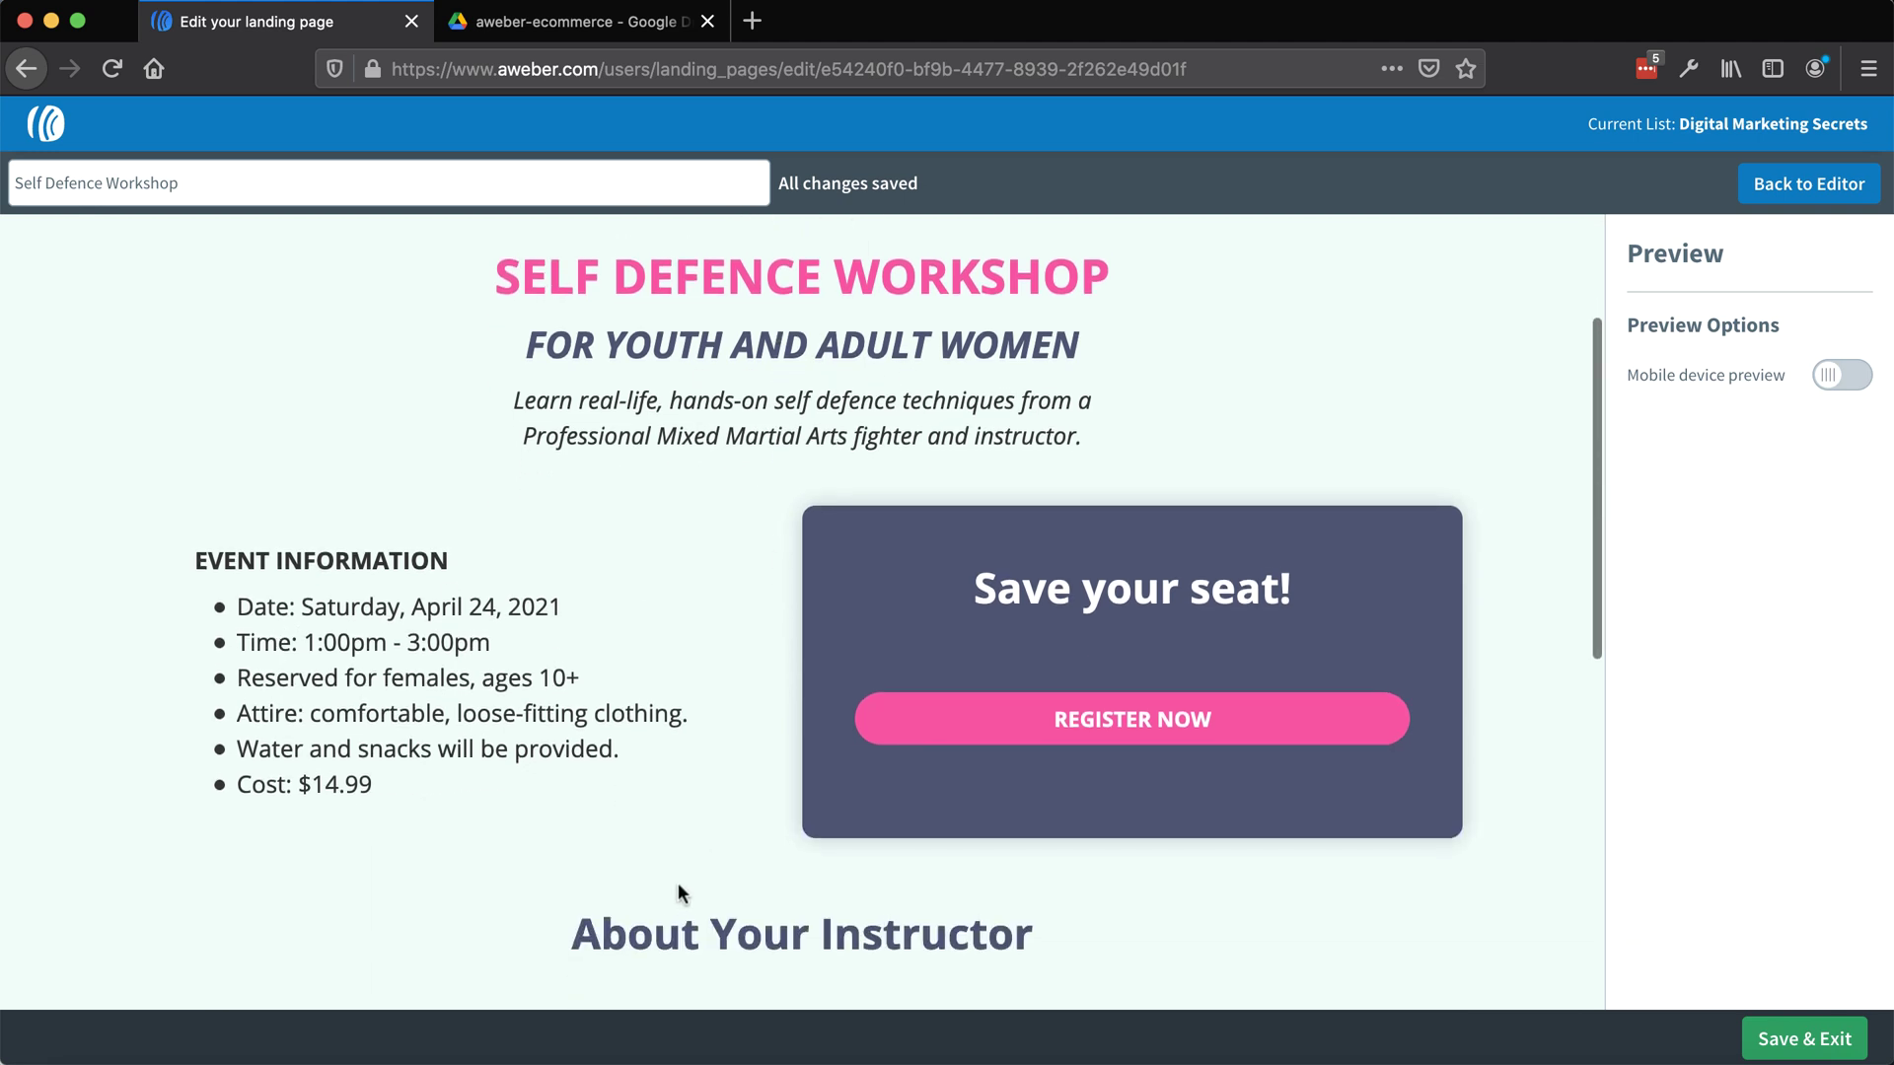
{"action": "scroll", "coordinate": [742, 598], "scroll_direction": "down", "scroll_amount": 10}
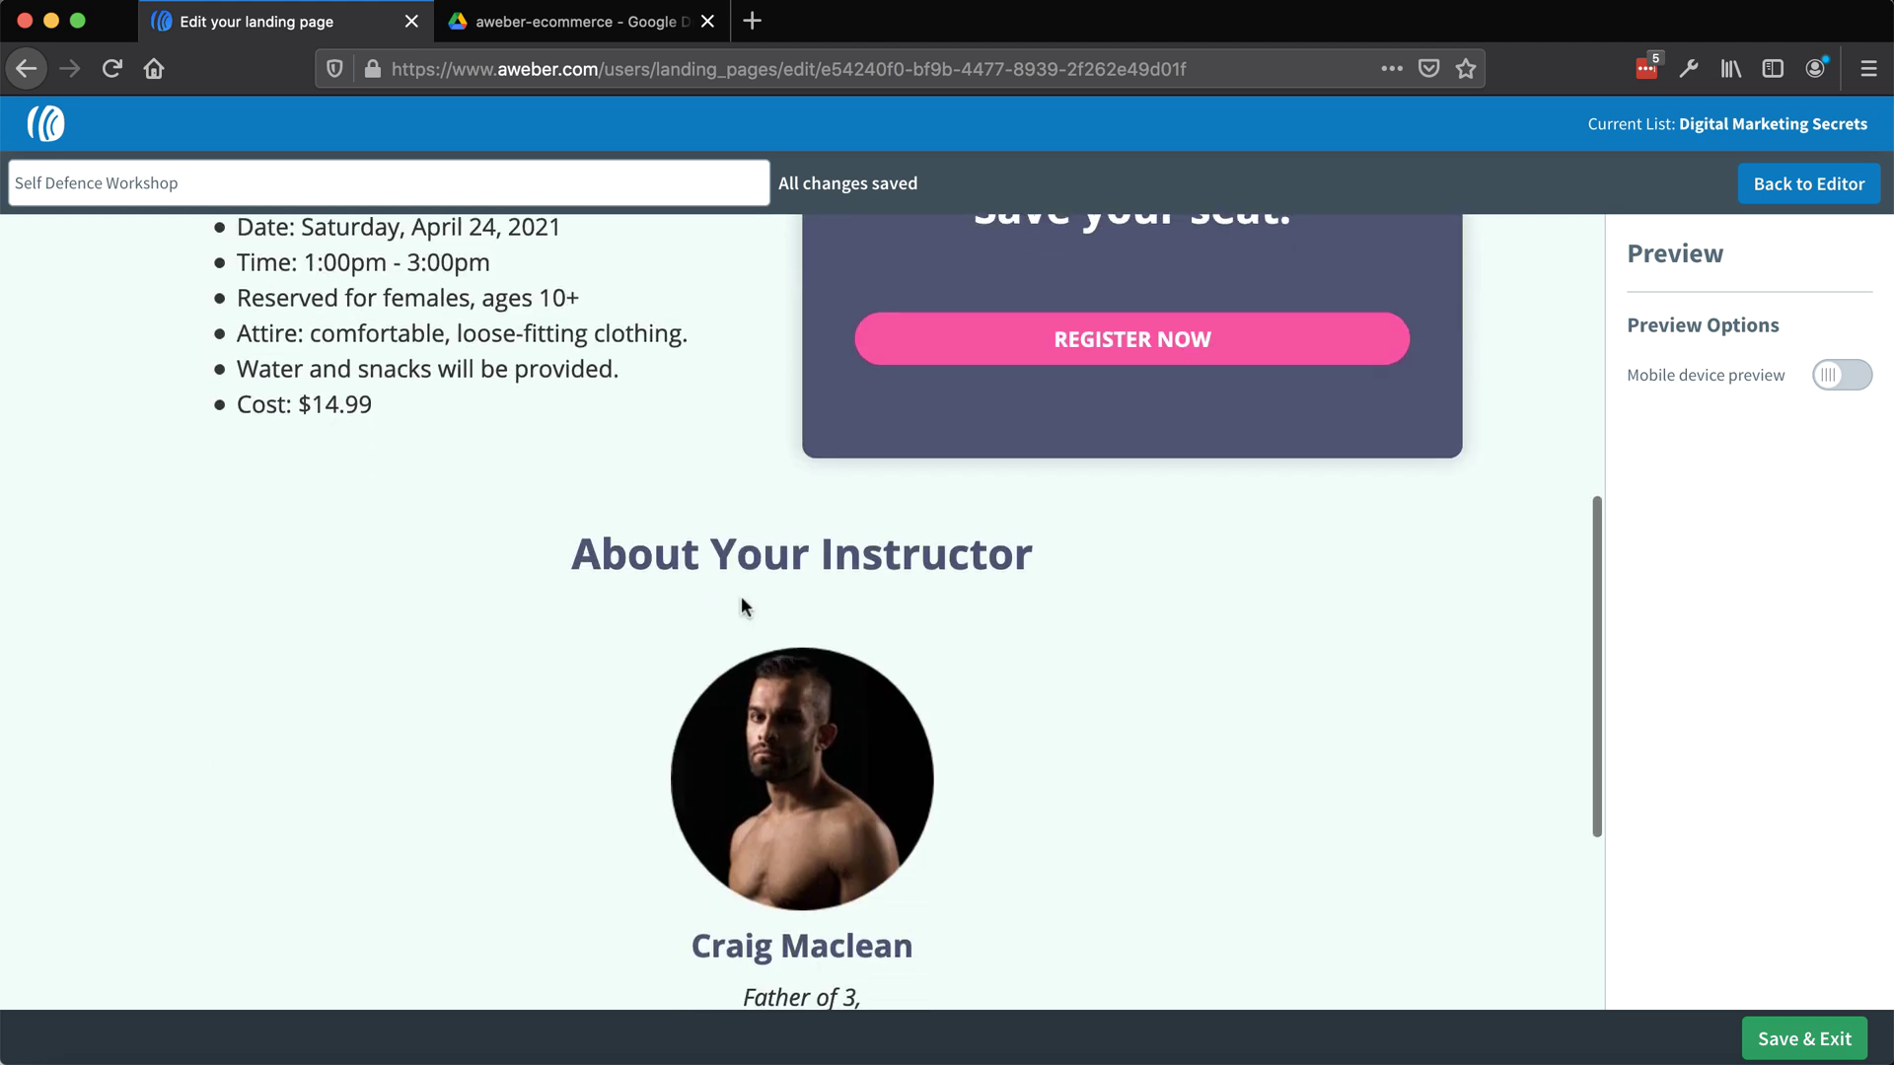
{"action": "scroll", "coordinate": [742, 596], "scroll_direction": "up", "scroll_amount": 8}
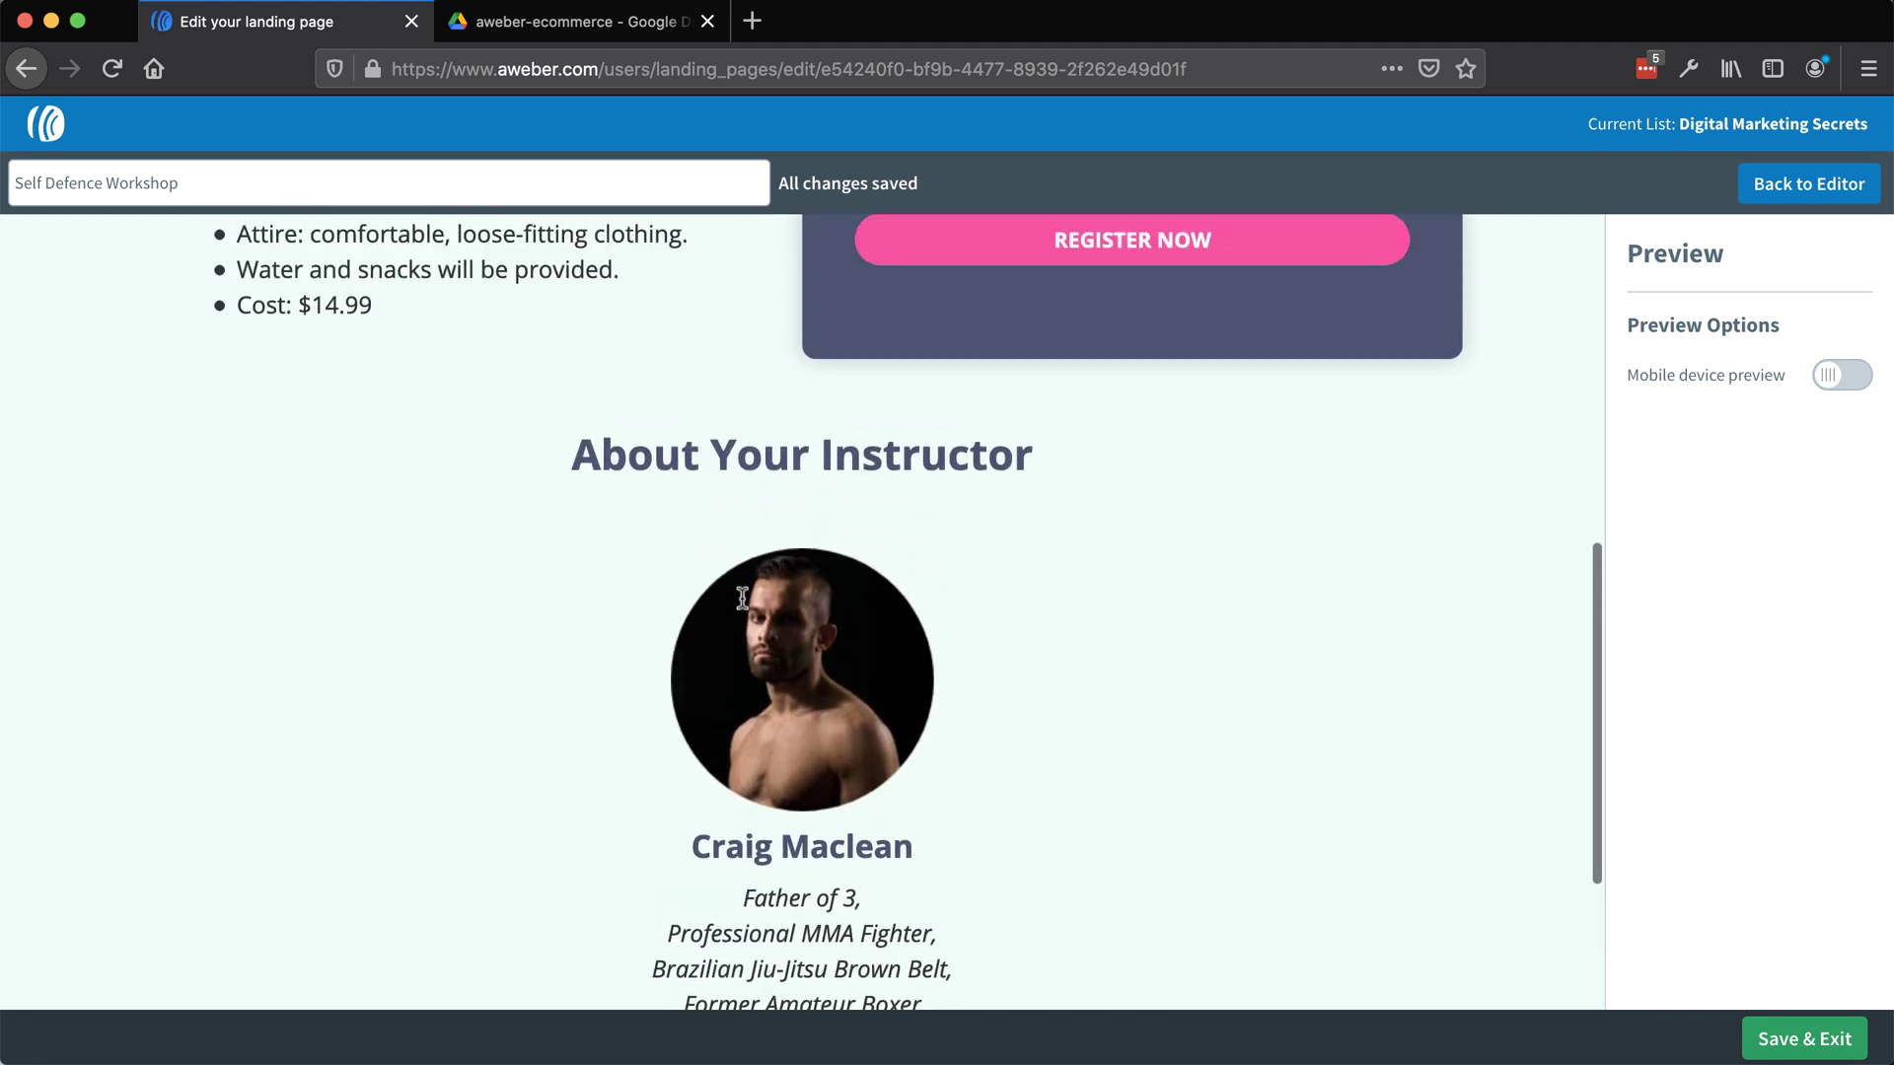
{"action": "left_click", "coordinate": [1118, 589]}
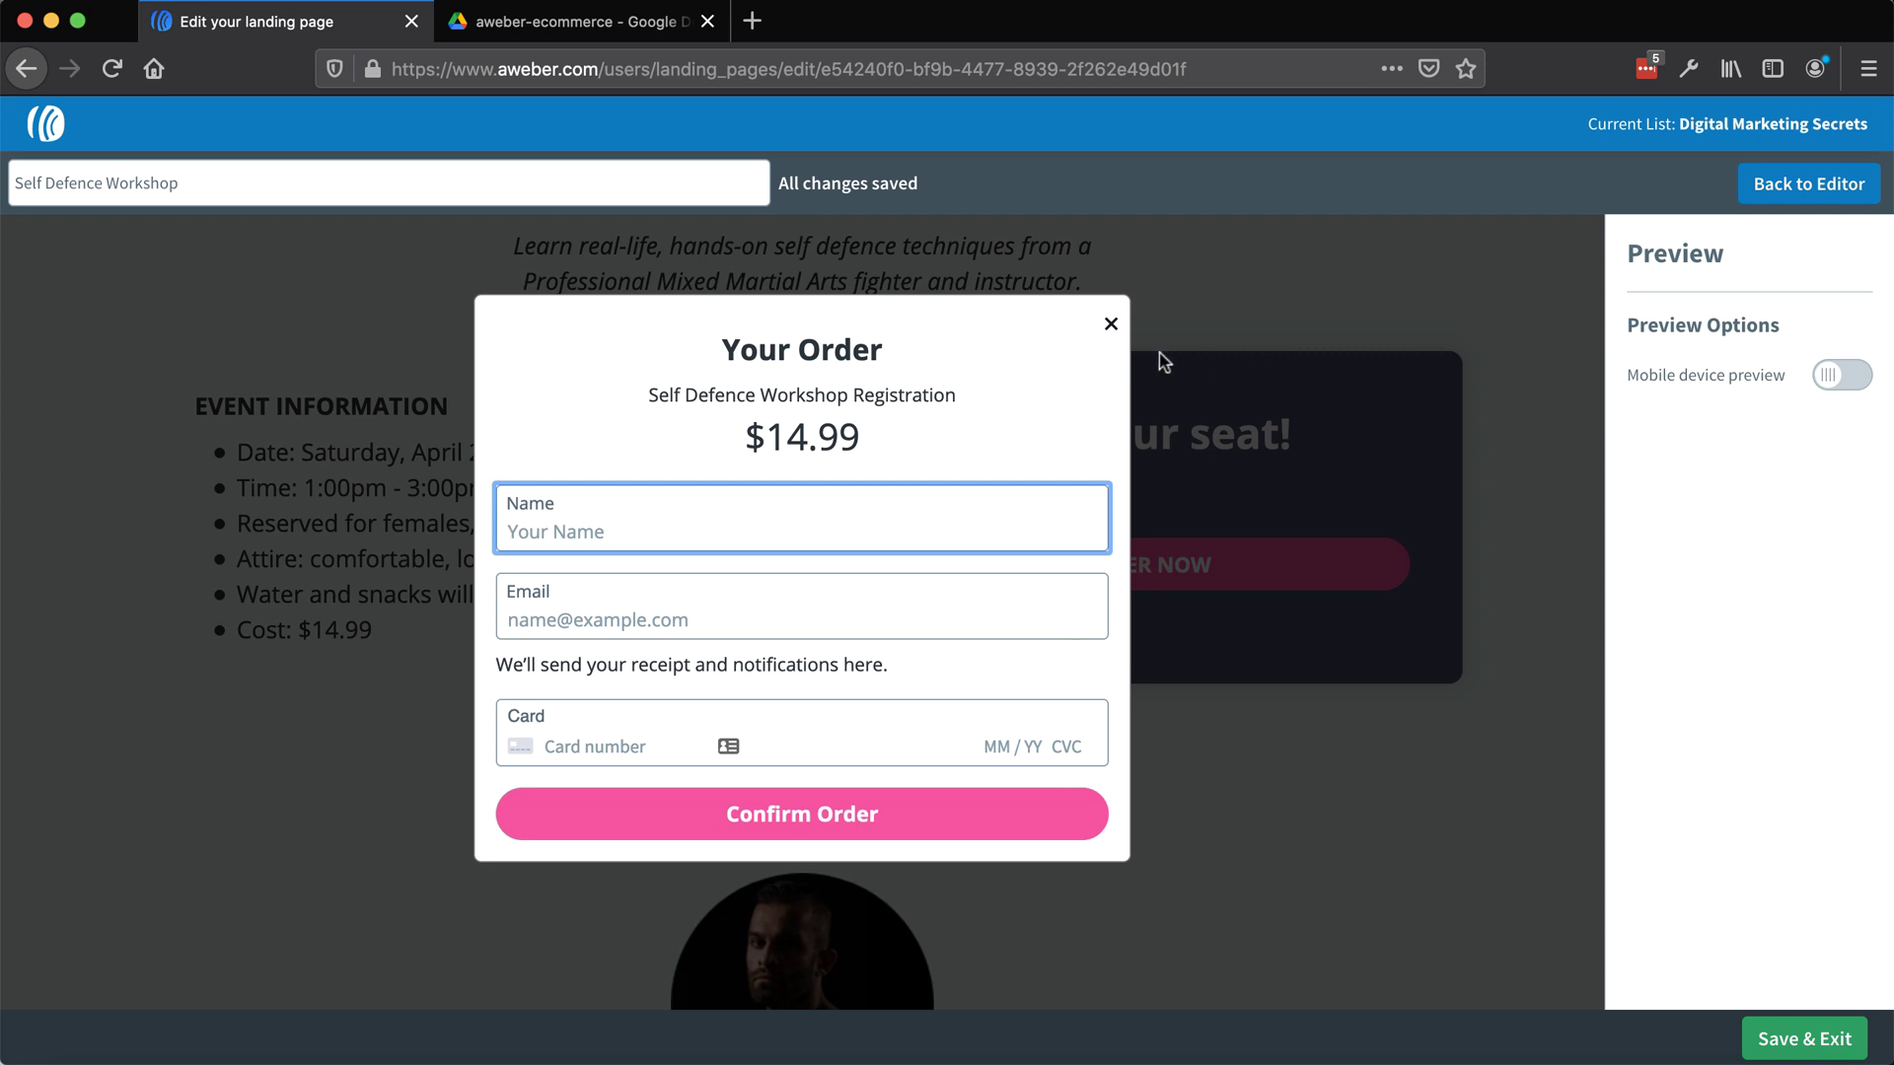
{"action": "left_click", "coordinate": [1112, 325]}
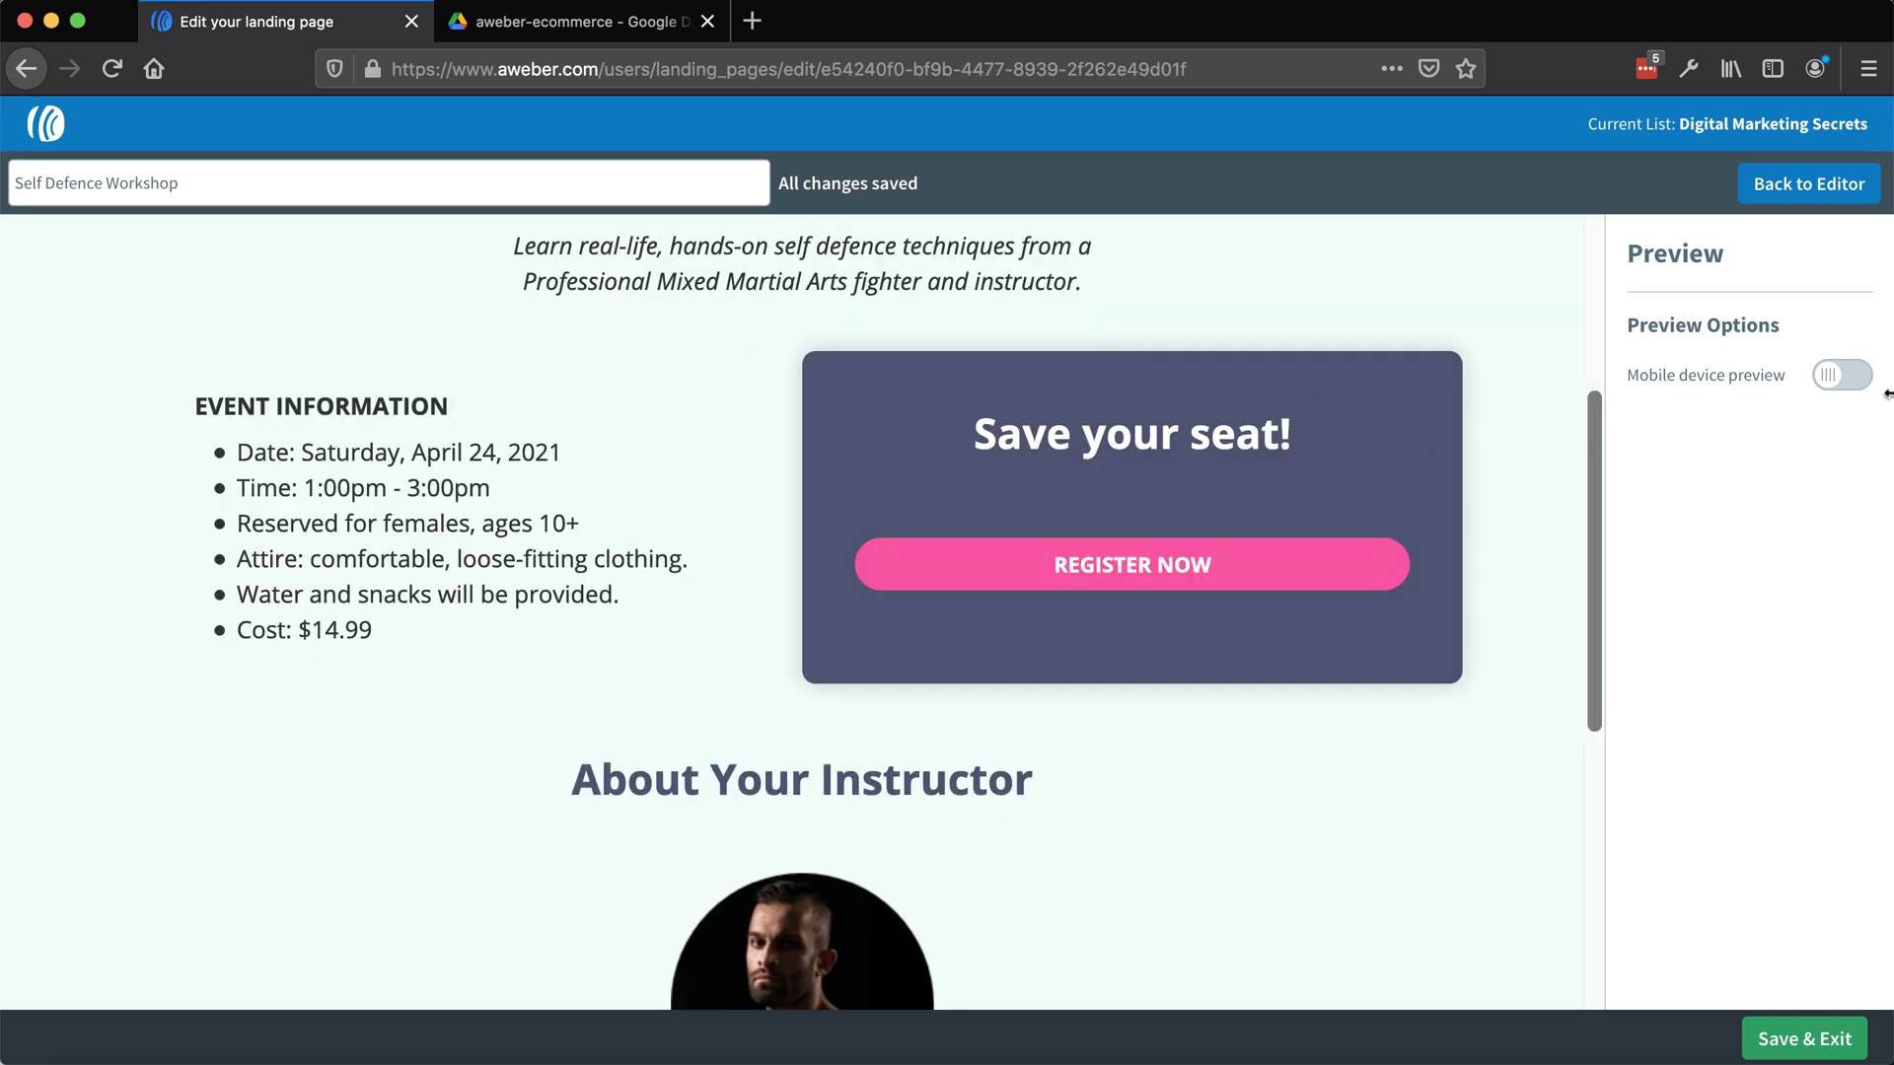
{"action": "left_click", "coordinate": [1842, 375]}
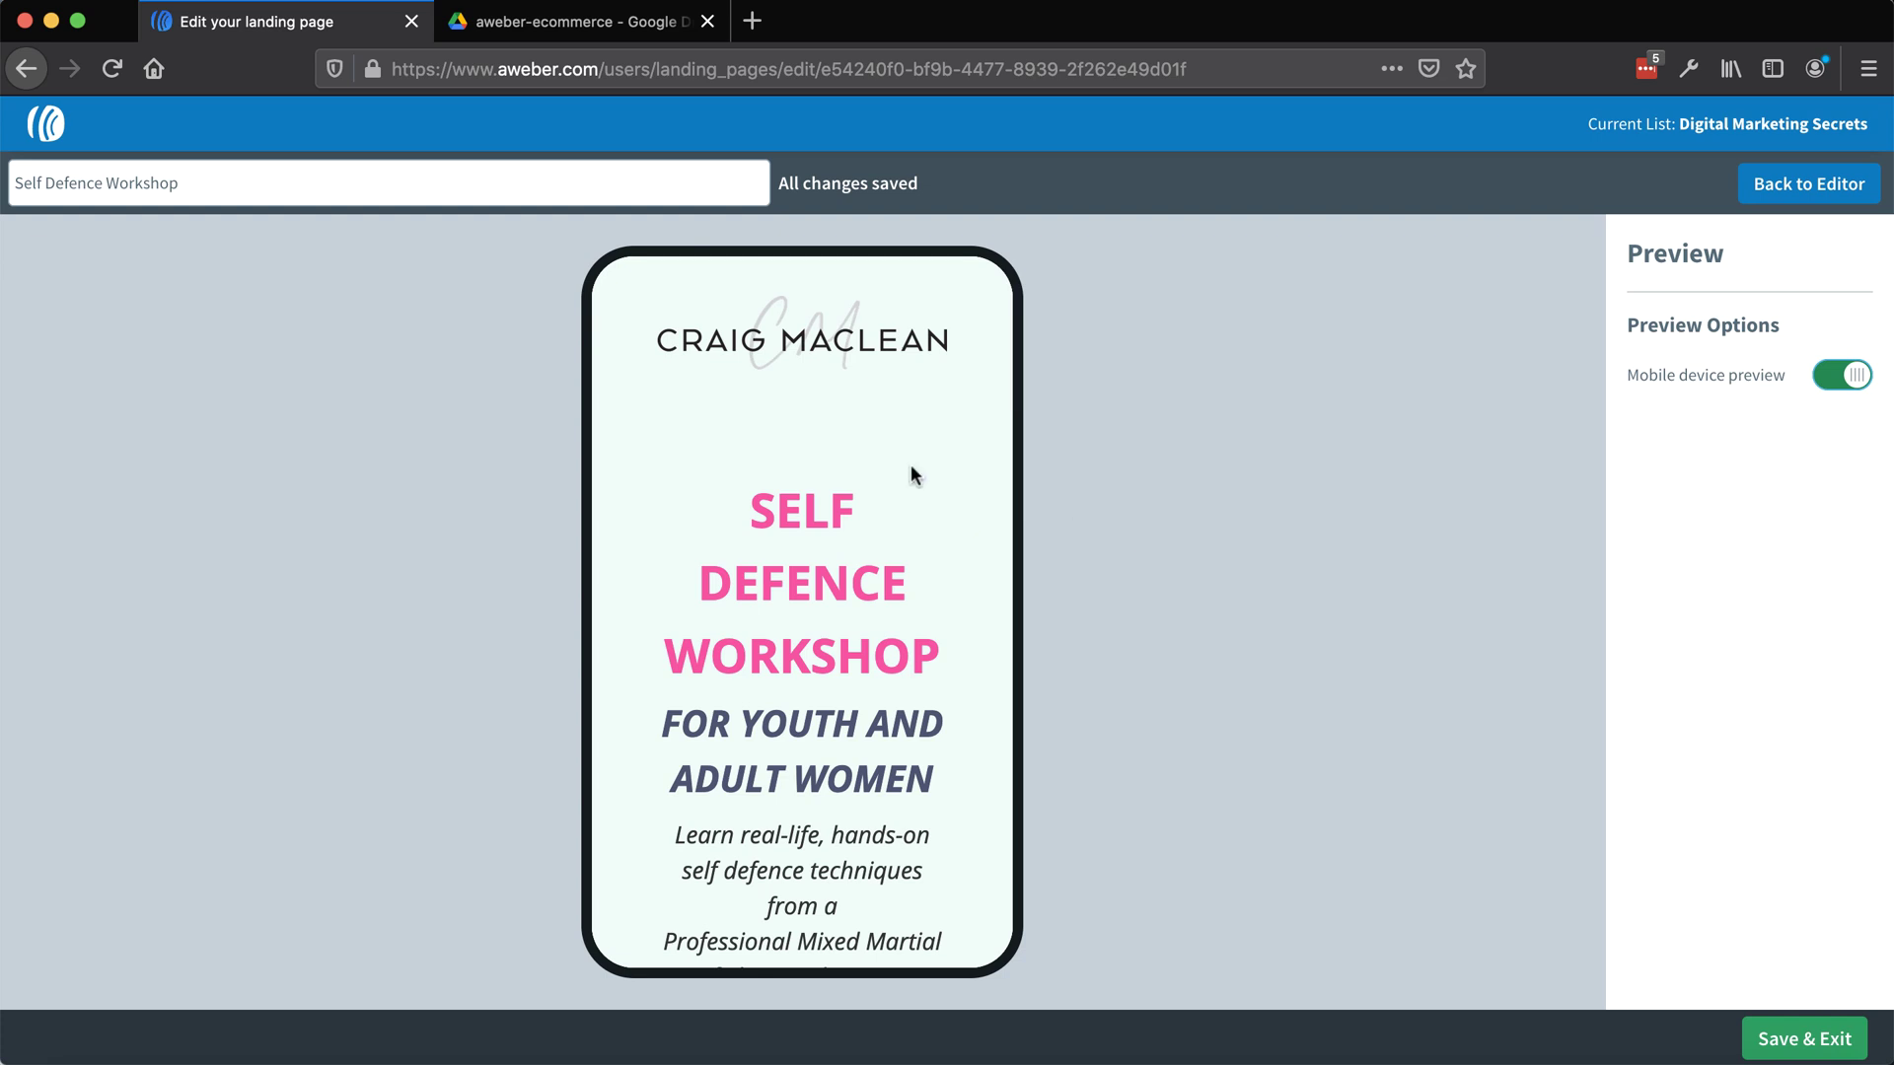
{"action": "scroll", "coordinate": [909, 465], "scroll_direction": "down", "scroll_amount": 10}
{"action": "scroll", "coordinate": [910, 464], "scroll_direction": "down", "scroll_amount": 10}
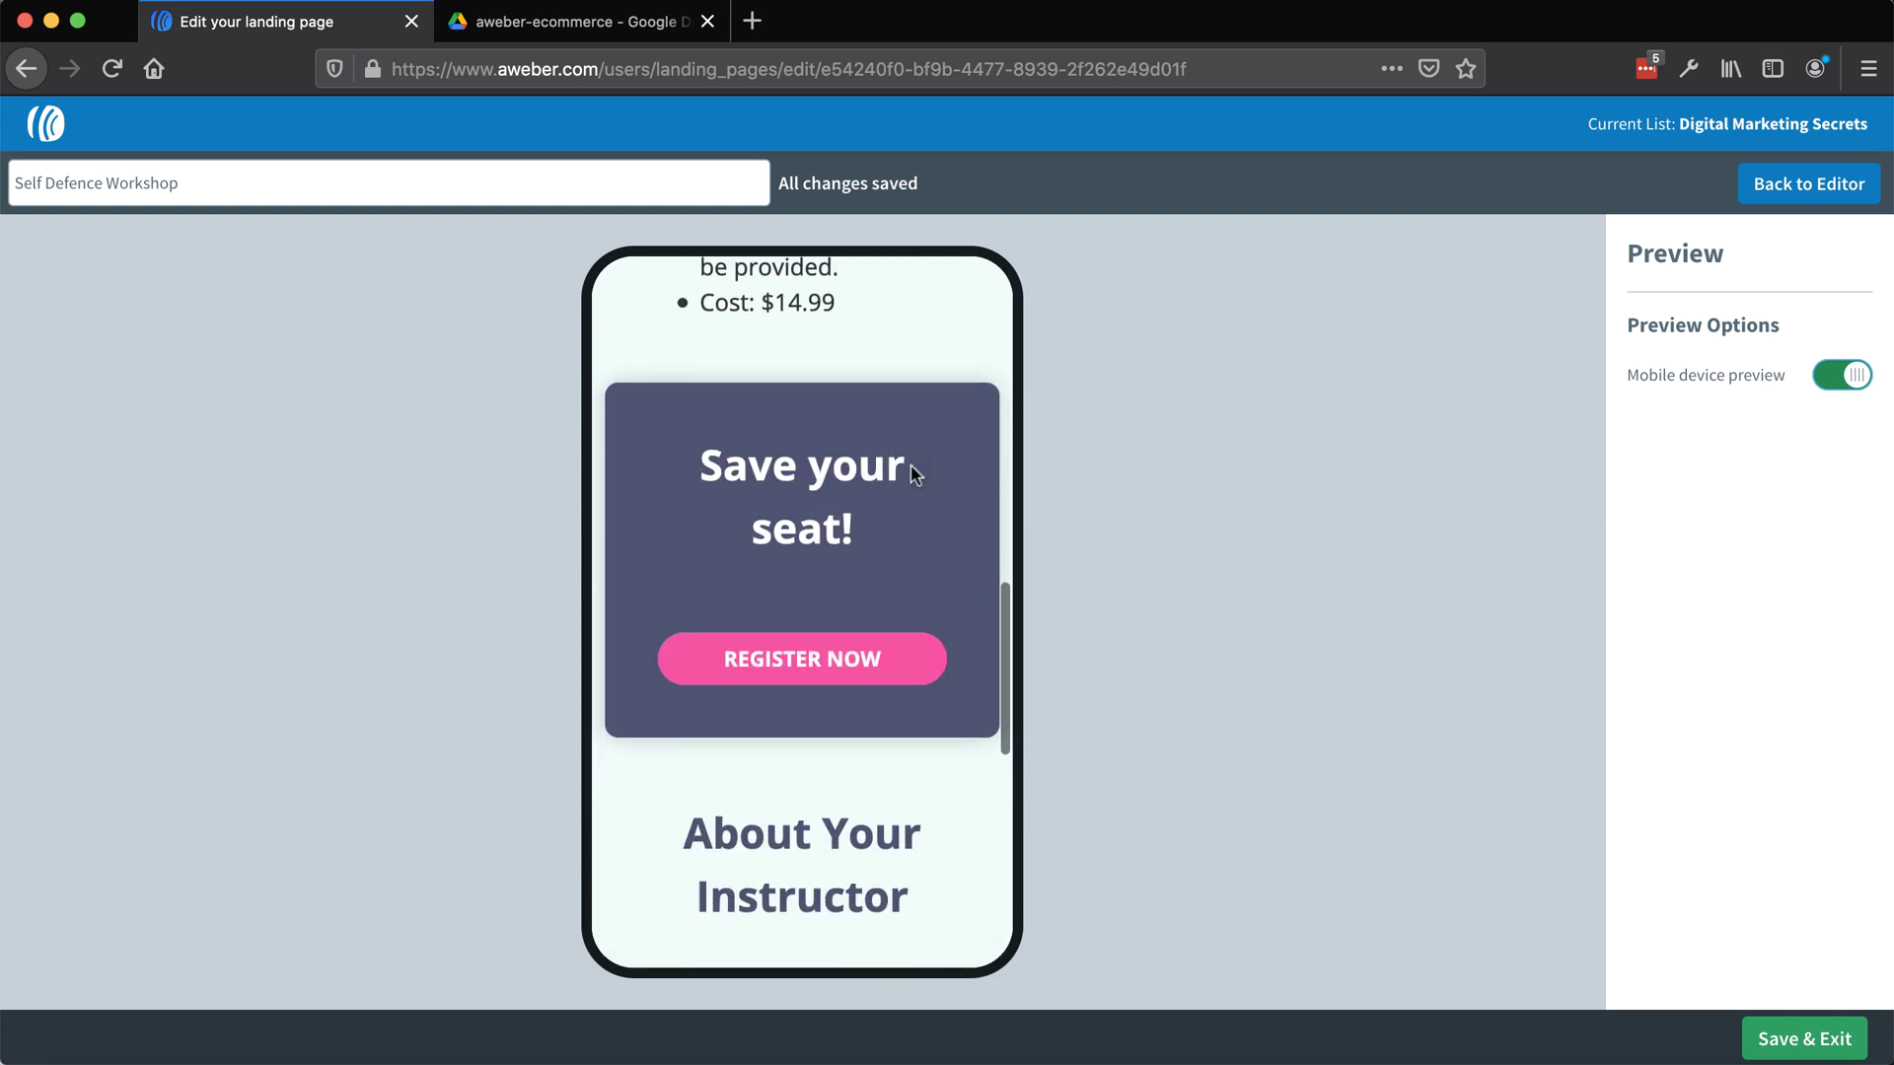
{"action": "scroll", "coordinate": [910, 464], "scroll_direction": "up", "scroll_amount": 15}
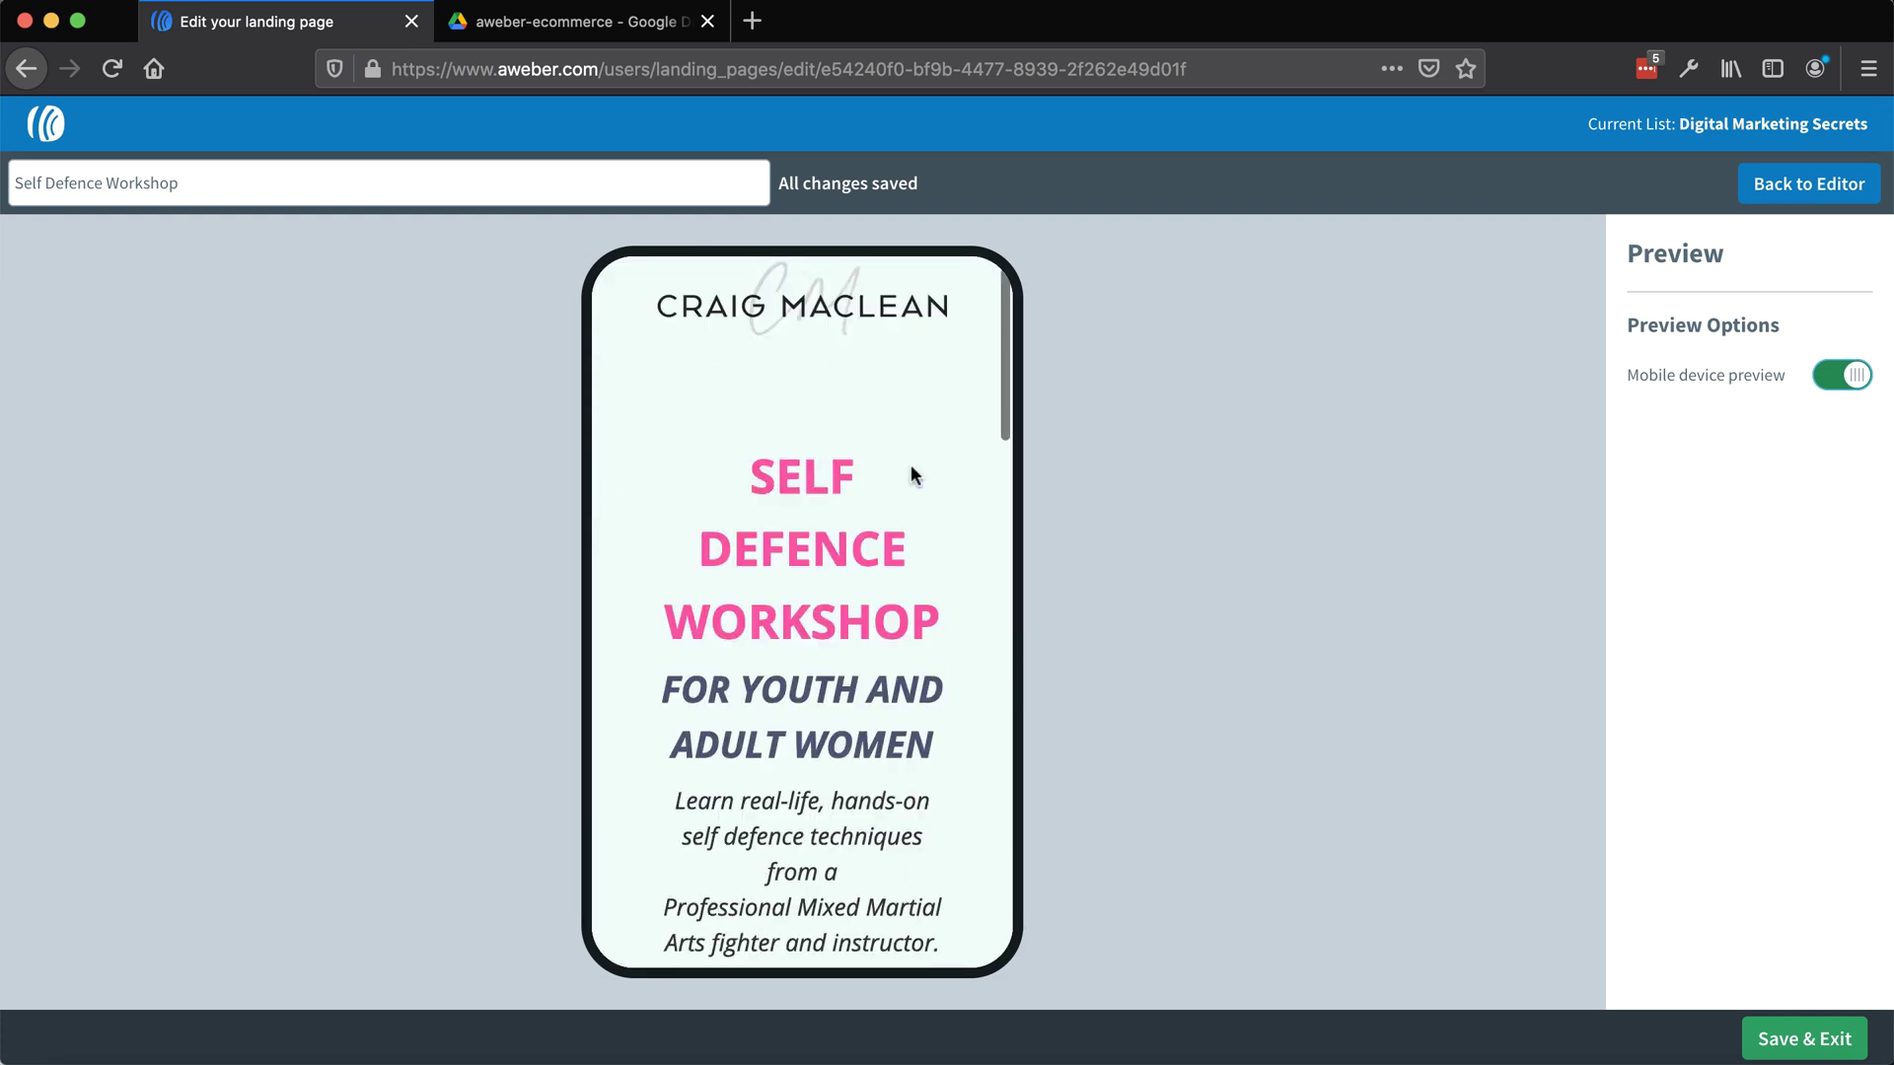
{"action": "left_click", "coordinate": [1852, 376]}
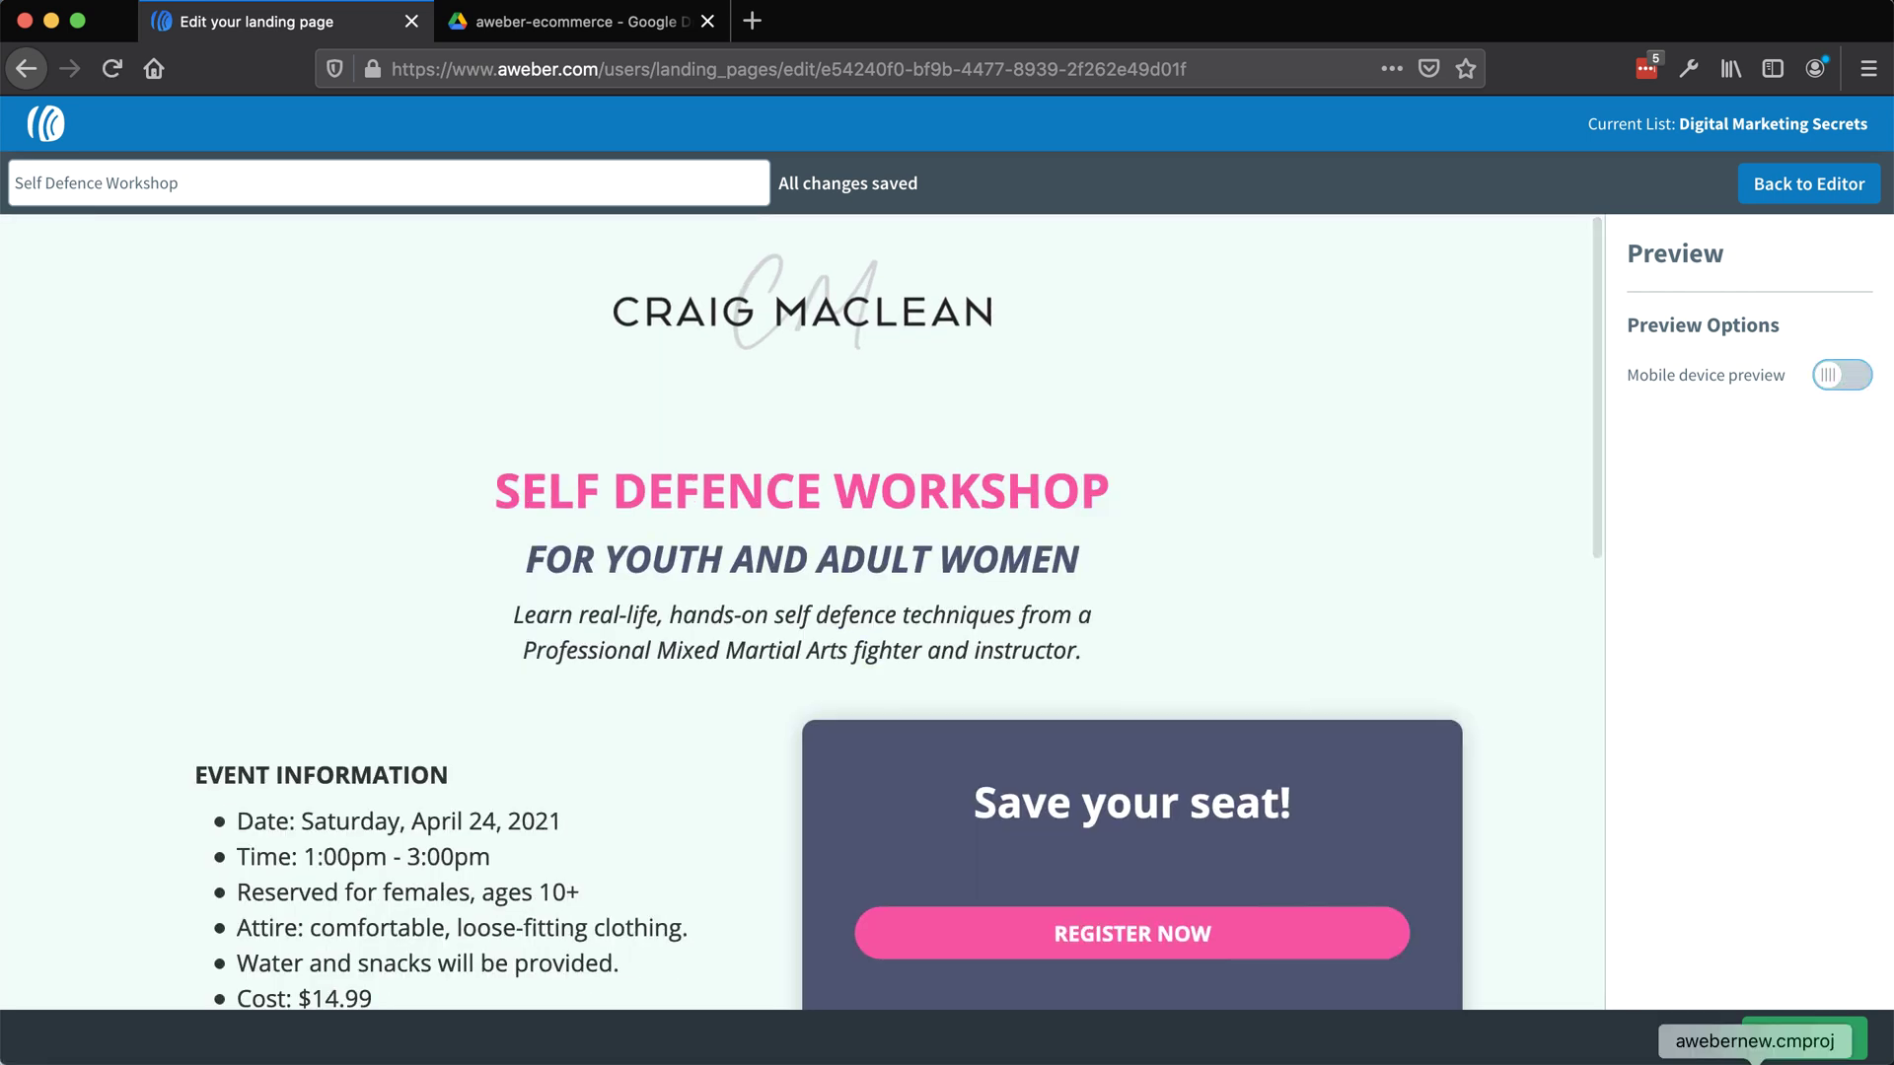
{"action": "left_click", "coordinate": [1790, 190]}
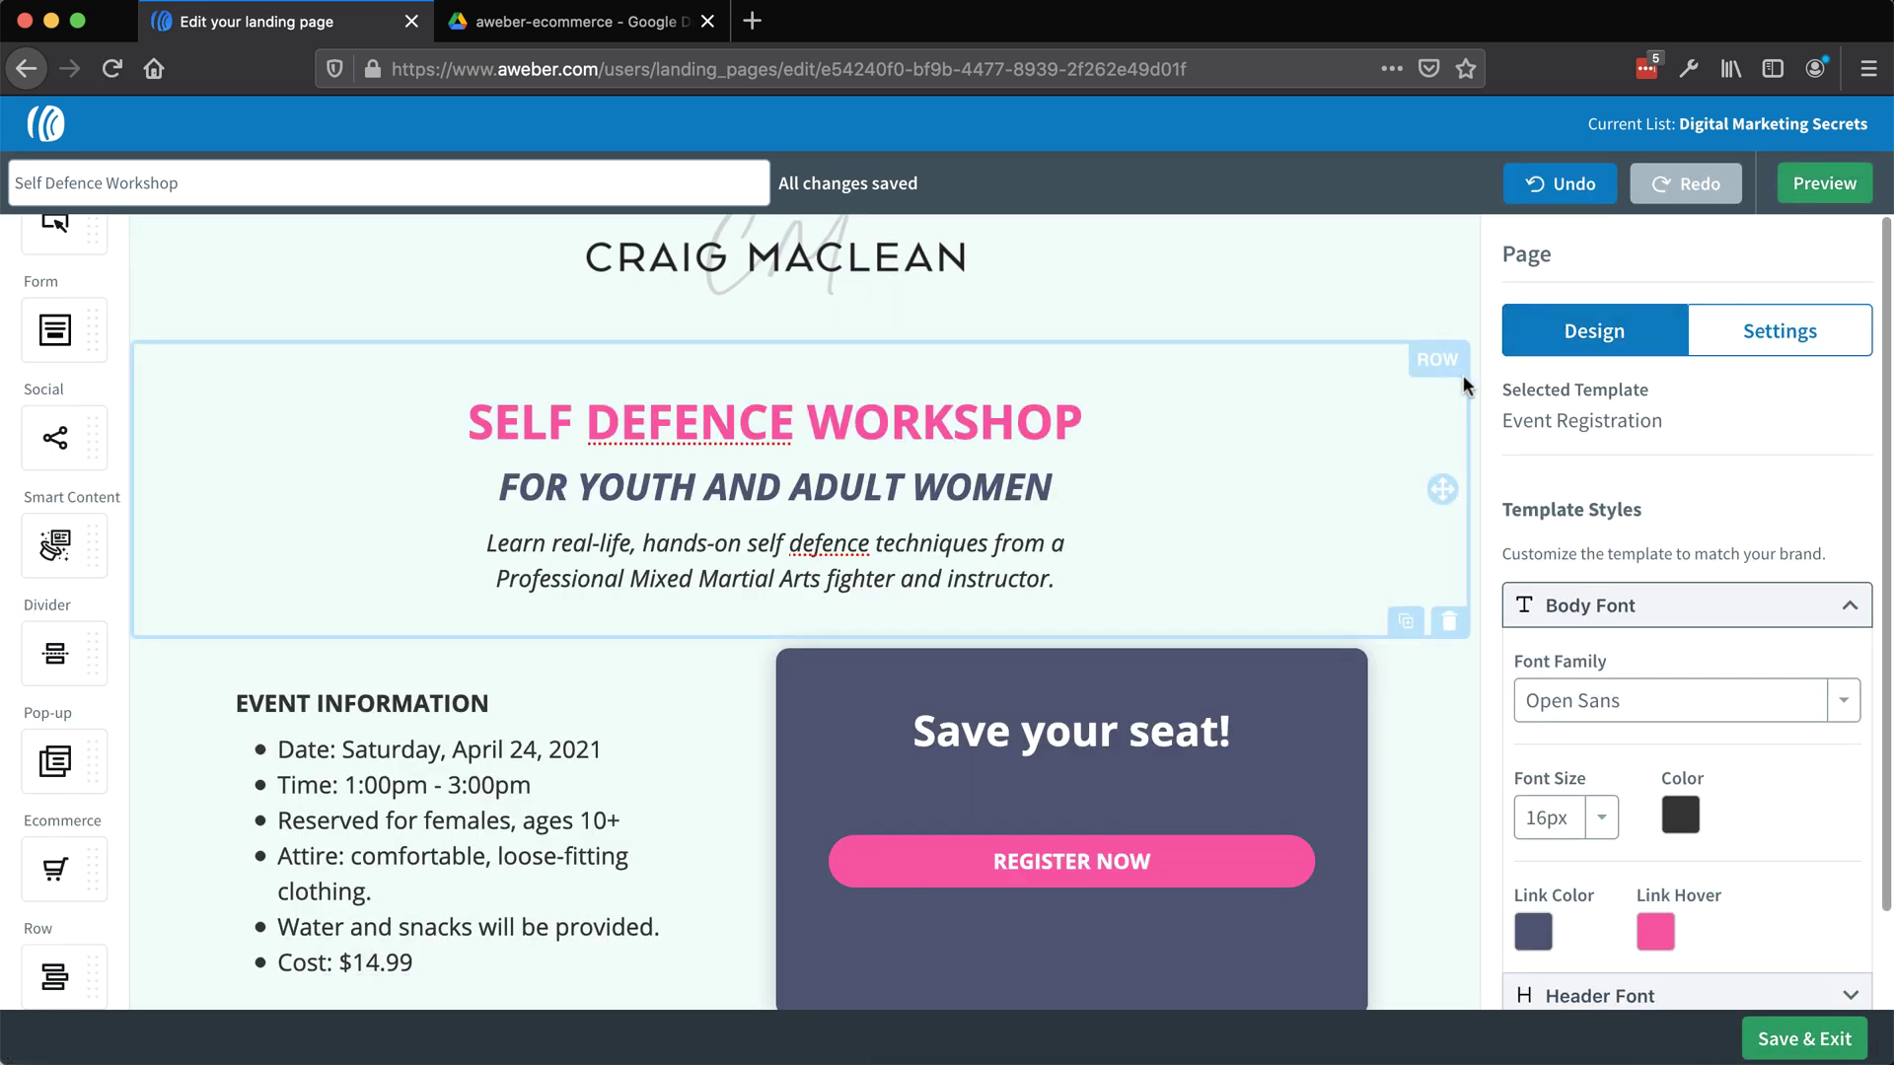
Step: Save and publish the Self Defence Workshop page, then check its live link in a new tab
{"action": "left_click", "coordinate": [1815, 1040]}
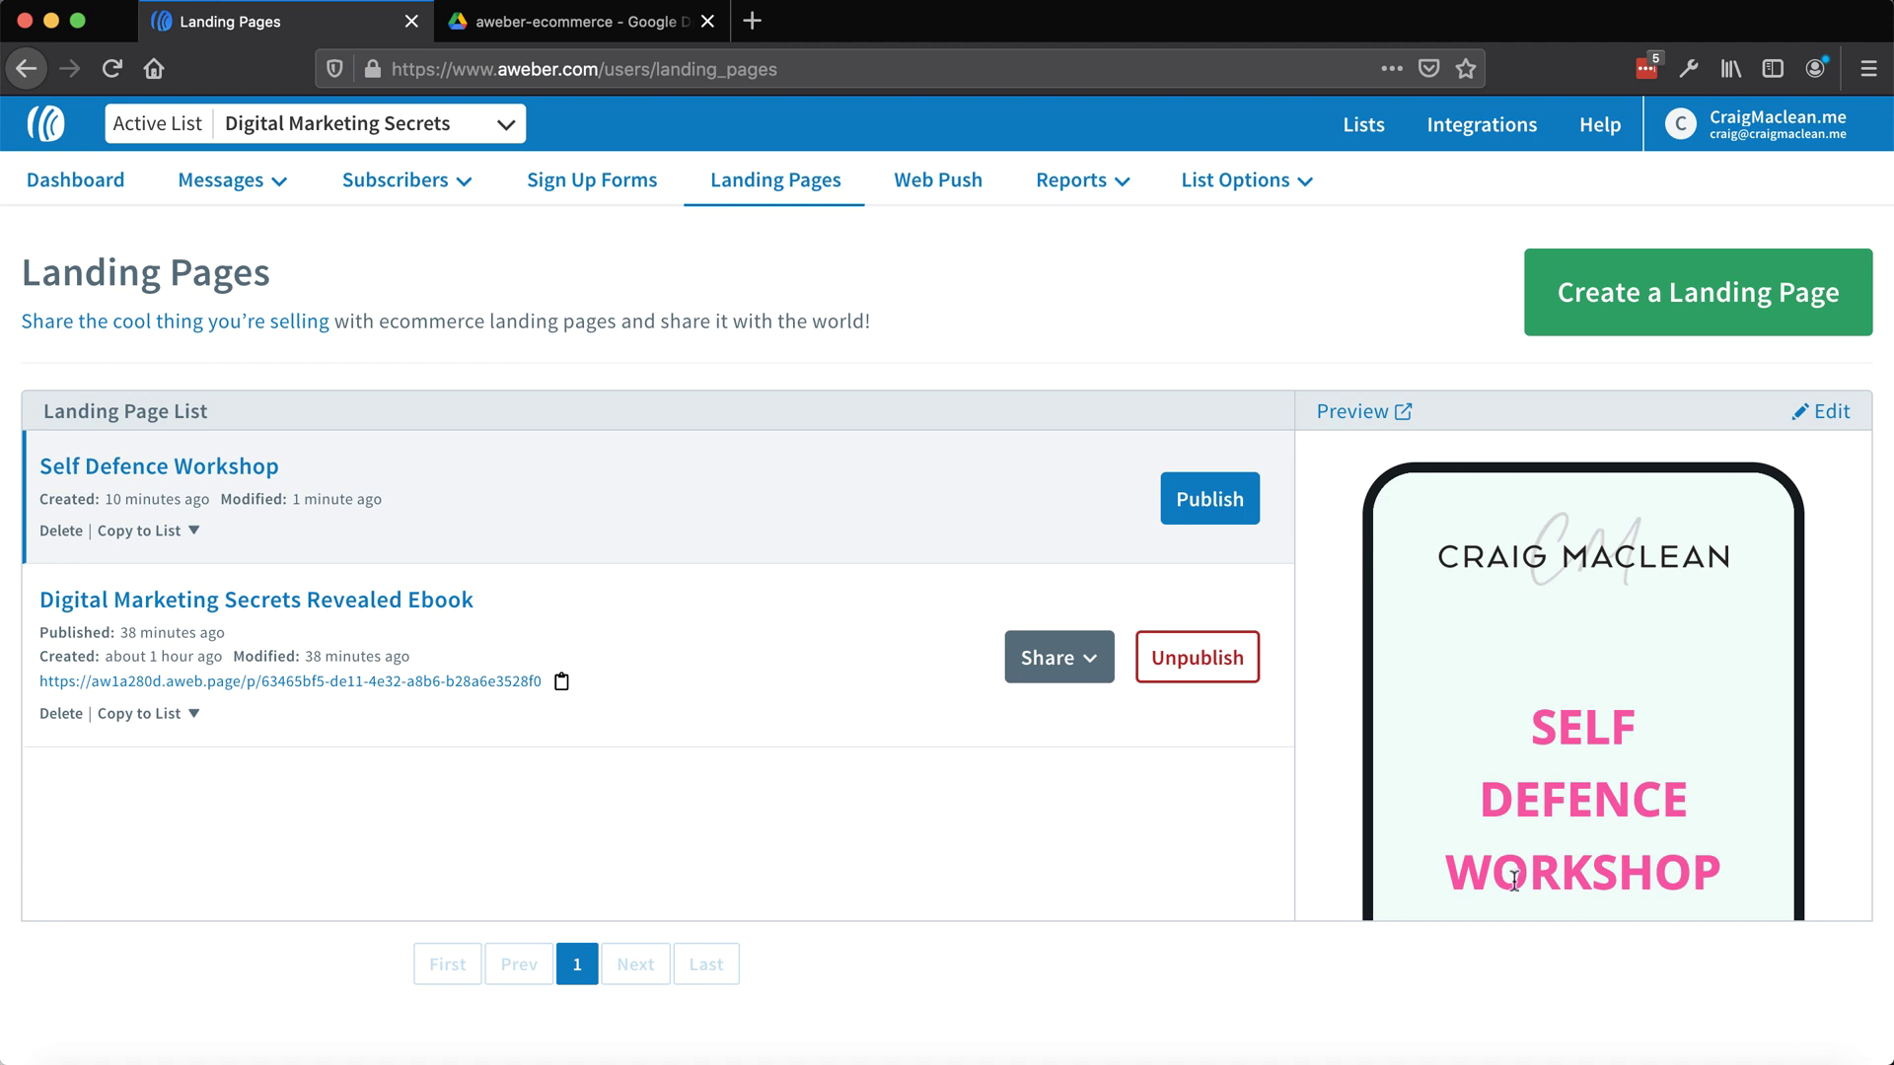
{"action": "left_click", "coordinate": [1220, 526]}
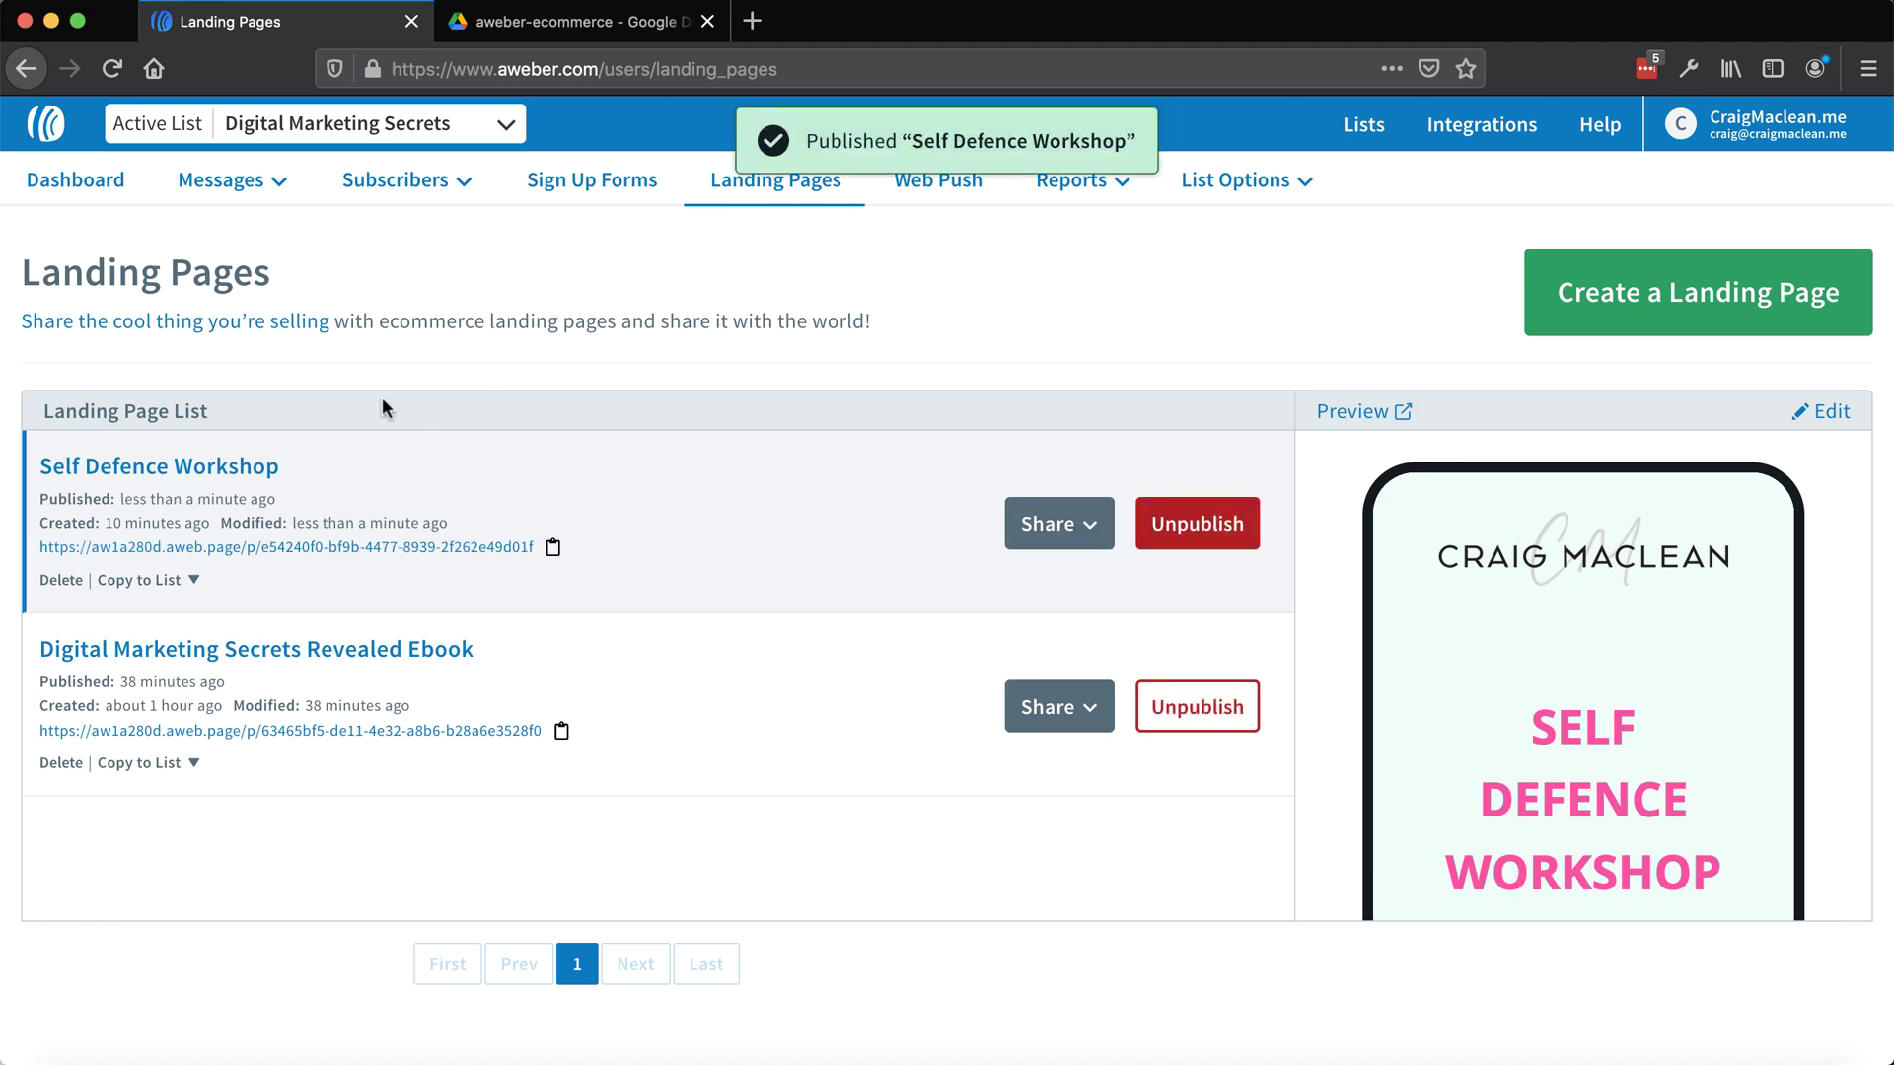
{"action": "left_click", "coordinate": [375, 550]}
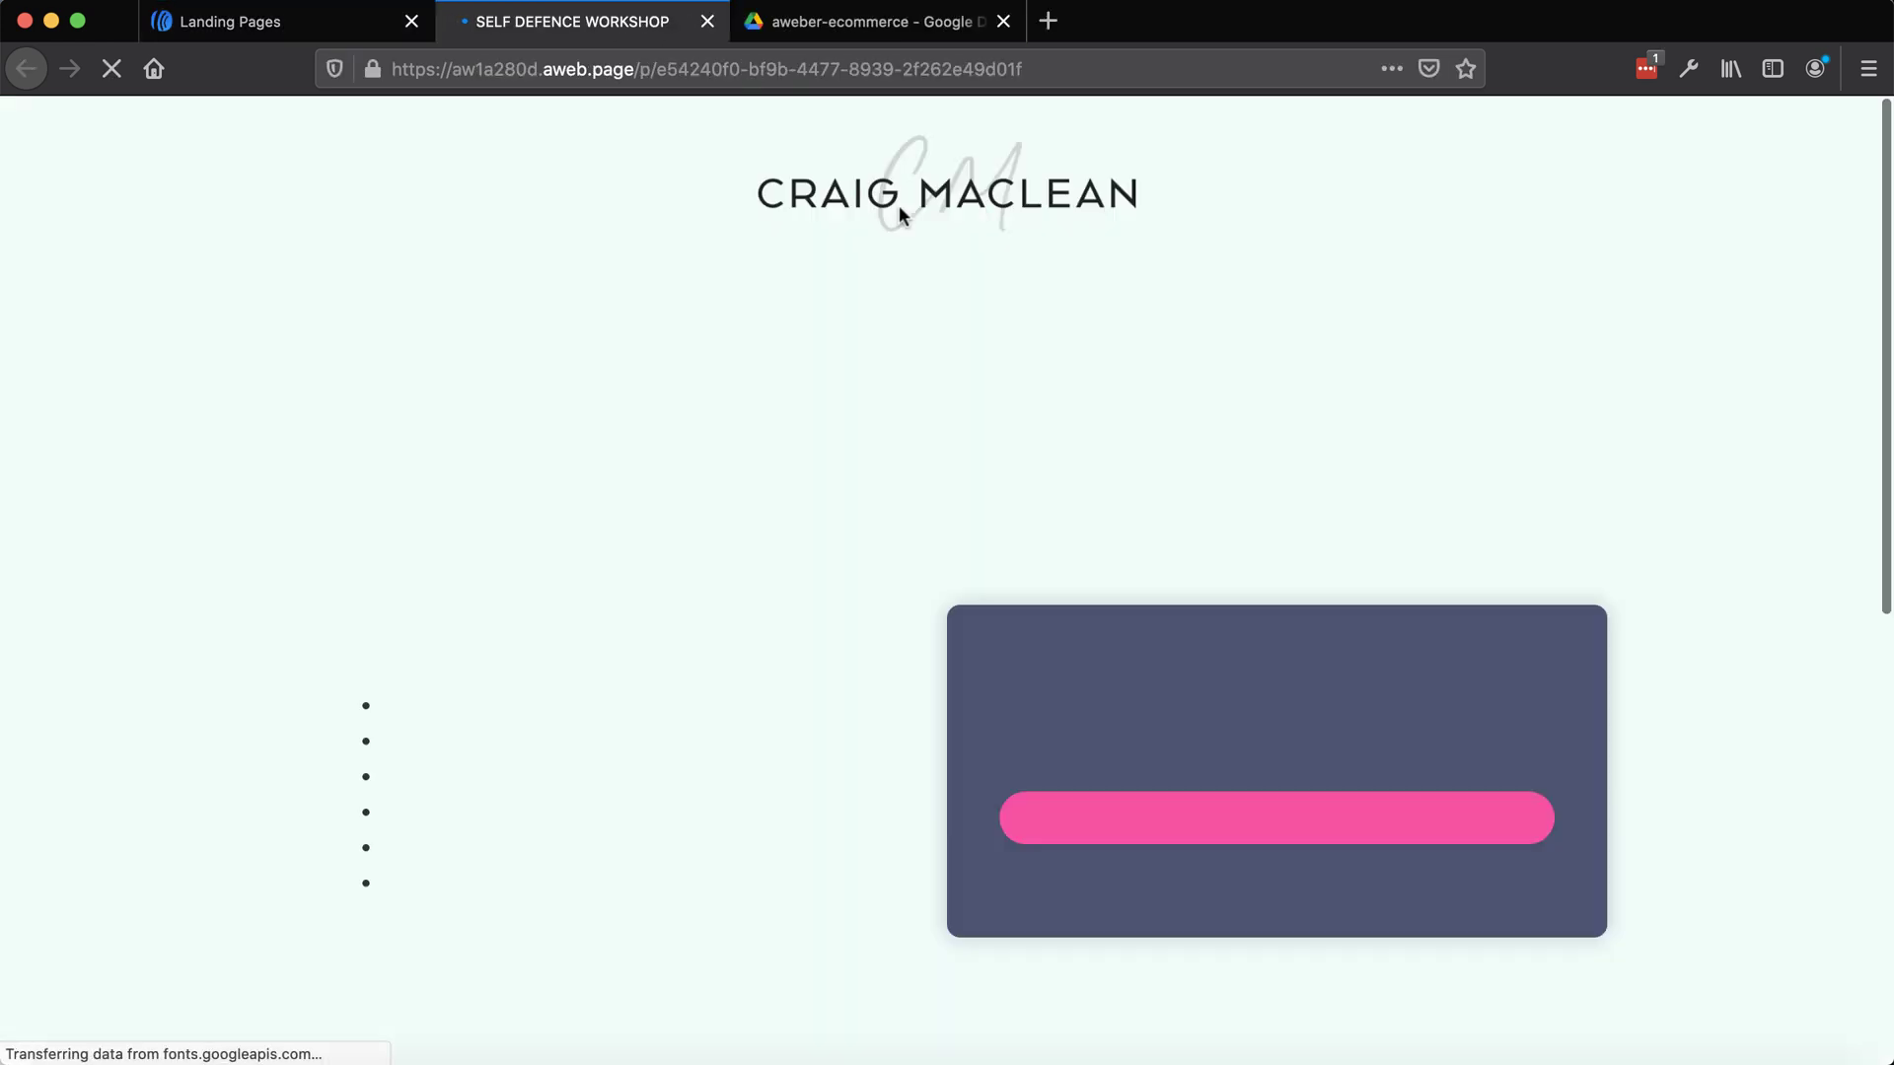
{"action": "scroll", "coordinate": [902, 217], "scroll_direction": "down", "scroll_amount": 7}
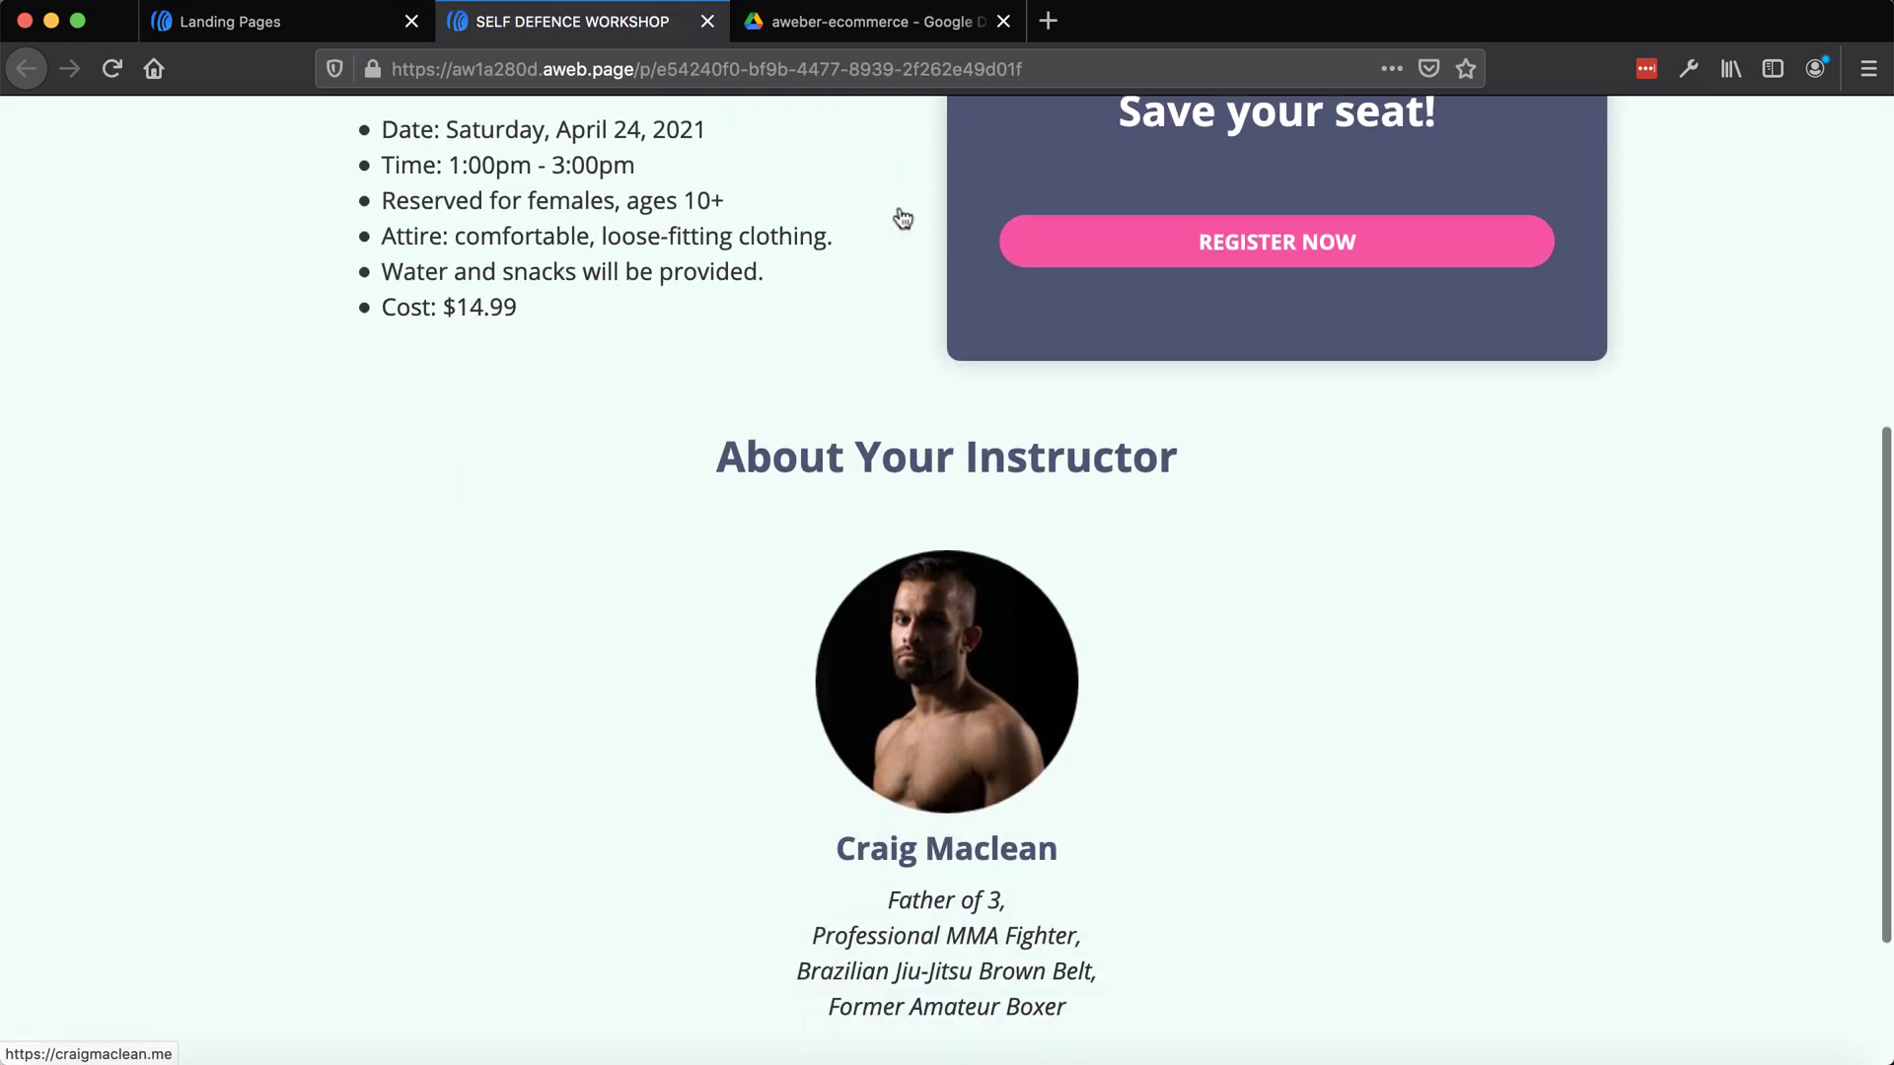
{"action": "scroll", "coordinate": [903, 217], "scroll_direction": "up", "scroll_amount": 7}
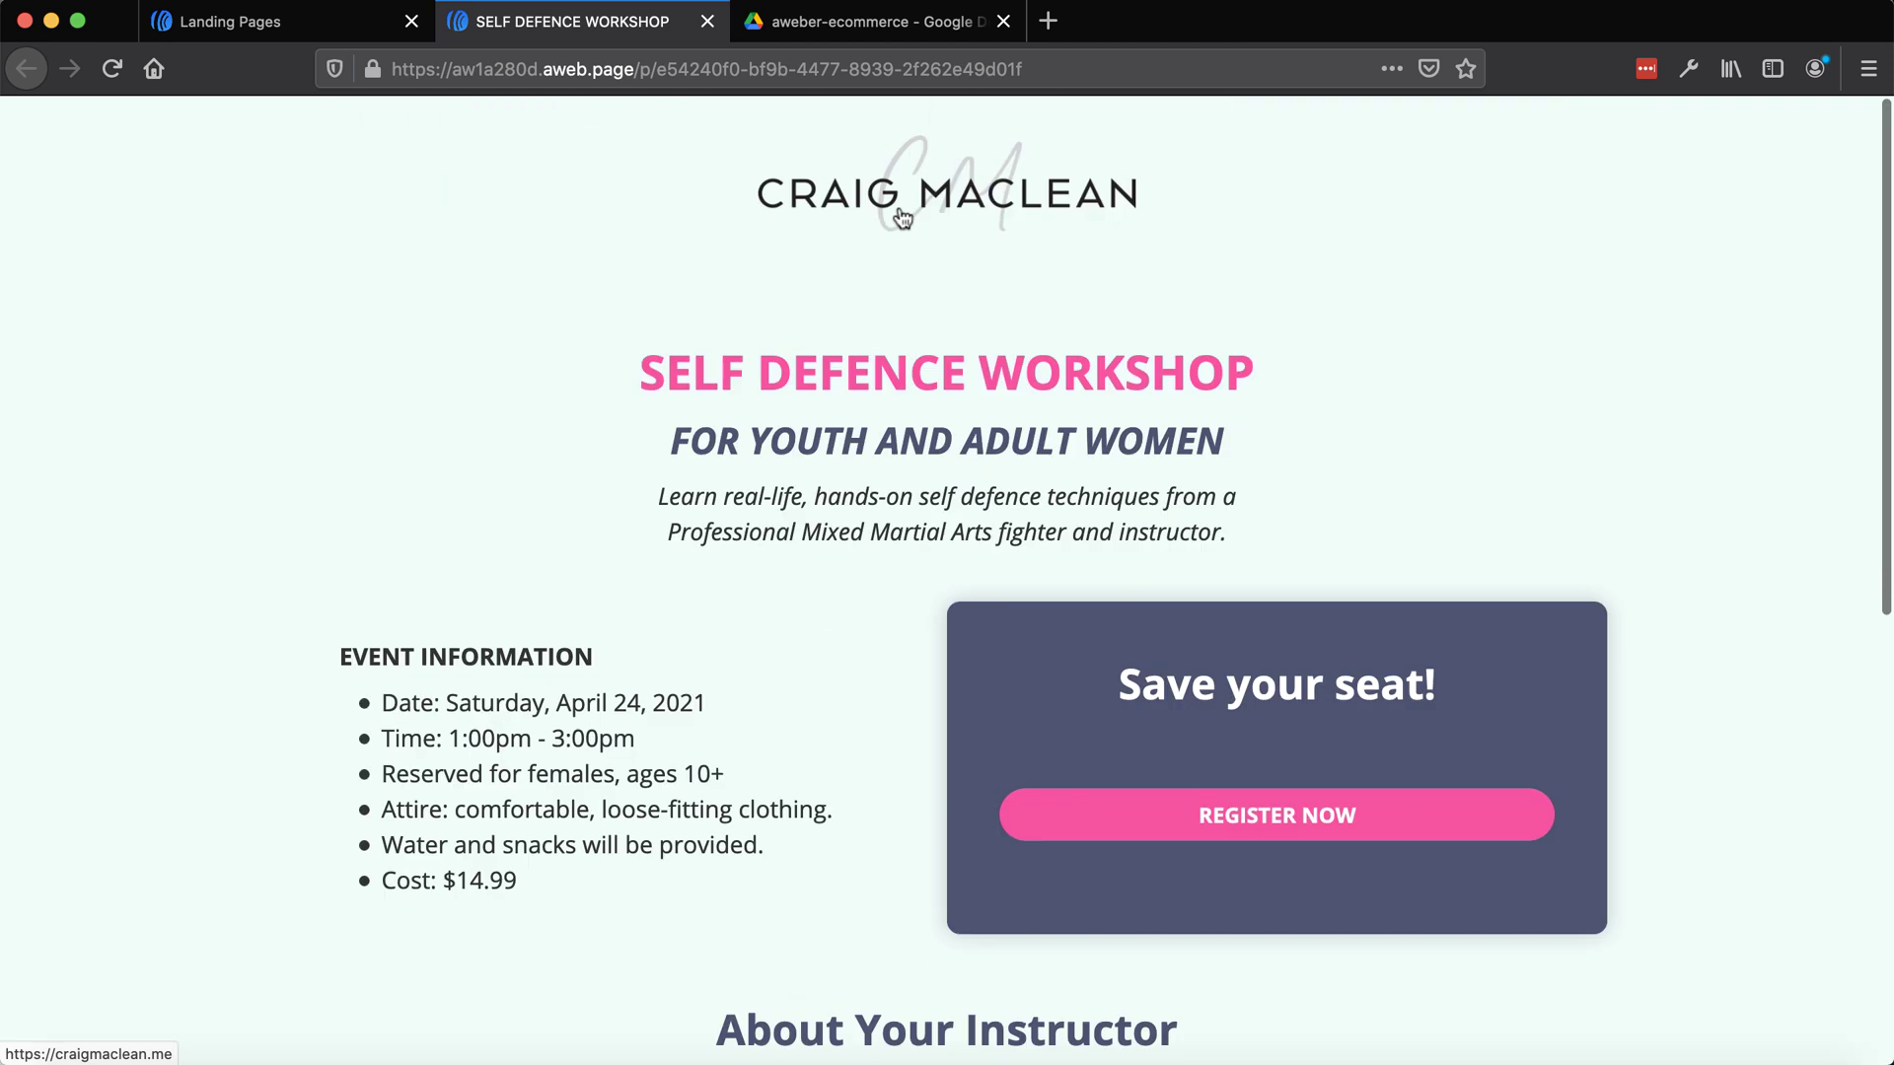
{"action": "left_click", "coordinate": [509, 74]}
{"action": "left_click", "coordinate": [170, 209]}
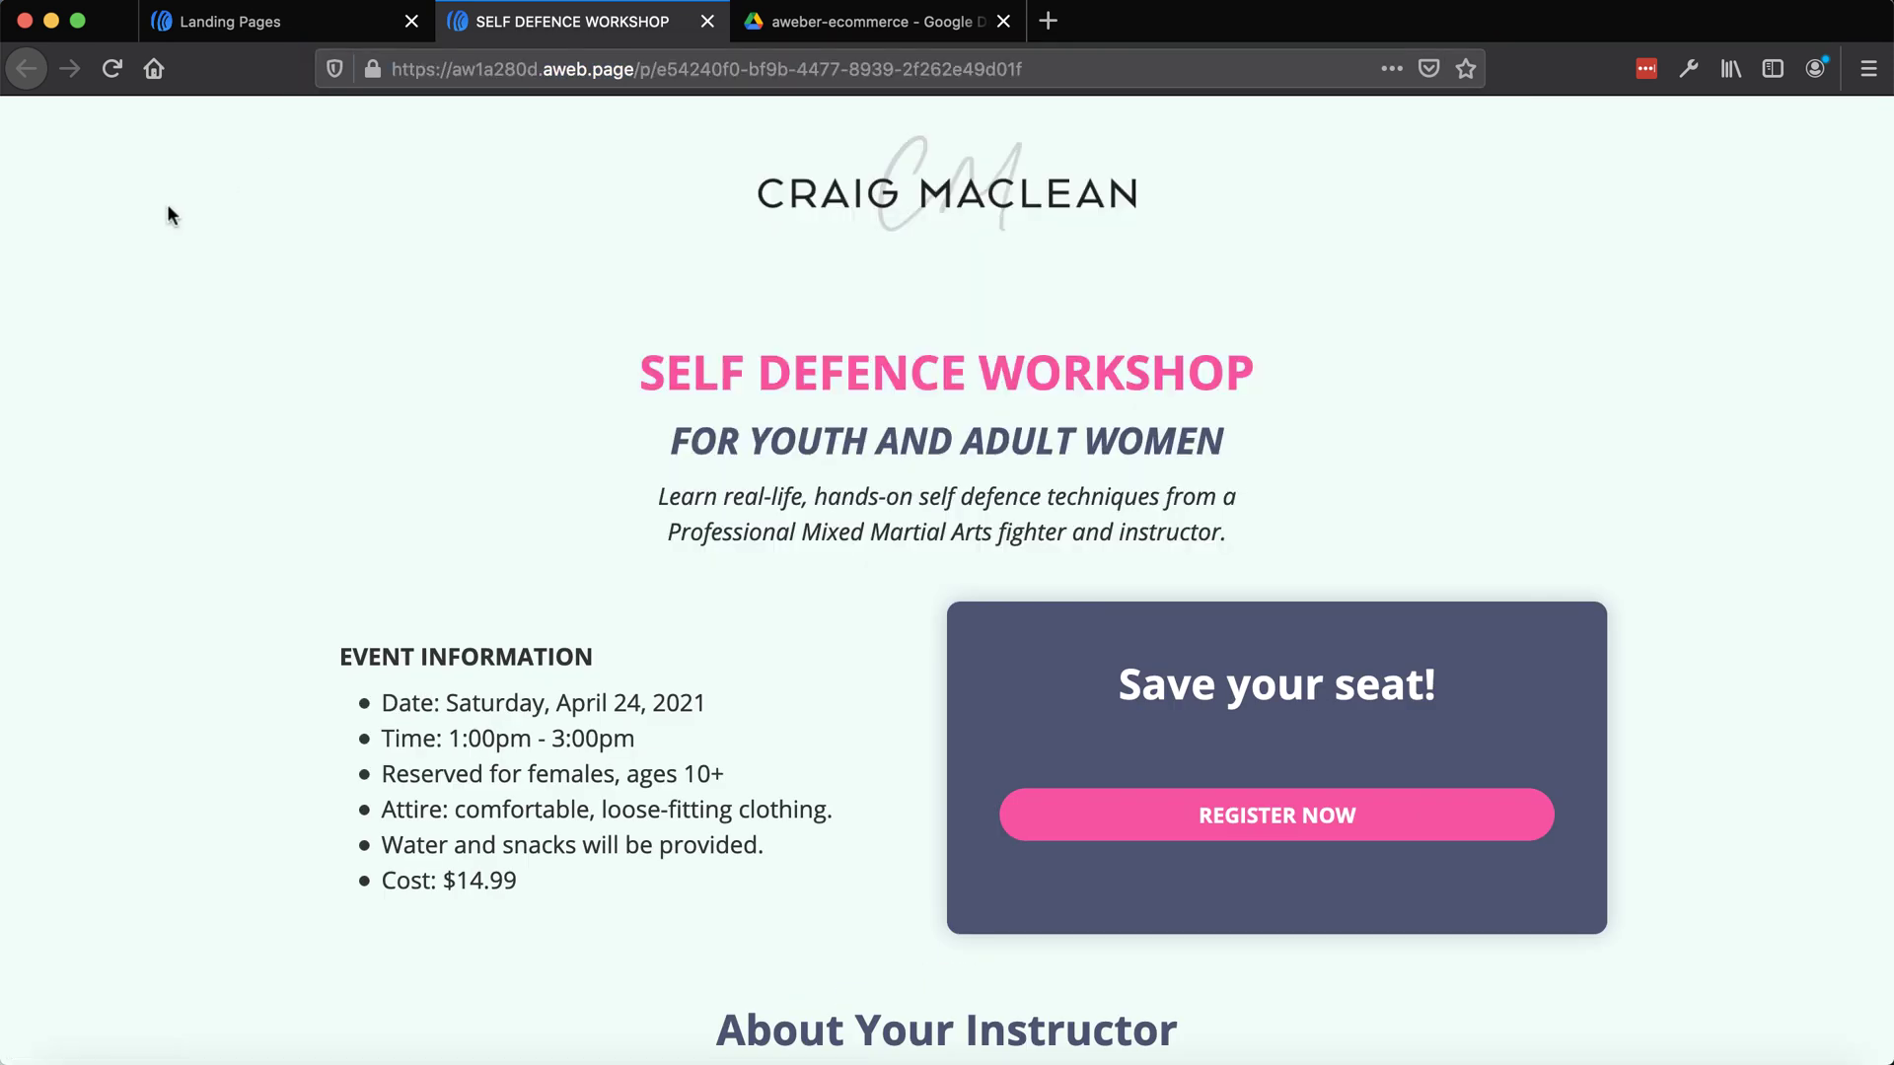
{"action": "left_click", "coordinate": [707, 20]}
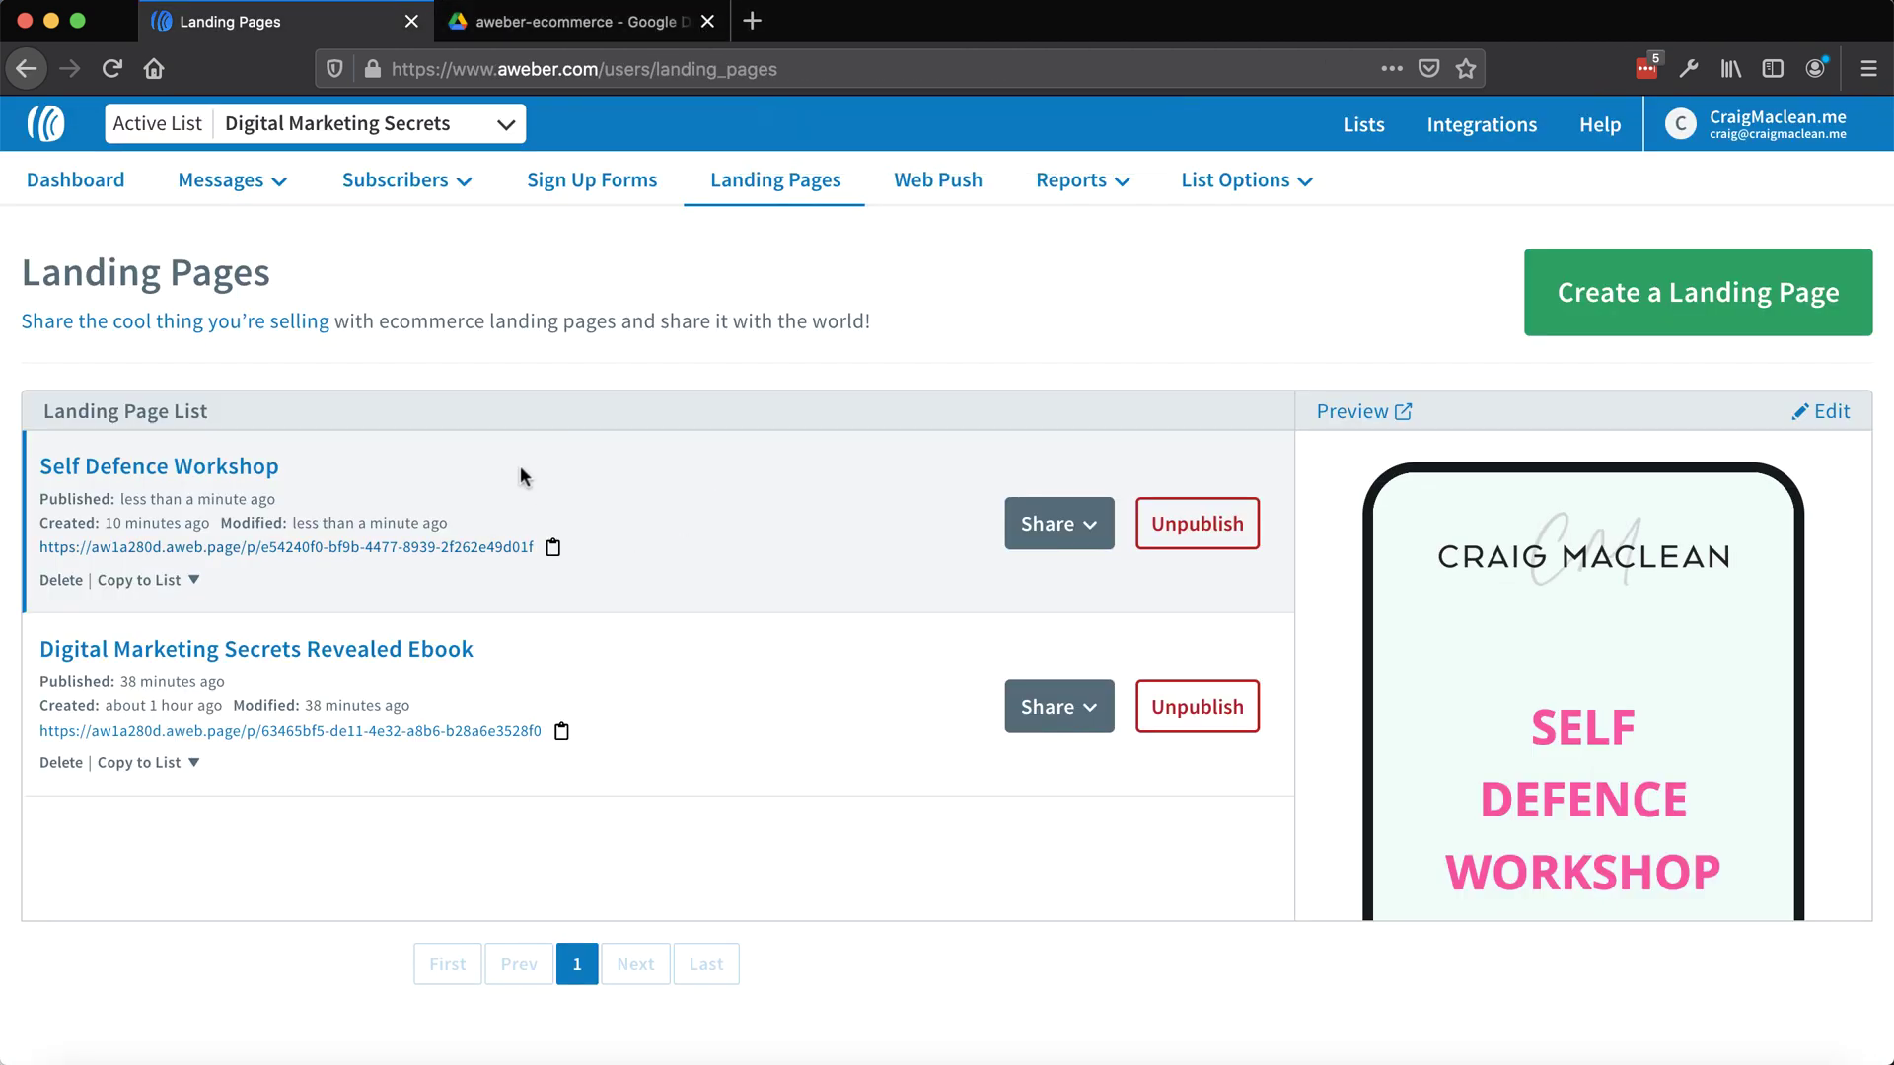
Step: Create a blank campaign named 'Self Defence Workshop - Registered' from the Campaigns list
{"action": "mouse_move", "coordinate": [237, 189]}
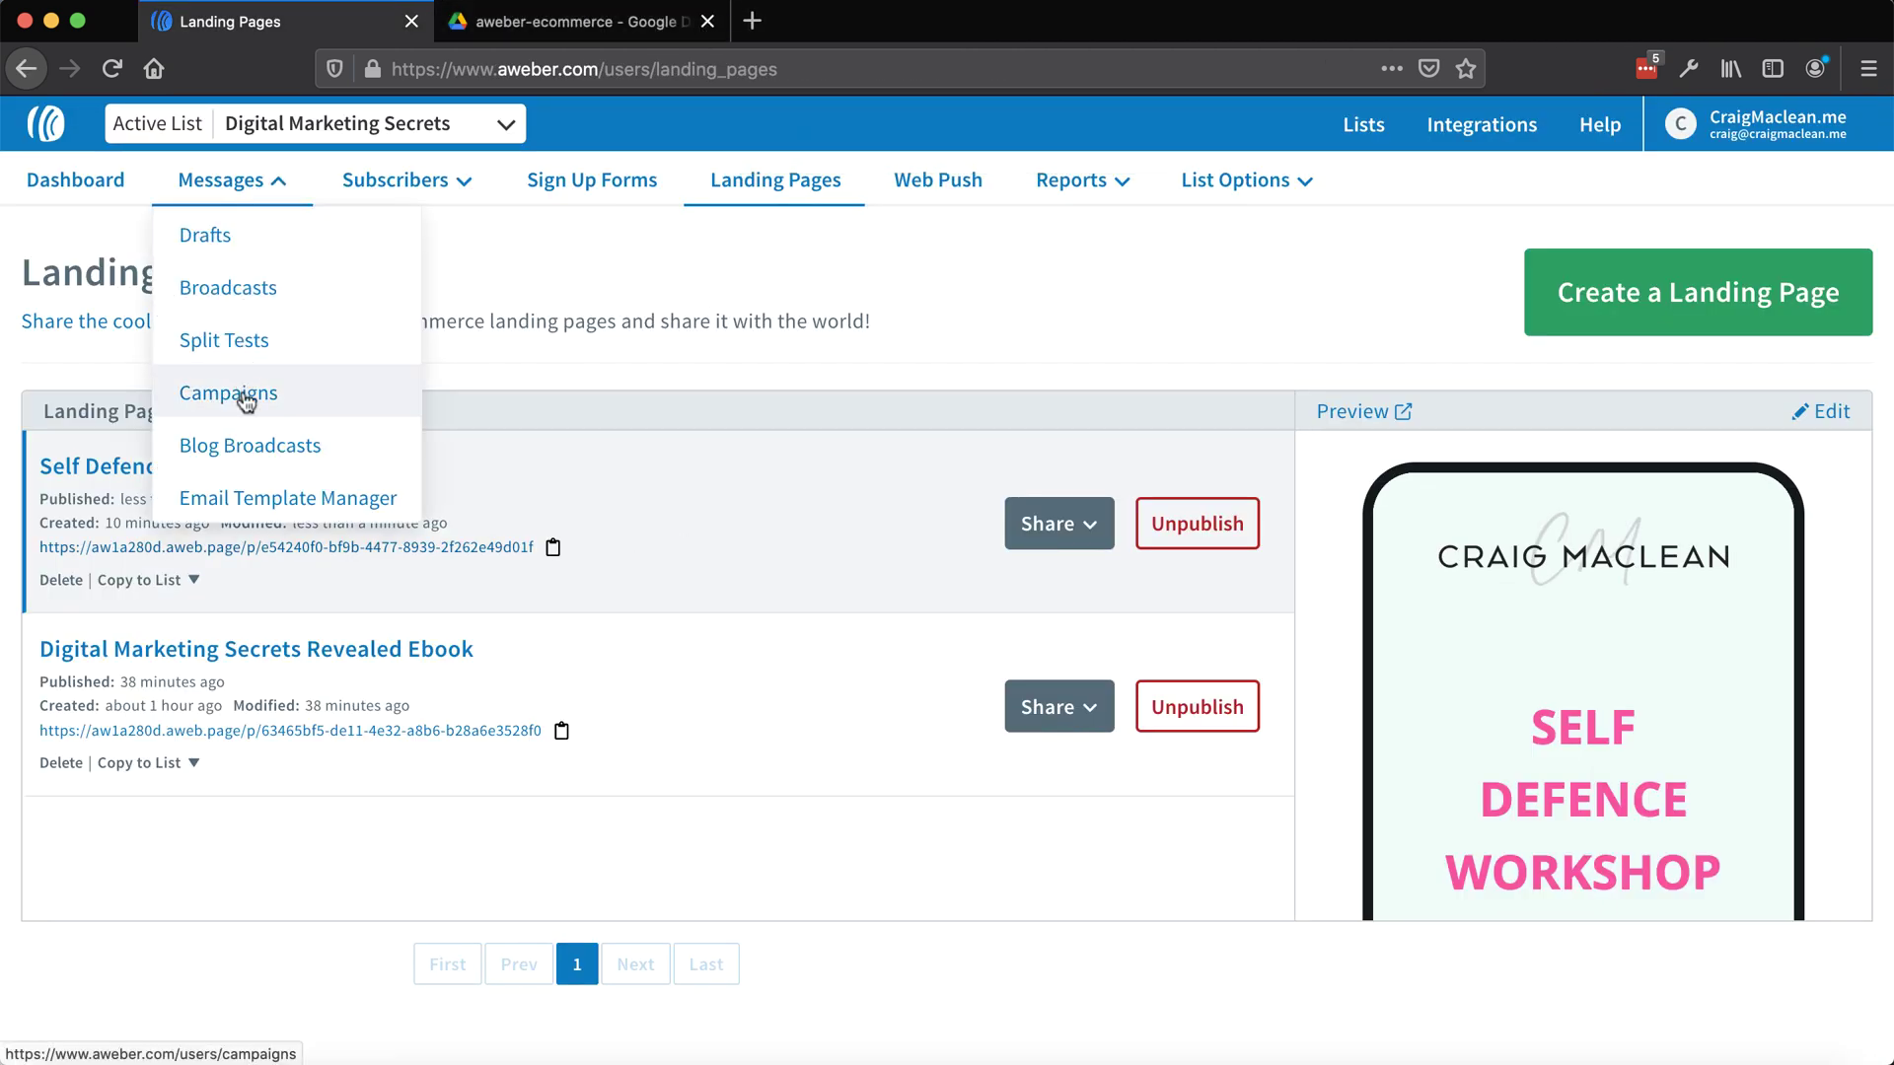
{"action": "left_click", "coordinate": [244, 397]}
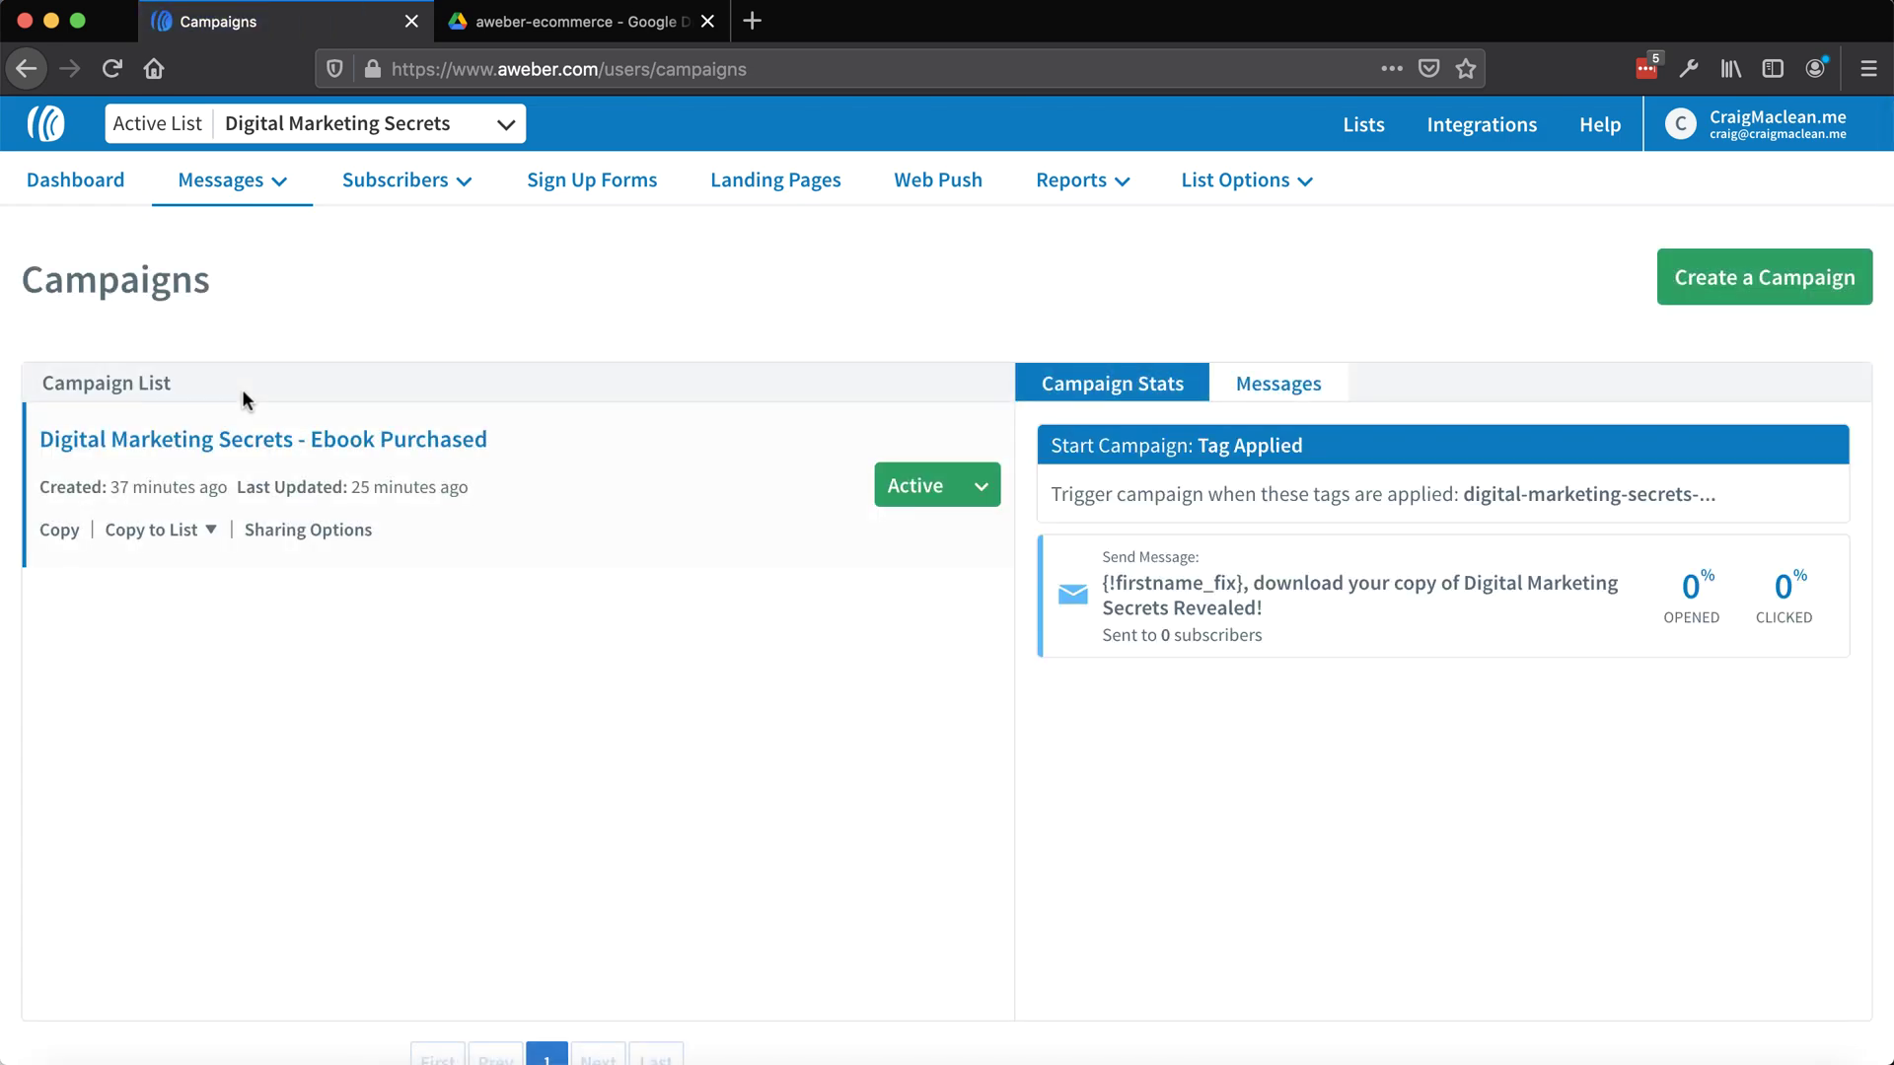
{"action": "left_click", "coordinate": [1729, 291]}
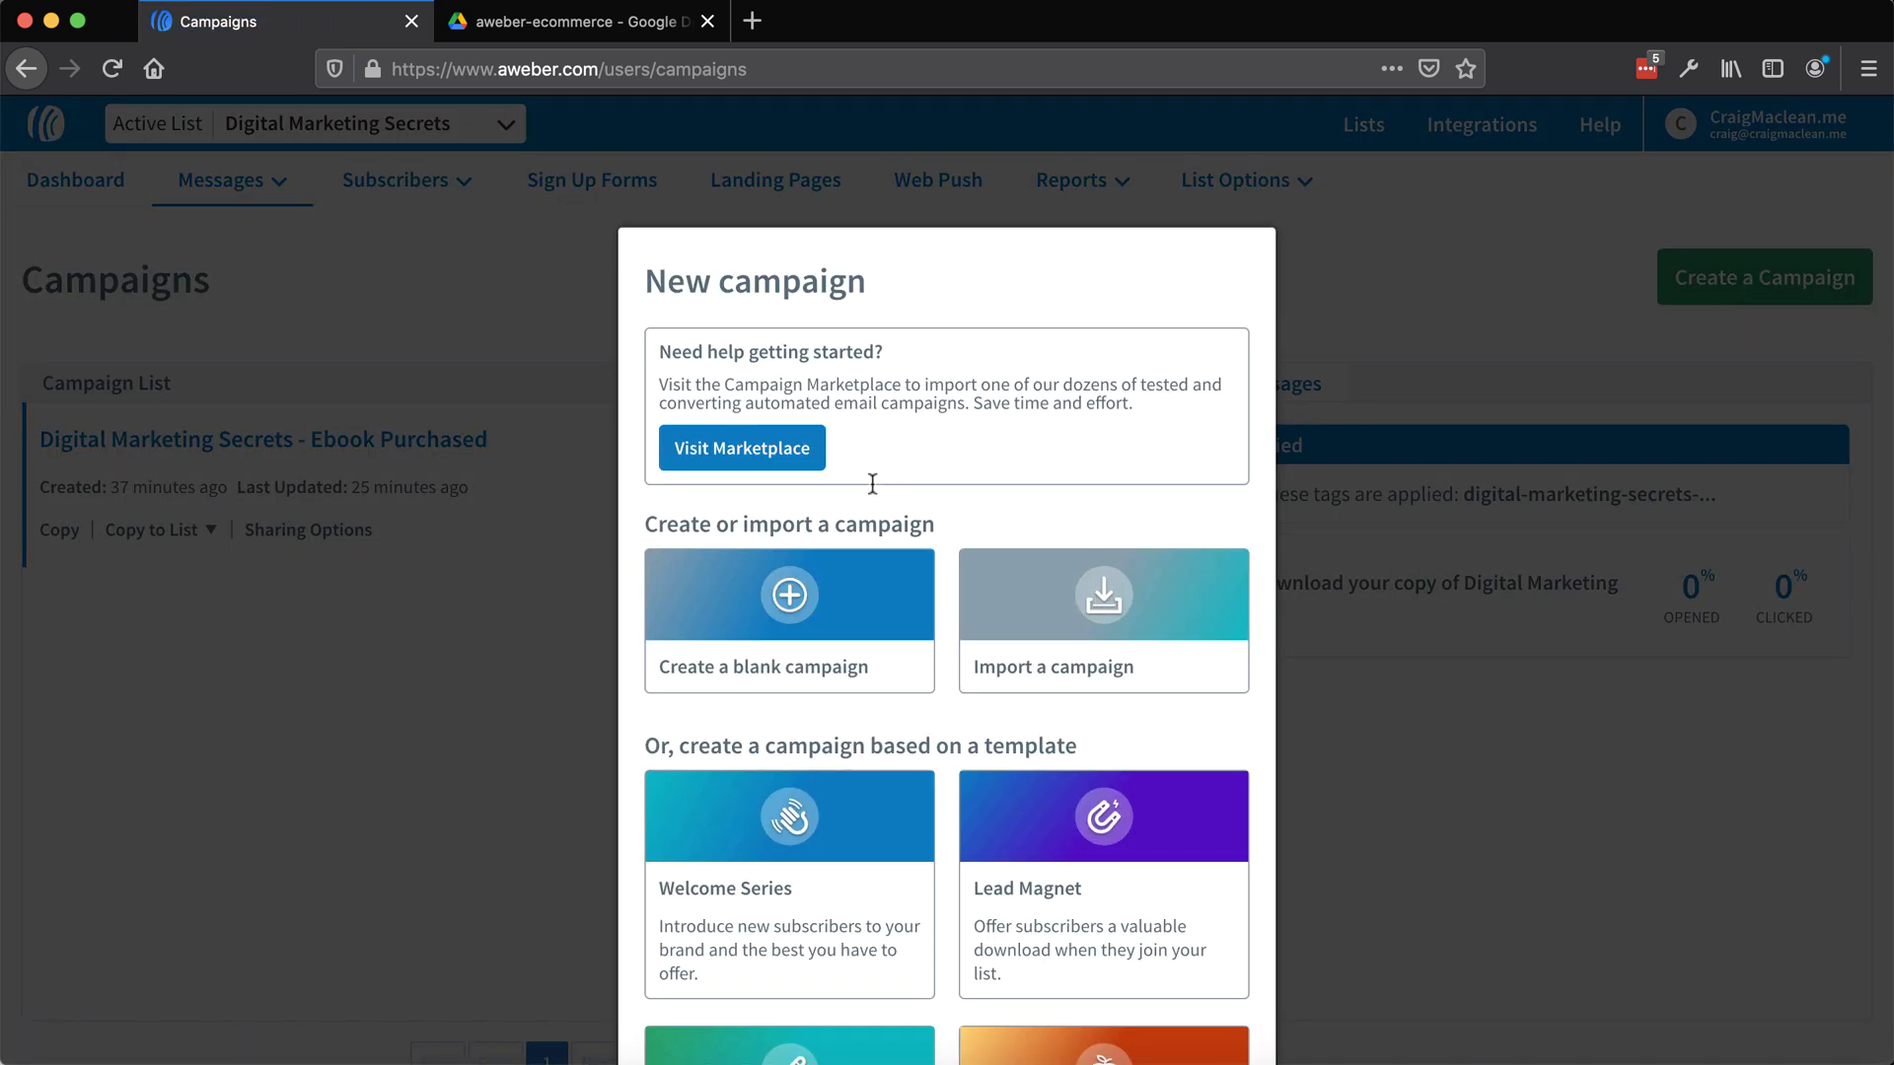
{"action": "left_click", "coordinate": [857, 594]}
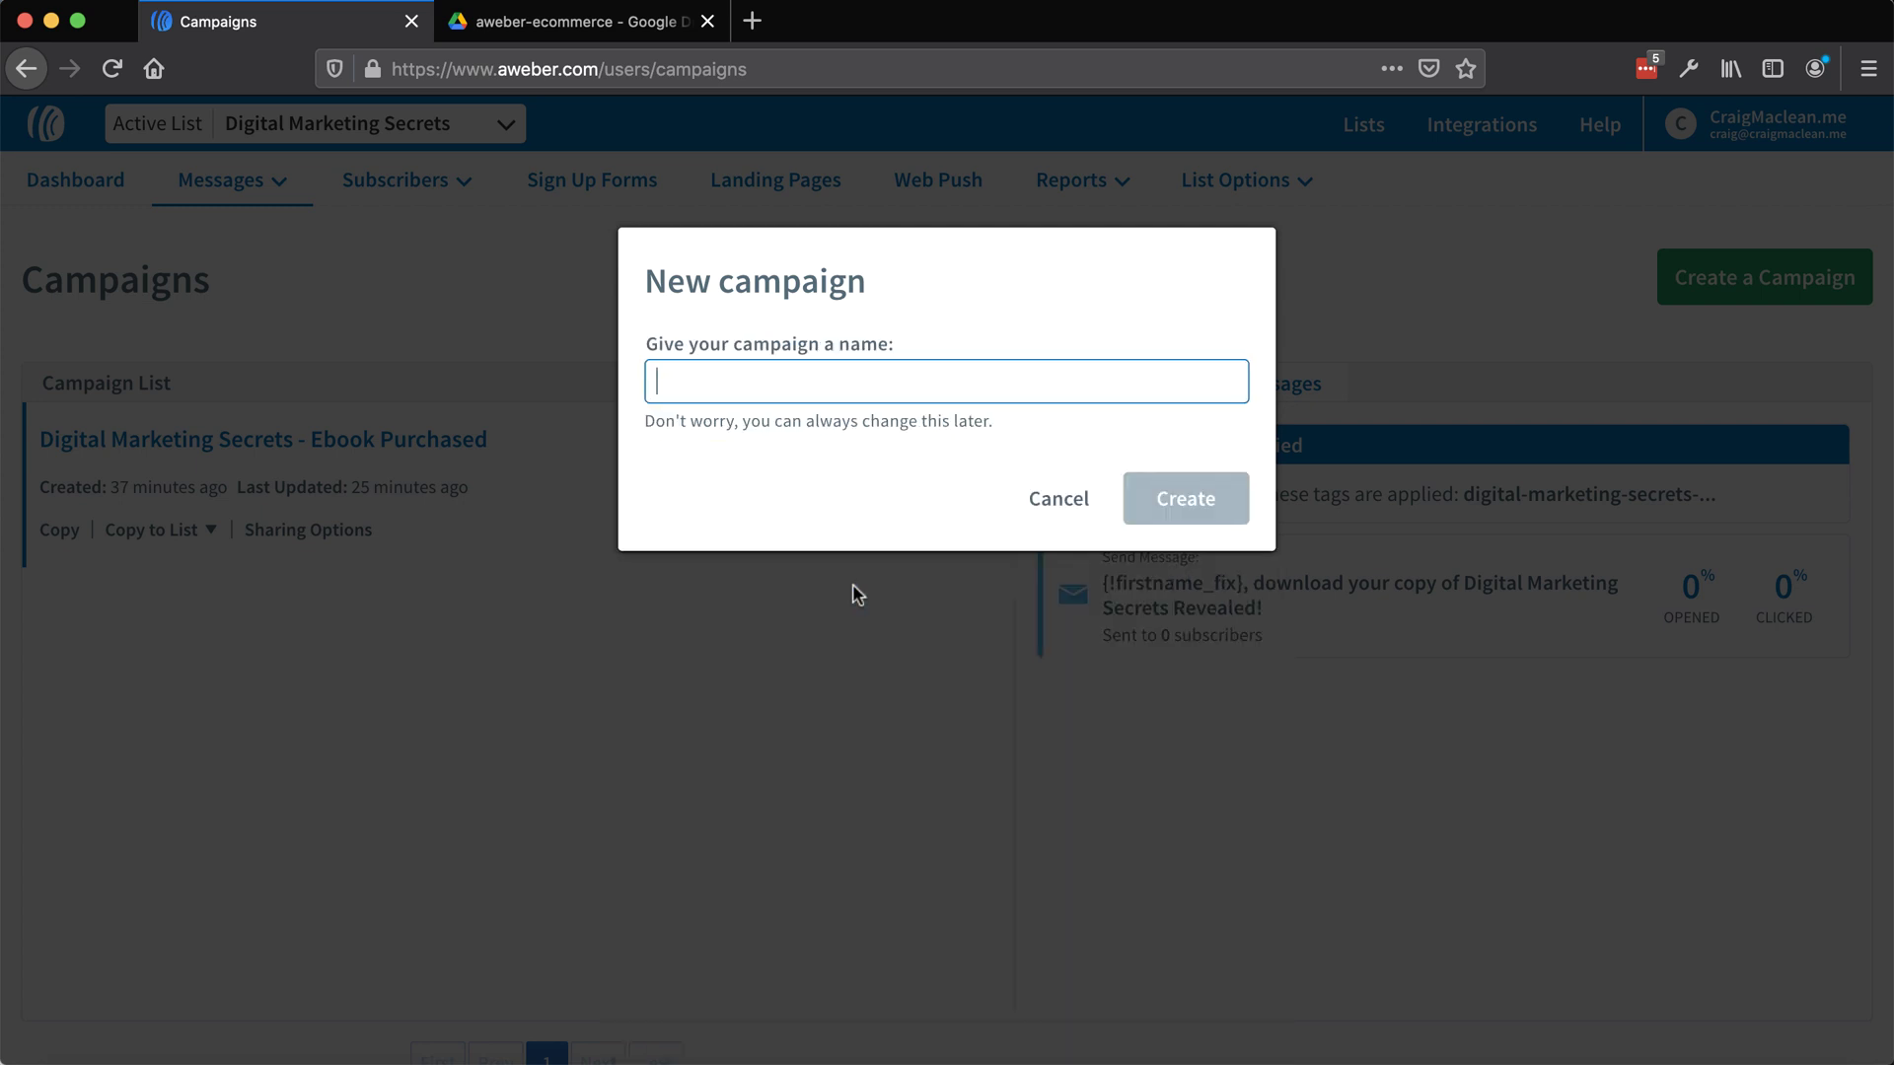
{"action": "type", "text": "Self Defence Works"}
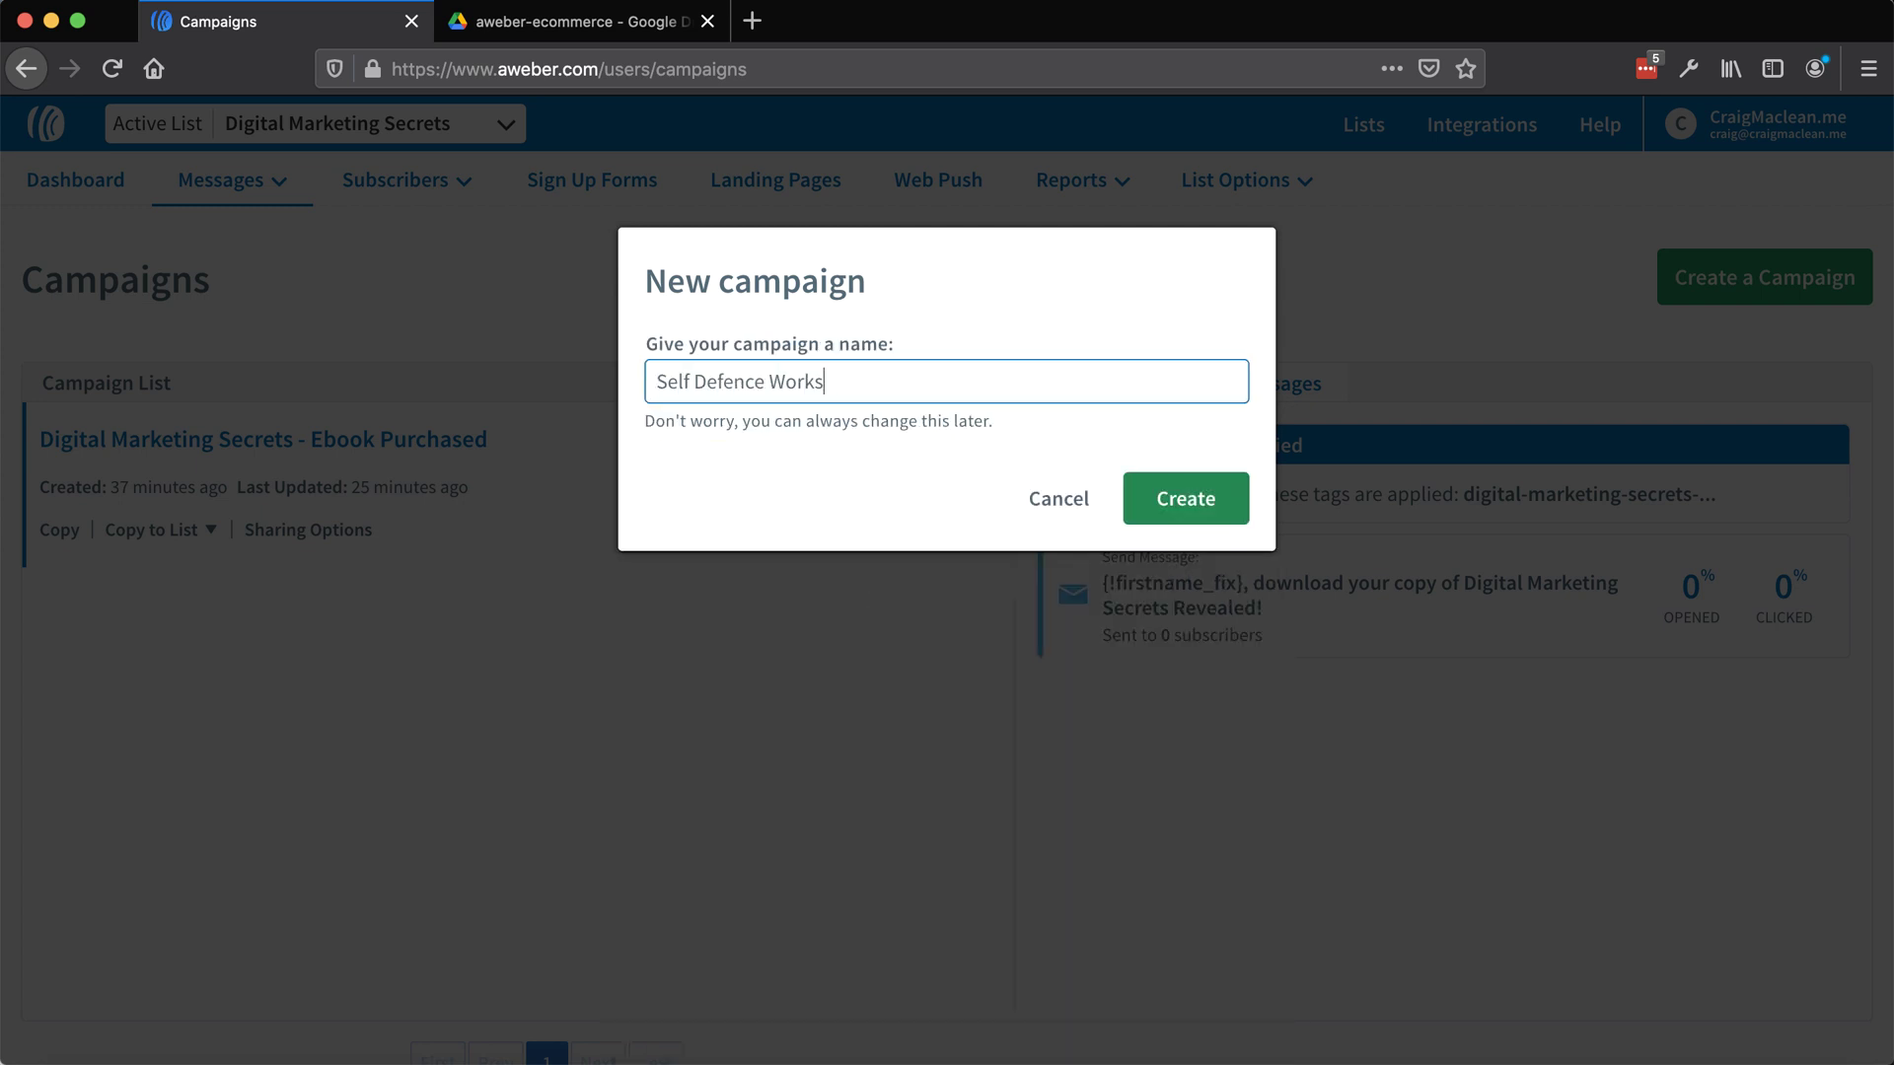
{"action": "type", "text": "hop - Registered"}
{"action": "left_click", "coordinate": [1188, 499]}
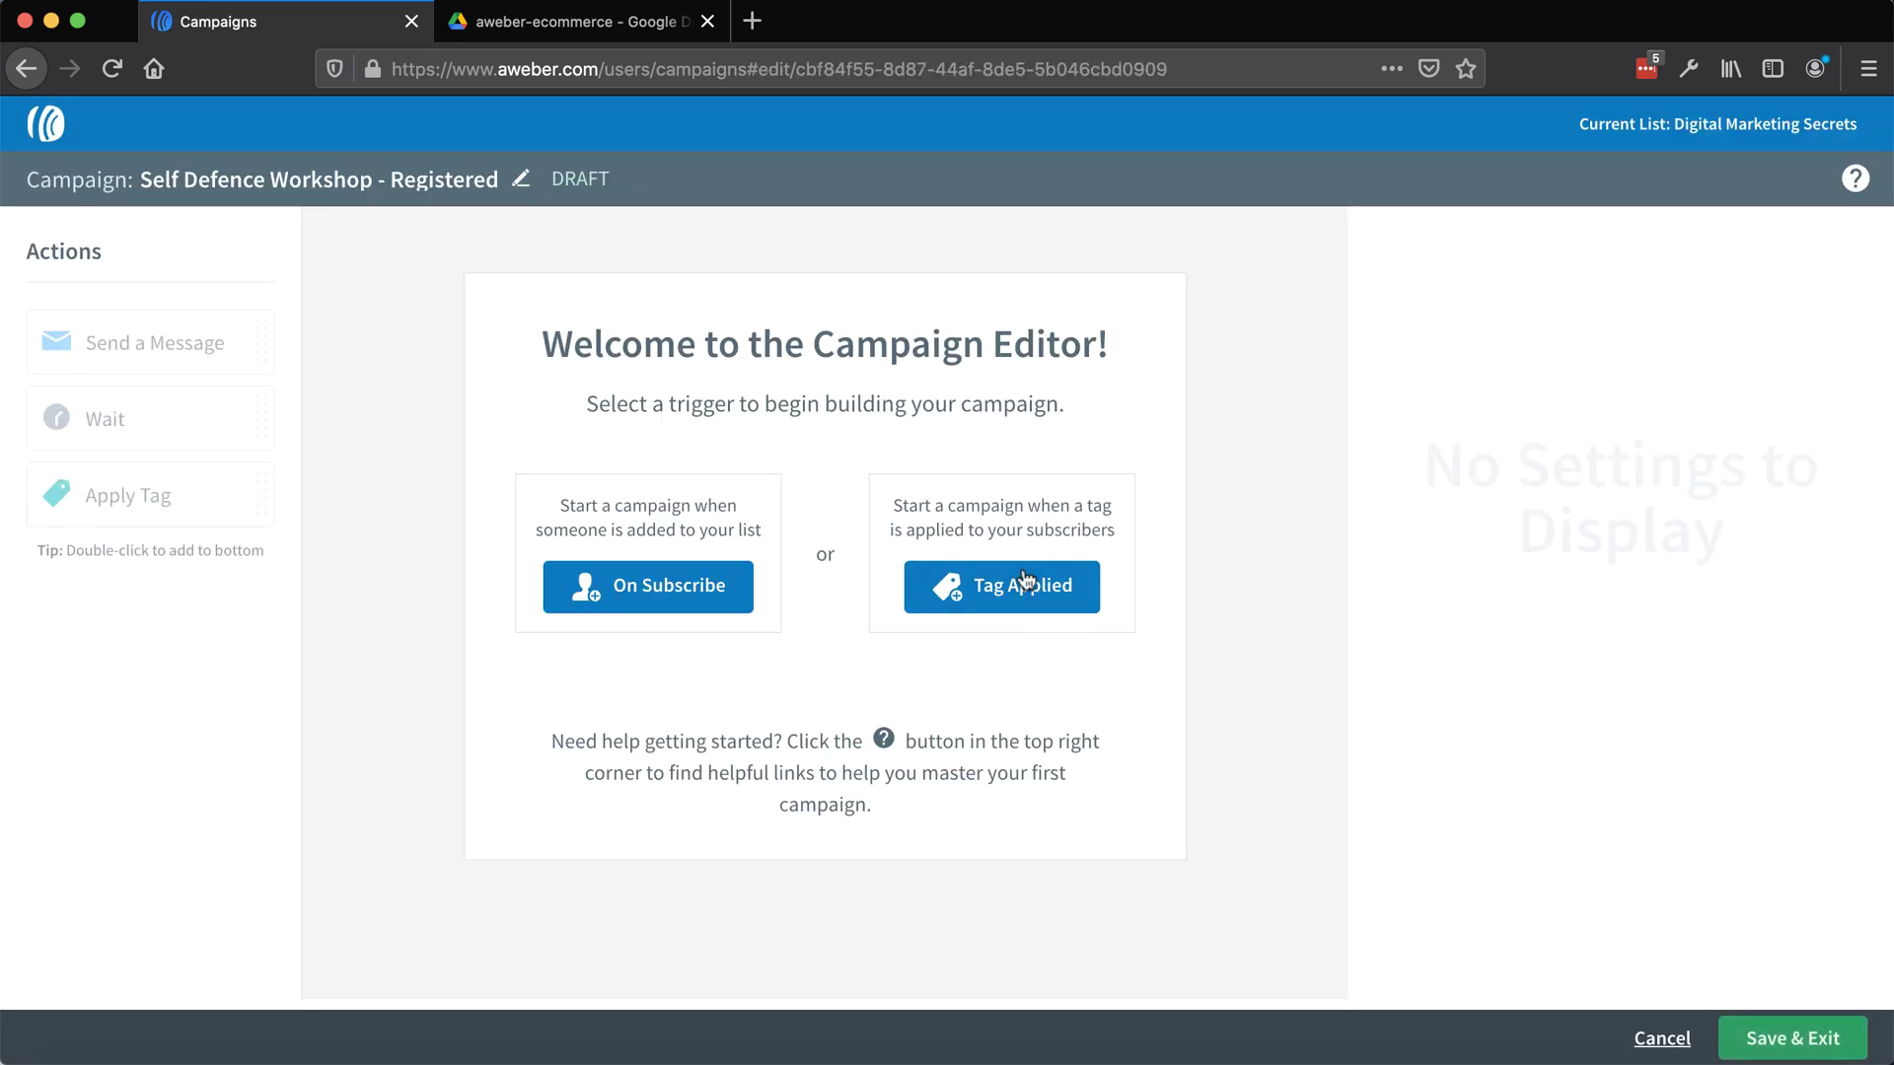
Step: Trigger the campaign on the sd-workshop-purchased tag and add a Send a Message step
{"action": "left_click", "coordinate": [1018, 586]}
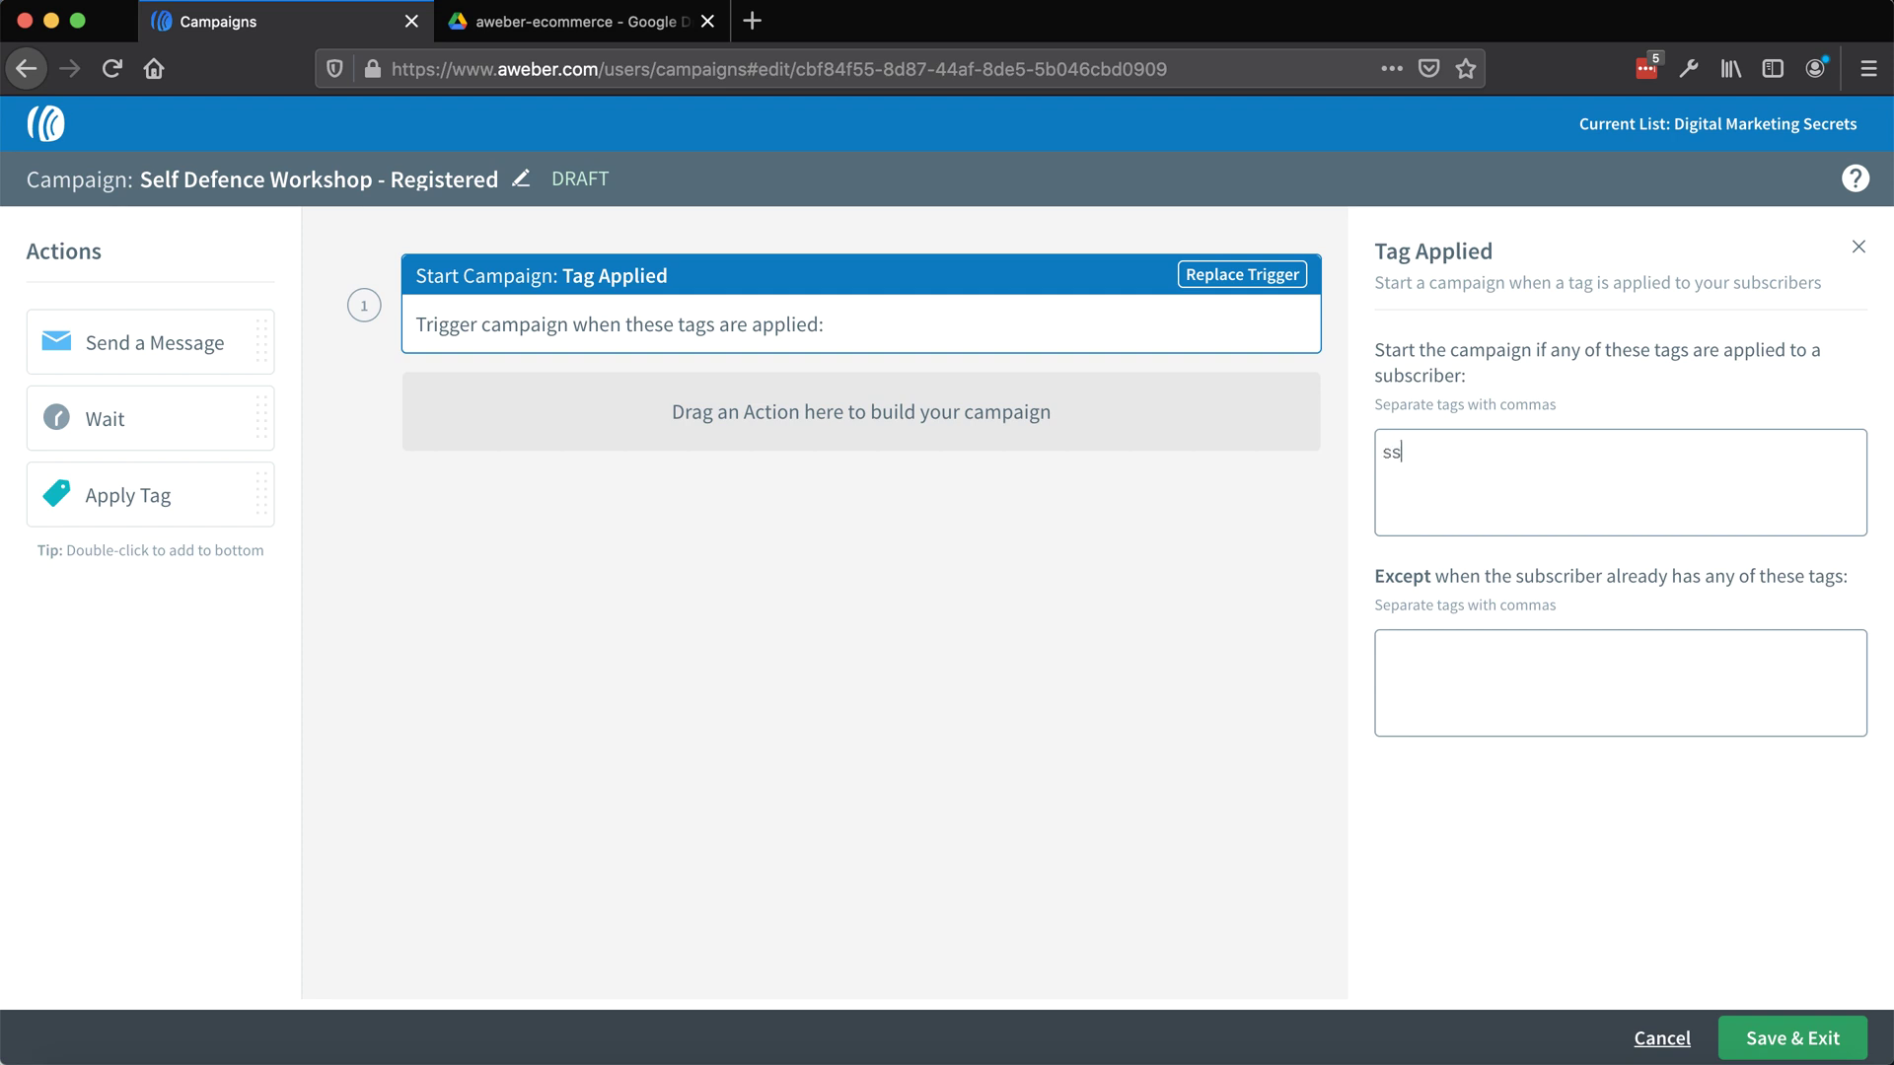
{"action": "type", "text": "sd-workshop-purchased"}
{"action": "key", "text": "Return"}
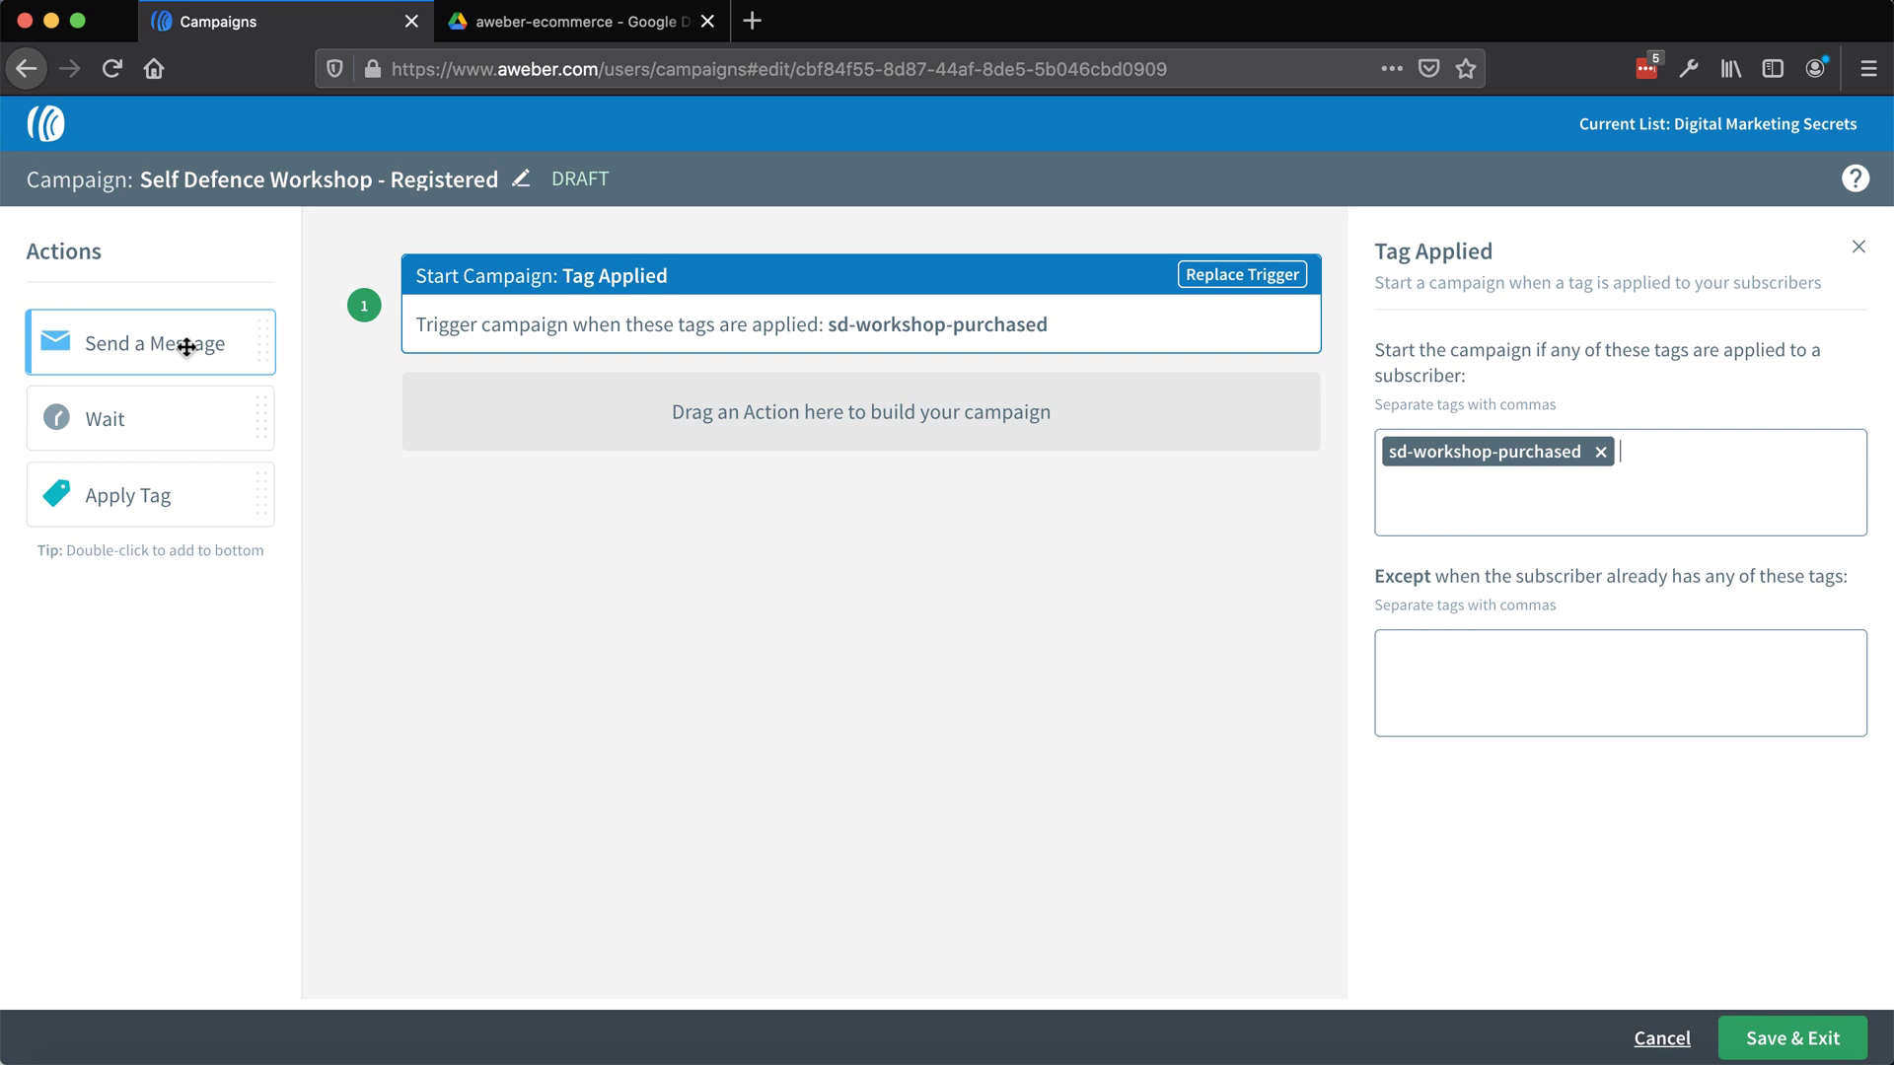
{"action": "left_click_drag", "start_coordinate": [186, 348], "coordinate": [779, 405]}
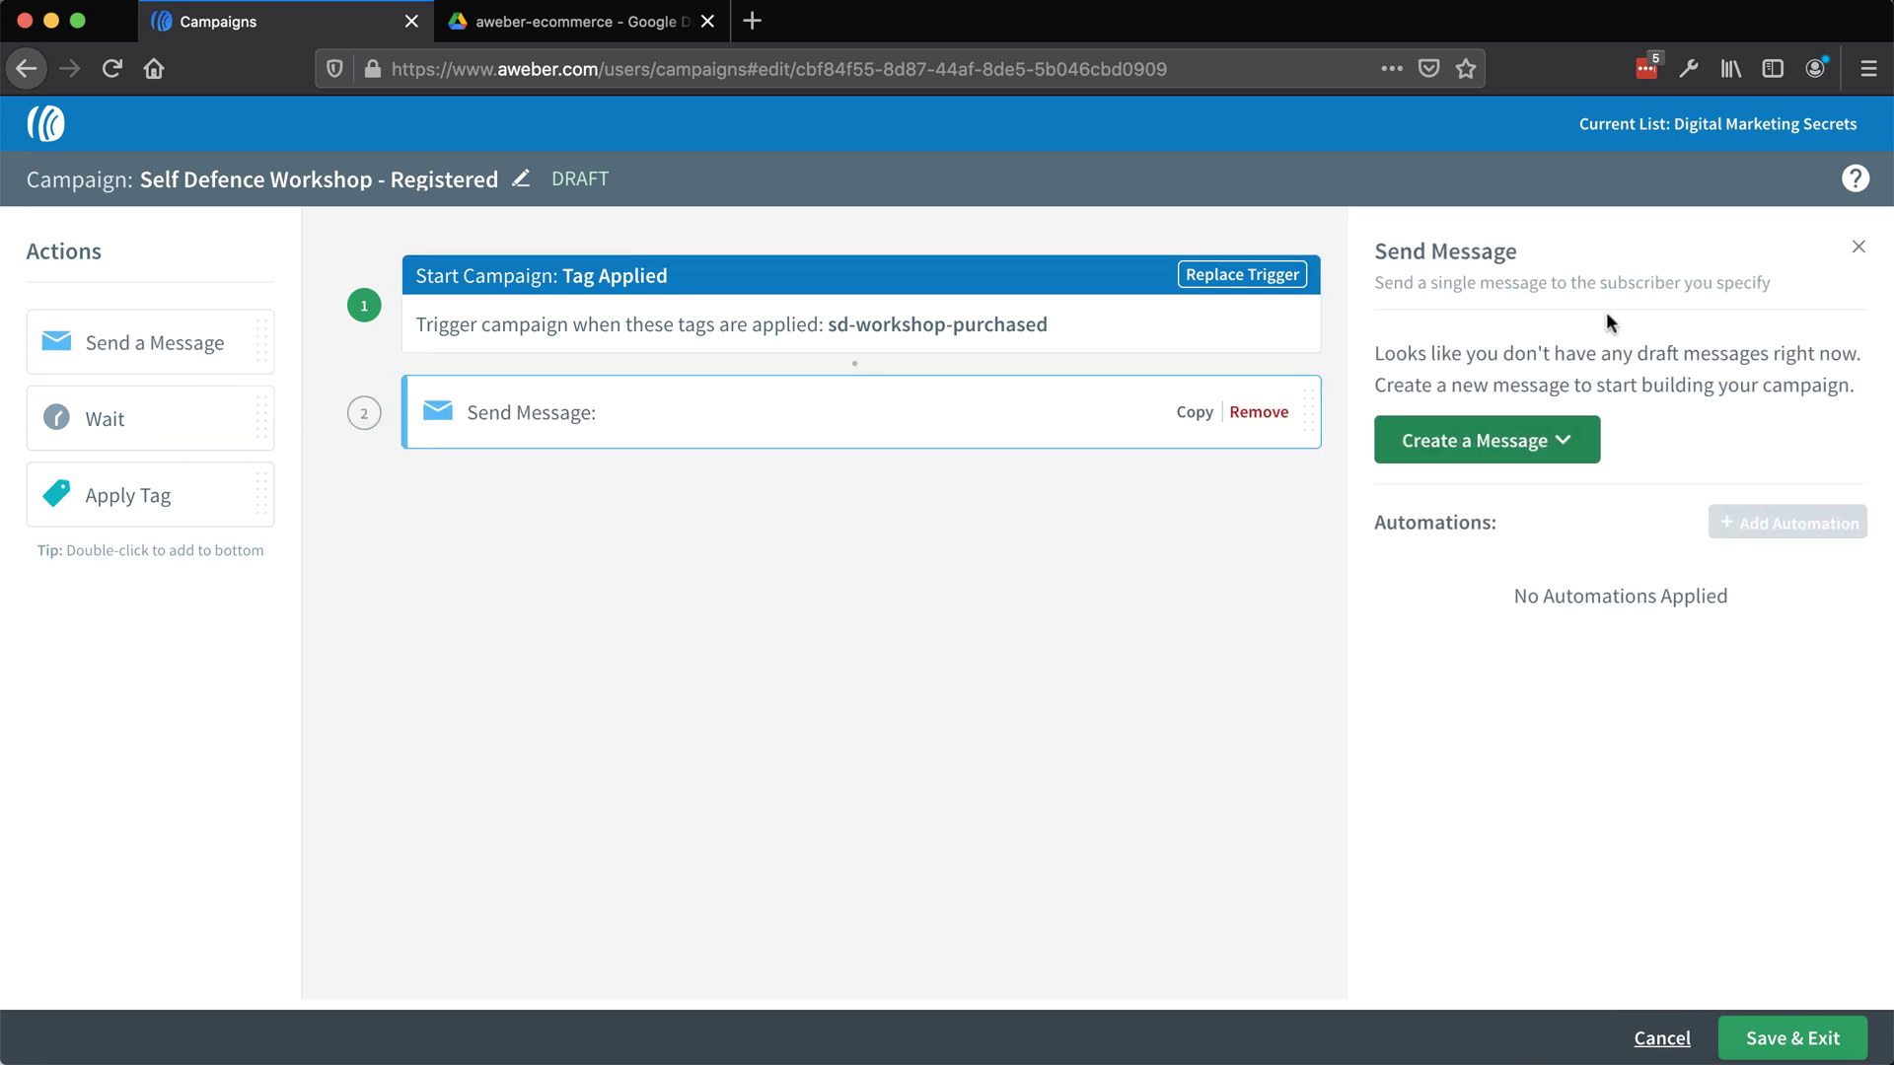
{"action": "left_click", "coordinate": [1535, 440]}
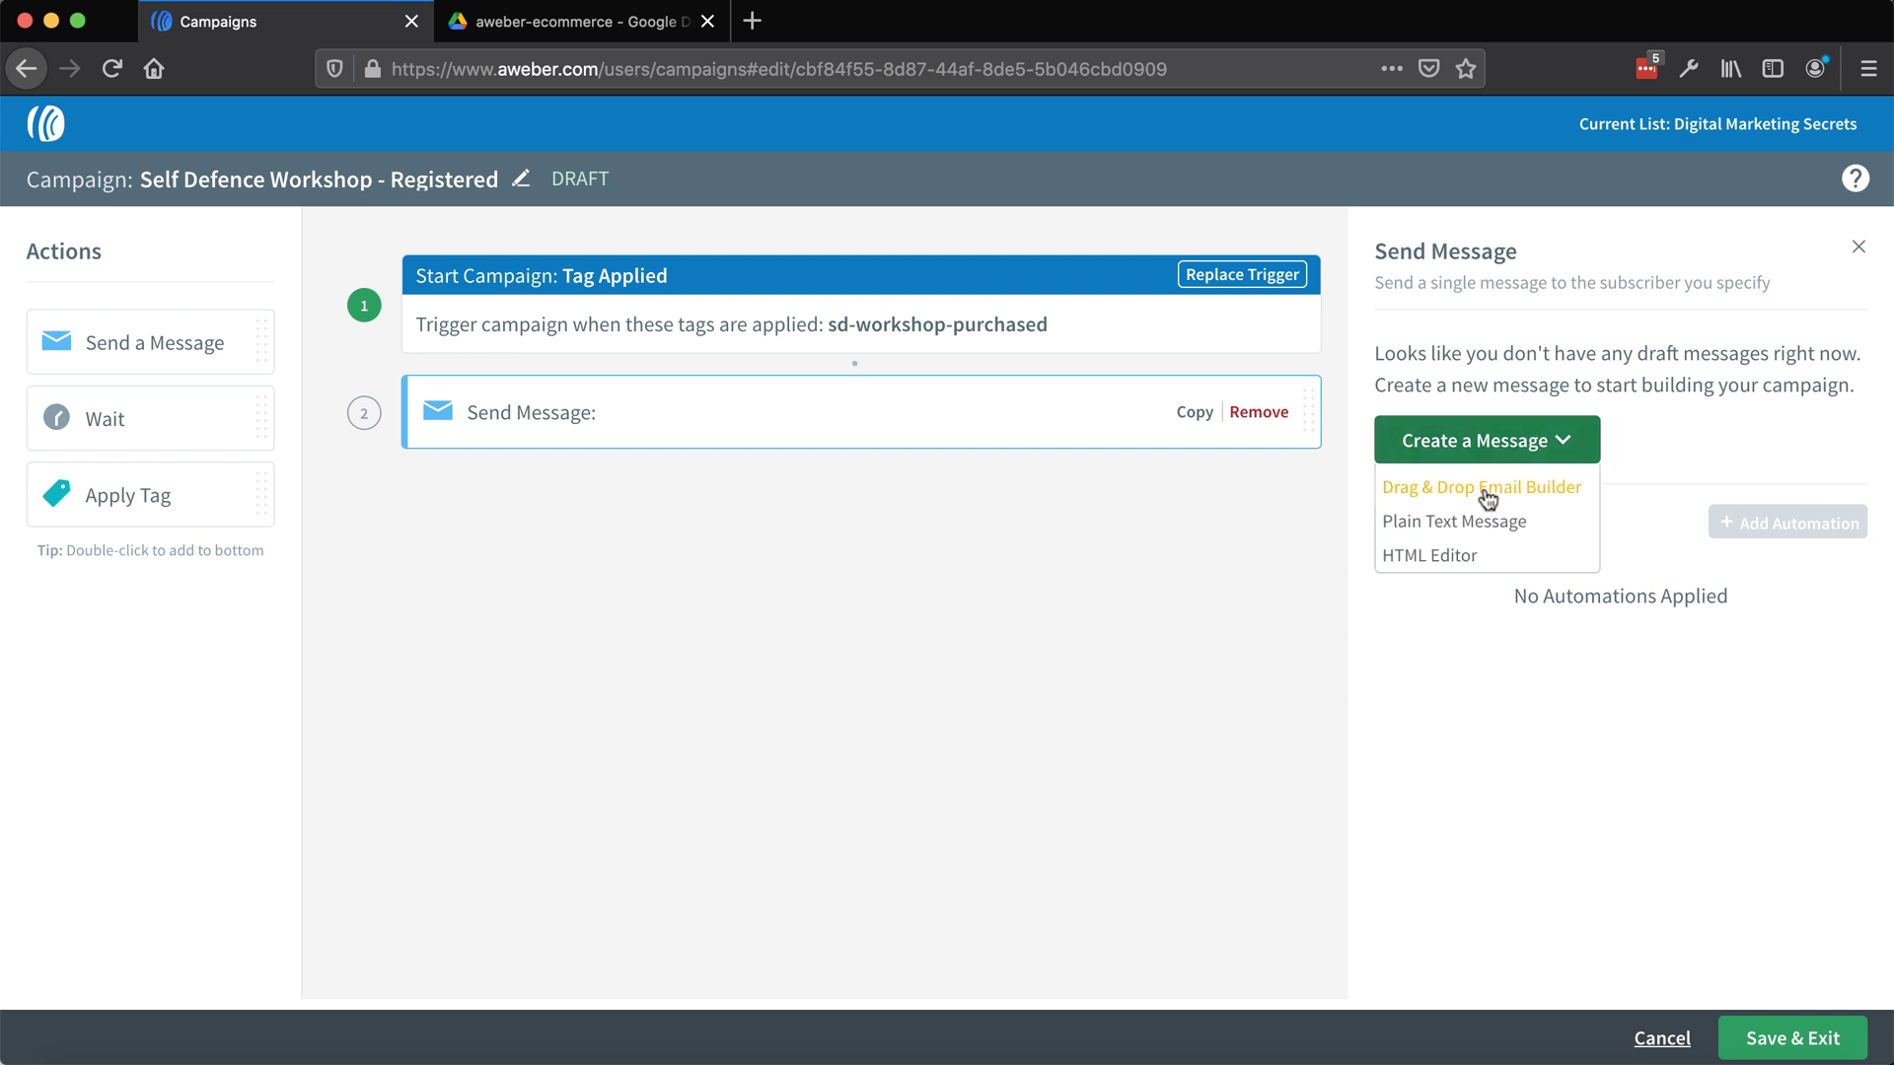
Step: Set subject '[CONFIRMATION] Self Defence Workshop Registration' and paste the event details into the body
{"action": "left_click", "coordinate": [1486, 490]}
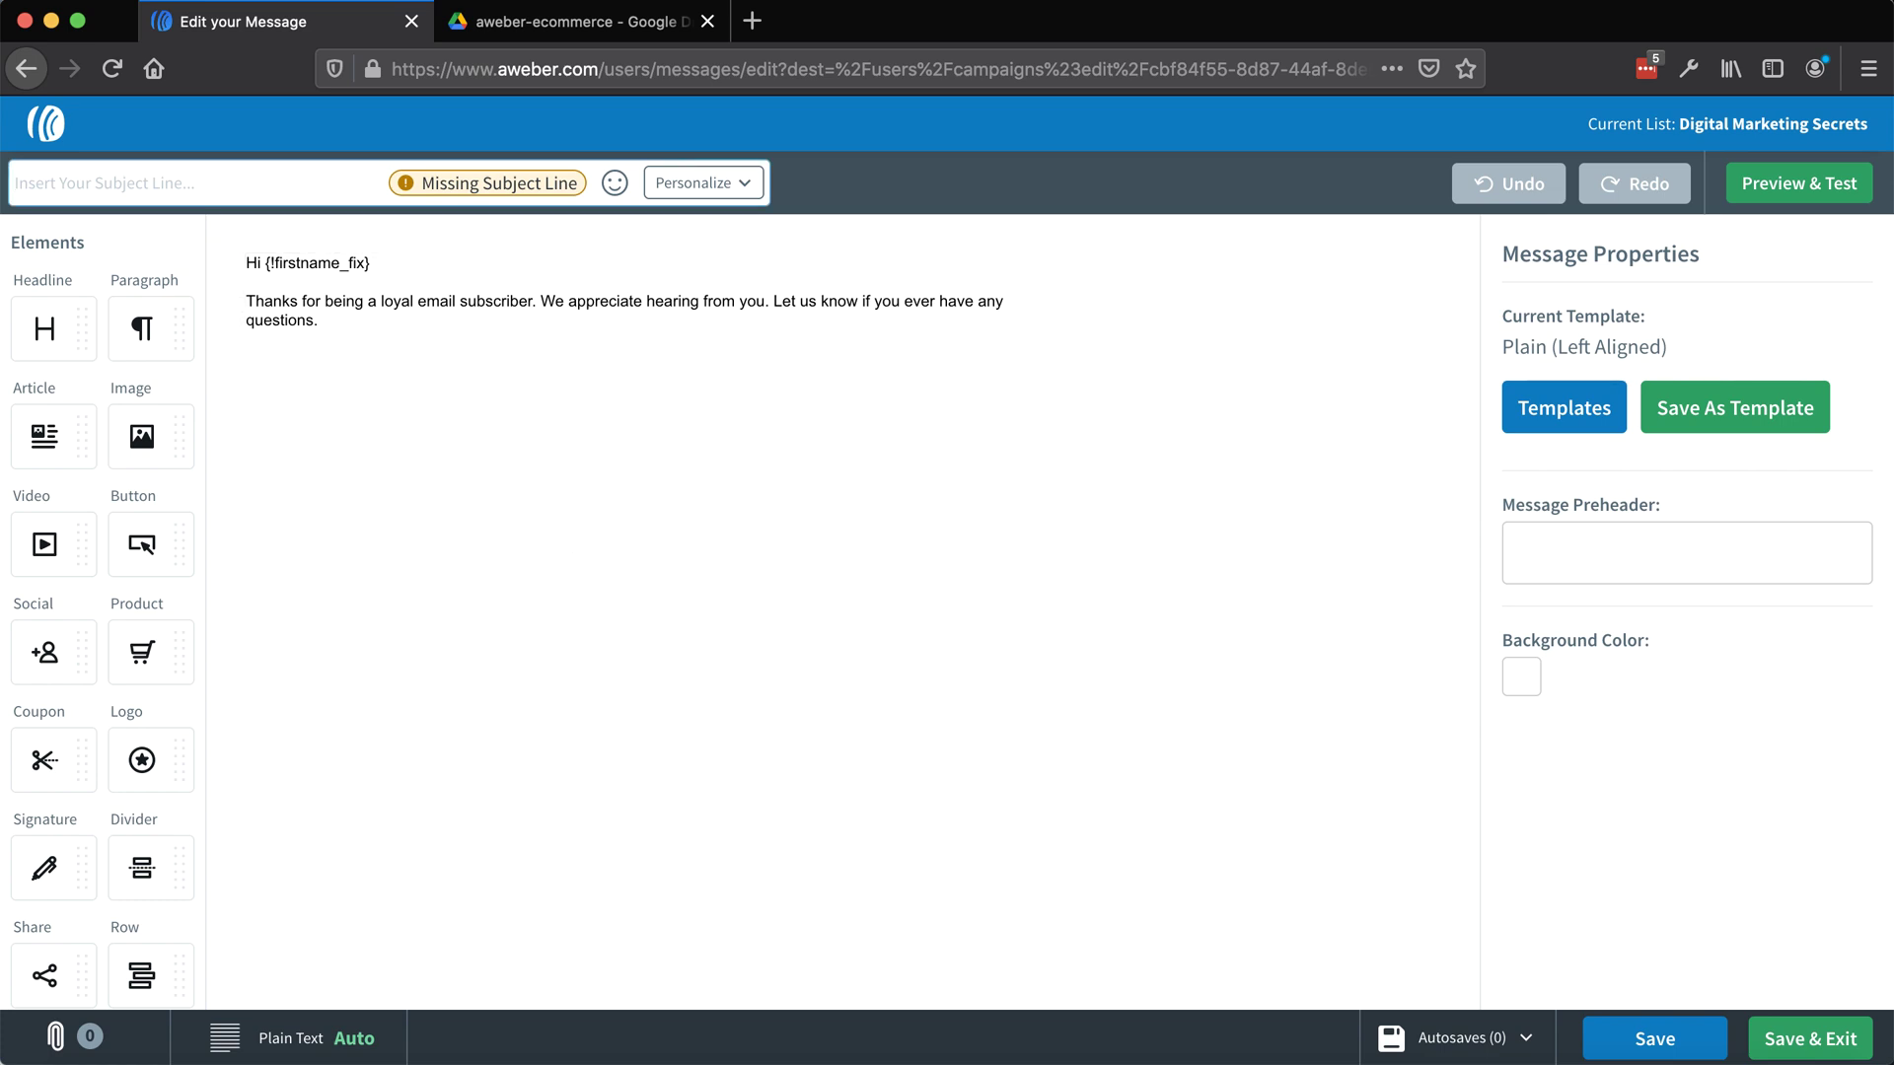
{"action": "type", "text": "[CONFIRMATION] Self"}
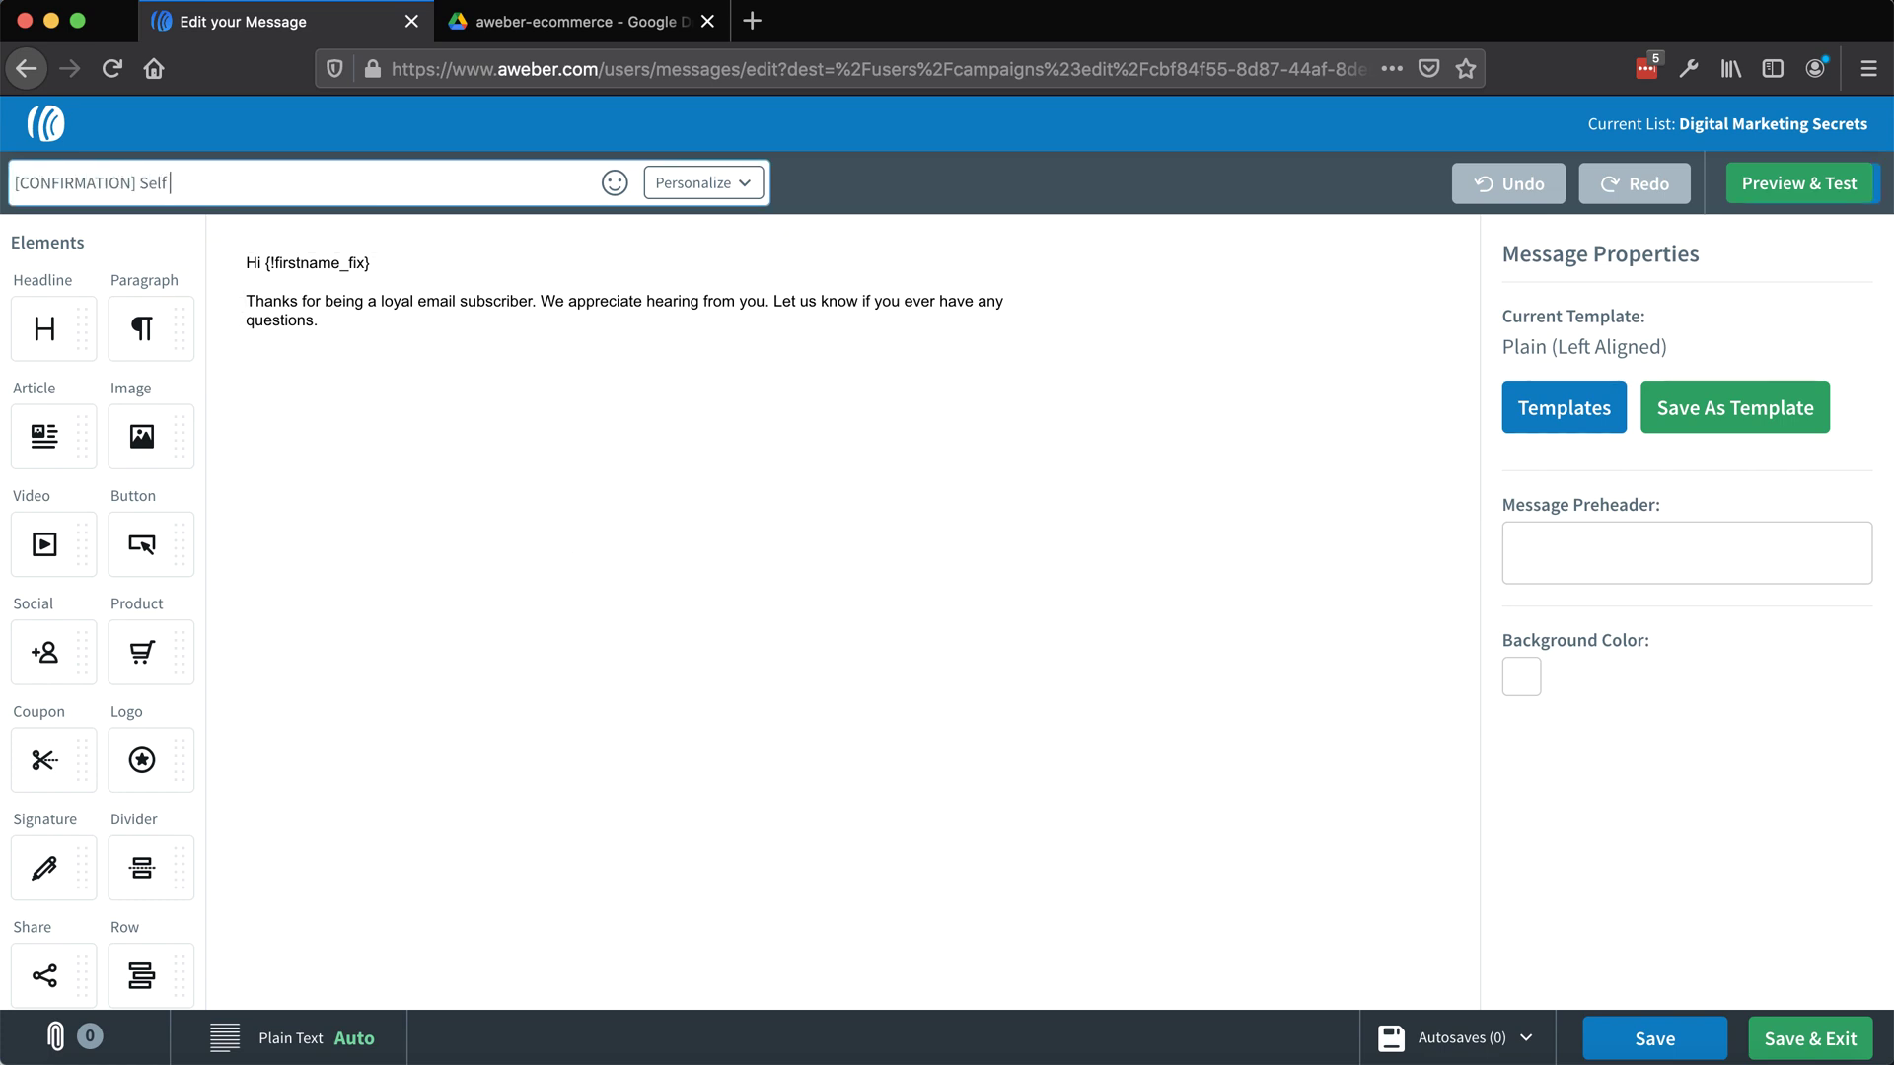
{"action": "type", "text": " Defence Workshop Registration"}
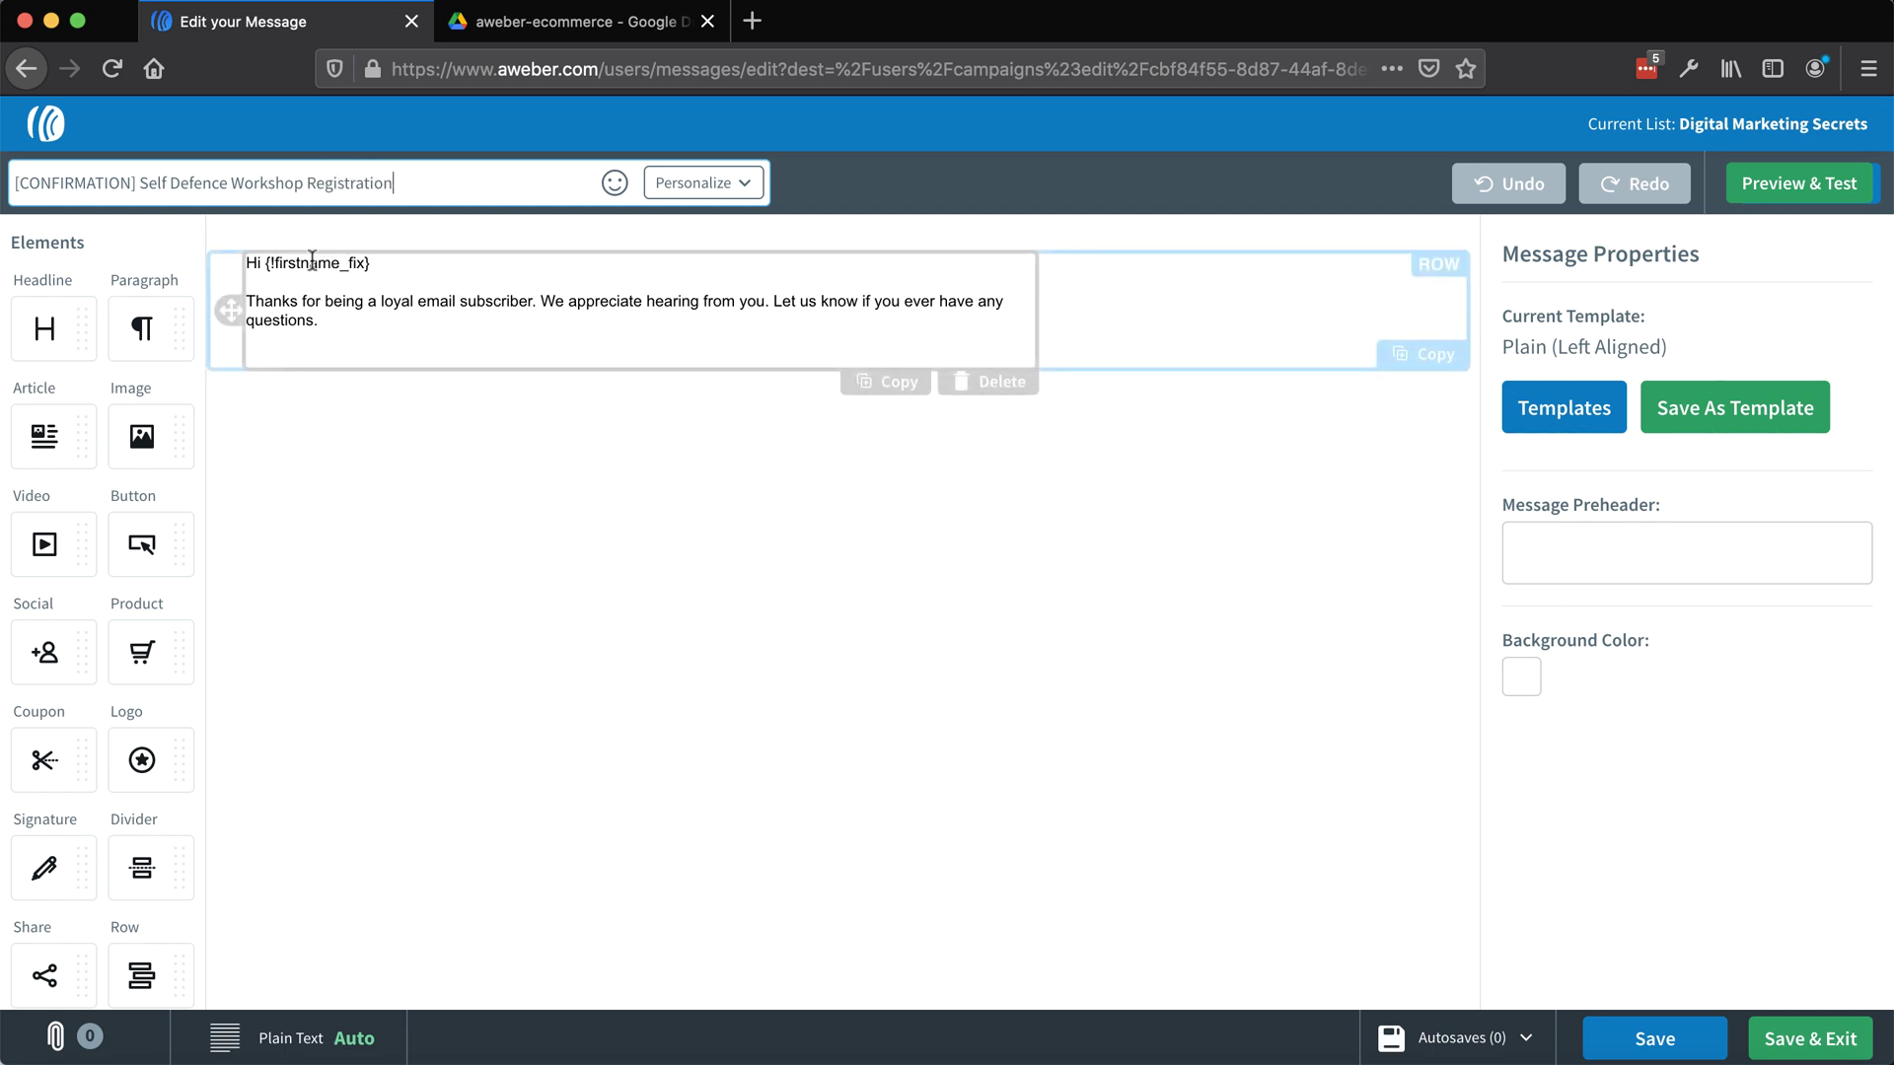
{"action": "left_click", "coordinate": [392, 253]}
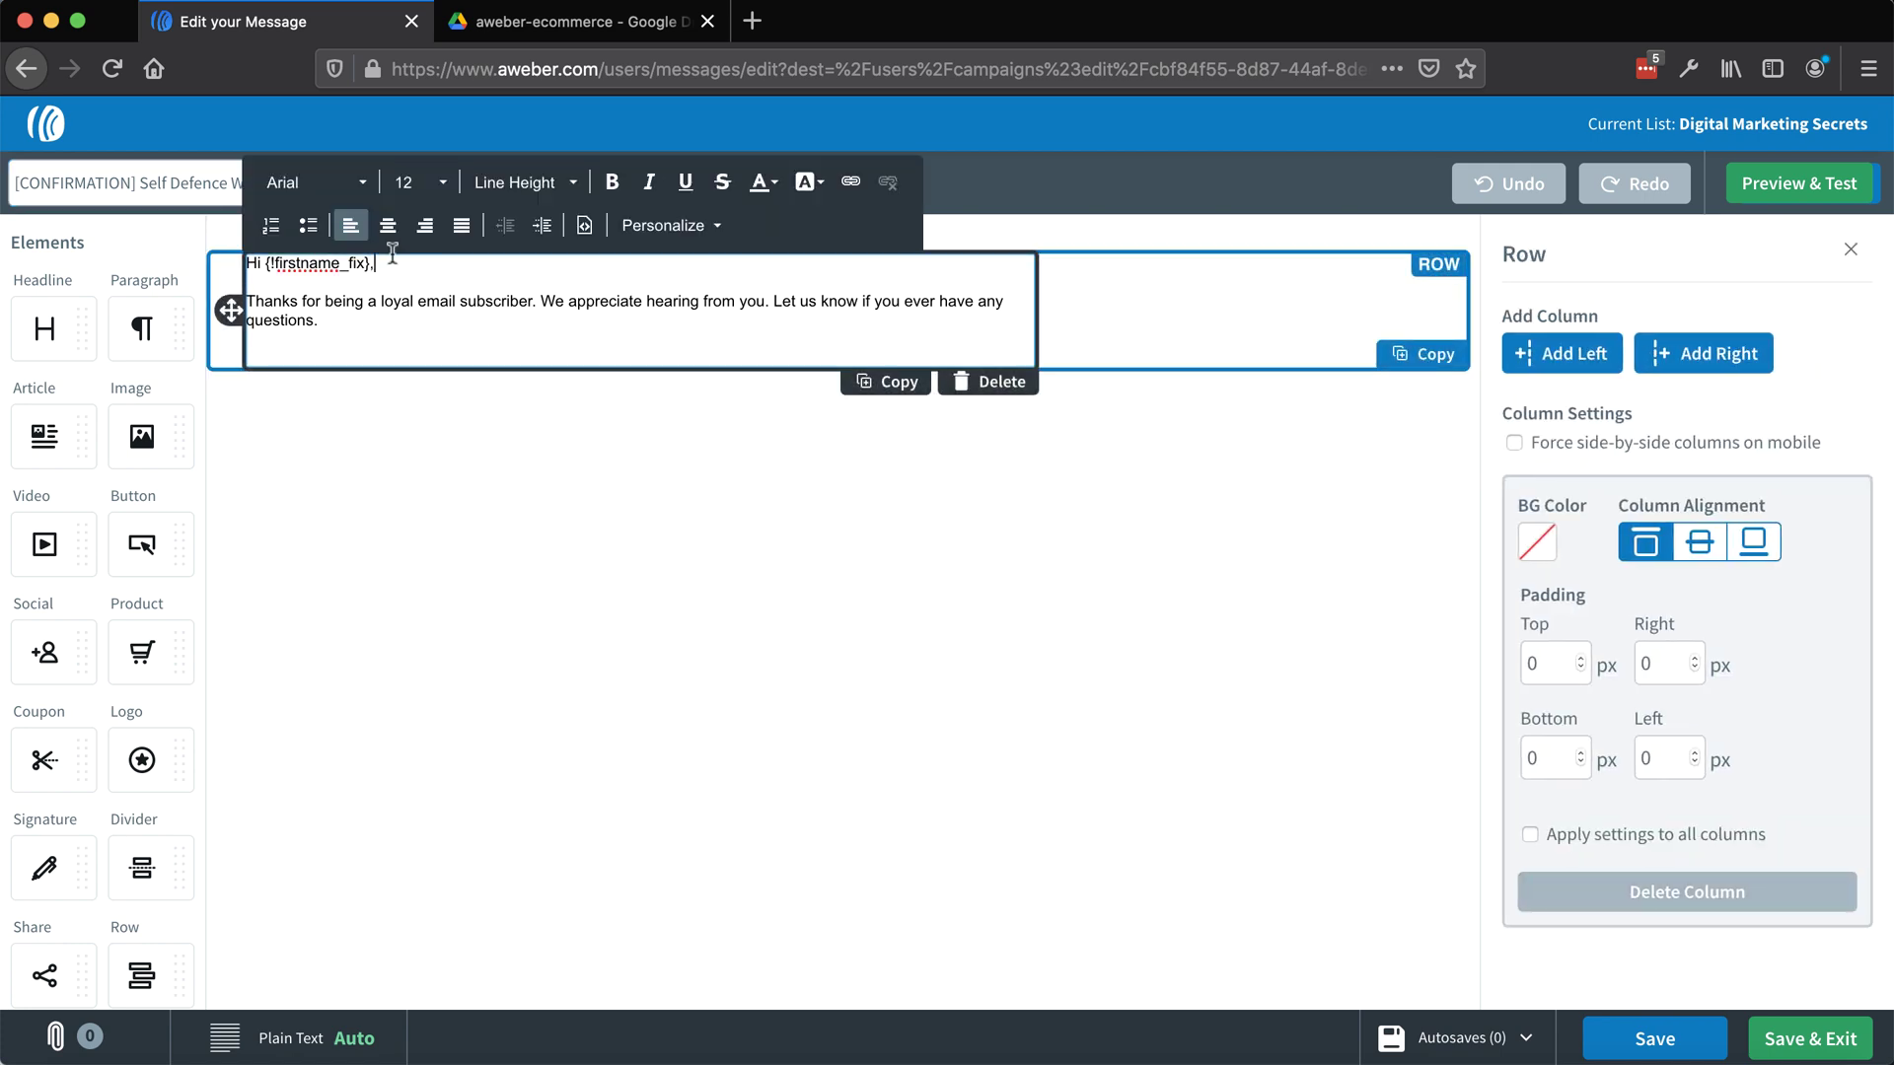
{"action": "left_click_drag", "start_coordinate": [331, 322], "coordinate": [237, 302]}
{"action": "key", "text": "super+v"}
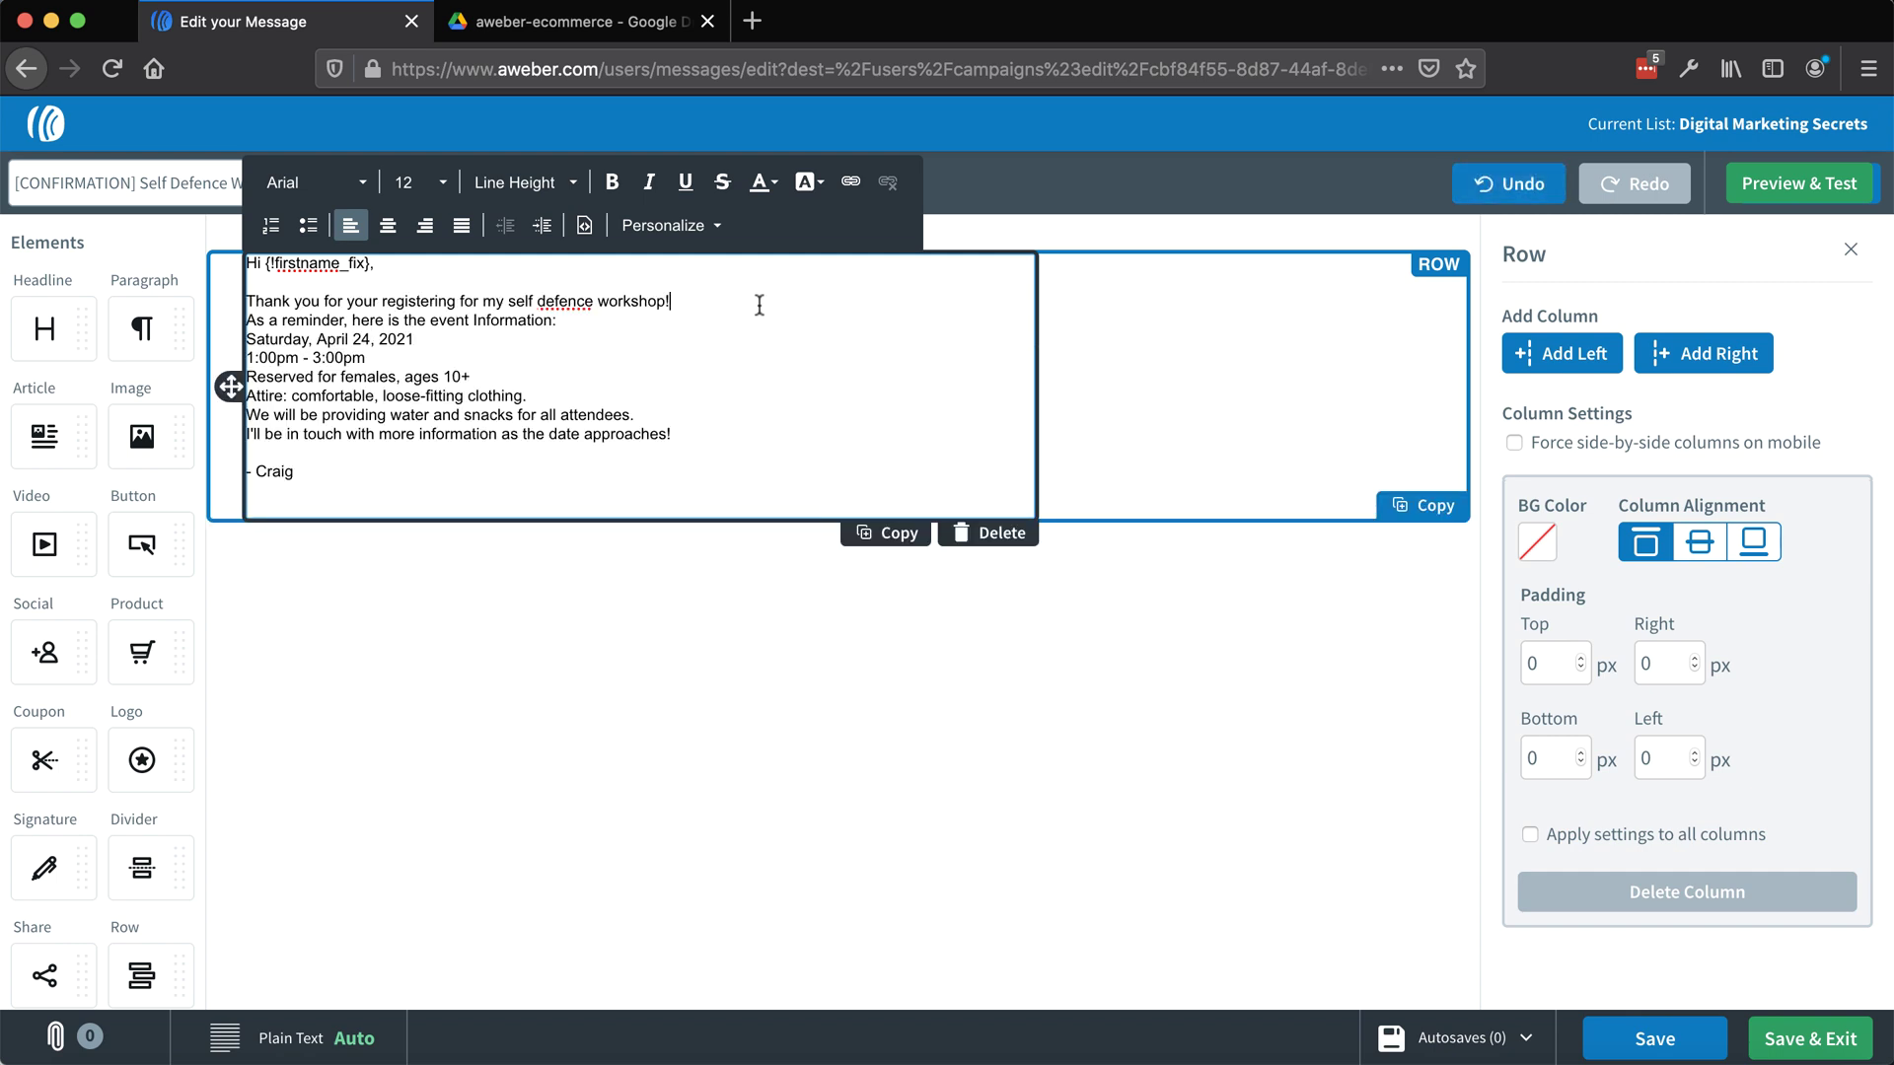
{"action": "key", "text": "Return"}
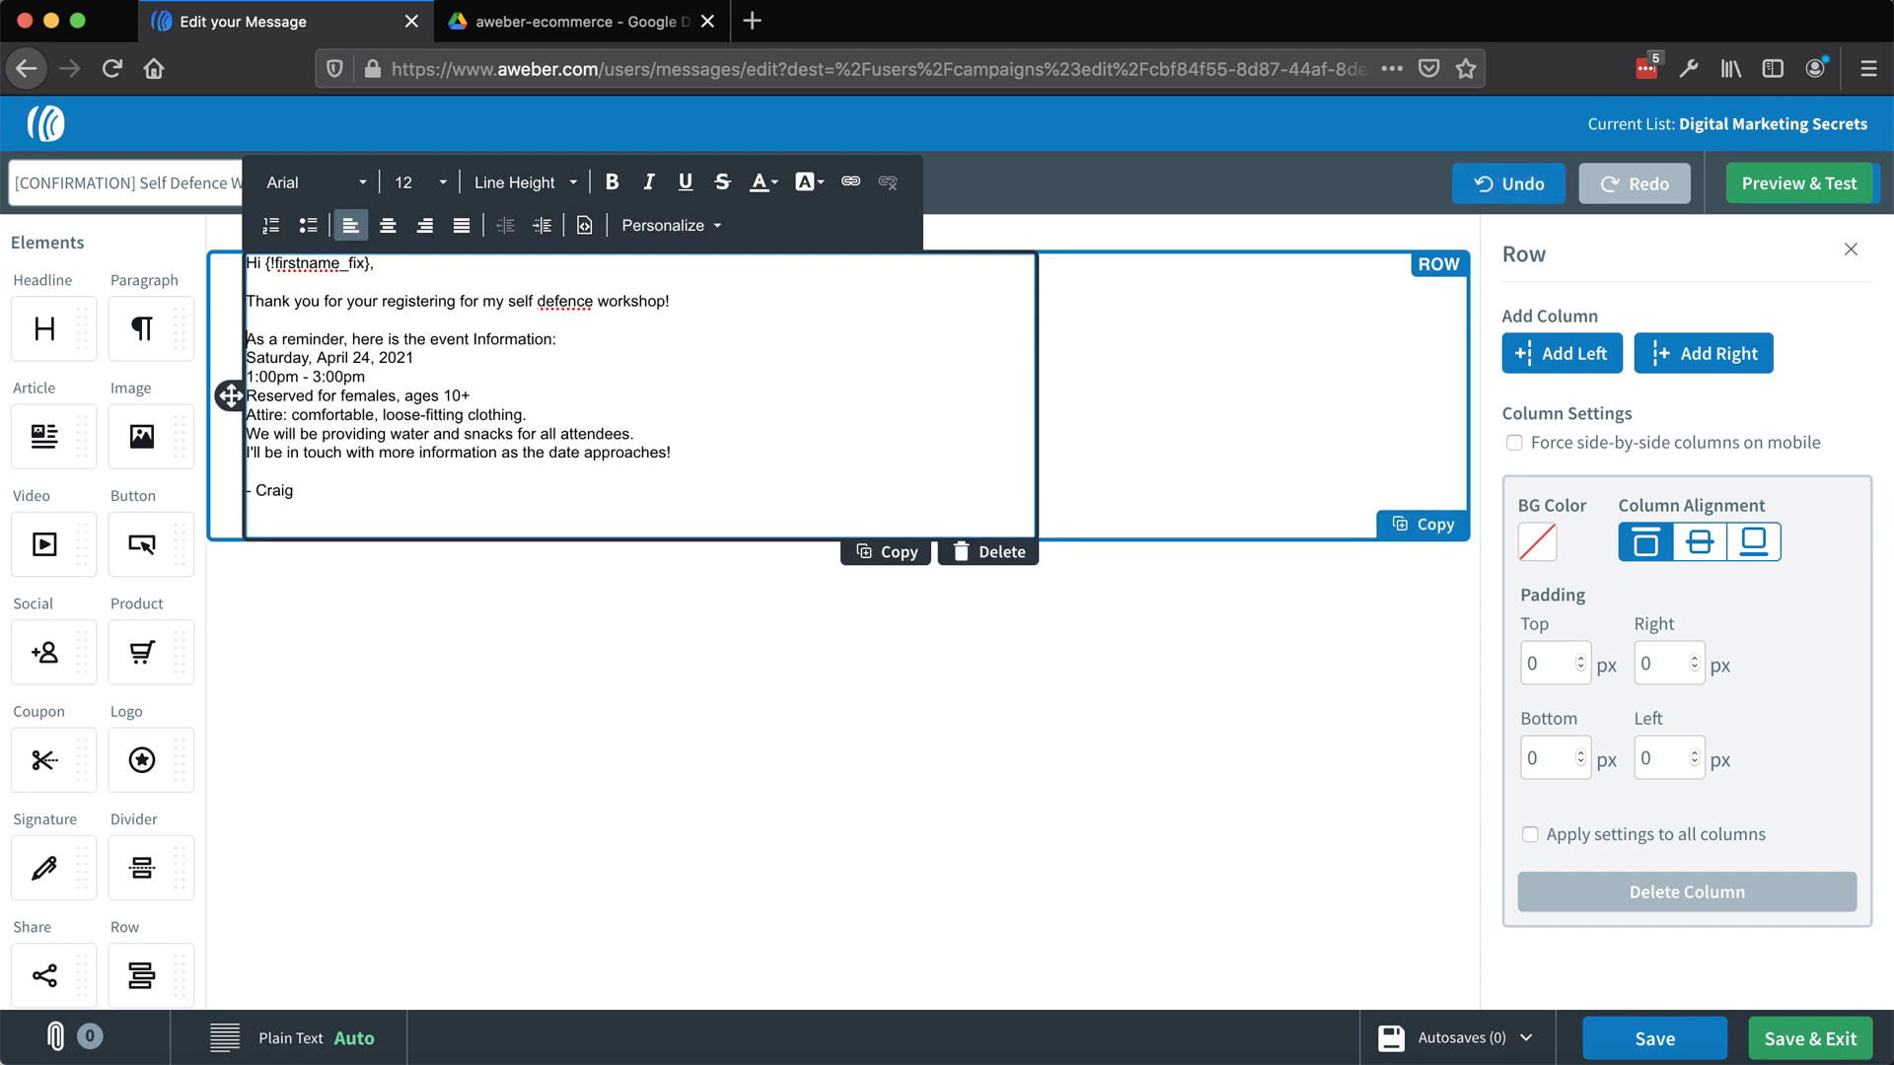
{"action": "key", "text": "shift+End"}
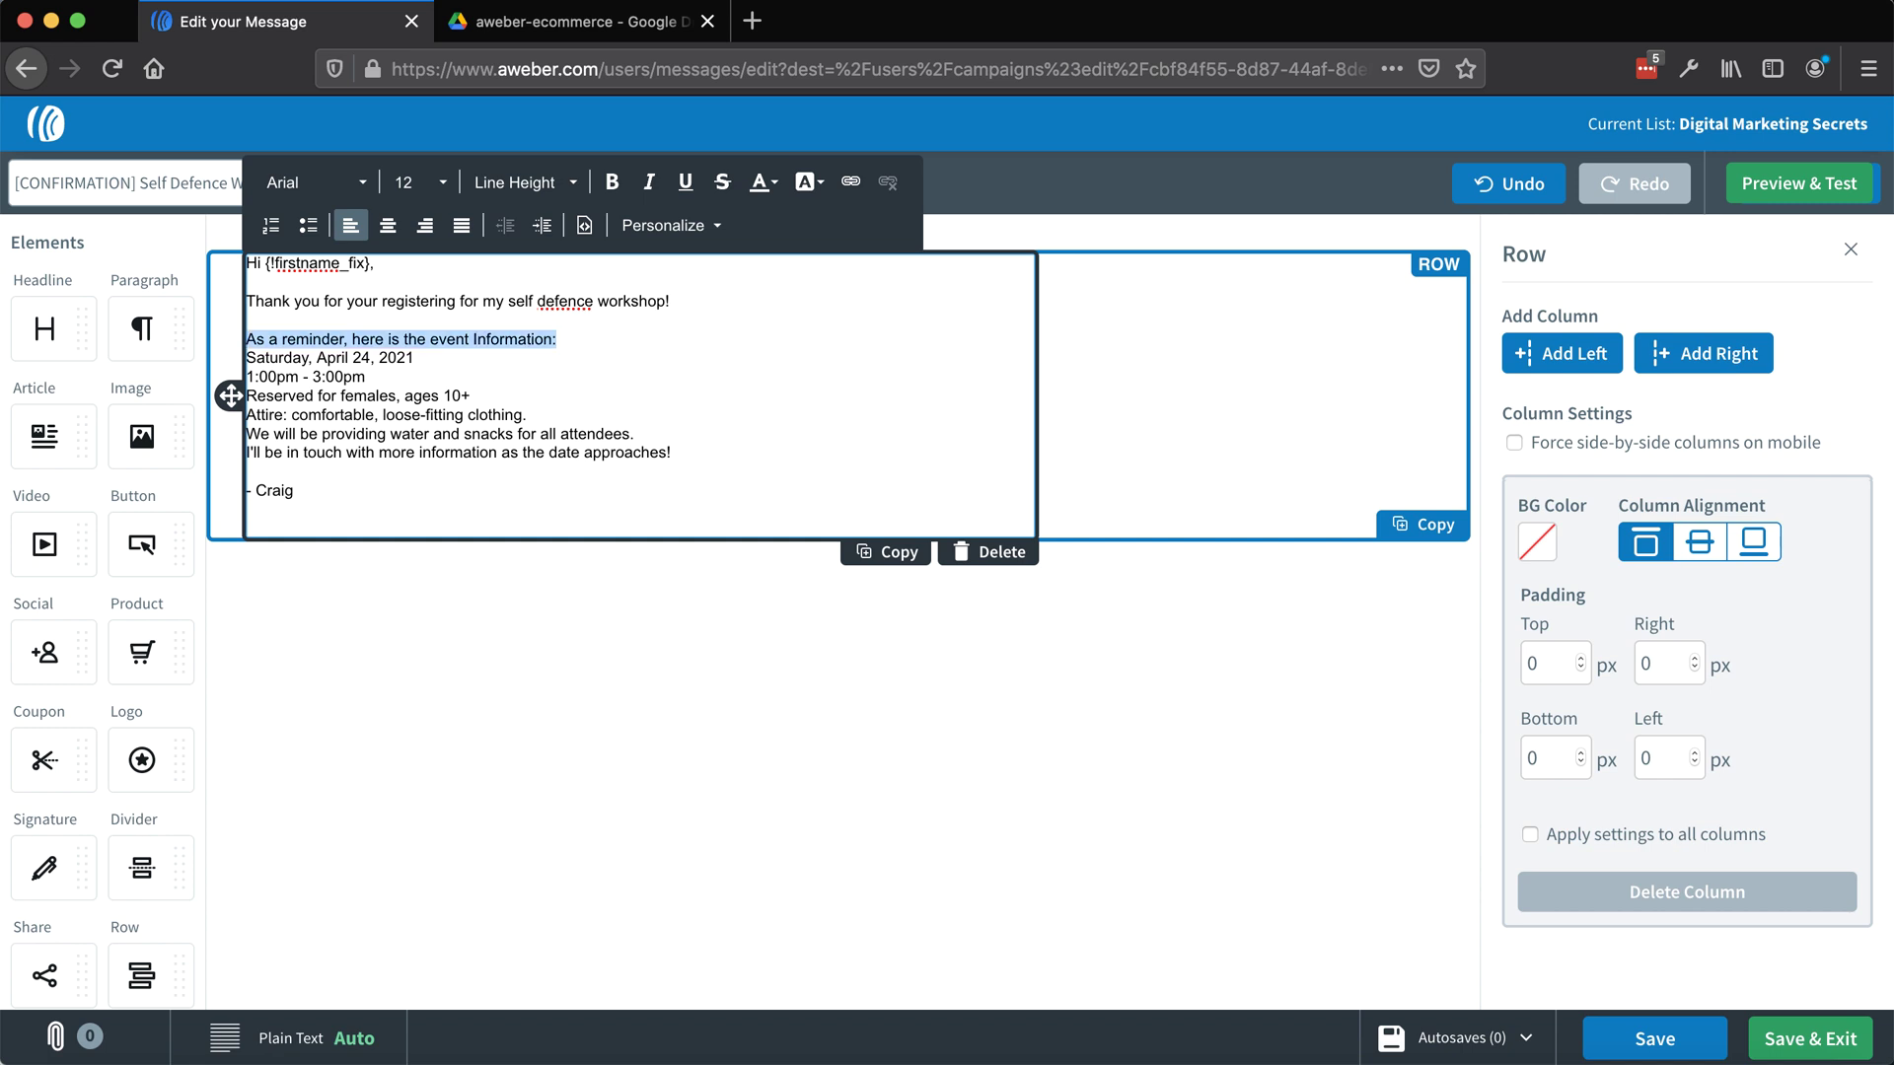
{"action": "key", "text": "super+a"}
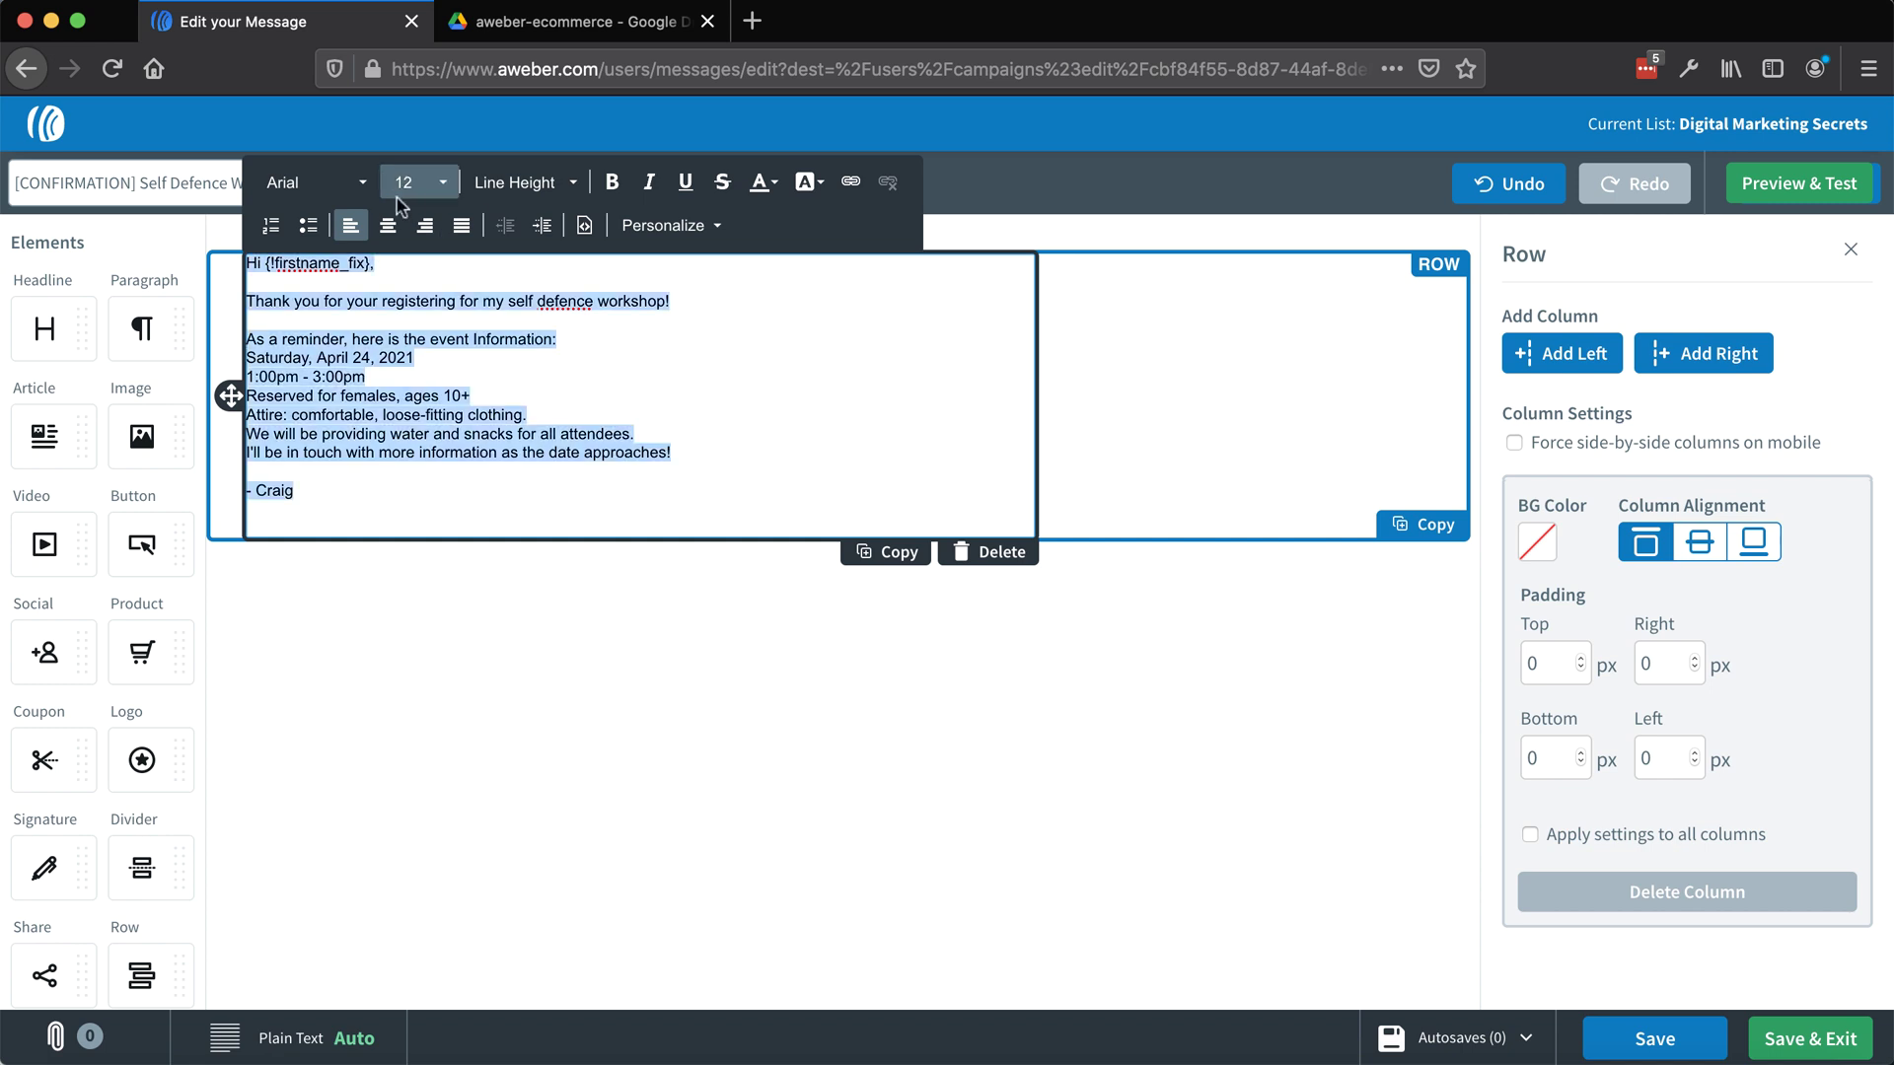
Step: Set the selected message text to Trebuchet MS at size 16
{"action": "left_click", "coordinate": [314, 183]}
{"action": "scroll", "coordinate": [316, 350], "scroll_direction": "down", "scroll_amount": 1}
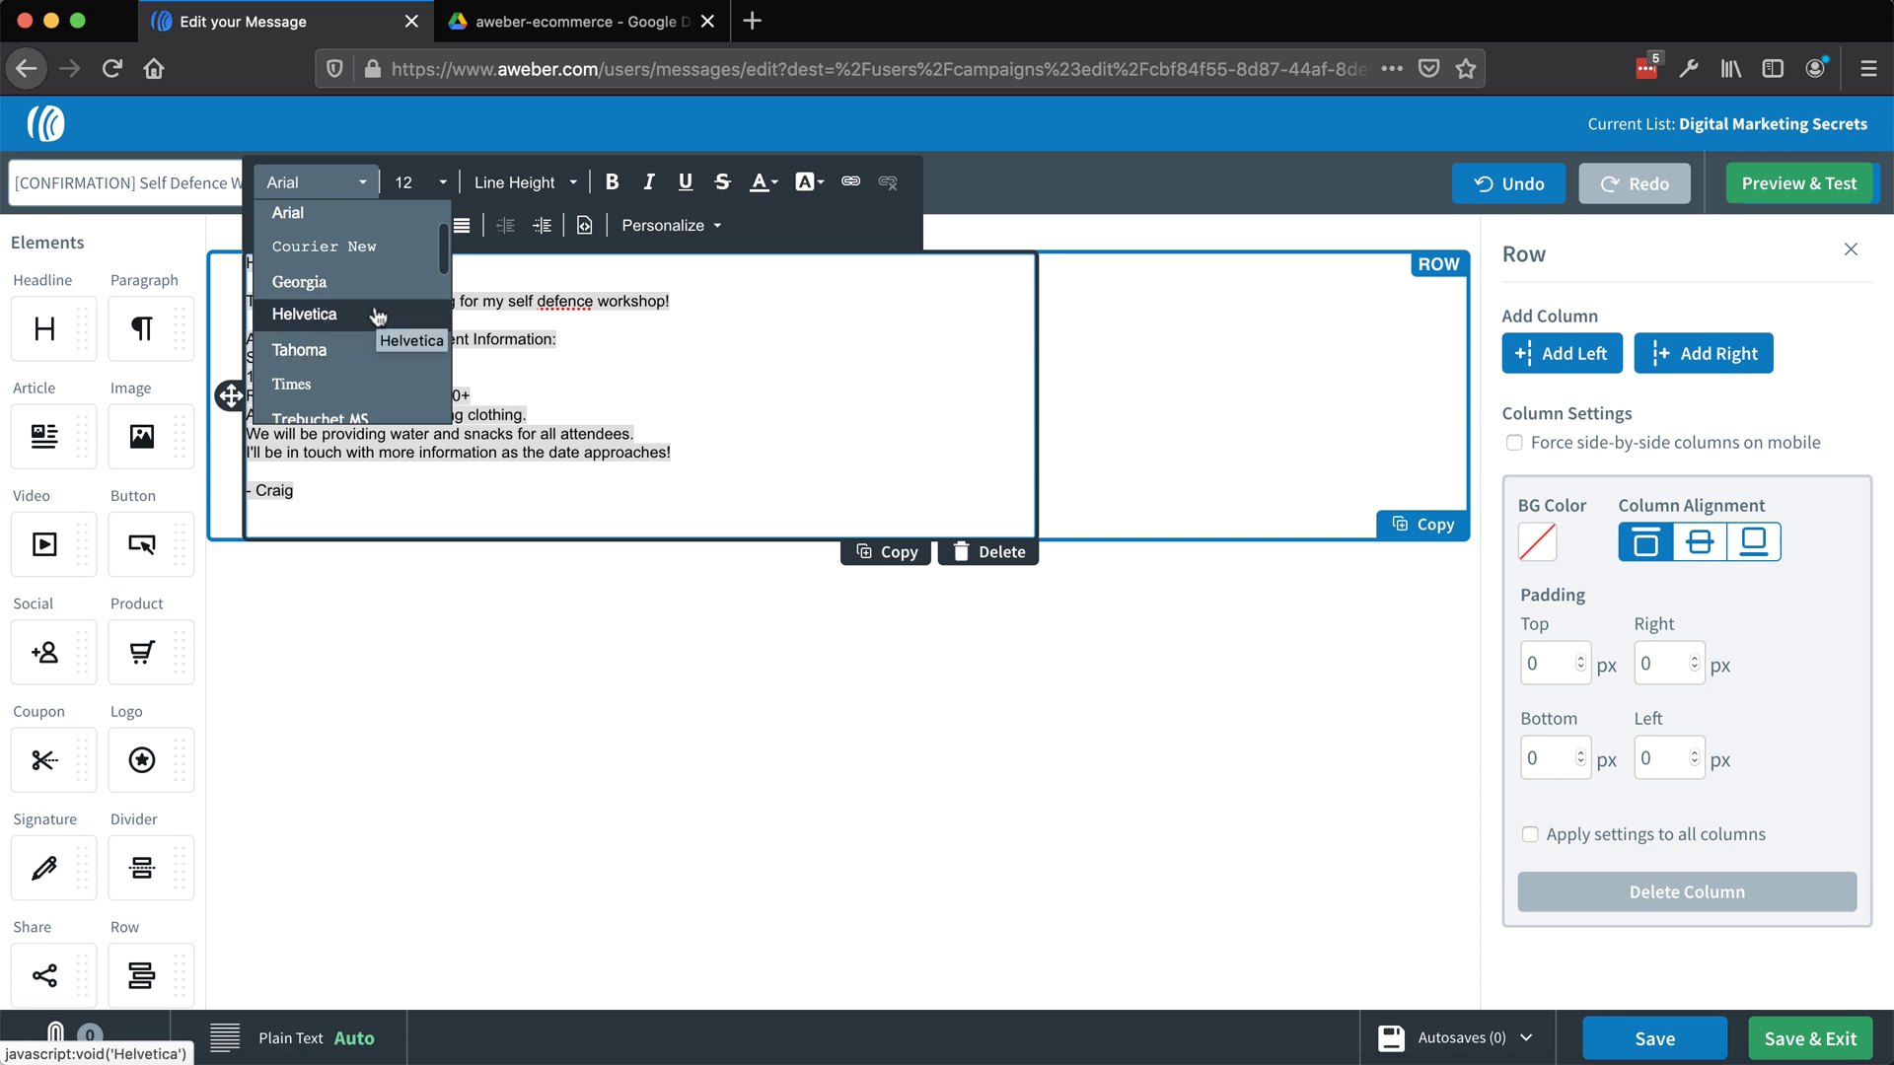
{"action": "scroll", "coordinate": [372, 326], "scroll_direction": "down", "scroll_amount": 2}
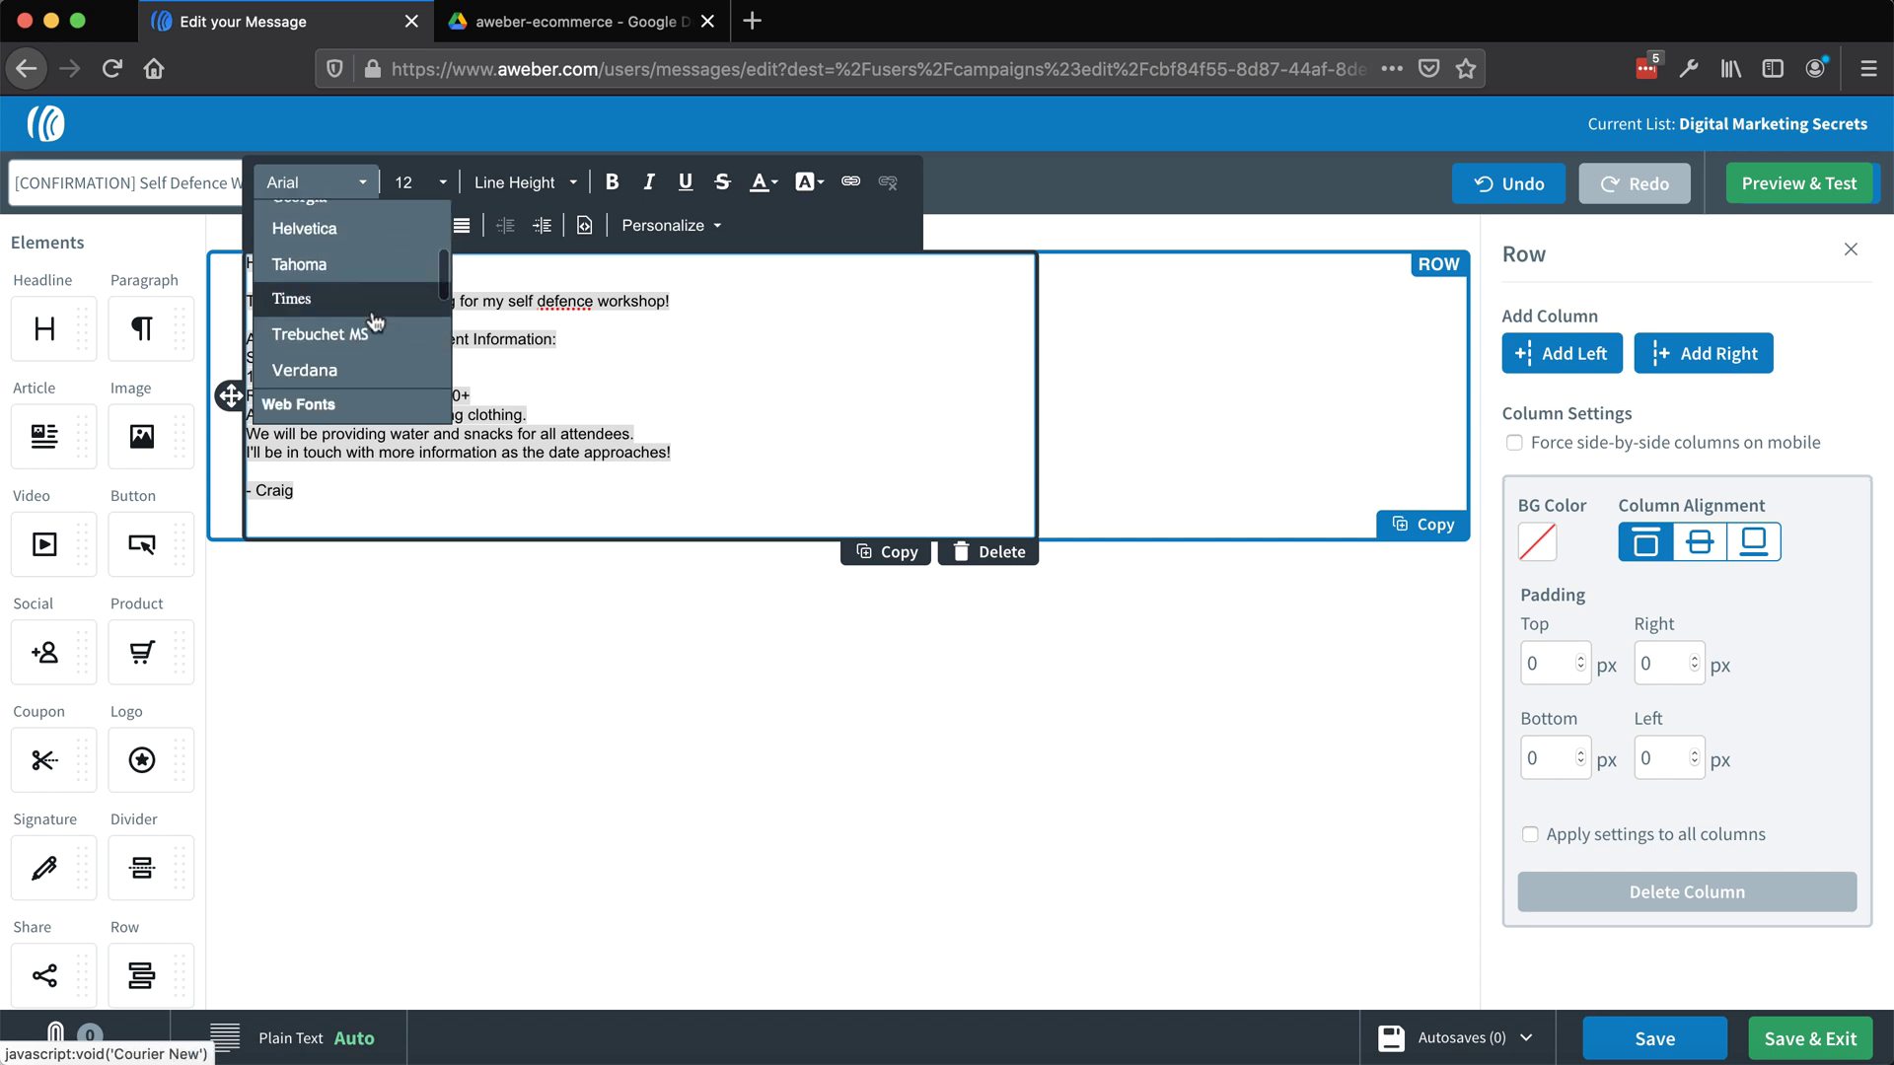
{"action": "left_click", "coordinate": [367, 338]}
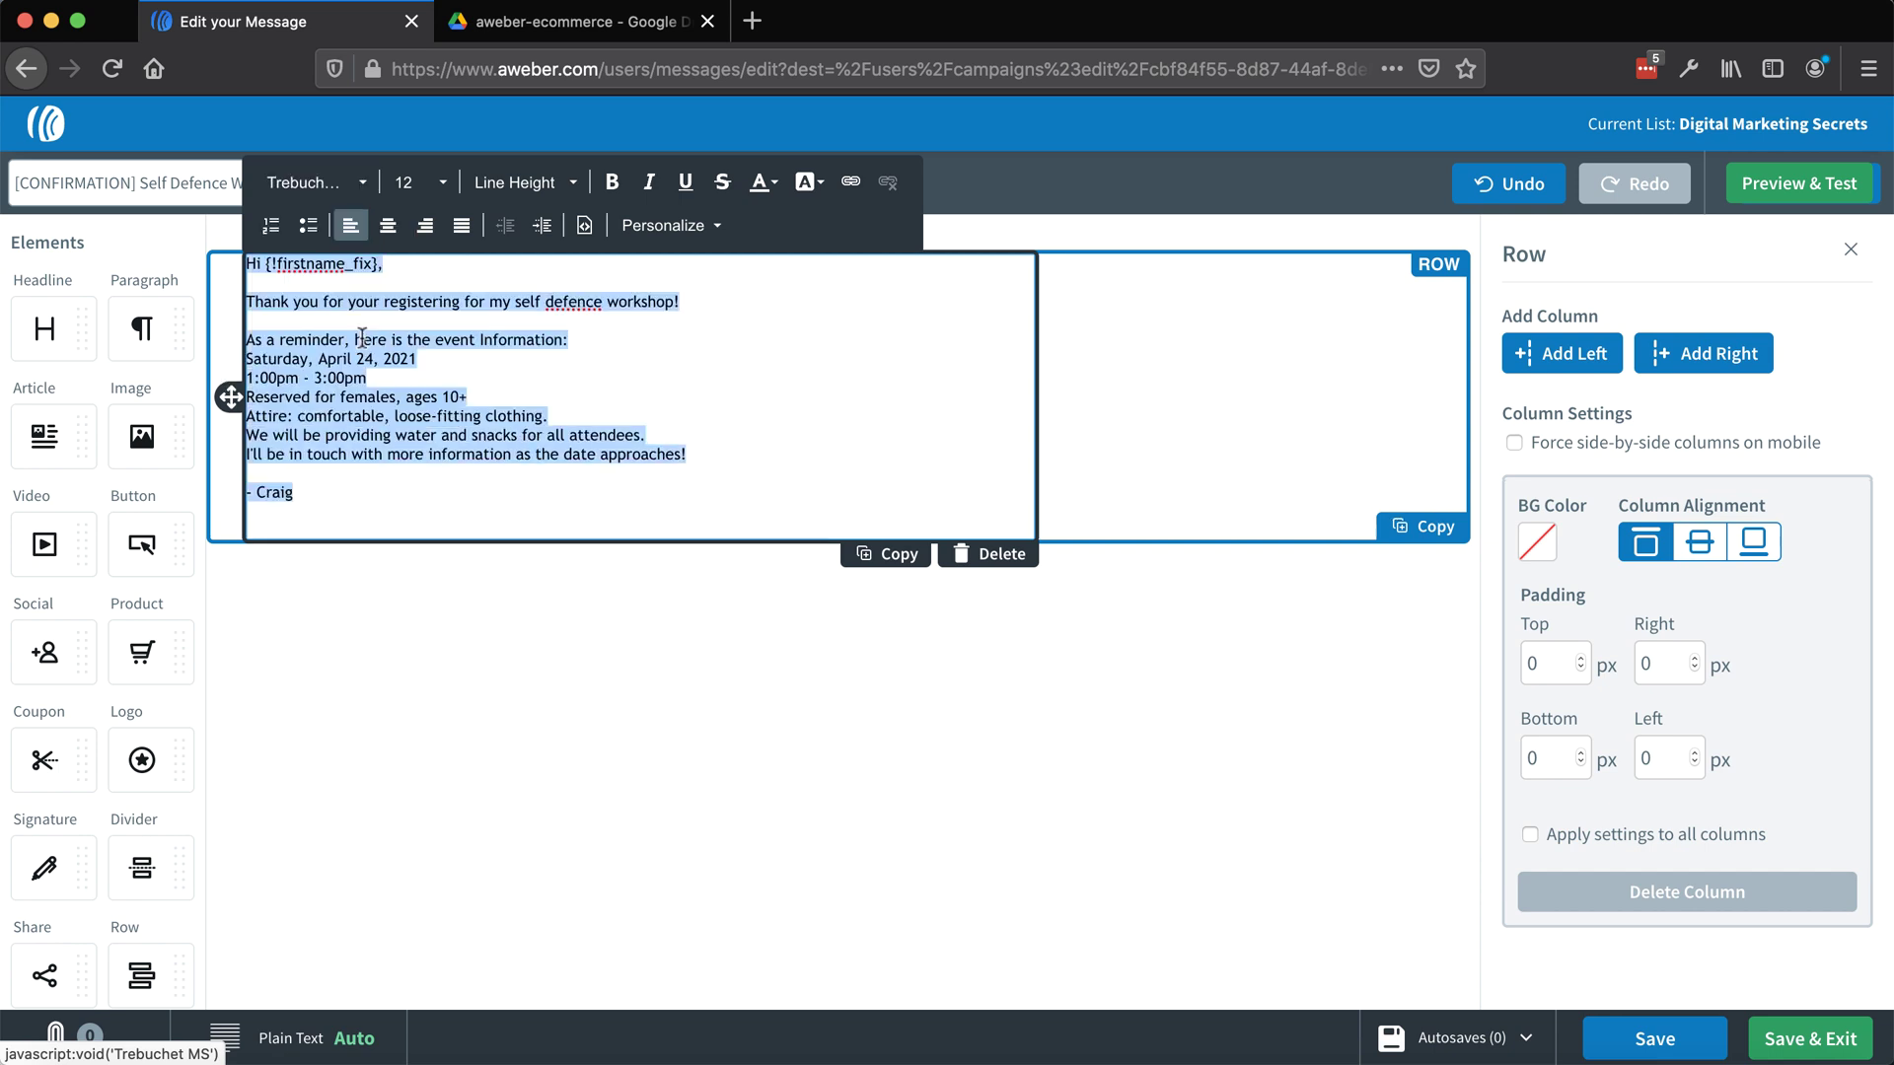
{"action": "left_click", "coordinate": [415, 183]}
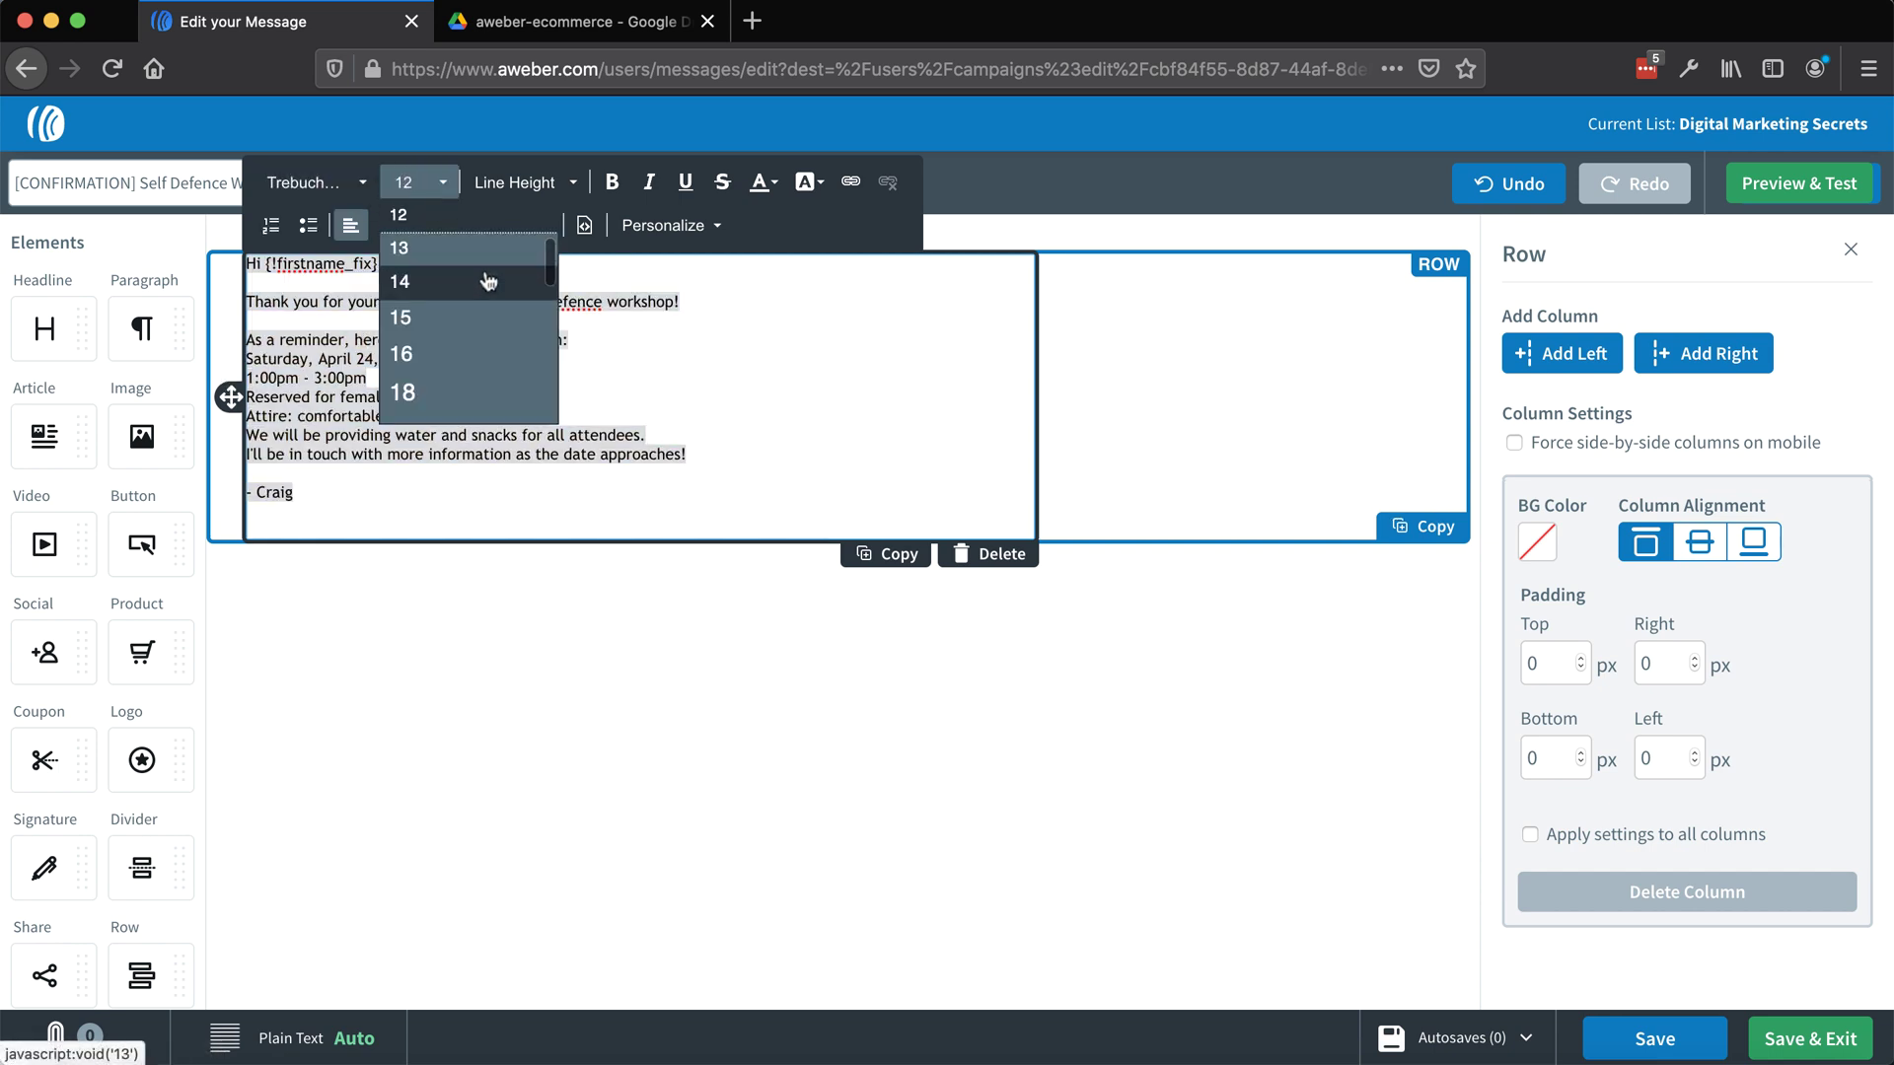
{"action": "left_click", "coordinate": [443, 356]}
Step: Bold the 'As a reminder, here is the event Information:' line and add blank lines between paragraphs
{"action": "left_click", "coordinate": [775, 375]}
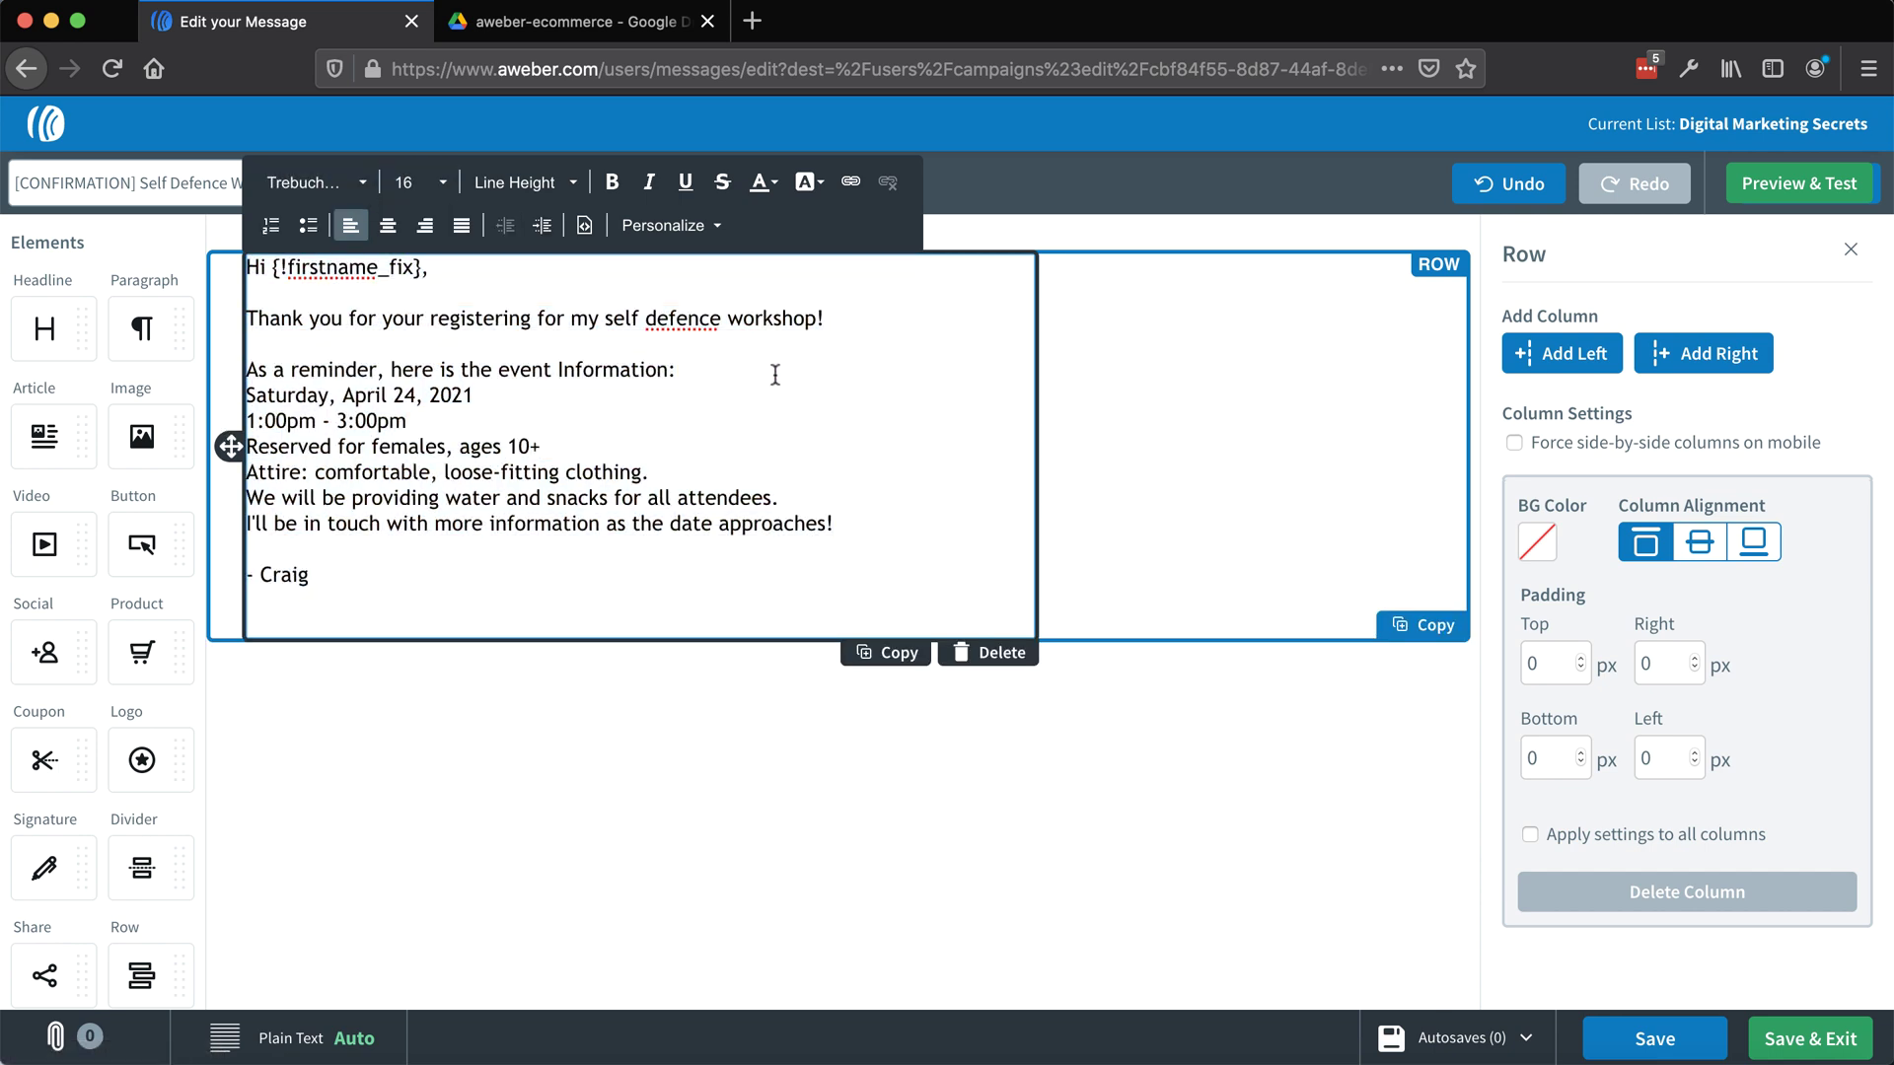
{"action": "triple_click", "coordinate": [722, 364]}
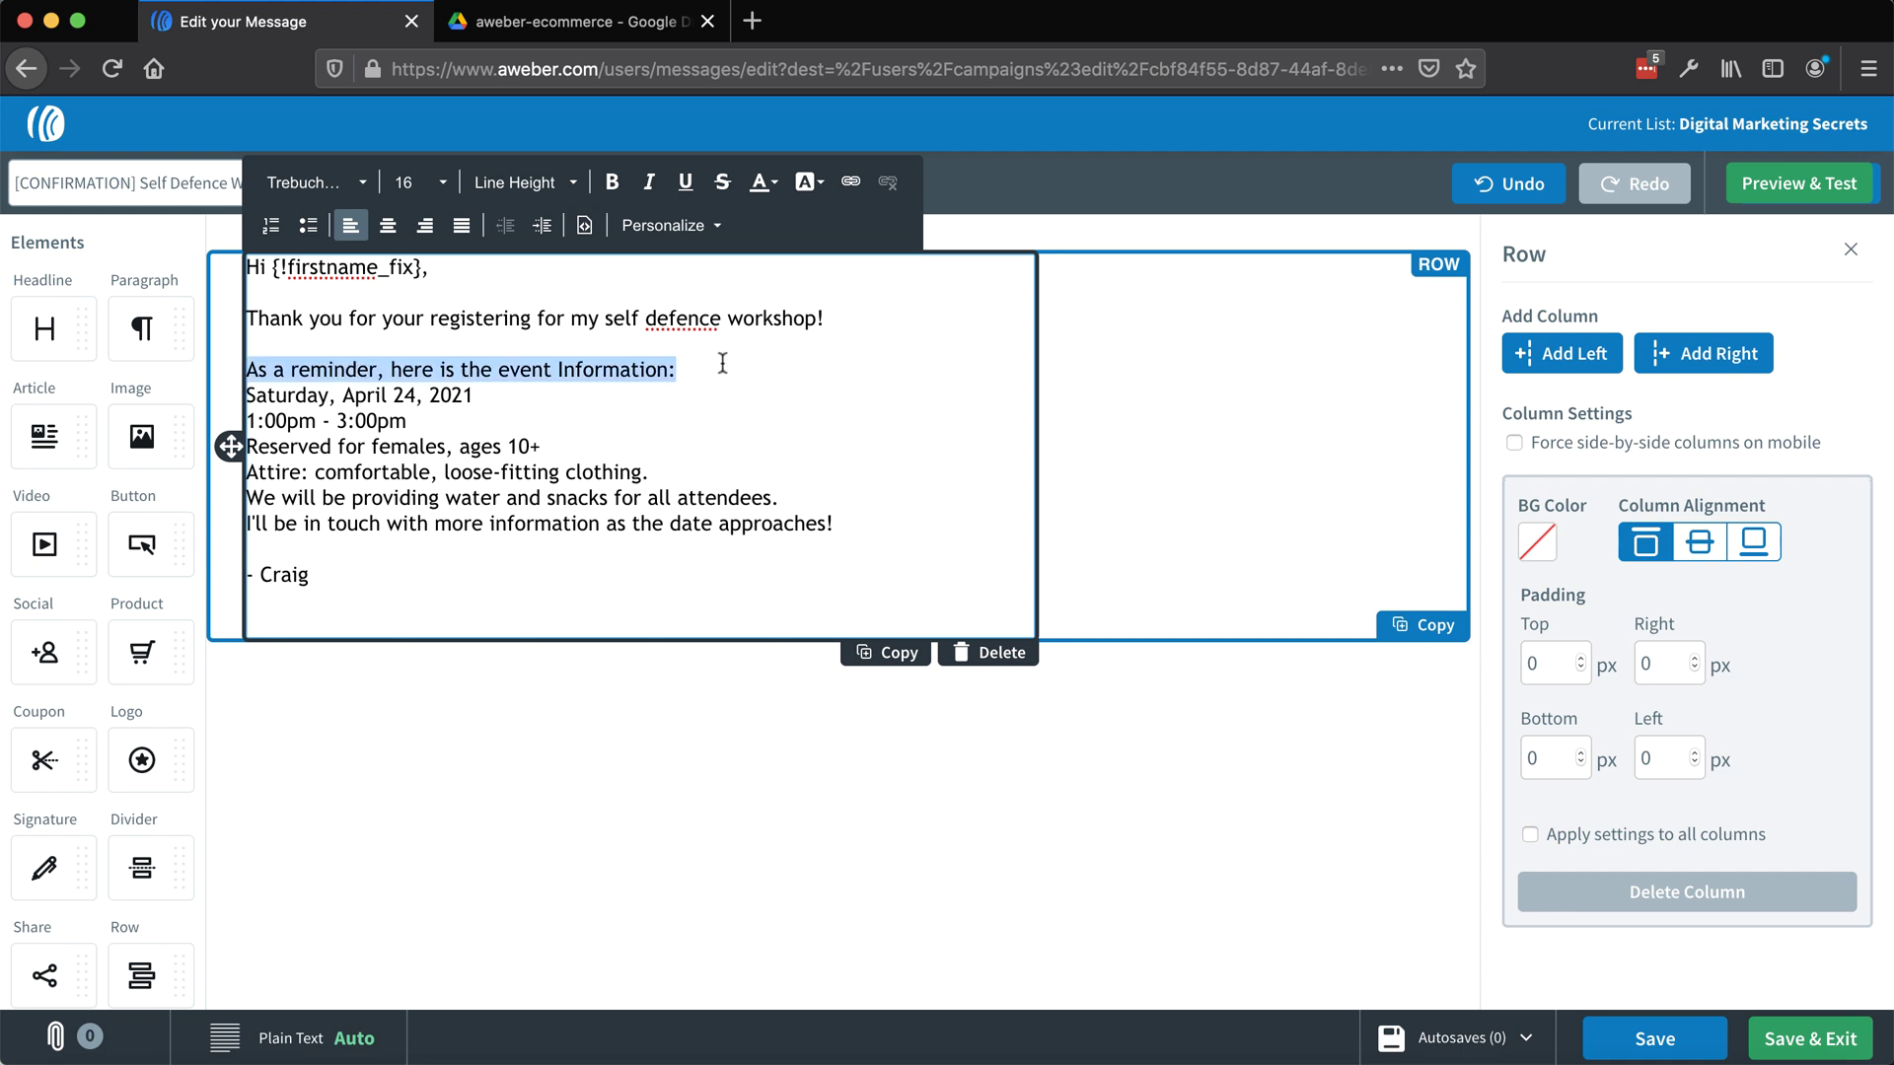
{"action": "key", "text": "super+b"}
{"action": "left_click", "coordinate": [729, 373]}
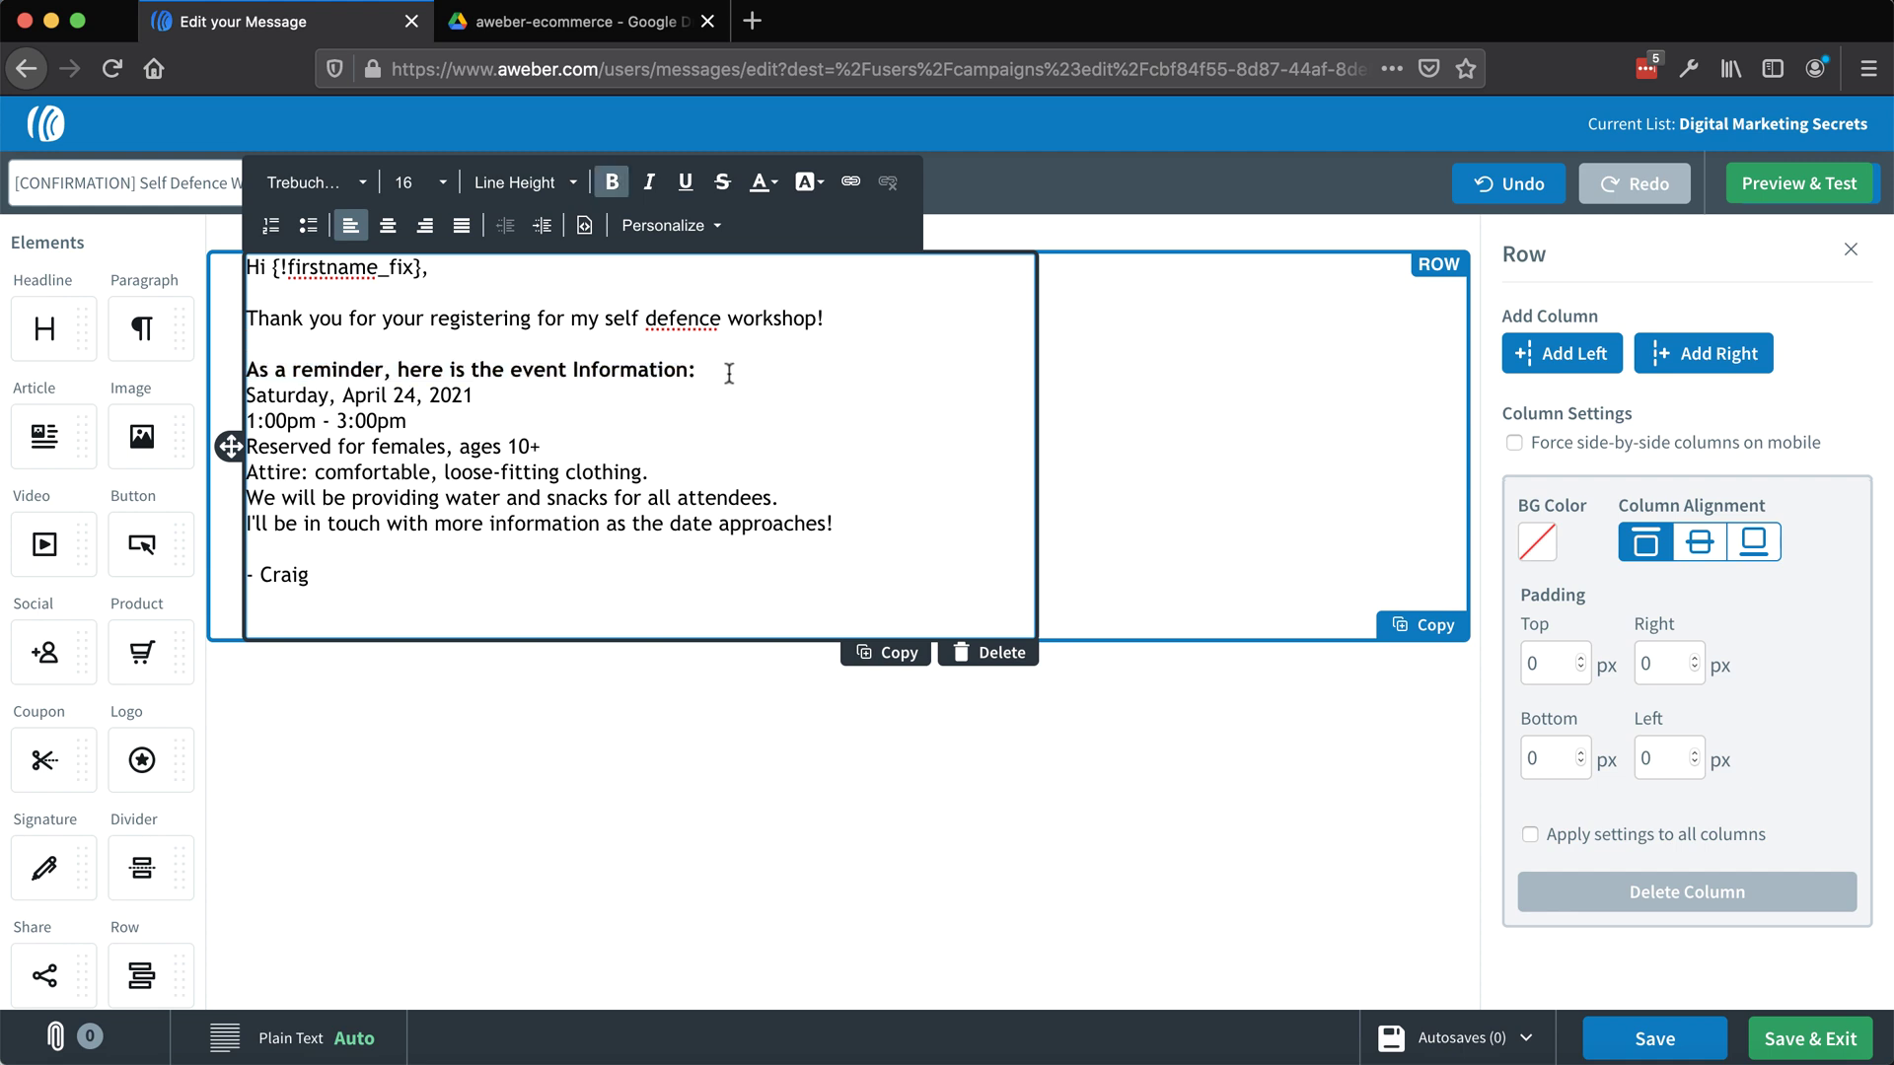
{"action": "key", "text": "Return"}
{"action": "left_click", "coordinate": [531, 522]}
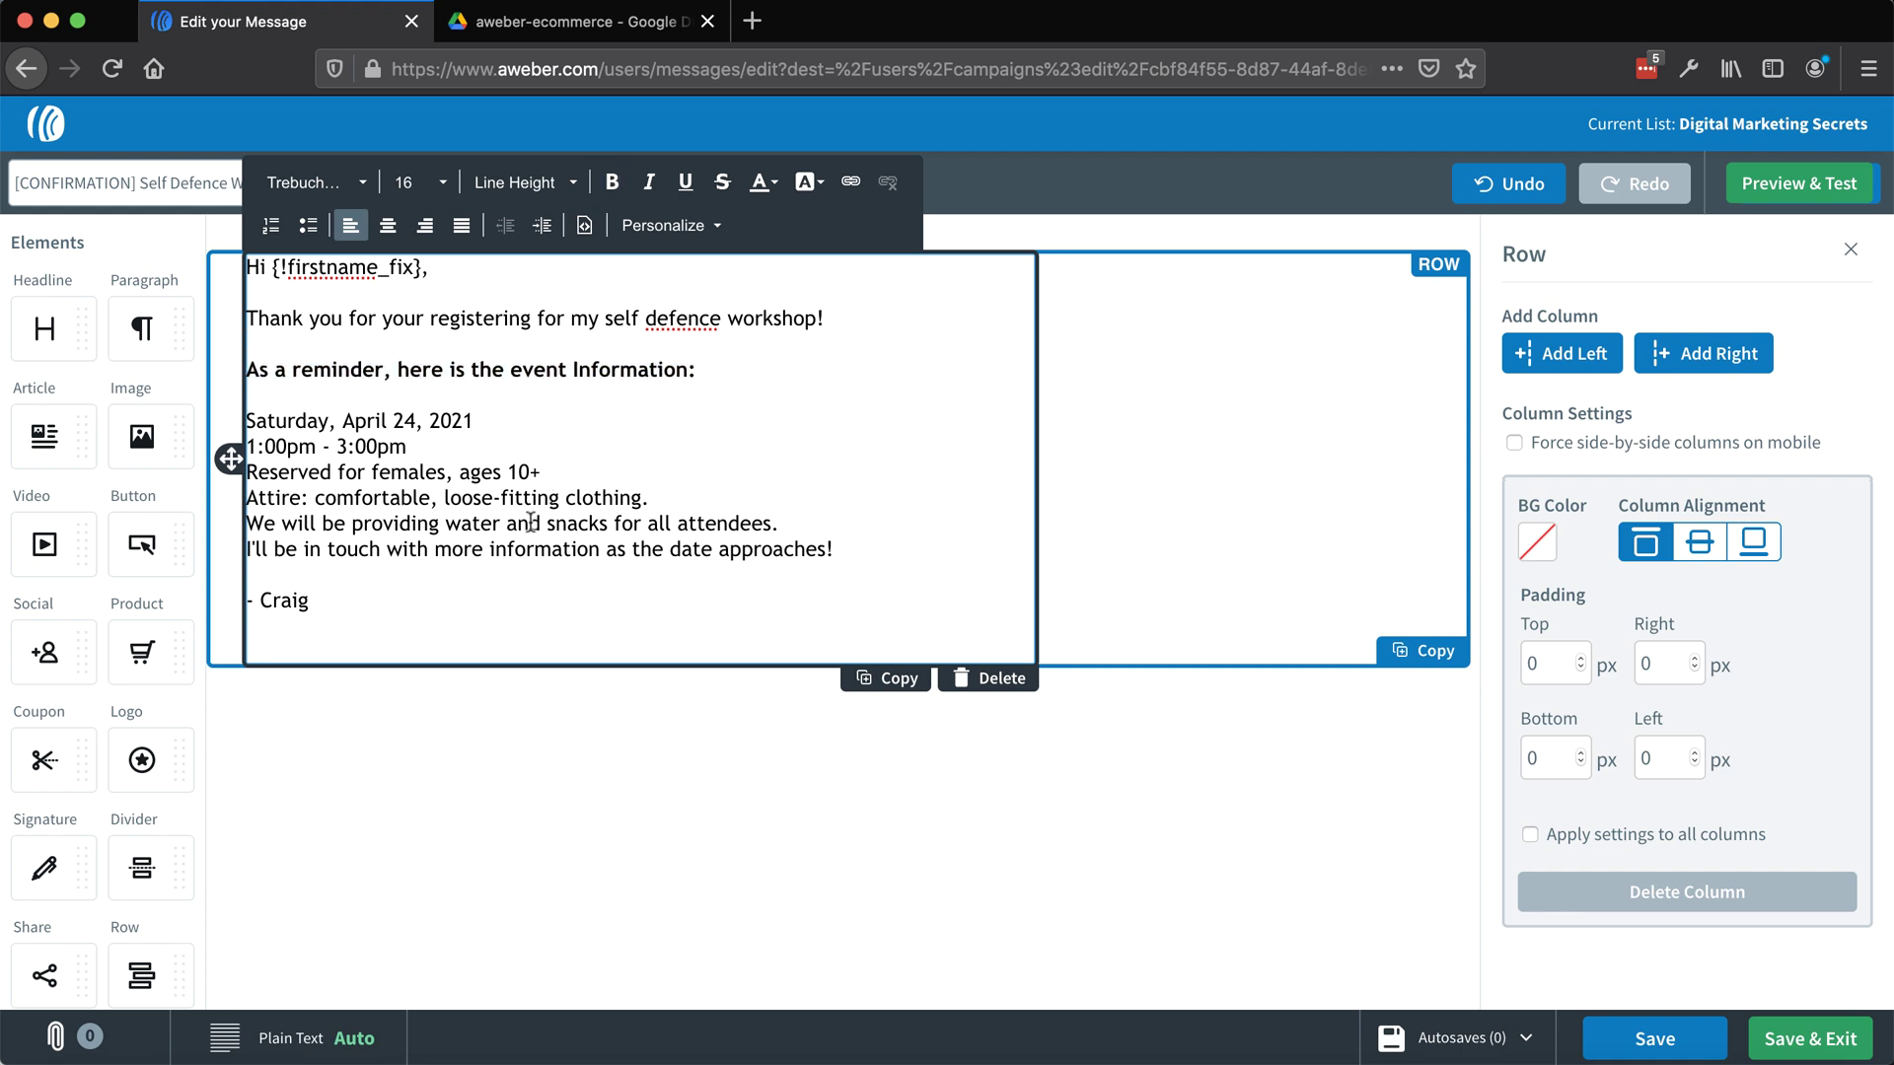
{"action": "key", "text": "super+Left"}
{"action": "key", "text": "Return"}
{"action": "key", "text": "Return"}
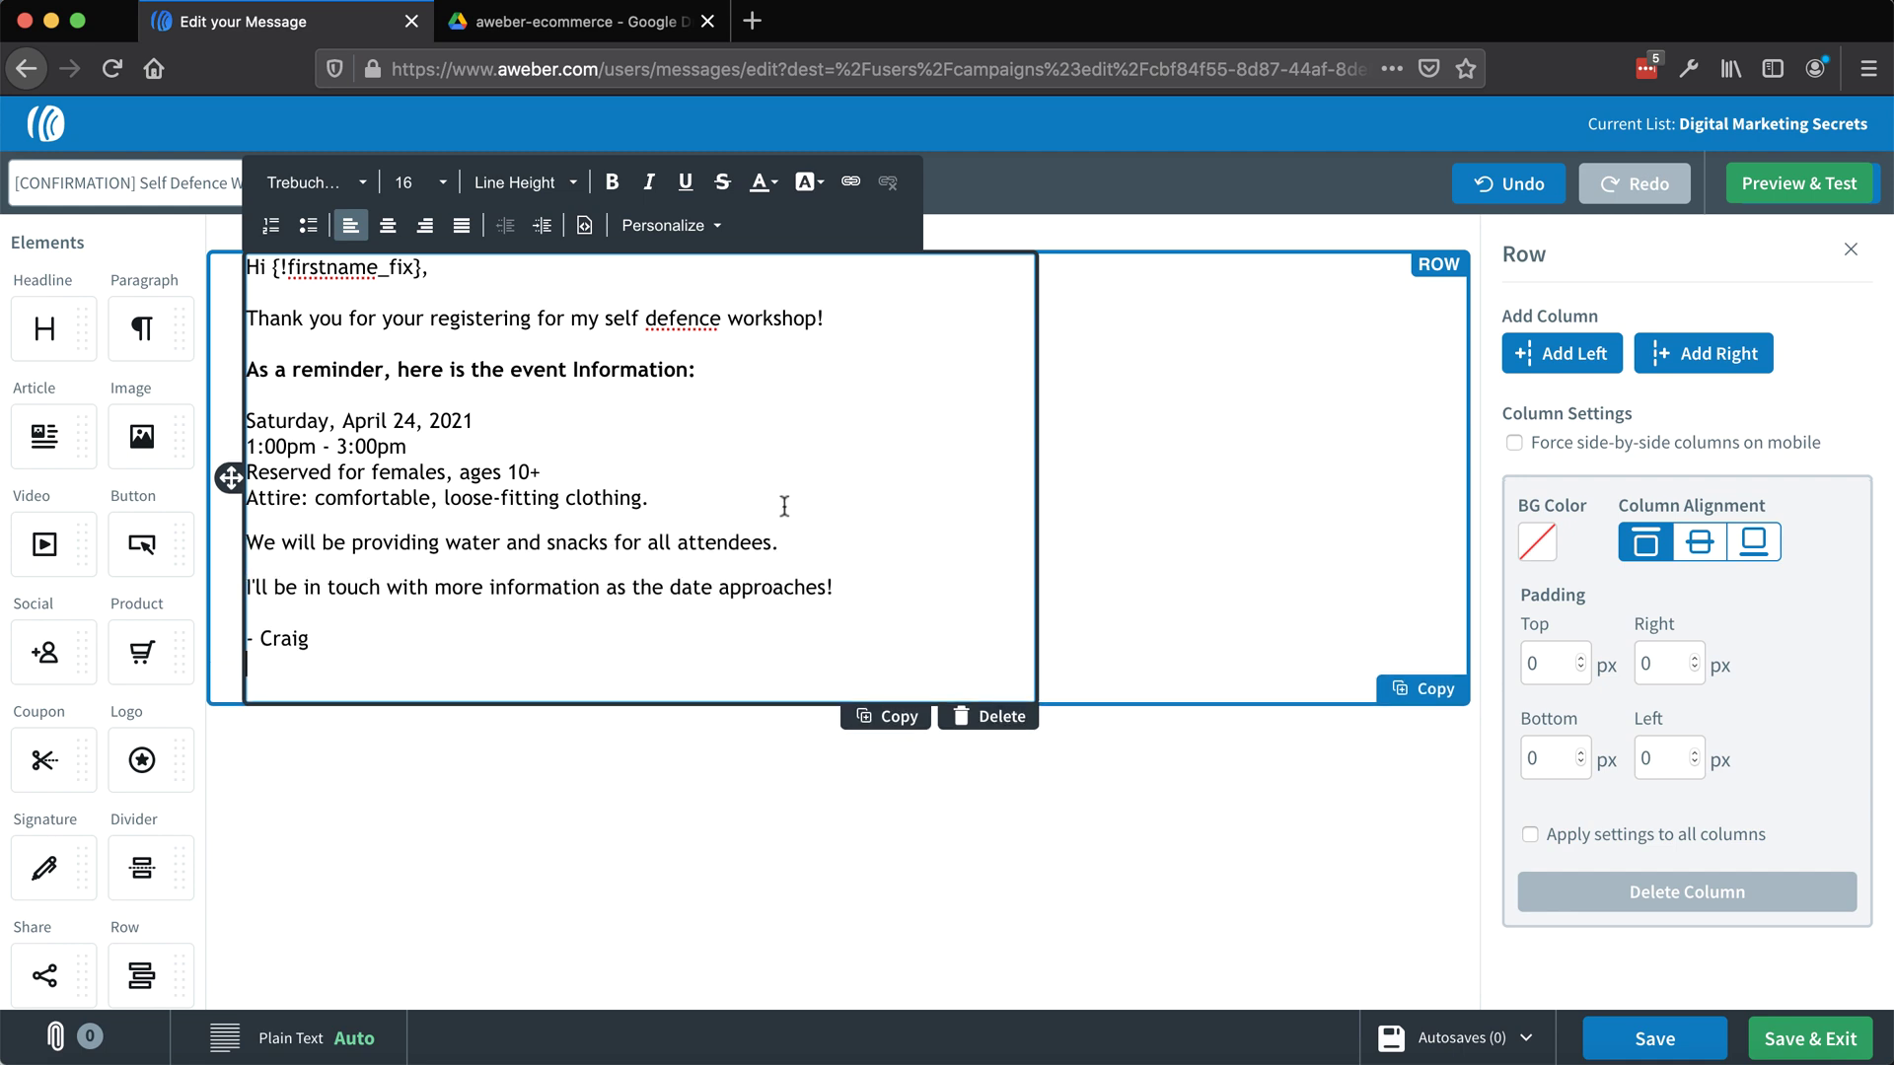
Step: Preview the confirmation email in desktop and mobile views, then save the message
{"action": "left_click", "coordinate": [1820, 185]}
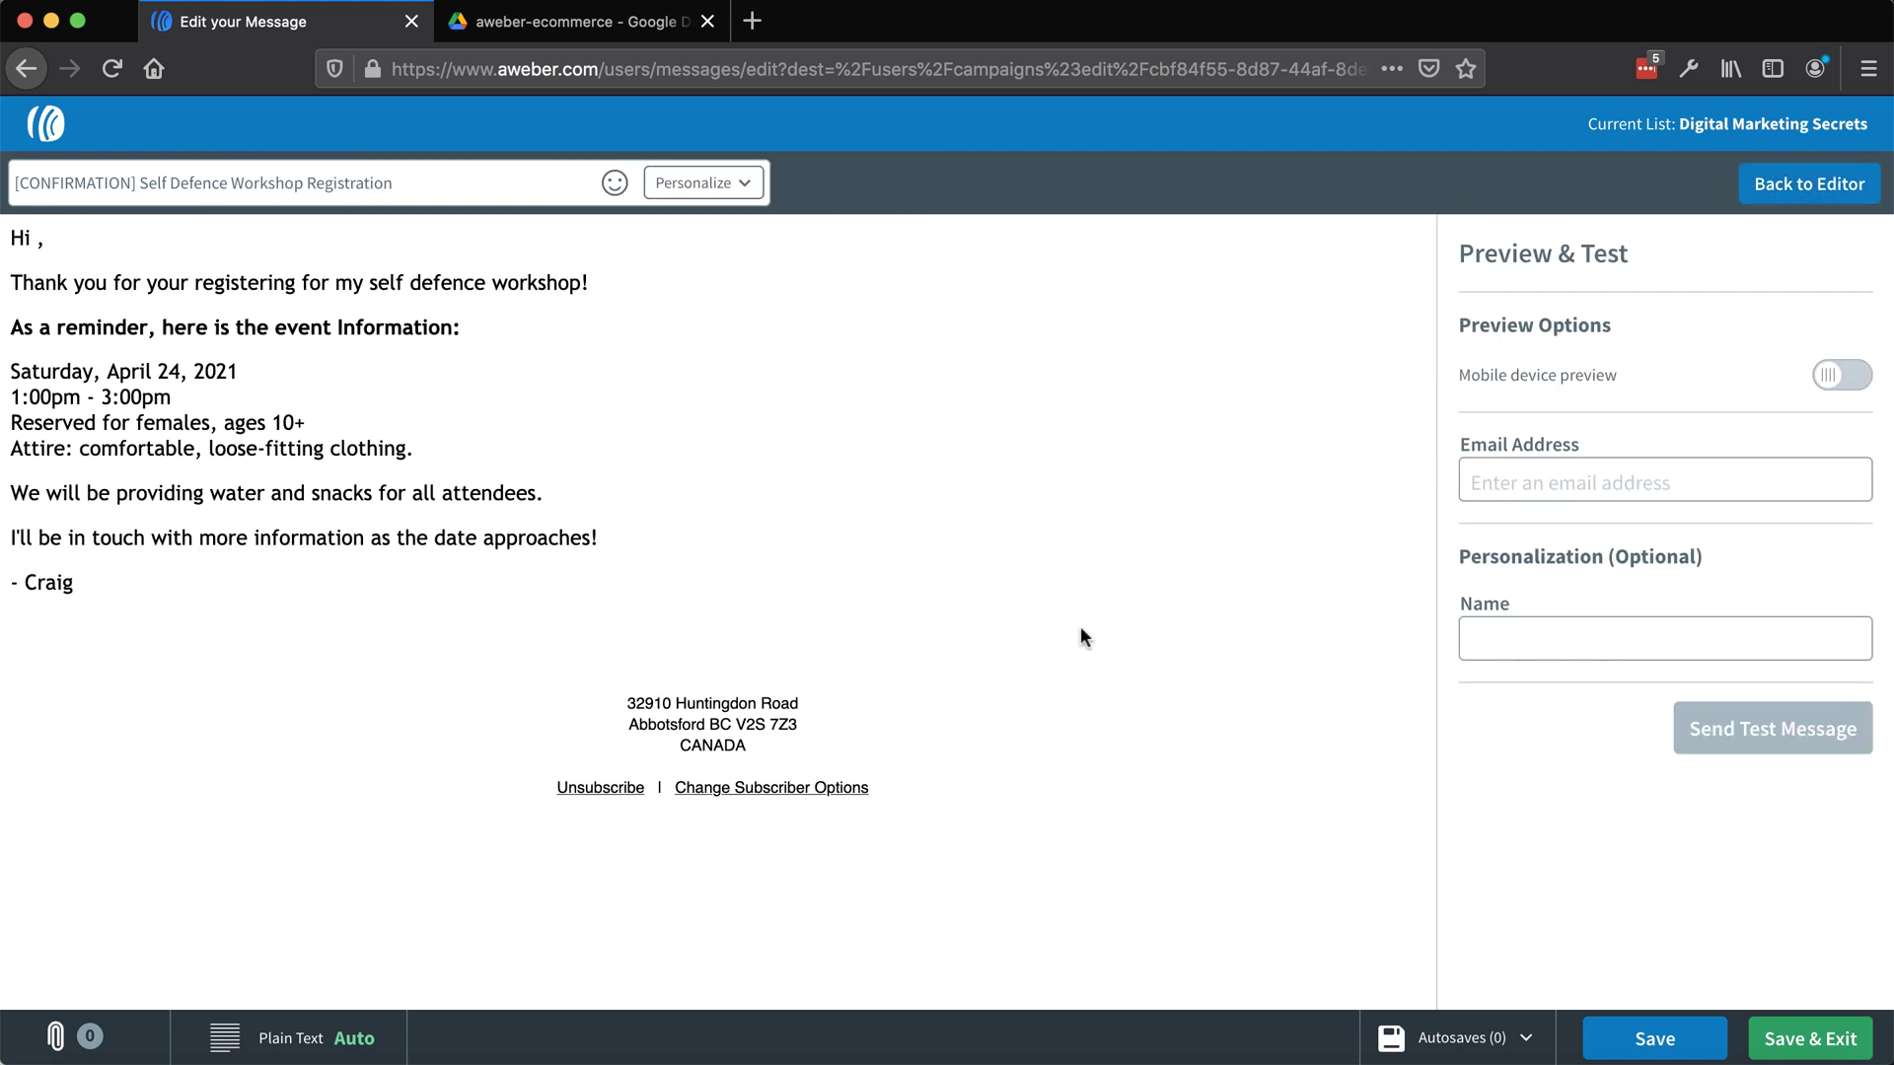
{"action": "left_click", "coordinate": [1844, 375]}
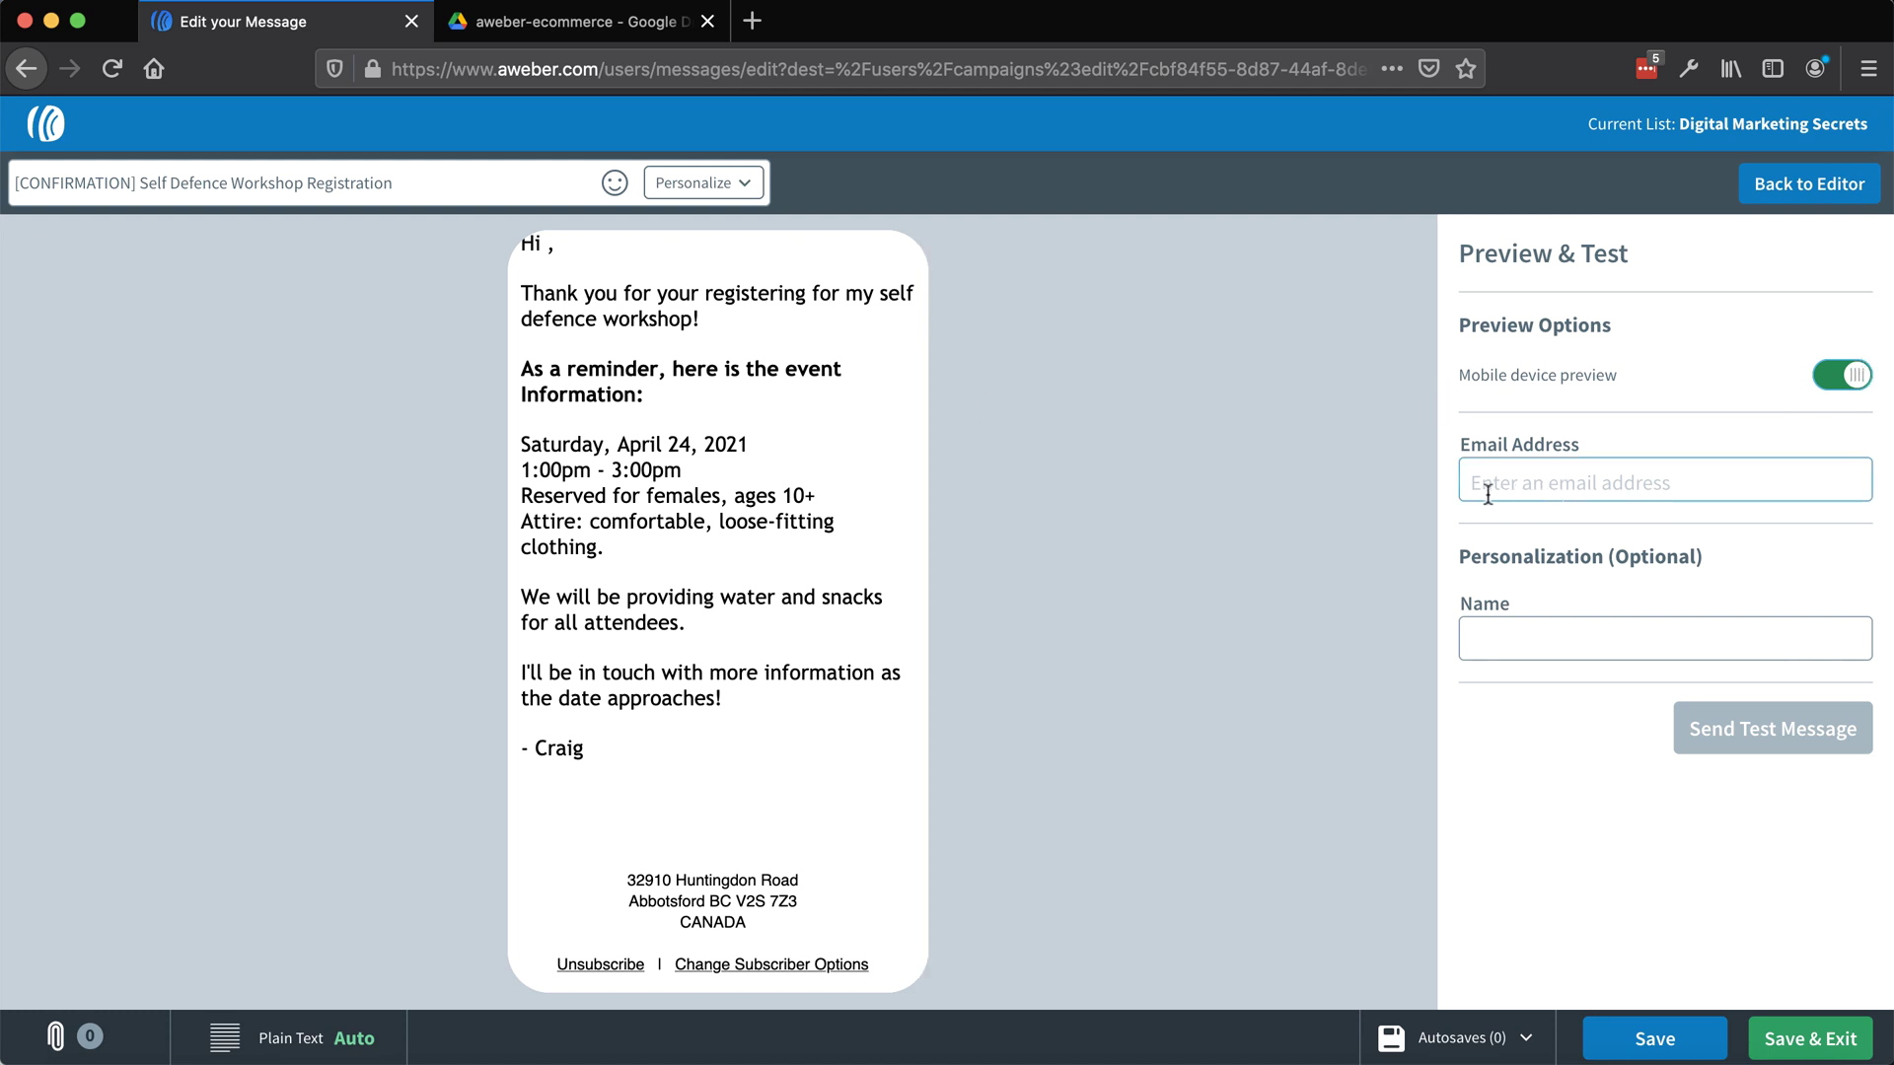
{"action": "left_click", "coordinate": [1862, 371]}
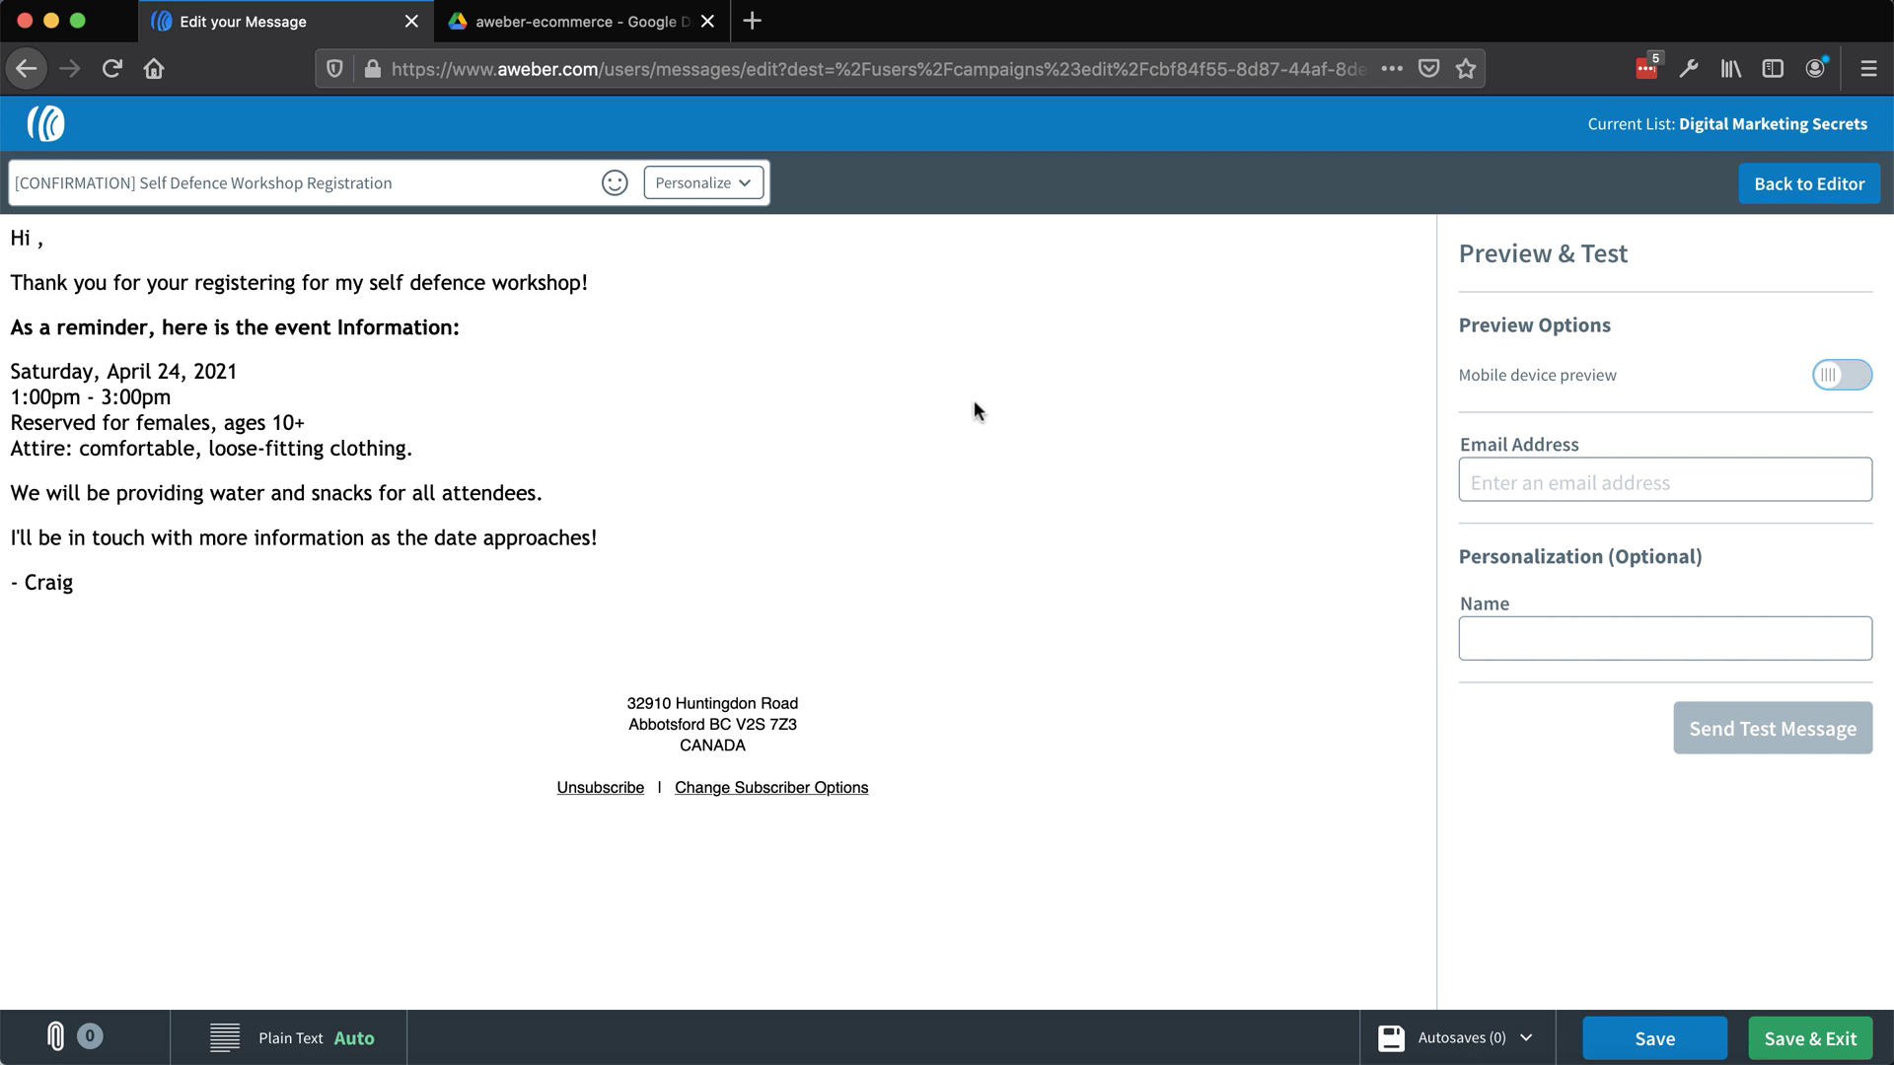
{"action": "left_click", "coordinate": [1818, 1052]}
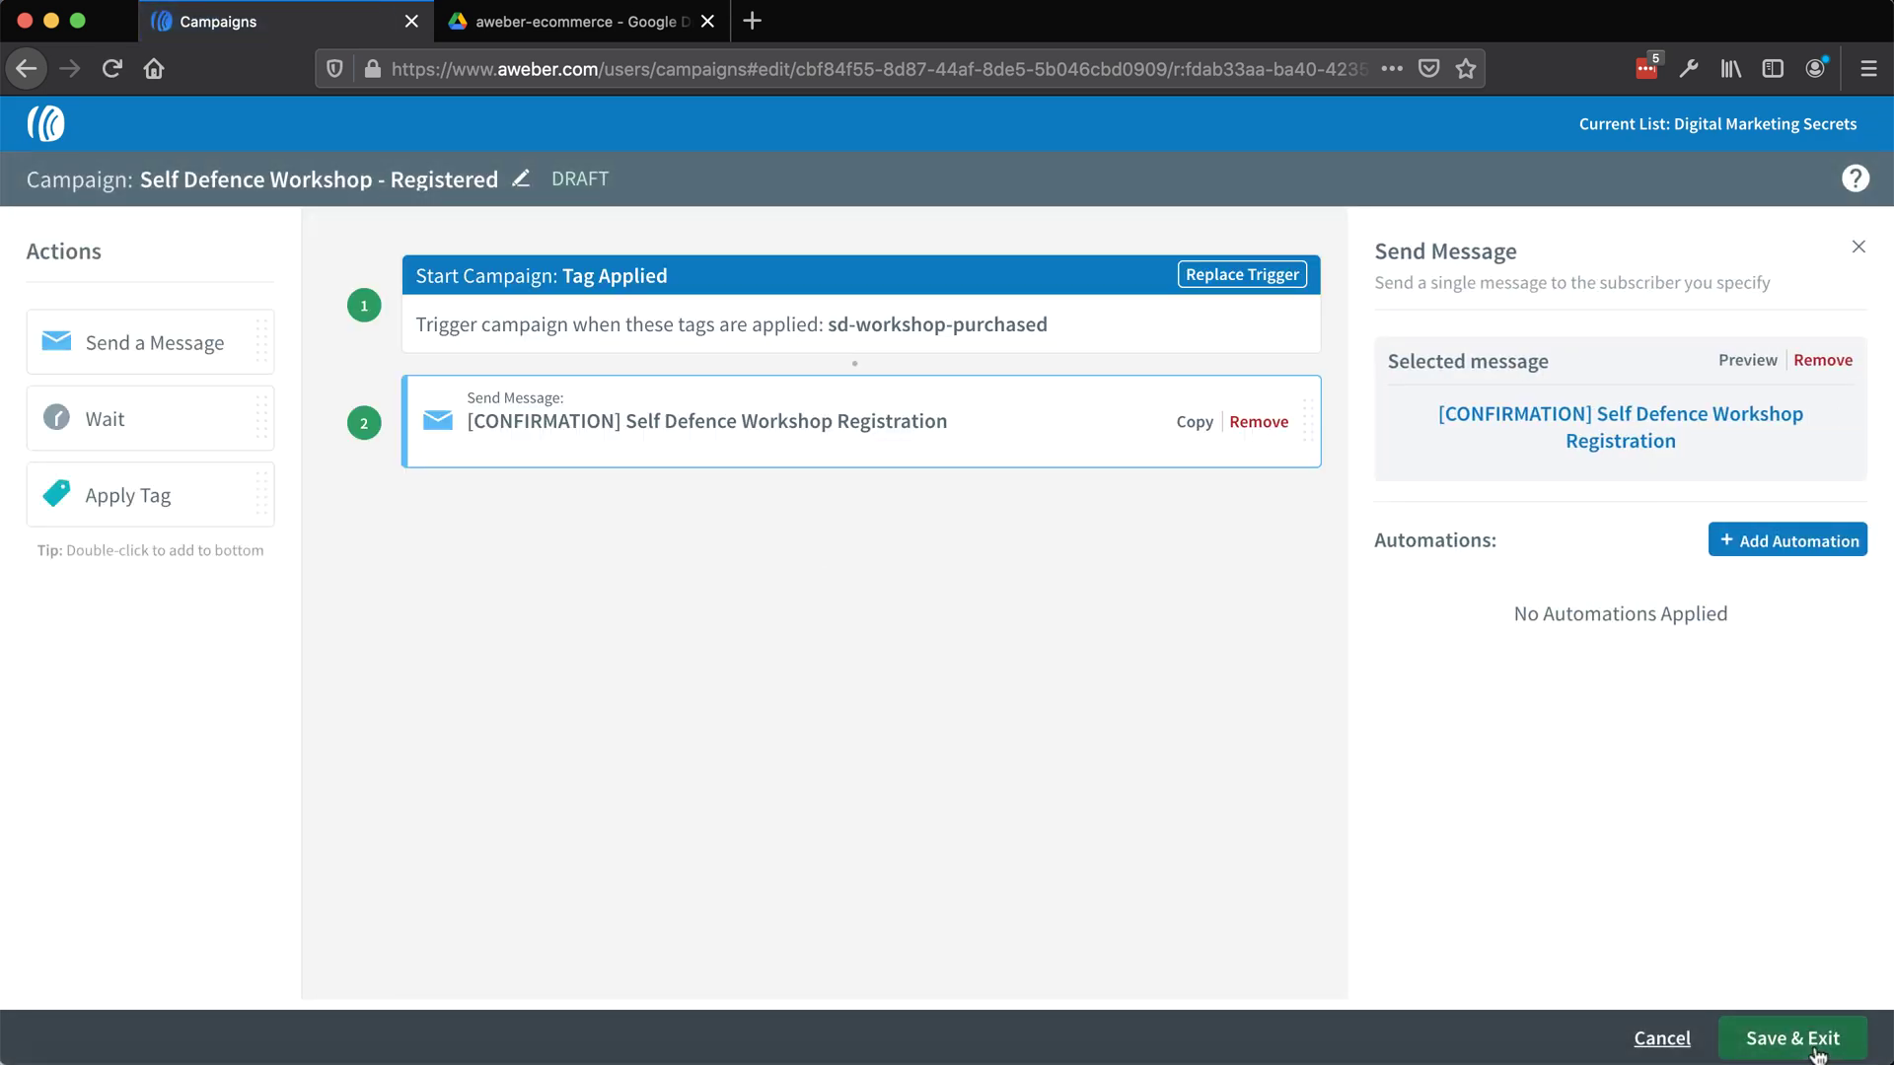
Step: Save and activate the Self Defence Workshop - Registered campaign, then go to Landing Pages
{"action": "left_click", "coordinate": [1819, 1052]}
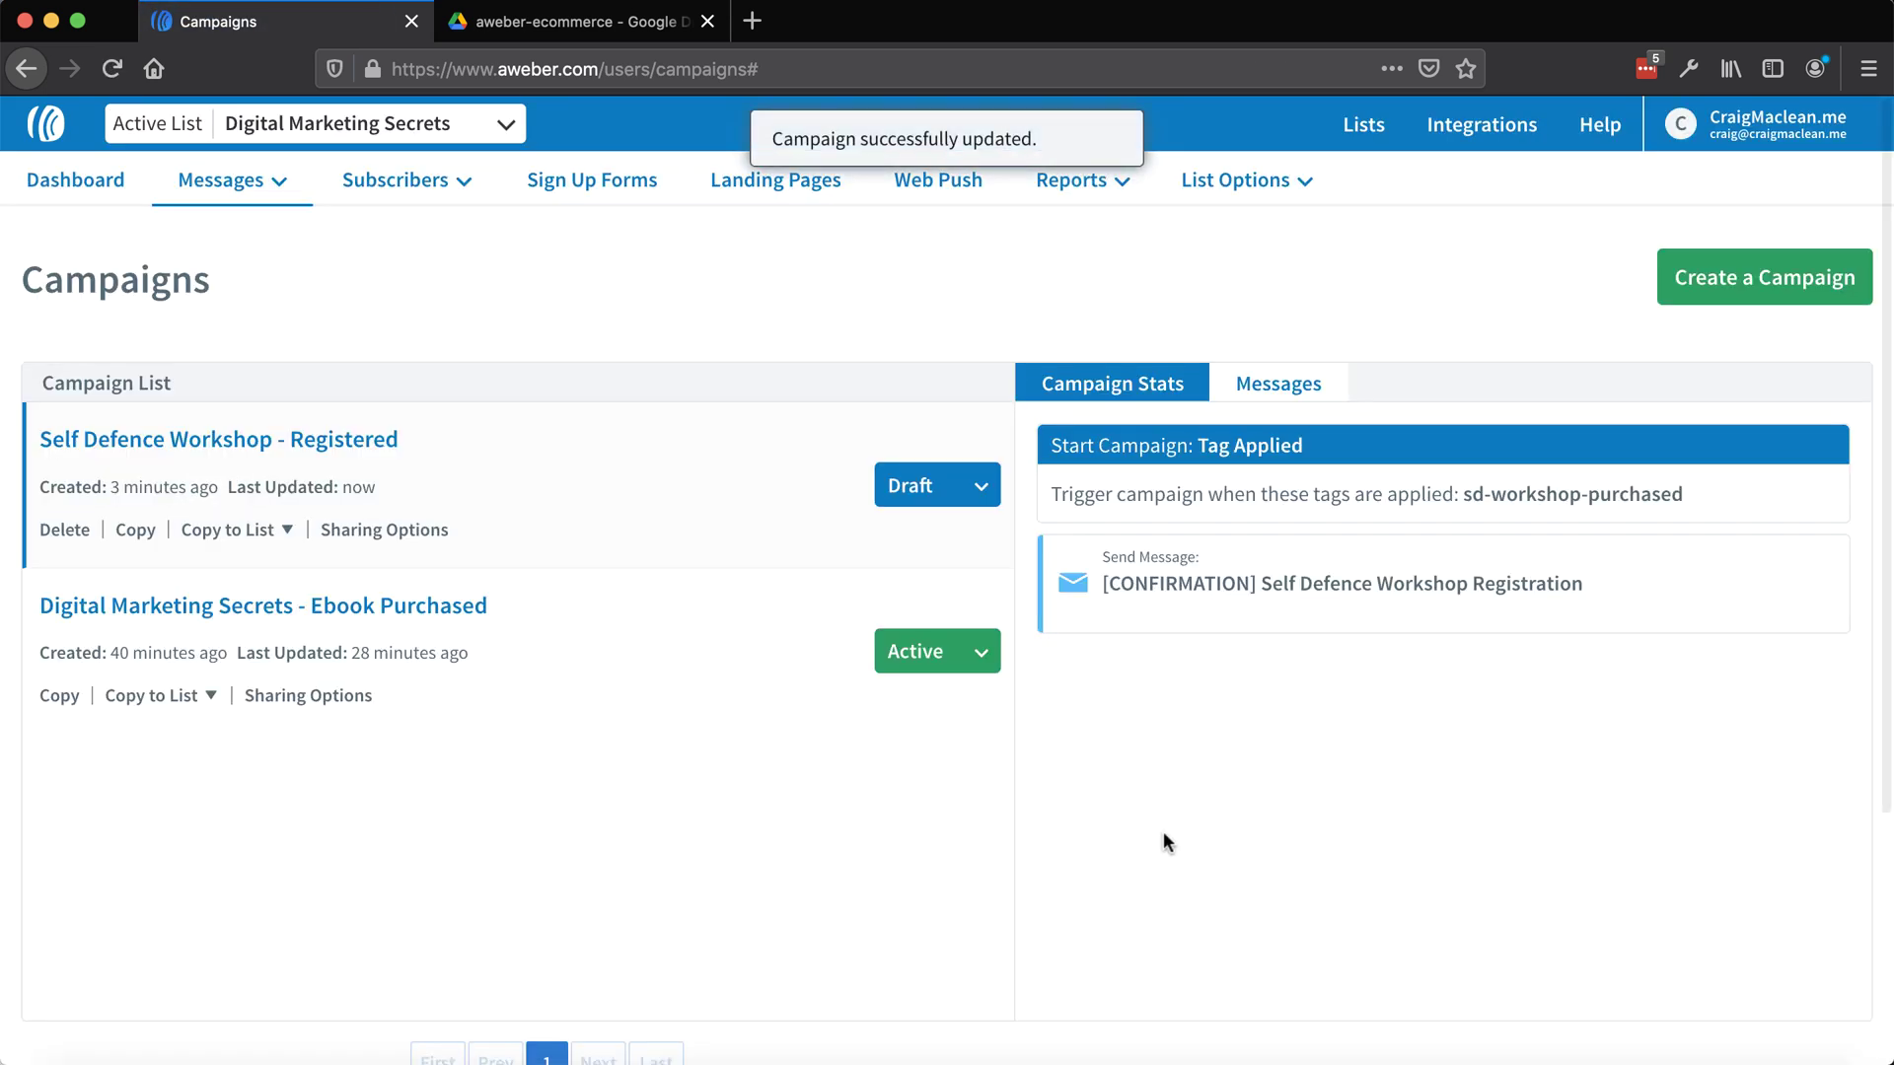
{"action": "left_click", "coordinate": [935, 481]}
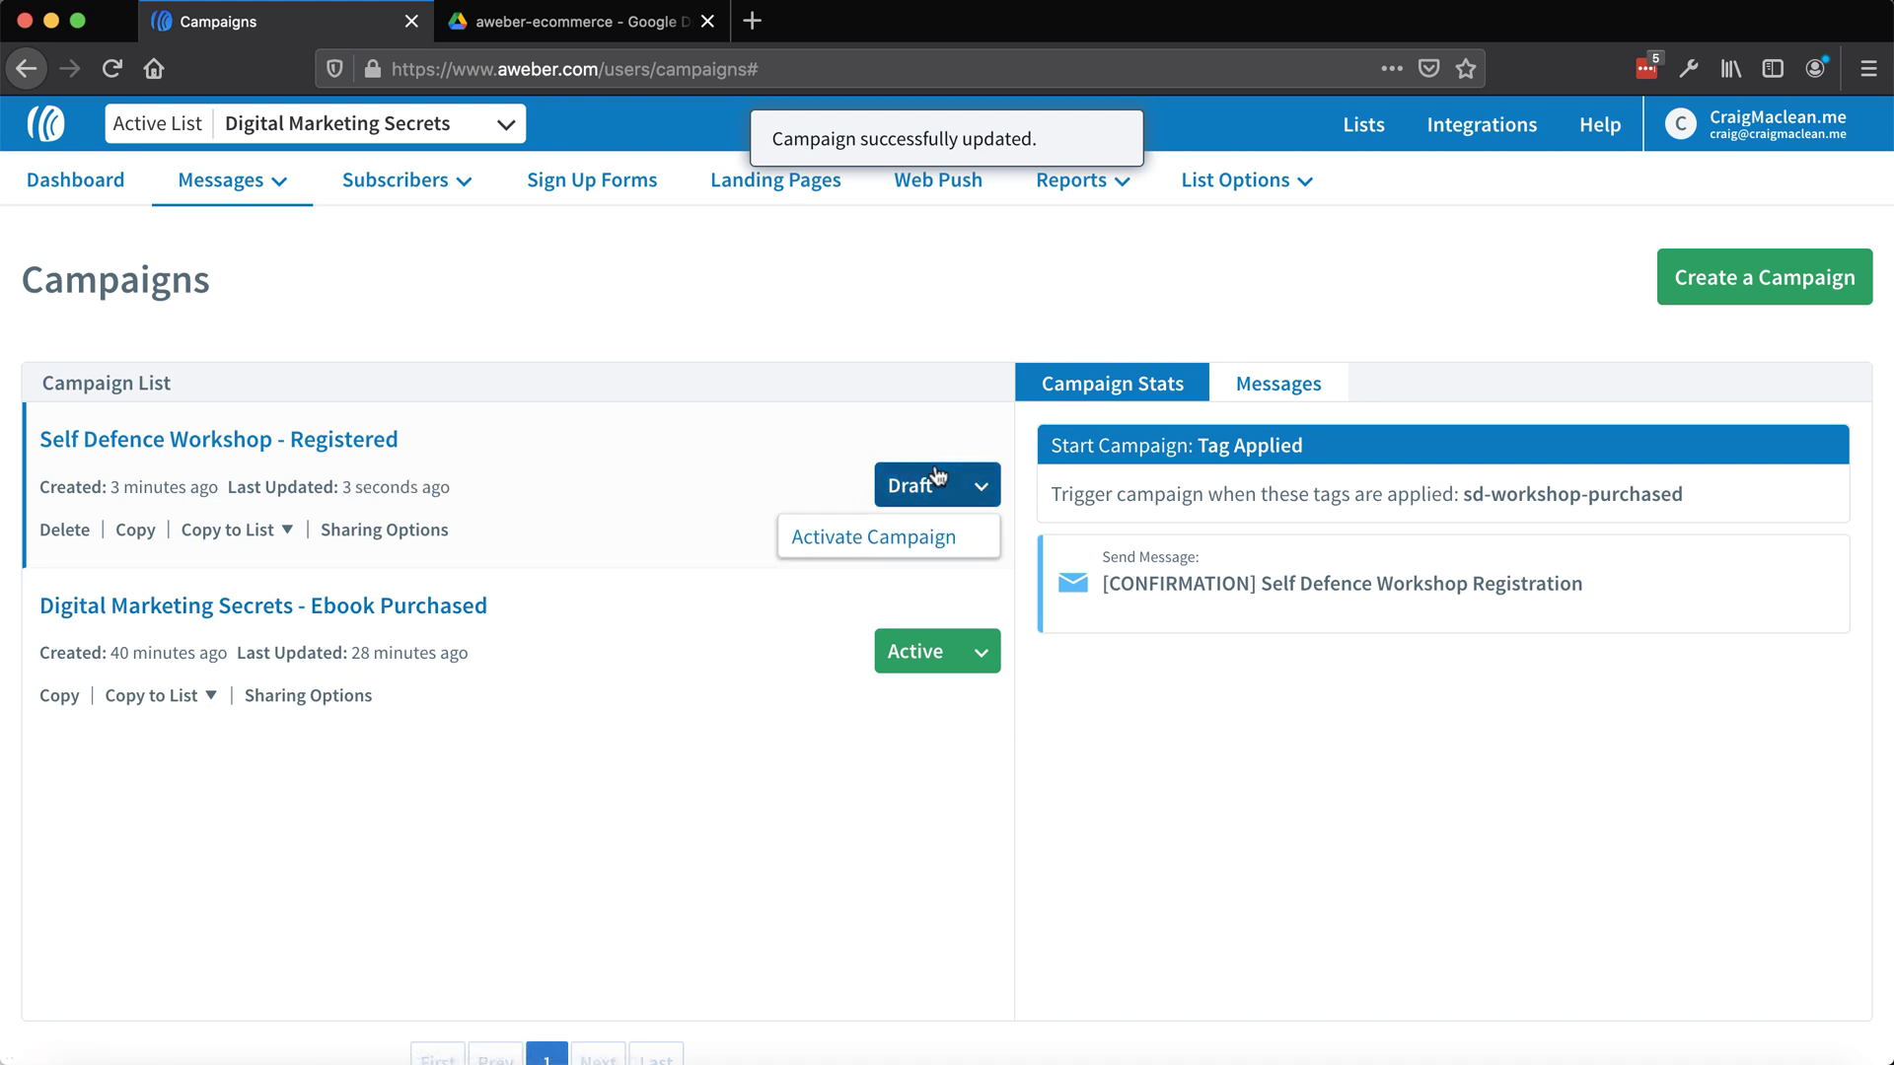
{"action": "left_click", "coordinate": [883, 535]}
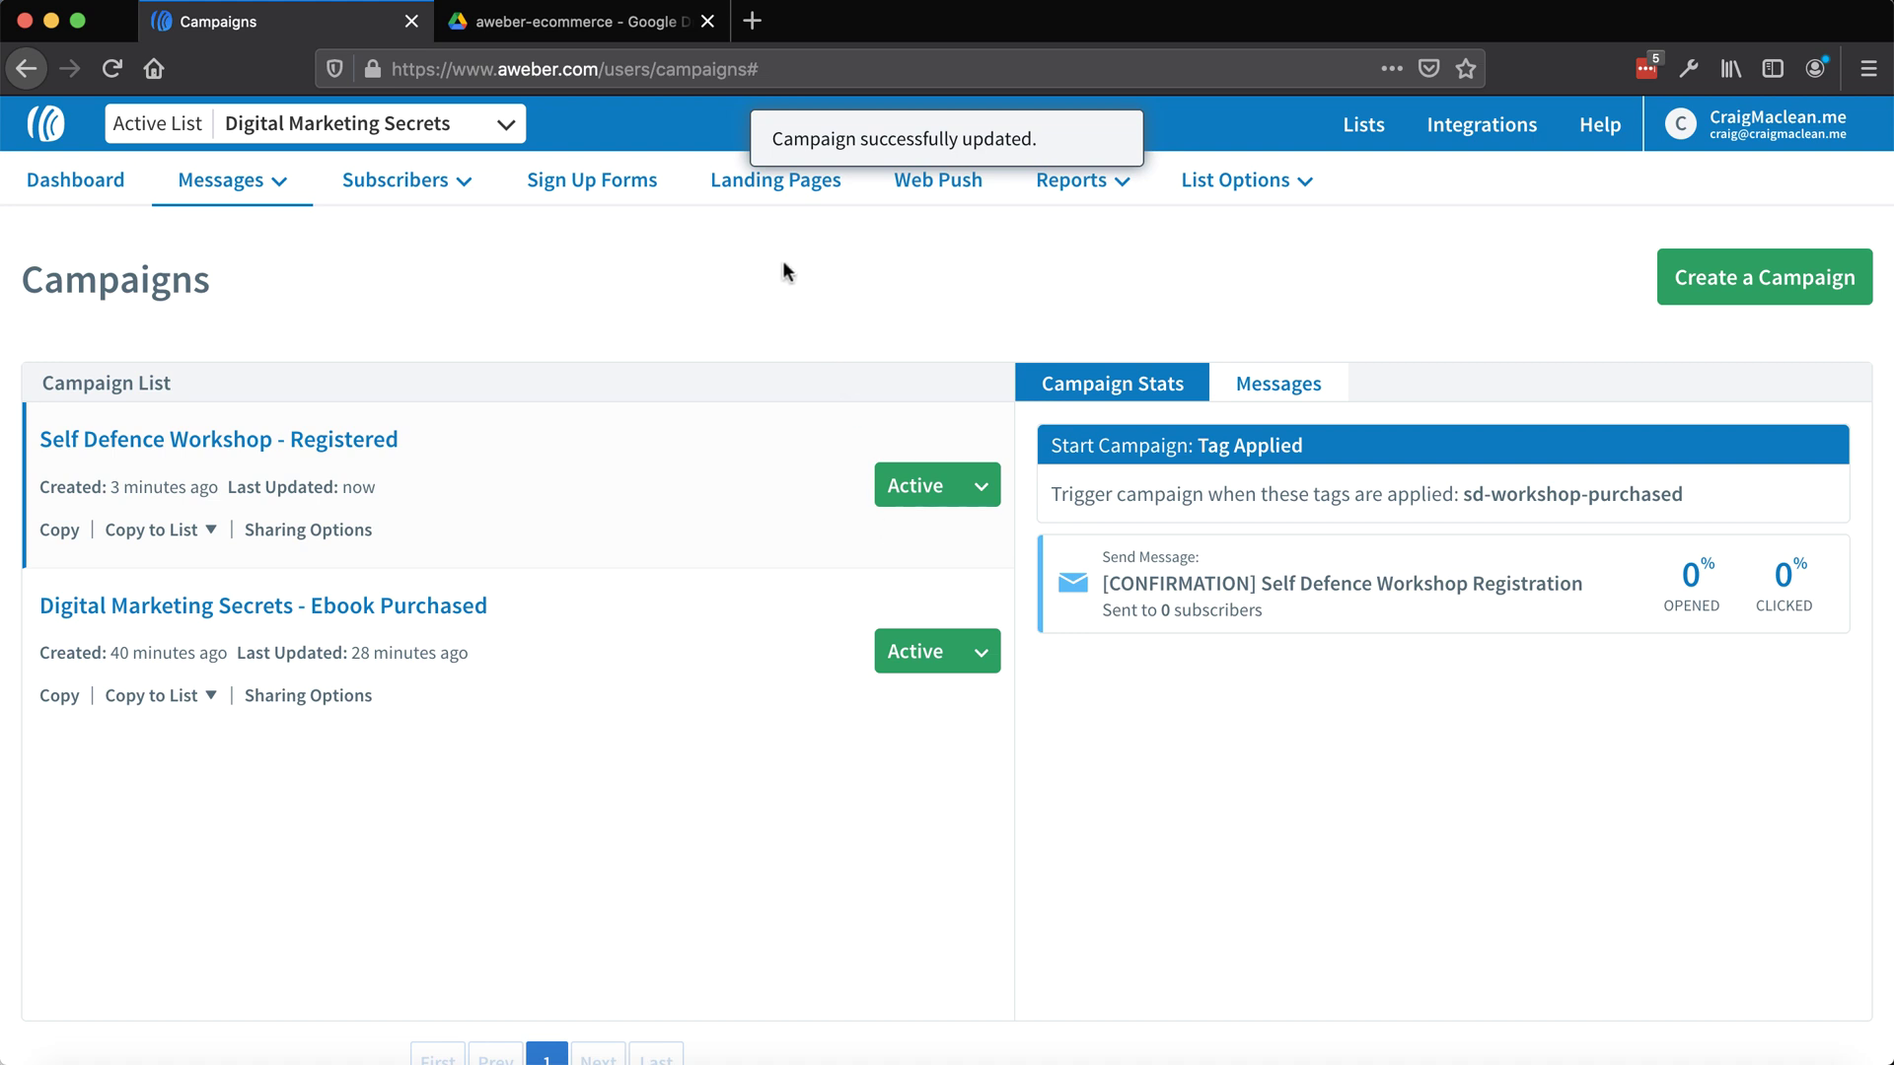
{"action": "left_click", "coordinate": [745, 188]}
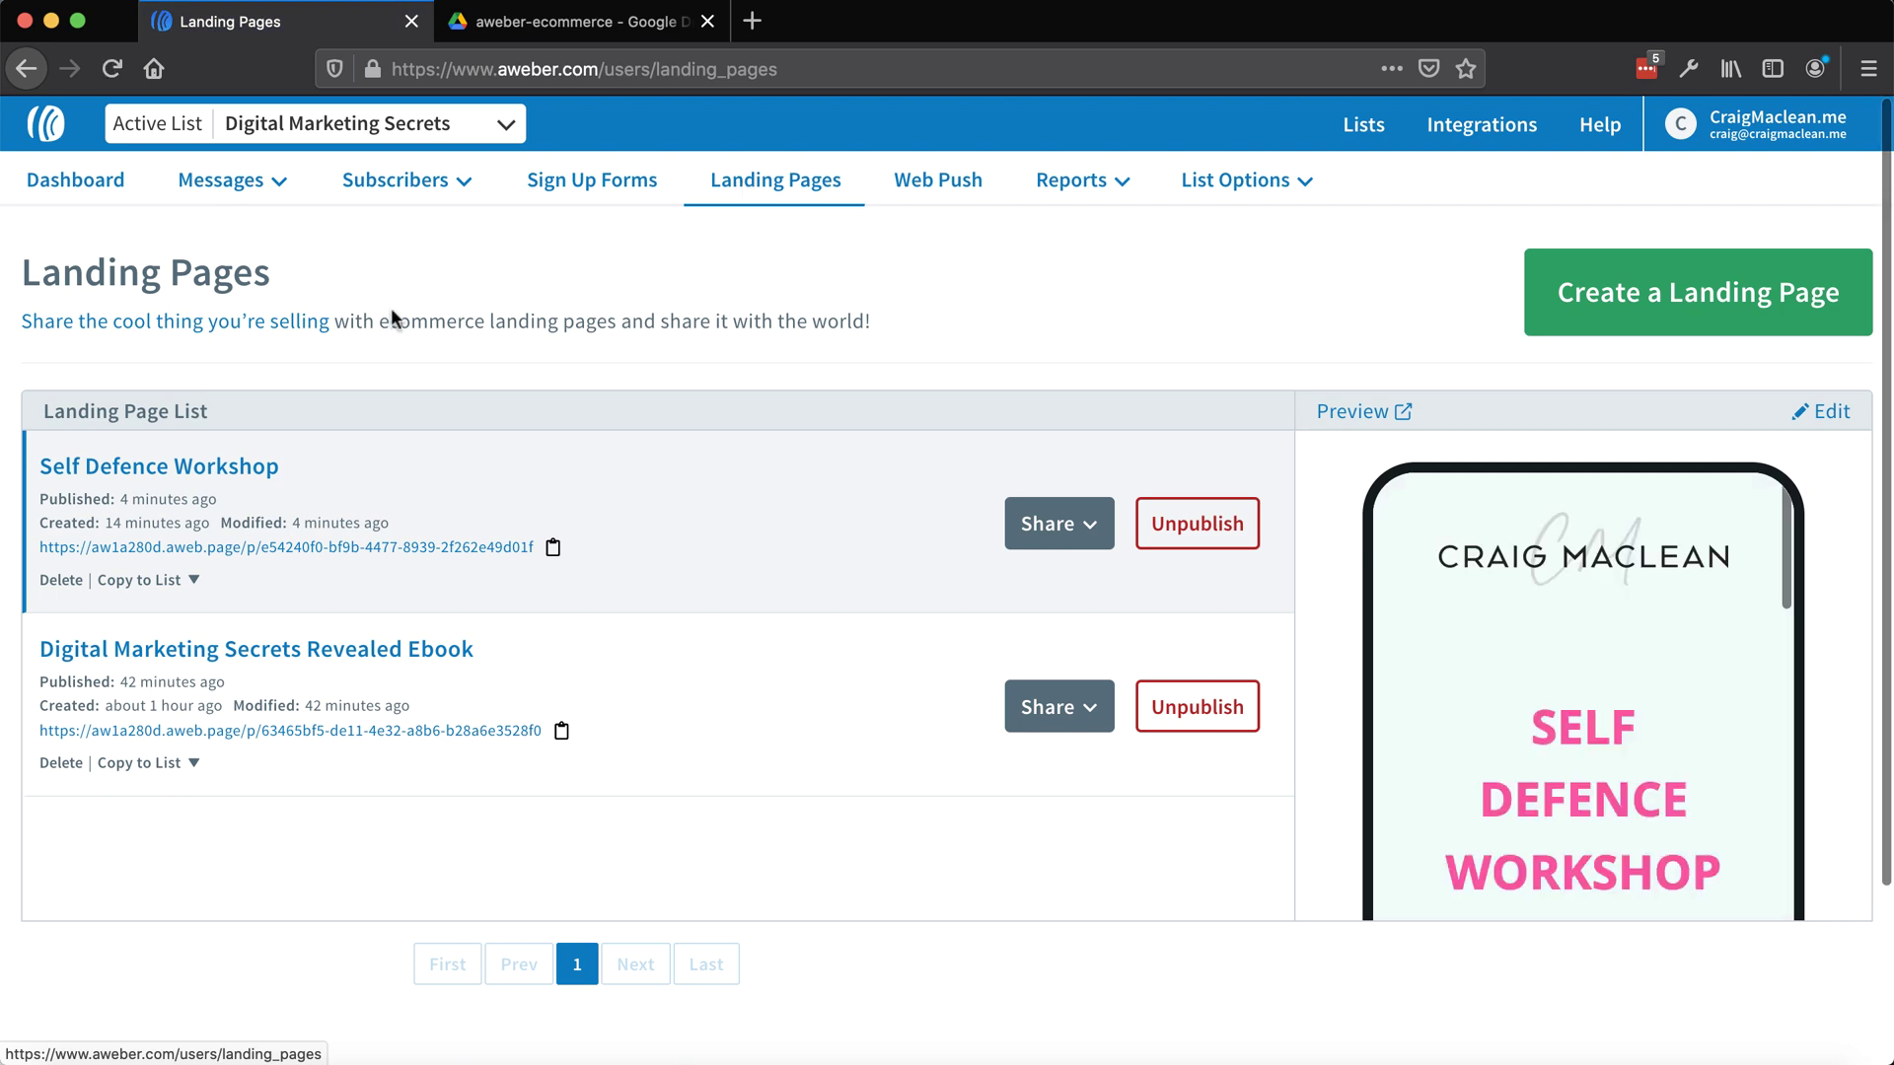
{"action": "left_click", "coordinate": [228, 467]}
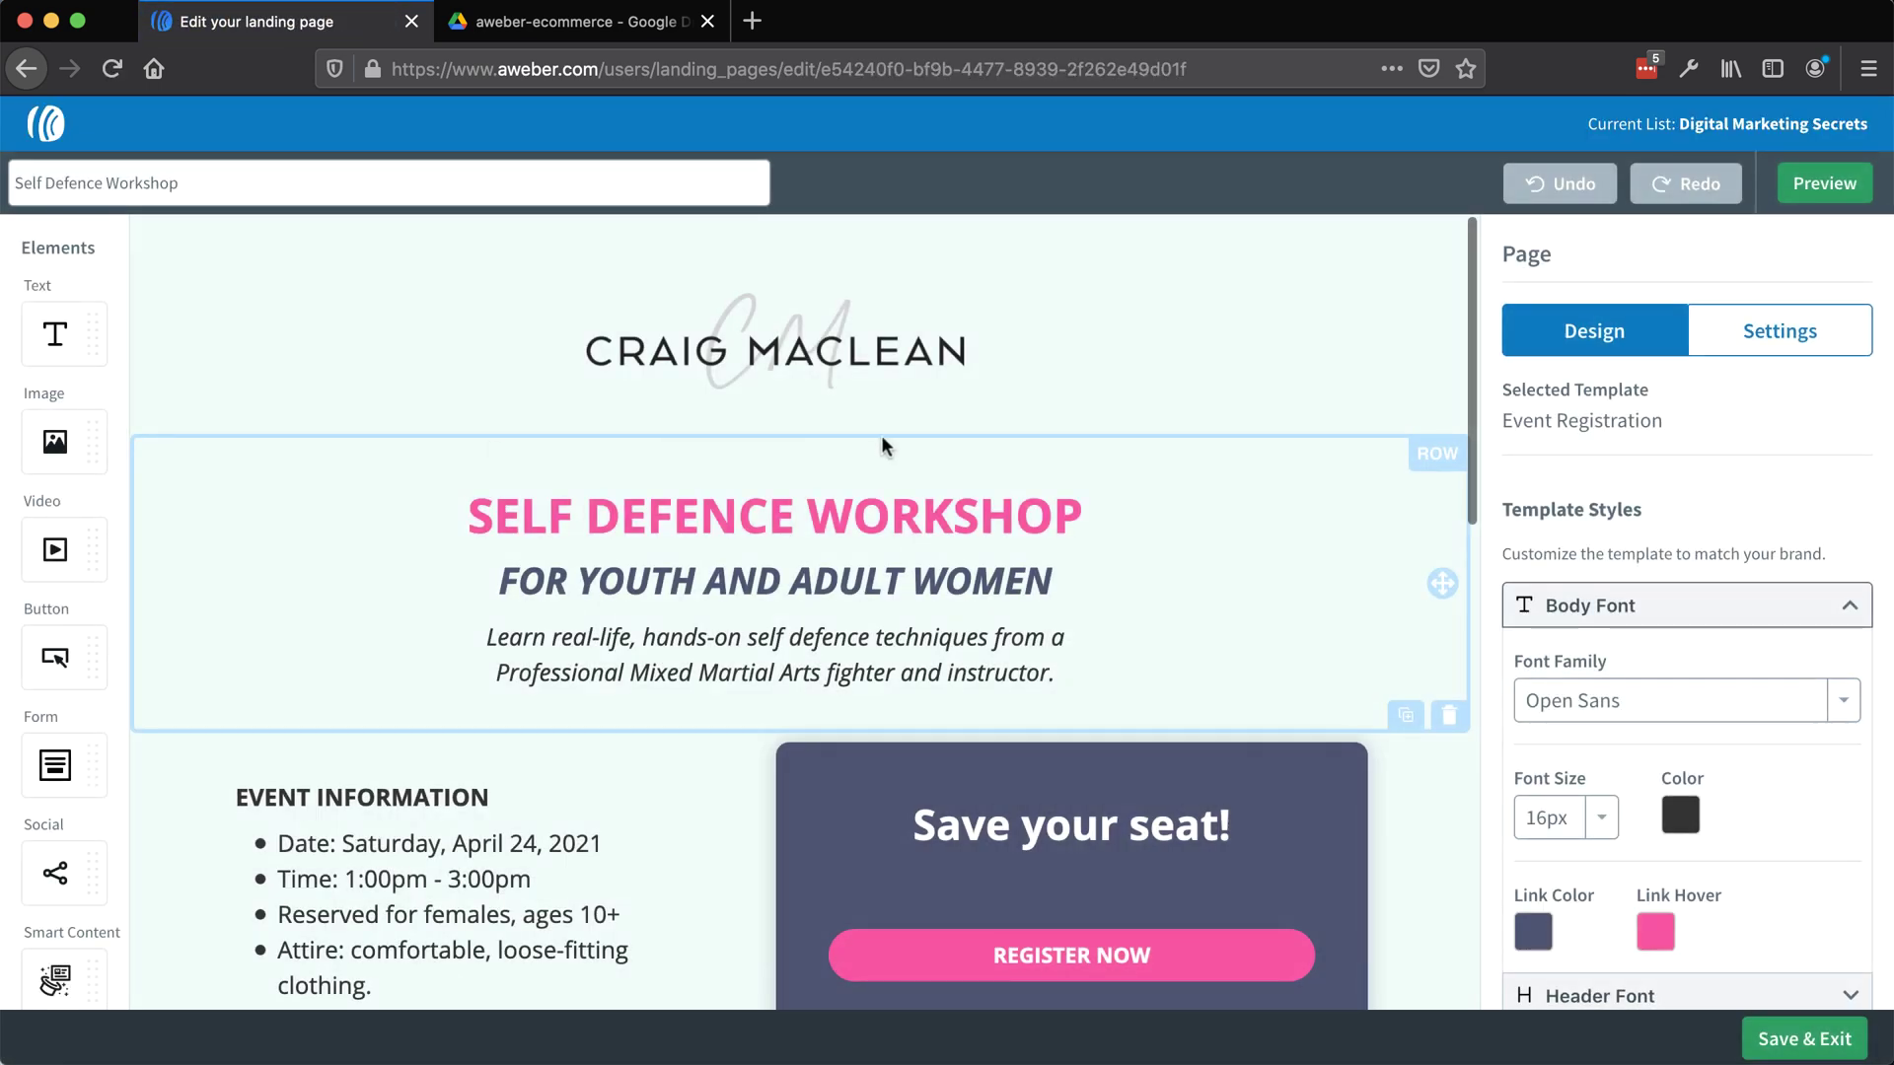
{"action": "scroll", "coordinate": [885, 446], "scroll_direction": "down", "scroll_amount": 3}
{"action": "left_click", "coordinate": [1231, 671]}
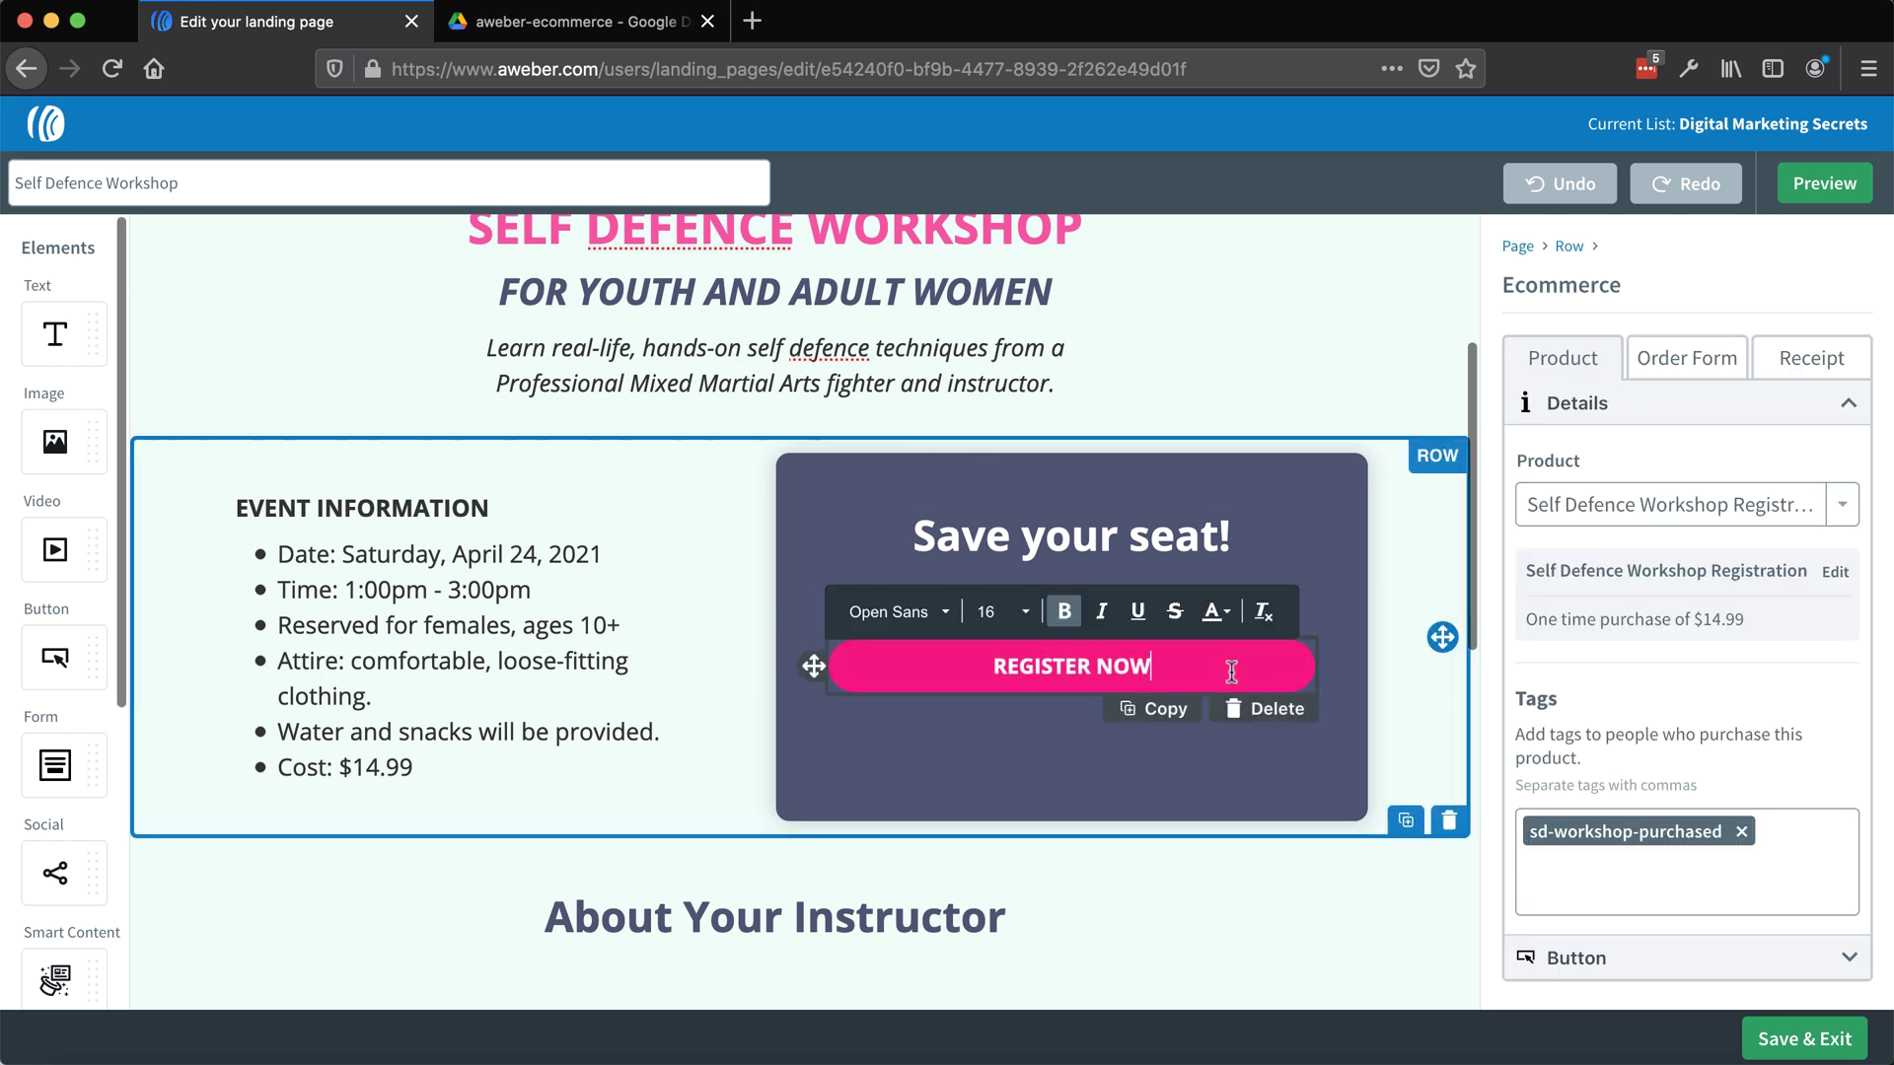
{"action": "scroll", "coordinate": [1712, 769], "scroll_direction": "down", "scroll_amount": 3}
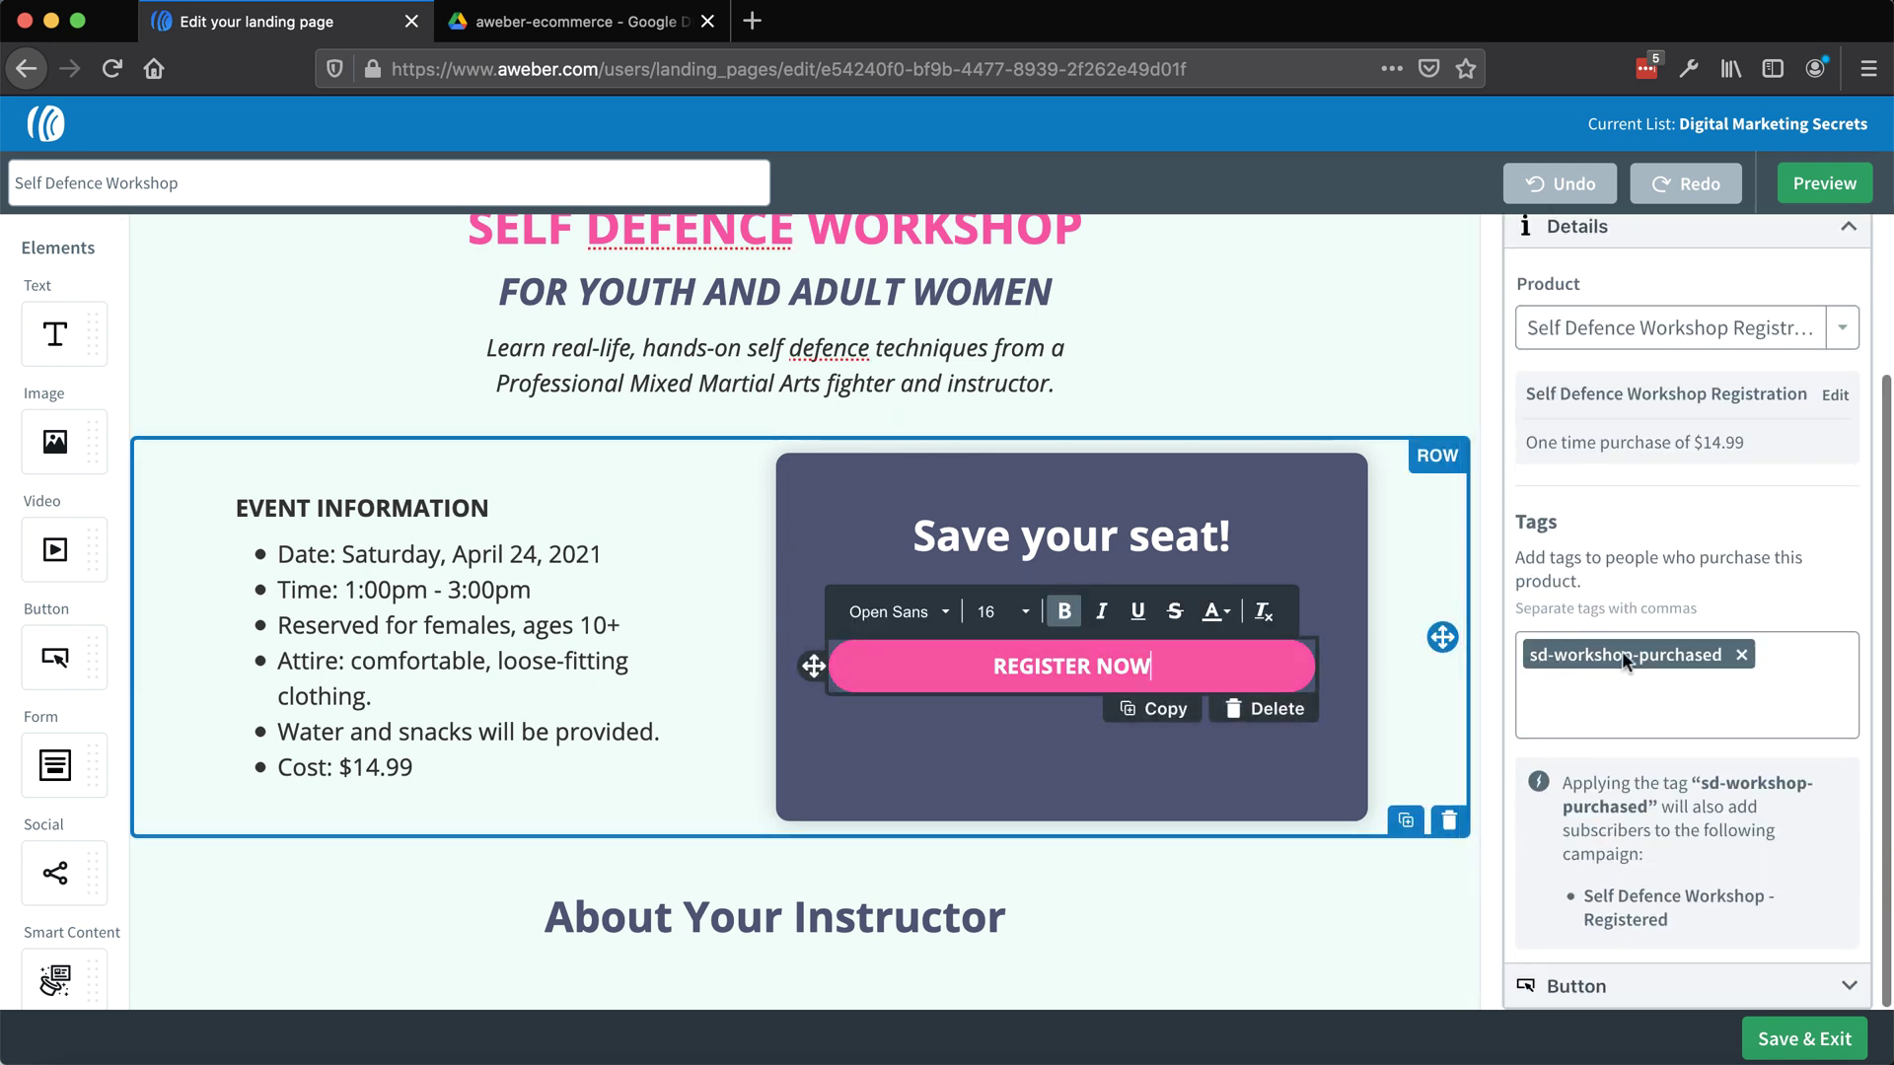
{"action": "left_click_drag", "start_coordinate": [1563, 781], "coordinate": [1649, 804]}
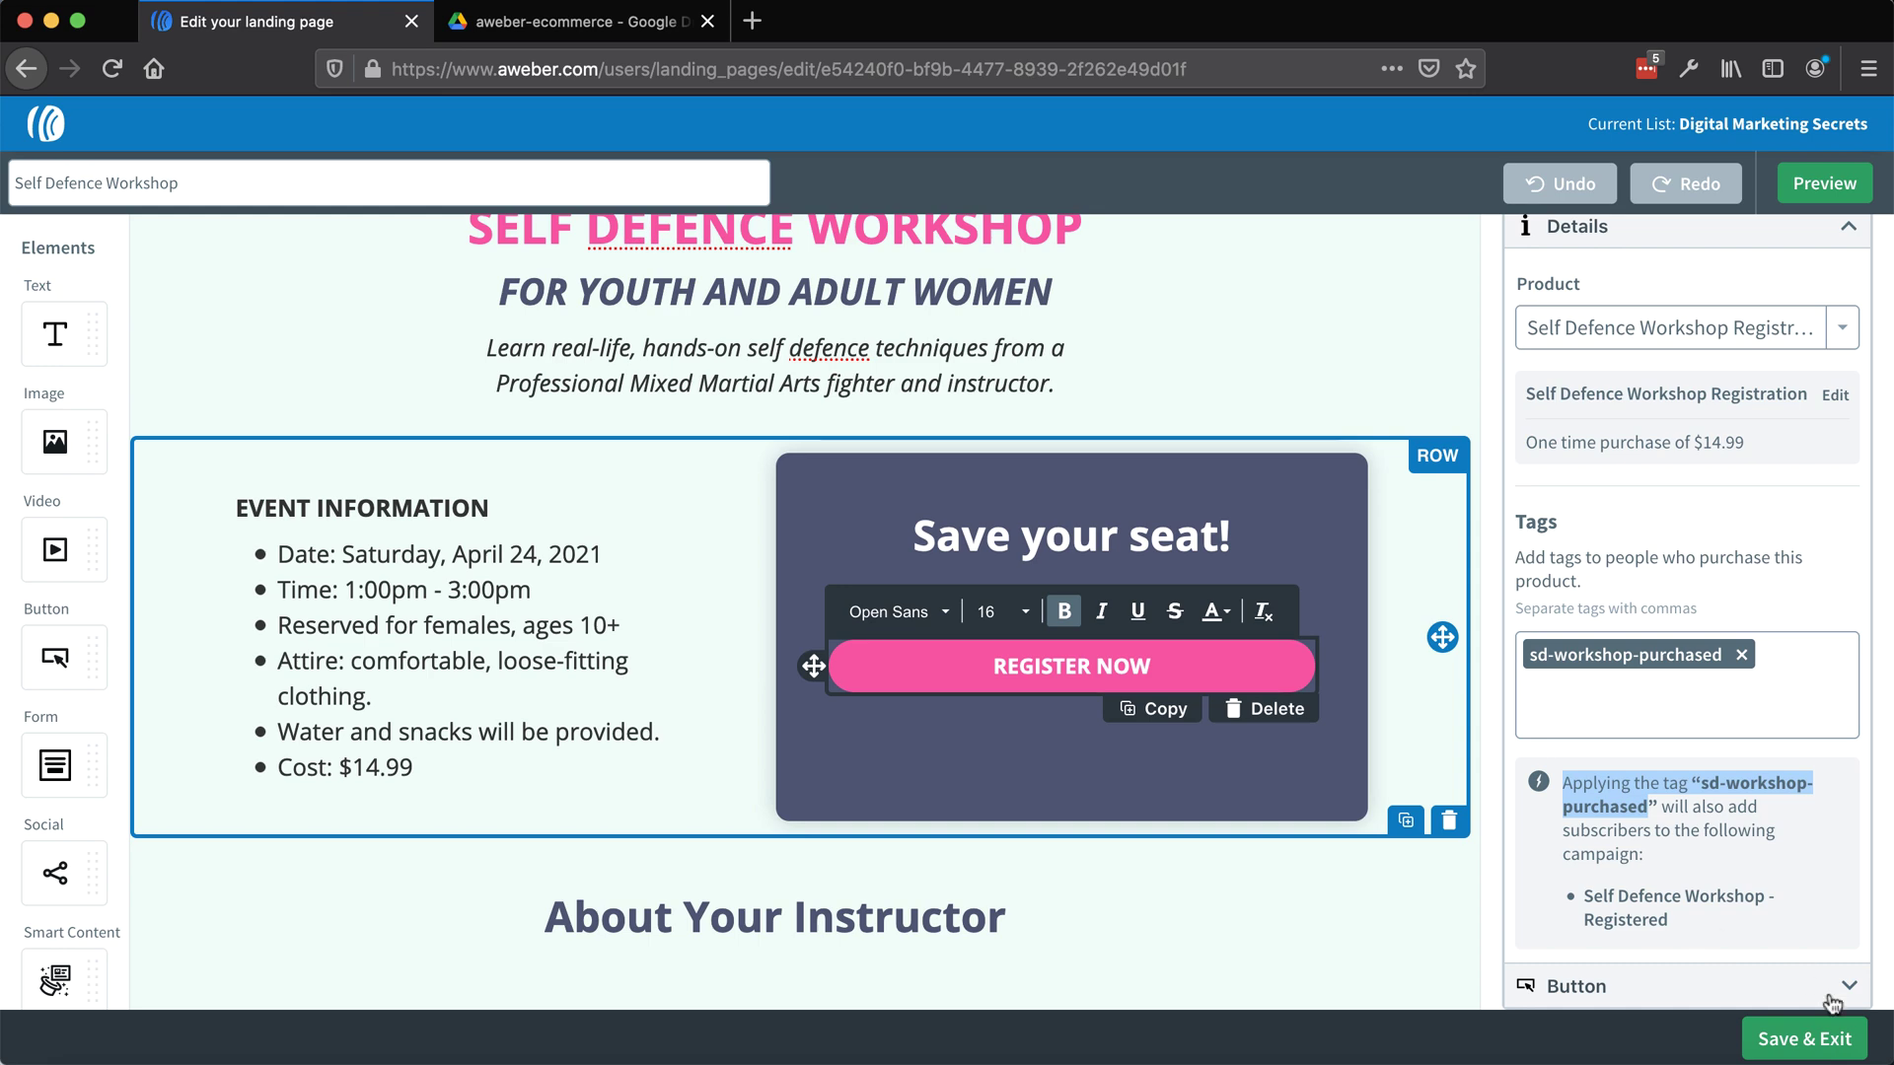
{"action": "left_click", "coordinate": [1805, 1039]}
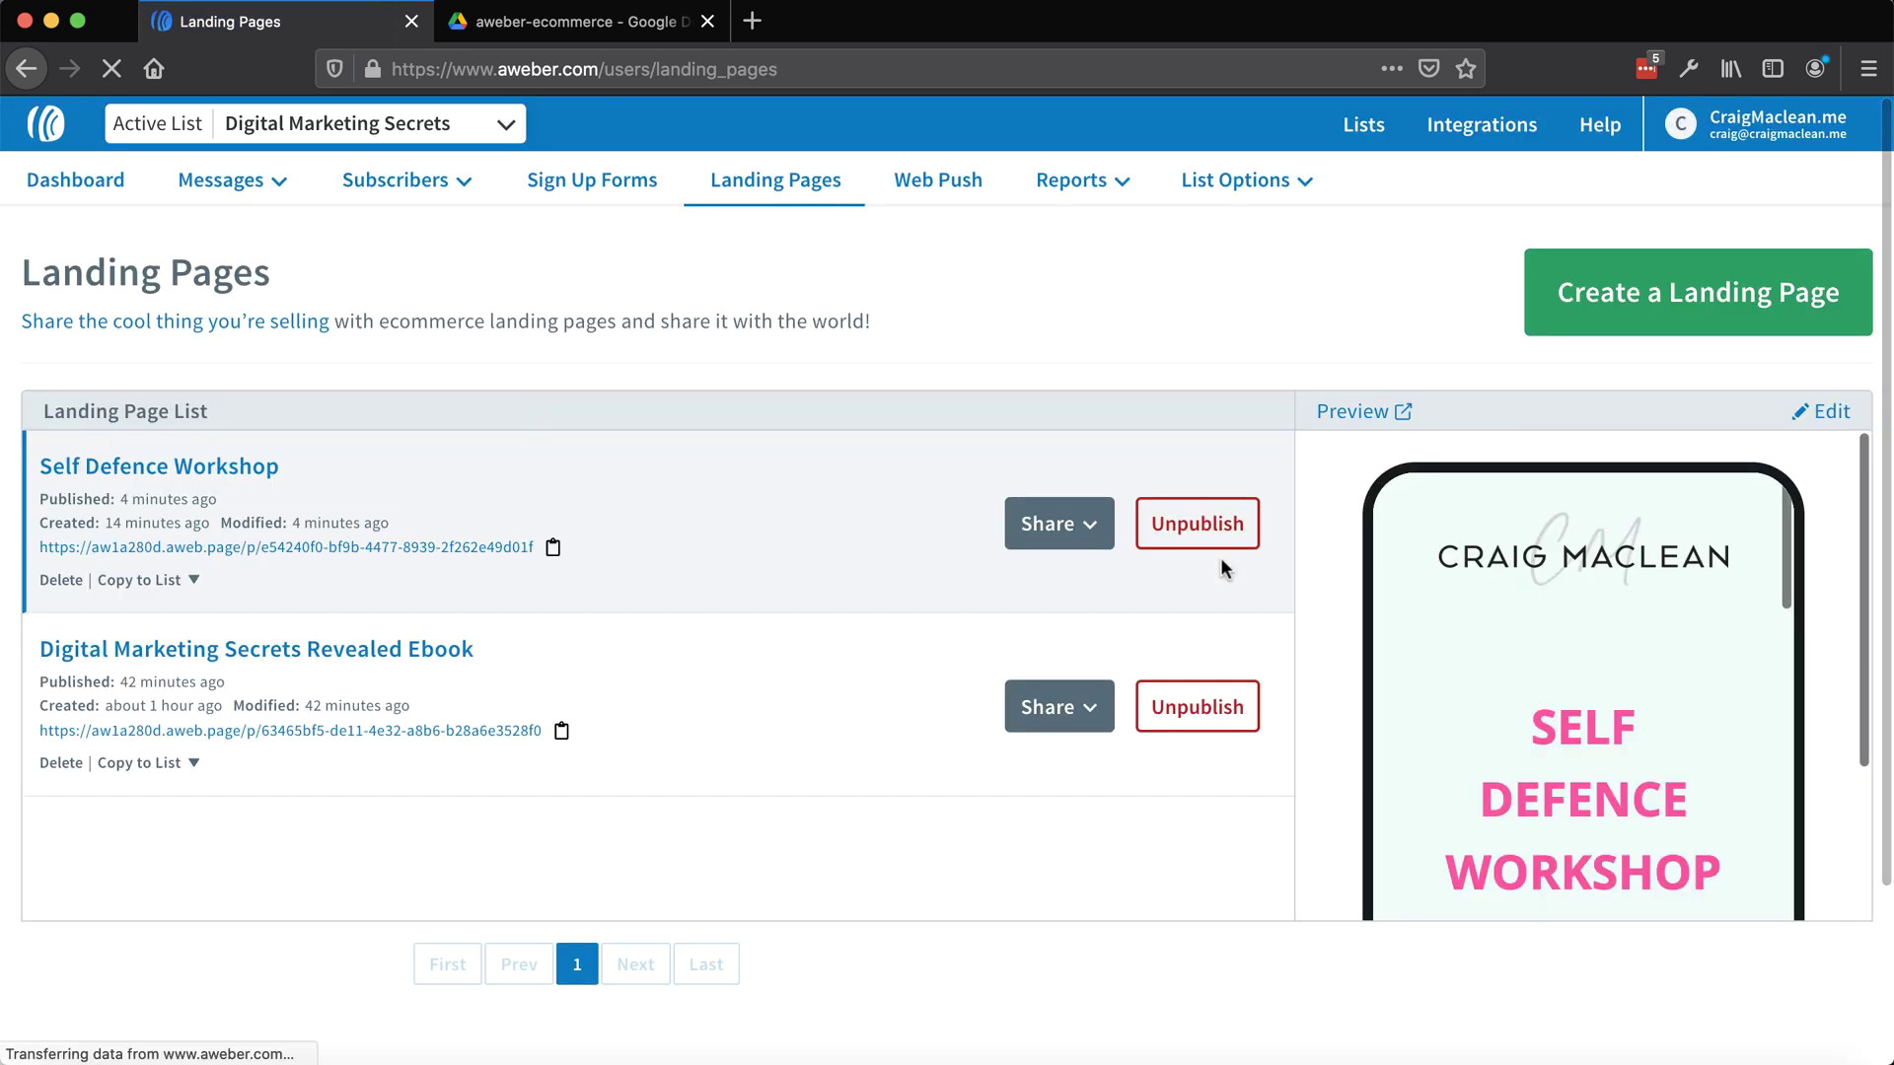